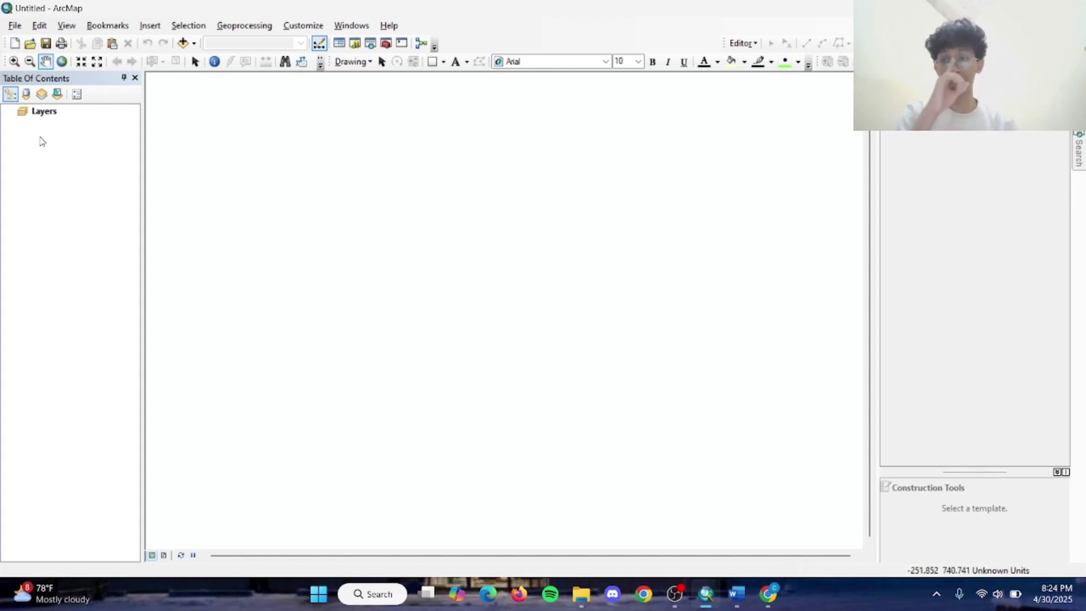
Set the data frame's coordinate system to the projected WGS 1984 UTM Zone 47N.
right_click(52, 114)
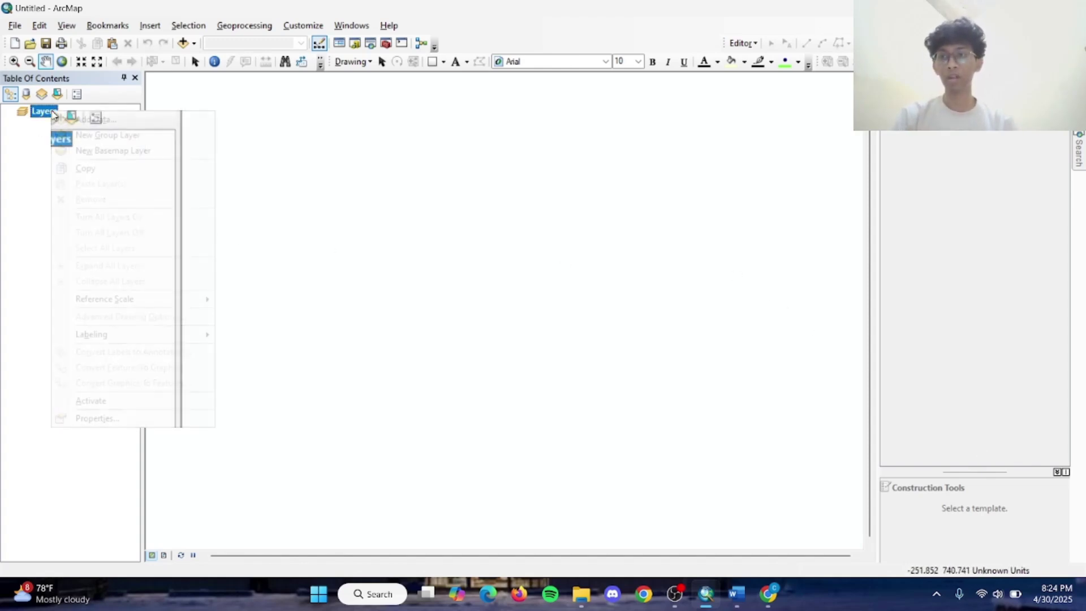
click(115, 417)
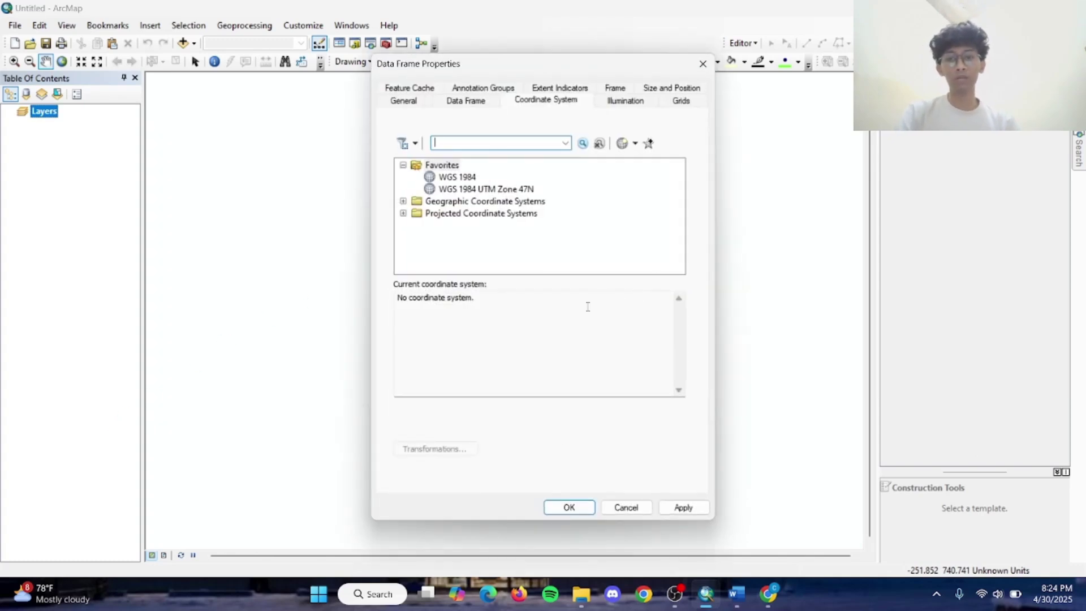
drag(530, 76, 641, 49)
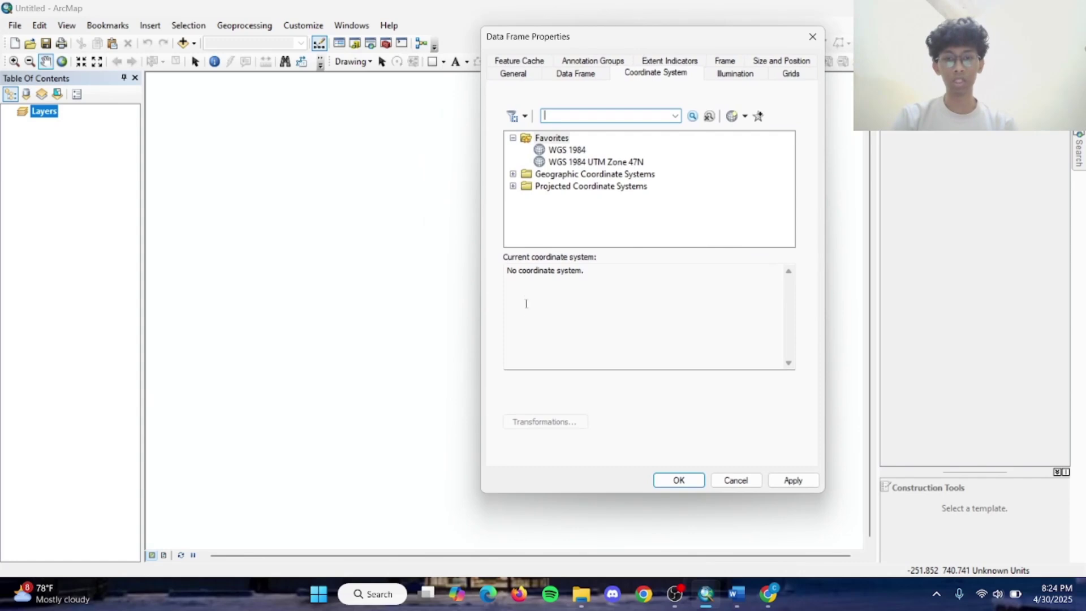
click(513, 186)
scroll(648, 198, down, 2)
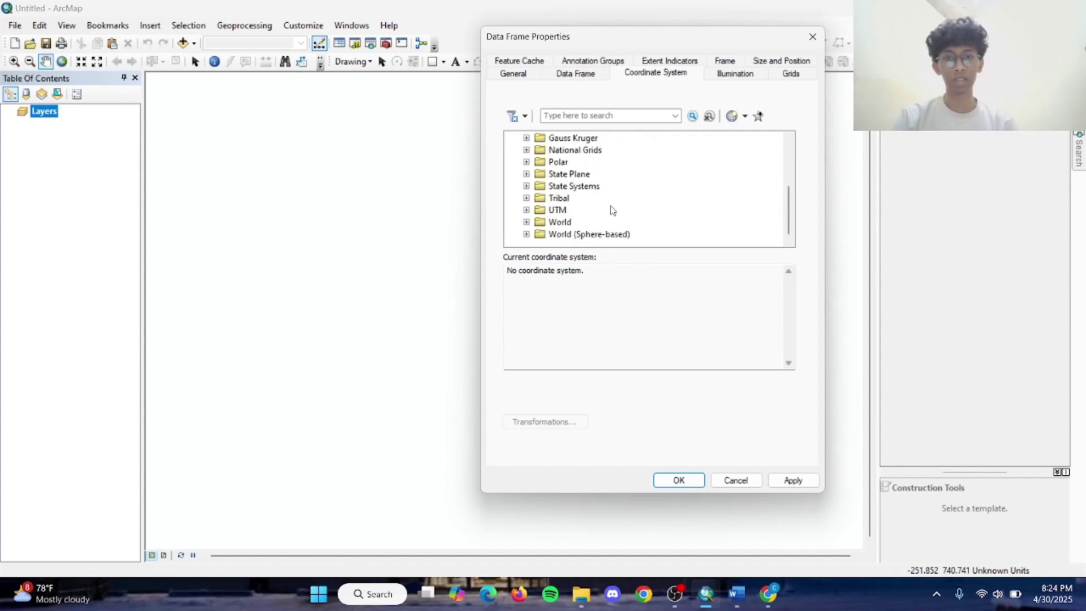
click(526, 210)
scroll(626, 215, down, 3)
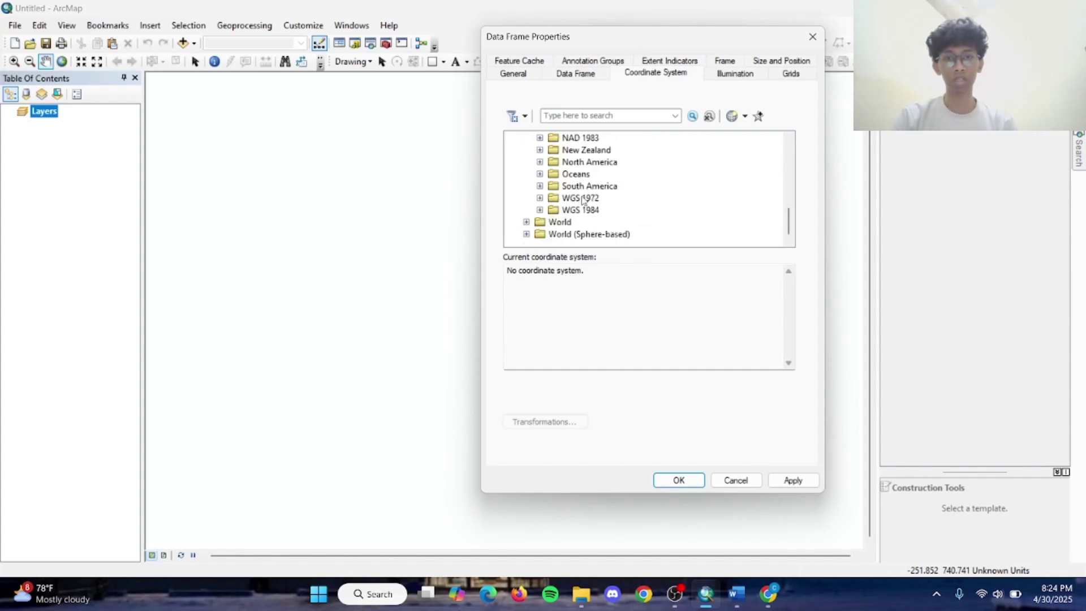
click(540, 210)
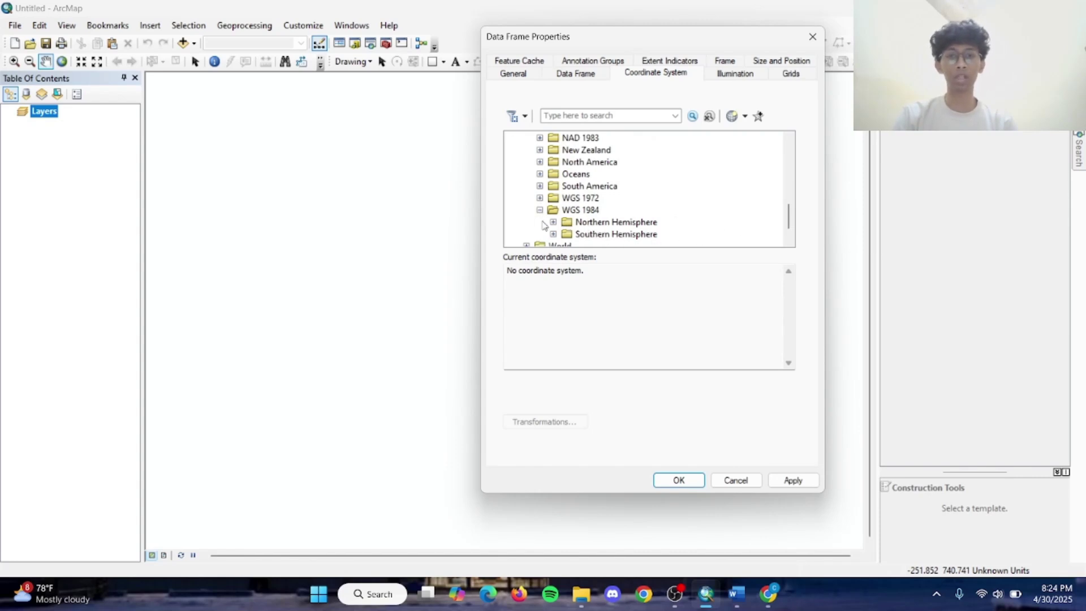
click(553, 222)
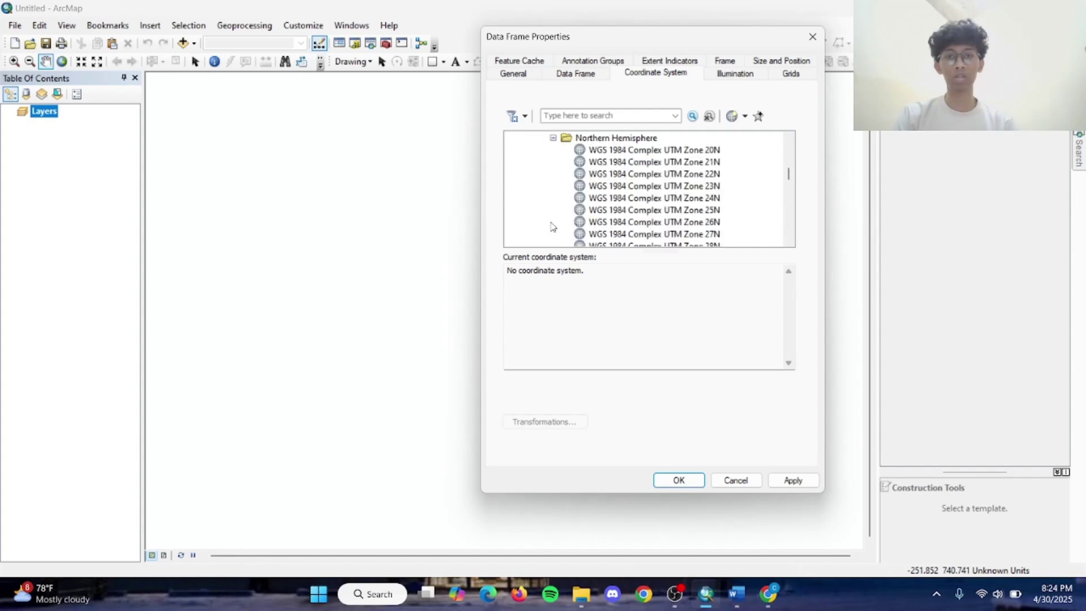
scroll(716, 210, down, 15)
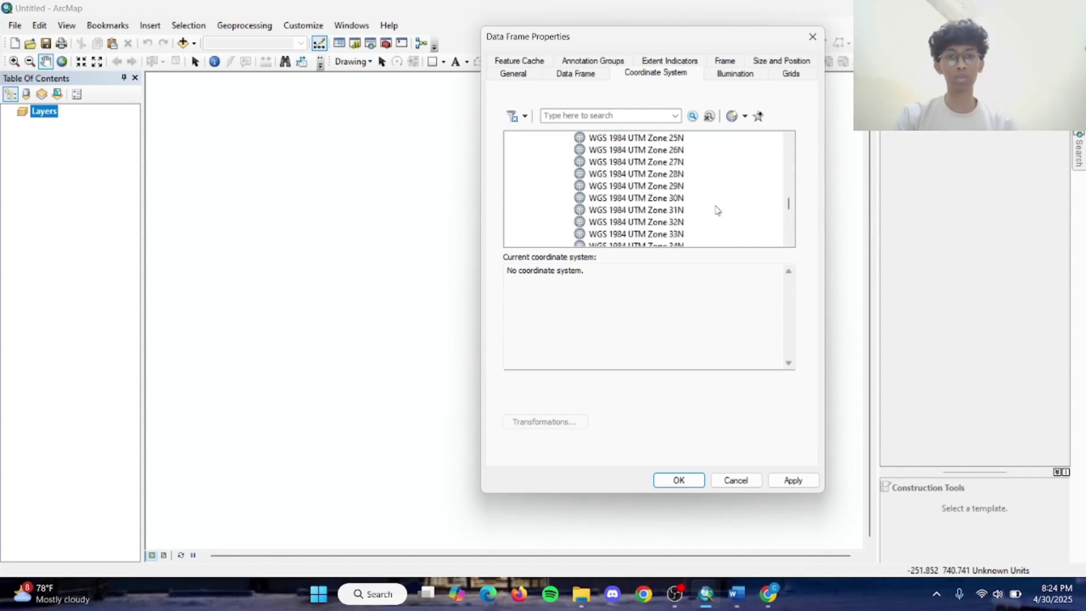
scroll(693, 222, down, 5)
scroll(689, 222, up, 1)
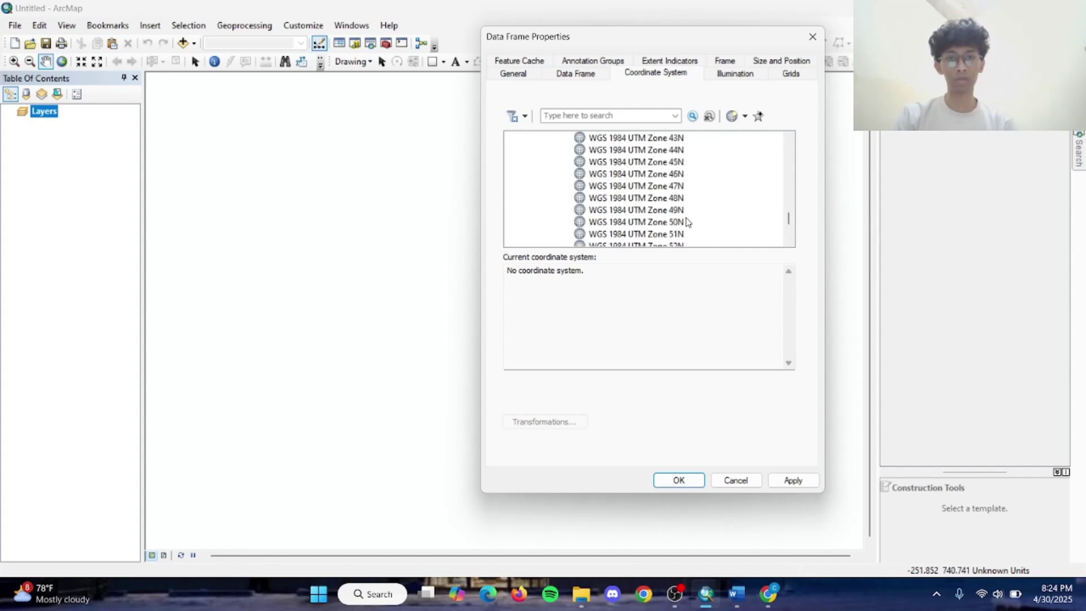
click(664, 187)
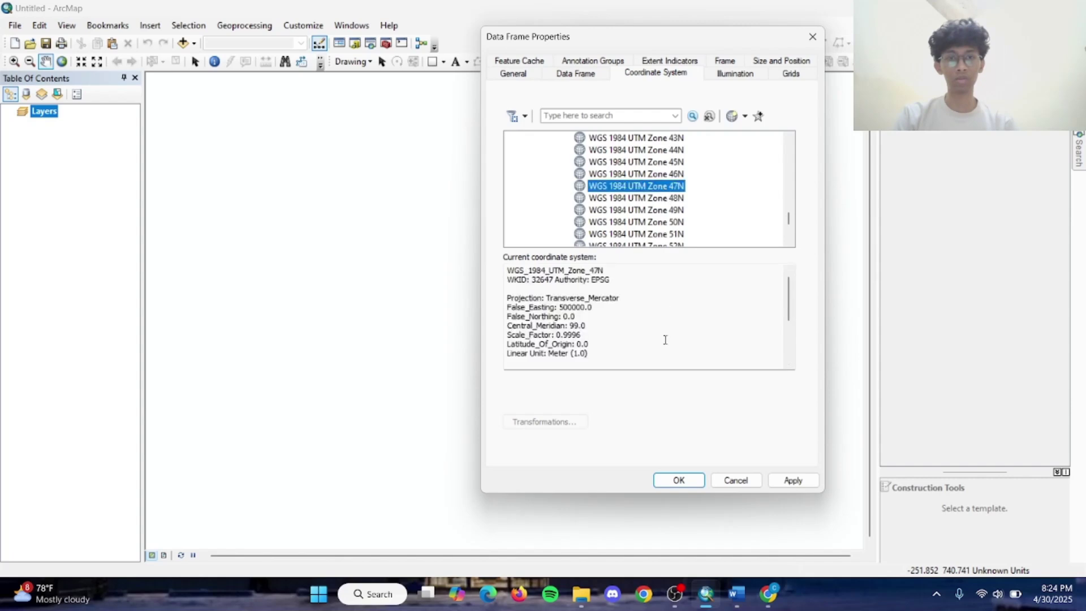
click(793, 479)
click(685, 482)
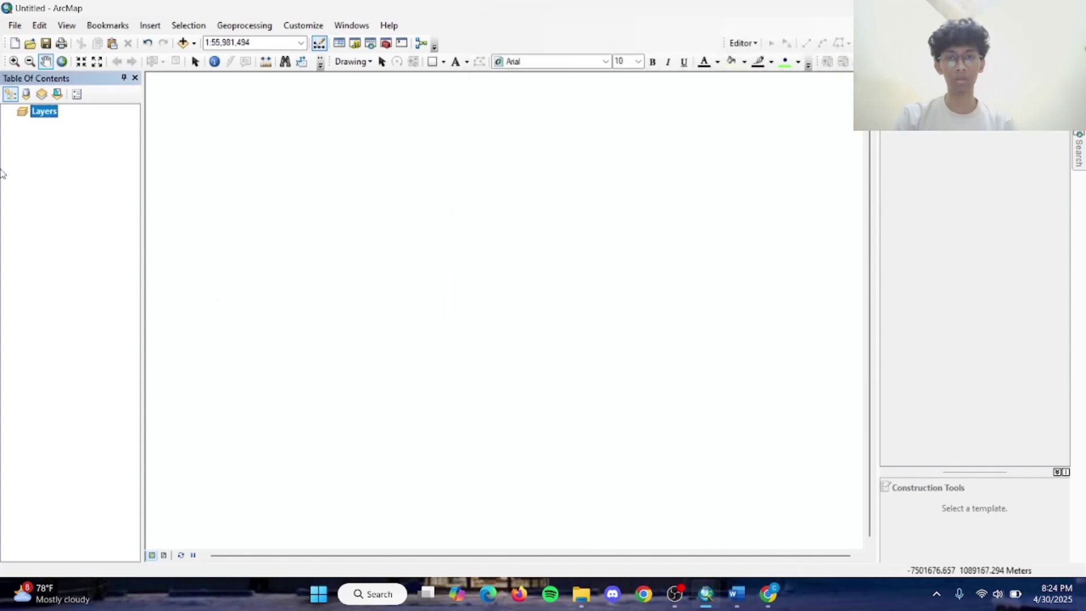
Add all eight DEMNAS_0618 .tif rasters from the Data Digital Elevation Model Sitakkurak folder to the map.
click(193, 43)
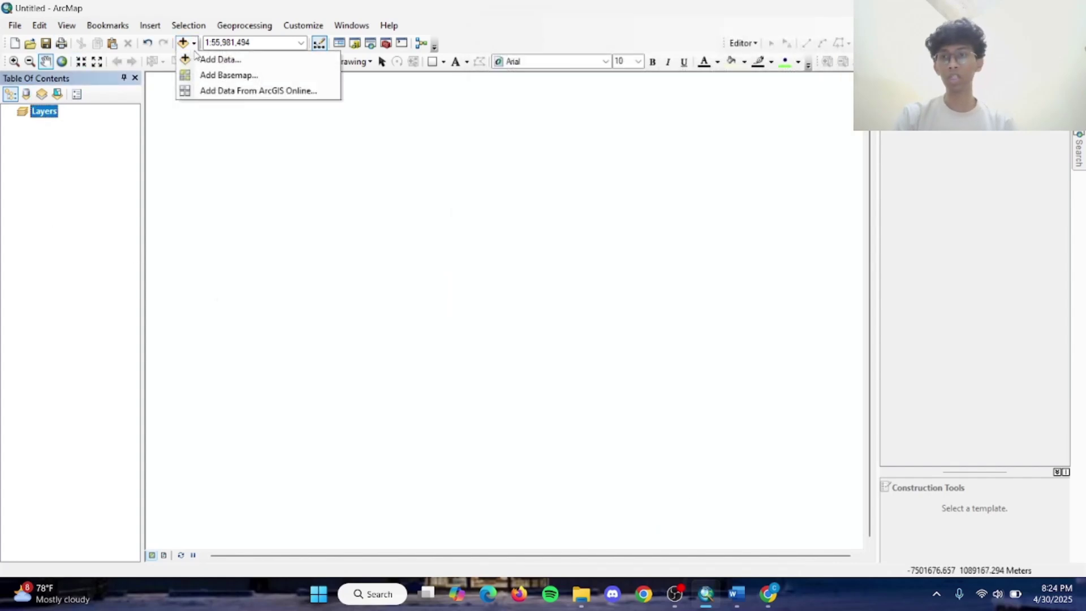
click(210, 59)
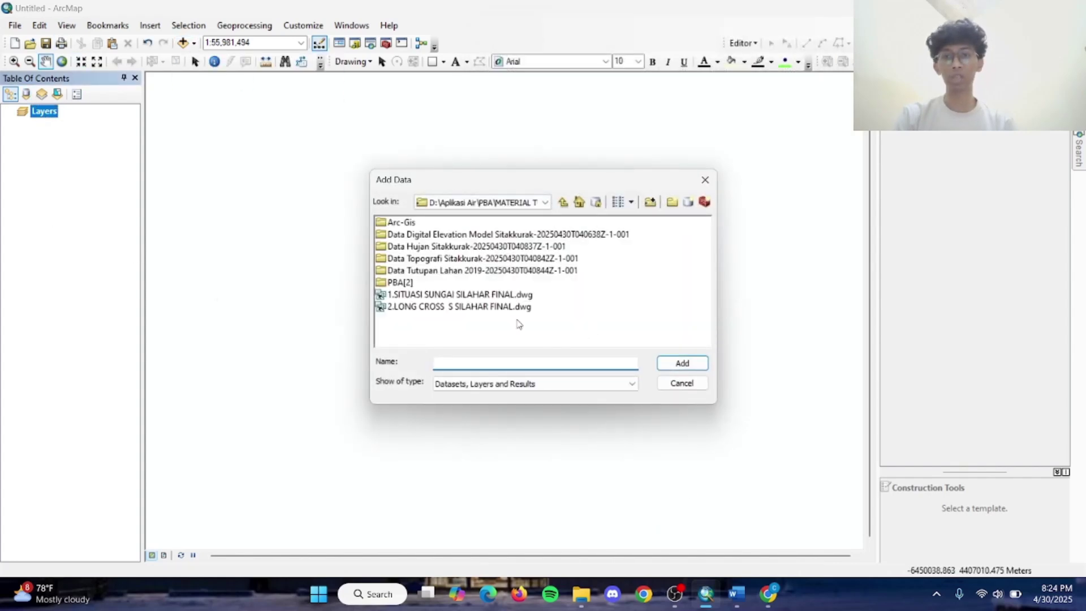
click(433, 234)
click(432, 234)
click(634, 236)
click(673, 239)
double_click(611, 239)
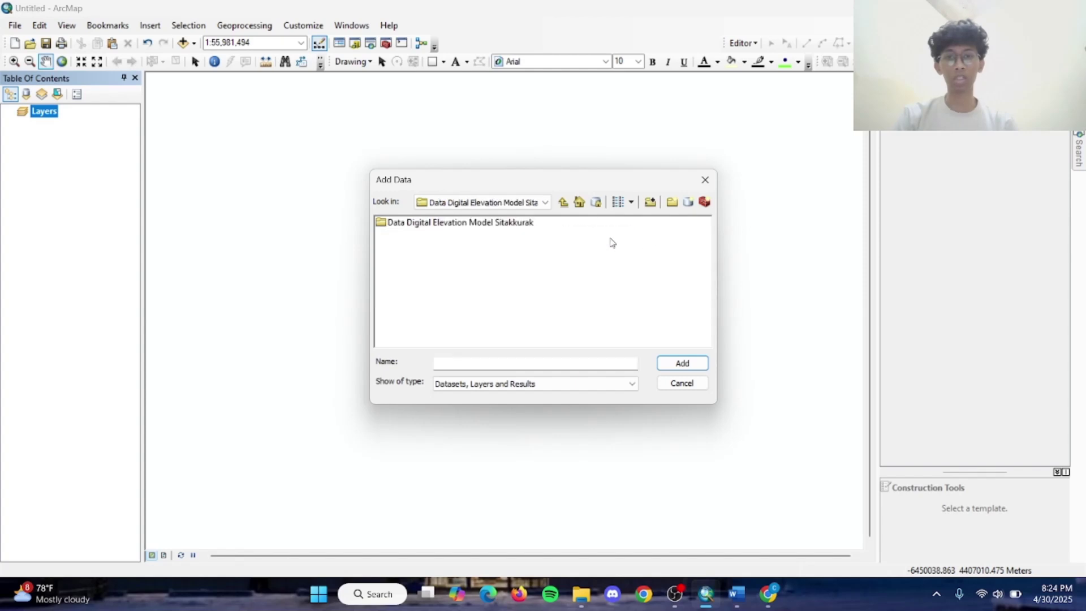
double_click(482, 227)
click(471, 235)
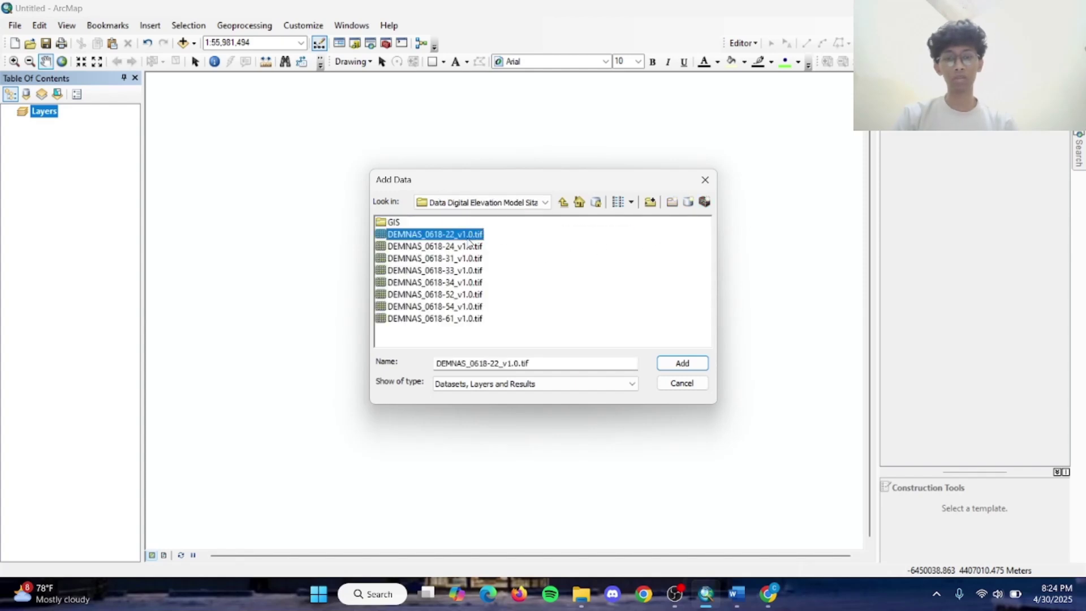
key(shift+Down)
key(shift+Down)
key(shift+Down)
key(shift+Down)
key(shift+Down)
key(shift+Down)
key(shift+Down)
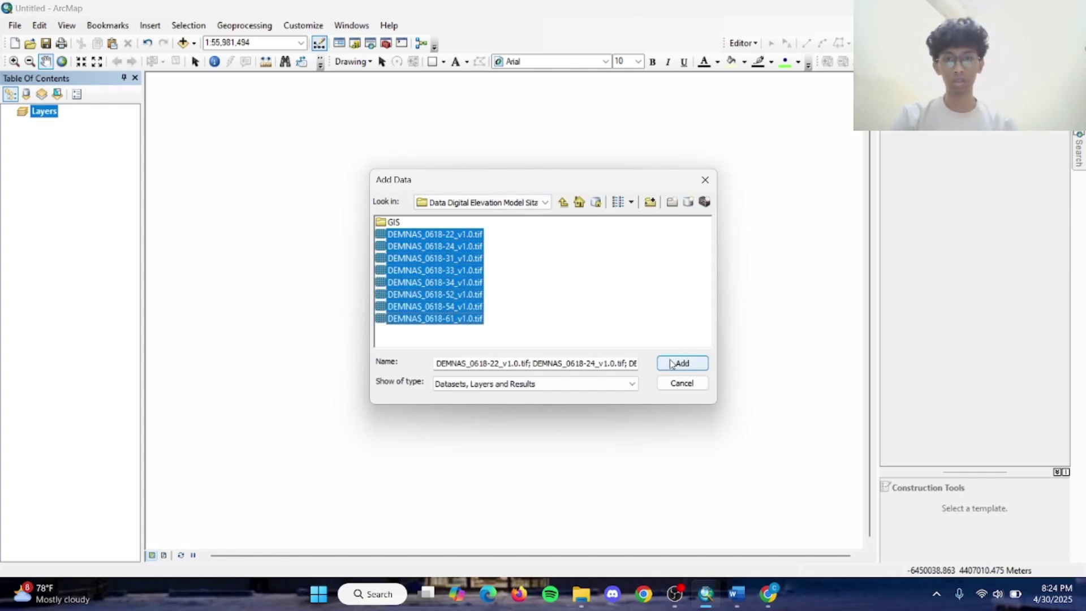
click(691, 366)
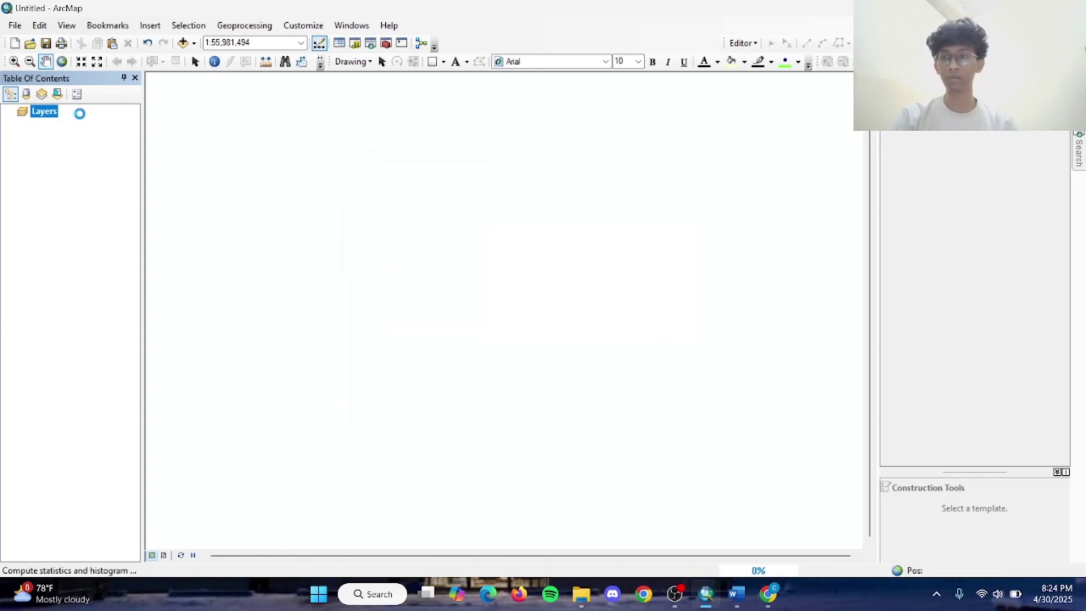
click(654, 362)
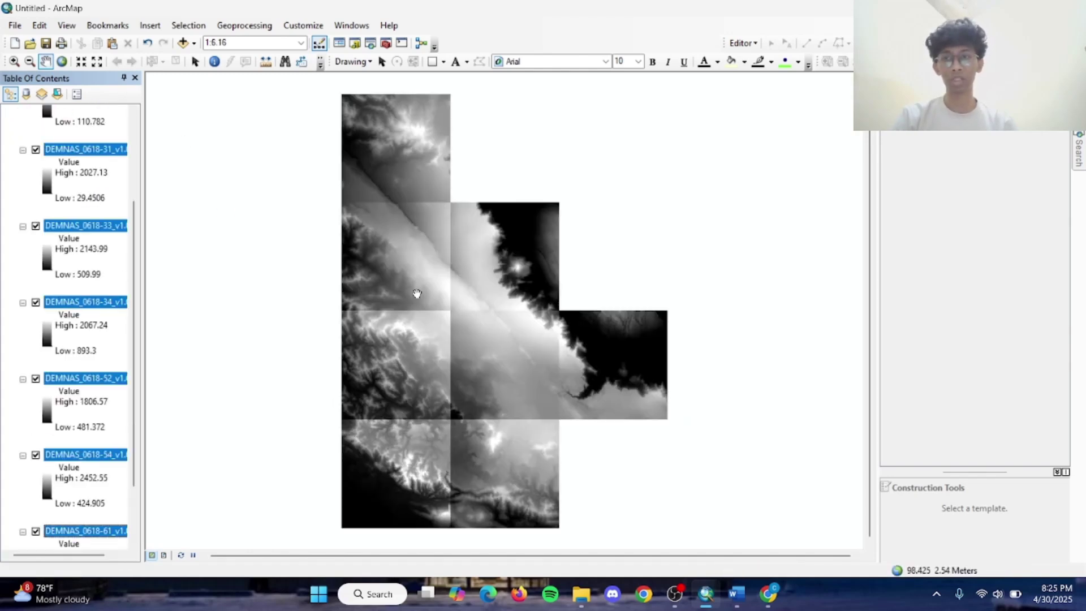
Collapse the legends of all eight DEMNAS raster layers in the table of contents.
scroll(34, 169, up, 2)
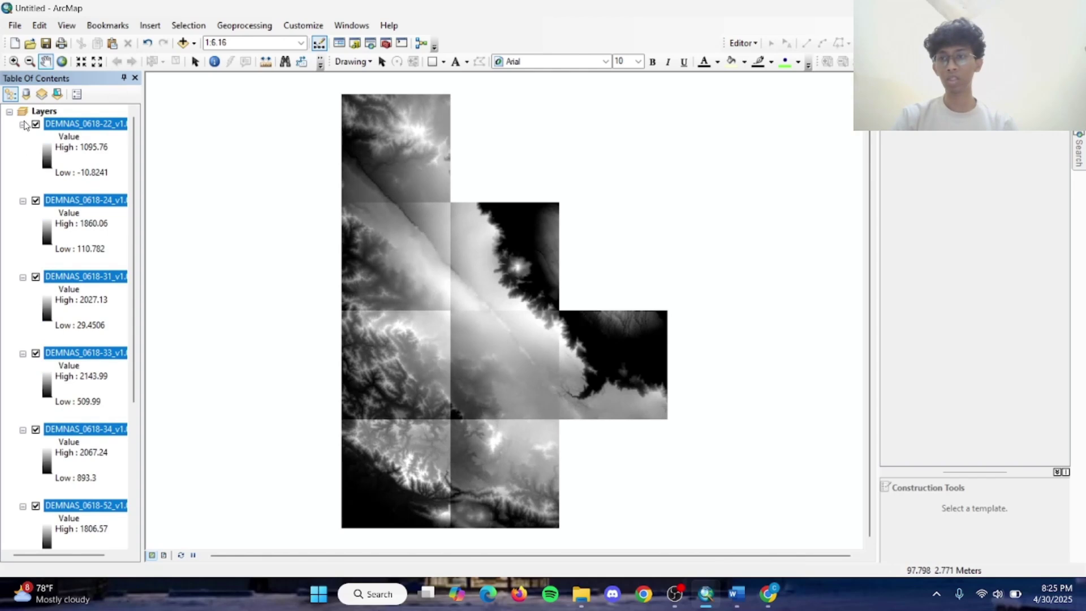
click(22, 124)
click(25, 151)
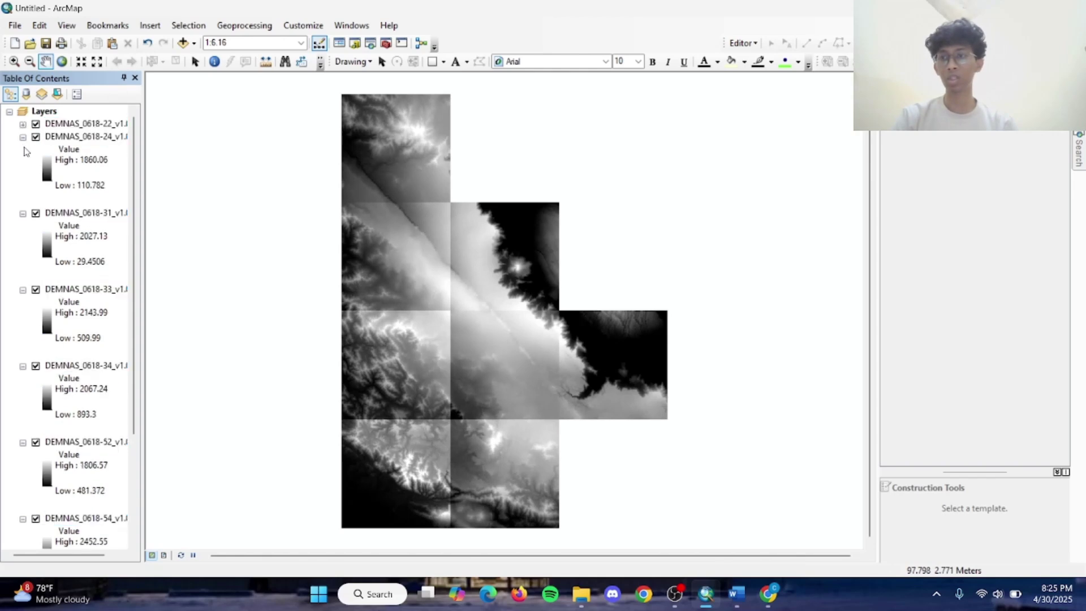
click(23, 137)
click(22, 149)
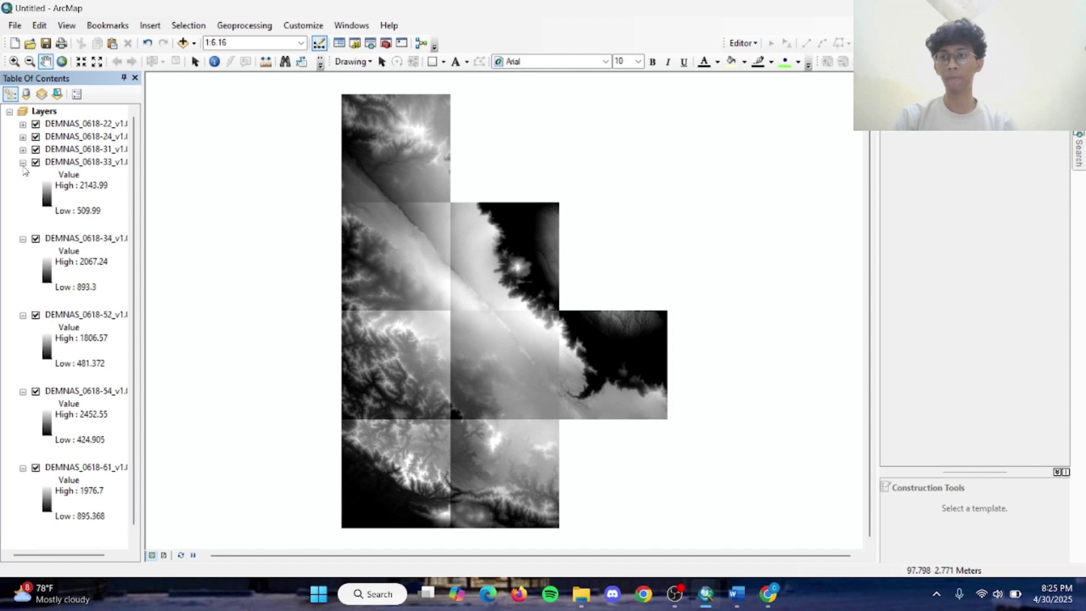
click(23, 162)
click(23, 175)
click(23, 187)
click(23, 201)
click(22, 214)
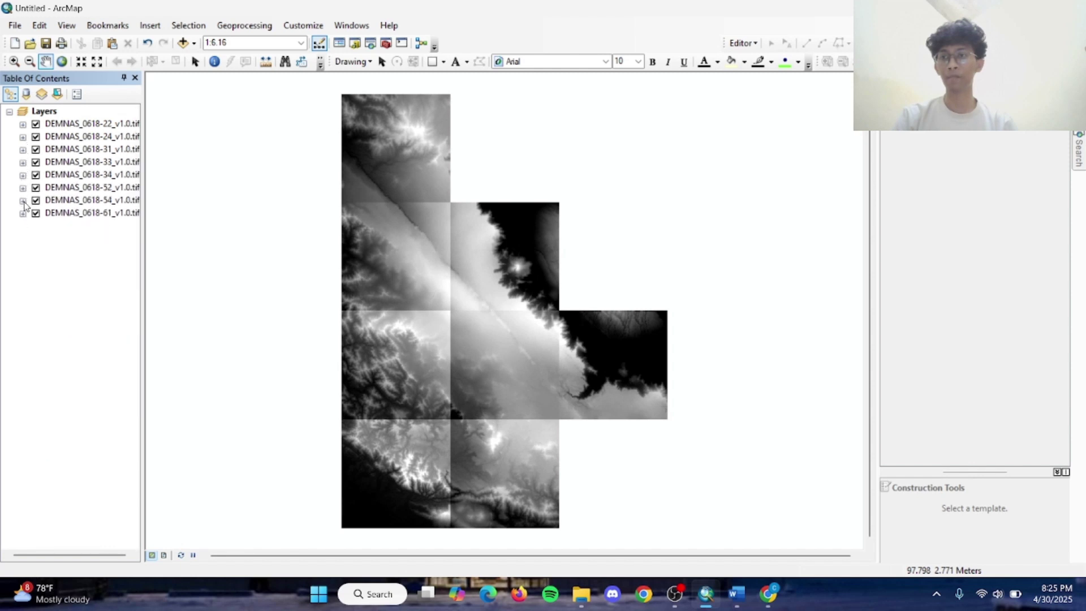
Examine the source properties of the DEMNAS_0618-22_v1.0.tif layer, including cell size, pixel type and pixel depth.
right_click(73, 125)
click(113, 327)
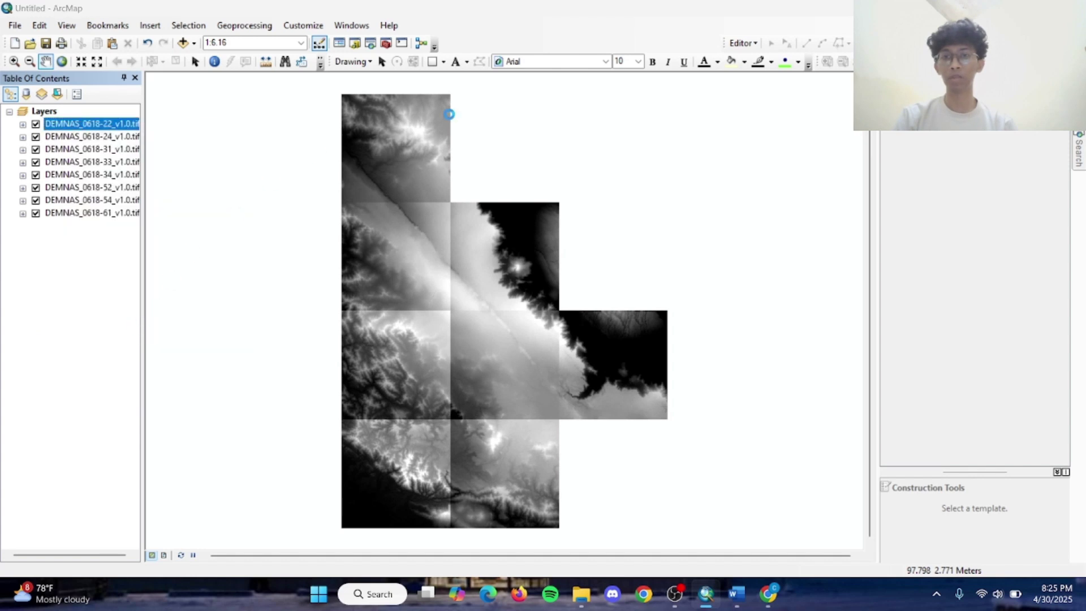
scroll(469, 254, down, 3)
scroll(469, 254, up, 1)
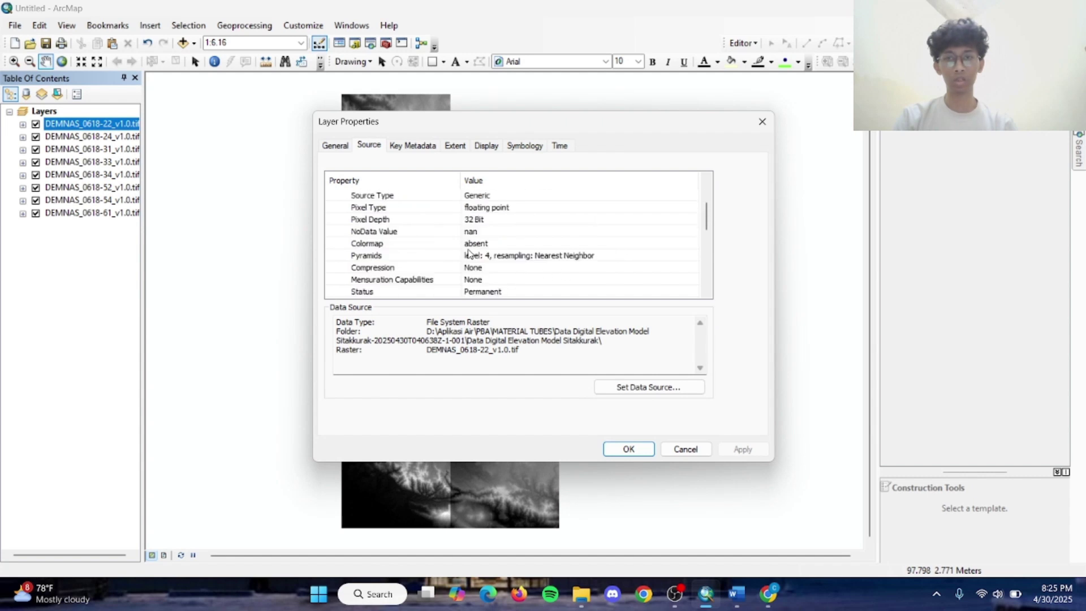
scroll(468, 254, up, 1)
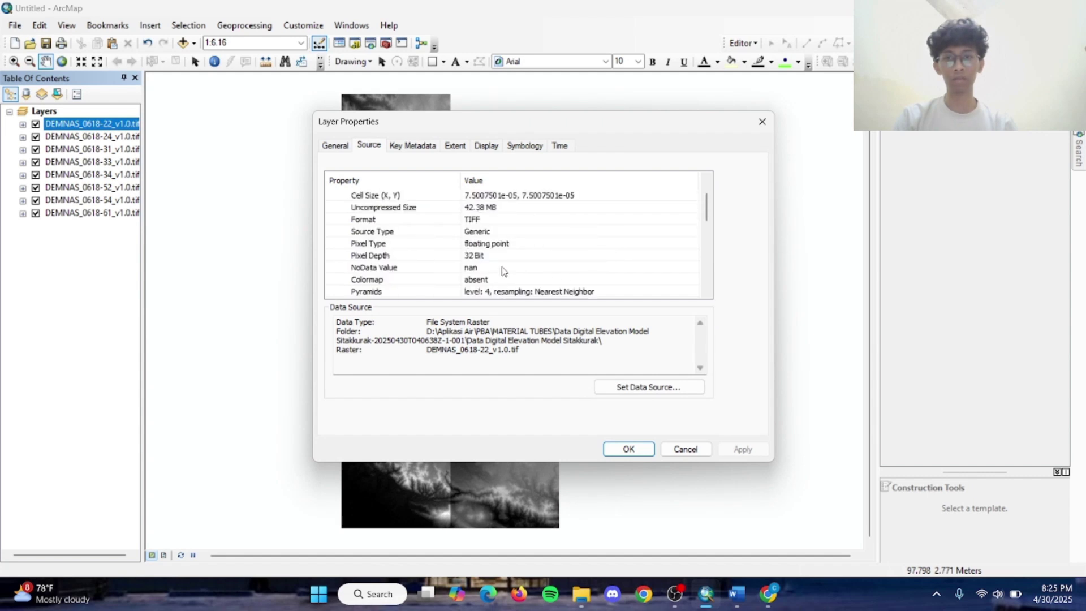
click(643, 445)
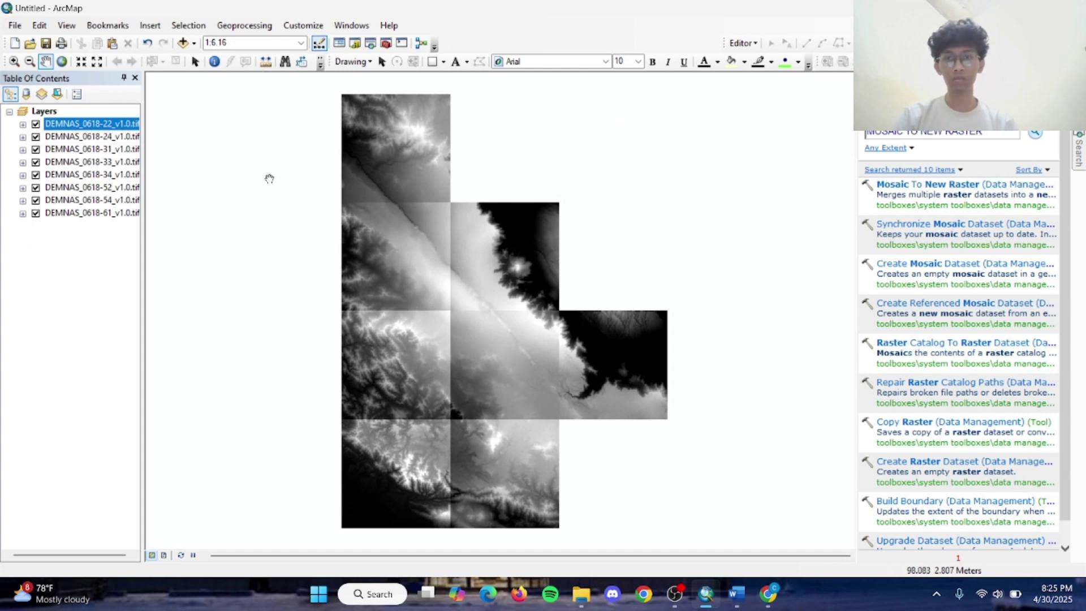
Start the Mosaic To New Raster tool and load all eight DEMNAS layers as its input rasters.
click(921, 191)
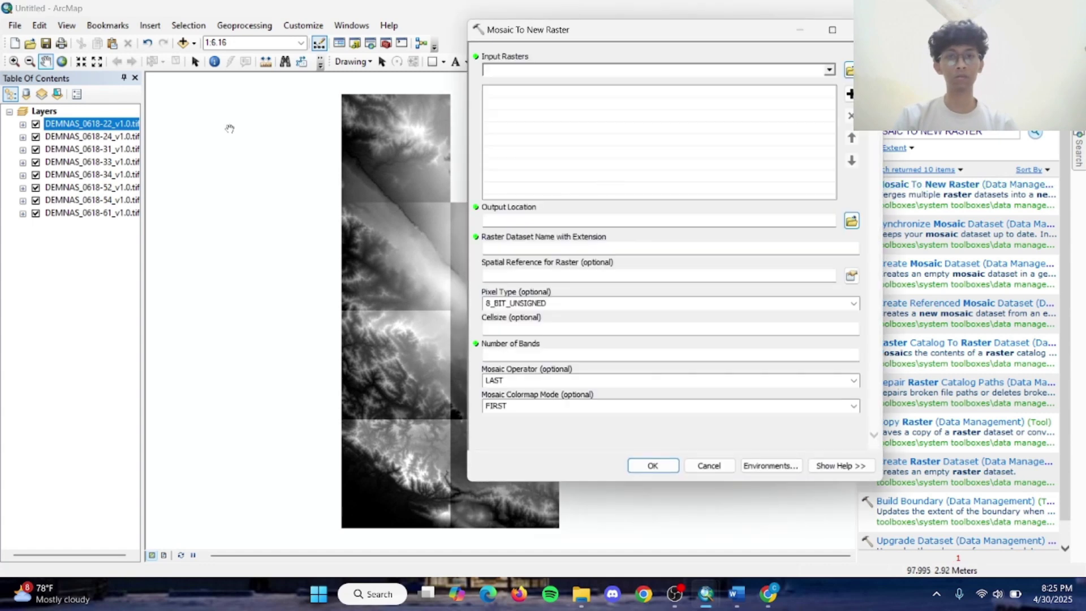
click(78, 124)
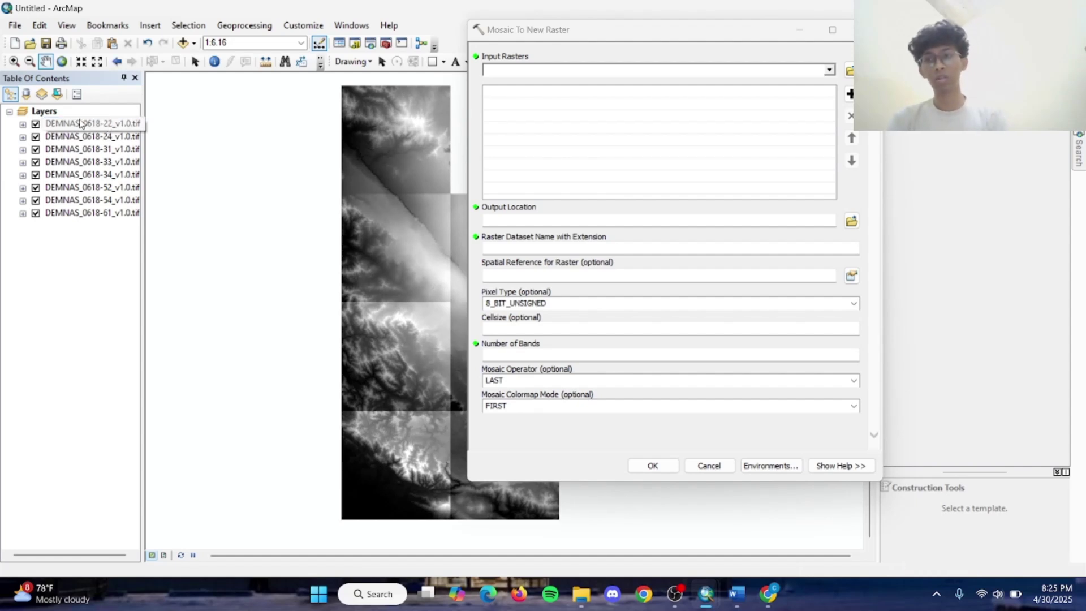
key(shift+Down)
key(shift+Down)
key(shift+Down)
key(shift+Down)
key(shift+Down)
key(shift+Down)
key(shift+Down)
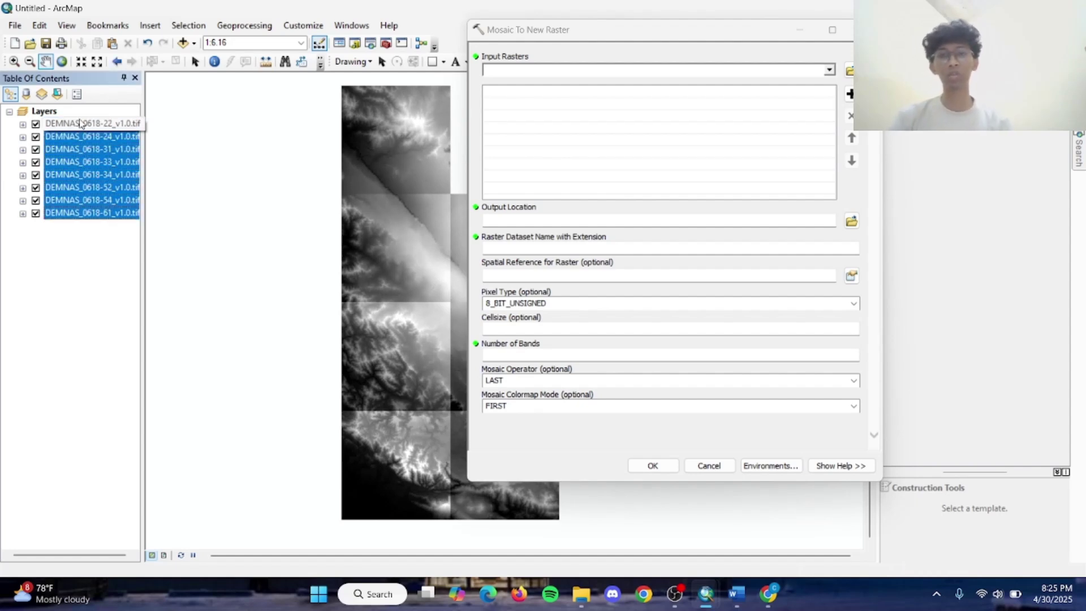
drag(91, 136, 592, 127)
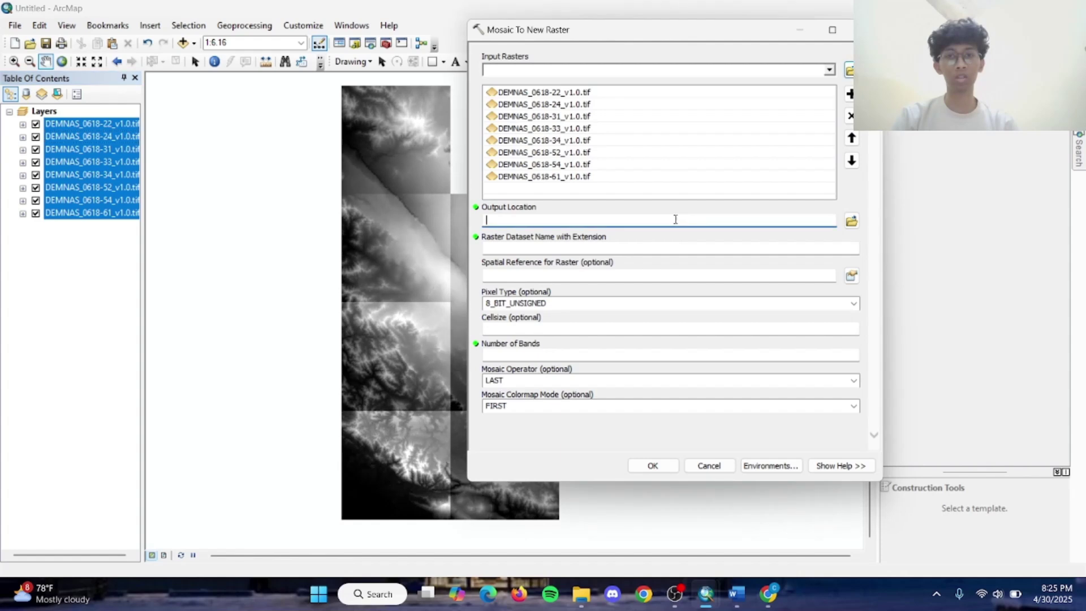
Set the mosaic's output location to the Arc-Gis folder in MATERIAL TUBES and name the raster dataset Merge.tif.
click(852, 220)
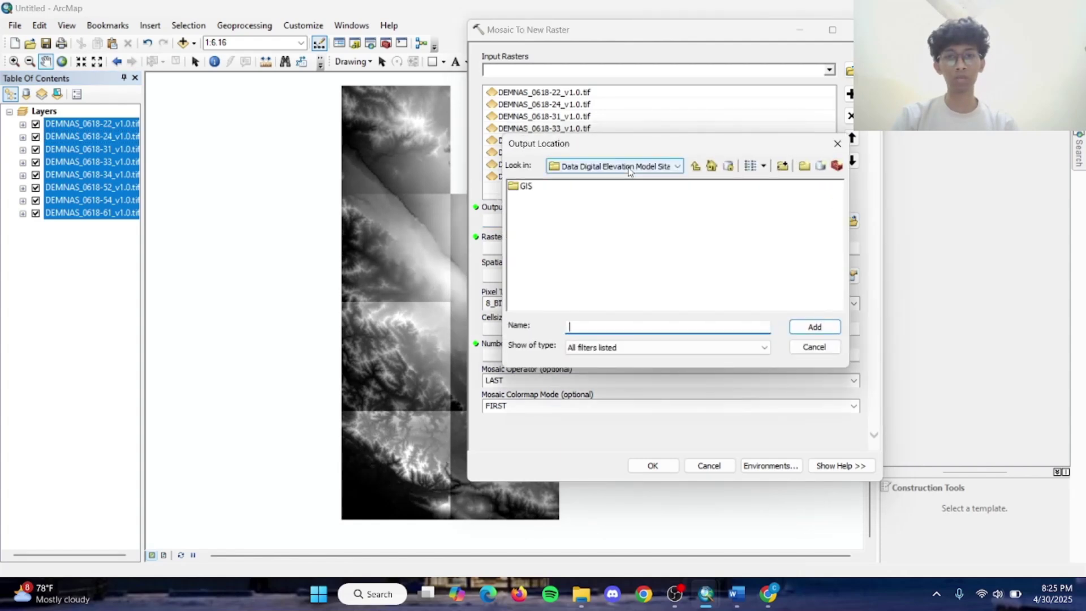
click(611, 166)
click(623, 214)
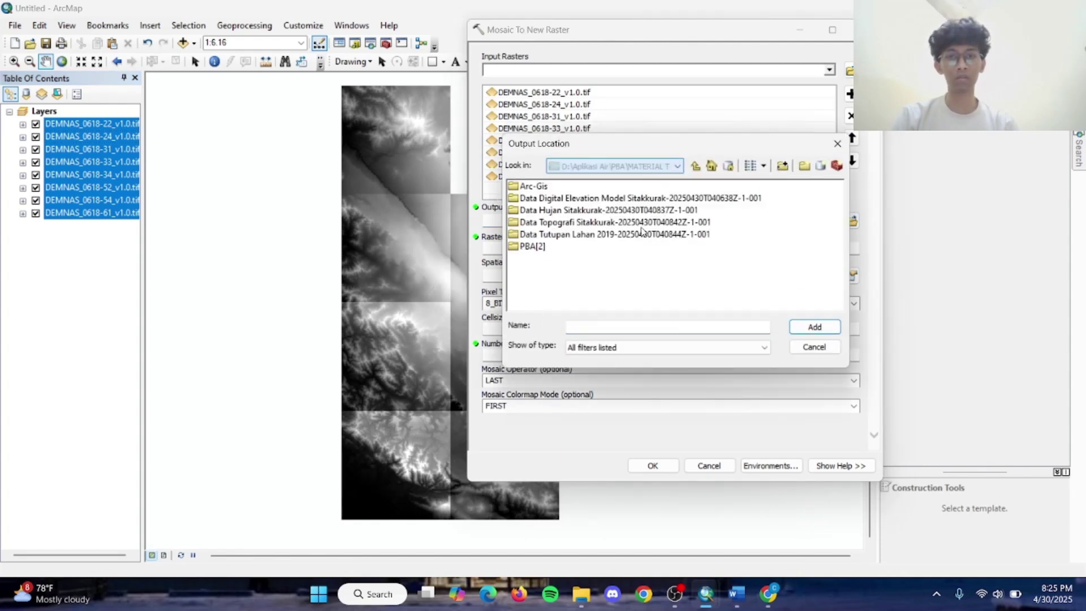
click(533, 186)
click(814, 327)
click(649, 249)
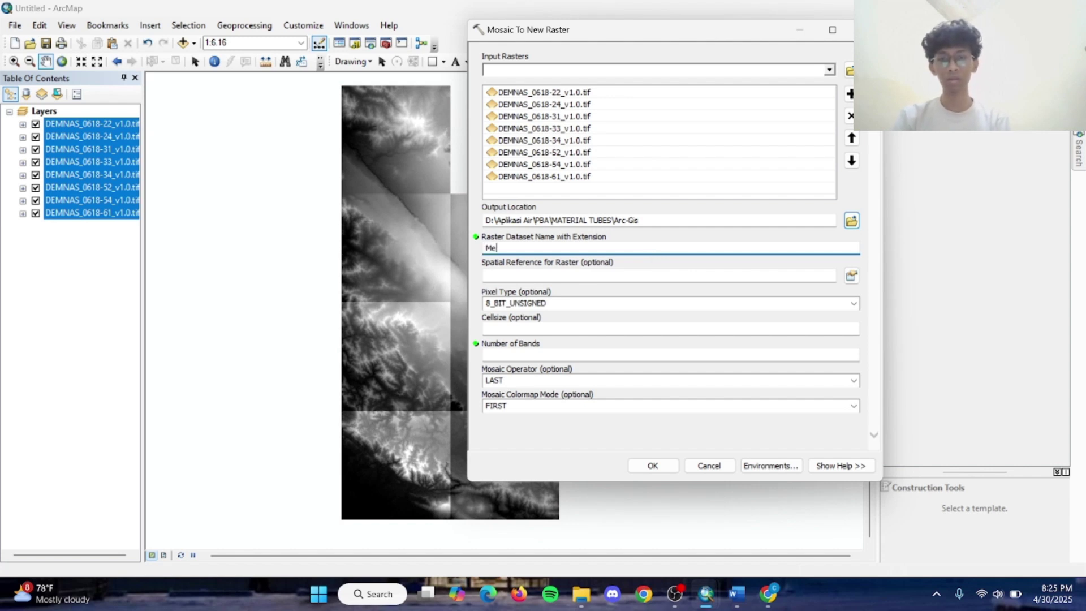
text(Merge.tif)
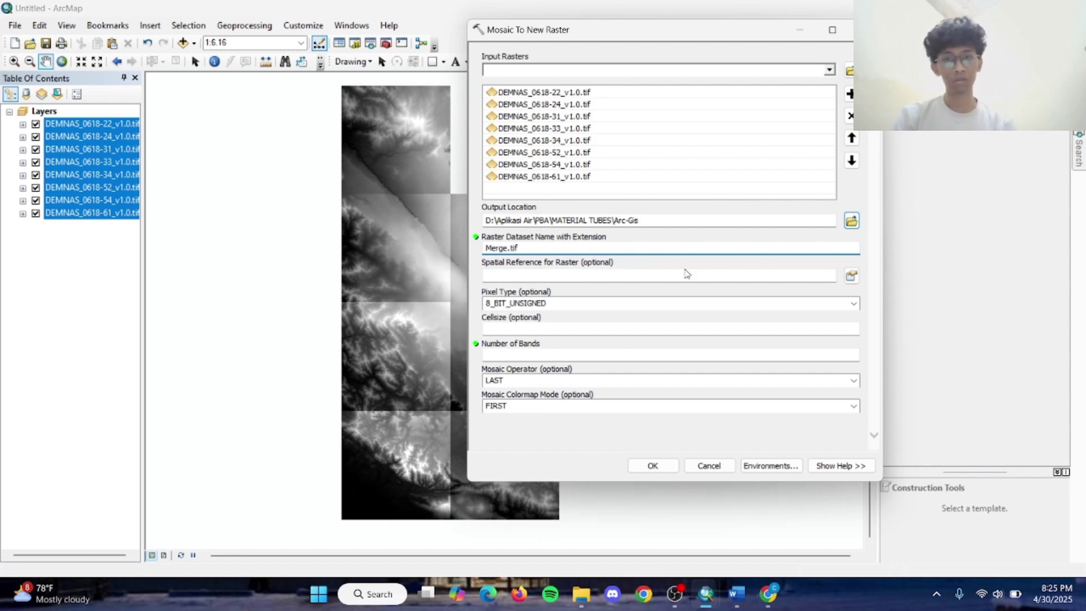
Set the mosaic's spatial reference to the geographic coordinate system WGS 1984 from the World group.
click(851, 275)
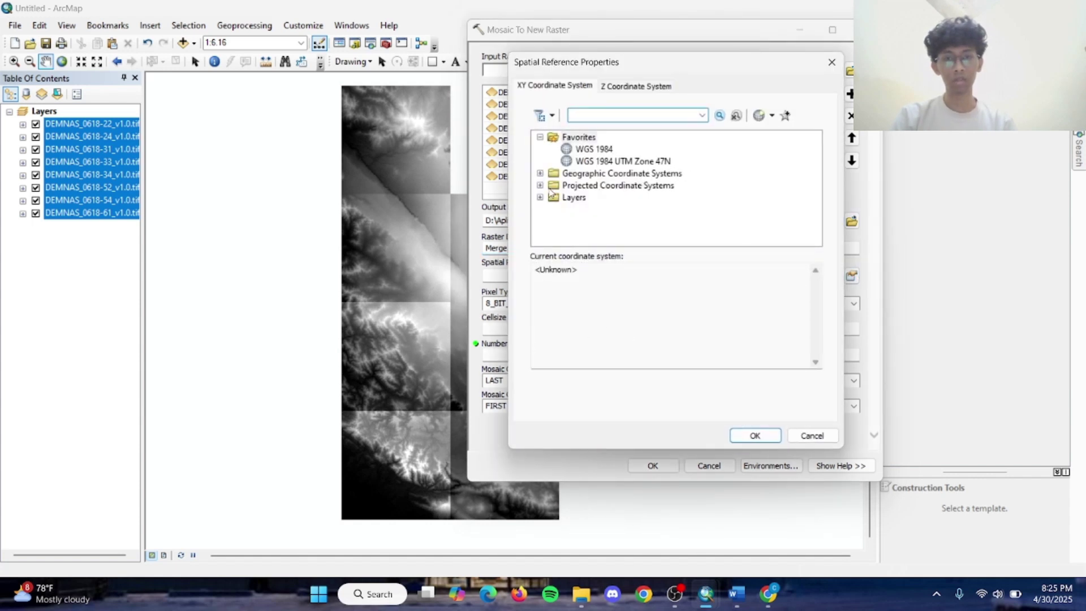
click(542, 174)
scroll(678, 216, down, 3)
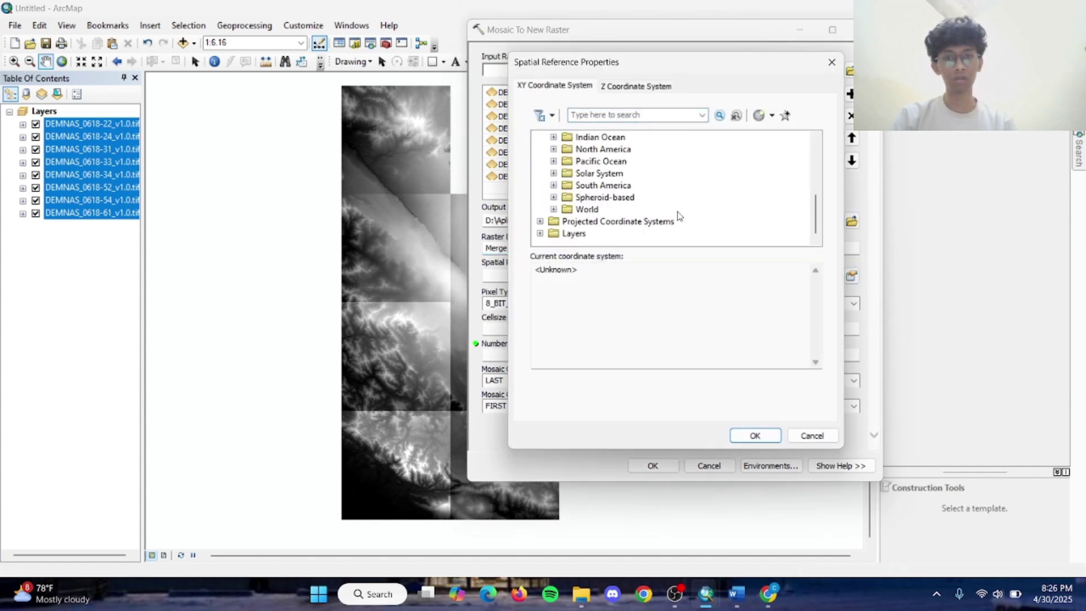
click(554, 209)
scroll(662, 205, down, 2)
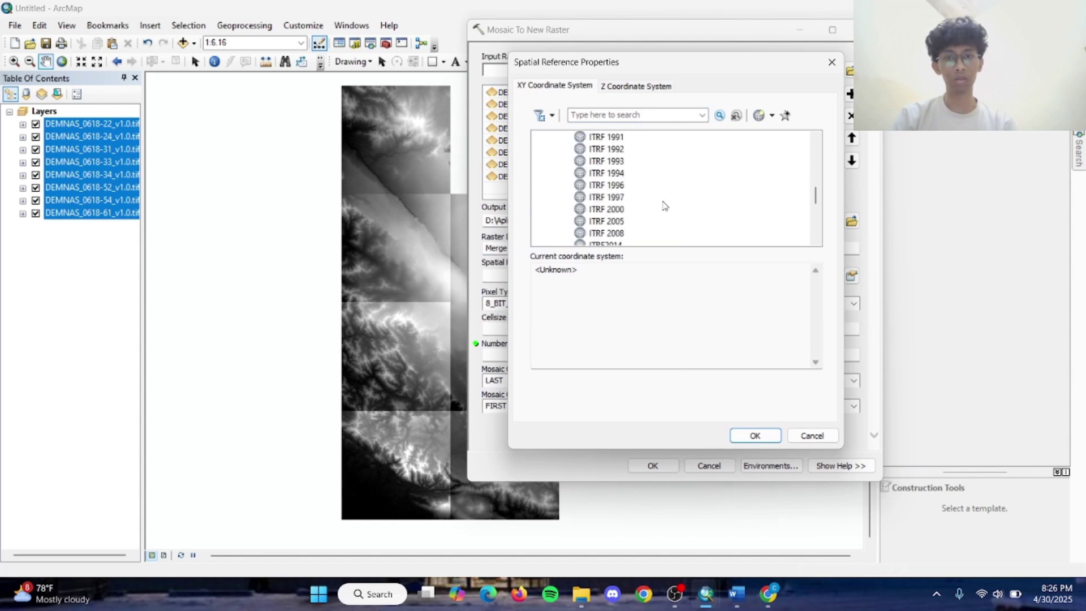
scroll(662, 205, up, 4)
scroll(664, 207, down, 1)
scroll(664, 207, down, 1)
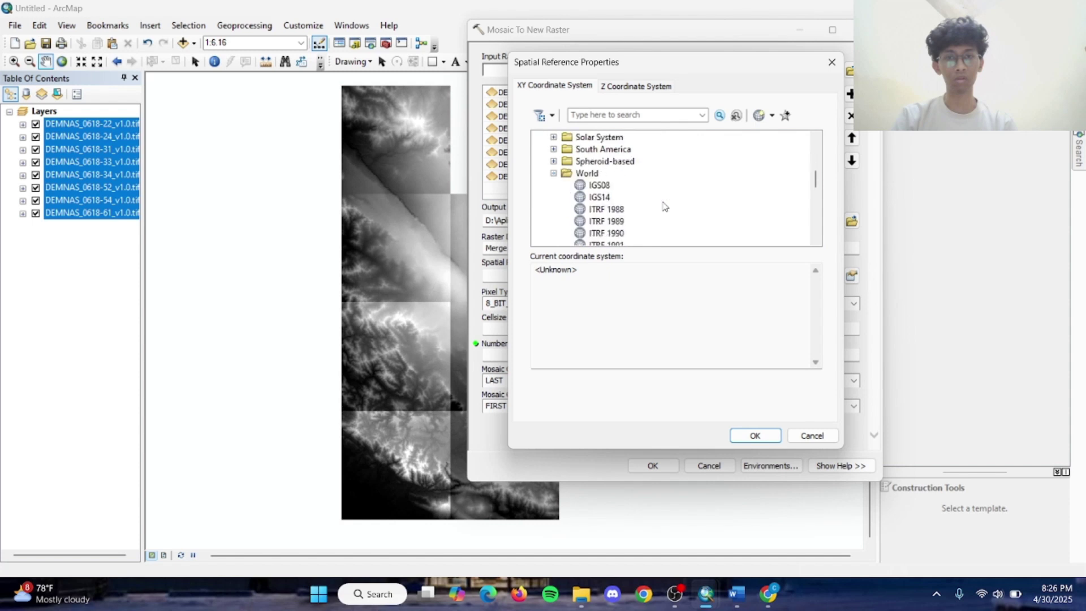
scroll(665, 207, down, 8)
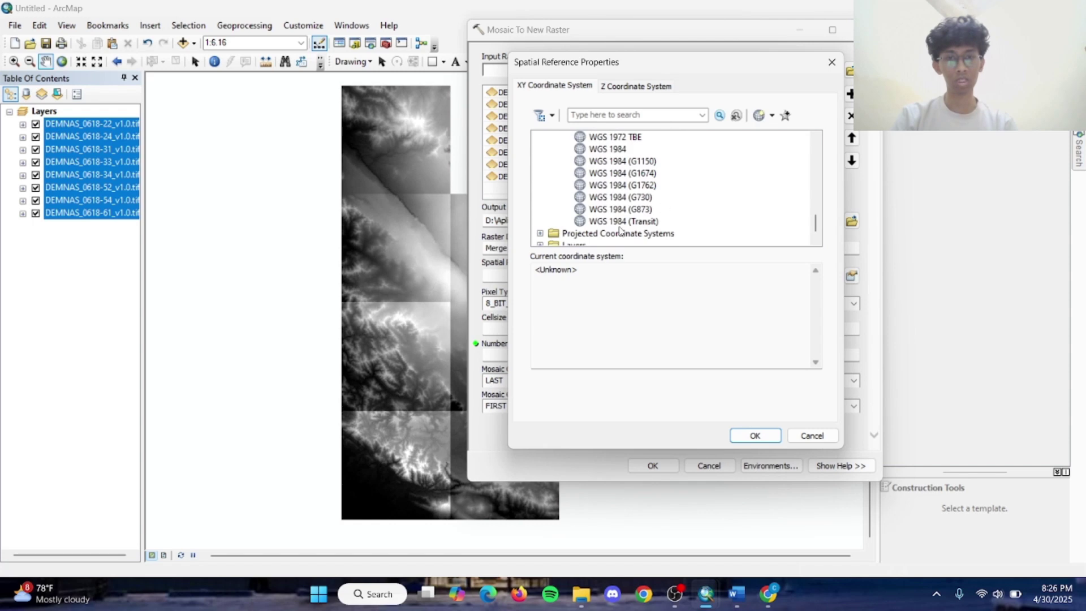
click(623, 151)
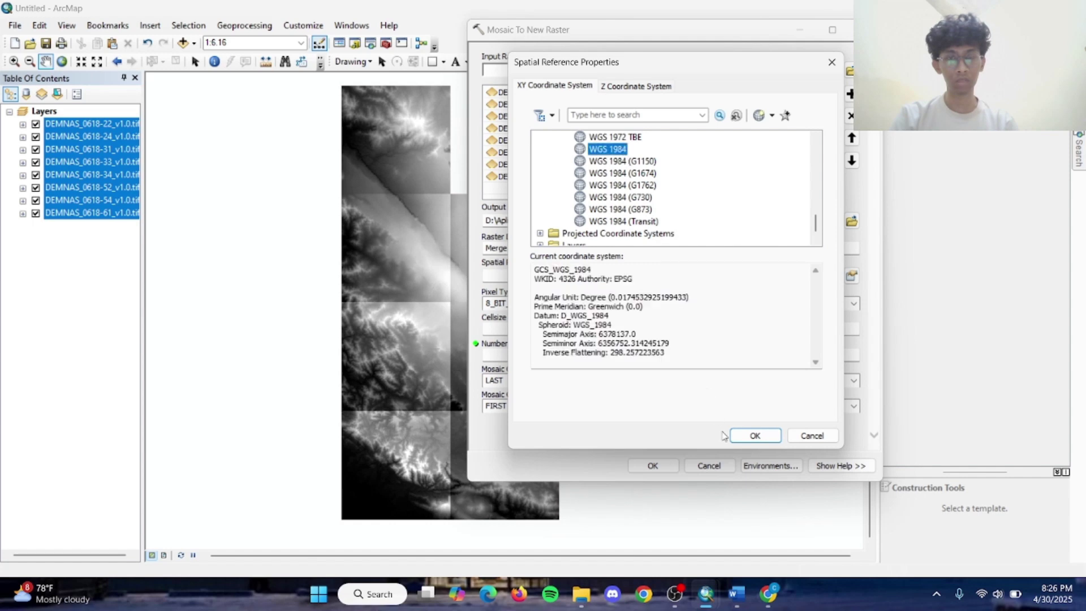
click(752, 434)
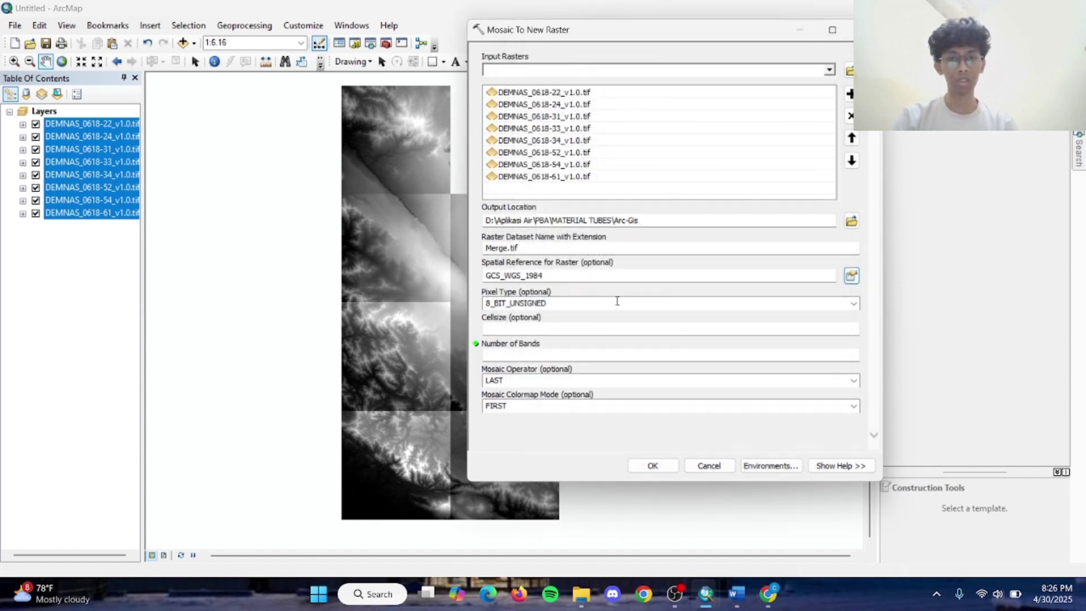
Run the mosaic with the pixel type set to 32_BIT_FLOAT and the number of bands filled in.
click(854, 303)
click(622, 398)
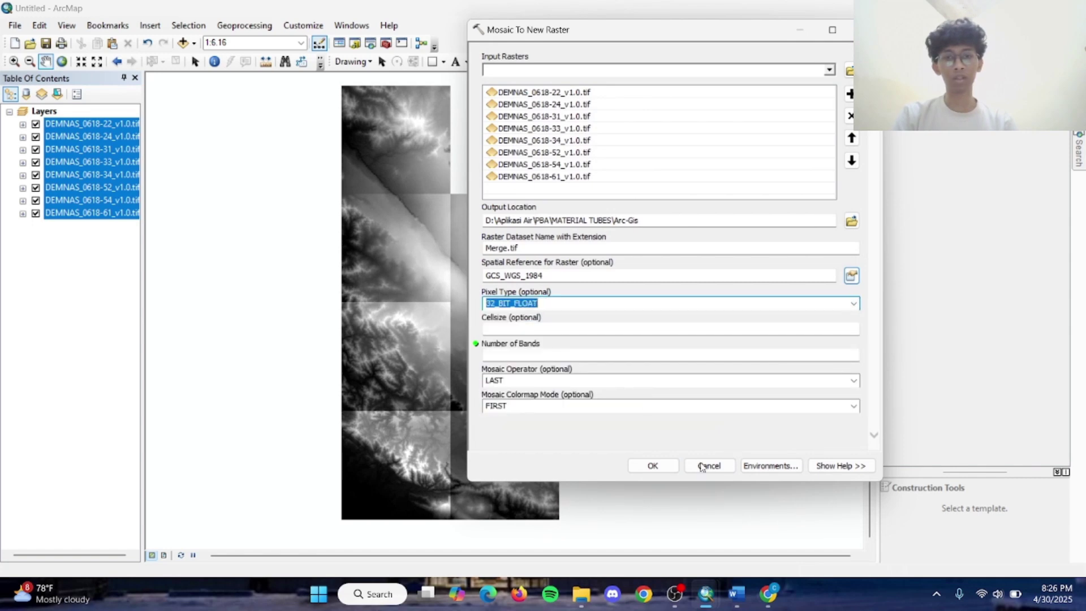
click(722, 360)
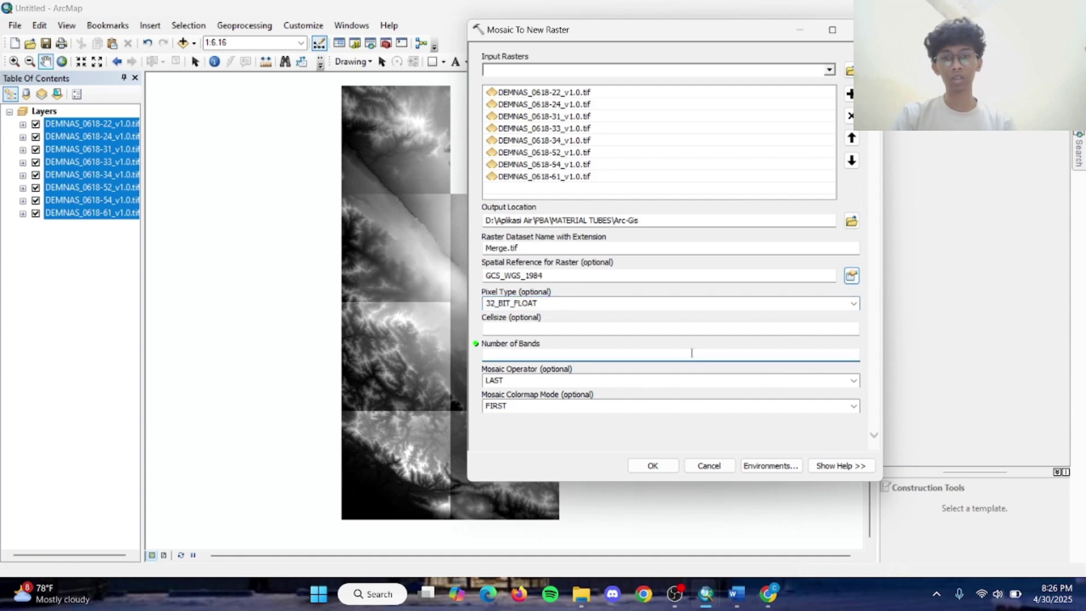
click(669, 462)
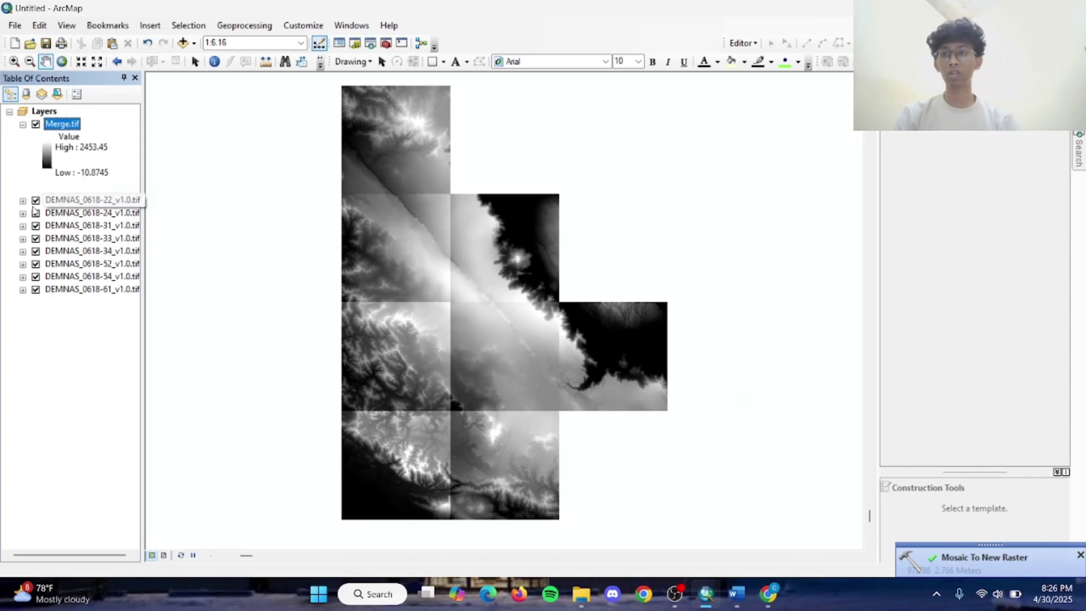
Hide all eight DEMNAS source layers on the map, keeping only Merge.tif switched on.
click(35, 200)
click(35, 213)
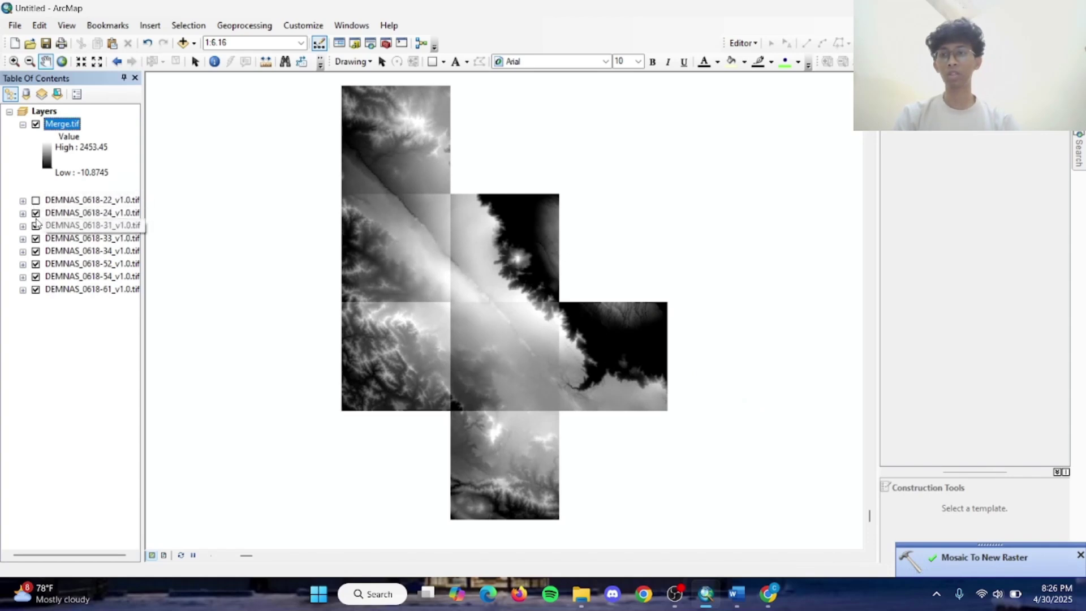
click(35, 225)
click(36, 238)
click(35, 251)
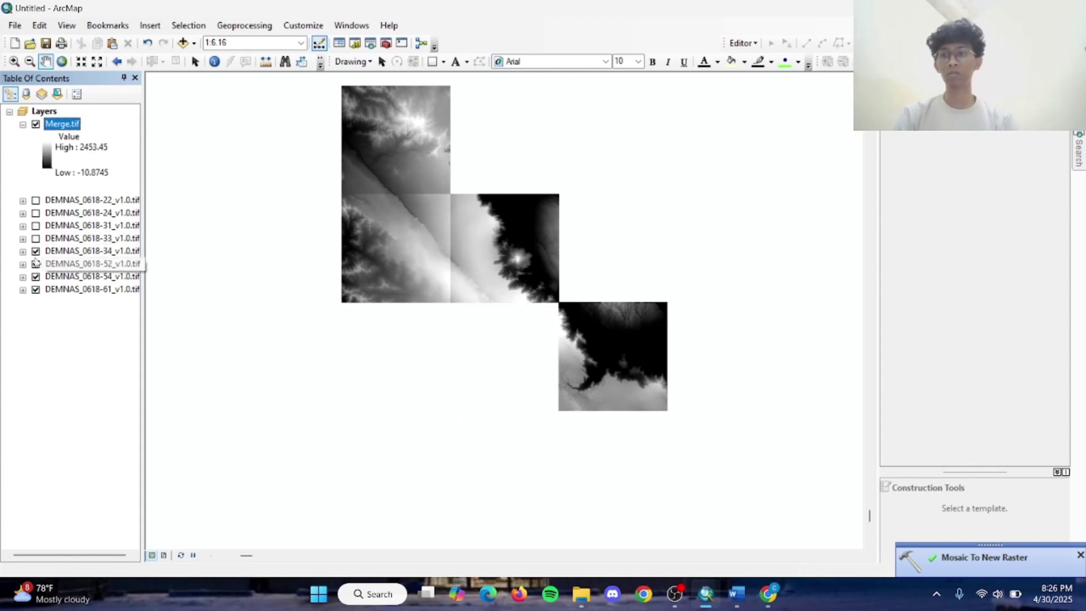
click(36, 263)
click(35, 277)
click(36, 289)
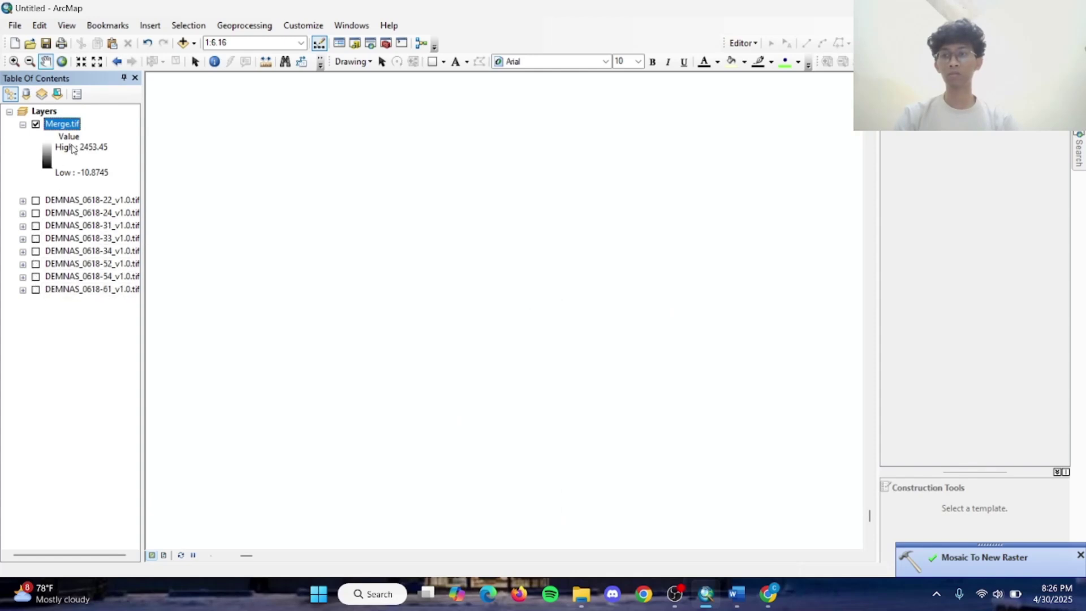
Search the tools for "project raster" and open the Project Raster data management tool.
click(1078, 152)
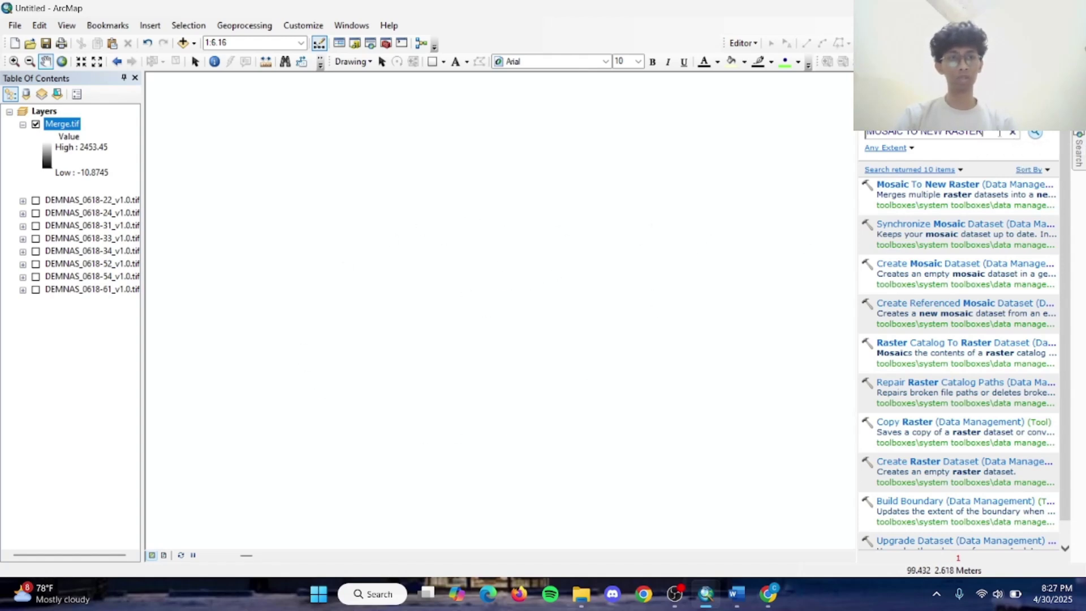
drag(1001, 134, 569, 175)
text(proje)
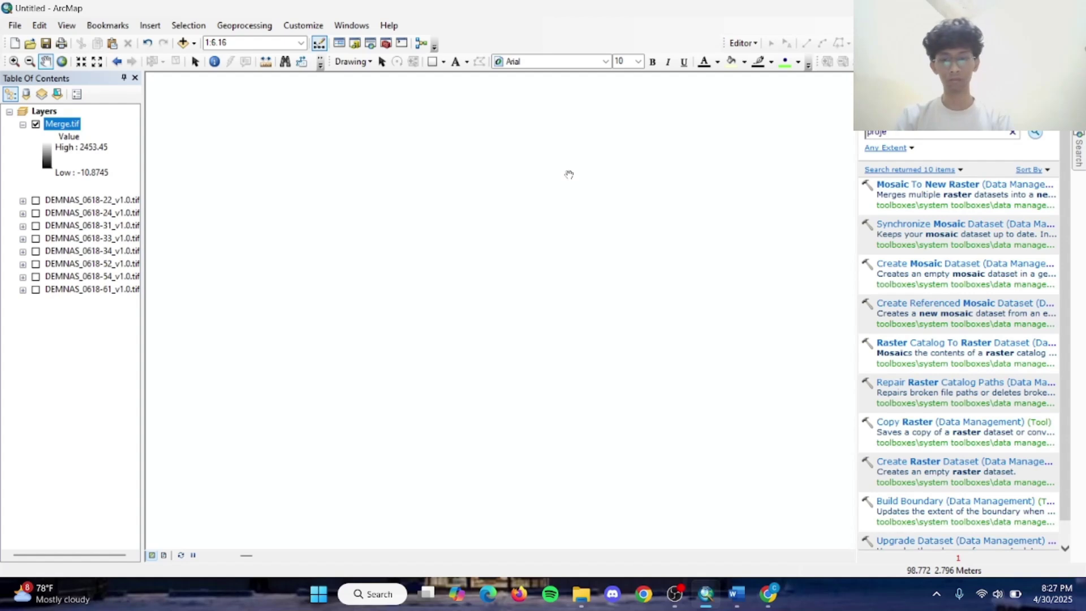
text(raster)
key(Return)
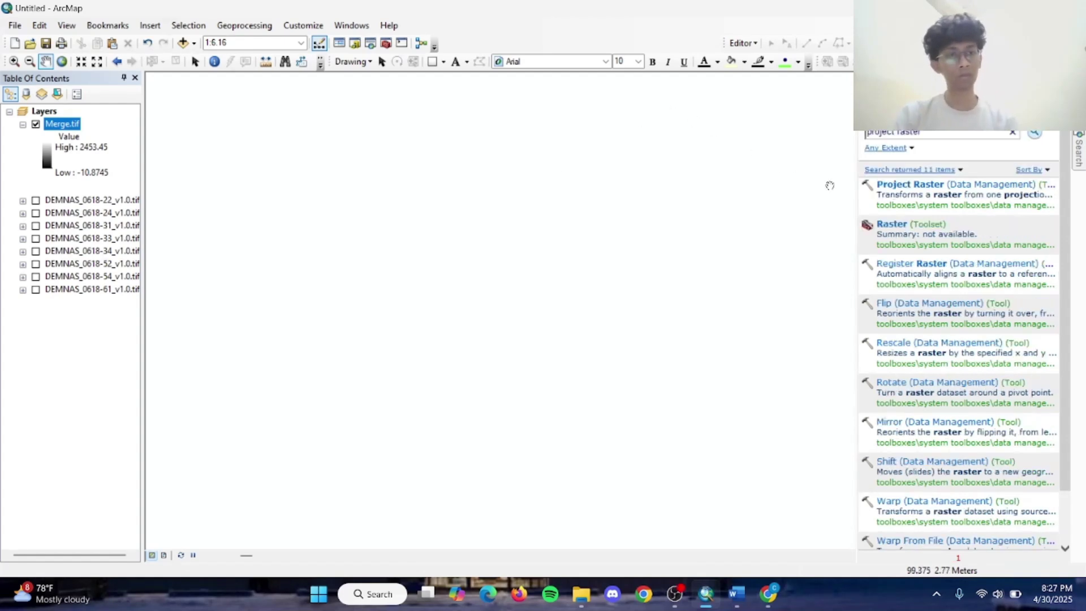
click(919, 189)
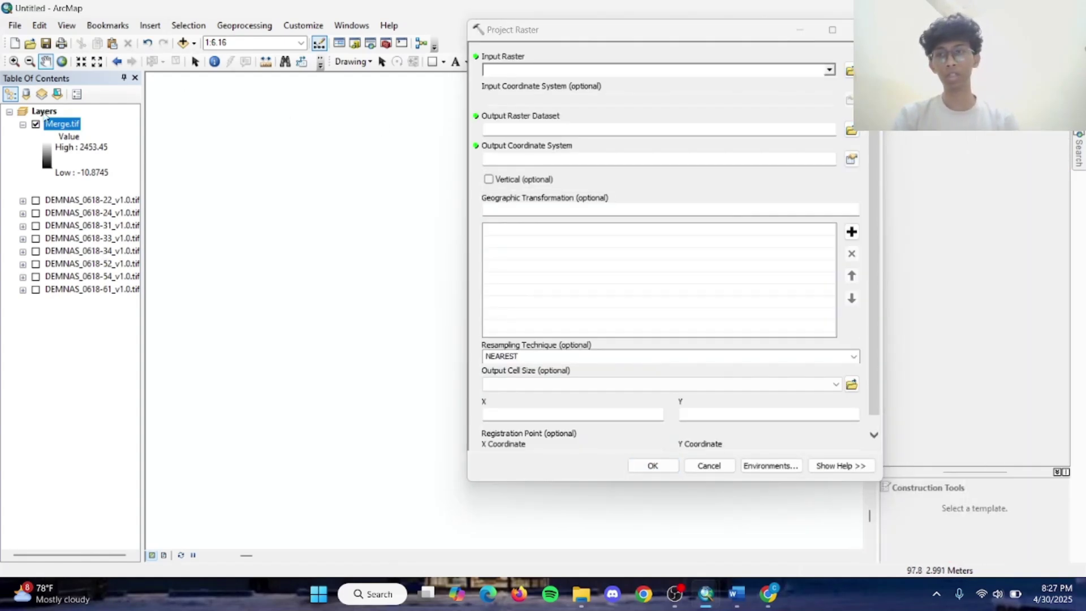
Use Merge.tif as the input raster and set the output raster dataset to pj_dem.tif in the Arc-Gis folder.
drag(61, 129, 554, 71)
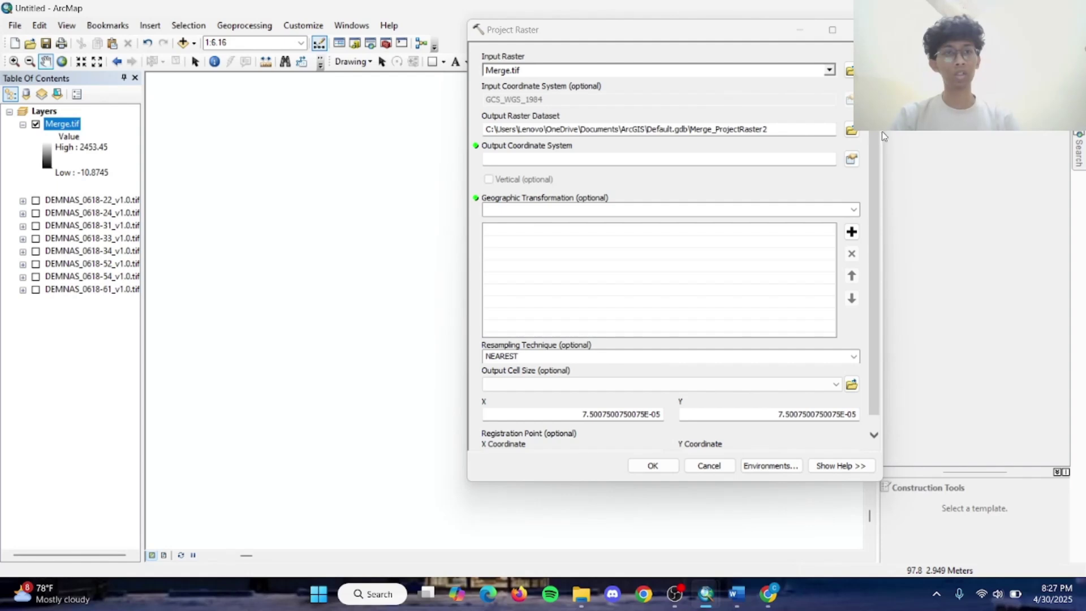
click(852, 131)
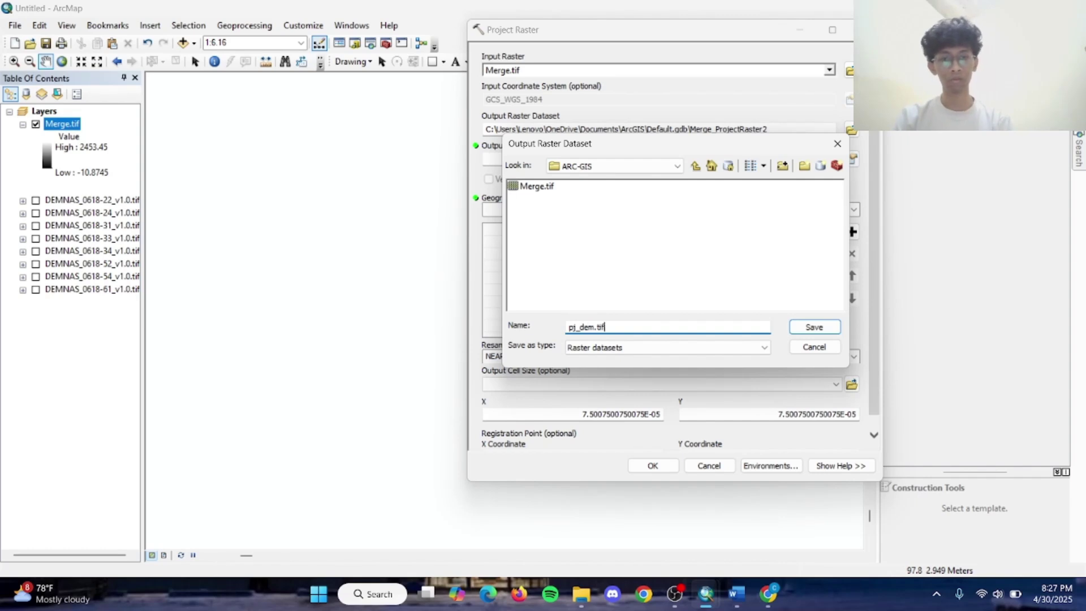
click(817, 331)
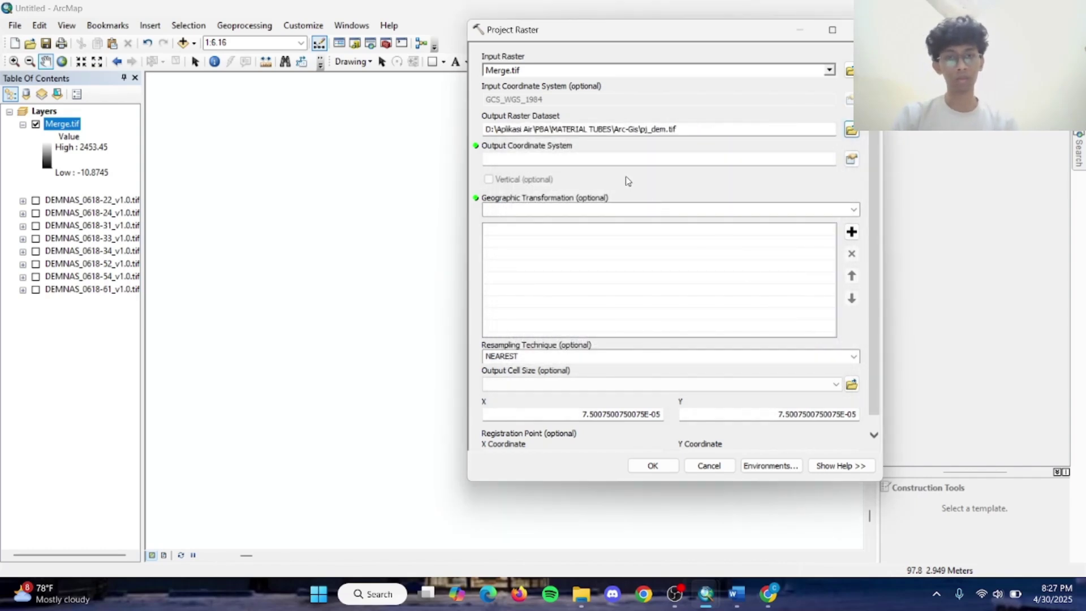
Set the output coordinate system to the projected system WGS 1984 UTM Zone 47N in the Northern Hemisphere group.
click(851, 159)
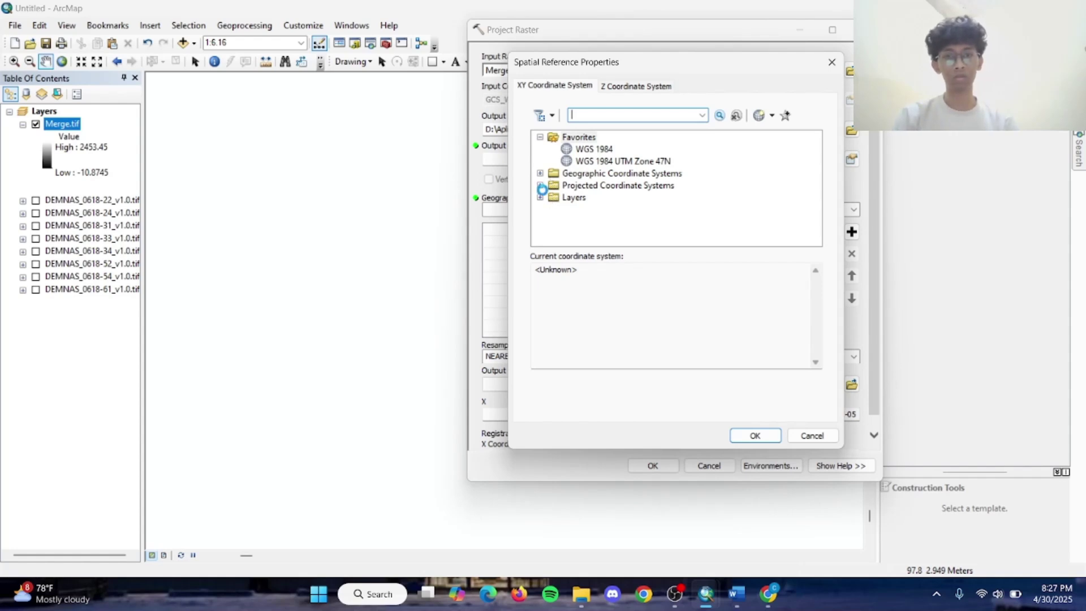
click(542, 188)
scroll(604, 196, down, 2)
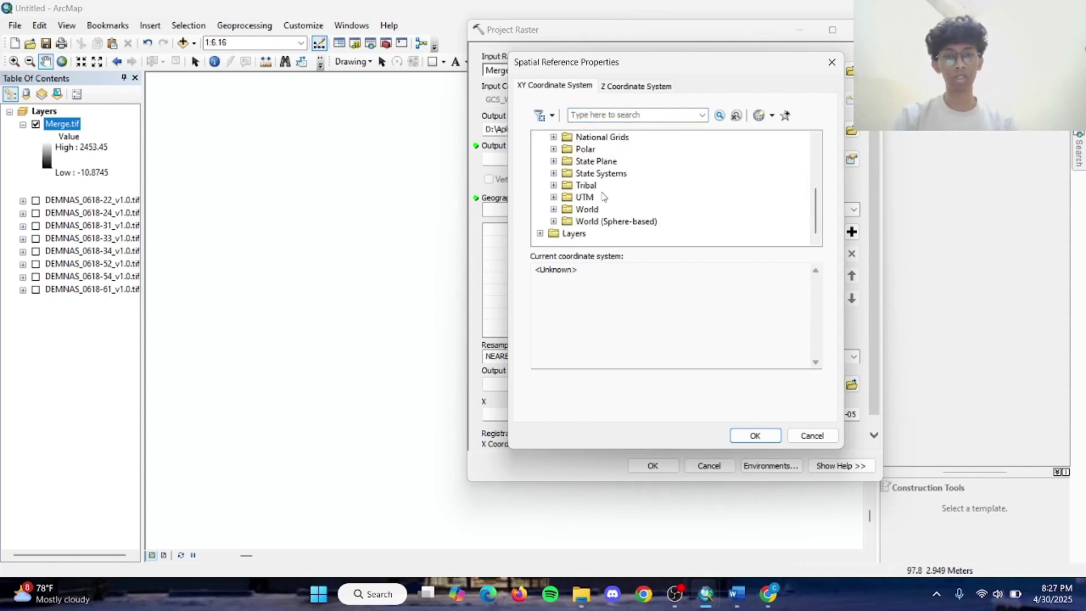
double_click(567, 200)
scroll(642, 208, down, 3)
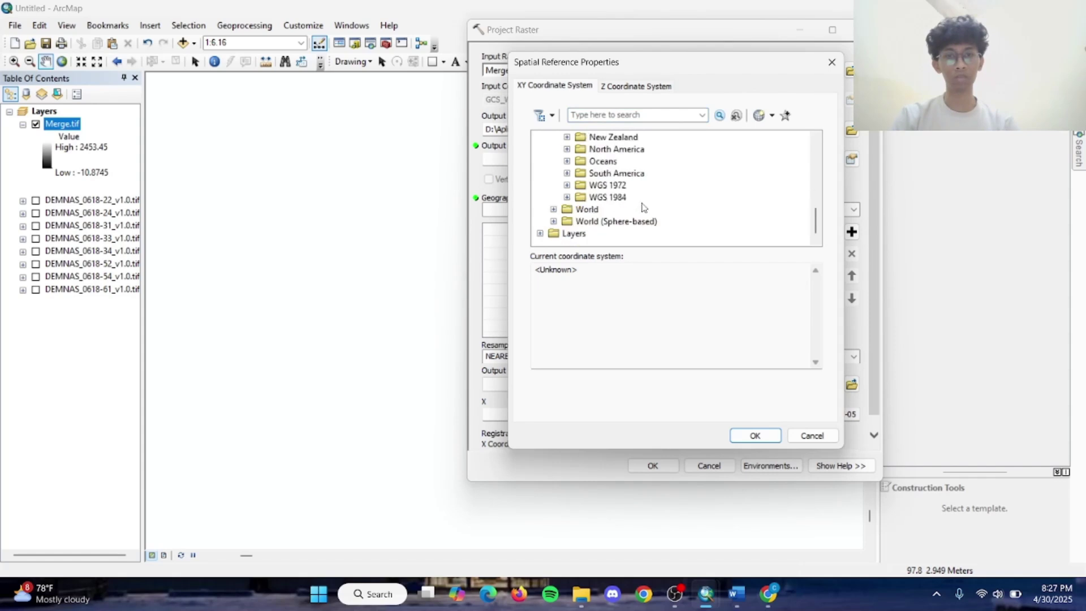
click(568, 198)
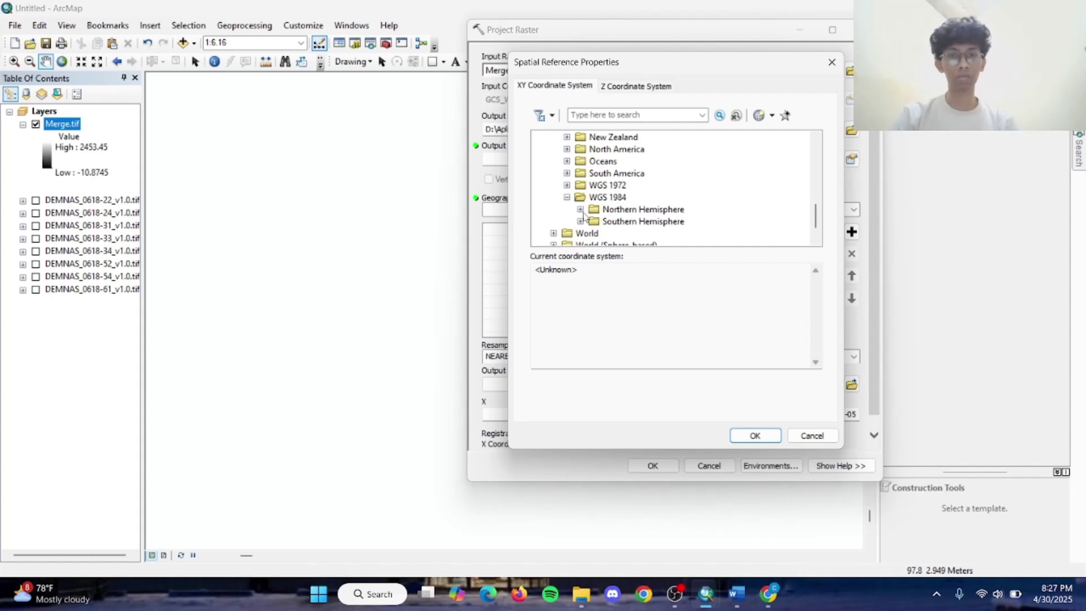
double_click(614, 210)
scroll(656, 215, down, 7)
scroll(658, 216, down, 11)
scroll(669, 188, up, 4)
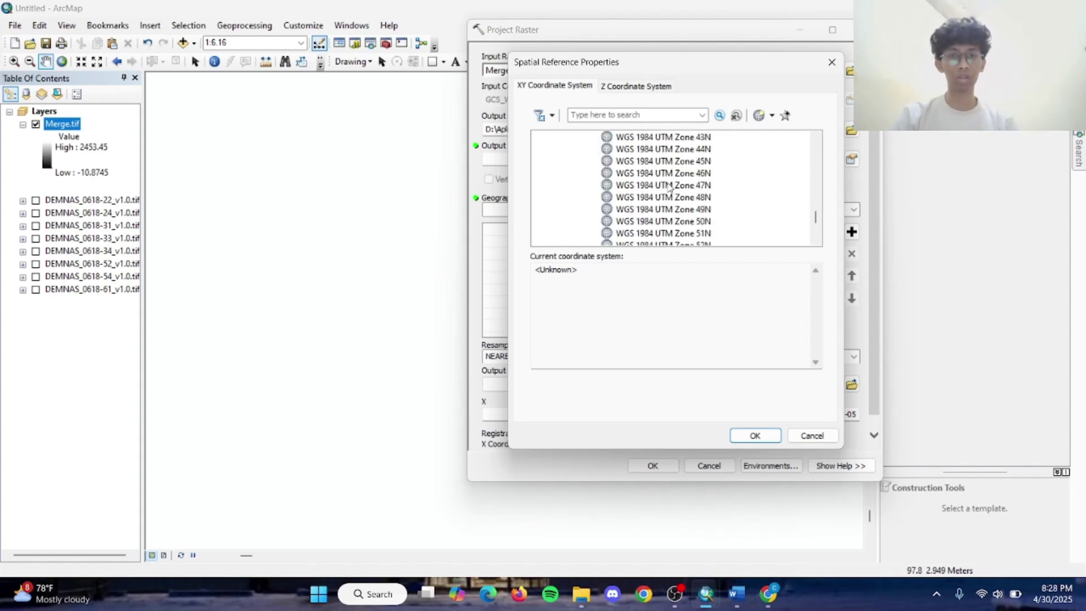
click(670, 185)
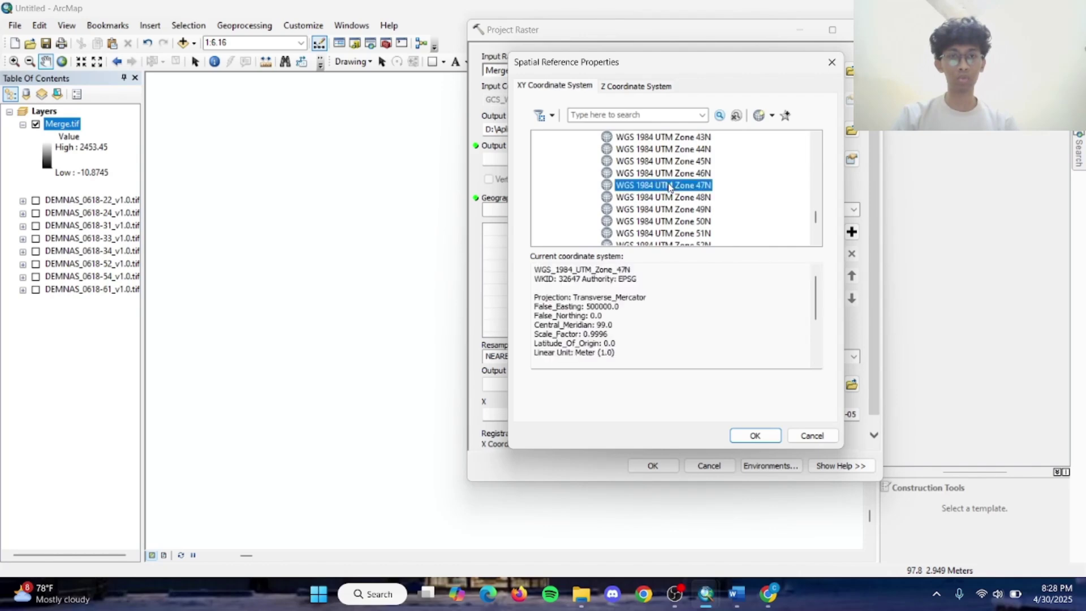
click(760, 436)
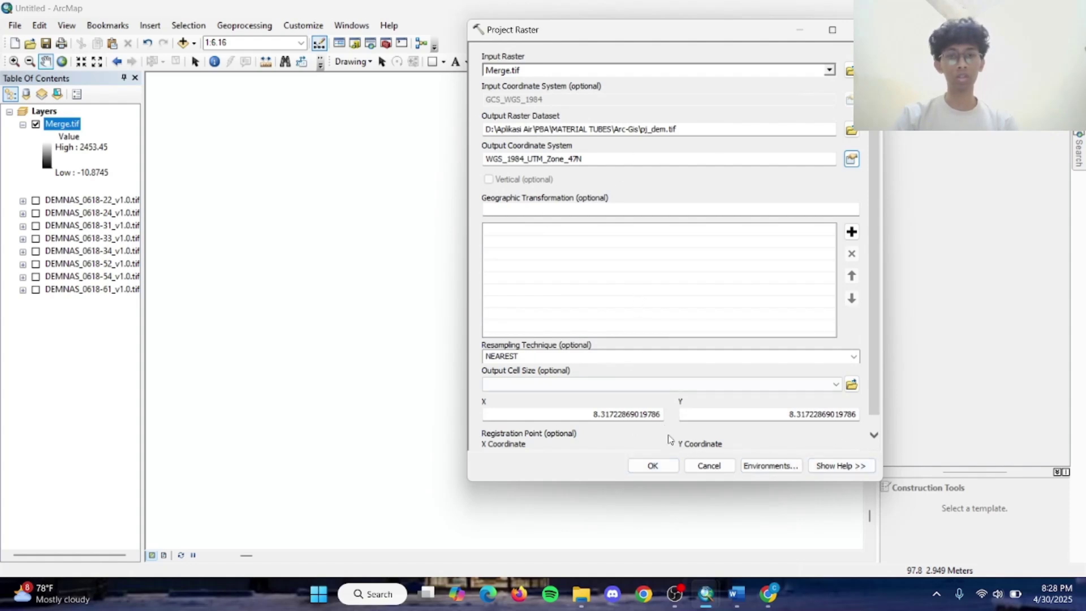
Run the raster projection and hide the Merge.tif layer.
click(652, 467)
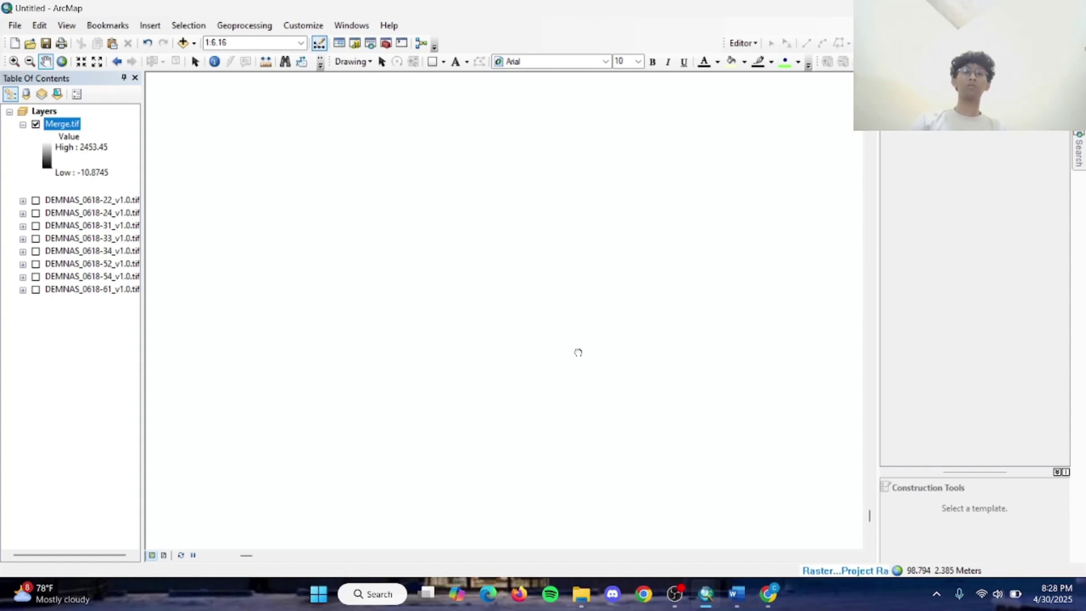
scroll(484, 262, down, 1)
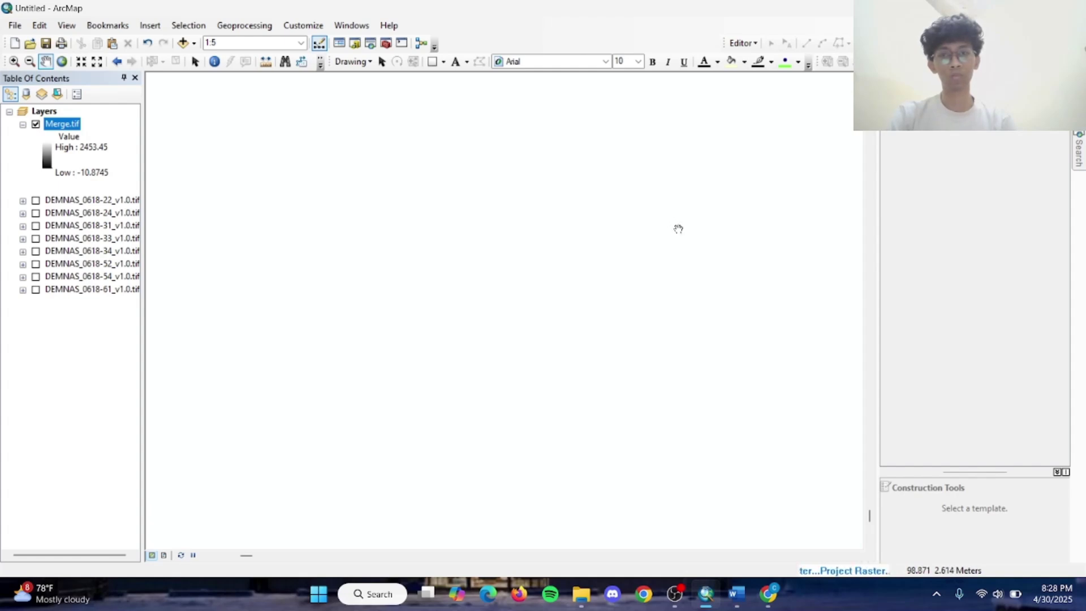
scroll(416, 244, up, 1)
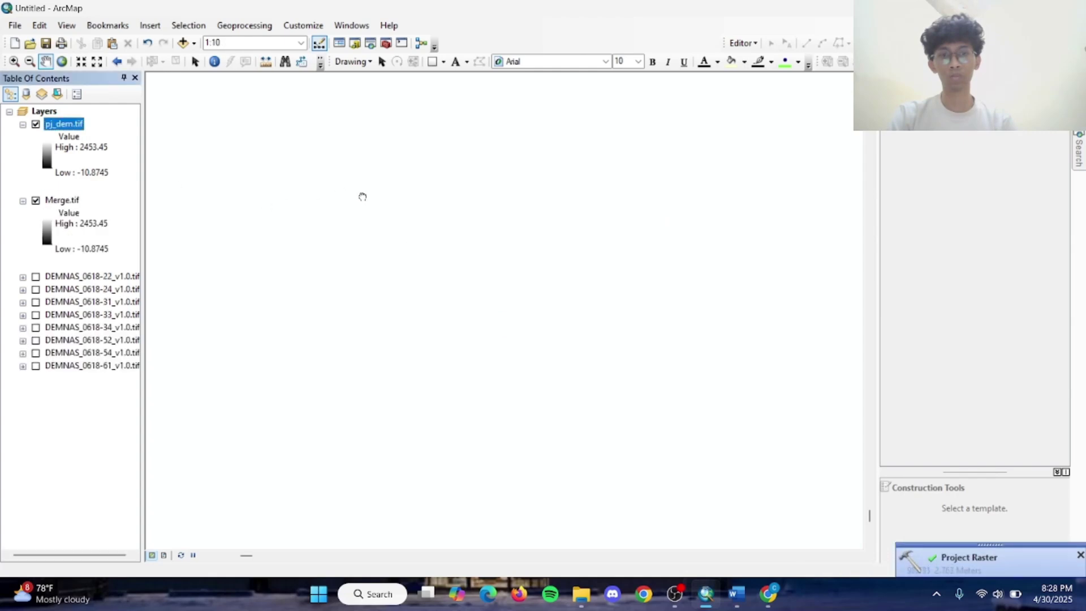
click(35, 200)
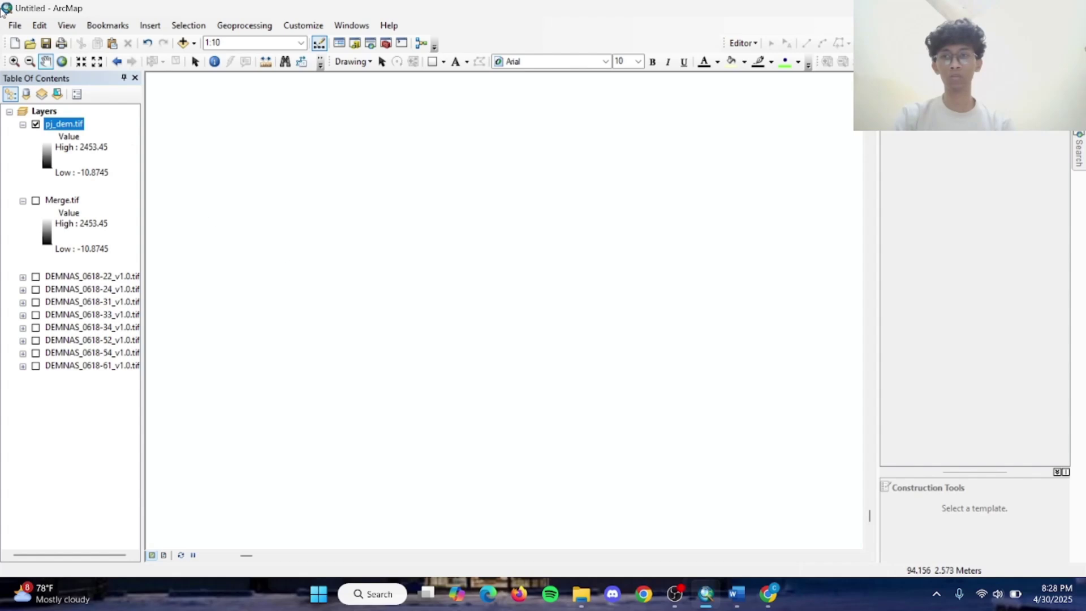
Start saving the map document and browse to the Arc-Gis folder under Aplikasi Air, PBA, MATERIAL TUBES on drive D.
click(46, 44)
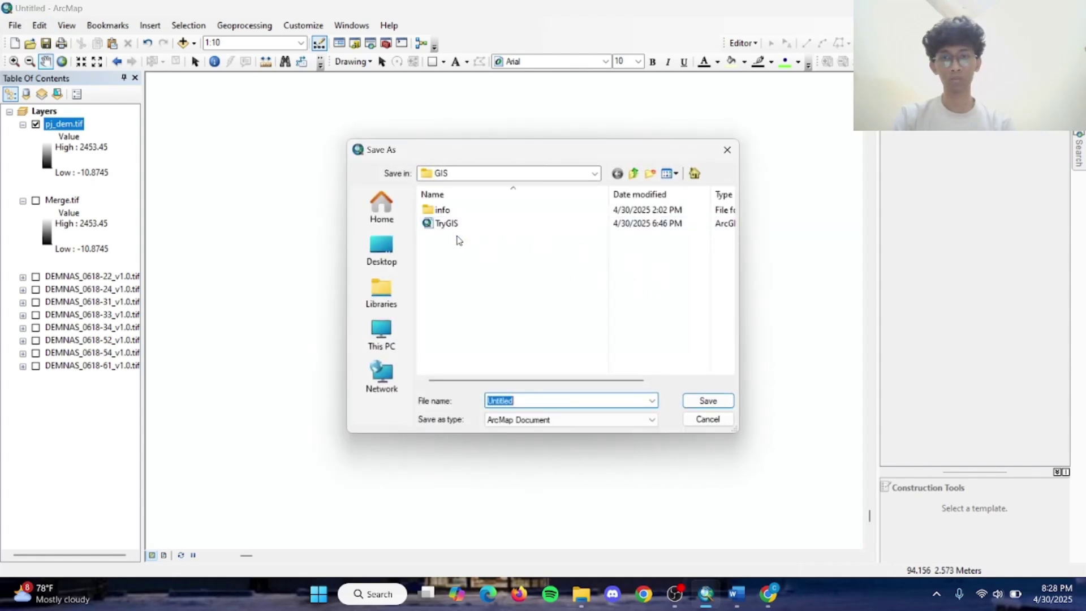
click(384, 340)
click(459, 268)
double_click(460, 269)
click(459, 265)
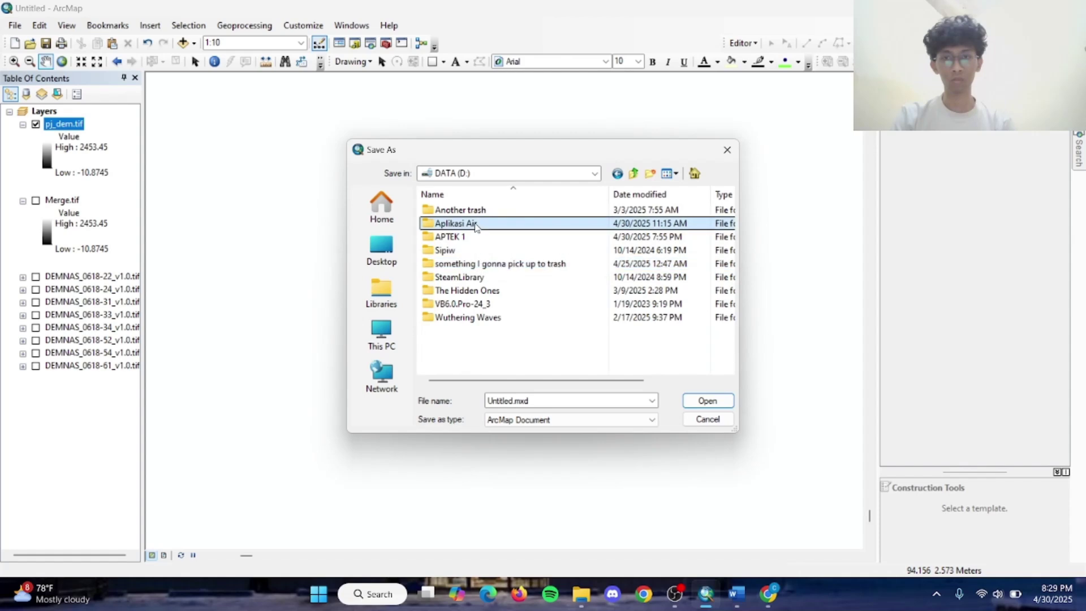
double_click(474, 224)
double_click(474, 224)
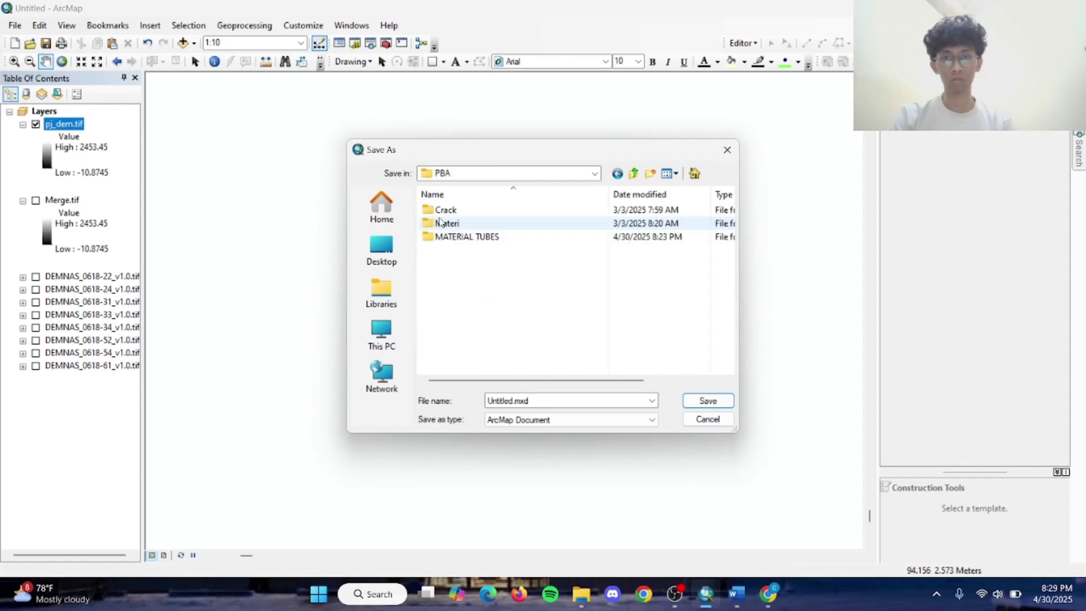
double_click(447, 237)
click(456, 212)
double_click(456, 213)
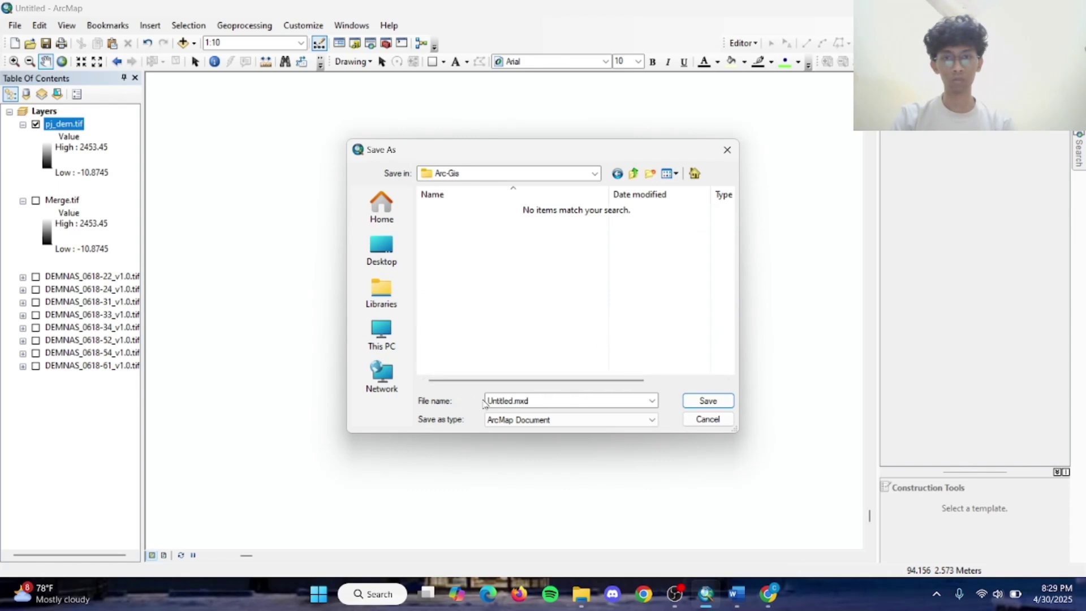
Save the map document in the Arc-Gis folder under the name Arc-gis.
double_click(539, 399)
text(Arc-gis)
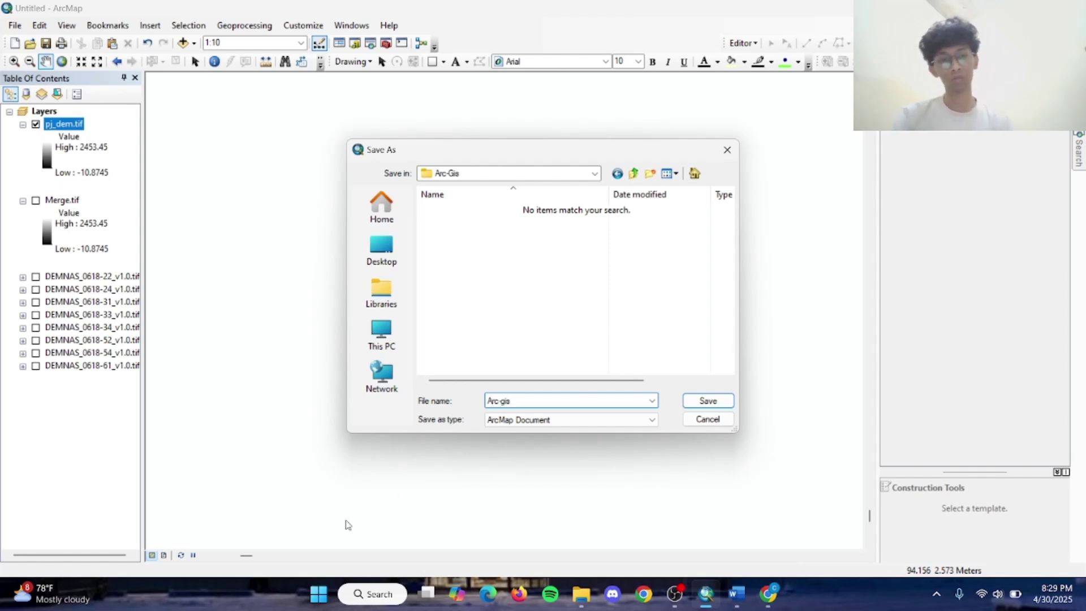
click(727, 401)
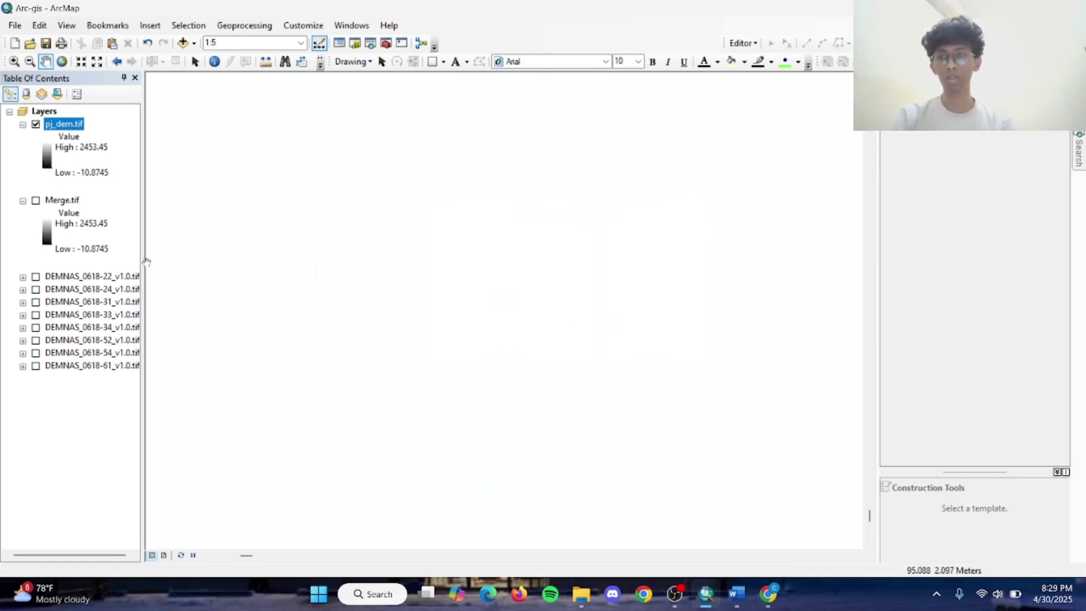
Turn the Merge.tif layer back on so it displays together with pj_dem.tif.
click(35, 200)
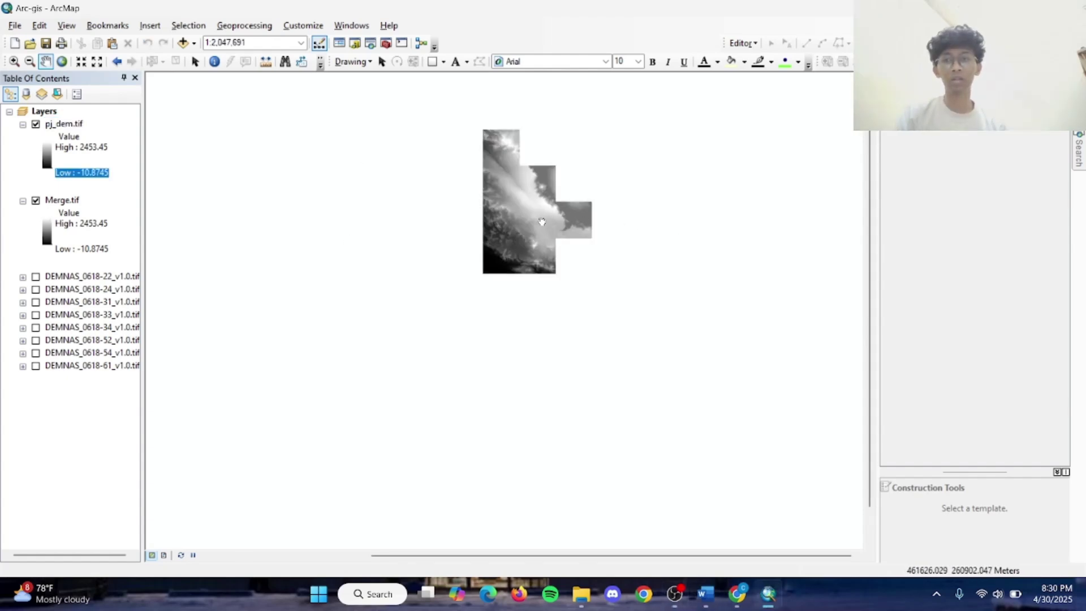
drag(541, 222, 555, 290)
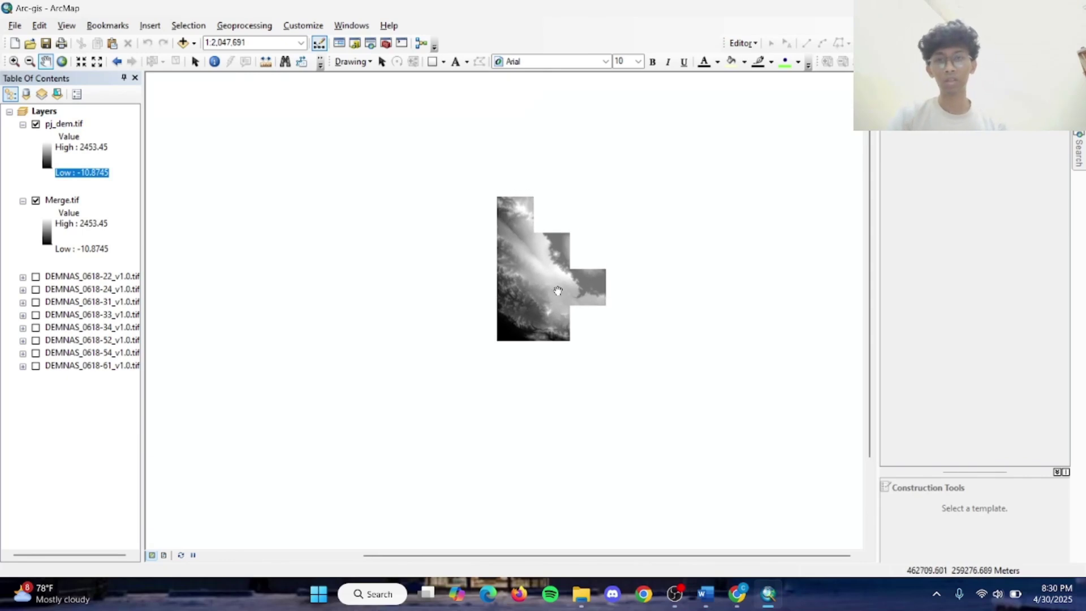
scroll(509, 261, up, 5)
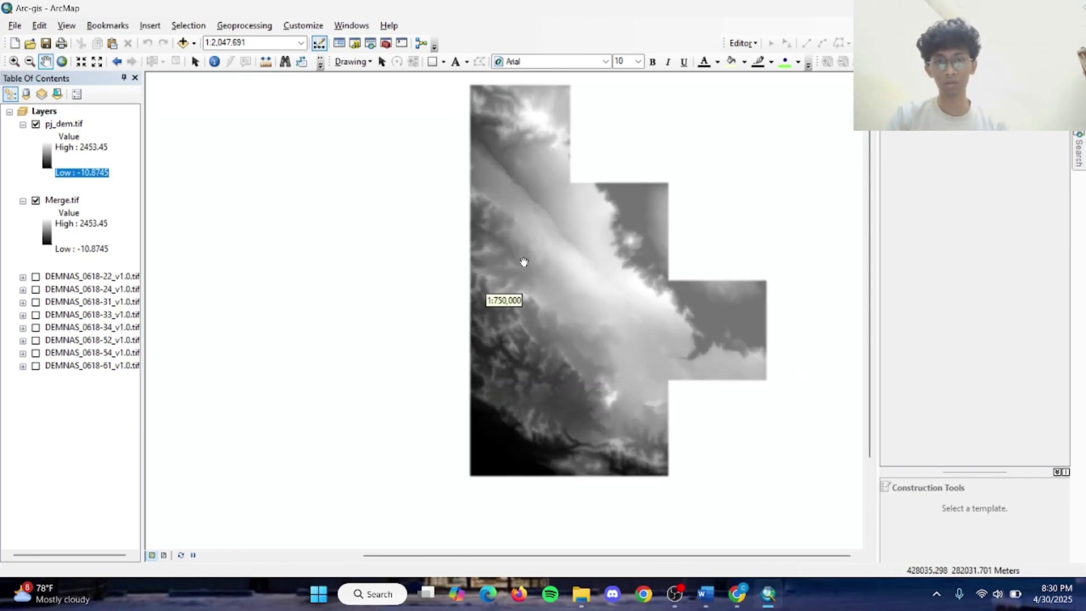
drag(503, 261, 457, 289)
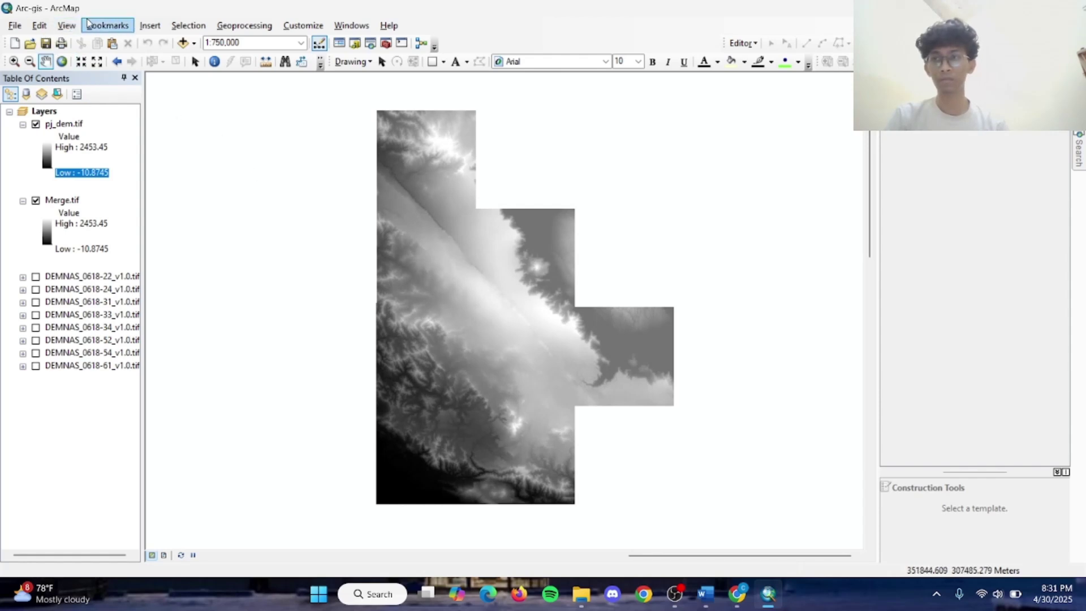
Add the Imagery basemap to the map and check the DEM's location against it.
click(193, 43)
click(229, 75)
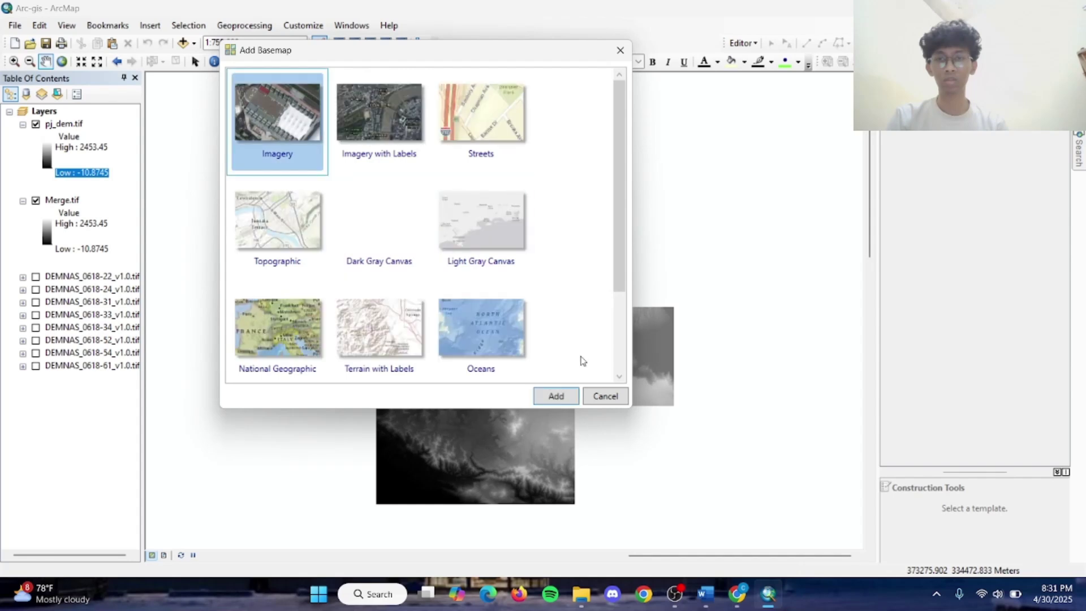
click(557, 397)
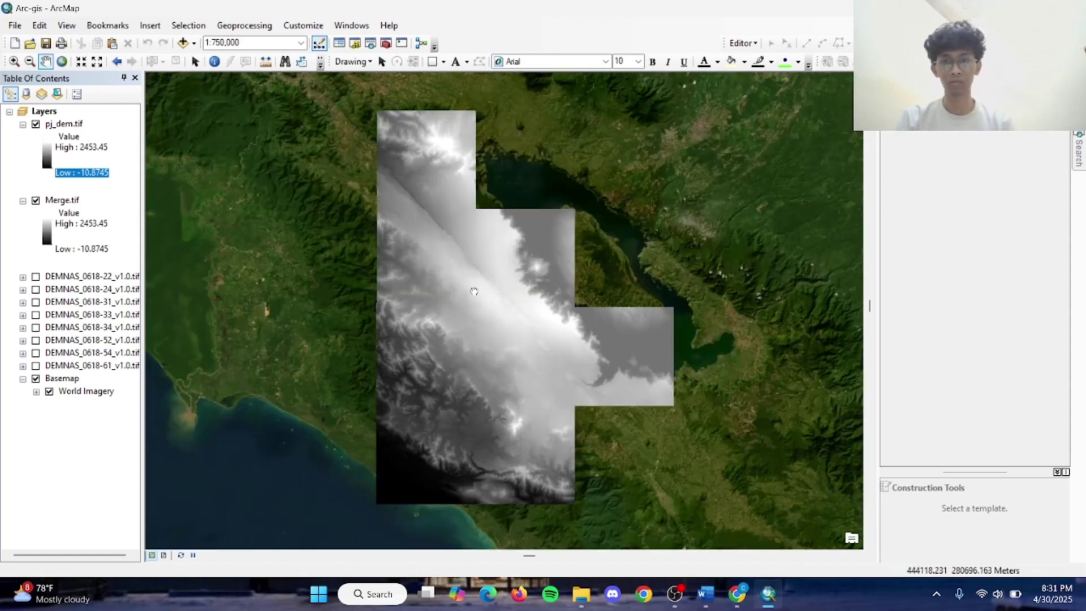
mouse_move(475, 292)
mouse_down()
mouse_move(662, 394)
mouse_move(575, 247)
mouse_up()
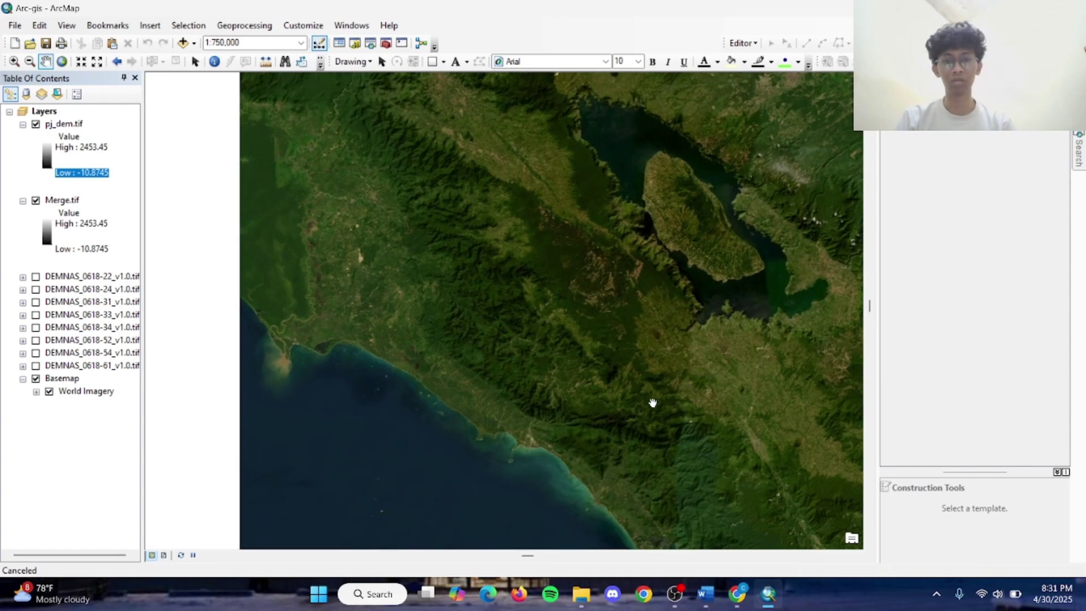
drag(635, 400, 546, 333)
scroll(545, 333, down, 1)
drag(600, 345, 619, 399)
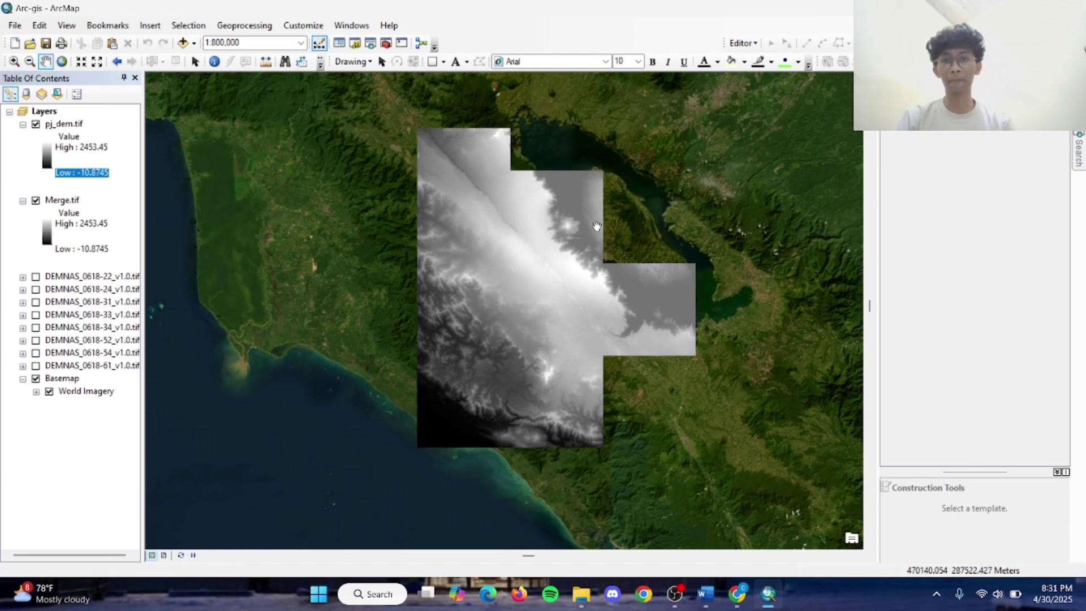
drag(597, 226, 577, 238)
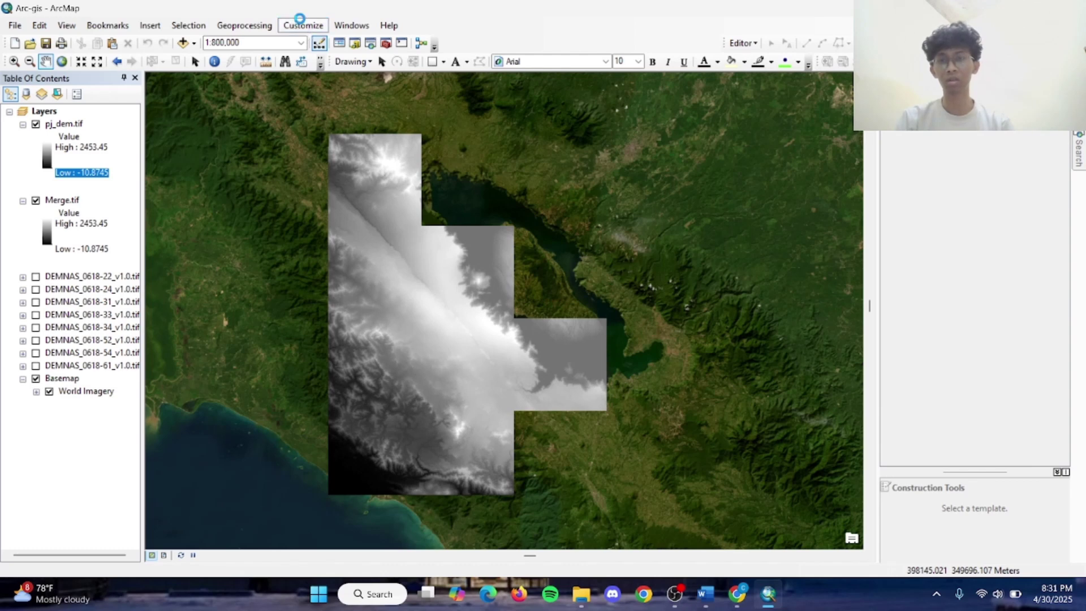
Check which extensions are enabled, including 3D Analyst and Spatial Analyst.
click(301, 23)
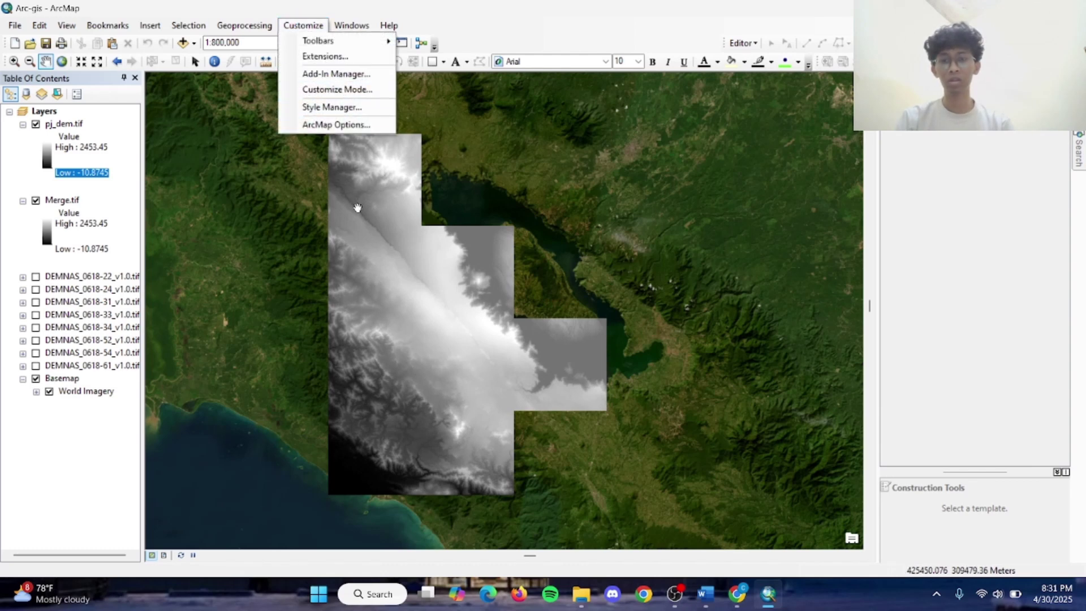
click(335, 56)
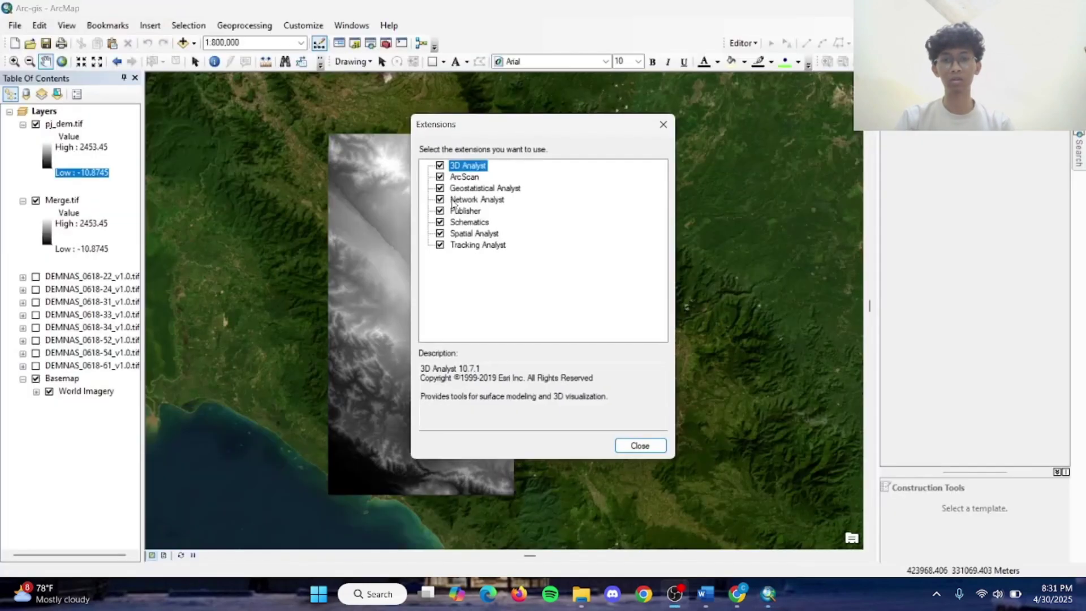
click(641, 447)
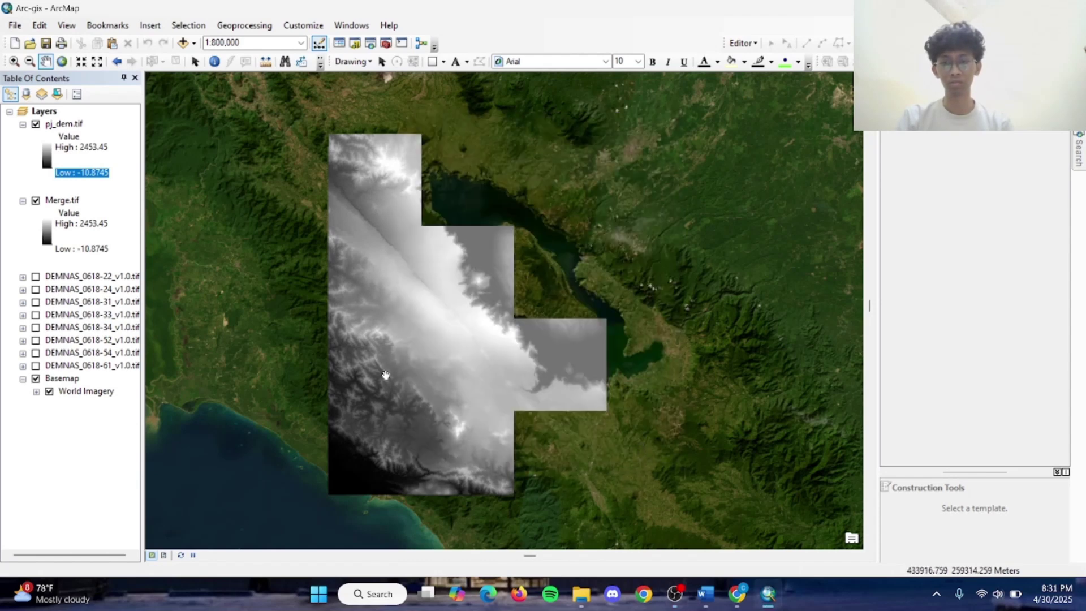
Add the whole CAD drawing 1.SITUASI SUNGAI SILAHAR FINAL.dwg to the map as a group layer.
drag(387, 425, 458, 322)
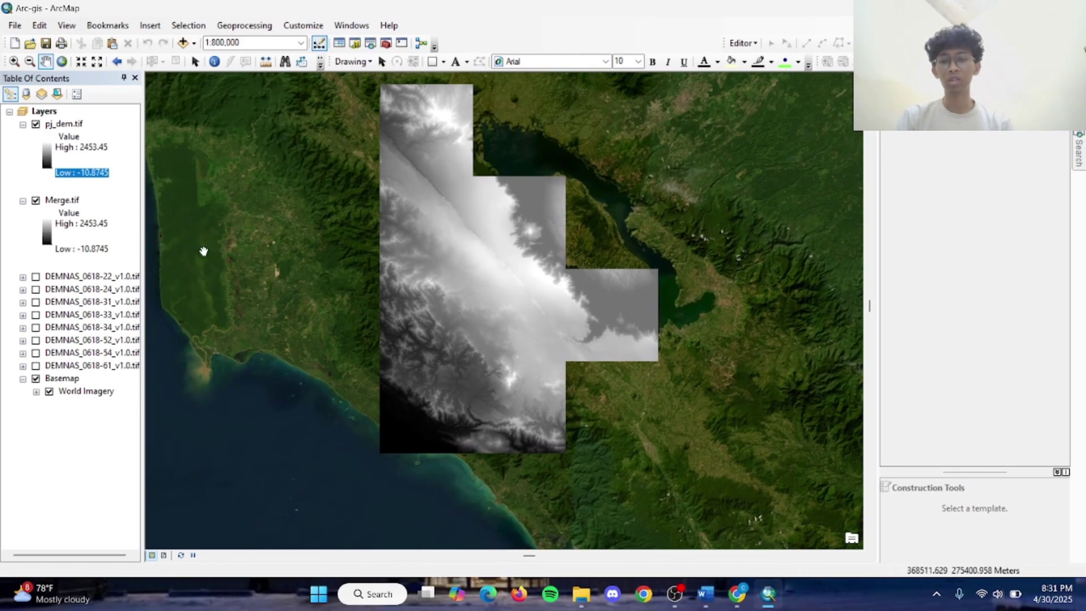
click(194, 43)
click(198, 65)
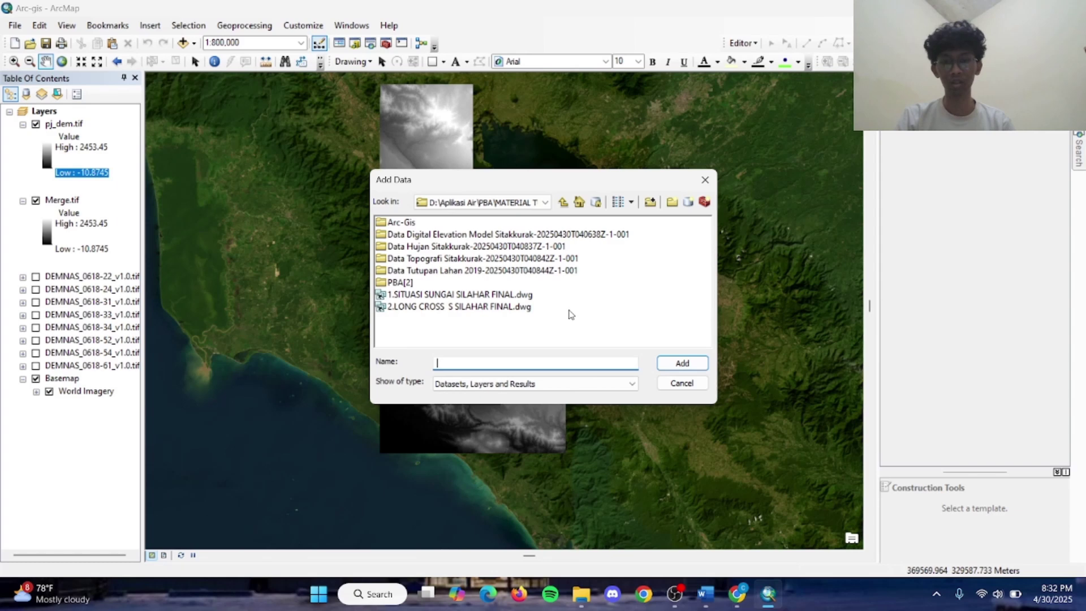
click(467, 295)
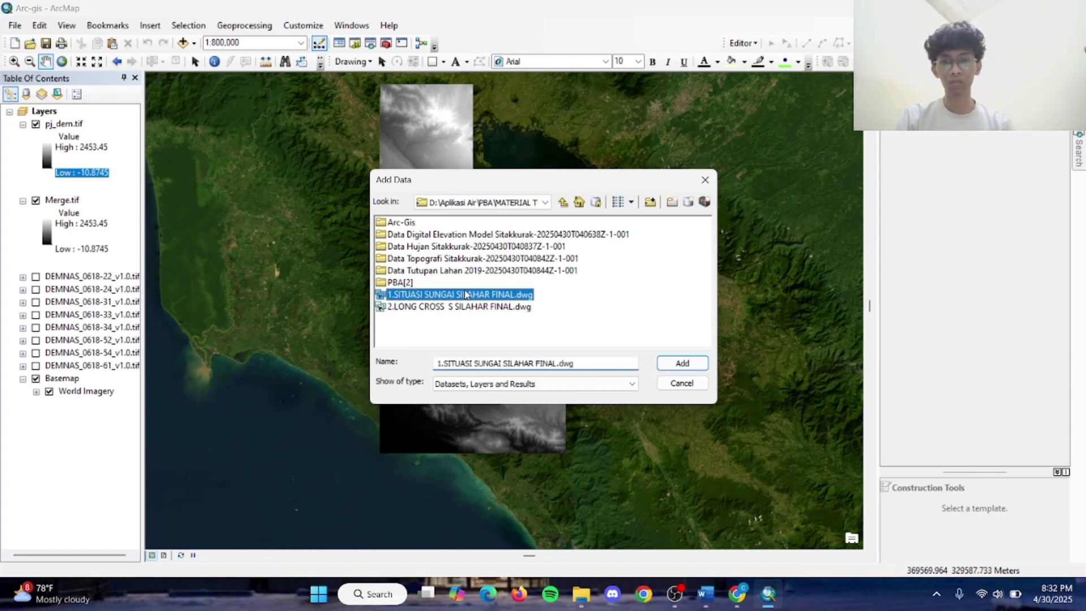
click(669, 365)
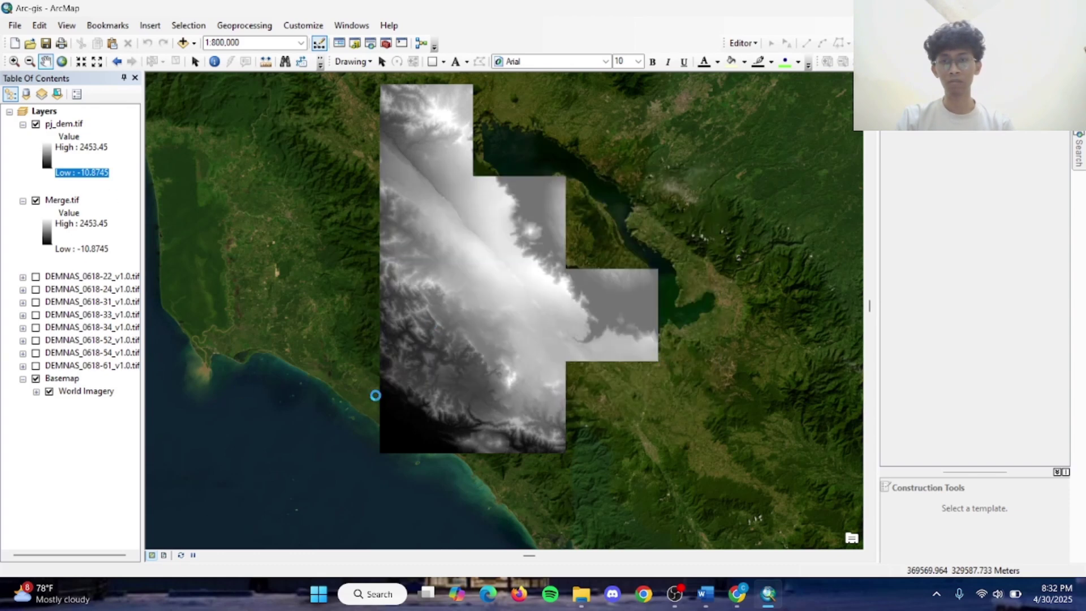
click(667, 365)
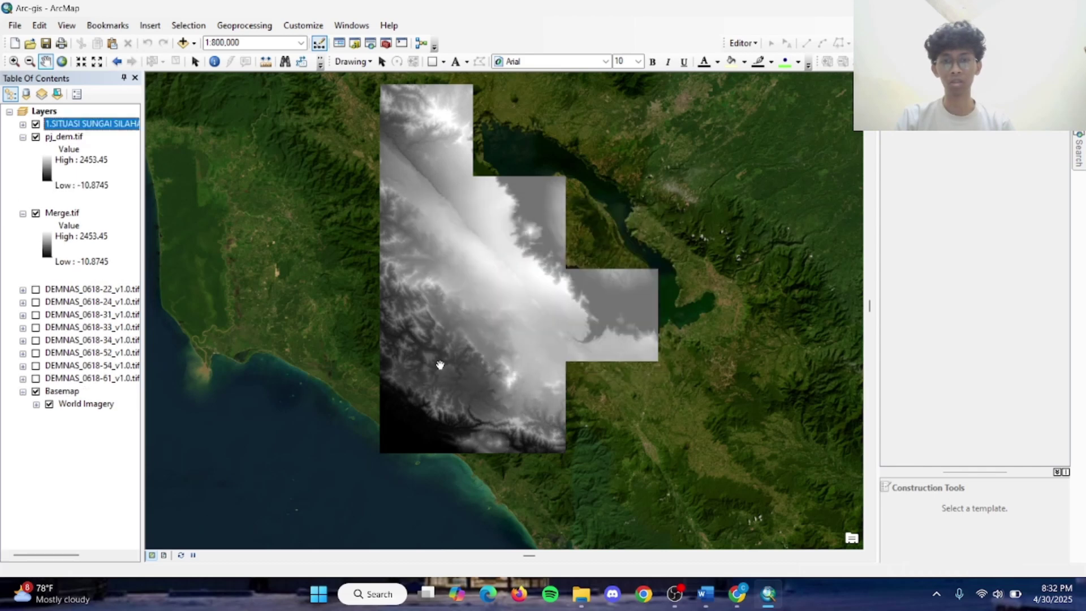
Examine the group layer properties of the CAD drawing and the display and selection properties of its Point layer.
double_click(90, 124)
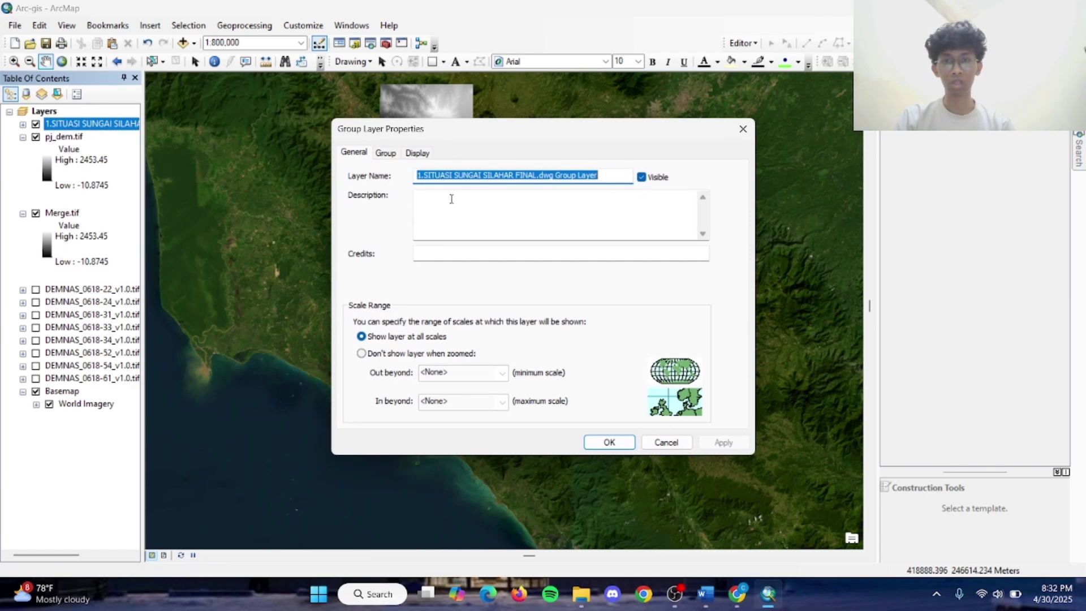
click(386, 153)
click(410, 153)
click(387, 153)
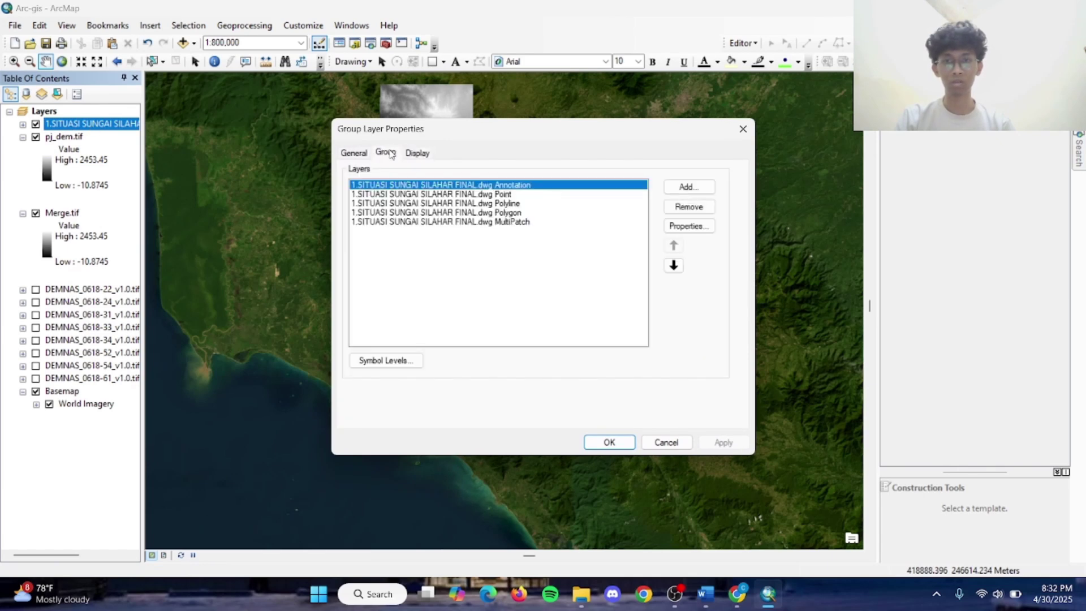
click(366, 154)
click(390, 154)
click(481, 194)
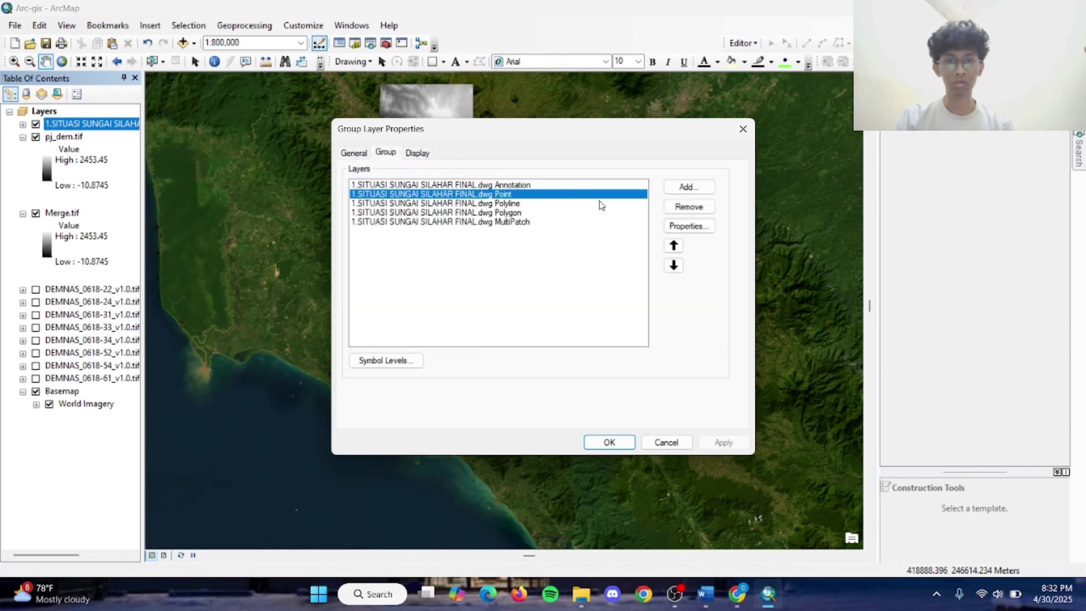
click(683, 226)
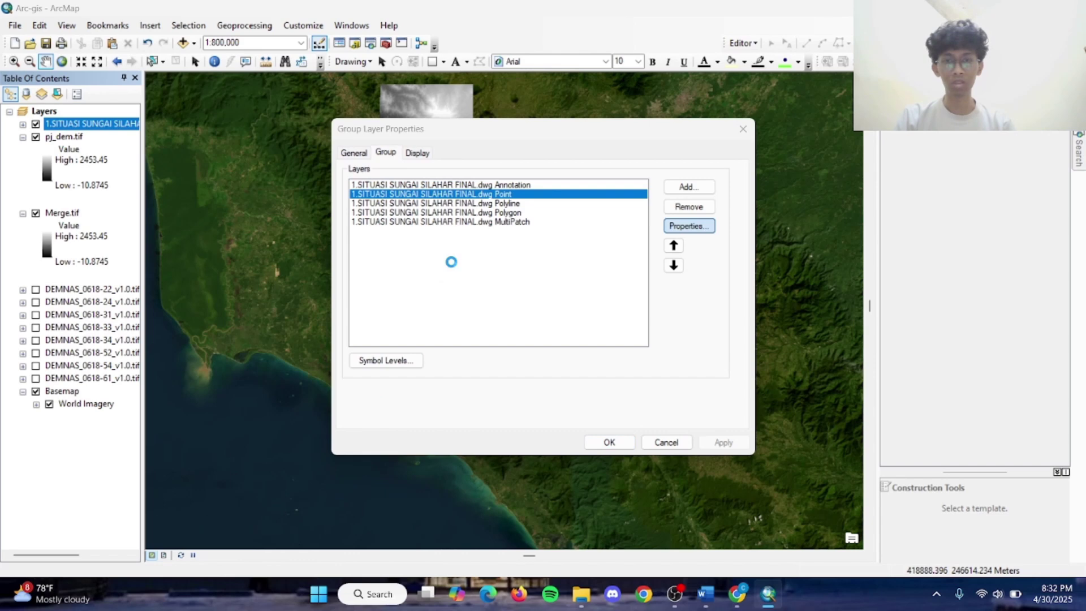
click(491, 135)
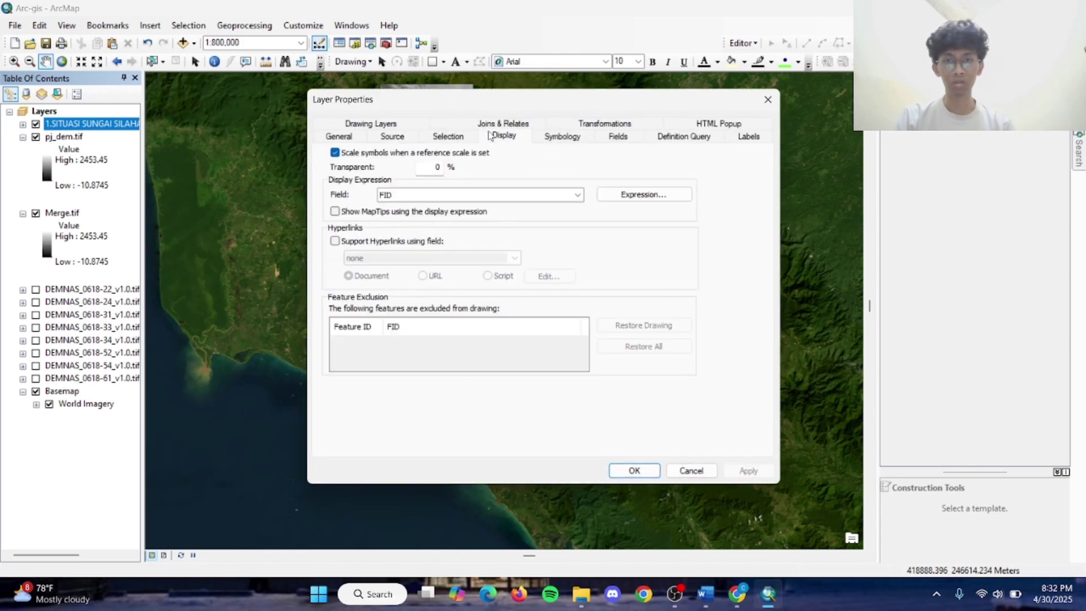
click(479, 137)
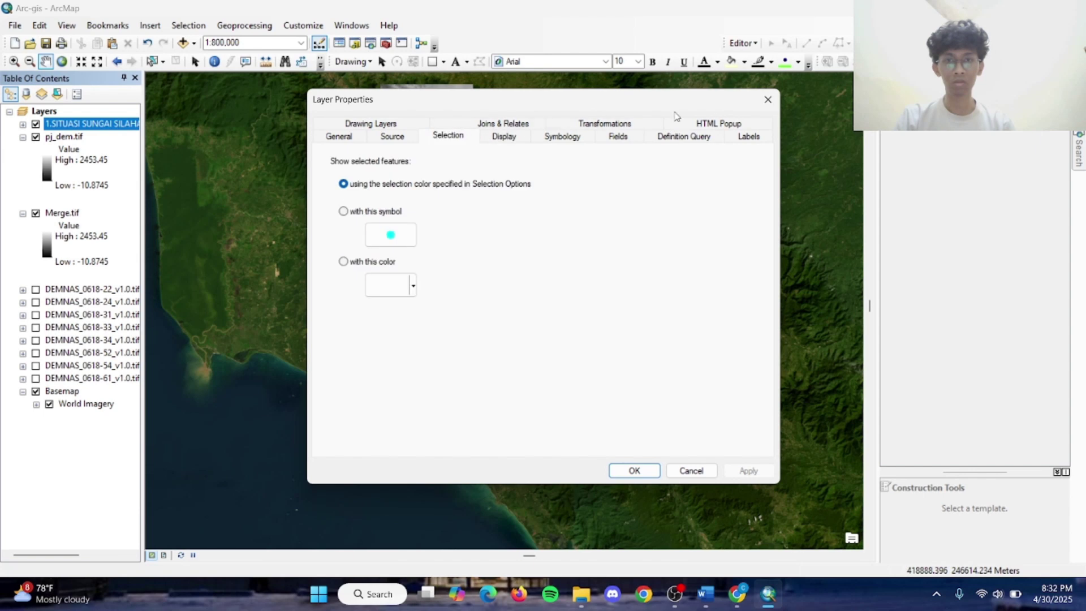
click(768, 99)
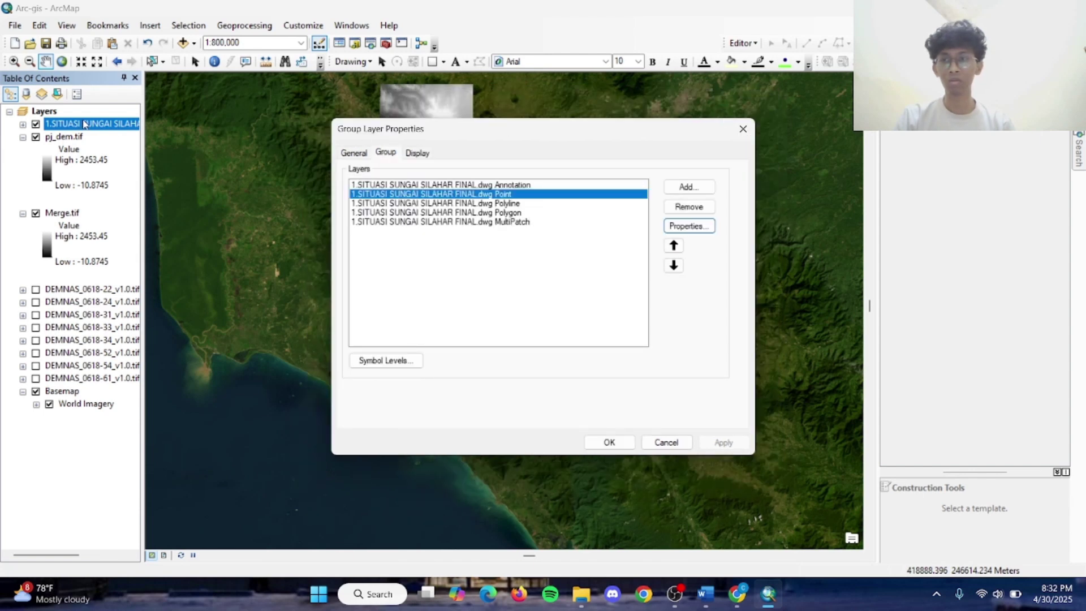
click(742, 130)
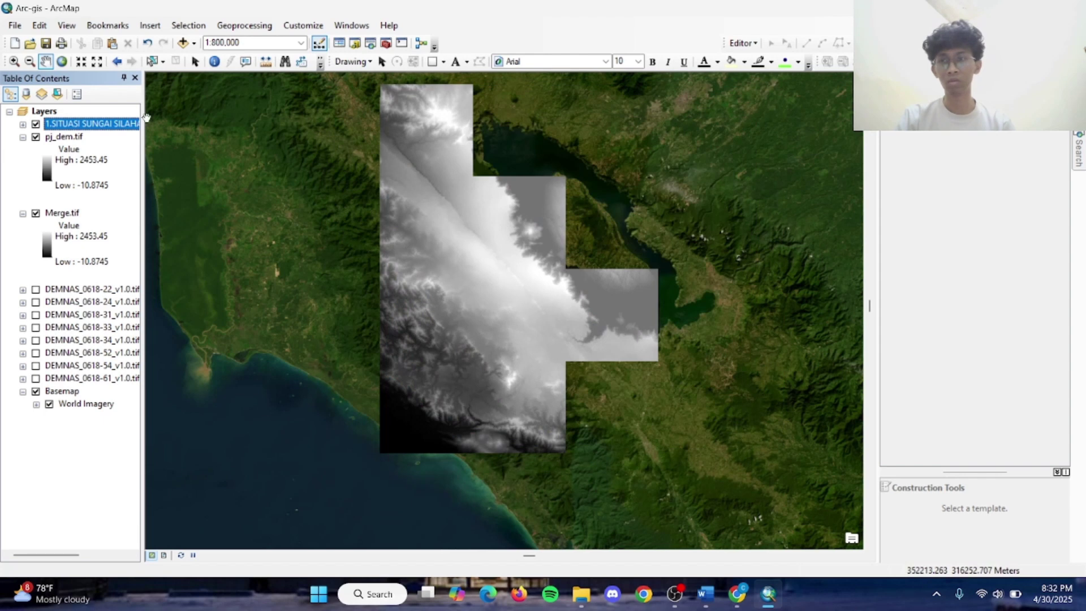
Remove the 1.SITUASI SUNGAI SILAHAR FINAL.dwg group layer from the map.
right_click(60, 123)
click(100, 192)
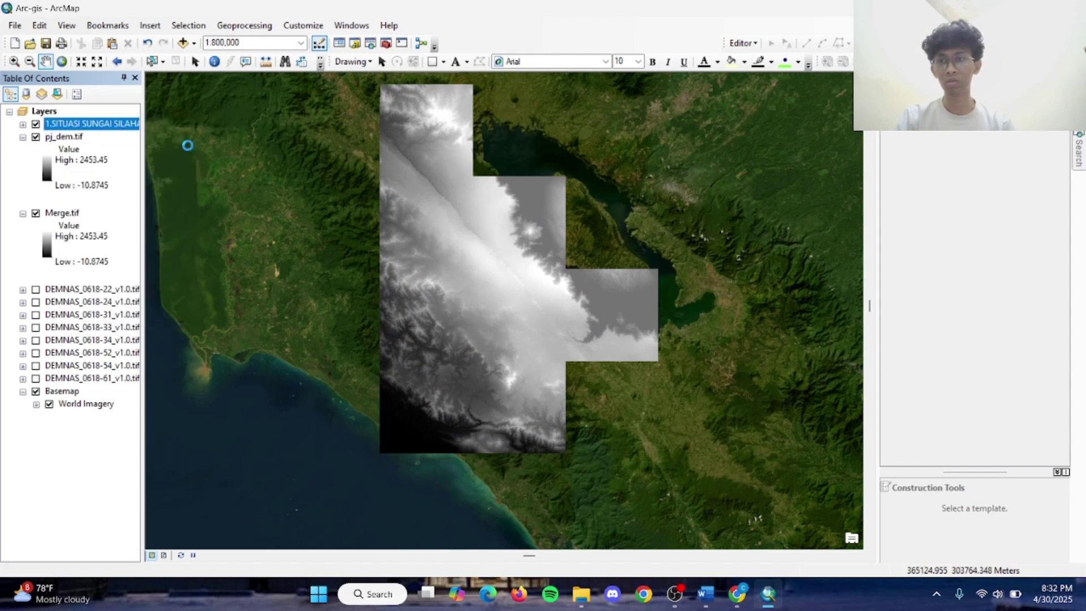
Add only the Annotation and Polyline layers of the 1.SITUASI SUNGAI SILAHAR FINAL.dwg drawing to the map.
click(192, 45)
click(184, 45)
double_click(509, 293)
double_click(494, 299)
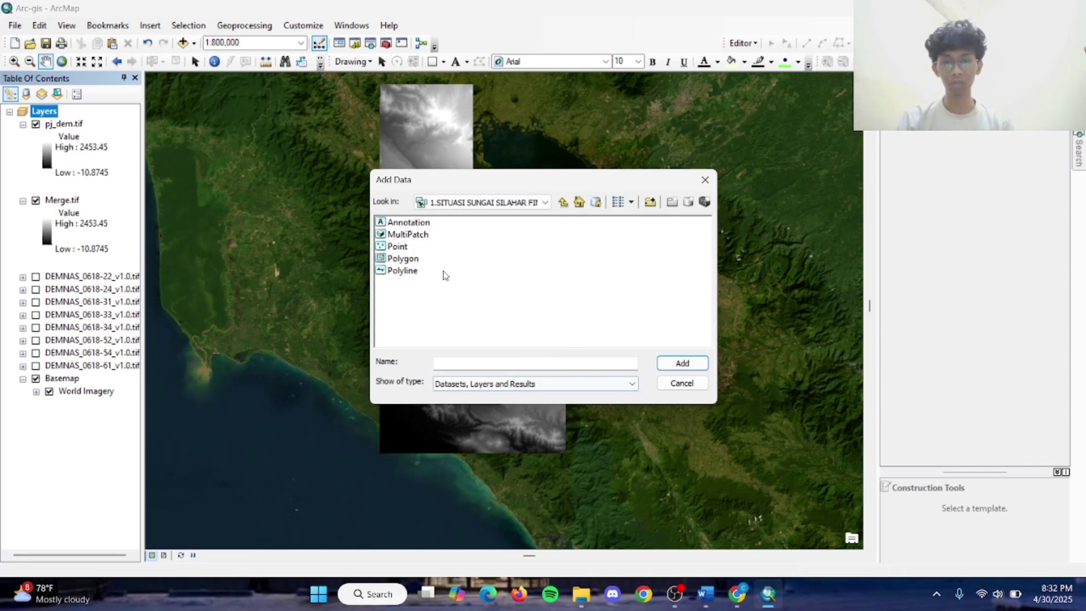
click(407, 271)
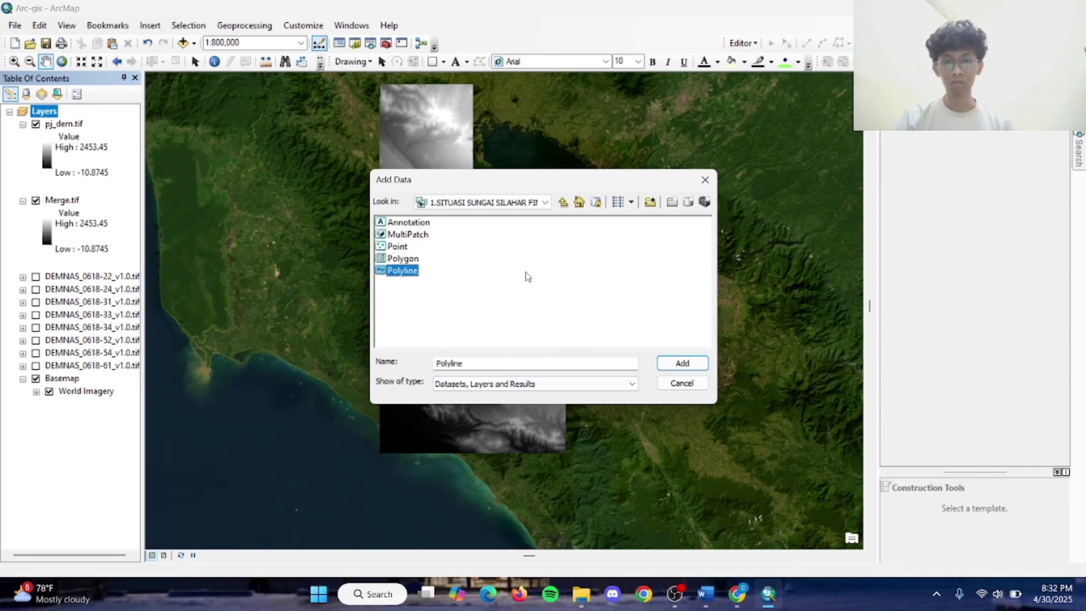
shift+click(416, 223)
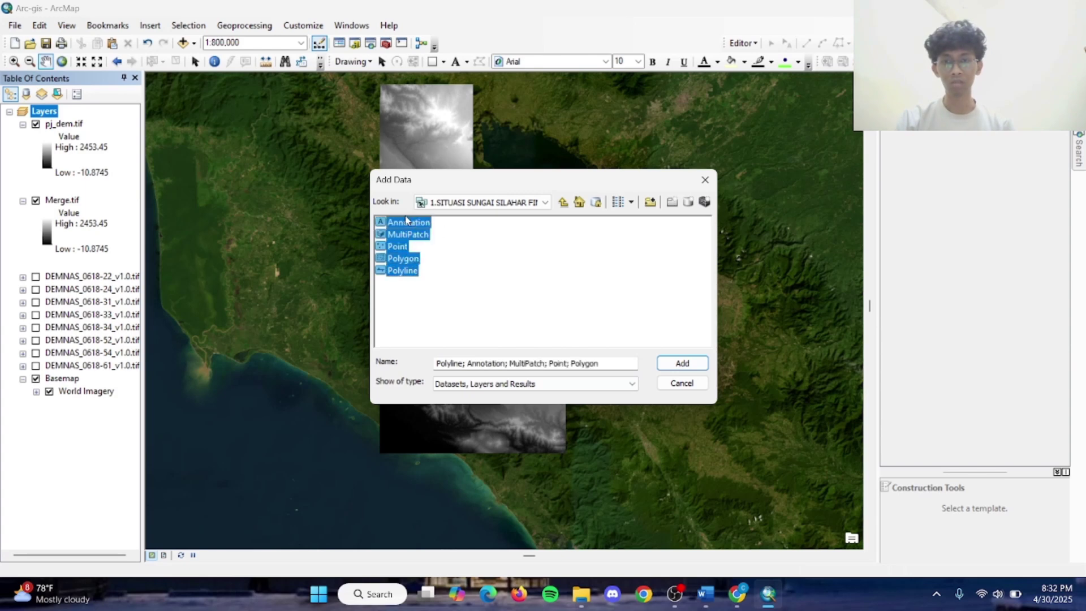
ctrl+click(410, 222)
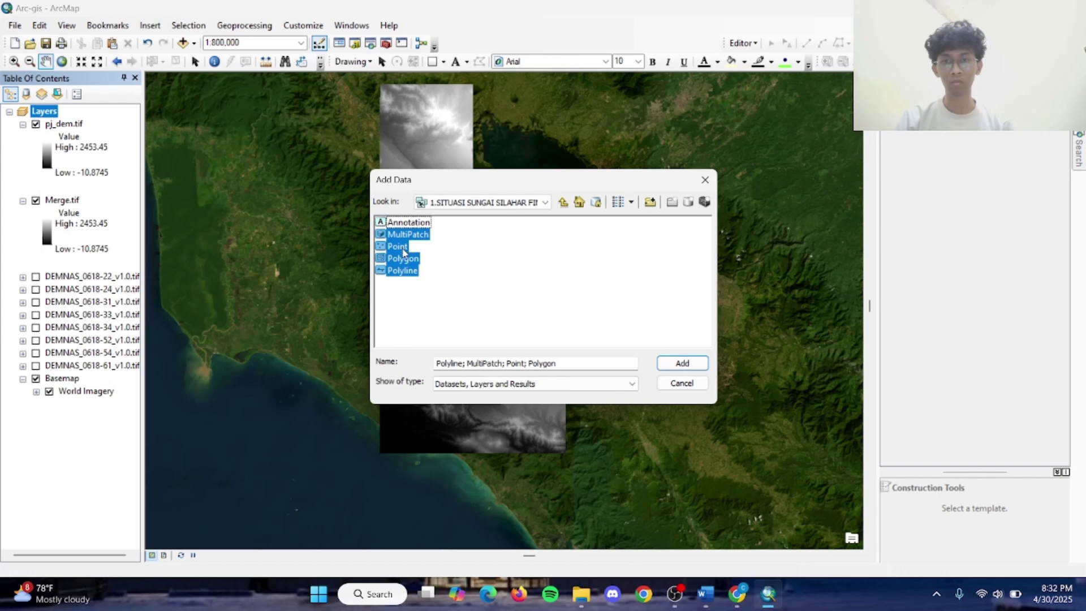
click(403, 248)
click(409, 224)
ctrl+click(397, 270)
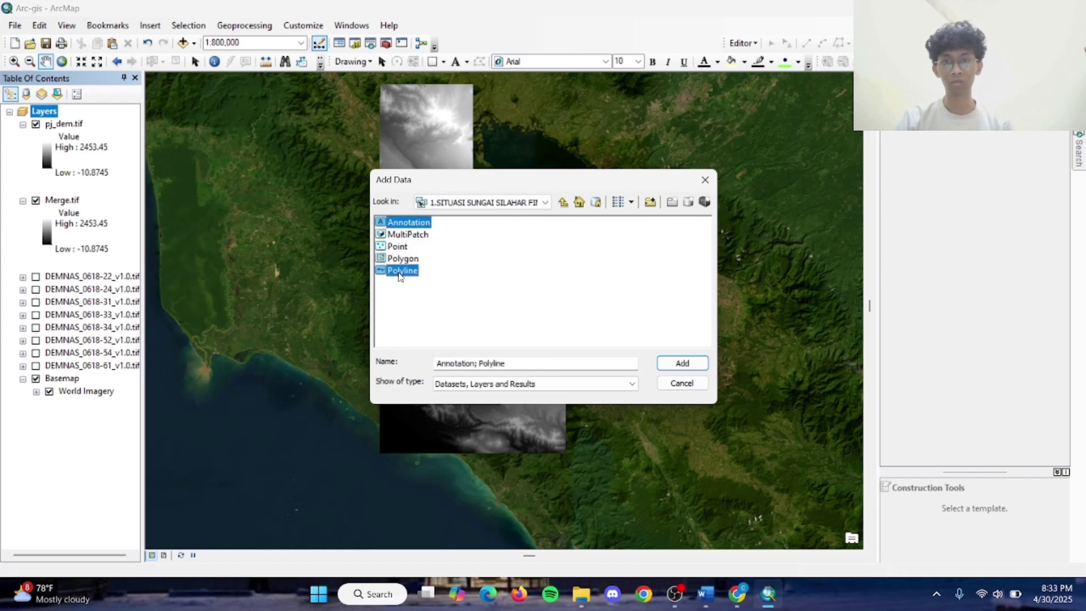
click(676, 368)
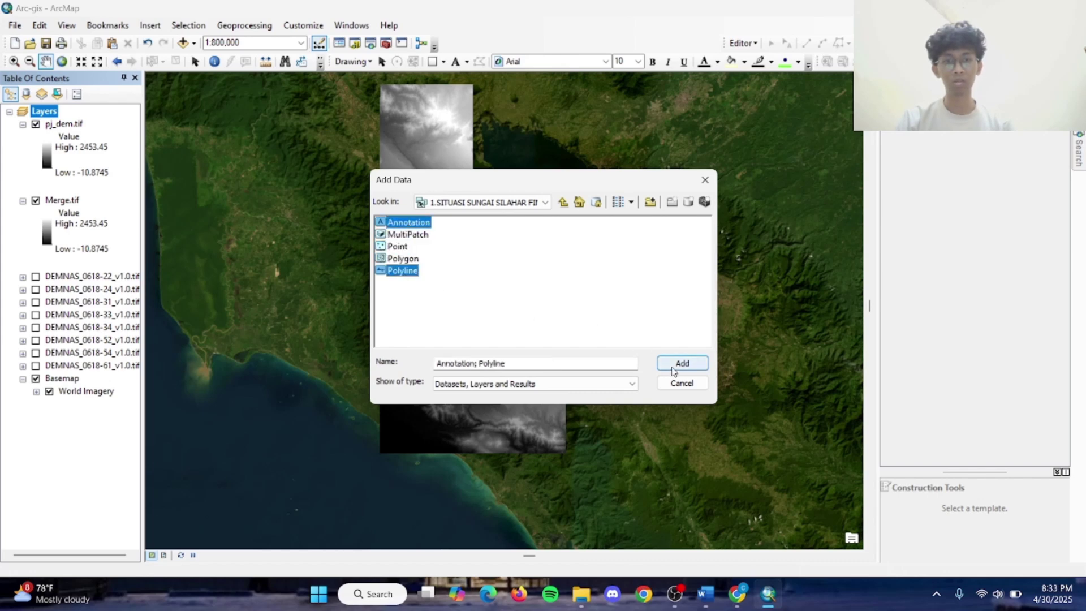
click(642, 358)
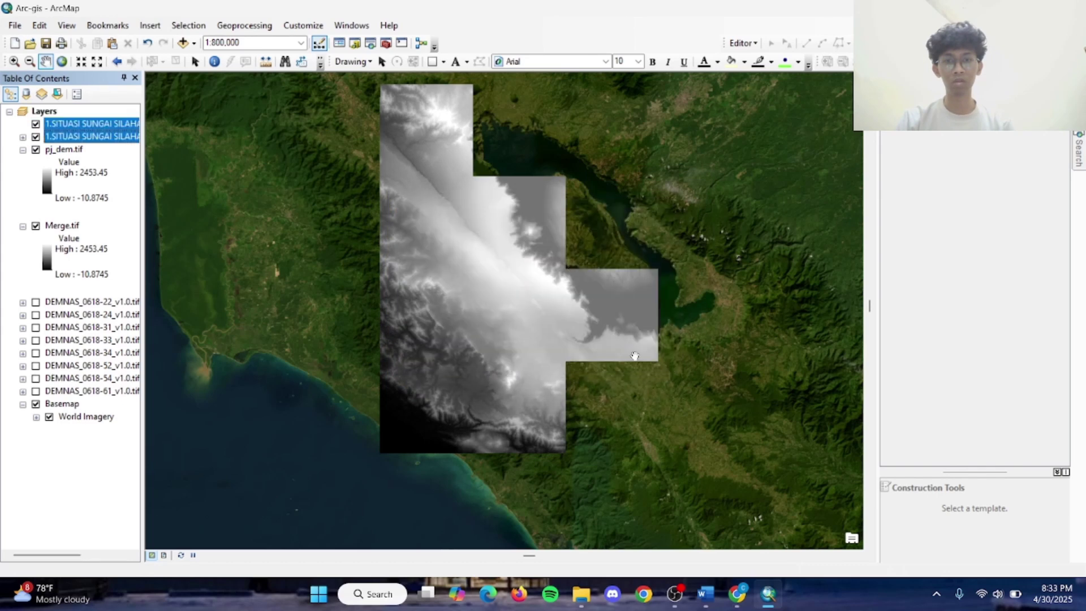
Examine where the Silahar river CAD drawing falls on the DEM and the coastline imagery at closer scales.
drag(492, 374, 448, 270)
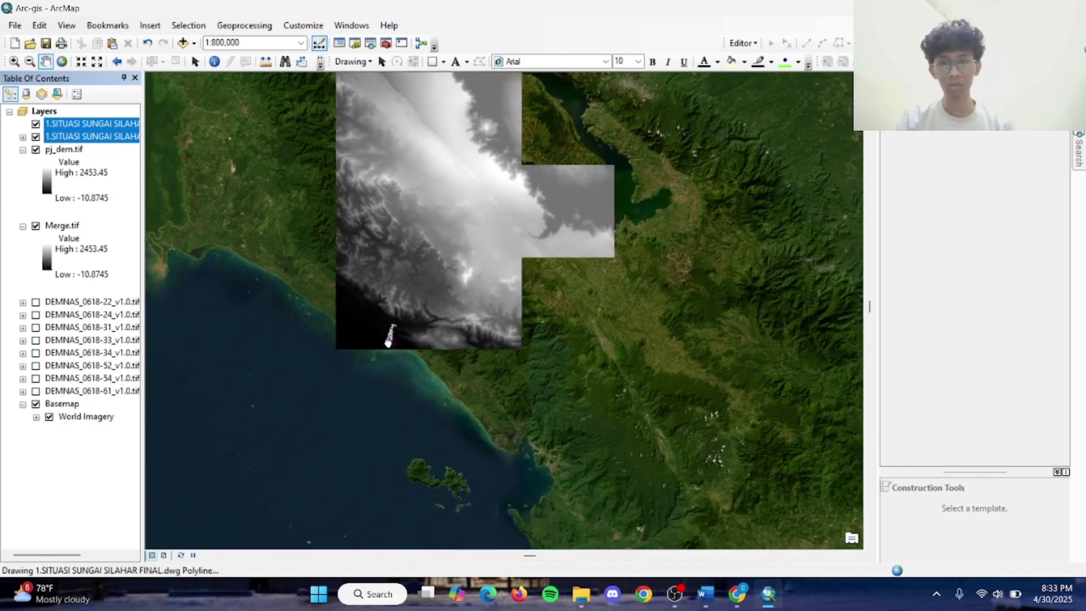
mouse_move(426, 383)
mouse_down()
mouse_move(495, 332)
mouse_move(449, 291)
mouse_up()
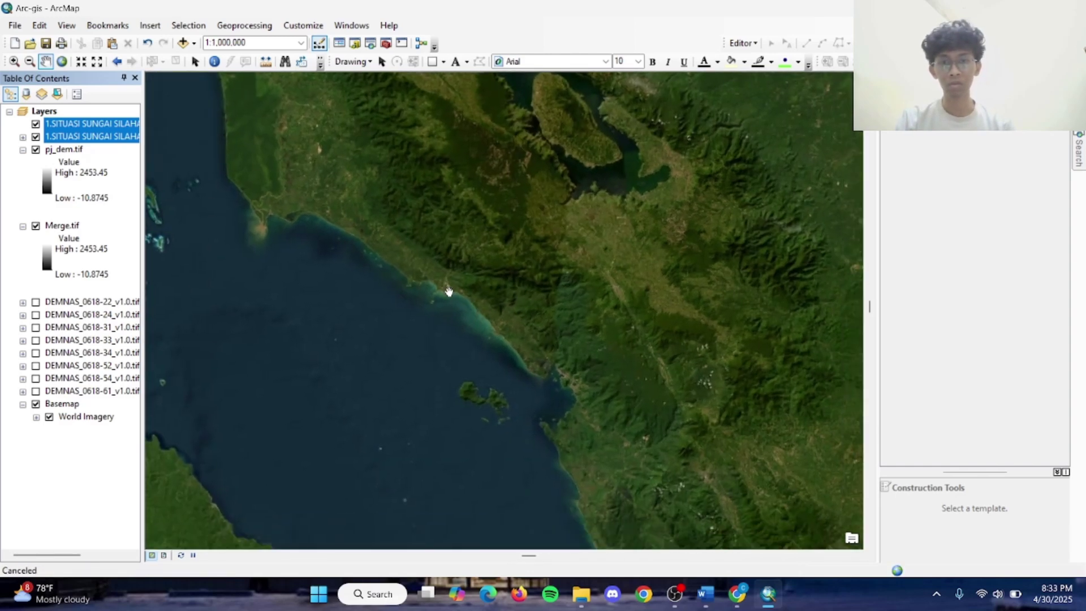
scroll(466, 277, down, 1)
drag(461, 249, 478, 308)
scroll(430, 335, down, 1)
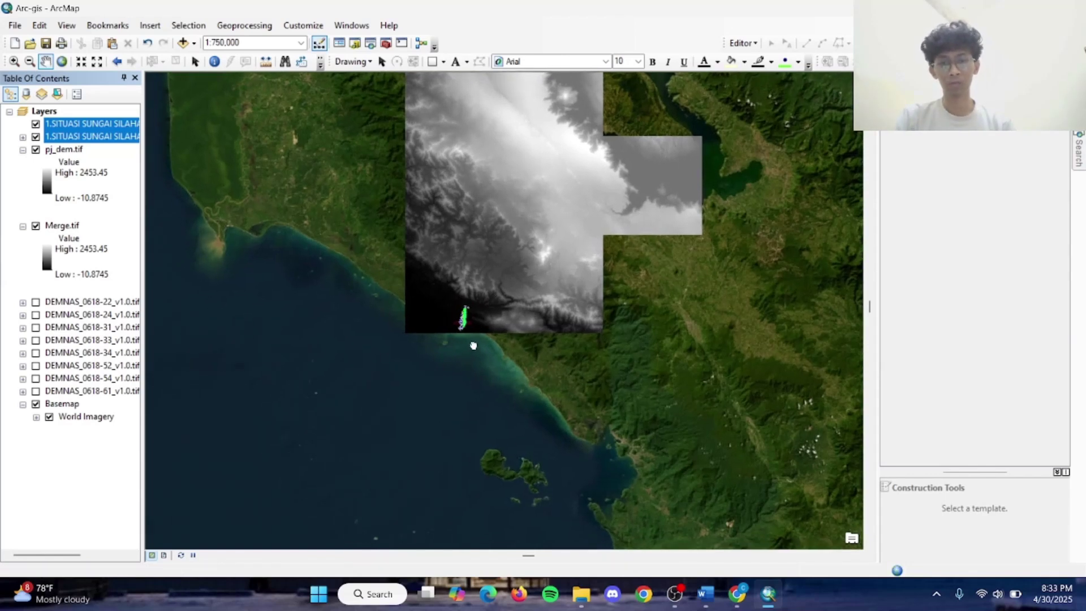
scroll(475, 393, down, 1)
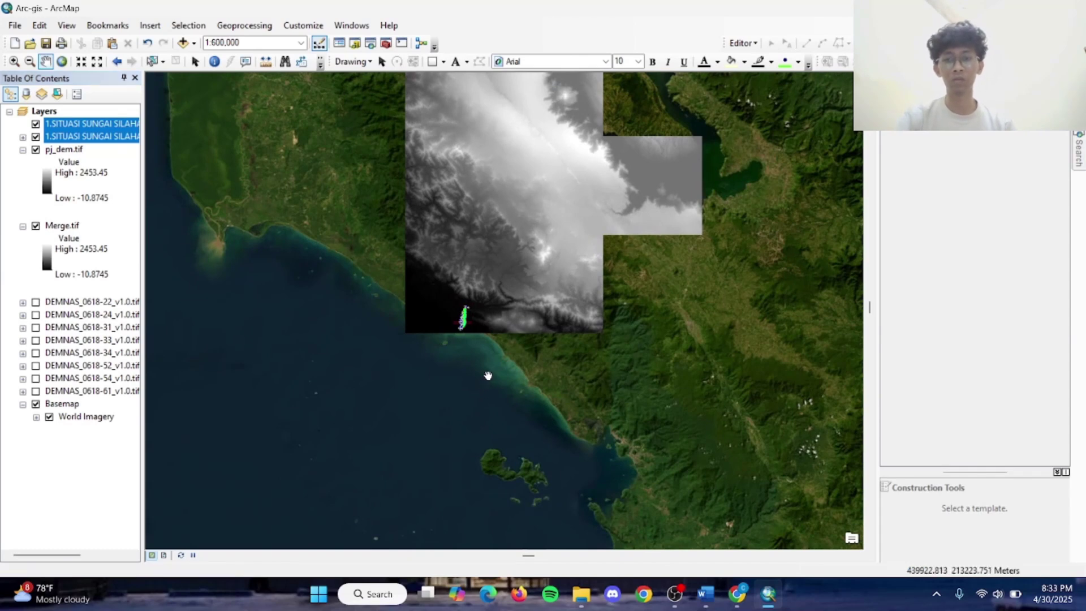
drag(522, 351, 538, 340)
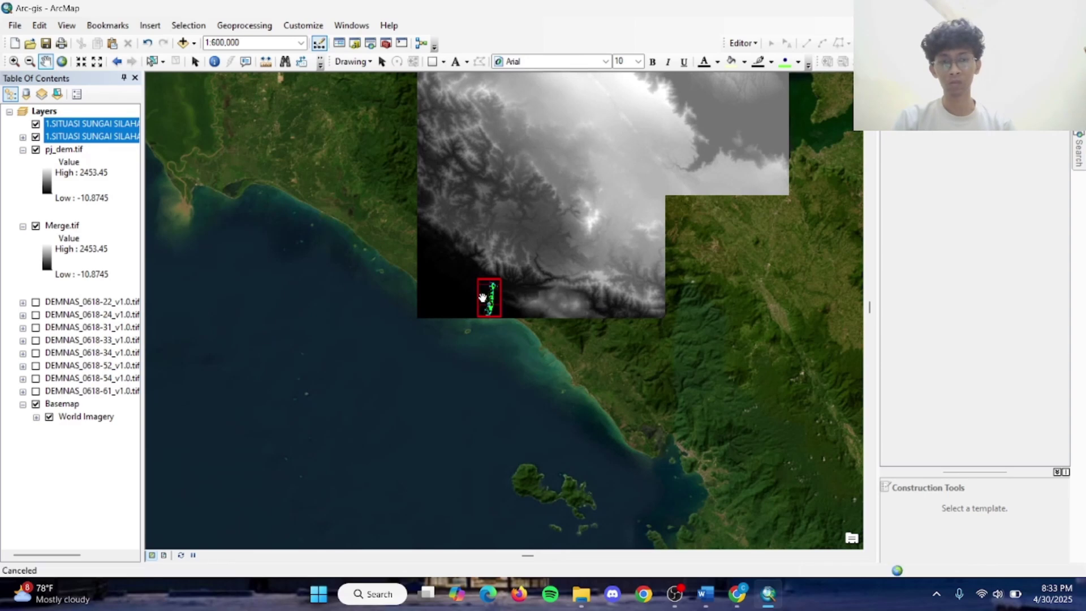
scroll(484, 295, down, 3)
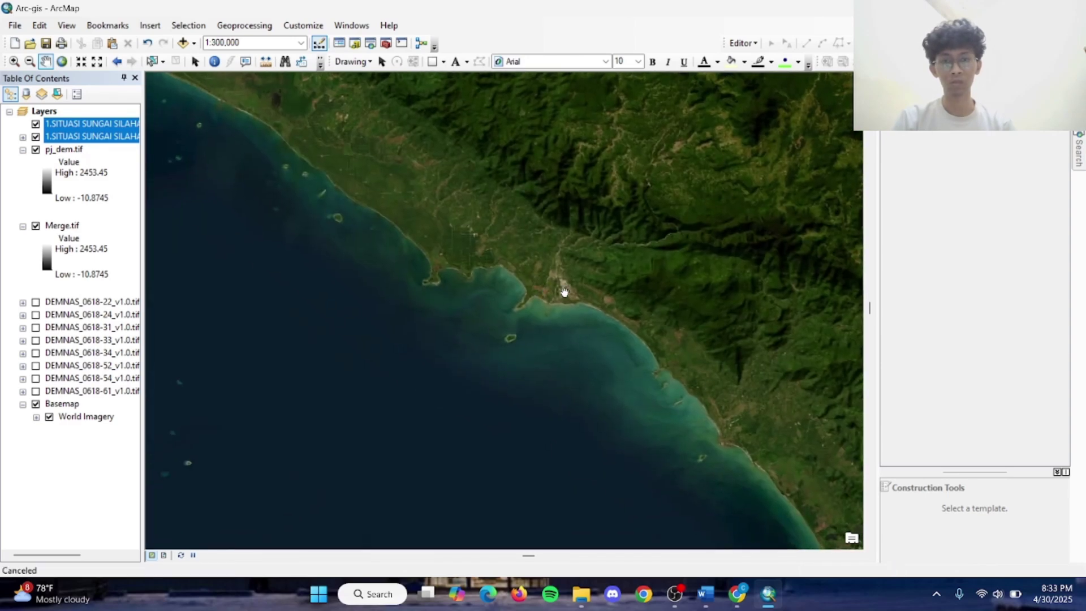
drag(569, 294, 524, 296)
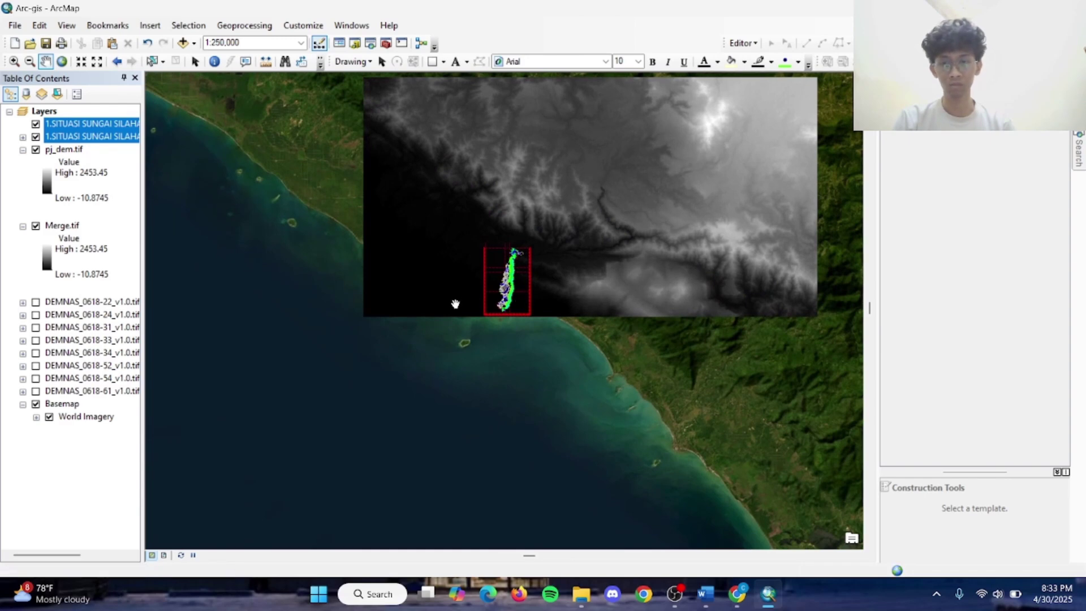
scroll(535, 305, down, 1)
drag(485, 315, 473, 334)
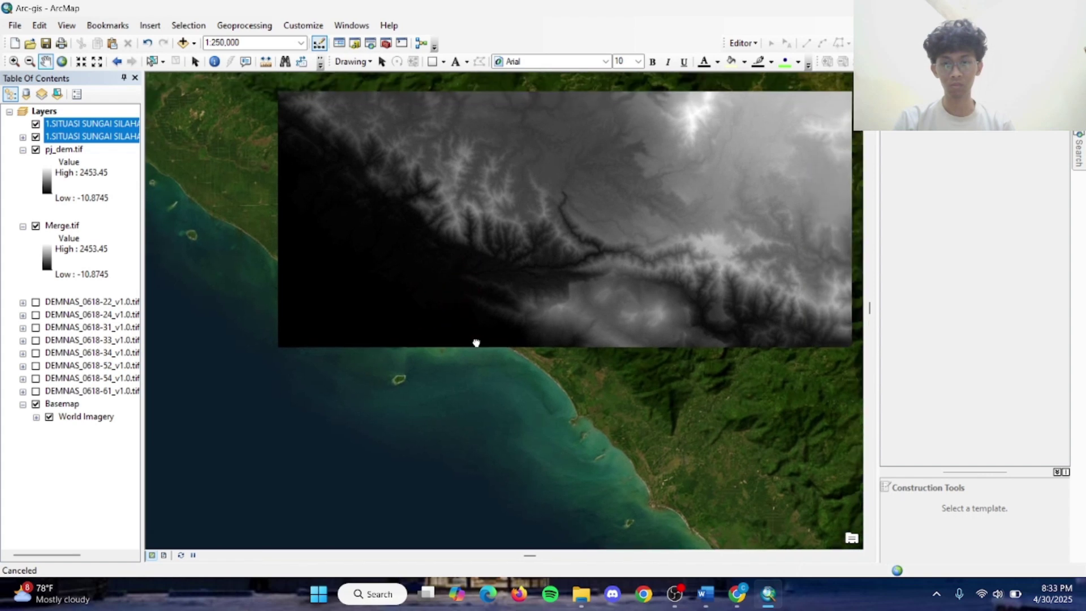
mouse_move(454, 526)
mouse_down()
mouse_move(479, 419)
mouse_move(444, 423)
mouse_up()
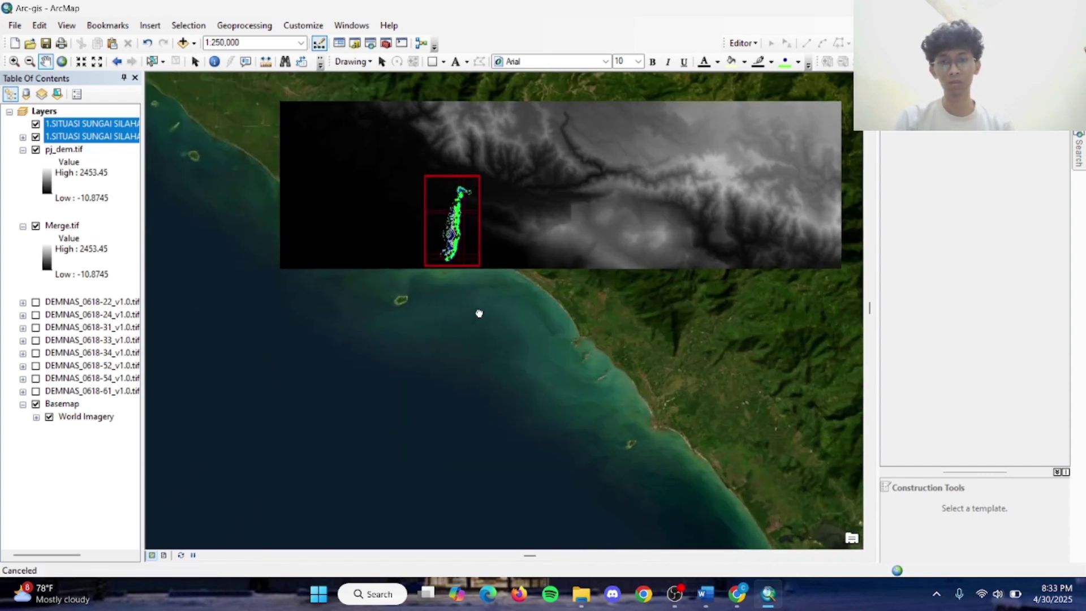
drag(480, 313, 463, 247)
drag(454, 208, 437, 289)
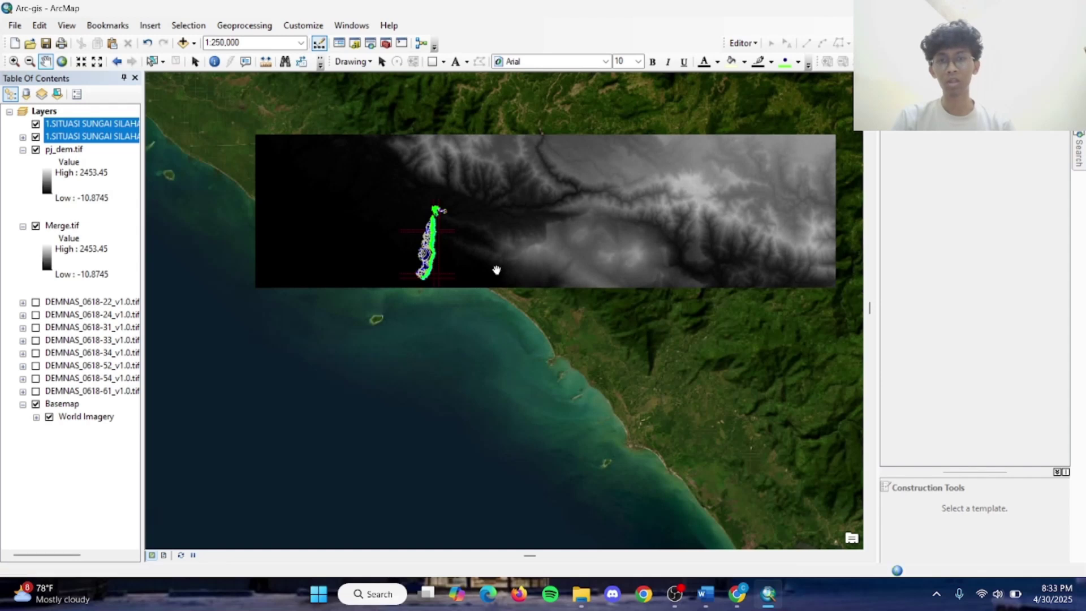
scroll(278, 302, up, 1)
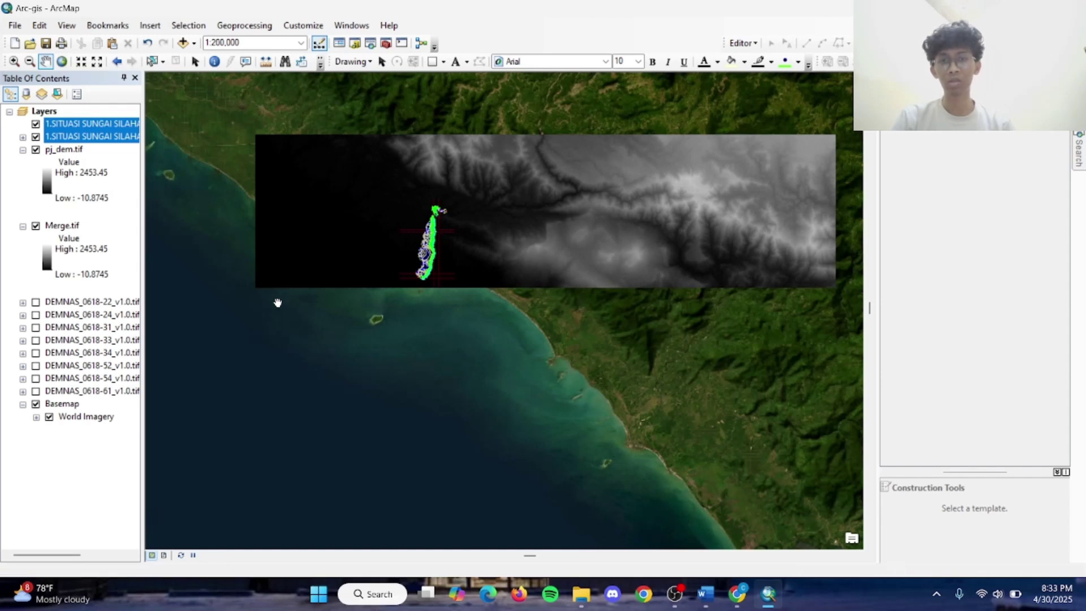
Hide the Basemap group layer so only the DEM rasters and CAD drawing are drawn.
click(36, 405)
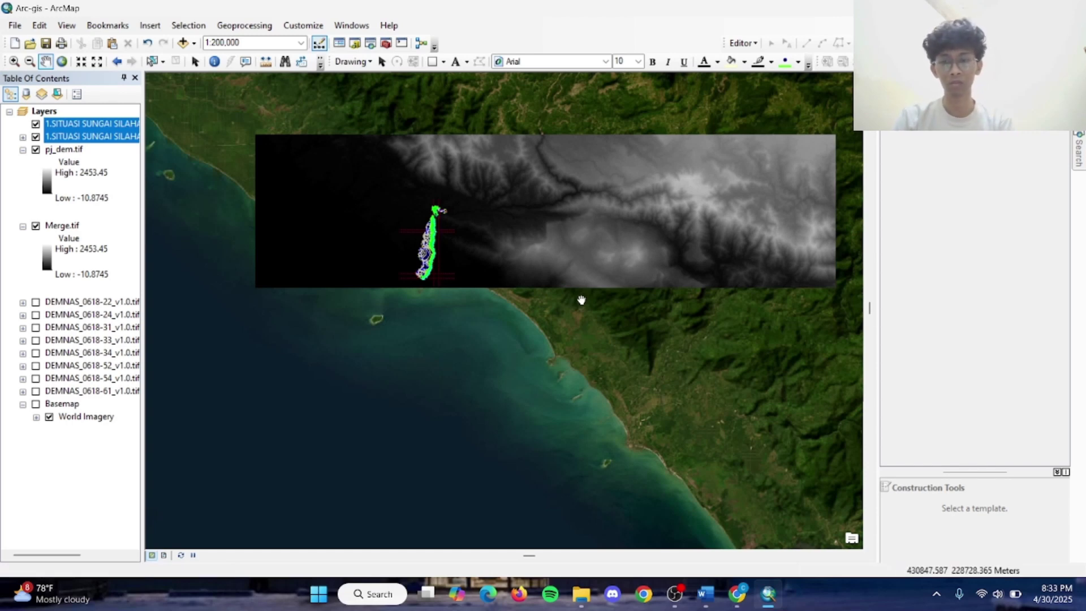
drag(505, 235, 576, 246)
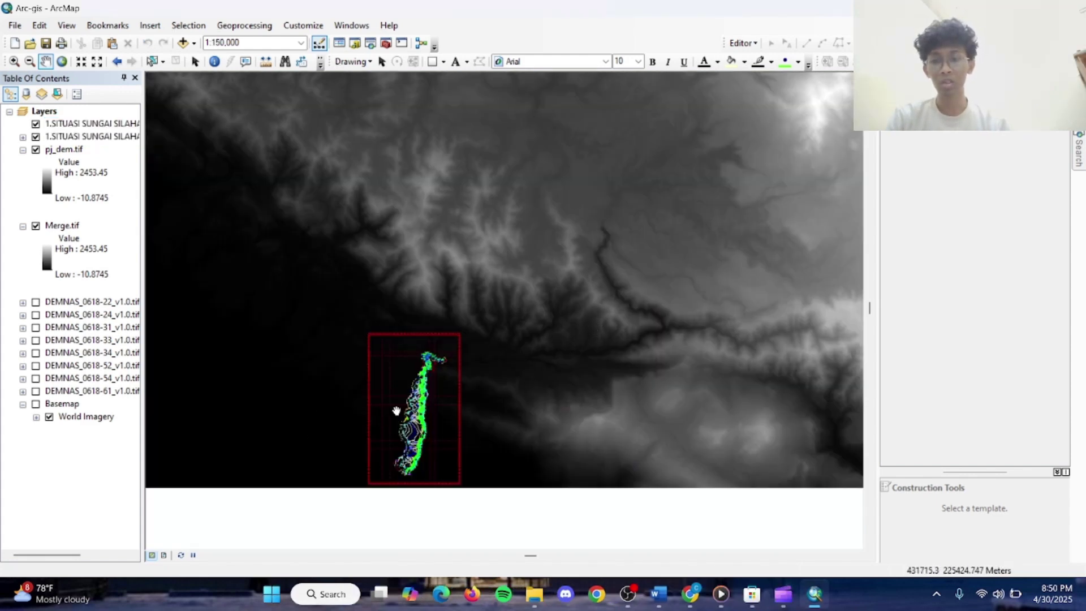
Set up the Resample tool with pj_dem.tif as the input raster and REsample30.tif in the Arc-Gis folder as the output.
click(1080, 162)
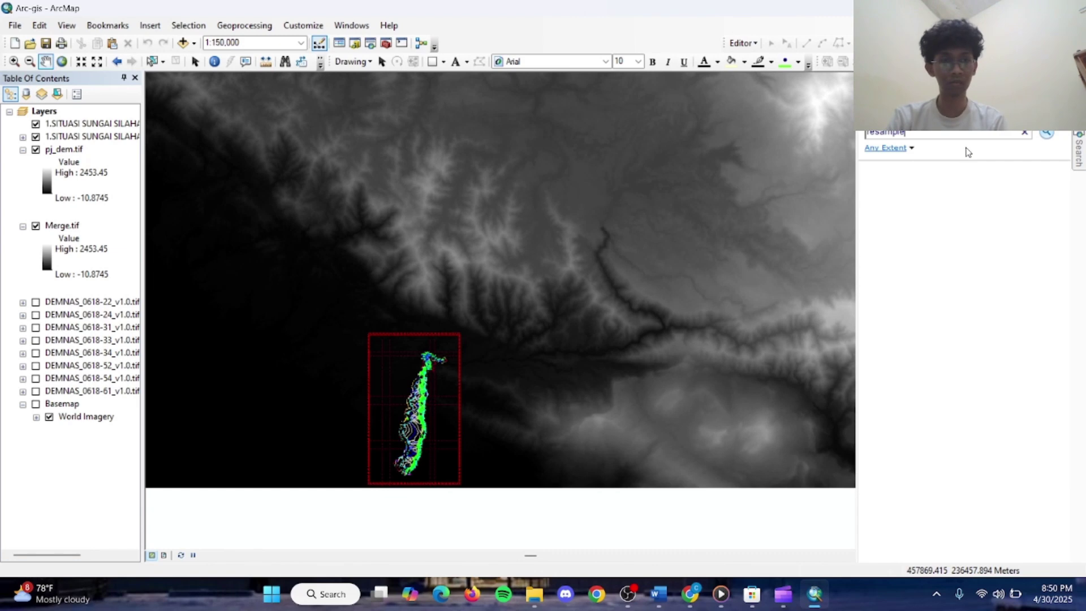
text(resample)
key(Return)
click(965, 185)
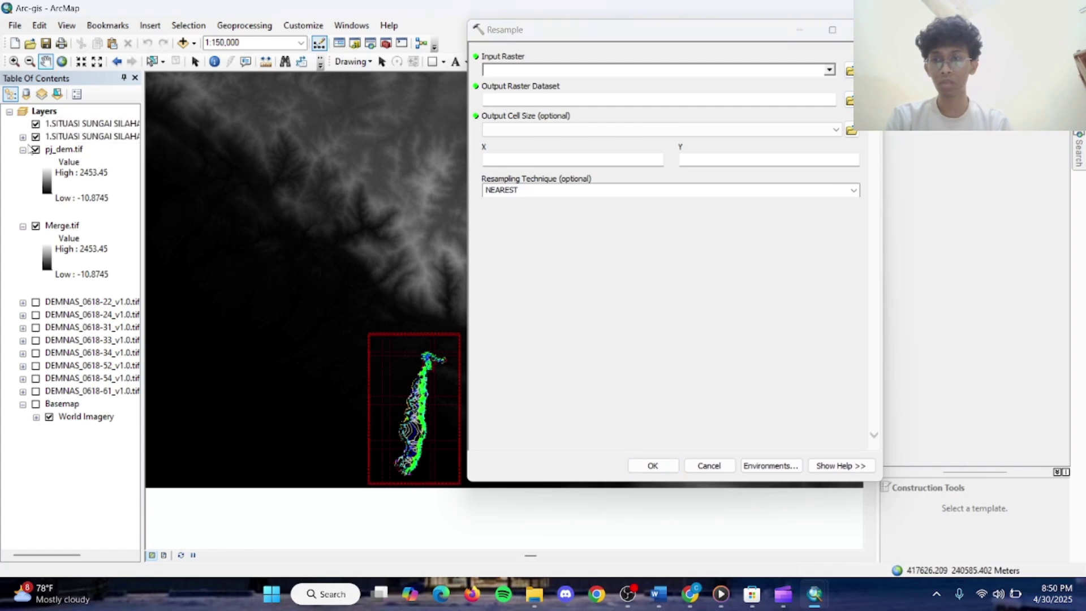
click(67, 150)
drag(435, 77, 536, 68)
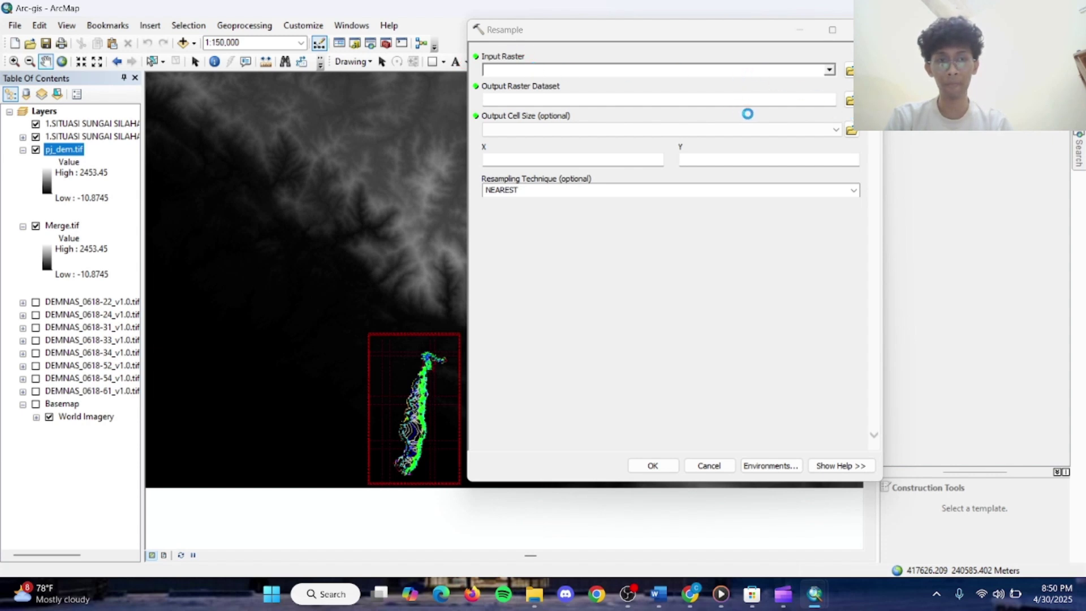
click(850, 100)
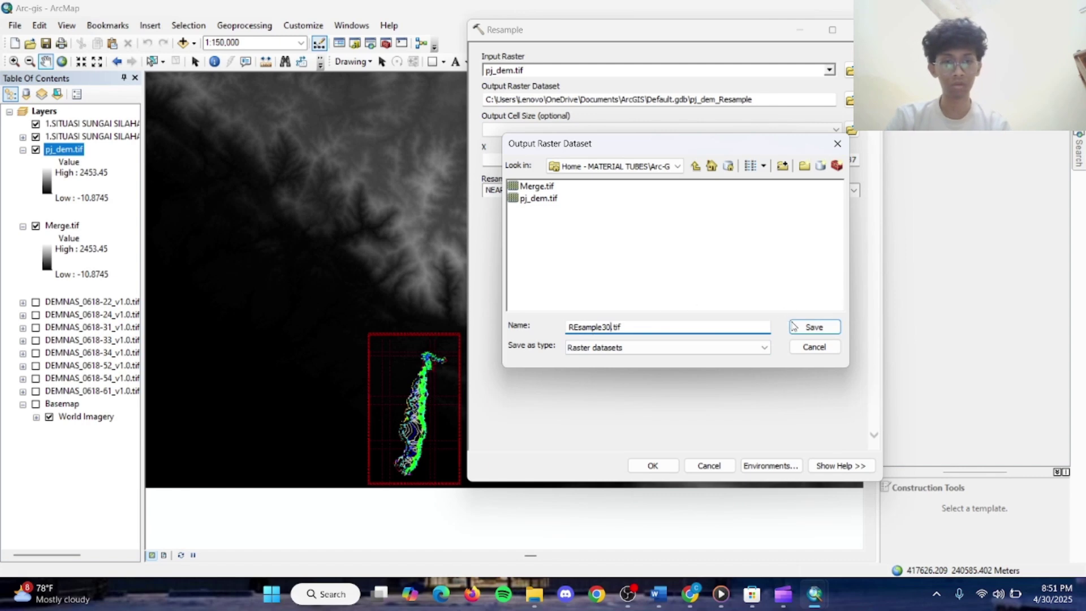
click(810, 327)
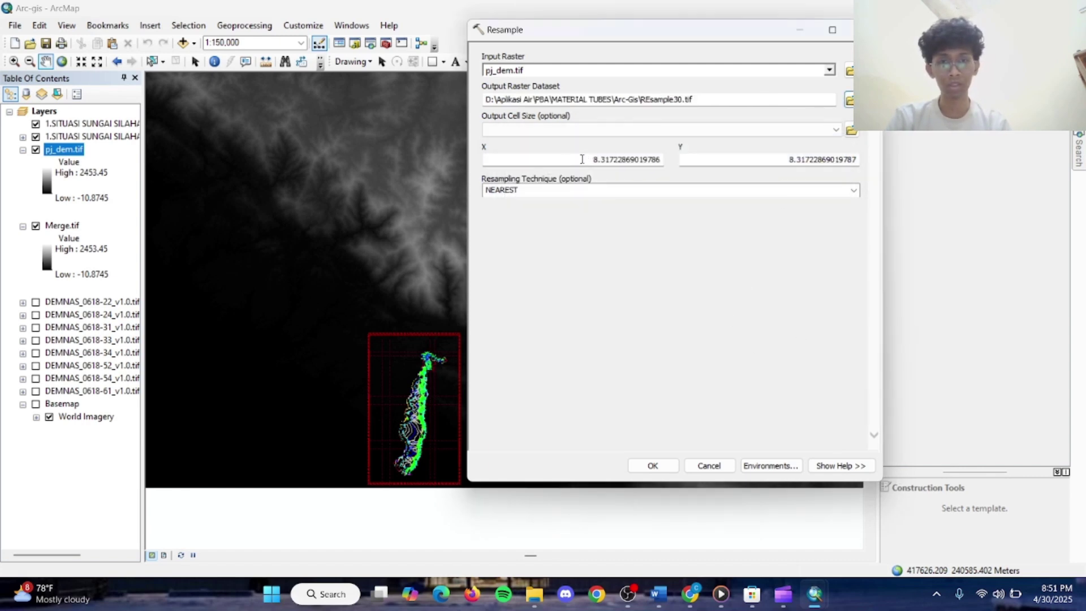
Set the output cell size to 30 in both X and Y and run the resampling with the NEAREST technique.
drag(575, 159, 694, 166)
key(BackSpace)
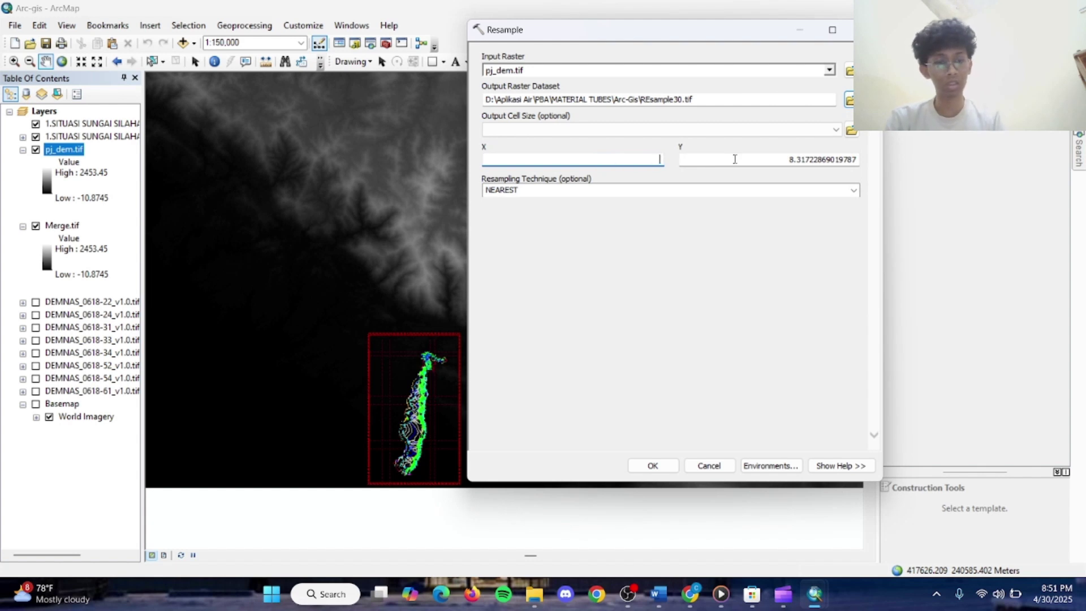
text(30)
key(Tab)
text(3)
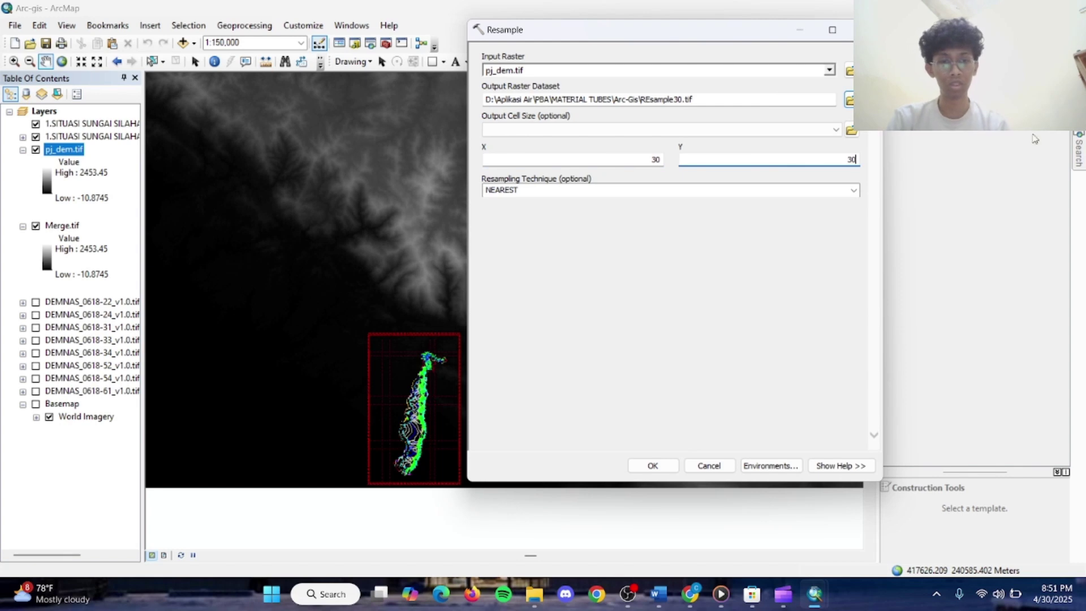
click(652, 465)
Hide the pj_dem.tif and Merge.tif layers, leaving REsample30.tif displayed beneath the CAD drawing.
mouse_move(550, 383)
mouse_down()
mouse_move(571, 354)
mouse_move(577, 380)
mouse_move(620, 358)
mouse_up()
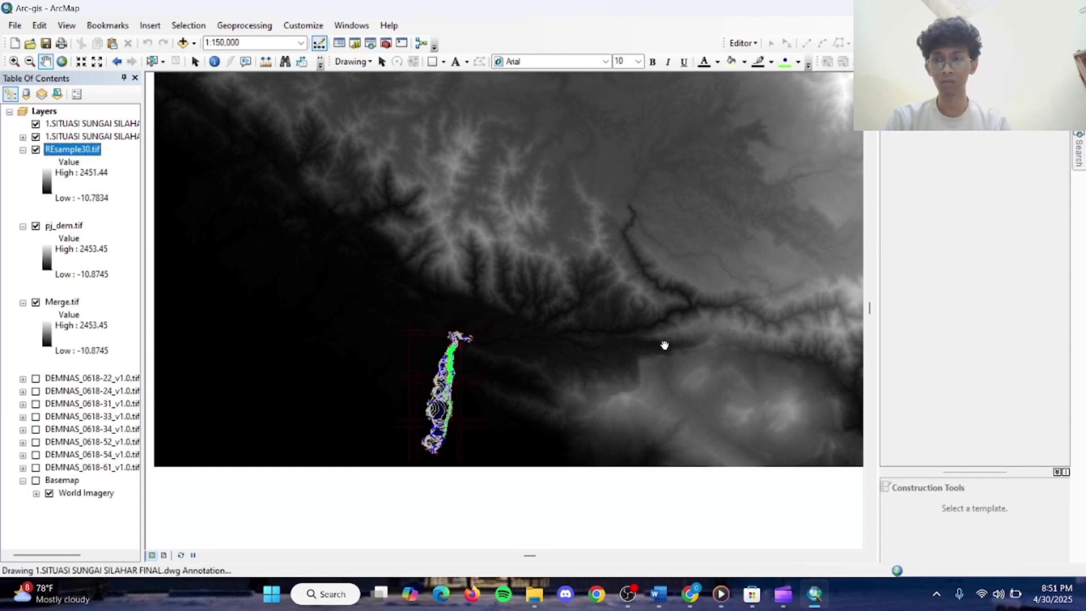
click(35, 226)
drag(524, 300, 546, 236)
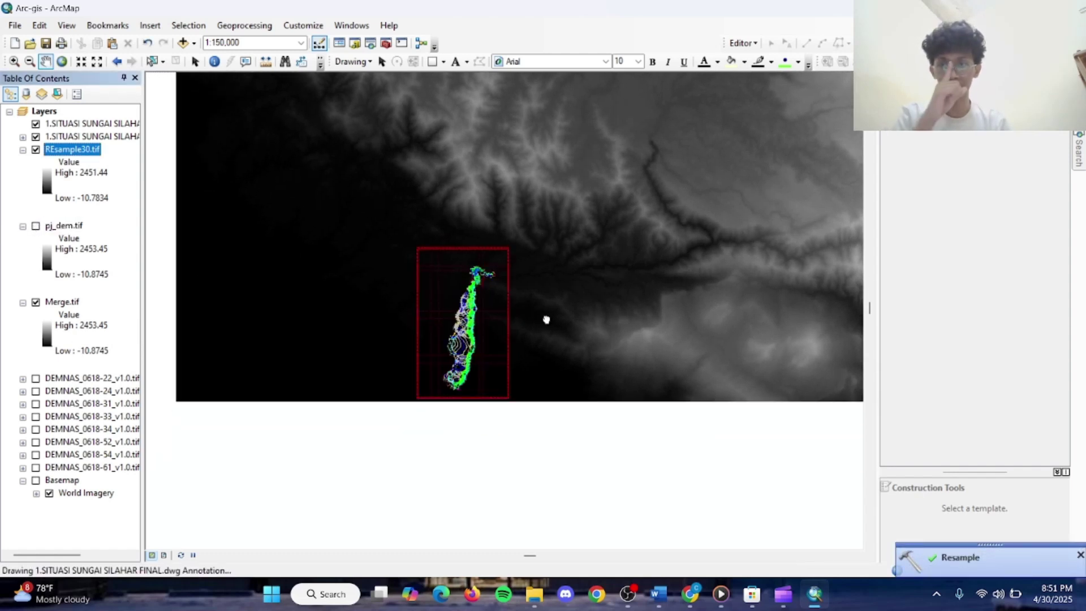
click(35, 304)
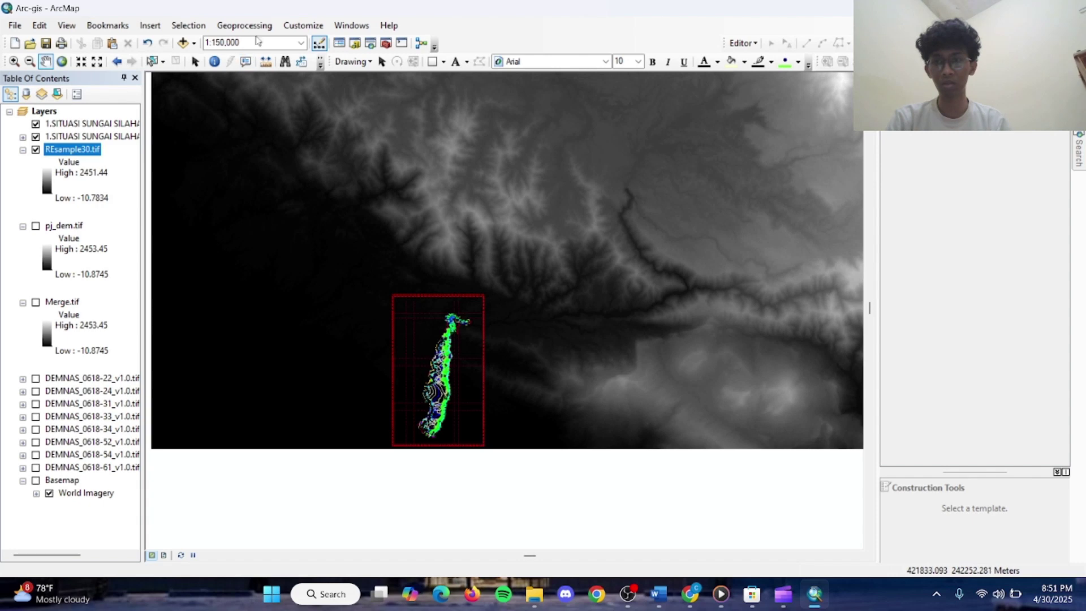
Set the parallel processing factor to 1 in the geoprocessing environment settings.
click(244, 25)
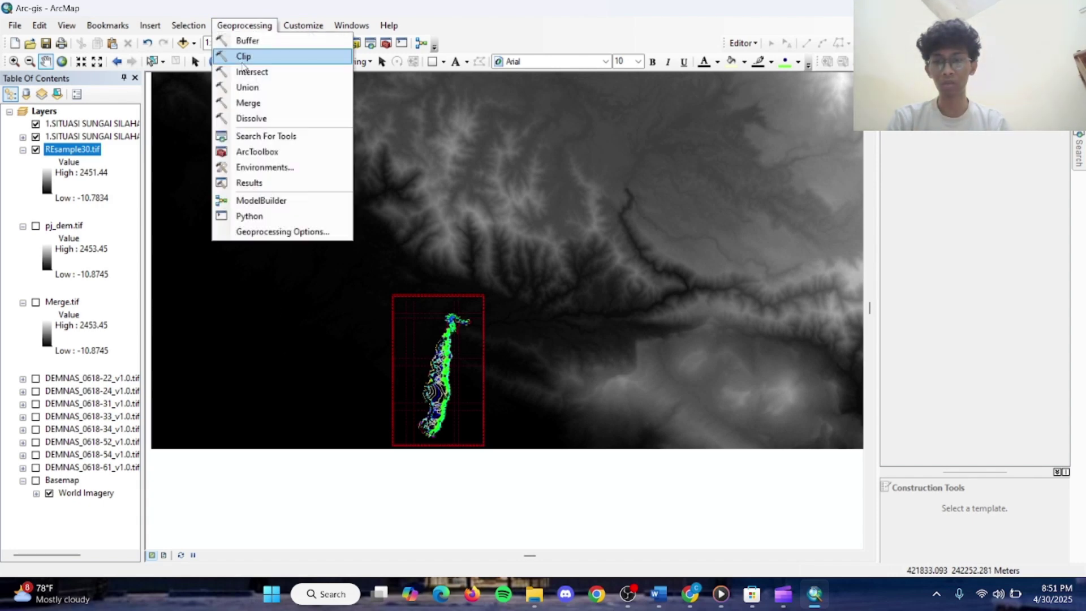
click(280, 167)
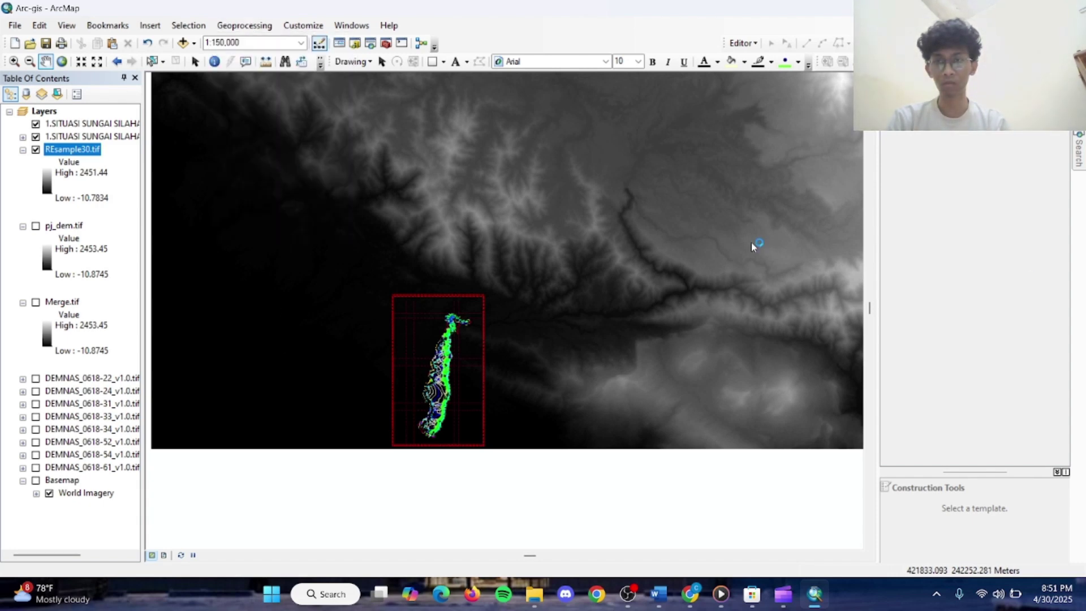
click(552, 312)
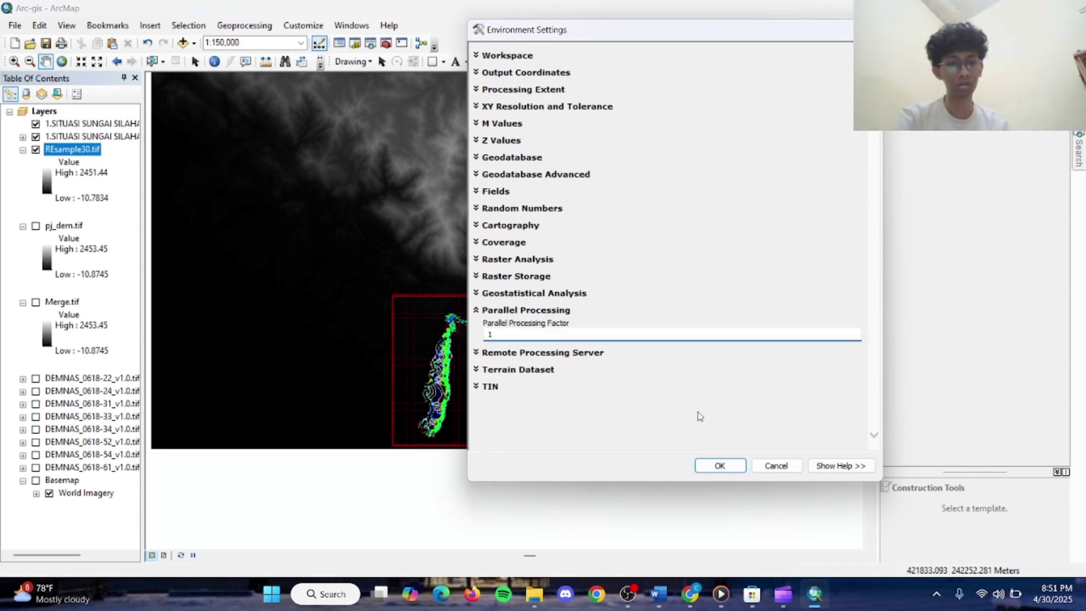
click(720, 465)
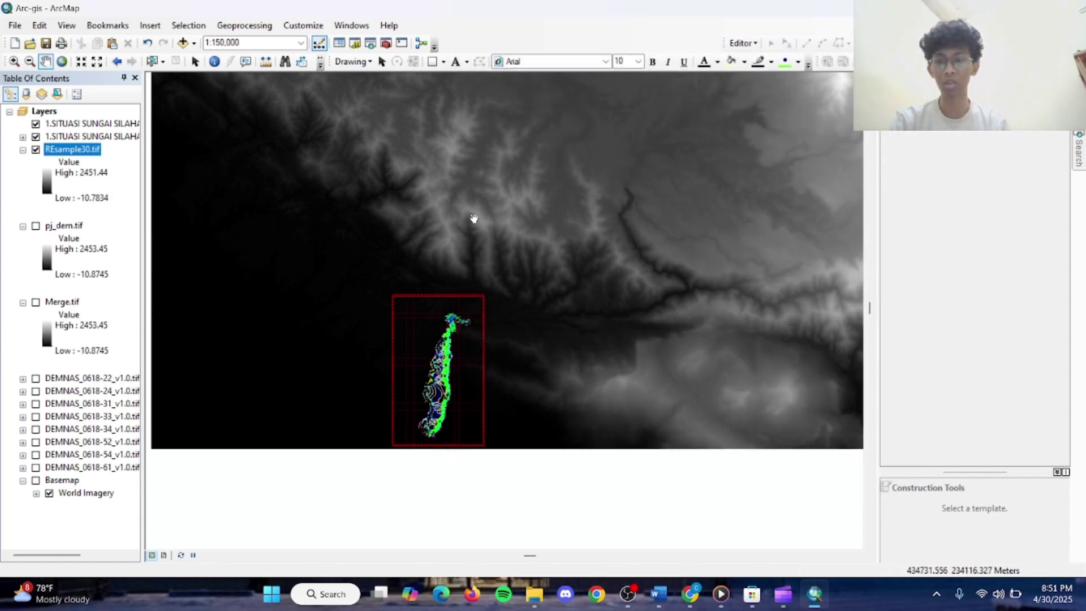
drag(766, 226, 769, 263)
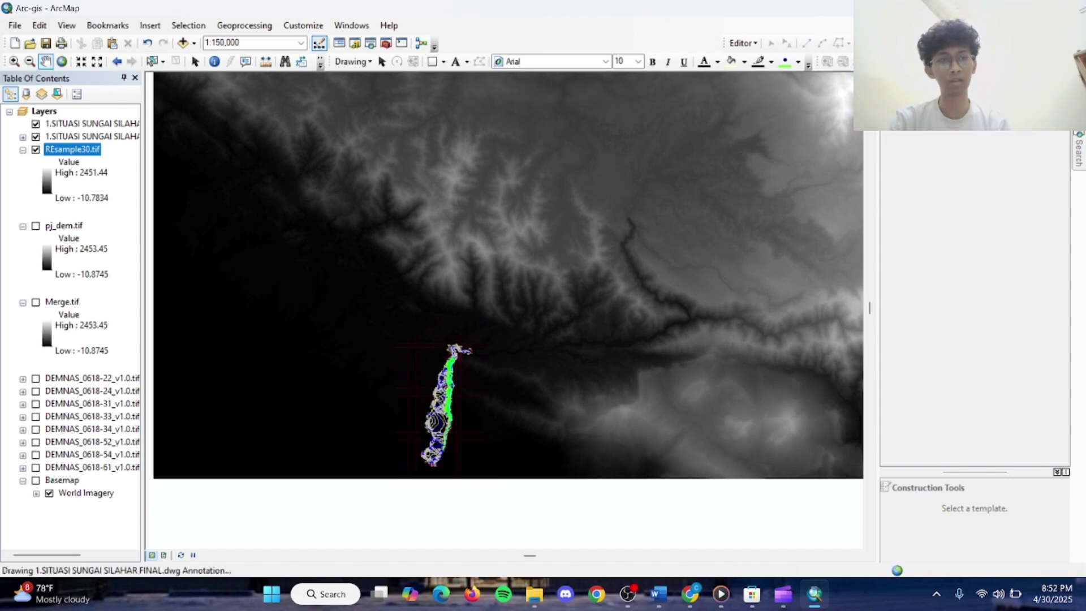
Search the geoprocessing tools for "fill" and open the Spatial Analyst Fill tool.
click(1081, 158)
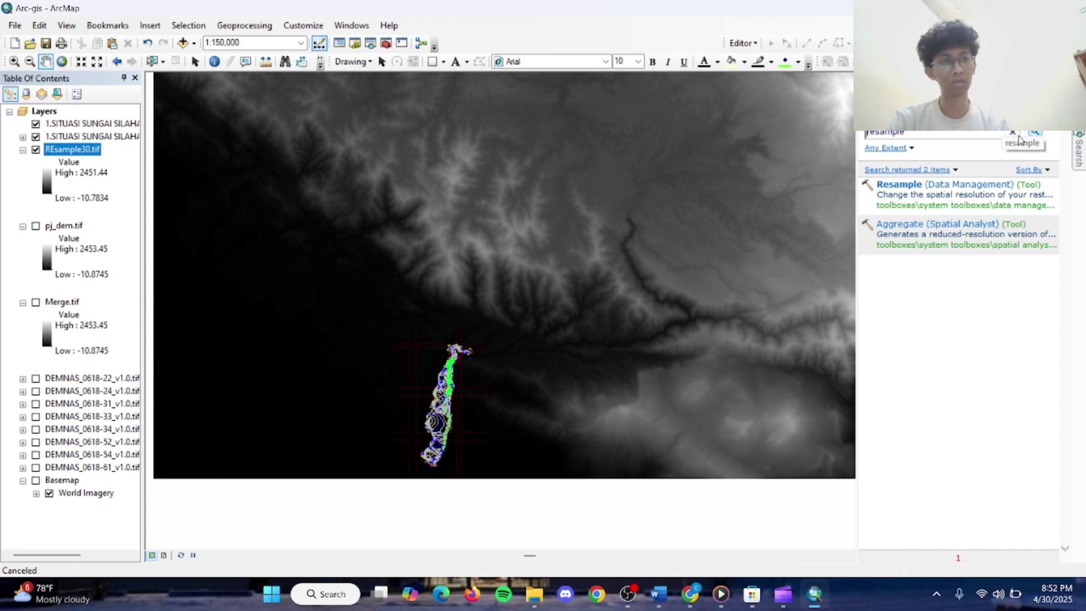
key(BackSpace)
key(BackSpace)
key(BackSpace)
key(BackSpace)
key(BackSpace)
key(BackSpace)
key(BackSpace)
key(BackSpace)
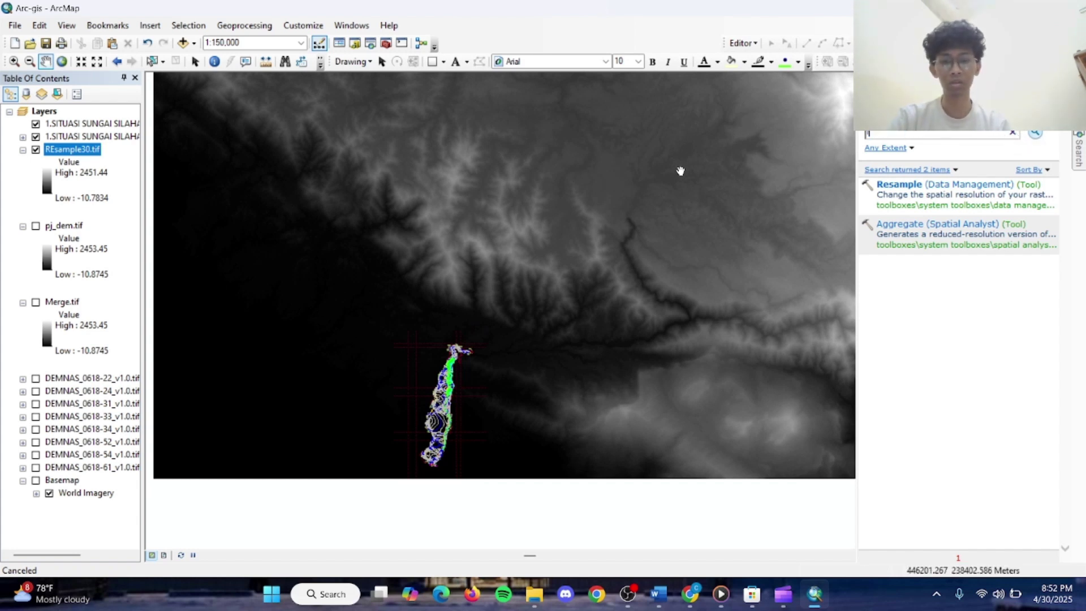
key(Return)
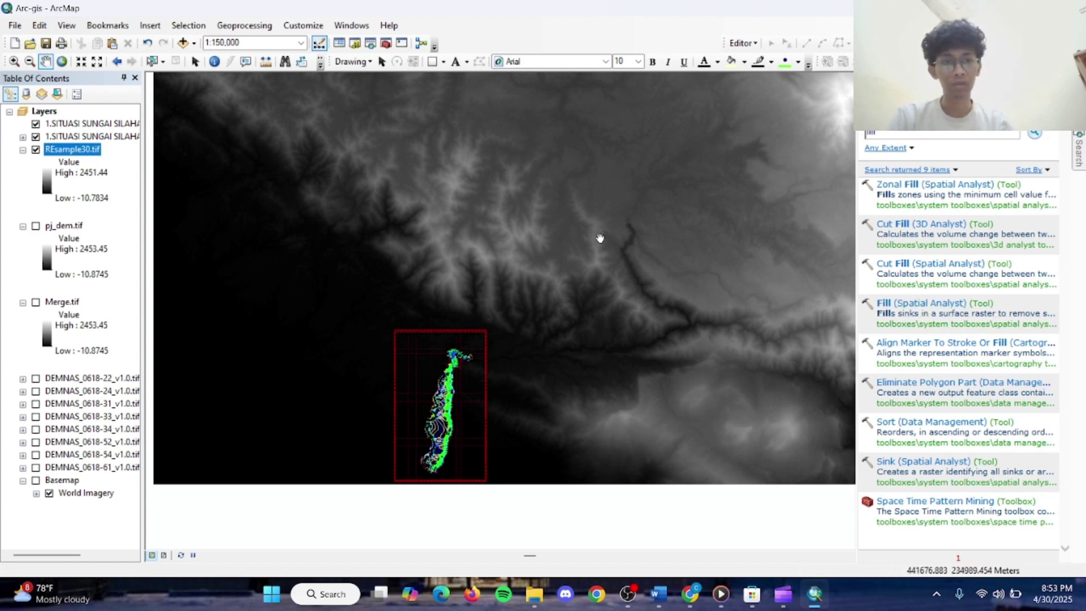
click(892, 304)
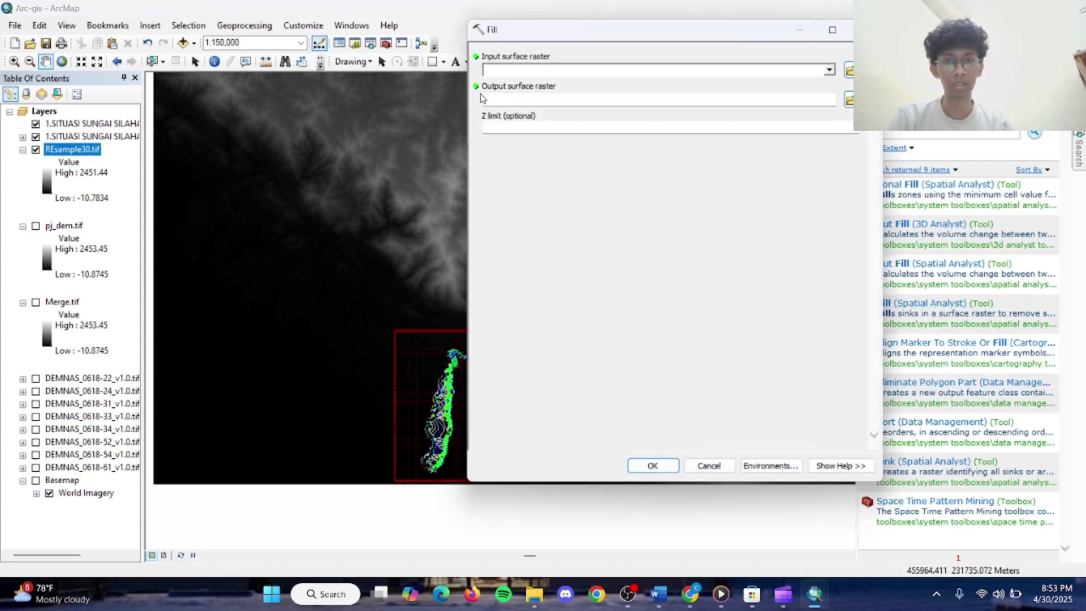
Run Fill with REsample30.tif as the input surface raster, saving the output as fill.tif in the Arc-Gis folder.
drag(288, 139, 556, 74)
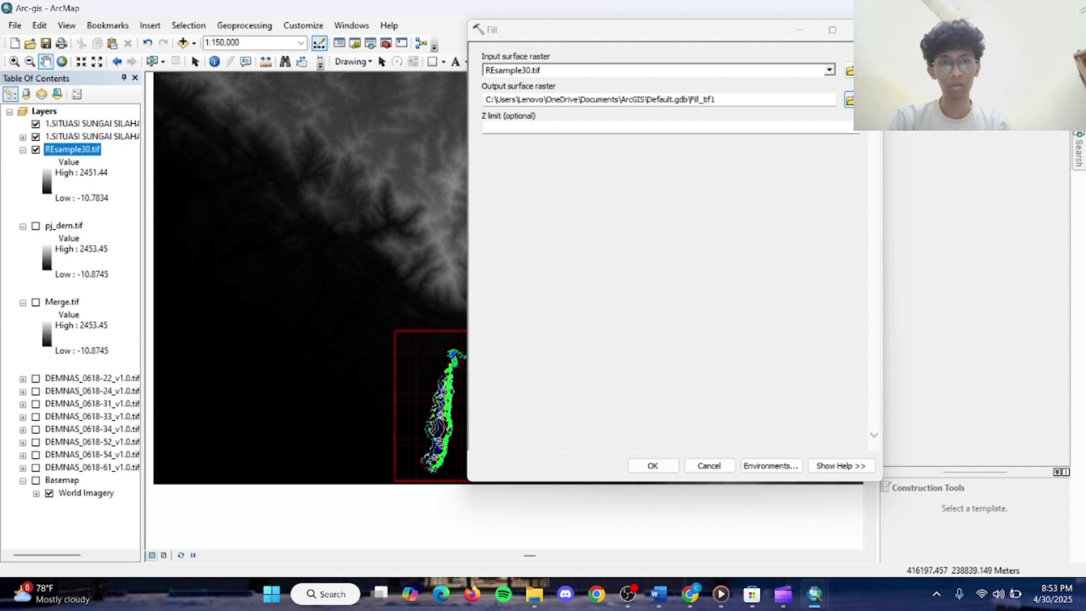
click(849, 101)
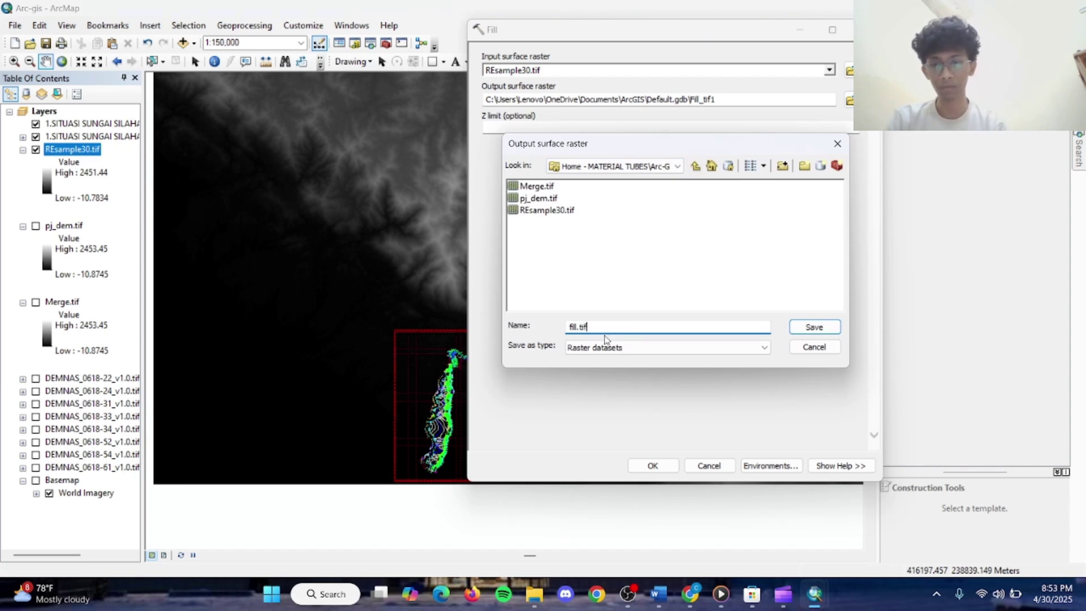
click(825, 328)
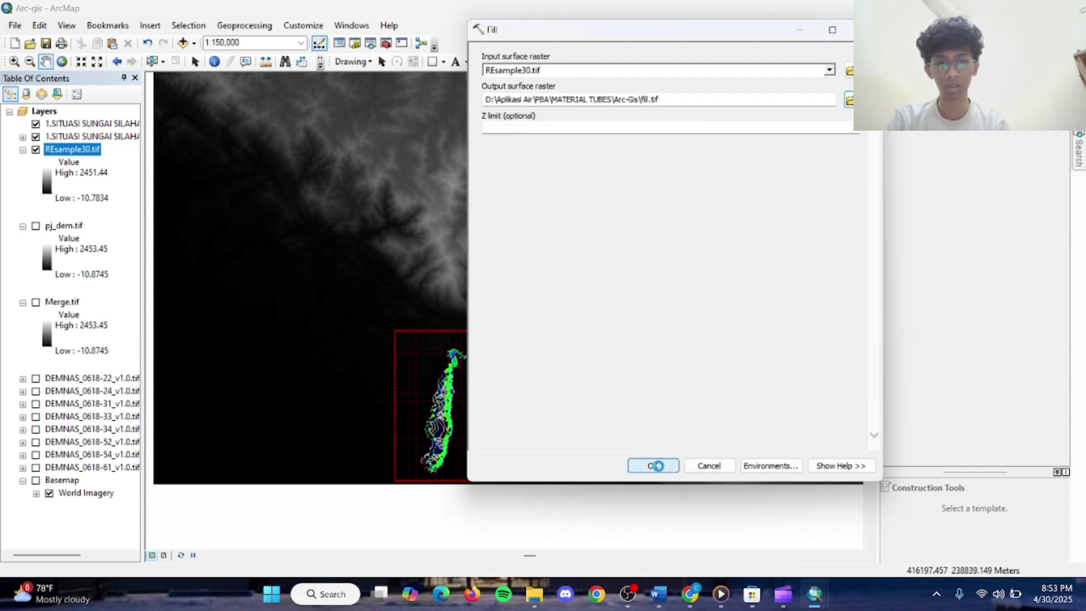
click(658, 467)
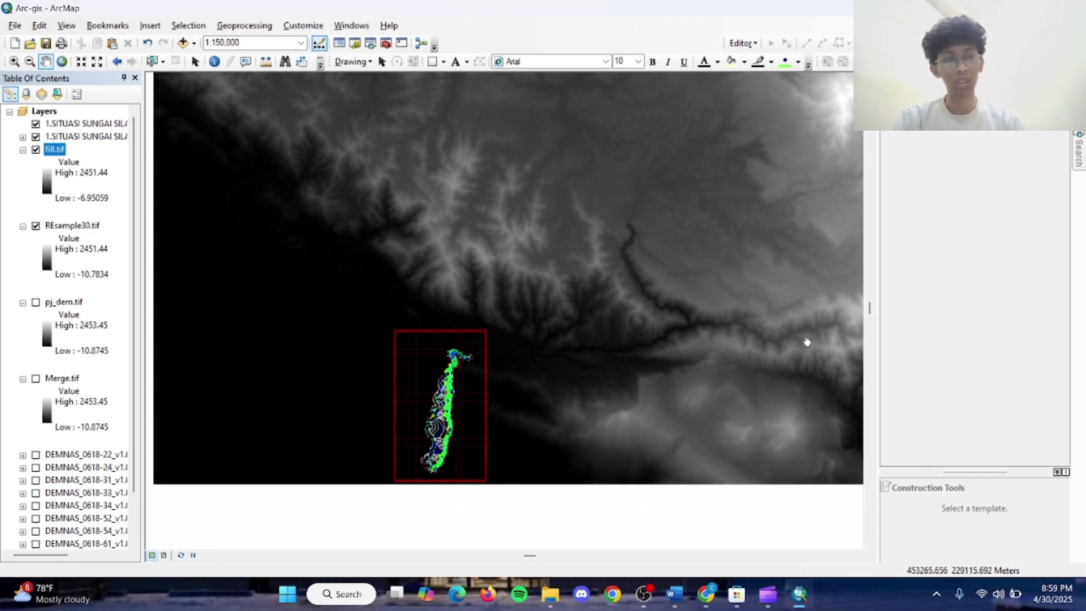
Search the geoprocessing tools for "flow".
mouse_move(1077, 173)
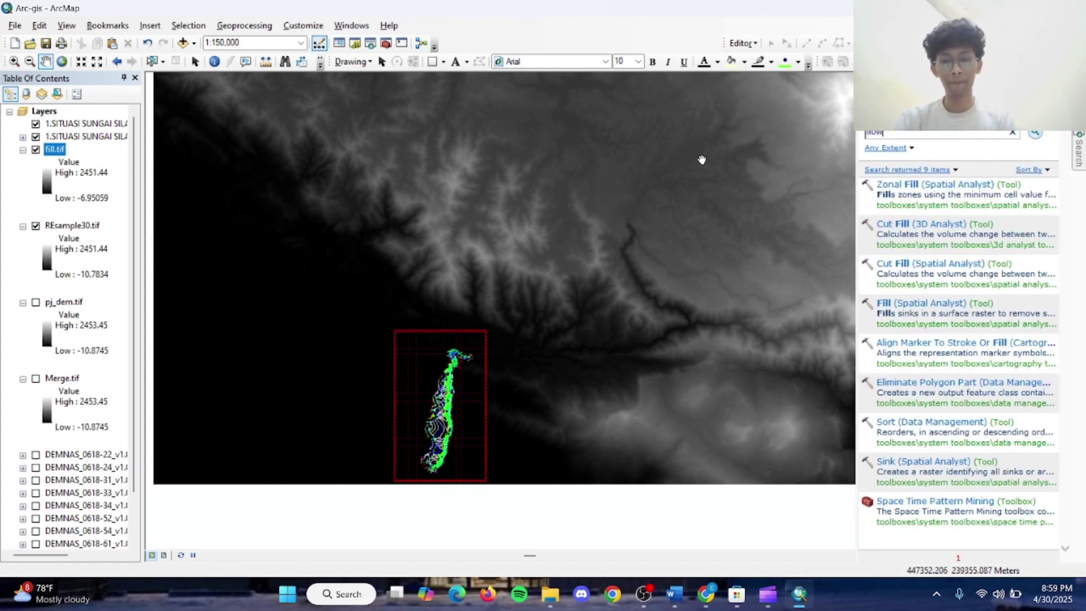
key(Return)
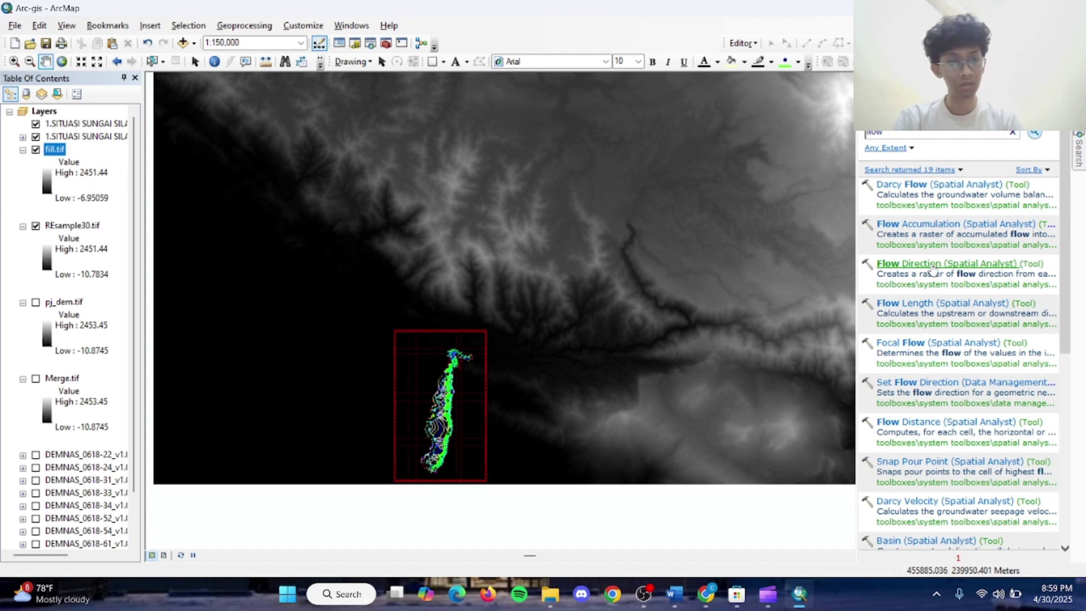
click(955, 226)
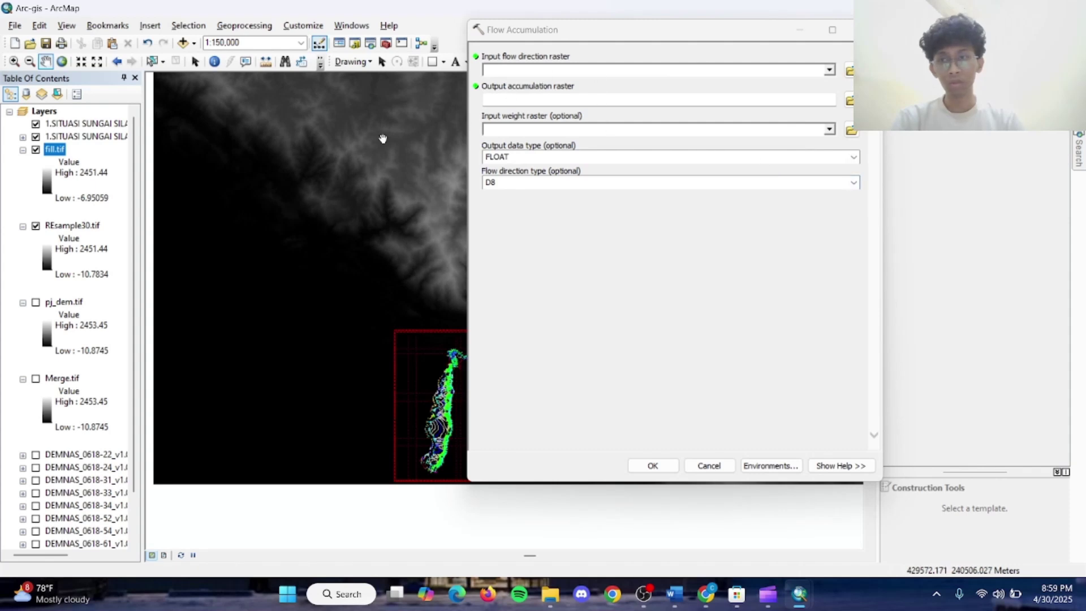
drag(55, 148, 674, 72)
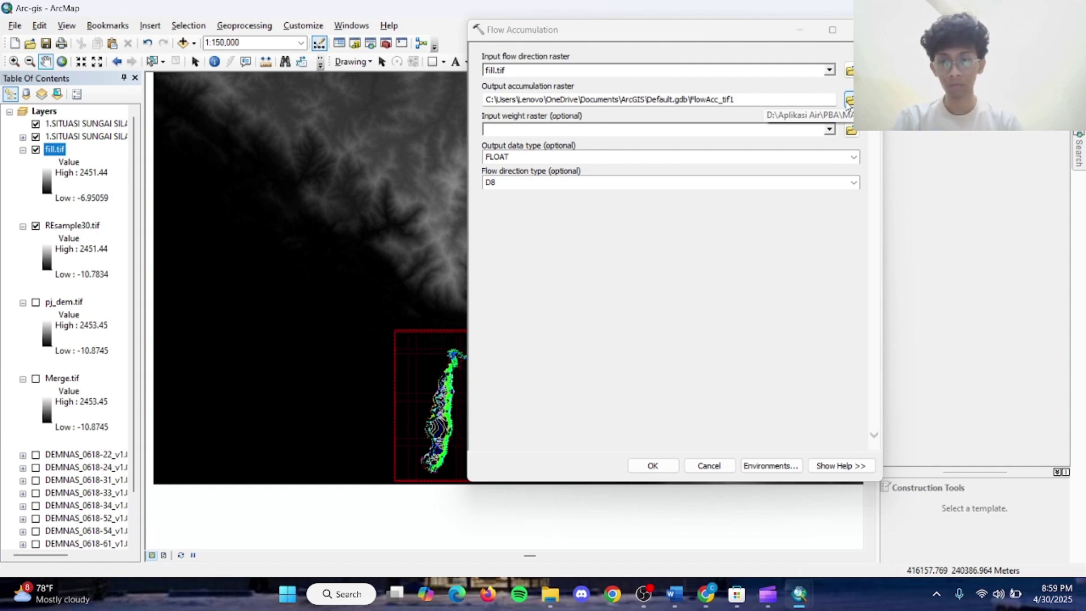
mouse_move(843, 28)
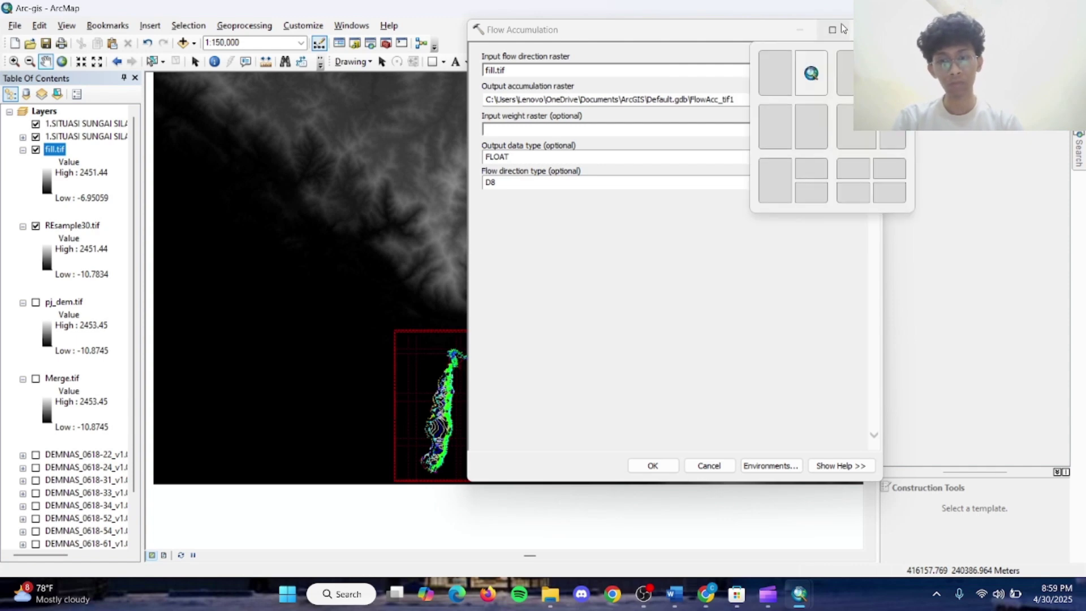
click(863, 30)
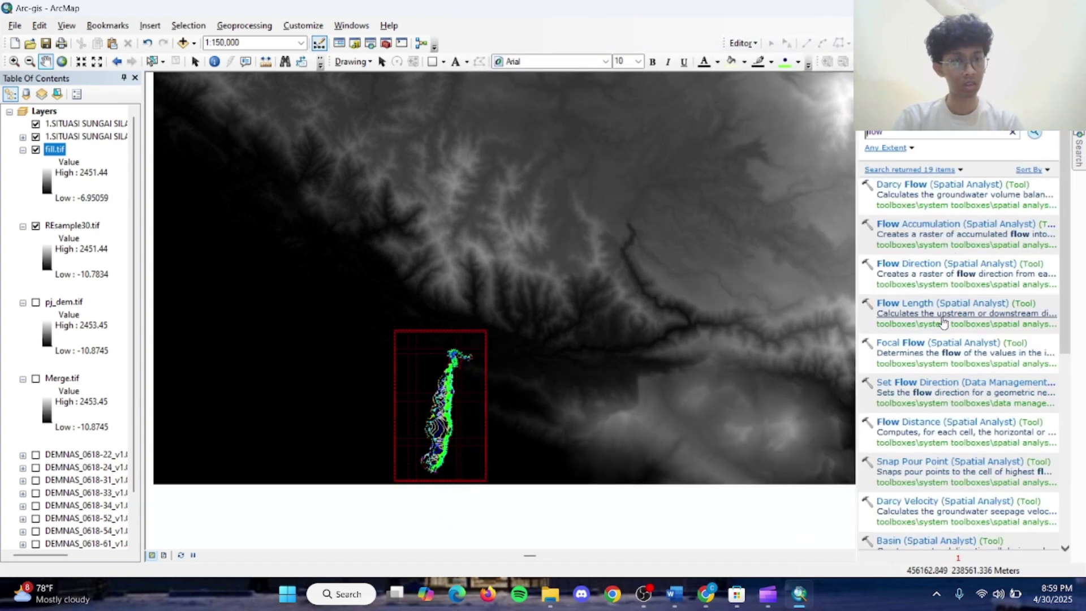
Run Flow Direction on fill.tif with the D8 type, saving the output as fdr.tif in the Arc-Gis folder.
click(949, 266)
drag(64, 152, 559, 77)
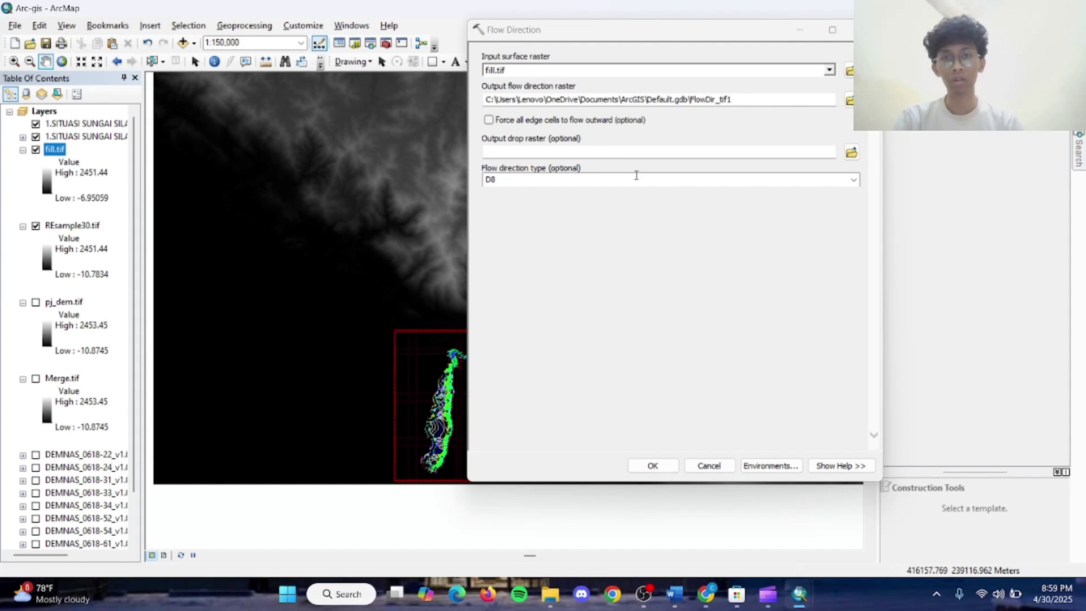
click(849, 100)
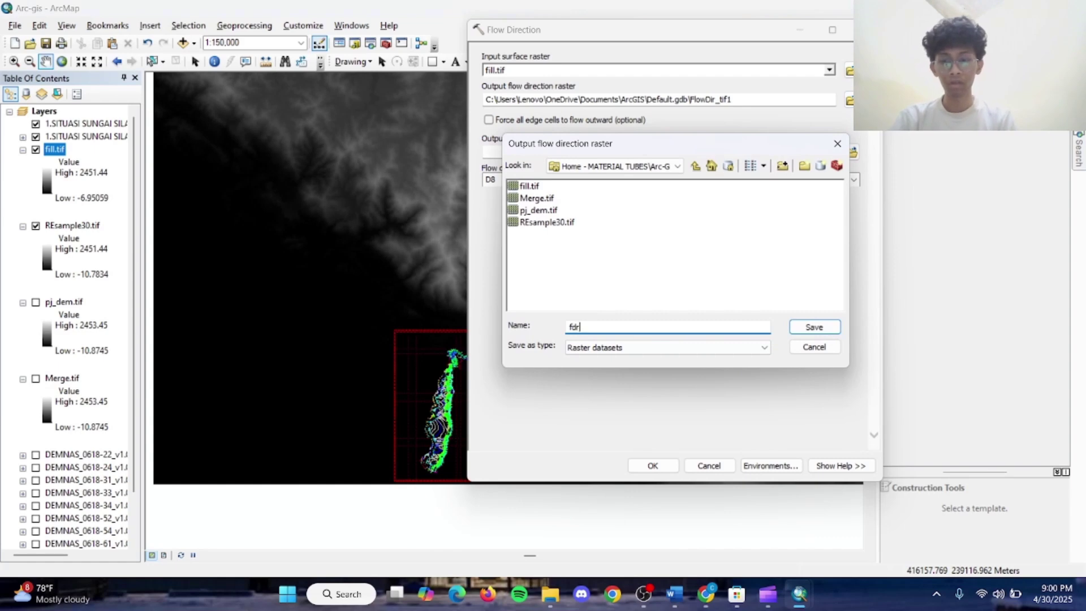
text(fdr.tif)
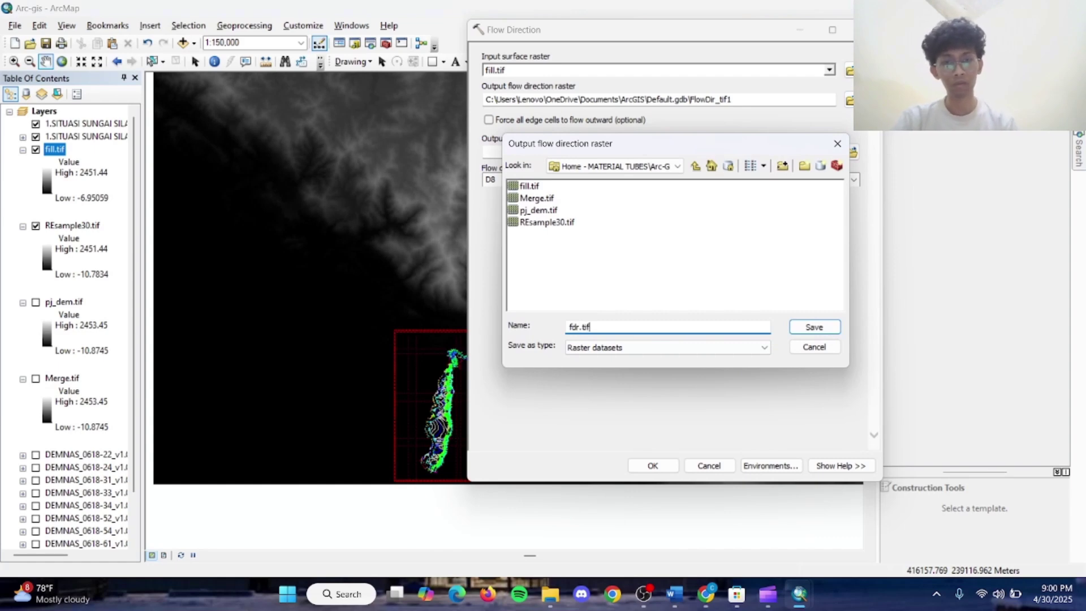
click(826, 327)
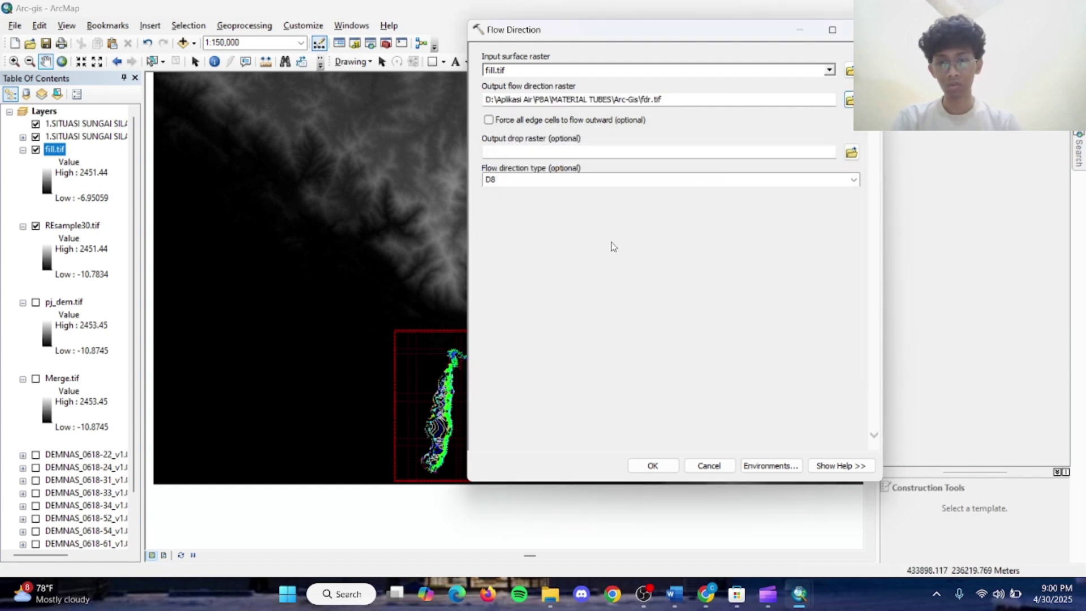
click(657, 468)
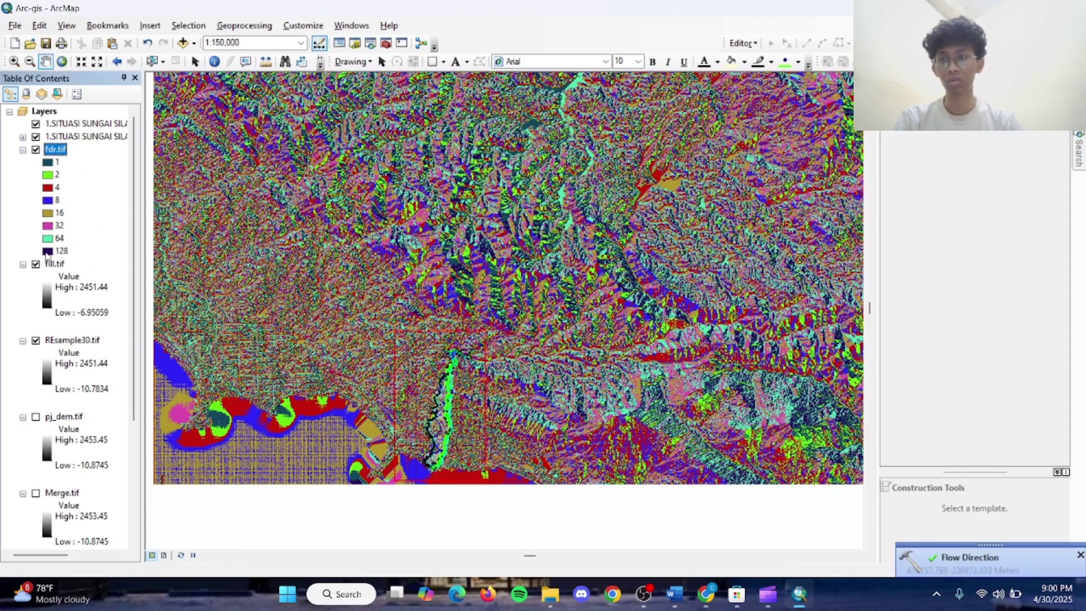
Hide the fill.tif and REsample30.tif layers, keeping fdr.tif displayed beneath the CAD drawing.
drag(600, 390, 616, 421)
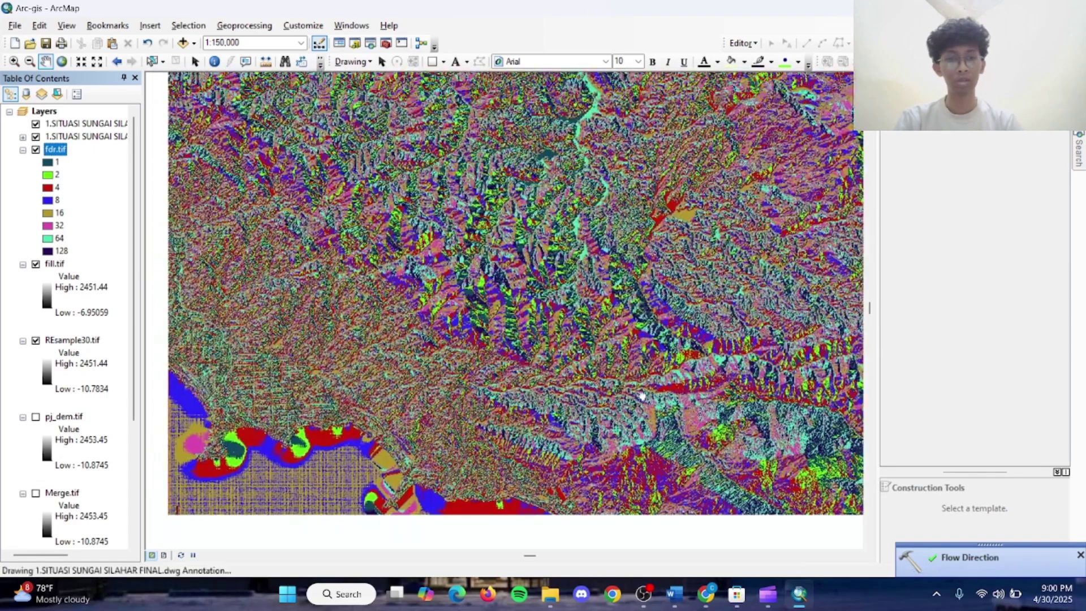
scroll(642, 396, up, 1)
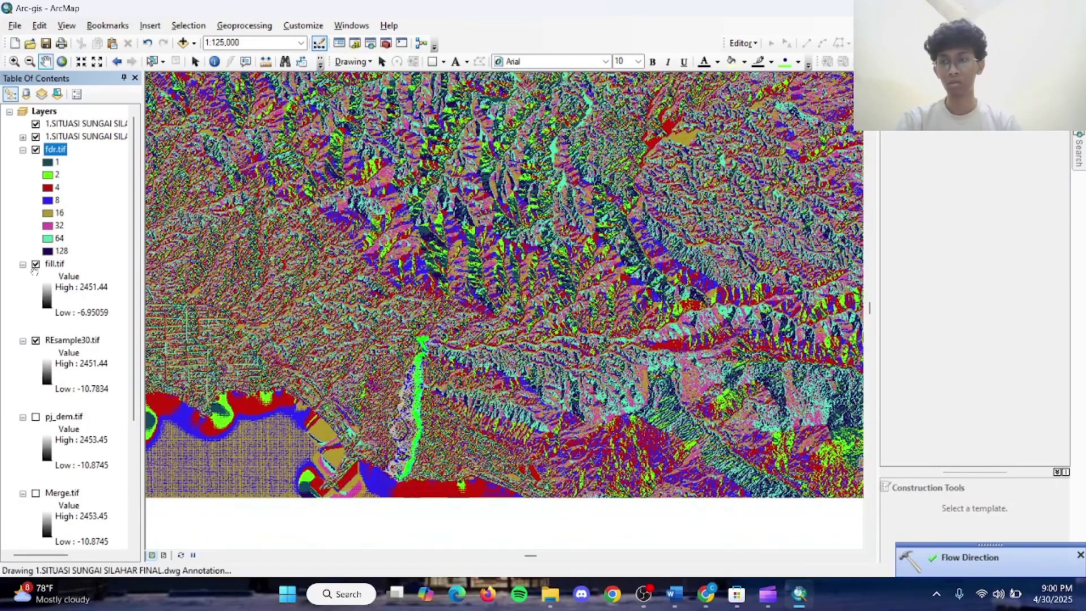
click(36, 340)
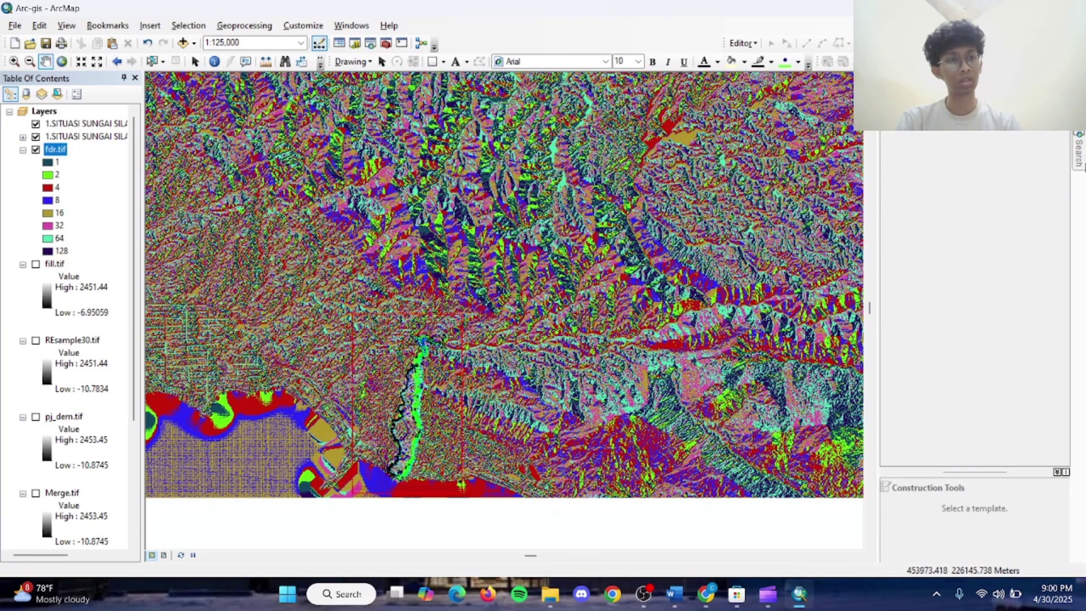
Run Flow Accumulation on fdr.tif with FLOAT output and D8 flow direction, saving the result as facc.tif in the Arc-Gis folder.
click(1081, 165)
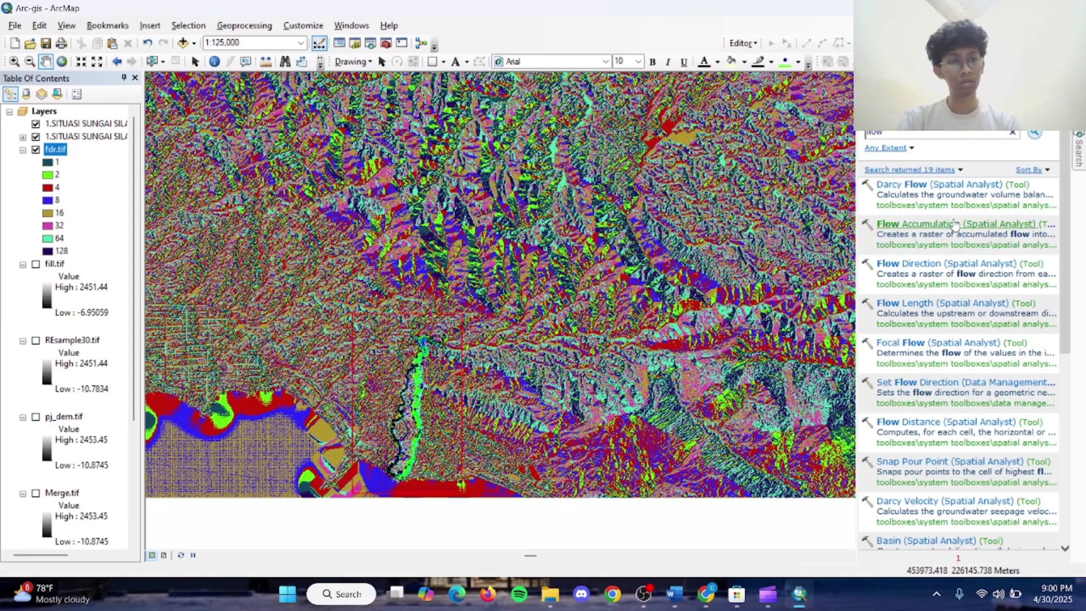
click(922, 229)
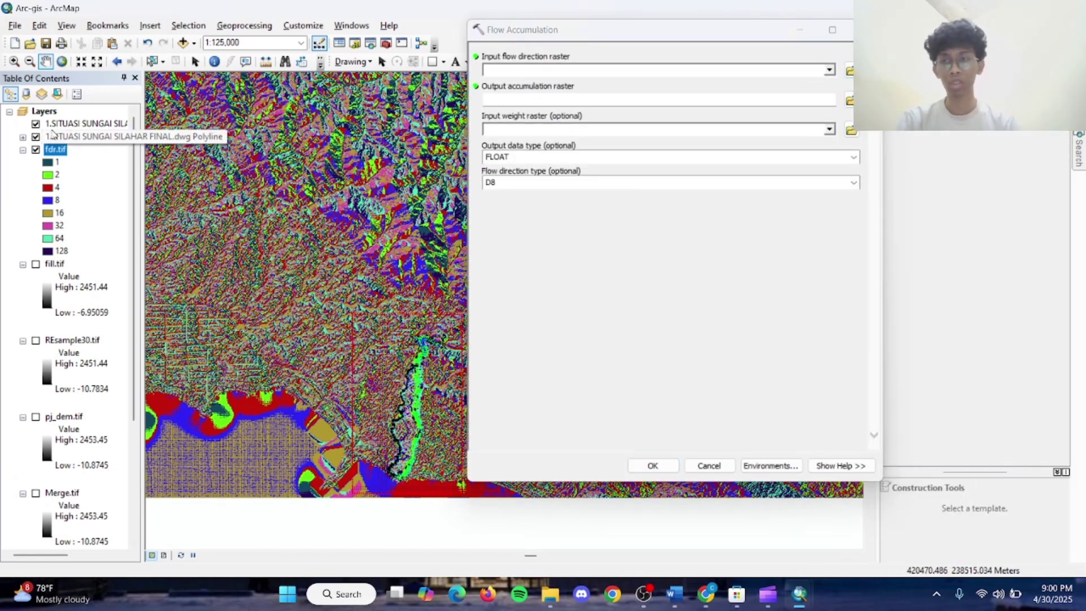
drag(525, 76, 526, 71)
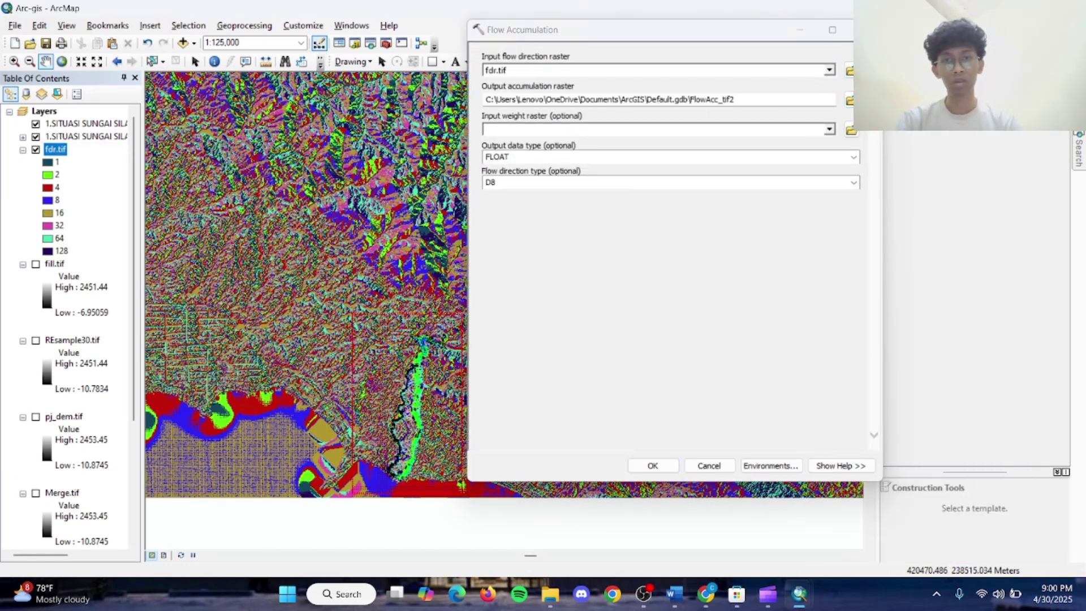
click(849, 100)
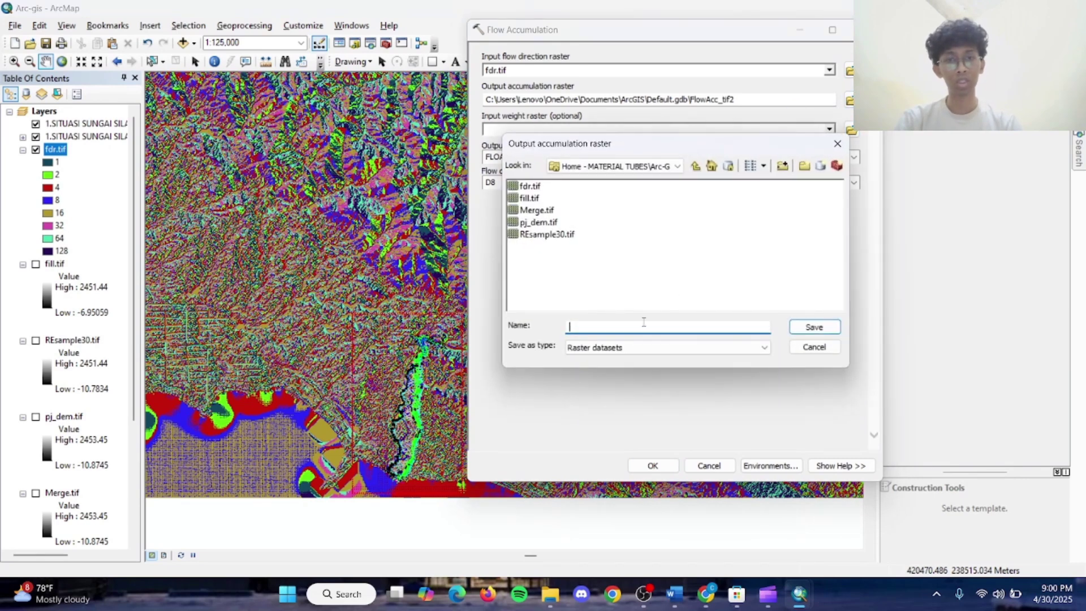
text(facc.tif)
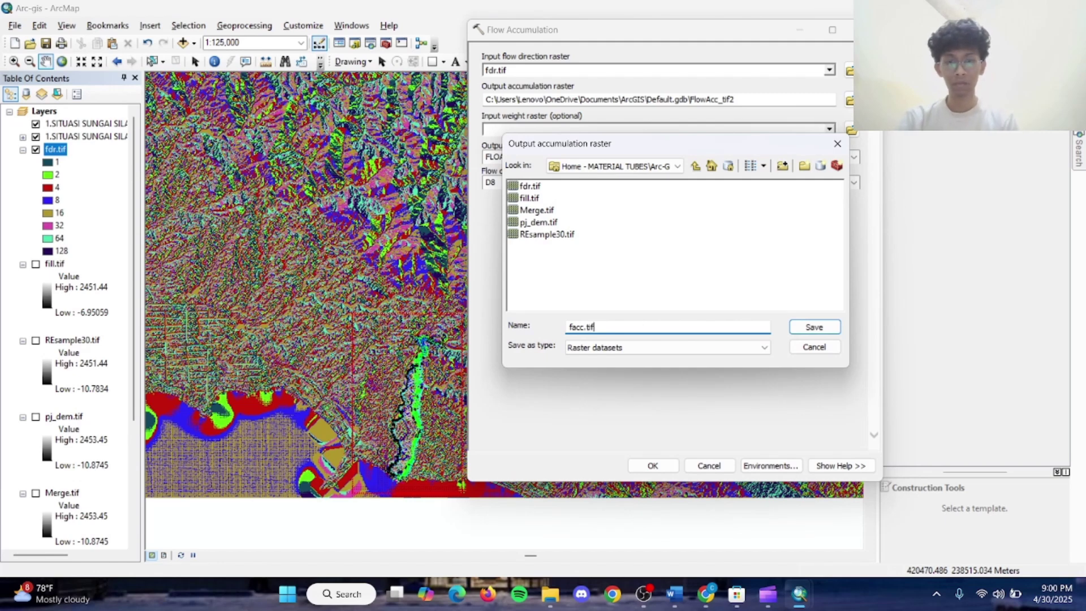
click(821, 329)
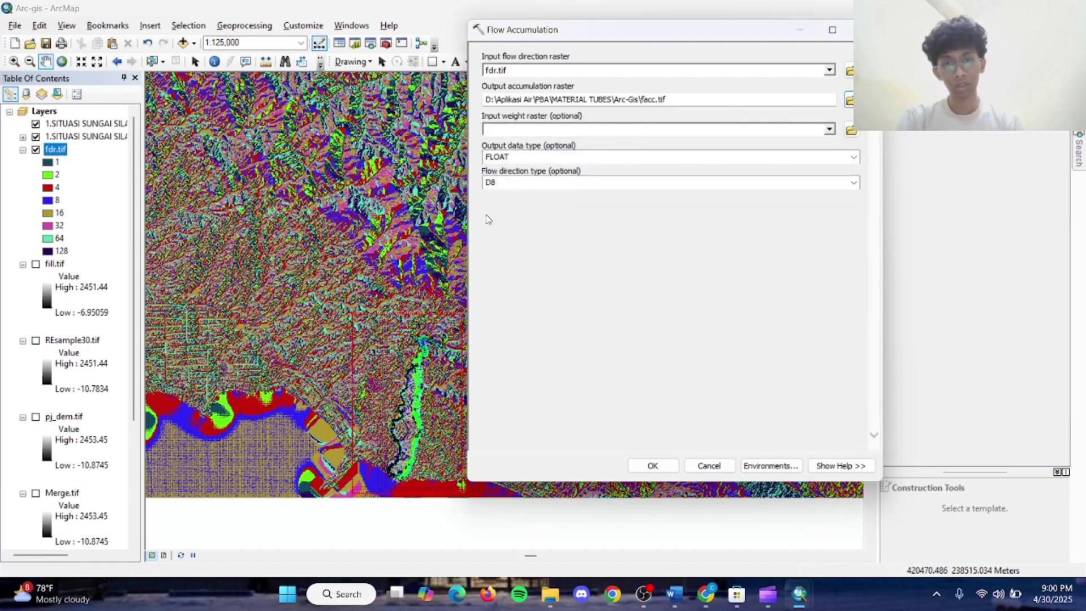
click(674, 471)
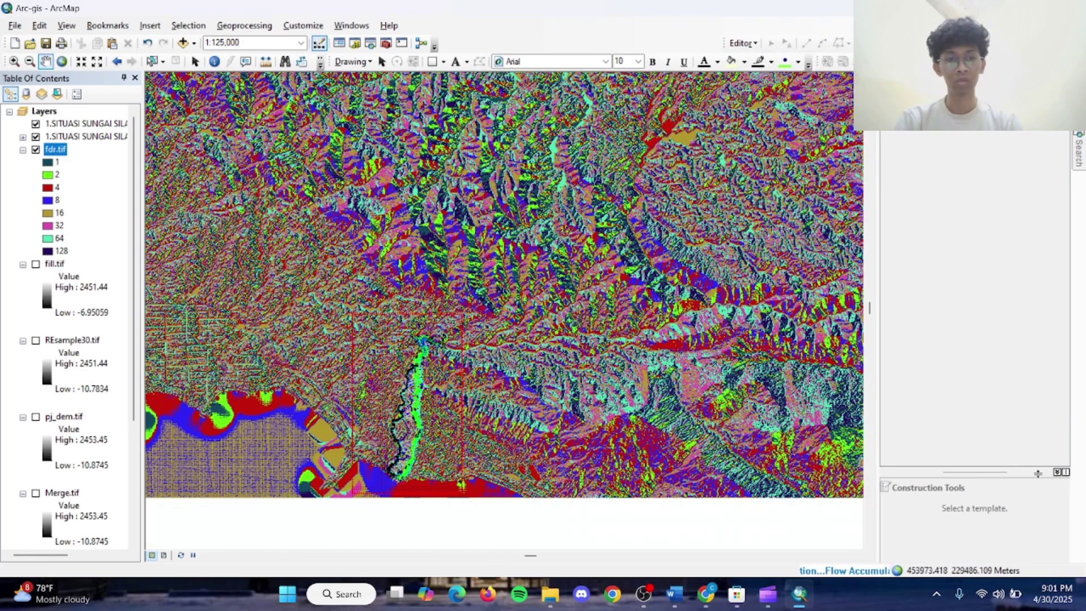
drag(613, 335, 623, 348)
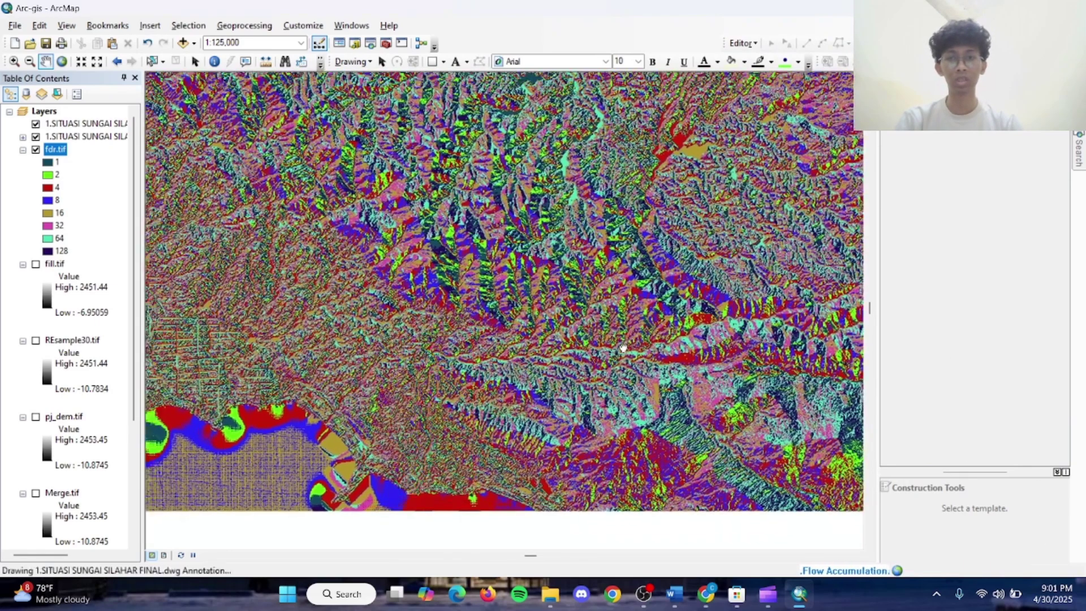
scroll(623, 347, up, 1)
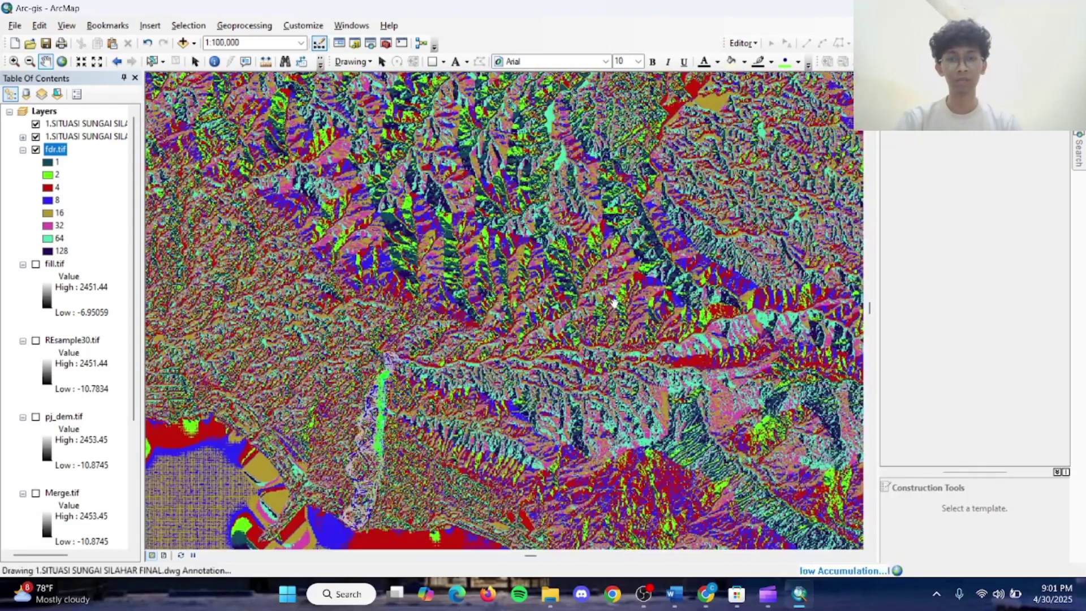
scroll(628, 368, down, 1)
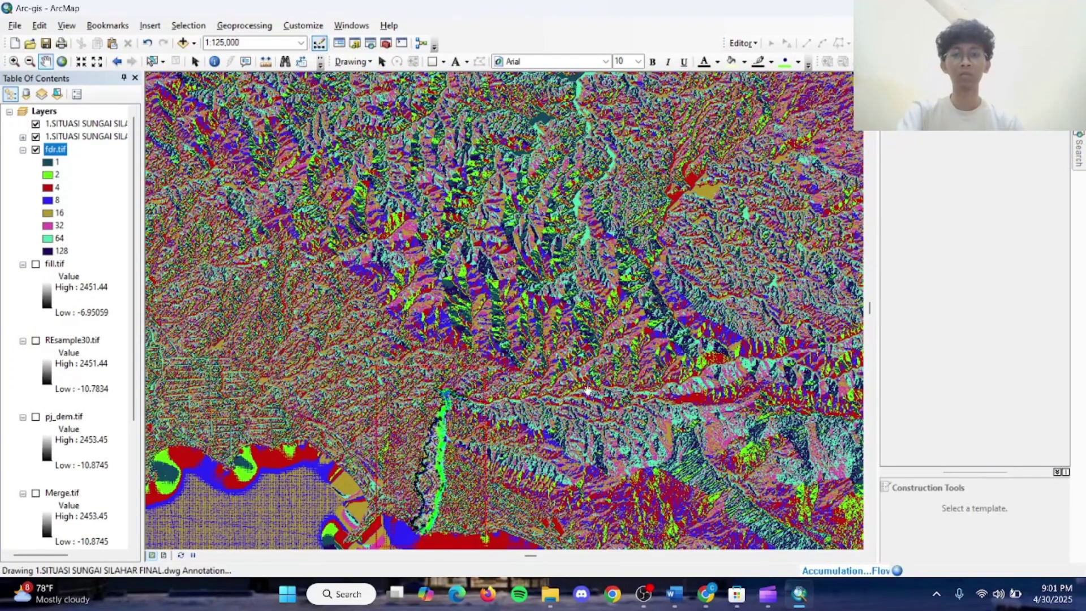
scroll(577, 390, down, 1)
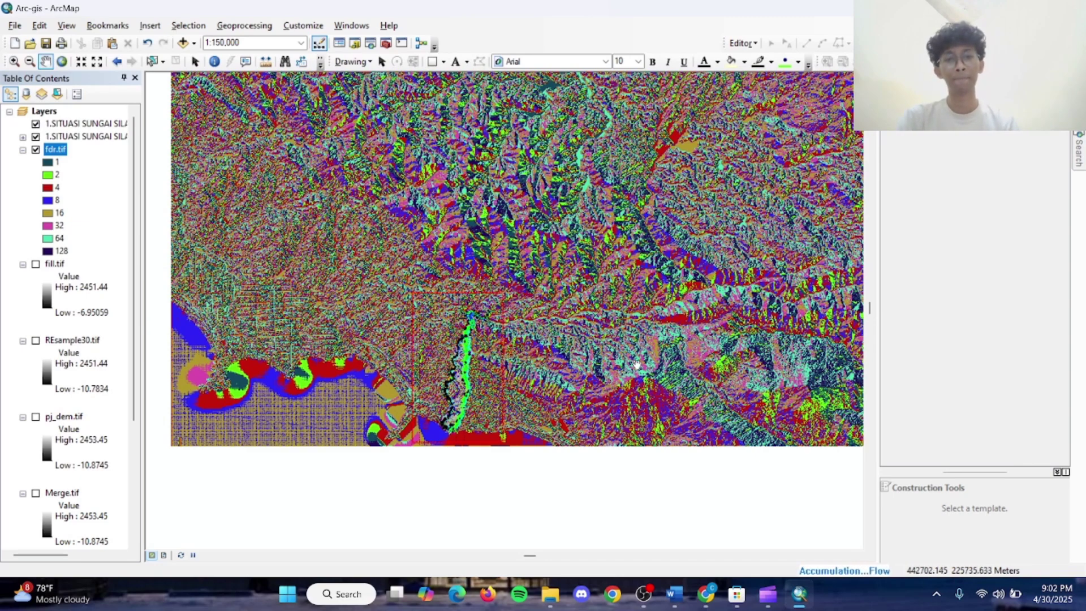
drag(637, 364, 621, 413)
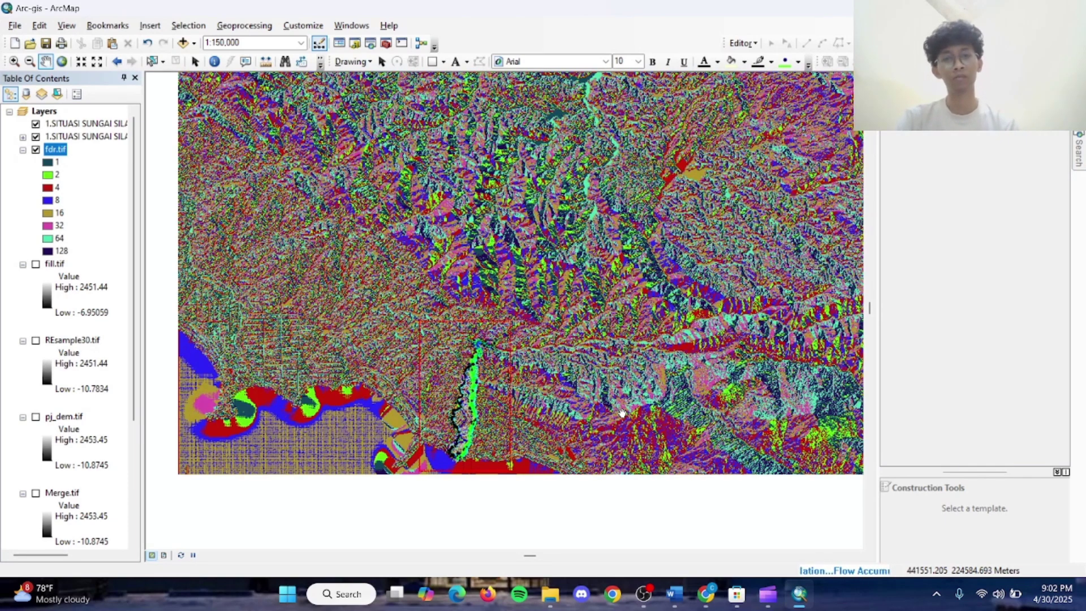
mouse_move(533, 398)
mouse_down()
mouse_move(549, 416)
mouse_move(550, 360)
mouse_up()
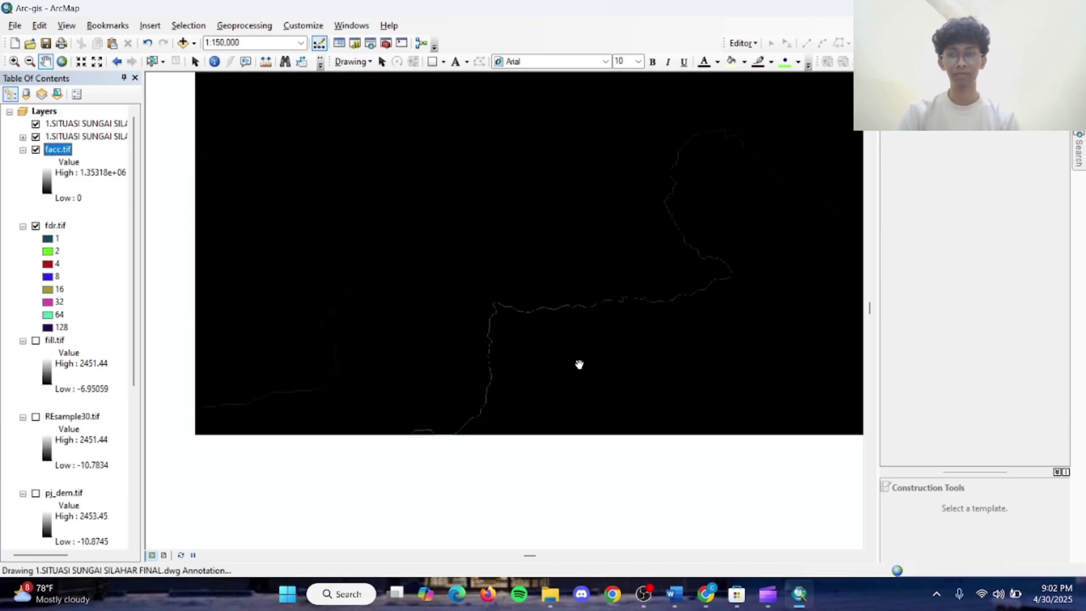
drag(564, 325, 565, 345)
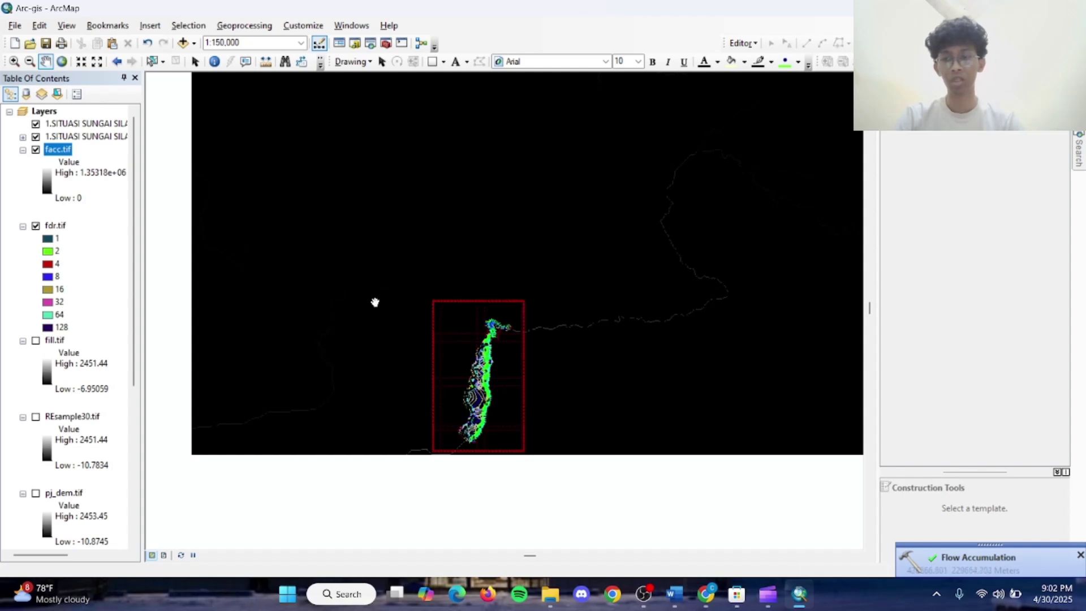
right_click(64, 149)
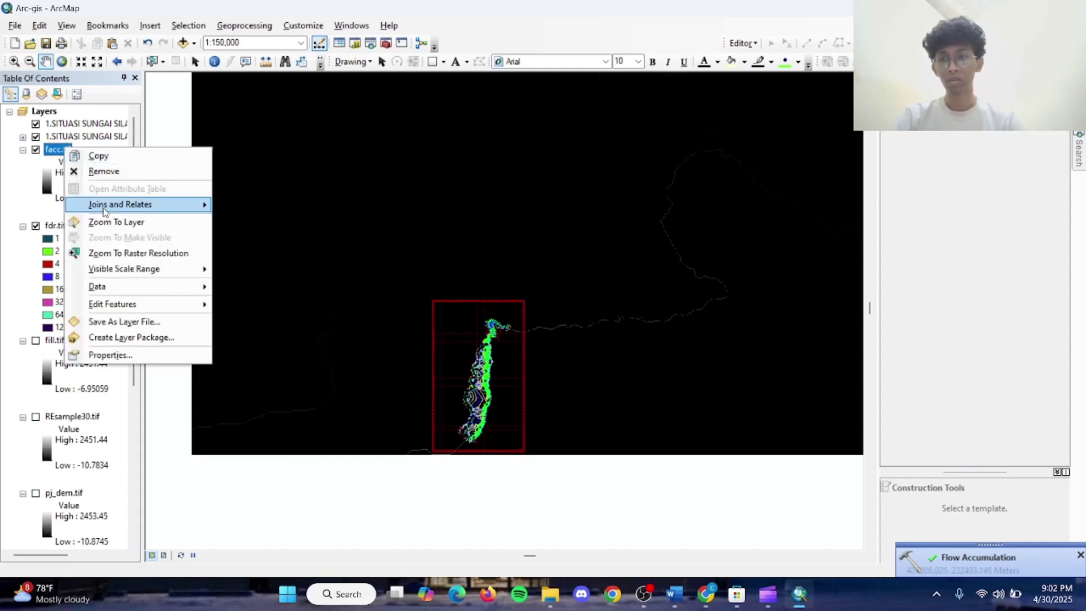
mouse_move(159, 287)
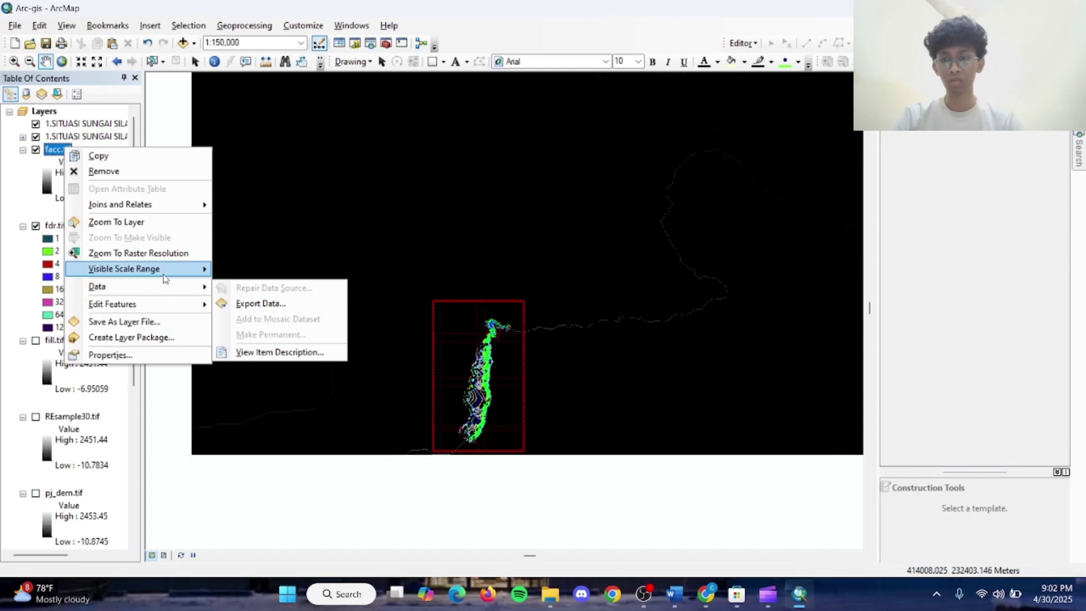
click(154, 355)
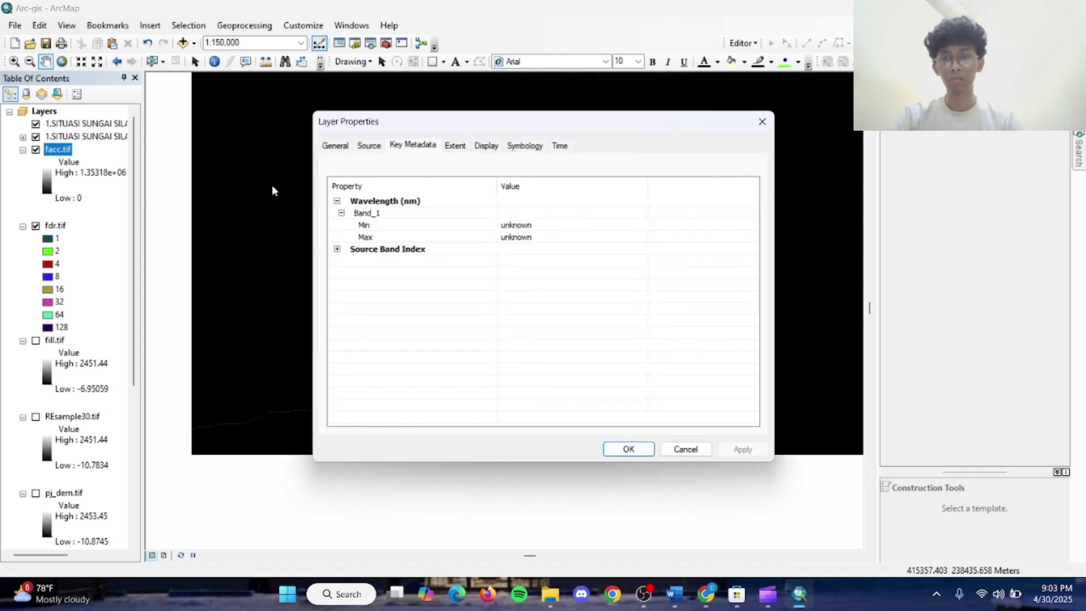
click(462, 150)
click(485, 147)
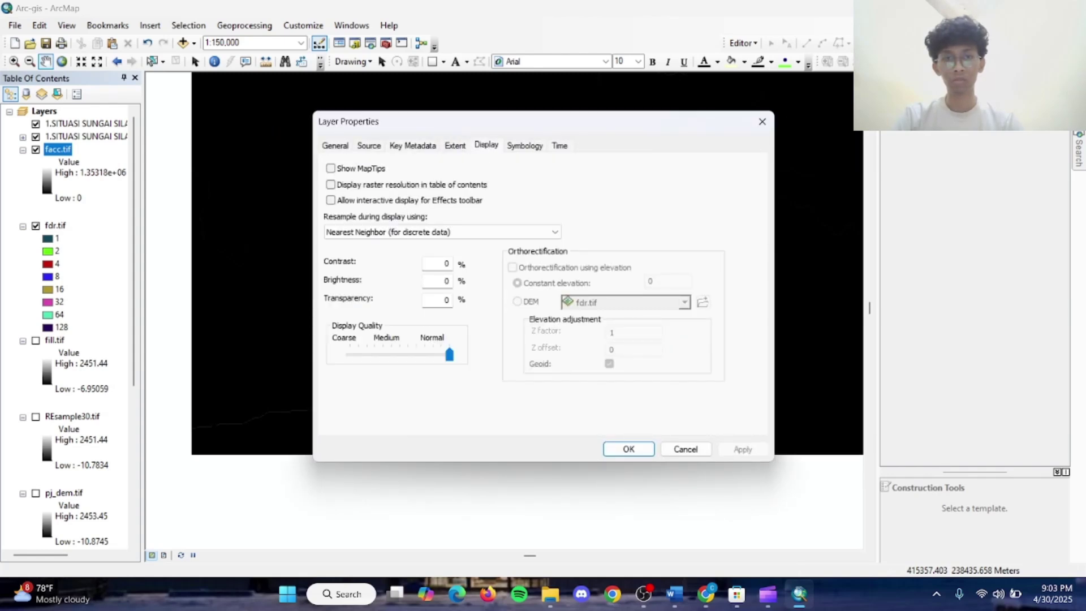
click(628, 448)
click(49, 178)
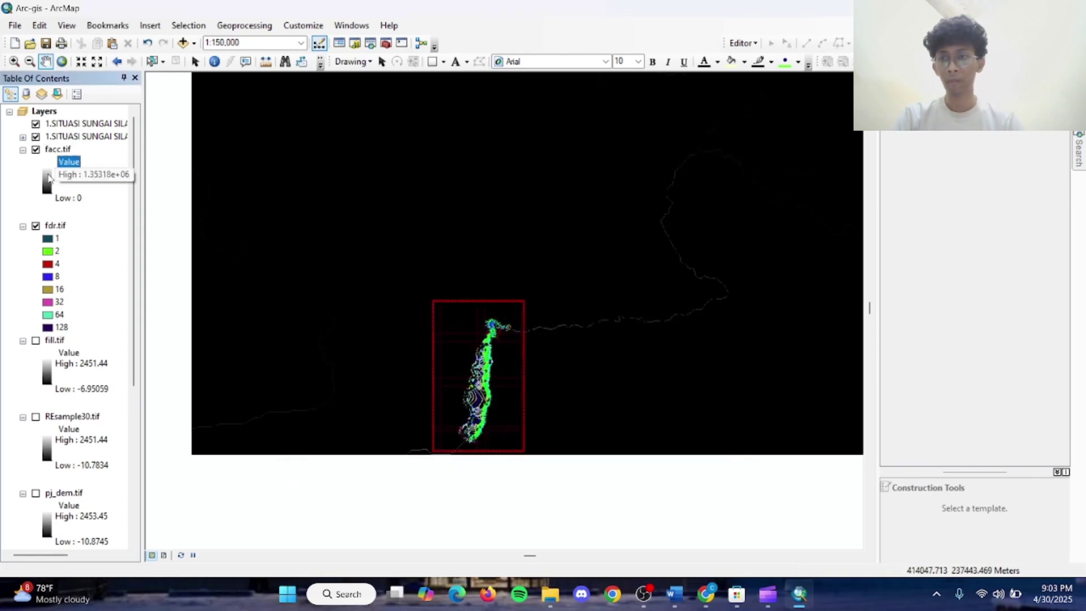
click(50, 186)
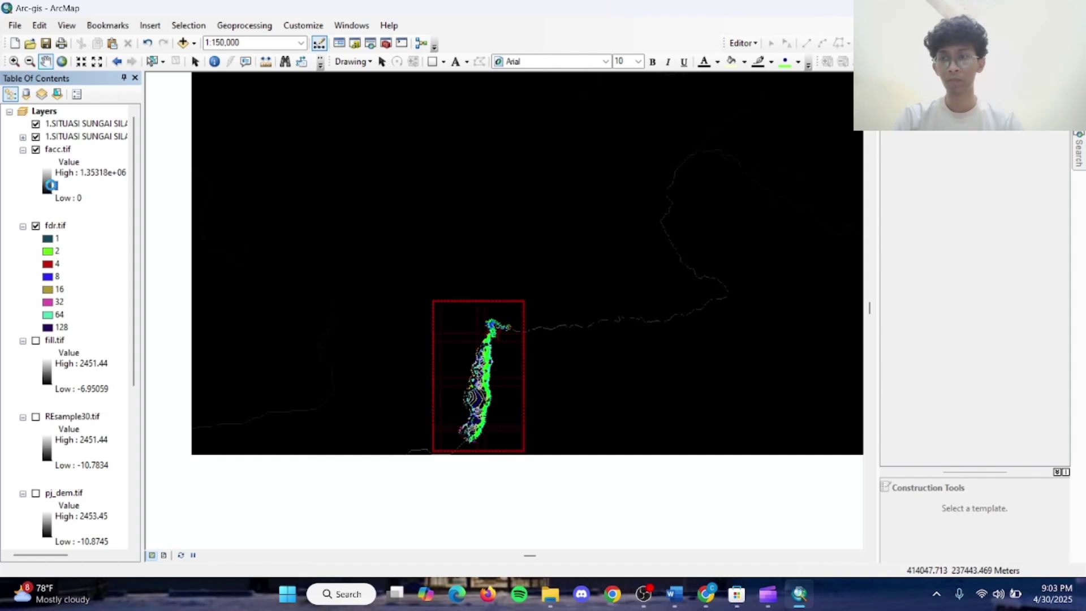
click(174, 192)
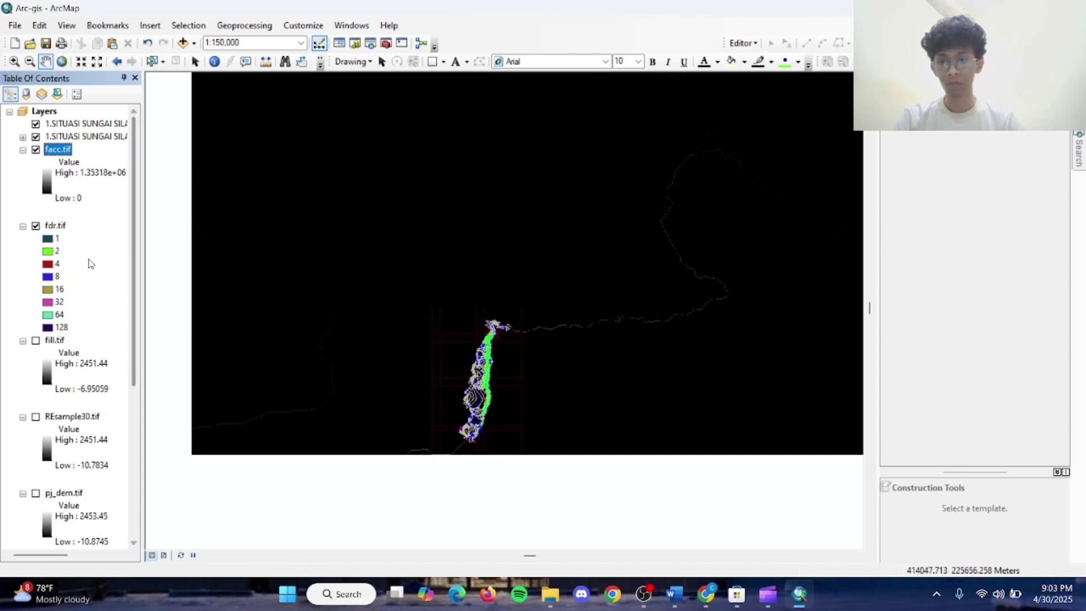
Change the symbology of facc.tif from stretched to classified with 2 classes.
right_click(71, 161)
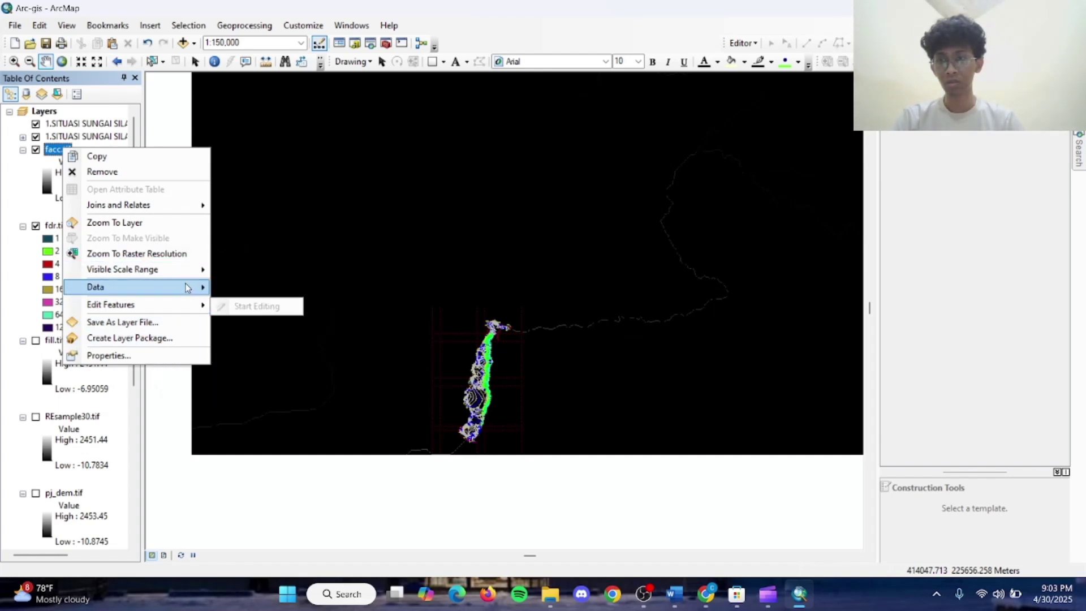
mouse_move(184, 214)
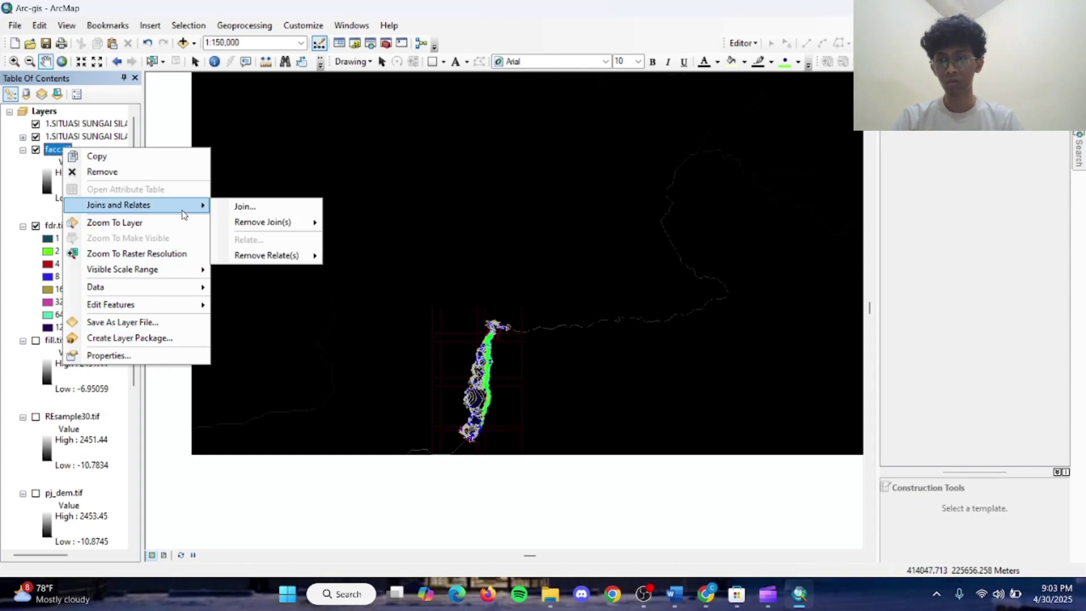
click(156, 354)
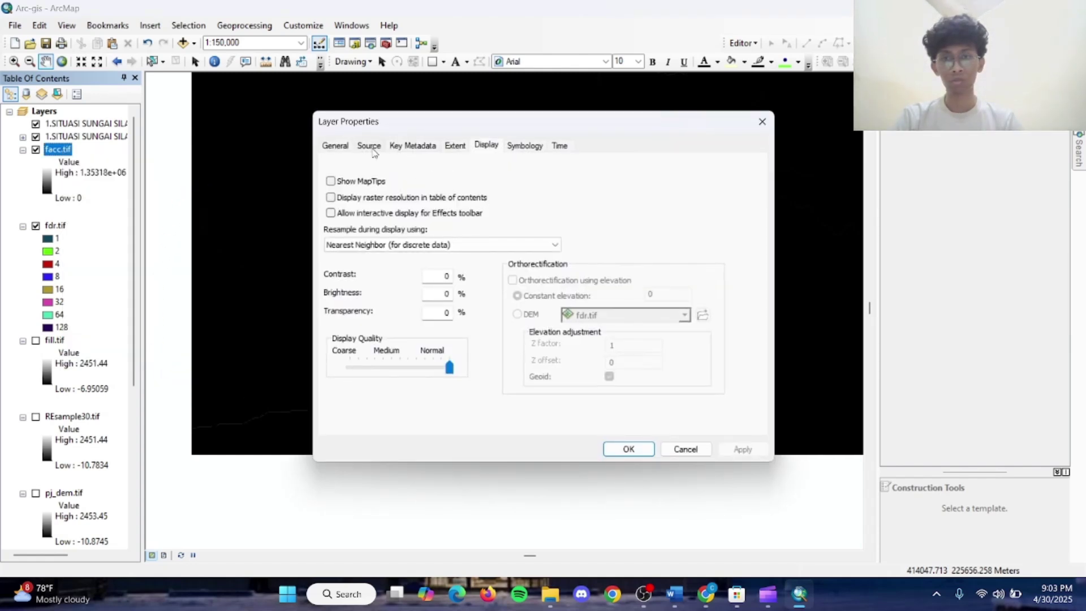
click(371, 146)
click(457, 146)
click(493, 146)
click(525, 145)
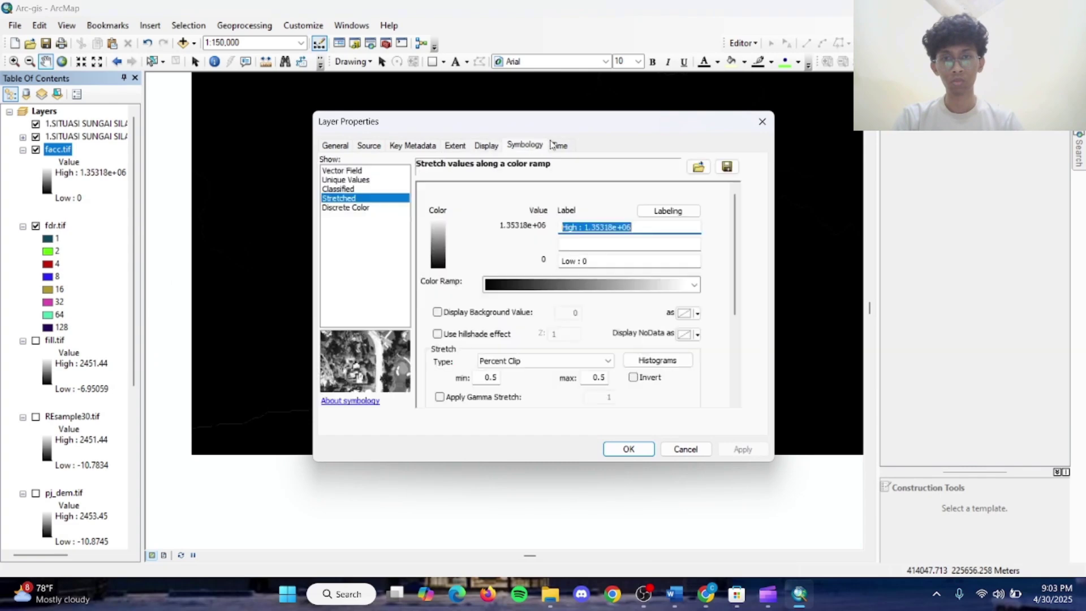
click(344, 190)
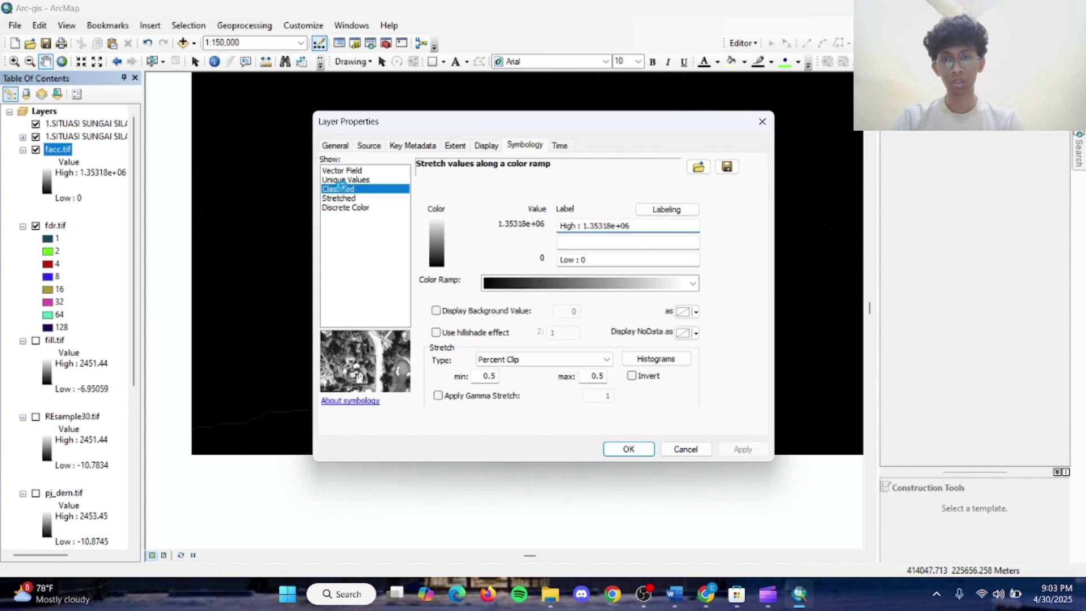
click(647, 234)
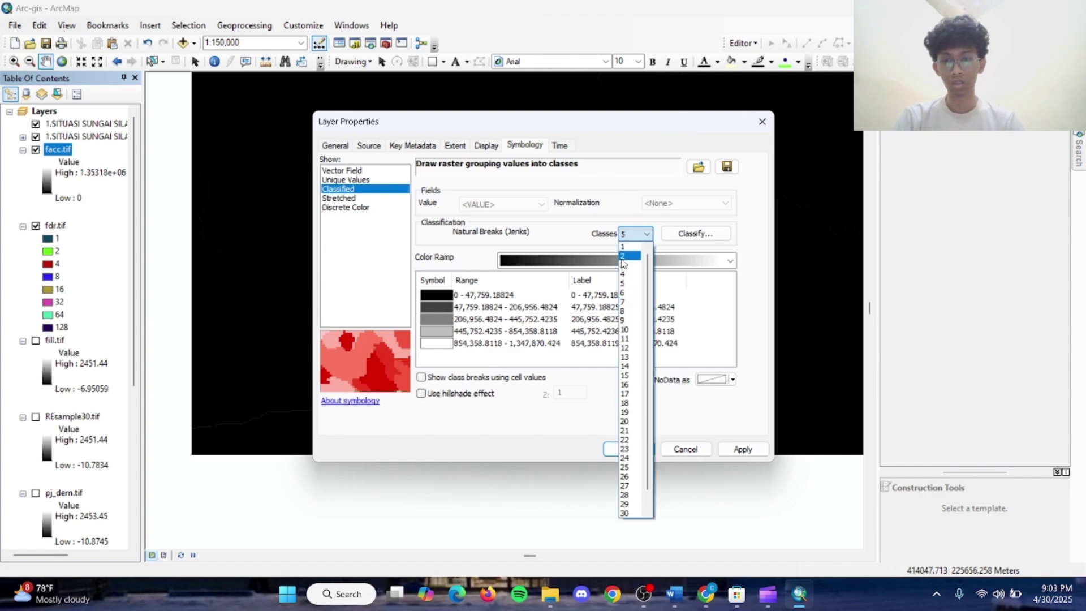
click(638, 256)
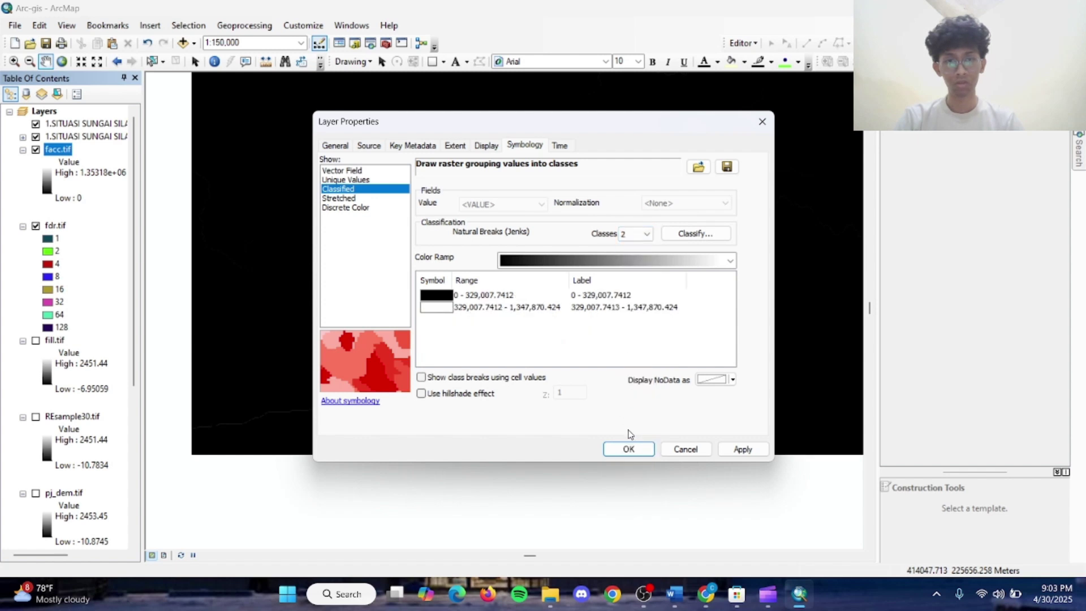
click(447, 299)
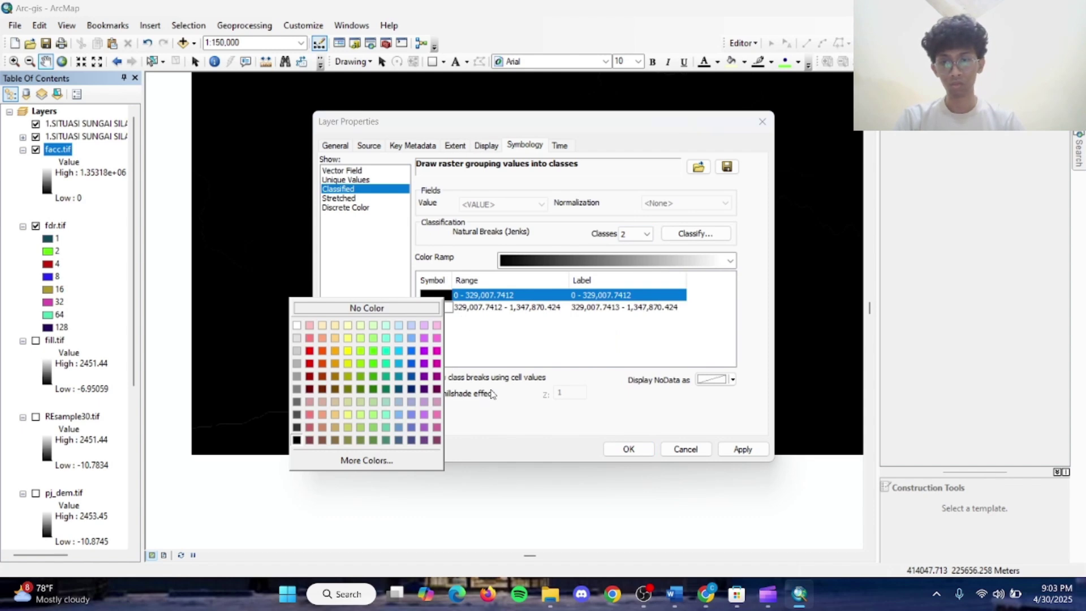
click(524, 372)
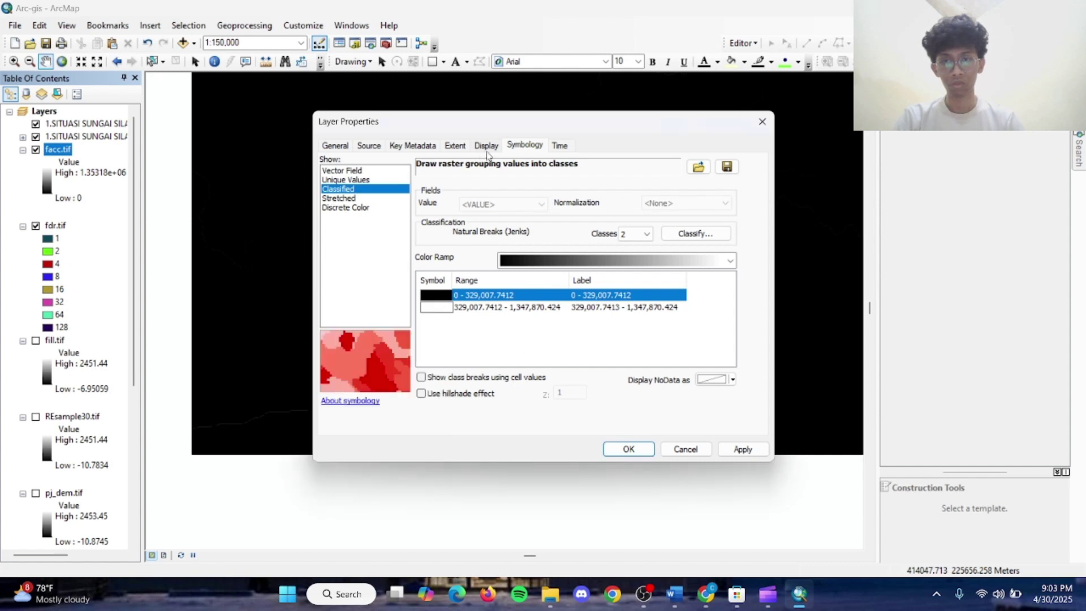
Lower the first class break of facc.tif manually to about 15,402 on the classification histogram.
click(711, 240)
click(457, 346)
drag(457, 346, 395, 366)
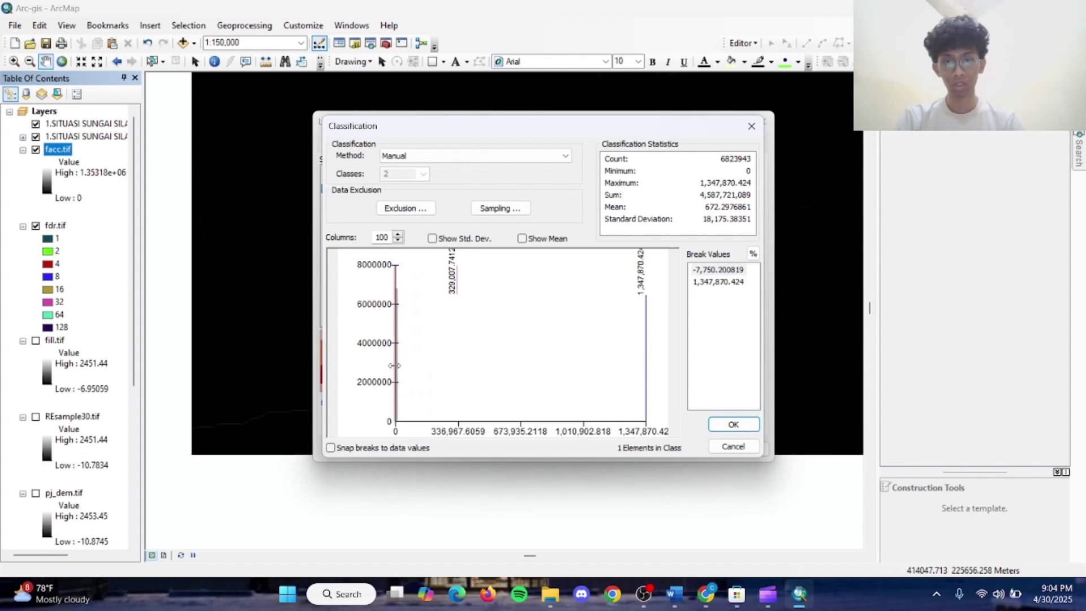
drag(395, 366, 398, 365)
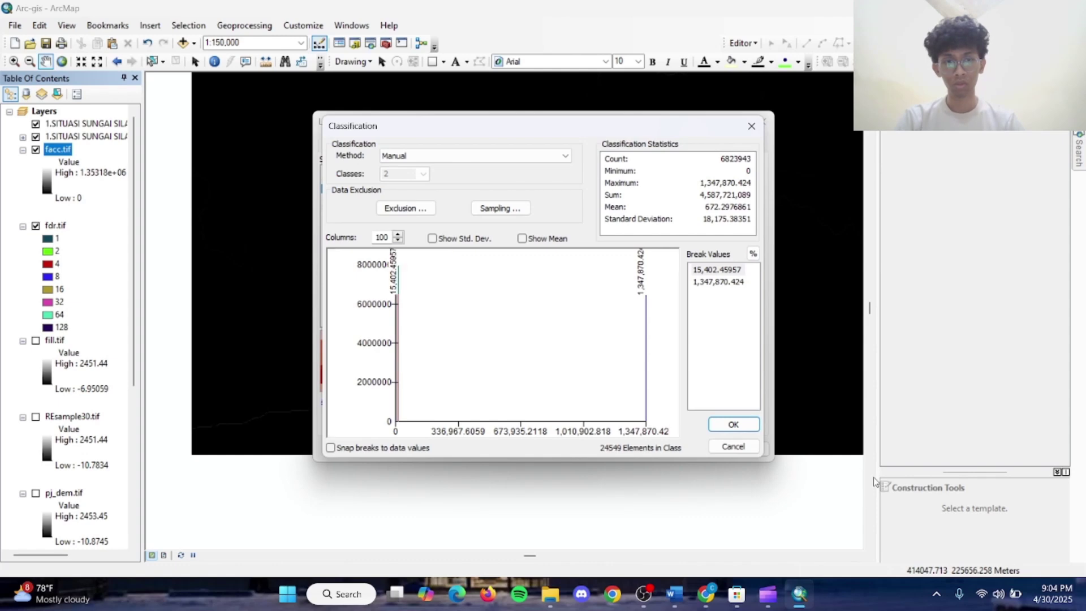
click(733, 424)
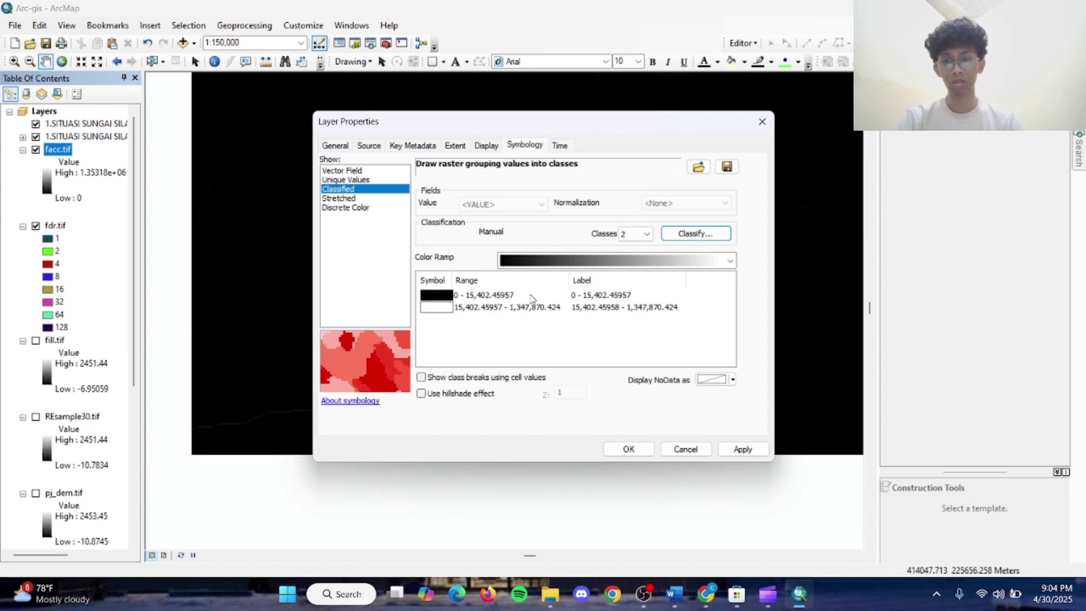
Give facc.tif's lower class no color and its upper class light blue, apply the symbology, and hide the fdr.tif layer.
click(444, 295)
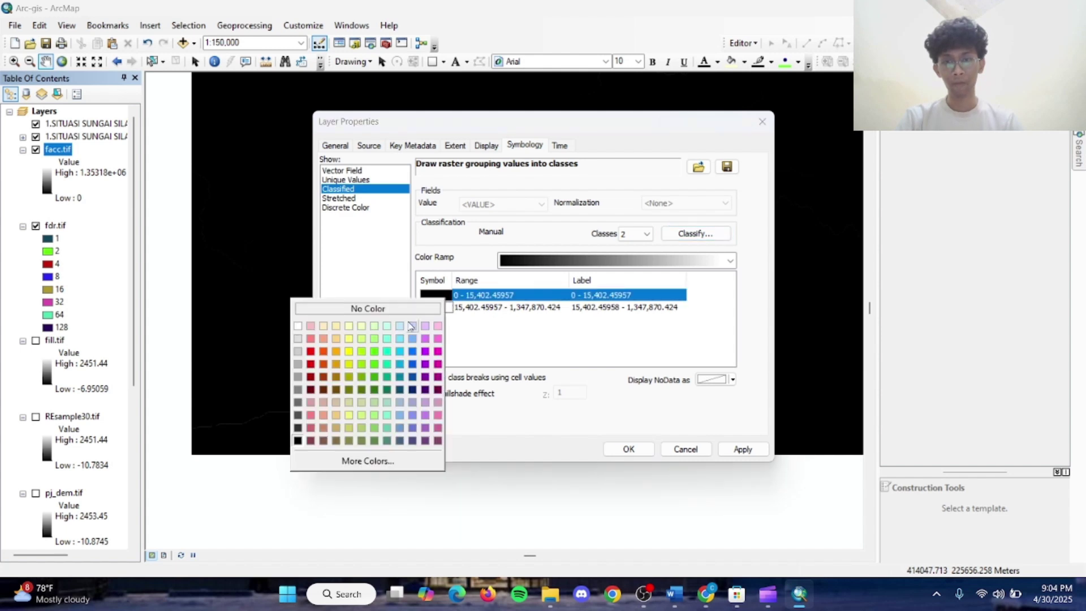
click(343, 310)
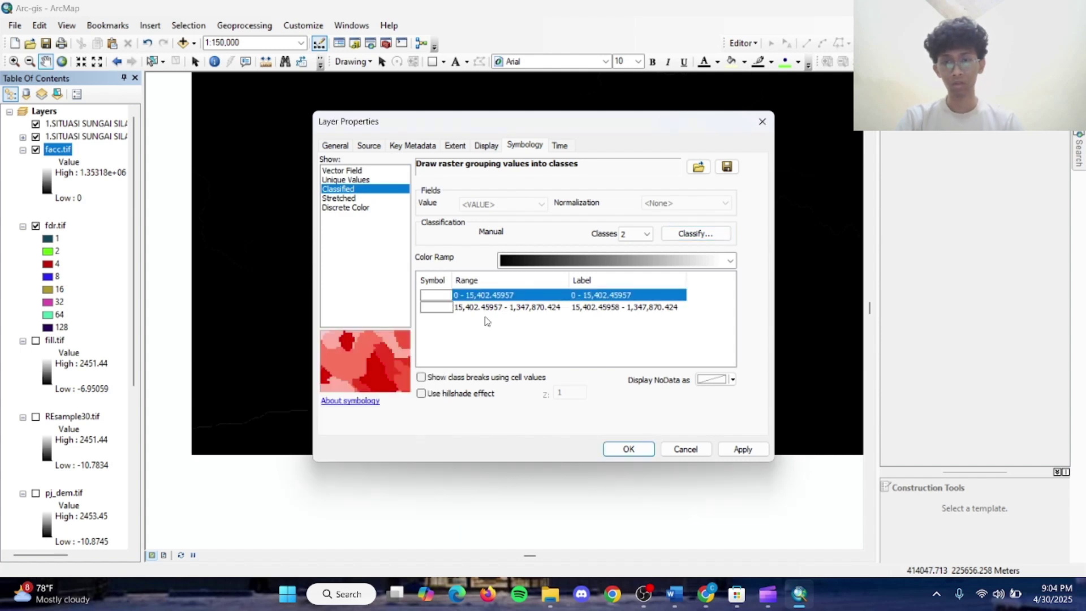
click(444, 307)
click(444, 309)
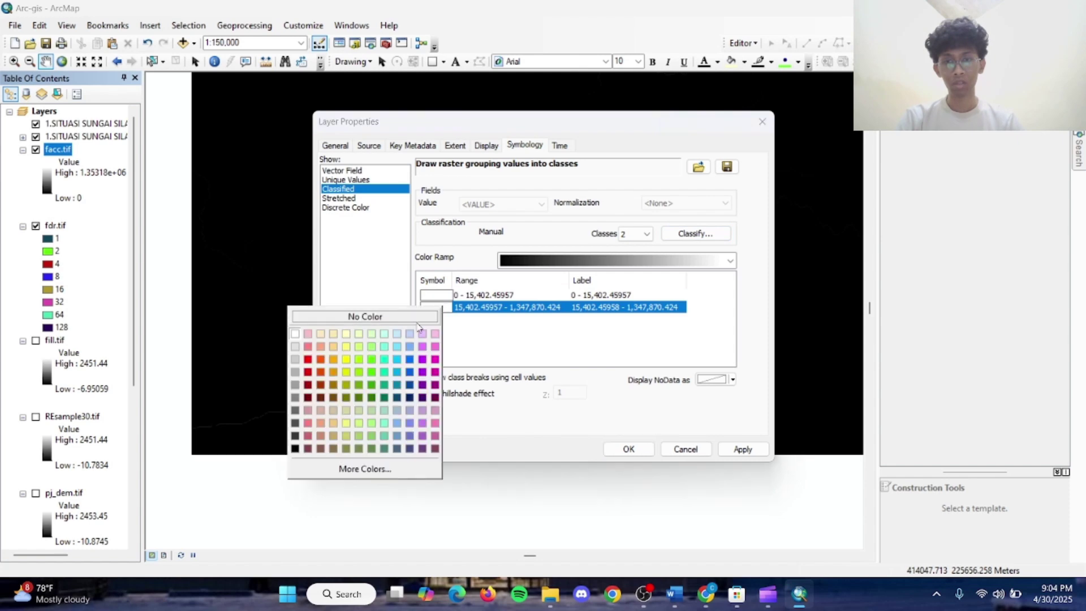
click(396, 360)
click(739, 450)
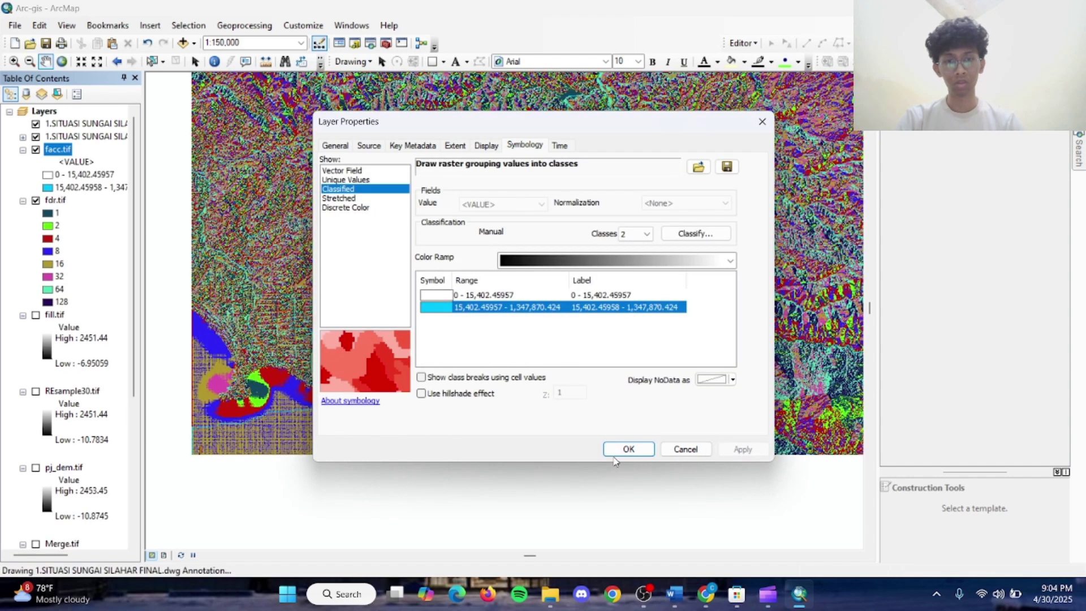
click(624, 449)
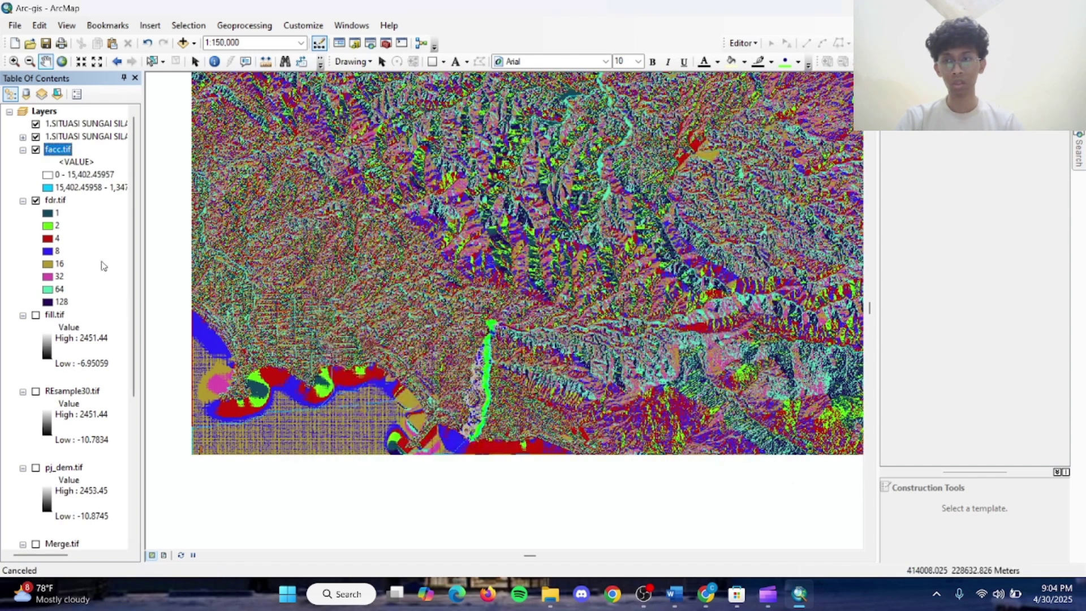
click(36, 200)
Examine how the blue facc.tif stream cells line up with the river course in the Silahar CAD drawing around the weir points.
drag(548, 377, 538, 307)
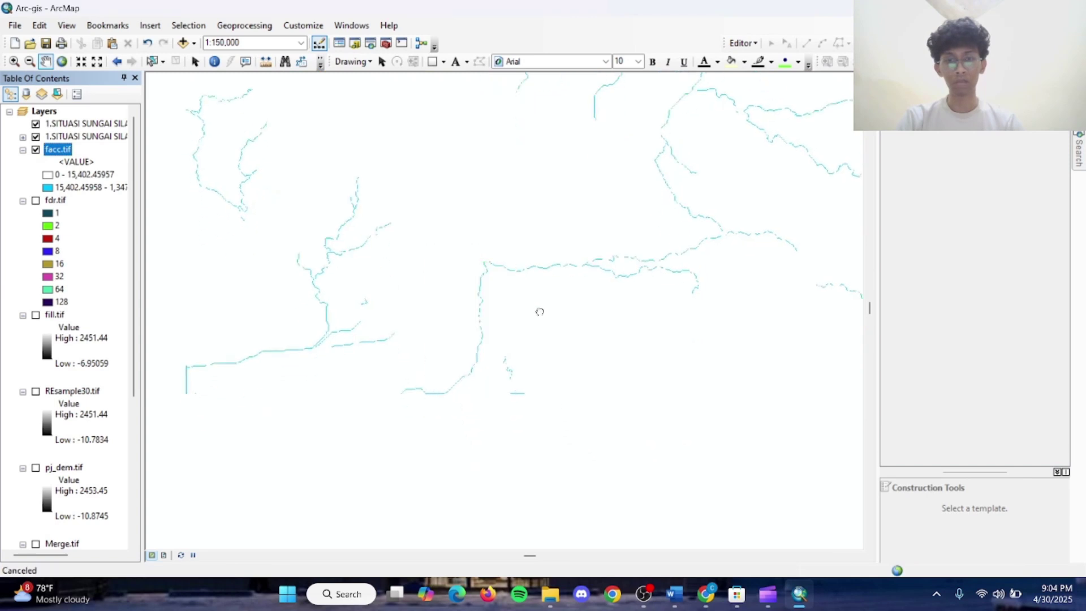
scroll(540, 297, down, 1)
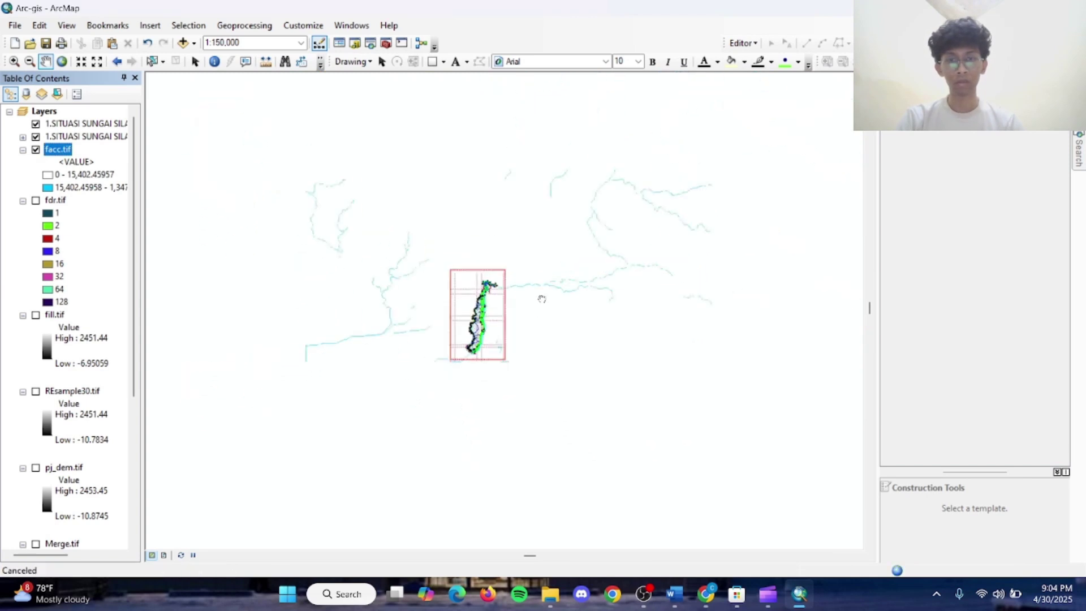
mouse_move(469, 317)
mouse_down()
mouse_move(518, 351)
mouse_move(502, 284)
mouse_up()
scroll(517, 352, up, 2)
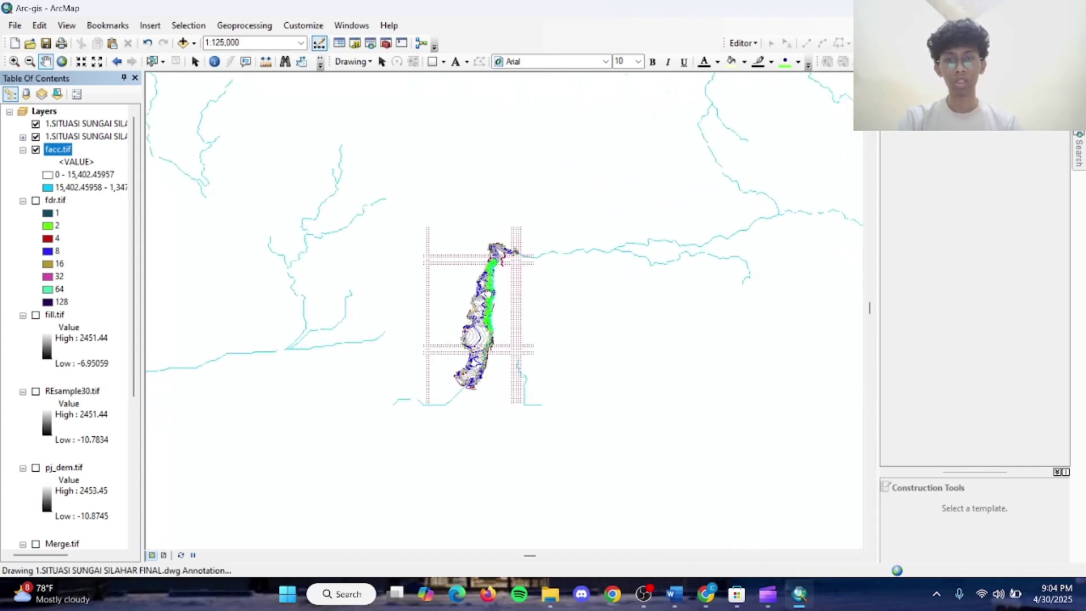
scroll(523, 310, up, 2)
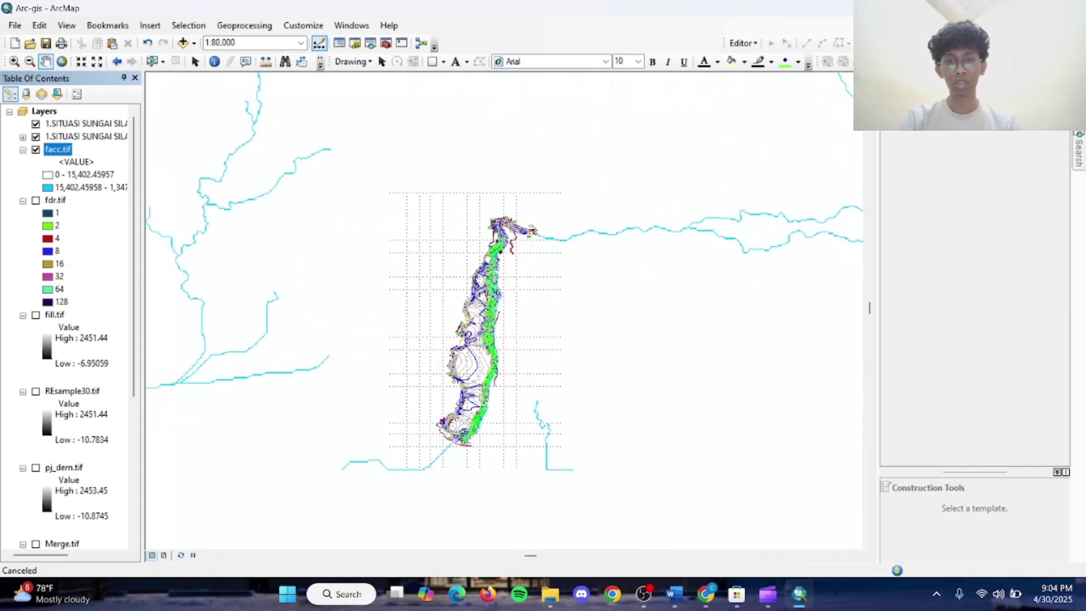
drag(527, 314, 525, 338)
scroll(494, 295, up, 1)
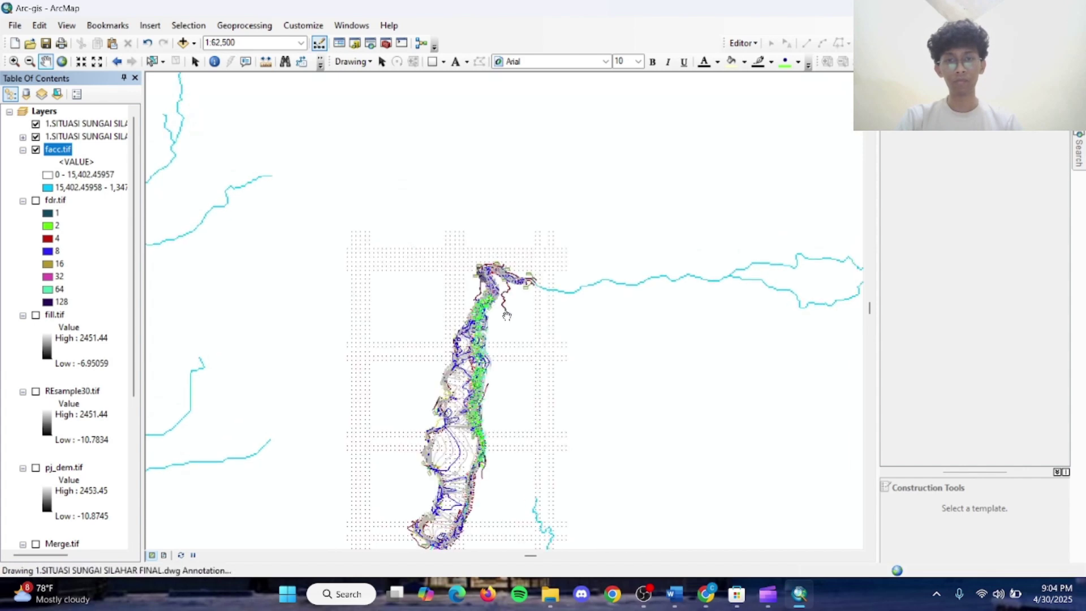
scroll(480, 346, up, 1)
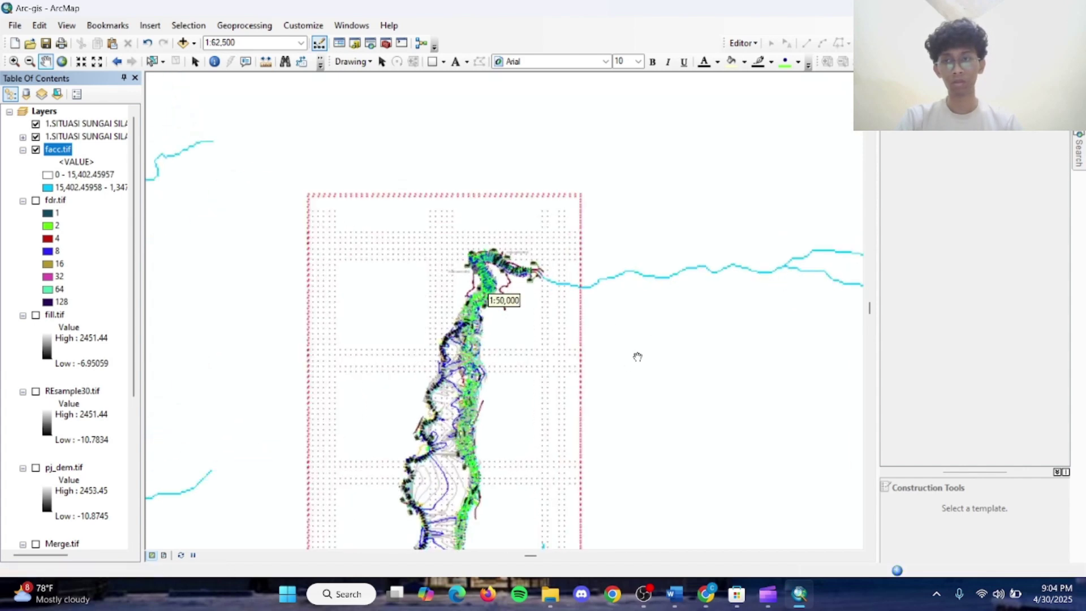
scroll(540, 358, up, 2)
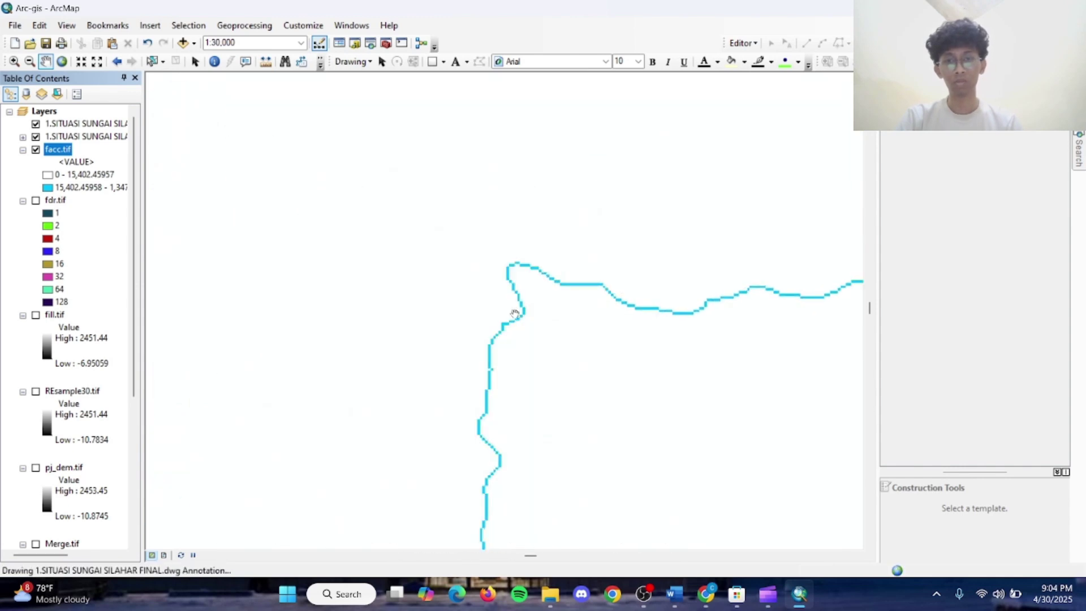
scroll(516, 314, up, 1)
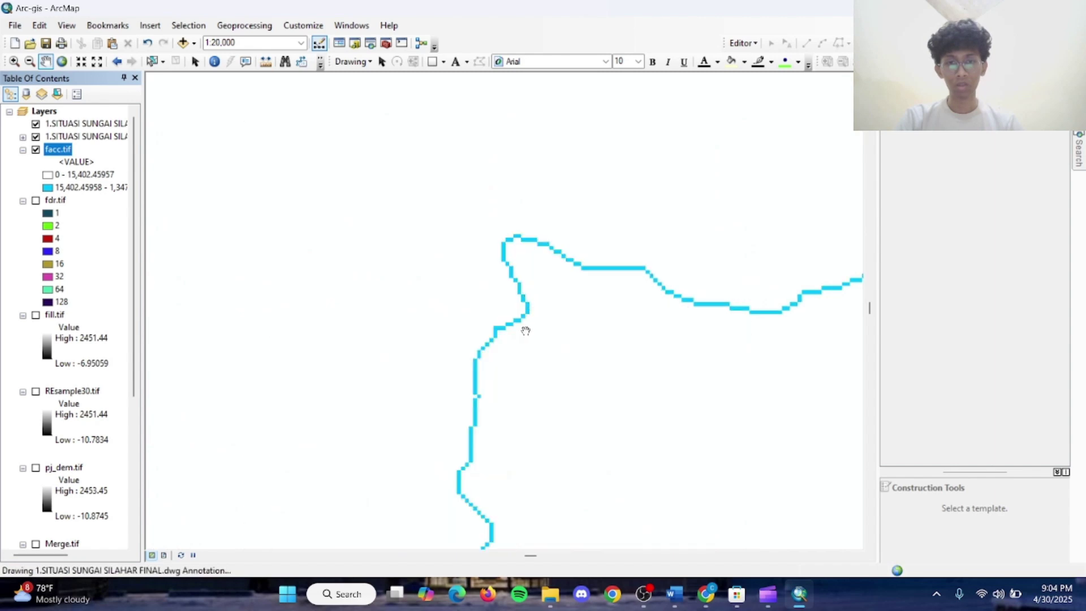
drag(518, 312, 481, 373)
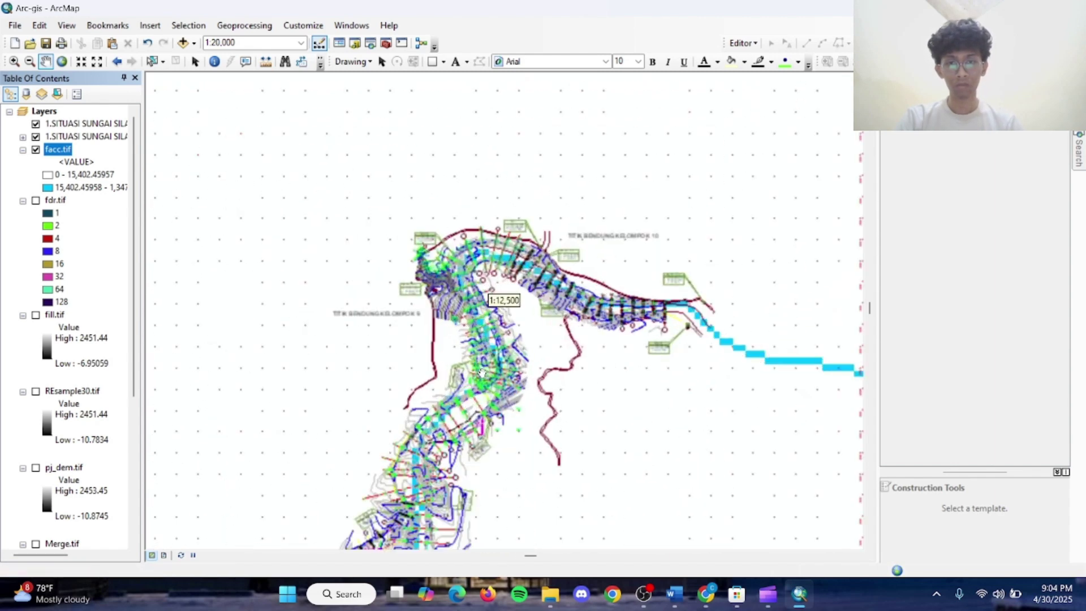
scroll(482, 373, up, 4)
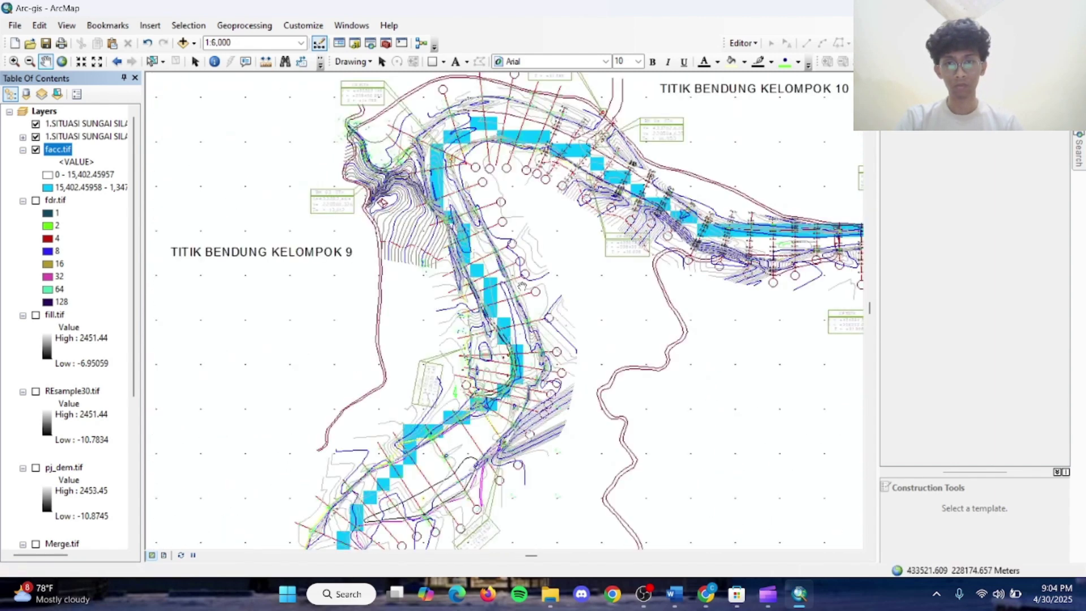
Follow the blue facc.tif stream cells along the CAD river course south of the TITIK BENDUNG KELOMPOK 9 label.
drag(458, 313, 518, 272)
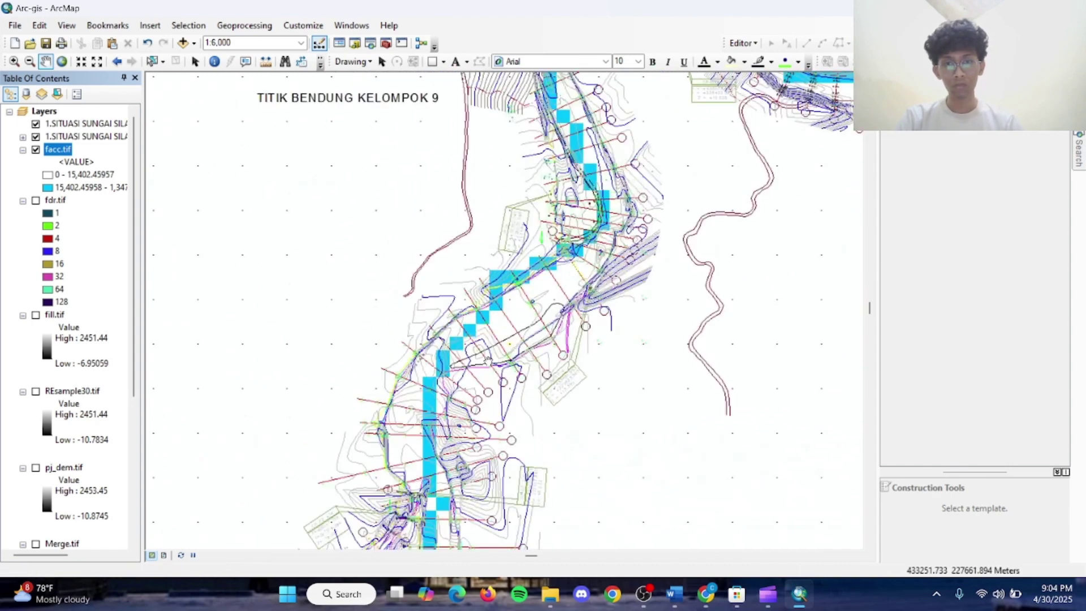
drag(487, 392, 544, 278)
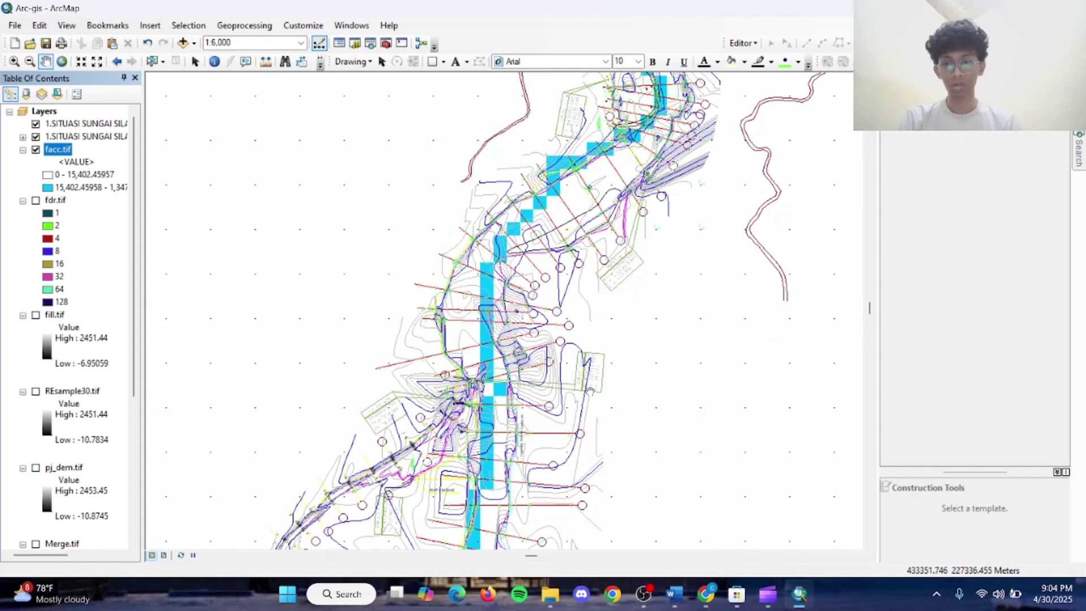
drag(565, 264, 559, 326)
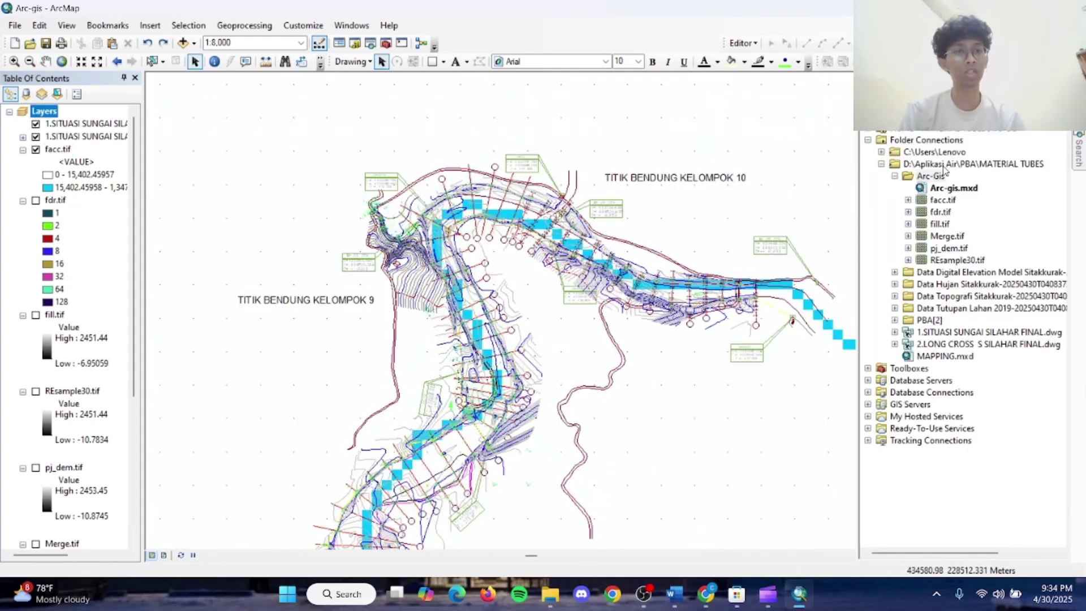
Create a point shapefile named TitikBendung in the Arc-Gis folder, using the WGS 1984 UTM Zone 47N coordinate system.
right_click(931, 177)
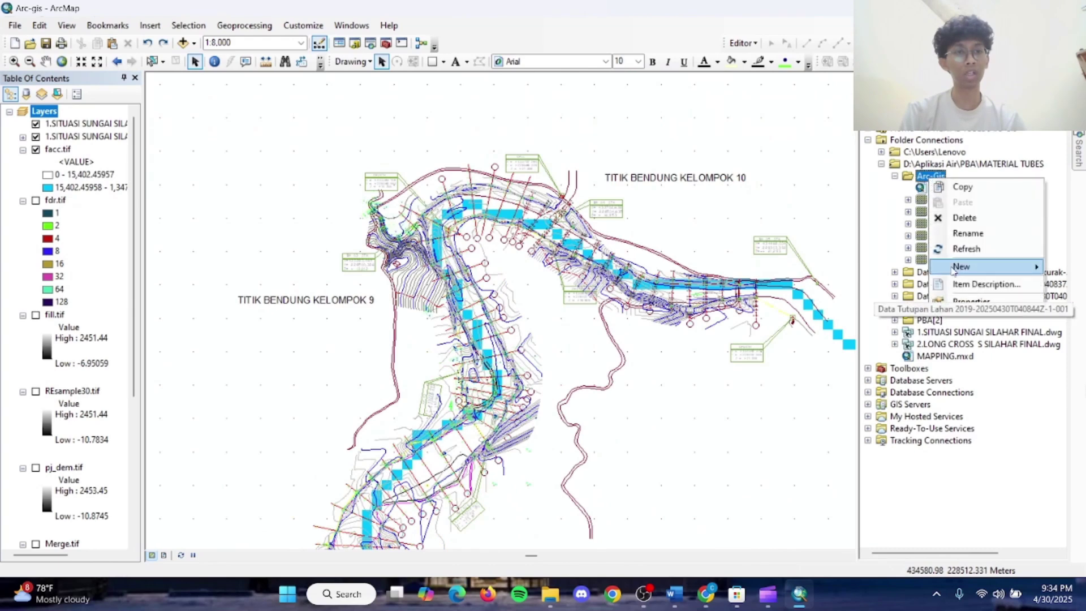
mouse_move(961, 266)
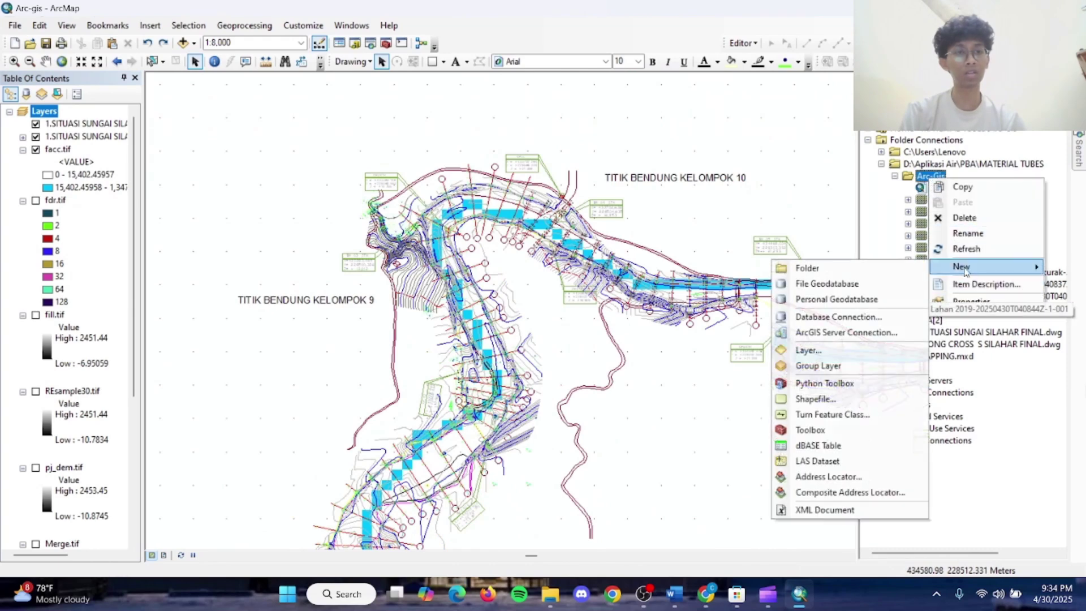
click(826, 395)
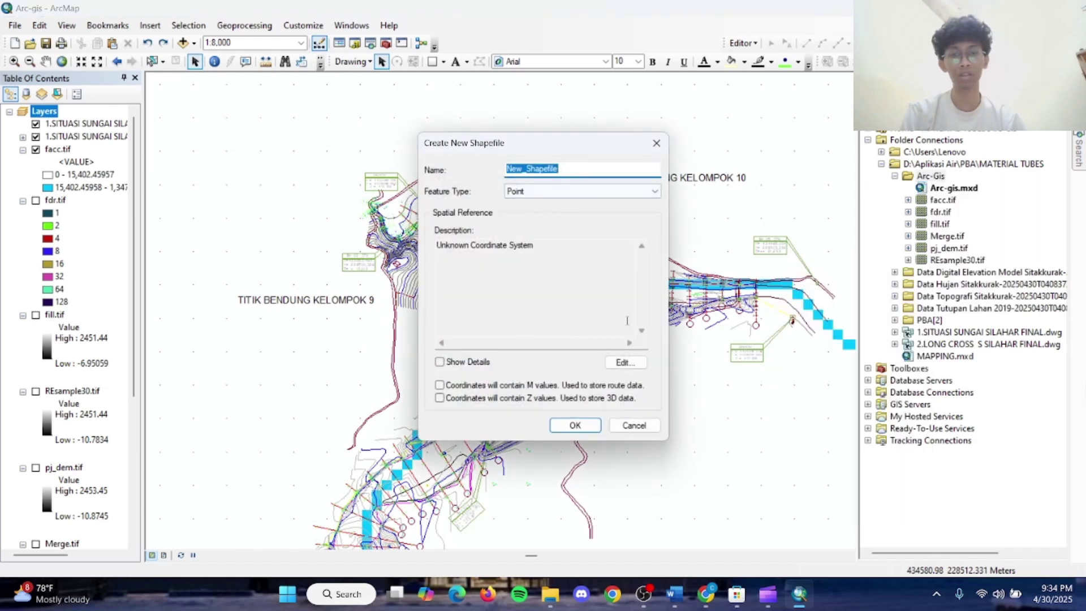
click(626, 363)
click(479, 197)
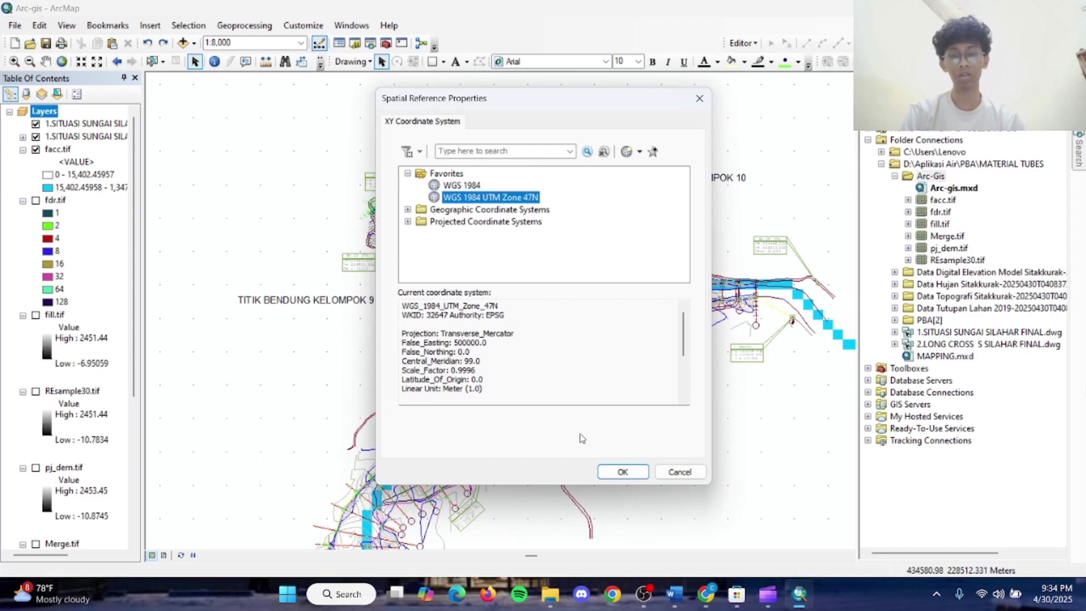
click(622, 472)
double_click(608, 170)
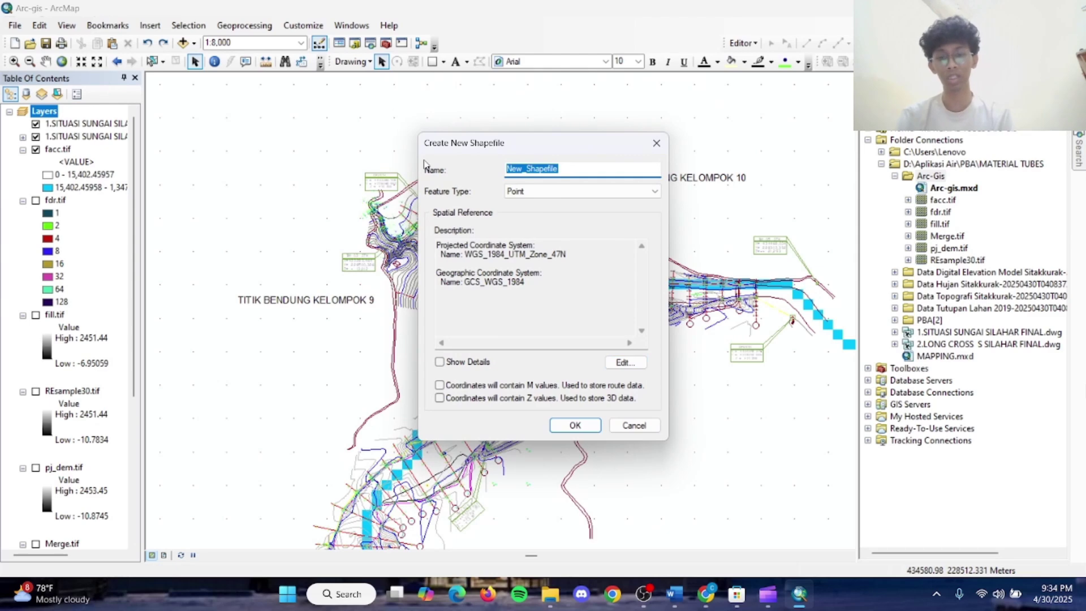
text(Ti)
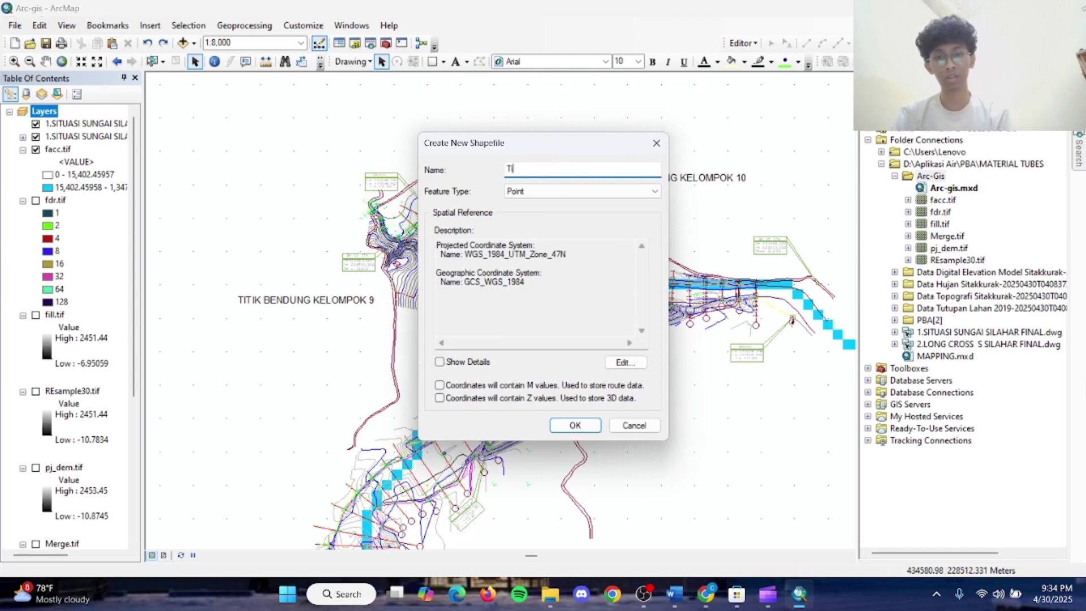
text(tikBendung)
key(Return)
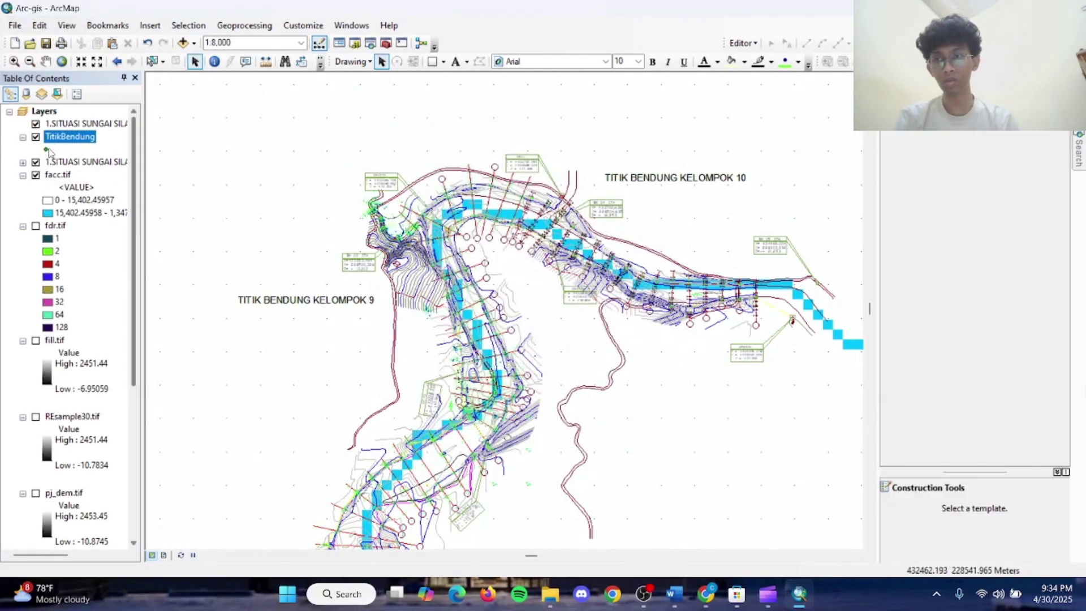
Start an edit session on the TitikBendung layer, continuing past the spatial reference warnings.
click(741, 43)
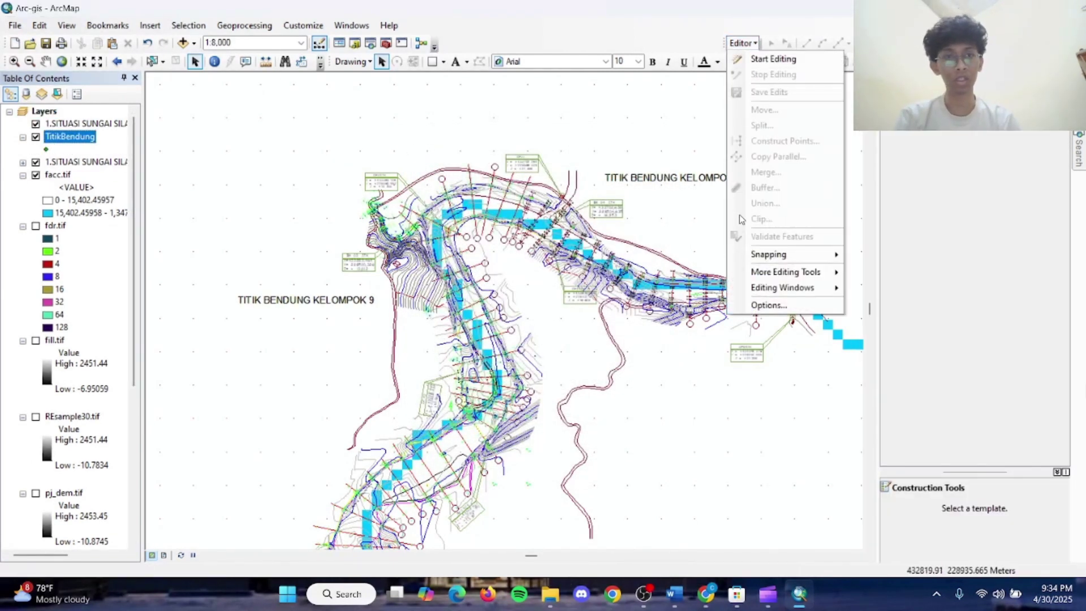
click(780, 57)
click(425, 211)
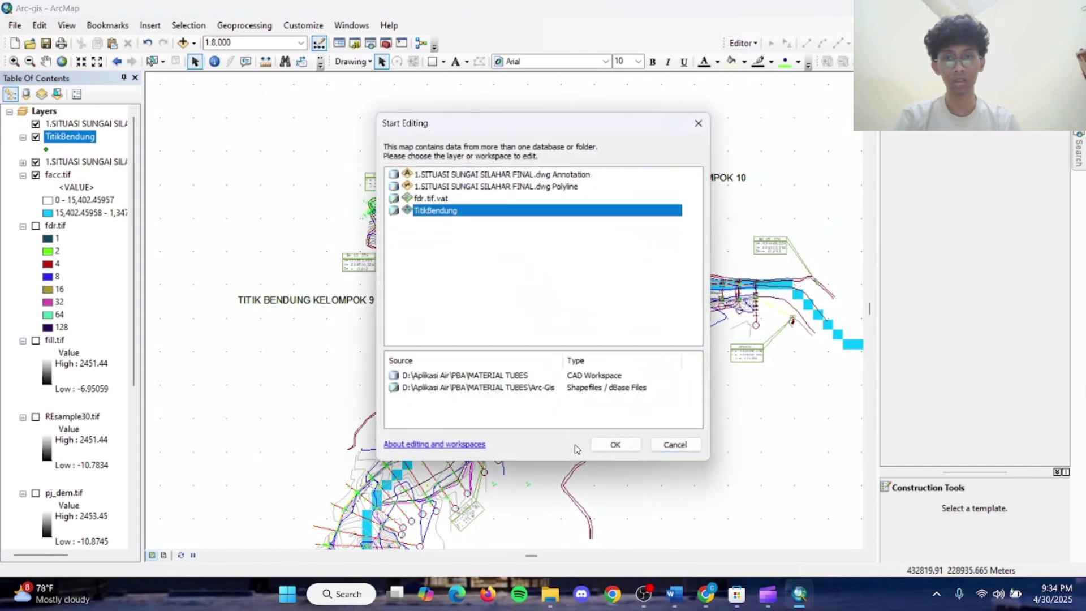
click(632, 444)
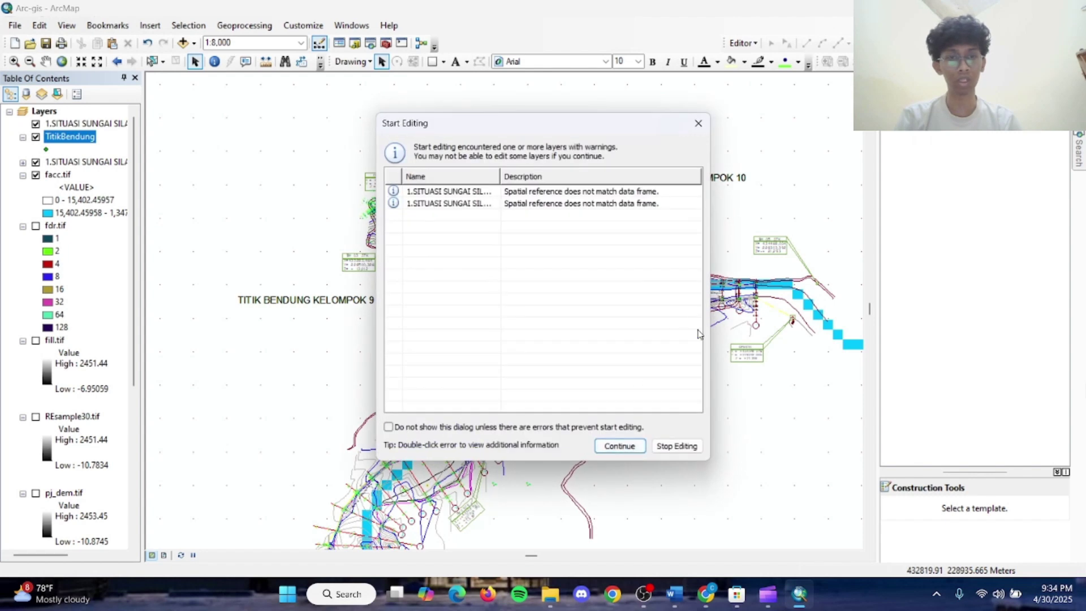
click(632, 439)
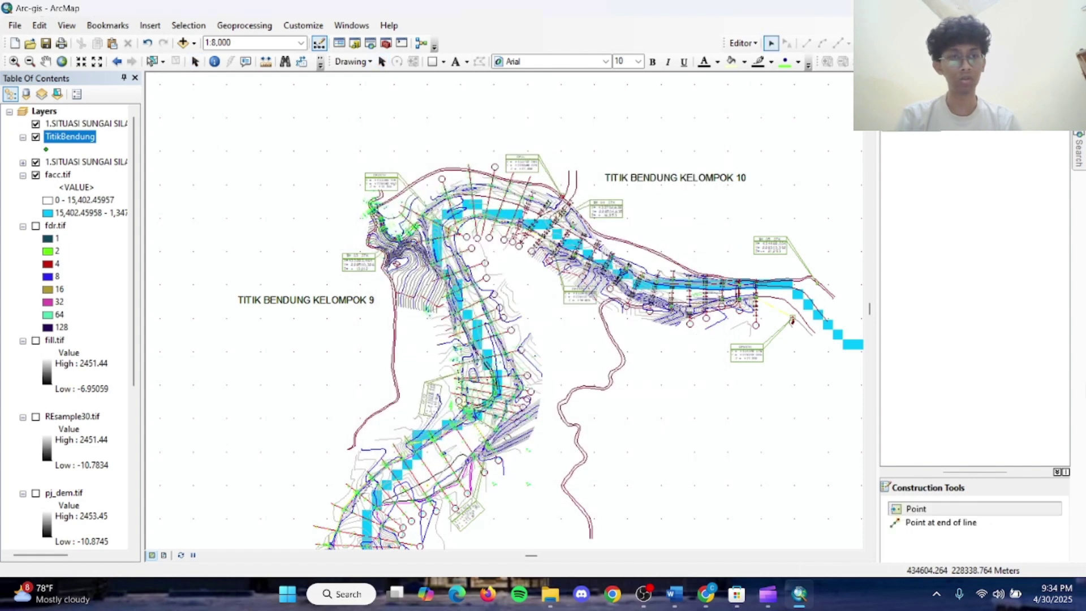
Place a TitikBendung point on the blue stream cells east of BM 03 STK, then stop editing and save the edits.
scroll(427, 248, up, 2)
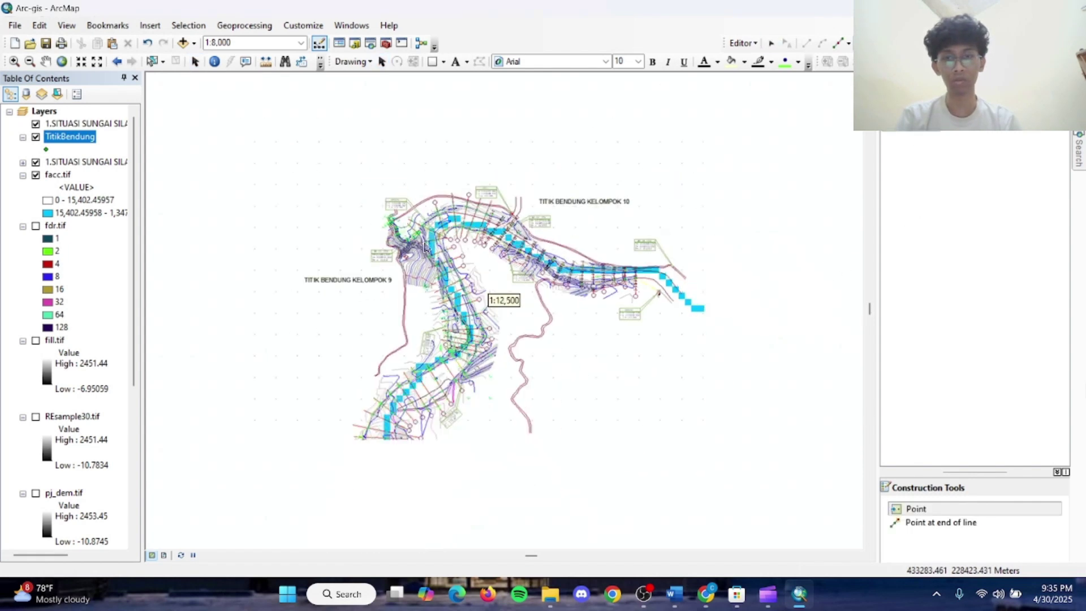
scroll(427, 248, up, 2)
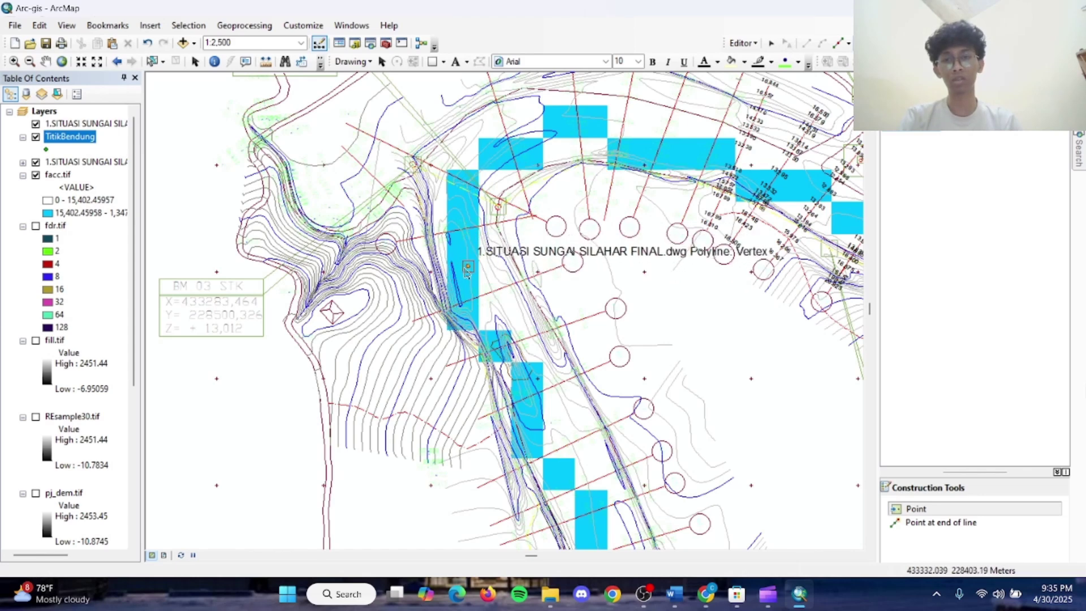
click(460, 262)
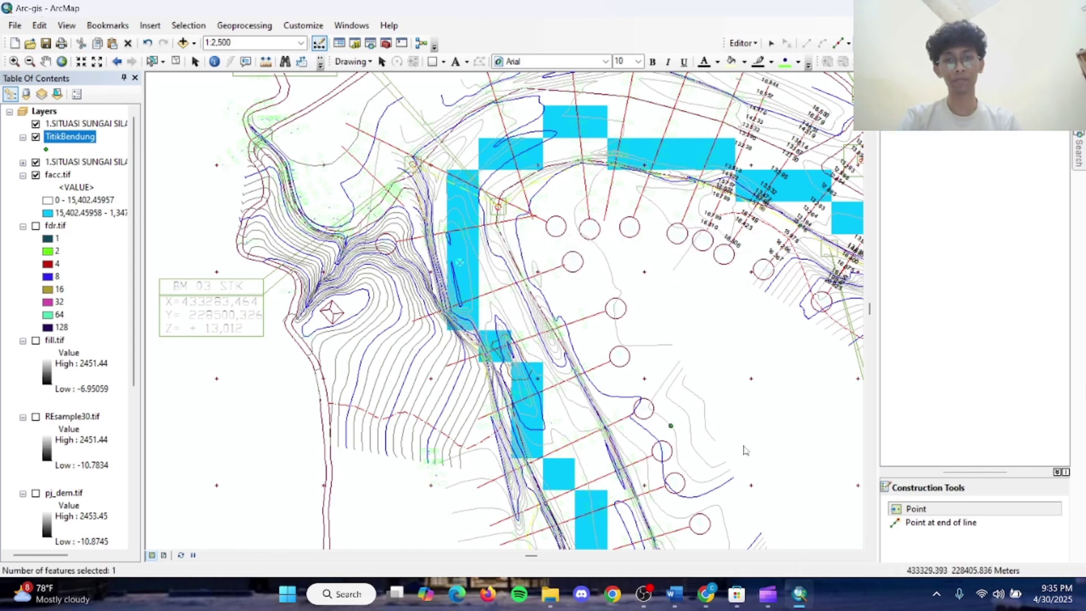
click(743, 43)
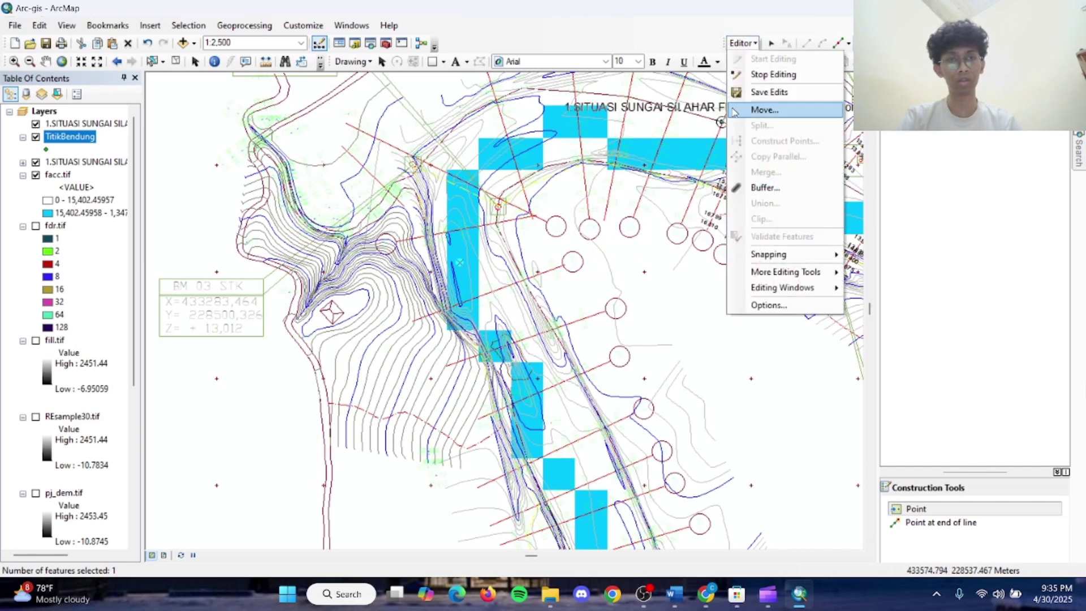
click(774, 75)
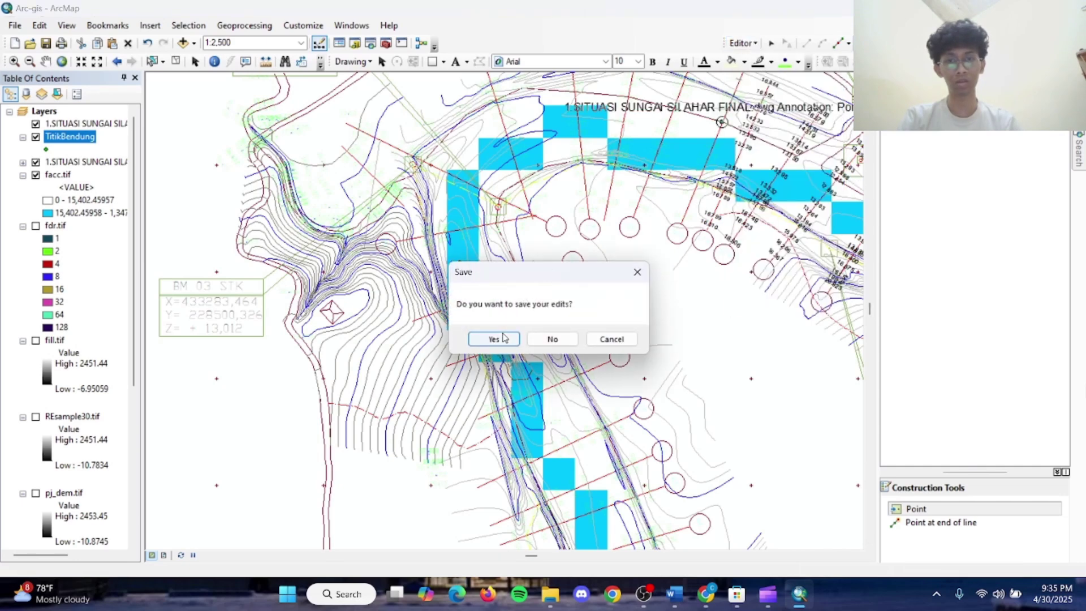
click(503, 337)
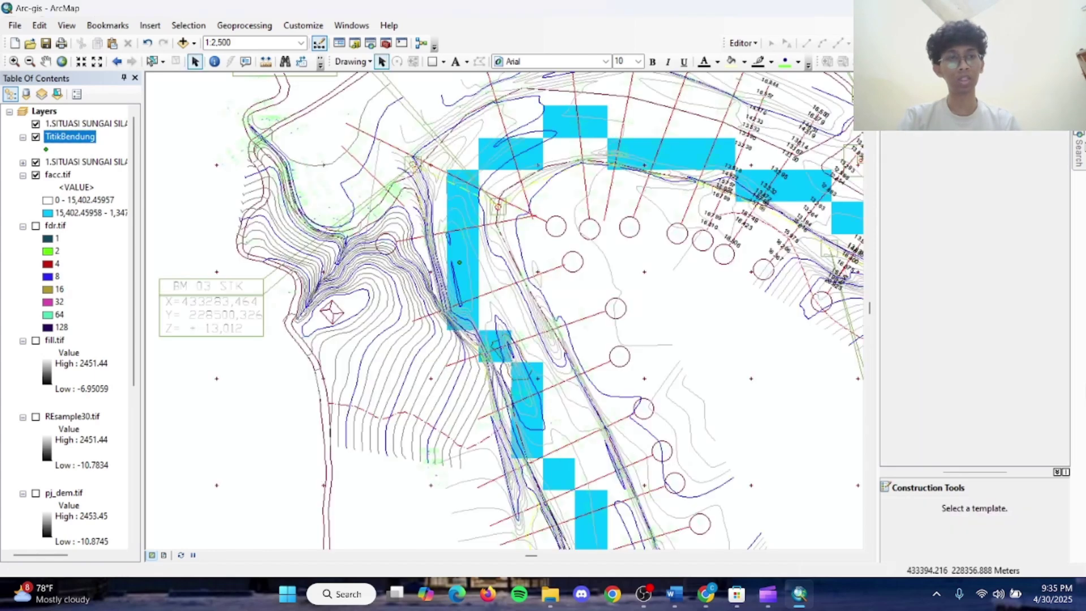
Search for "snap pour" and open the Snap Pour Point (Spatial Analyst) tool.
key(ctrl+f)
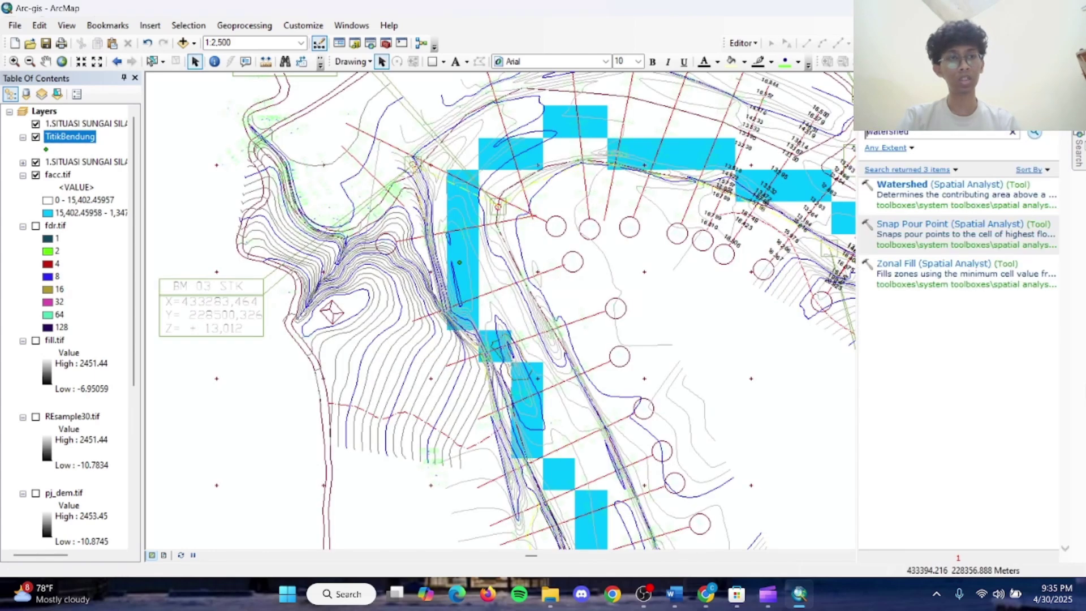
click(1013, 139)
text(snap pour)
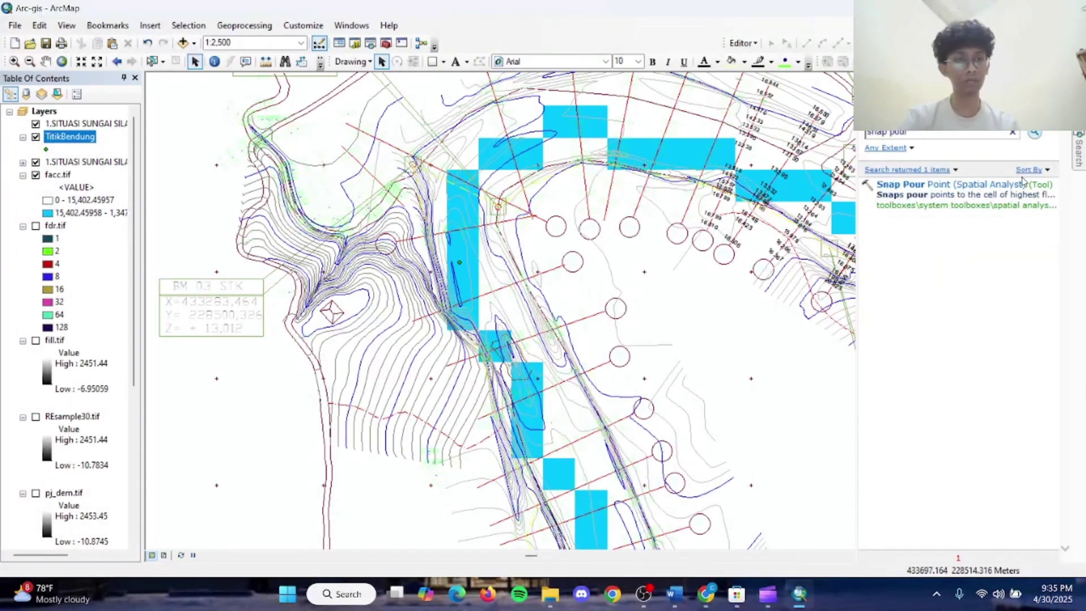
click(987, 187)
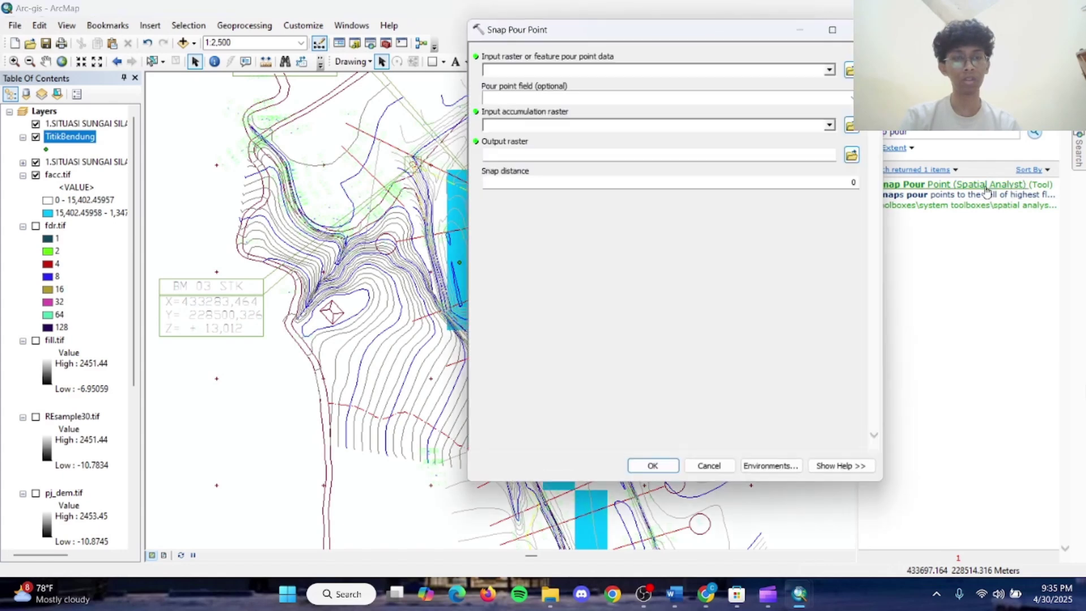
Run Snap Pour Point with TitikBendung as the pour point data and facc.tif as the accumulation raster, saving the output as SNAP_DEM.tif in the Arc-Gis folder.
drag(69, 138, 540, 72)
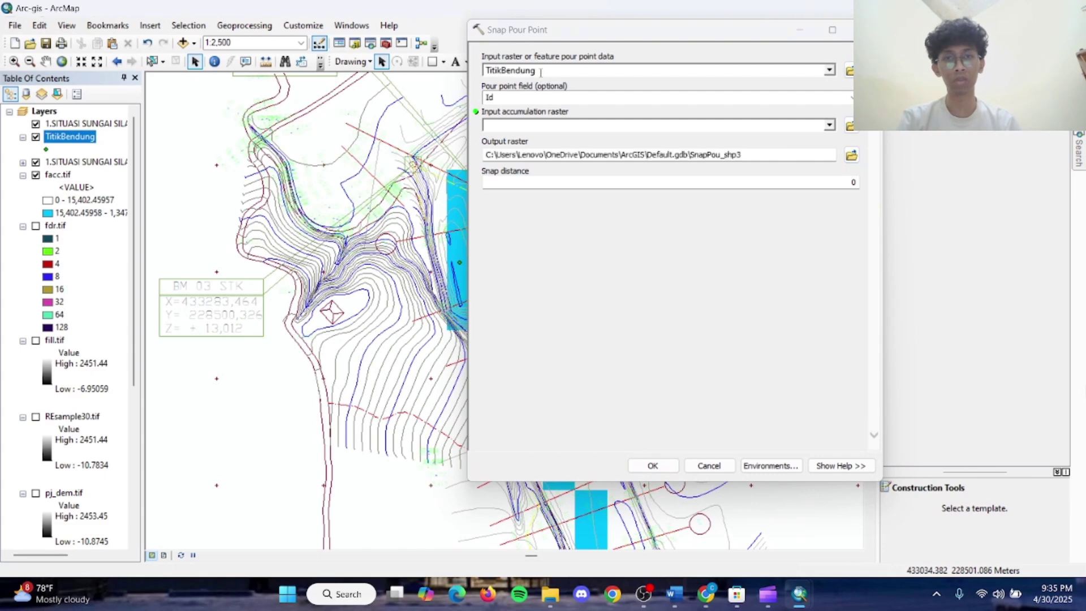
click(829, 125)
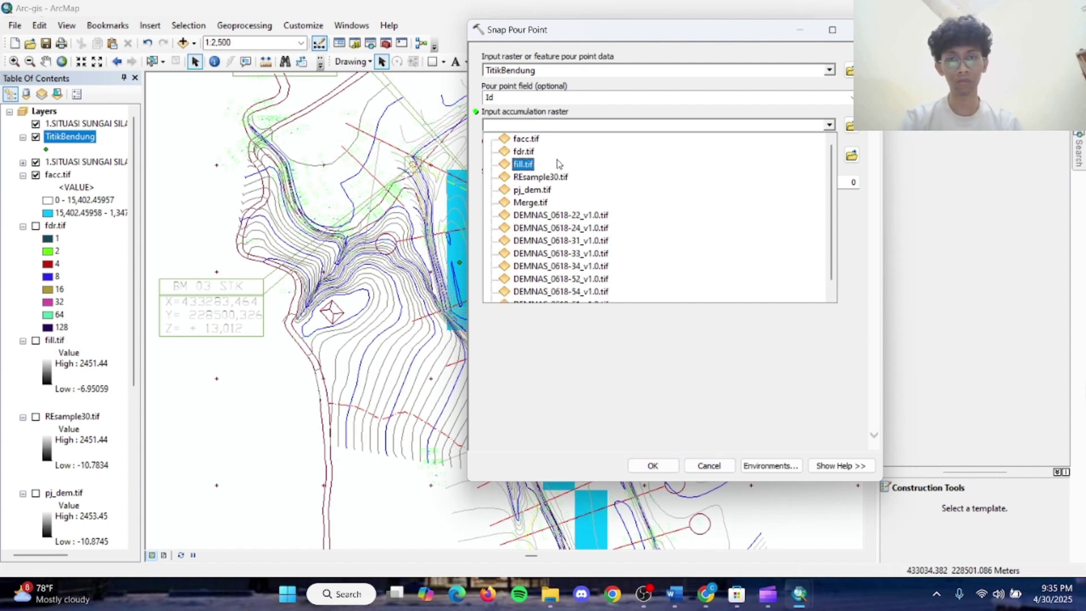
click(540, 139)
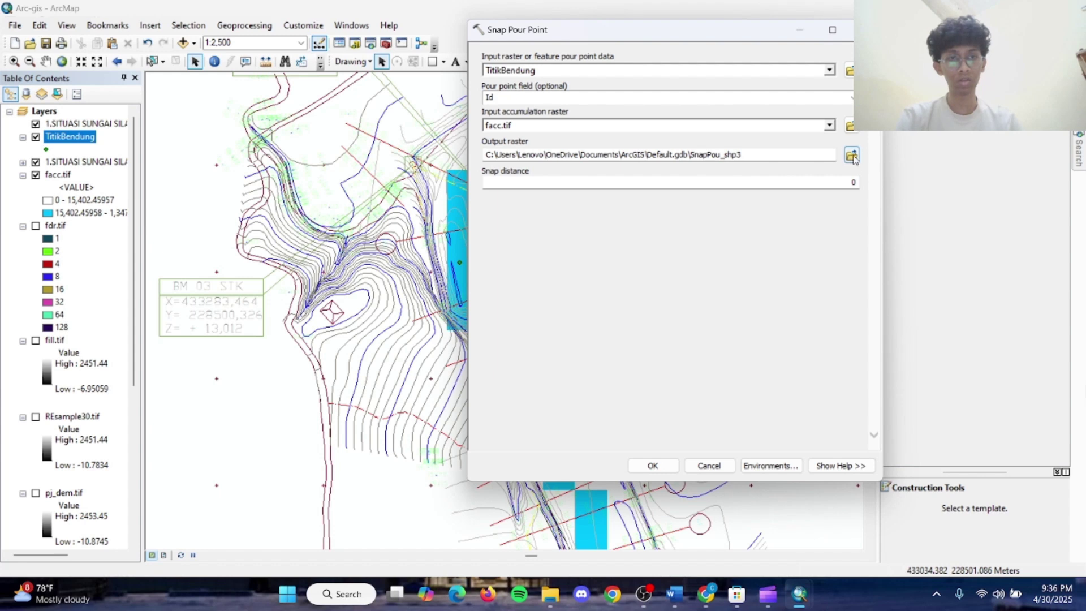
click(851, 155)
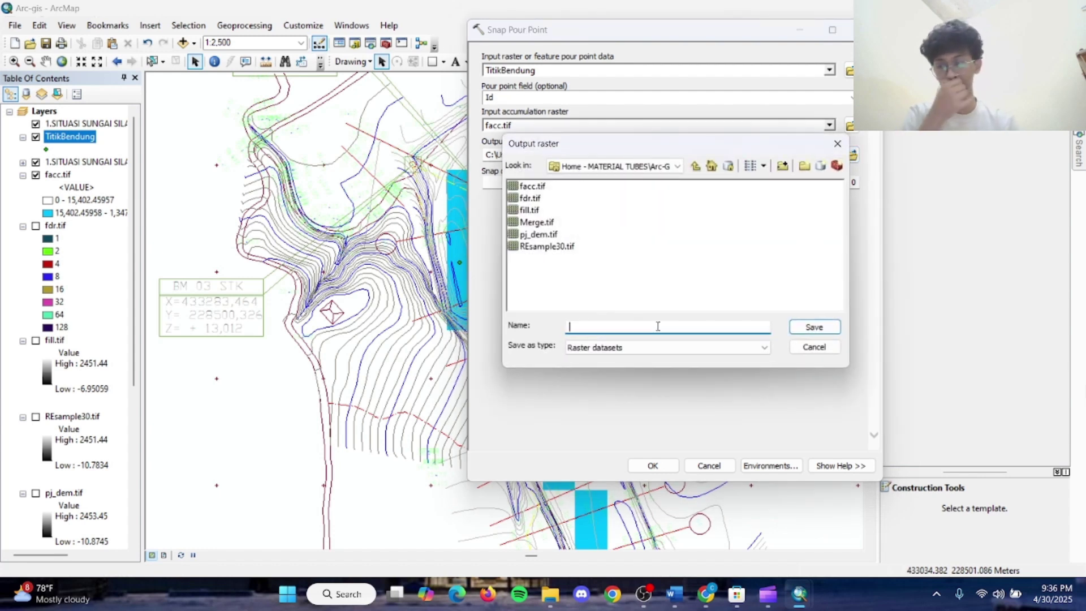
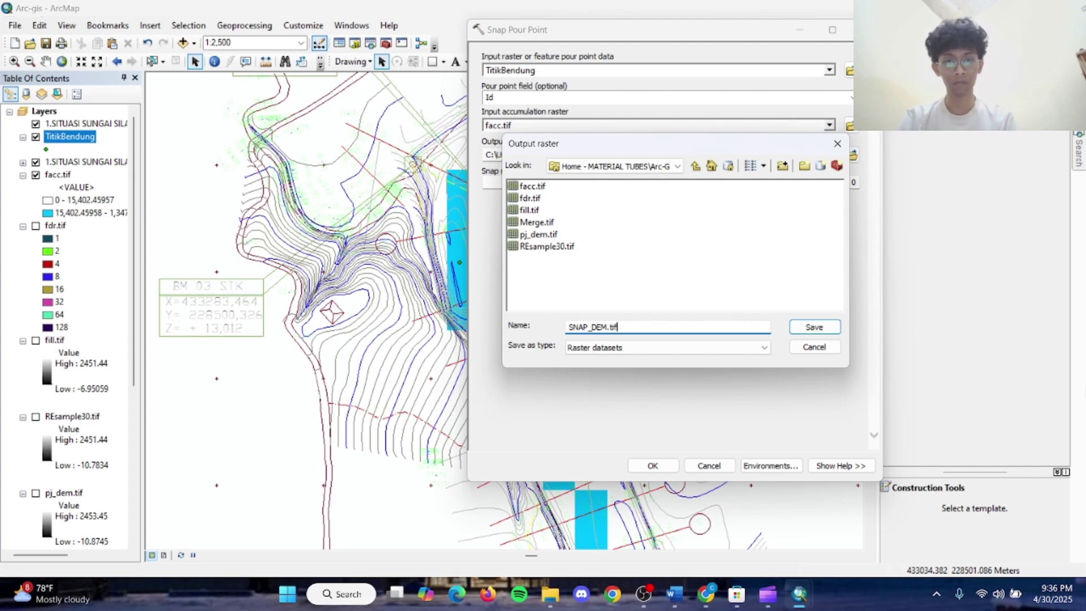
click(814, 326)
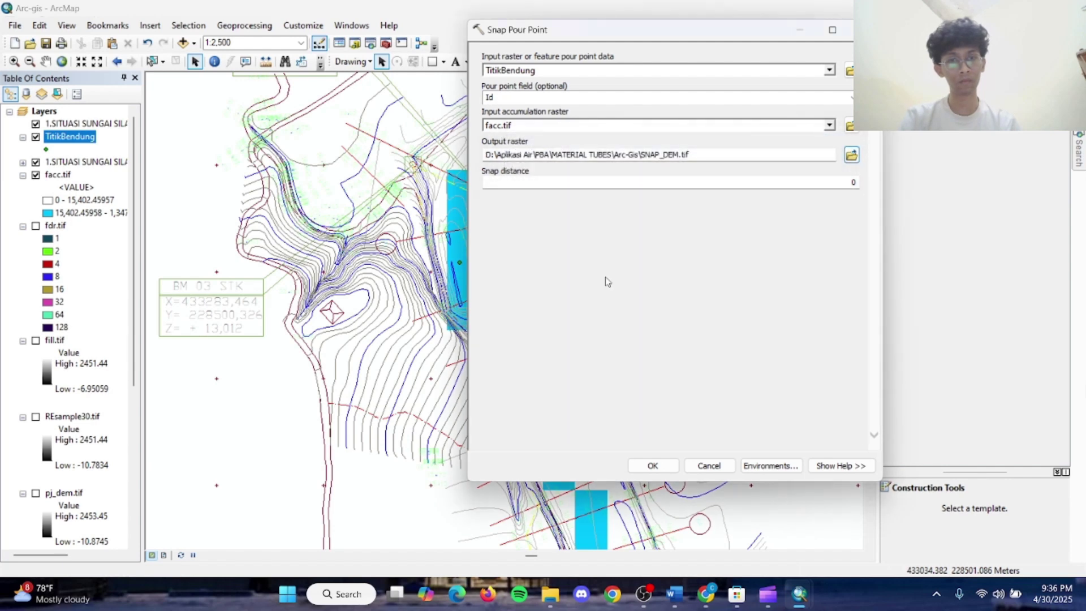
click(653, 466)
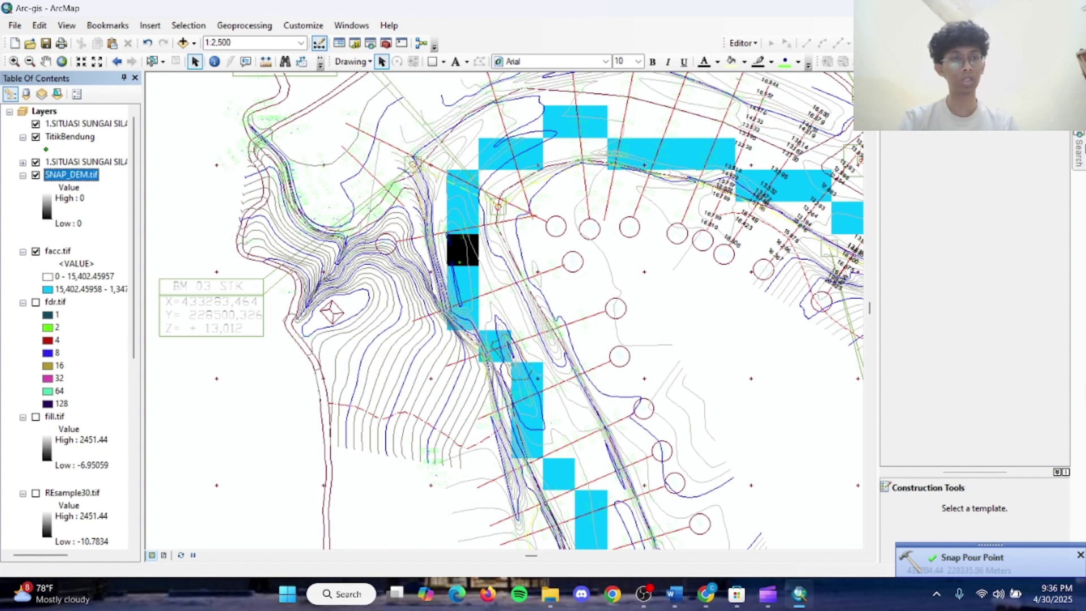
Search for "watershed" and open the Watershed (Spatial Analyst) tool.
click(1079, 150)
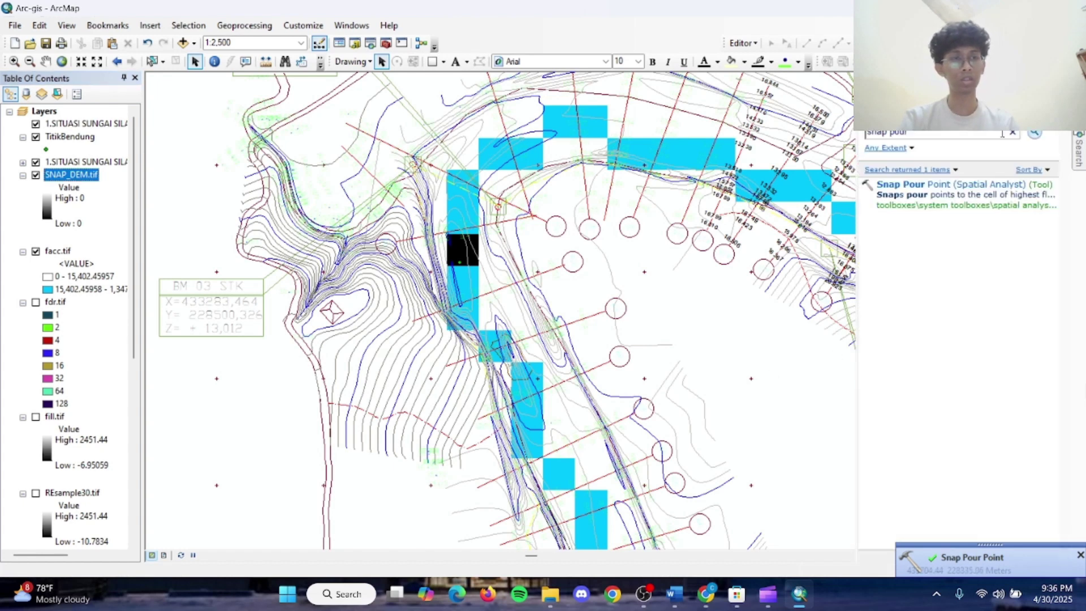
click(906, 134)
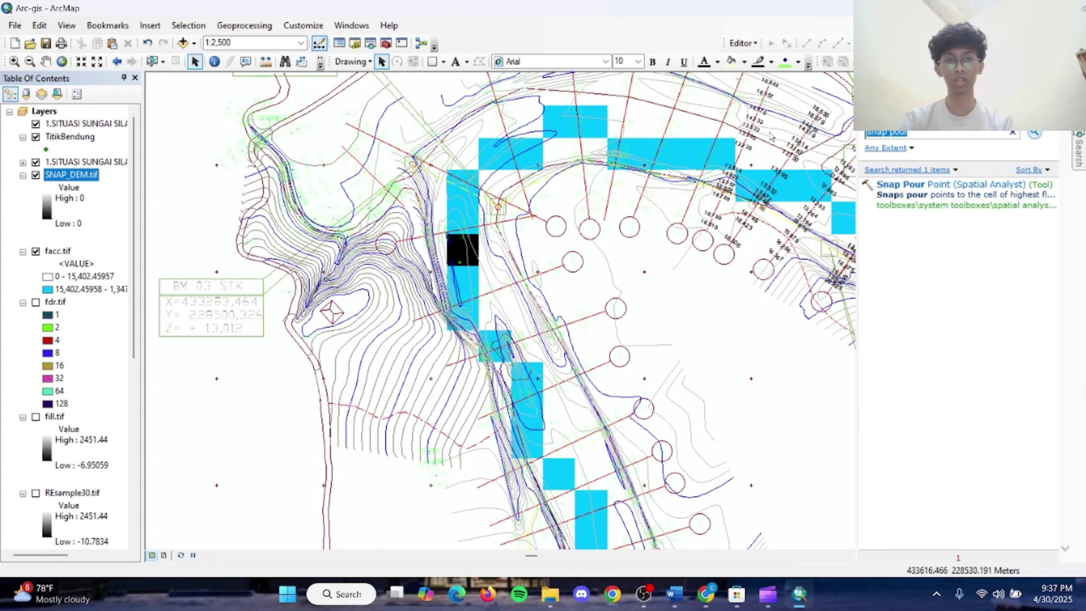
text(watershed)
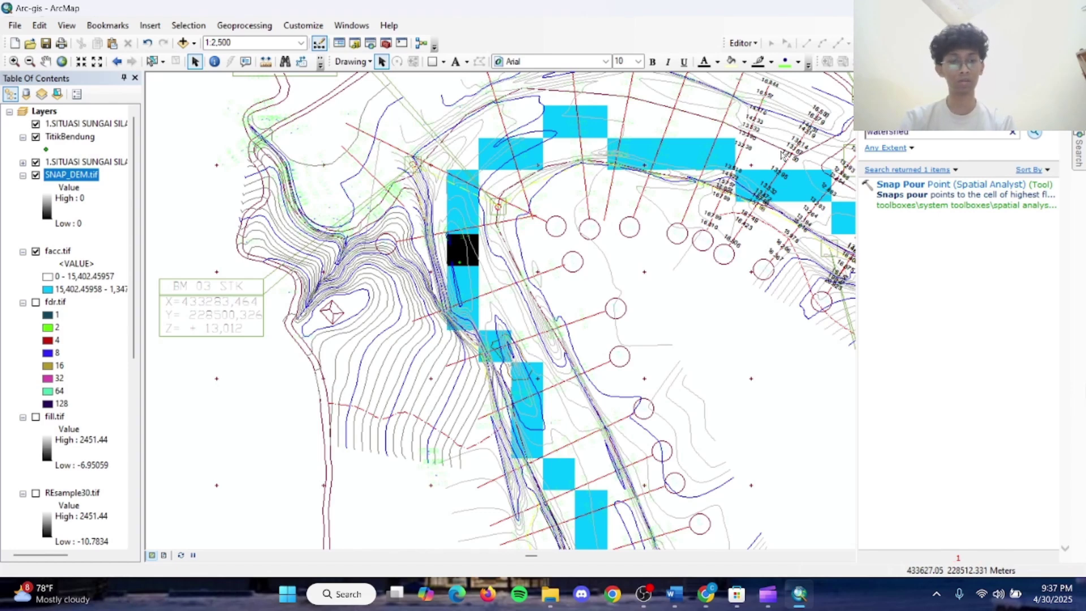
key(Return)
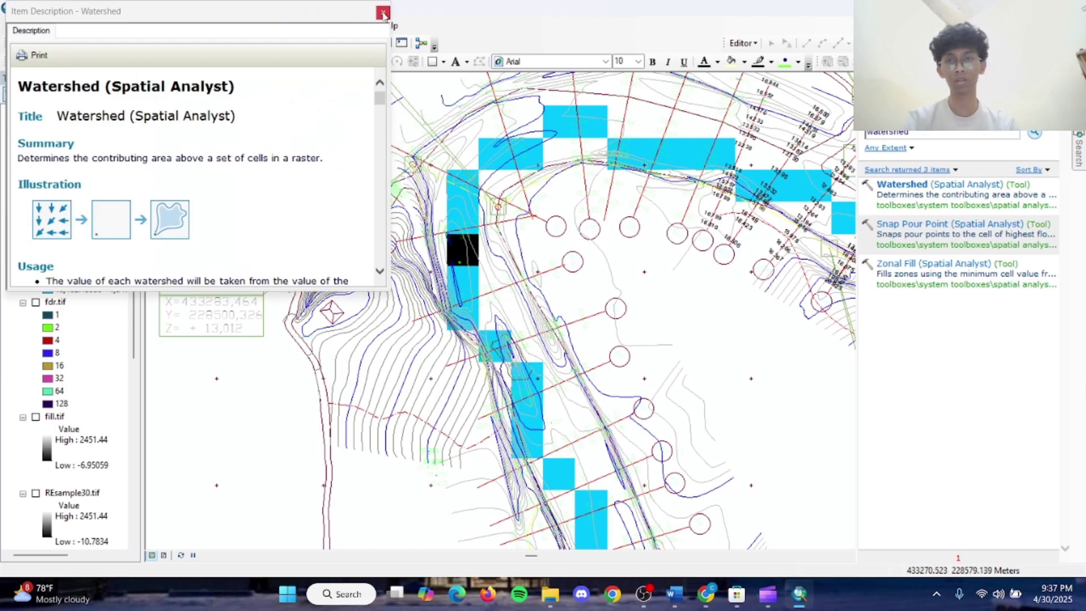
click(946, 185)
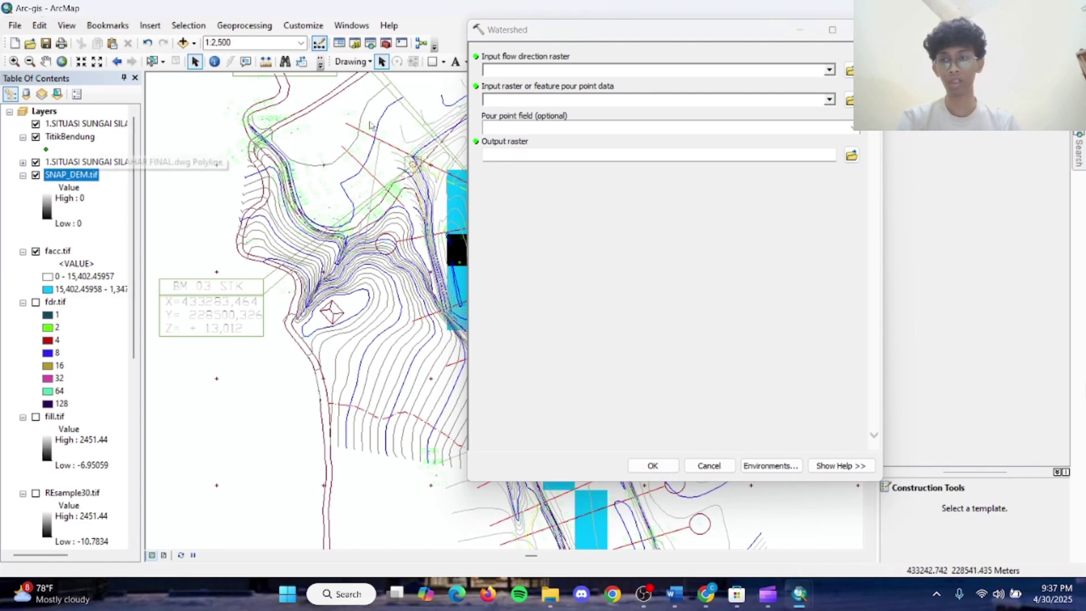
Try to run Watershed with fdr.tif as flow direction and SNAP_DEM.tif as pour point data, saving the output as DAS_Bendung in the Arc-Gis folder.
click(830, 70)
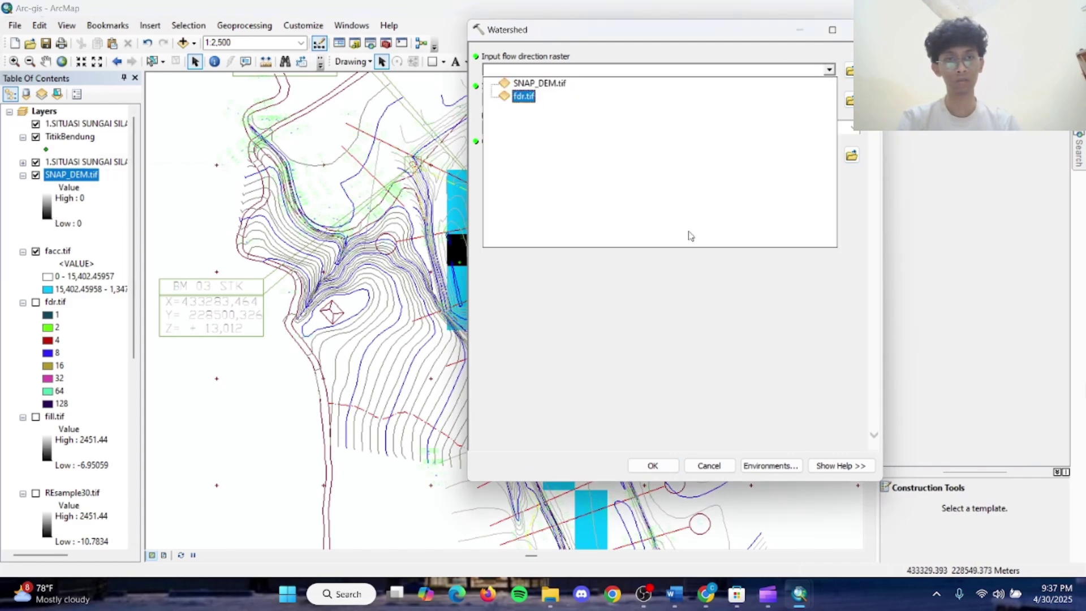
click(532, 99)
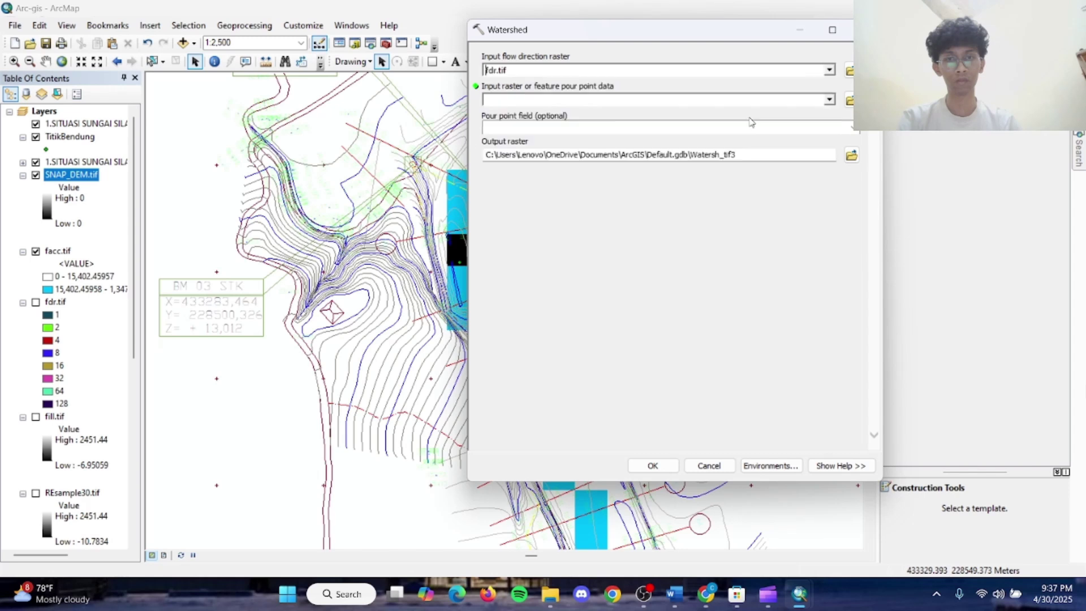
click(829, 97)
click(588, 157)
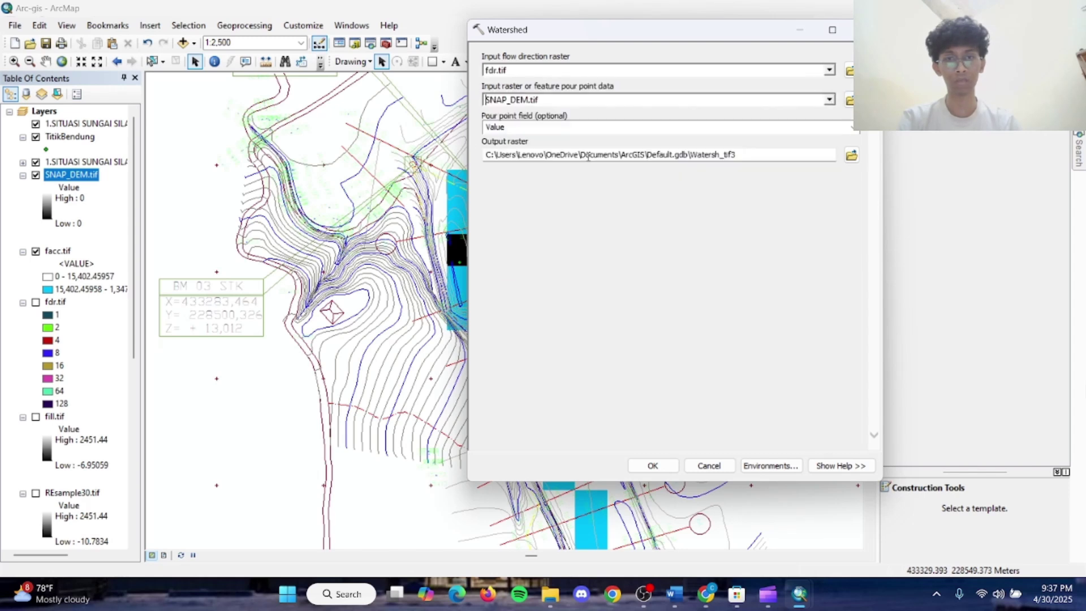
click(851, 155)
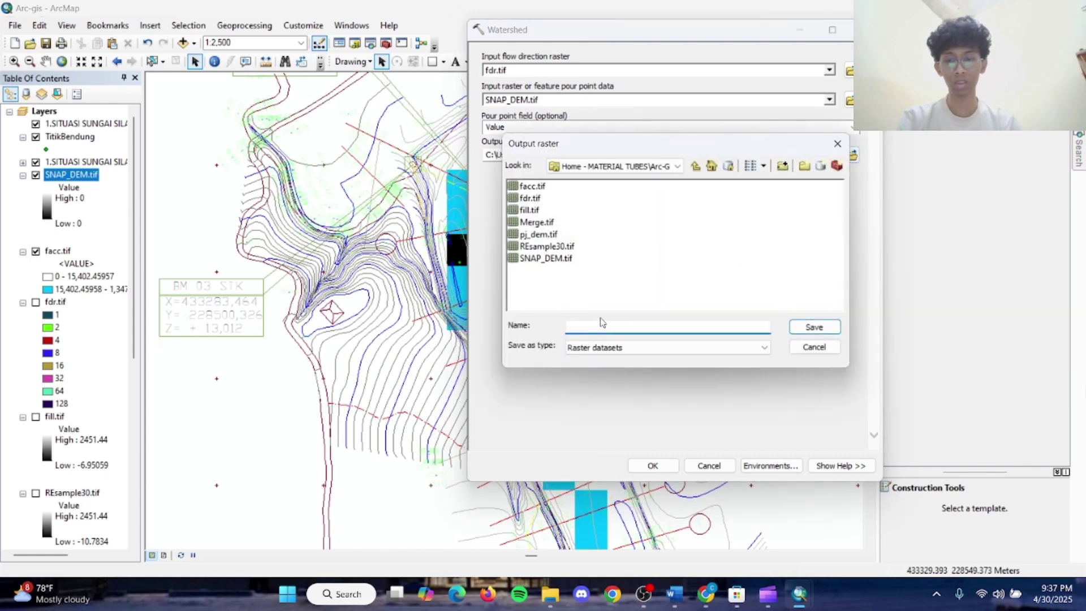
text(D)
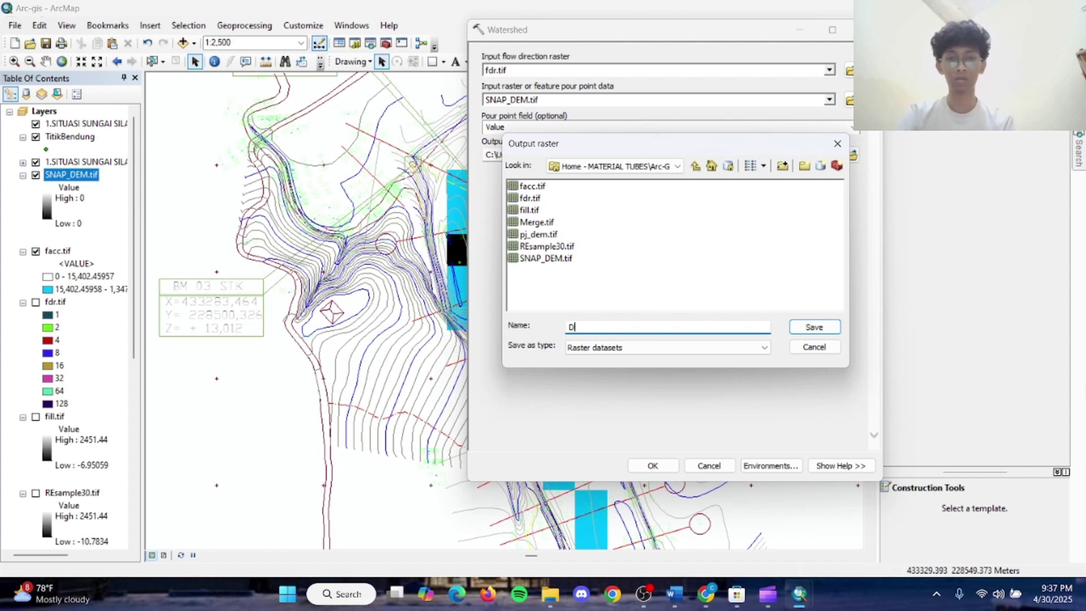
text(AS_B)
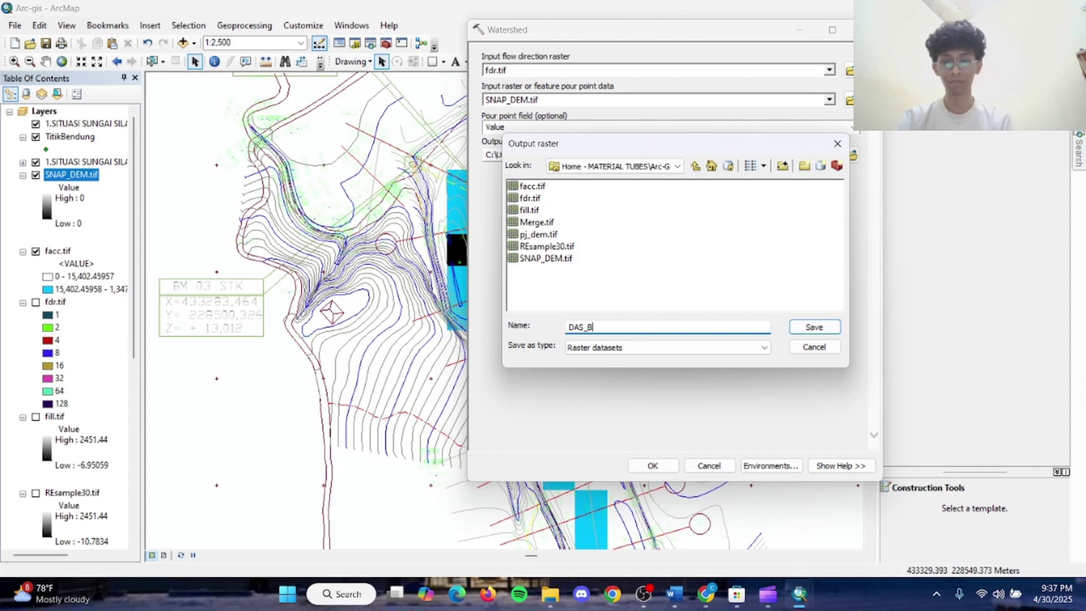
text(endung)
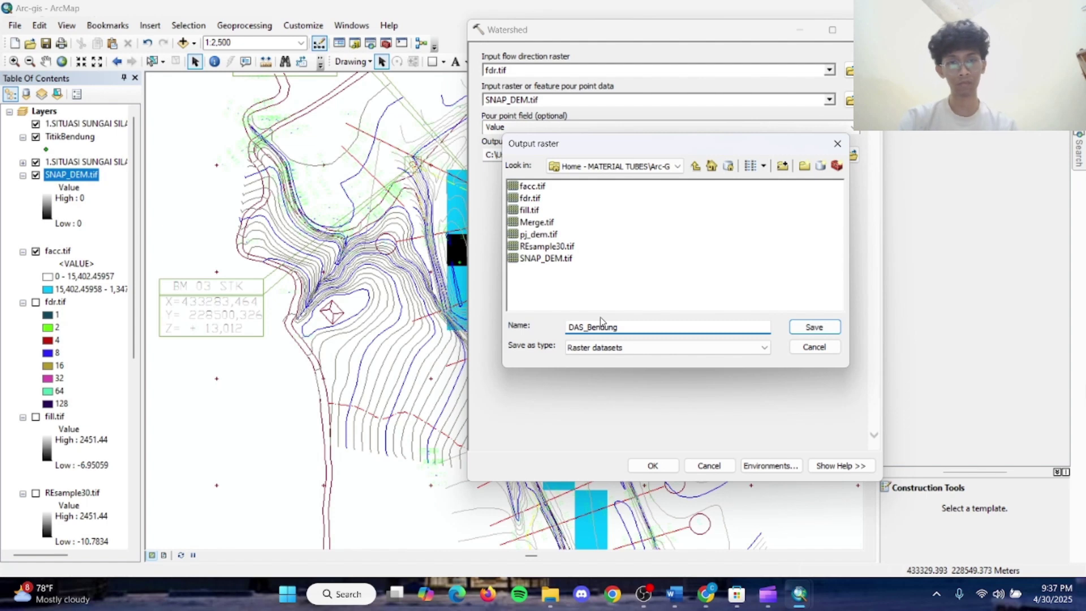
click(814, 327)
click(642, 465)
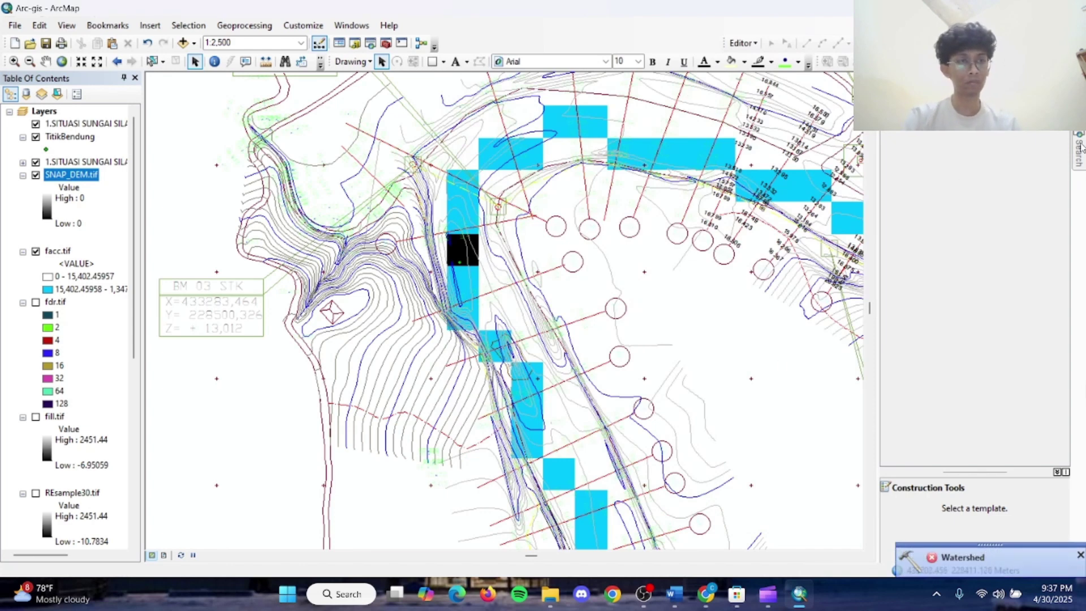
Reopen Watershed and run it with fdr.tif as flow direction and SNAP_DEM.tif as pour point data, saving the output as DAS_Bendung.tif.
mouse_move(1081, 148)
click(906, 184)
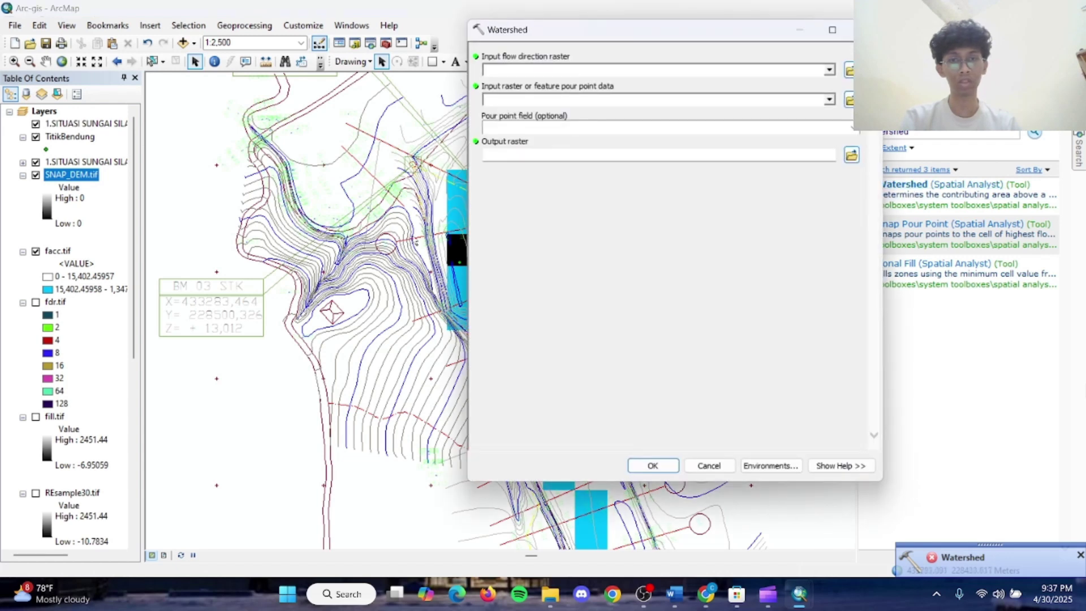
click(829, 70)
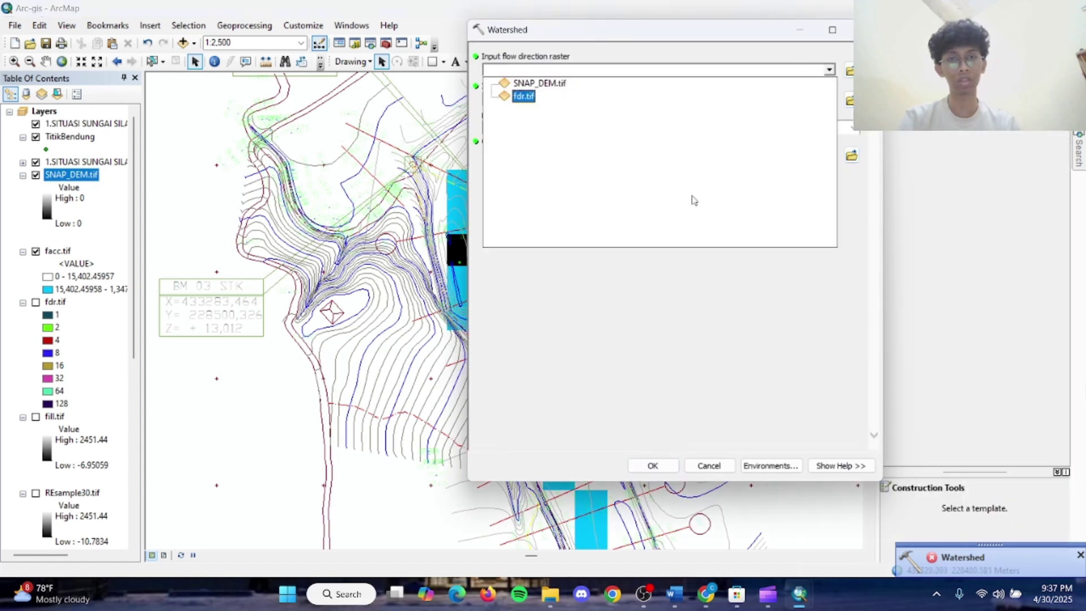
click(535, 97)
click(829, 101)
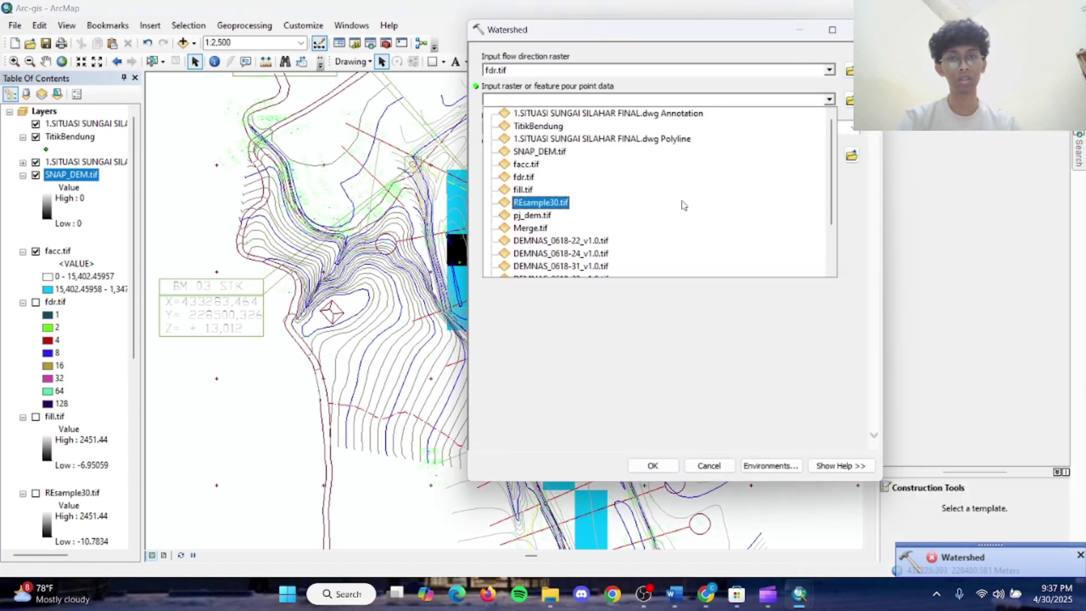
click(588, 153)
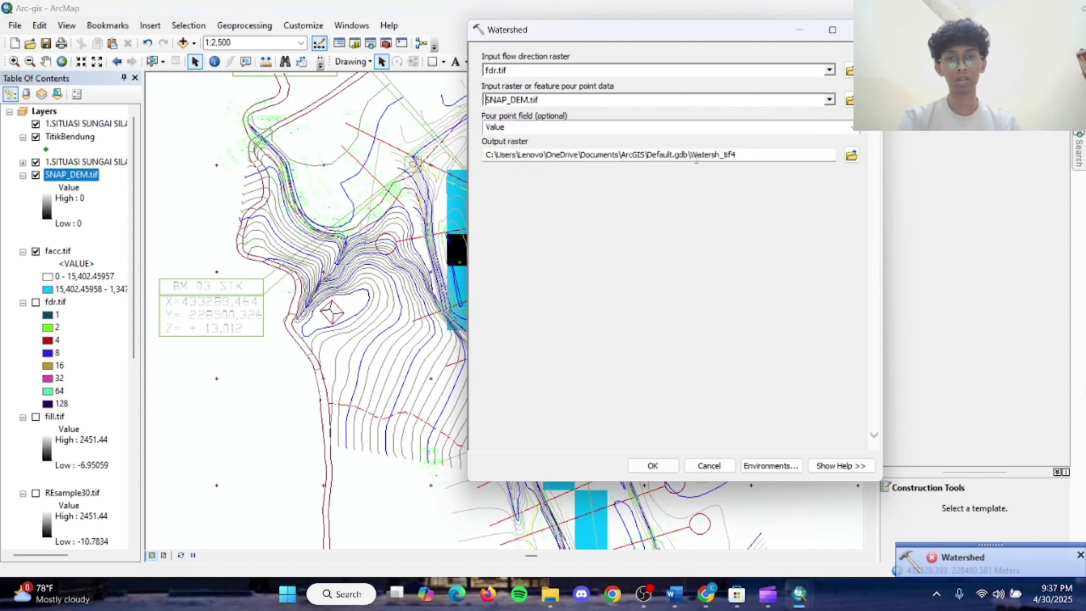
click(851, 155)
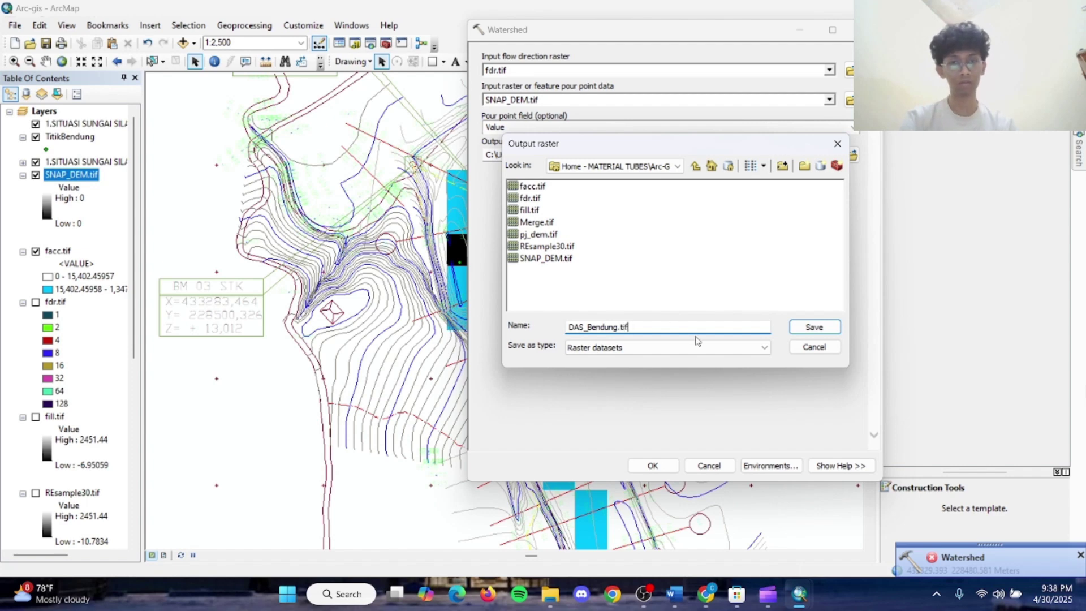
click(802, 328)
click(671, 466)
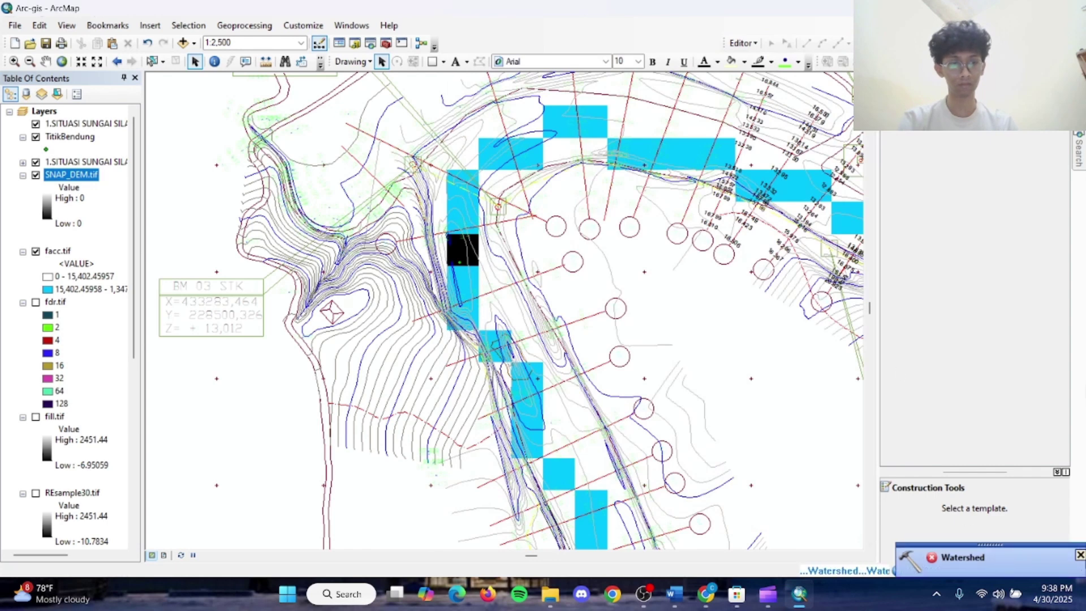
click(1080, 555)
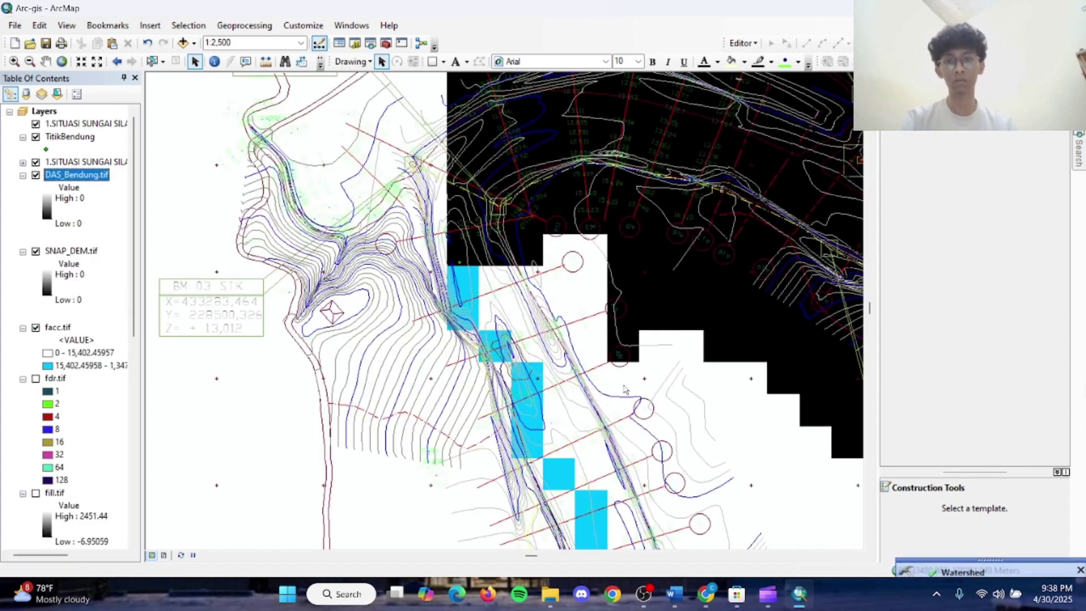
Open the layer properties of DAS_Bendung.tif and set its transparency to 30%.
scroll(544, 385, up, 1)
scroll(544, 385, down, 3)
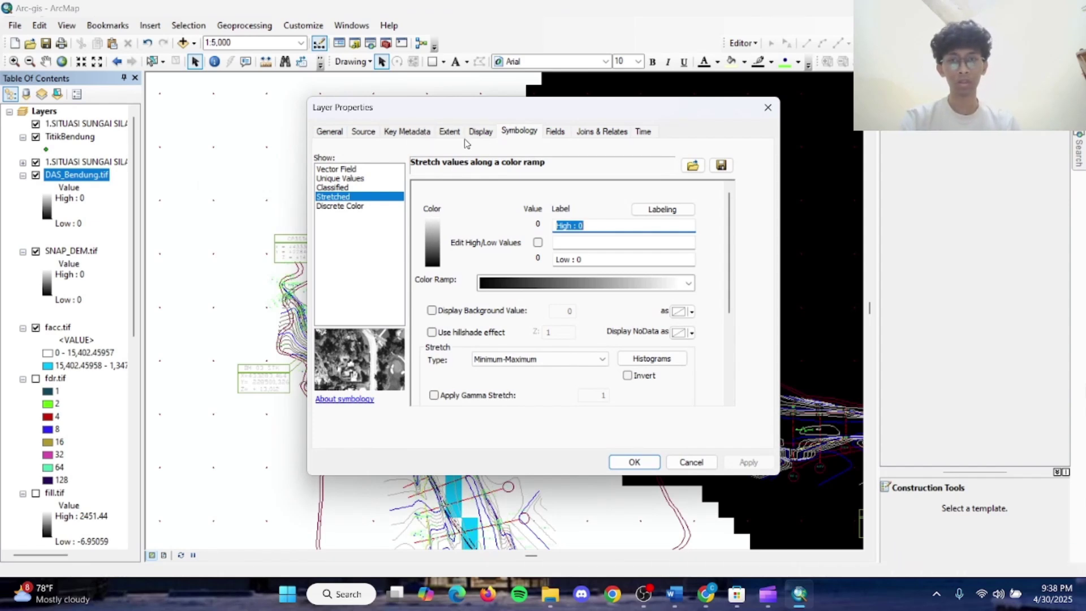
click(479, 132)
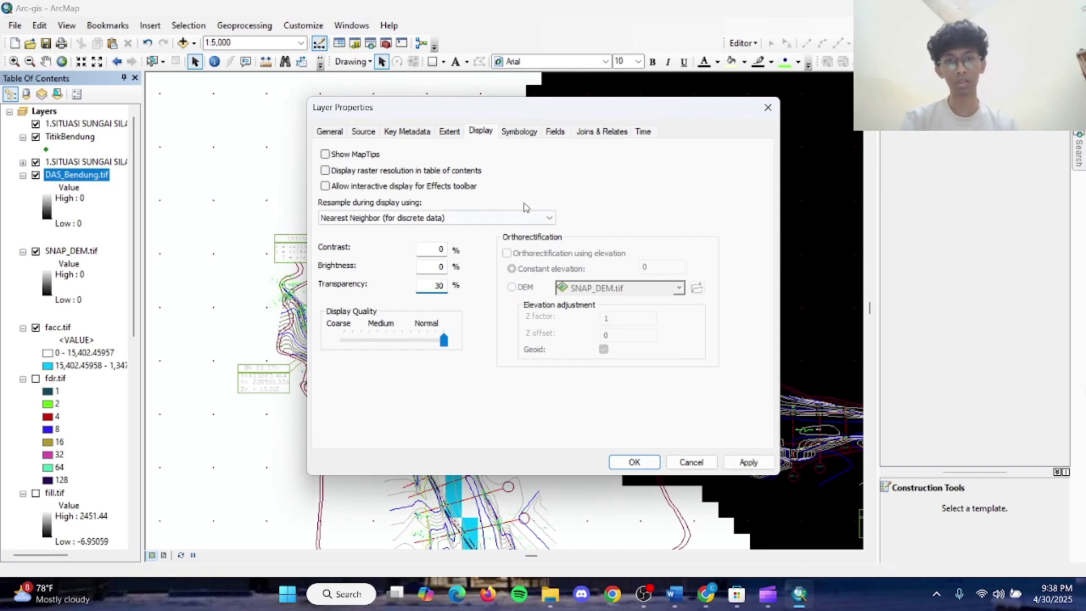
Symbolize DAS_Bendung.tif as Classified with 1 class in light green and apply the layer properties.
click(518, 132)
click(348, 175)
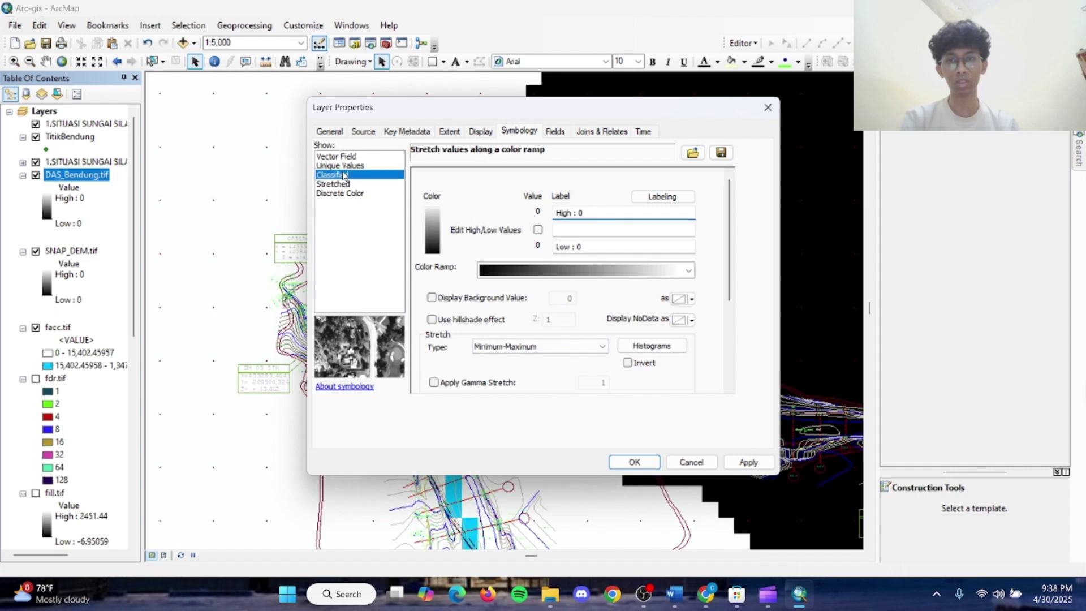
click(628, 223)
click(628, 220)
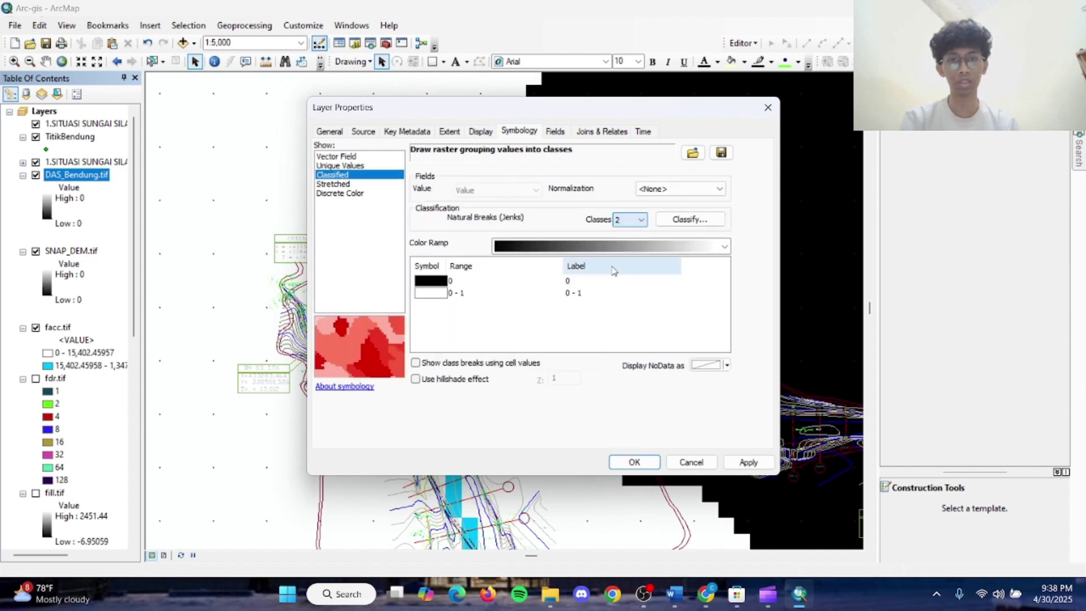
click(633, 220)
click(624, 221)
click(624, 223)
scroll(627, 232, up, 1)
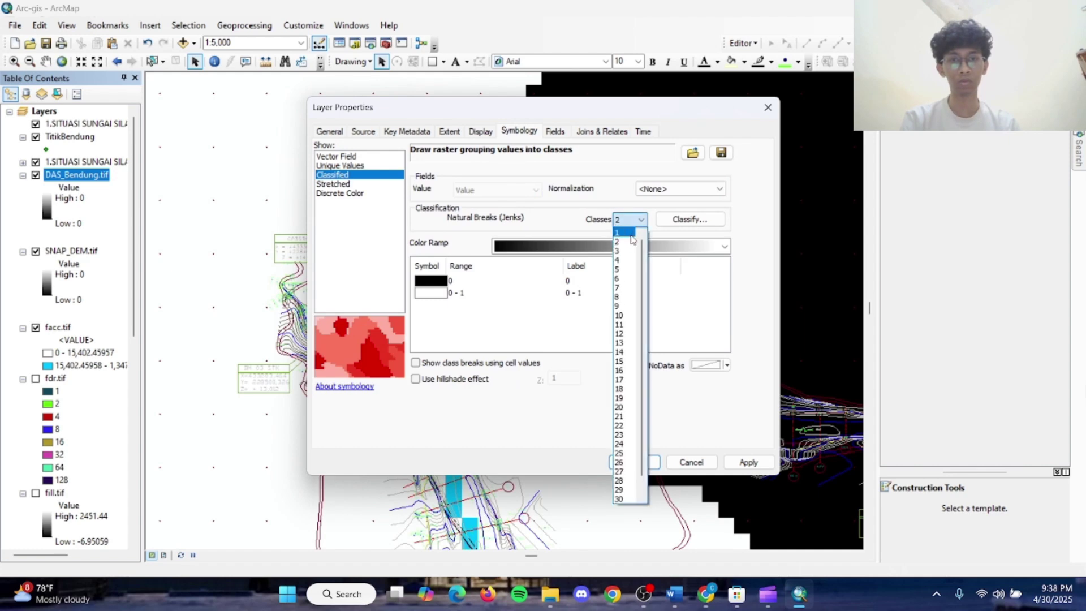
click(628, 234)
click(431, 281)
click(360, 321)
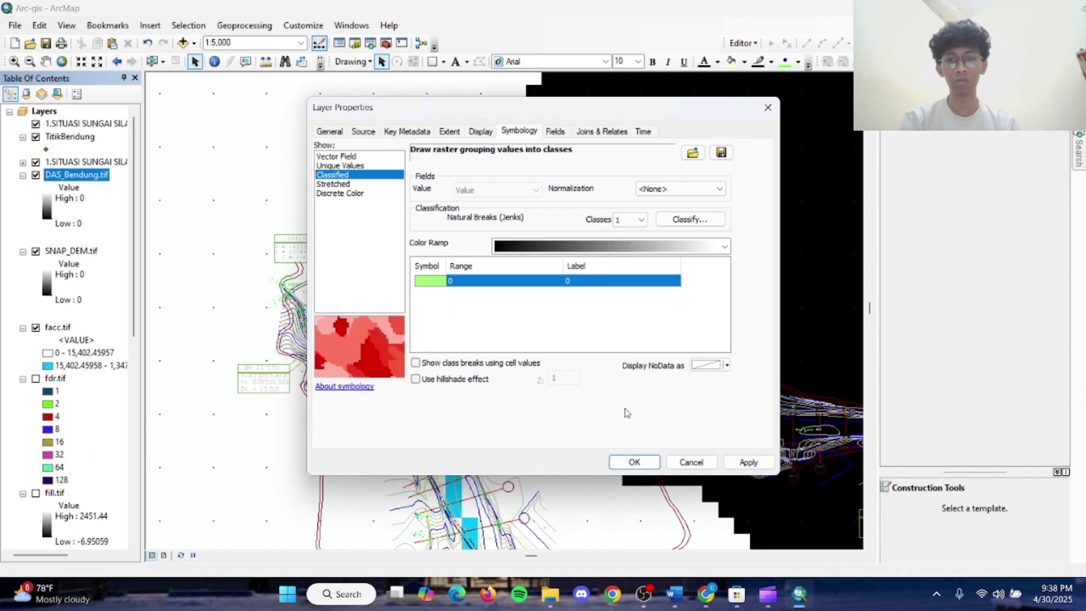
click(748, 462)
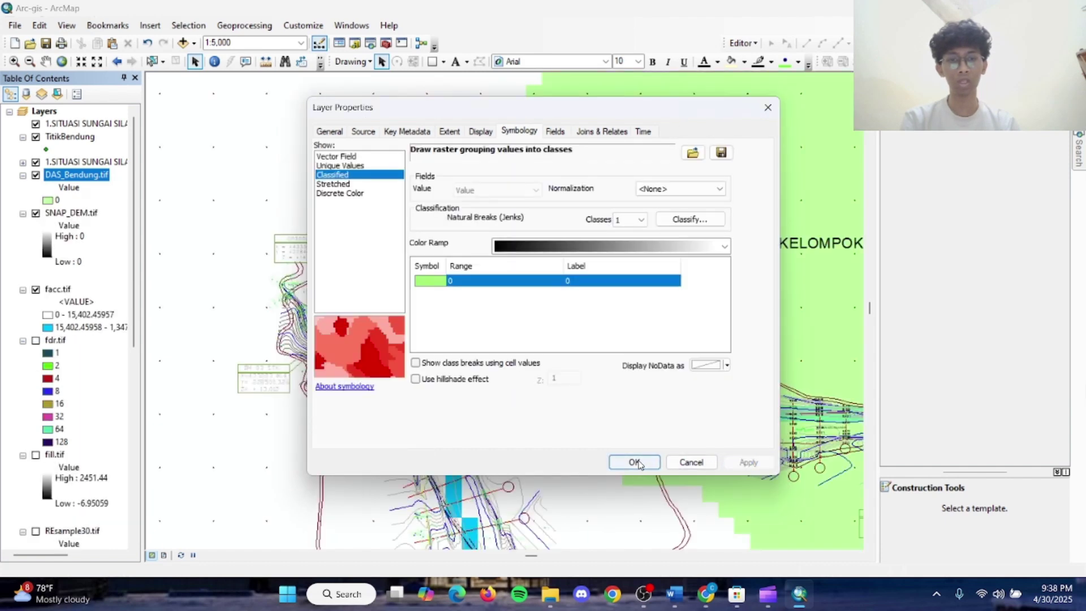
click(635, 462)
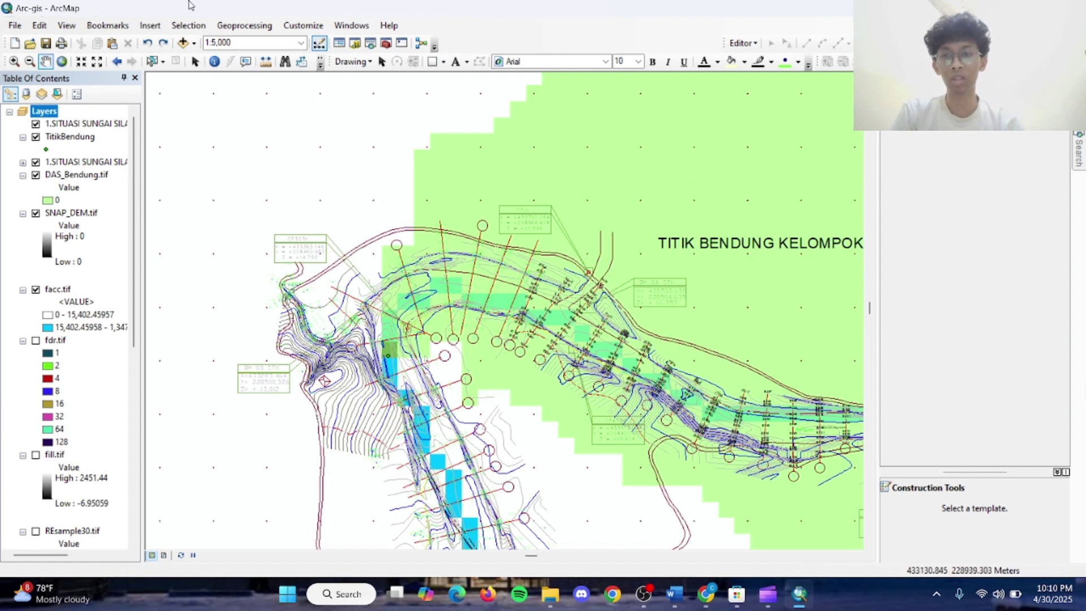
Switch to layout view and accept the page setup with A3 paper in landscape orientation.
click(150, 27)
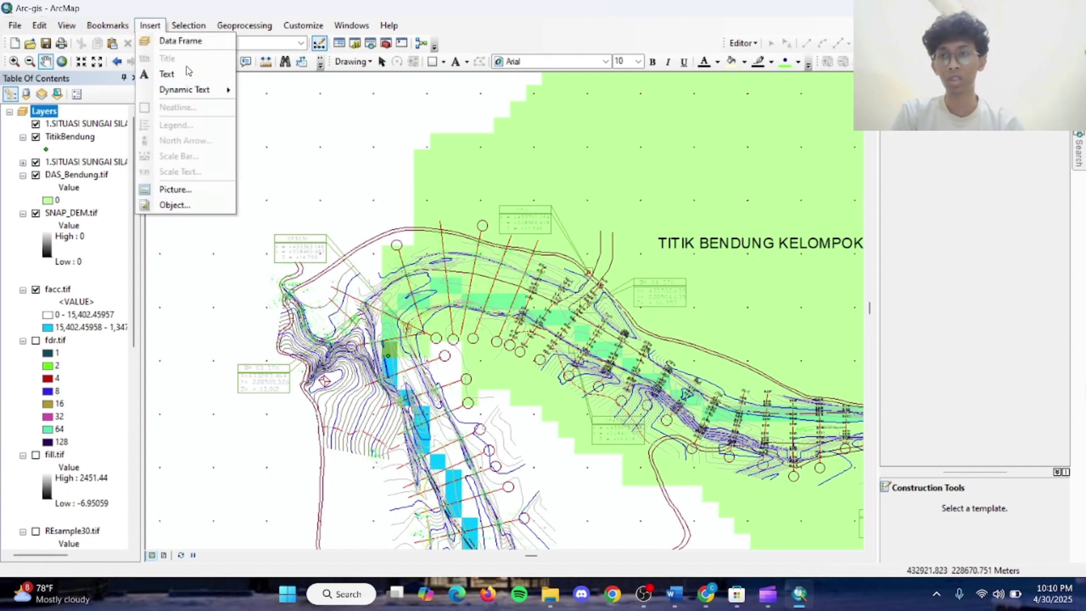
click(84, 30)
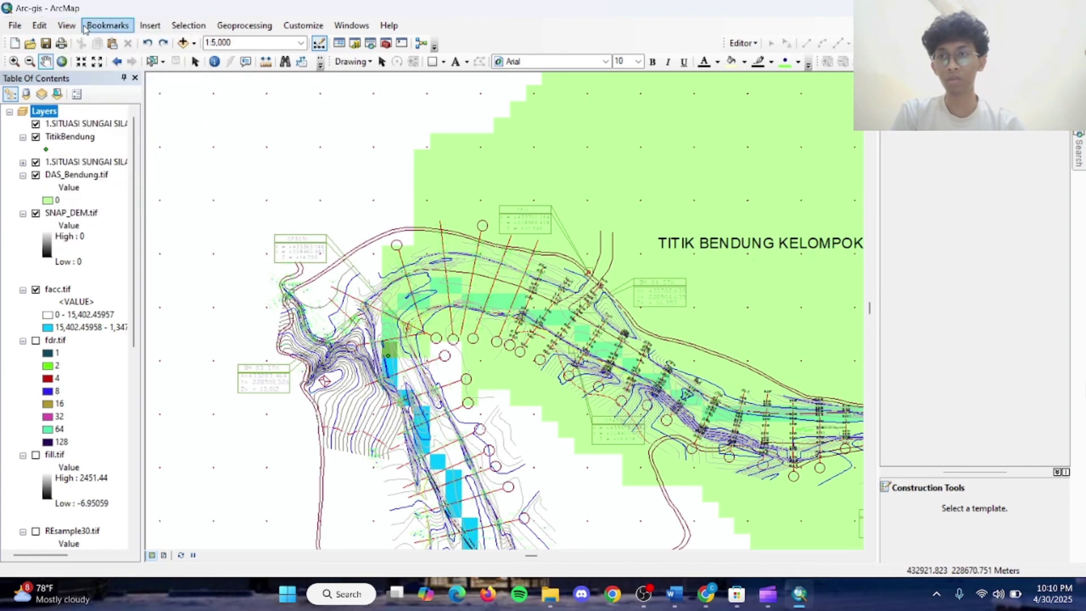
click(66, 25)
click(99, 56)
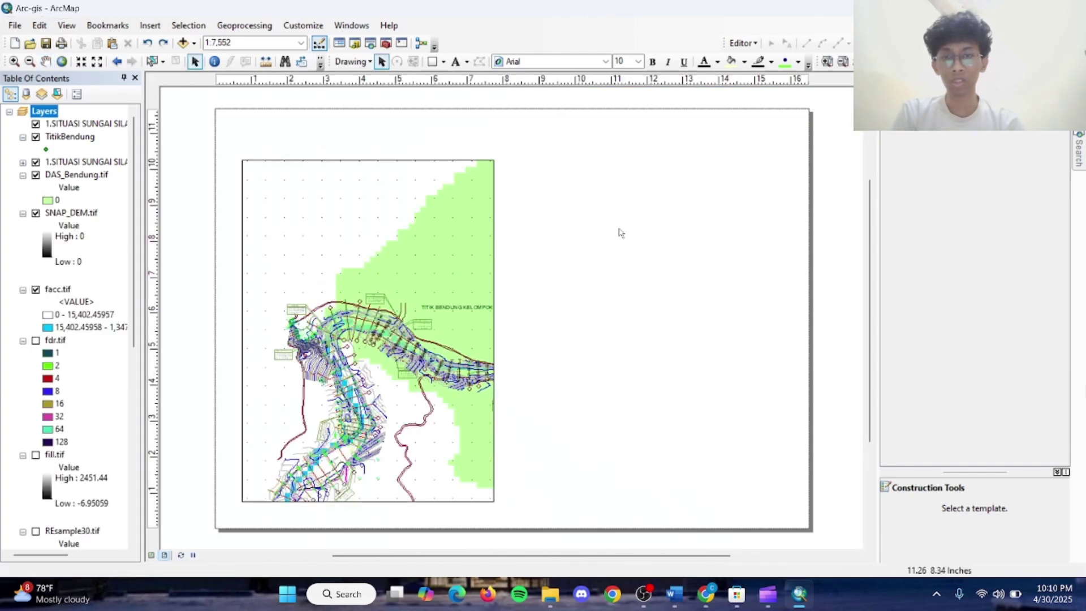
right_click(603, 193)
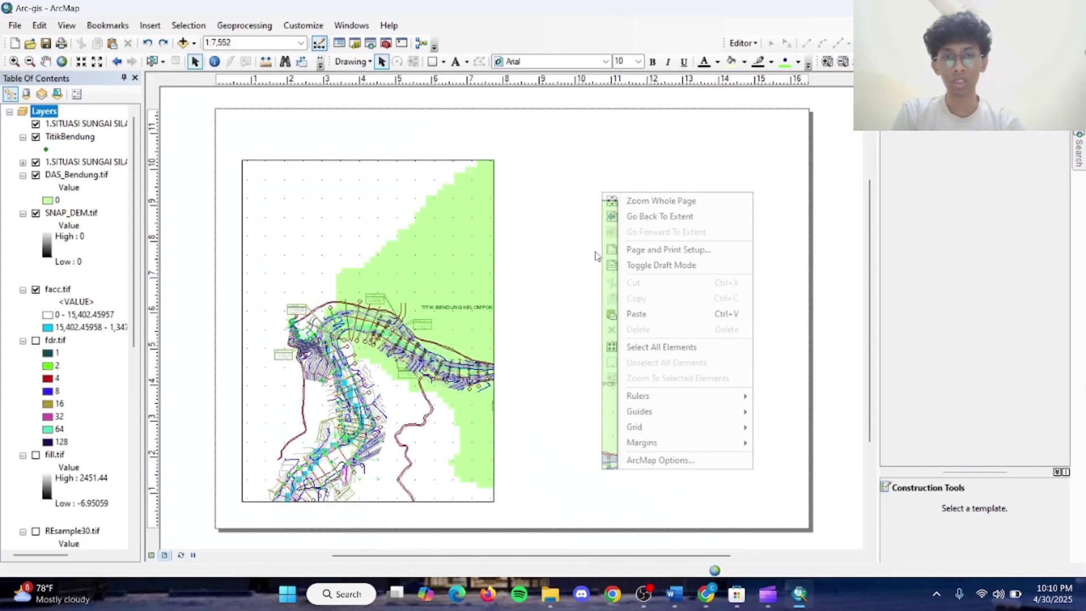
click(668, 250)
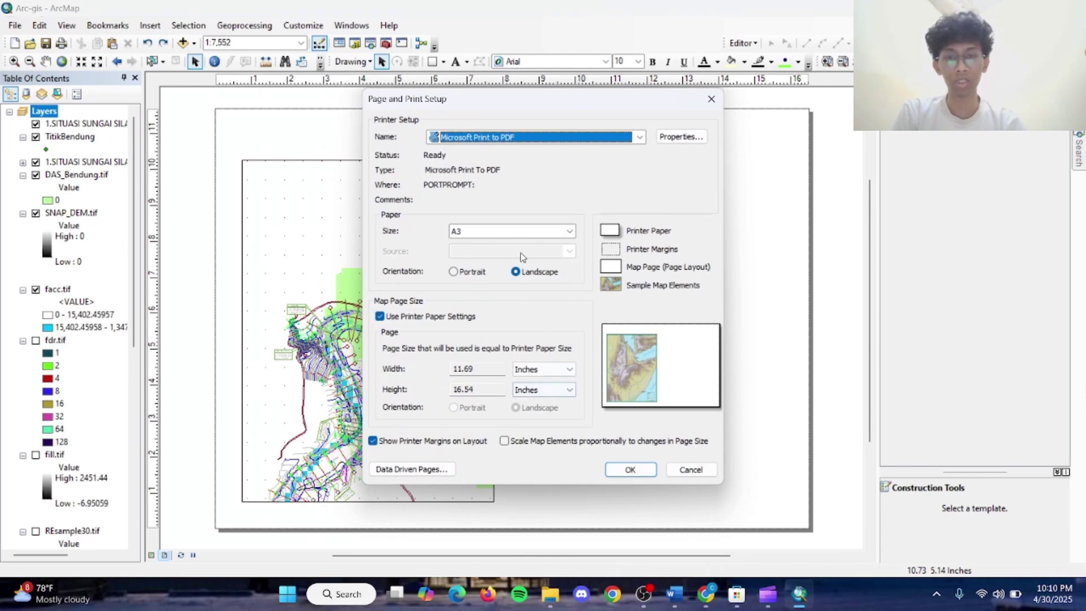
click(631, 469)
Enlarge the data frame to cover about two-thirds of the page width and most of its height.
click(496, 332)
drag(497, 331, 635, 320)
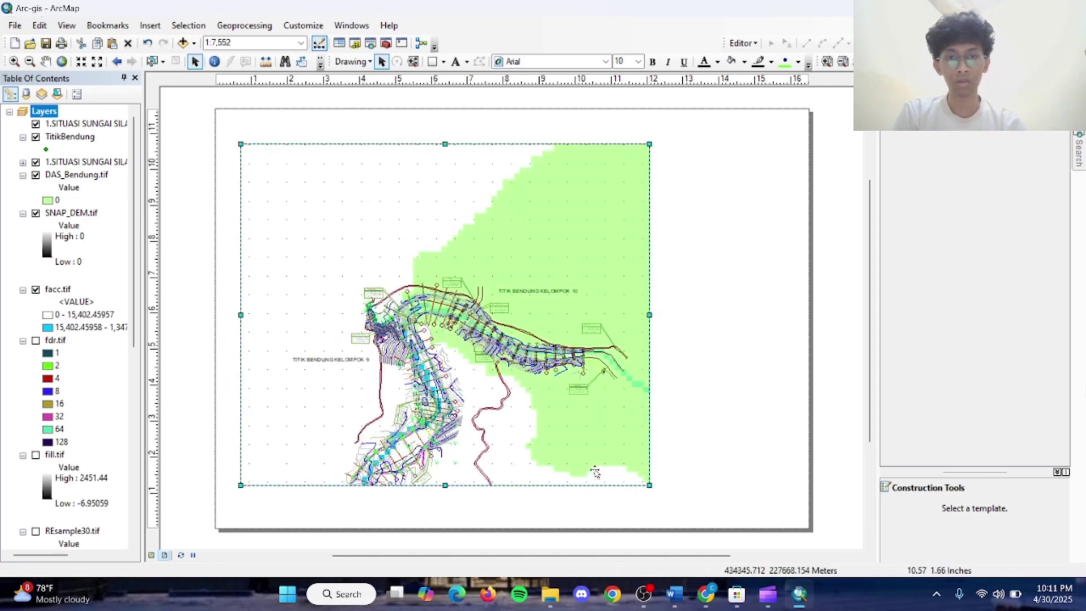
drag(446, 487, 445, 505)
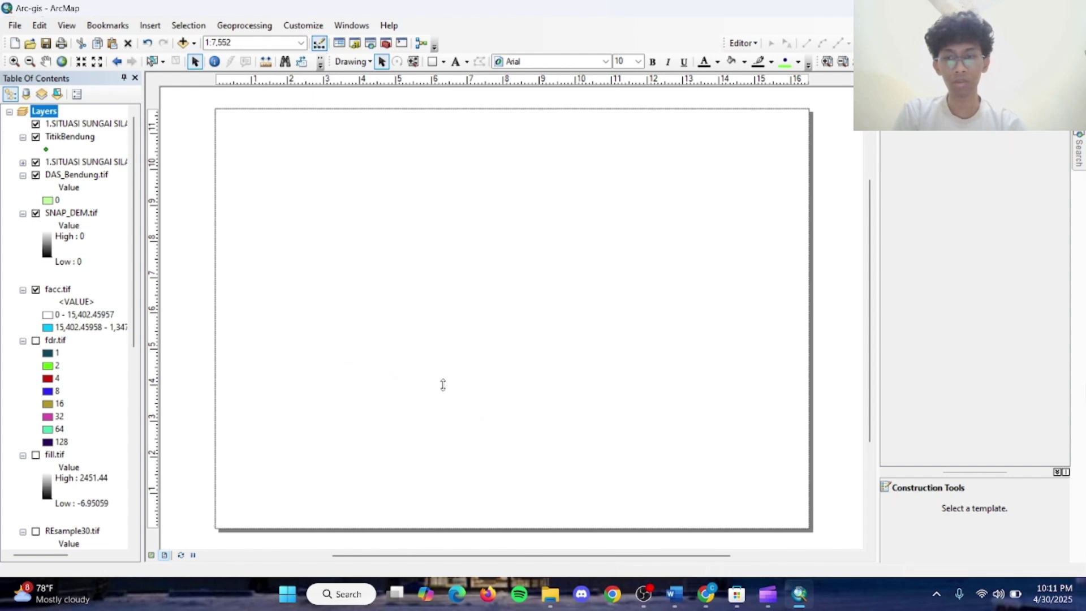
drag(445, 144, 446, 134)
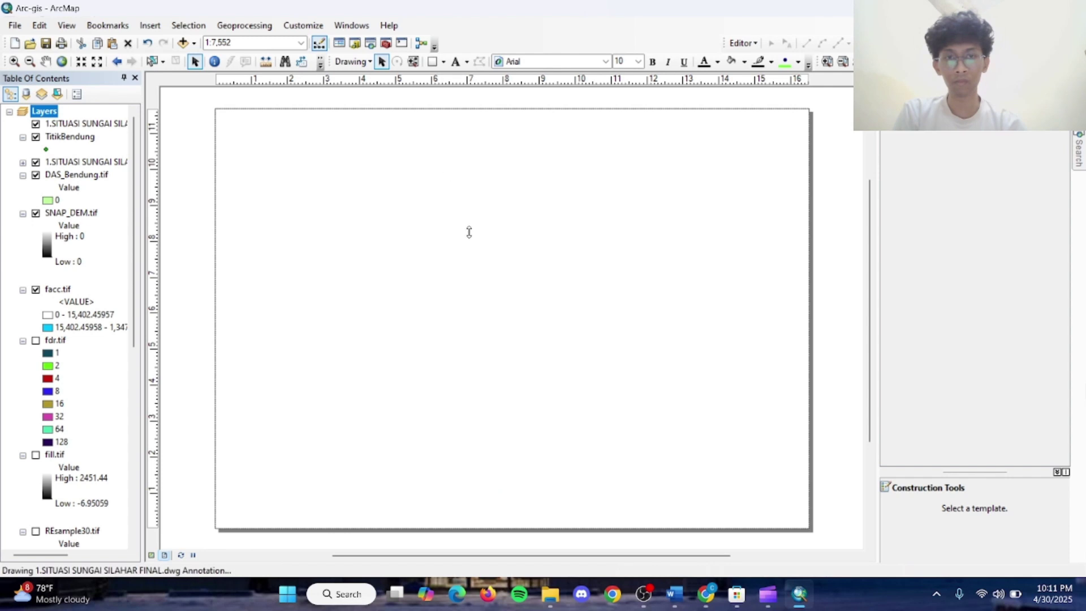
Draw a rectangle about 4.11 by 2.26 inches to the right of the data frame's upper edge, and place a shorter one directly below it.
click(148, 27)
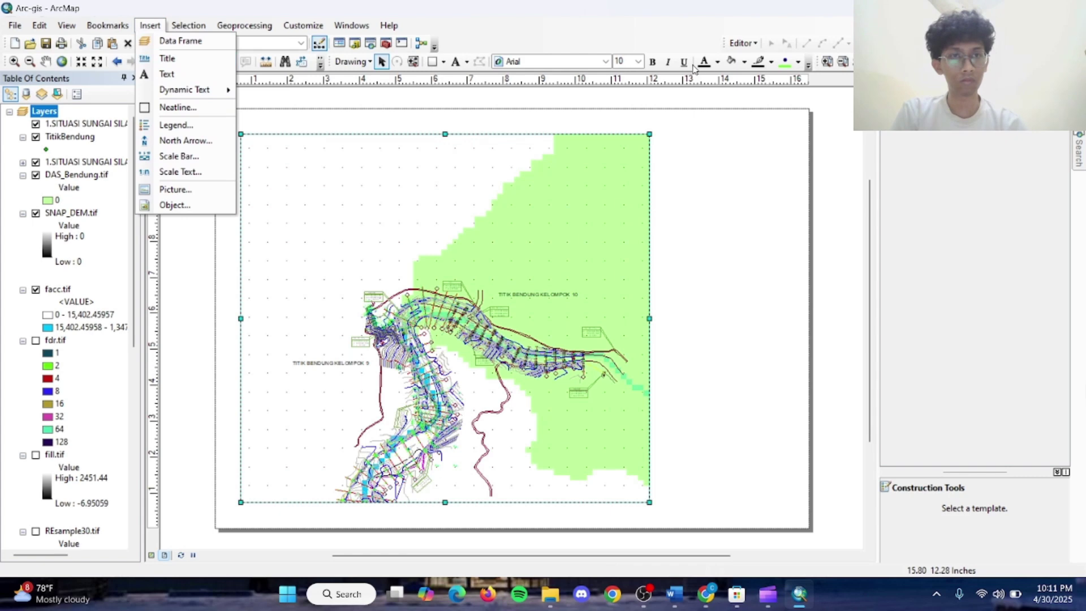
click(588, 26)
click(433, 62)
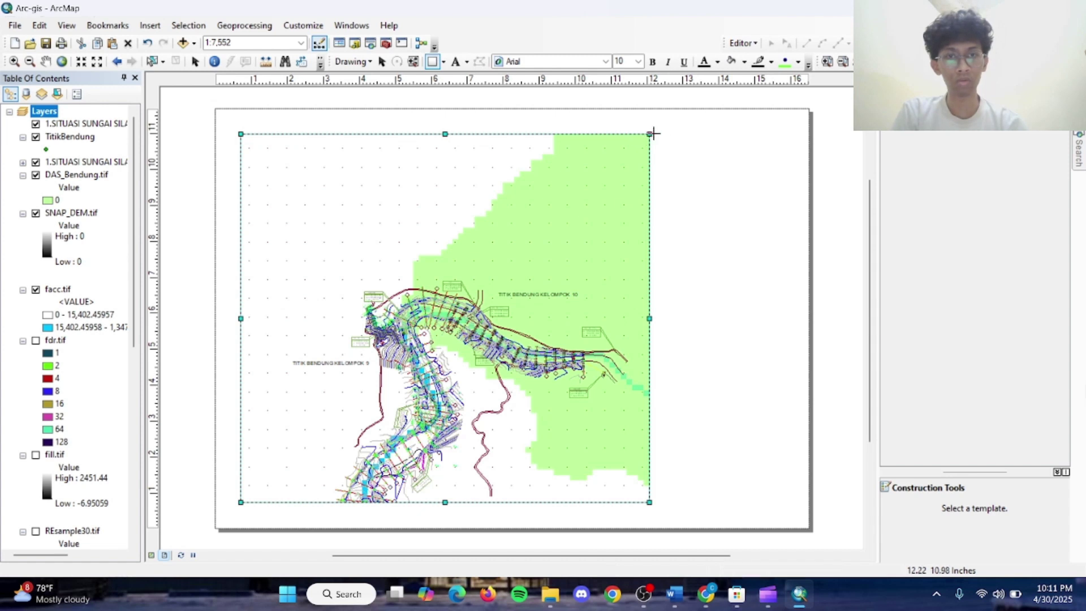
drag(653, 133, 802, 214)
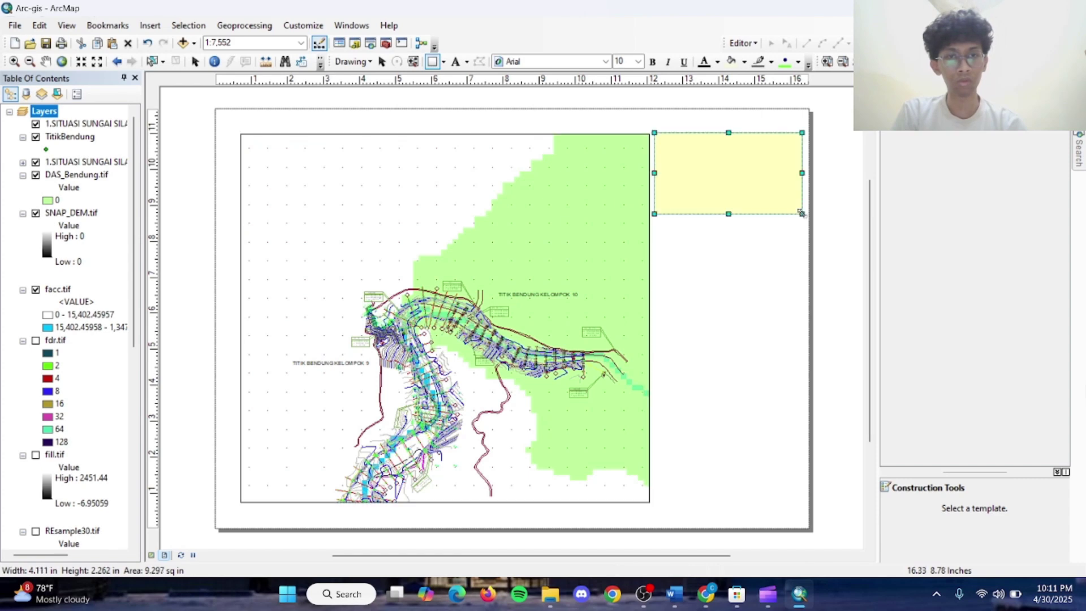
mouse_move(740, 184)
mouse_down()
mouse_move(734, 280)
mouse_move(747, 280)
mouse_move(729, 293)
mouse_move(729, 281)
mouse_up()
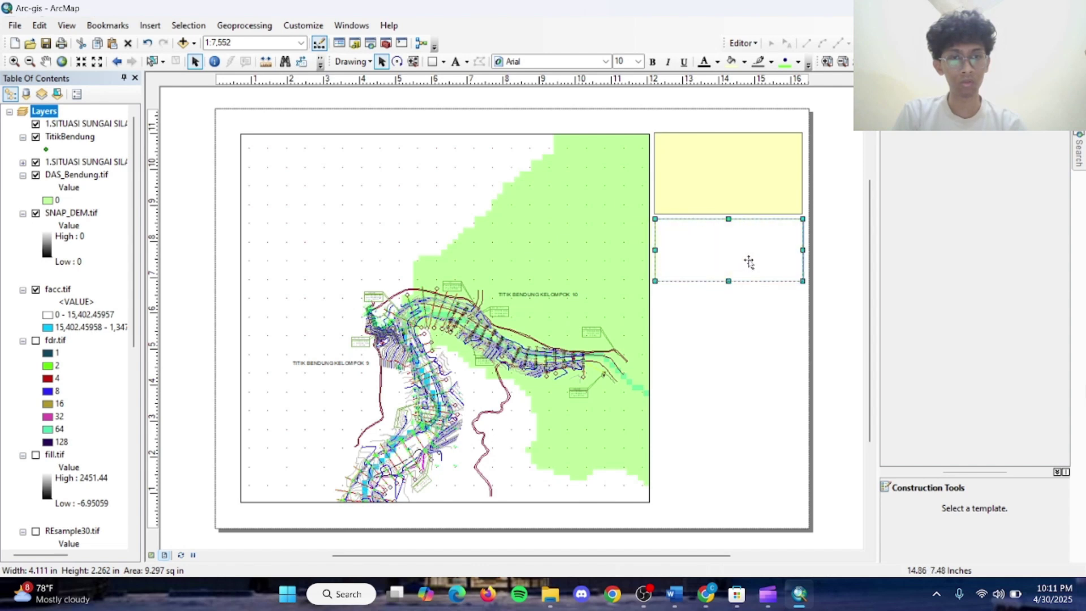
Line up the second rectangle under the first, paste a copy directly below it, and stretch the copy to about twice its height.
drag(748, 260, 746, 263)
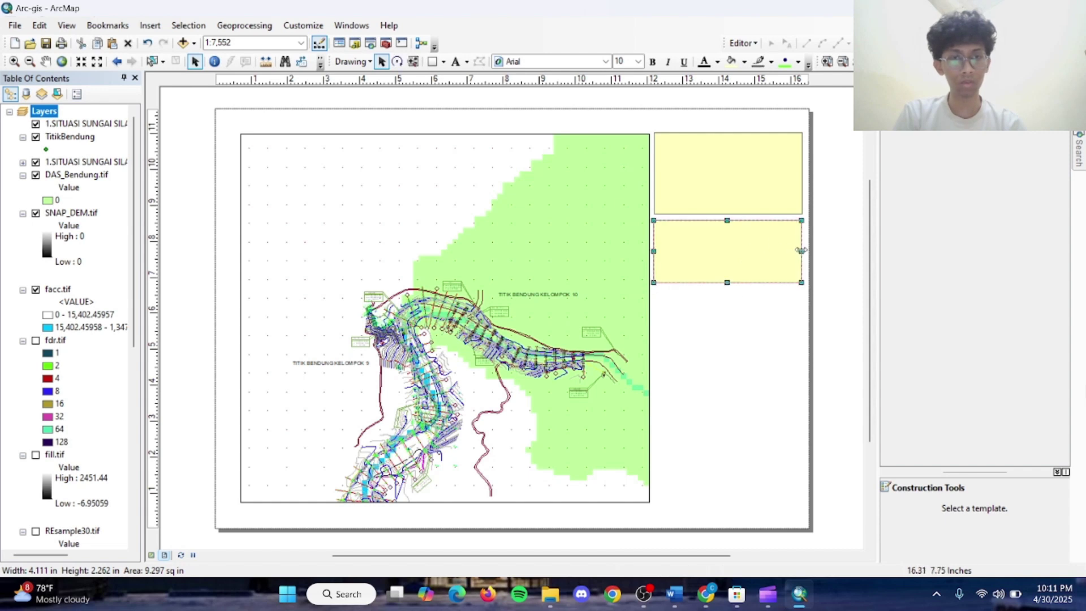
drag(758, 262, 760, 262)
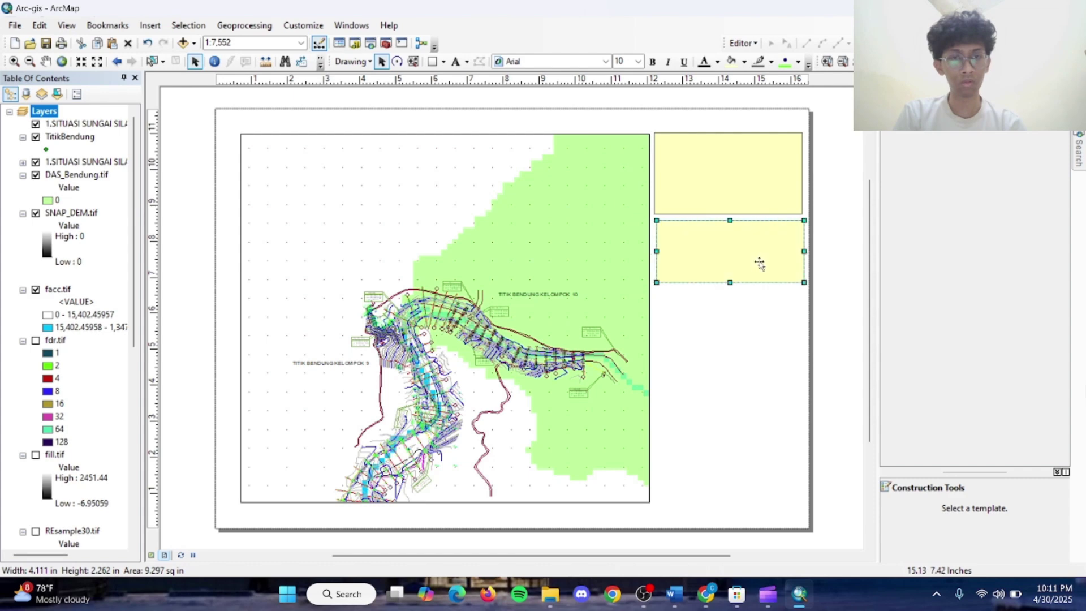
key(ctrl+c)
key(ctrl+v)
drag(752, 270, 743, 327)
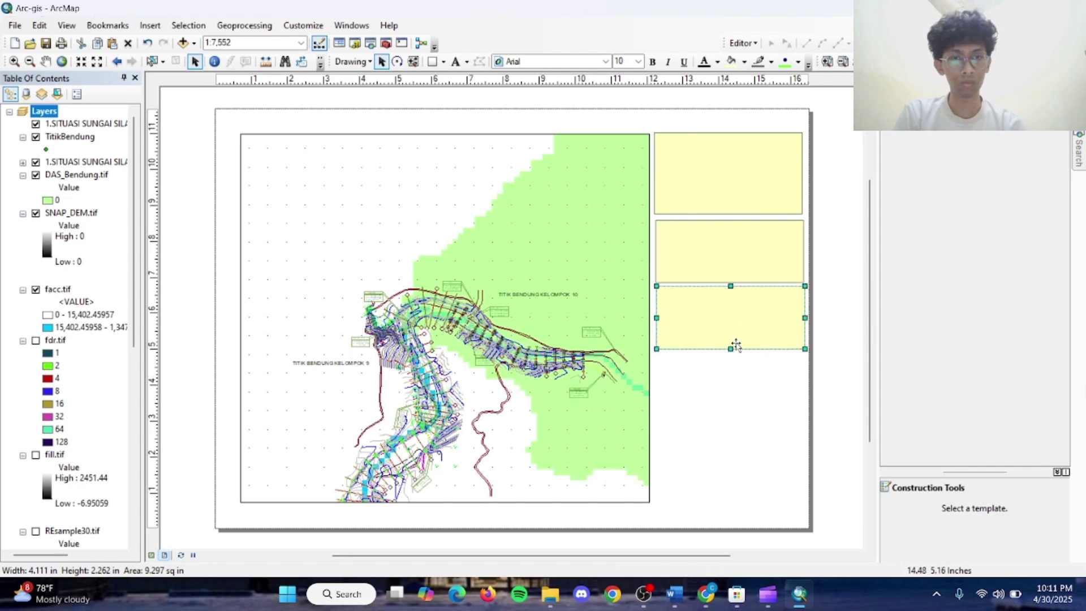
drag(732, 347, 727, 436)
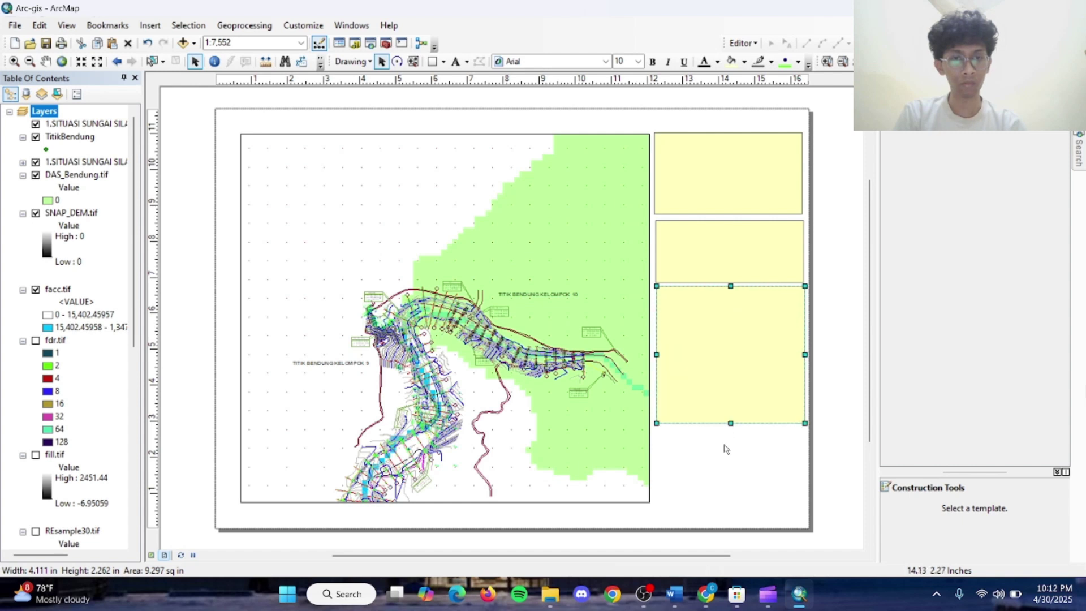
Give all three rectangles beside the data frame no fill and a black outline of width 2.
click(741, 187)
shift+click(720, 304)
shift+click(720, 281)
right_click(720, 338)
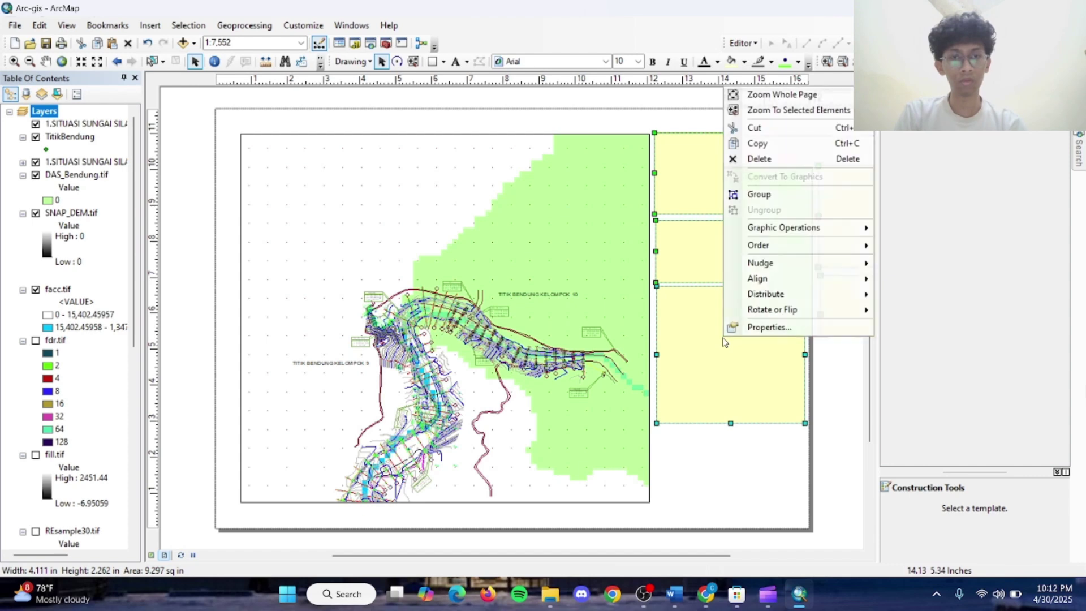
click(768, 328)
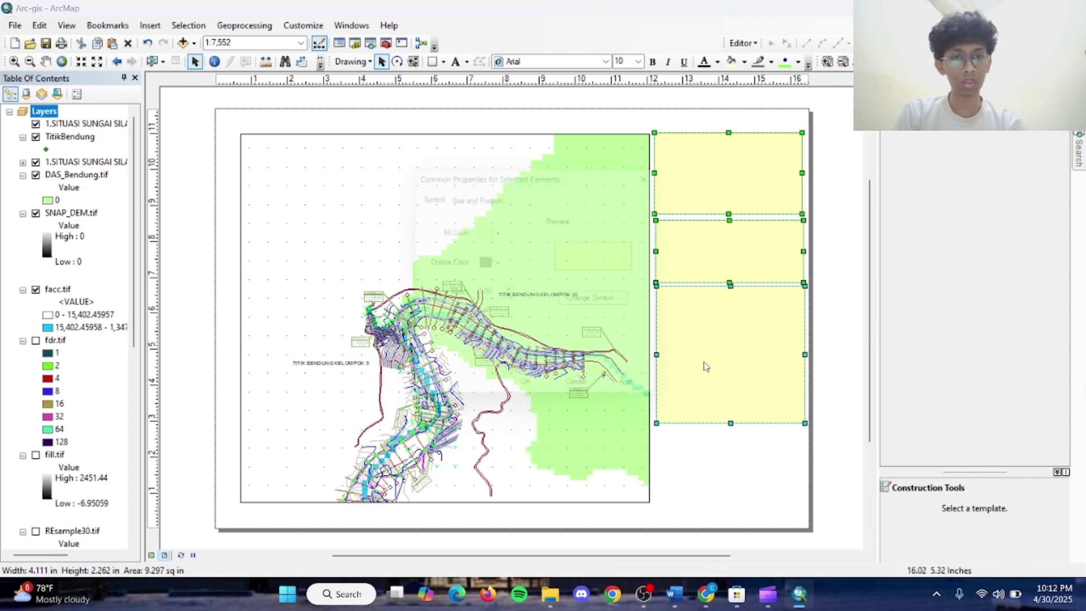
click(501, 232)
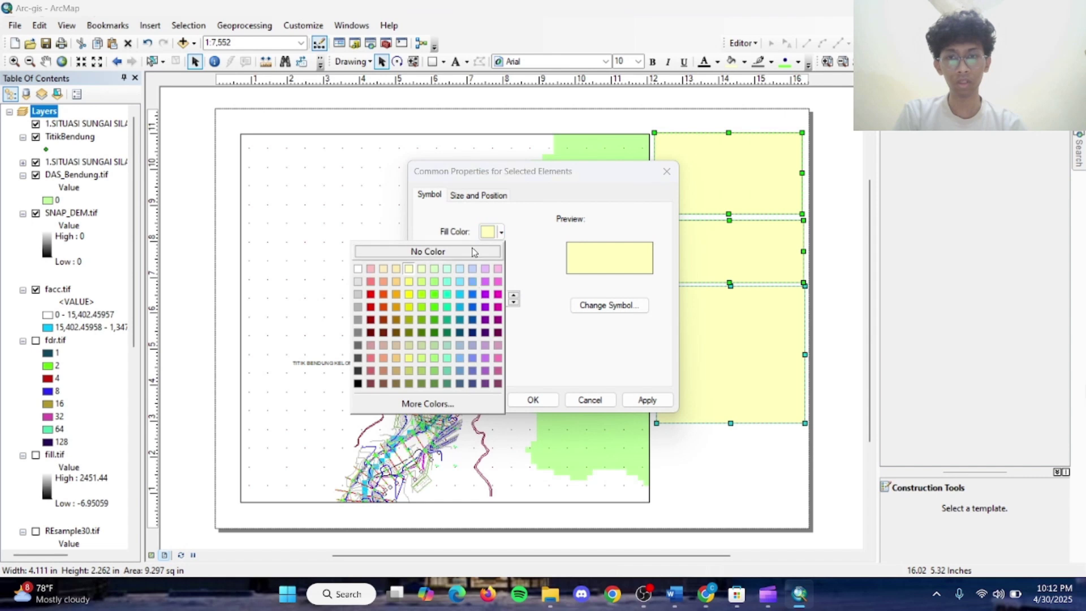
click(501, 253)
click(502, 266)
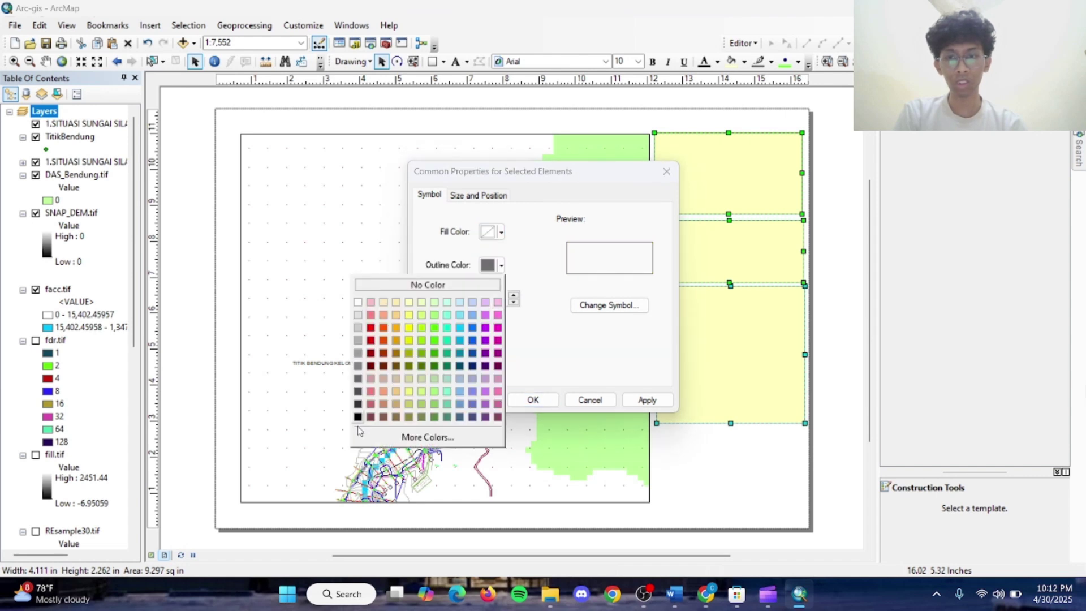
click(357, 417)
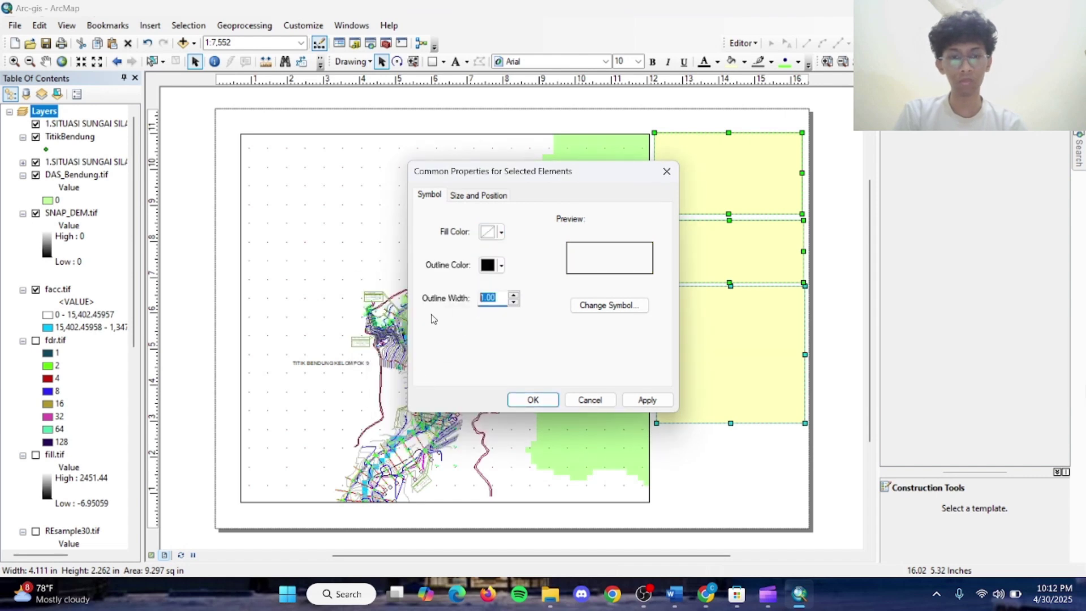
text(2)
click(646, 401)
click(534, 401)
click(713, 459)
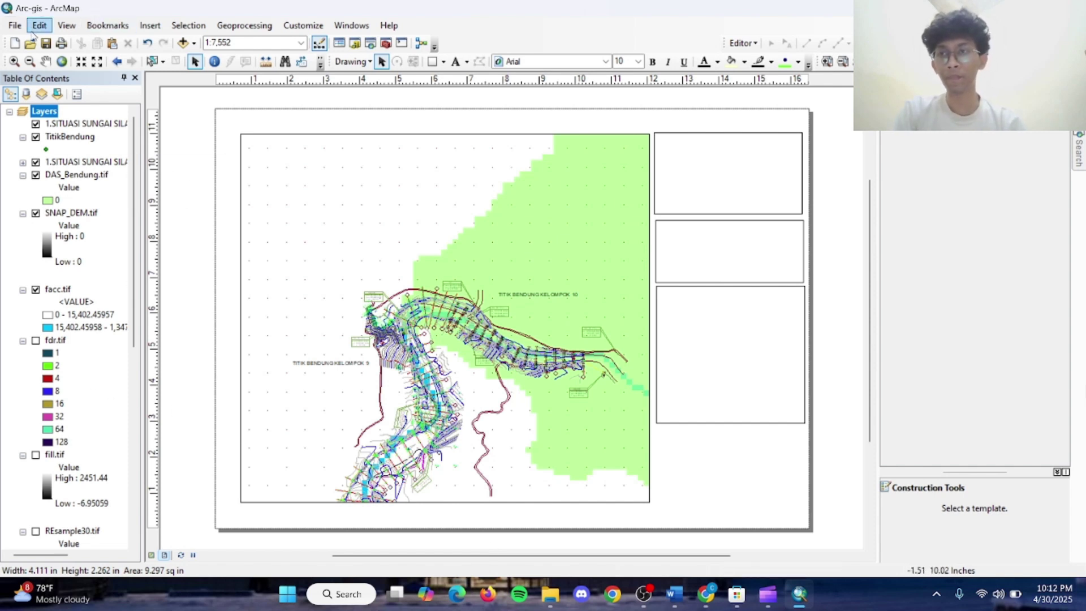
Insert the university logo picture from the Downloads folder into the layout.
click(150, 25)
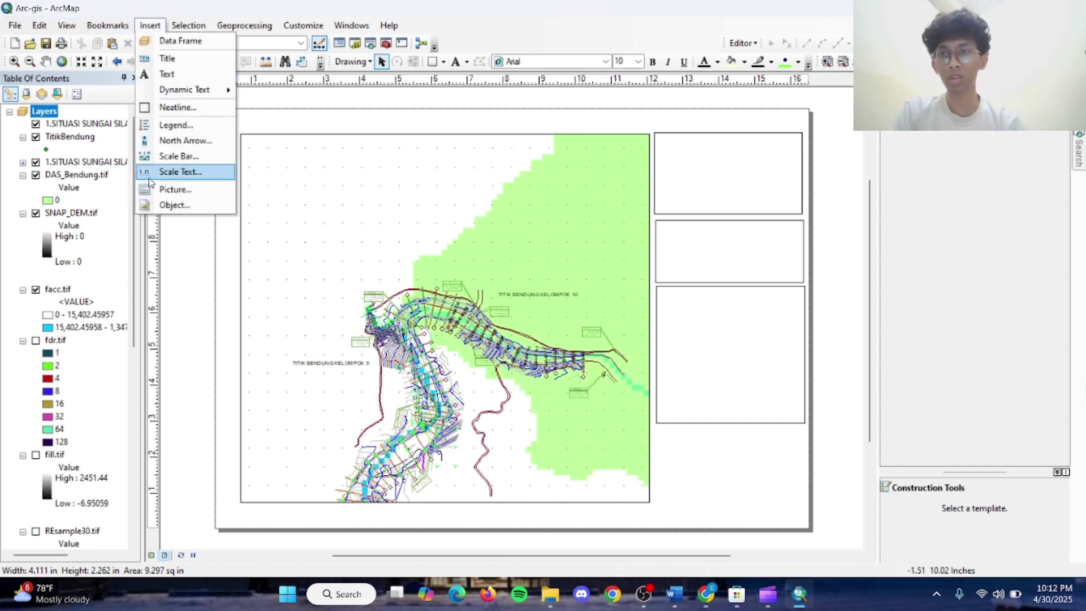
click(179, 190)
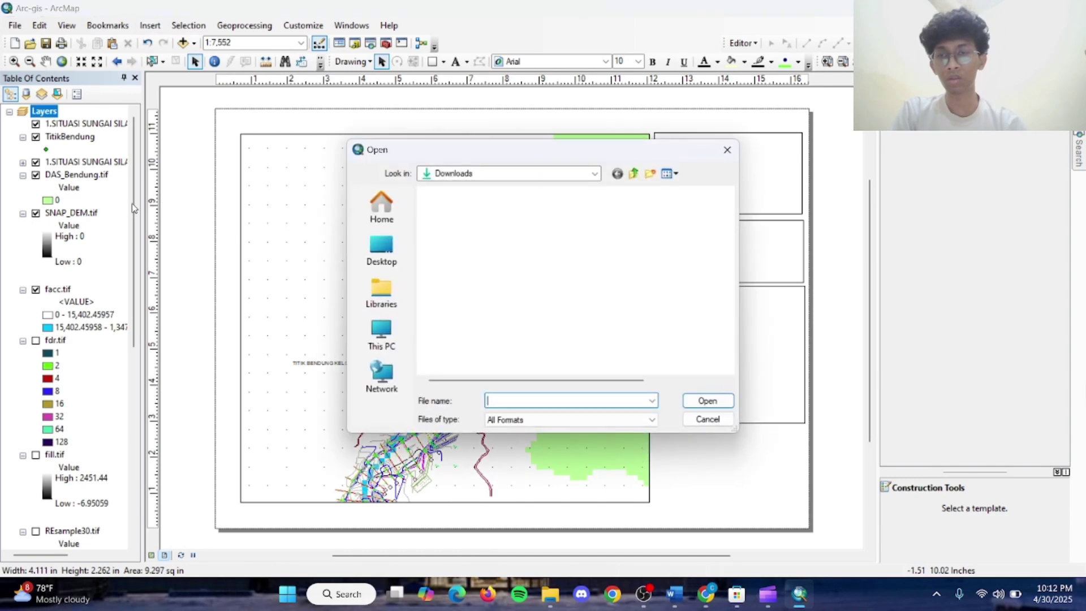
click(496, 225)
click(708, 401)
Move the university logo into the uppermost box, shrink it to fit inside, and centre it horizontally.
drag(525, 339, 685, 250)
drag(769, 321, 675, 232)
drag(706, 199, 710, 194)
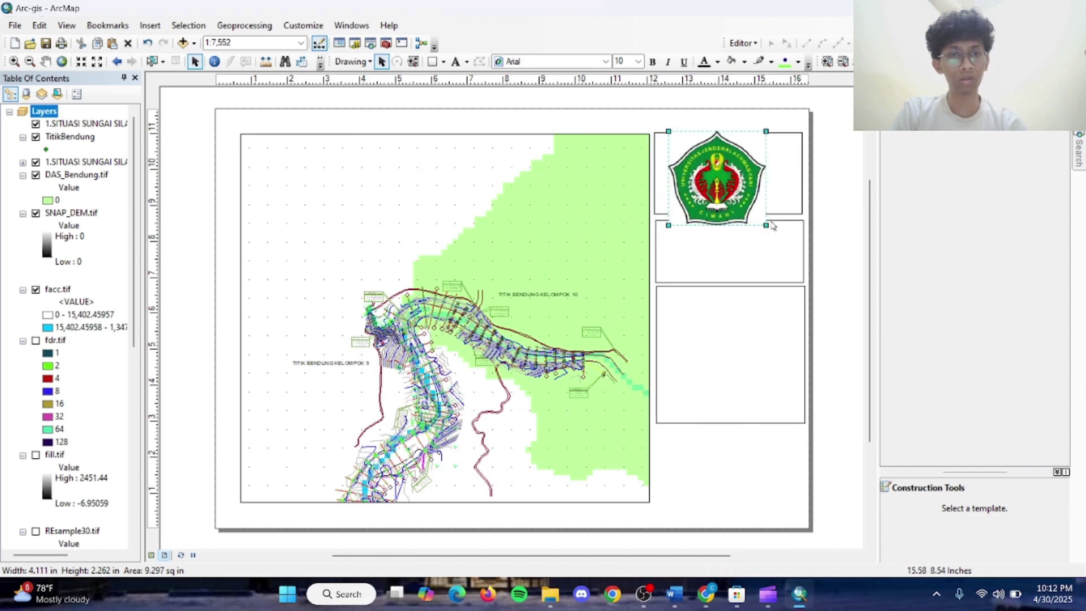
drag(767, 226, 739, 187)
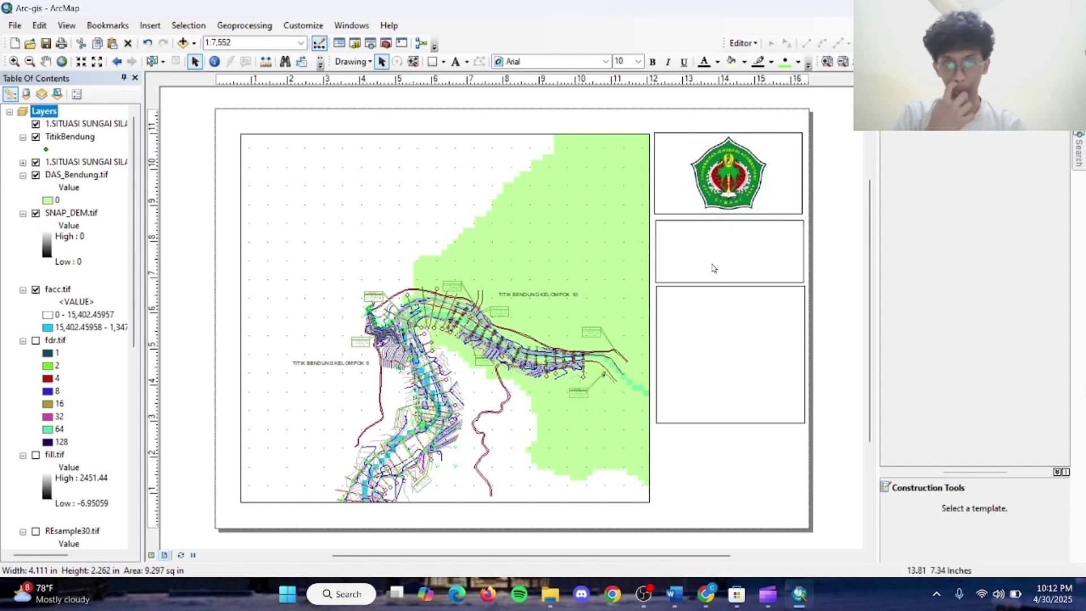
key(Left)
key(Left)
key(Left)
key(Left)
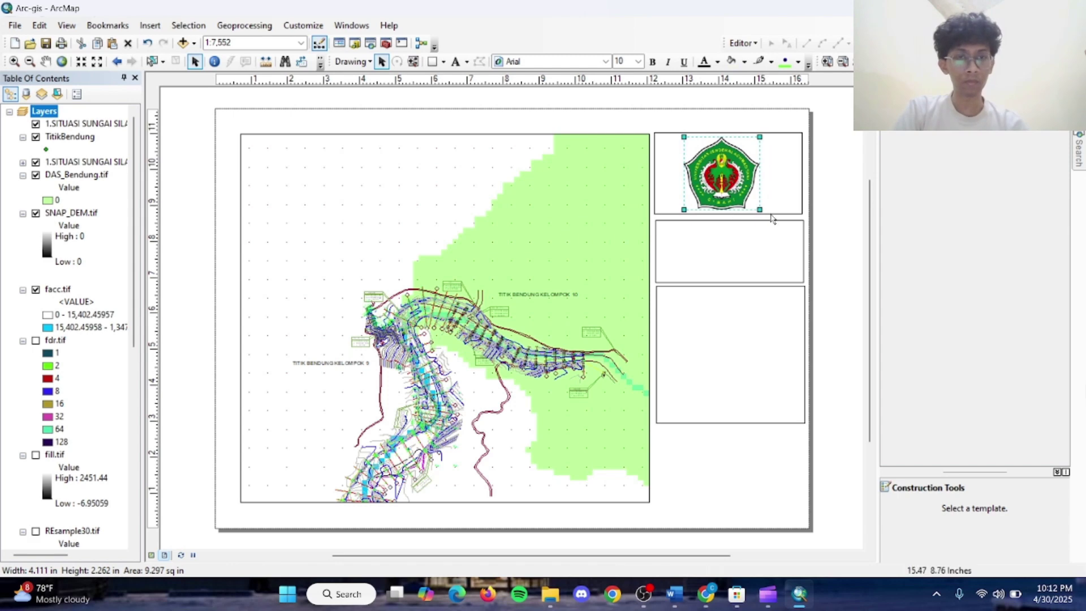
key(Right)
Add a text element in the middle box reading "PETA DELINASI DAS SITAKURAK".
click(701, 267)
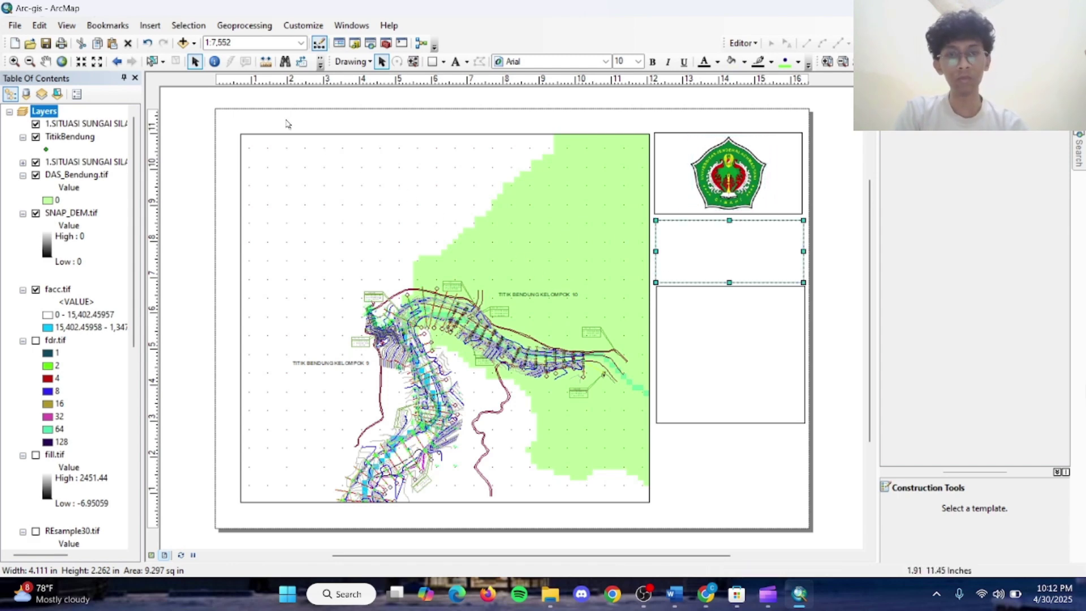
click(455, 61)
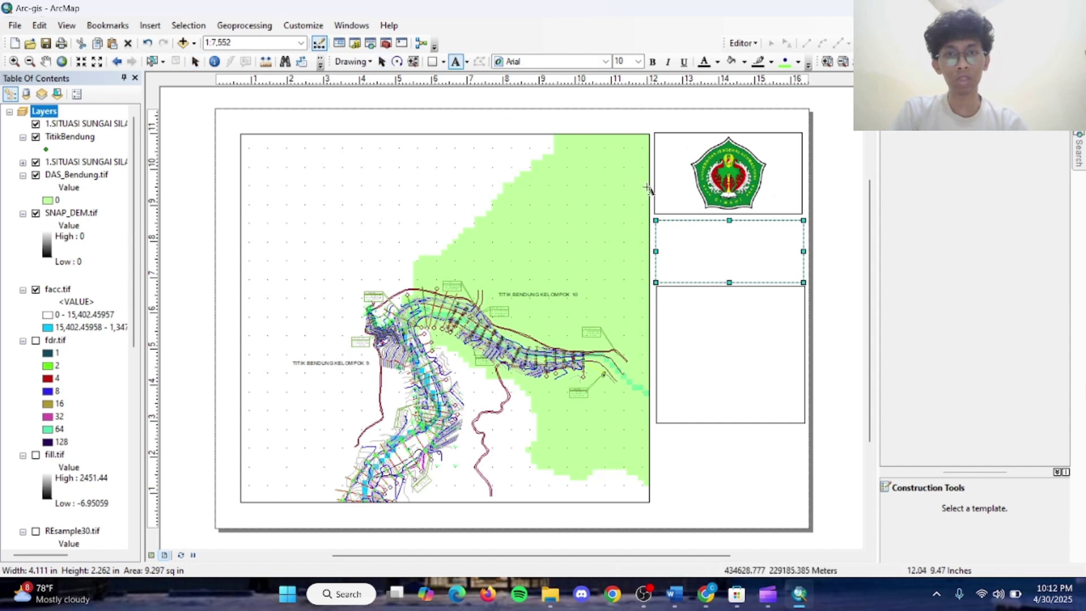
click(667, 231)
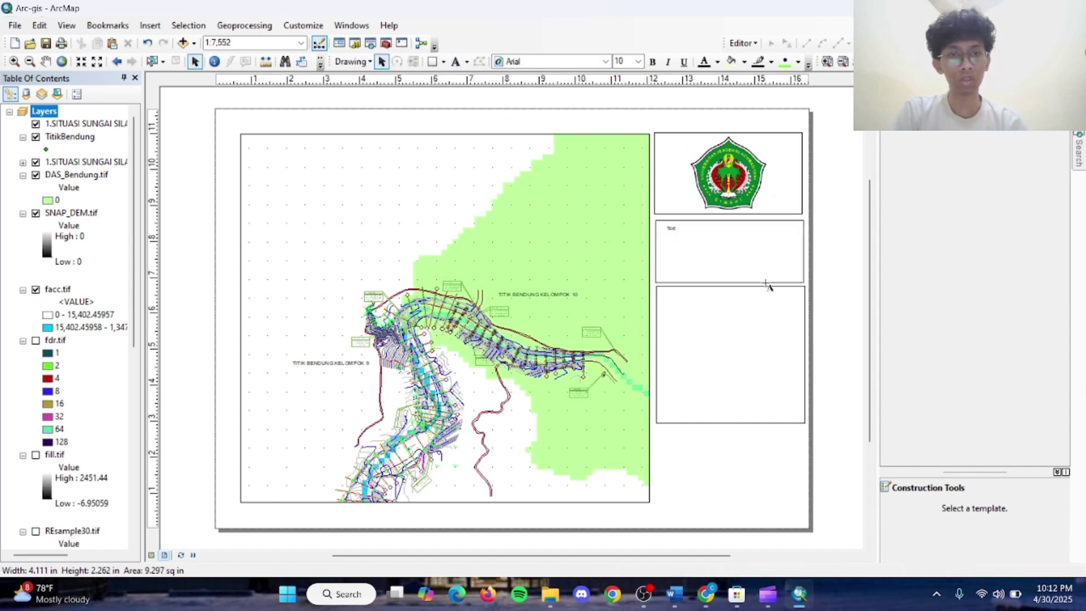
click(670, 231)
click(672, 229)
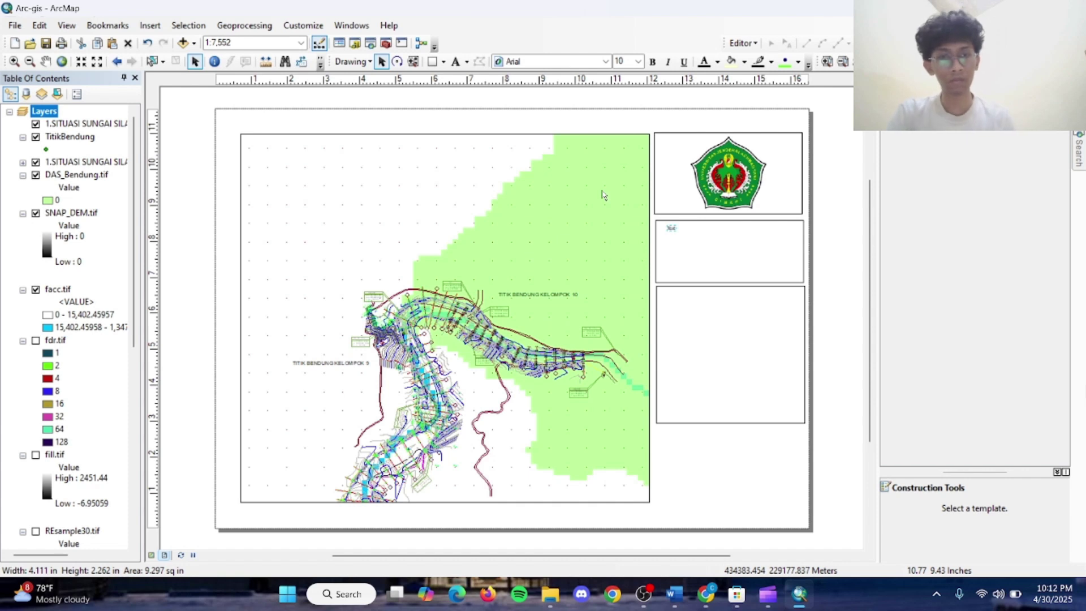
right_click(672, 229)
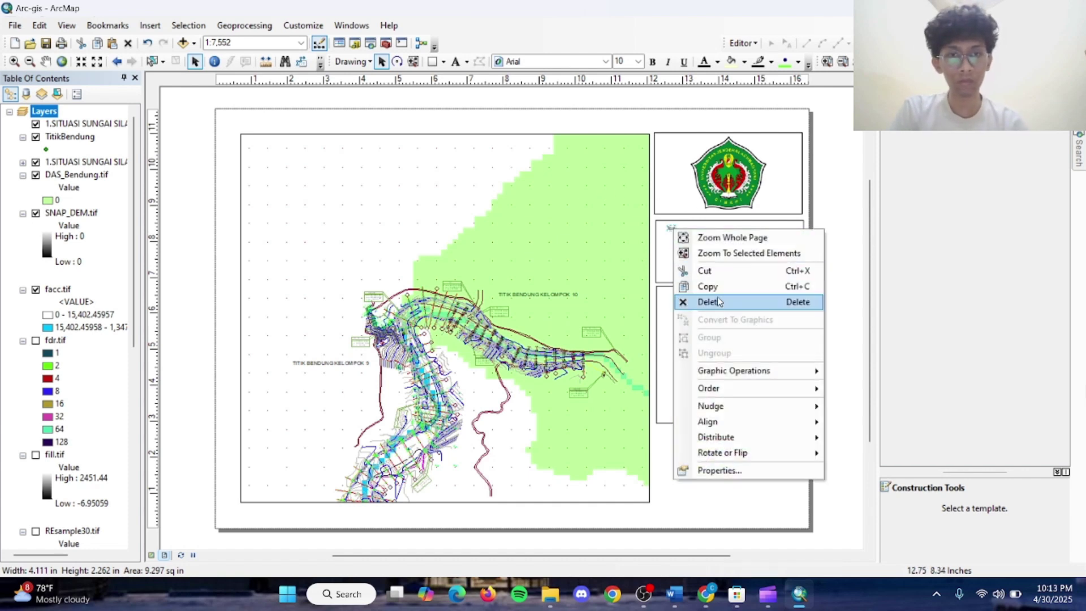
click(751, 470)
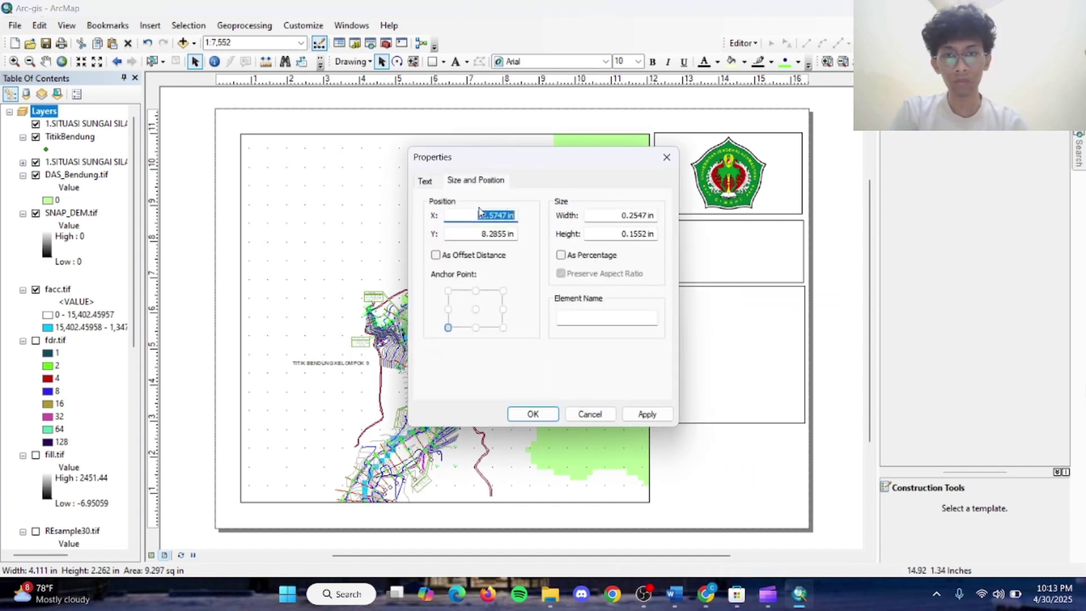
click(426, 181)
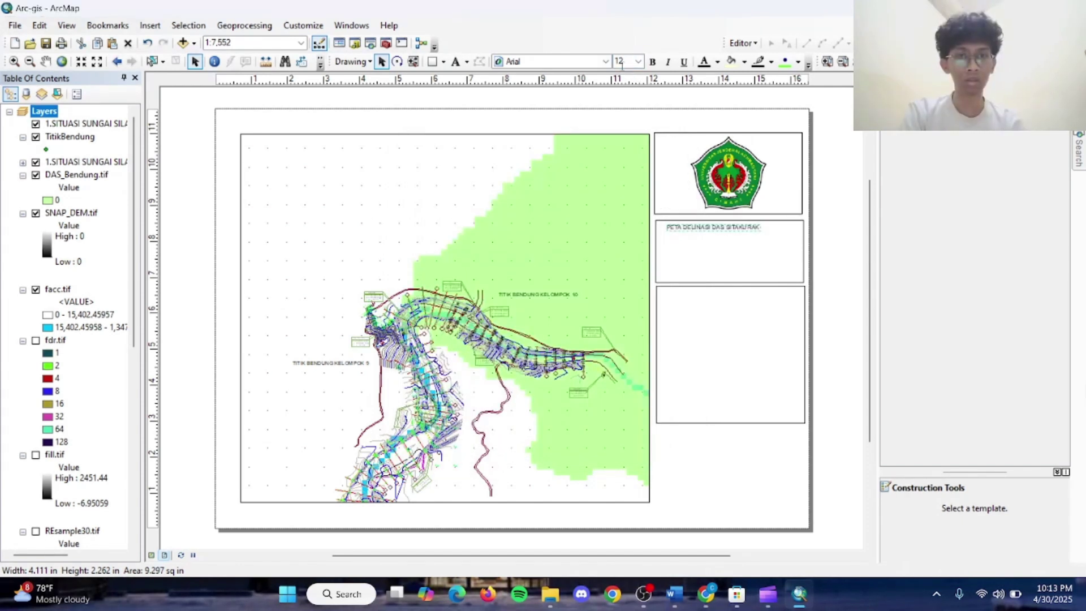
Set the map title's size to 14 and its font to Times New Roman.
key(BackSpace)
text(4)
key(Return)
click(571, 63)
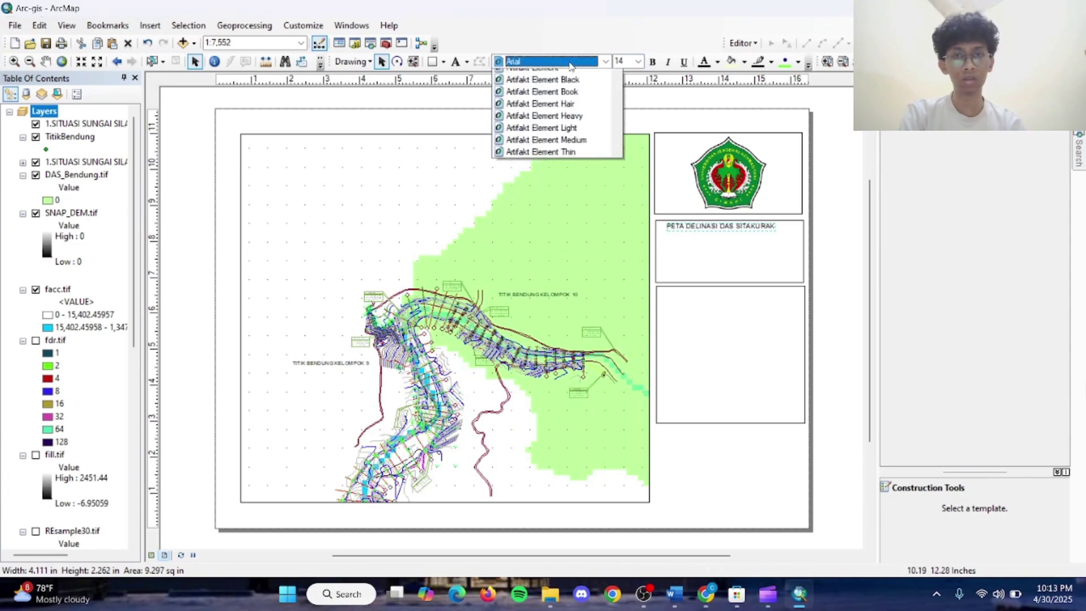
text(Tahoma)
key(Return)
click(570, 67)
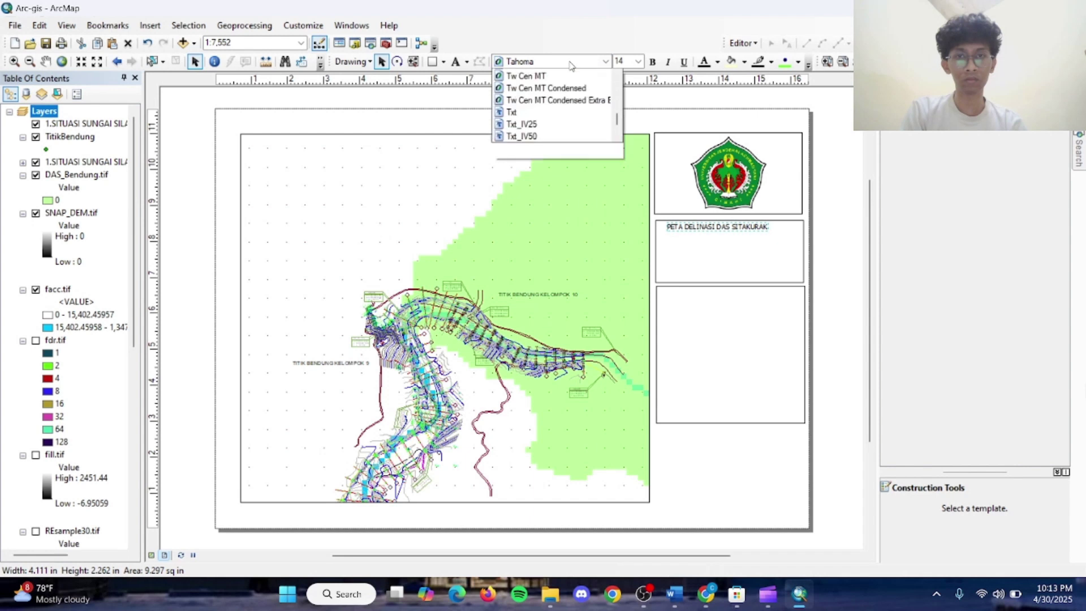
click(571, 66)
click(593, 67)
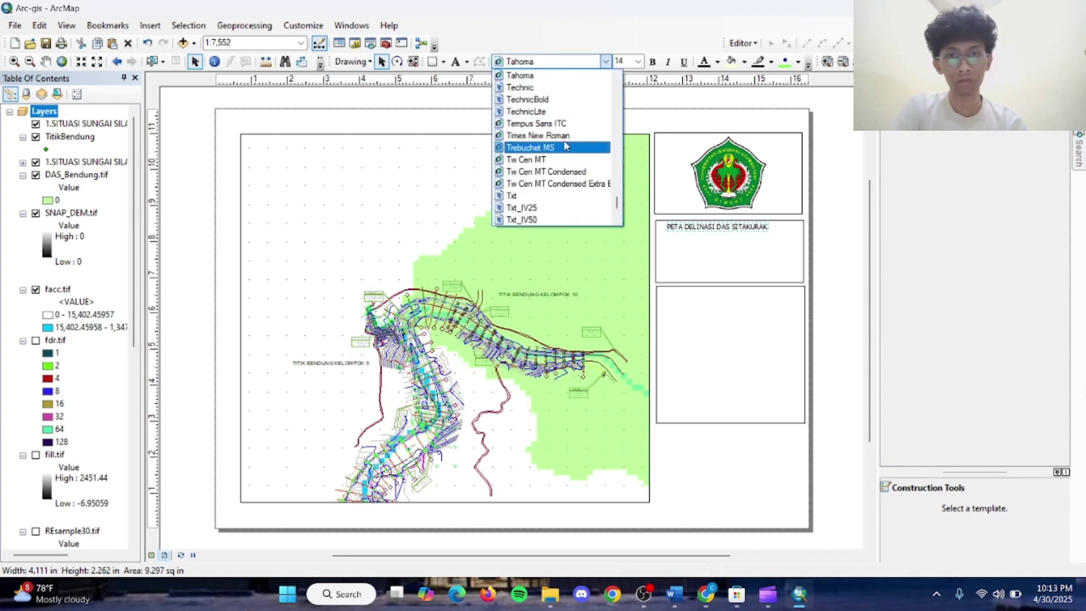
click(560, 136)
Enlarge the map title to size 18 and centre it in the middle box.
drag(729, 234, 731, 249)
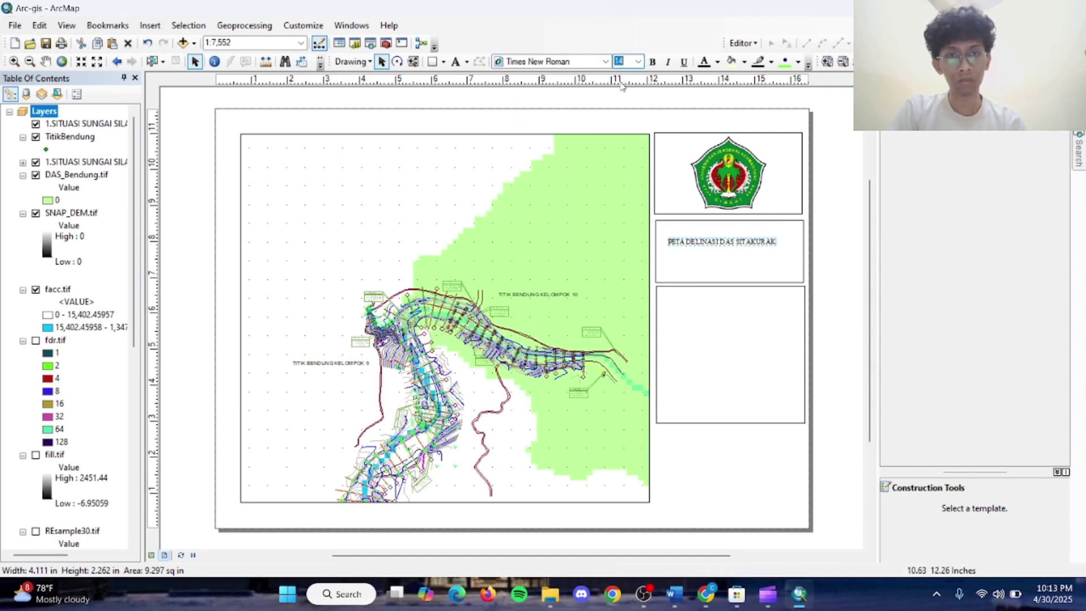
text(1)
key(Return)
drag(723, 240, 715, 247)
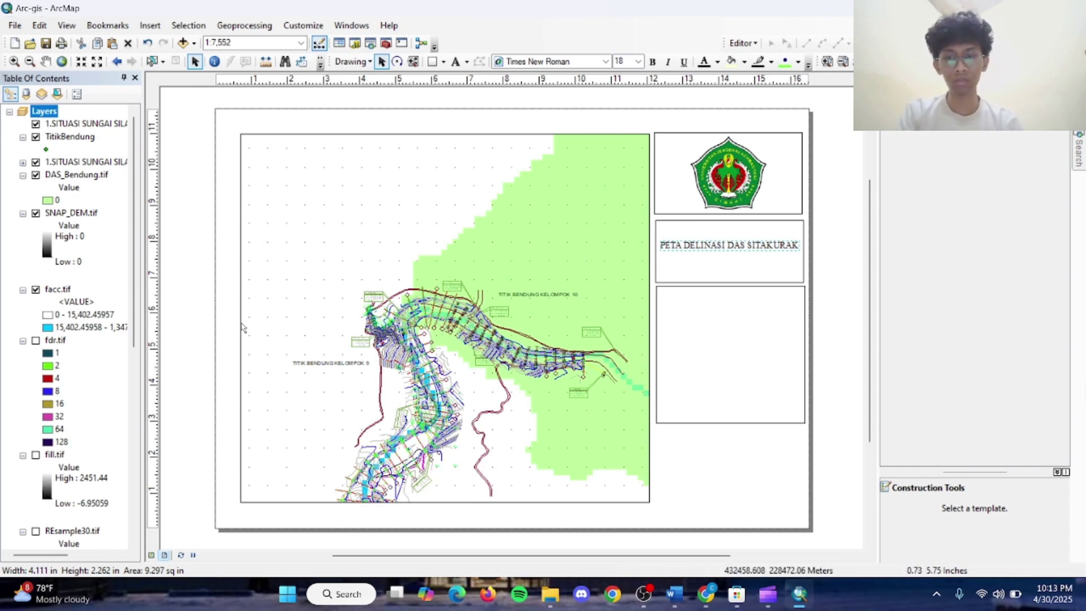
Start a legend, remove the 1.SITUASI SUNGAI SILAHAR and SNAP_DEM.tif layers from its items, and continue to the legend title settings.
click(149, 26)
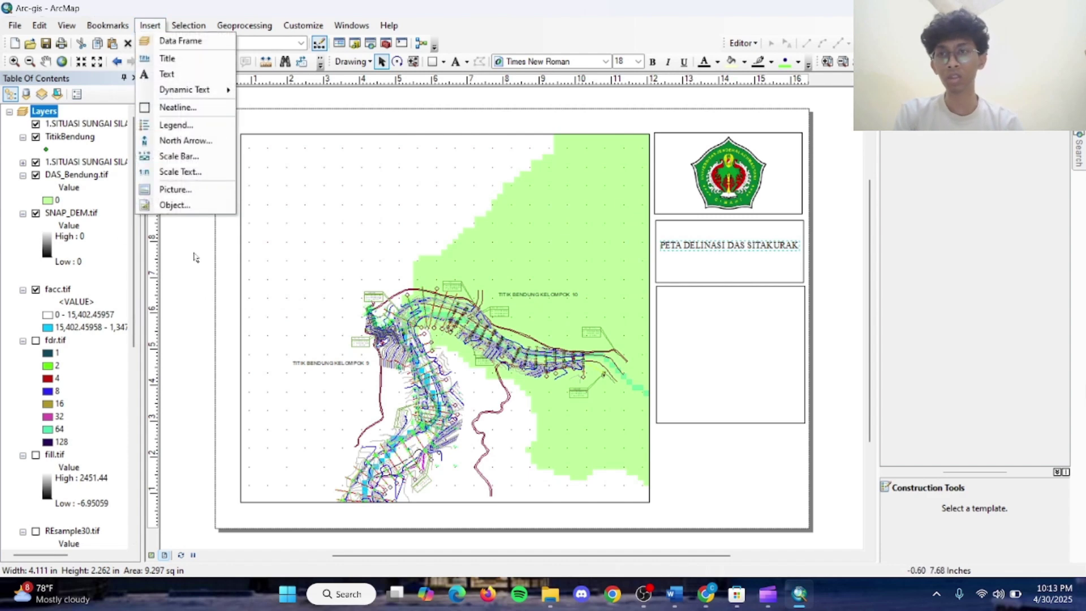
click(176, 125)
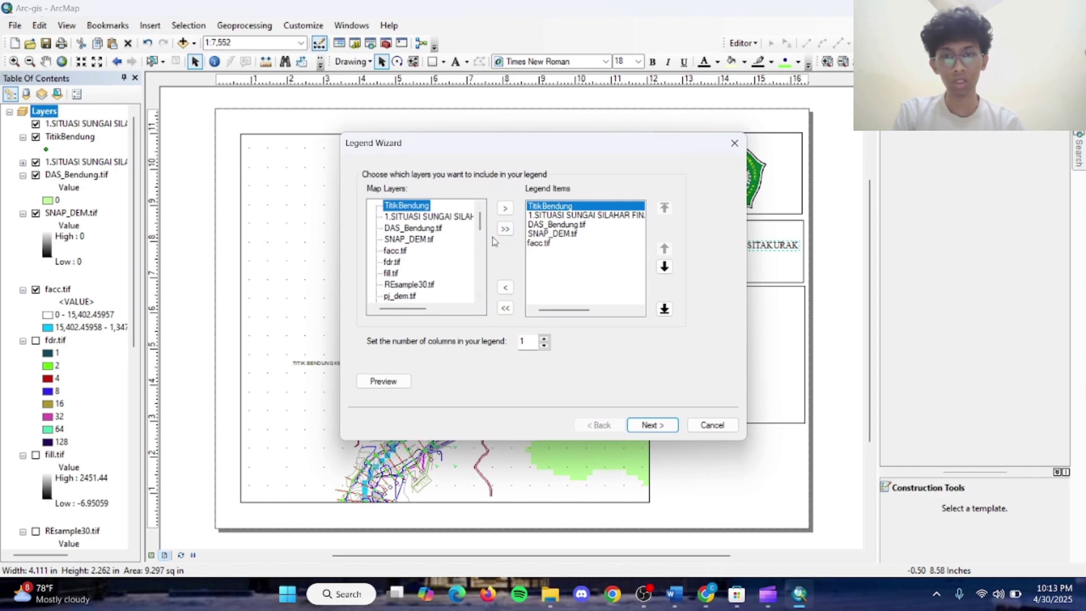
click(532, 215)
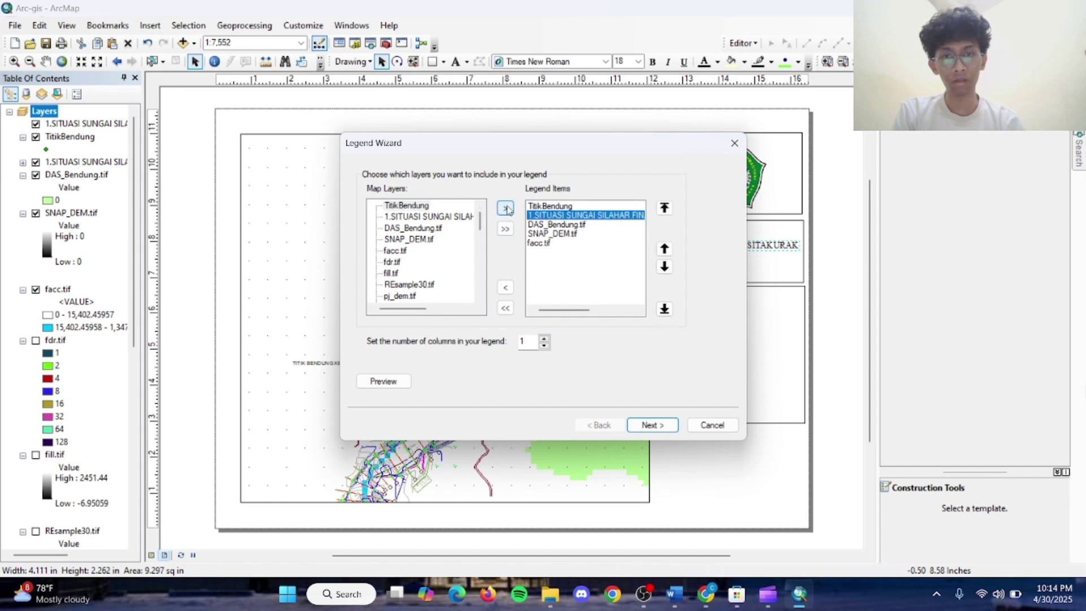
click(505, 287)
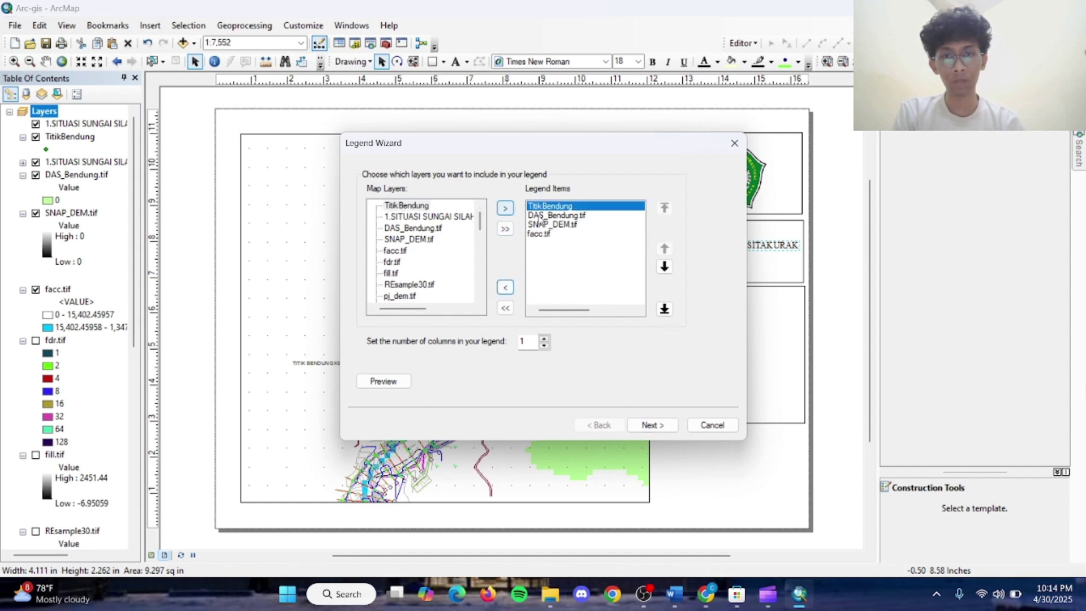
click(531, 217)
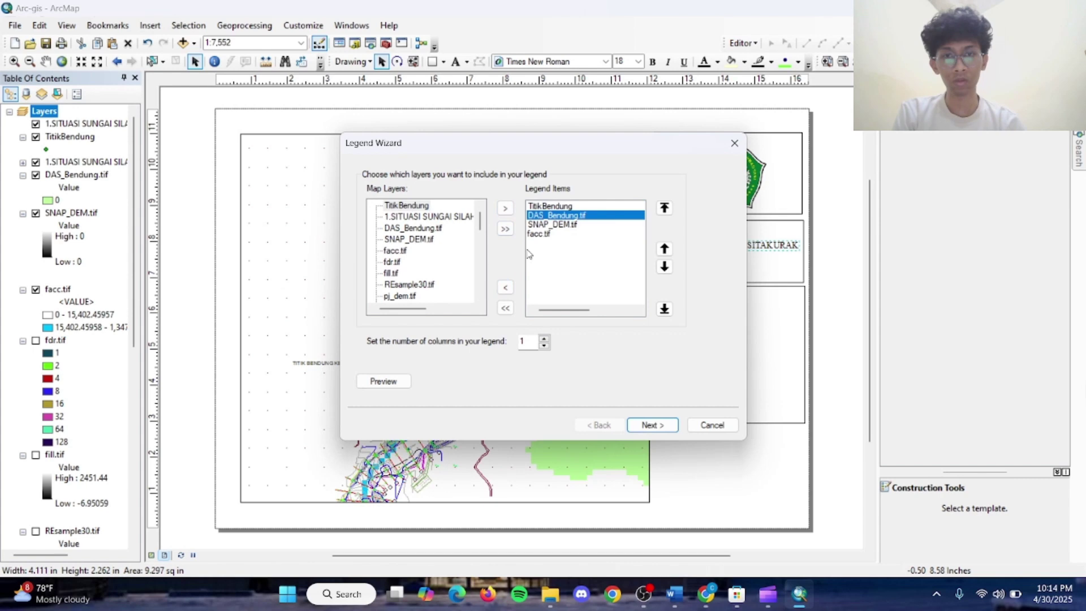
click(553, 225)
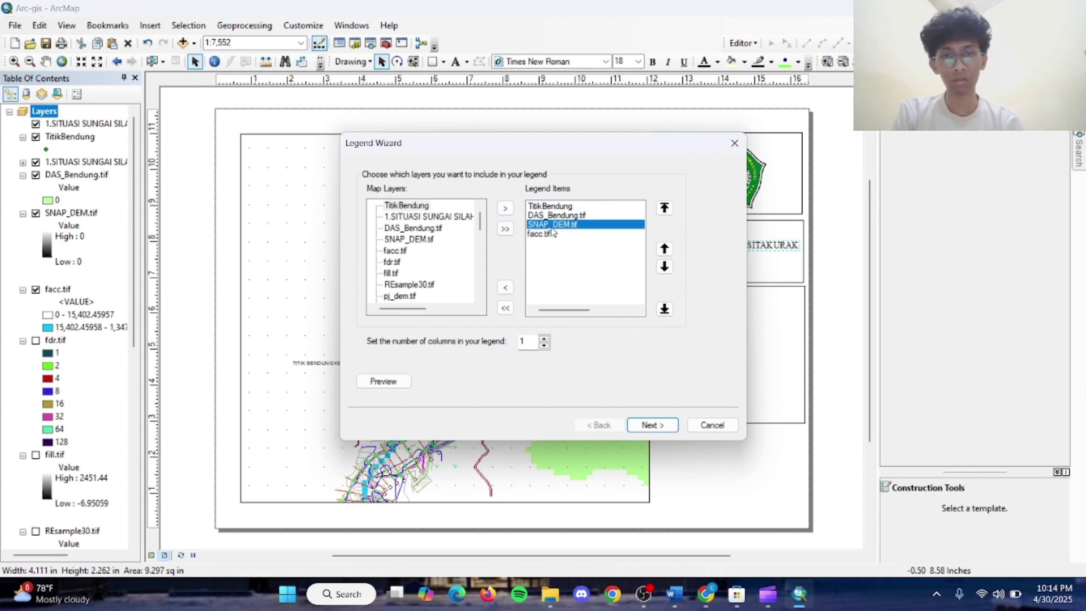
click(506, 286)
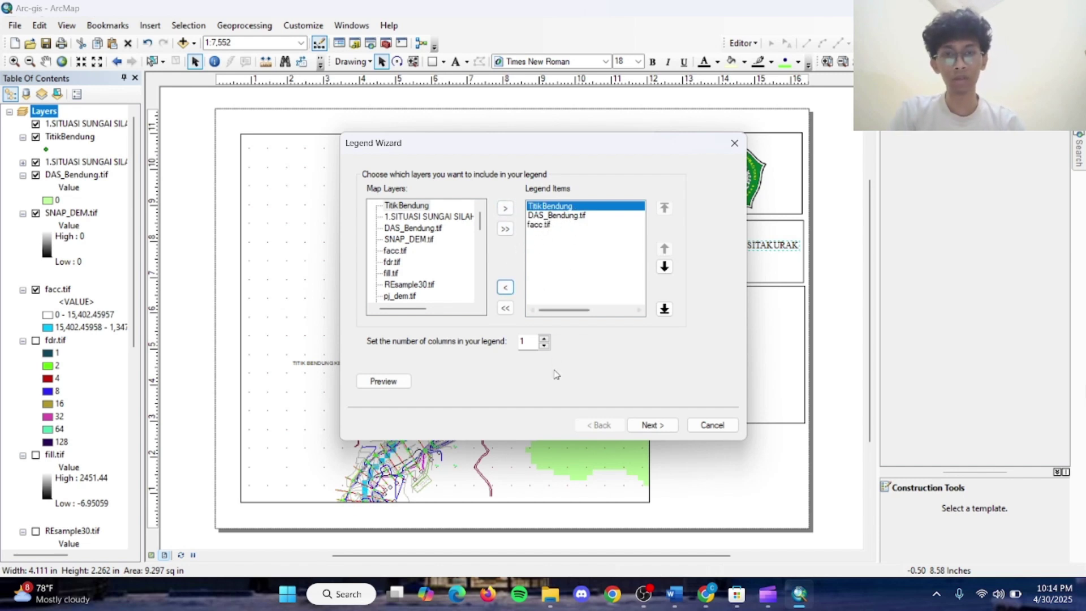
click(652, 426)
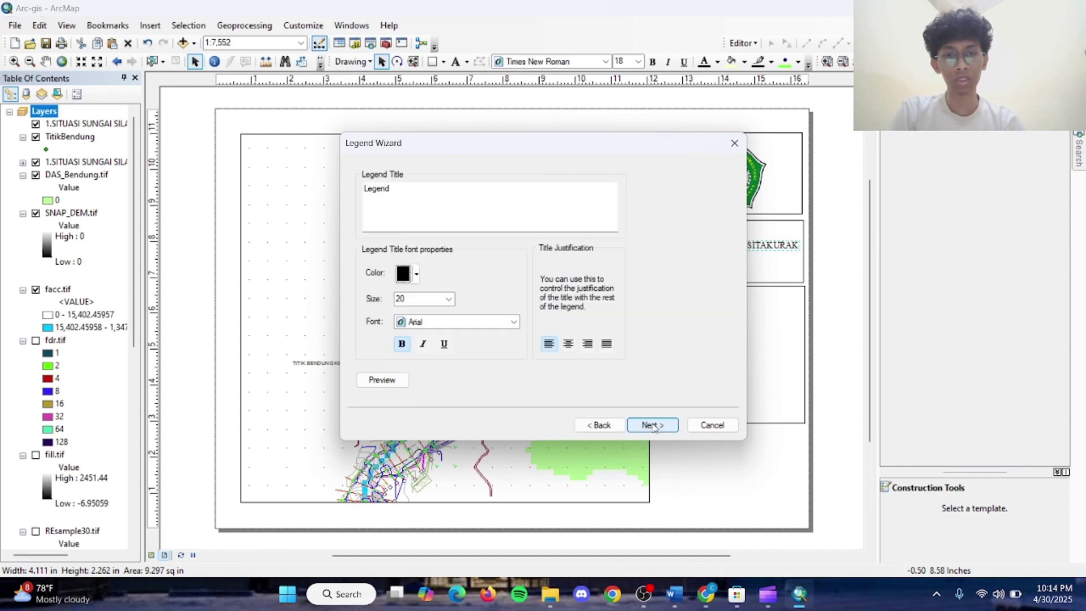
Finish the legend with the default title, frame, patch and spacing settings, and move it into the empty box below the map title.
click(653, 425)
click(653, 425)
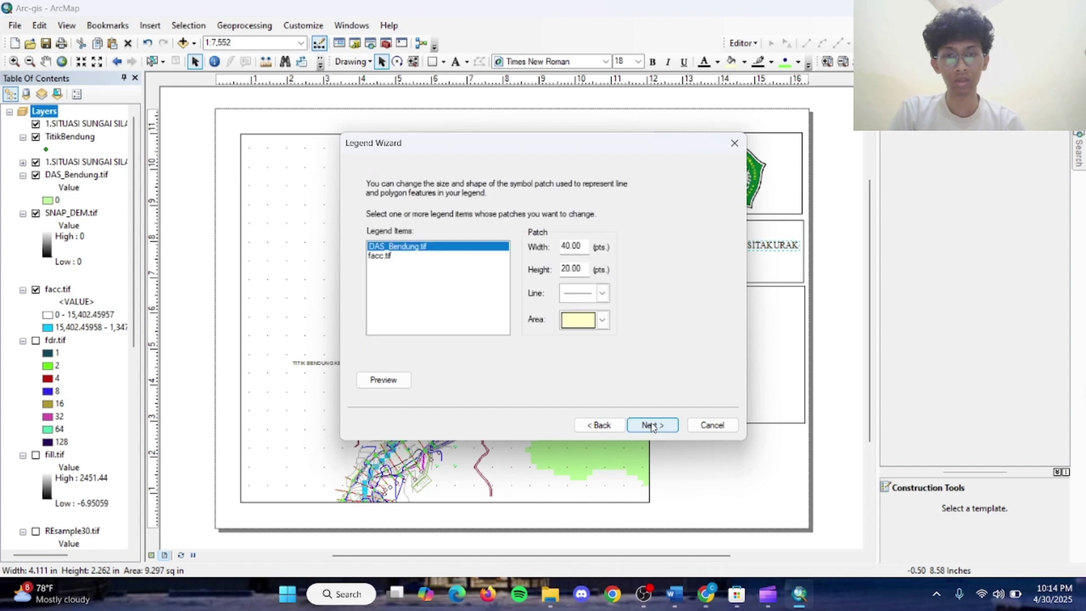
click(652, 426)
click(652, 425)
drag(687, 343, 734, 351)
Examine the legend's general, item, layout, frame, and size and position properties, close them, and deselect the legend.
right_click(735, 347)
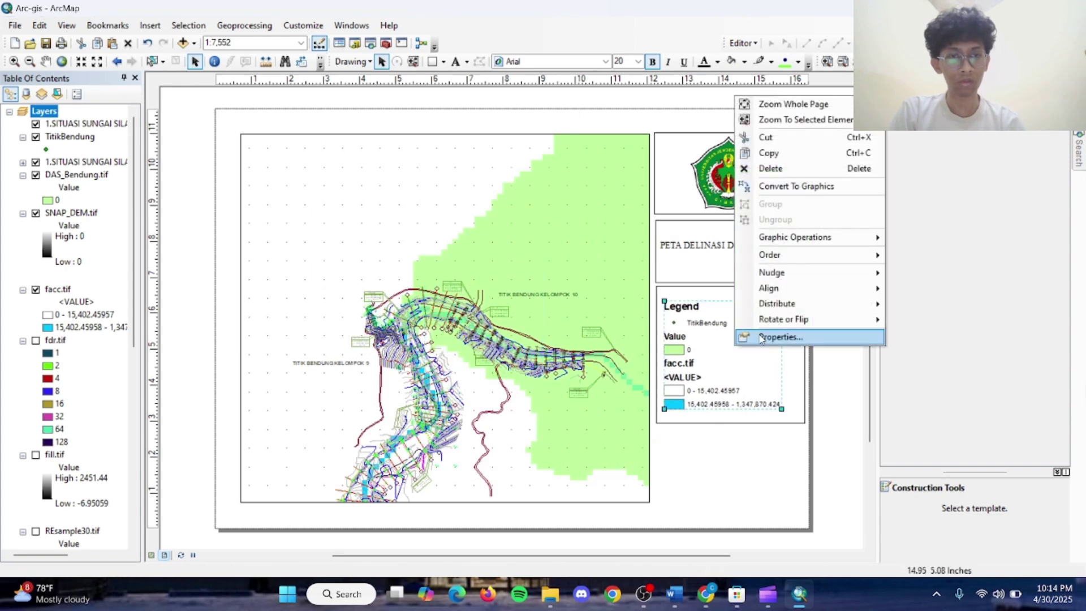
click(762, 338)
click(407, 136)
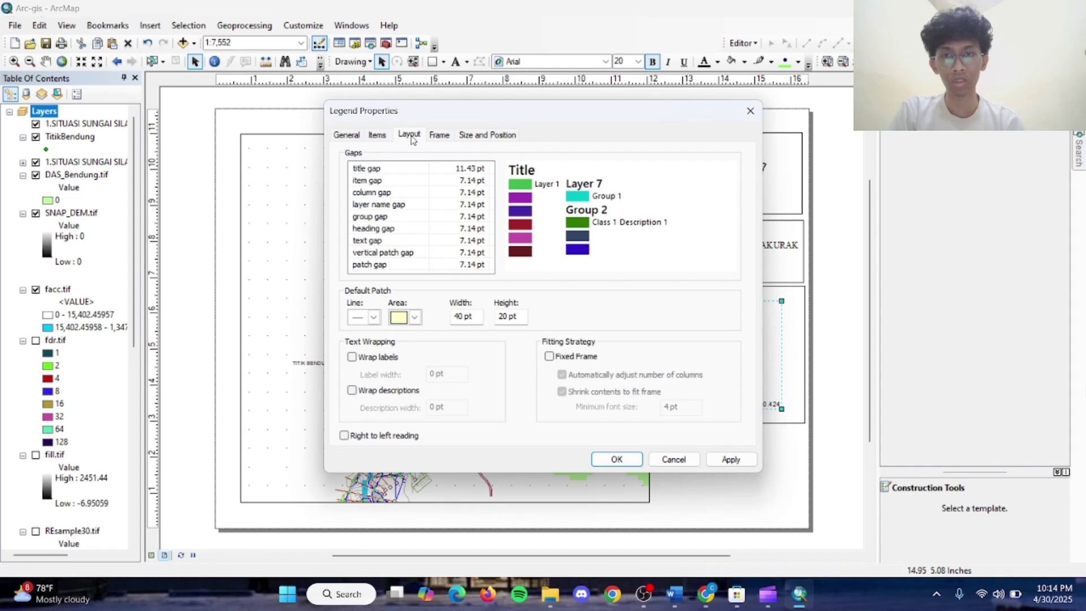
click(439, 135)
click(493, 134)
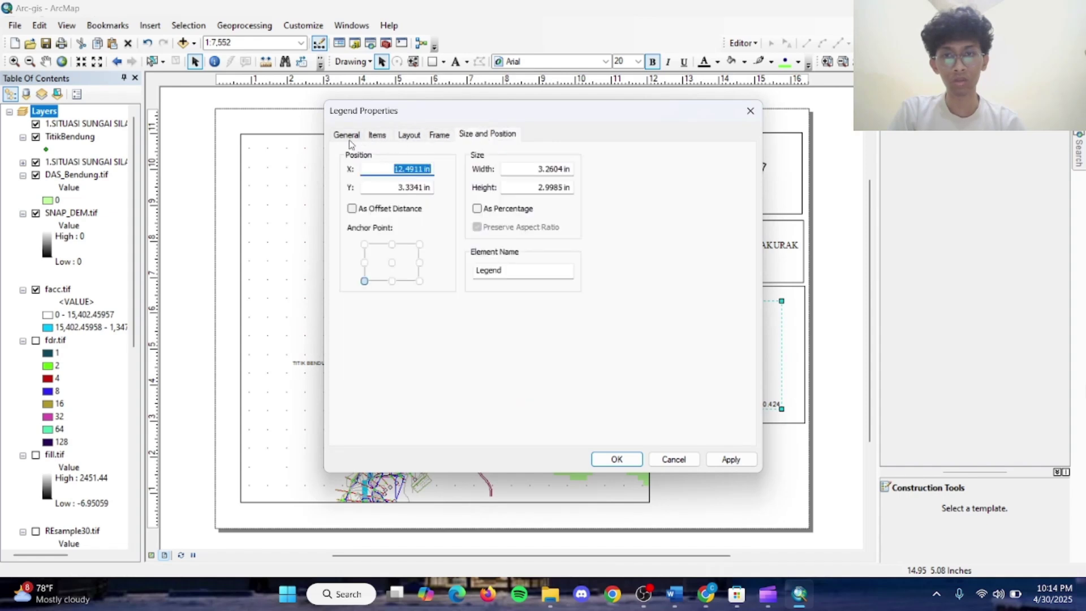
click(356, 139)
click(377, 137)
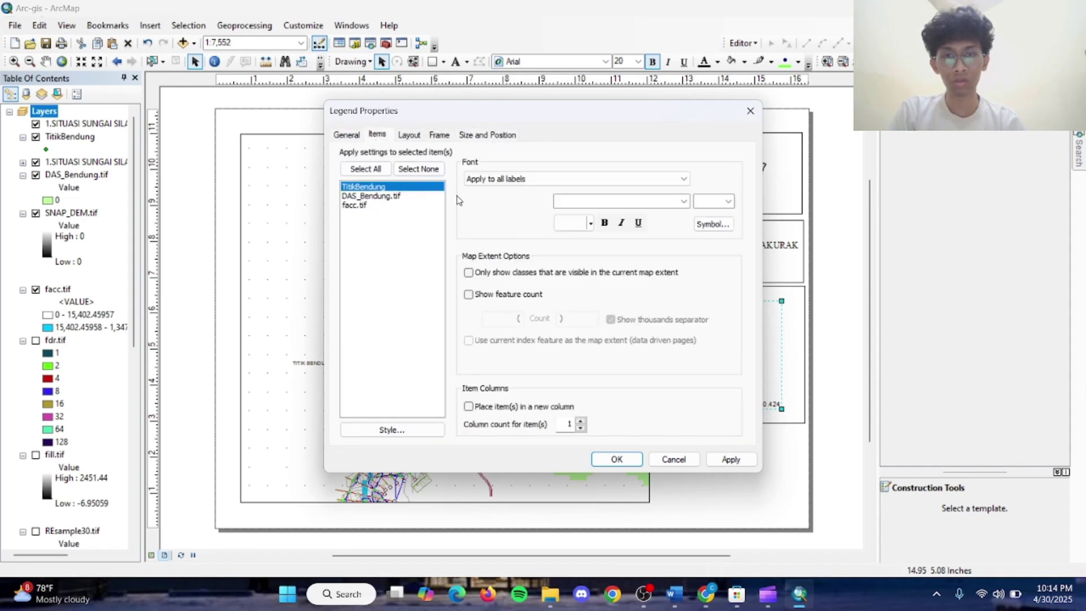
click(424, 139)
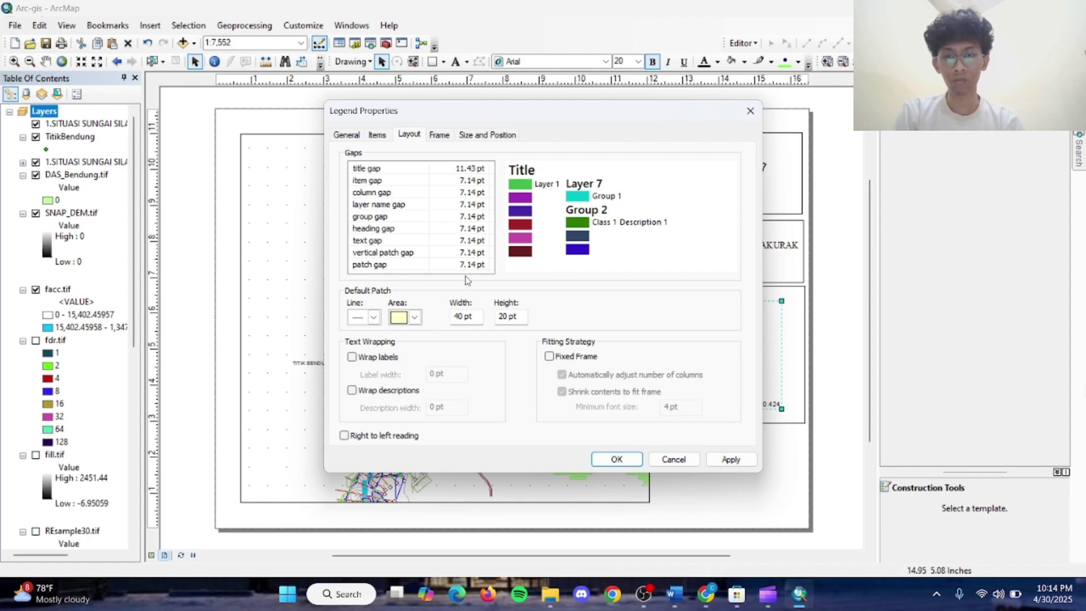
click(440, 134)
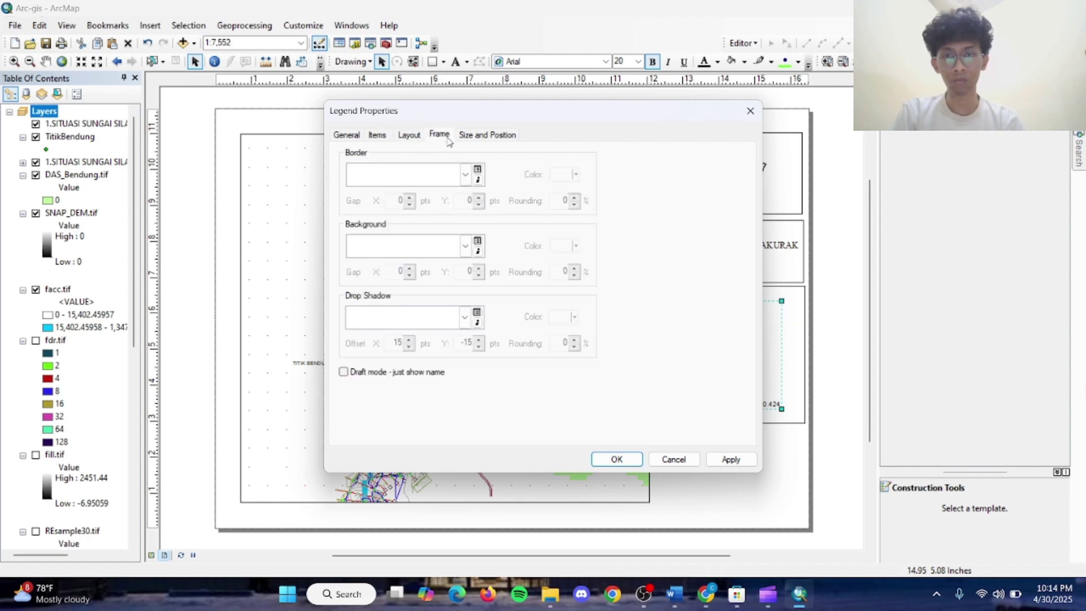
click(484, 135)
click(432, 138)
click(406, 136)
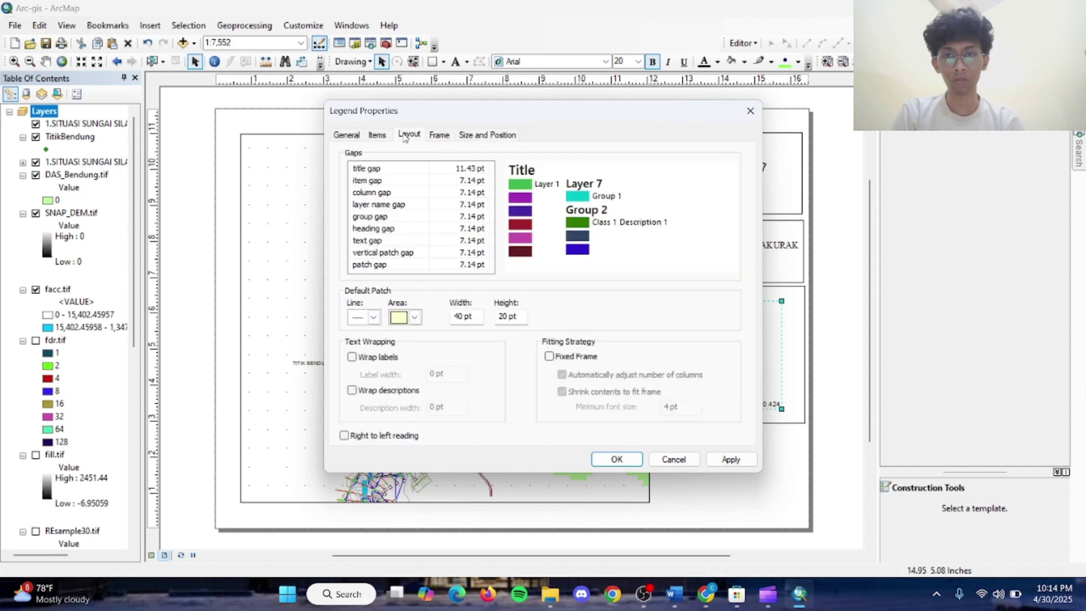
click(378, 135)
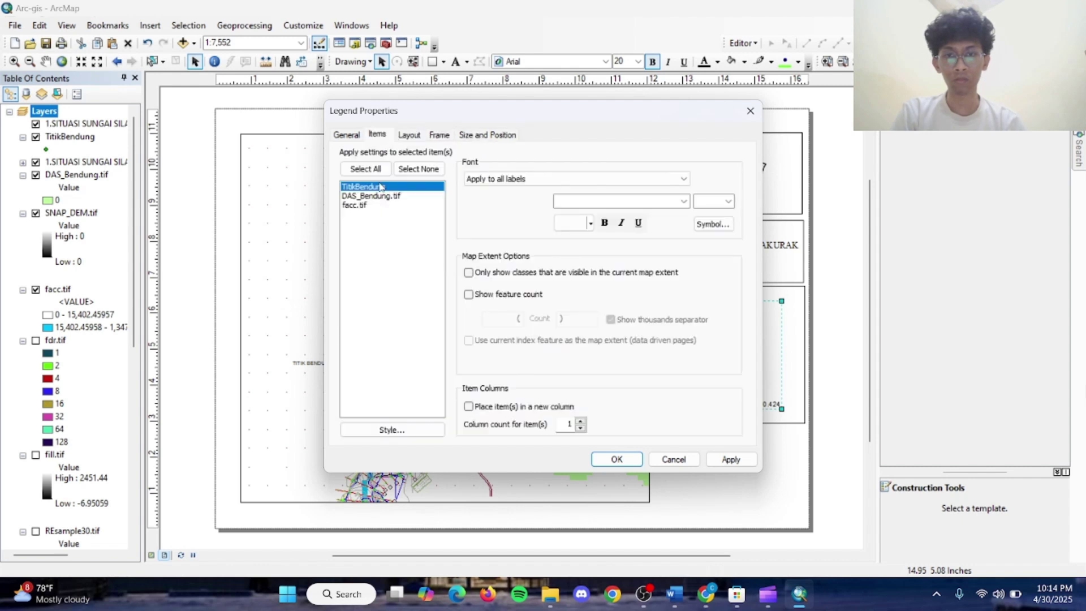
click(352, 138)
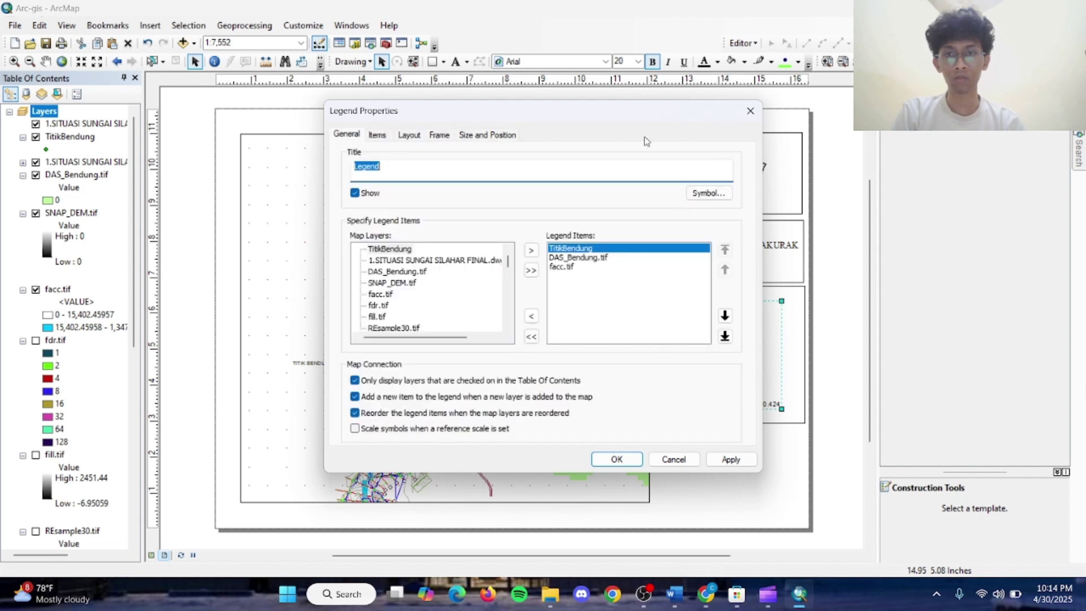
click(747, 111)
right_click(742, 381)
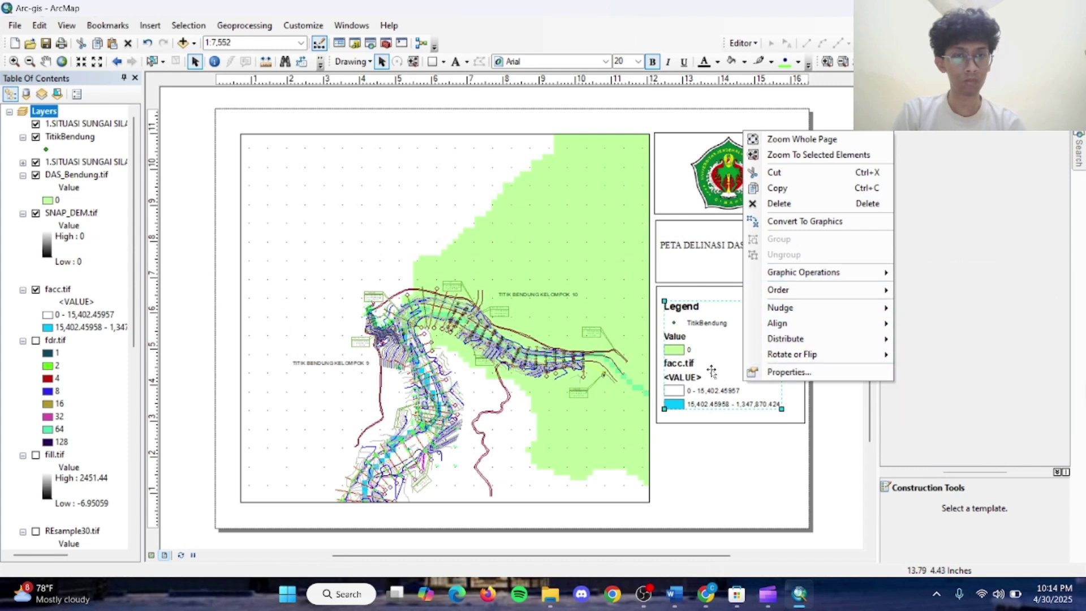
click(748, 440)
click(725, 439)
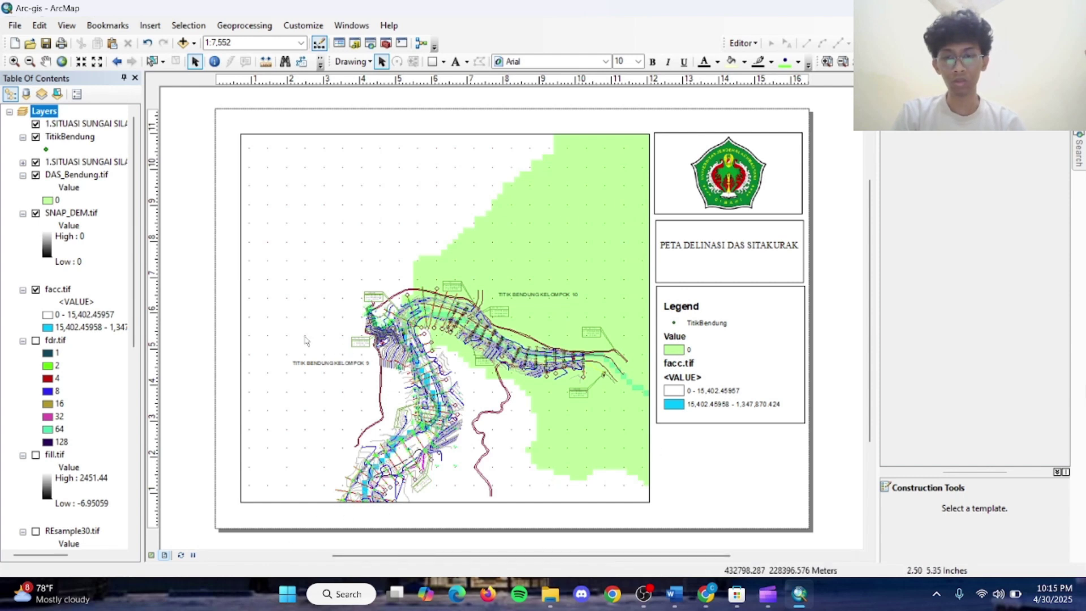
Start inserting another map element into the layout.
click(150, 26)
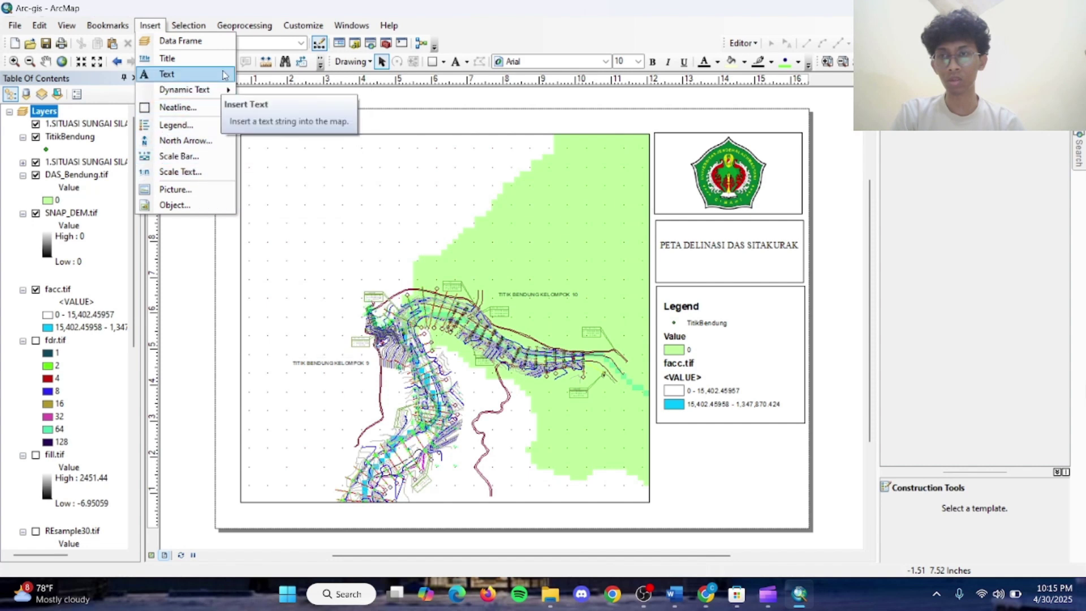
Insert a new data frame in the layout and resize and place it in the empty area below the legend.
click(221, 40)
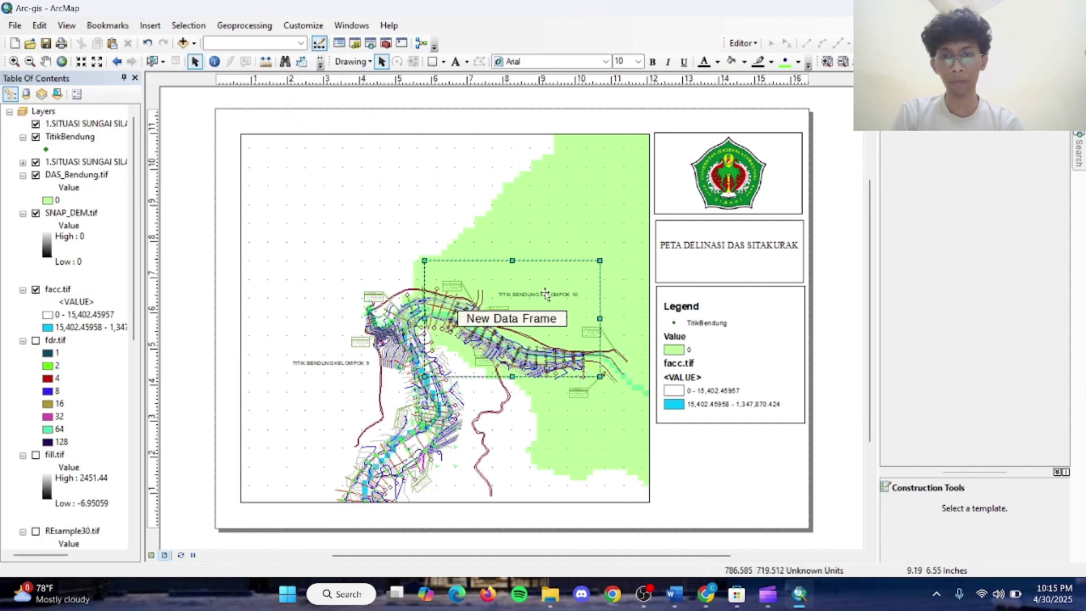
drag(550, 298, 725, 418)
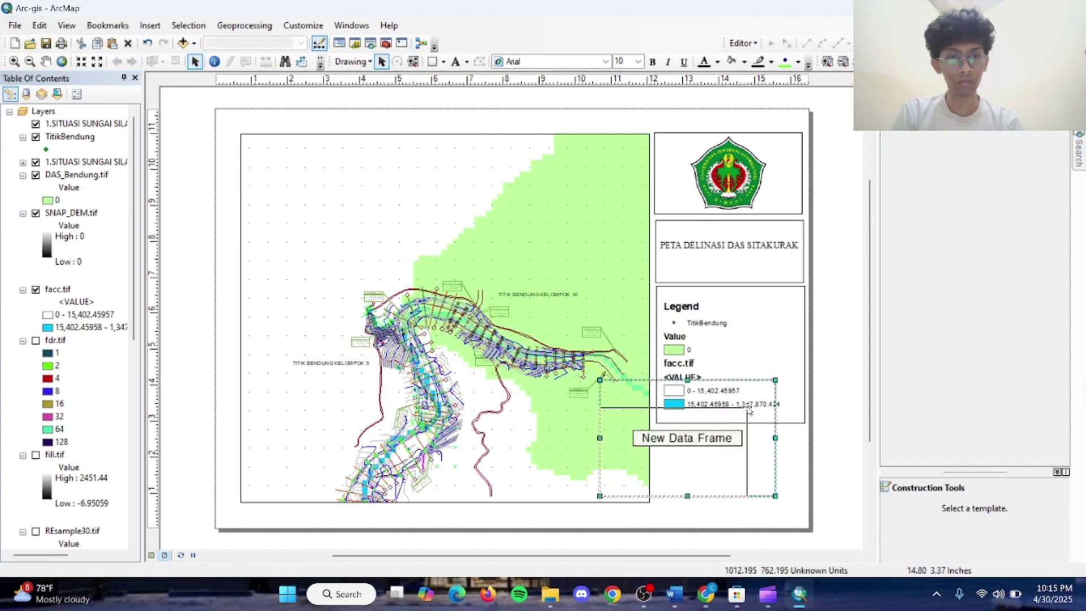
drag(775, 380, 736, 418)
drag(664, 444, 724, 459)
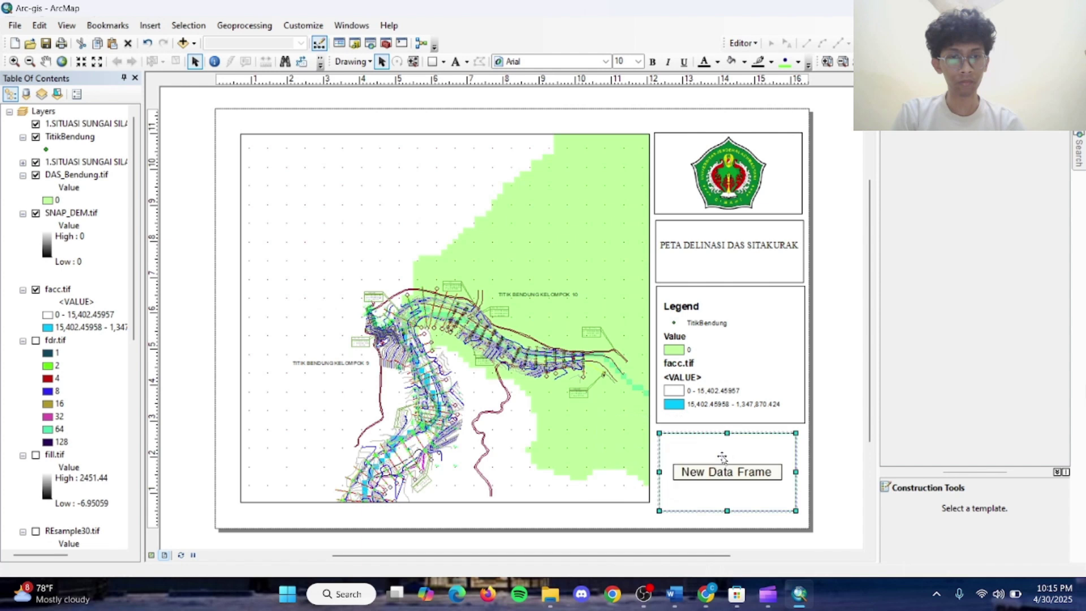
drag(796, 510, 727, 486)
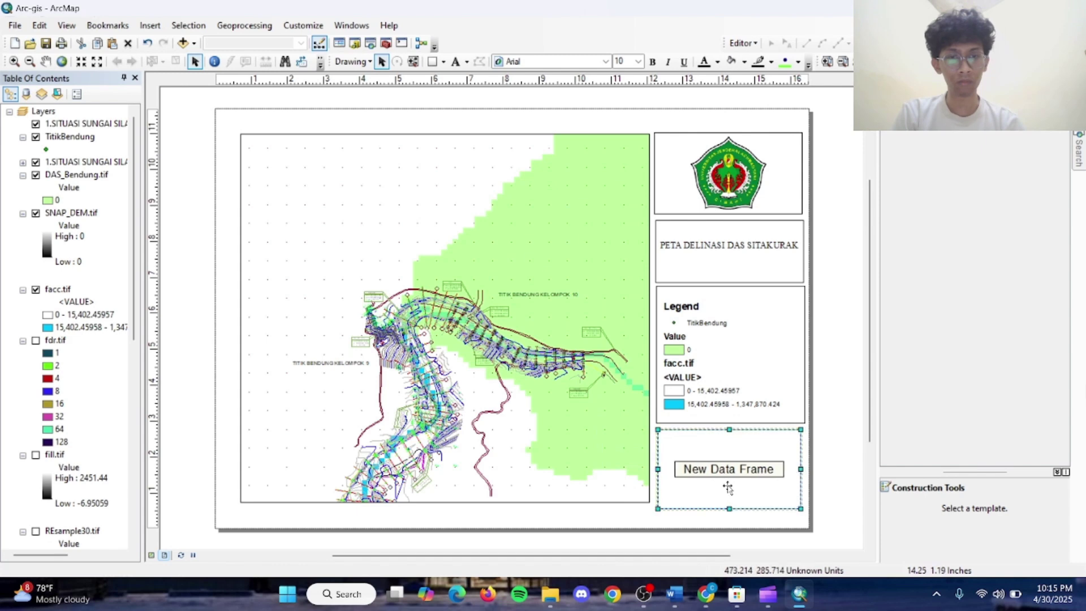
Activate the new data frame so that it can receive its own layers.
scroll(51, 415, down, 10)
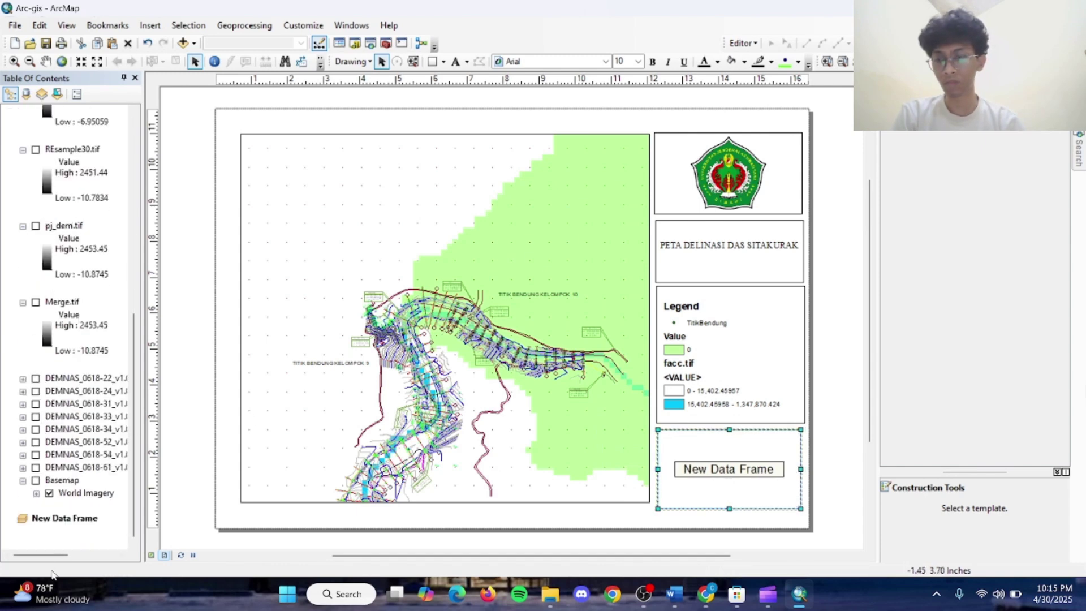
click(79, 520)
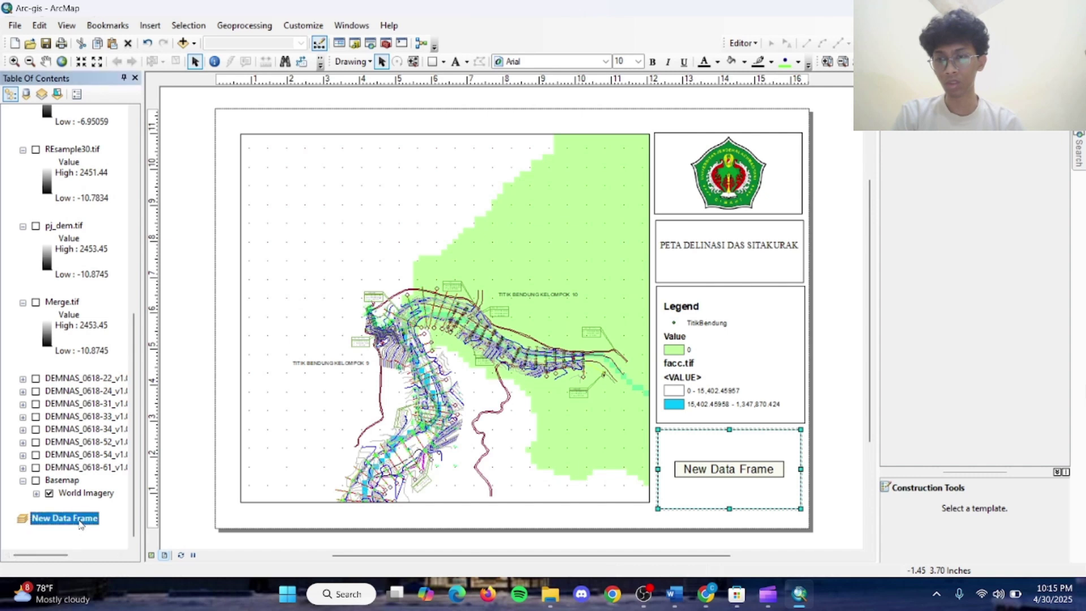
click(194, 43)
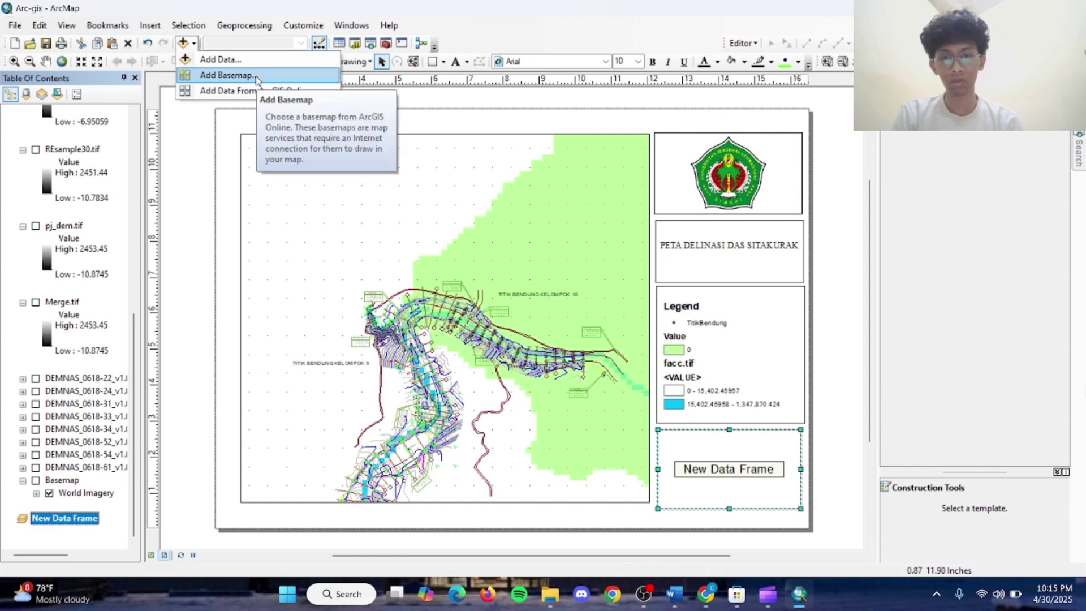
click(43, 544)
right_click(62, 521)
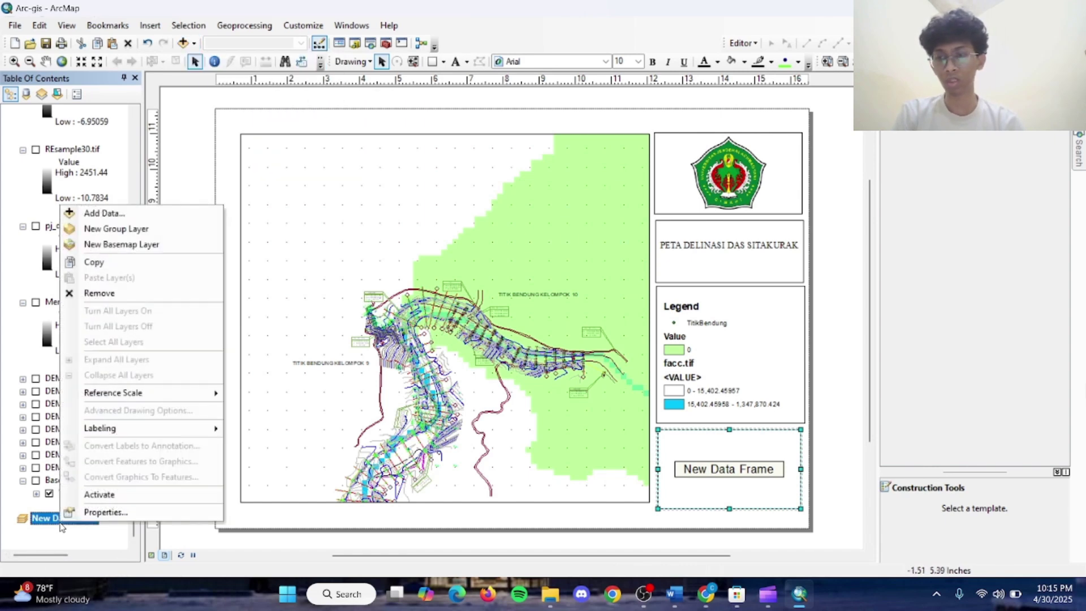
click(111, 496)
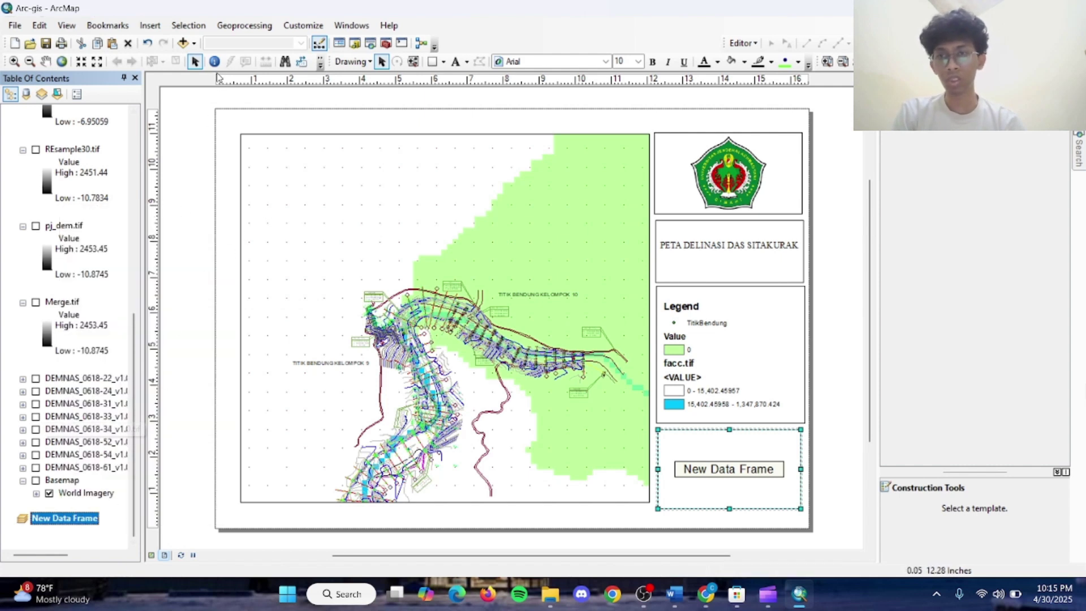
Add the Imagery basemap to the new data frame.
click(194, 43)
click(205, 76)
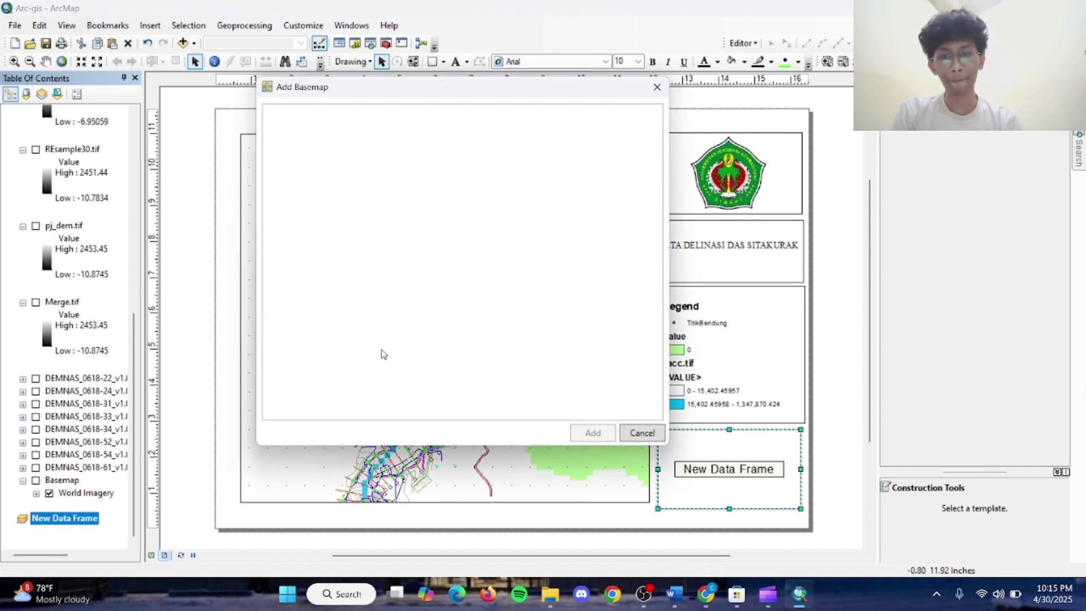
click(331, 180)
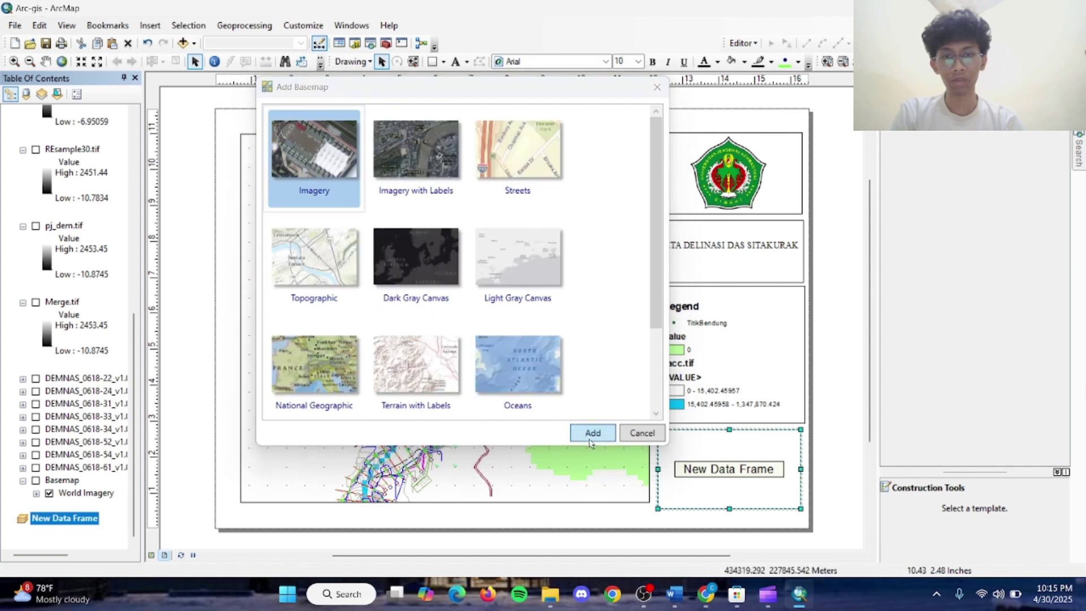
click(591, 433)
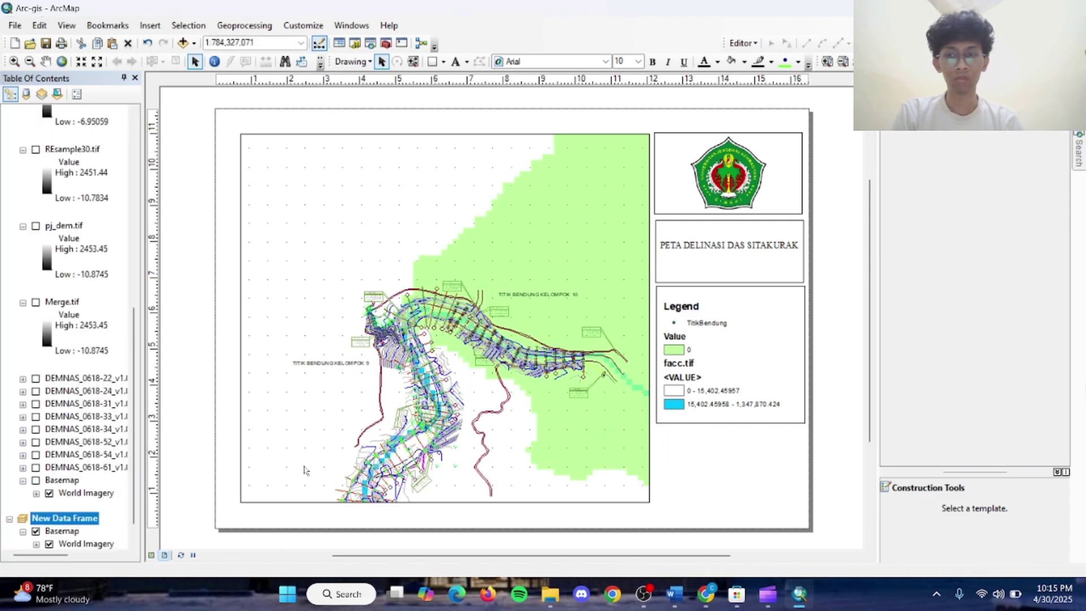
Show the new data frame in data view and frame its imagery on Sumatra at a scale of 1:10,000,000.
click(63, 531)
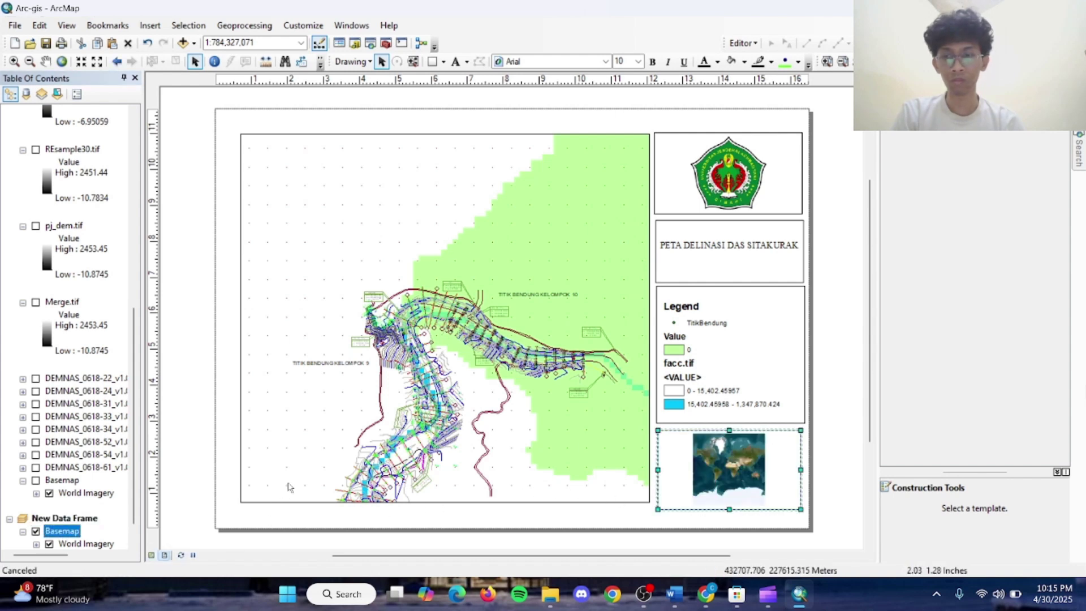
click(151, 555)
key(c)
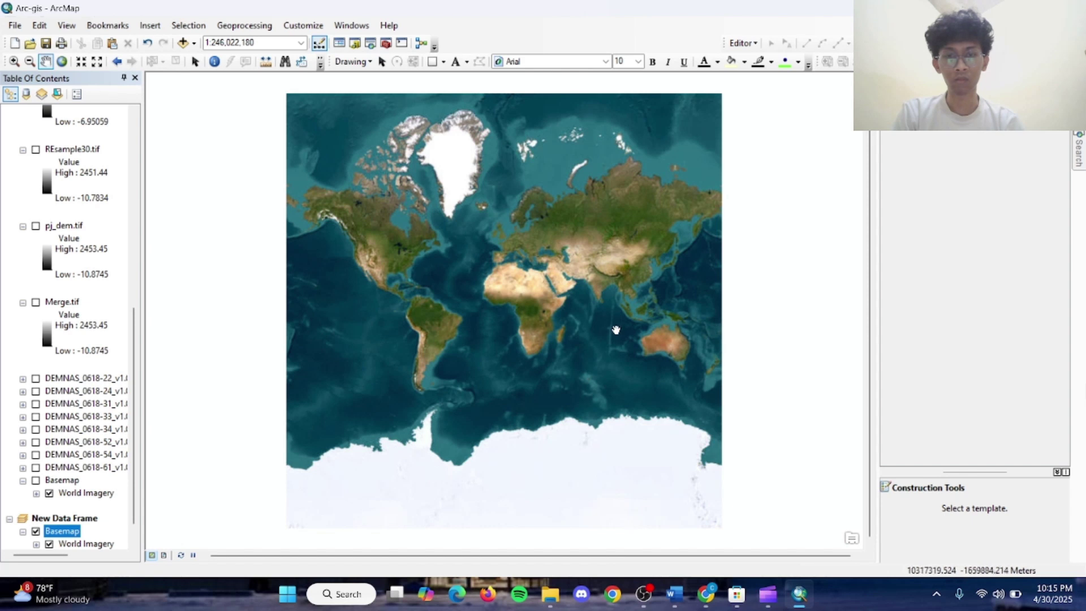
drag(619, 332, 573, 334)
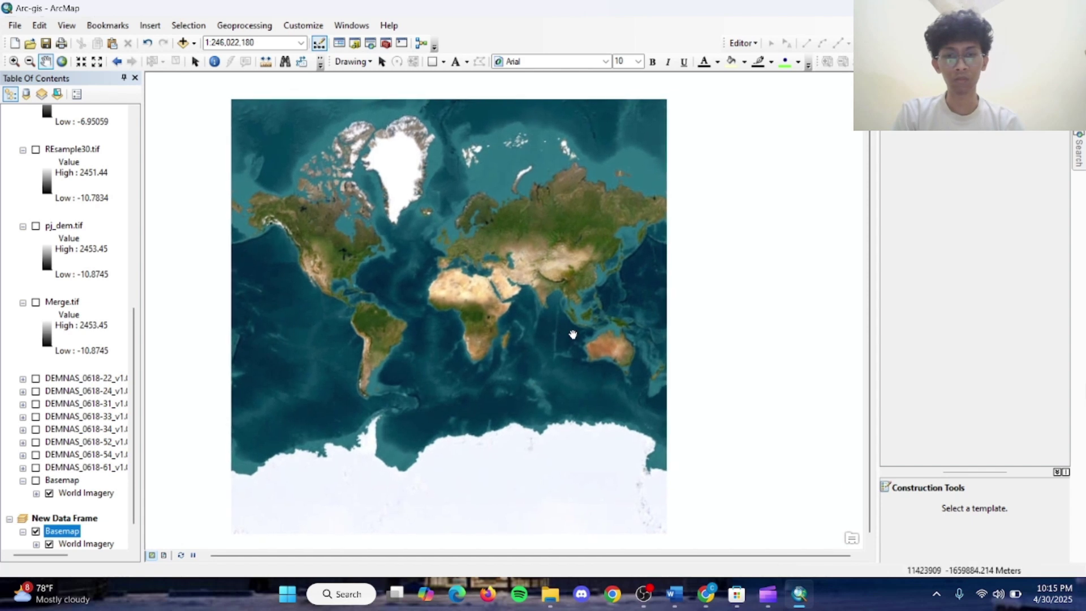
scroll(574, 335, down, 2)
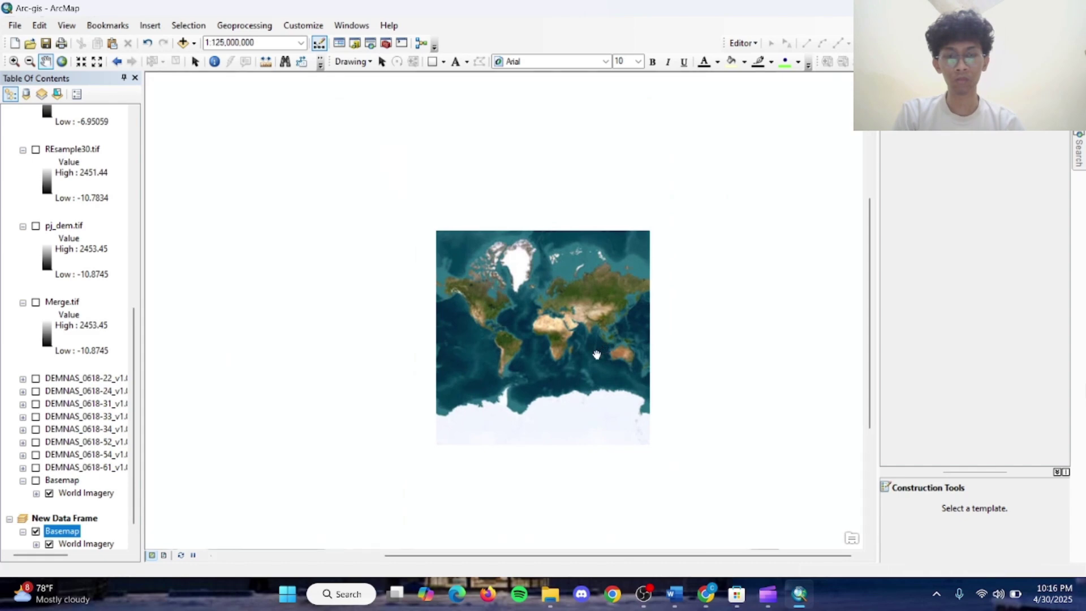
scroll(583, 367, up, 4)
scroll(562, 268, up, 3)
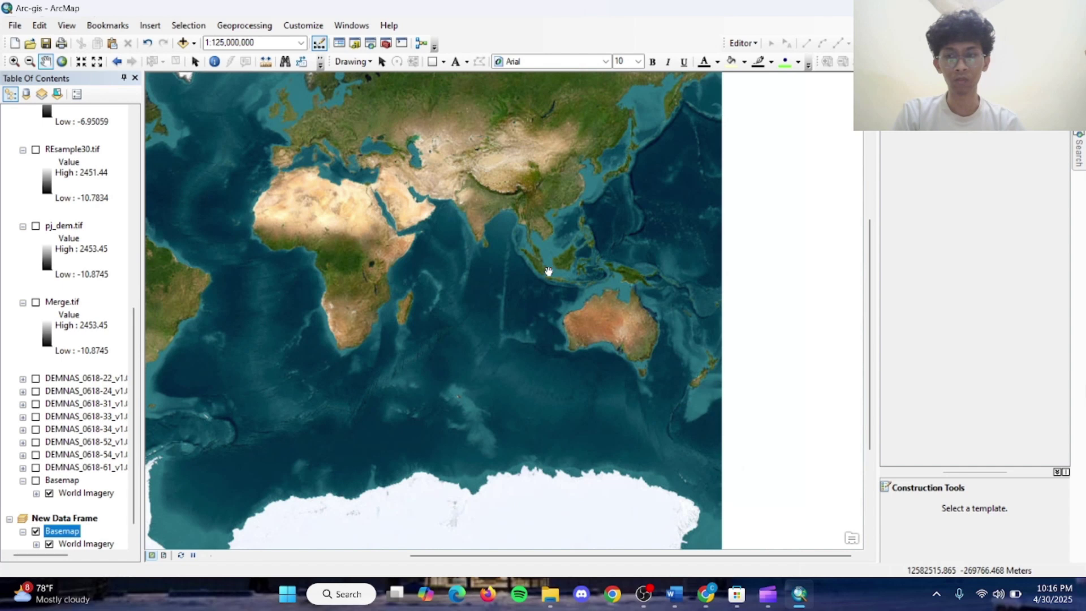
drag(569, 294, 587, 317)
drag(520, 261, 564, 329)
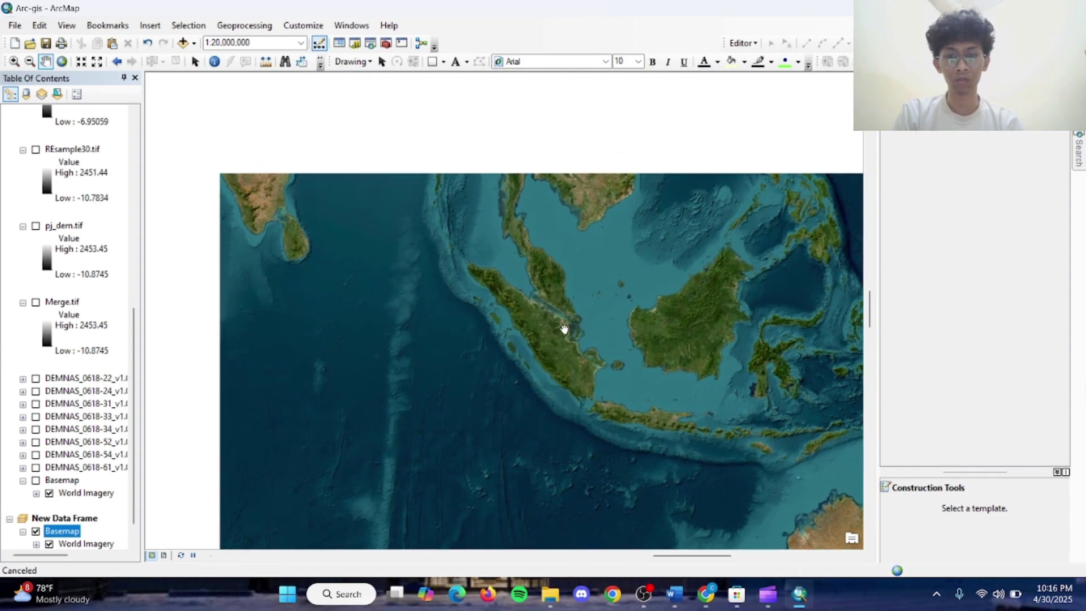
scroll(551, 346, up, 3)
drag(547, 356, 562, 373)
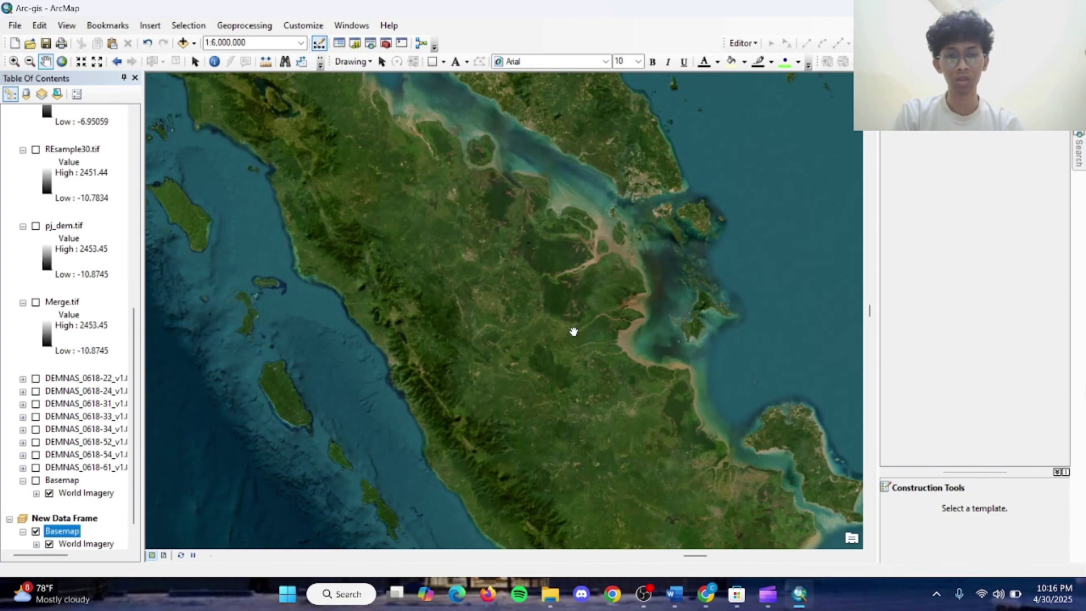
scroll(572, 337, down, 1)
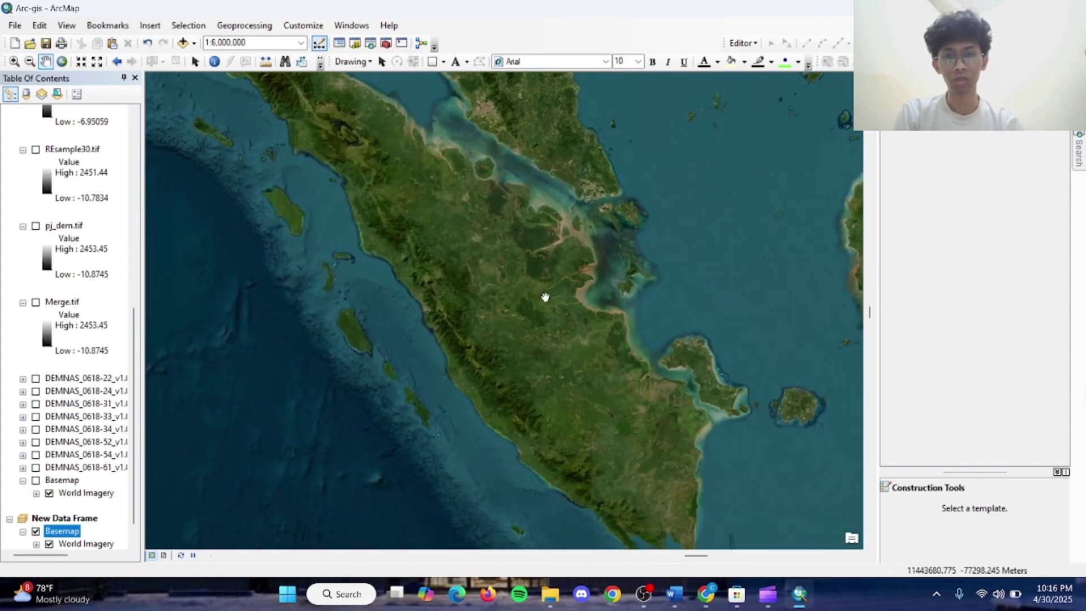
scroll(545, 297, down, 1)
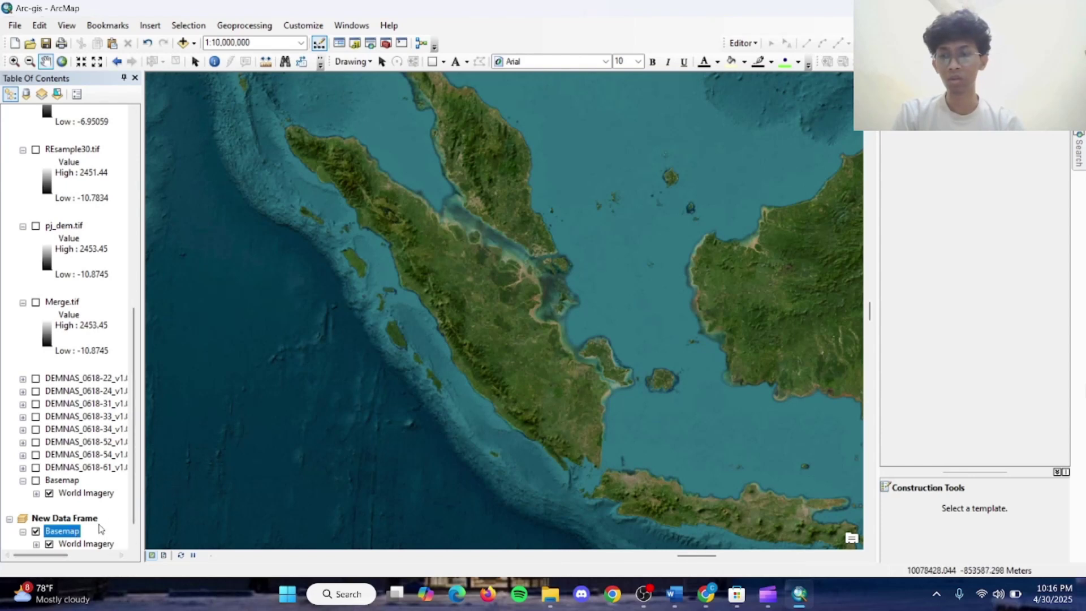
click(74, 519)
click(192, 43)
click(190, 61)
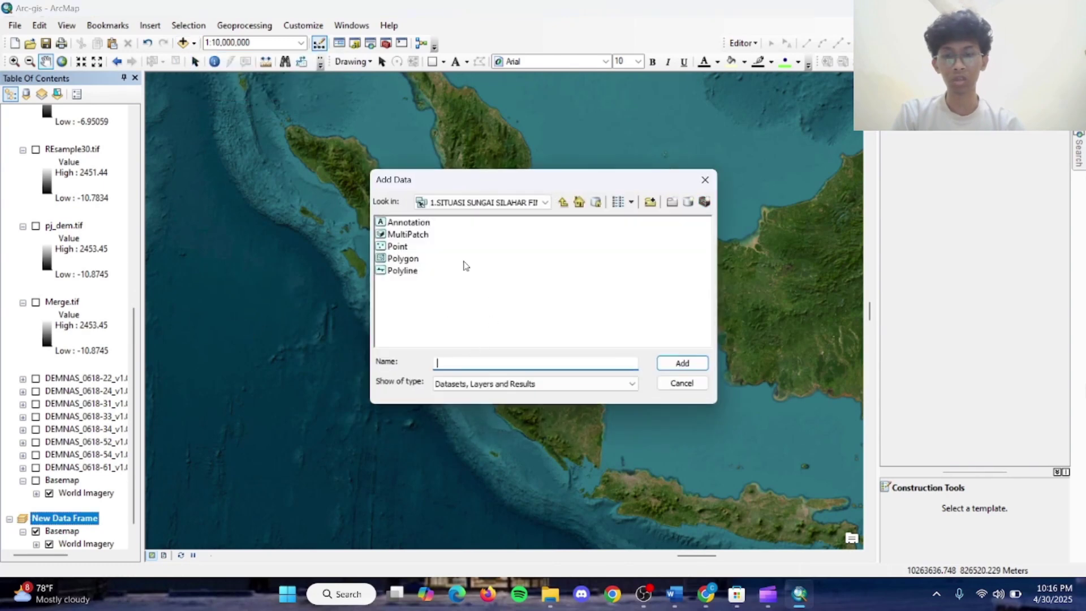
click(704, 180)
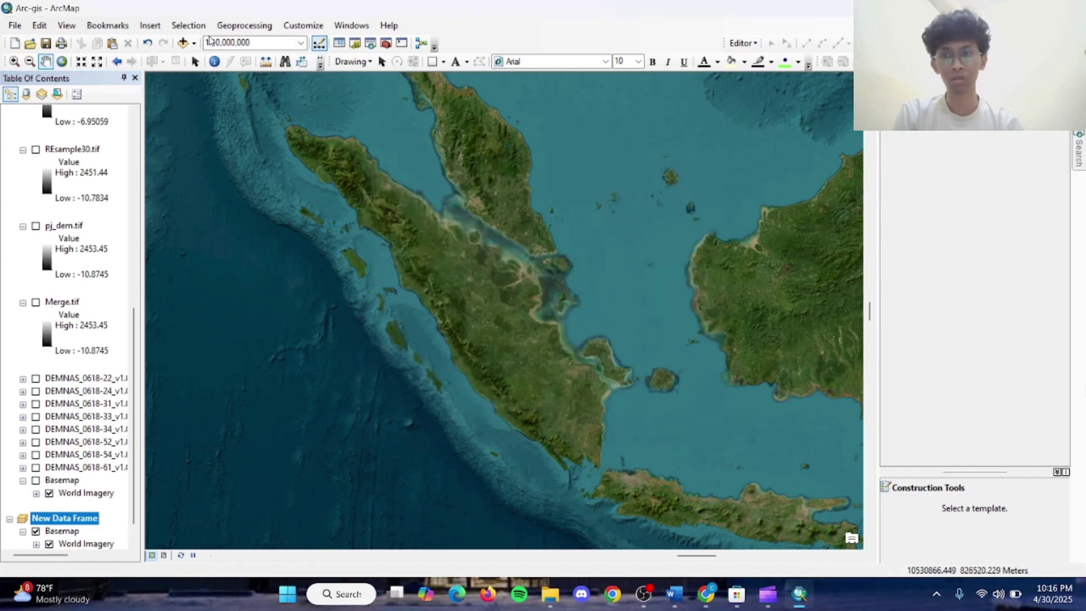
Add DAS_Bendung.tif from the Arc-Gis folder to the new data frame and build pyramids for it.
click(194, 43)
click(210, 60)
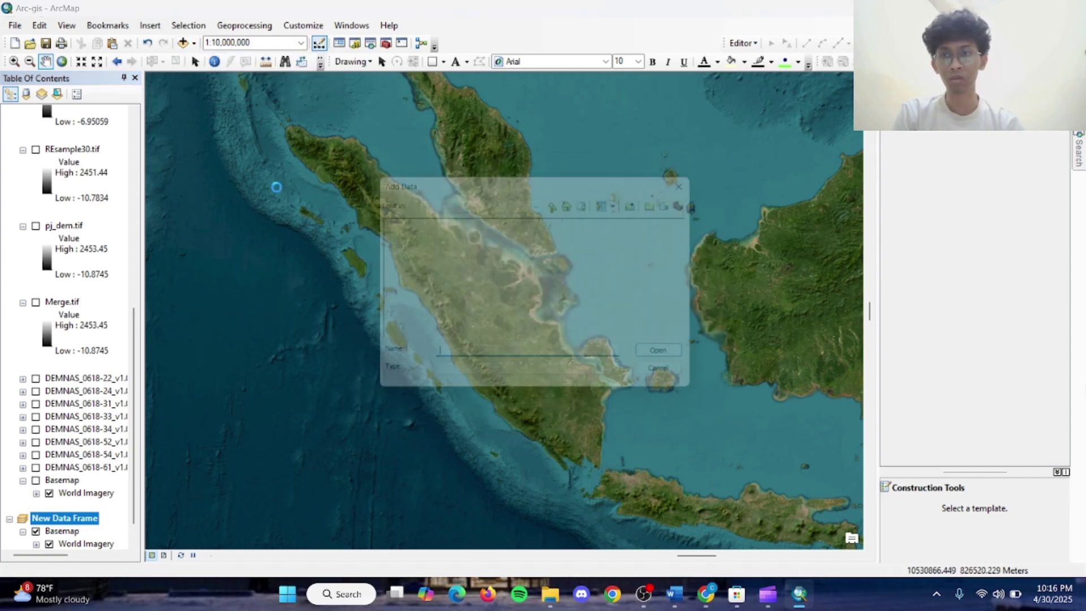
click(509, 203)
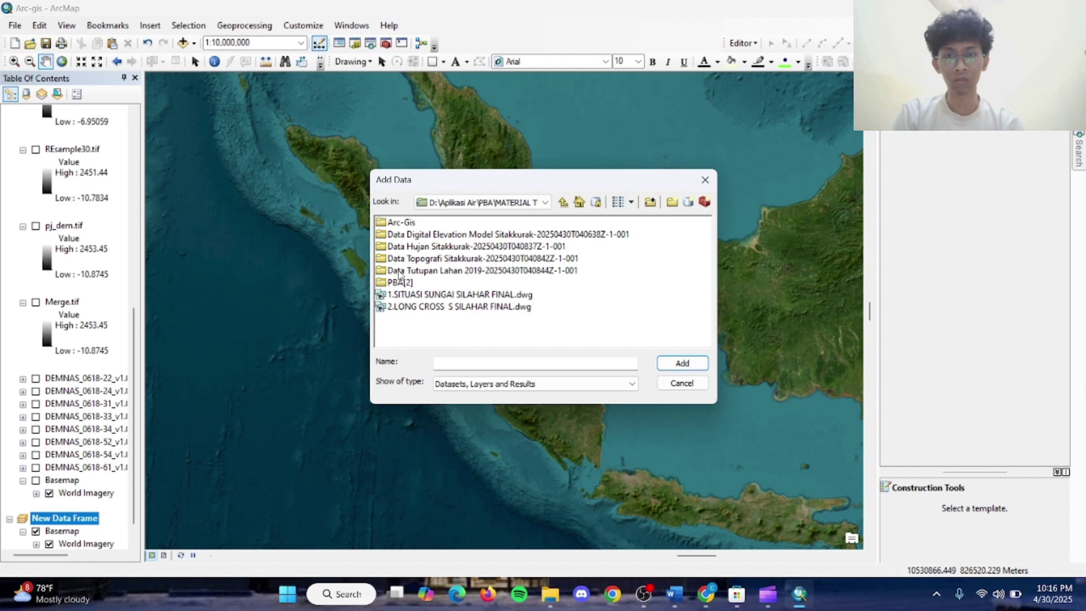
double_click(397, 224)
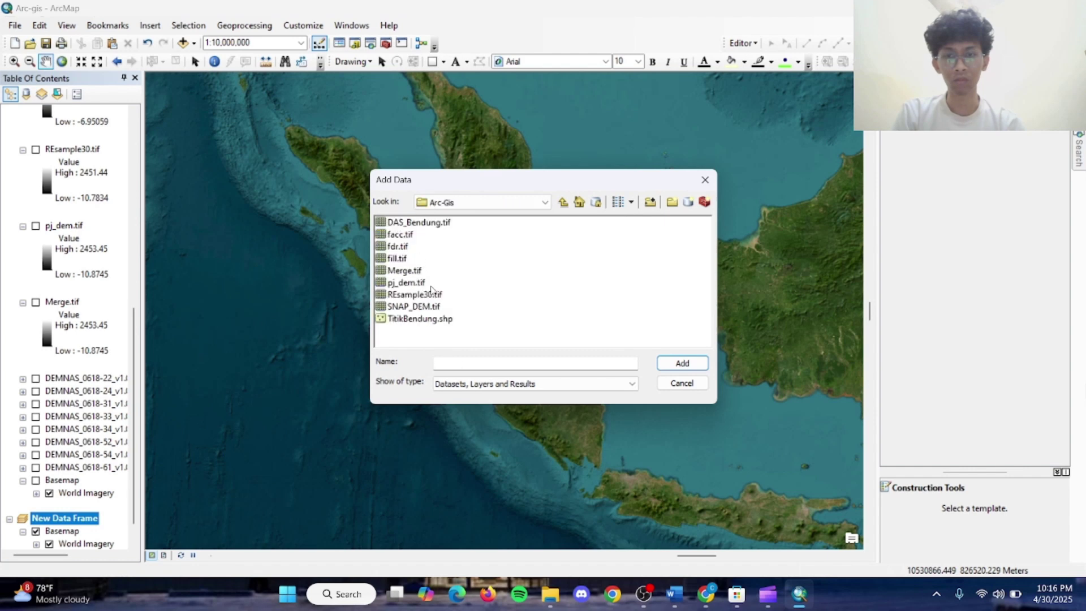
click(423, 223)
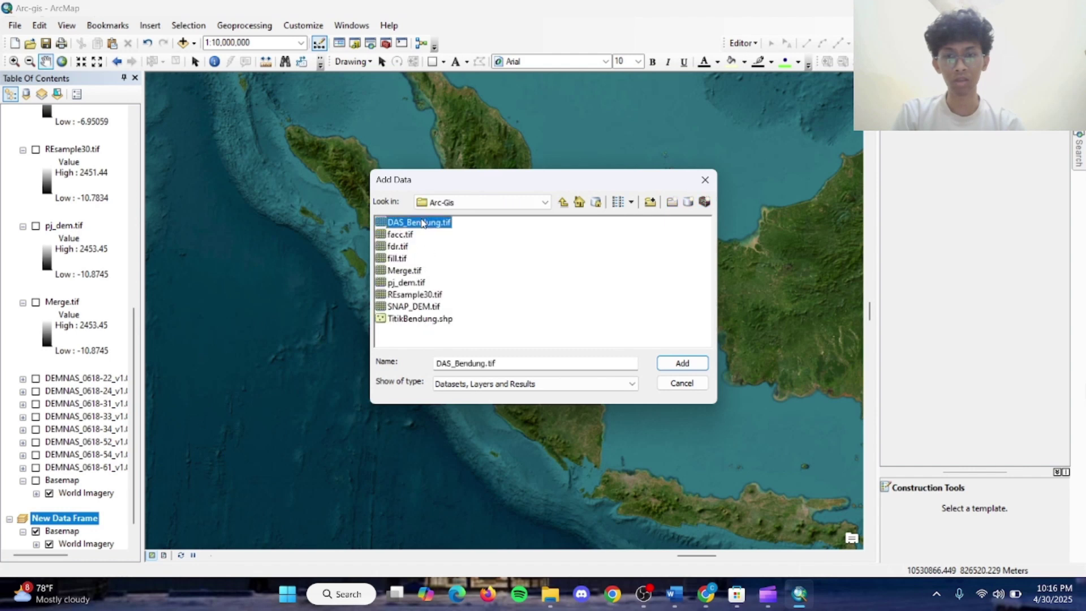
click(680, 363)
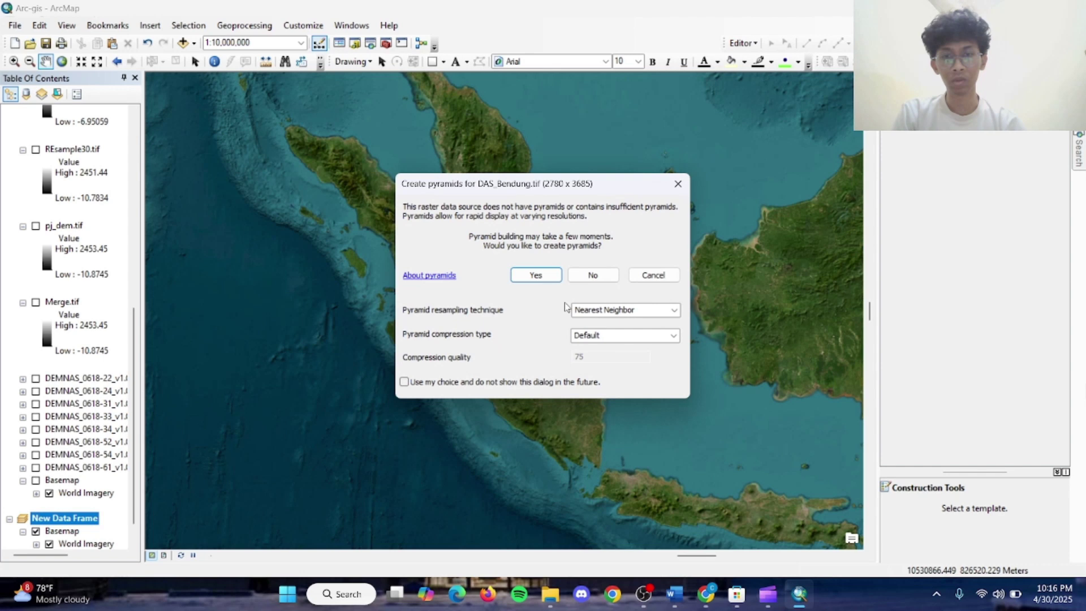
click(528, 276)
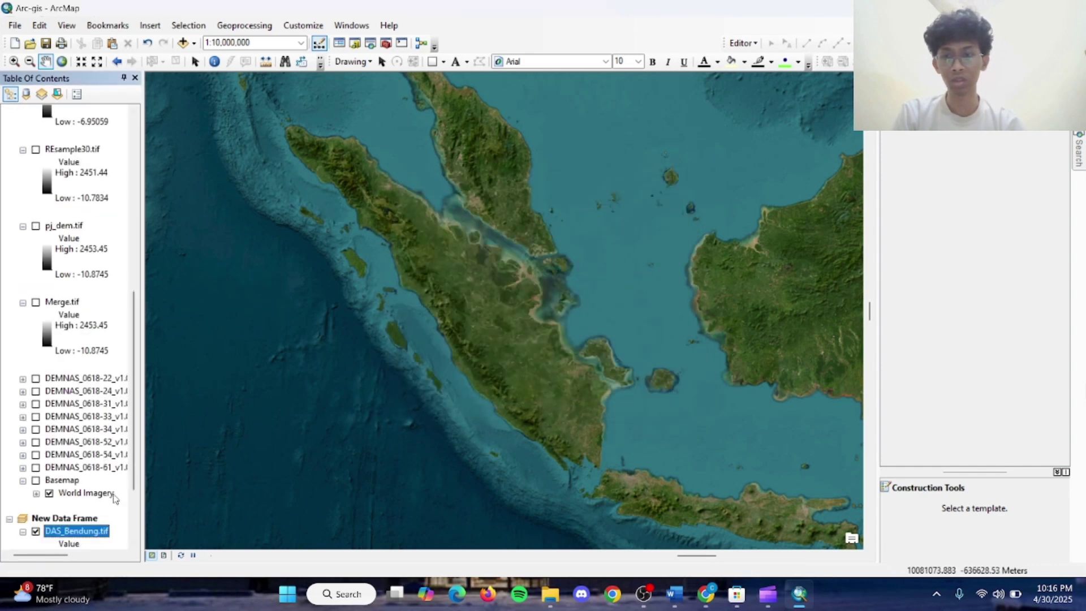
Open the layer properties of DAS_Bendung.tif in the new data frame and choose Classified symbology.
drag(326, 328, 164, 432)
drag(232, 438, 195, 458)
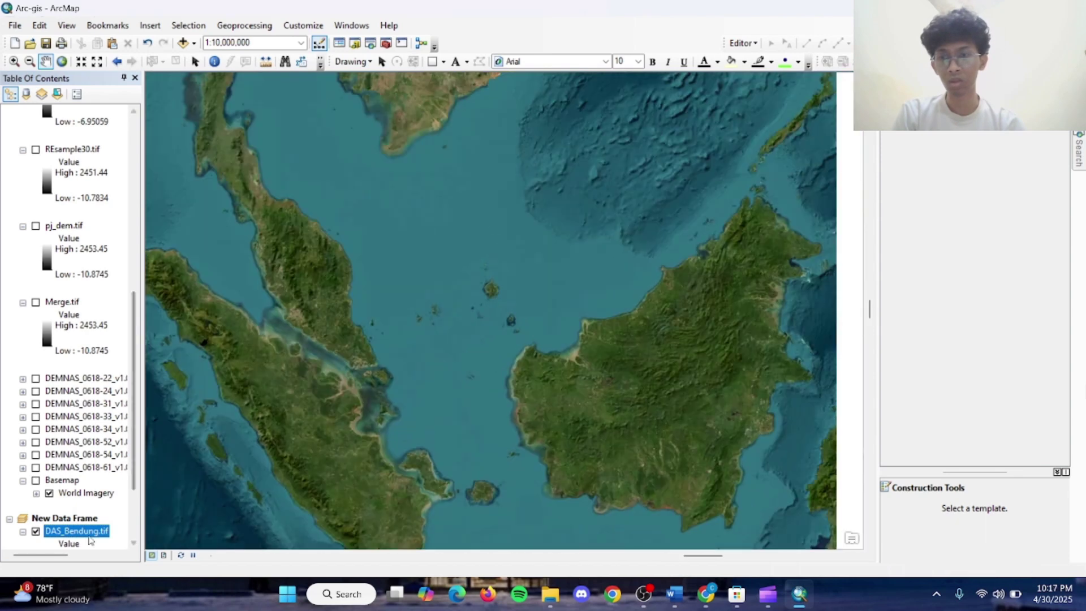
right_click(86, 539)
click(148, 522)
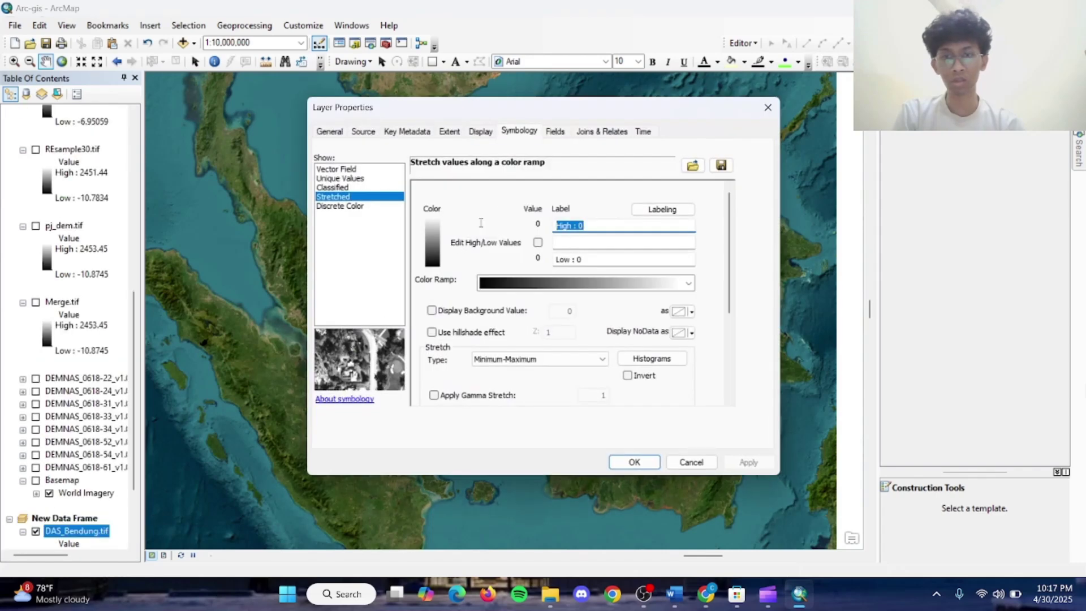
click(357, 179)
click(353, 188)
Colour the layer's 0 class dark red, apply the symbology, and bring Sumatra back into the data frame's extent.
click(428, 298)
right_click(429, 299)
click(417, 295)
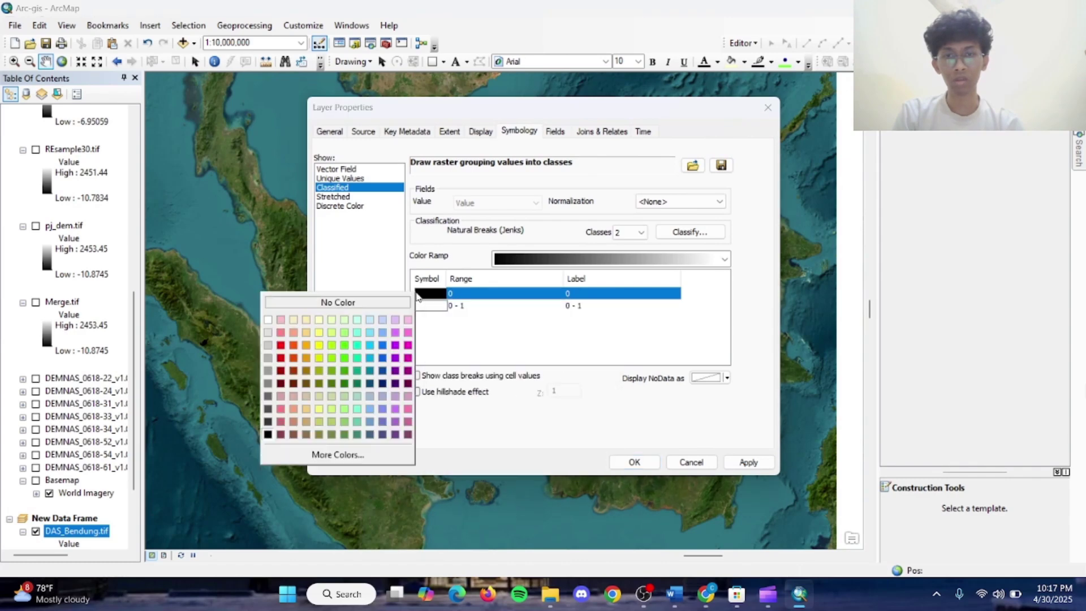
click(283, 351)
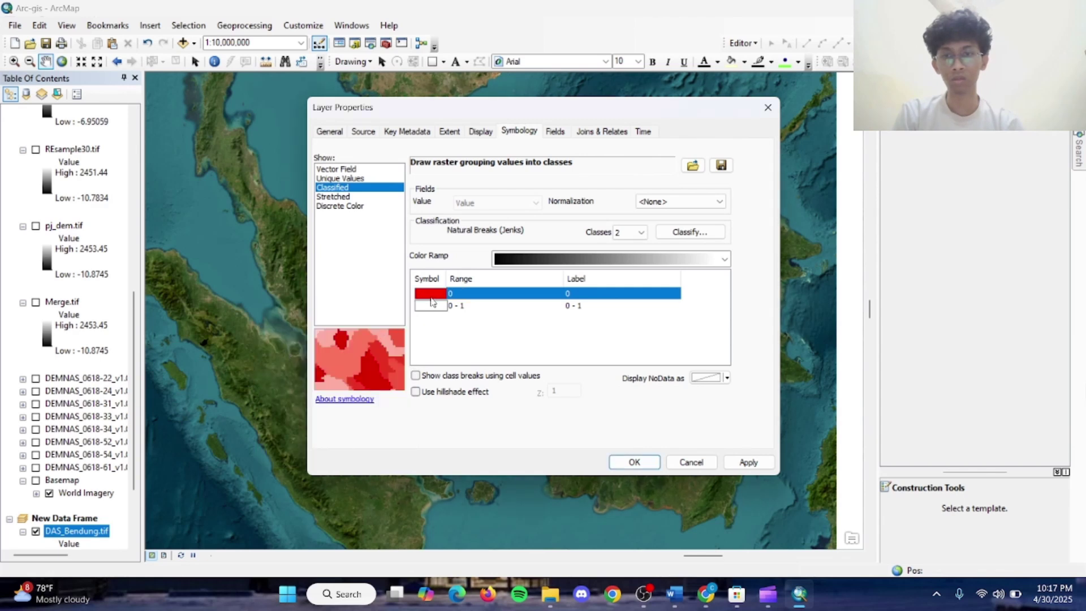
click(425, 300)
click(290, 360)
click(747, 461)
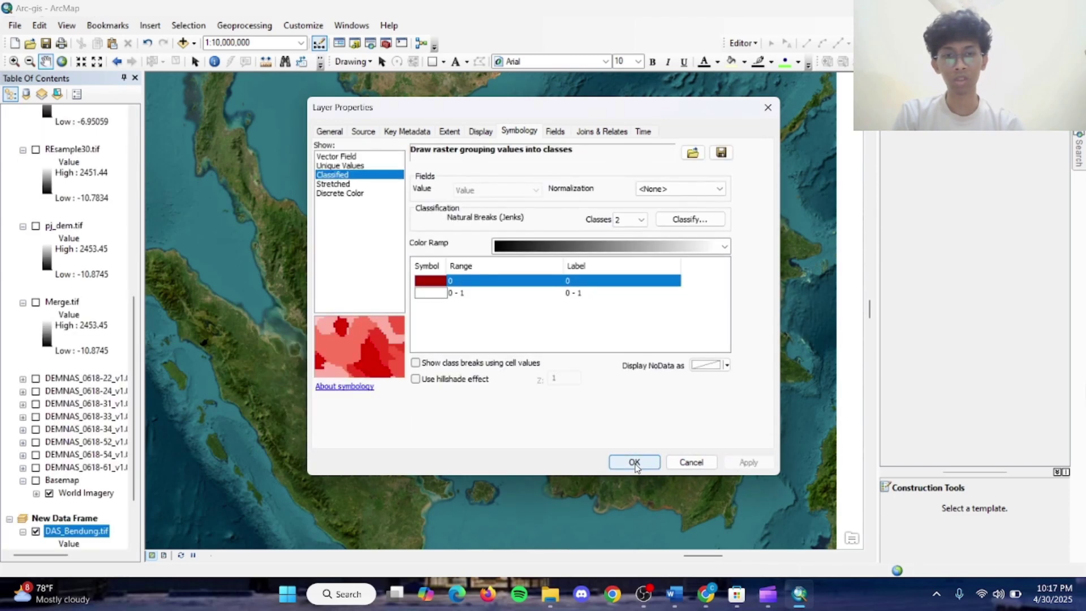
click(635, 462)
drag(411, 414, 370, 443)
drag(182, 458, 302, 454)
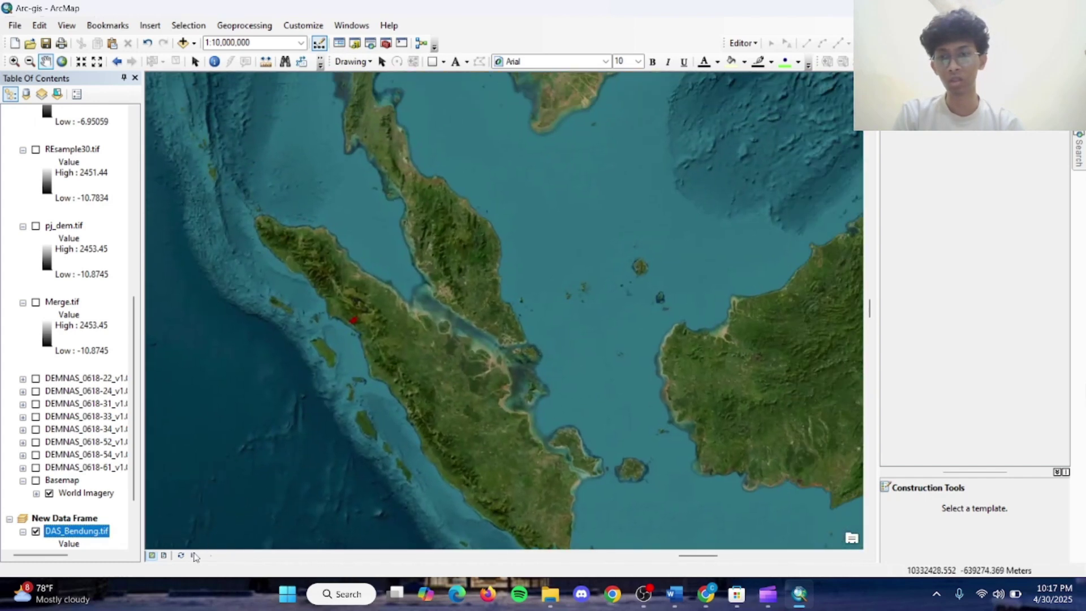
Return to the layout view of the map page.
click(164, 555)
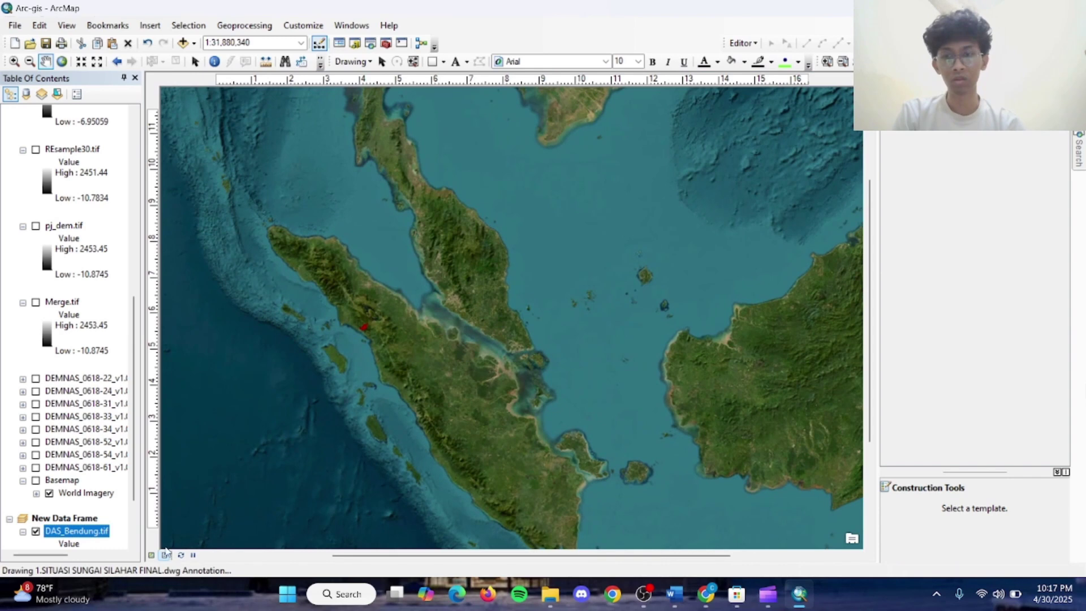
drag(470, 417, 489, 400)
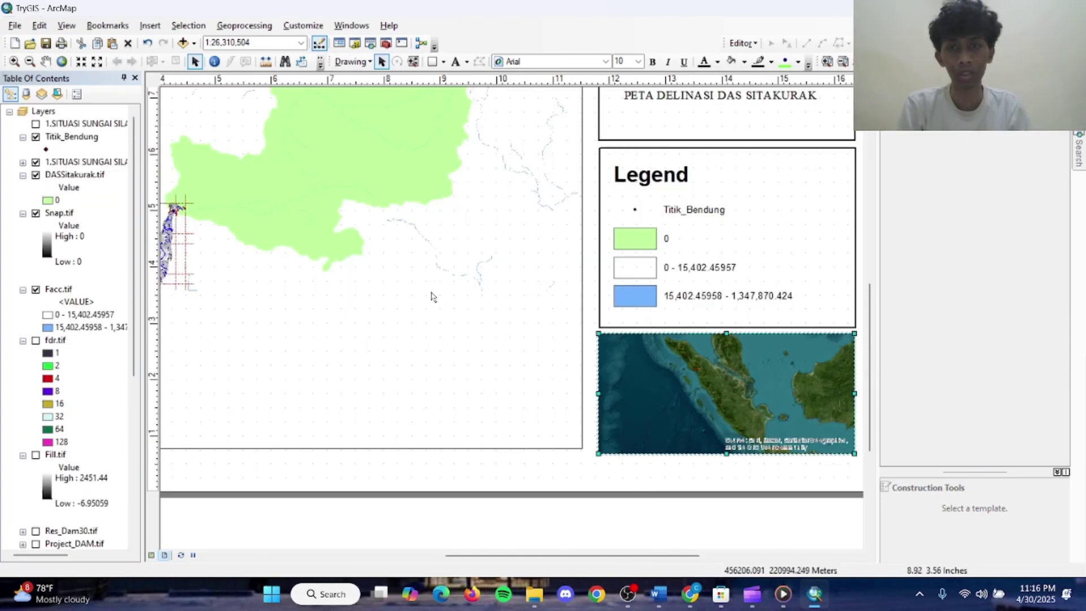
Insert an Alternating Scale Bar 1 and place it along the lower-left inside edge of the main map frame.
drag(453, 313, 736, 311)
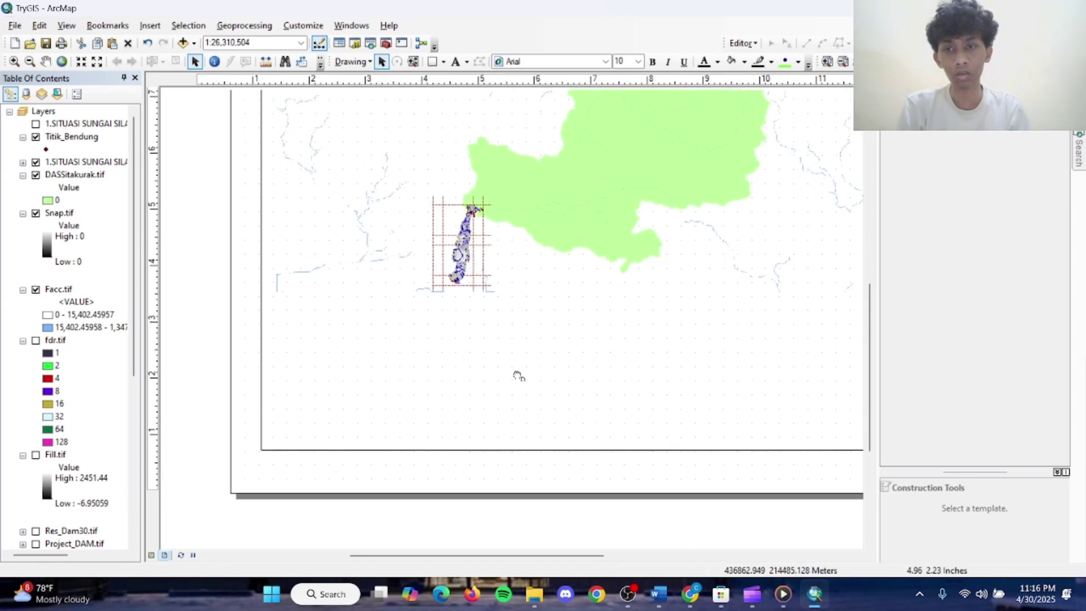
click(150, 25)
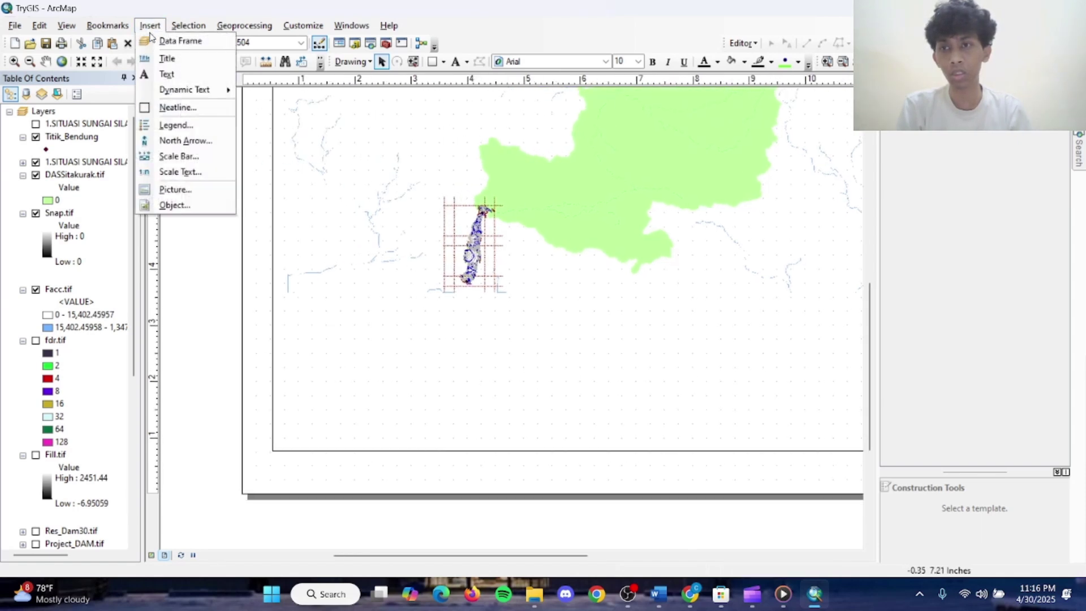
click(202, 157)
click(122, 256)
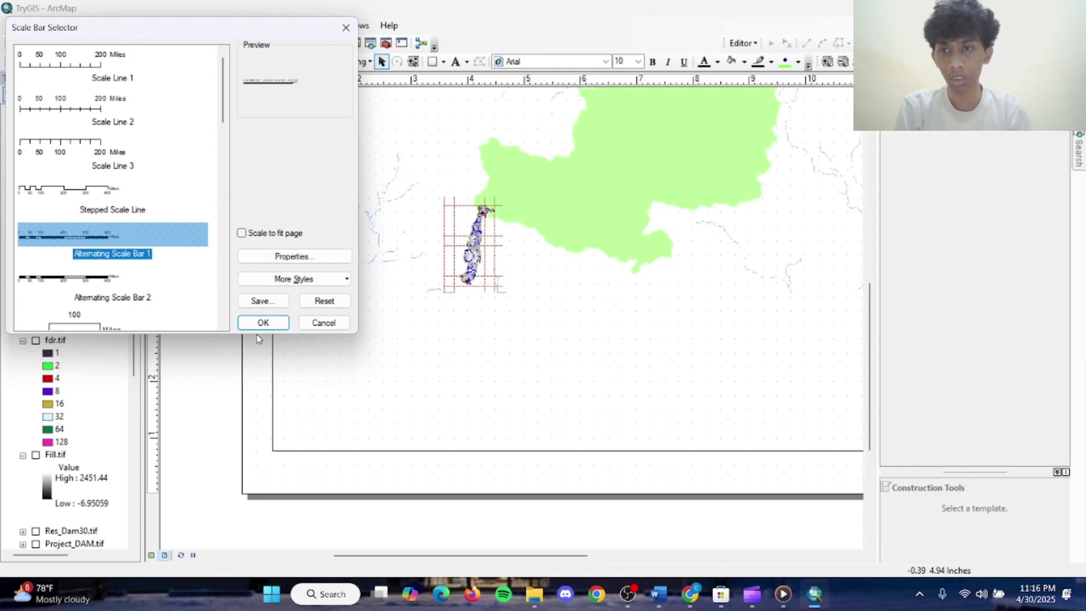
click(263, 321)
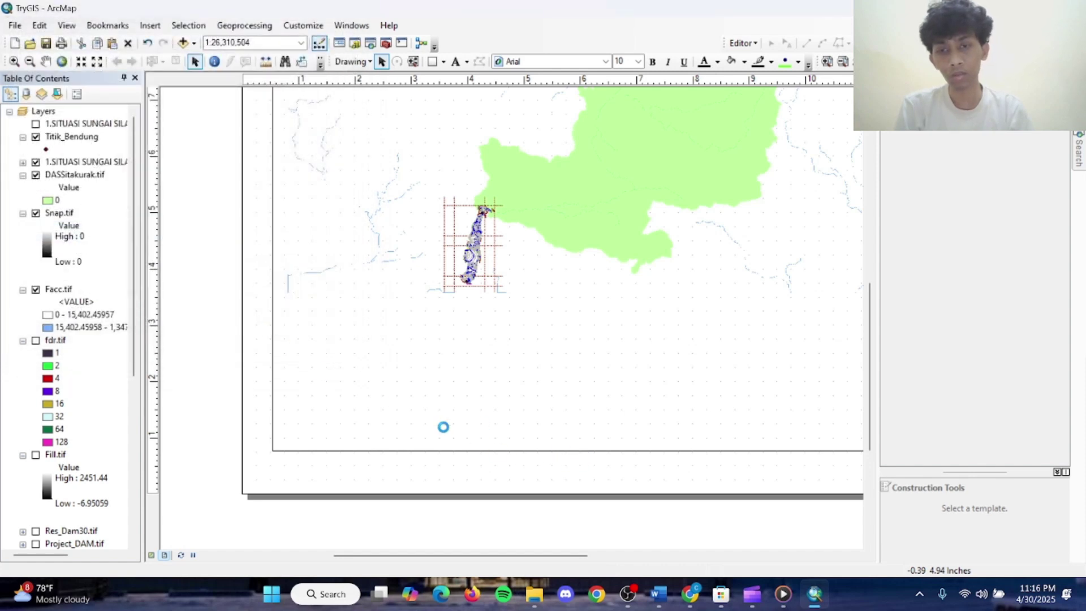
drag(550, 317, 481, 430)
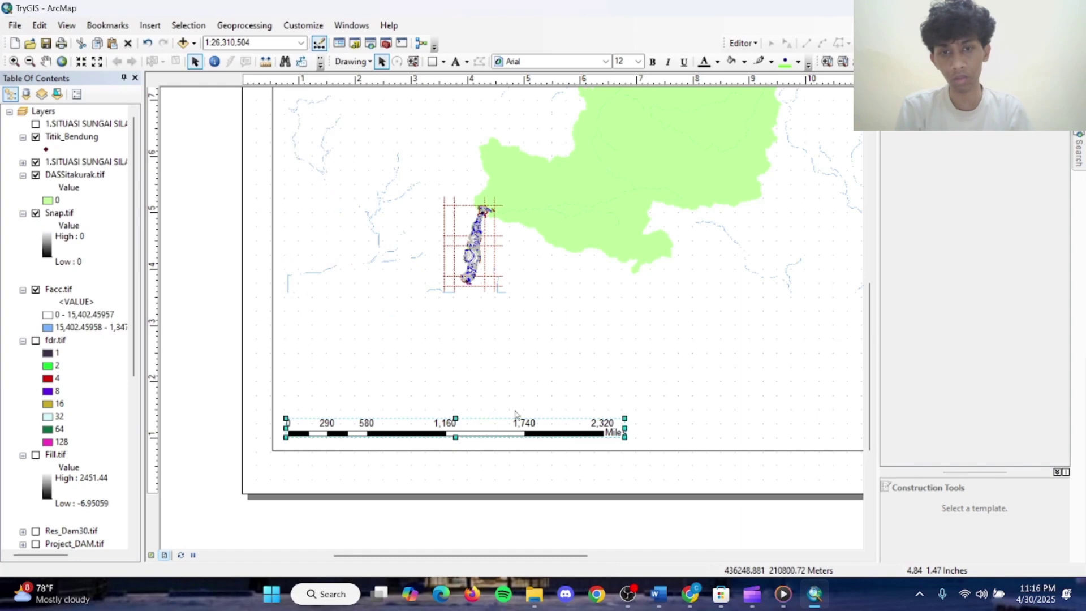
Insert the ESRI North 1 north arrow, enlarge it and place it just above the left end of the scale bar.
click(149, 25)
click(182, 140)
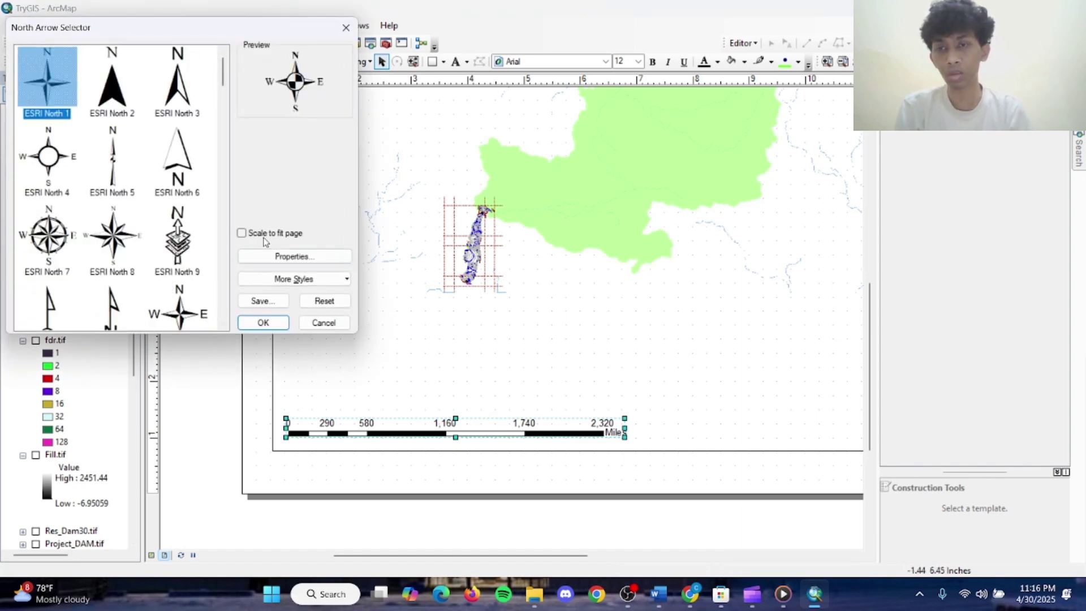
scroll(204, 263, down, 2)
scroll(207, 264, up, 2)
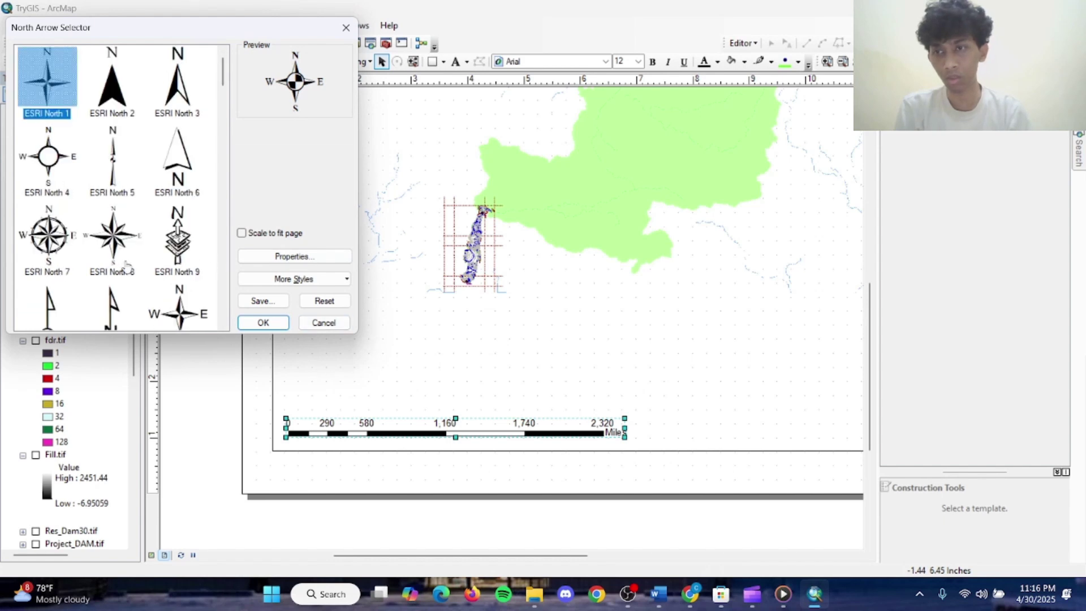
click(132, 237)
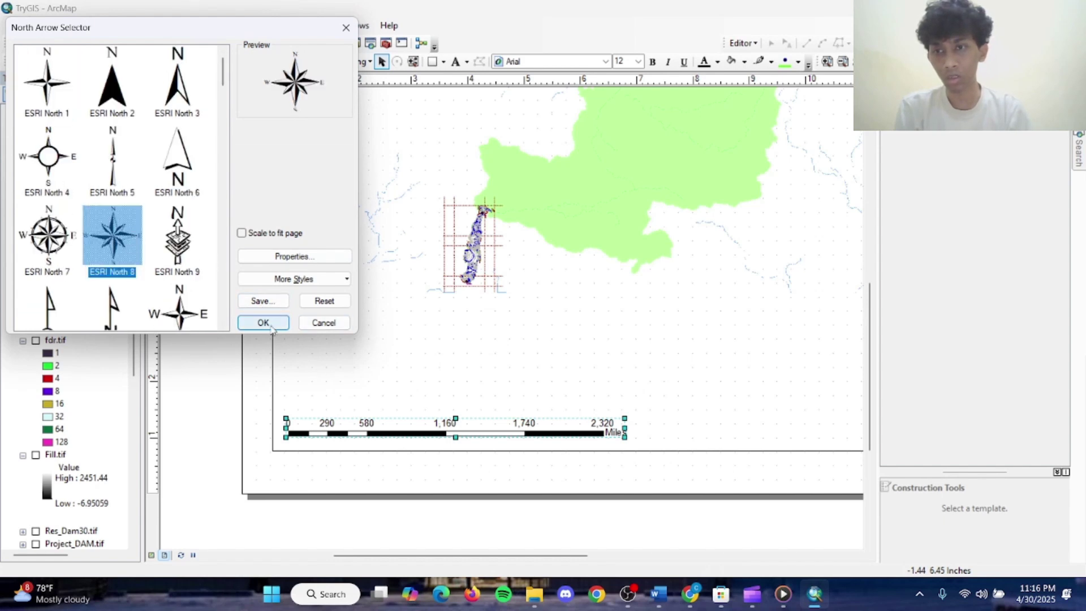
click(66, 97)
click(274, 318)
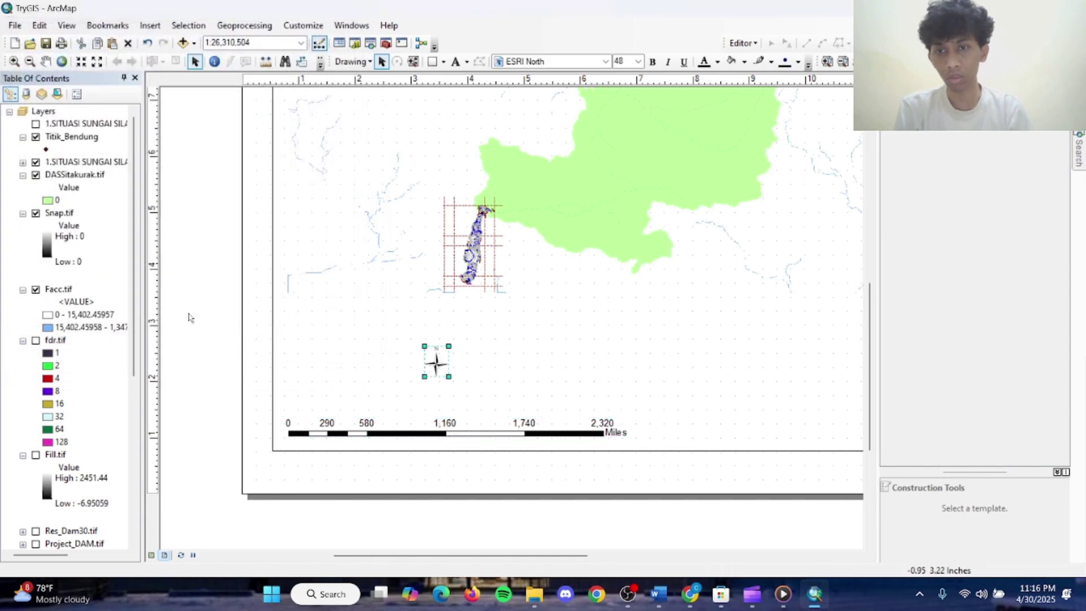
drag(448, 376, 310, 386)
Open the main data frame's properties and add a graticule grid with the wizard's default settings.
click(702, 402)
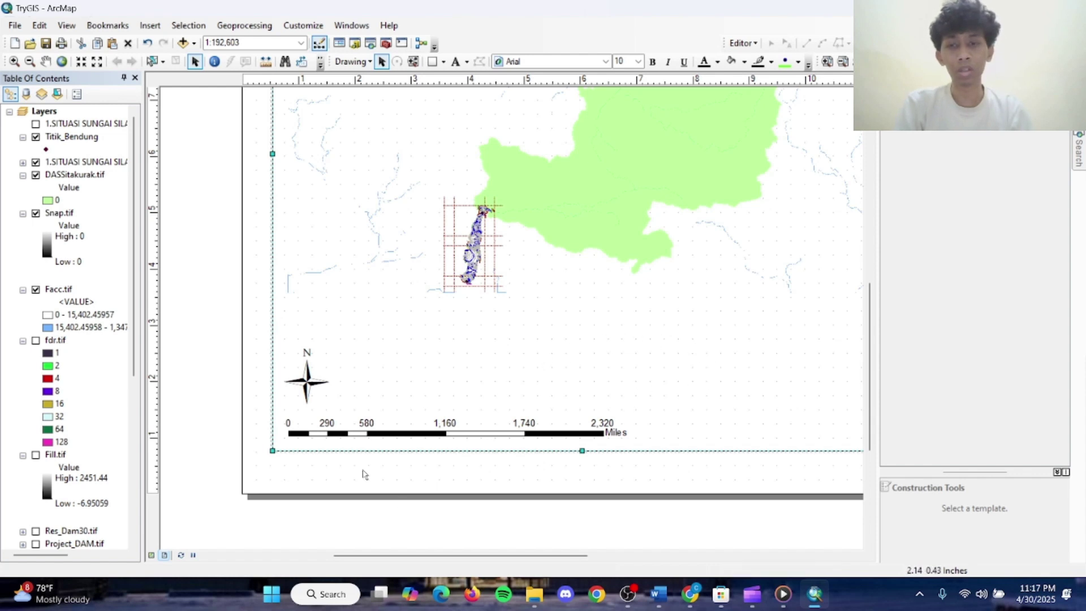
right_click(751, 356)
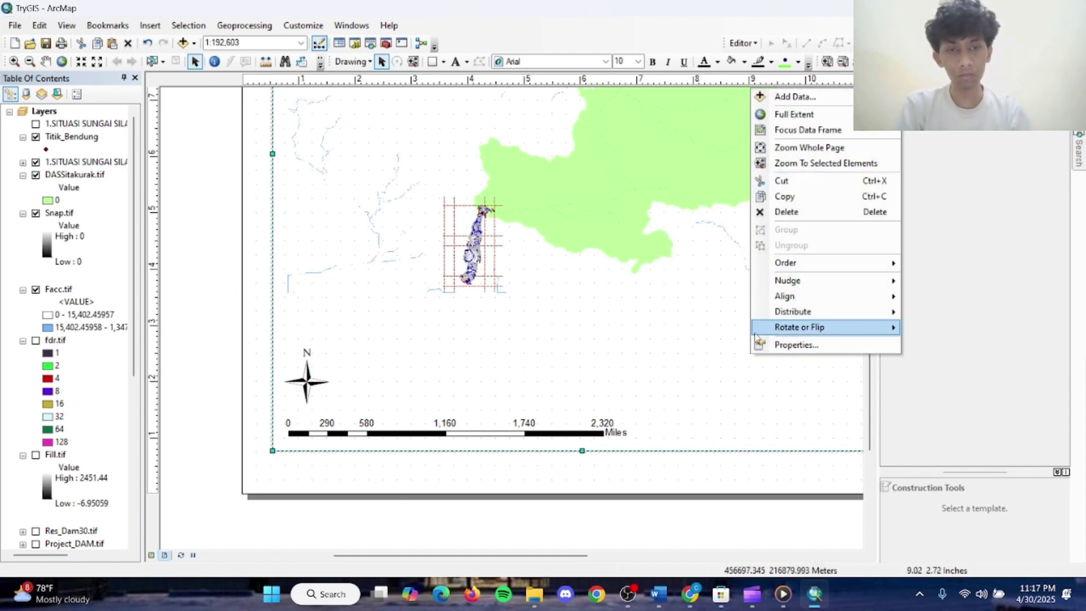
click(781, 381)
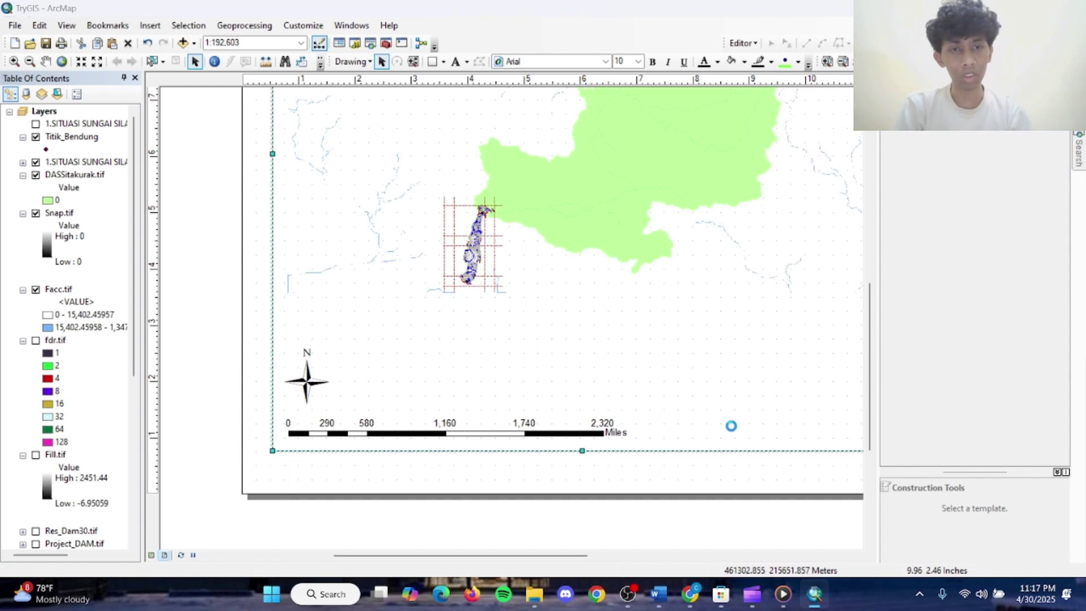
click(657, 159)
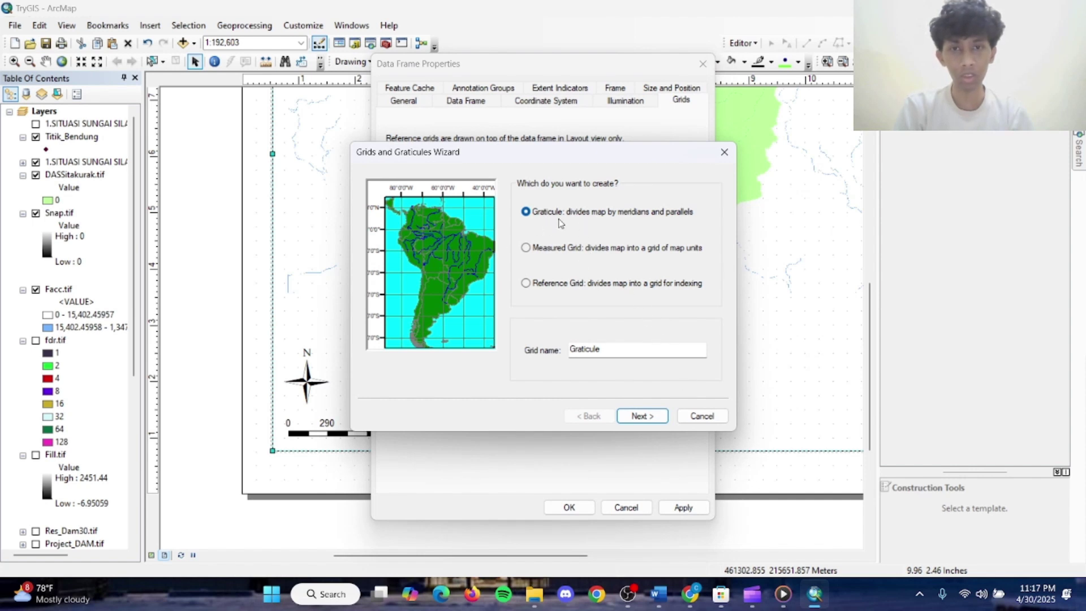
click(644, 418)
click(645, 417)
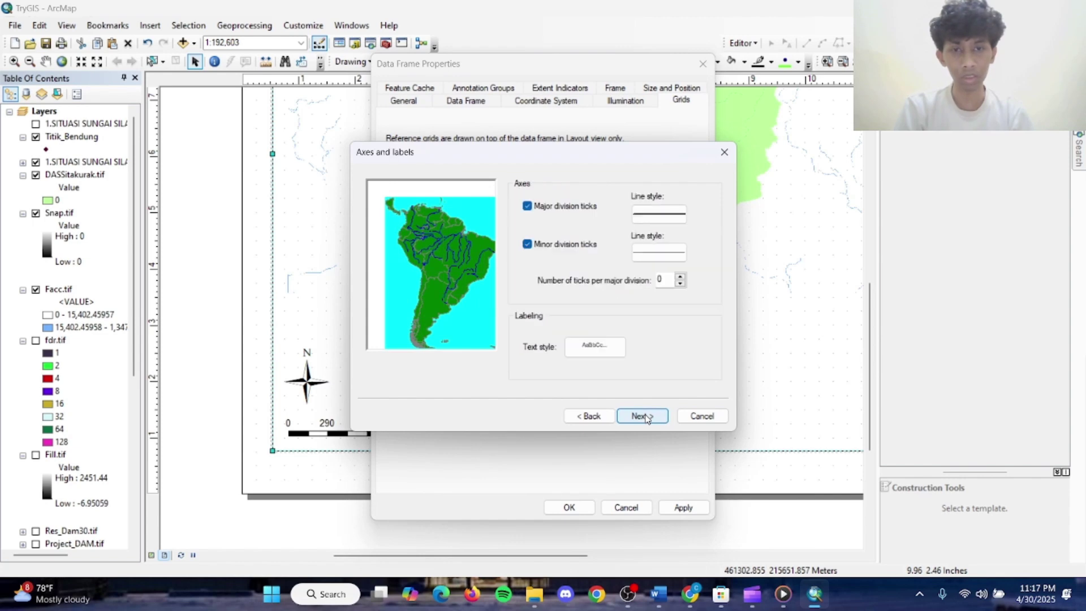
click(645, 417)
click(642, 416)
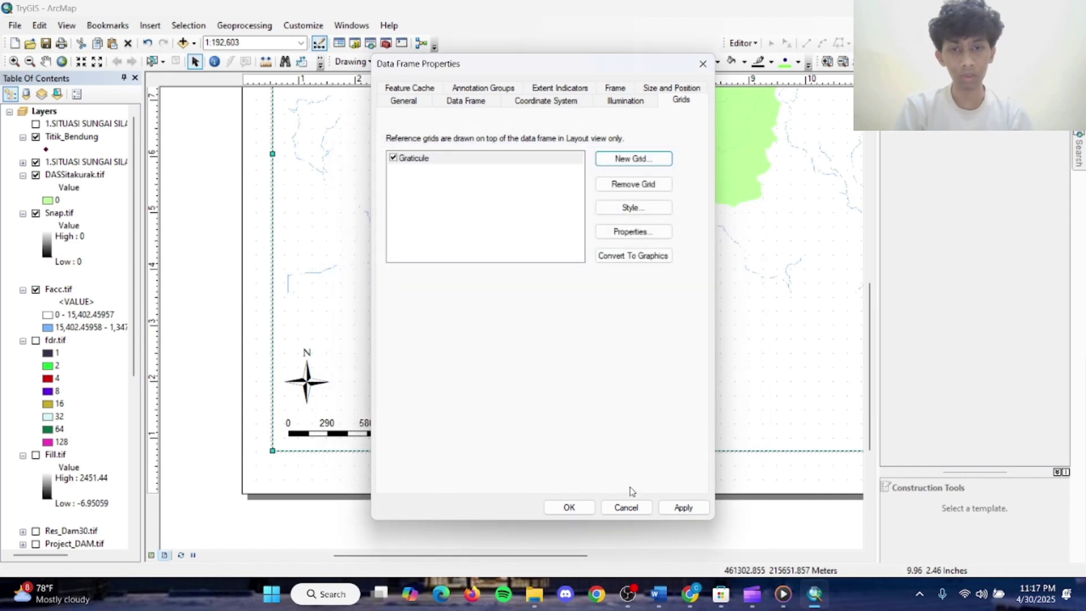
Set the main map graticule's X and Y axis intervals to 0° 5' 0" and apply the grid to the data frame.
click(634, 231)
double_click(551, 176)
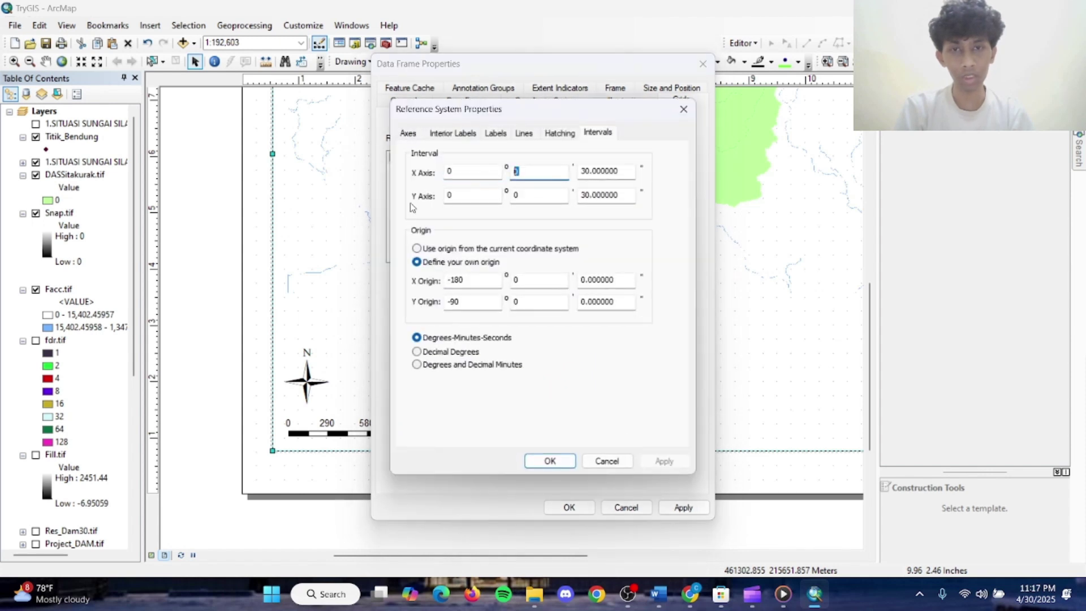
text(5)
double_click(537, 196)
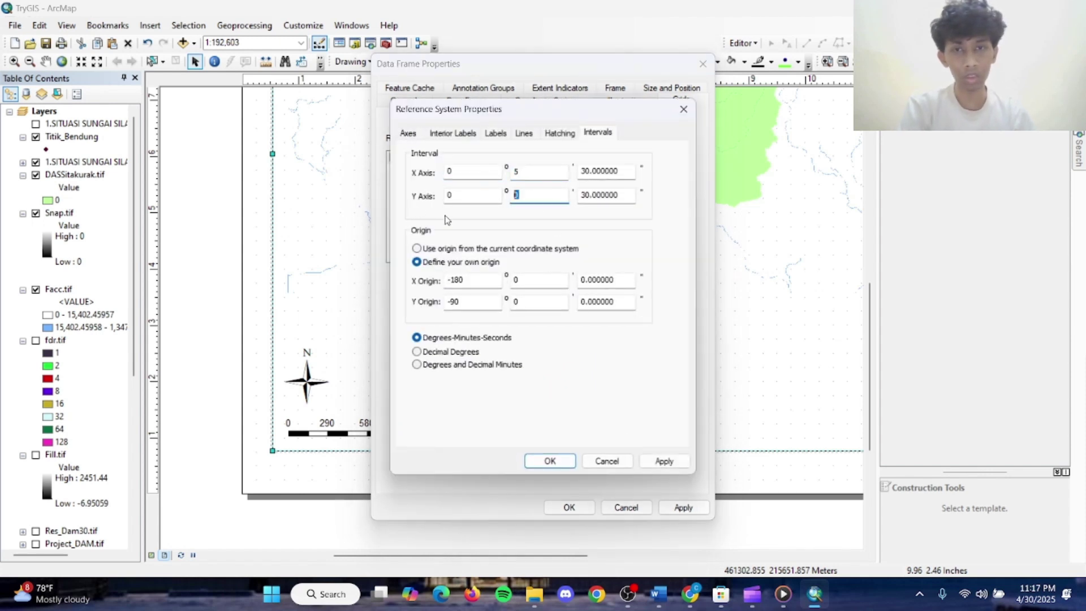
double_click(627, 175)
text(0)
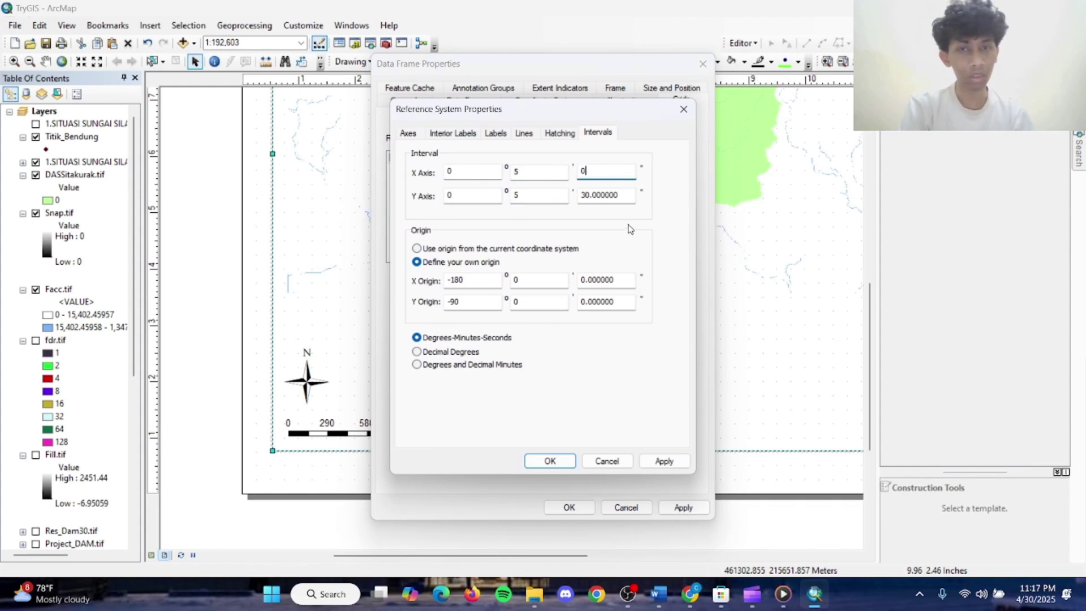
double_click(613, 198)
text(0)
click(661, 460)
click(550, 461)
click(683, 508)
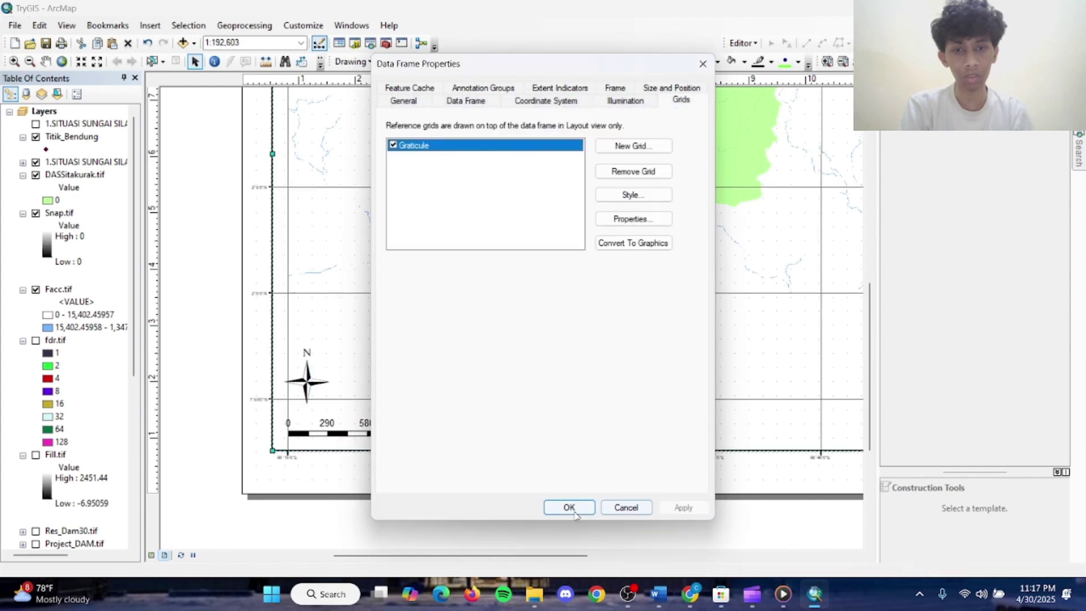
click(569, 507)
Open the properties of the Sumatra inset data frame and add a graticule grid with the wizard's default settings.
scroll(619, 479, up, 2)
scroll(589, 305, down, 1)
scroll(588, 306, up, 5)
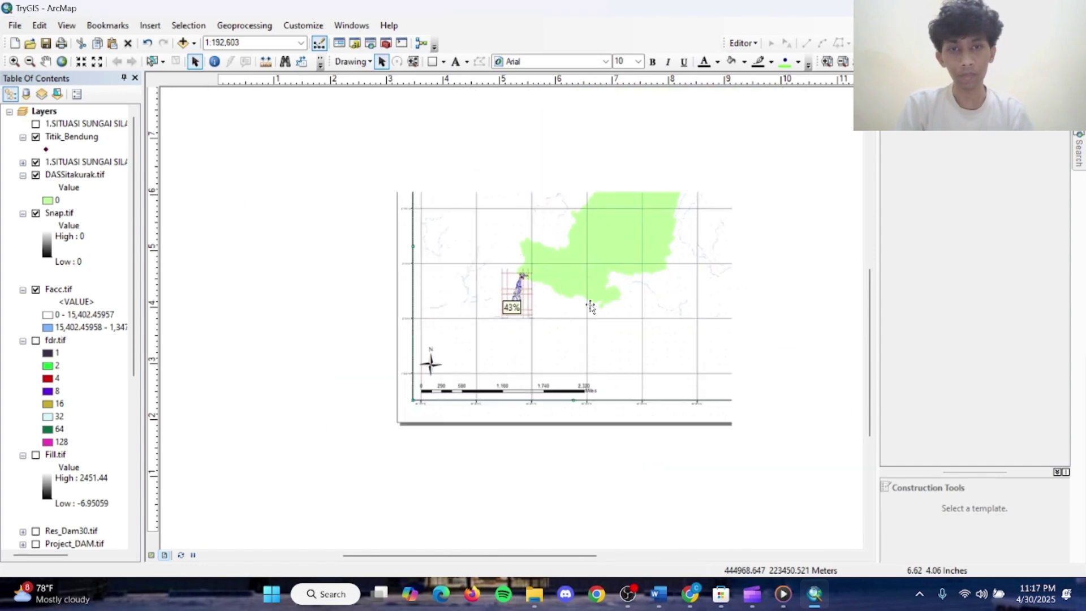
drag(693, 310, 658, 359)
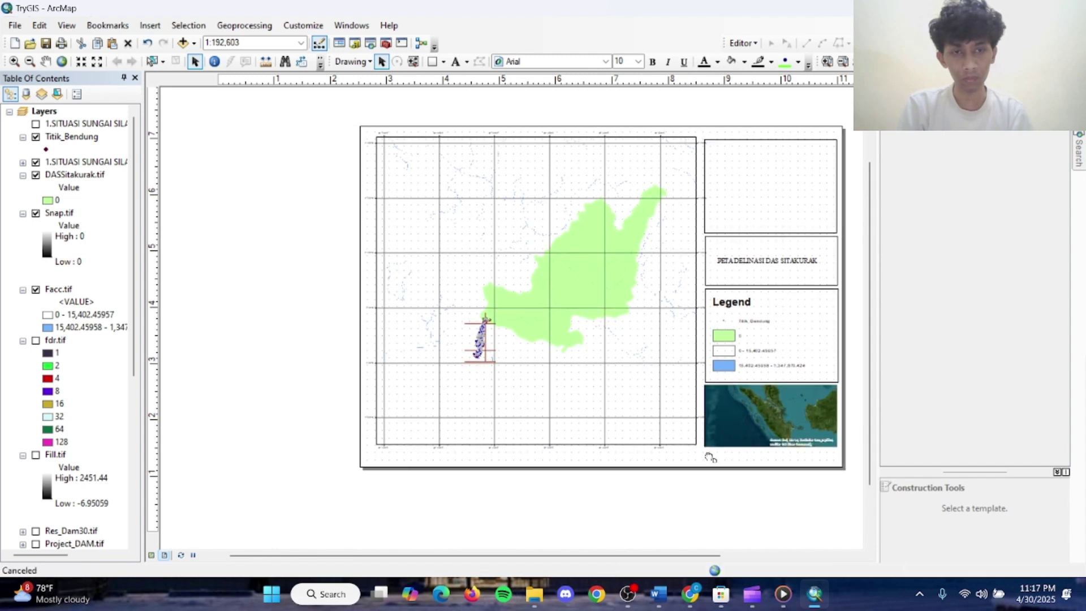
click(759, 416)
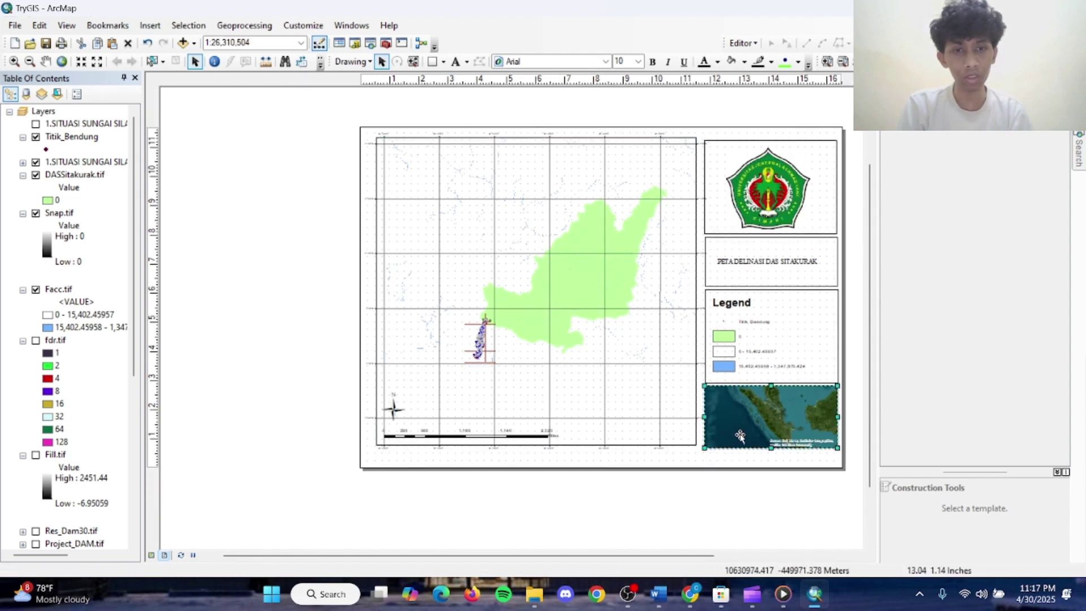
right_click(751, 422)
click(787, 413)
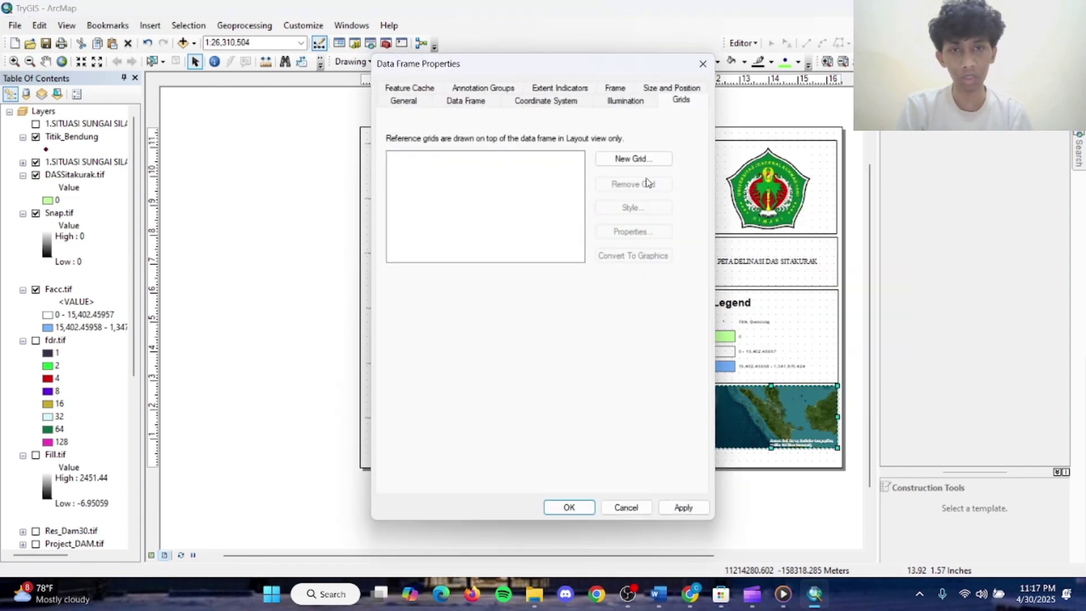
click(636, 159)
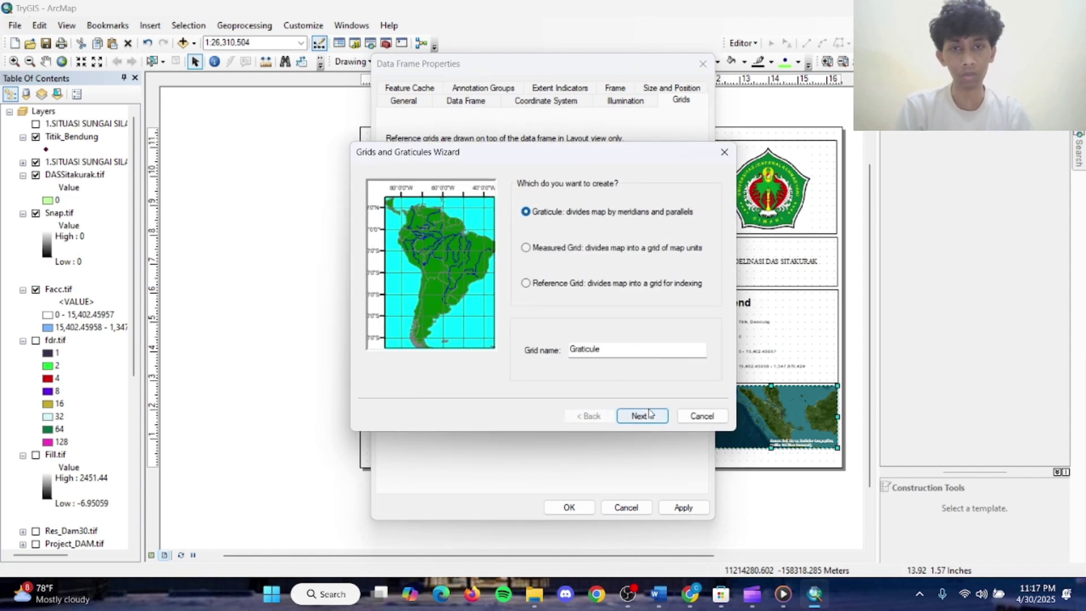
click(650, 413)
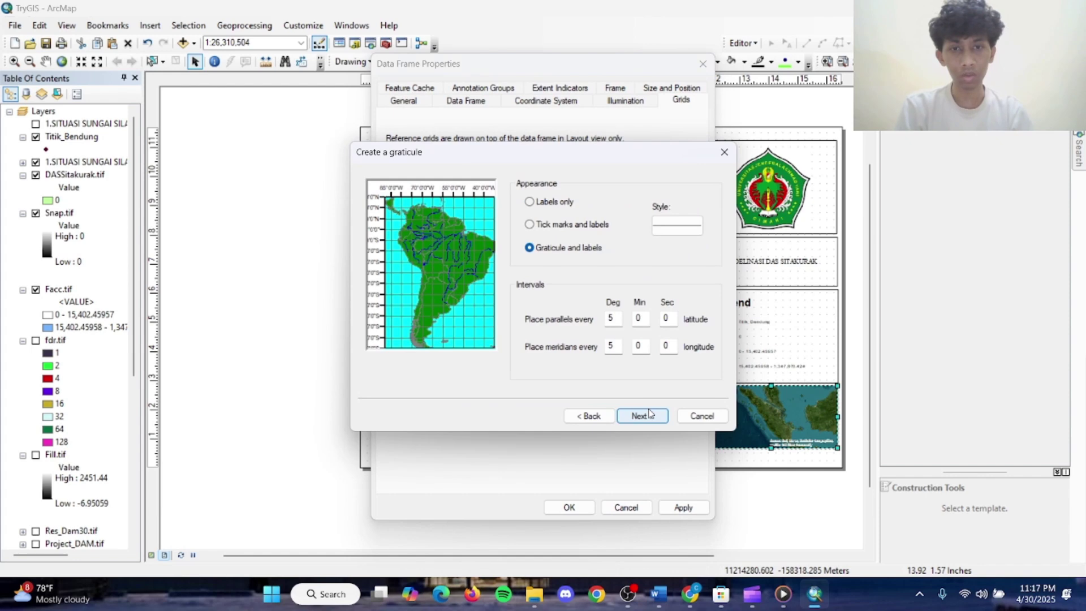
click(650, 413)
click(650, 413)
click(650, 413)
Set the inset graticule's X and Y axis intervals to 0° 5' 0" and apply the grid.
click(622, 233)
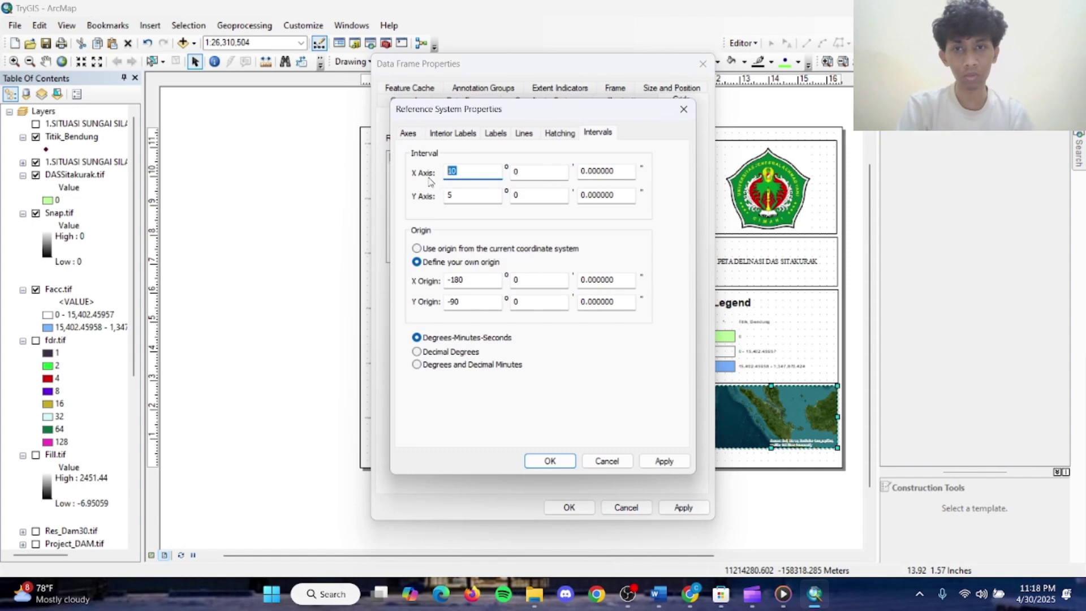
key(Tab)
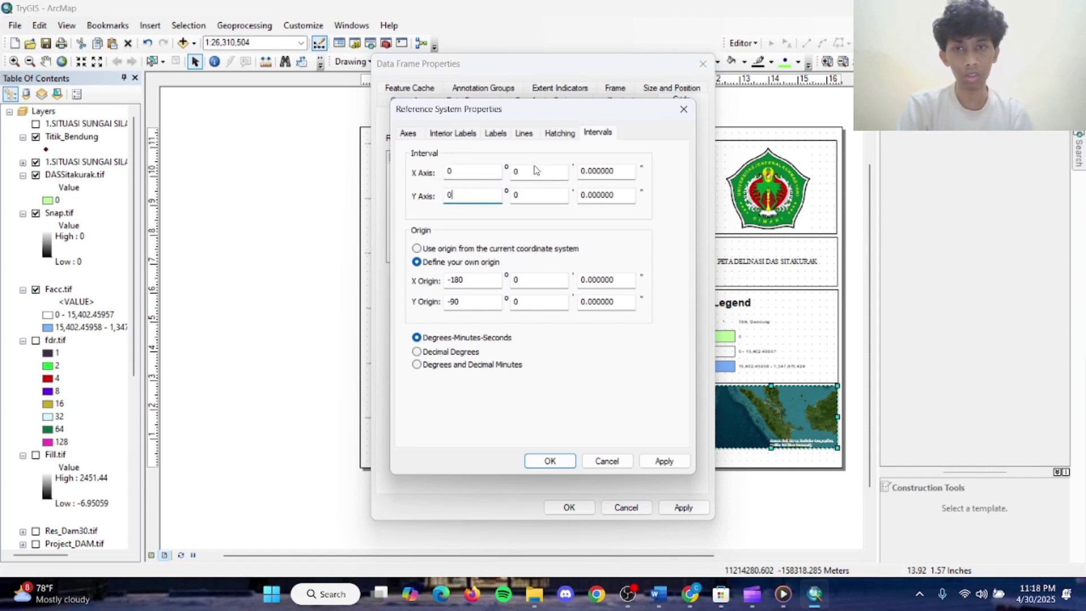
key(Tab)
key(Tab)
text(5)
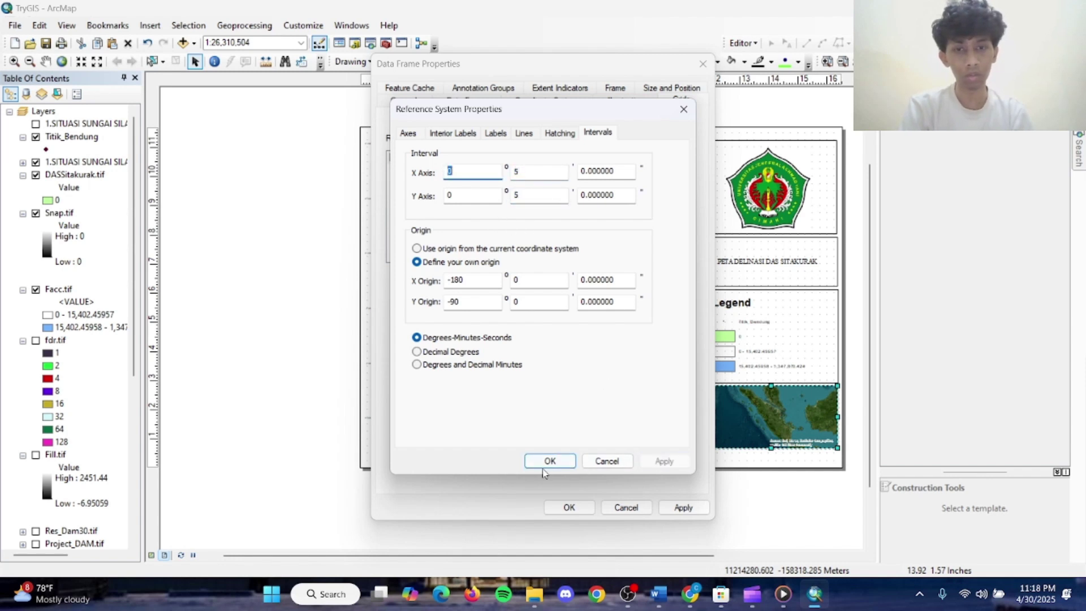
click(550, 461)
click(683, 508)
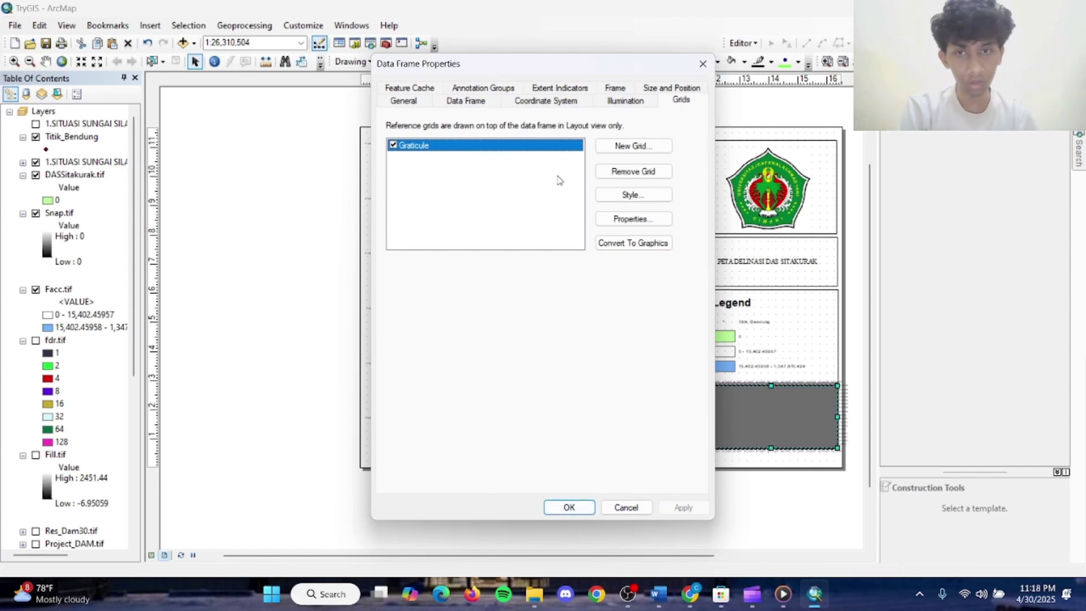
Set the inset graticule's X and Y axis intervals to 10 minutes and apply the change.
click(633, 219)
key(Tab)
text(10)
double_click(547, 192)
text(10)
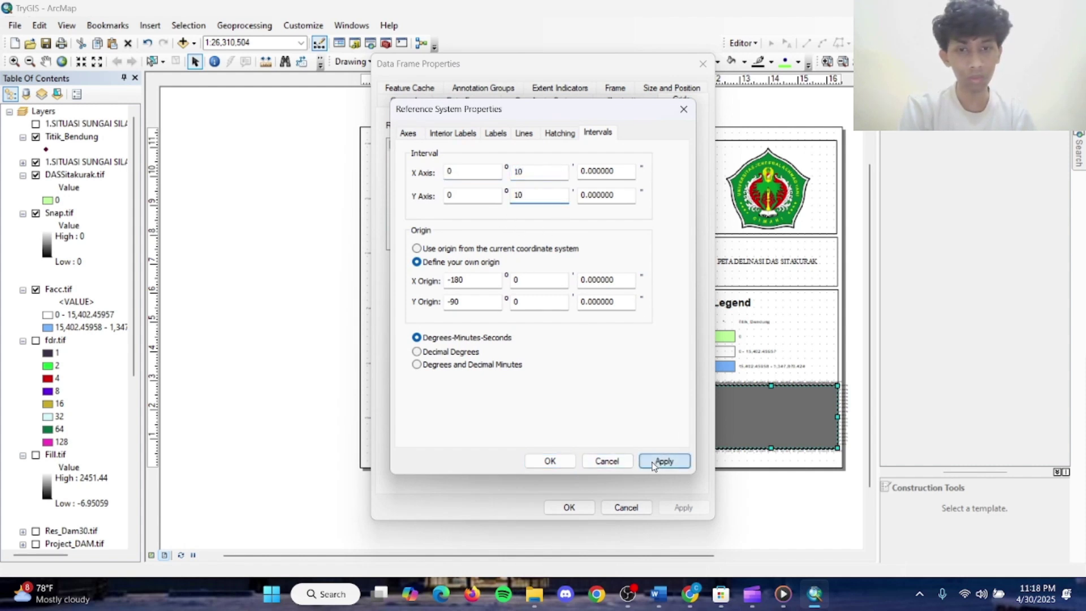
click(550, 461)
click(676, 505)
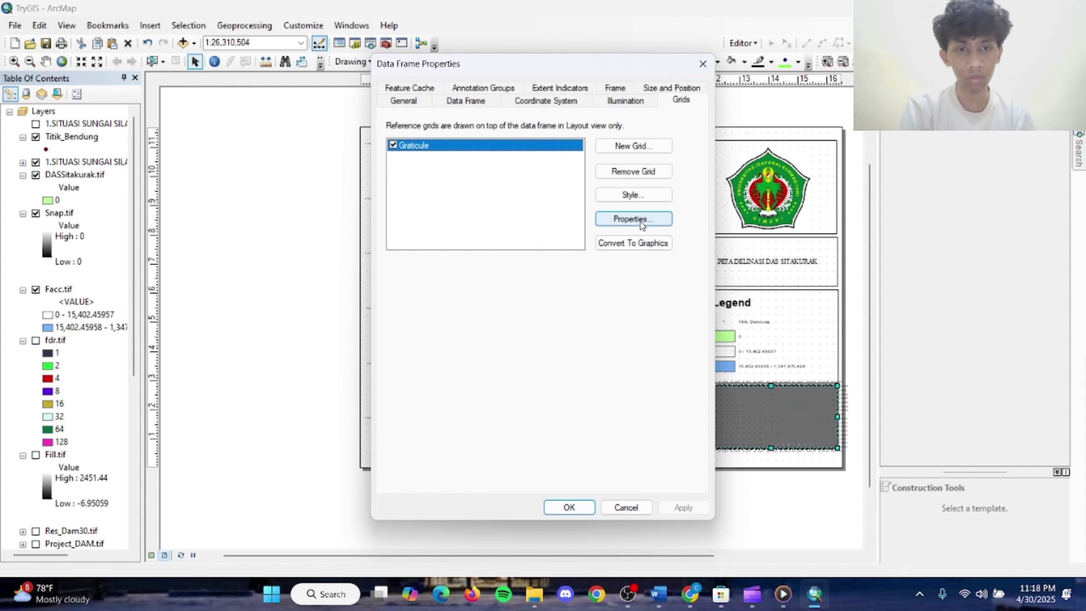
Set the inset graticule's X and Y axis intervals to 100 minutes and apply the grid to the Sumatra data frame.
click(642, 223)
key(Tab)
double_click(534, 198)
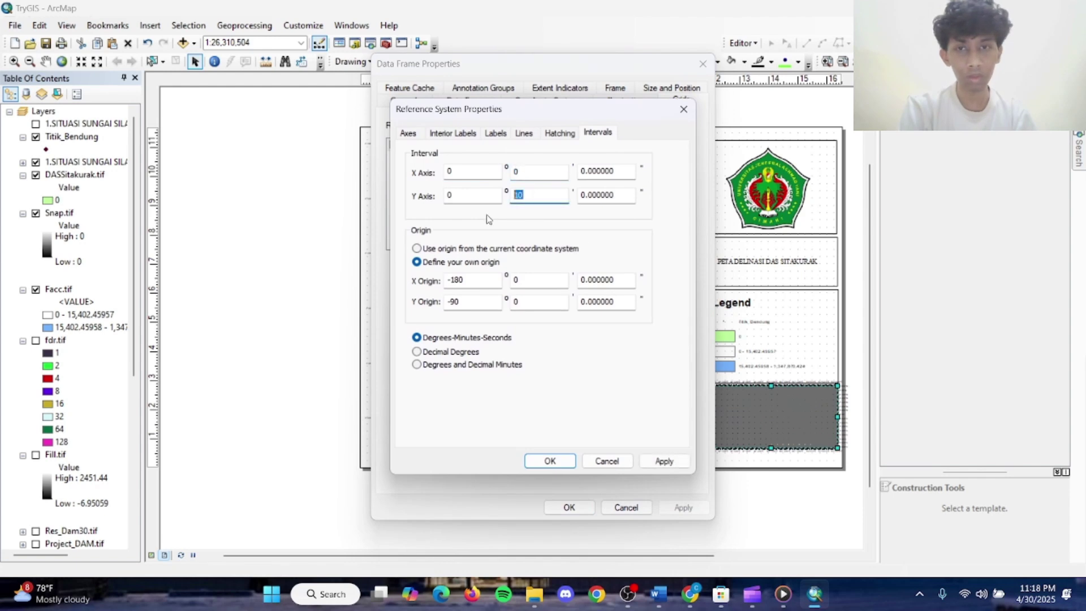
double_click(476, 172)
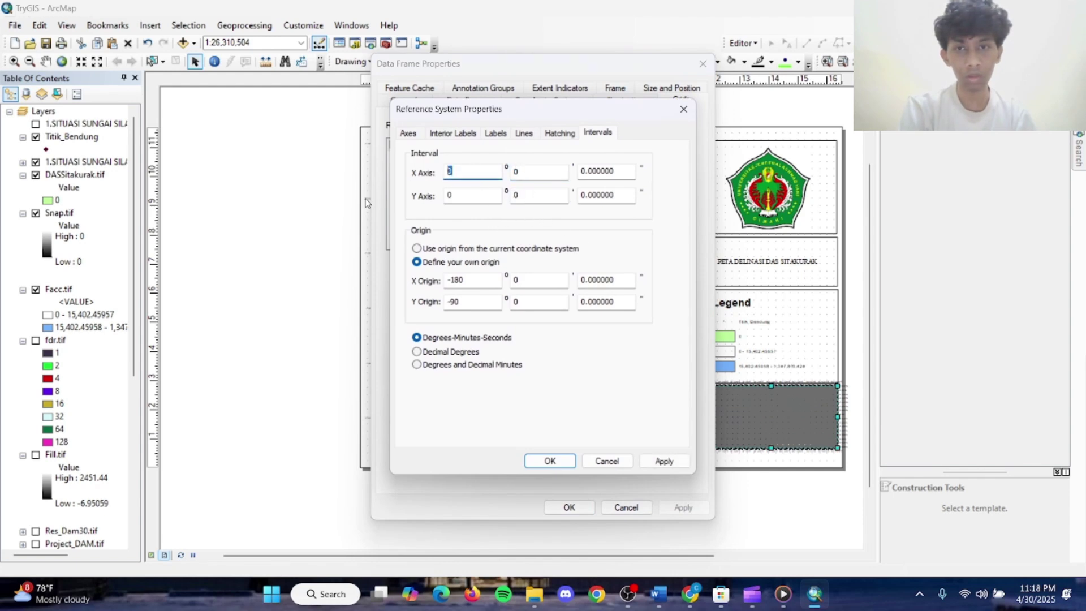
double_click(519, 172)
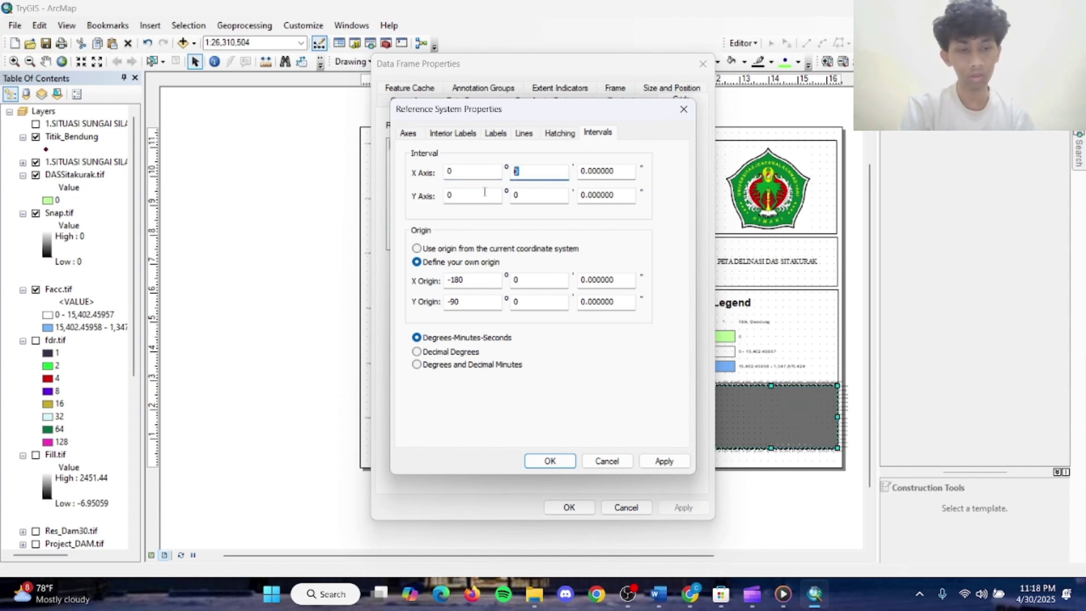
double_click(542, 197)
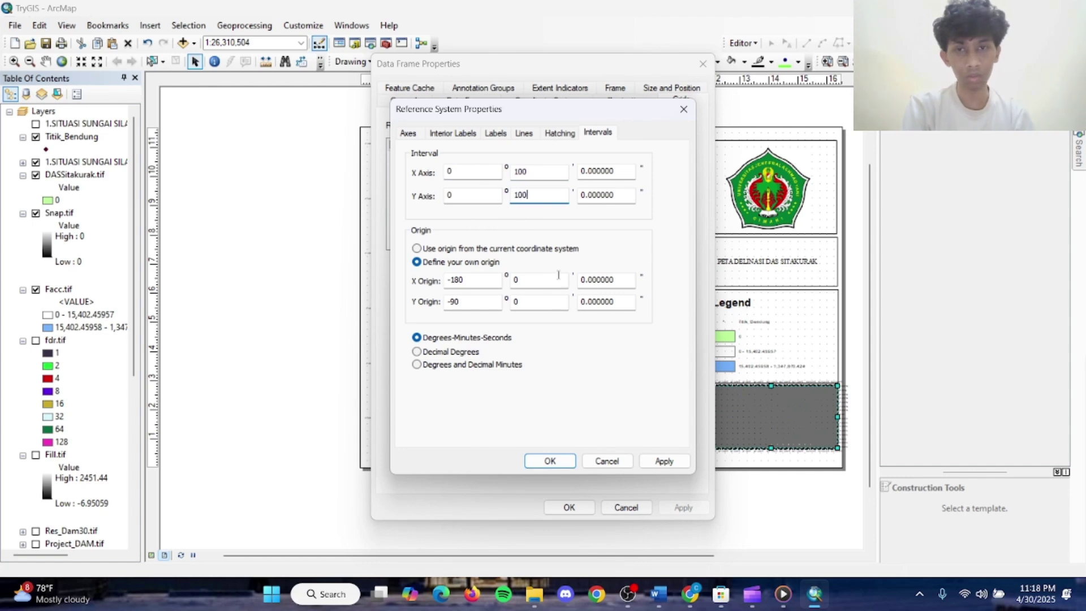
click(664, 461)
click(549, 461)
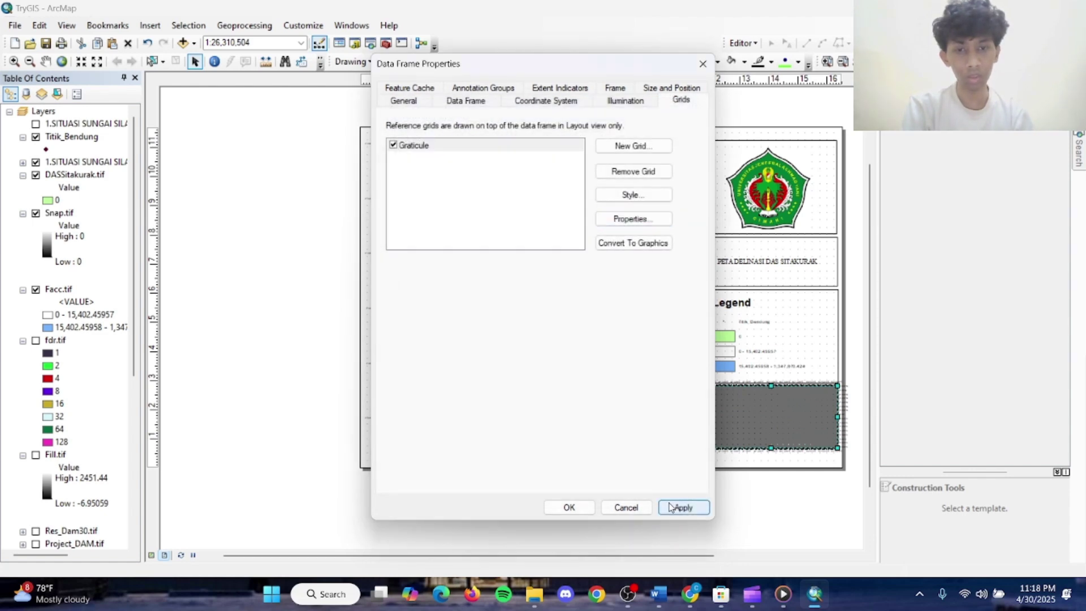
click(683, 507)
click(569, 507)
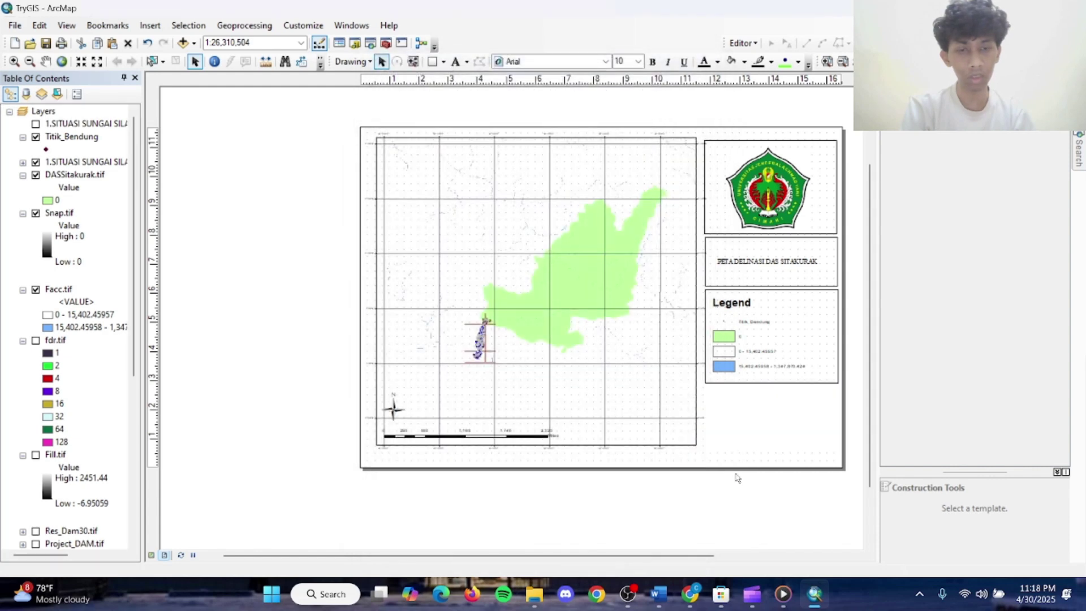
Inspect the Sumatra inset's graticule up close and check the overall map layout.
drag(646, 461, 470, 446)
click(586, 413)
scroll(585, 441, down, 3)
scroll(586, 441, up, 2)
scroll(585, 442, up, 5)
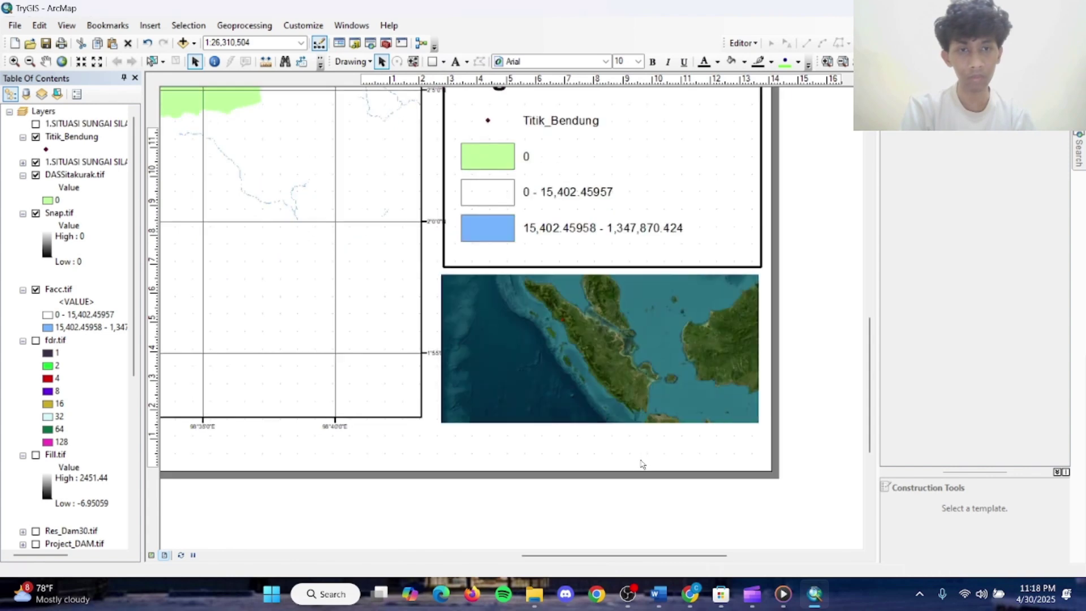
scroll(665, 476, down, 3)
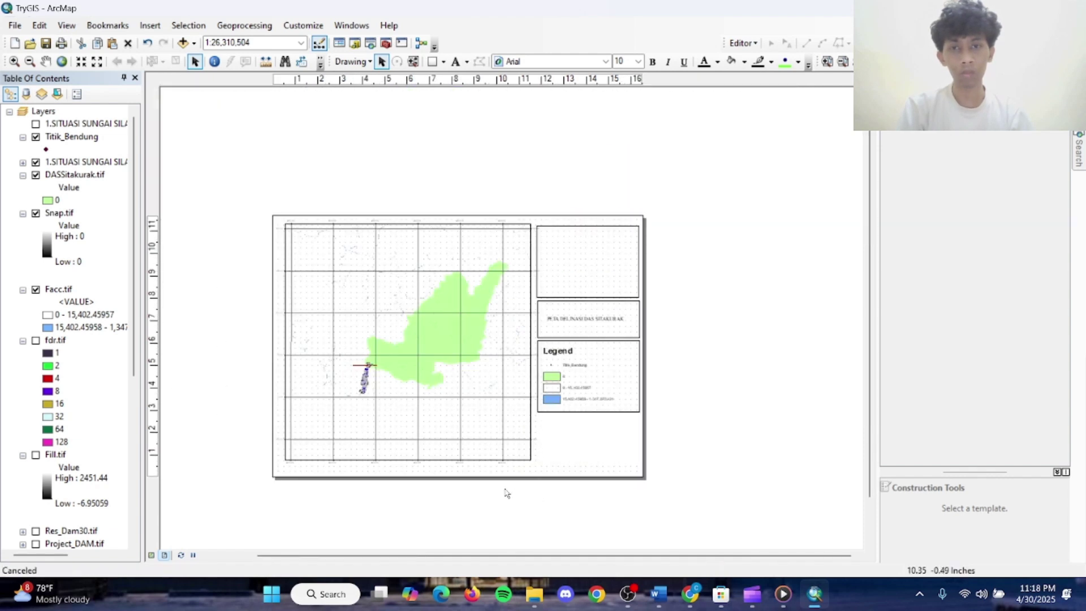
drag(457, 479, 524, 476)
drag(601, 460, 633, 450)
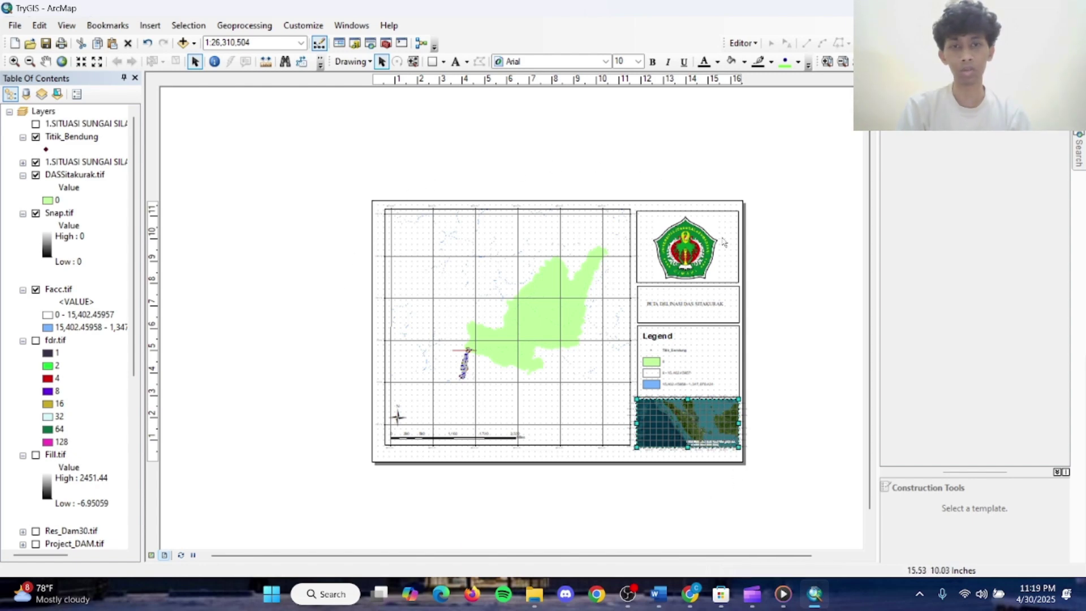
Switch to CLIMWAT 2.0's target location and country selection.
key(alt+Tab)
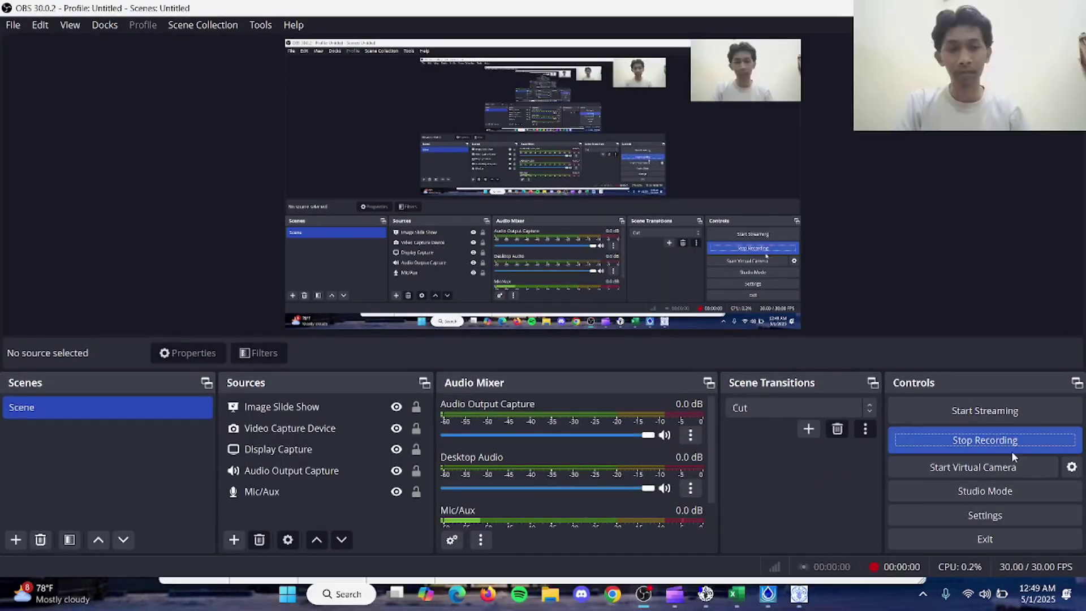
key(alt+Tab)
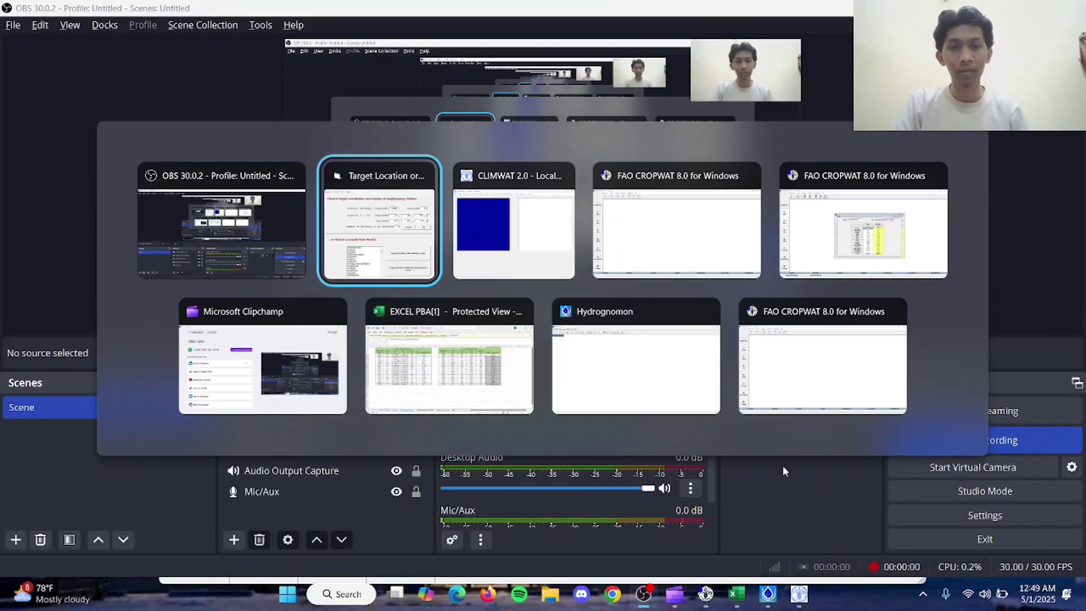
key(alt+Tab)
key(alt+Tab)
key(alt+Tab)
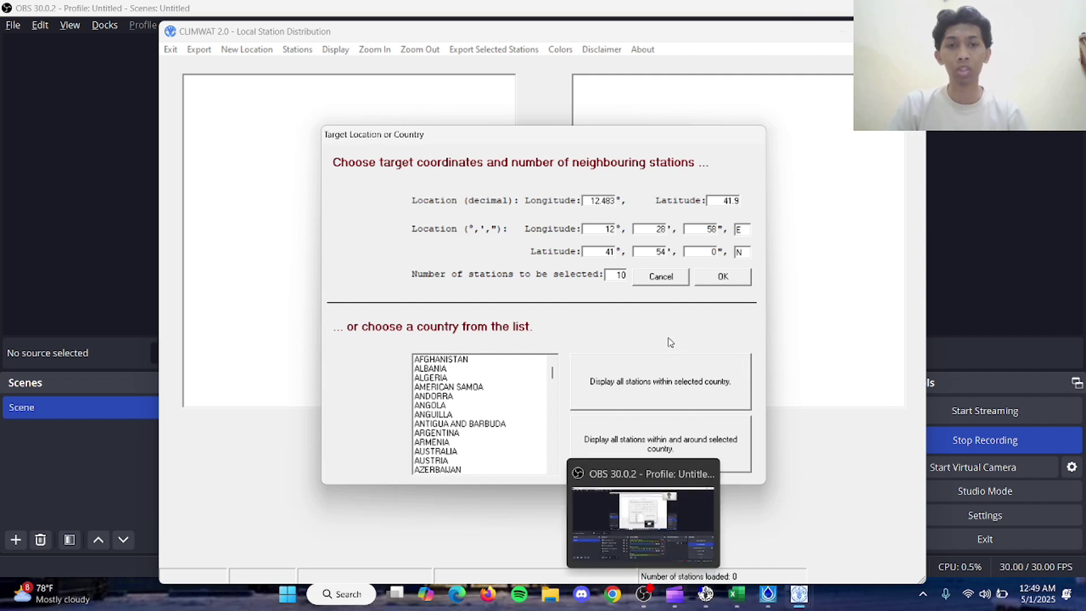
click(741, 452)
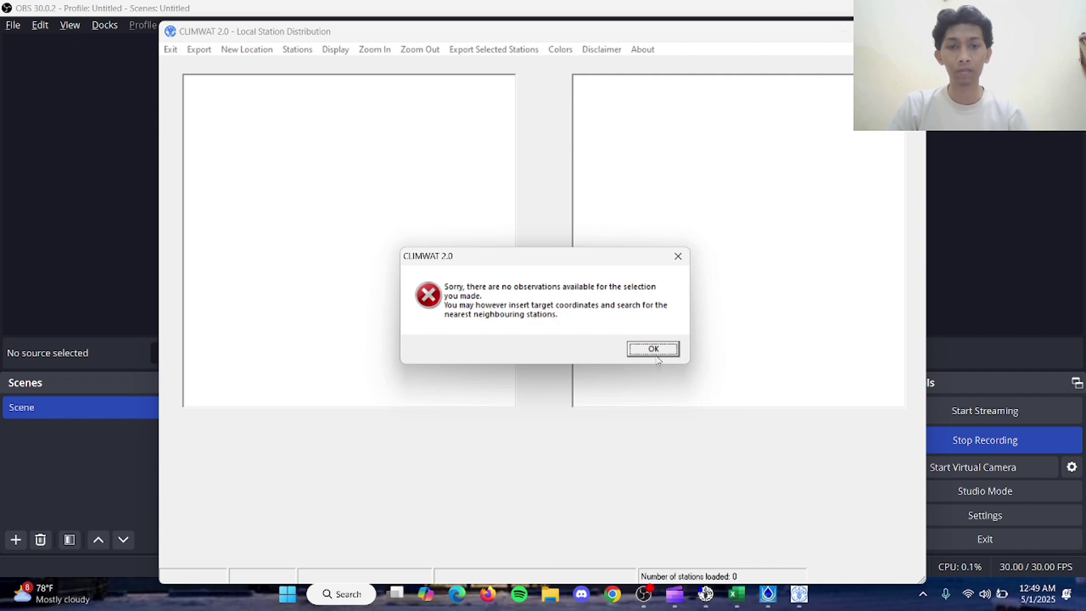
key(alt+Tab)
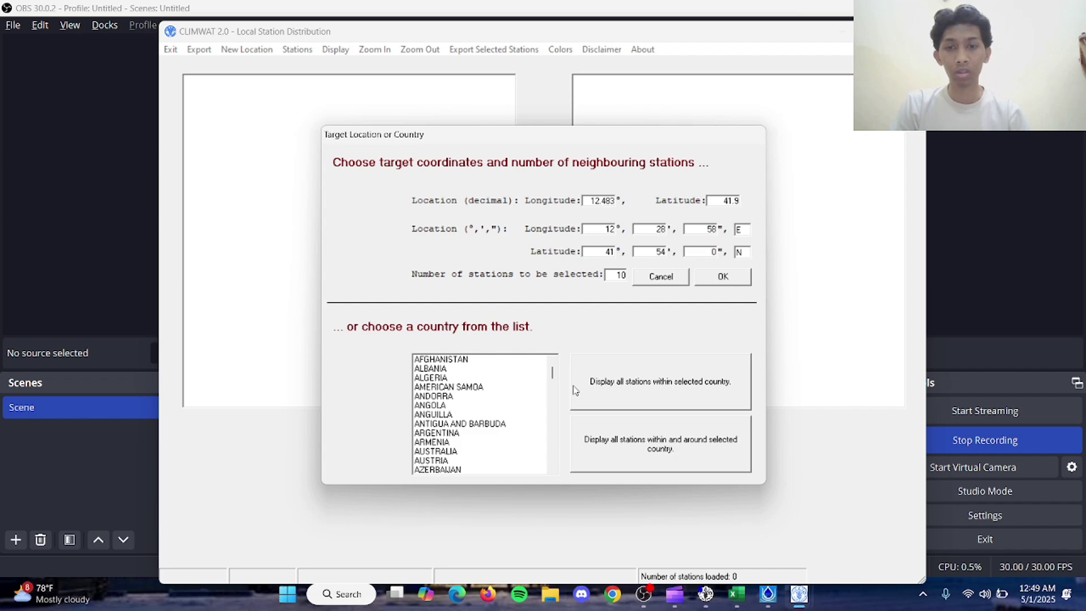
click(829, 283)
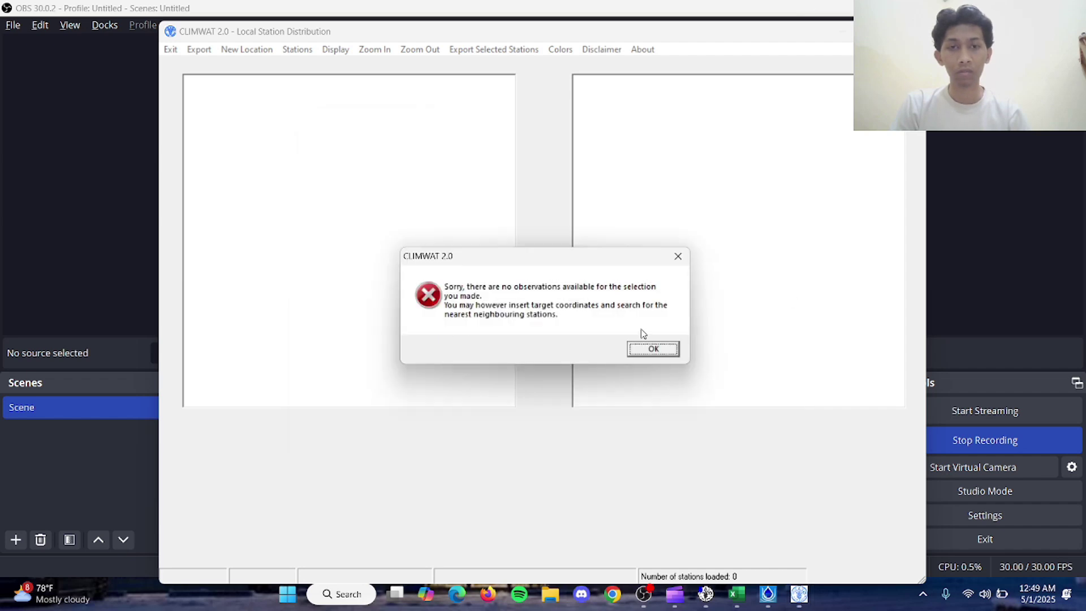
key(alt+Tab)
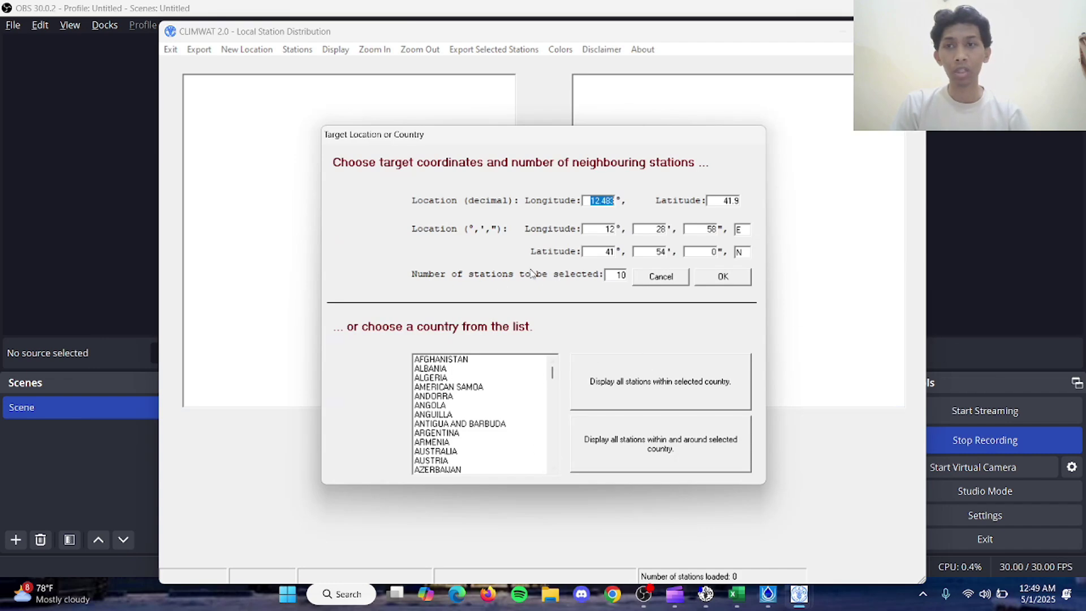
Choose Indonesia as the country and display all stations within and around it.
scroll(486, 419, down, 5)
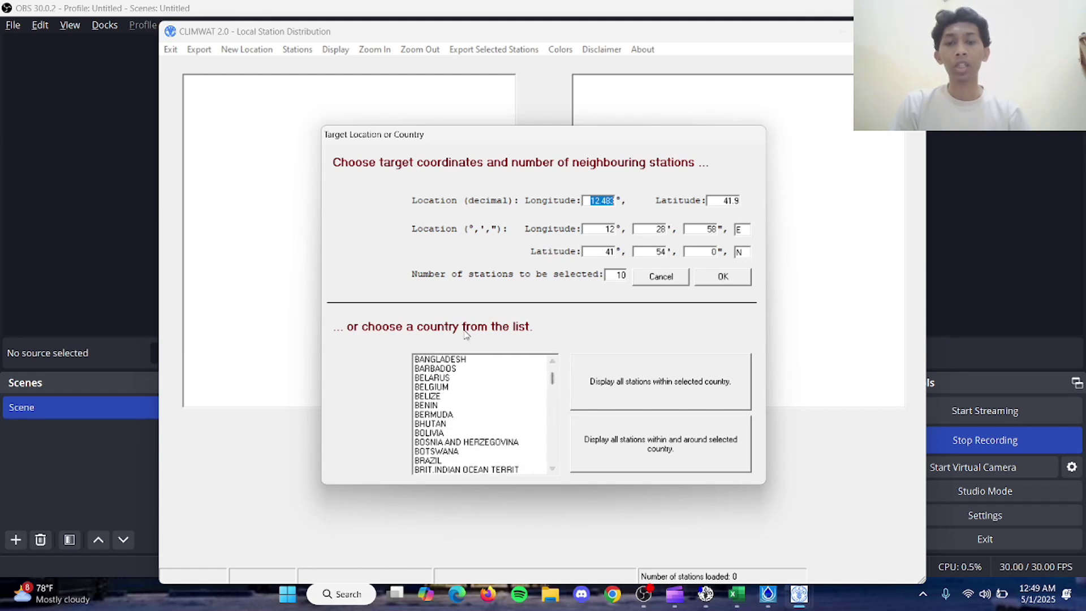
scroll(512, 447, down, 6)
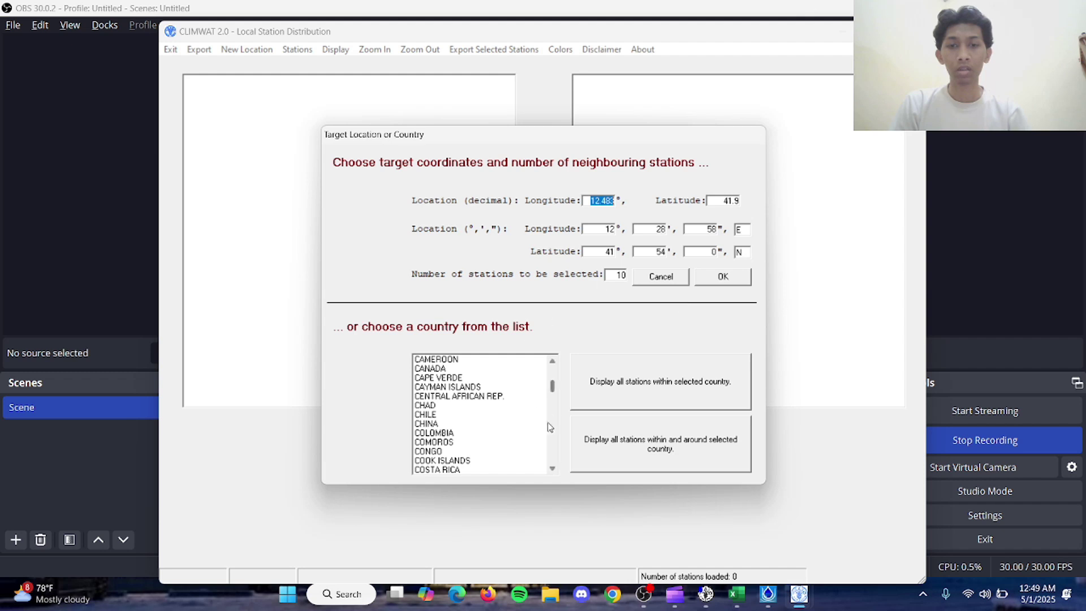
scroll(524, 425, down, 3)
scroll(461, 429, down, 6)
scroll(493, 445, down, 4)
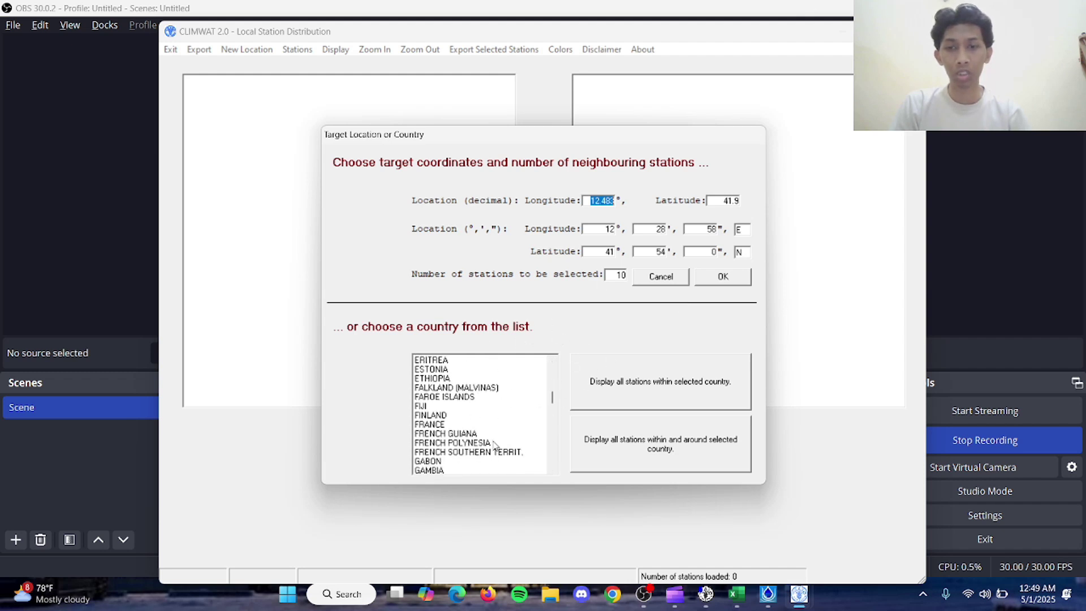
scroll(494, 445, down, 7)
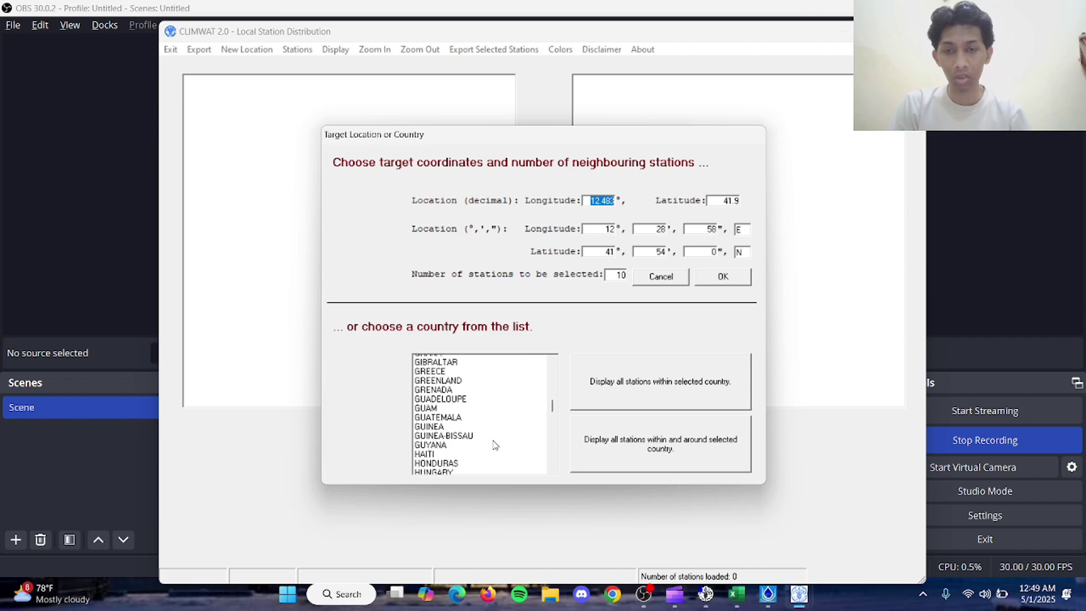
scroll(440, 443, up, 2)
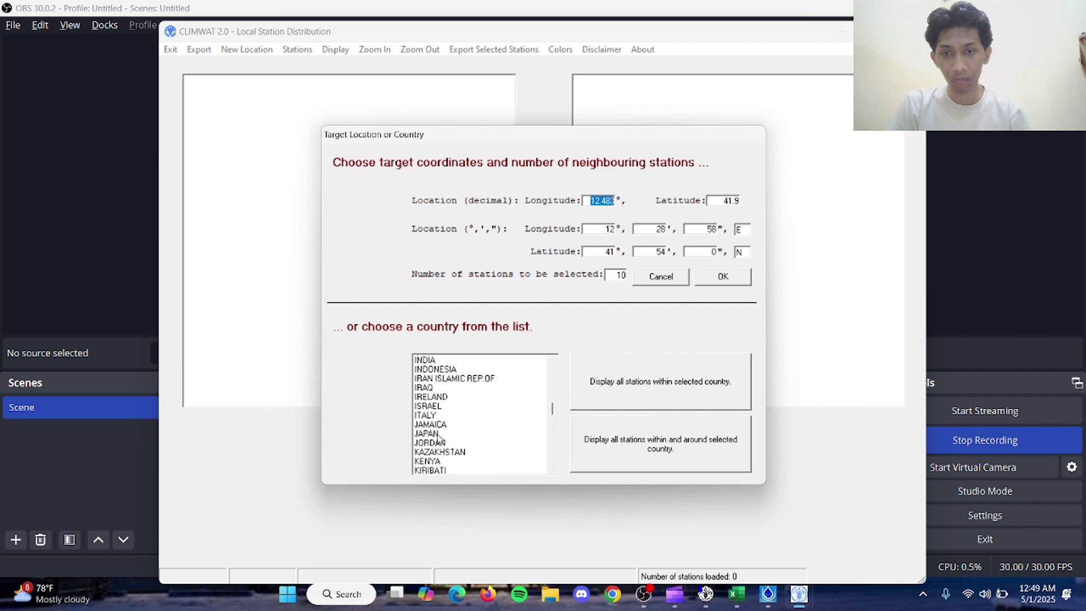
click(450, 396)
double_click(451, 406)
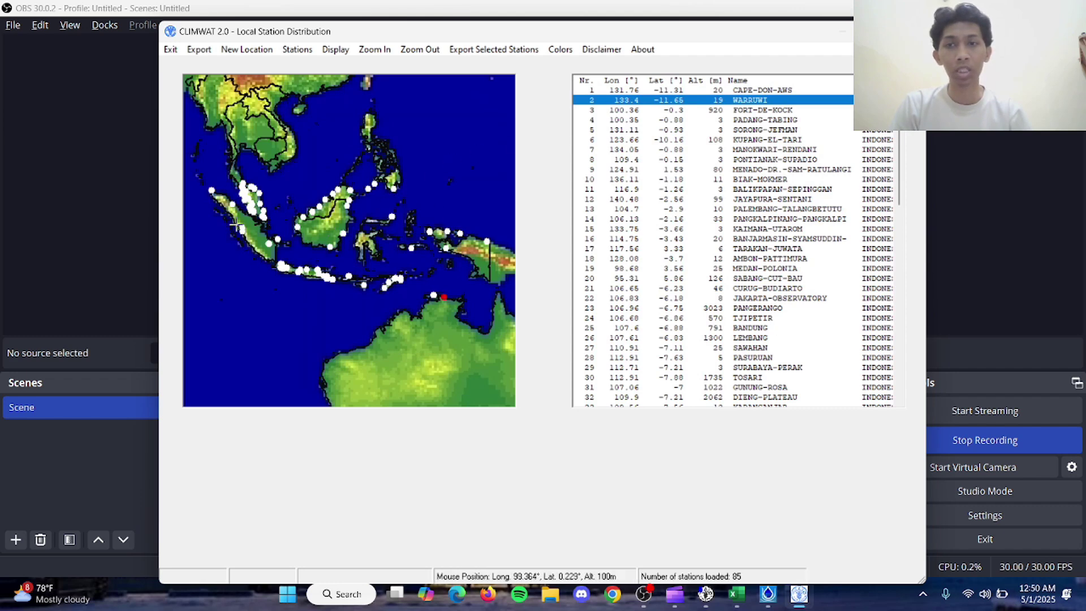
Select only the MEDAN-POLONIA station and export its .PEN and .CLI files to the folder d:\APTEK 1\PBA.
click(233, 204)
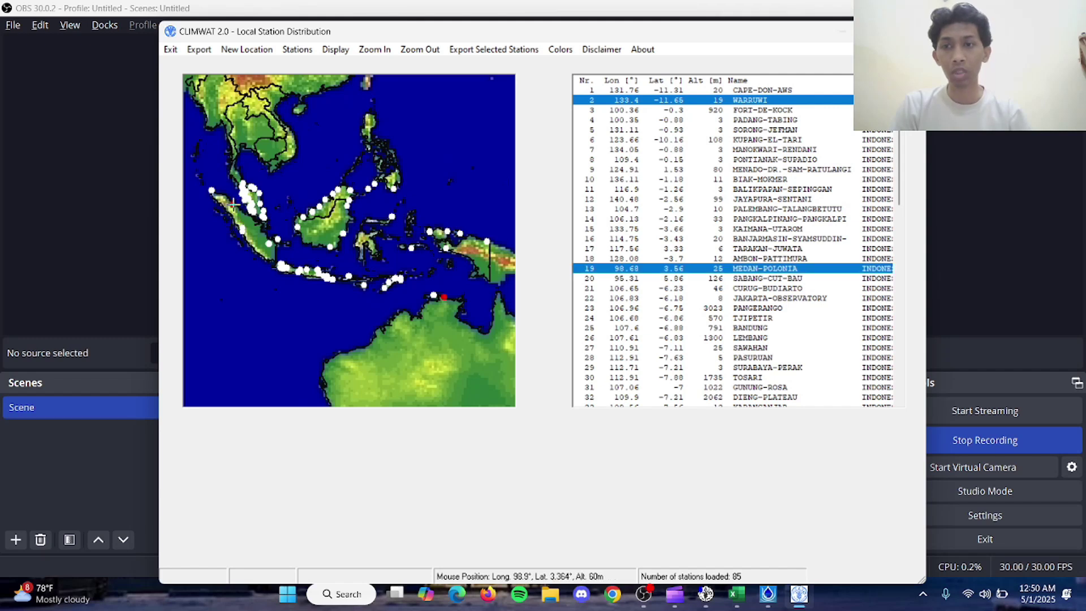
click(757, 270)
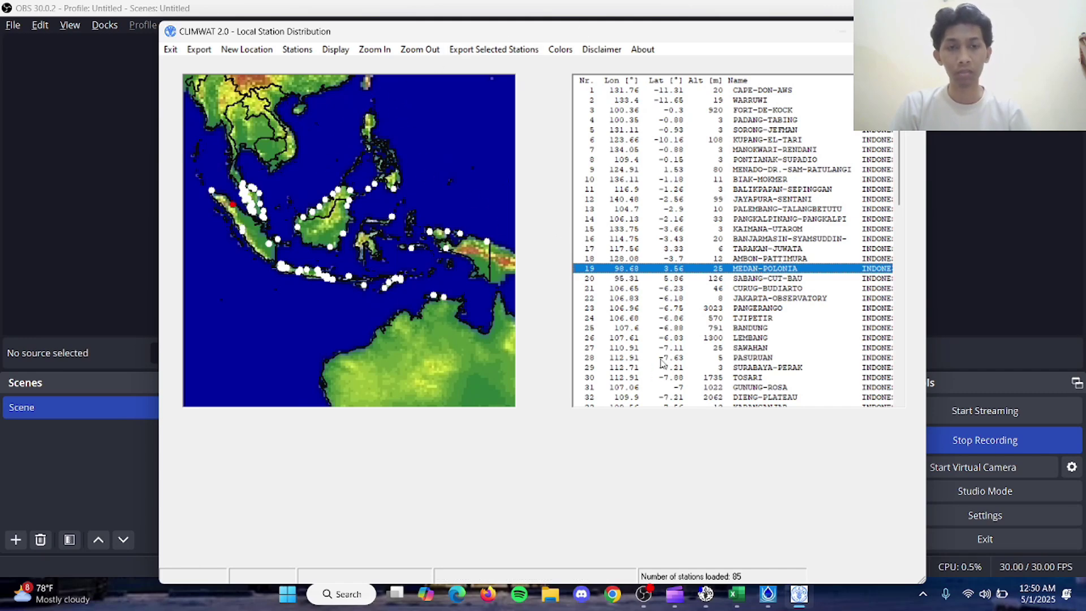
click(481, 54)
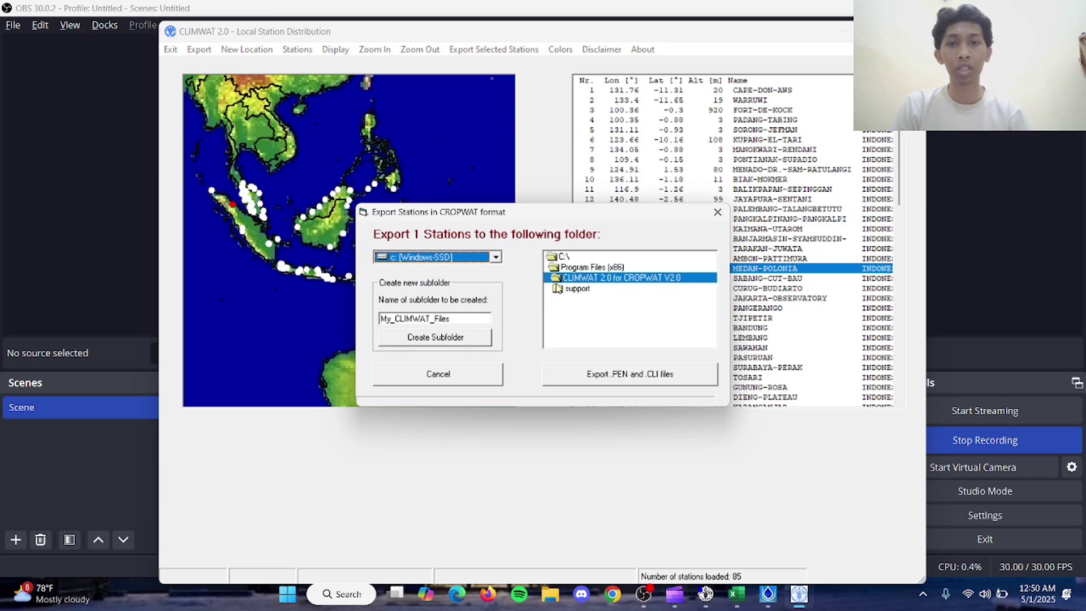
click(475, 262)
click(480, 281)
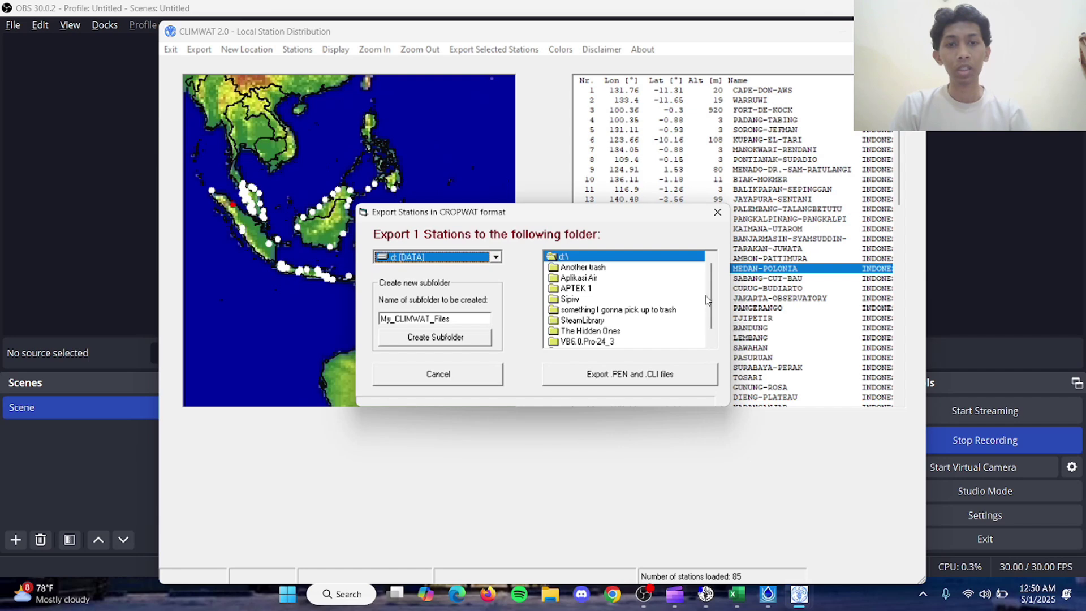
double_click(590, 289)
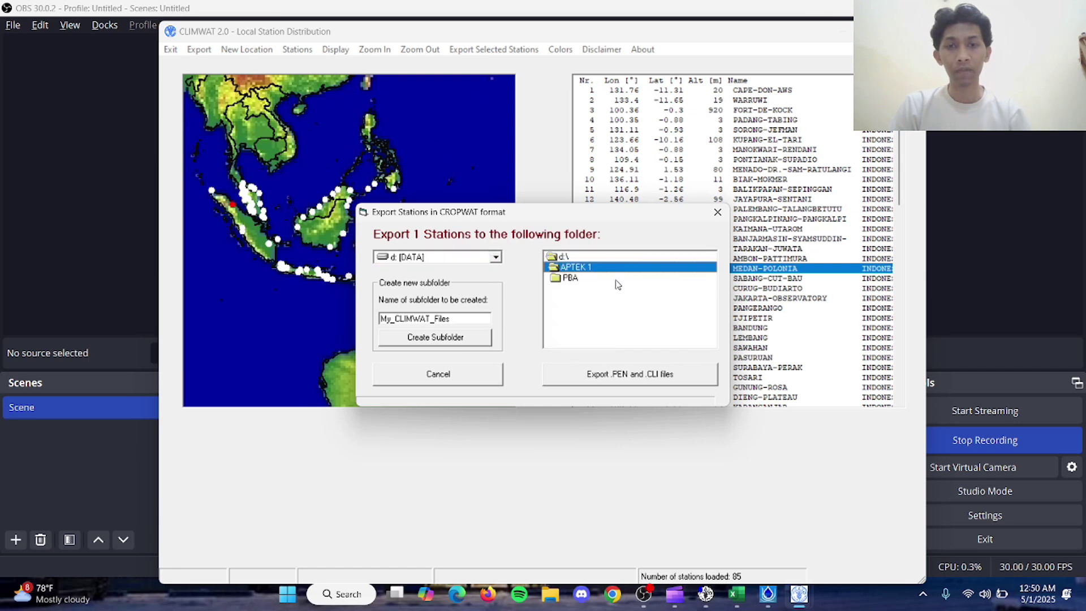
click(571, 278)
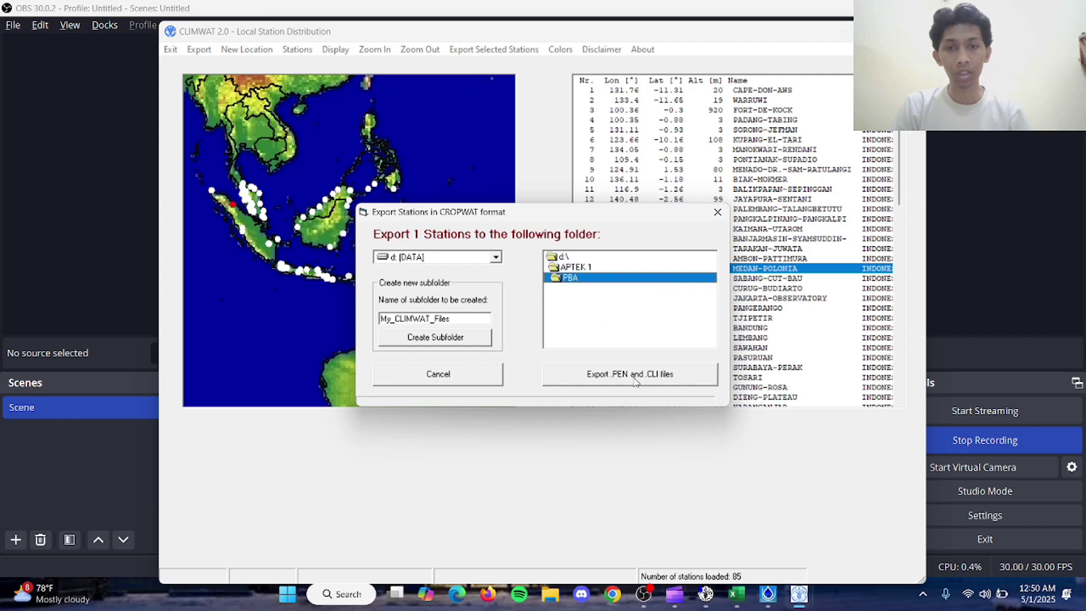
click(633, 377)
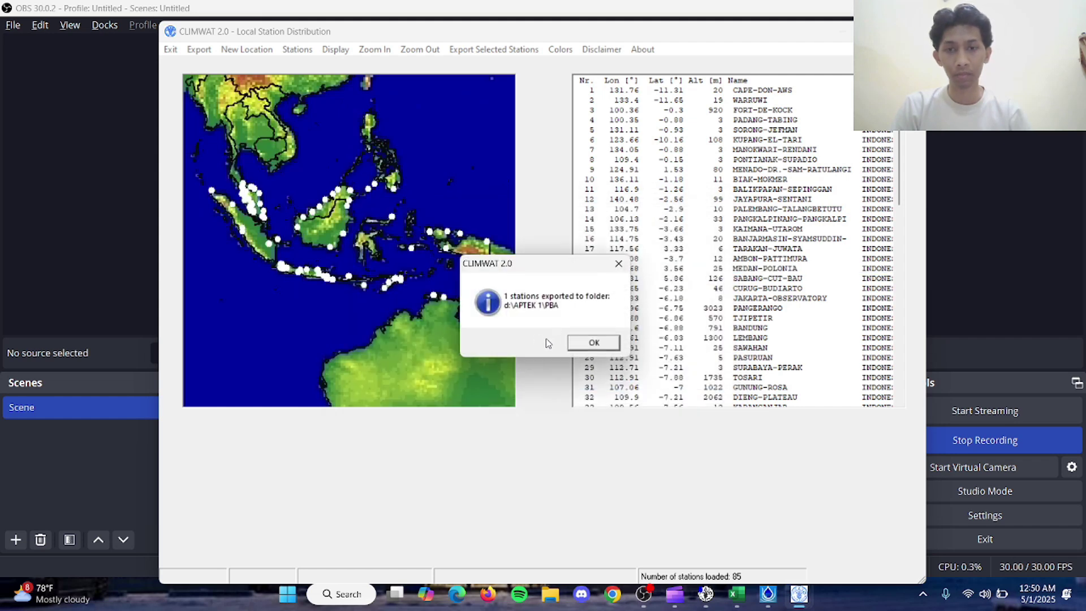
click(592, 344)
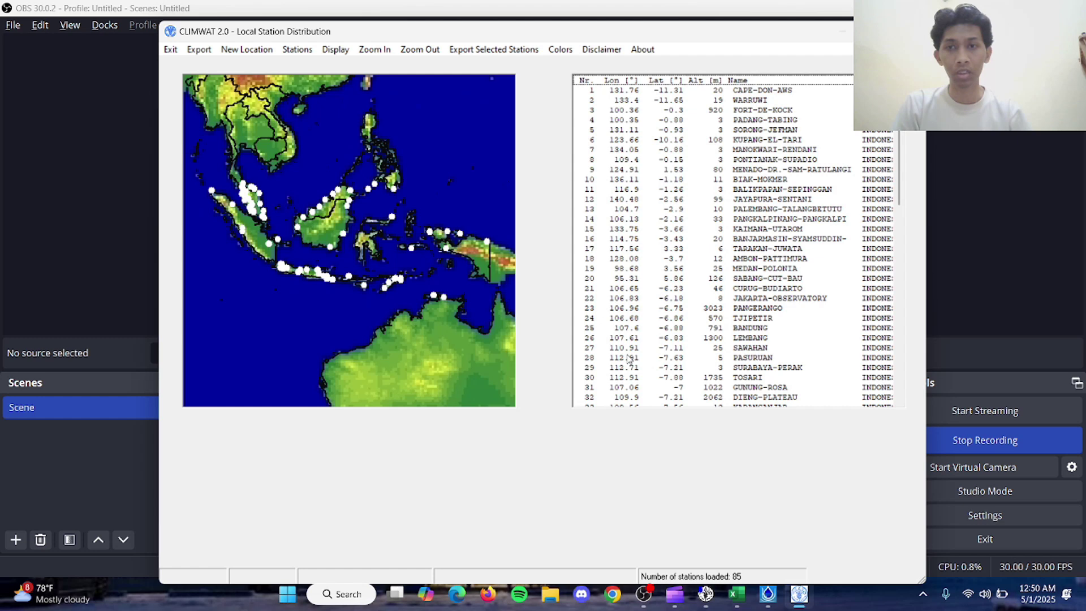
Switch to the empty CROPWAT 8.0 session and open a blank monthly Penman-Monteith climate/ETo table.
key(alt+Tab)
key(alt+Tab)
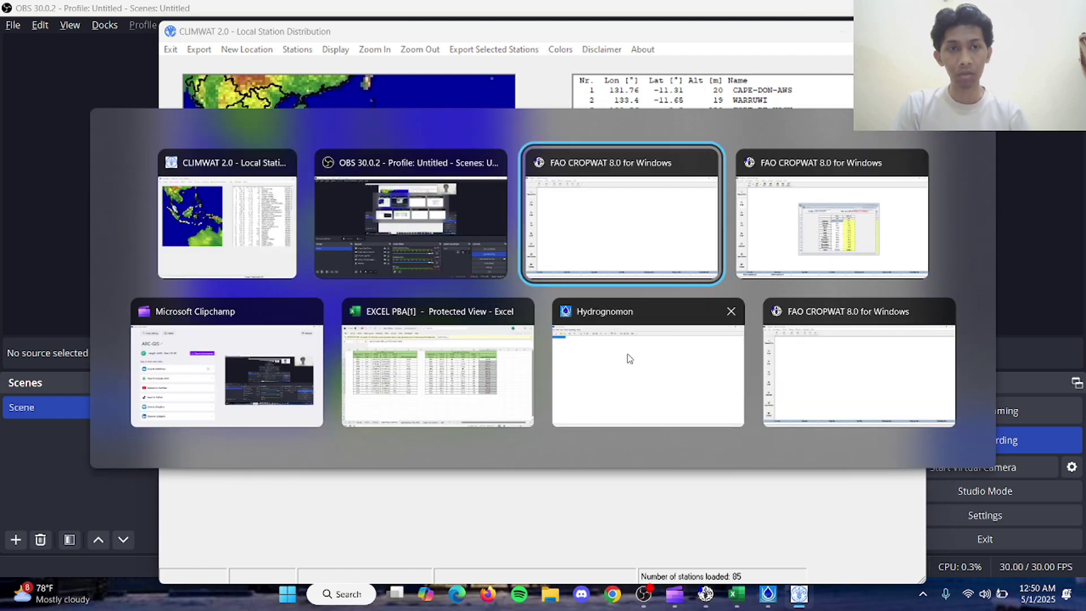
key(alt+Tab)
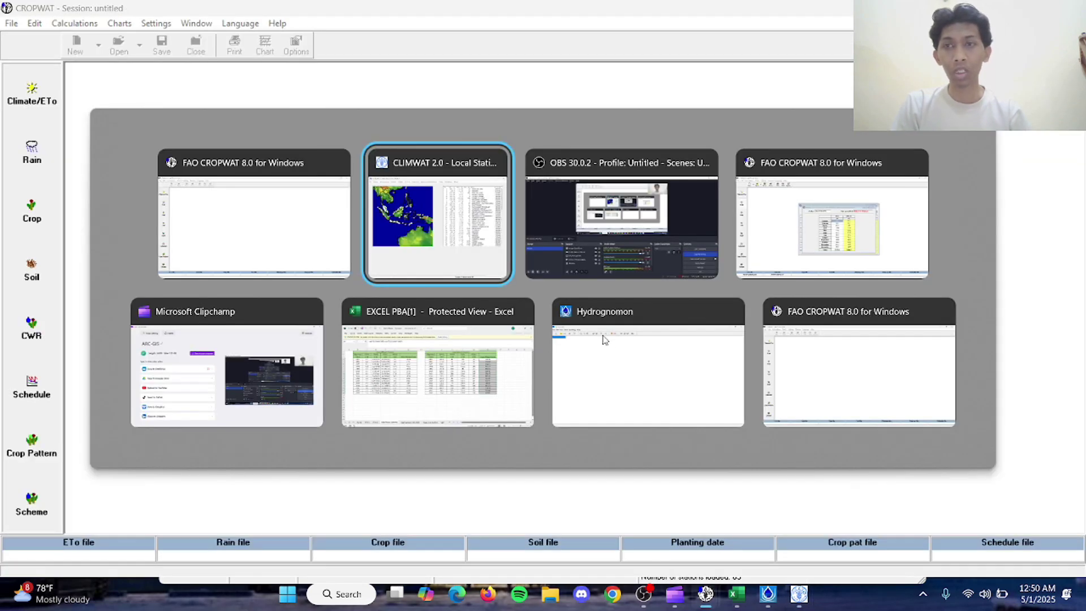
key(alt+Tab)
key(alt+Tab)
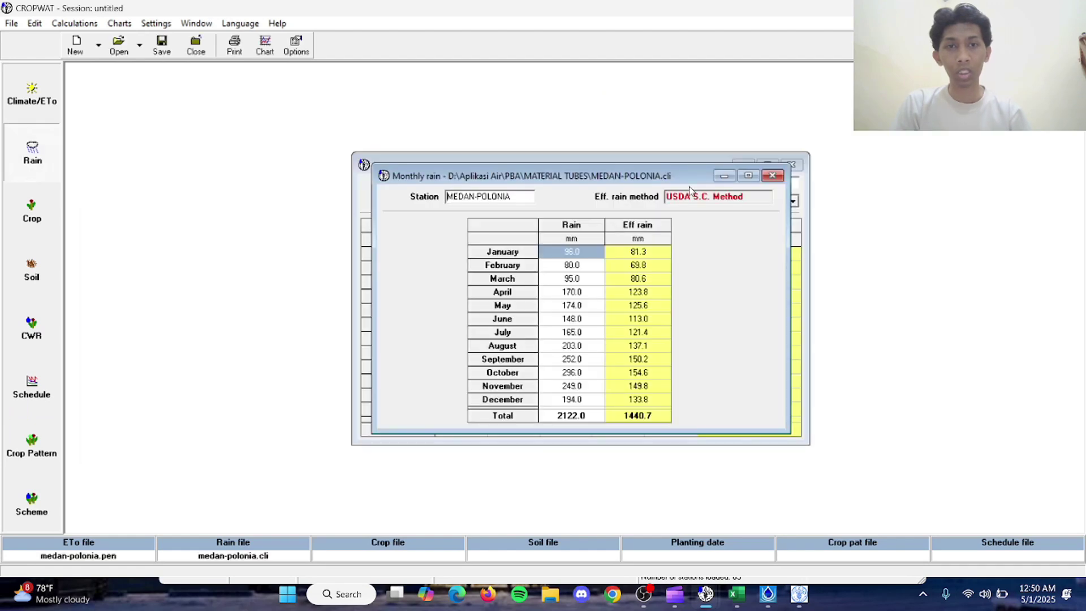
double_click(758, 175)
key(alt+Tab)
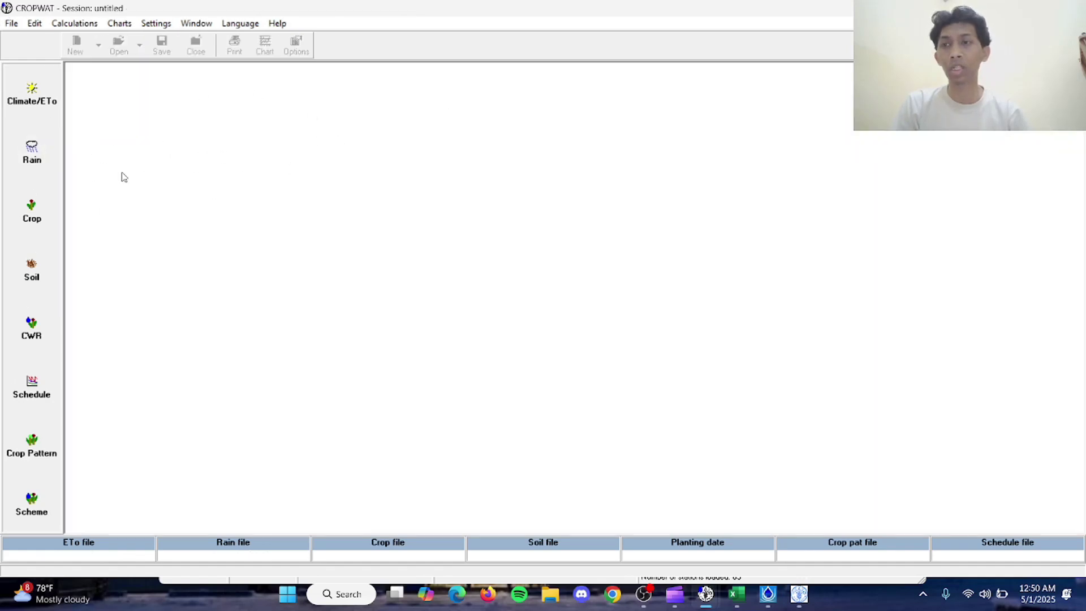
click(31, 114)
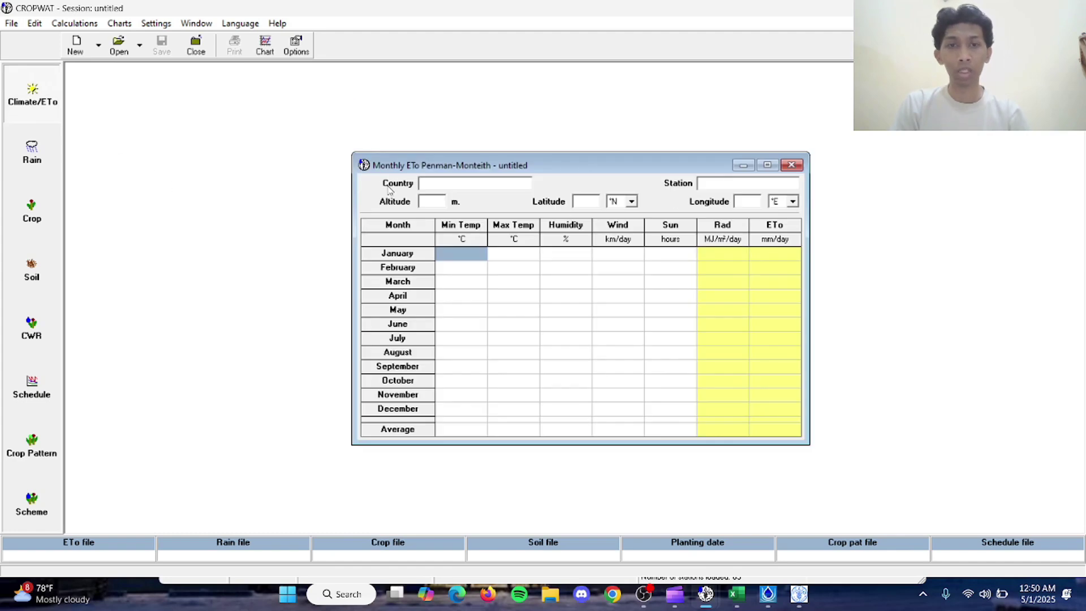
Load the MEDAN-POLONIA.pen climate file from D:\APTEK 1\PBA into the monthly ETo table.
click(120, 49)
click(547, 172)
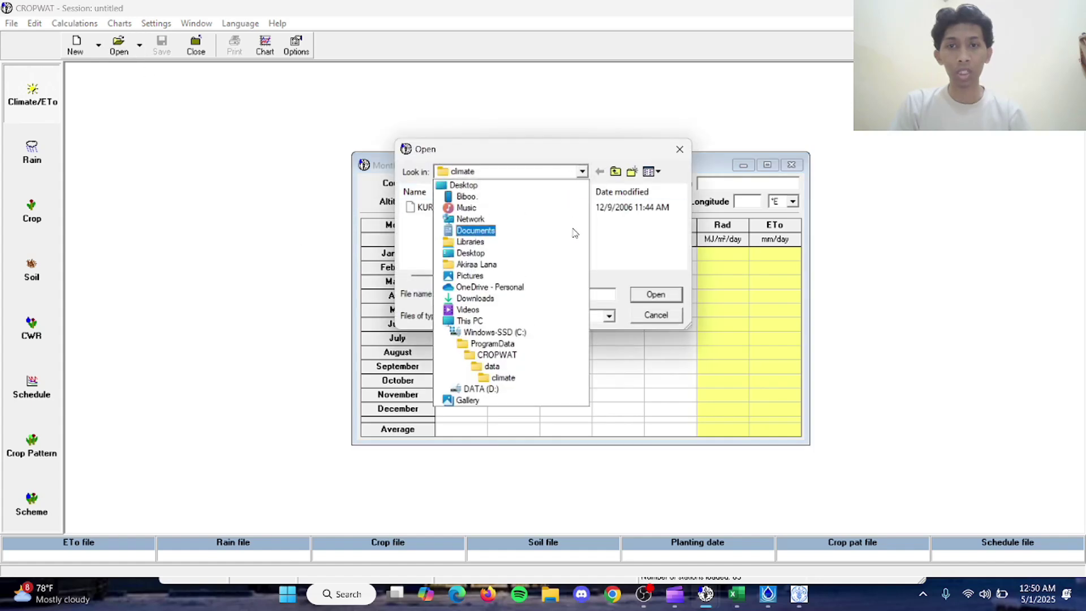
click(480, 389)
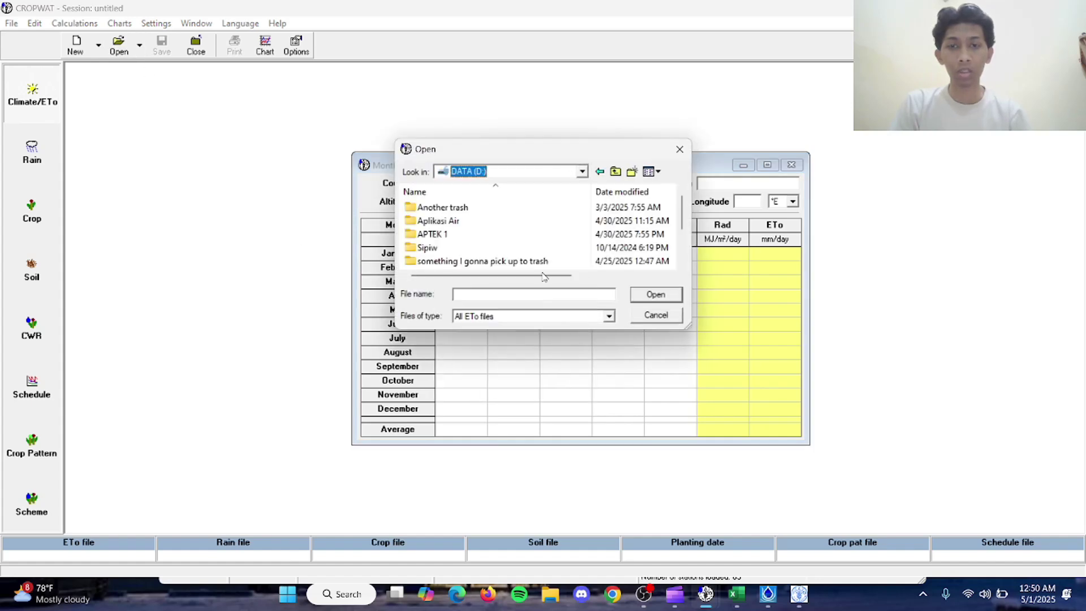
scroll(477, 248, down, 1)
scroll(477, 247, up, 1)
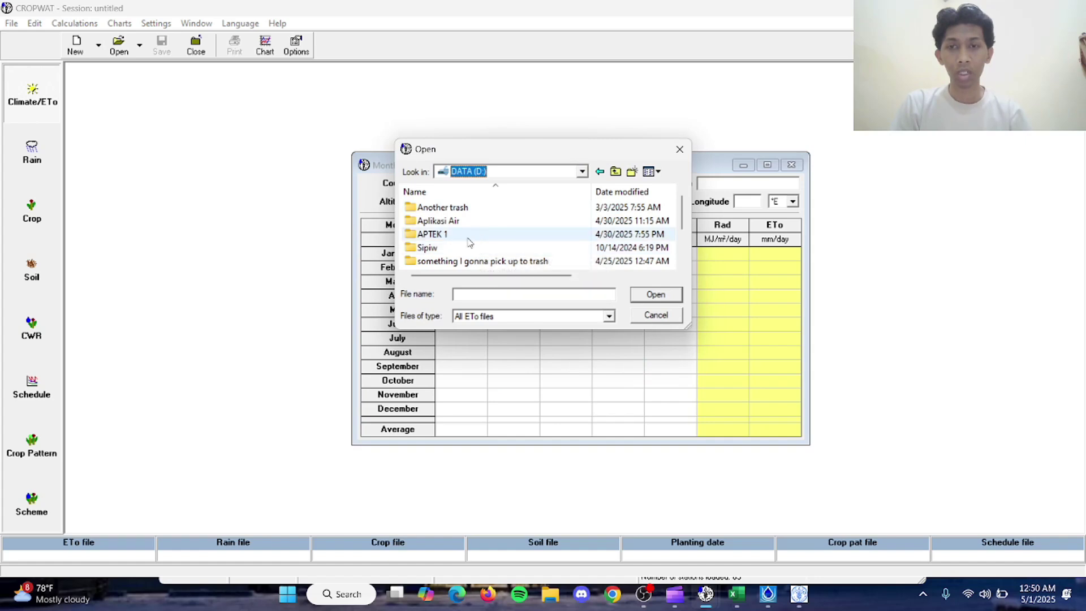
click(475, 236)
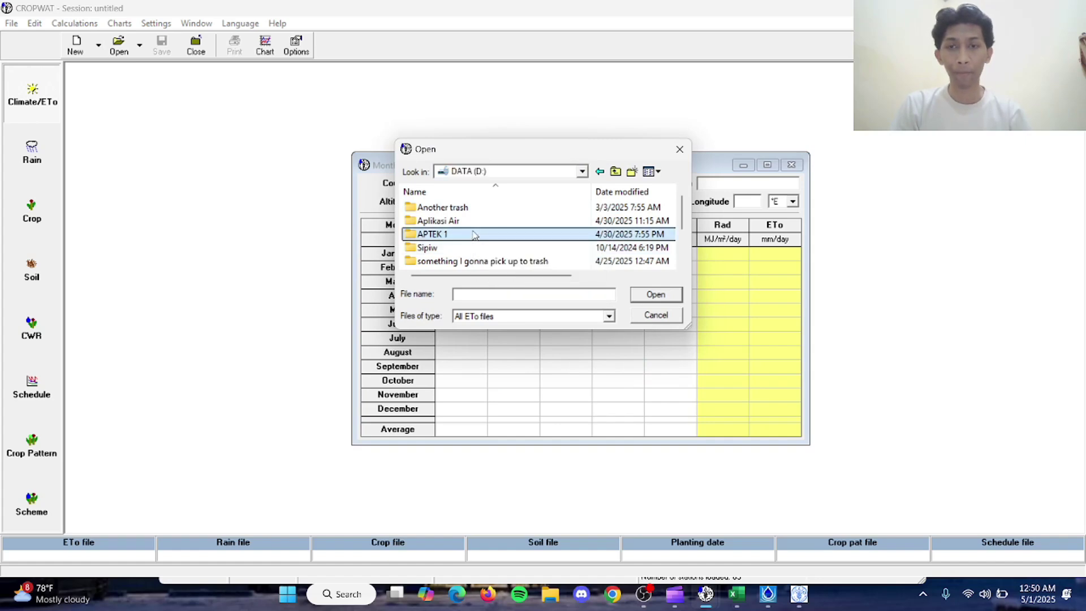
double_click(474, 236)
double_click(461, 207)
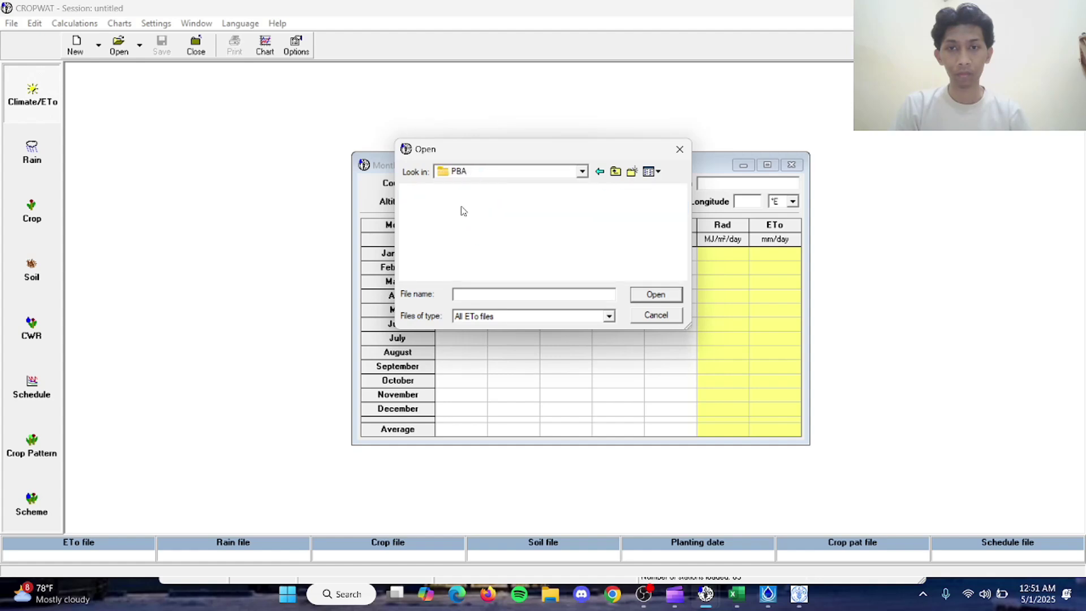
click(462, 231)
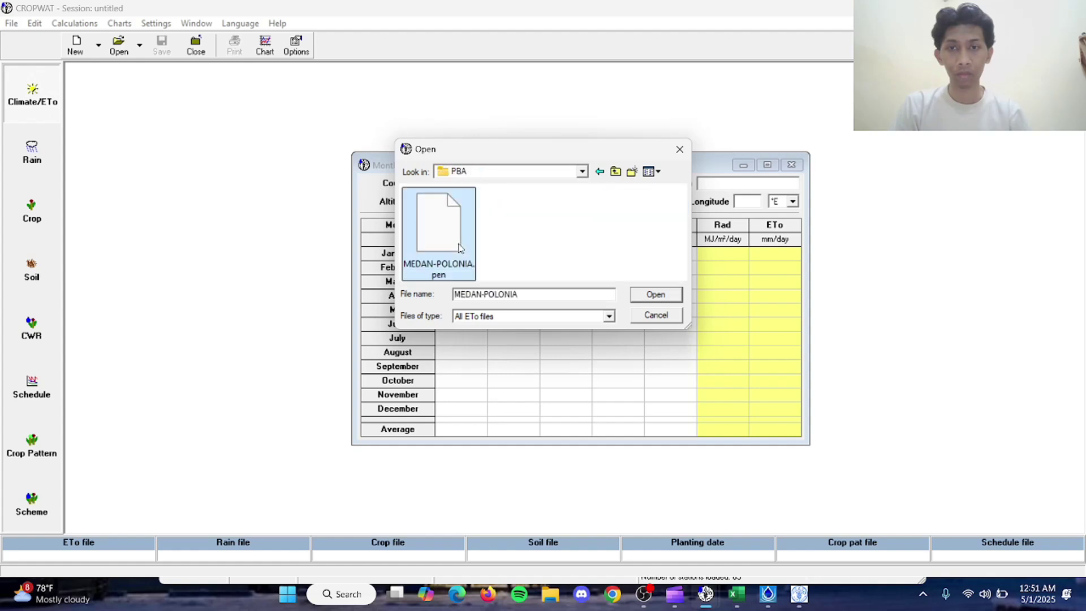
click(656, 294)
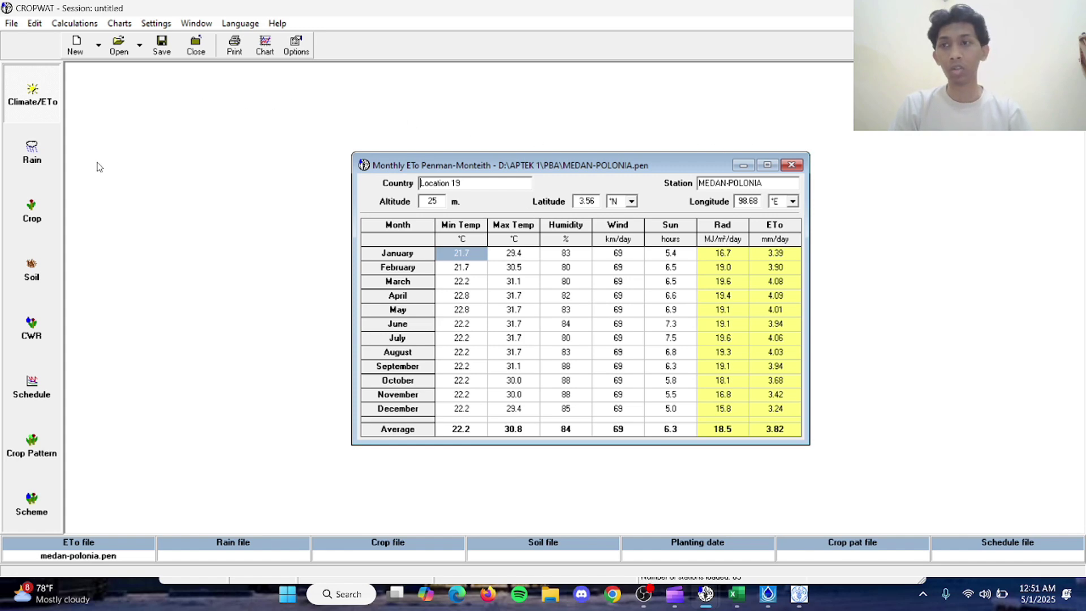
Open the monthly rain table and load the MEDAN-POLONIA.cli file from D:\APTEK 1\PBA into it.
click(32, 153)
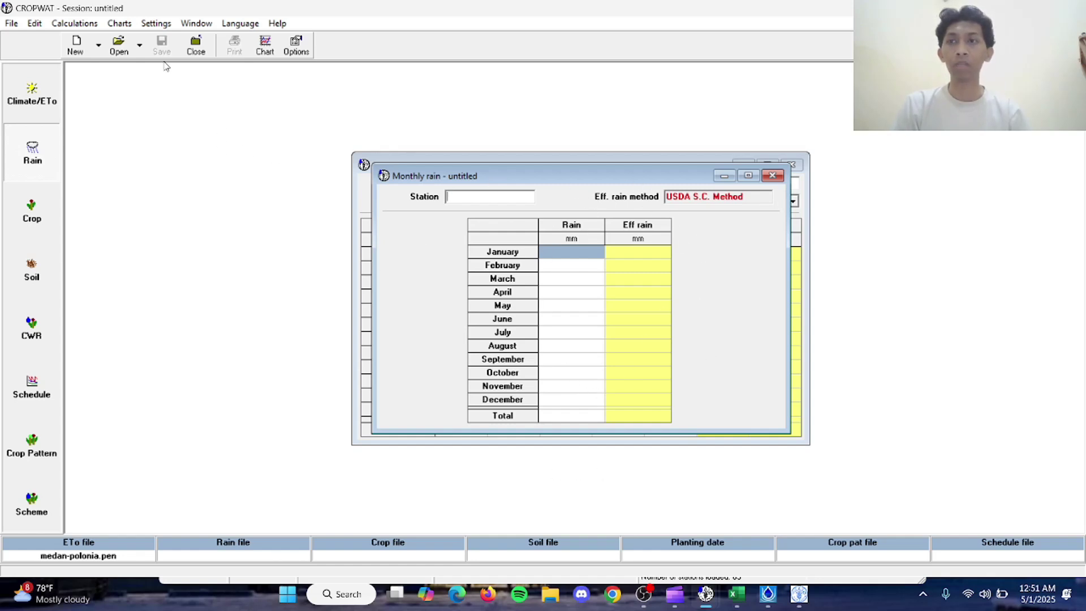
click(119, 44)
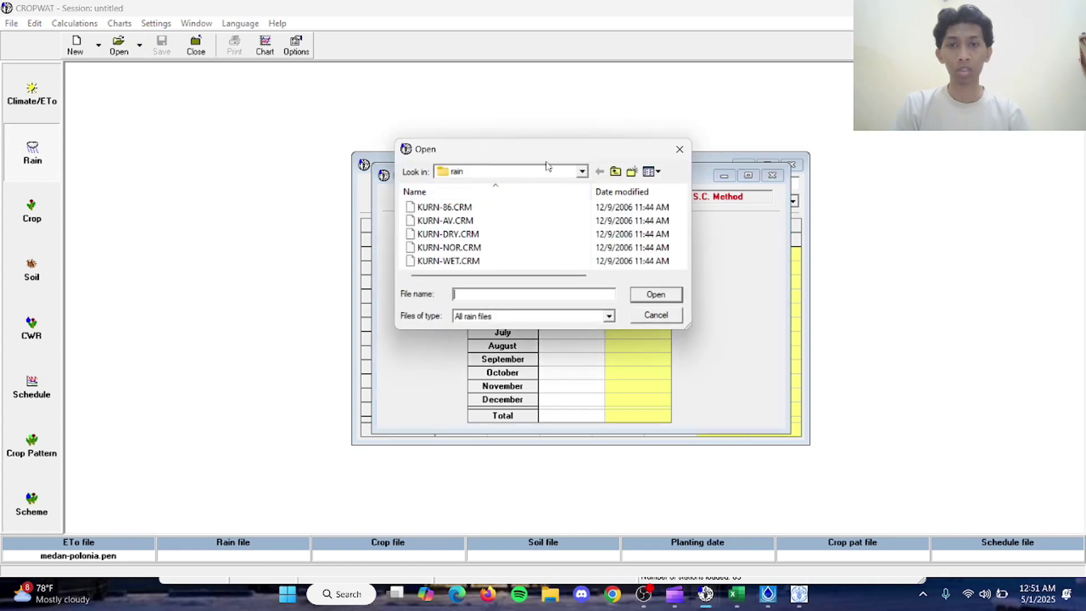
click(581, 171)
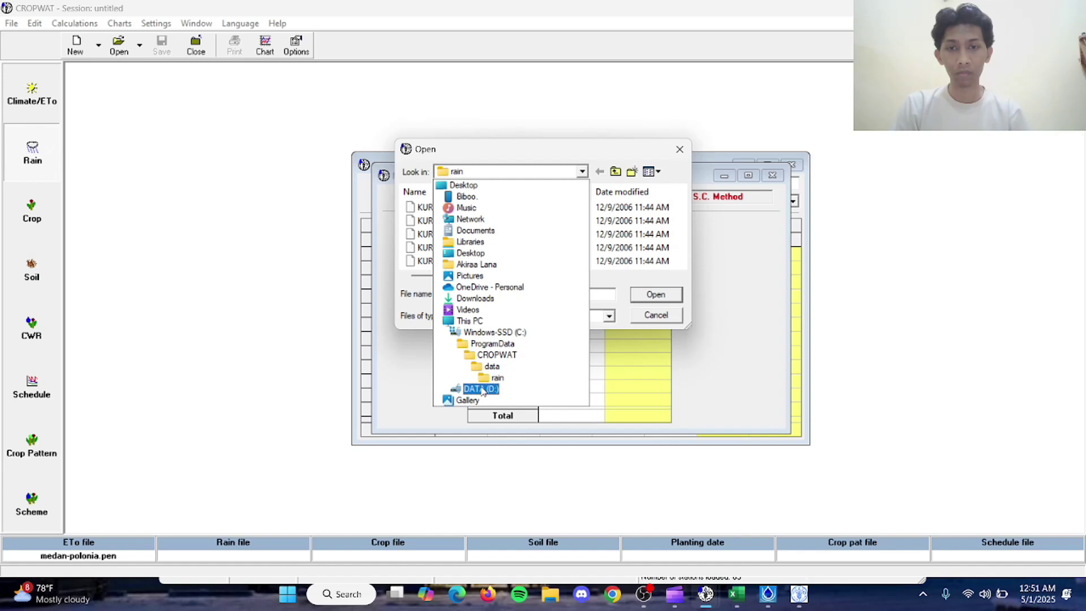
click(540, 389)
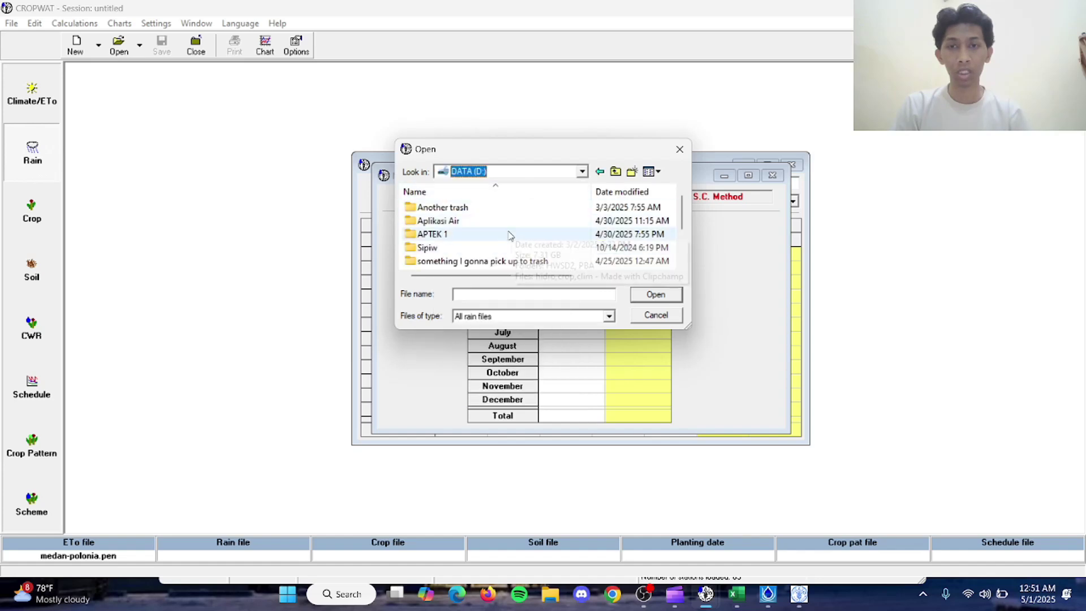
double_click(512, 234)
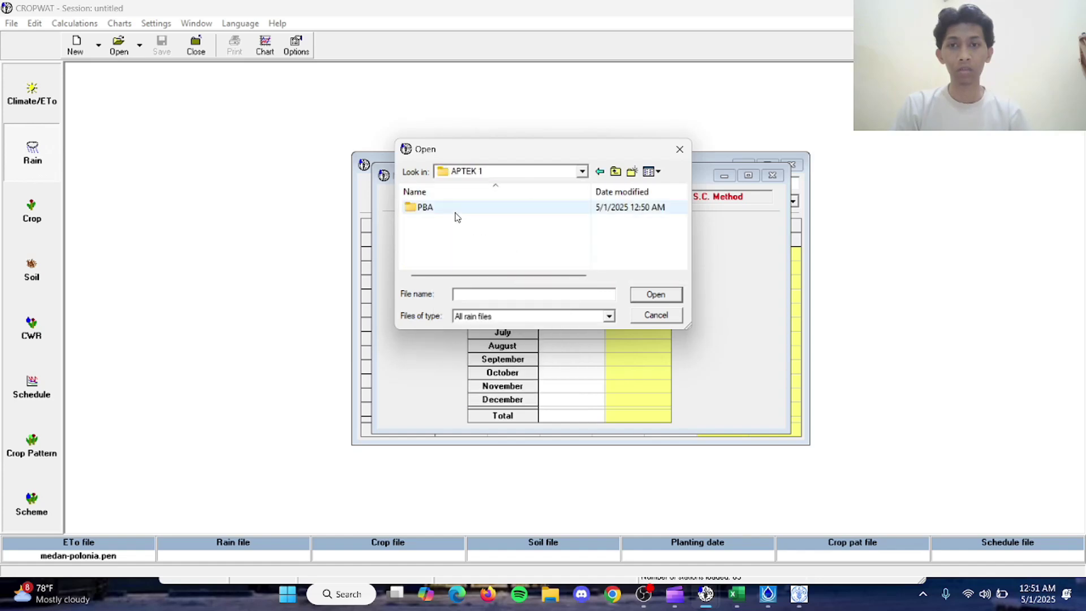
double_click(458, 219)
click(456, 251)
click(638, 300)
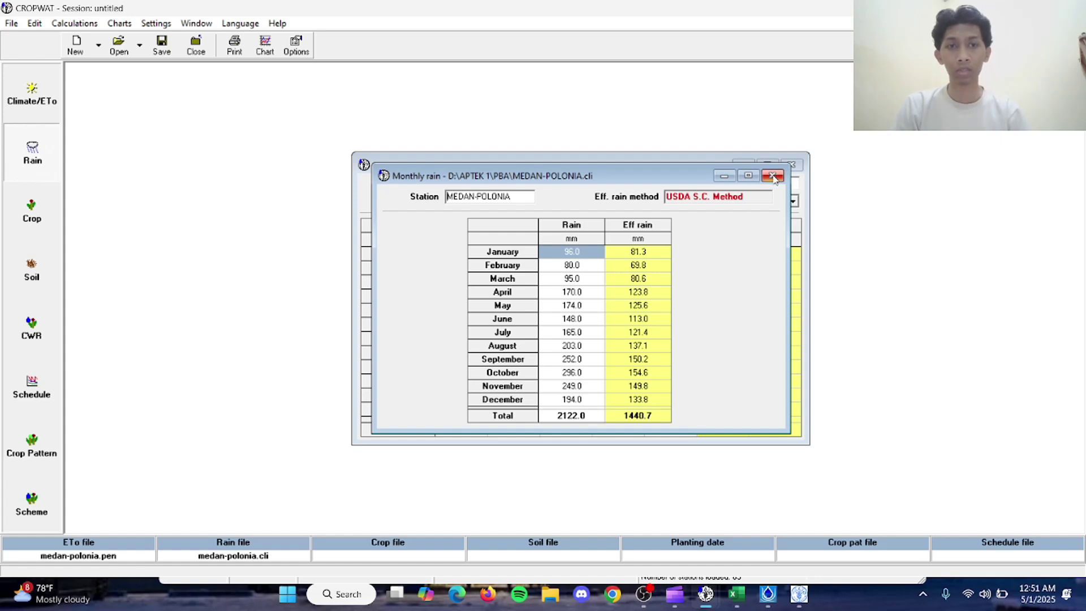
Switch to the empty Hydrognomon window.
key(alt+Tab)
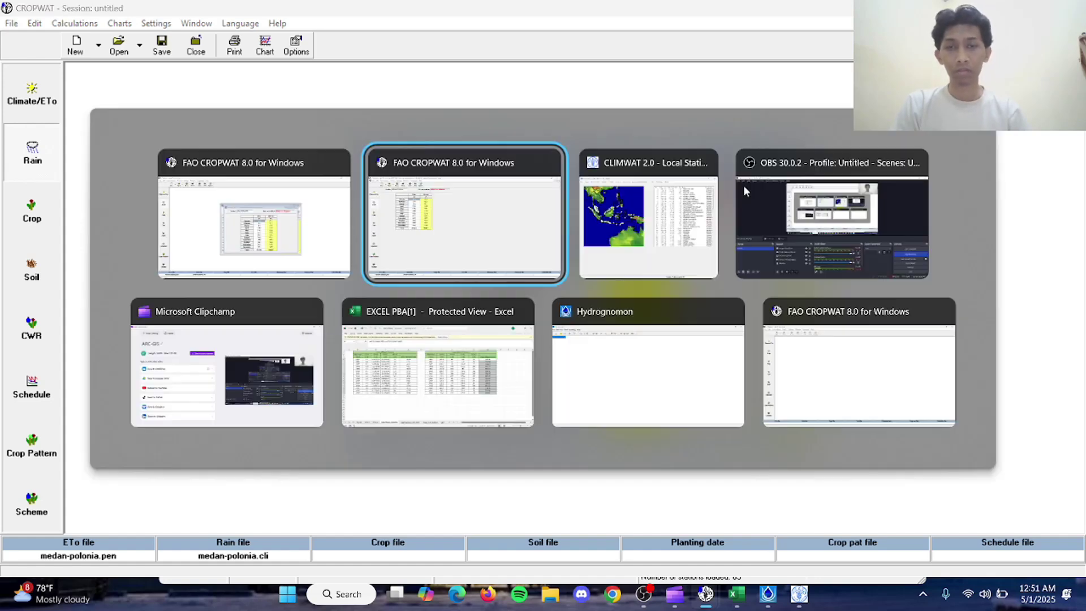
key(alt+Tab)
key(alt+Tab)
key(alt+Tab)
key(alt+Tab)
key(alt+Tab)
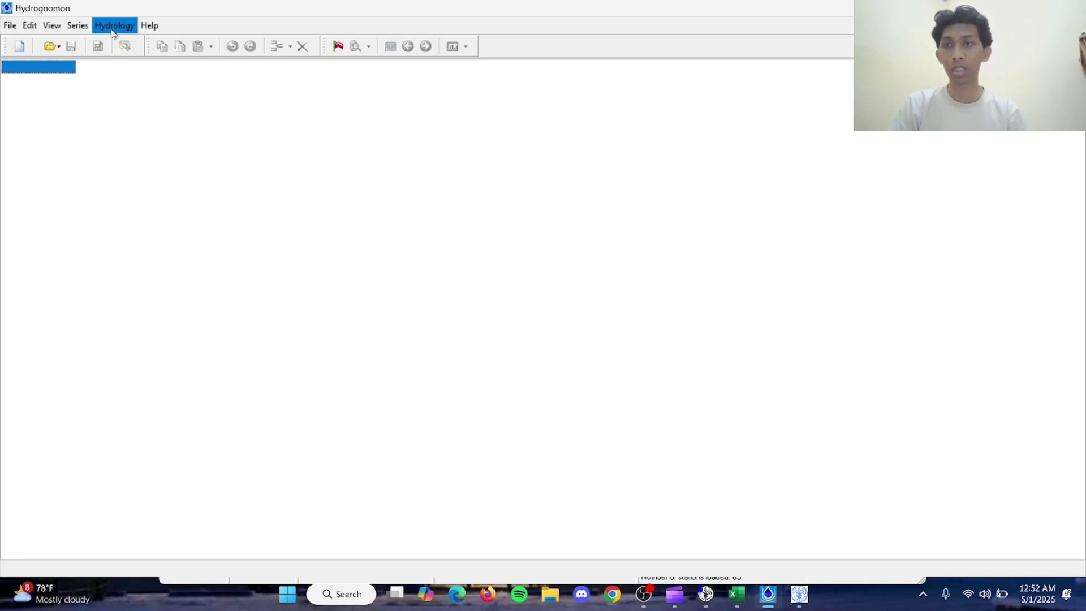
Start a new time series titled SITAKURAK with Precipitation as the variable and mm as the measurement unit.
click(30, 25)
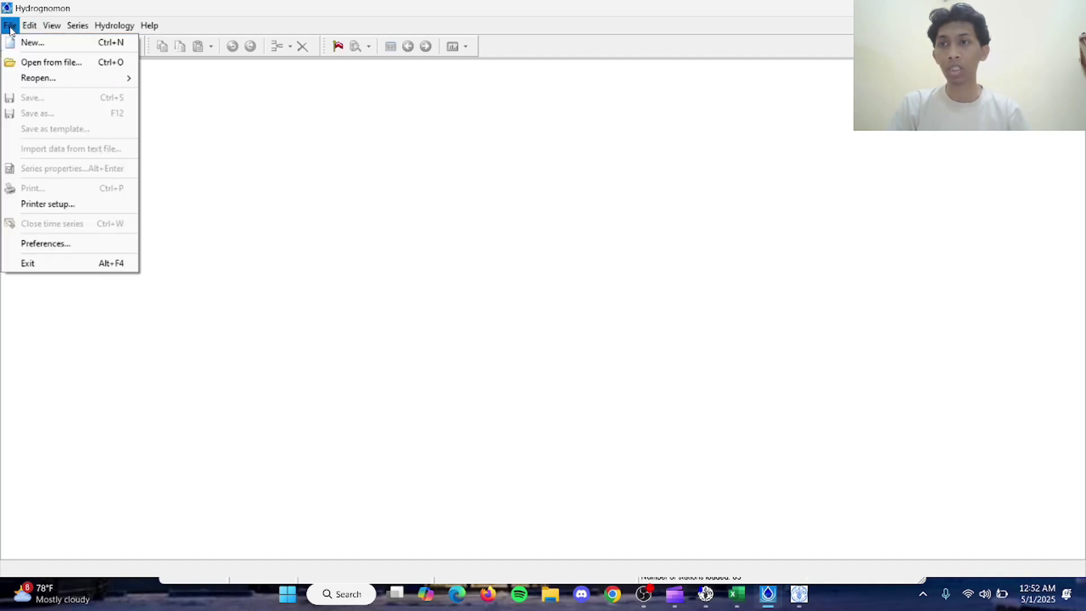
click(21, 44)
click(430, 150)
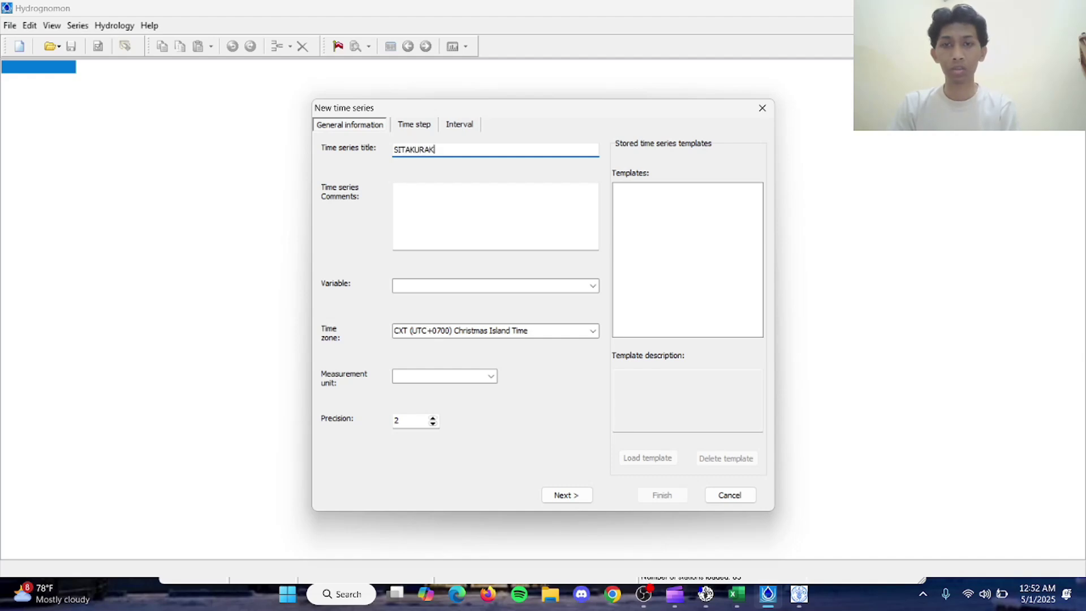
click(586, 289)
click(592, 286)
click(543, 298)
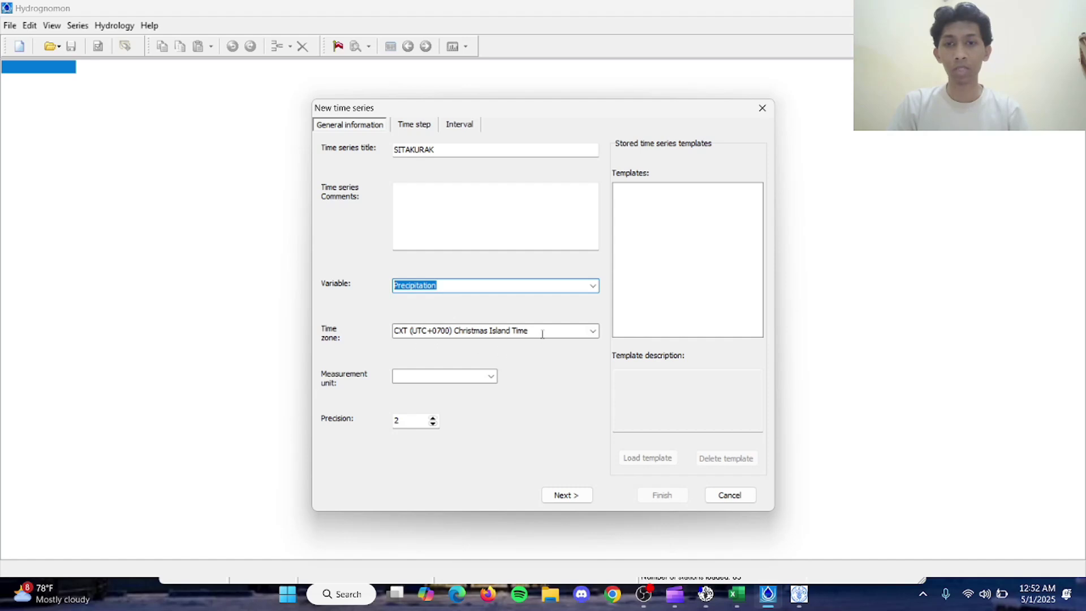
click(491, 377)
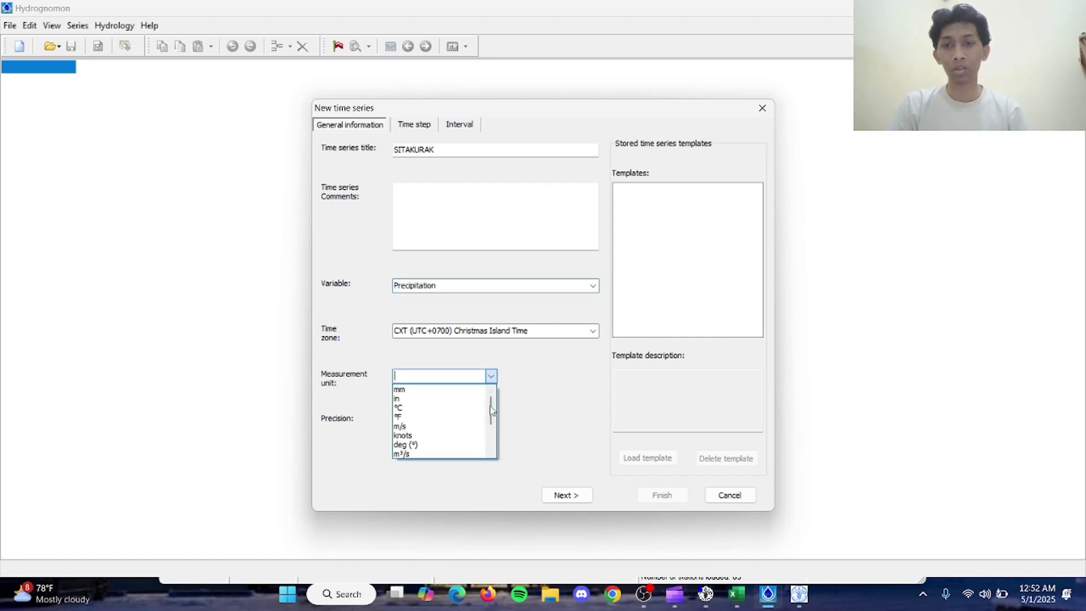
click(450, 394)
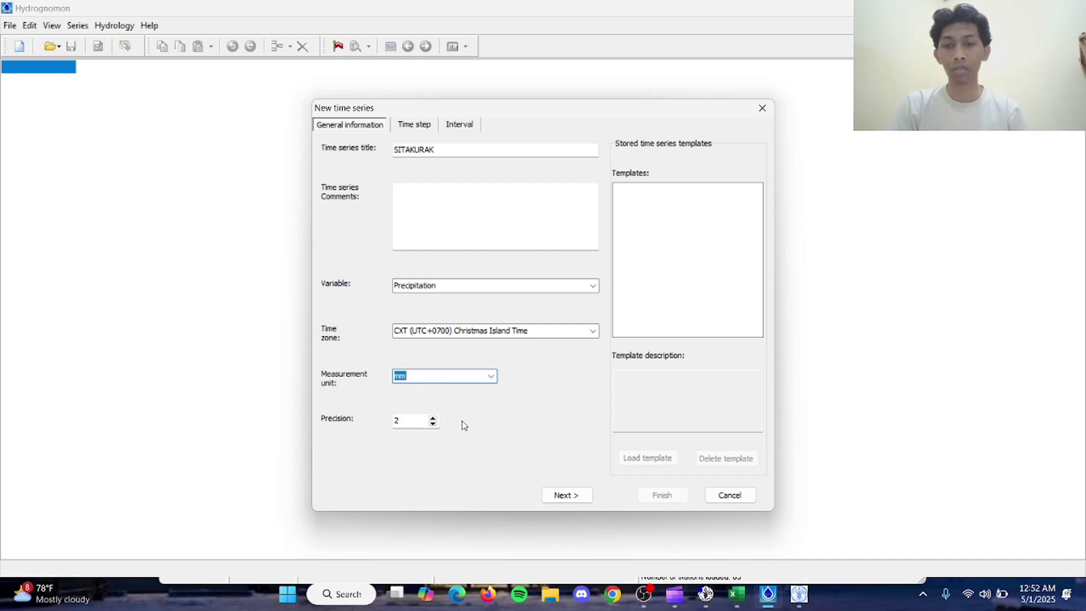
Define an annual time step for the series, keep the Sum interval type, and finish creating it.
click(575, 494)
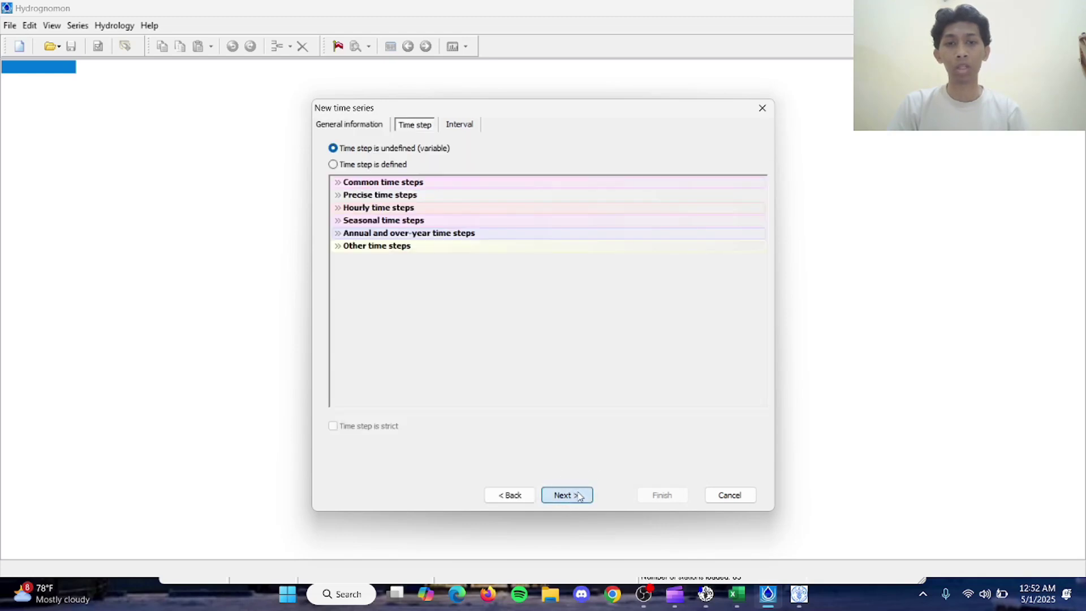
click(346, 165)
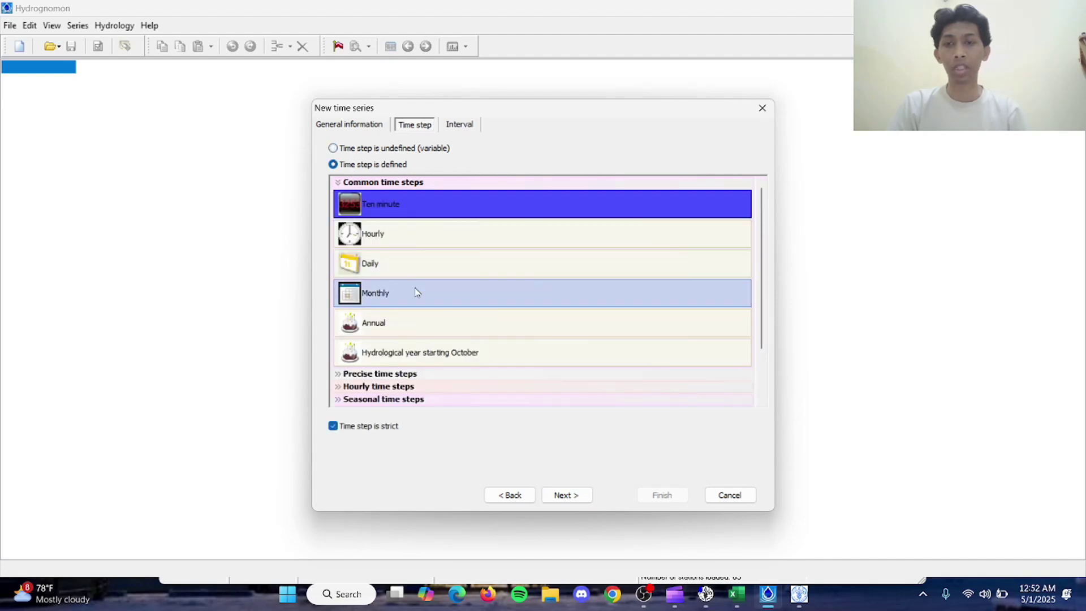
click(413, 323)
click(567, 496)
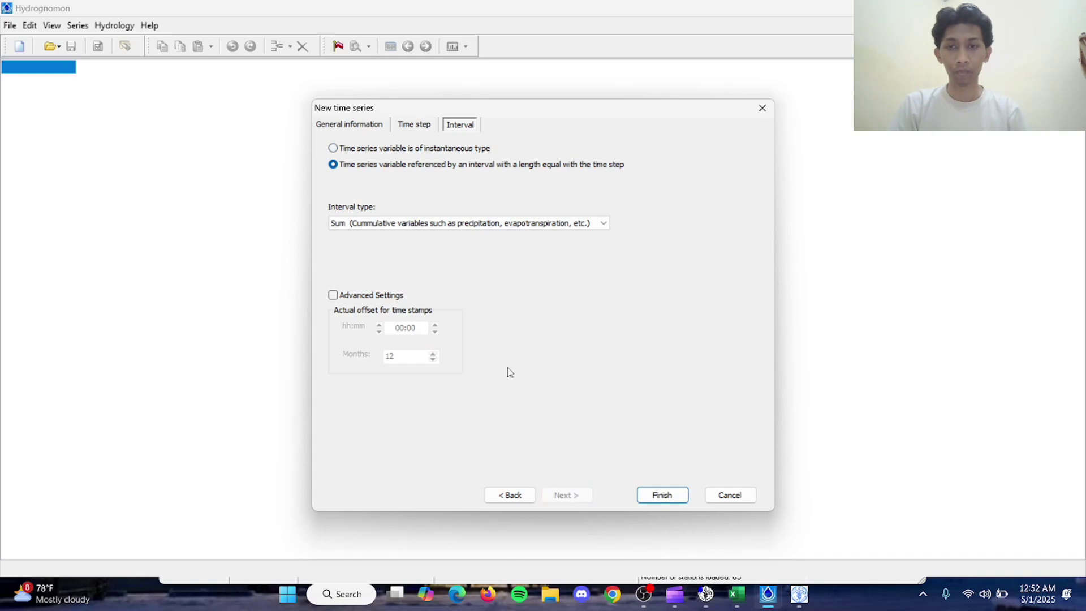
click(659, 496)
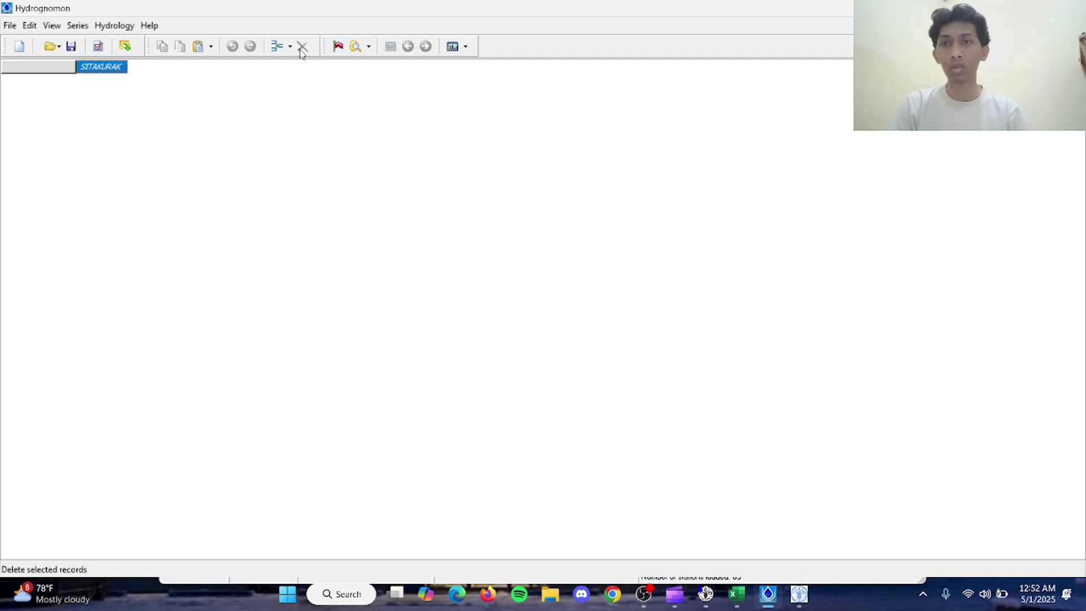
Insert a first record dated 2005 into the SITAKURAK series.
click(278, 47)
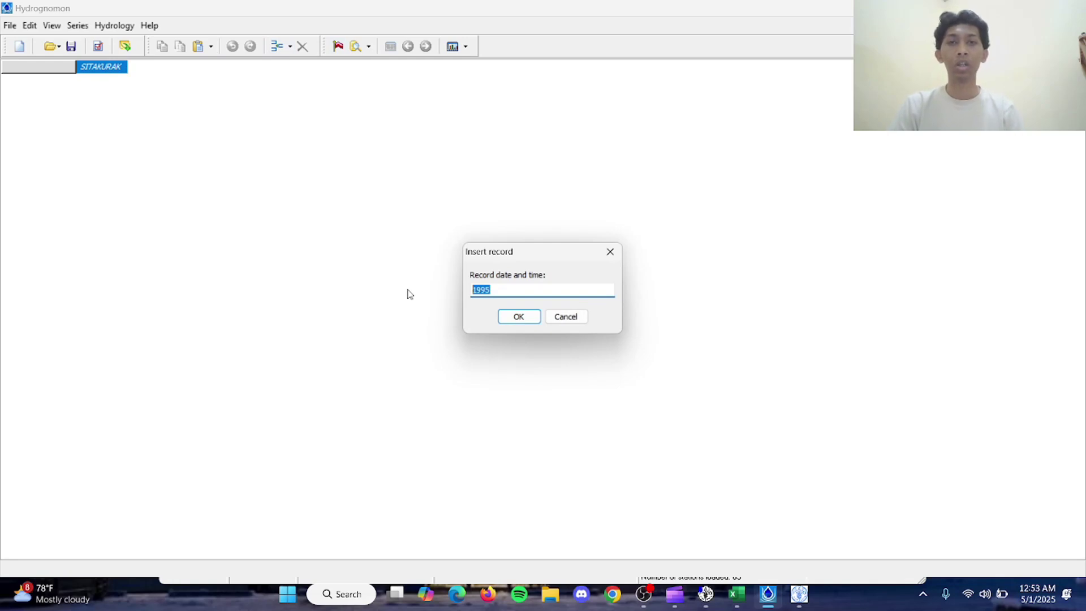
text(20)
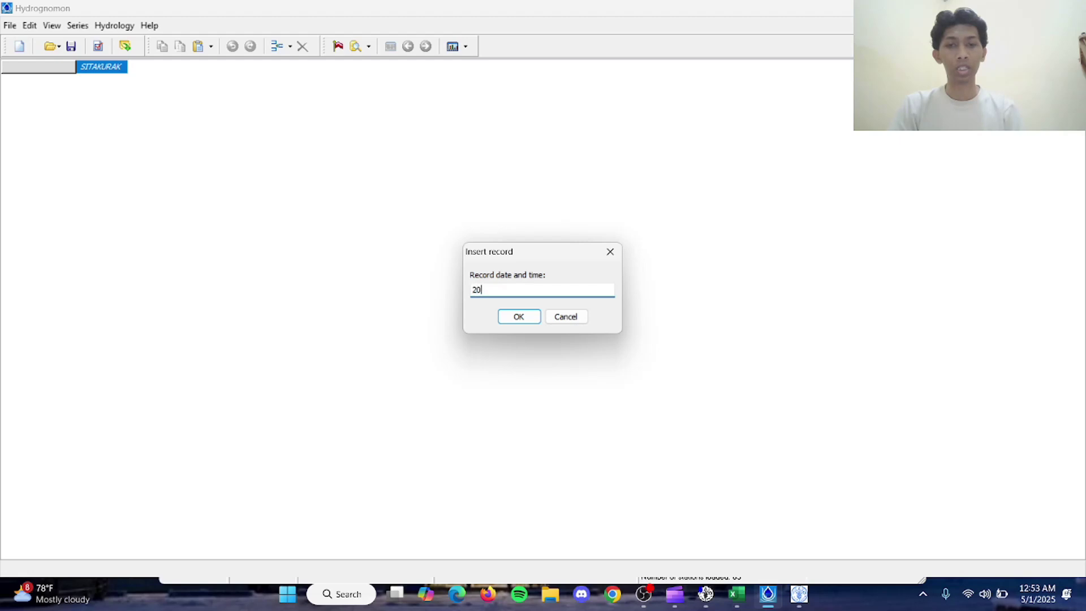
text(05)
click(516, 315)
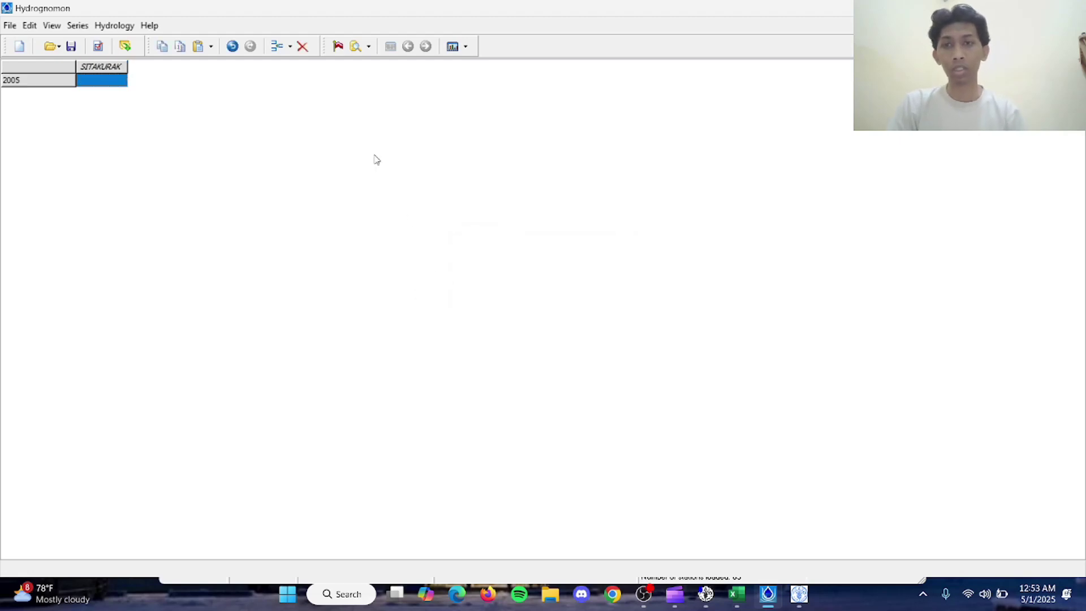
Add 14 more yearly records after 2005 and select the empty 2005 value cell.
click(290, 46)
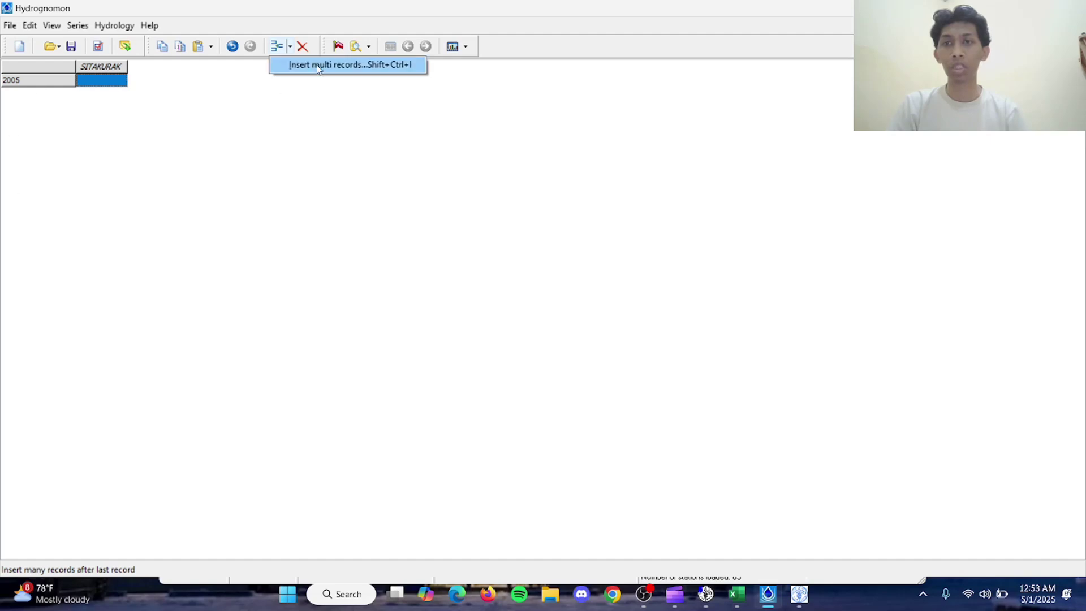
click(355, 65)
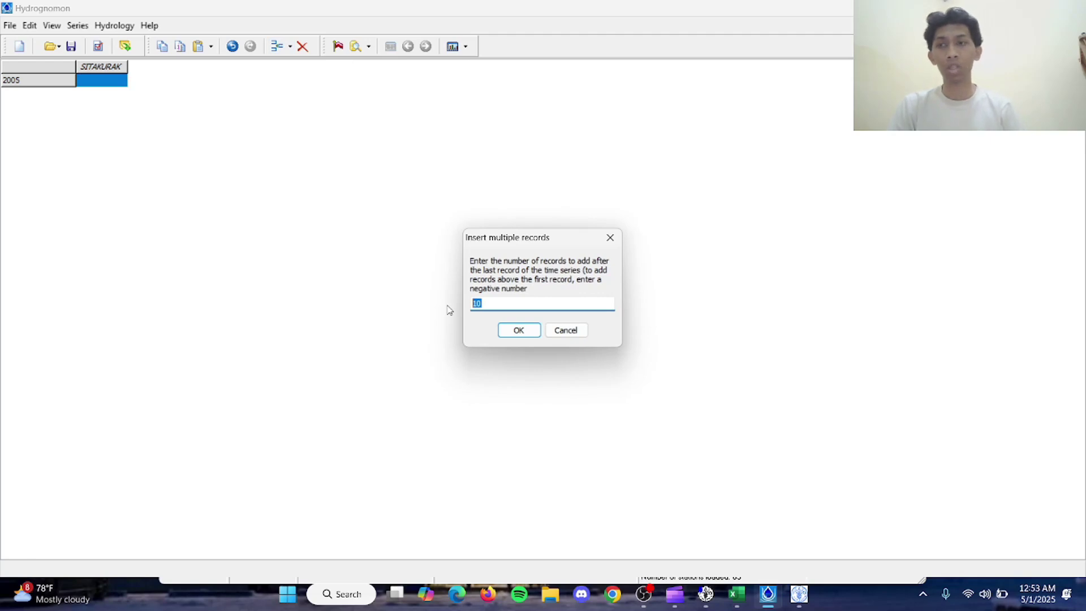
text(14)
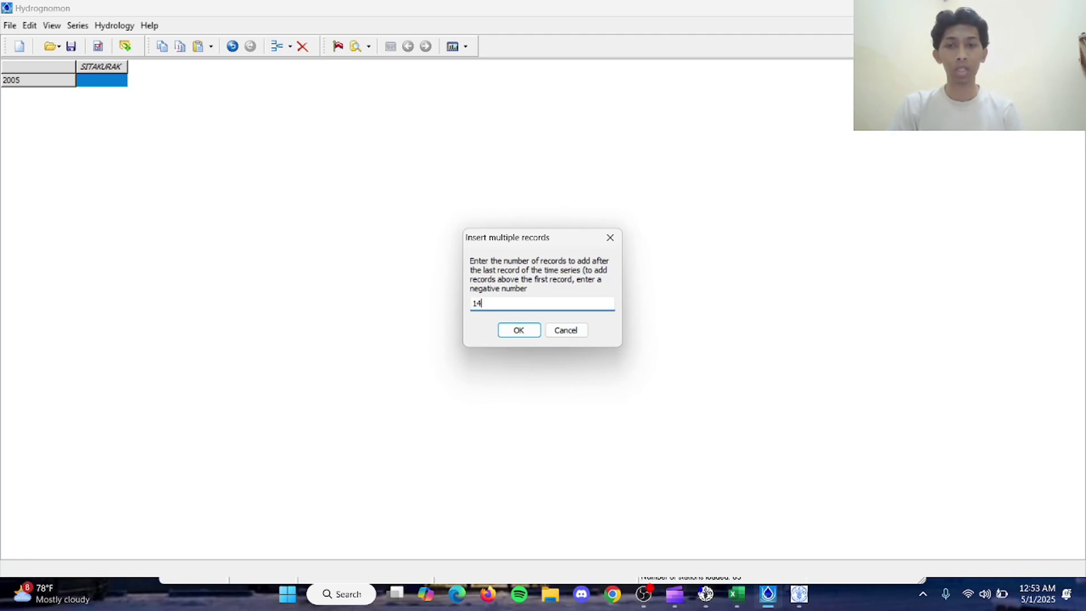
click(538, 337)
click(96, 135)
click(100, 81)
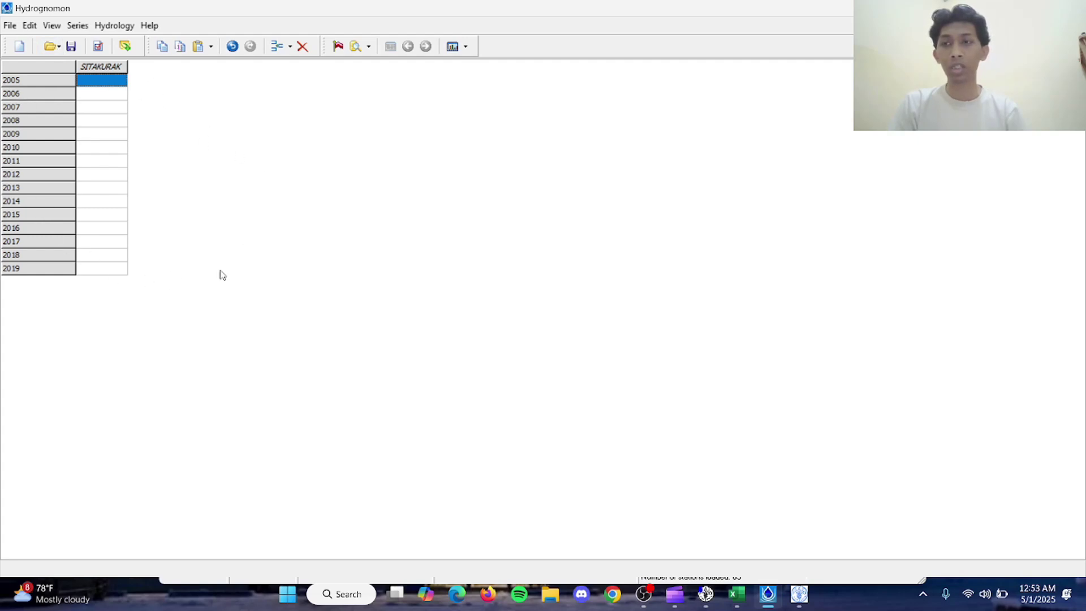
Switch to the Excel workbook and copy the maximum Hujan Wilayah (mm) values for 2005 to 2019, cells N4:N18.
key(alt+Tab)
key(Tab)
key(Tab)
key(Tab)
key(Tab)
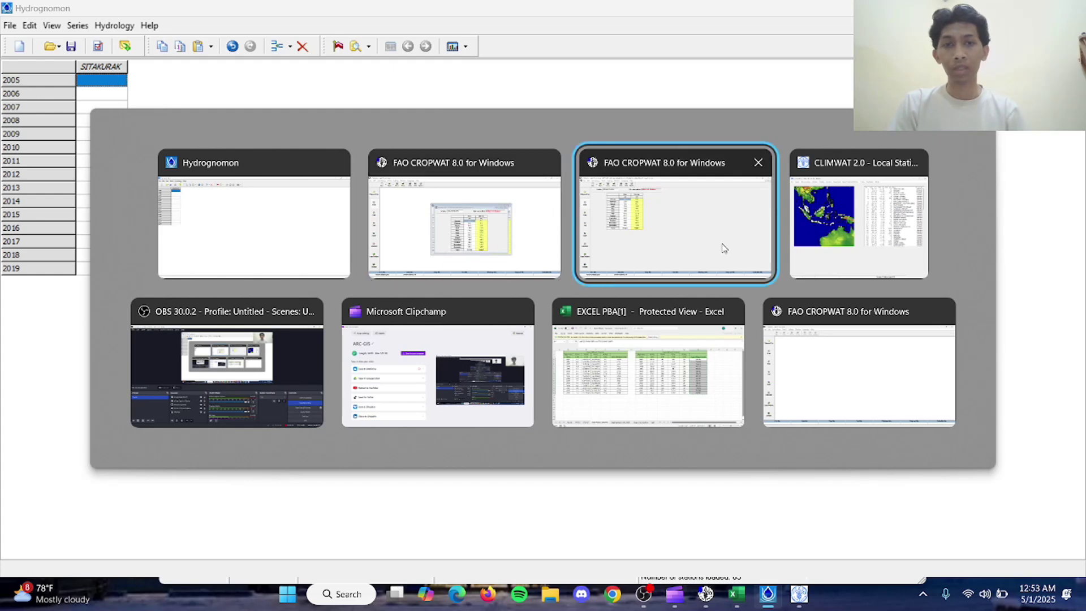
click(681, 355)
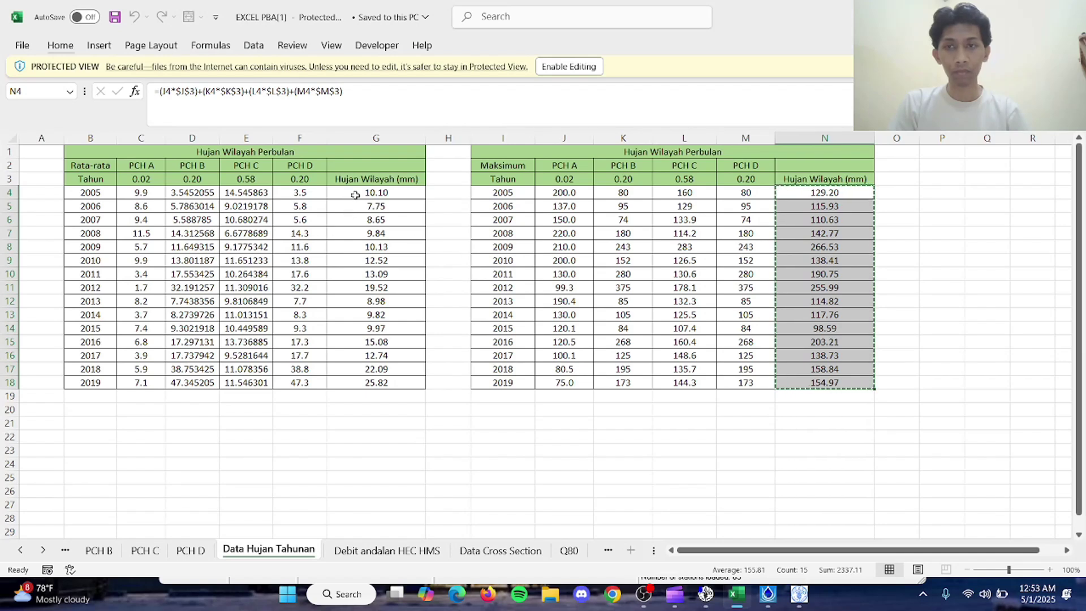
click(806, 195)
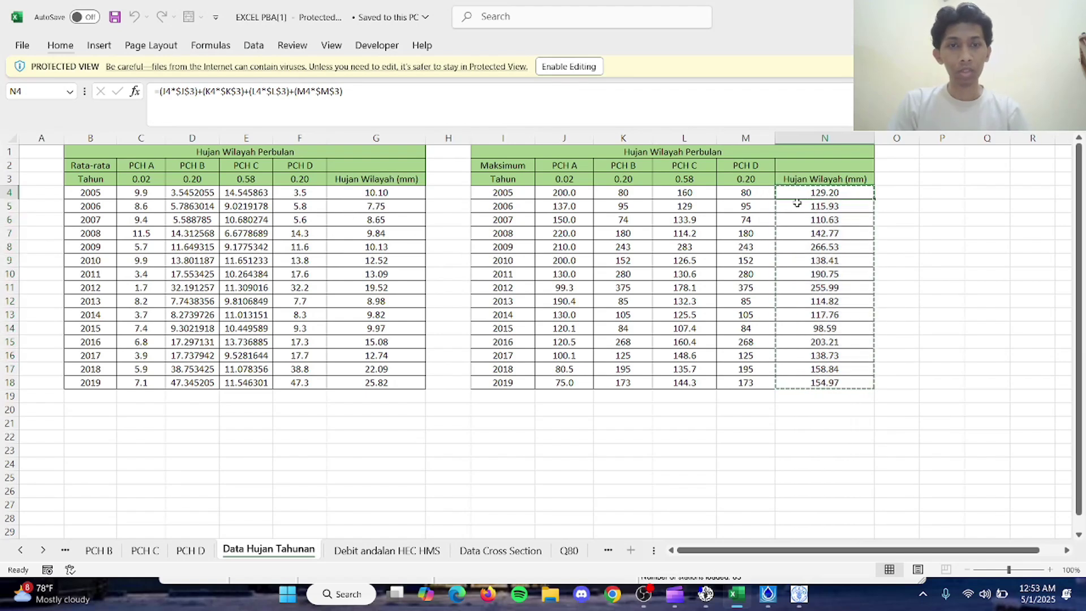
key(ctrl+shift+Down)
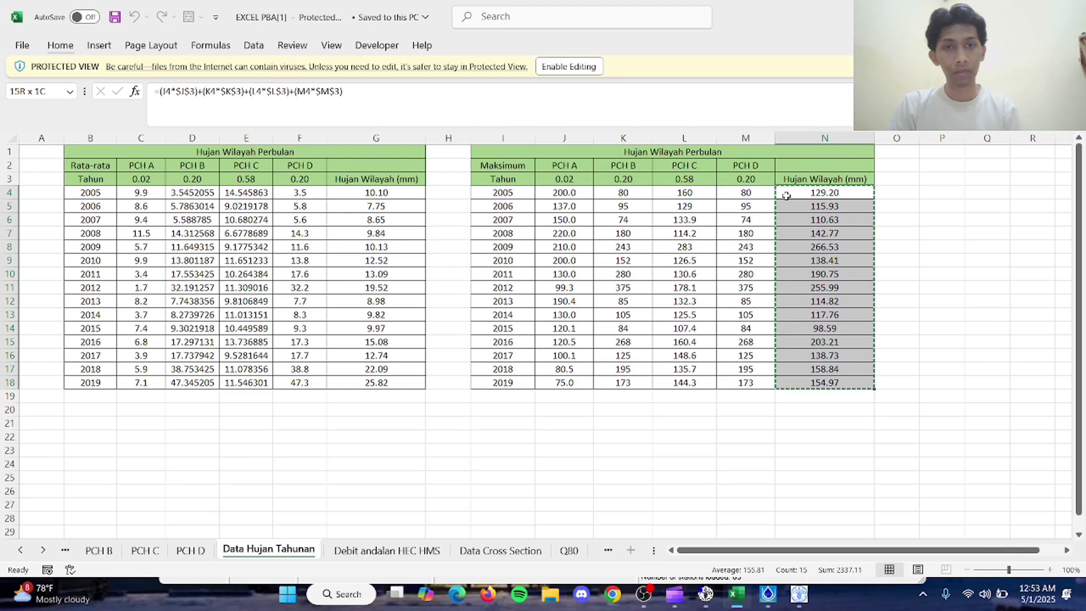
right_click(788, 196)
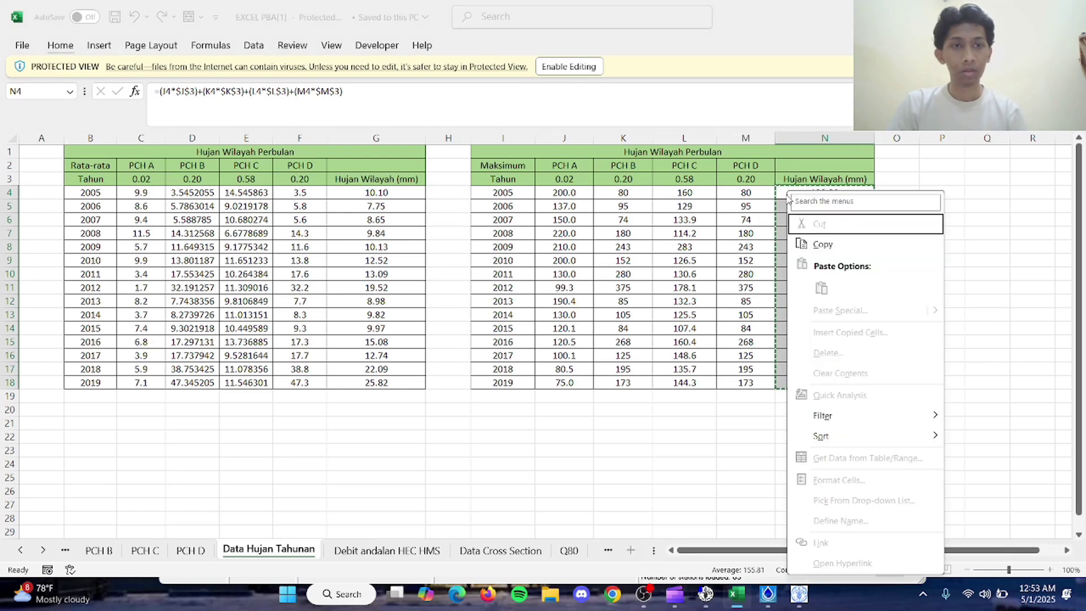
click(823, 245)
Return to Hydrognomon and paste the copied rainfall values into the SITAKURAK series starting at 2005.
key(alt+Tab)
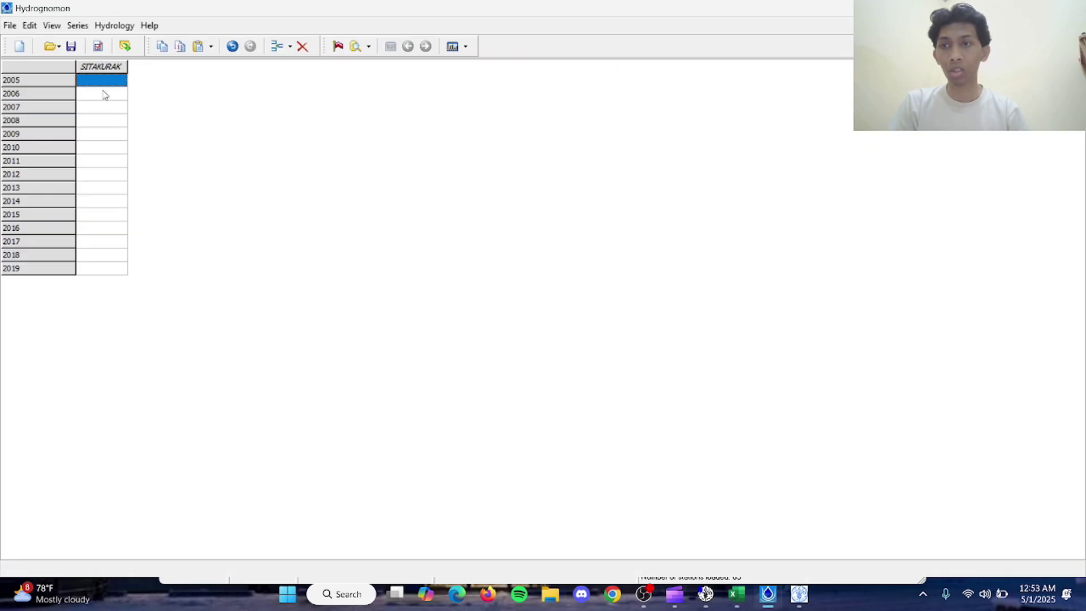
right_click(107, 81)
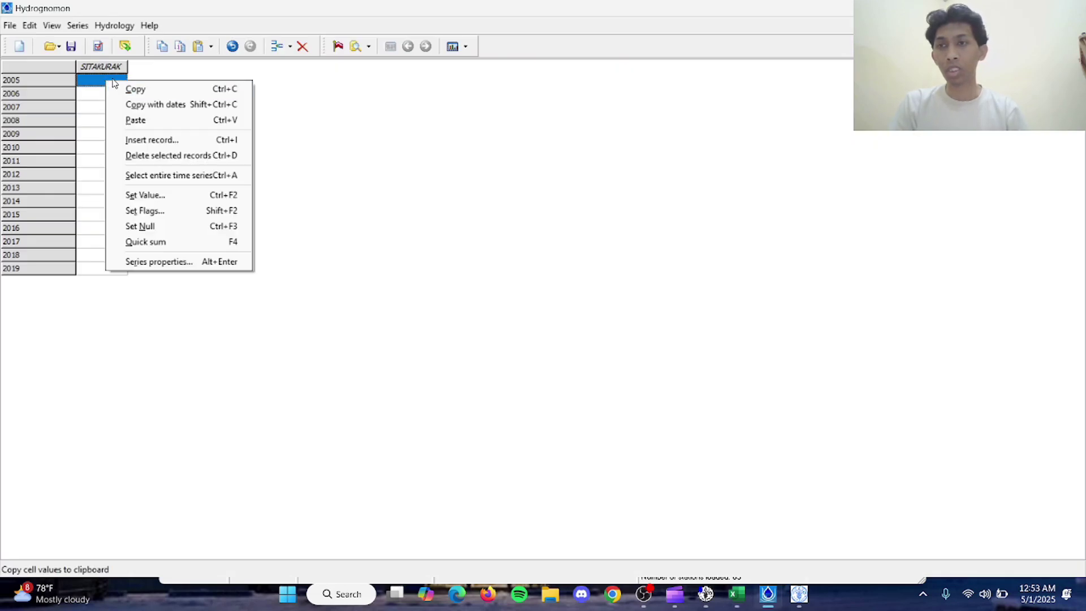
click(110, 84)
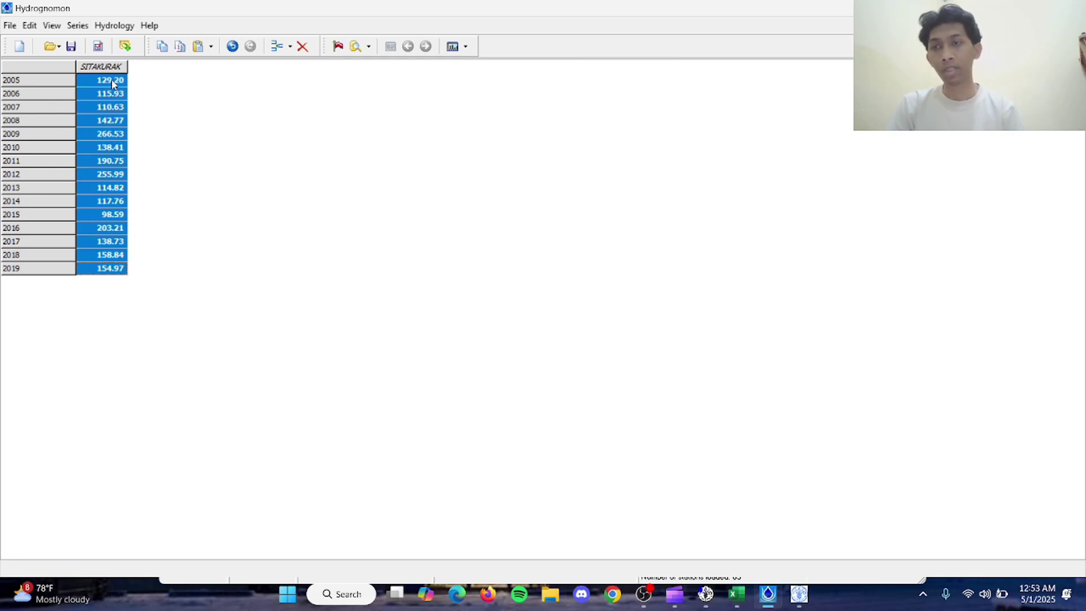
Open the Pythia statistical analysis for the SITAKURAK series and move its window higher on the screen.
click(113, 26)
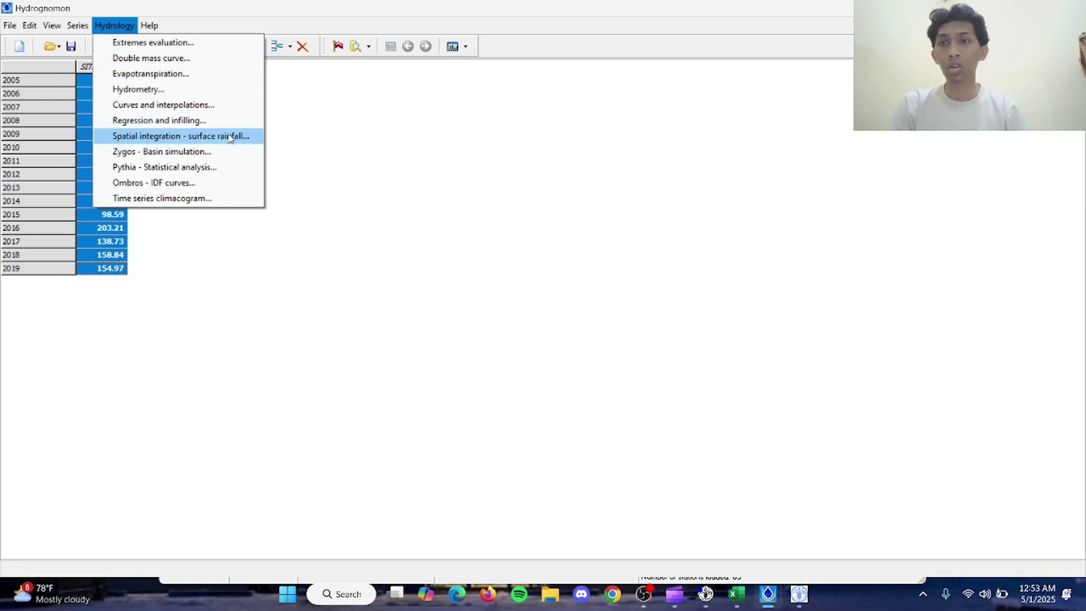
click(169, 167)
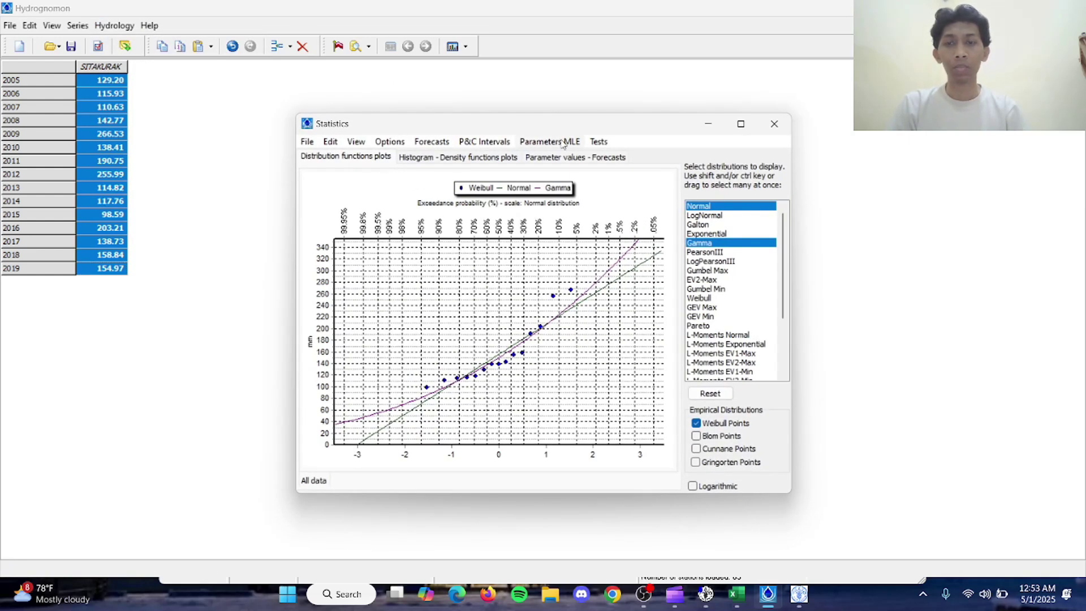
drag(580, 125, 565, 55)
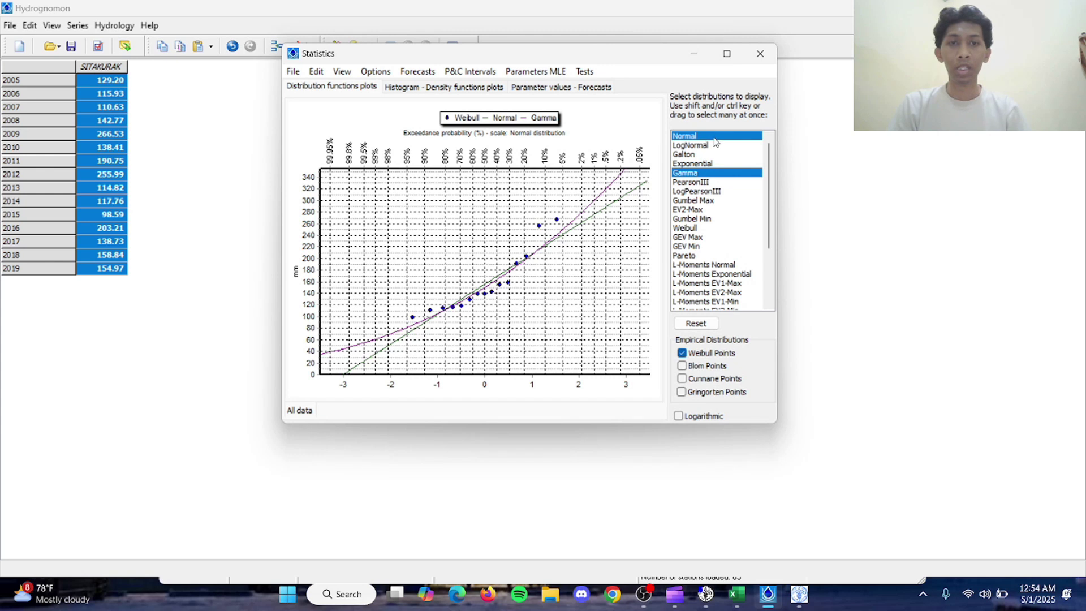
Choose the Normal, LogNormal, PearsonIII, LogPearsonIII and Gumbel Max distributions for display.
shift+click(684, 145)
click(692, 139)
ctrl+click(694, 146)
ctrl+click(709, 182)
ctrl+click(707, 200)
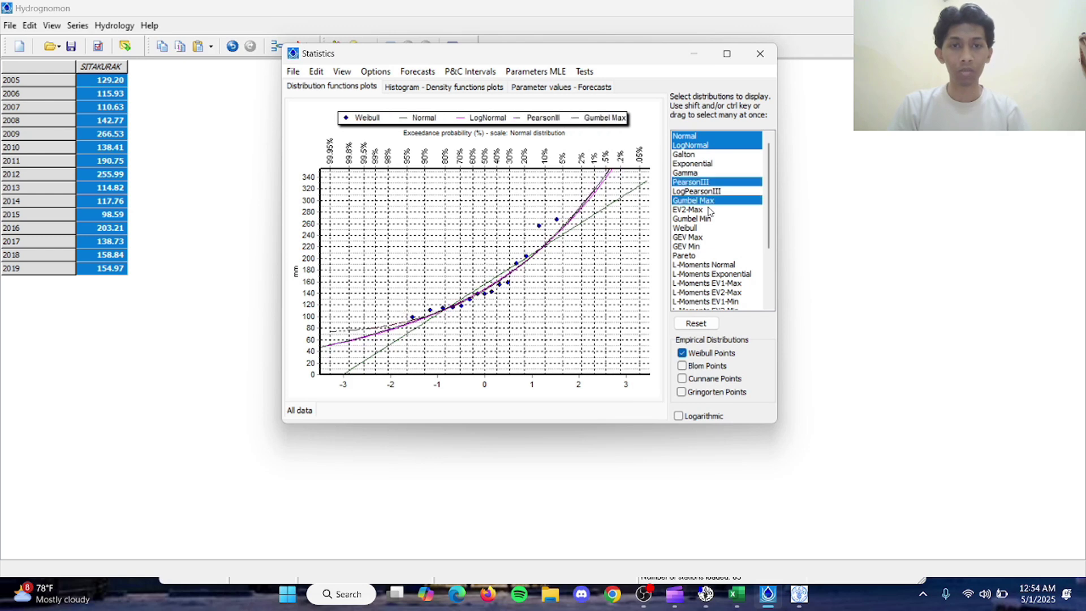
ctrl+click(712, 193)
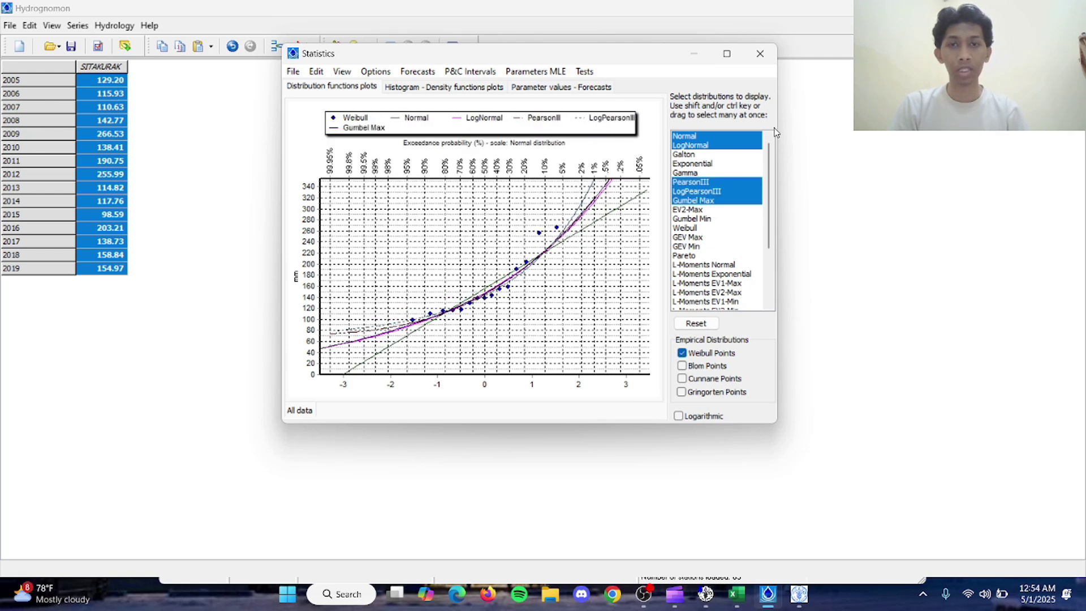
Review the density histogram and the parameter values, and return to the distribution functions plot.
click(421, 90)
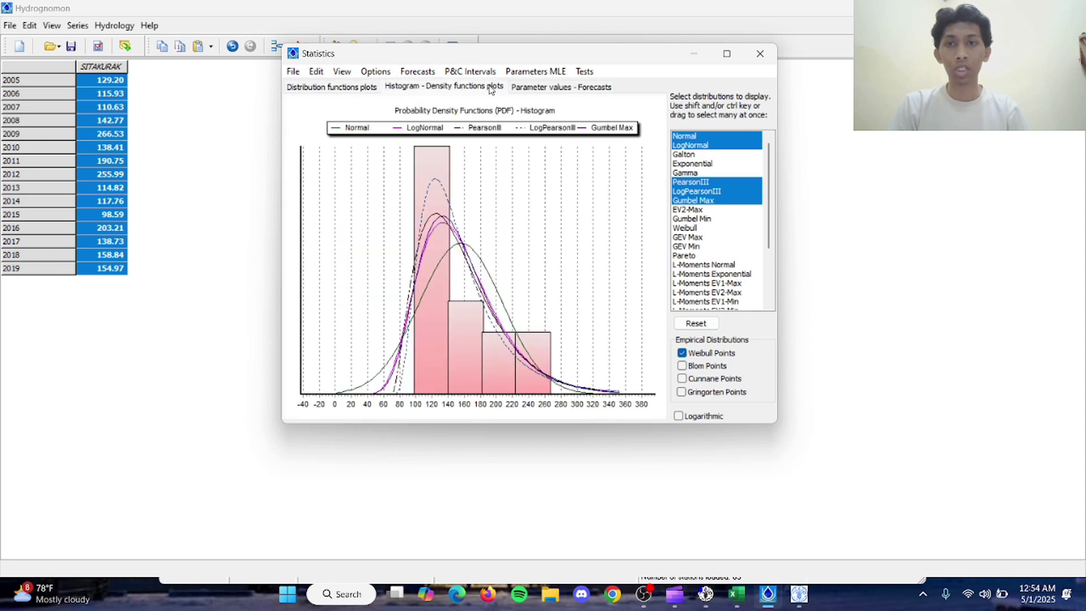
click(569, 90)
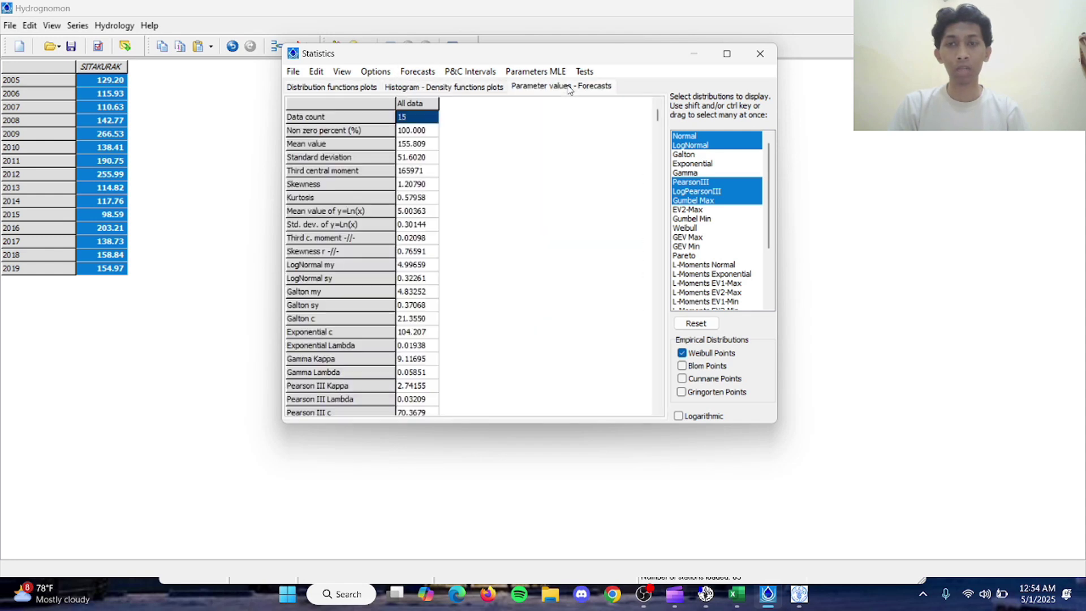
click(376, 94)
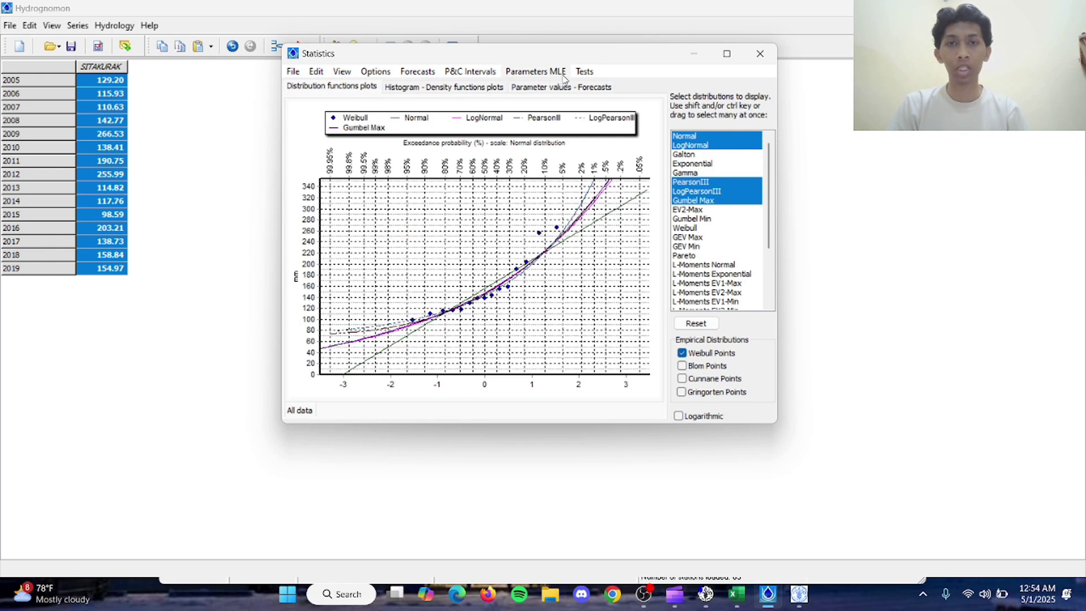
Run the Kolmogorov-Smirnov test, followed by the X-Square test with the default number of classes.
click(584, 72)
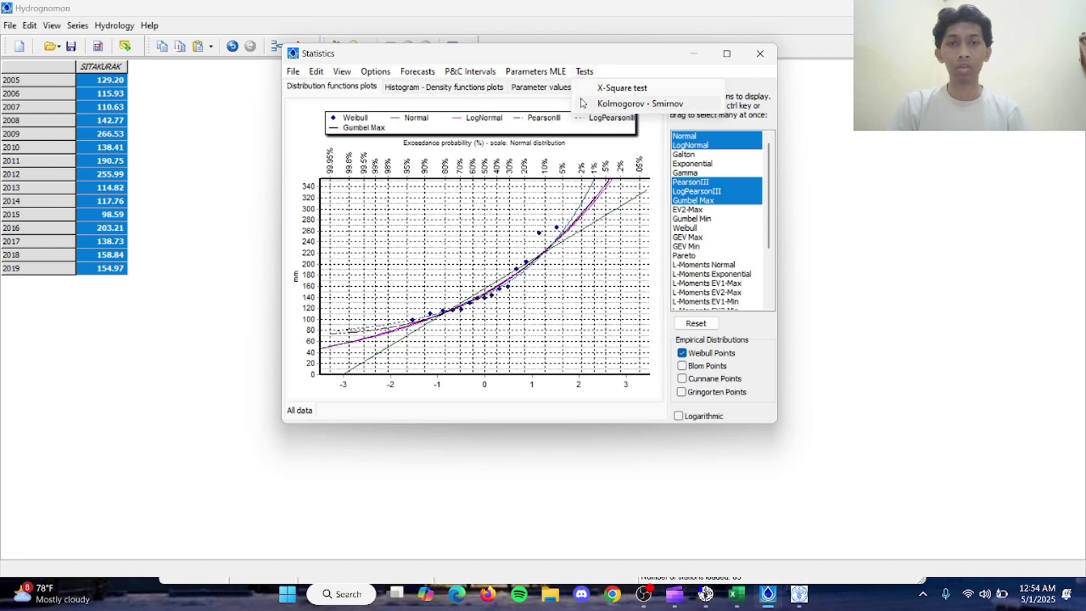
click(648, 105)
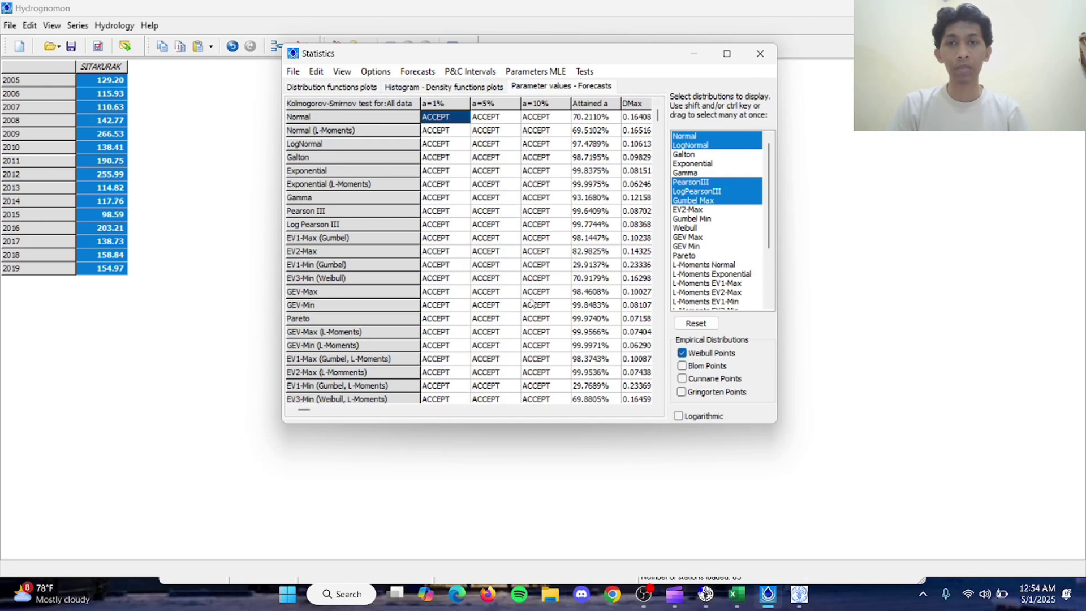
click(584, 71)
click(621, 89)
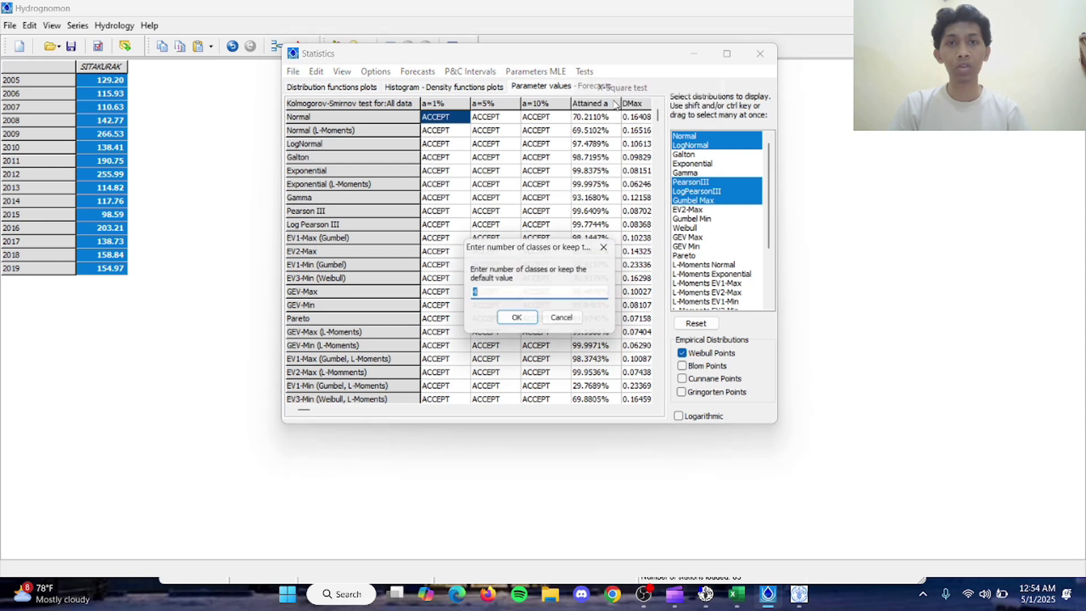
click(521, 318)
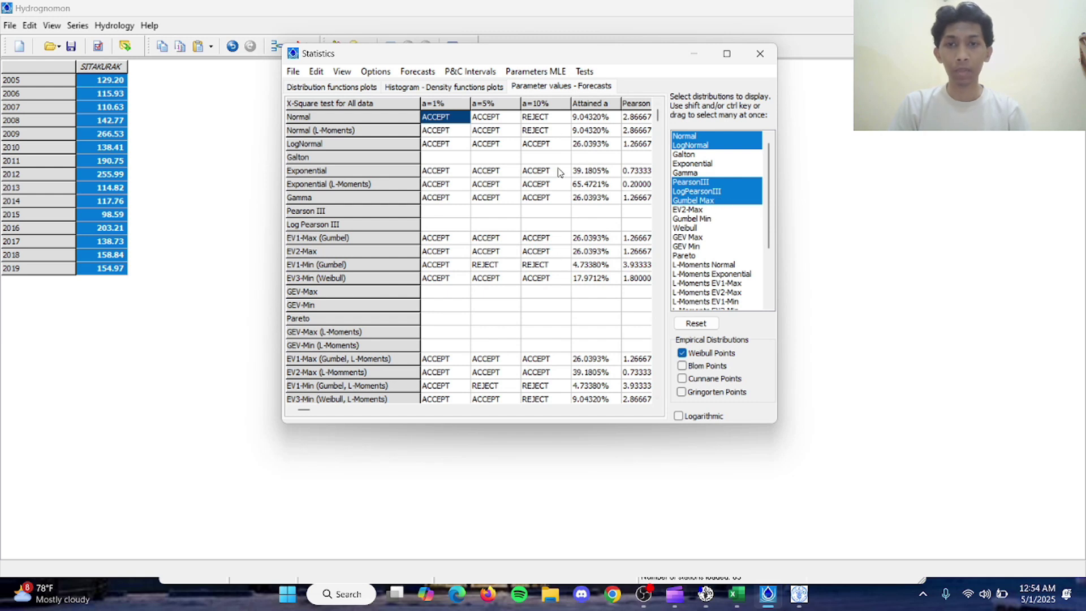
Forecast the rainfall for maximum return periods of 2 years and 10 years.
click(418, 71)
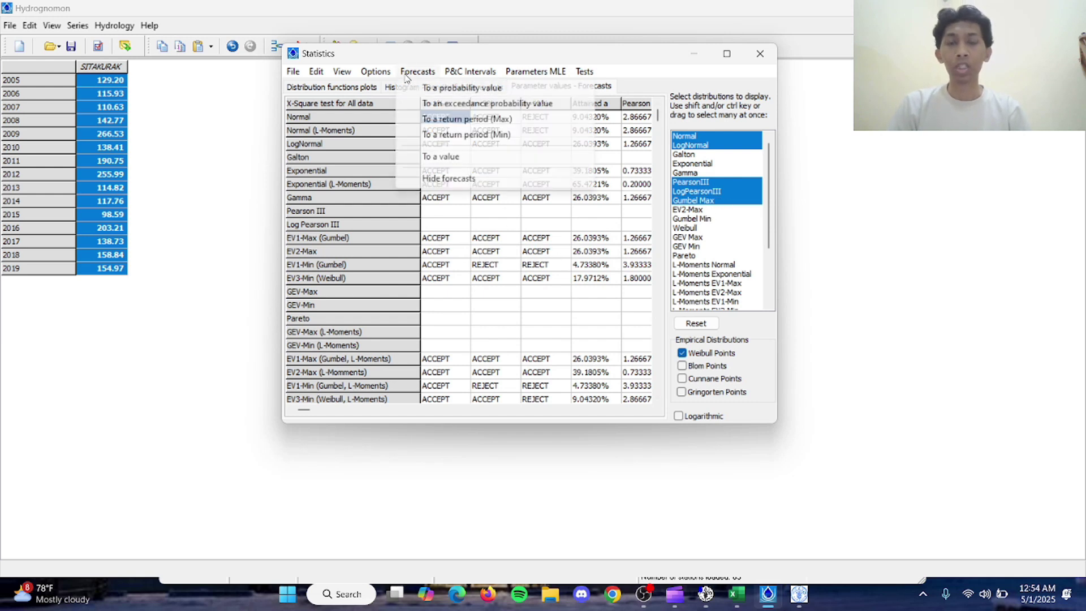
click(532, 119)
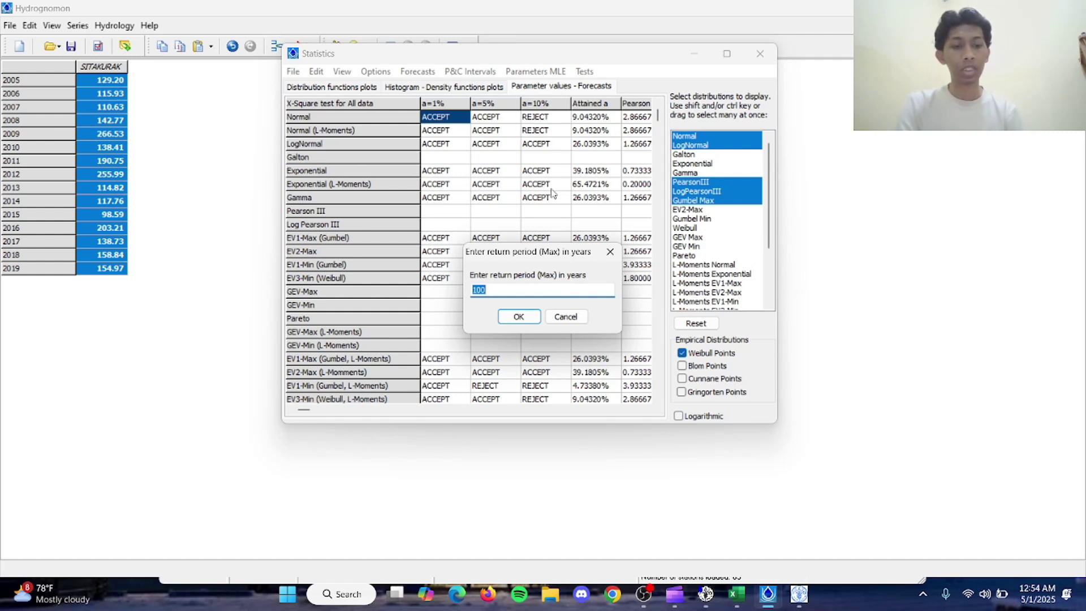
text(2)
click(523, 316)
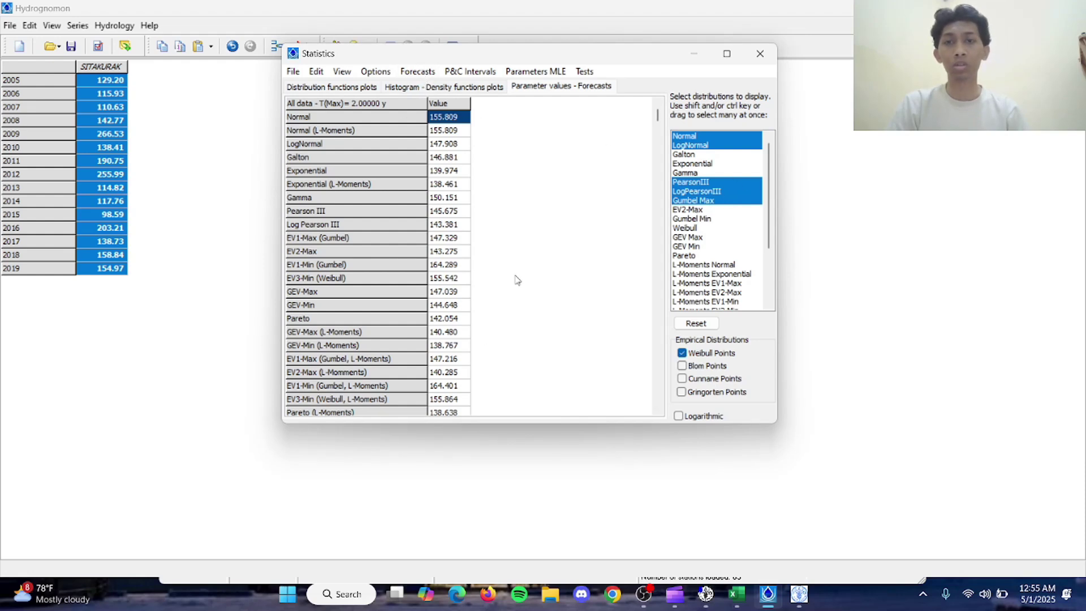
click(416, 74)
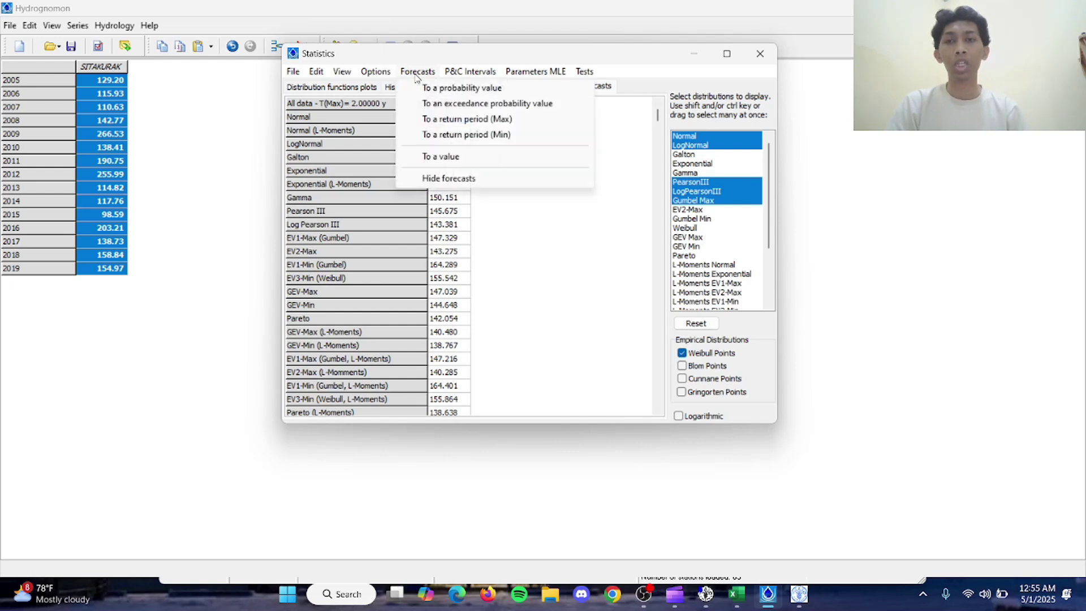
click(466, 123)
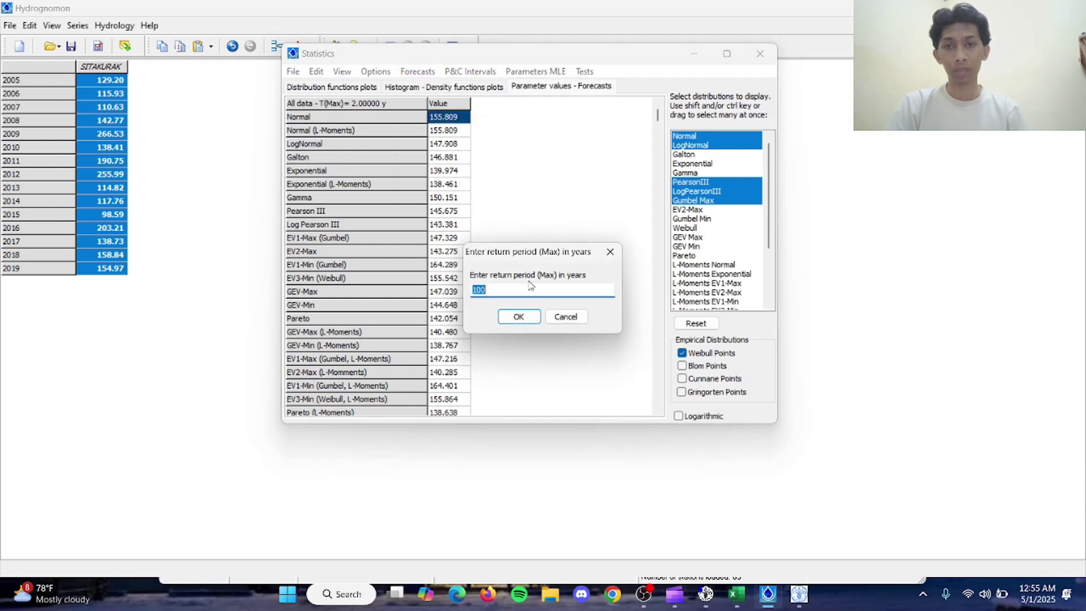
text(1)
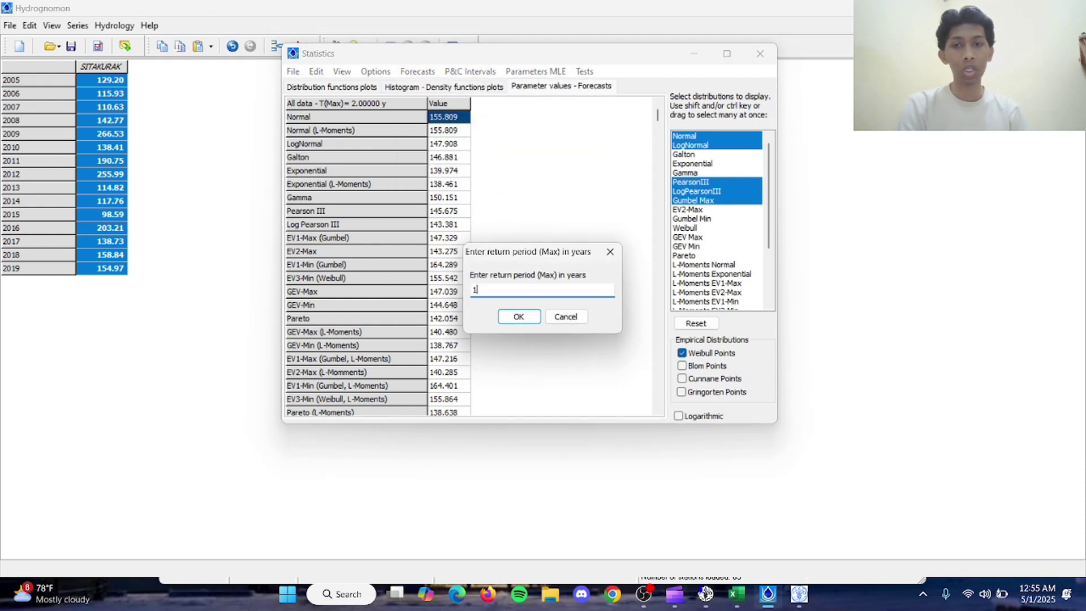
click(519, 315)
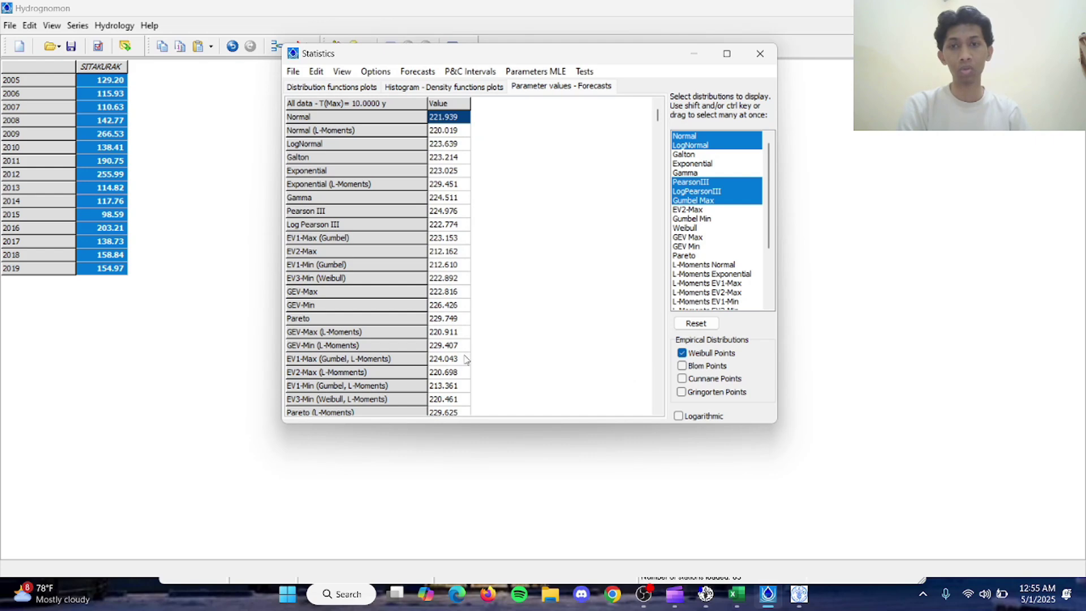
Forecast the rainfall for maximum return periods of 5 years and 25 years.
click(417, 76)
click(467, 119)
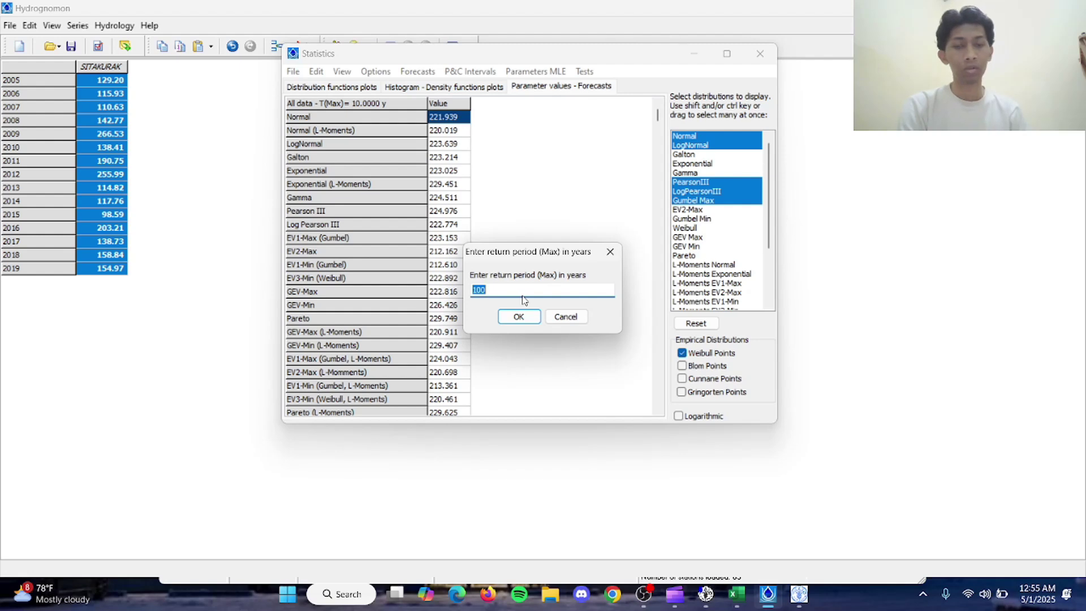
text(5)
click(519, 316)
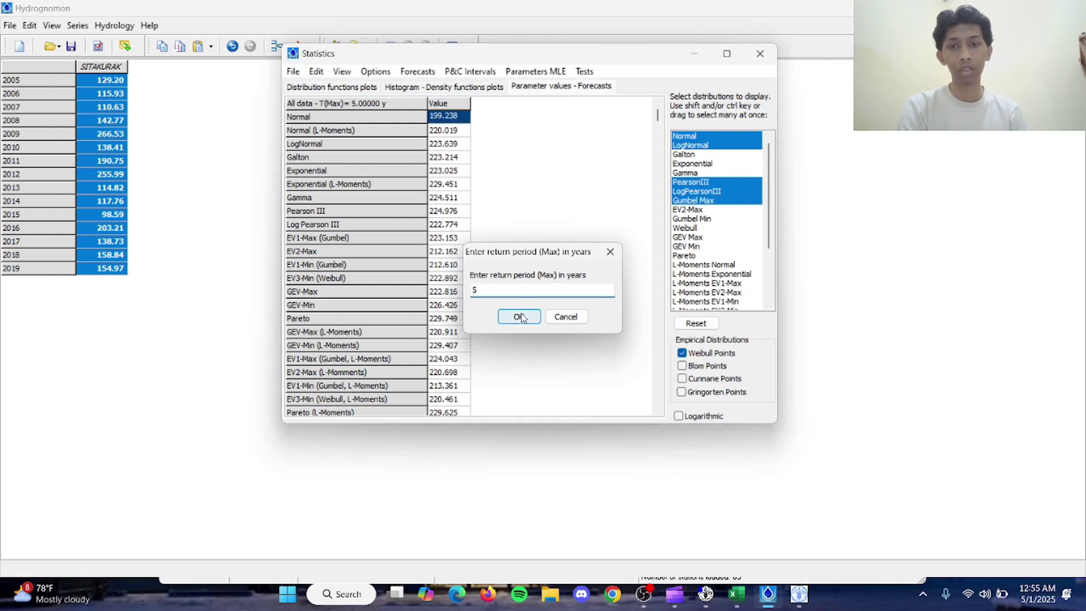
click(419, 72)
click(468, 119)
text(2)
click(519, 316)
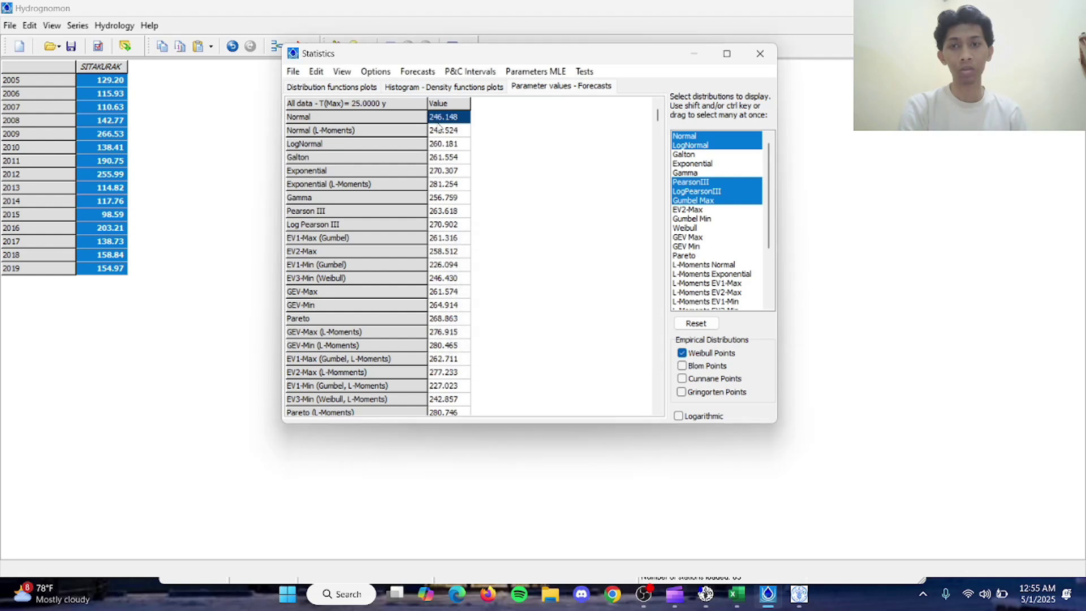
Forecast the rainfall for maximum return periods of 50 years and 100 years, and reposition the Statistics window.
click(417, 72)
click(444, 119)
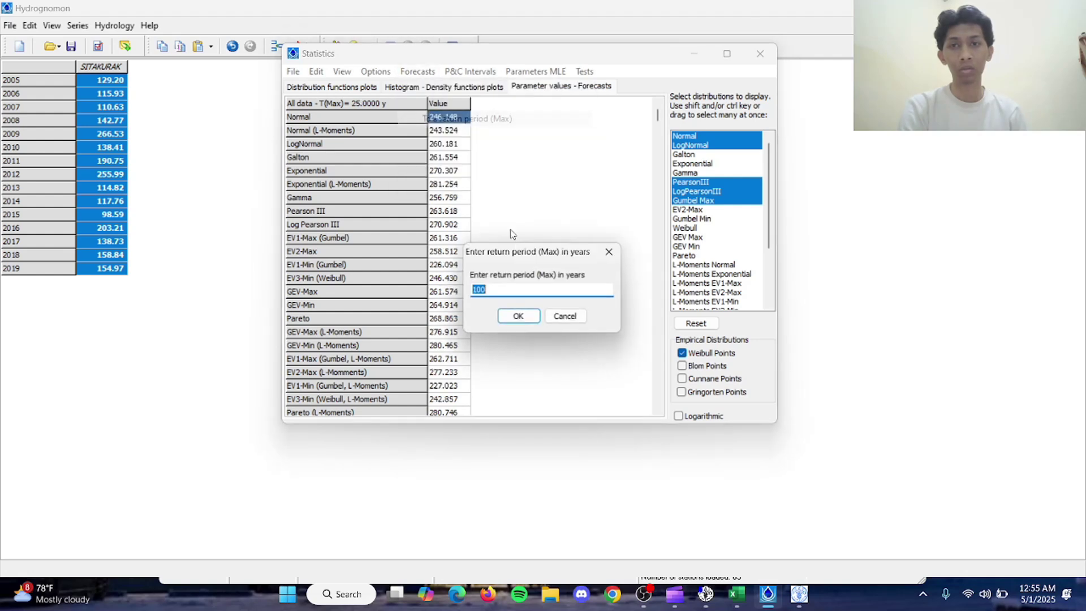
text(50)
click(519, 316)
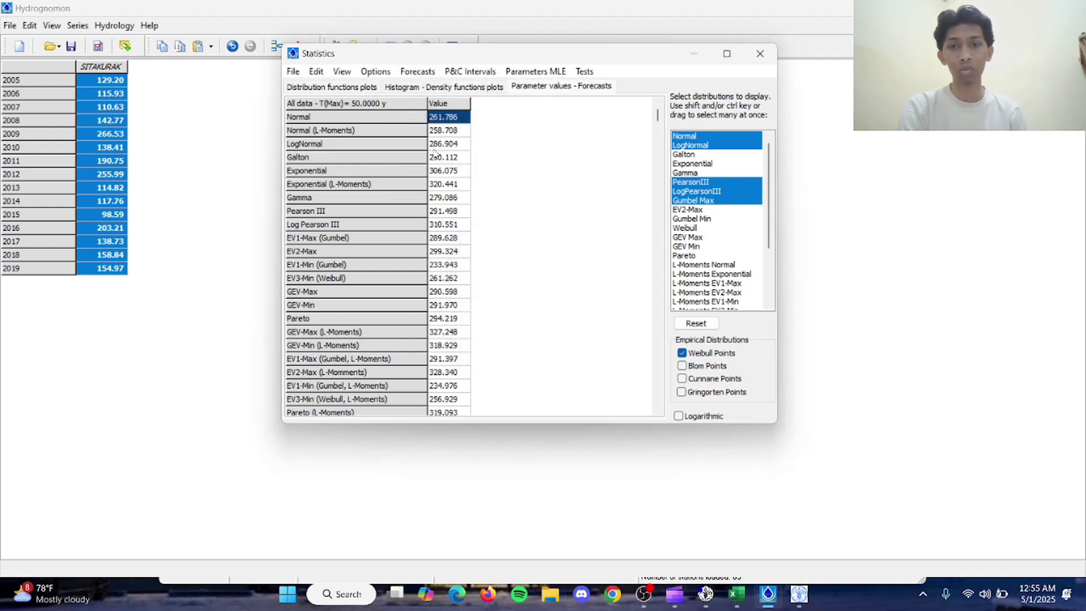
click(418, 72)
click(452, 120)
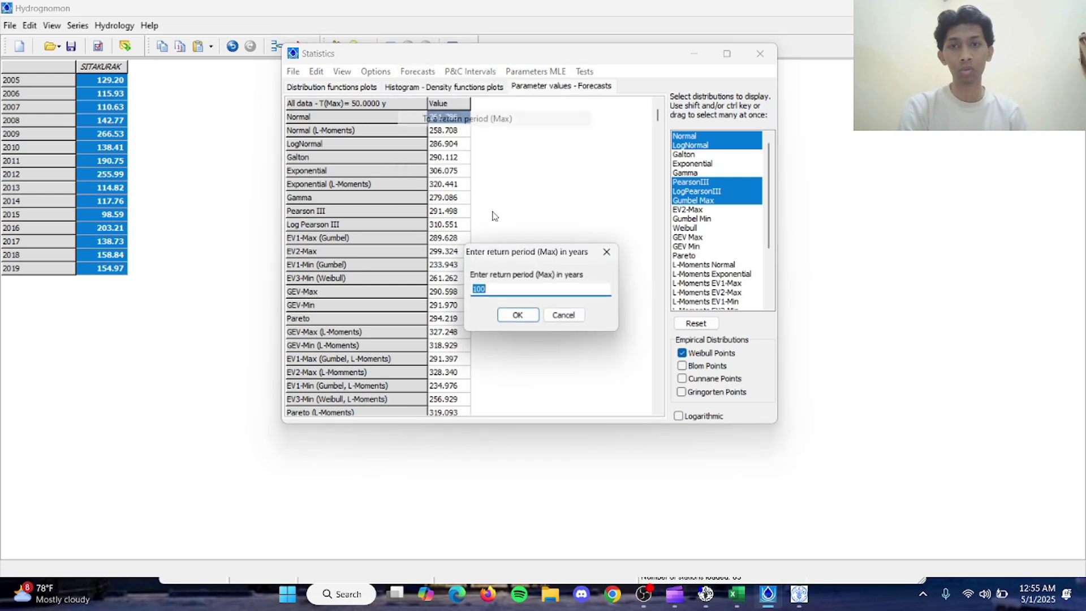
text(1)
click(535, 316)
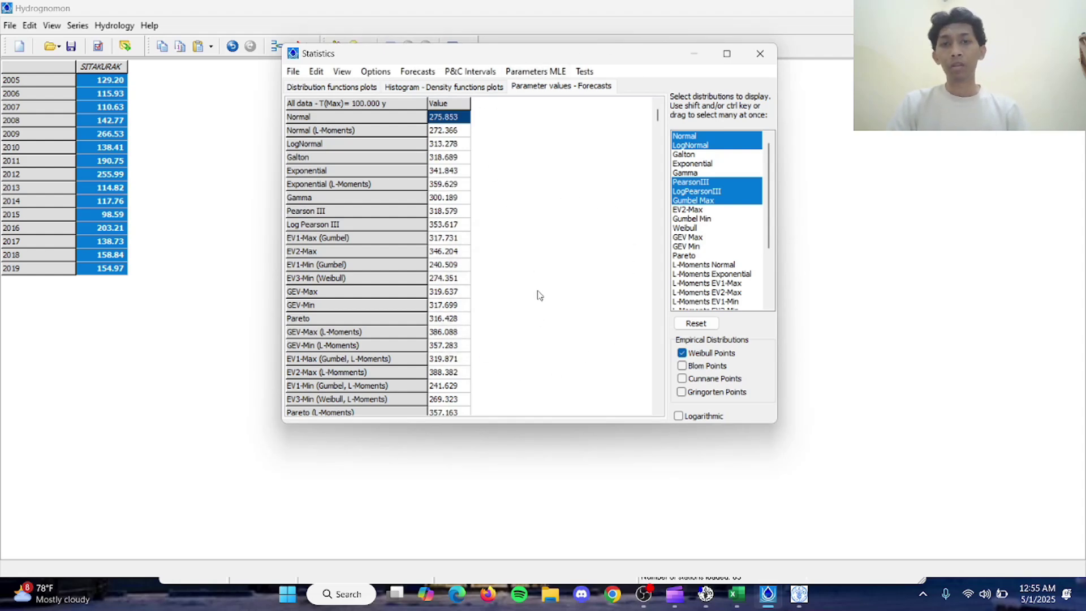
drag(561, 57, 580, 51)
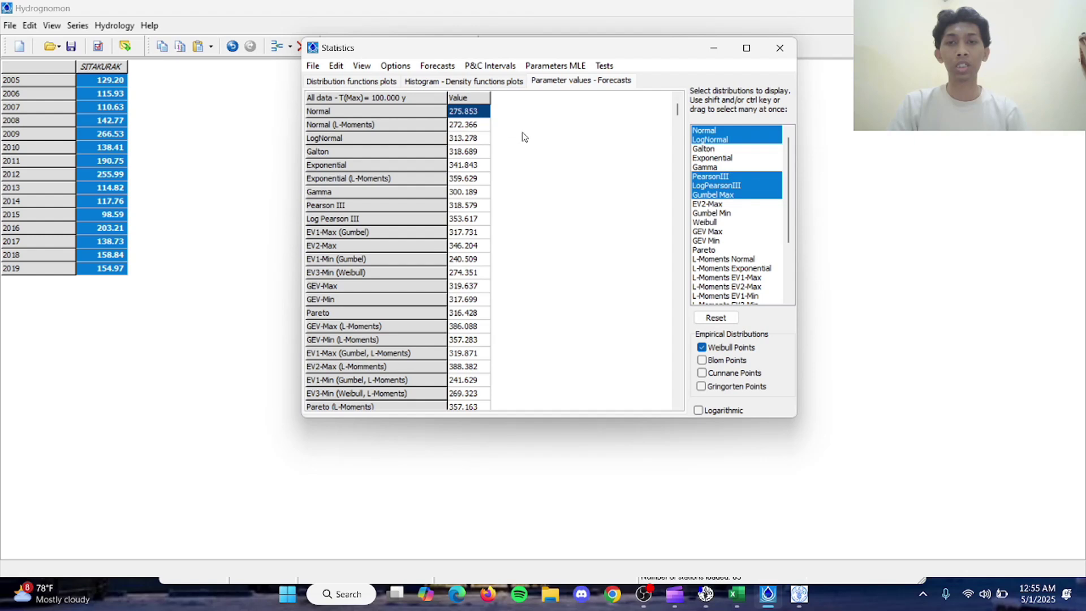
Switch from Hydrognomon to the empty HEC-HMS window.
key(alt)
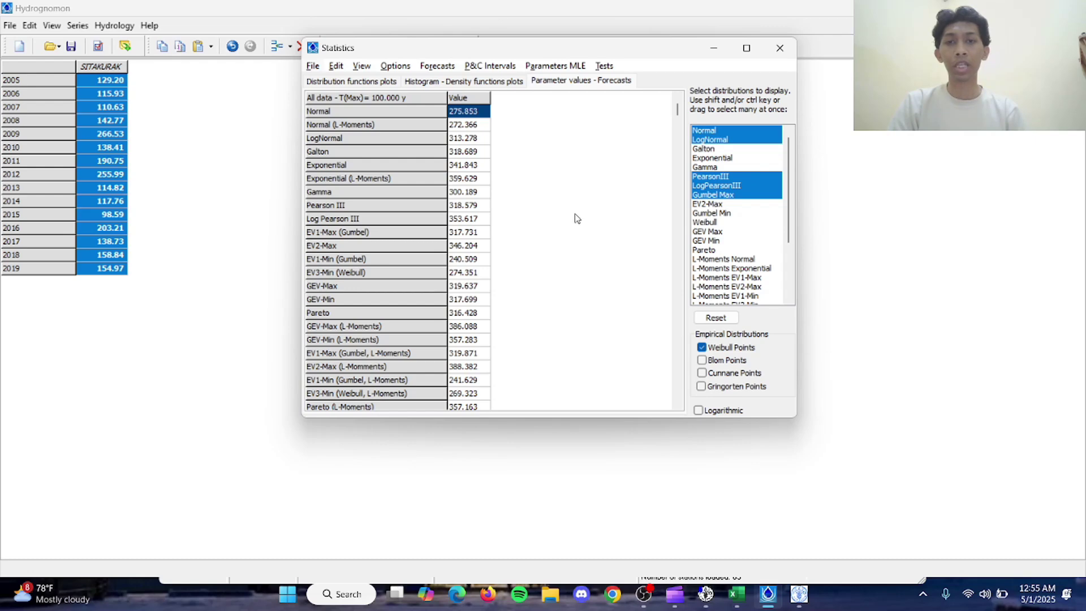
key(alt+Tab)
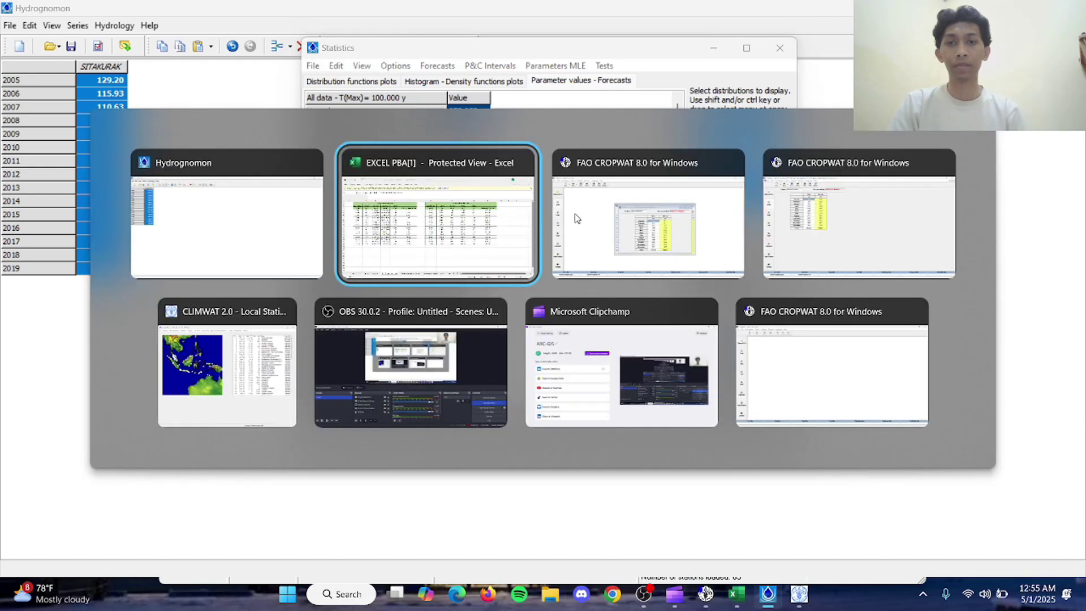
click(463, 361)
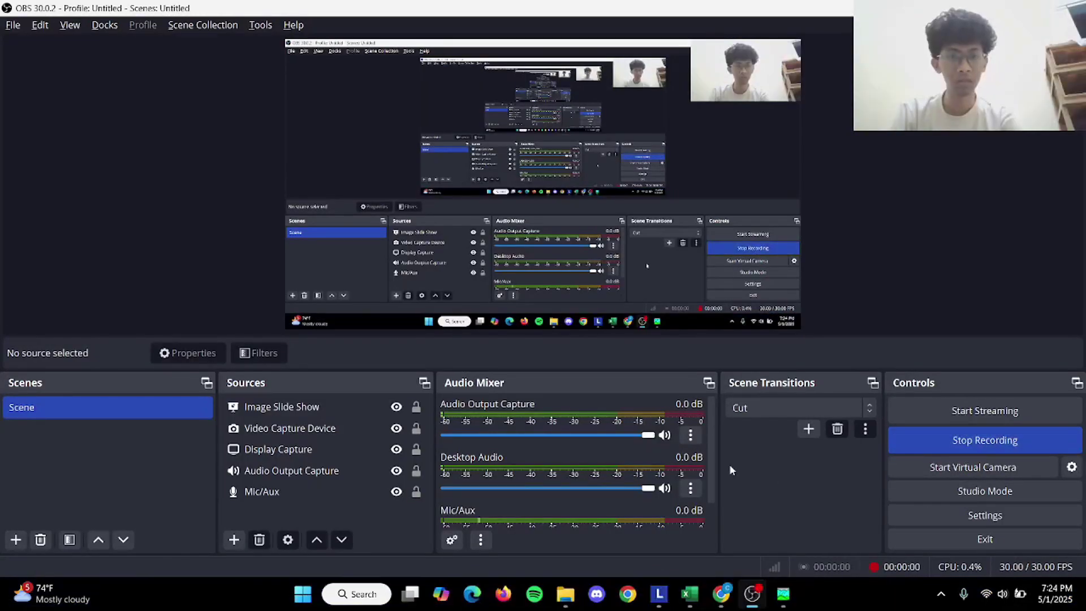
key(alt+Tab)
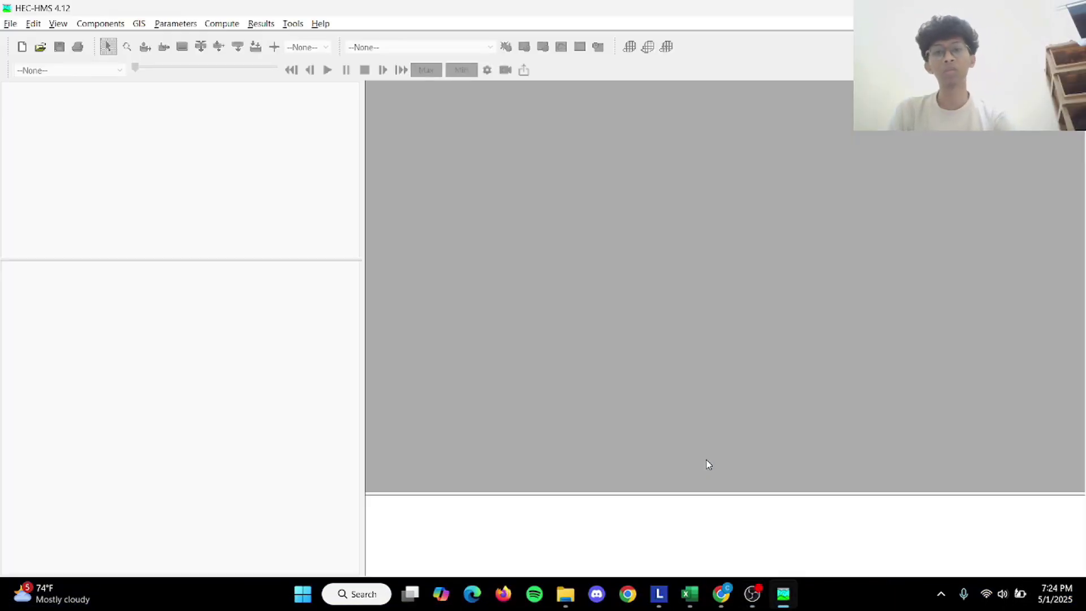
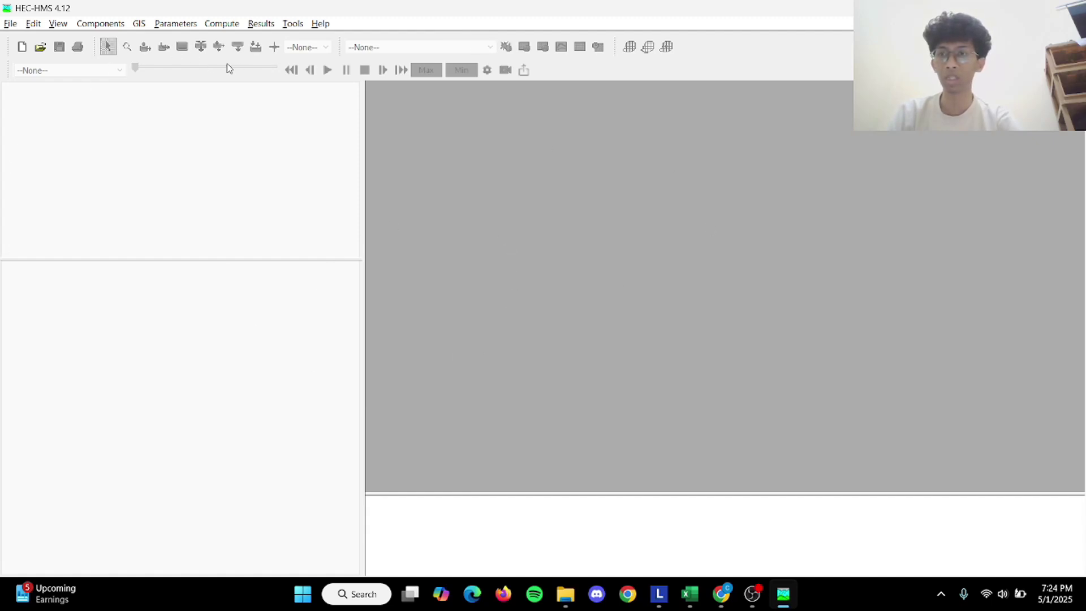
Start a new project named DAS_SITAKKURAK with Metric as the default unit system.
click(21, 47)
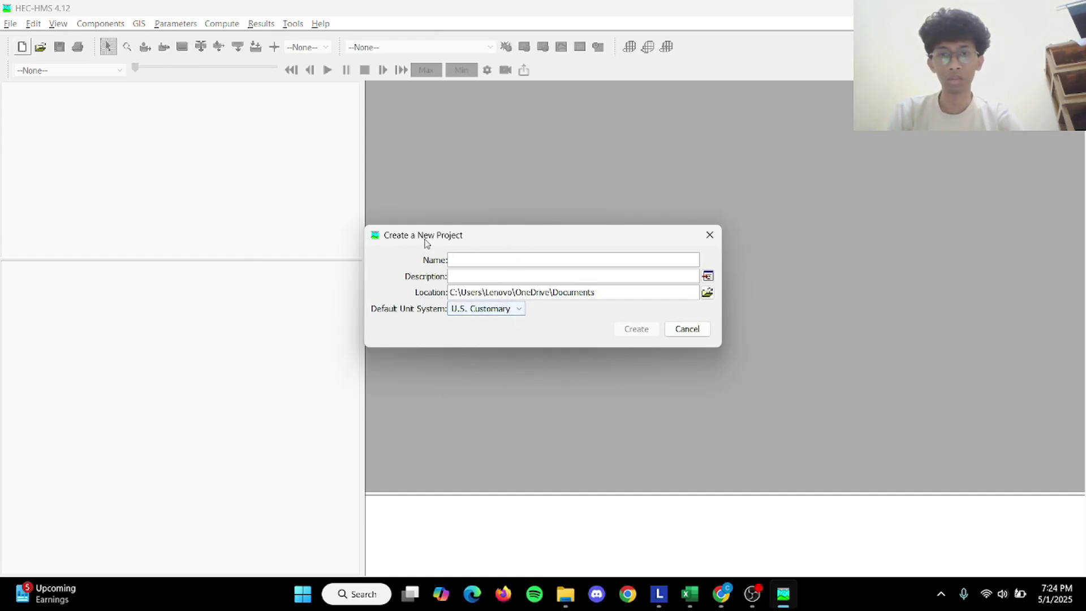
click(499, 312)
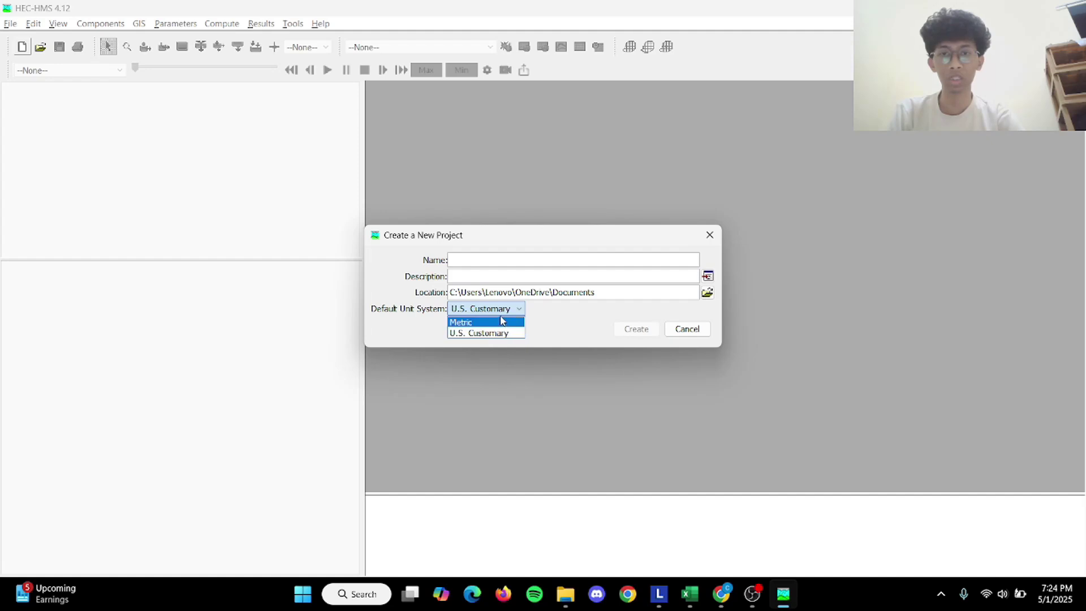
click(516, 323)
click(599, 261)
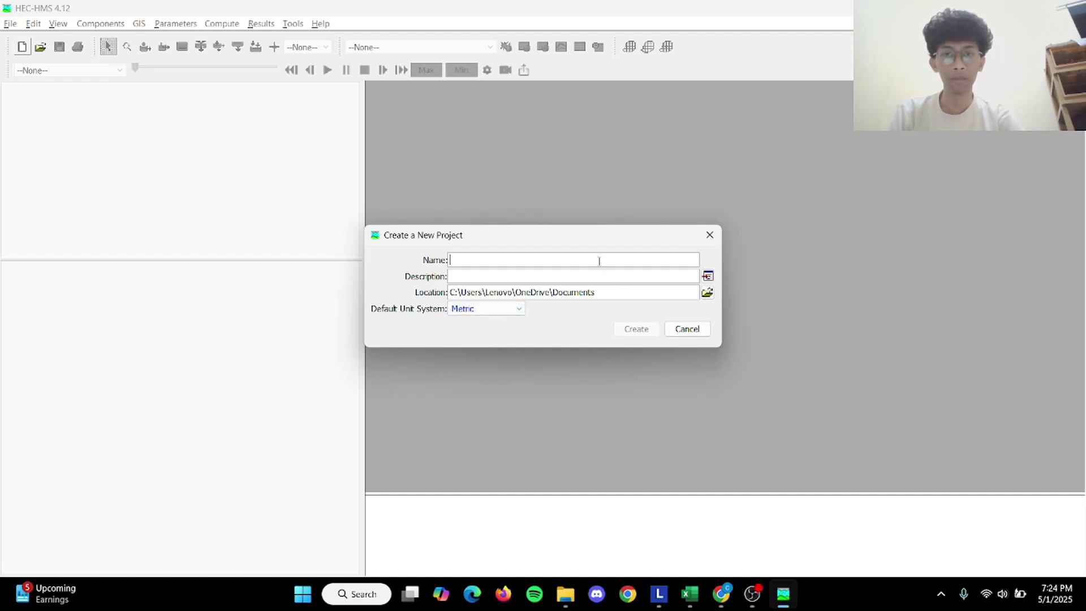
text(DAS_SITAKKURAK)
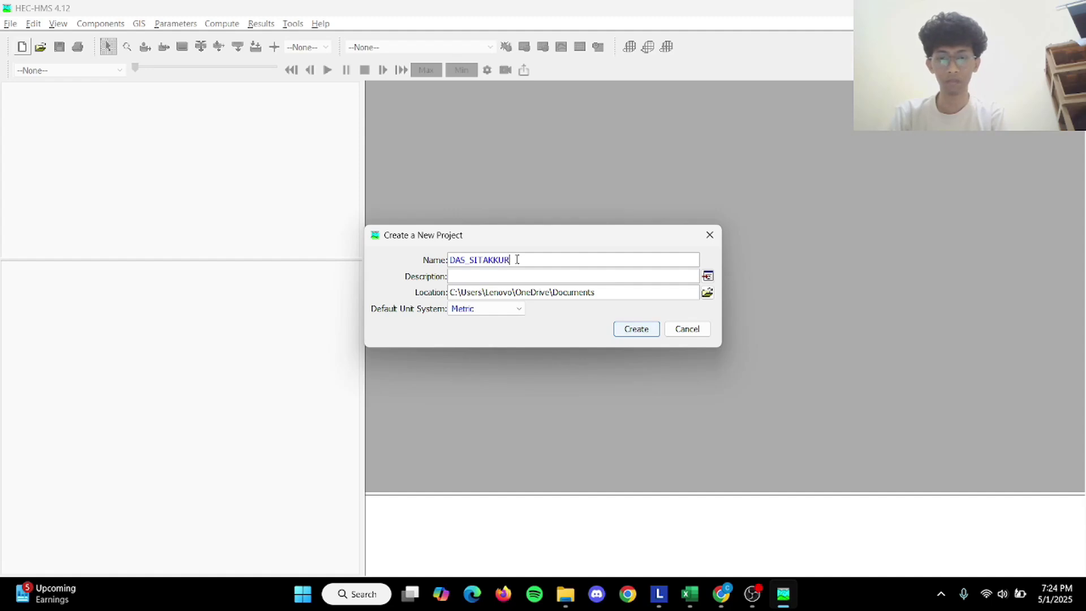
Try to set the new project's location to the root of the D: drive.
click(706, 294)
click(346, 355)
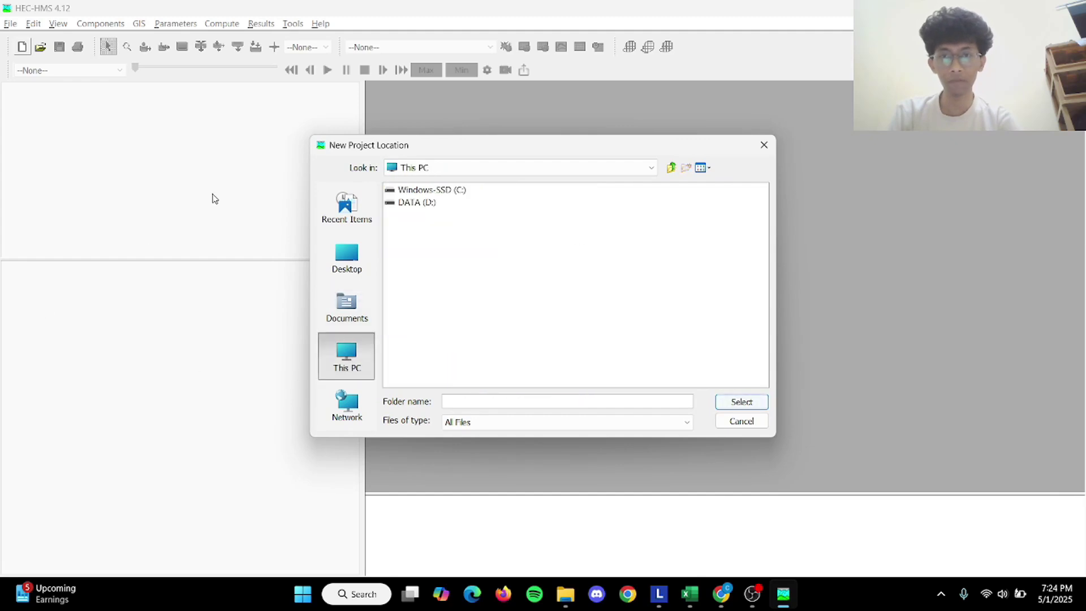
click(403, 204)
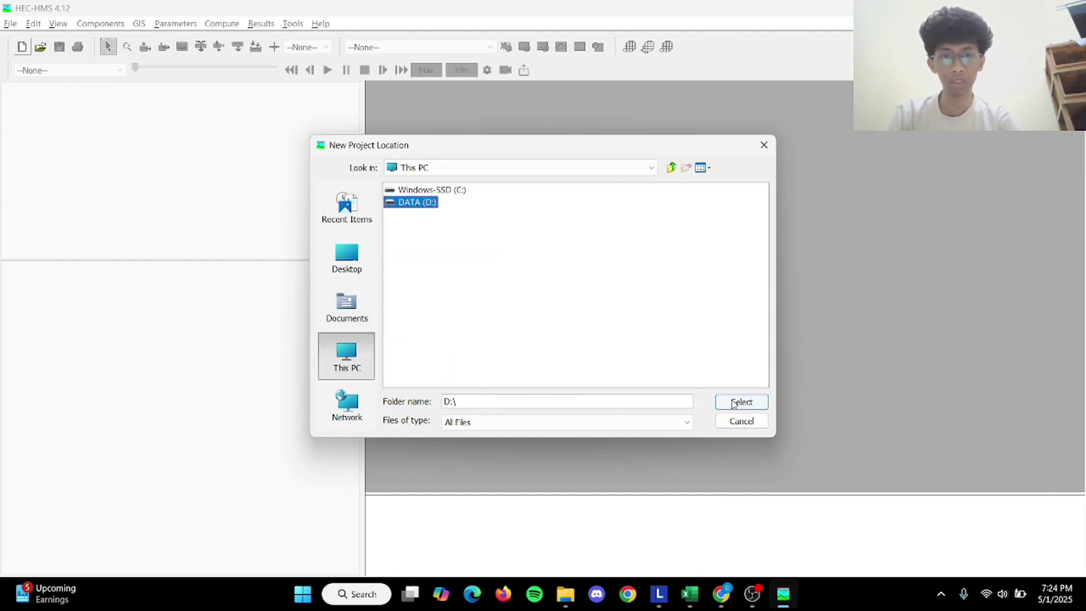
click(730, 402)
Set the project location to the folder D:\APTEK 1 and create the project.
click(707, 293)
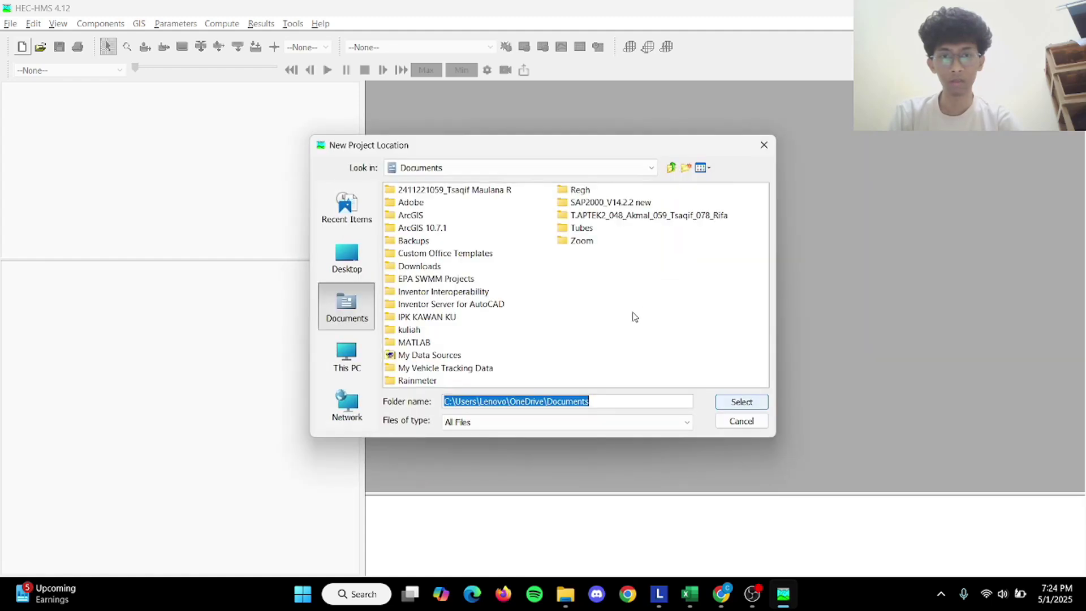
click(347, 356)
double_click(419, 202)
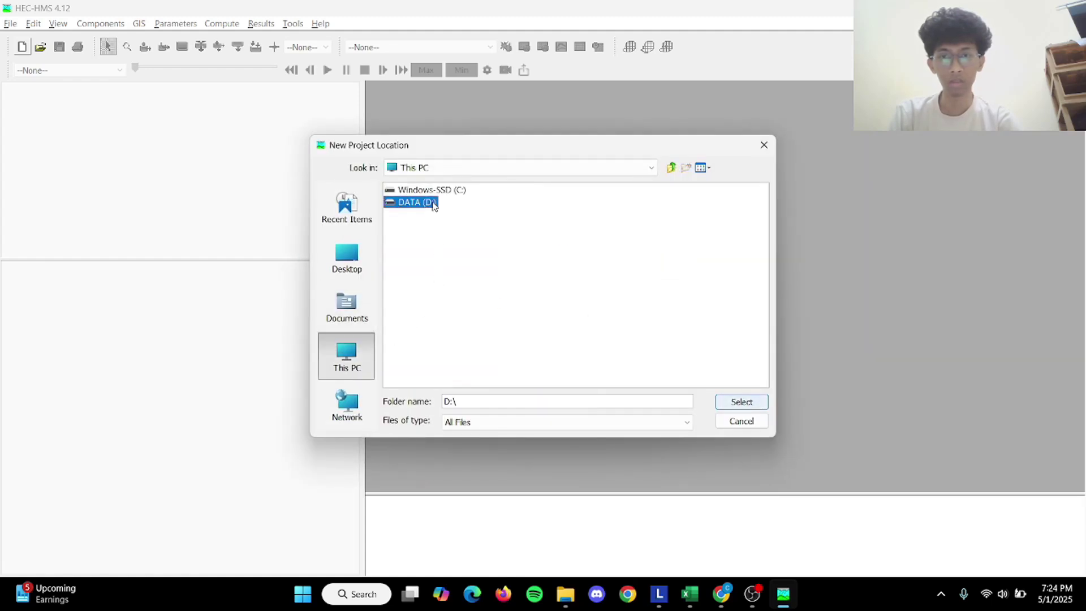
double_click(419, 215)
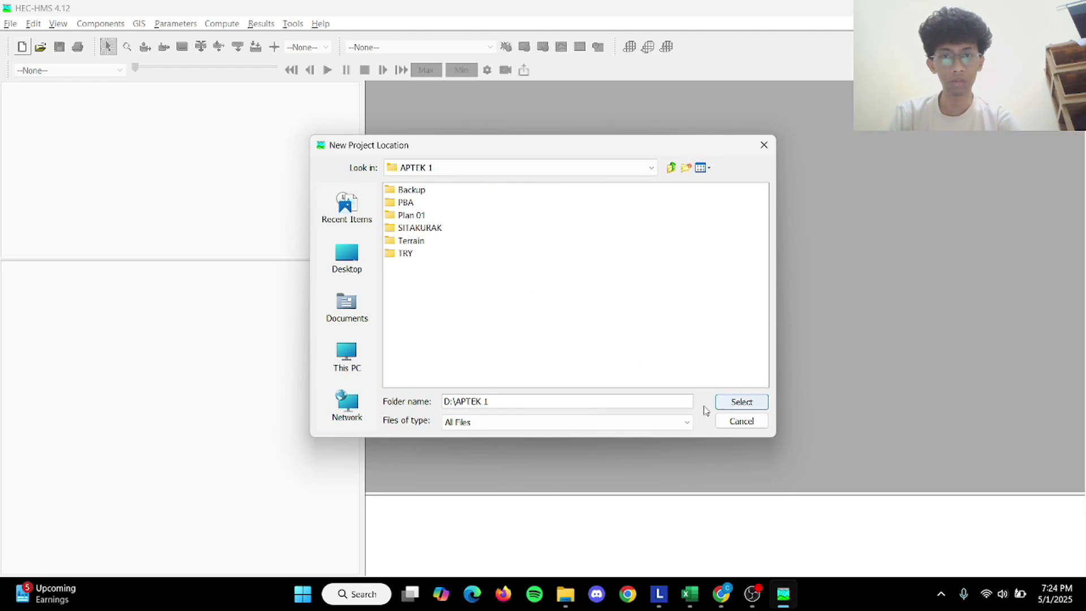
click(728, 408)
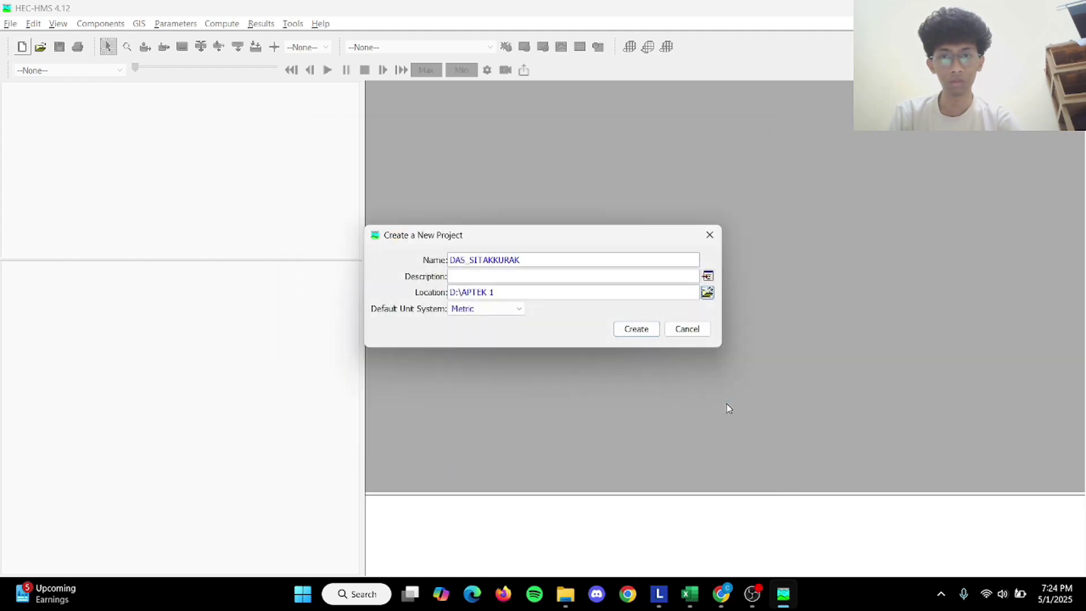
click(637, 329)
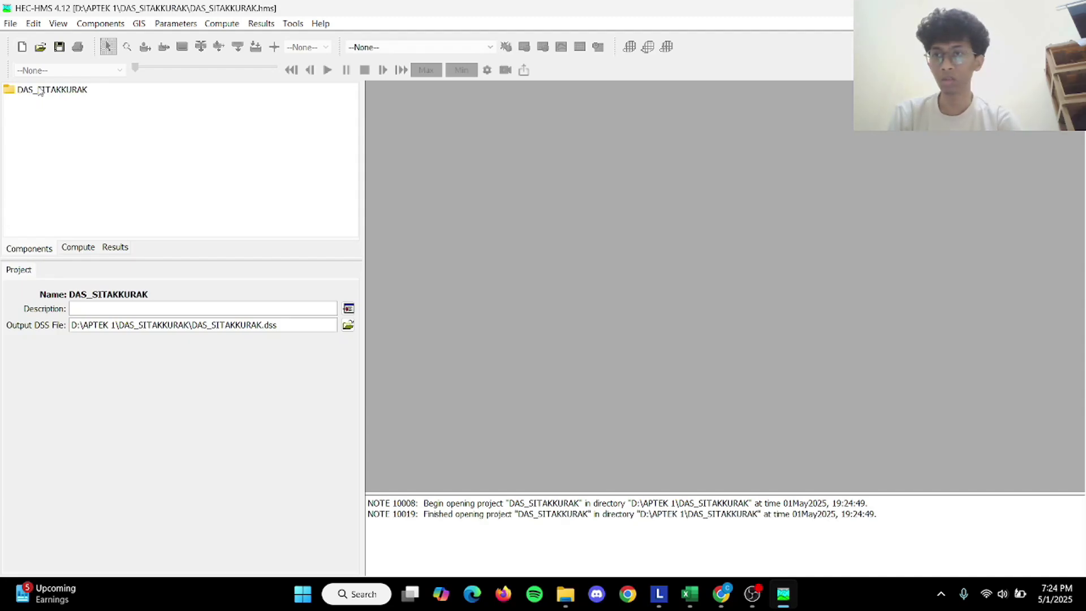
Create a basin model named SITAKKURAK and close the Basin Model Manager.
click(100, 24)
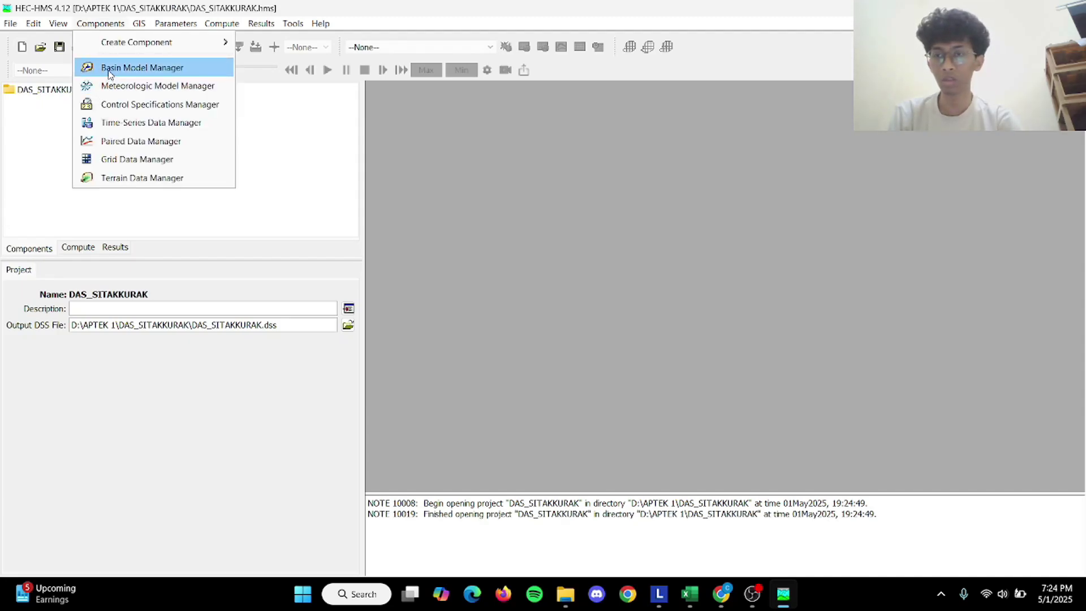
click(108, 72)
click(317, 154)
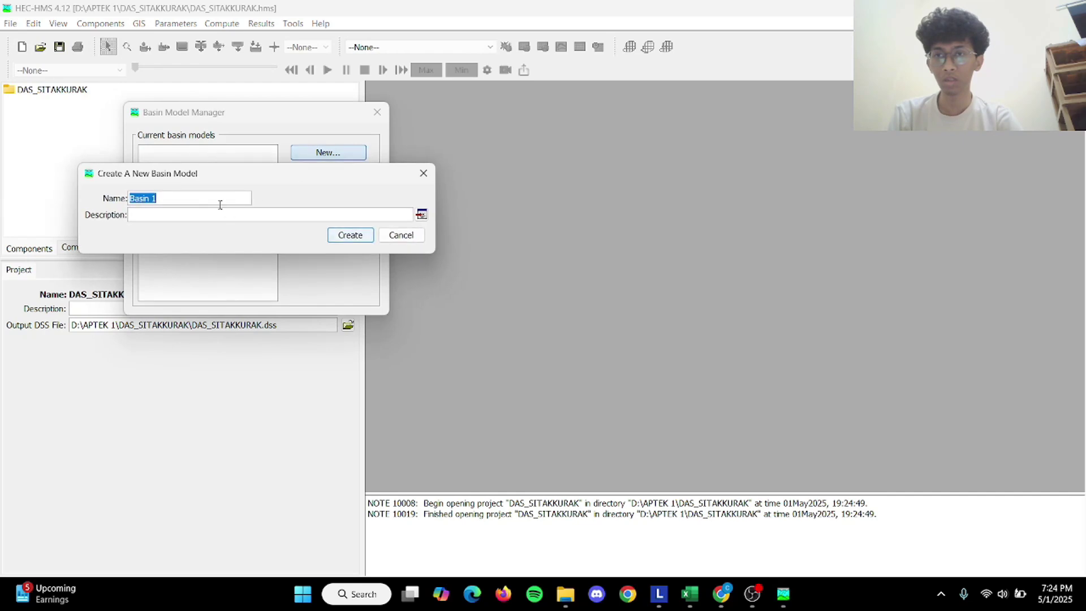
text(SAT)
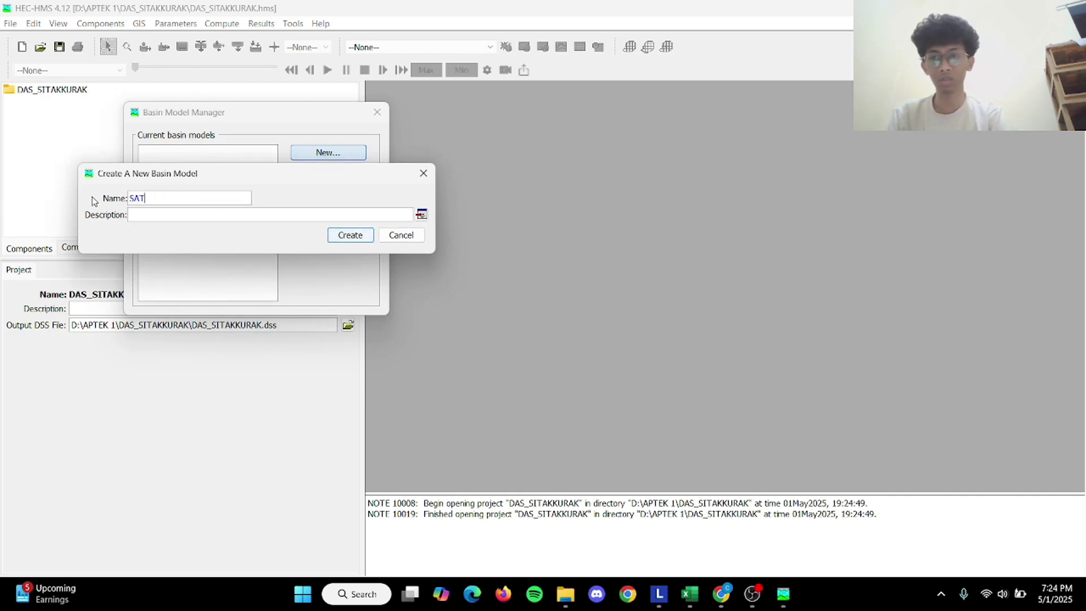
text(TR)
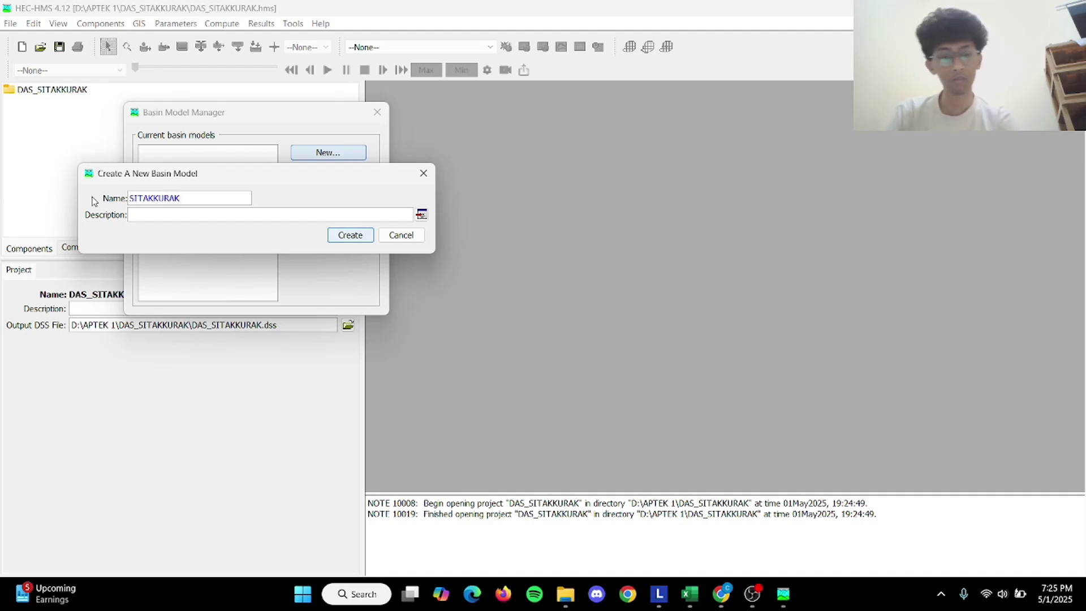
click(341, 235)
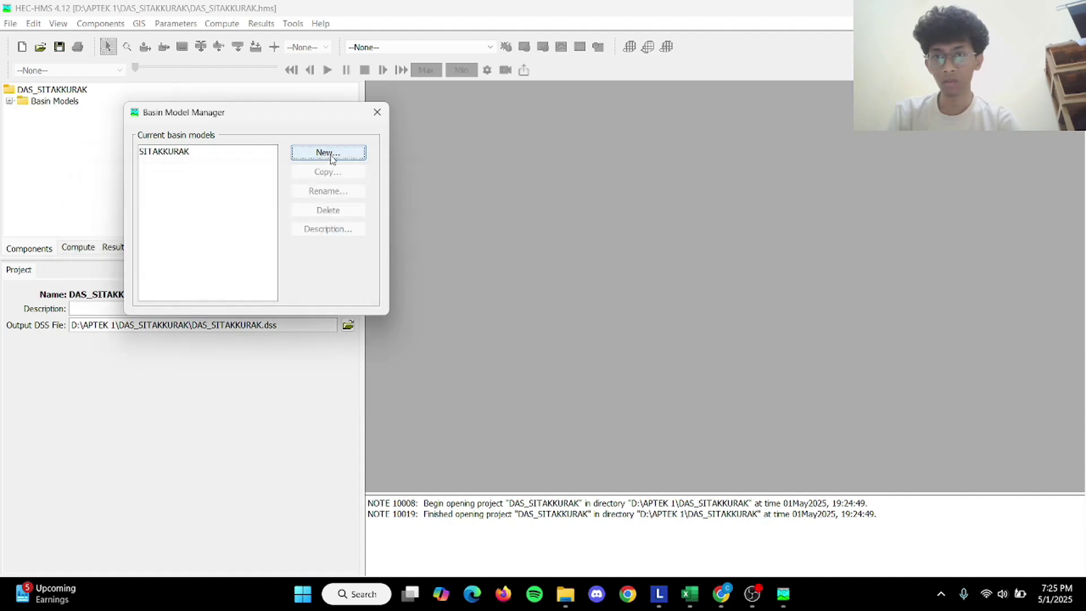
click(377, 112)
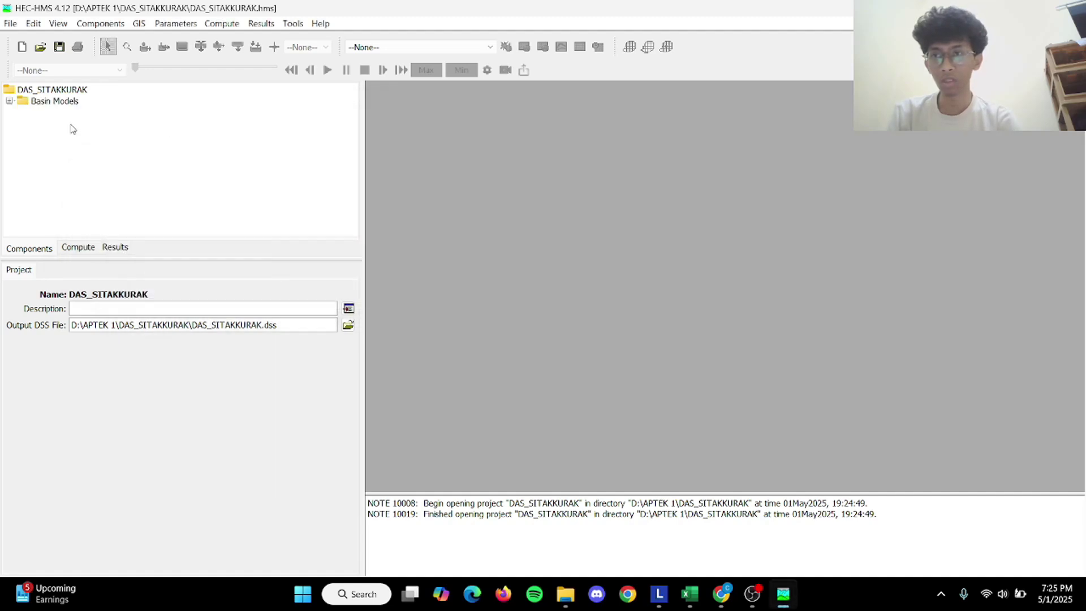
Open the SITAKKURAK basin model and start browsing for a file that defines its coordinate system.
click(10, 101)
click(54, 101)
click(62, 112)
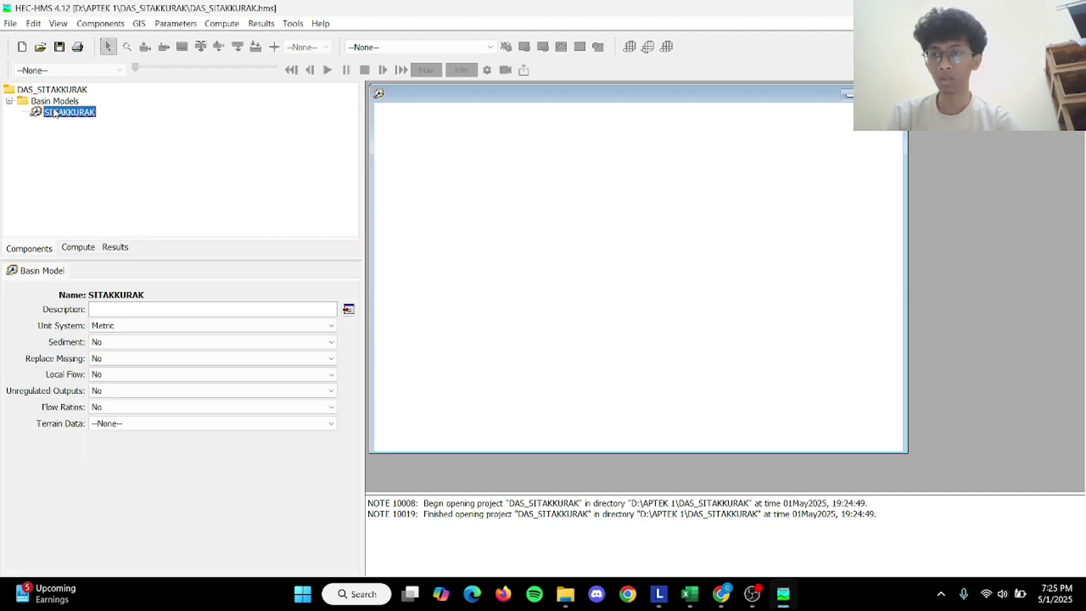
click(139, 24)
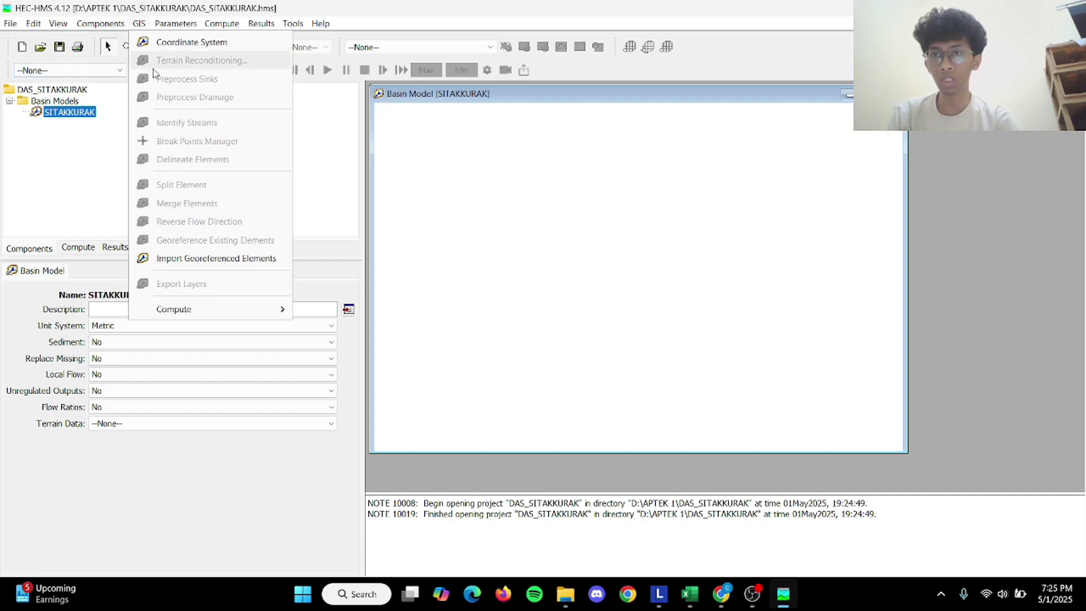
click(161, 39)
click(472, 389)
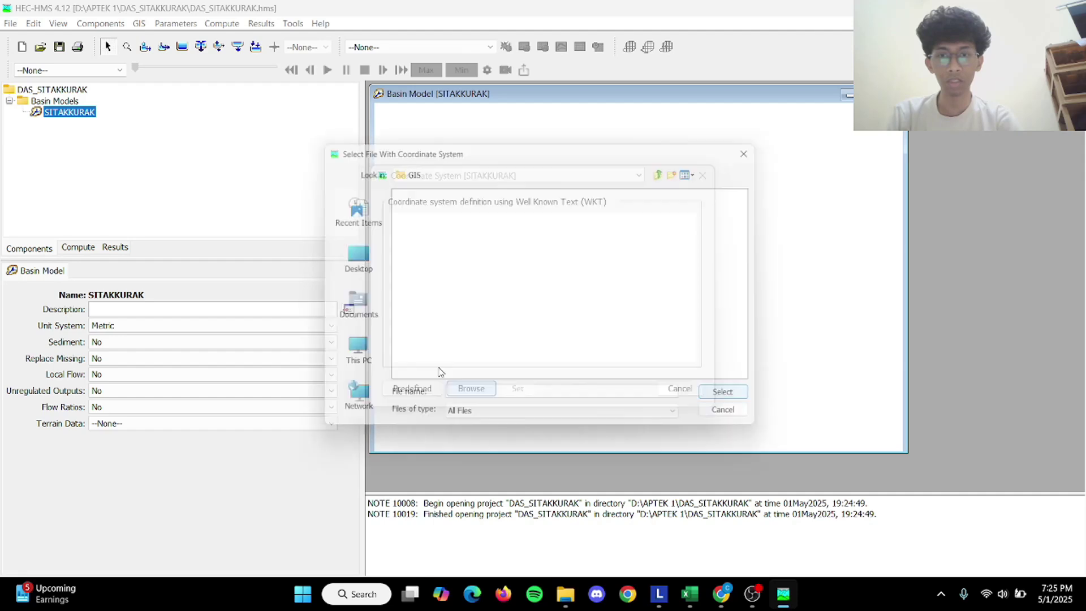
click(360, 354)
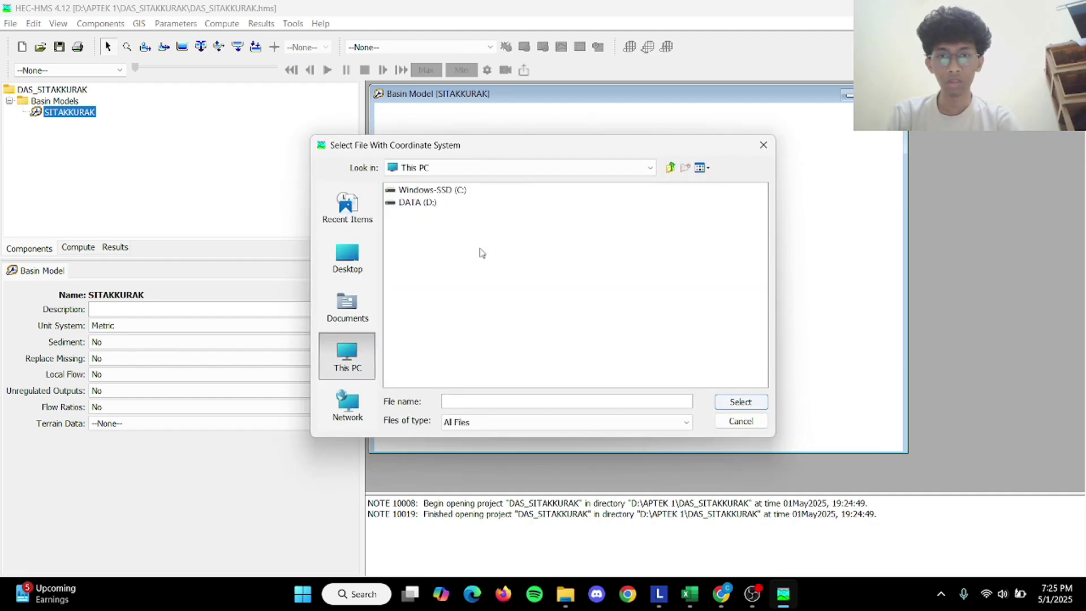
double_click(412, 205)
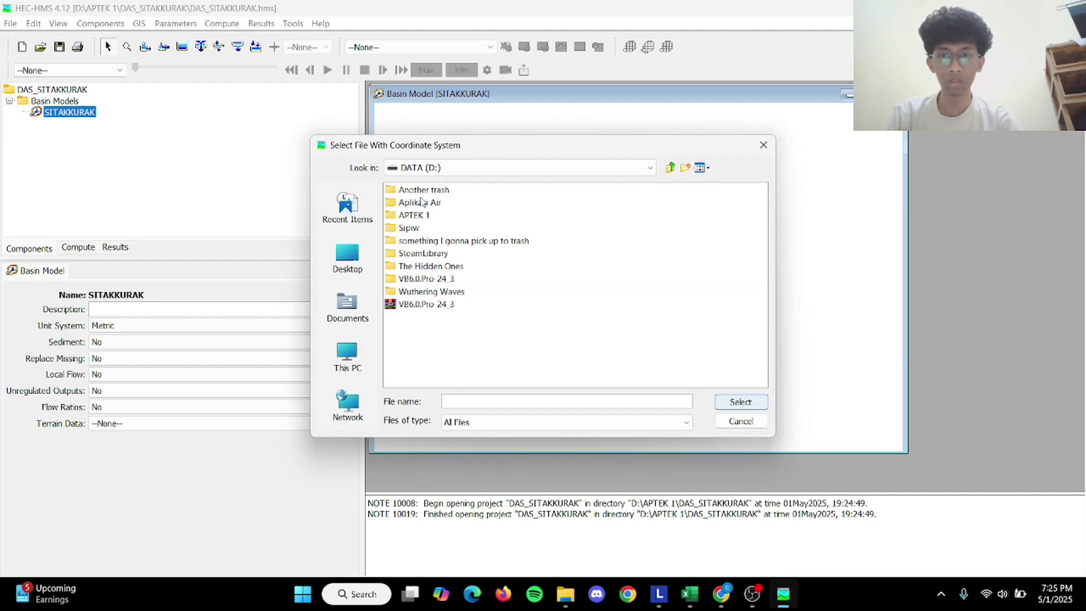
double_click(417, 215)
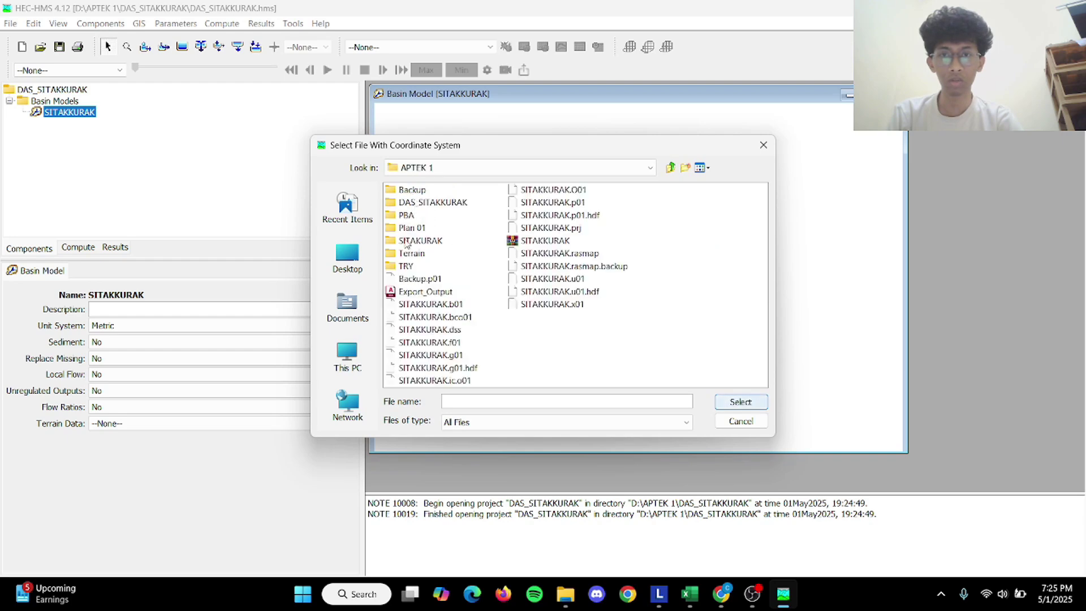
click(361, 347)
click(425, 192)
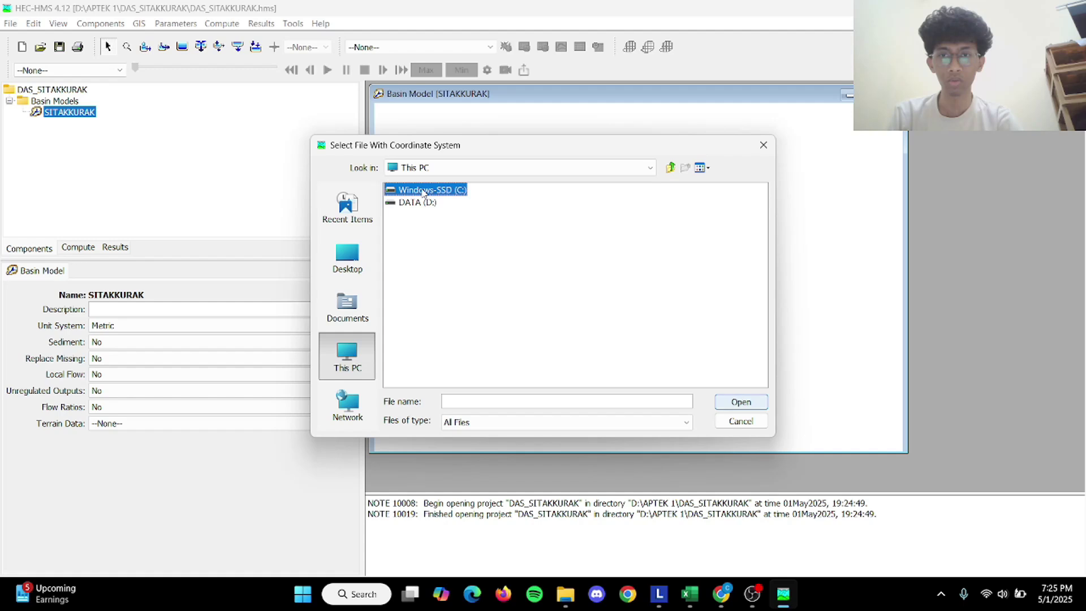
double_click(424, 192)
Browse to the GIS folder in D:\Aplikasi Air\PBA\MATERIAL TUBES\PBA[2] for the coordinate system file.
click(347, 354)
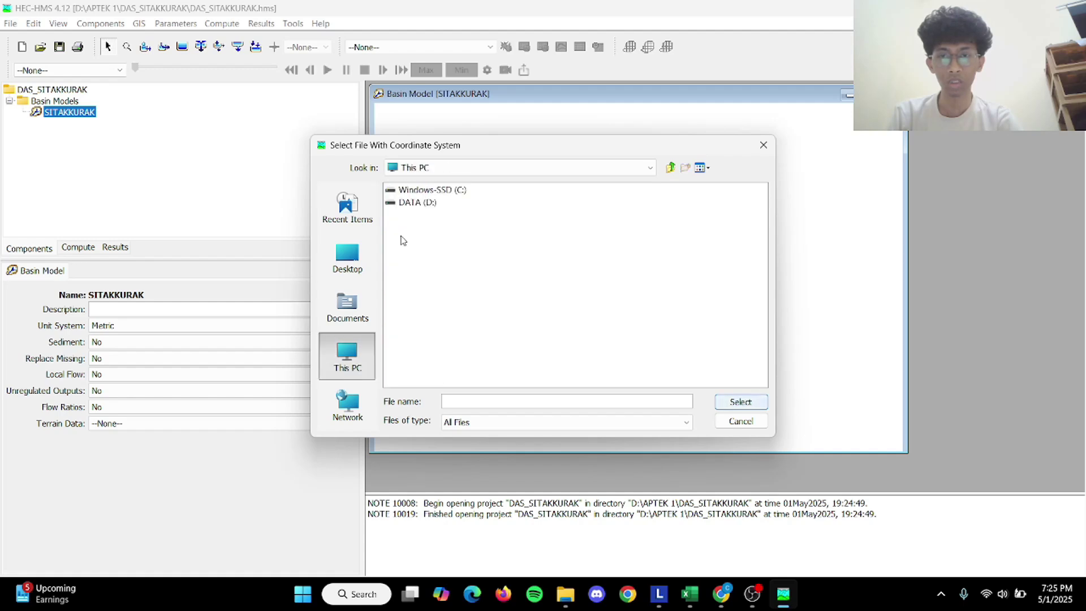
double_click(422, 202)
double_click(421, 202)
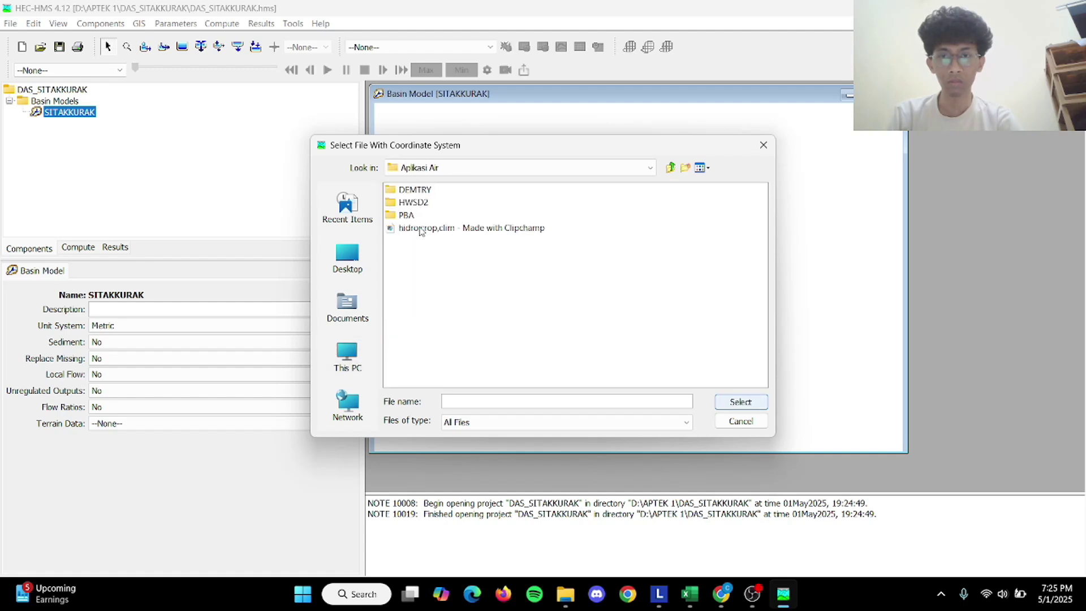
double_click(407, 215)
double_click(438, 221)
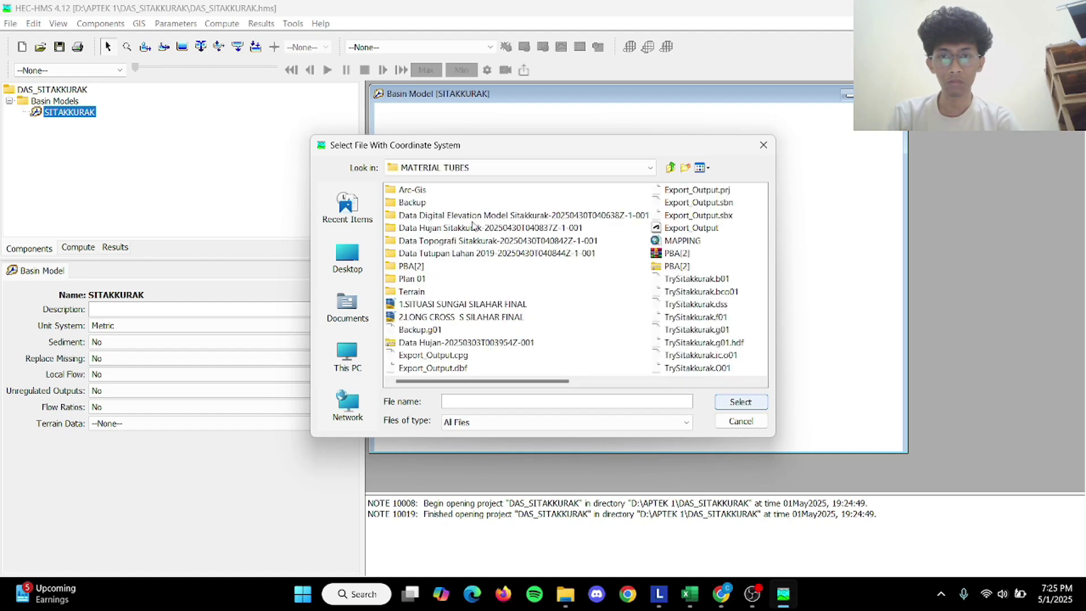
click(413, 266)
double_click(413, 266)
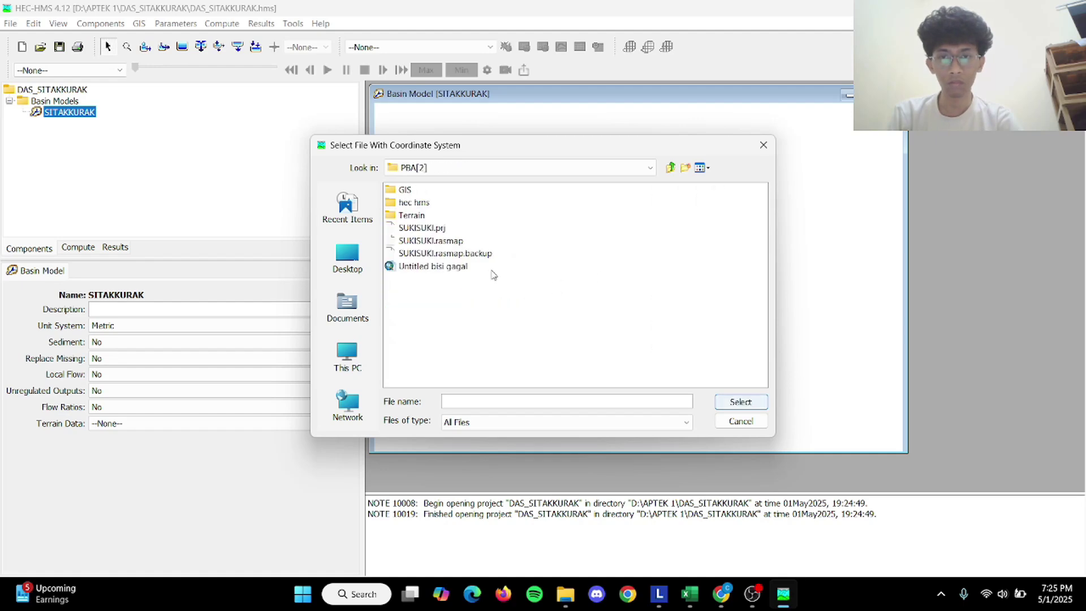
double_click(406, 190)
Load WGS 1984 UTM Zone 47N.prj and set it as the SITAKKURAK basin model's coordinate system.
scroll(585, 237, down, 10)
click(655, 255)
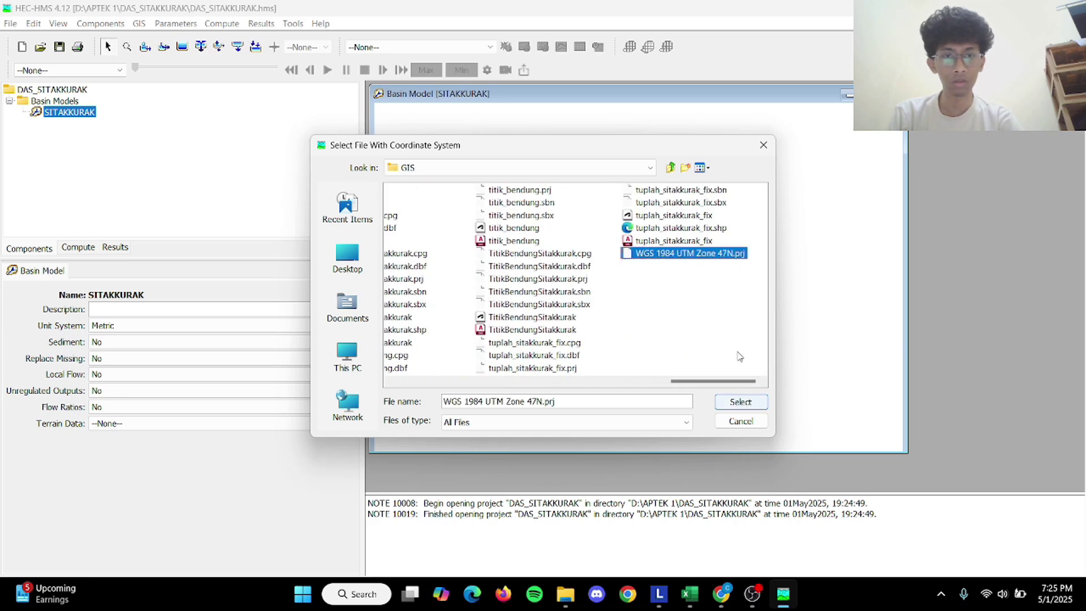
click(734, 402)
click(512, 390)
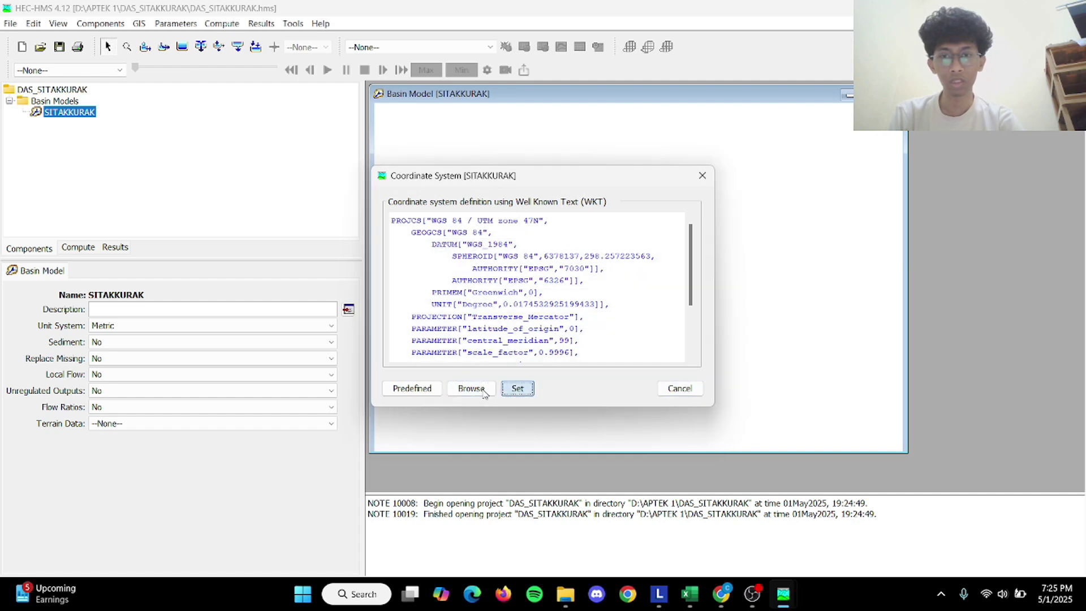
Create a new terrain dataset named TERRAIN DAS and proceed to its elevation file settings.
click(139, 23)
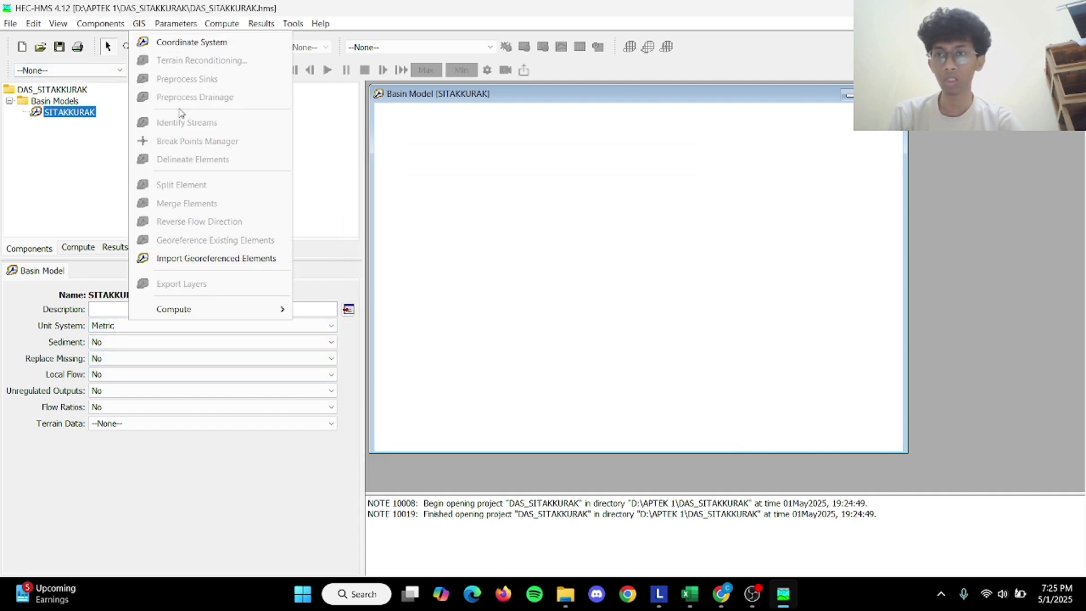
click(71, 118)
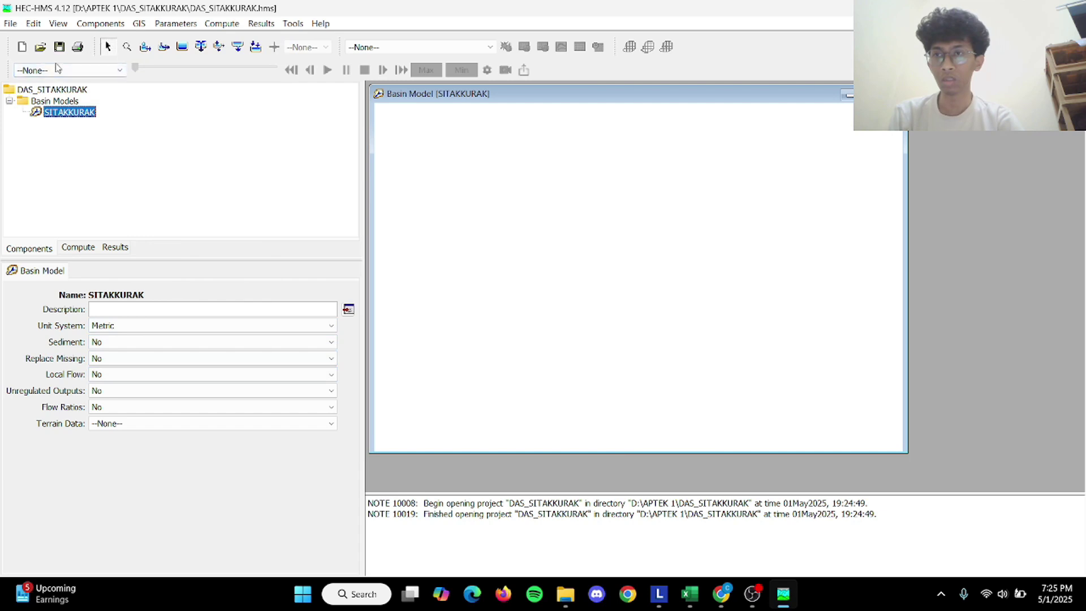
click(113, 25)
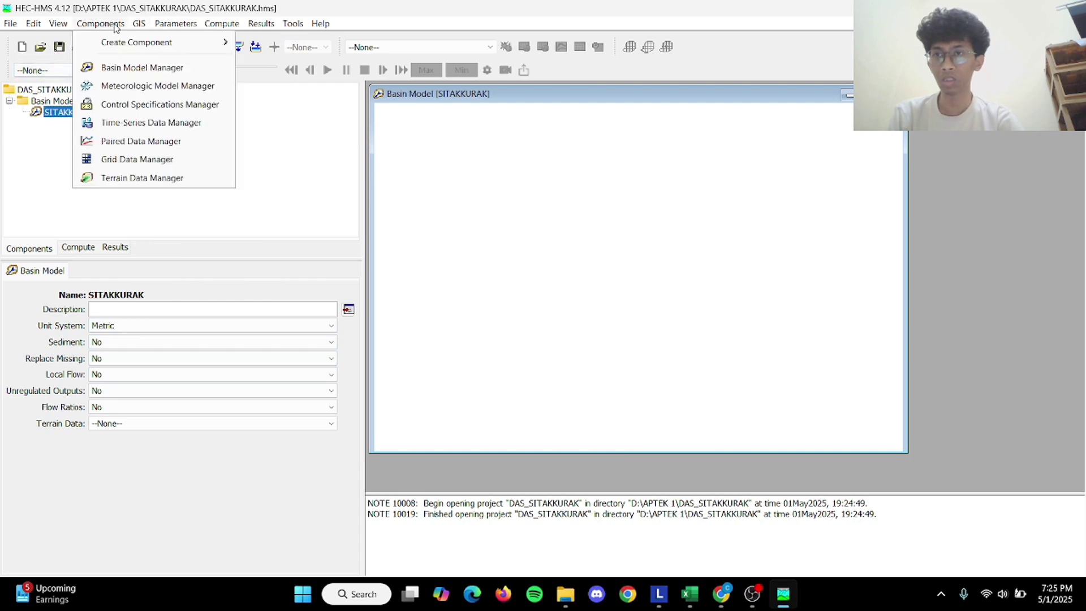
click(142, 179)
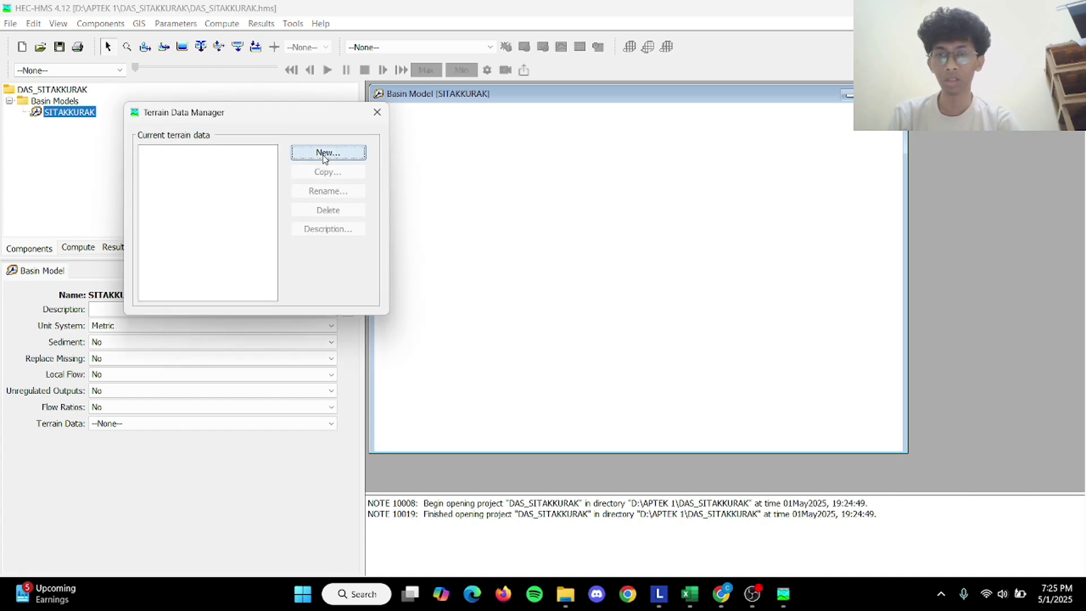
click(325, 155)
drag(360, 245, 283, 253)
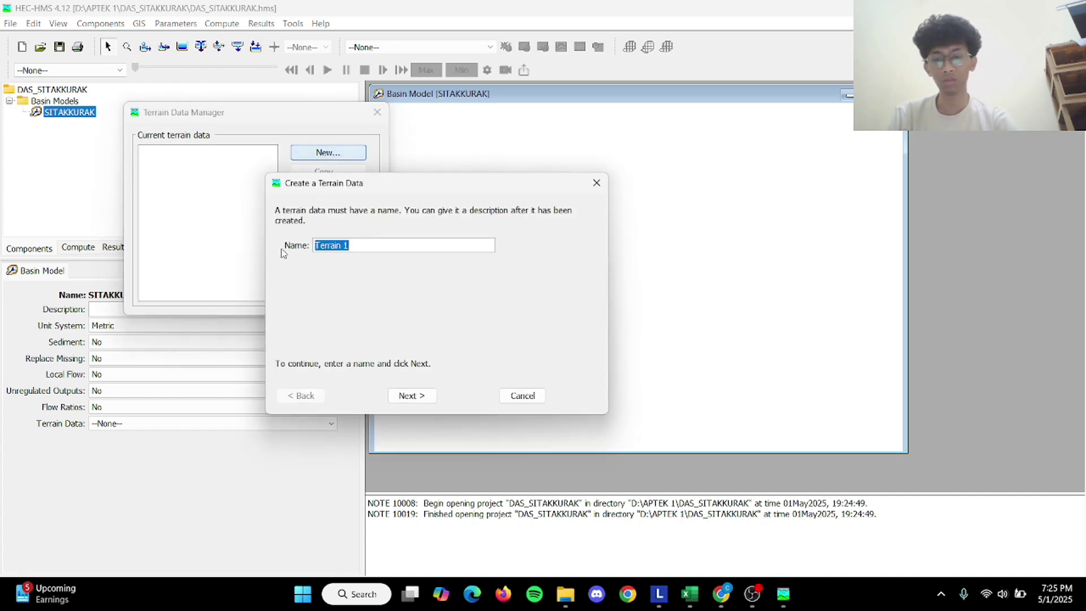
text(TERRAIN DAS)
click(411, 393)
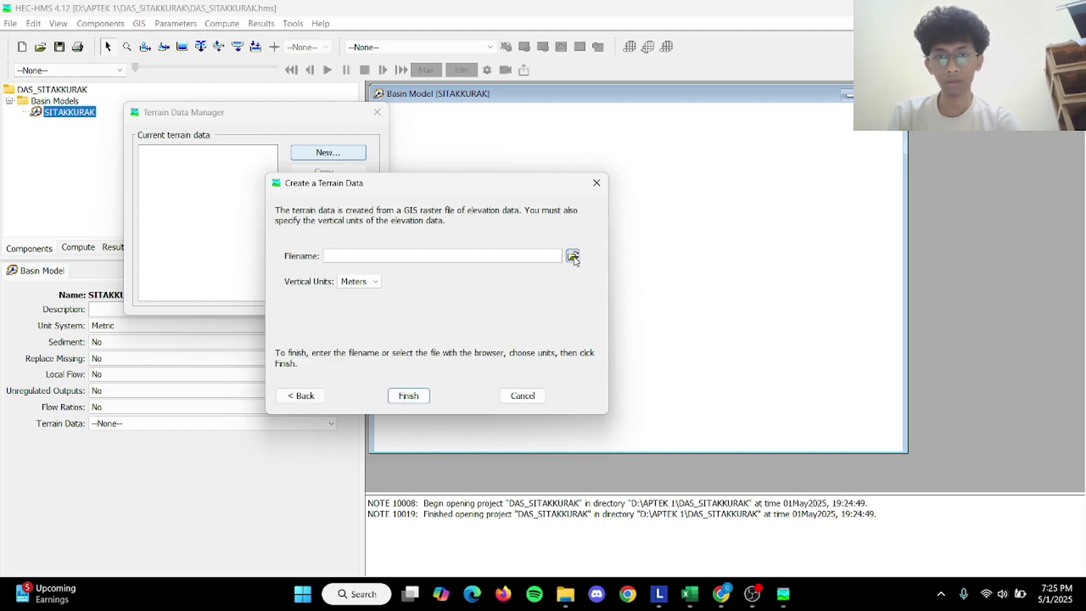
Browse to the GIS folder in D:\Aplikasi Air\PBA\MATERIAL TUBES\PBA[2] for the terrain's elevation raster.
click(573, 256)
click(262, 364)
double_click(346, 210)
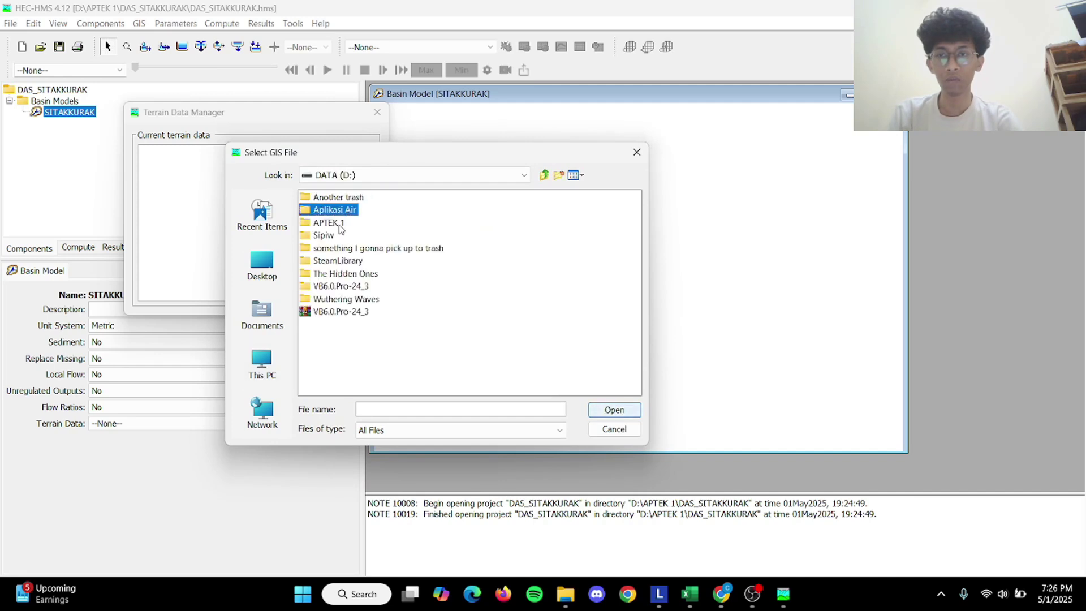
click(341, 224)
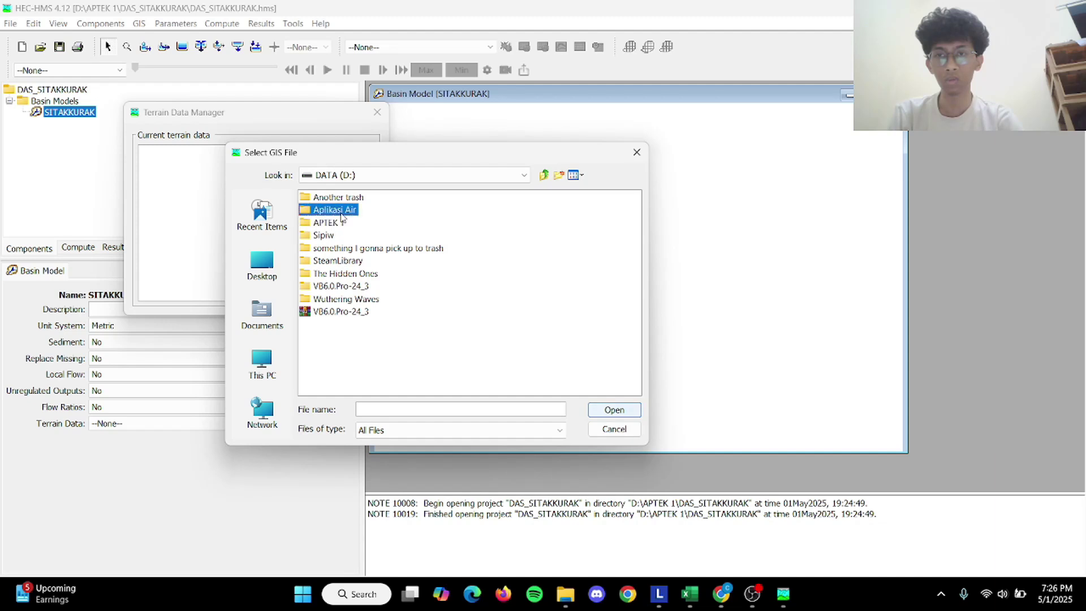
double_click(339, 211)
double_click(380, 223)
scroll(569, 264, down, 3)
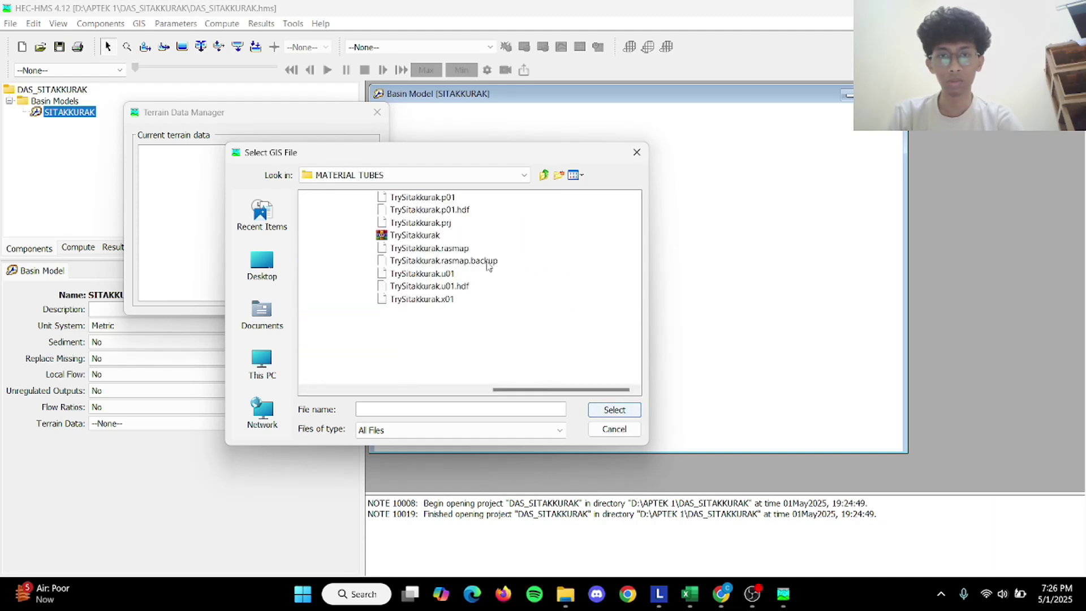
scroll(515, 267, up, 5)
double_click(326, 273)
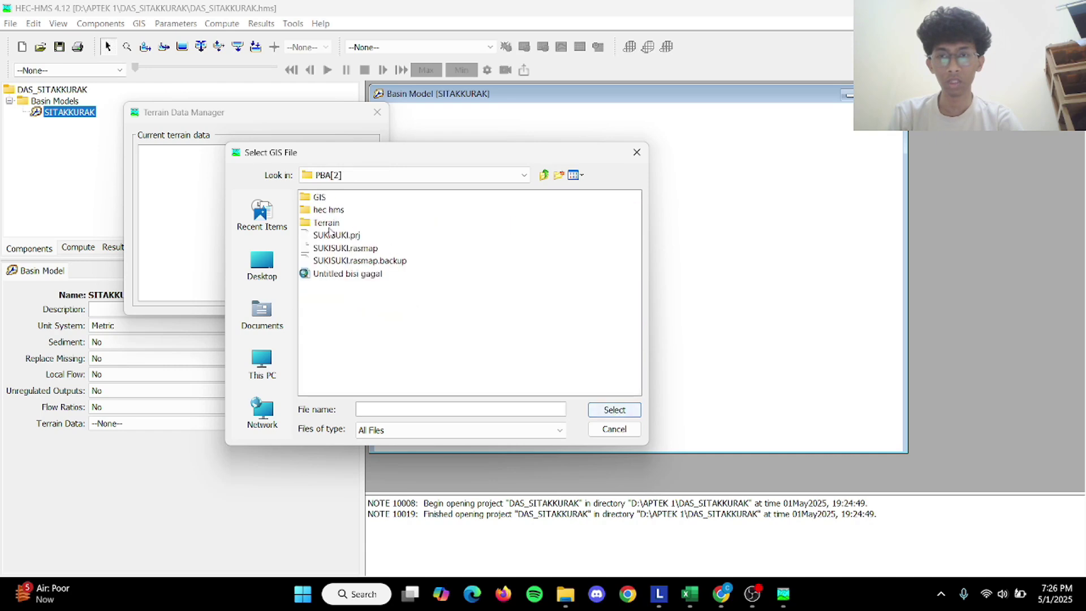
double_click(320, 199)
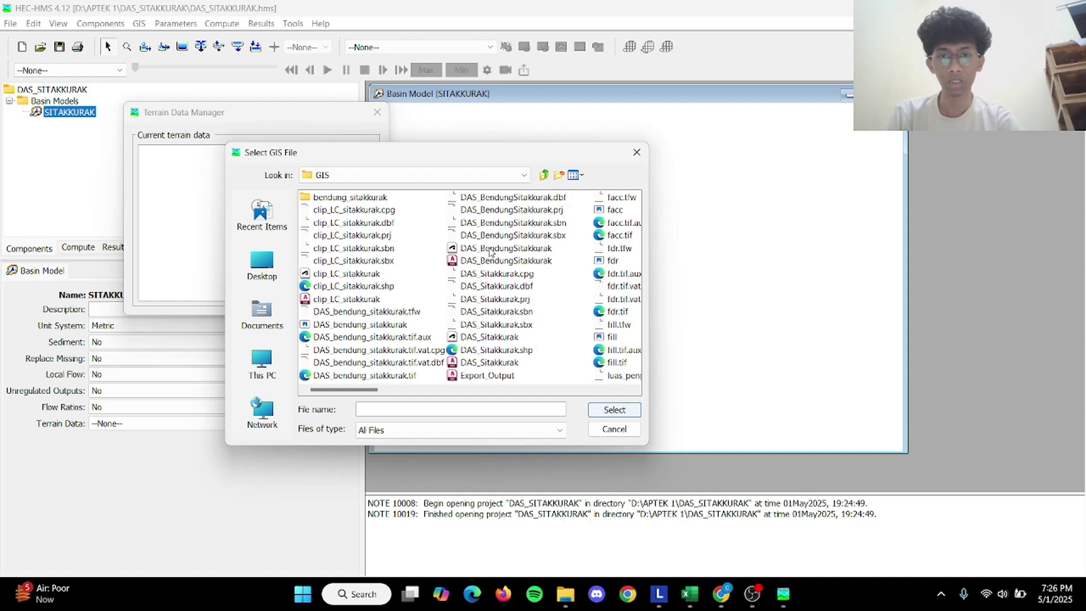
Load resample_DEM30.tif as the elevation raster, finish creating the terrain data and close the Terrain Data Manager.
scroll(521, 305, down, 3)
scroll(521, 306, down, 5)
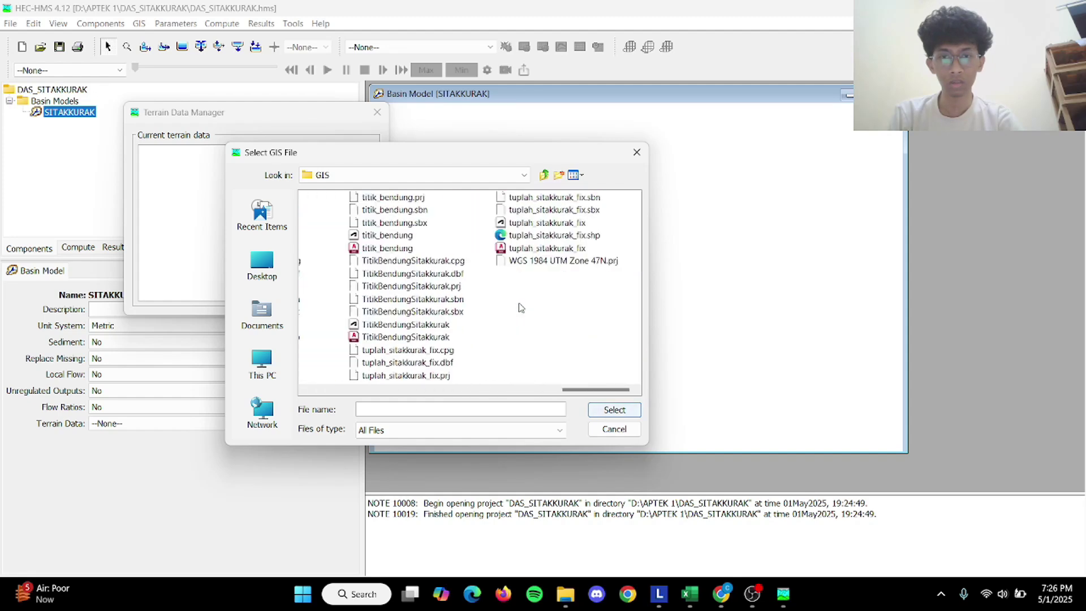
scroll(467, 295, up, 2)
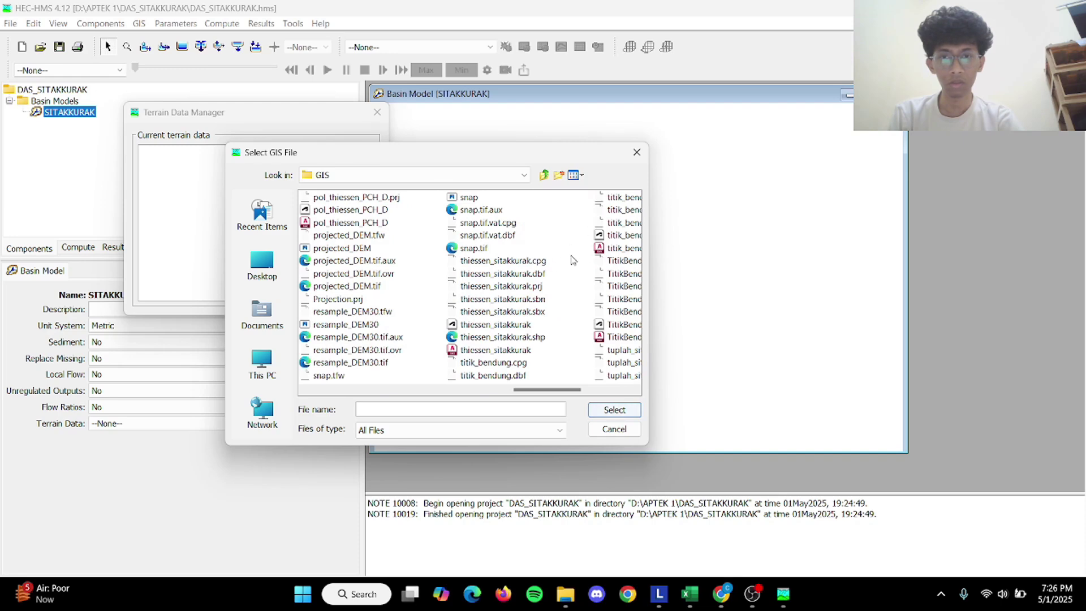
click(349, 315)
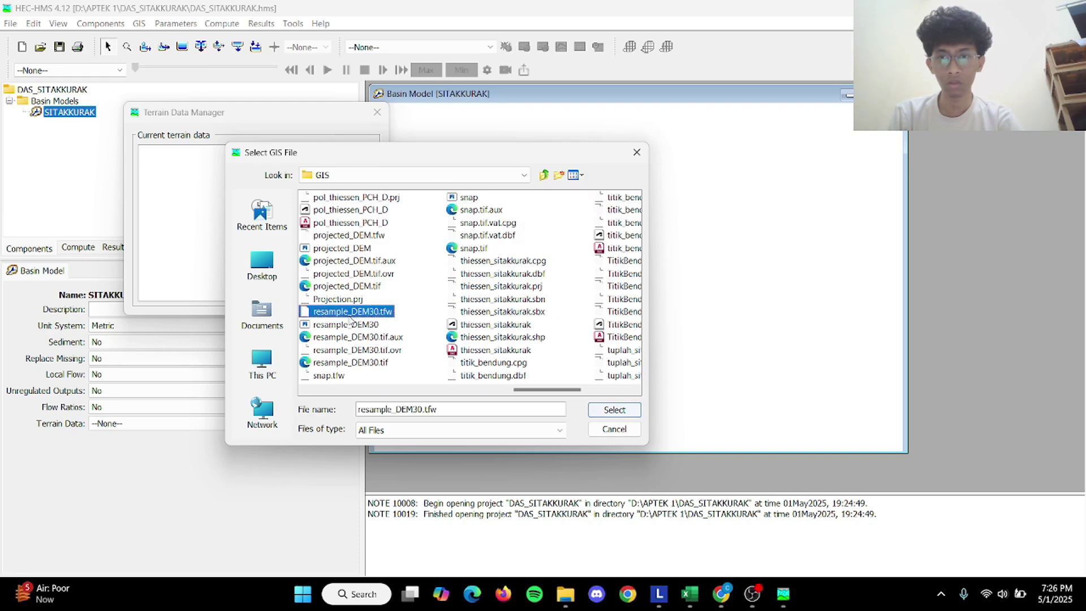
click(347, 325)
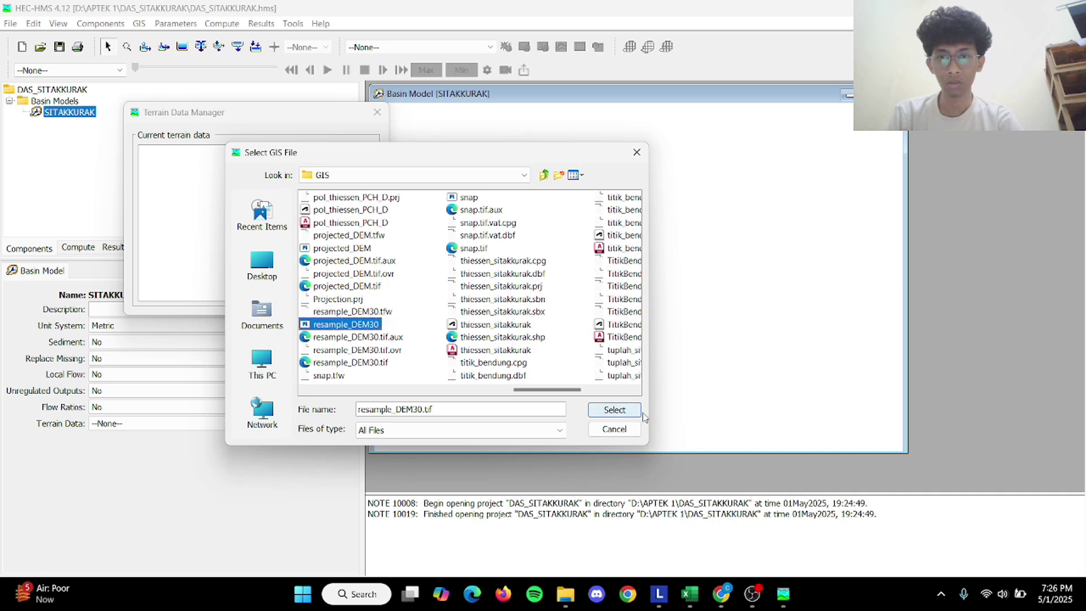
click(611, 409)
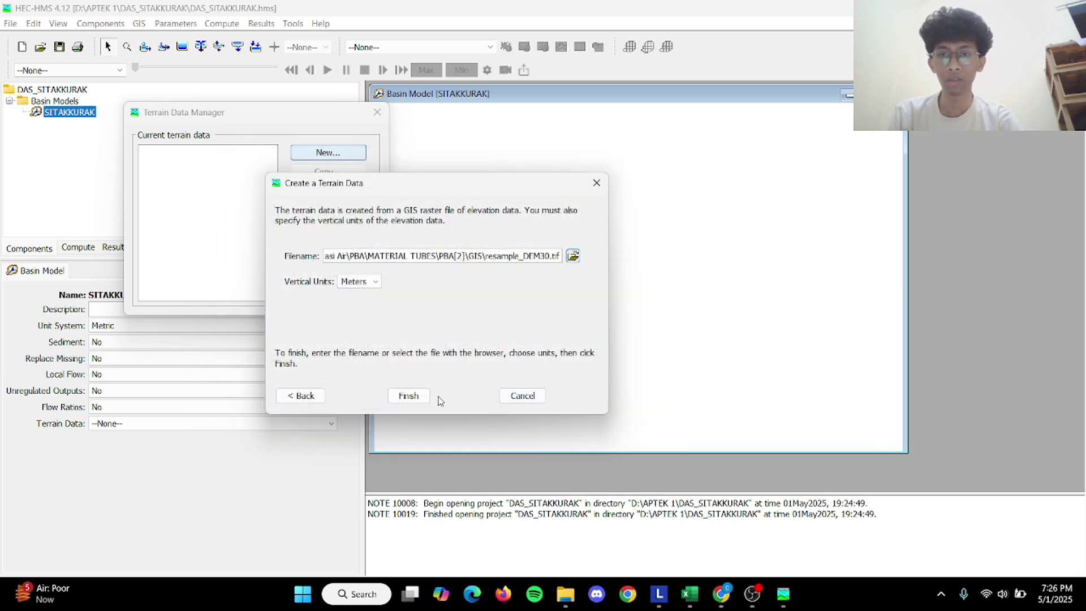
click(411, 398)
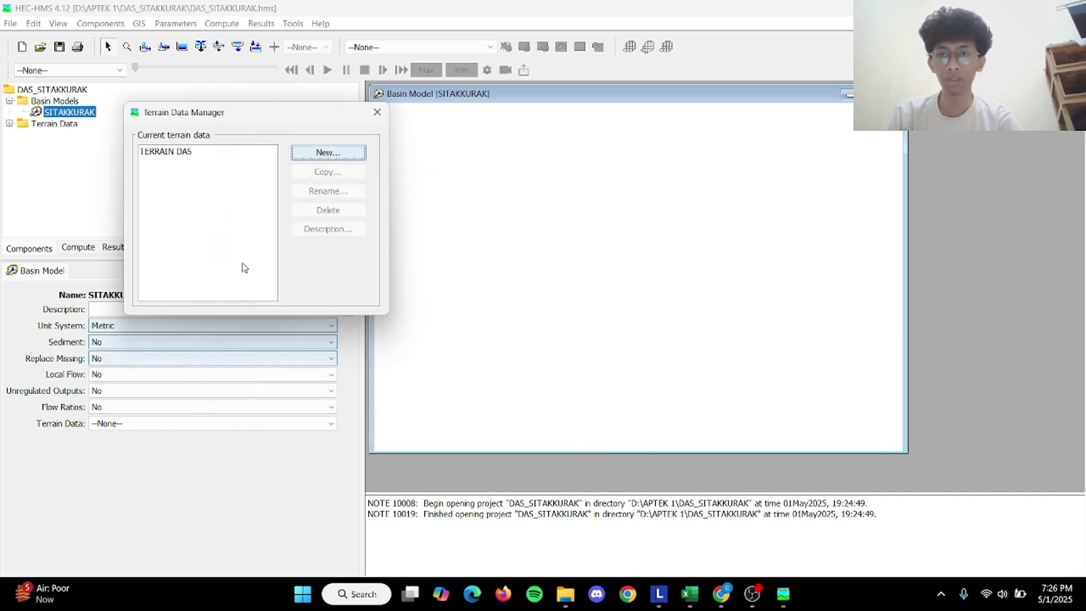
click(377, 112)
Assign TERRAIN DAS as the SITAKKURAK basin model's terrain data and maximize the basin map window.
click(70, 124)
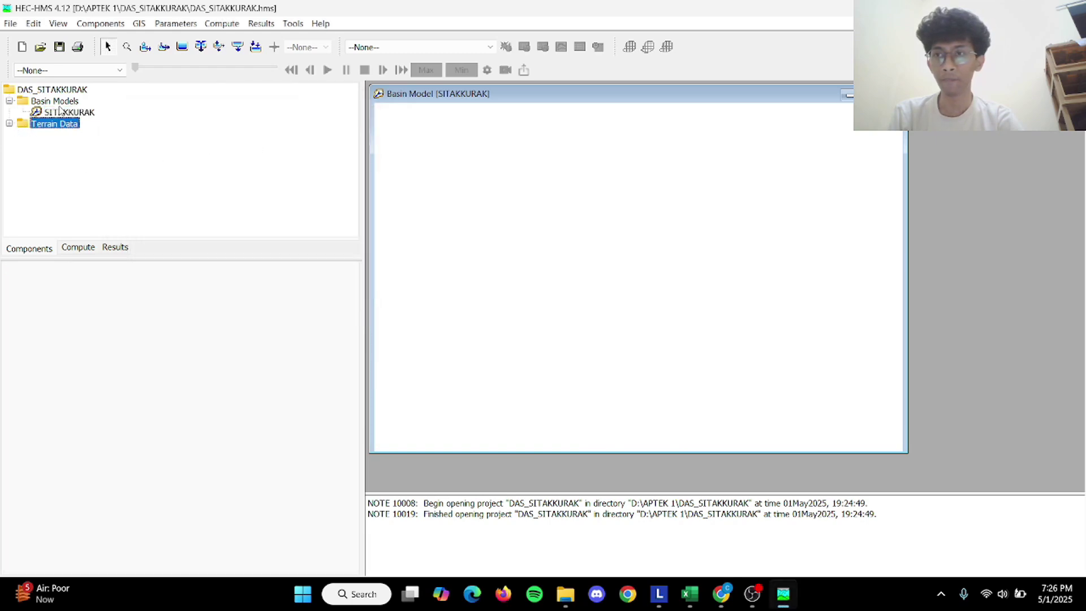
click(54, 111)
click(142, 423)
click(177, 447)
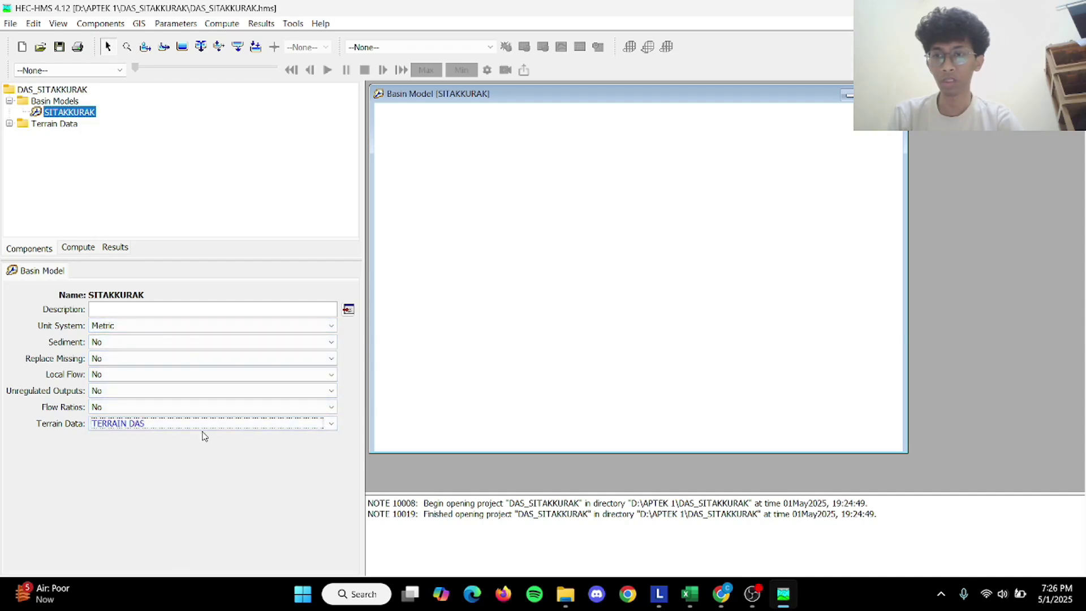
click(491, 325)
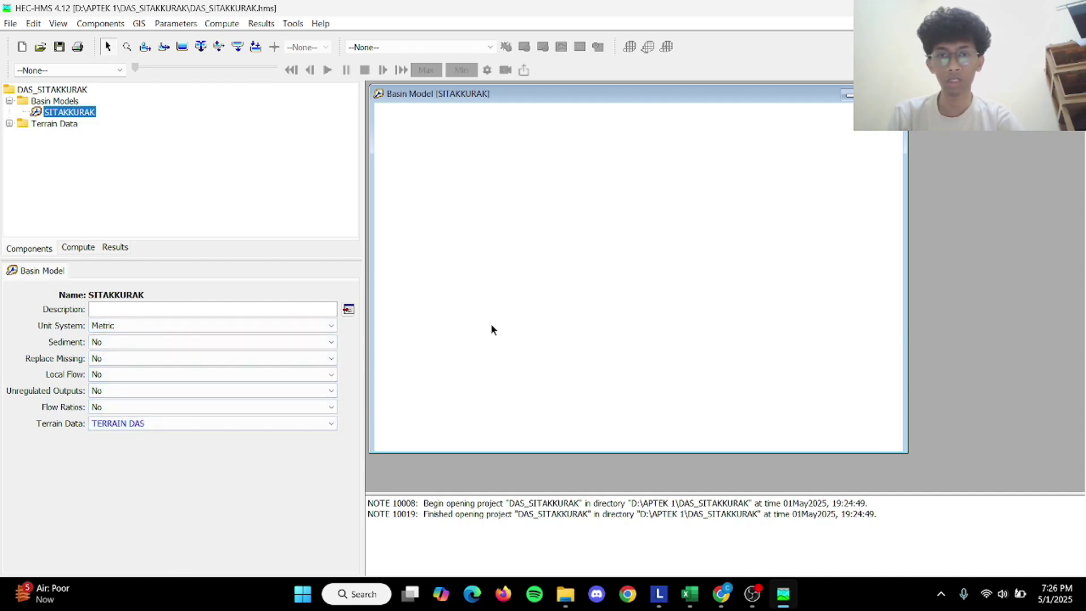
click(858, 95)
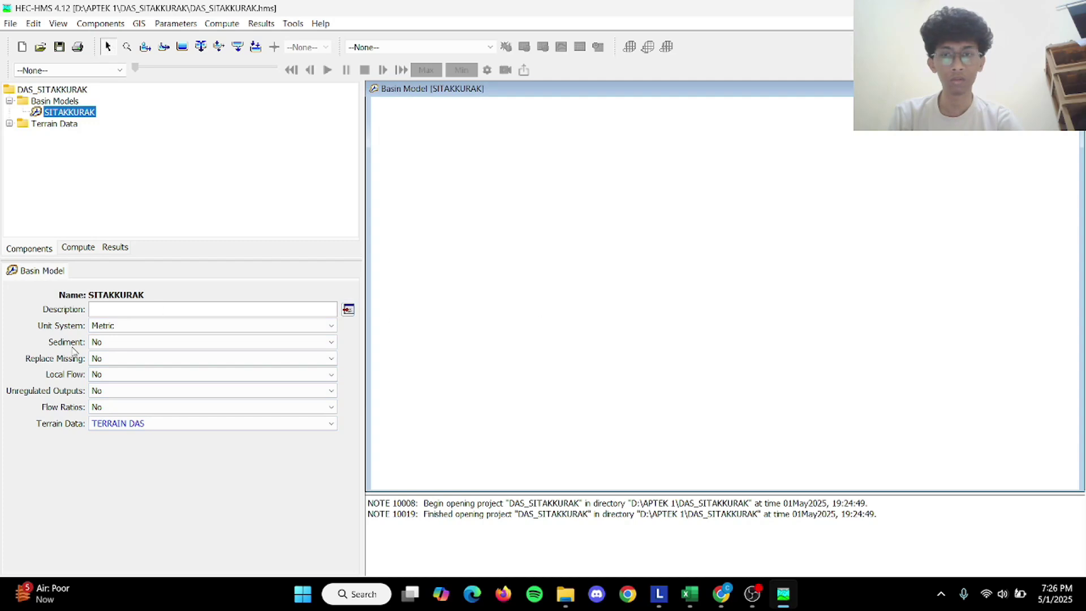
Select the TERRAIN DAS dataset in the project tree and run Preprocess Sinks on its elevation data.
click(9, 126)
click(77, 137)
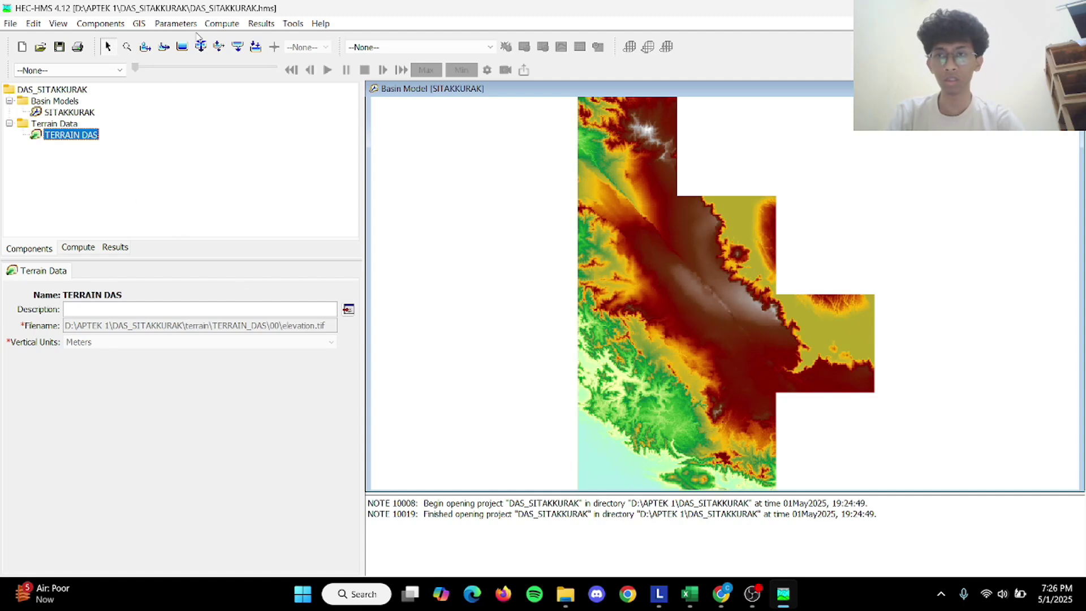
click(176, 24)
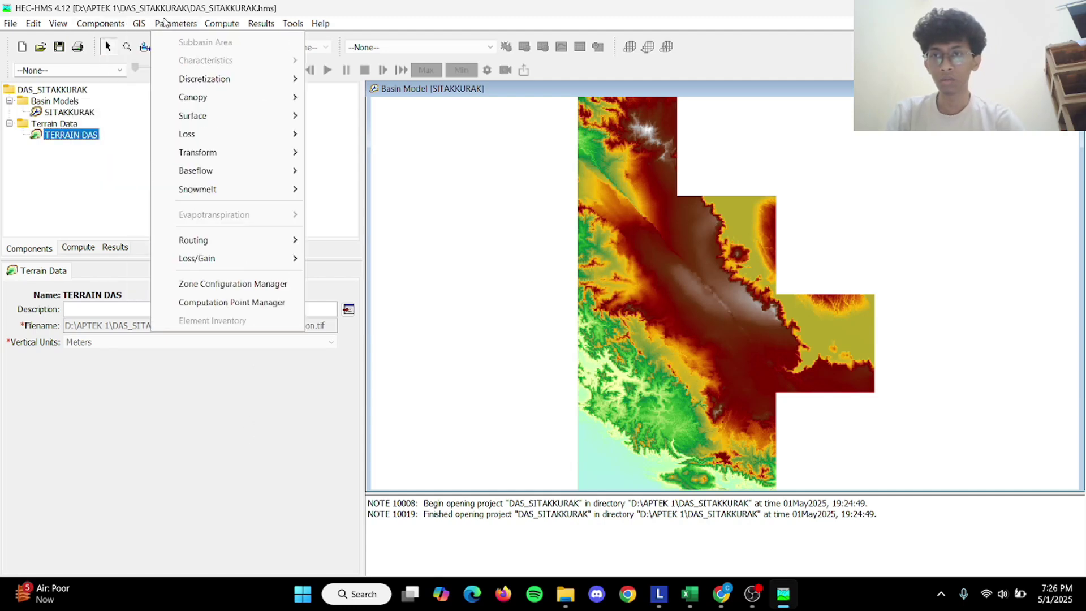
mouse_move(138, 26)
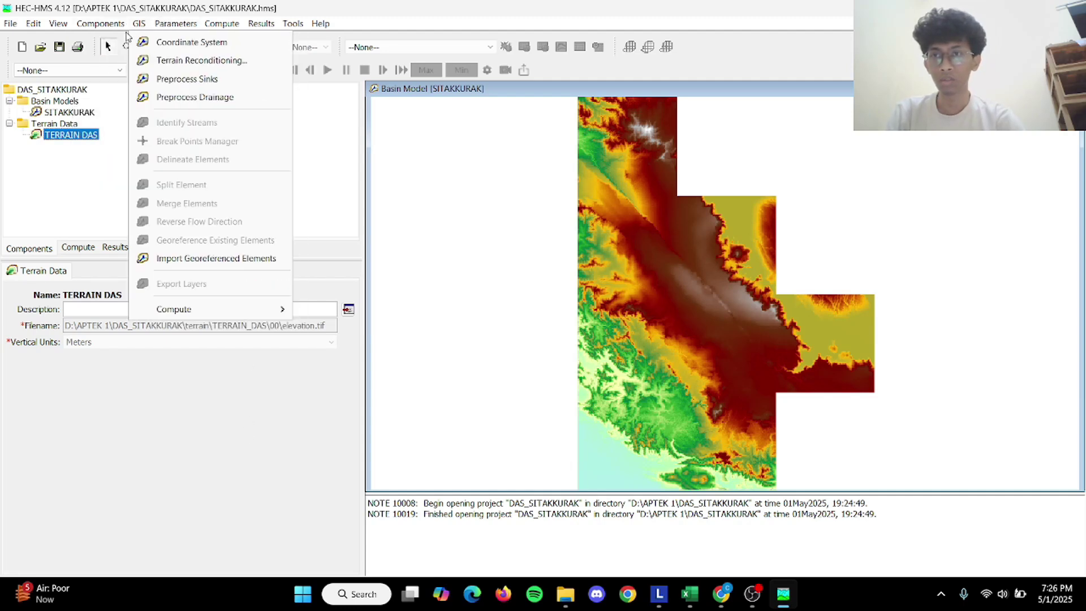
click(184, 79)
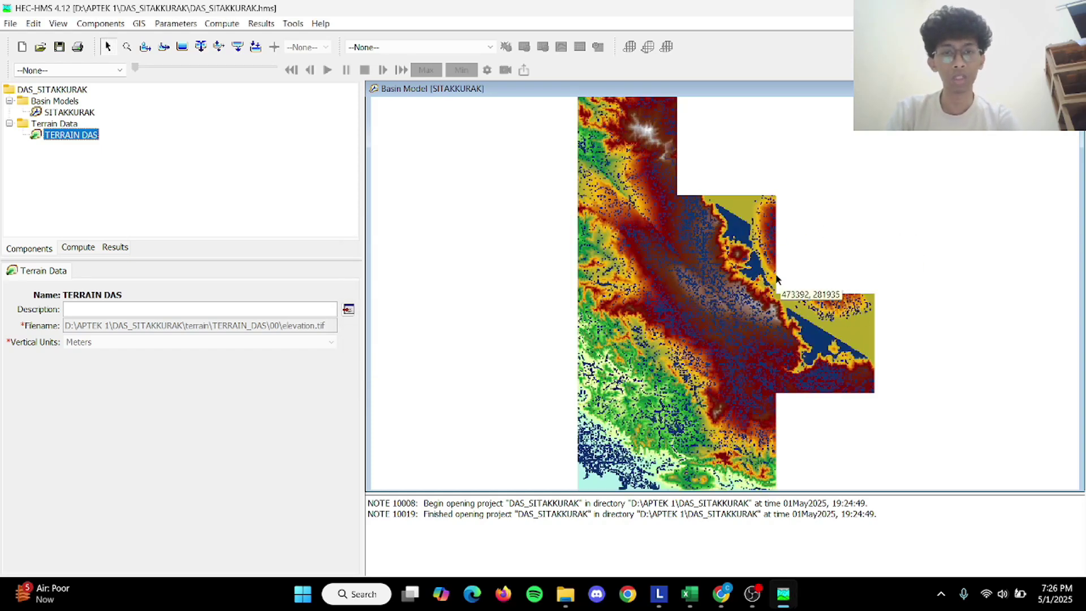
Run Preprocess Drainage on TERRAIN DAS, moving the progress window off the basin map while it computes.
click(139, 23)
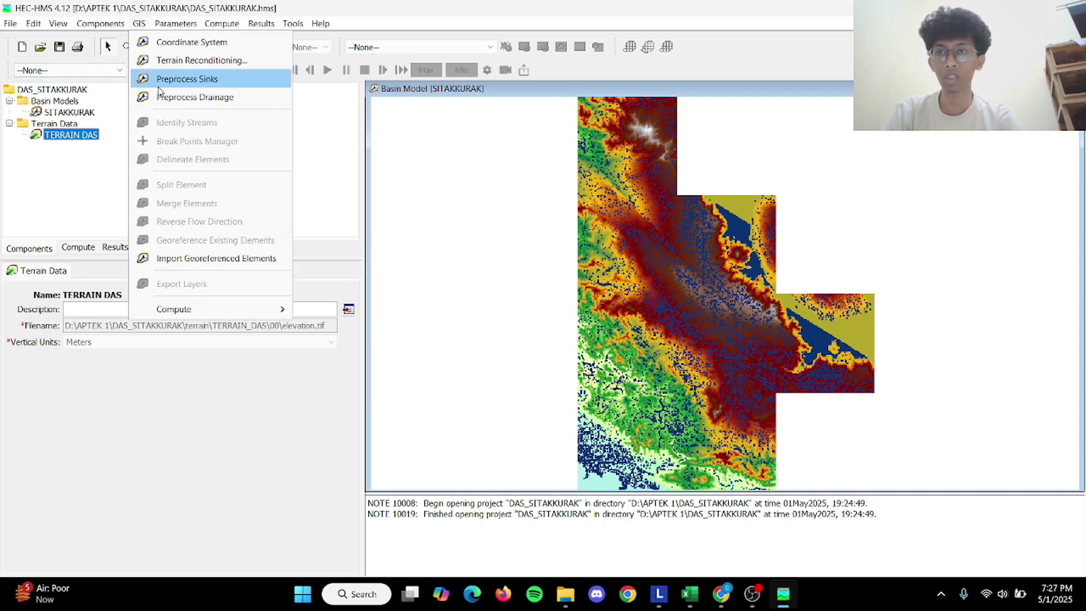
click(180, 100)
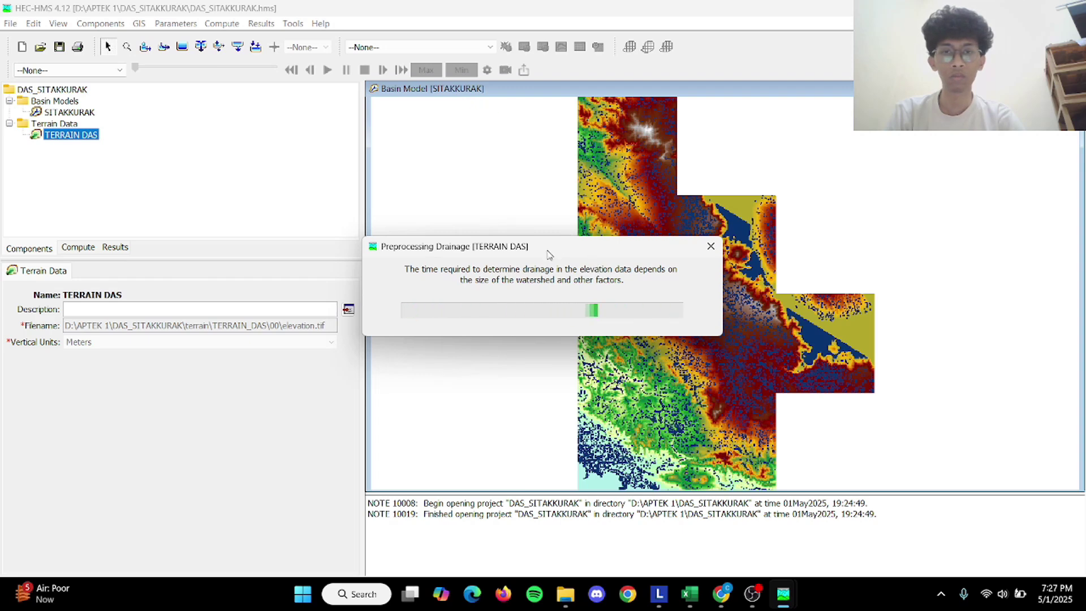
drag(546, 249, 545, 108)
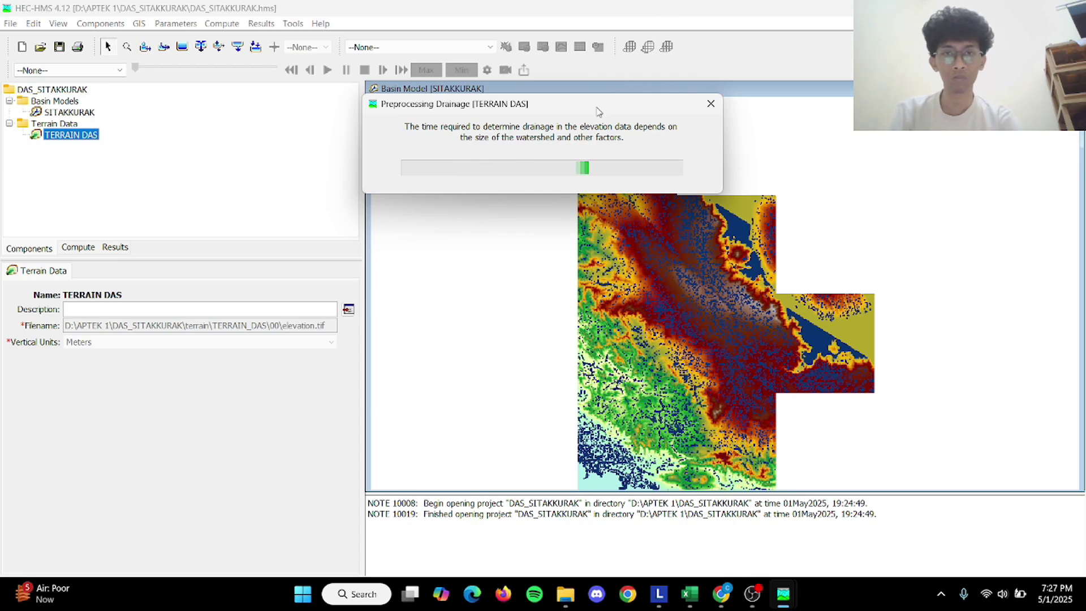
drag(616, 105, 666, 85)
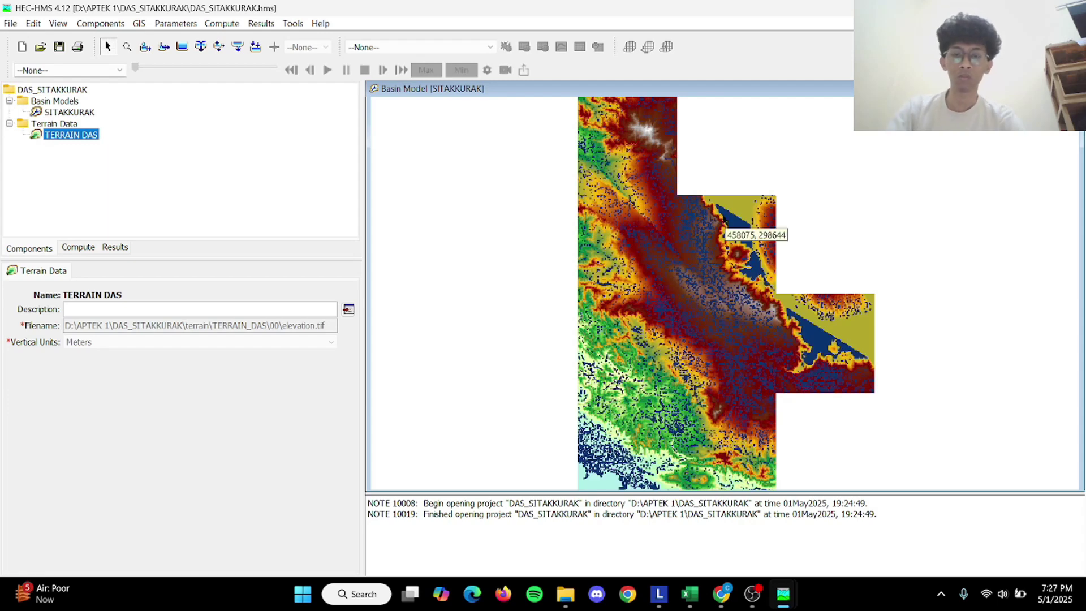
key(alt+Tab)
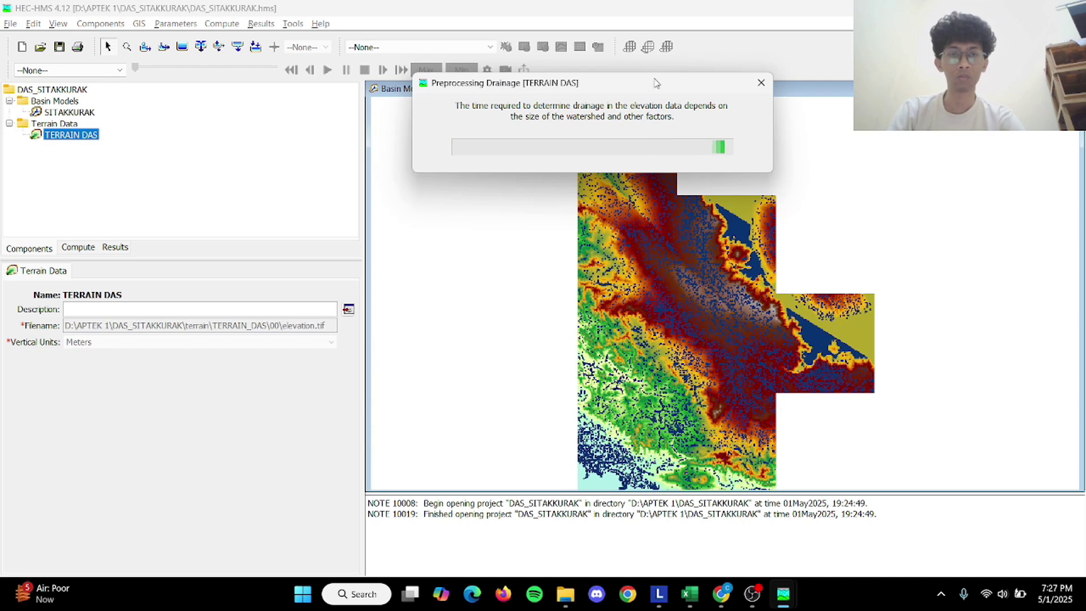
drag(643, 82, 881, 119)
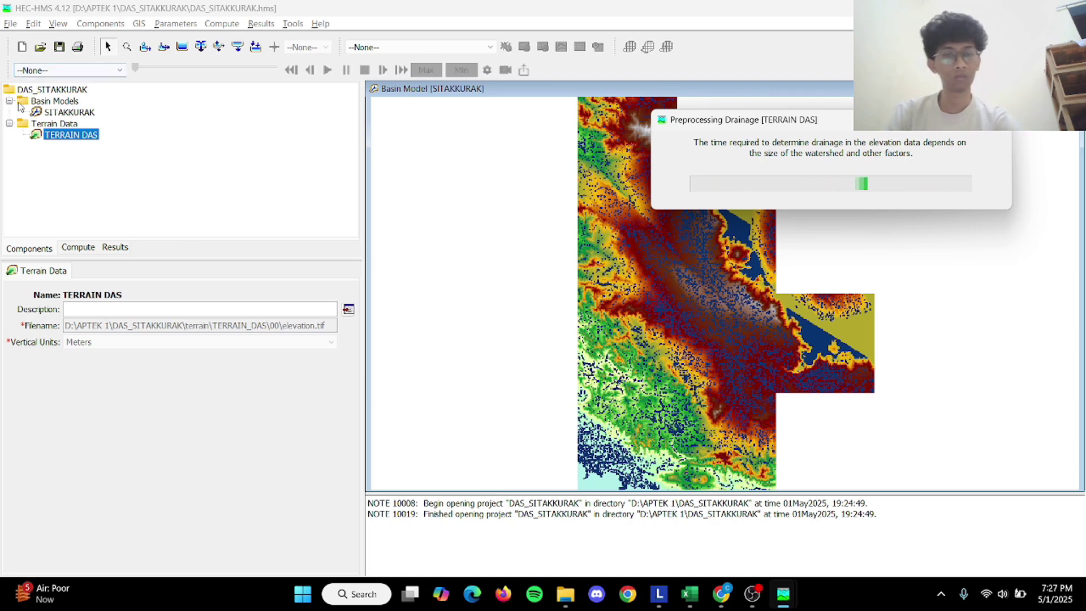
drag(746, 124, 443, 99)
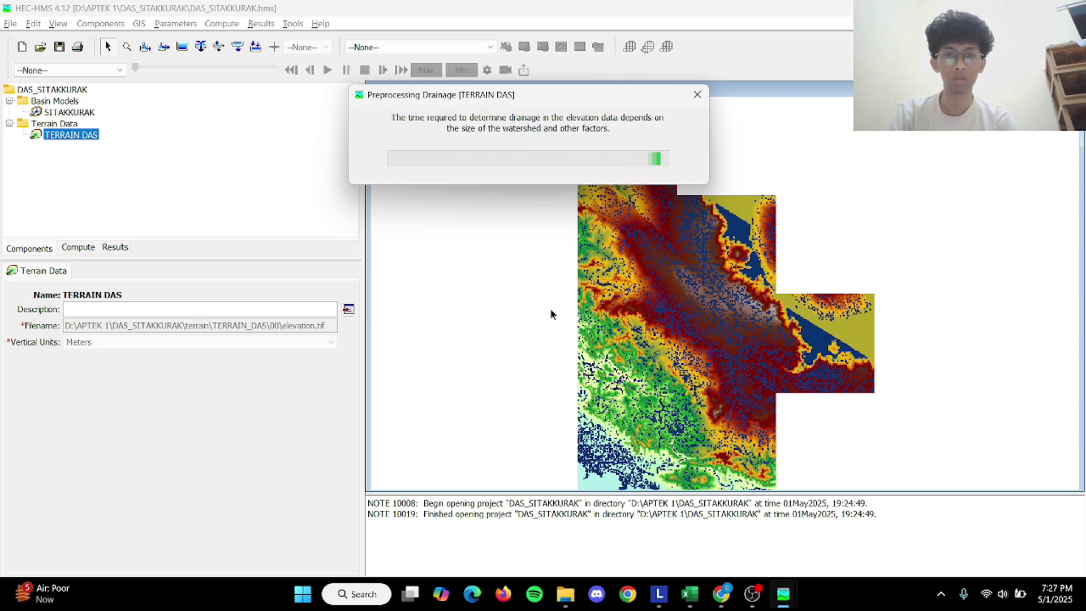
drag(585, 97, 701, 138)
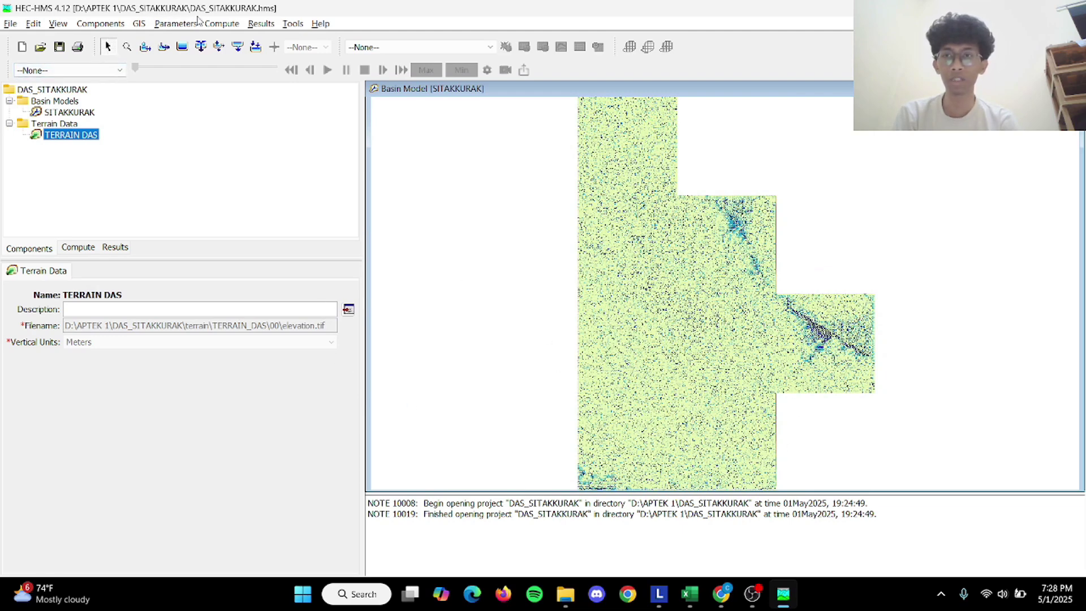
Identify streams on the SITAKKURAK basin terrain with a stream-definition area of 50 km2.
click(181, 25)
mouse_move(139, 24)
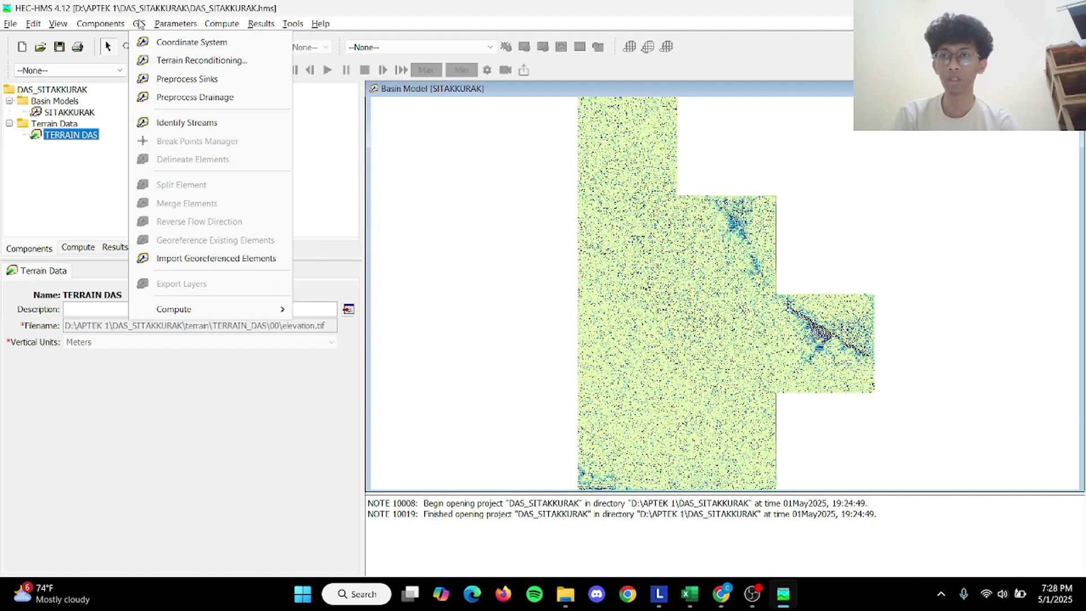
click(192, 123)
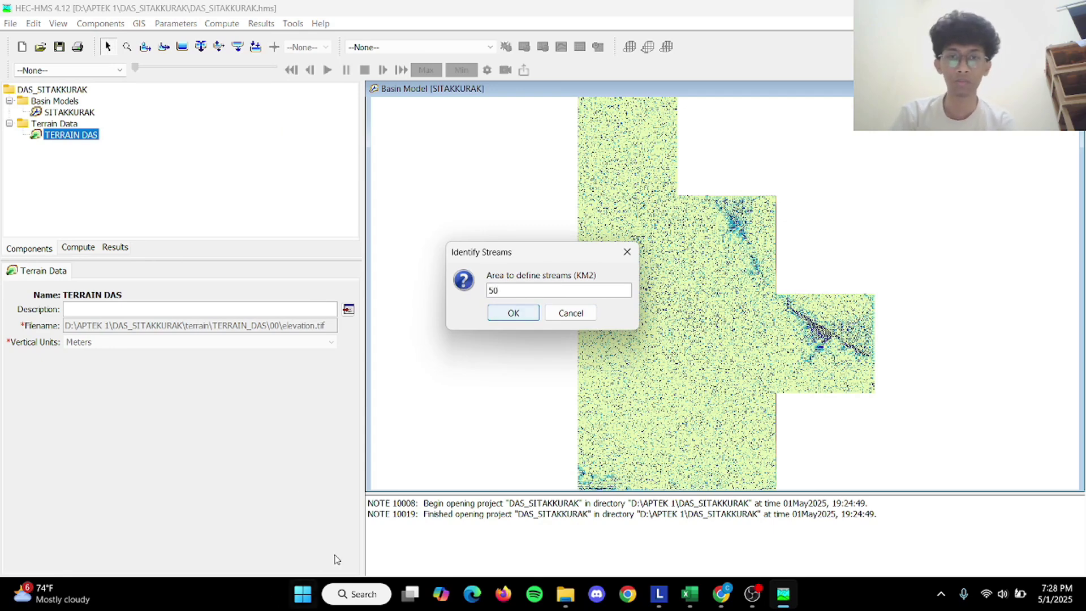
click(512, 313)
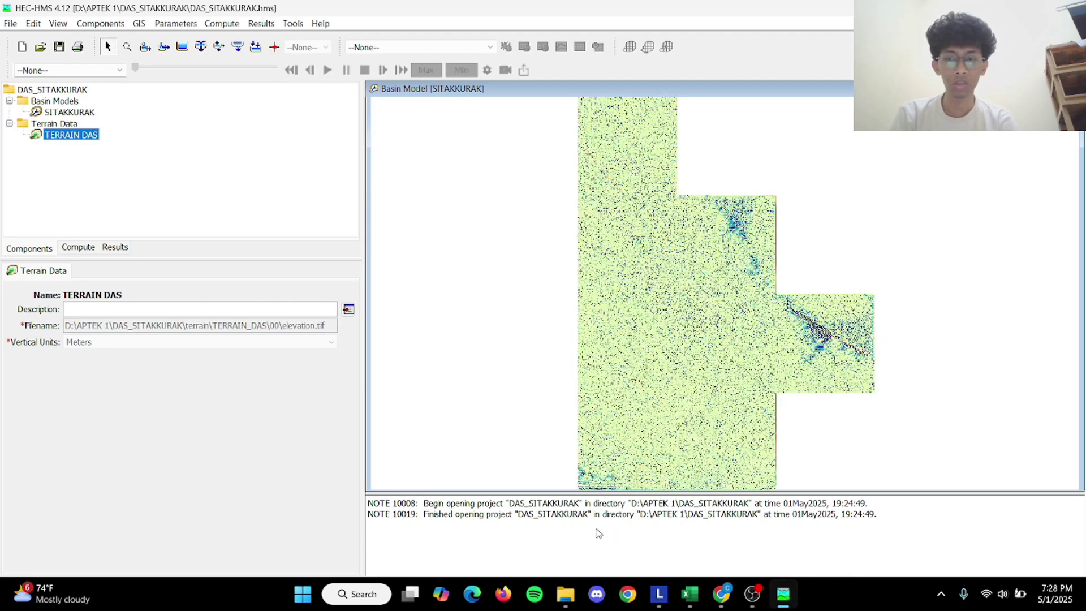
Import the outlet break point from titik_bendung.shp in the GIS folder and close the Break Points Manager.
click(139, 24)
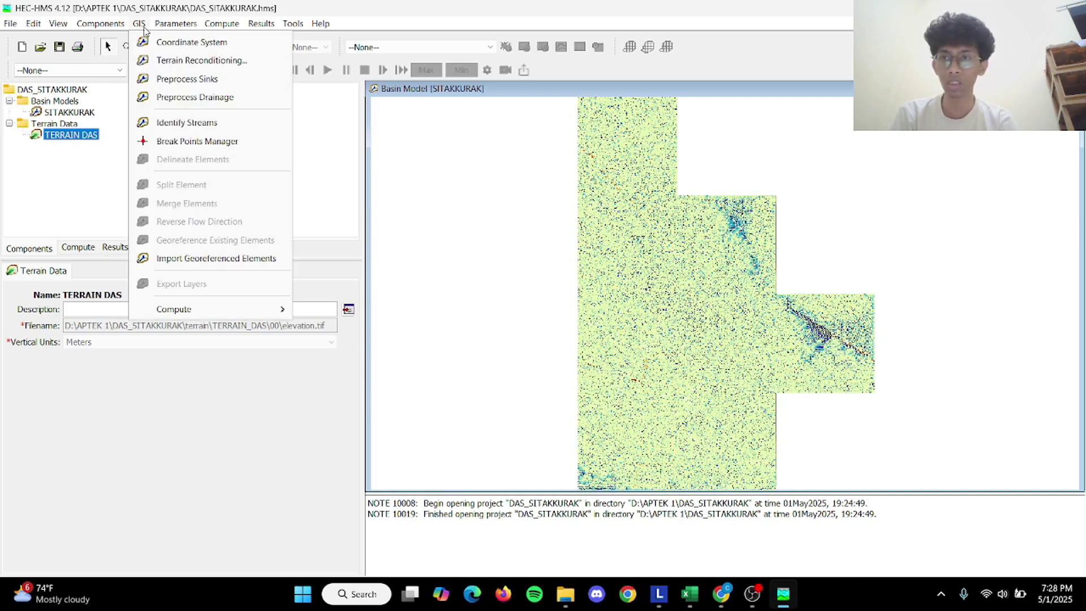
click(211, 146)
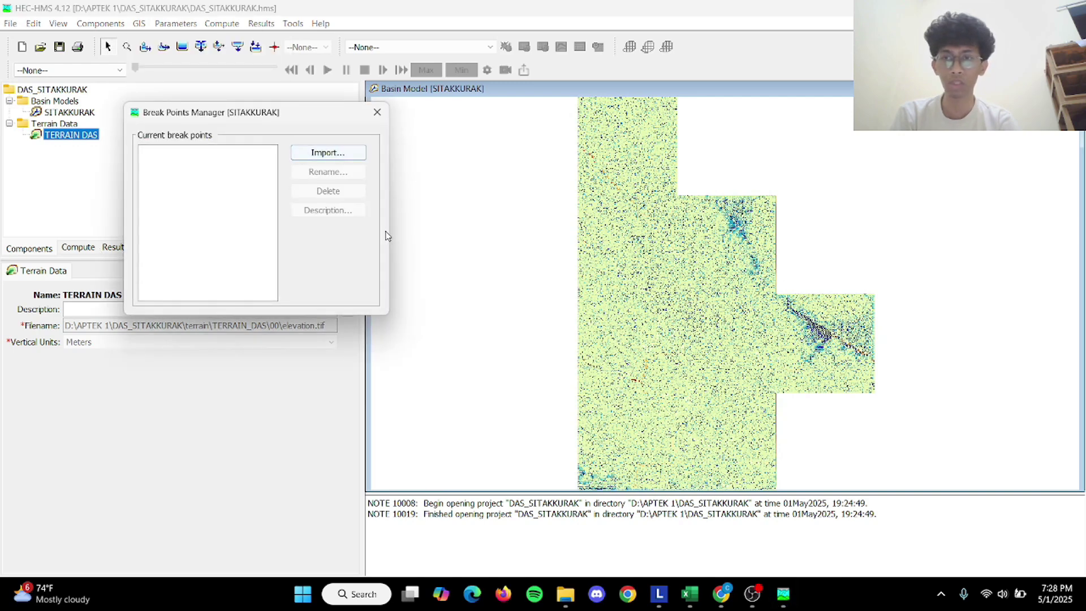
click(340, 153)
click(414, 141)
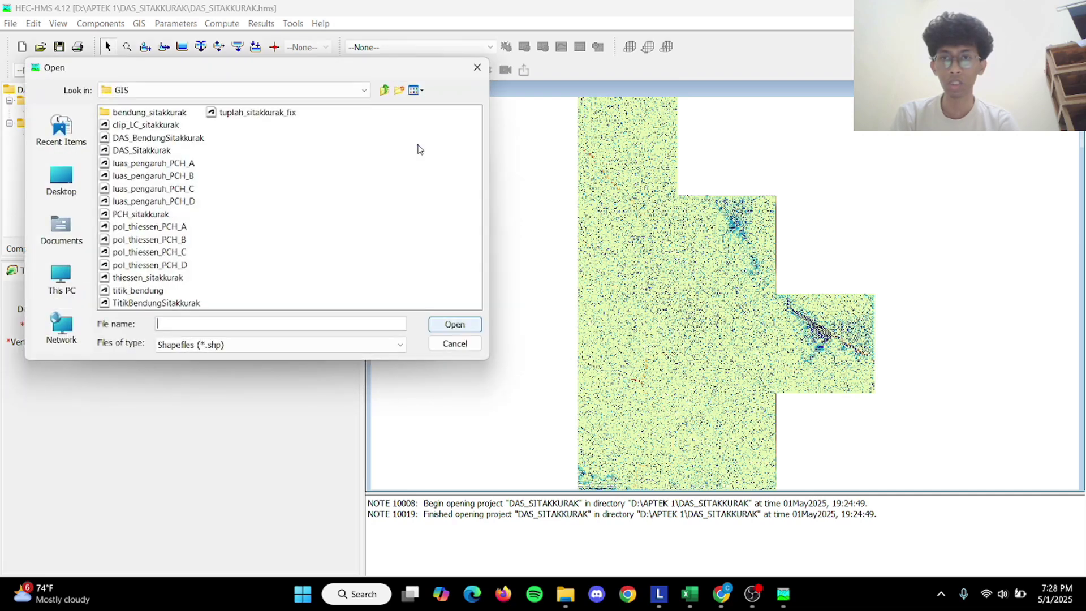
click(159, 291)
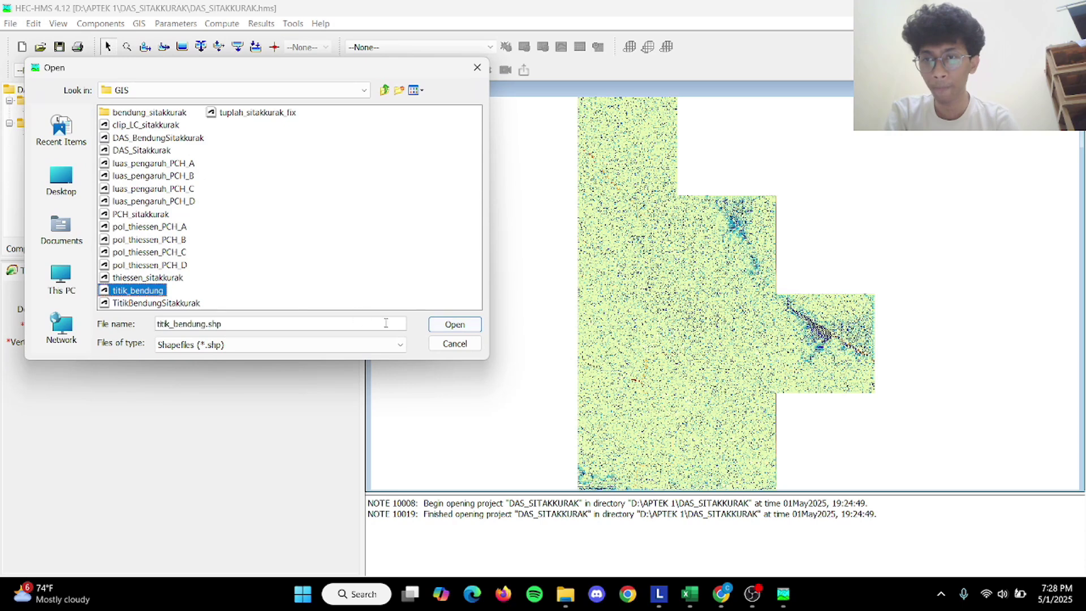
click(453, 327)
click(349, 318)
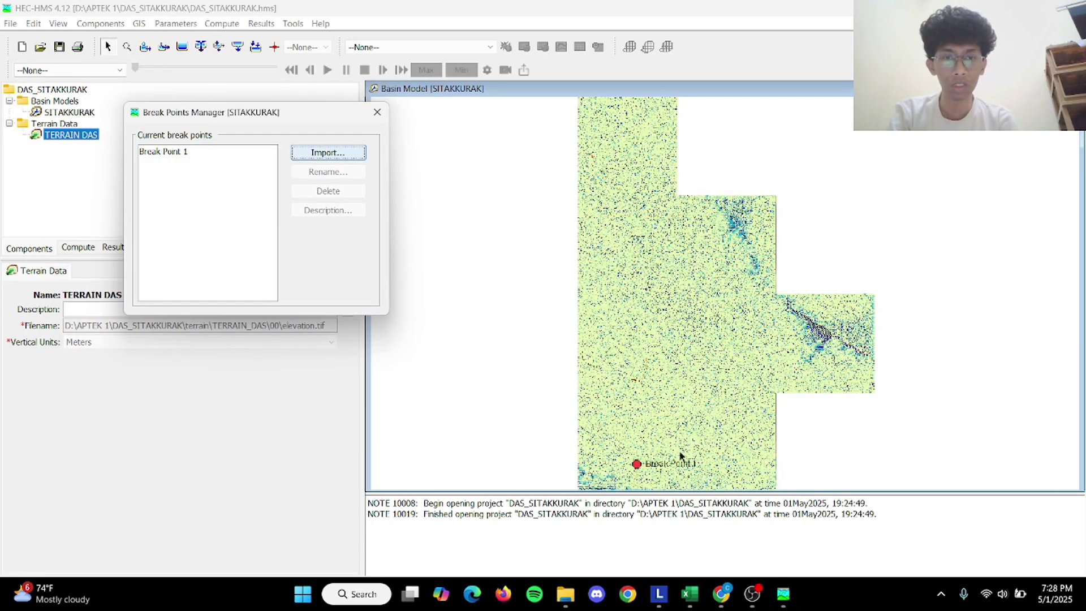
click(680, 436)
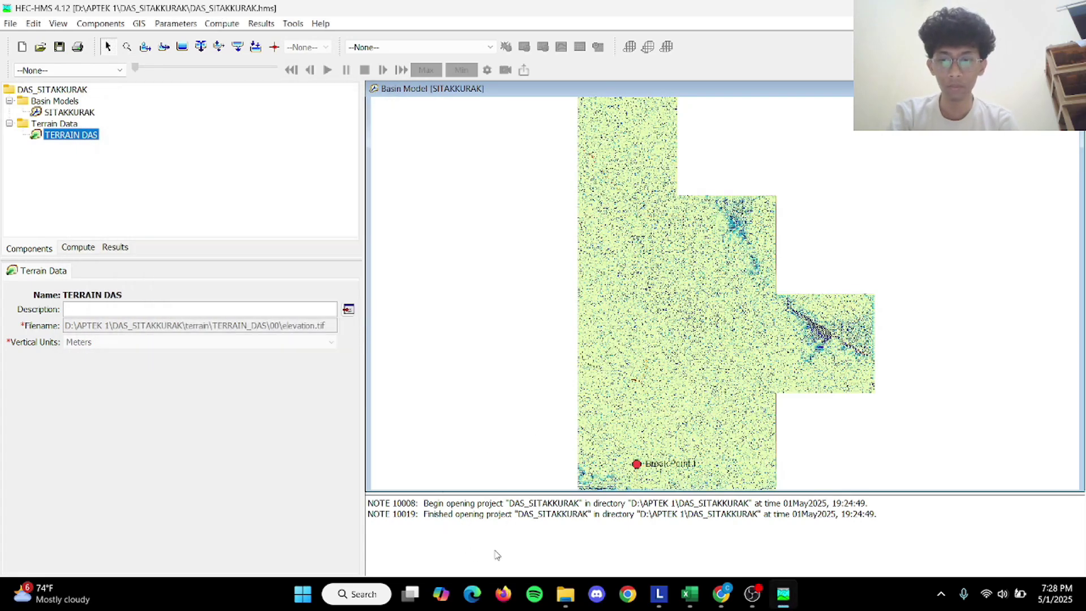
Delineate the basin elements with subbasin prefix SB1, reach prefix R, and inserted junctions using prefix J.
click(139, 23)
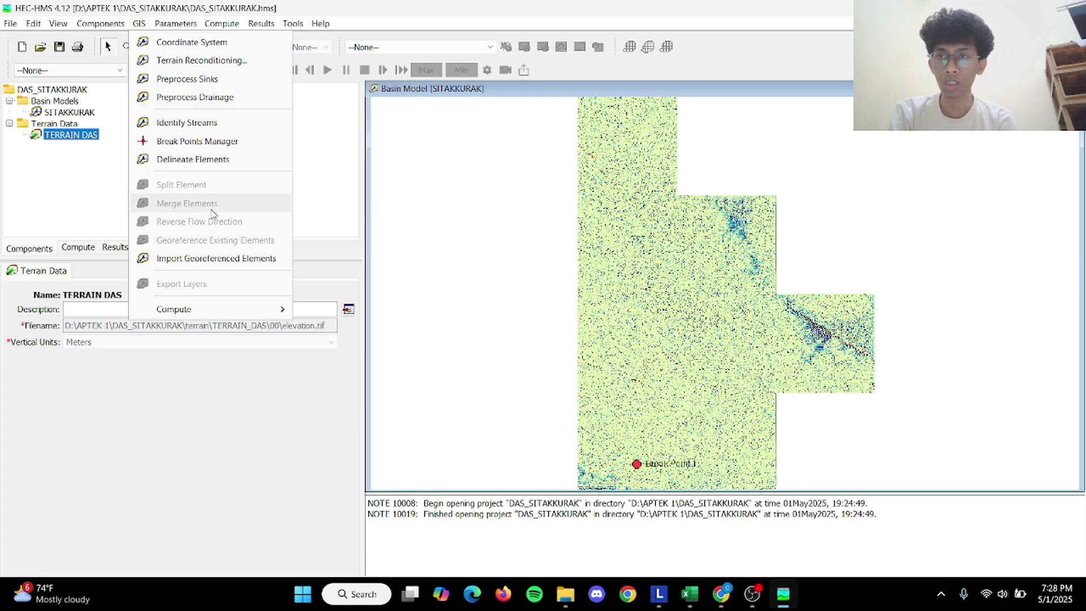
click(218, 167)
click(570, 248)
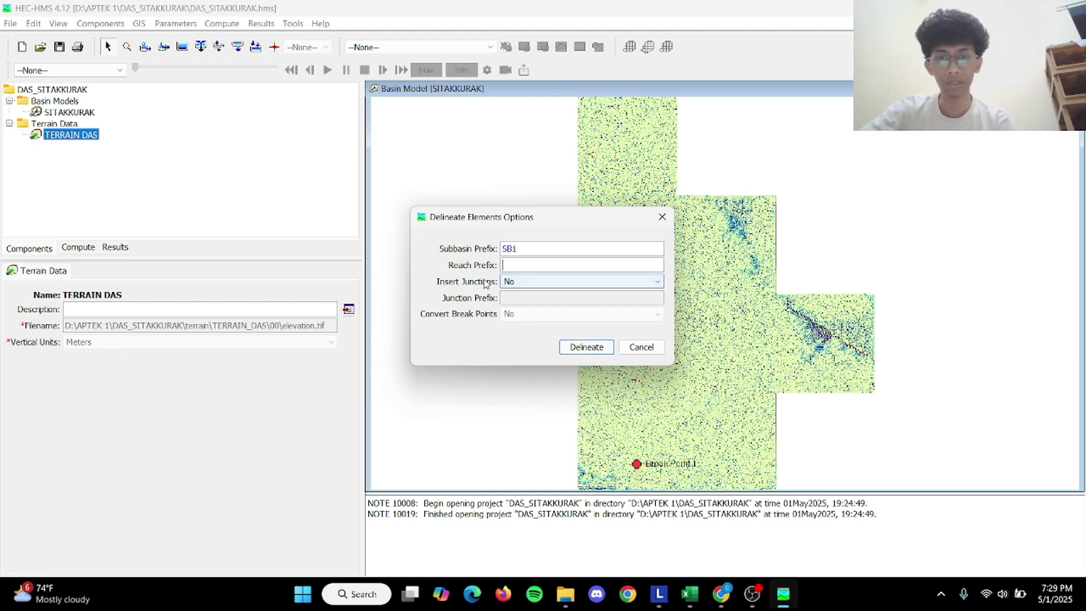
text(R)
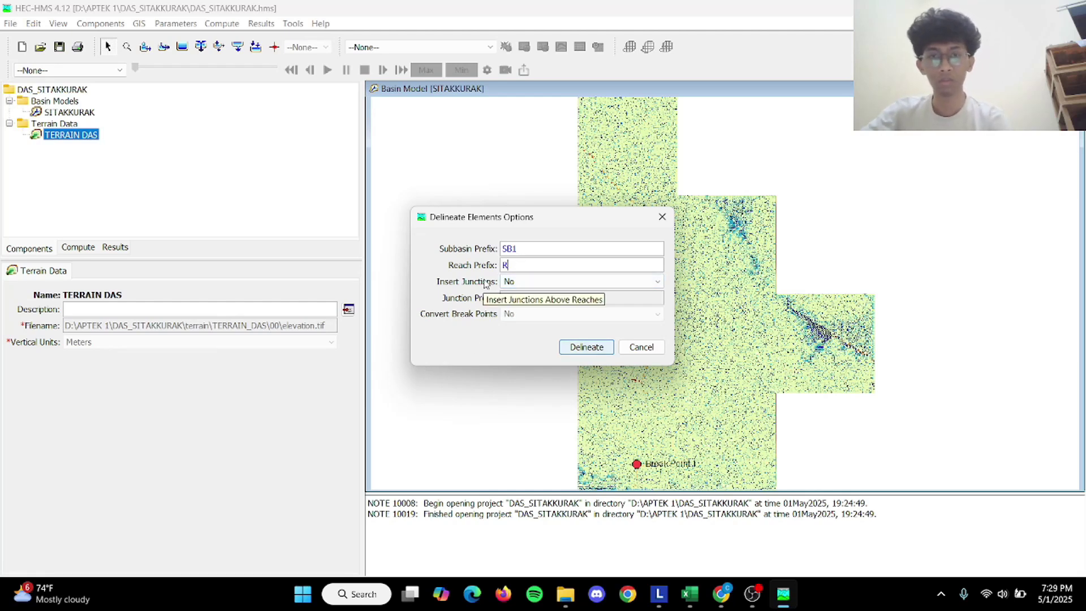
click(561, 285)
click(568, 308)
click(568, 298)
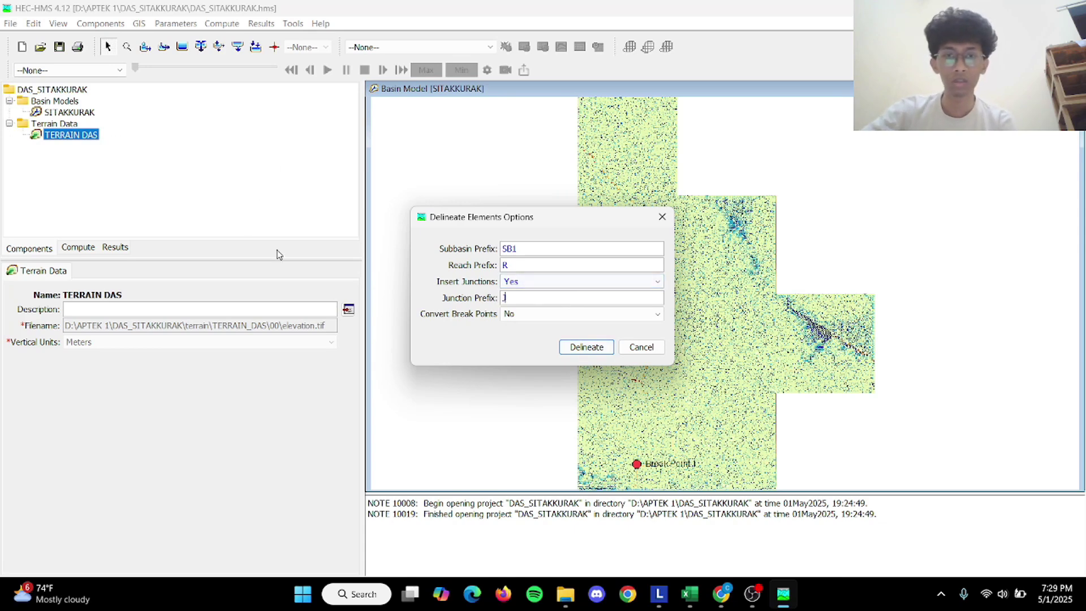
click(581, 352)
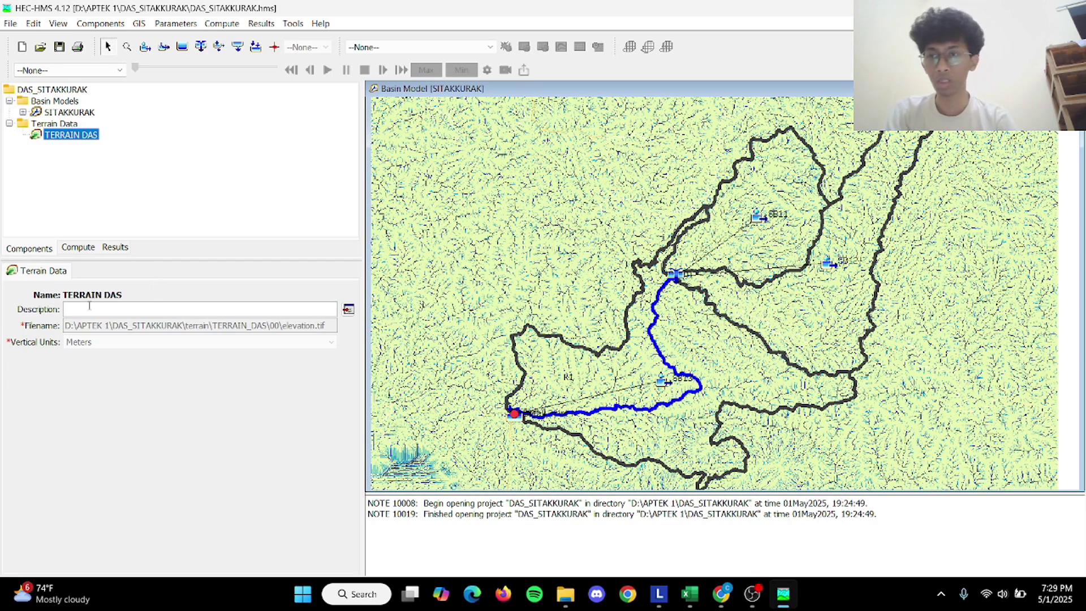
Review the subbasin areas of the SITAKKURAK basin model and close the table.
click(66, 112)
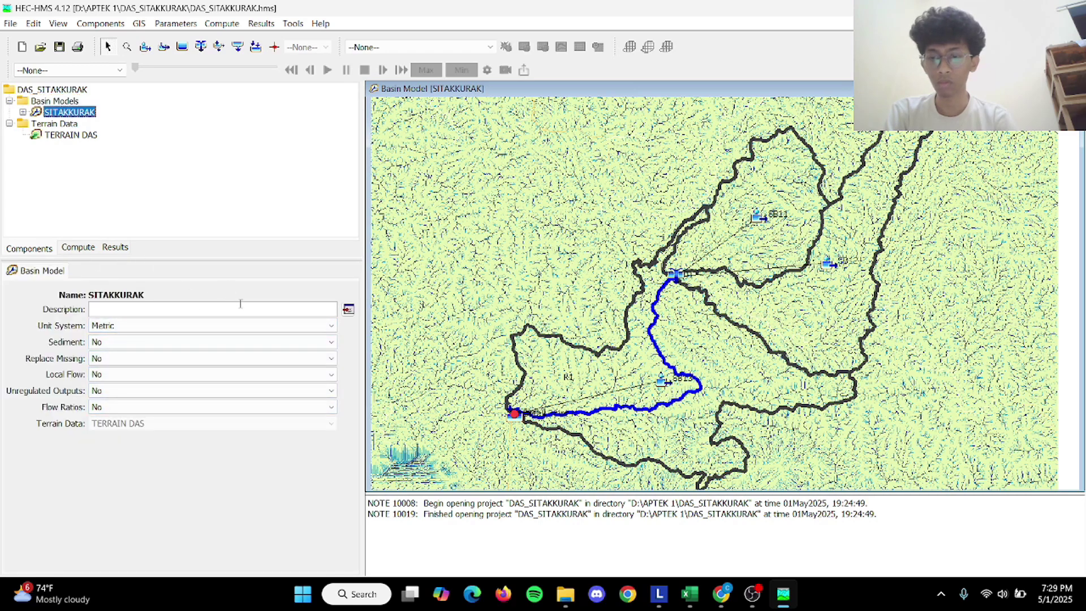
click(176, 23)
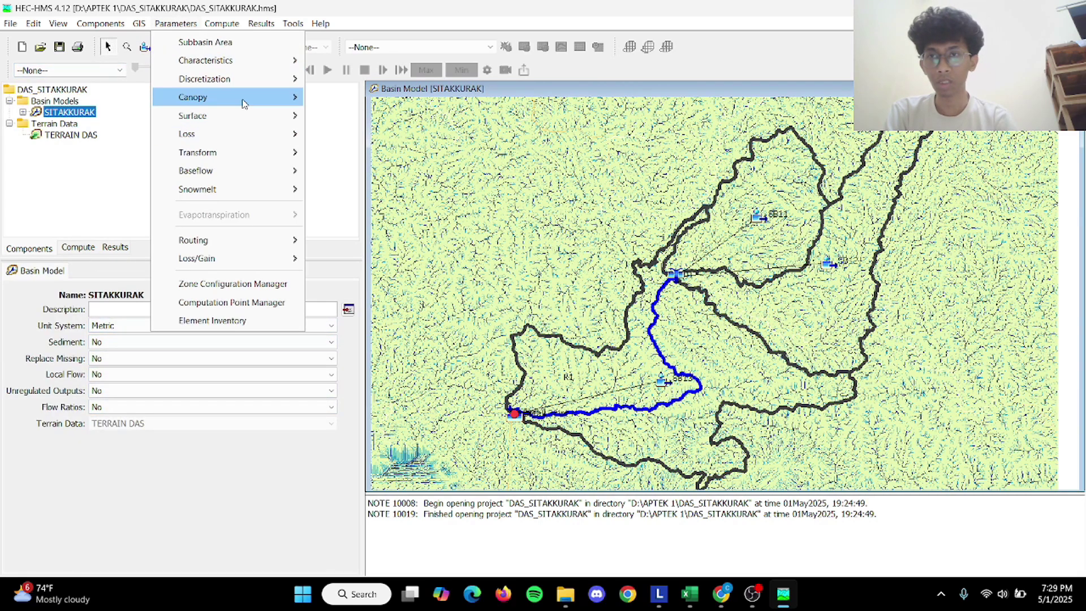
mouse_move(244, 103)
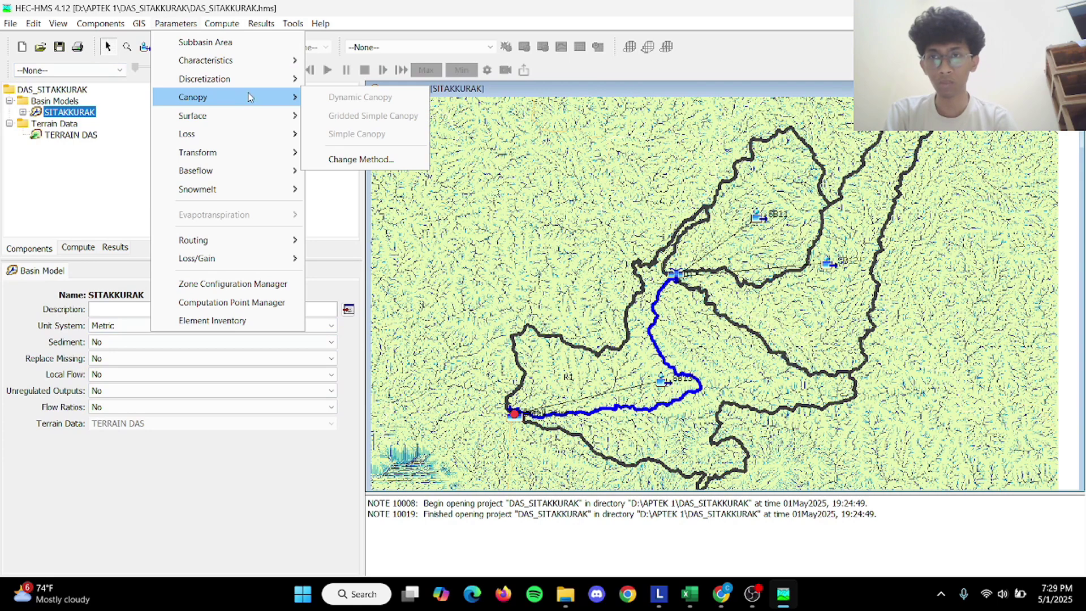
click(205, 42)
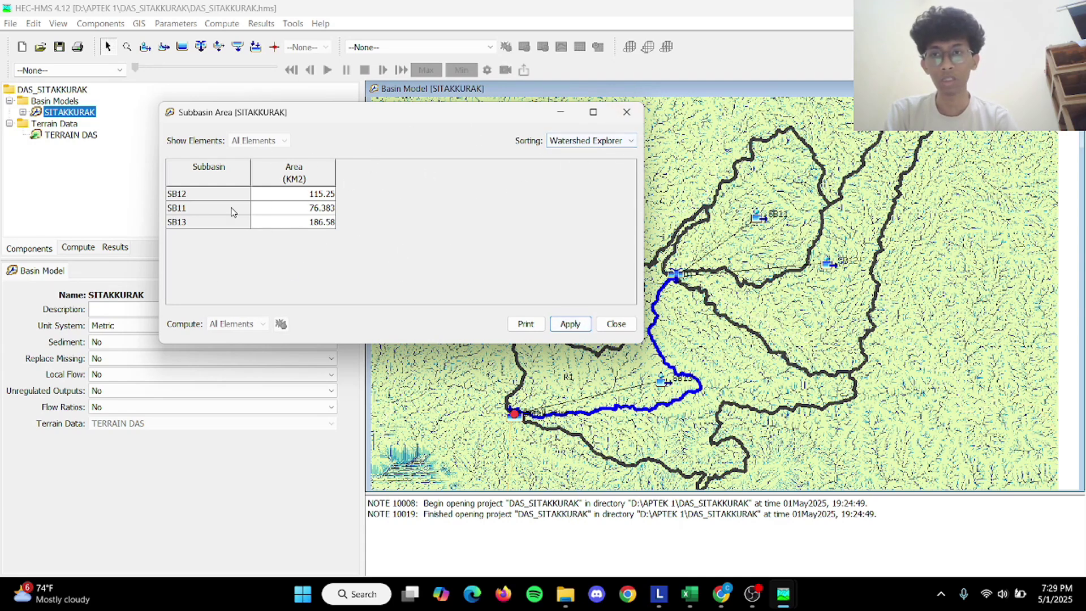
click(627, 112)
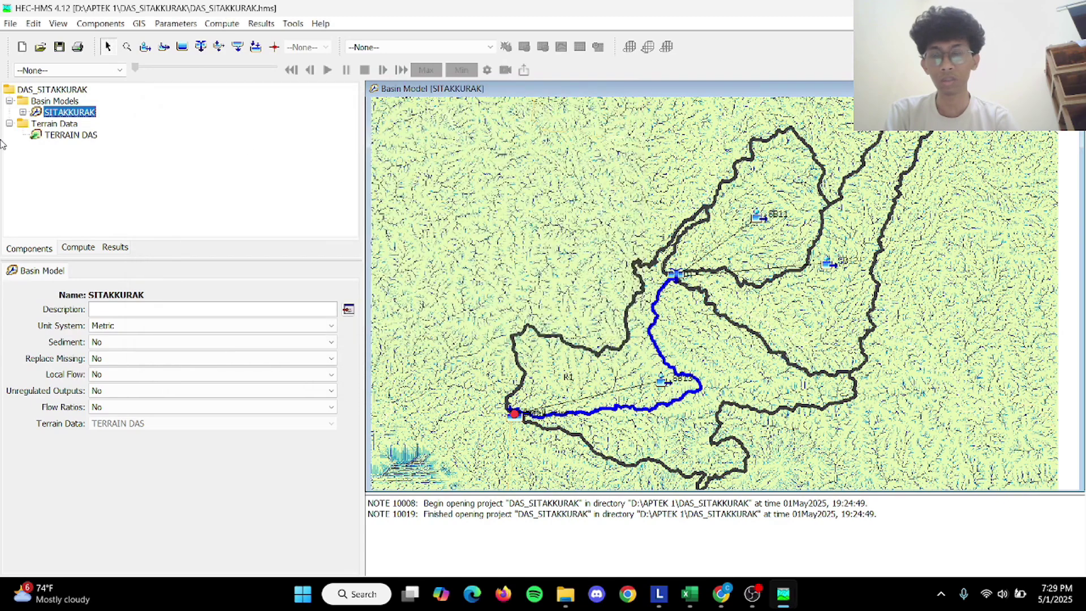
Change the canopy method to Simple Canopy for all subbasins in the SITAKKURAK basin model.
click(190, 23)
mouse_move(212, 96)
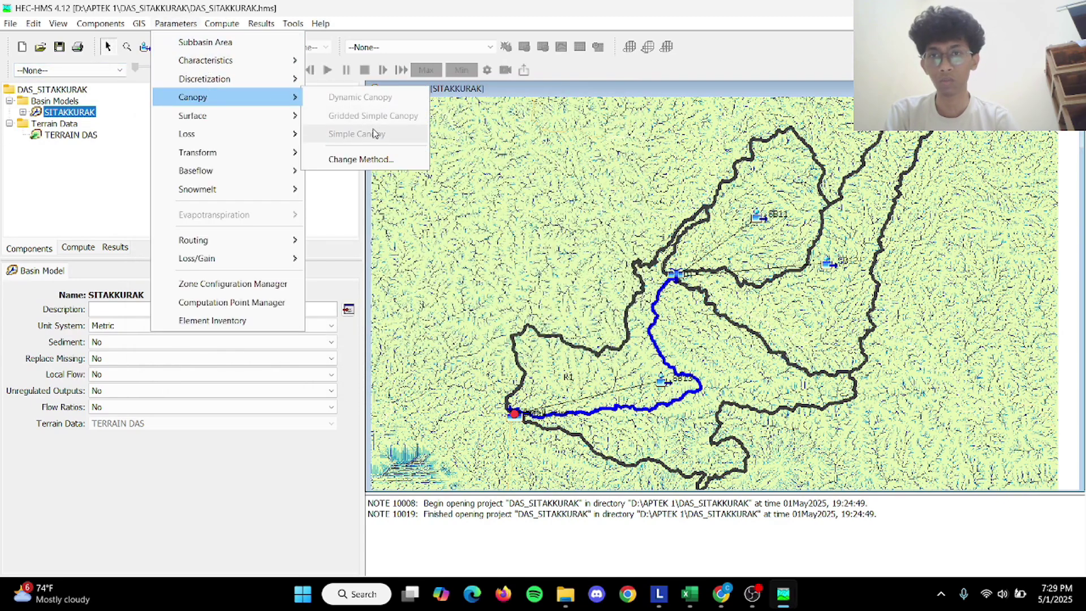
click(360, 159)
click(531, 309)
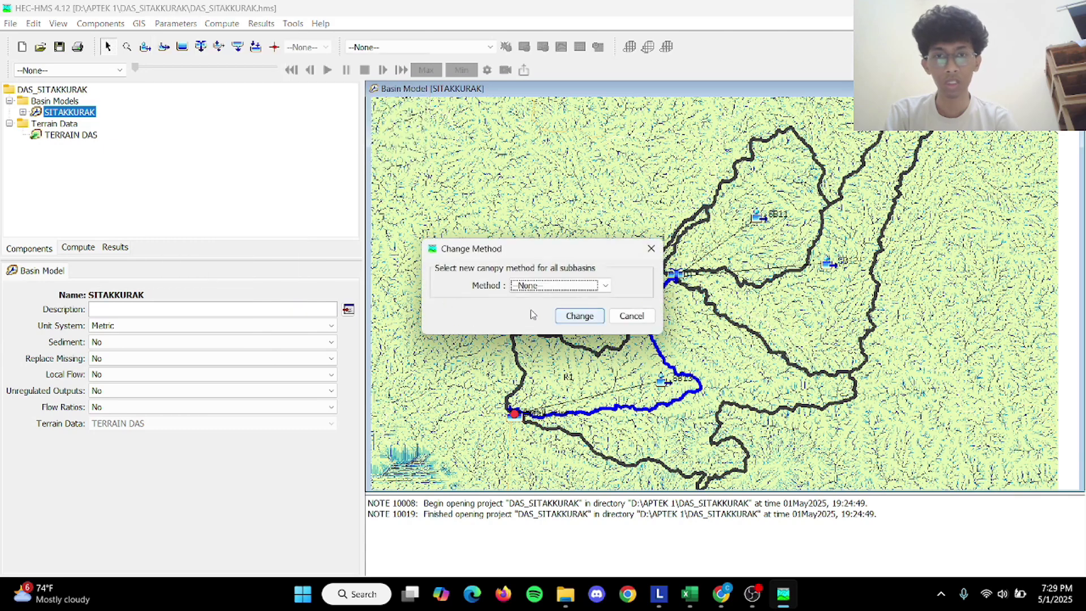
click(582, 285)
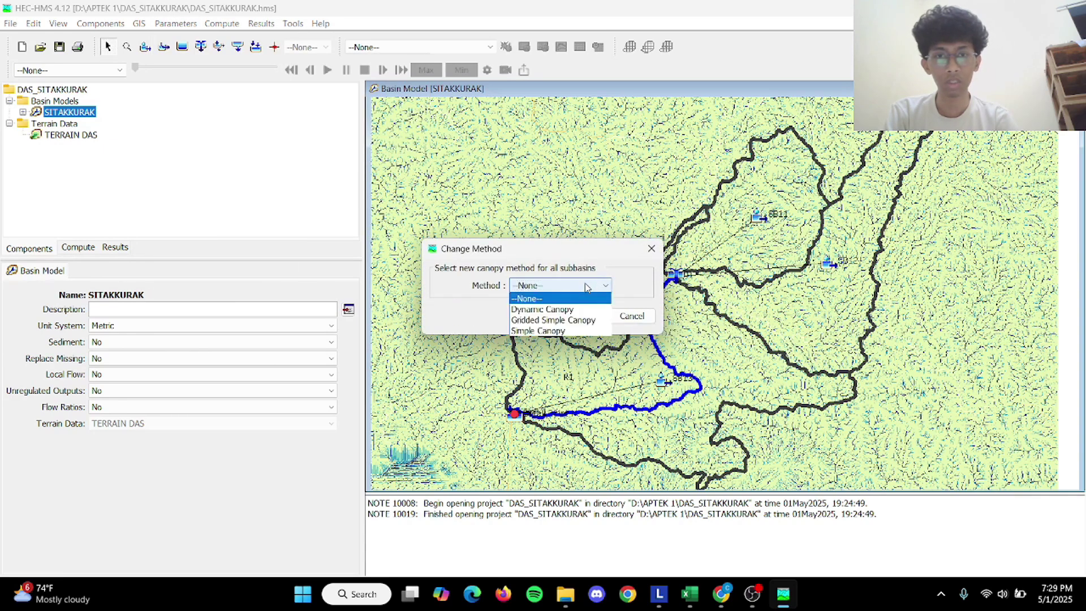
click(577, 331)
click(577, 315)
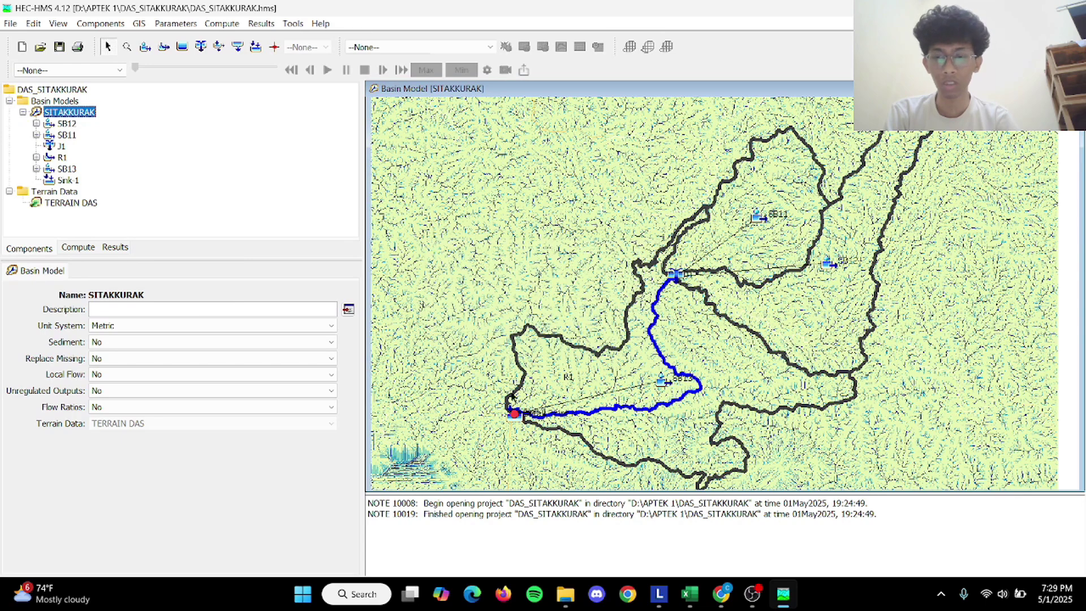
Open the Simple Canopy parameters and set the initial storage to 10% for subbasins SB12, SB11 and SB13.
click(192, 24)
mouse_move(242, 99)
click(357, 131)
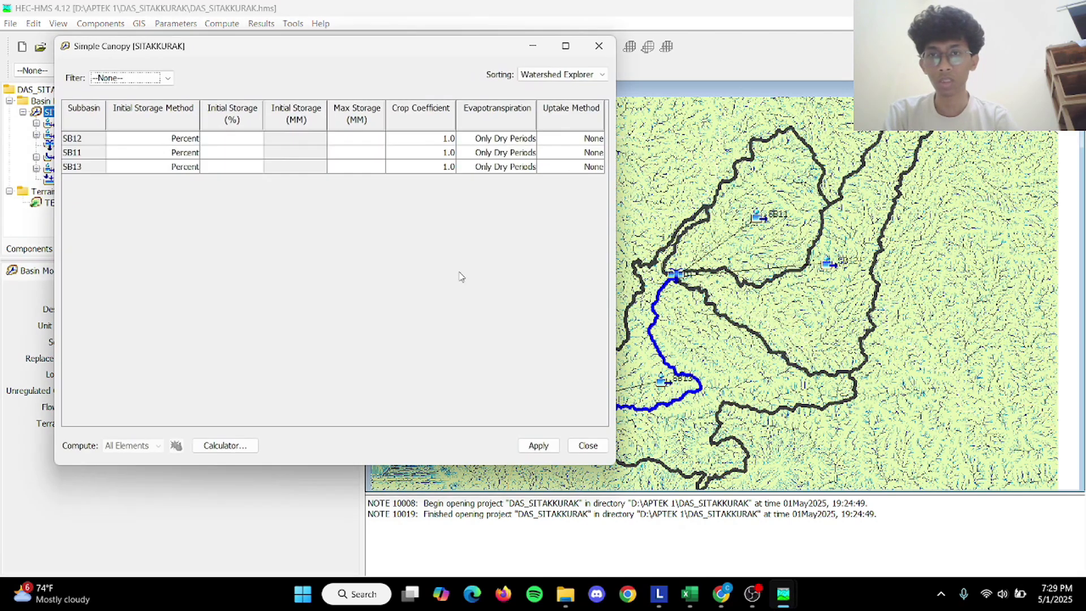
click(240, 141)
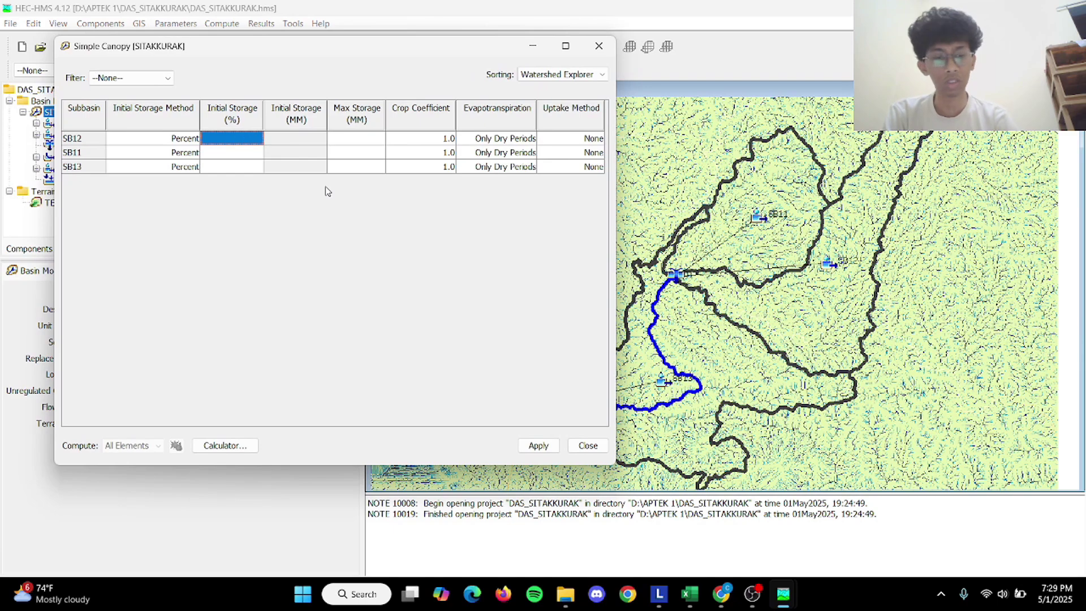
text(10)
key(Return)
text(10)
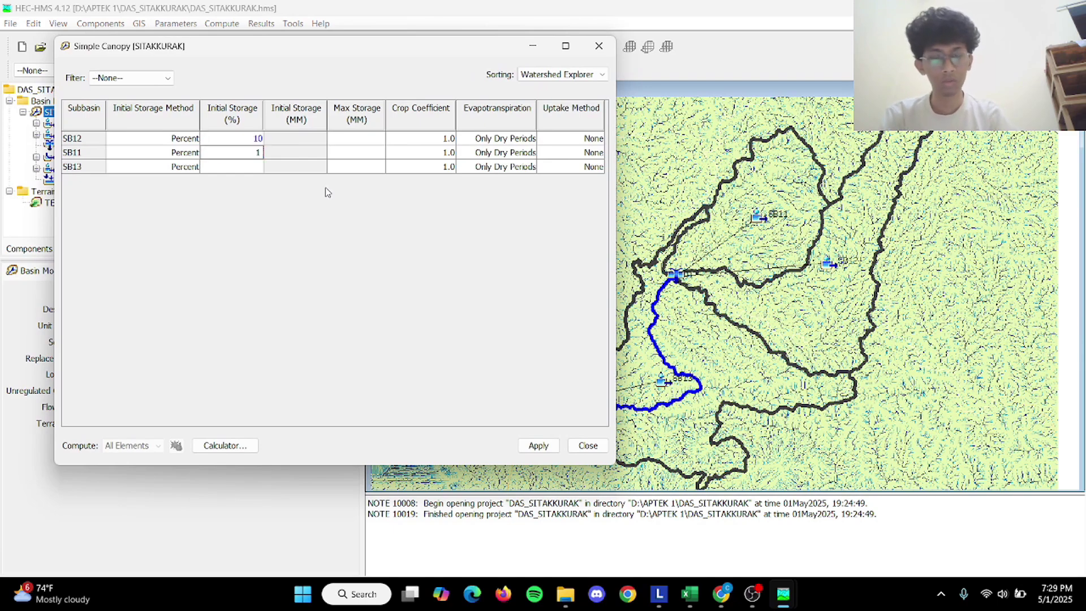
key(Return)
text(10)
Set the canopy max storage to 47.7 mm for subbasins SB12, SB11 and SB13.
key(Tab)
key(Up)
key(Up)
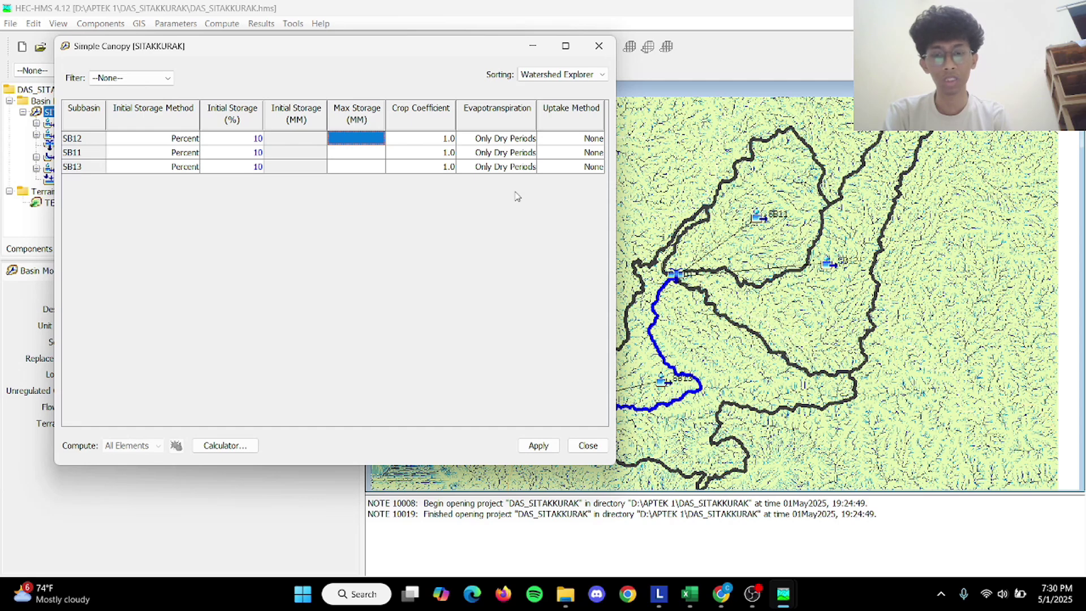
text(47.7)
key(Return)
text(47.7)
key(Return)
text(47)
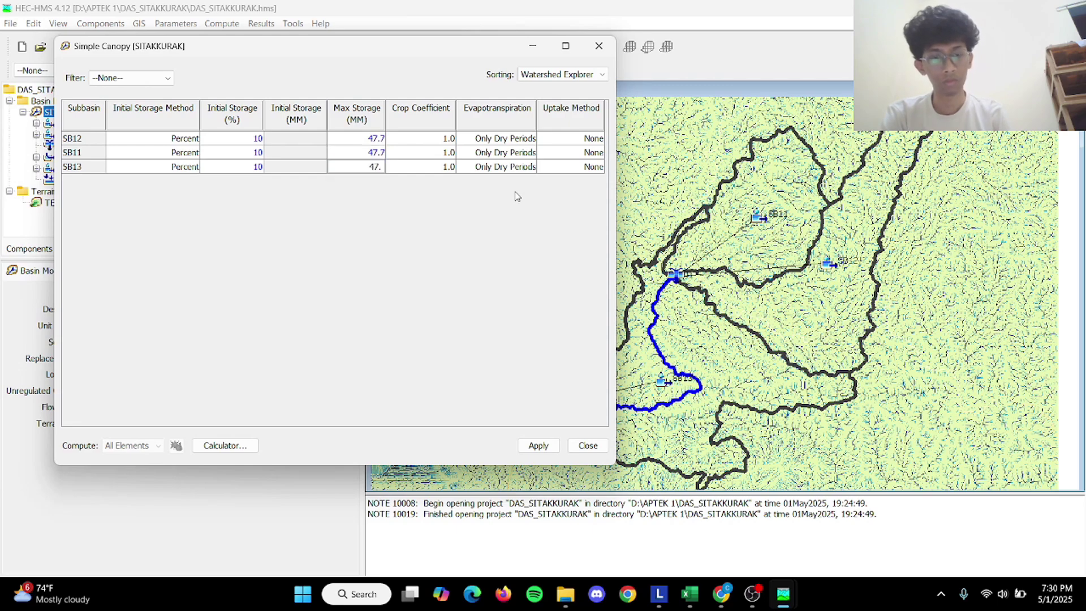
key(Return)
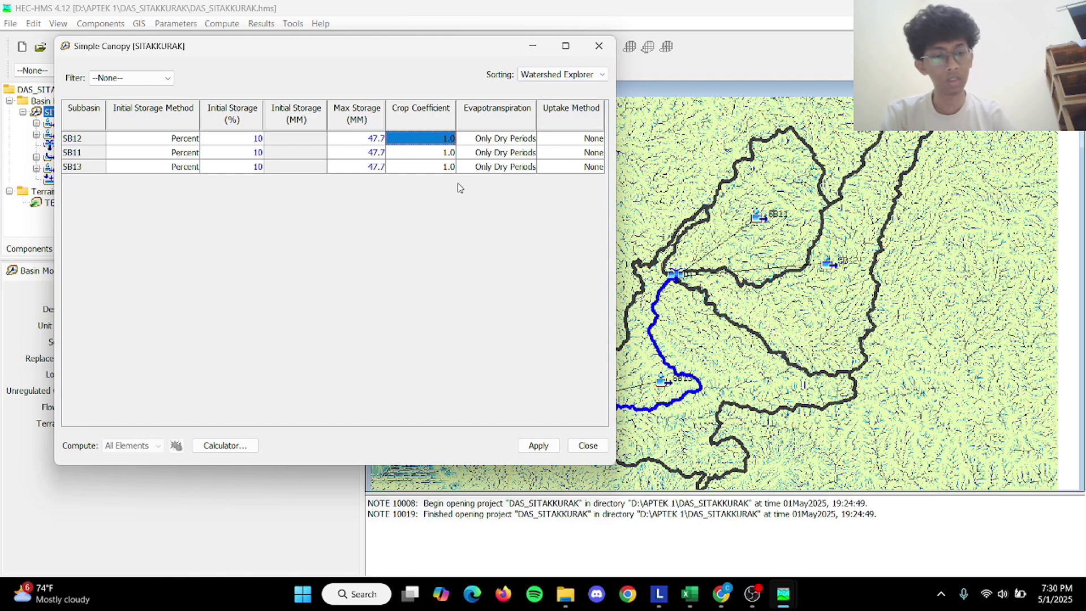
Set the crop coefficient to 0.8 for subbasins SB12, SB11 and SB13.
text(0.8)
key(Return)
text(0.8)
key(Return)
text(0.)
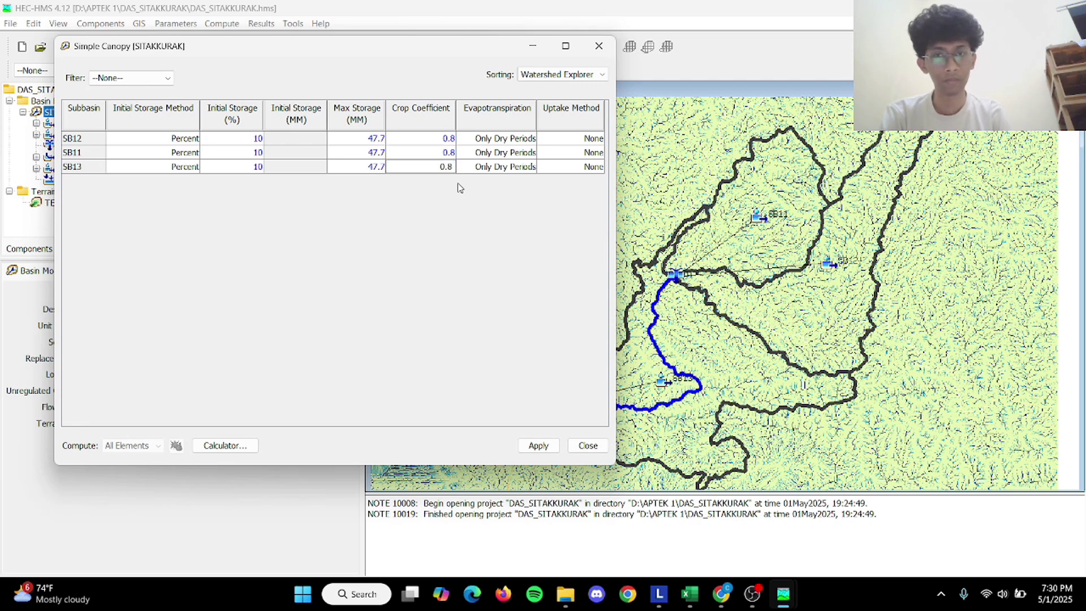
Set evapotranspiration to Wet and Dry Periods for SB12 and SB11, apply the canopy parameters and close the table.
click(498, 142)
click(497, 142)
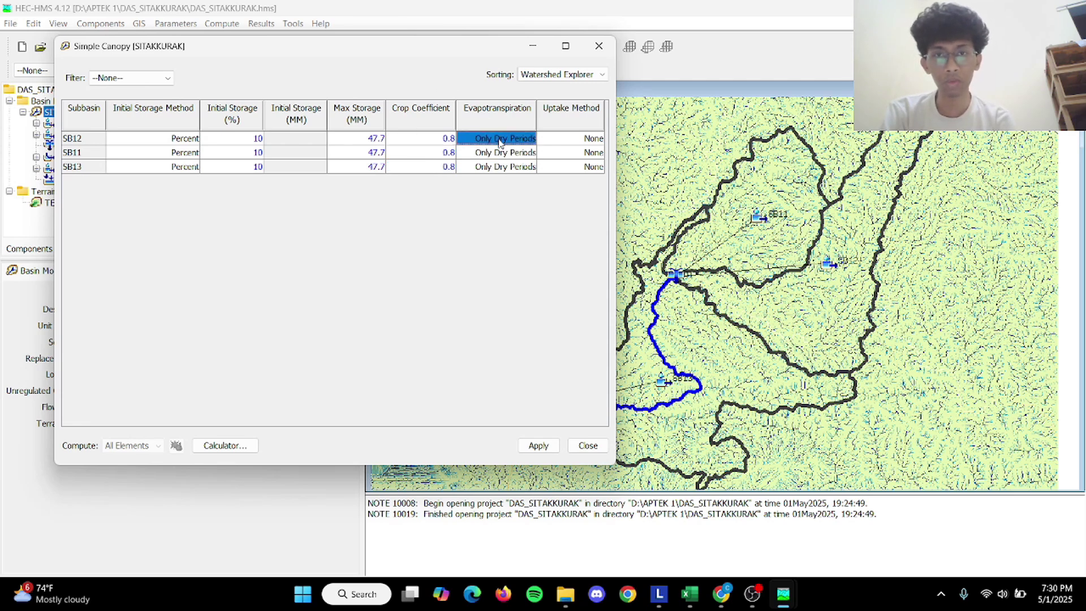
click(503, 163)
click(501, 152)
click(504, 176)
click(501, 167)
click(511, 180)
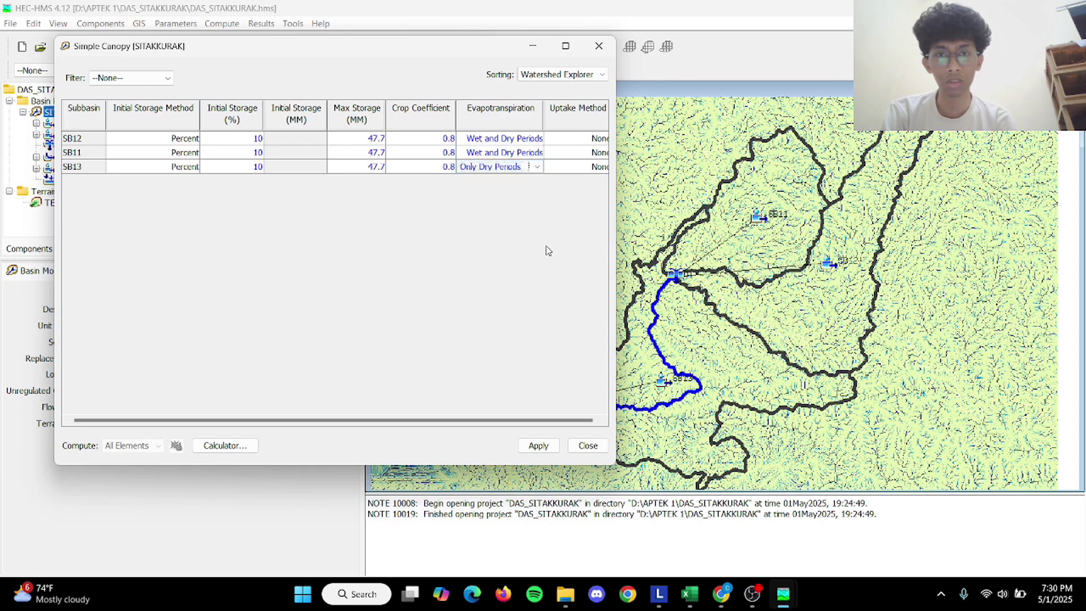
click(538, 445)
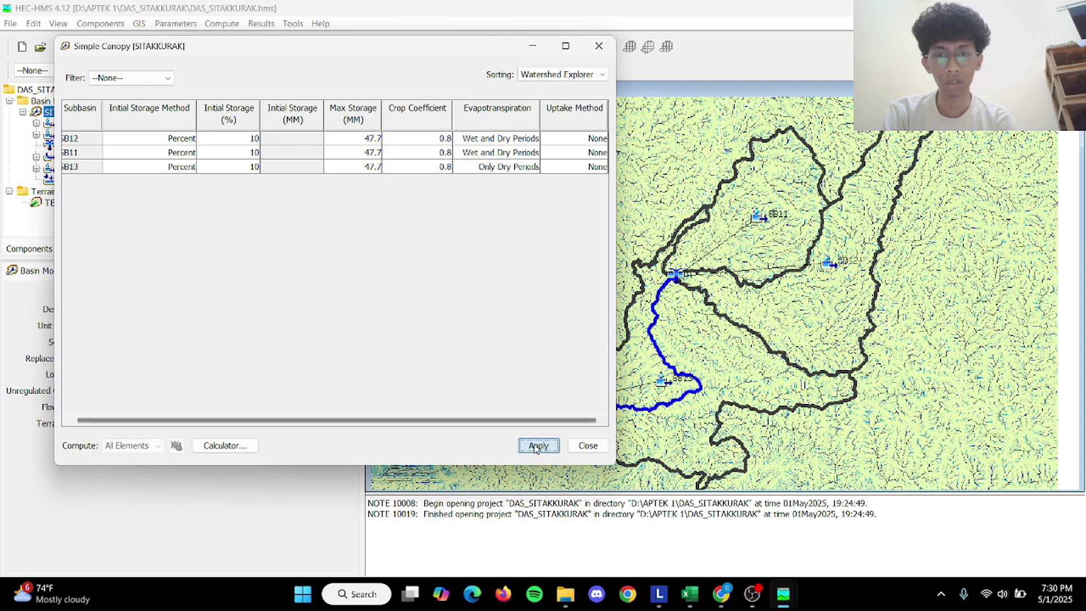
click(588, 445)
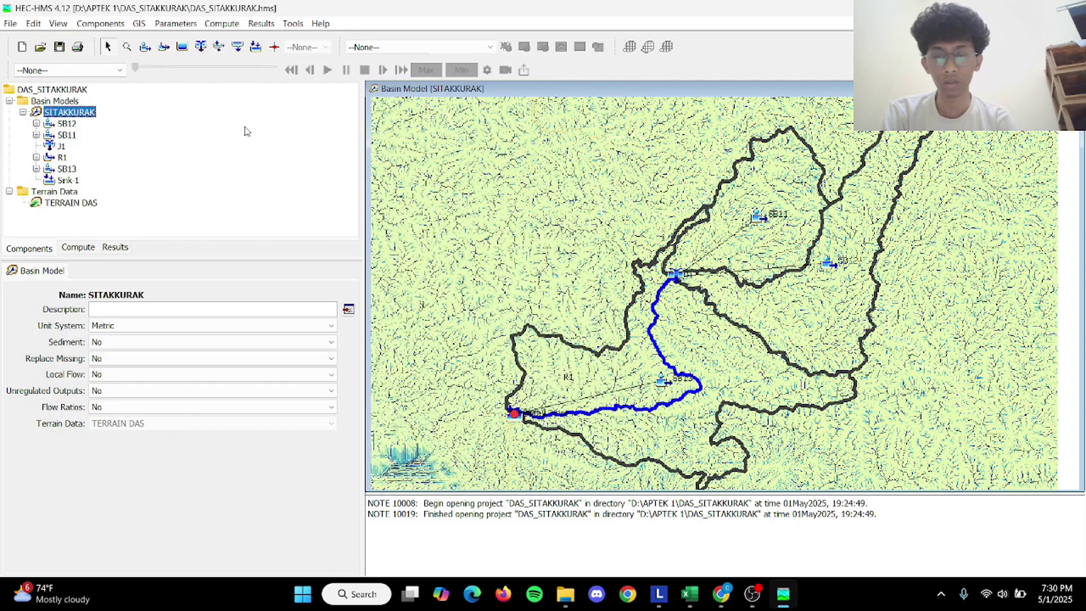
Set SB13's evapotranspiration to Wet and Dry Periods in the Simple Canopy parameters, apply it, close the table and save the project.
click(189, 24)
mouse_move(226, 99)
click(340, 135)
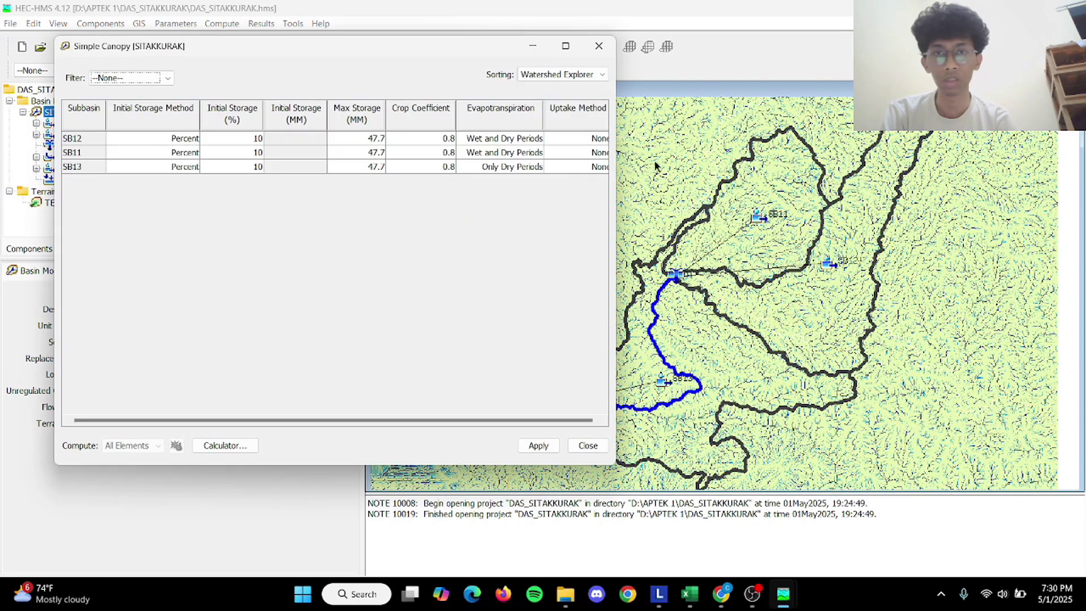
click(528, 167)
click(529, 189)
click(537, 445)
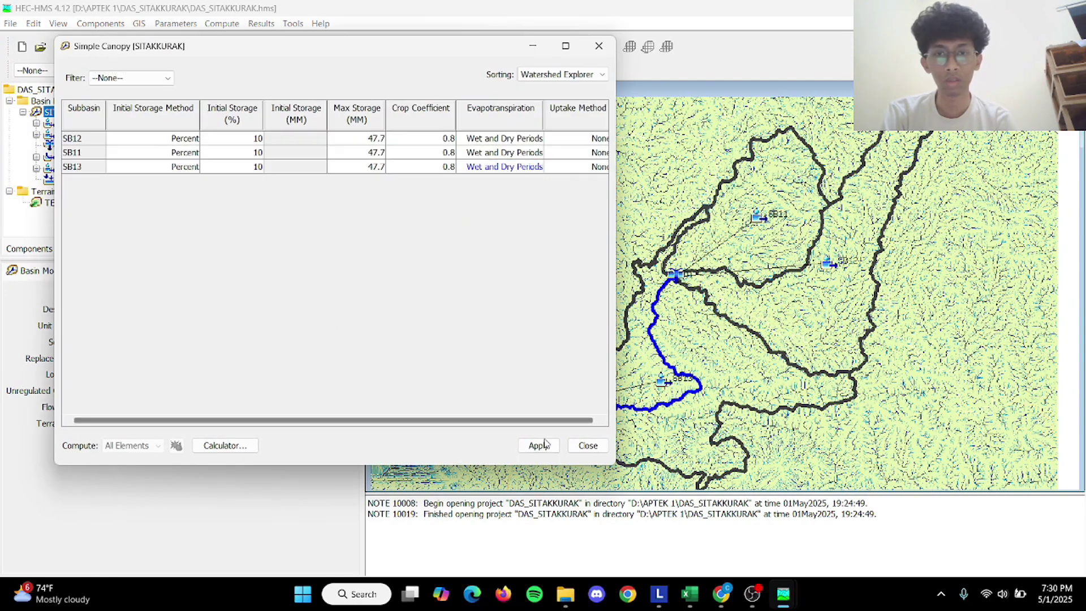
click(586, 446)
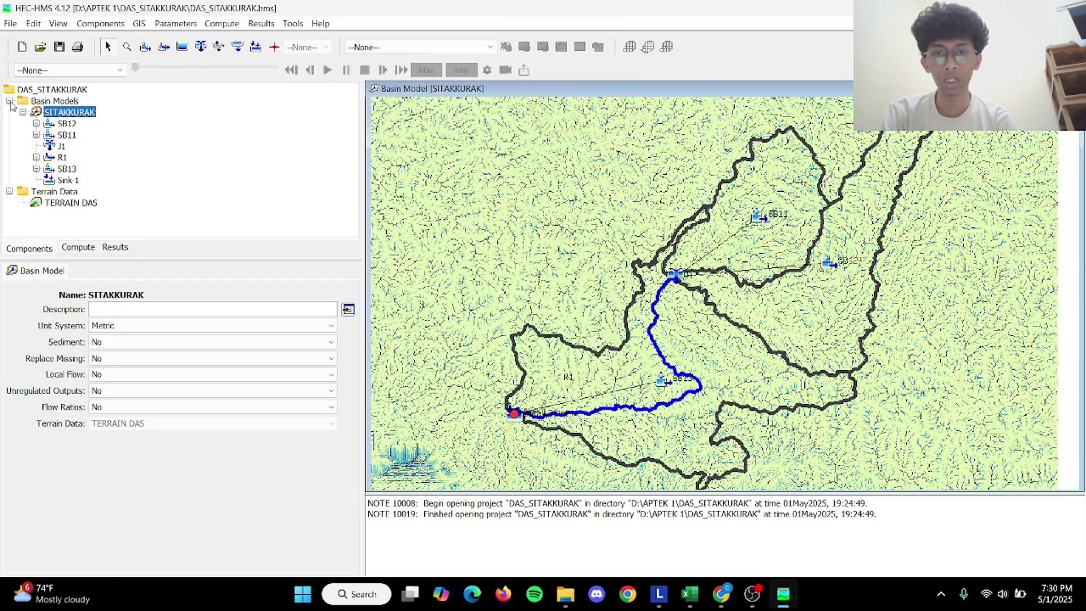
click(60, 49)
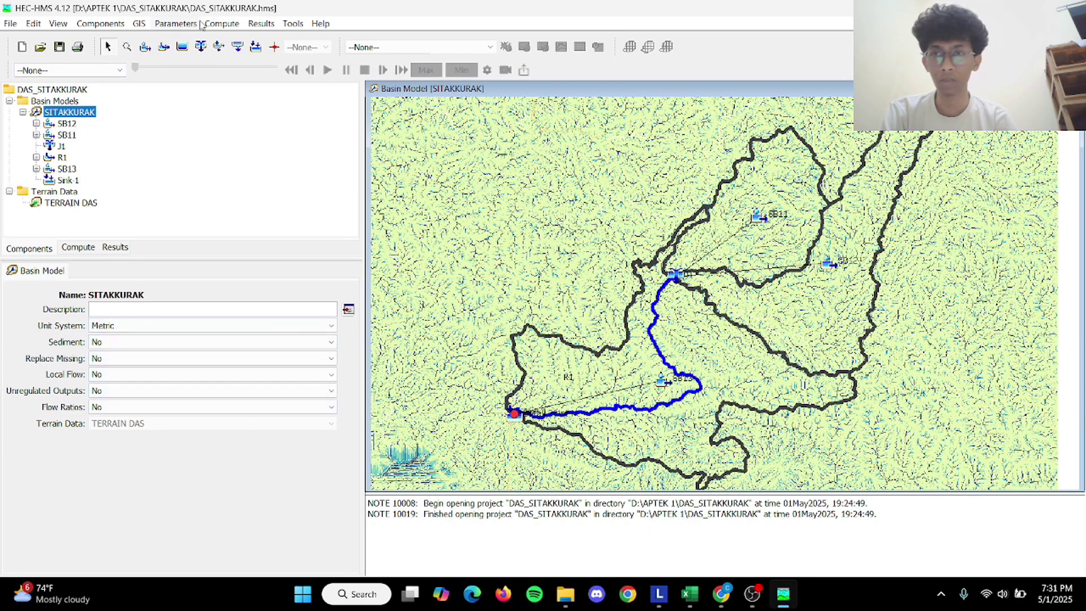
Change the surface method to Simple Surface for all subbasins in the SITAKKURAK basin model.
click(176, 23)
mouse_move(256, 116)
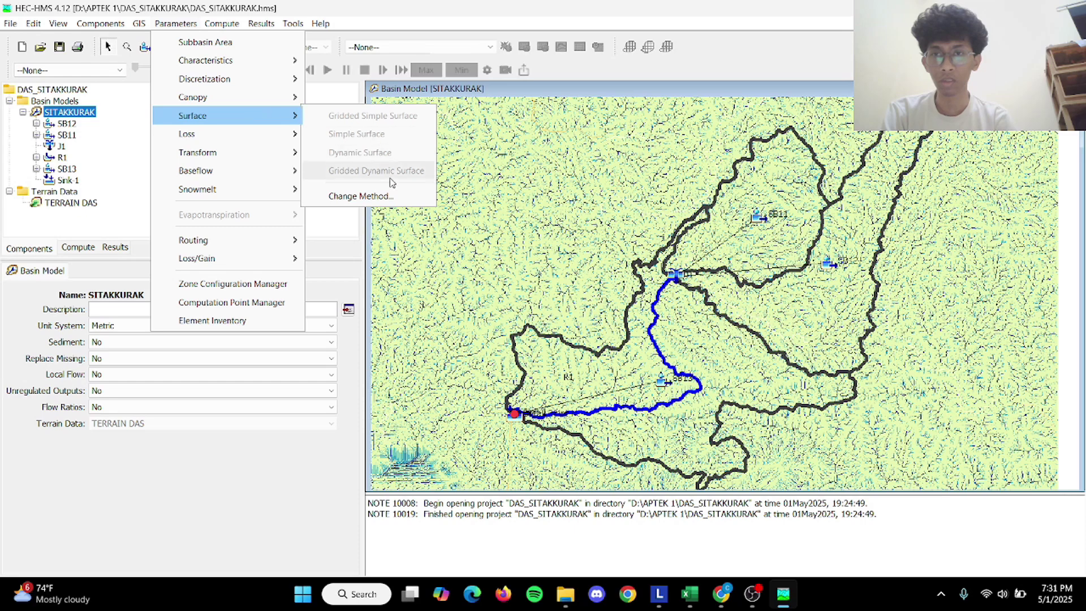
click(386, 198)
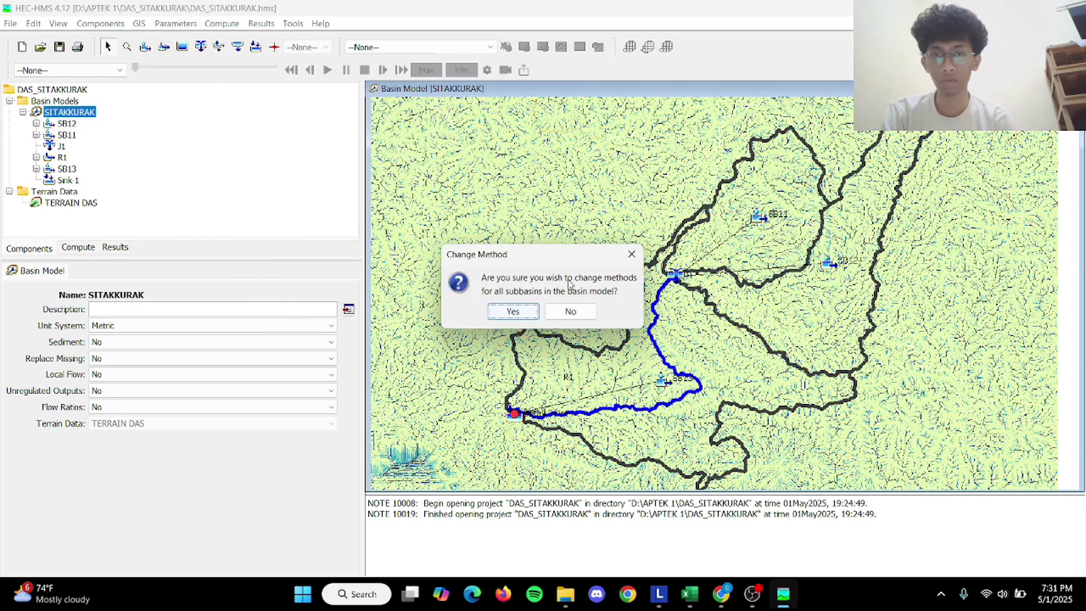
click(513, 311)
click(568, 286)
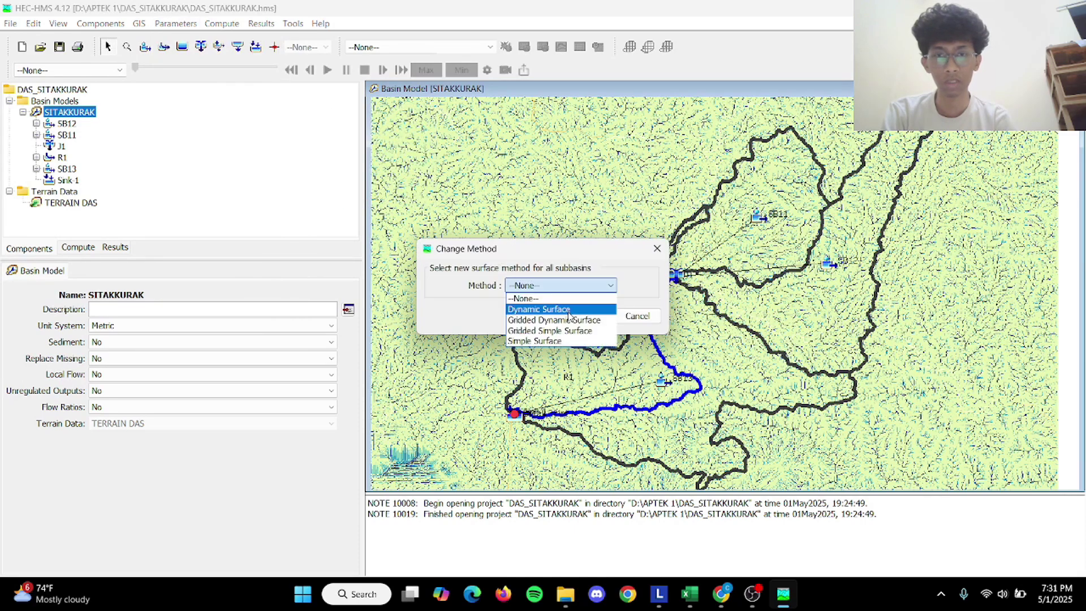
click(581, 342)
click(588, 317)
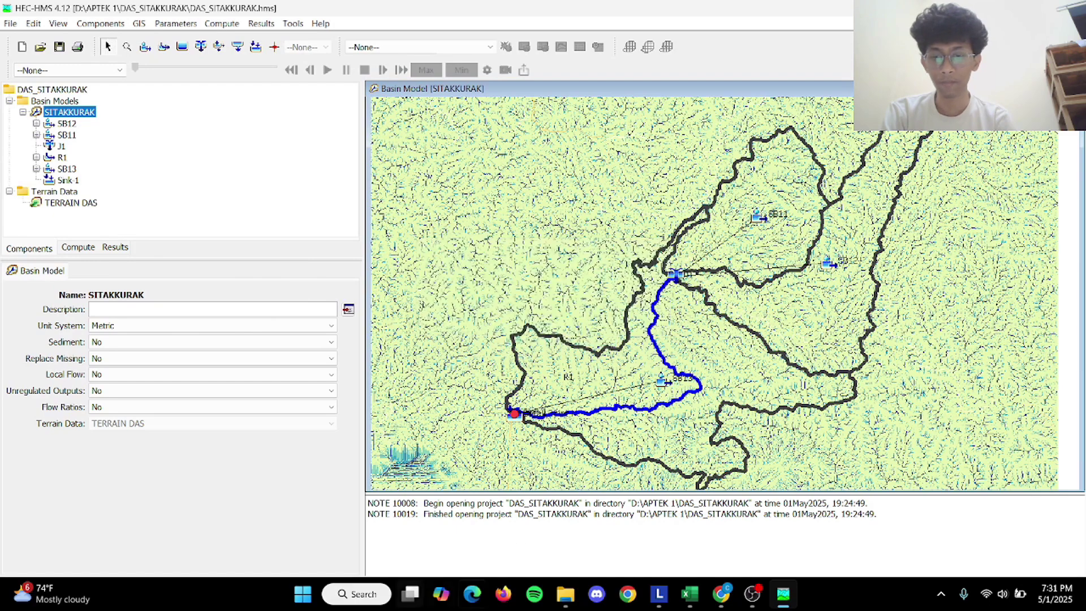
Open the Simple Surface parameters and set the initial storage to 10% for subbasins SB12, SB11 and SB13.
click(166, 24)
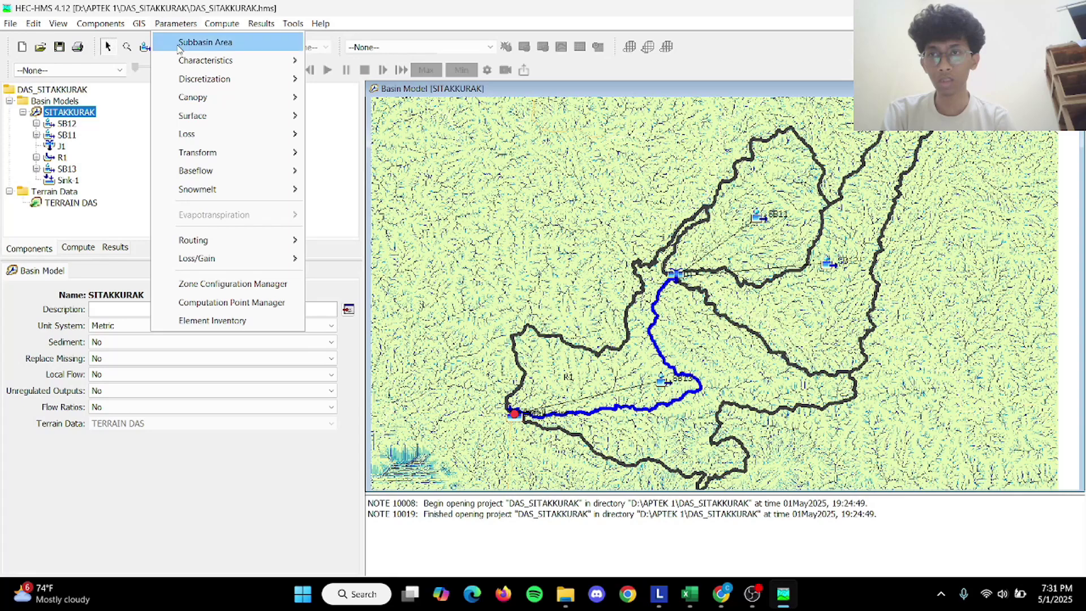
mouse_move(266, 115)
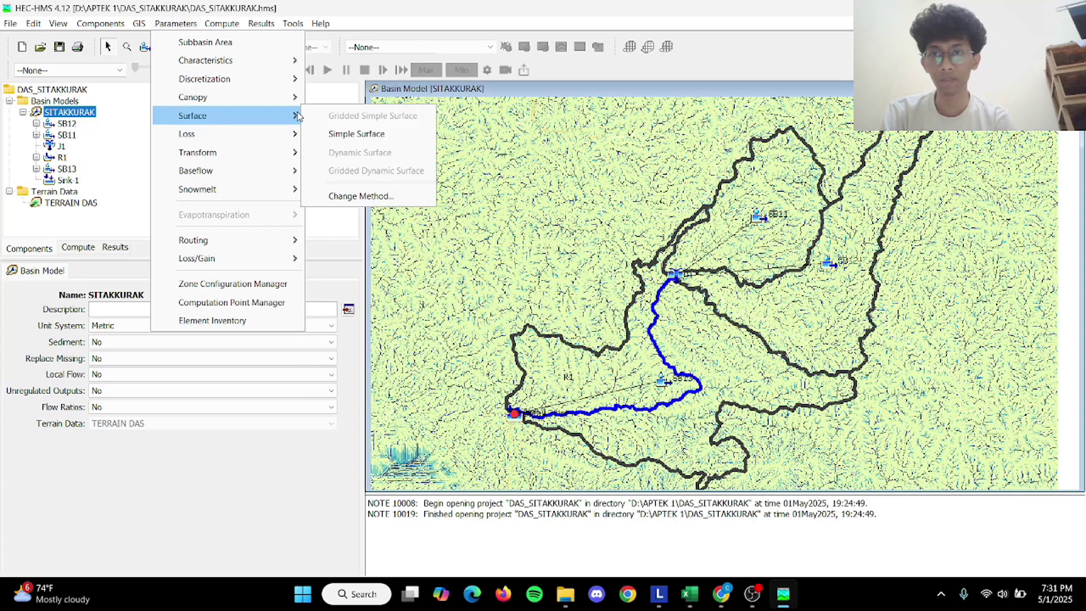
click(362, 134)
click(243, 142)
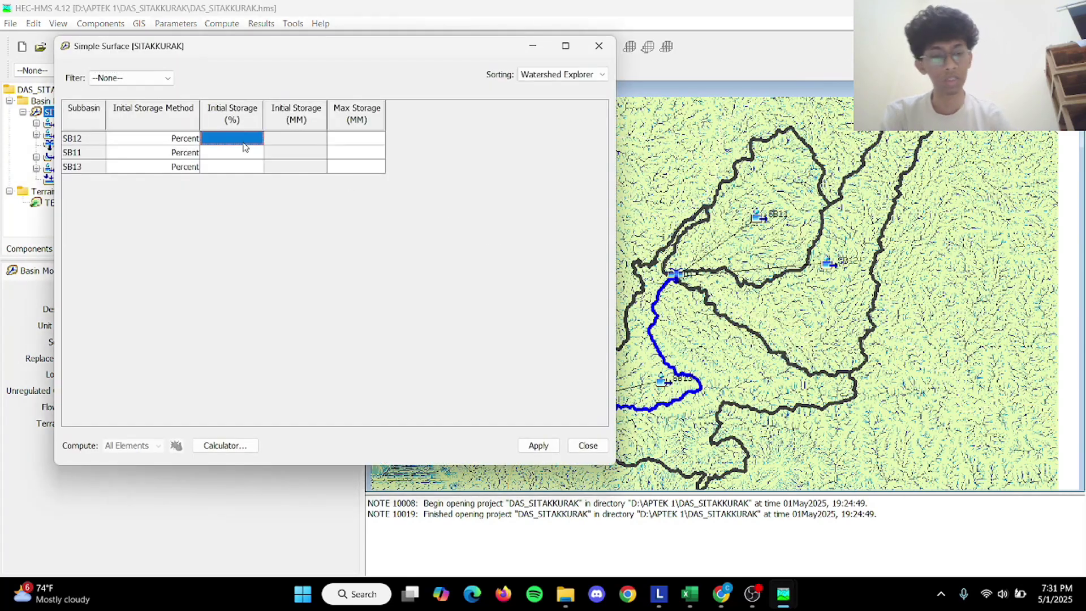
text(10)
key(Return)
text(10)
key(Return)
text(10)
Enter the surface max storage as 47.7 mm for SB12 and 47 mm for SB11 and SB13.
key(Tab)
key(Up)
key(Up)
text(47.7)
key(Return)
text(47.)
key(Return)
text(47)
key(Return)
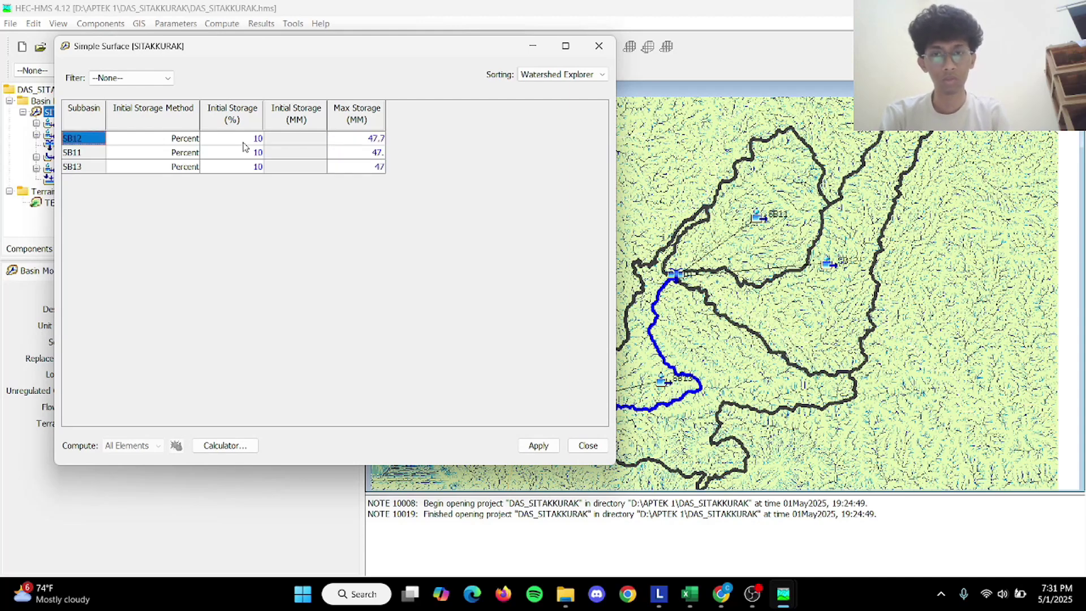
Correct the surface max storage to 47.7 mm for SB13 and SB11, apply the parameters and close the table.
key(Tab)
key(Tab)
key(Down)
key(Down)
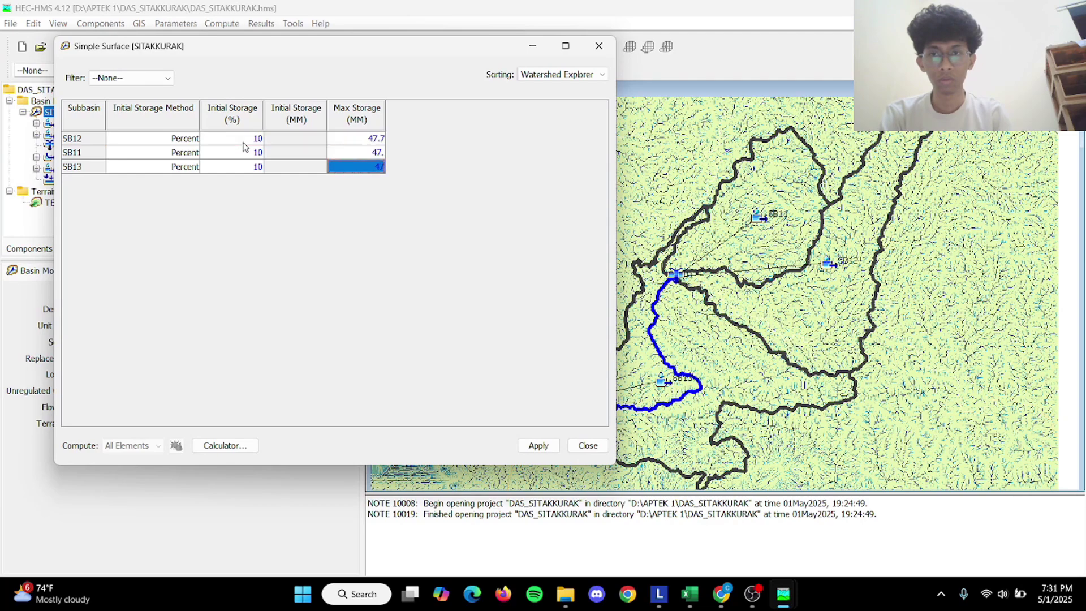
text(47.)
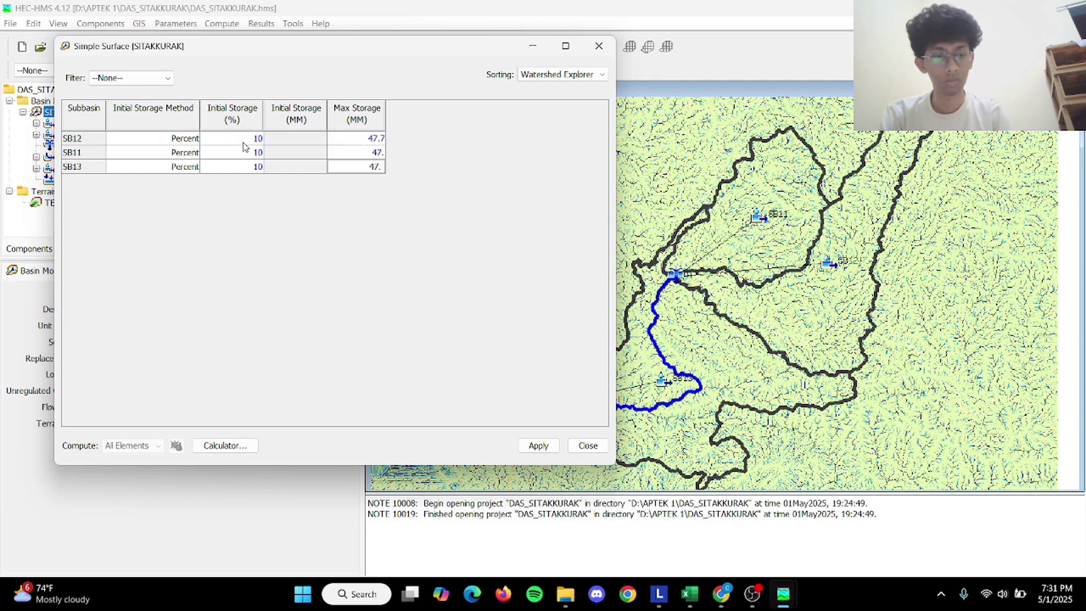
text(7)
key(Up)
text(47)
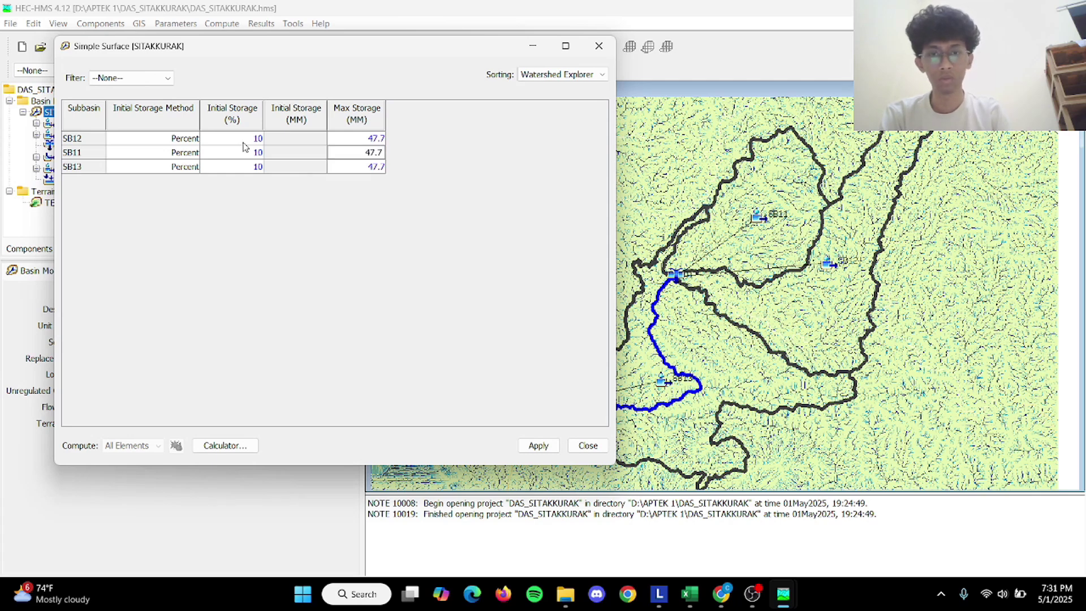
text(.7)
click(538, 446)
click(587, 446)
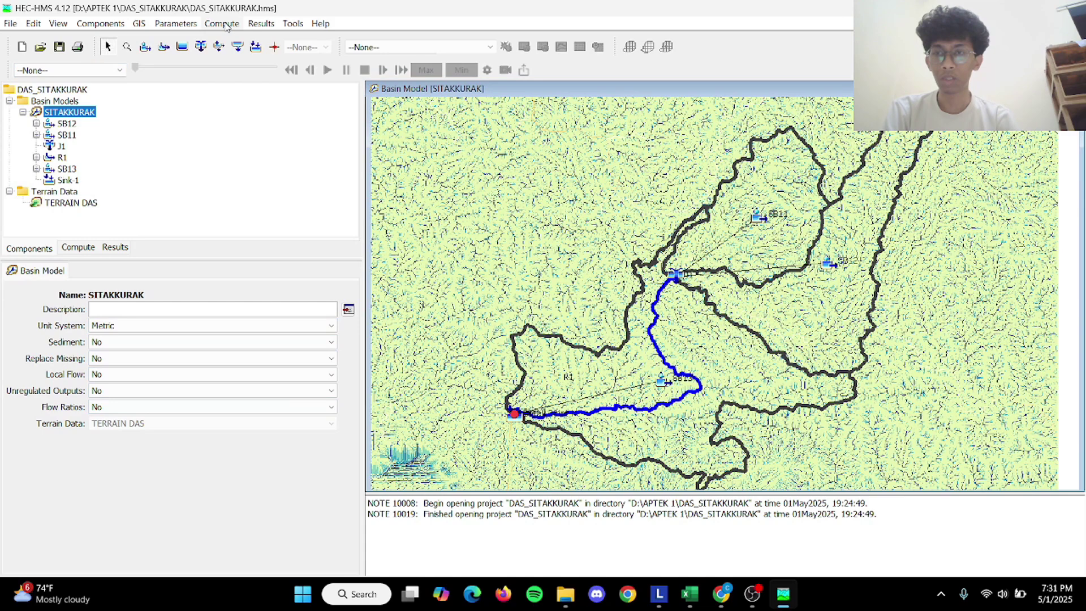
Change the loss method to Deficit and Constant for all subbasins in the basin model.
click(175, 23)
mouse_move(263, 136)
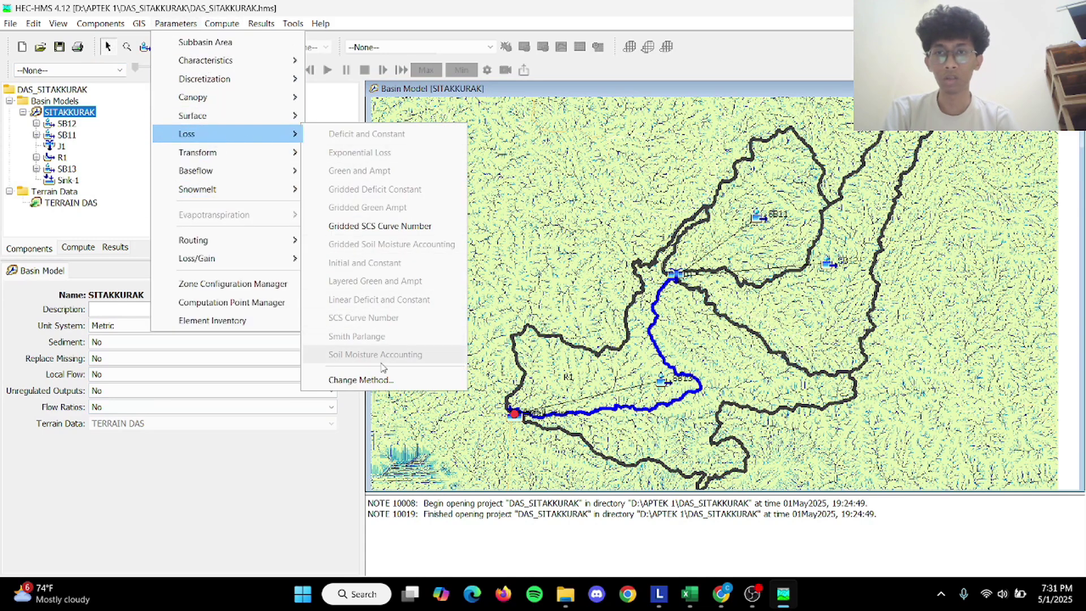
click(339, 378)
click(512, 313)
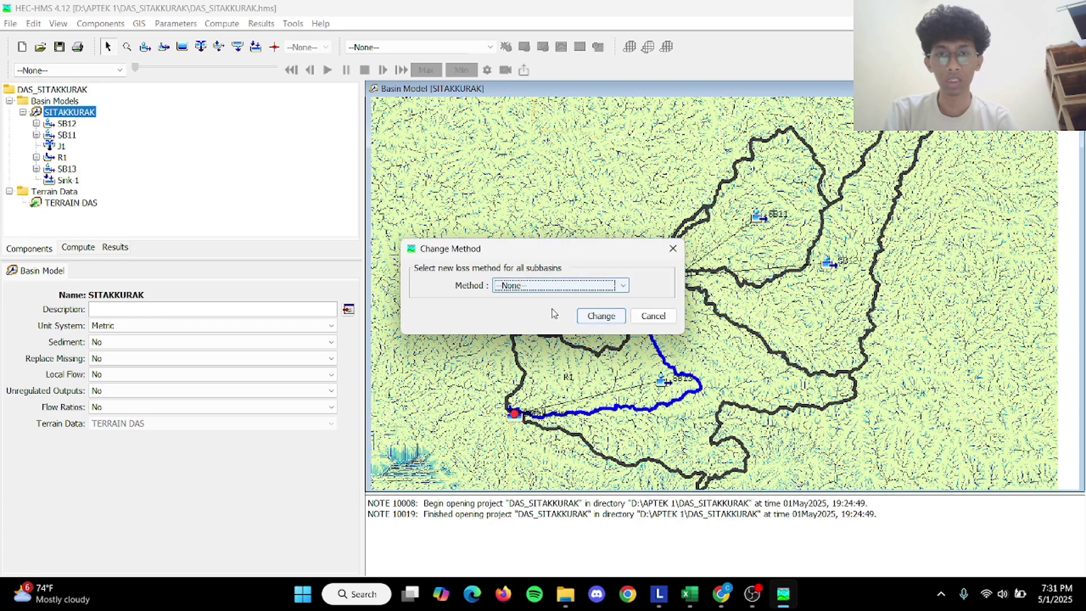
click(543, 285)
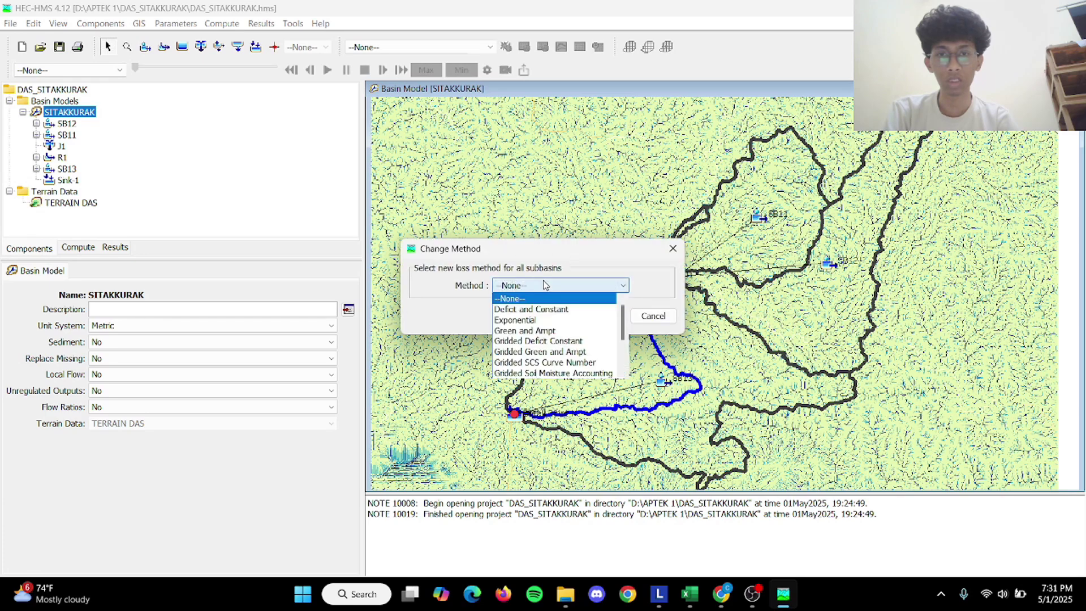
click(546, 309)
click(601, 315)
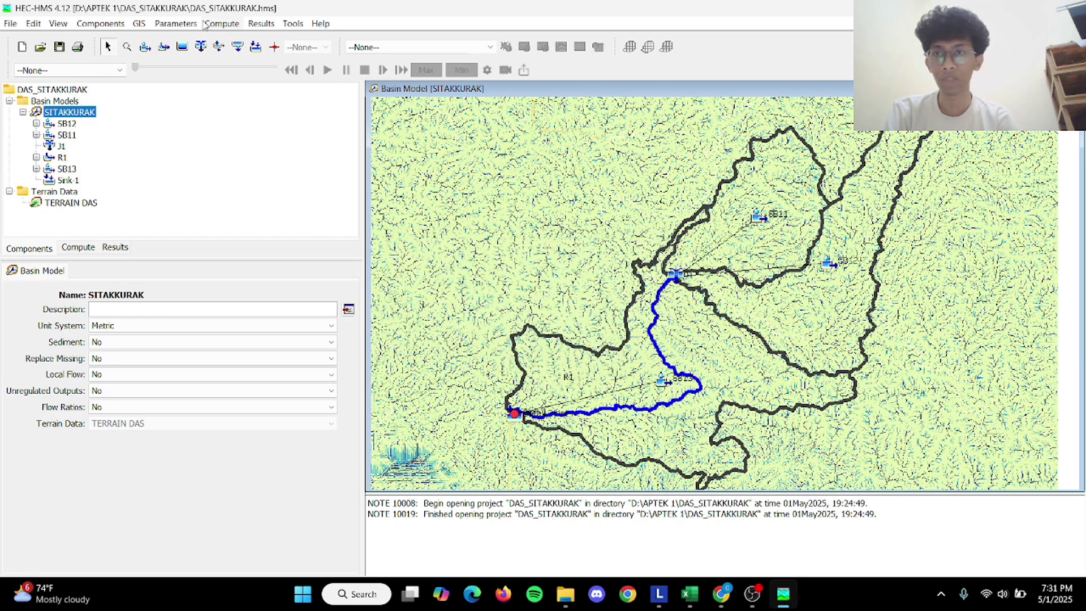
Open the Deficit and Constant parameters and set the initial deficit to 10 mm for subbasins SB12, SB11 and SB13.
click(176, 23)
mouse_move(230, 136)
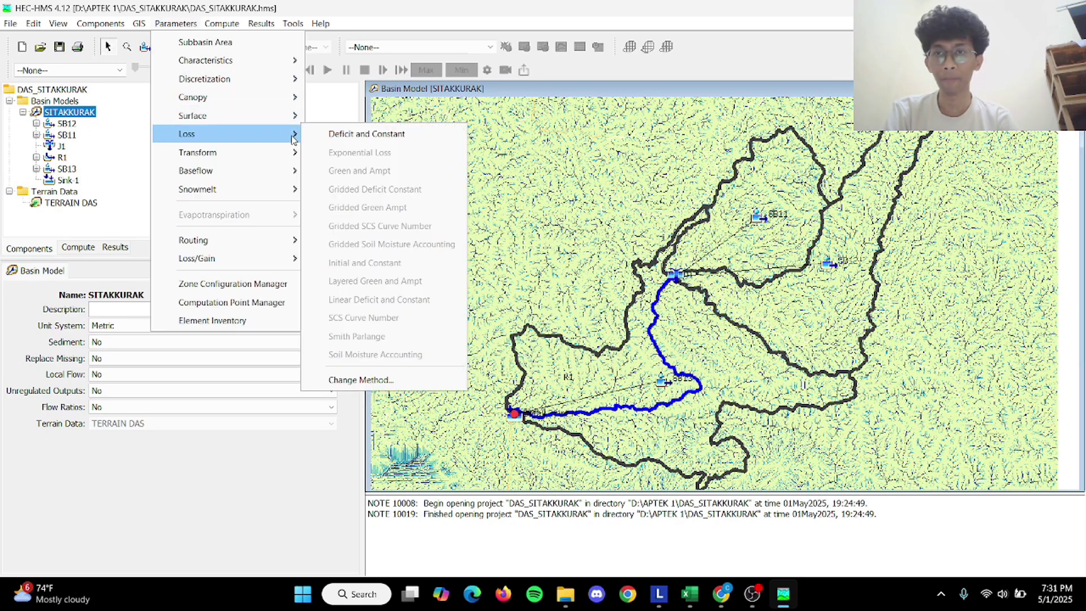
click(330, 135)
click(146, 141)
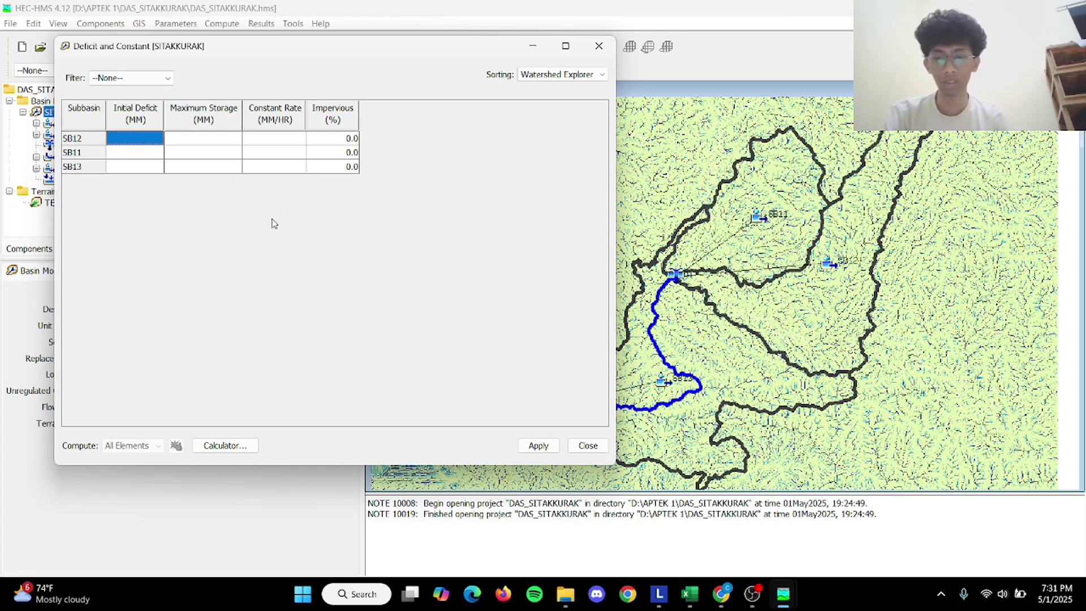
text(10)
key(Return)
text(10)
key(Return)
text(10)
Set the Deficit and Constant maximum storage to 47.7 mm for subbasins SB12, SB11 and SB13.
key(Tab)
key(Up)
key(Up)
text(47.7)
key(Return)
text(4)
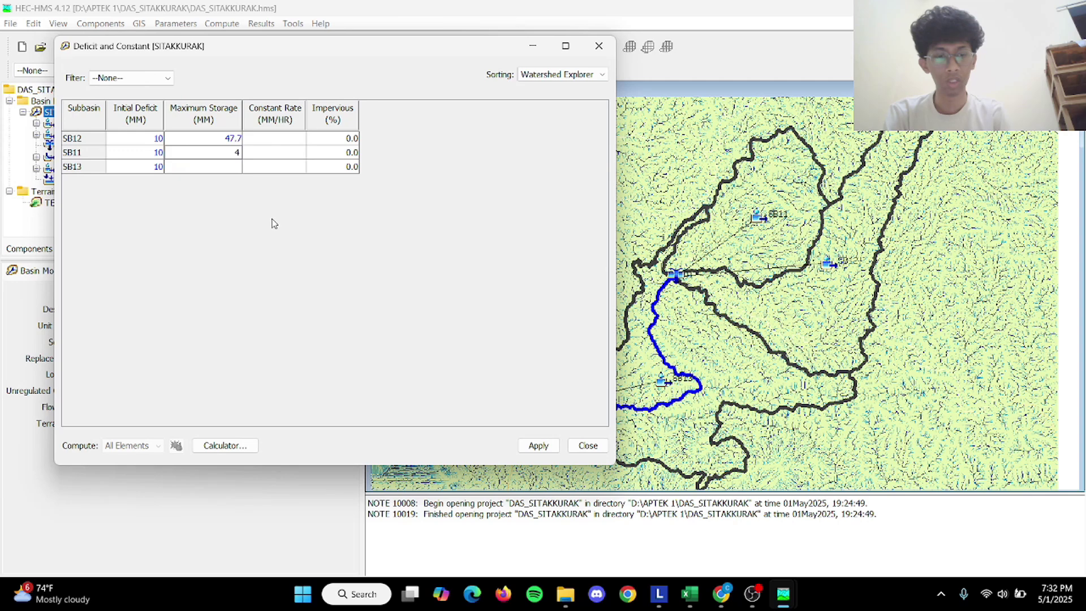
text(47)
key(Tab)
key(Up)
key(Up)
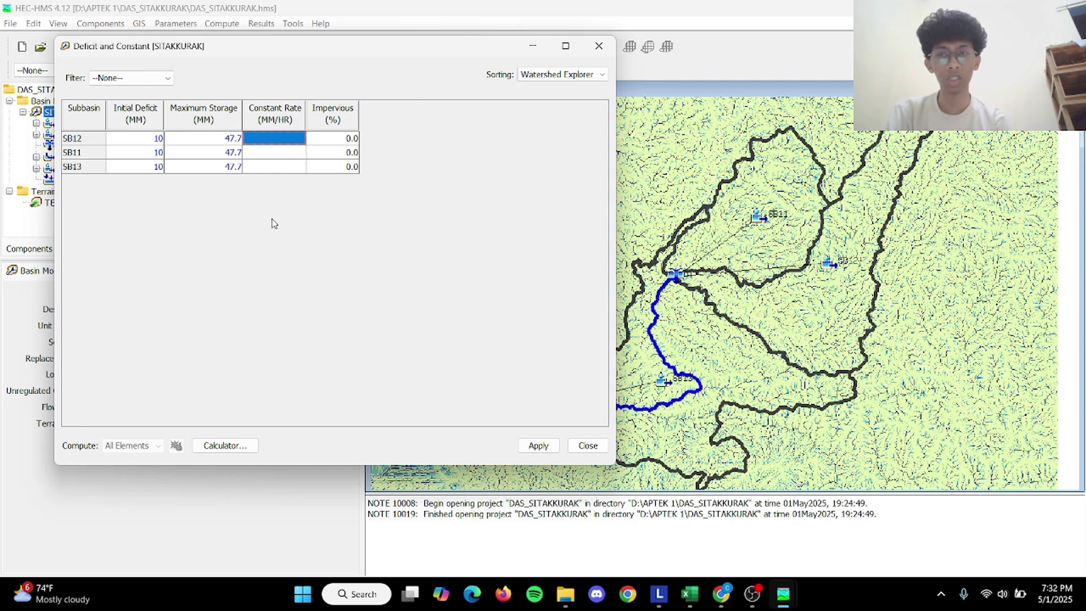
Switch to the EXCEL_PBA workbook in Excel and examine the soil and land-cover table on the Tuplah sheet.
mouse_move(689, 594)
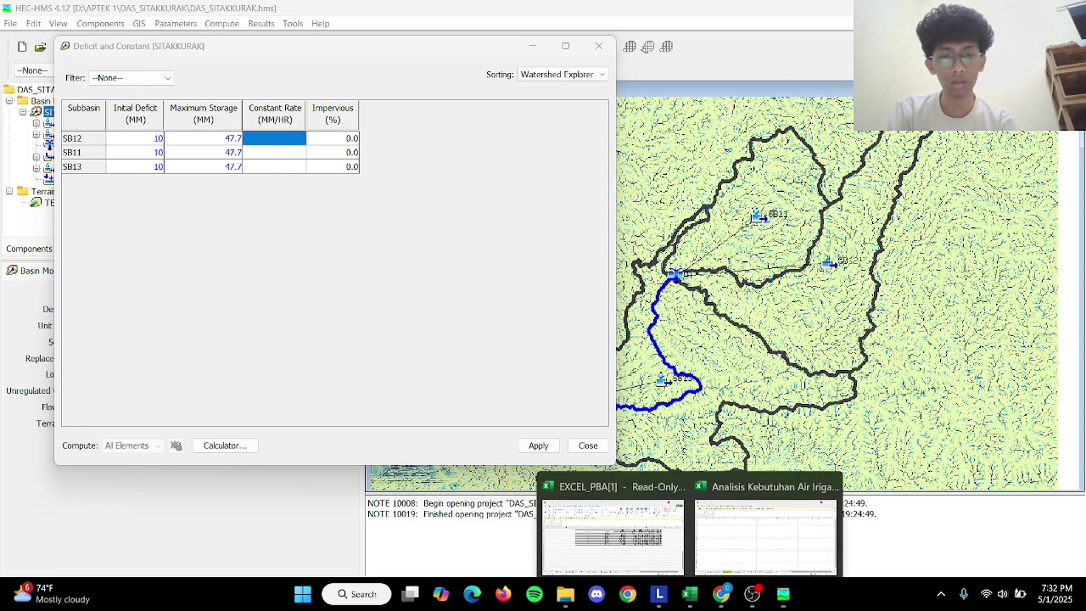
click(611, 509)
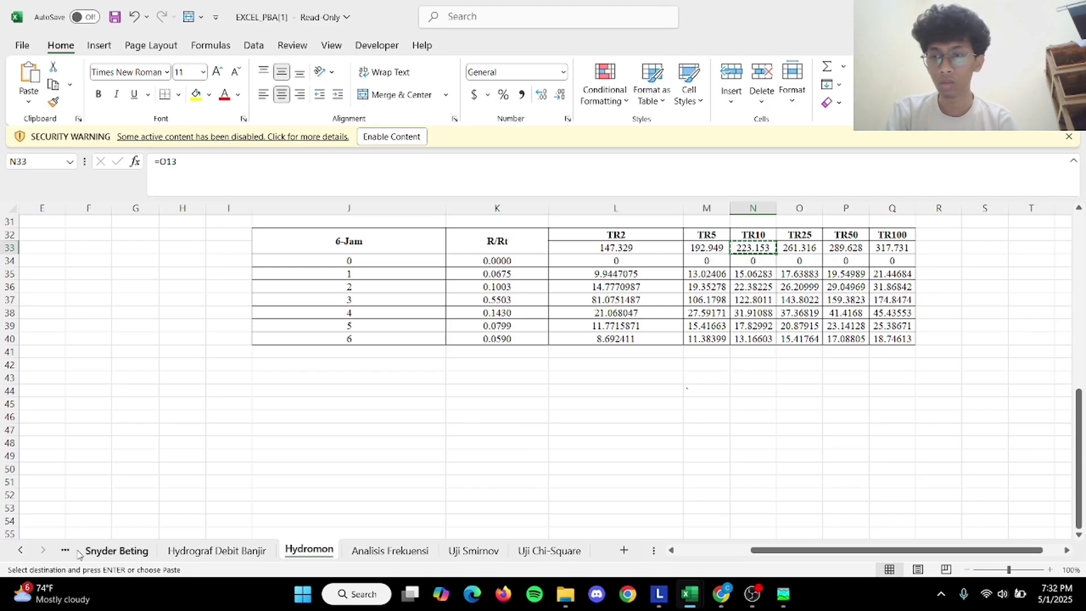
click(116, 551)
click(65, 551)
click(66, 551)
click(66, 550)
click(65, 550)
click(66, 551)
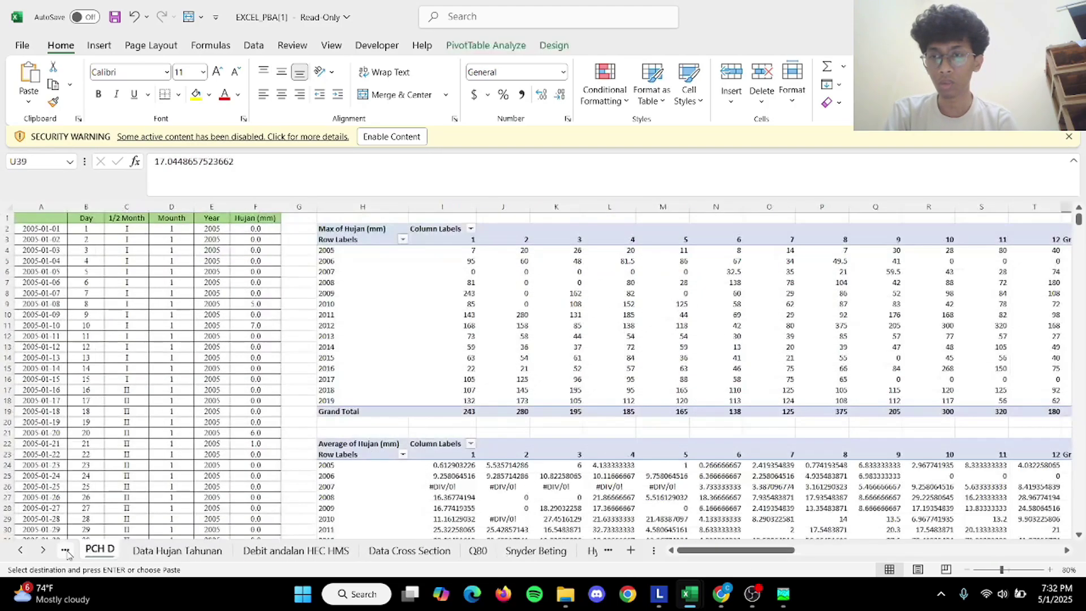
click(66, 551)
click(66, 550)
click(66, 550)
click(65, 550)
click(66, 550)
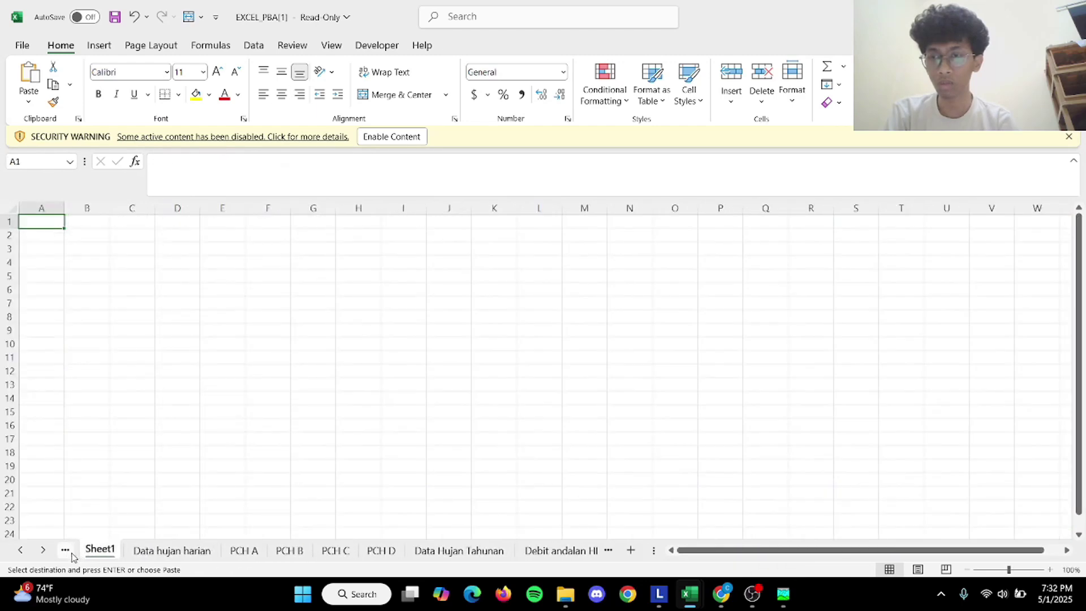
click(66, 550)
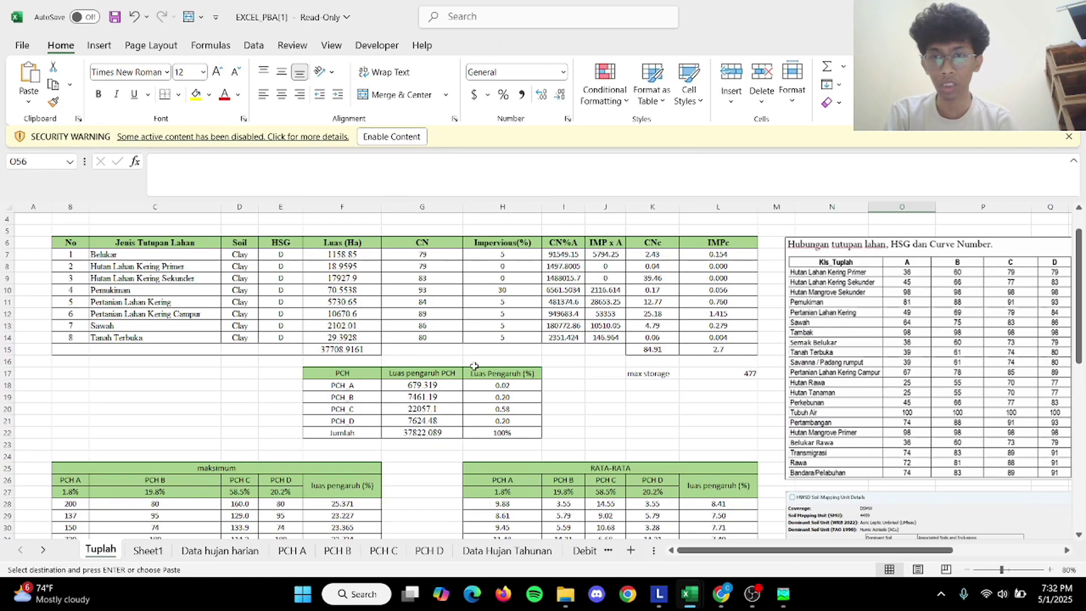
Return to the Deficit and Constant table in HEC-HMS and set the constant rate to 0.60 mm/hr for SB12, SB11 and SB13.
mouse_move(772, 600)
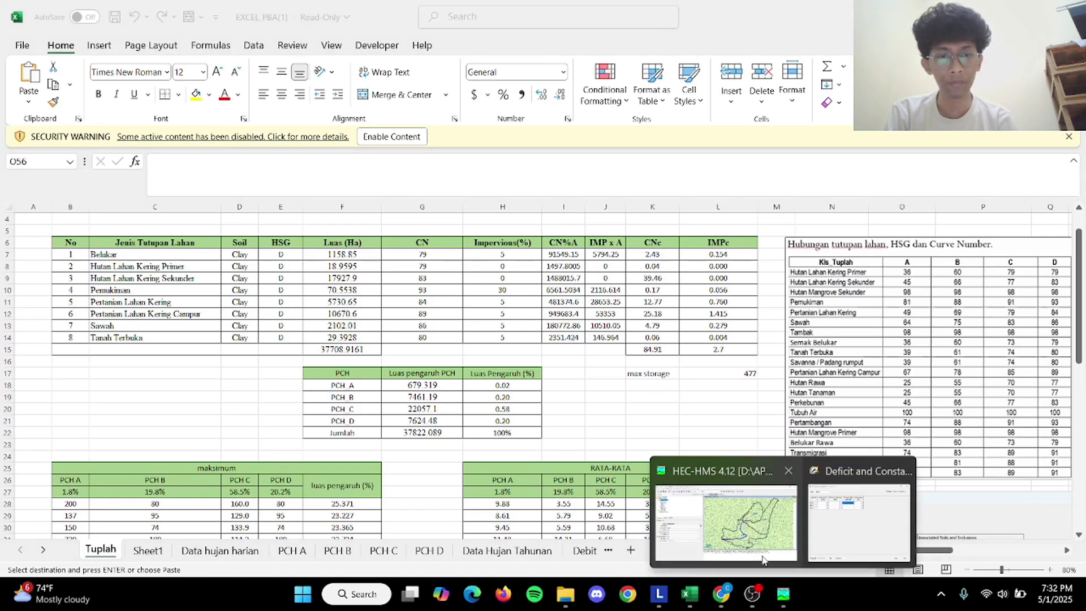
click(773, 523)
click(788, 535)
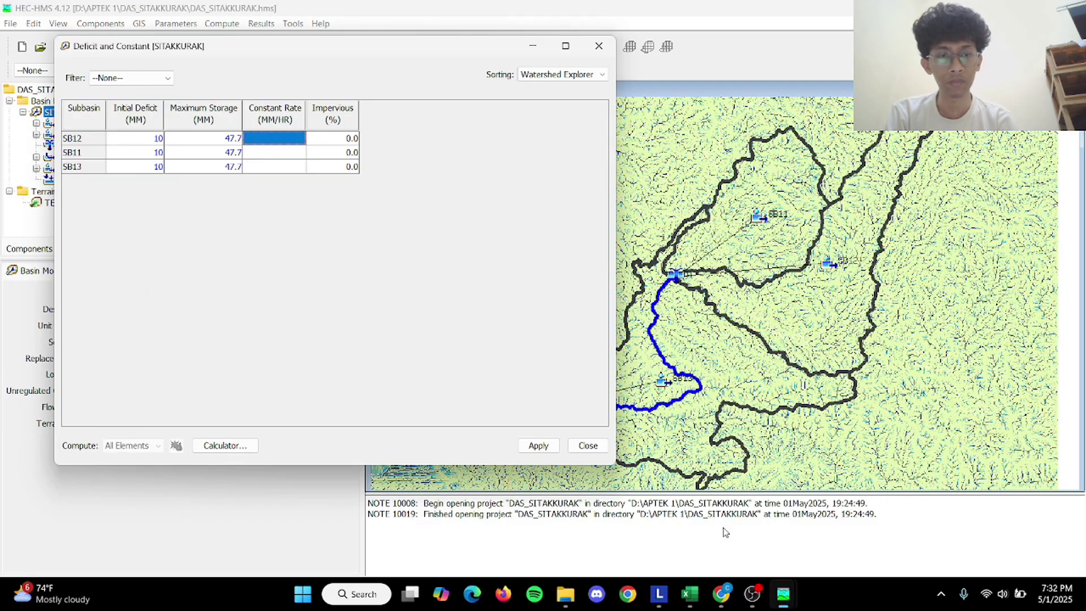
text(0.60)
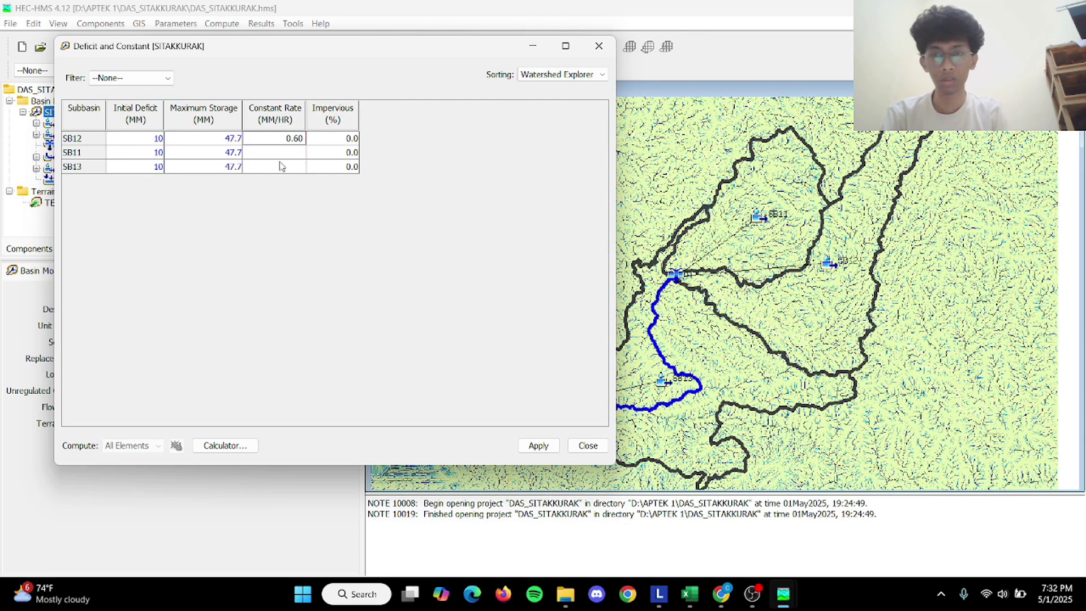
key(Return)
text(0.6)
key(Return)
text(0.60)
key(Return)
Switch to the EXCEL_PBA workbook in Excel and look up the IMPc total of the land-cover table on the Tuplah sheet.
click(342, 138)
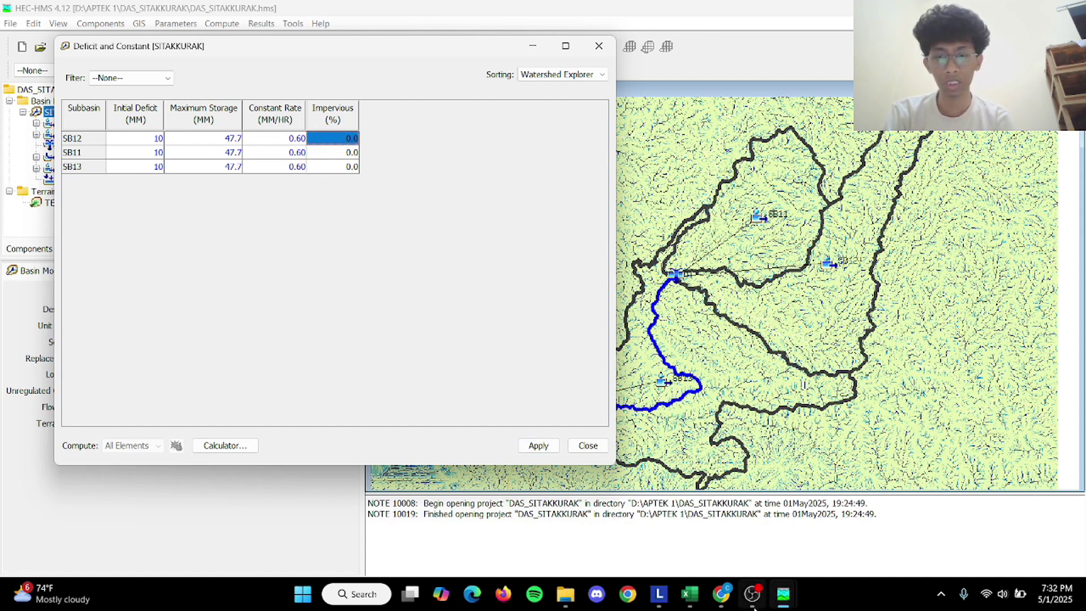
mouse_move(696, 609)
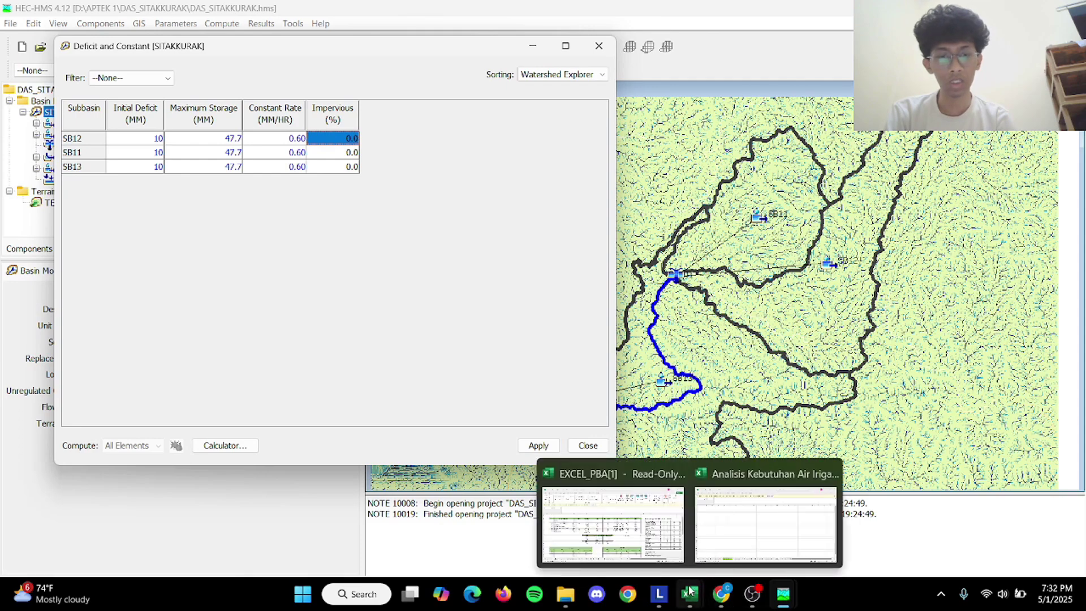
click(614, 523)
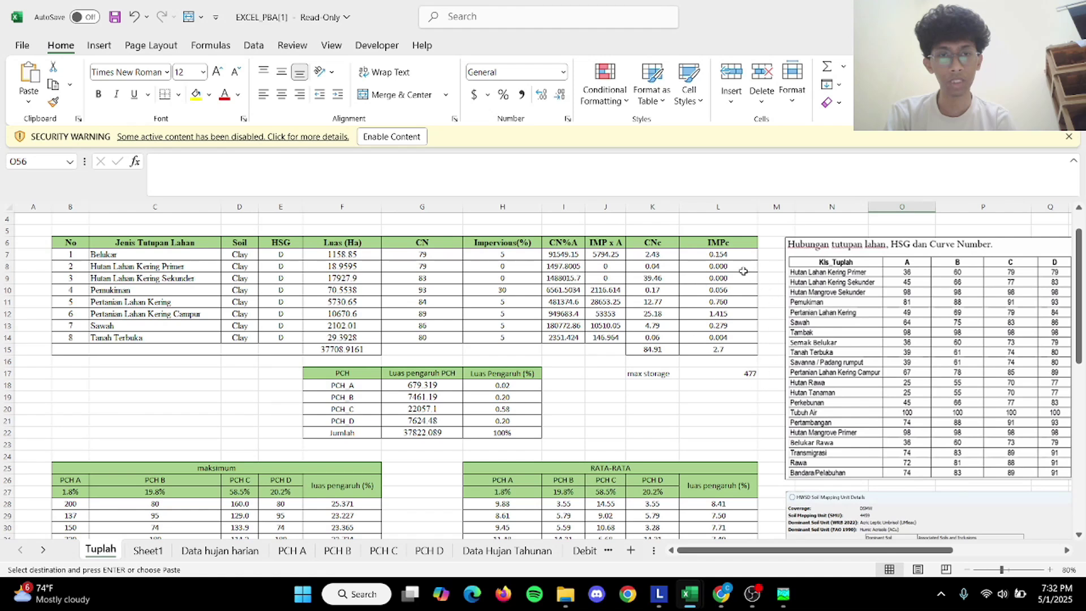
click(719, 349)
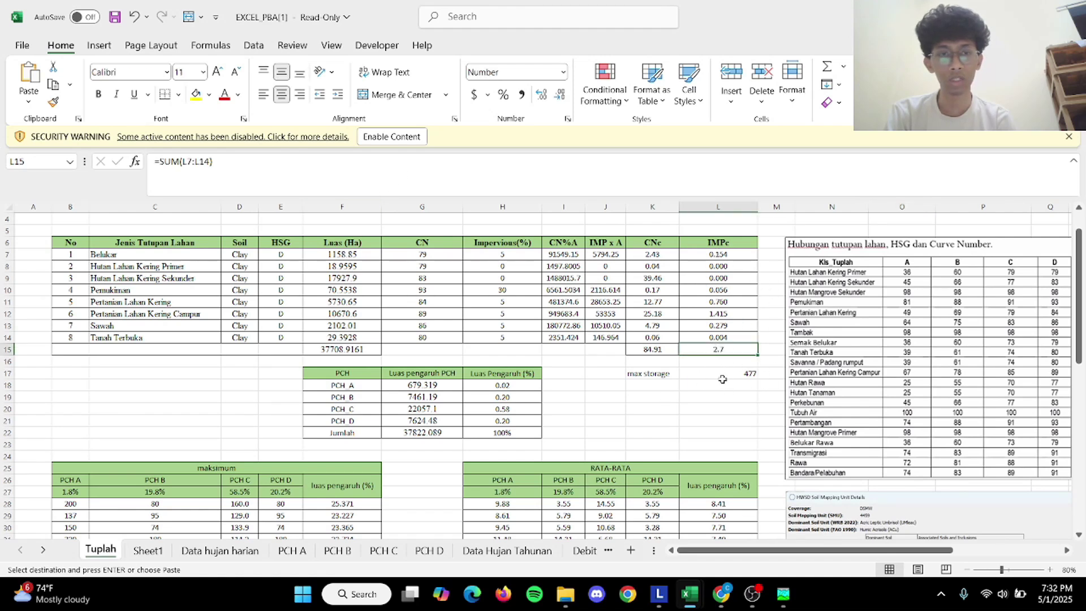
Return to the Deficit and Constant table in HEC-HMS, set impervious to 2.7% for SB12, SB11 and SB13, and apply the parameters.
click(782, 595)
click(792, 530)
mouse_move(787, 594)
click(928, 510)
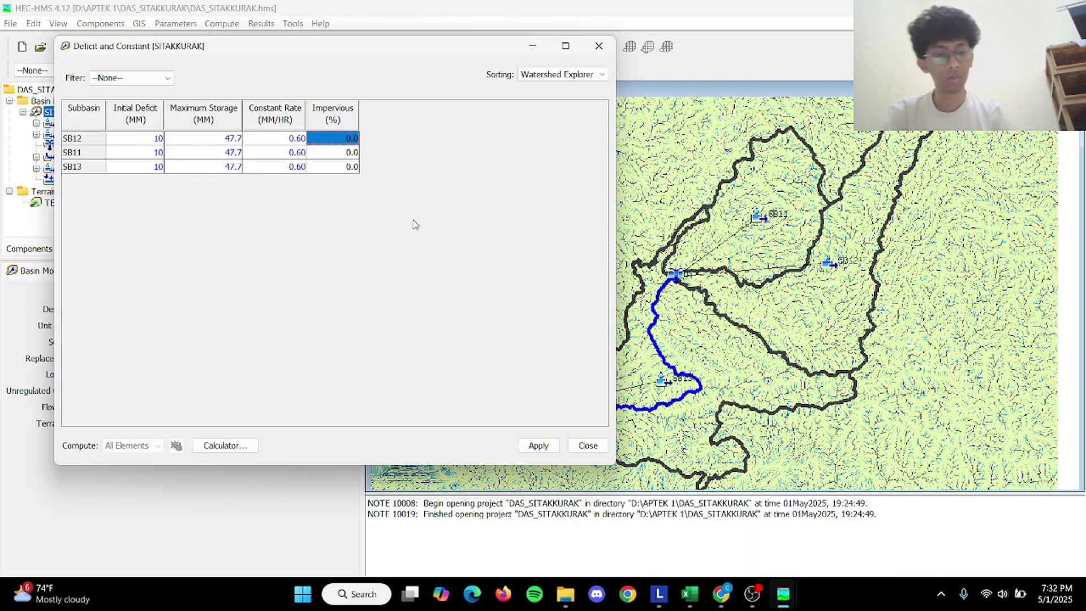
text(2.7)
key(Return)
text(7)
key(Return)
text(2.)
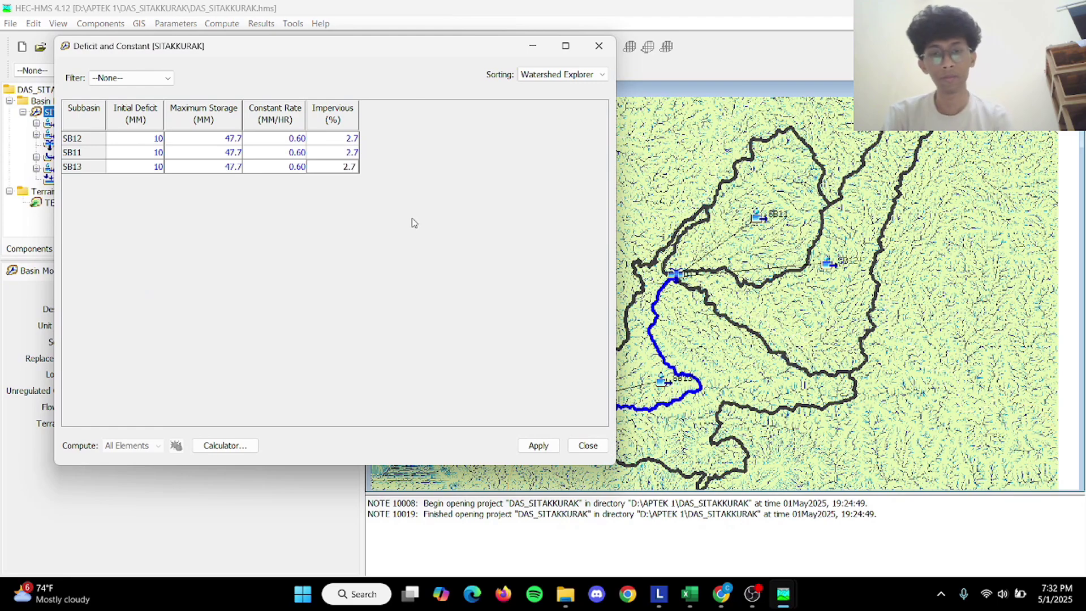
click(526, 447)
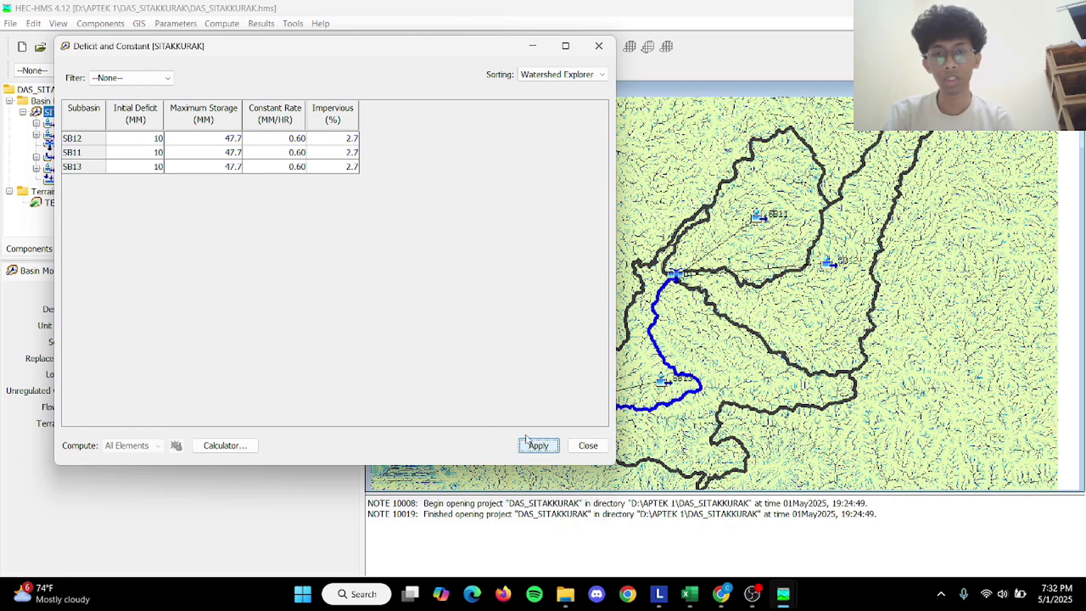
click(589, 445)
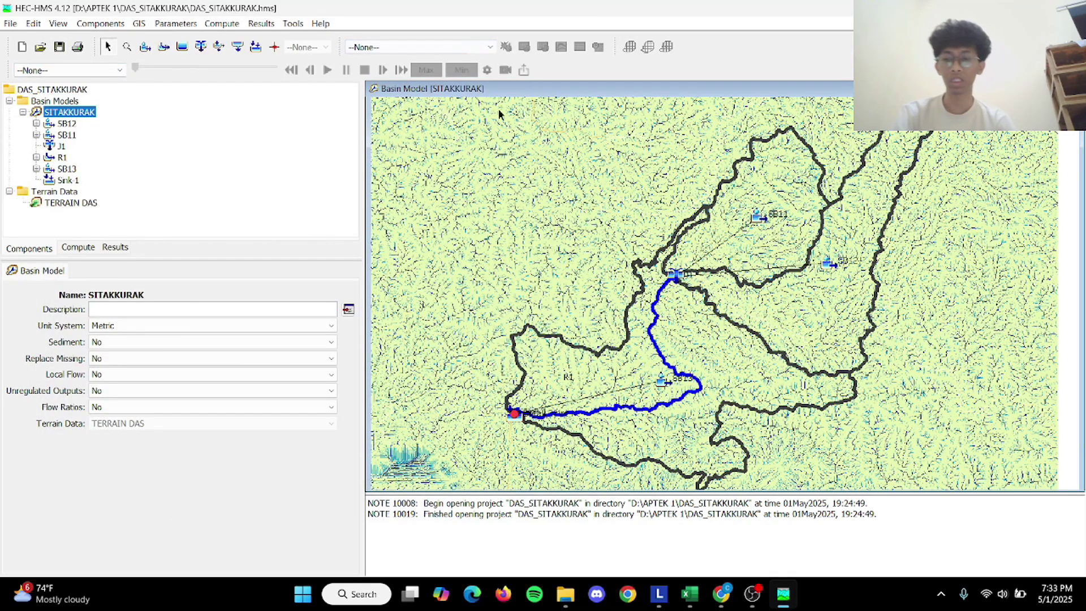
Change the transform method to None for all subbasins in the SITAKKURAK basin model.
click(164, 22)
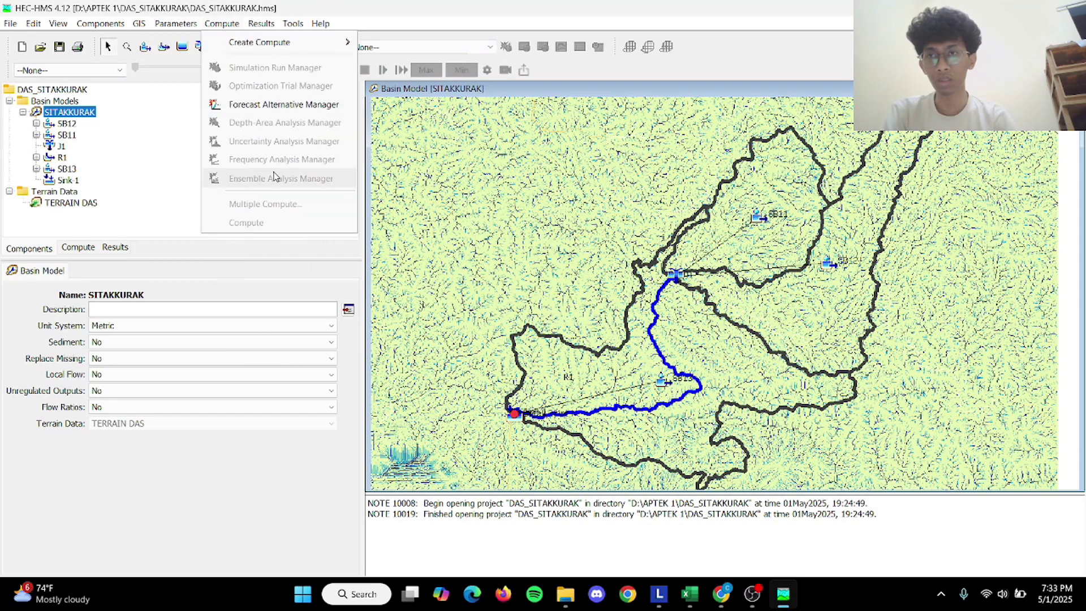
mouse_move(255, 153)
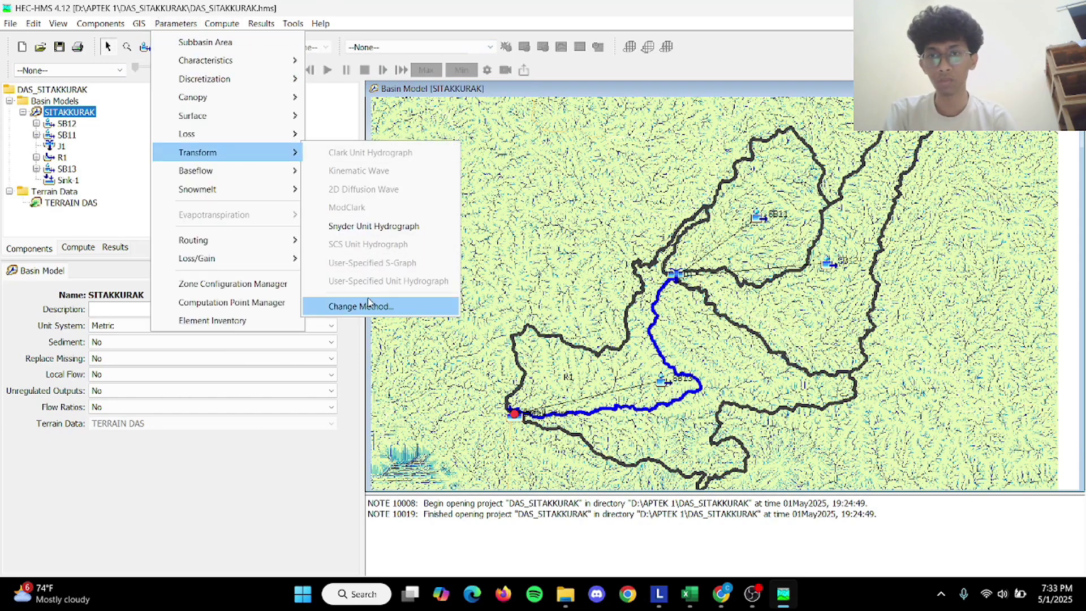
click(385, 304)
click(513, 311)
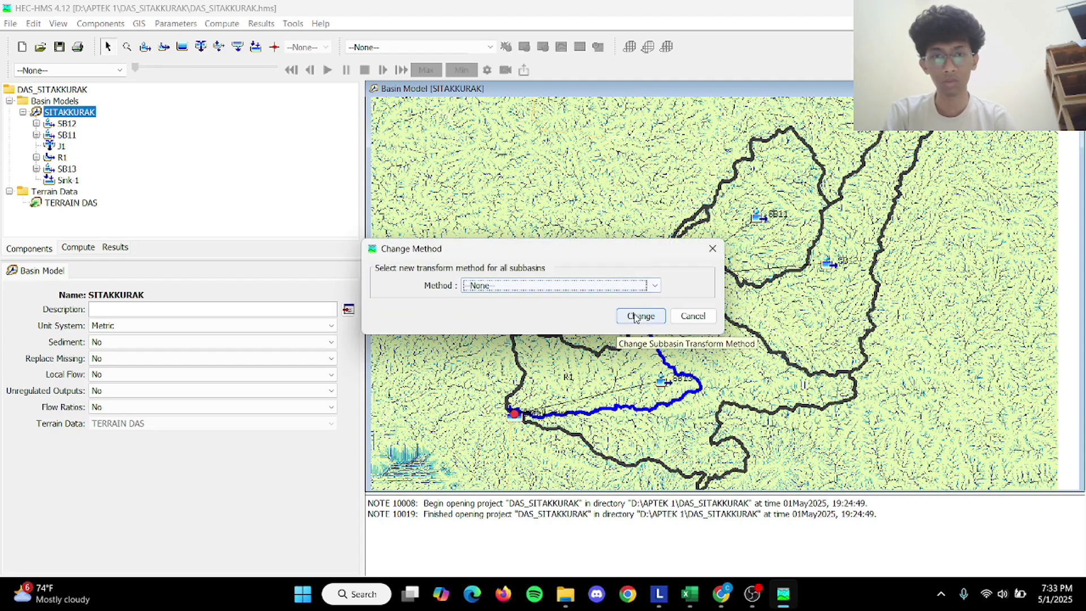
click(637, 315)
Change the baseflow method to Linear Reservoir for all subbasins in the basin model.
click(175, 23)
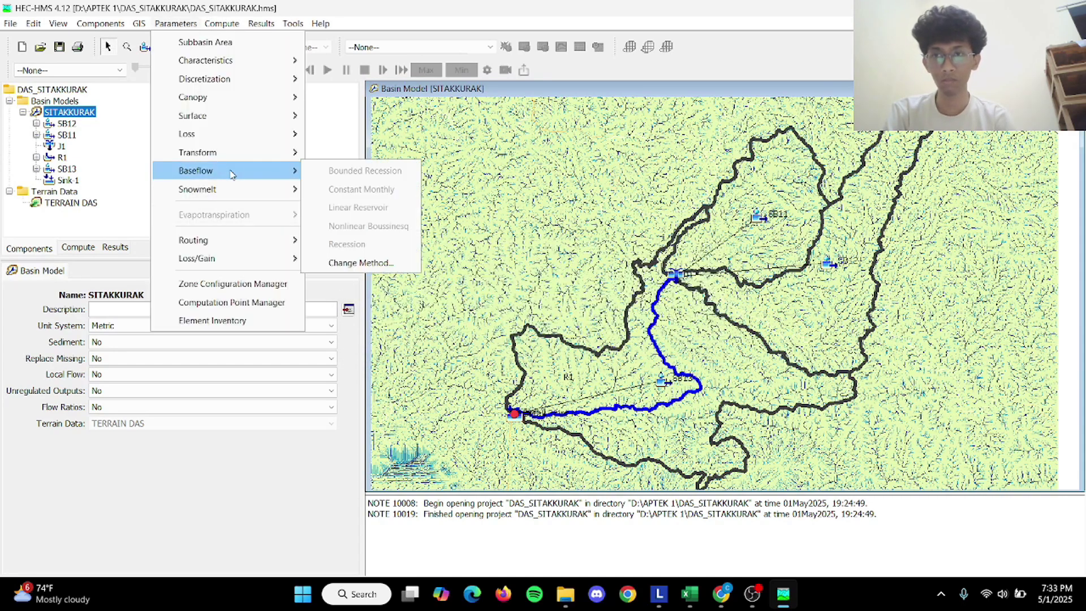
mouse_move(253, 170)
click(361, 262)
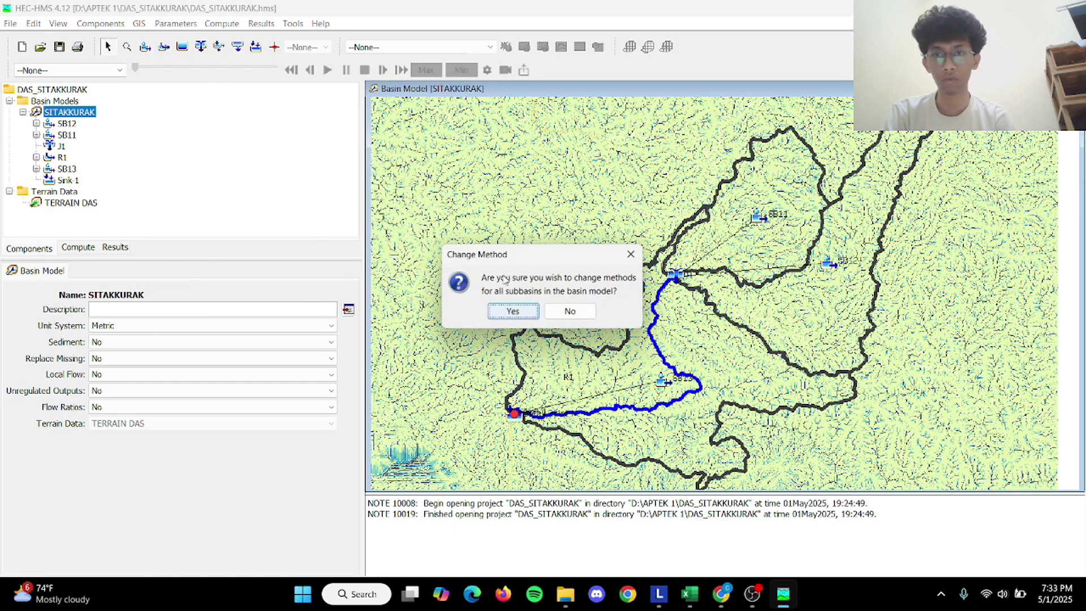
click(512, 310)
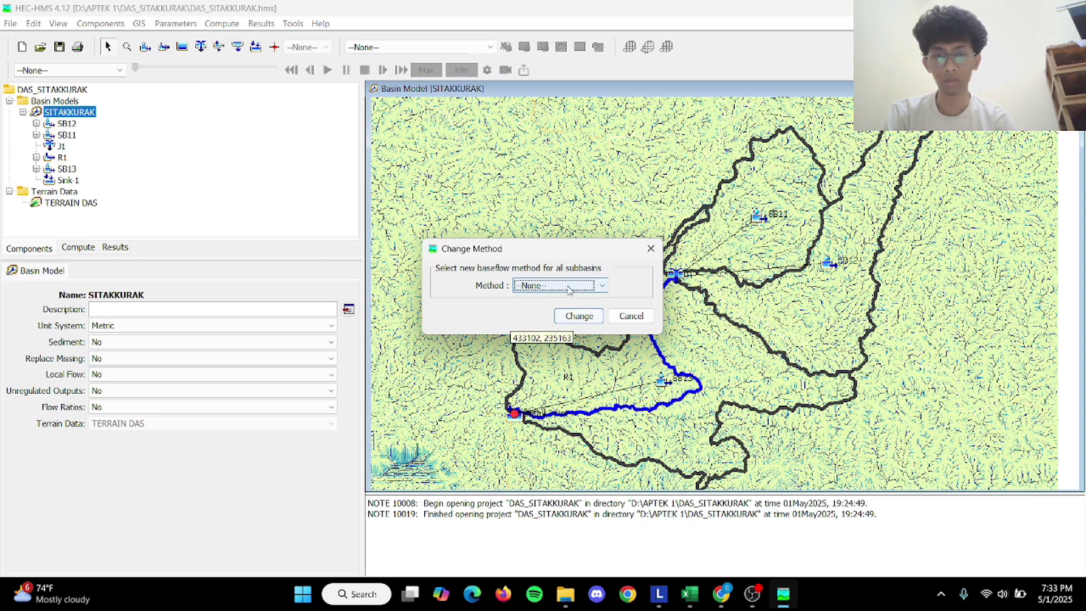
click(570, 288)
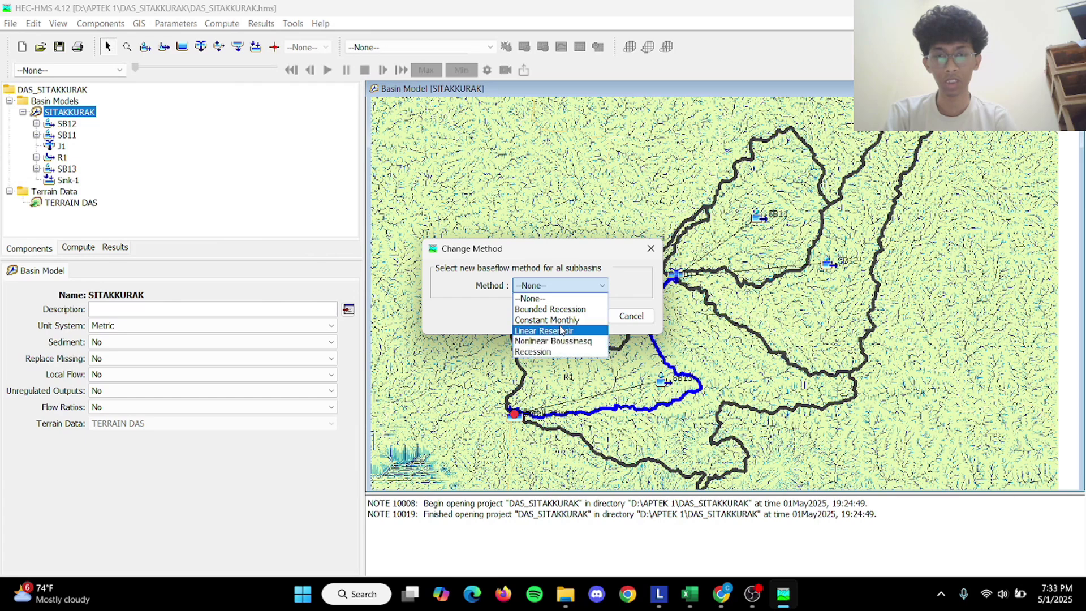
click(561, 331)
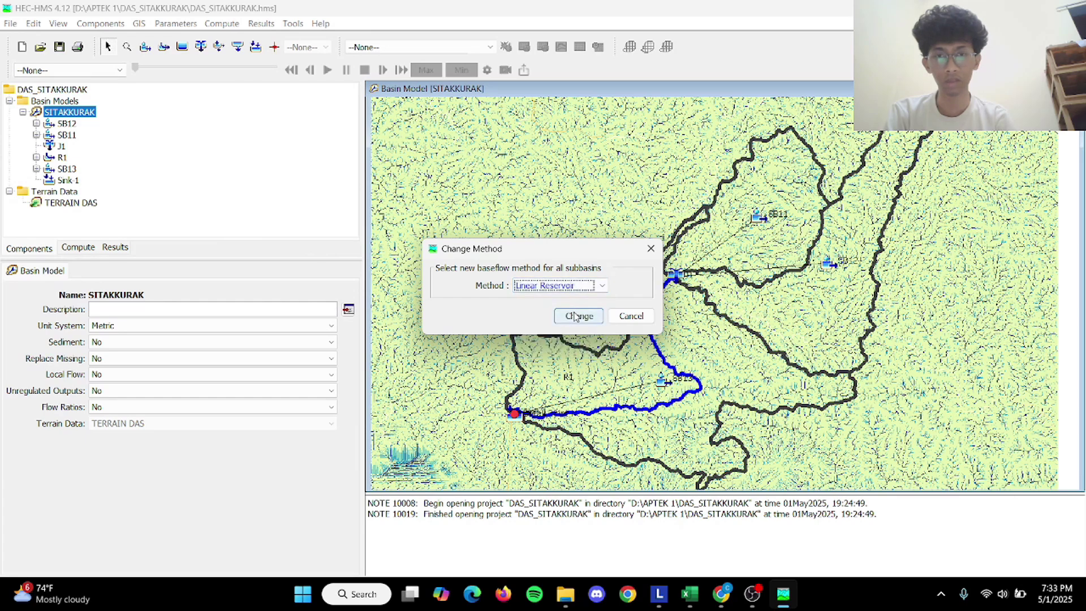
Change the baseflow method of all subbasins to Linear Reservoir and open its parameter table.
click(574, 316)
click(175, 23)
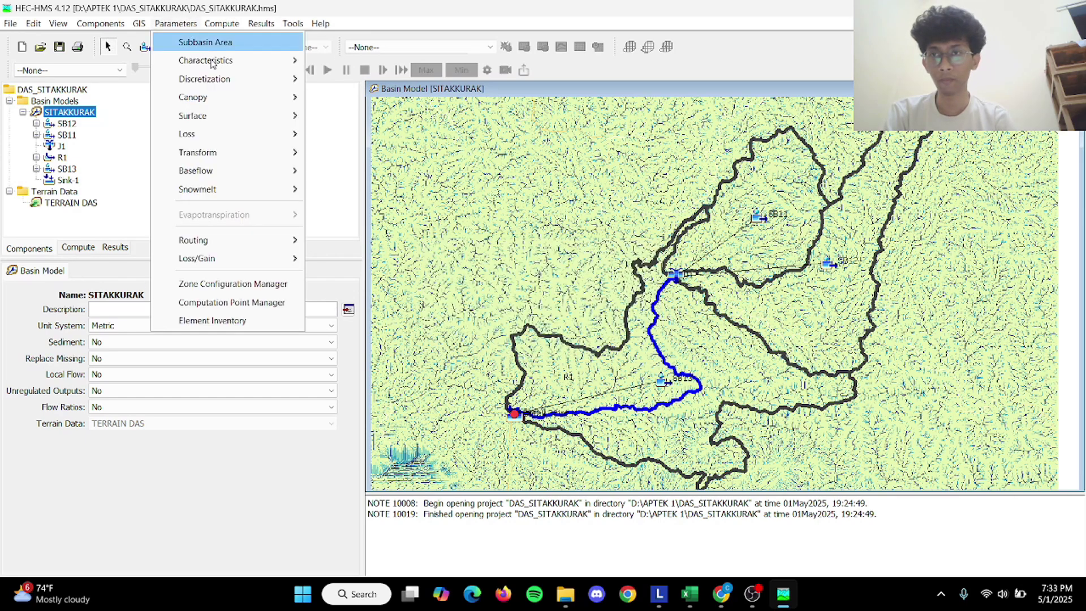
click(357, 209)
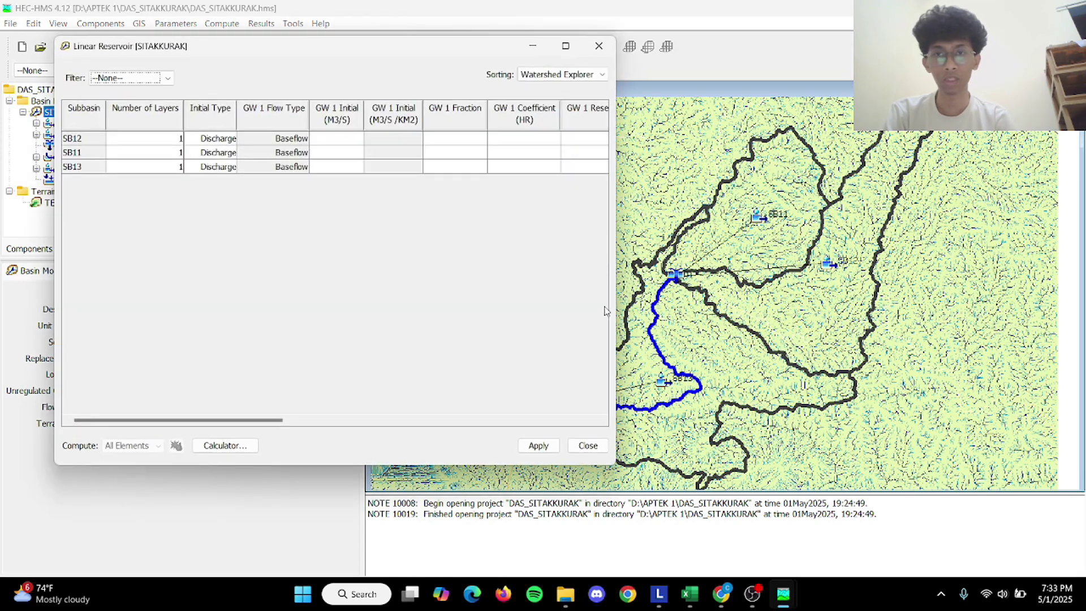
Set the GW 1 Initial discharge to 0.1 m3/s for subbasins SB12, SB11 and SB13.
click(350, 152)
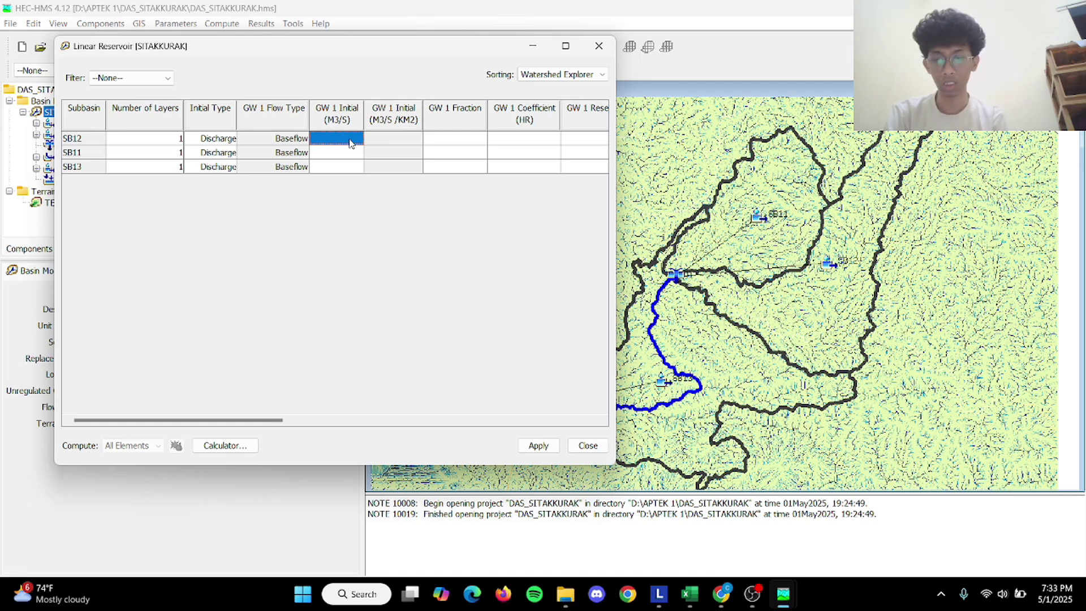
text(0)
key(Return)
text(0)
key(Return)
text(0.)
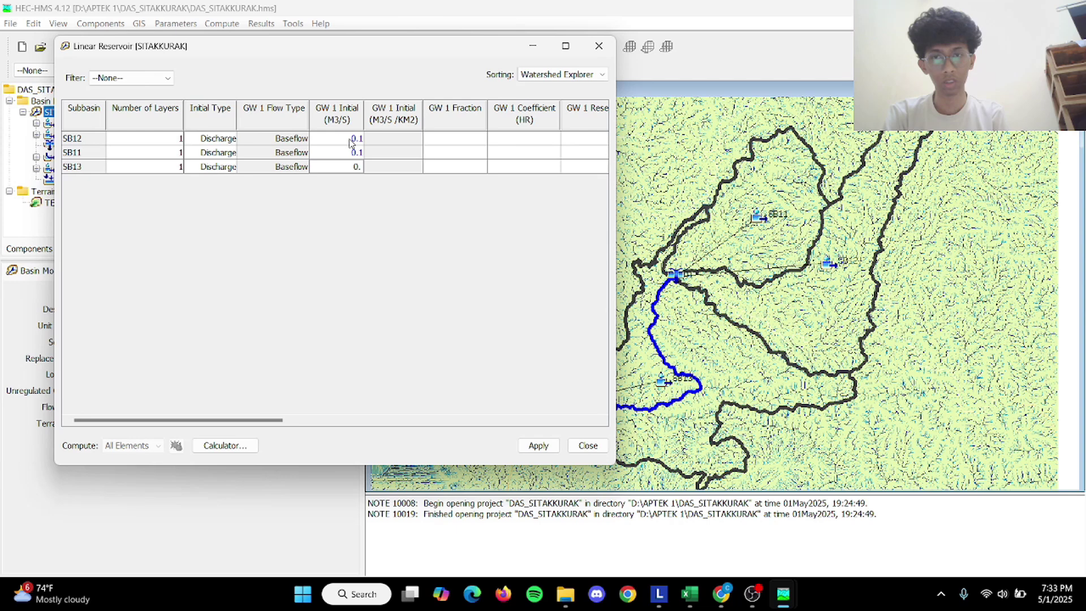
key(Tab)
Set the GW 1 Fraction to 1 for subbasins SB12, SB11 and SB13.
key(Tab)
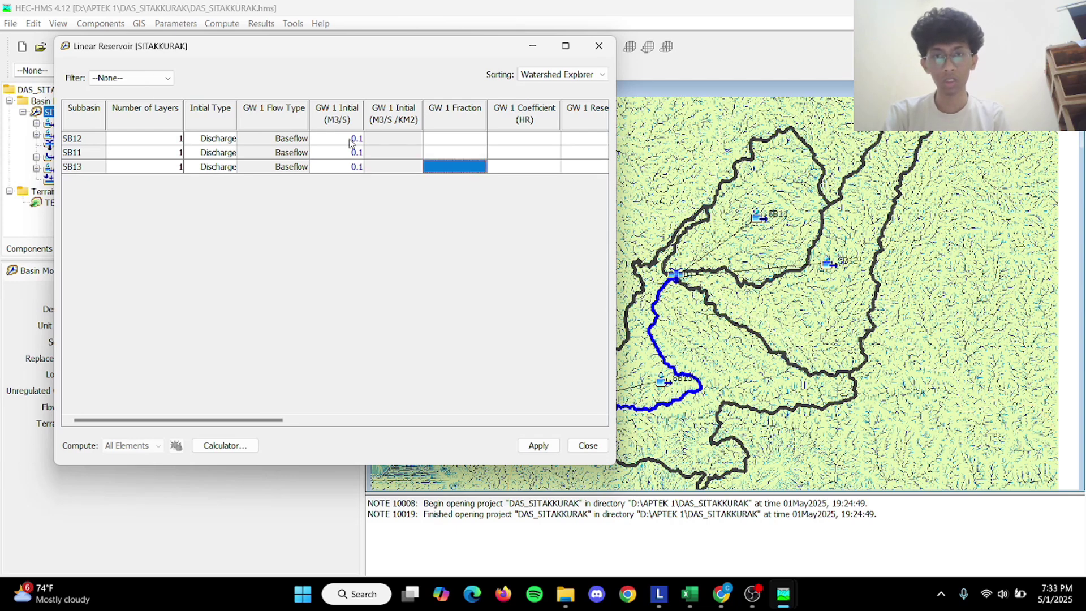
key(Up)
key(Up)
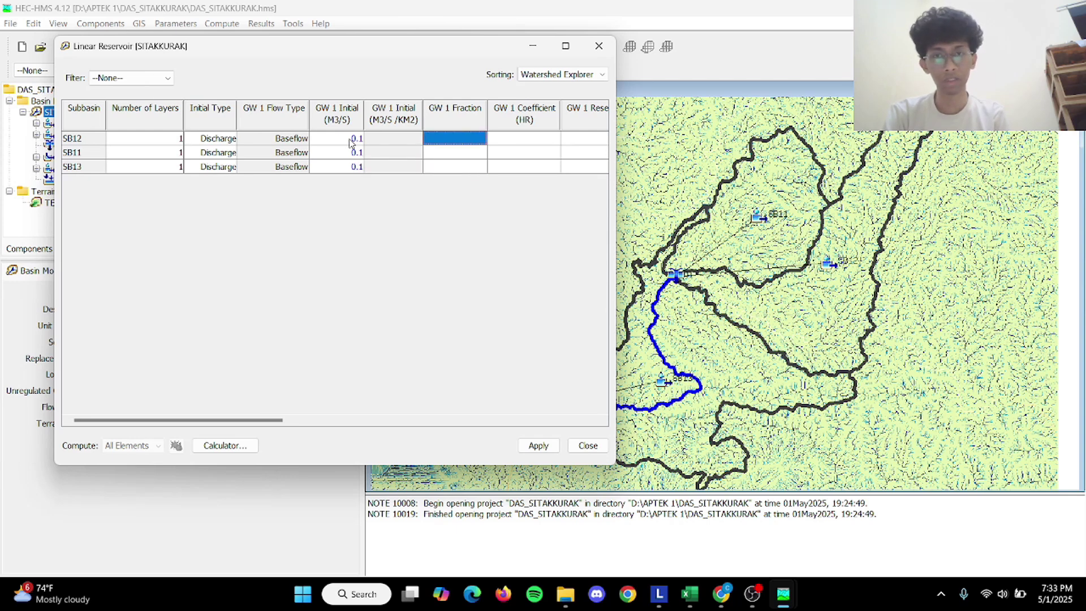
text(1)
key(Return)
text(1)
key(Return)
text(1)
key(Tab)
Set the GW 1 Coefficient to 12 hours for all three subbasins, then apply and close the Linear Reservoir table.
key(Up)
key(Up)
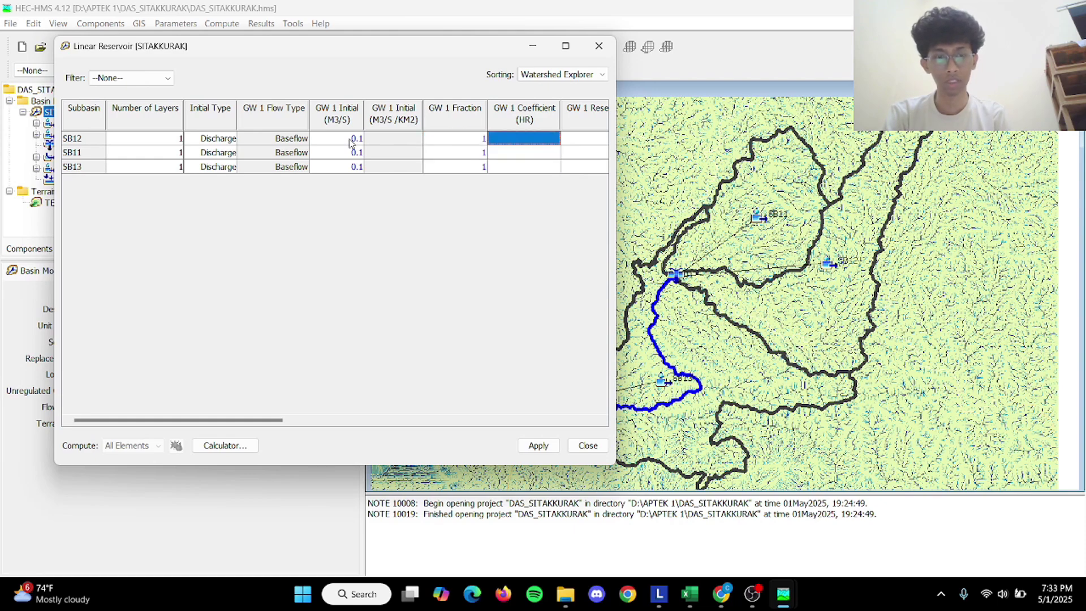
text(12)
key(Return)
text(12)
key(Return)
text(12)
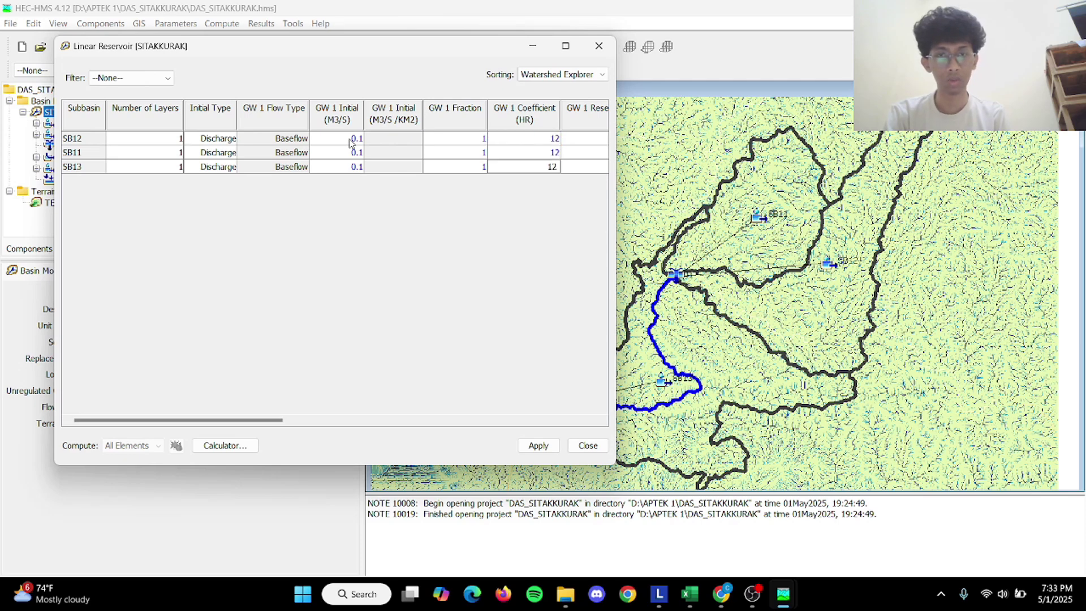
key(Tab)
key(Up)
key(Up)
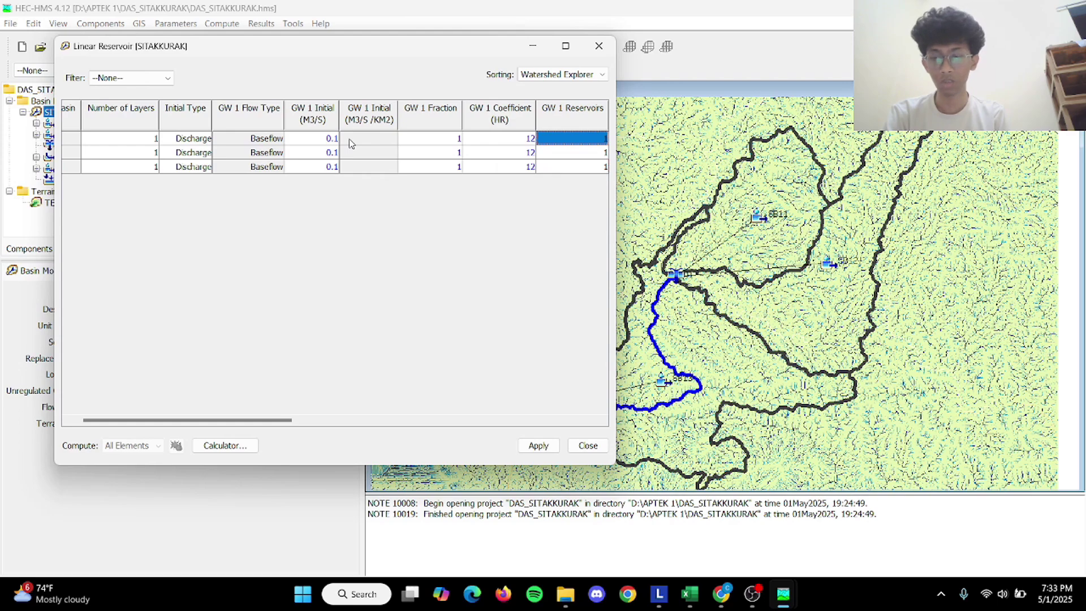
click(545, 451)
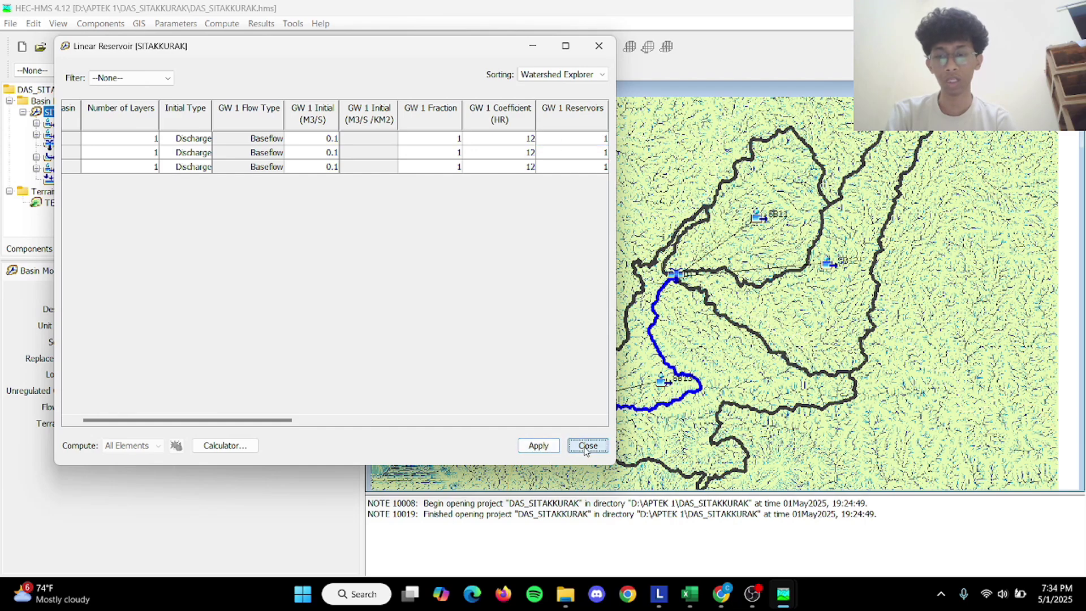
click(588, 446)
Change the routing method of the basin model's reach to Lag.
click(188, 23)
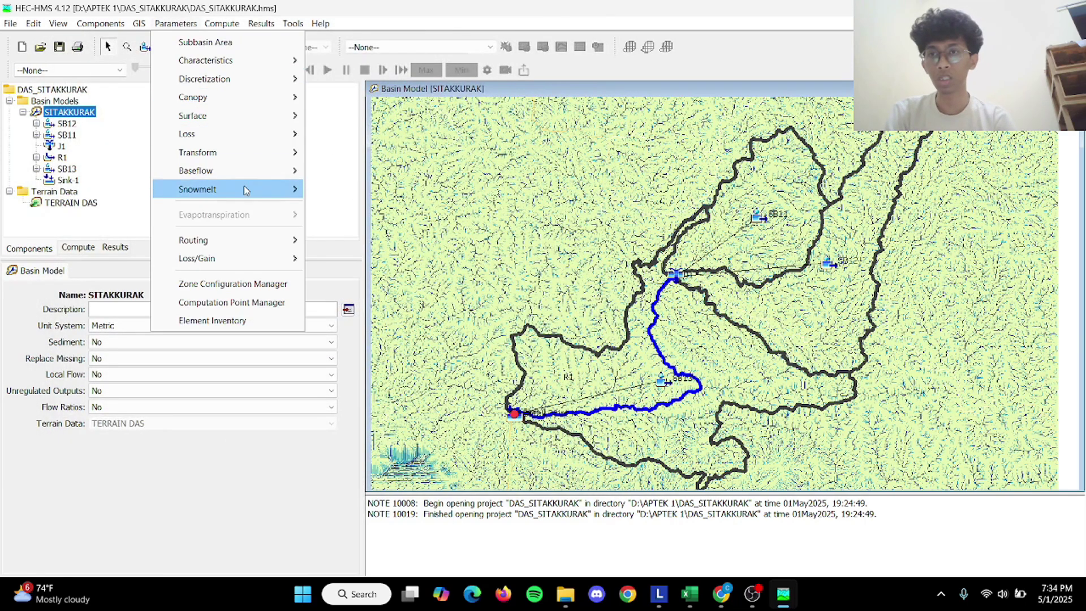
mouse_move(274, 175)
mouse_move(286, 239)
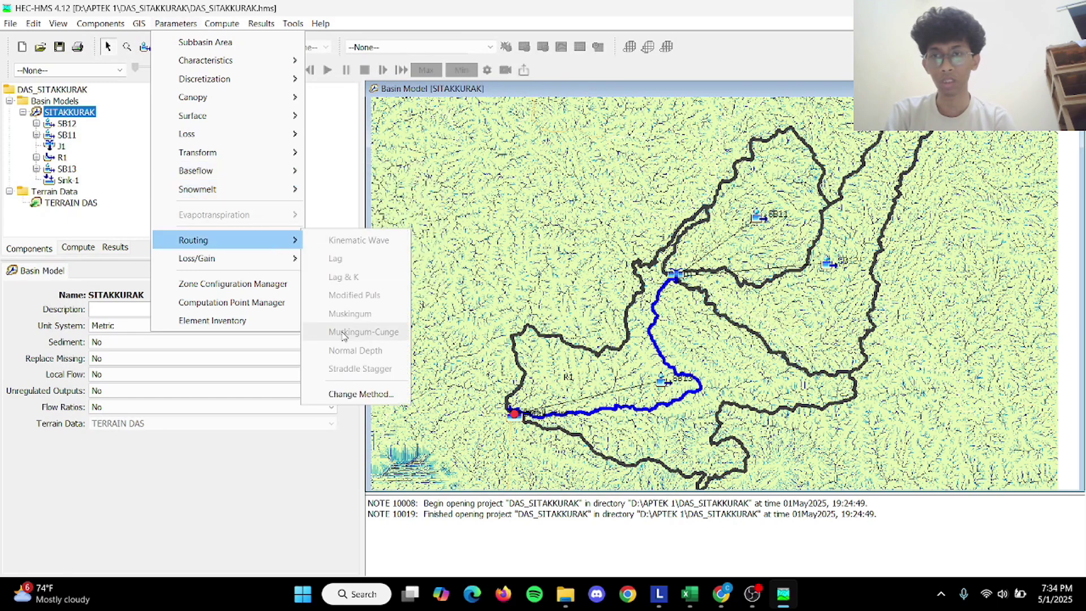
click(349, 394)
click(510, 315)
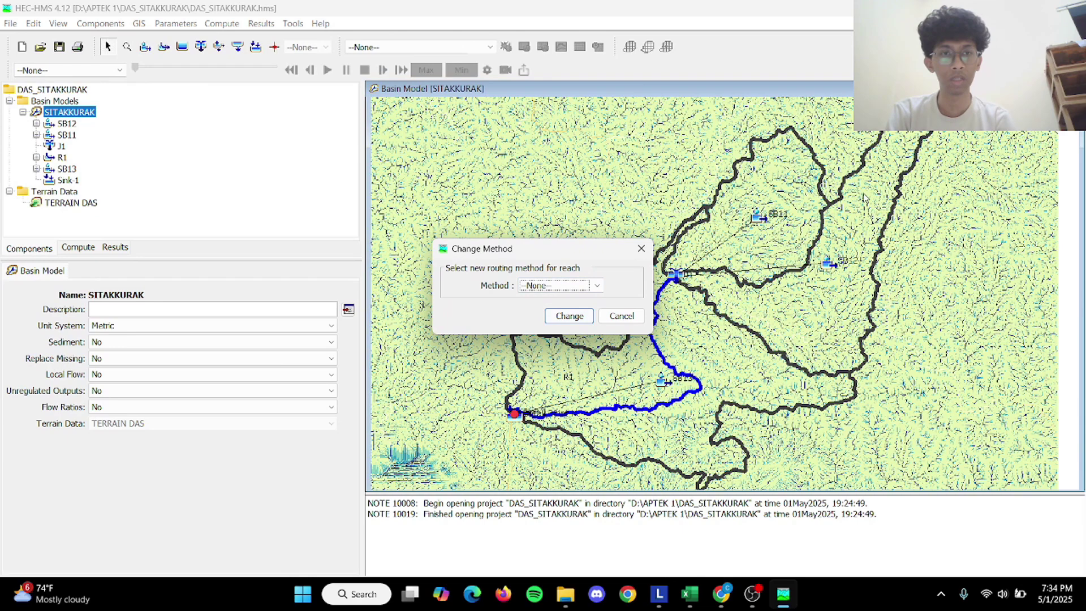
click(597, 286)
click(573, 320)
click(569, 316)
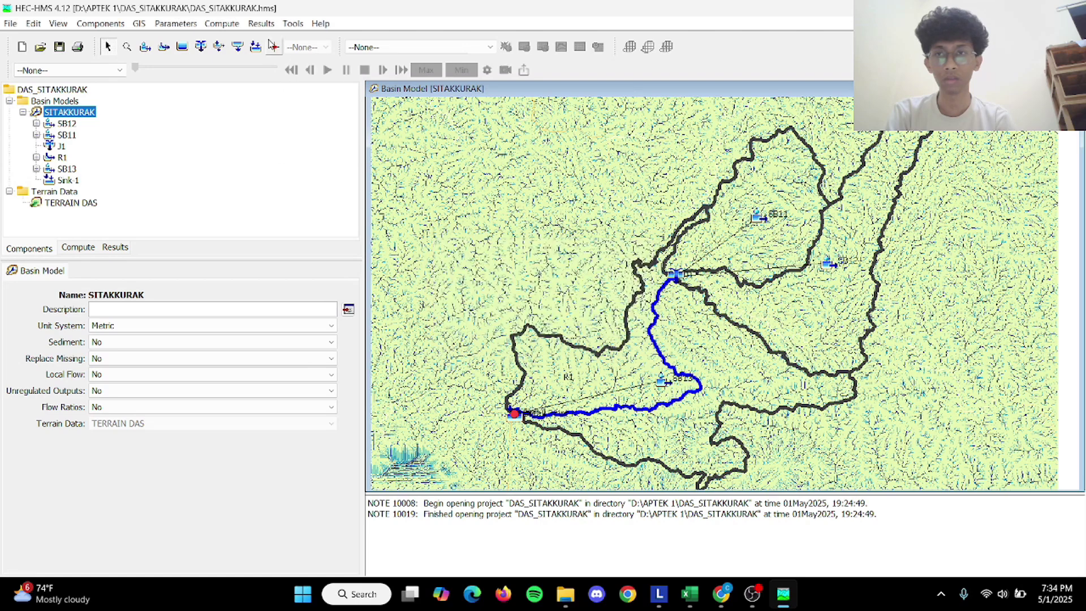
Open the Lag routing parameter table for reach R1.
click(182, 24)
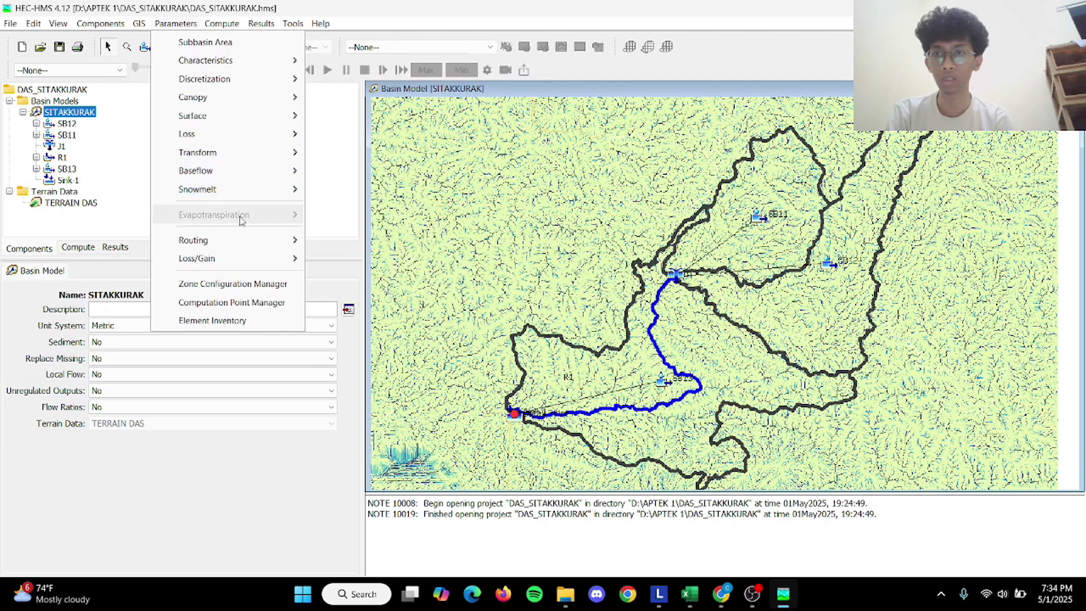
mouse_move(245, 248)
click(335, 258)
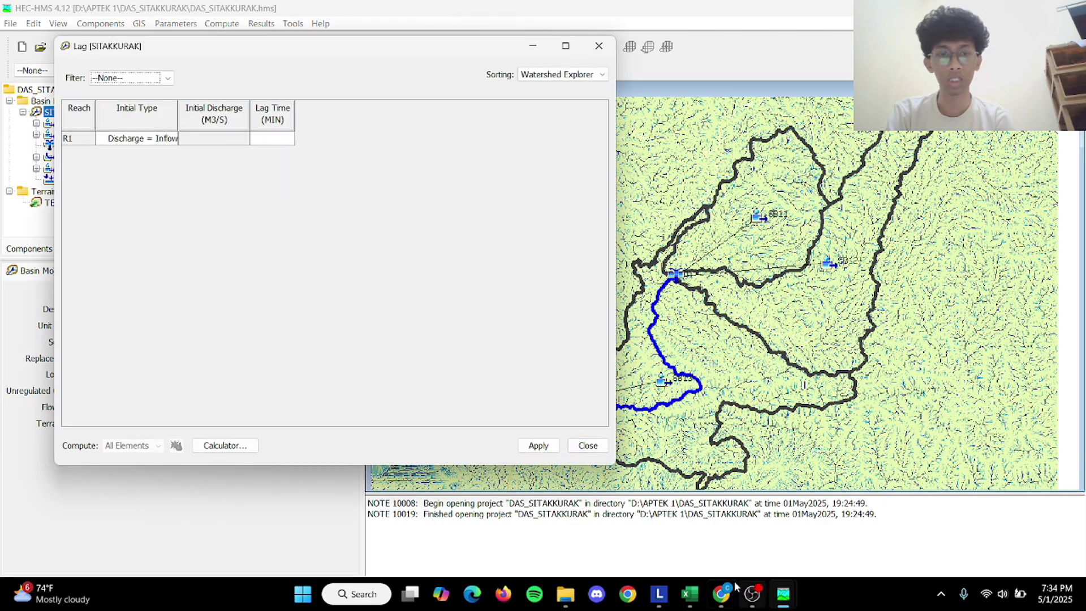
Switch to the EXCEL_PBA[1] workbook in Excel and copy the reach lag result in cell D10 of the Snyder Beting sheet.
mouse_move(689, 594)
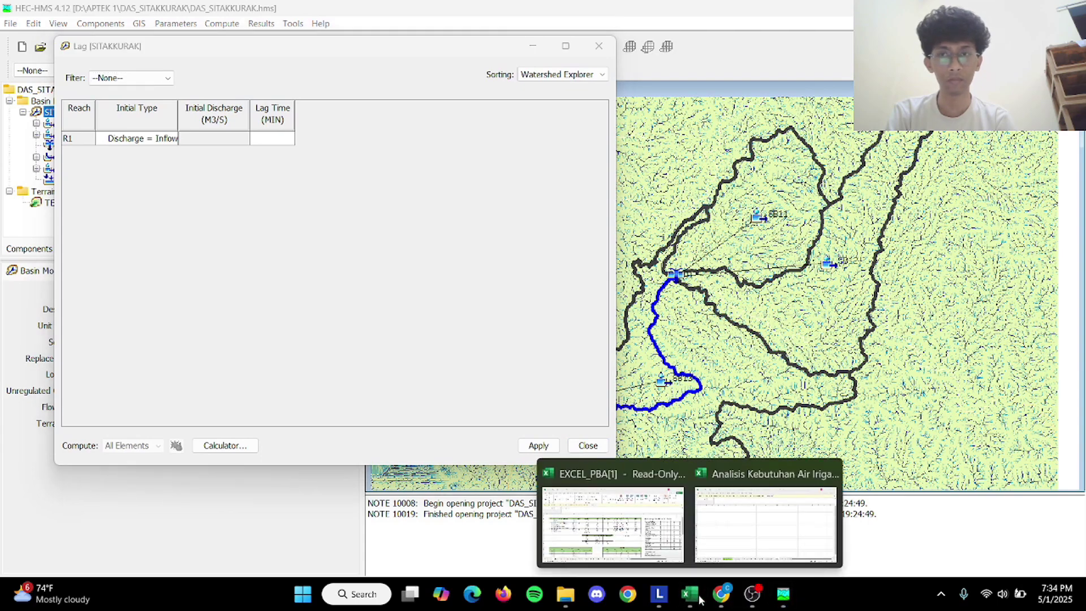
click(670, 546)
click(611, 551)
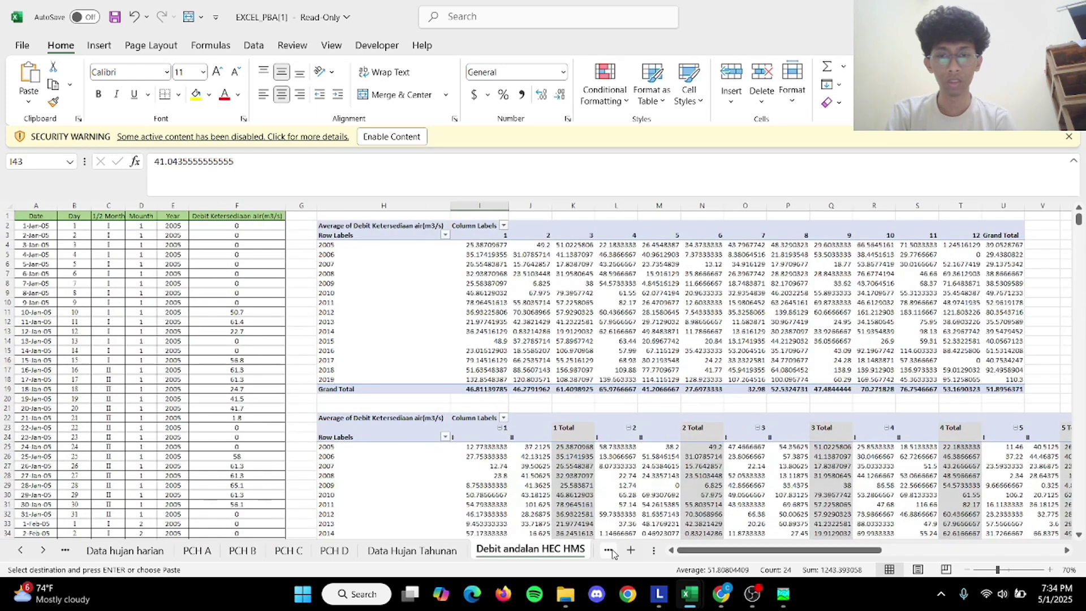
click(611, 552)
click(609, 550)
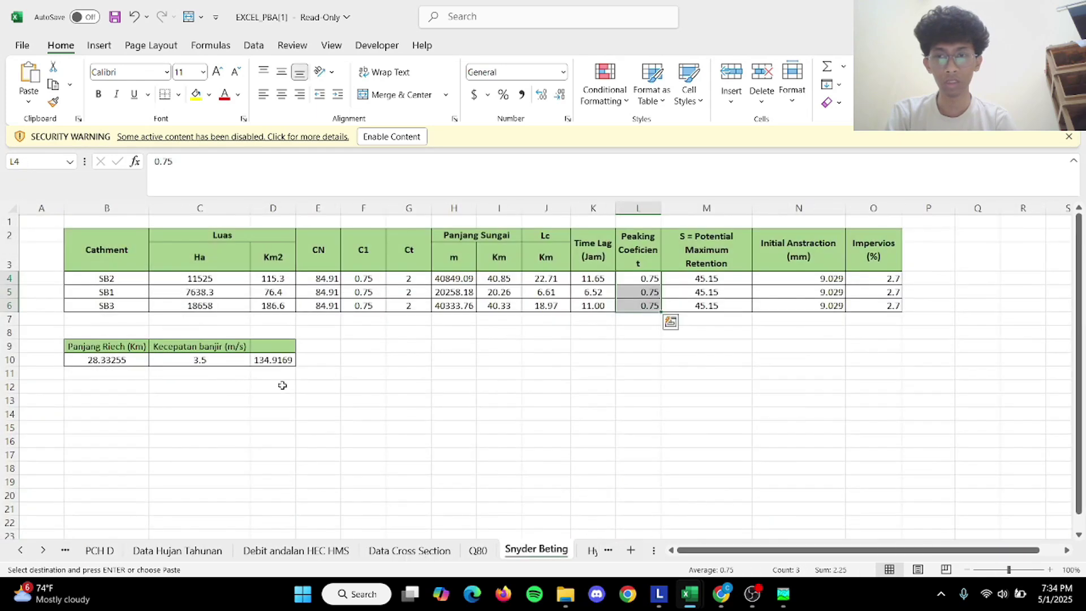
click(285, 362)
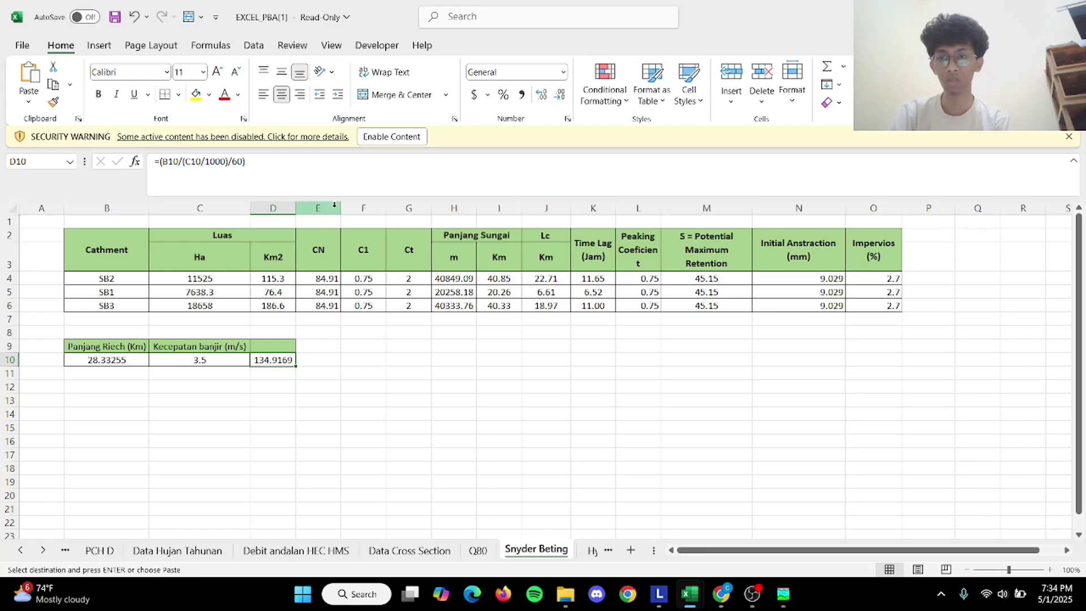
Switch back to the HEC-HMS Lag table, set R1's lag time to 134.9169048 minutes, then apply and close it.
key(alt+Tab)
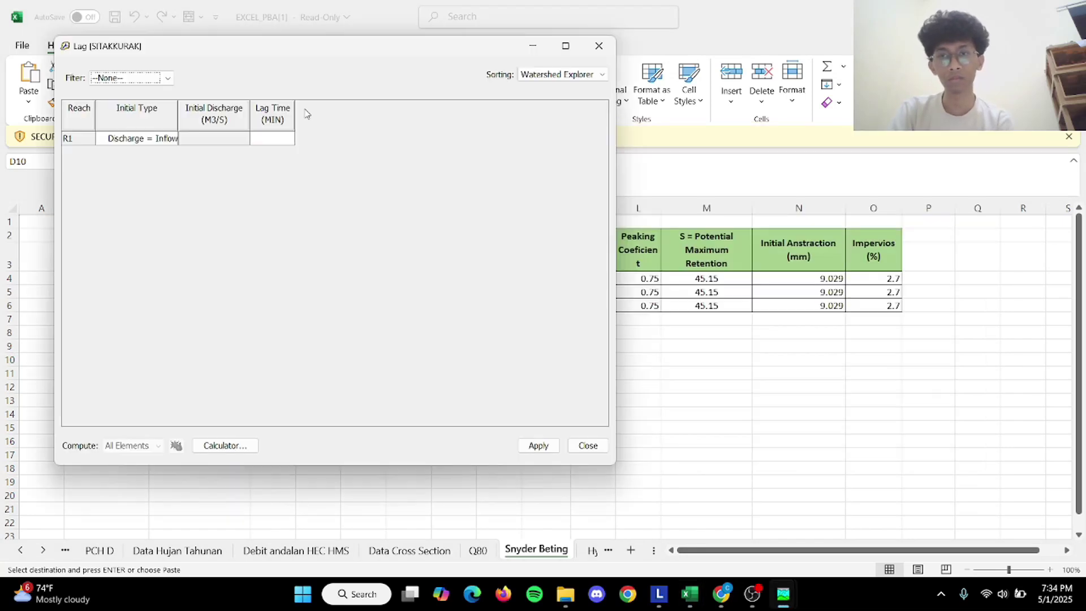
click(294, 142)
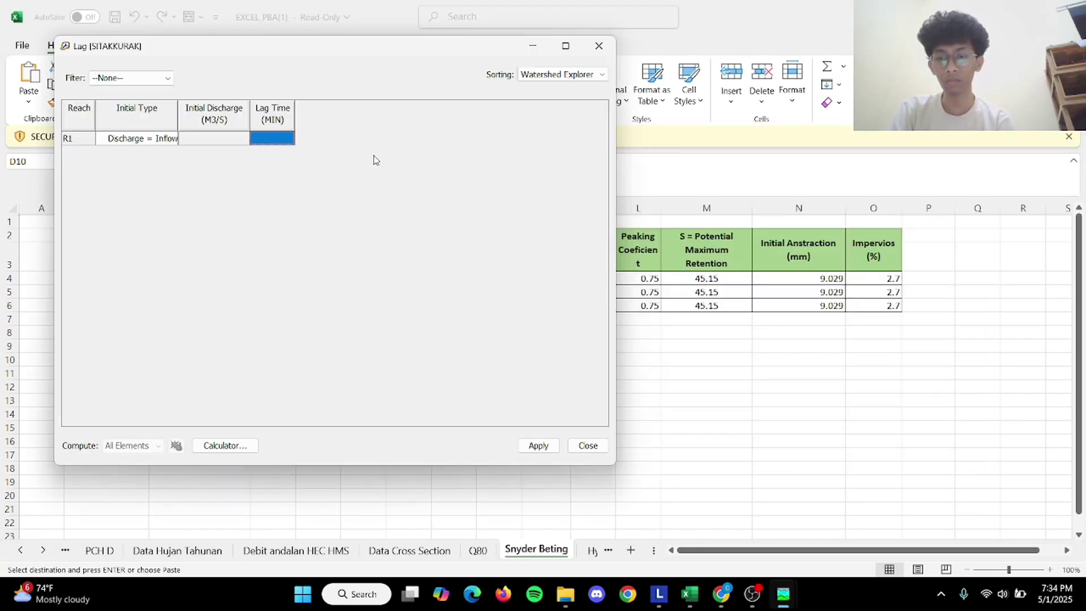
click(545, 446)
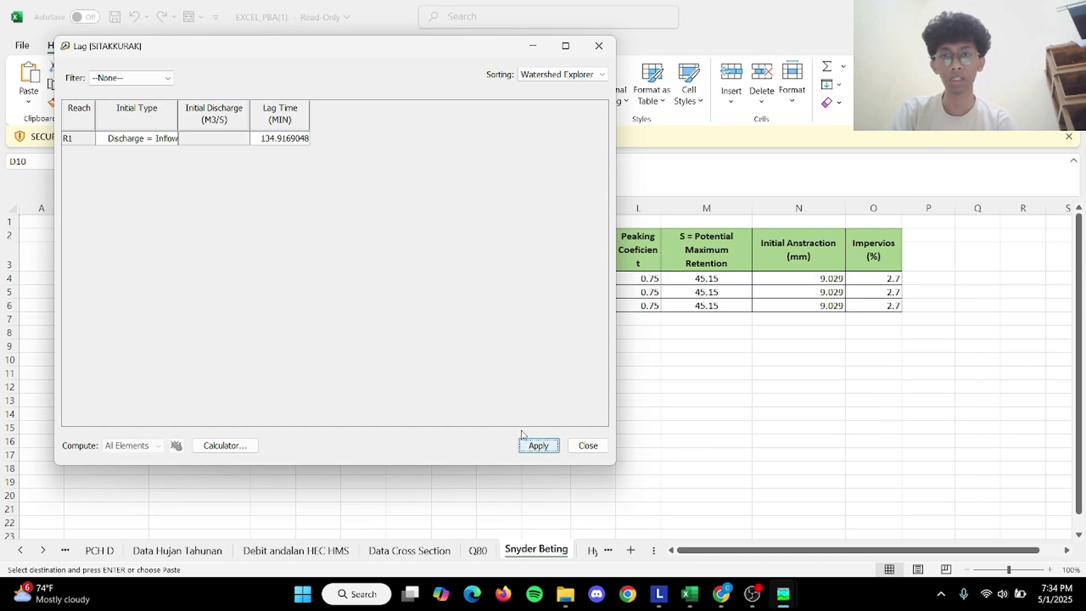
click(589, 445)
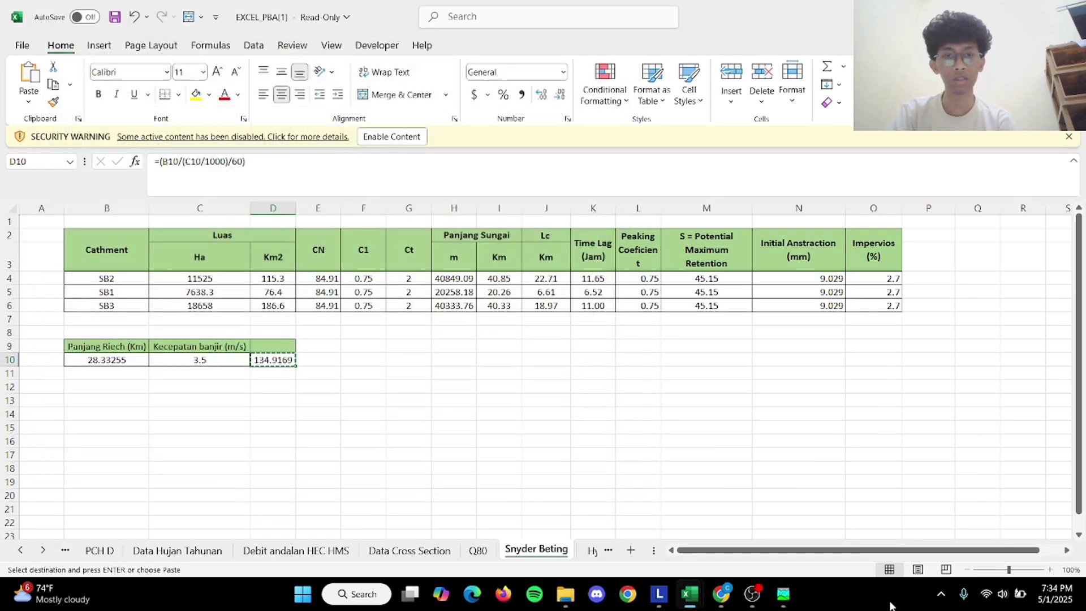
Return to the HEC-HMS main window and create a control specification named KETERSEDIAN AIR.
click(792, 594)
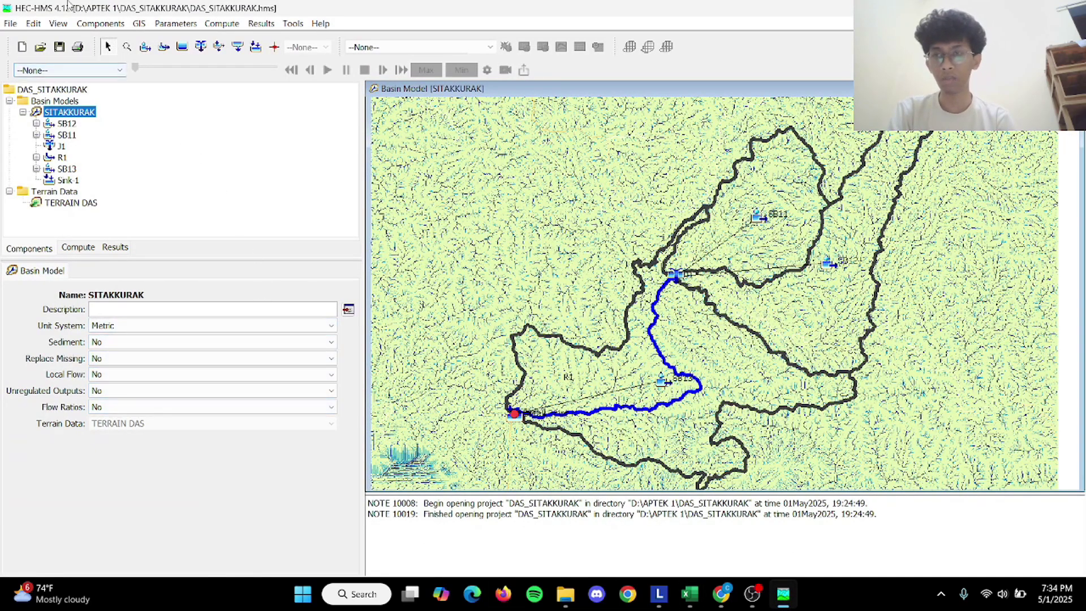
click(100, 23)
click(145, 107)
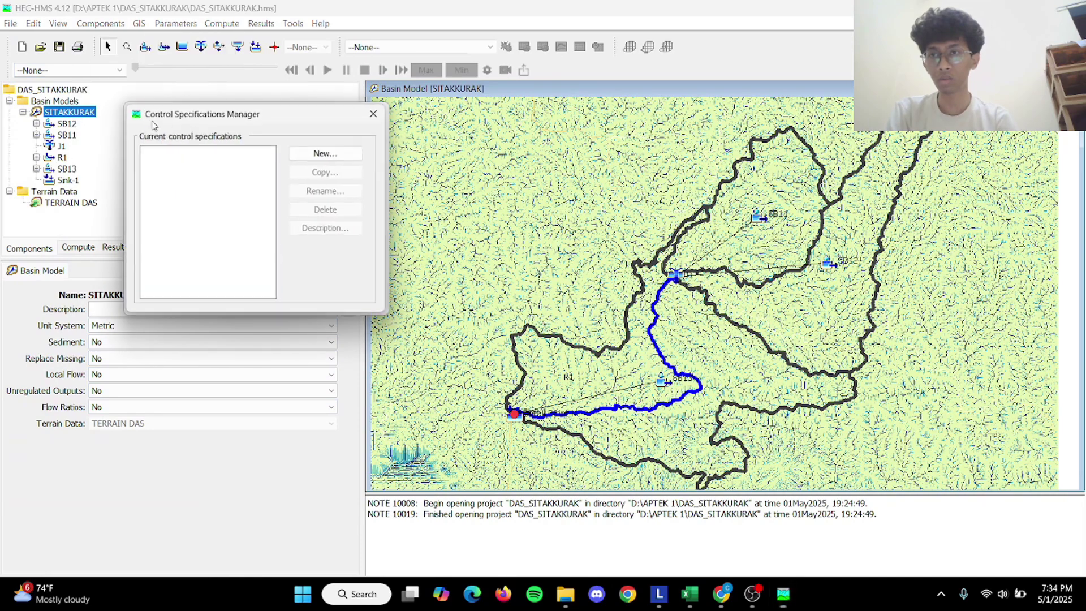
click(344, 152)
key(BackSpace)
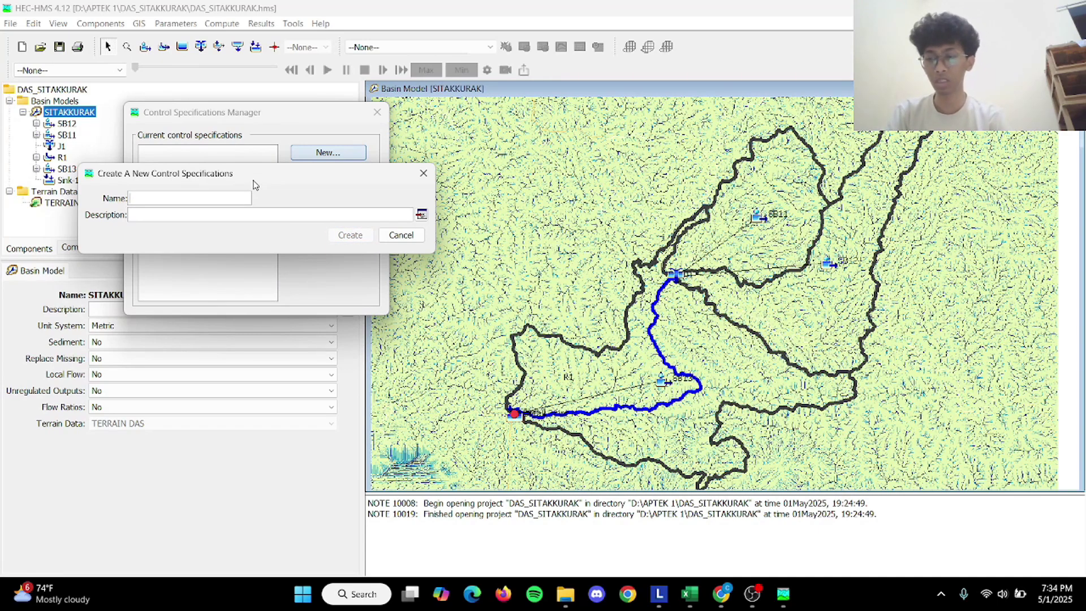
text(KETER)
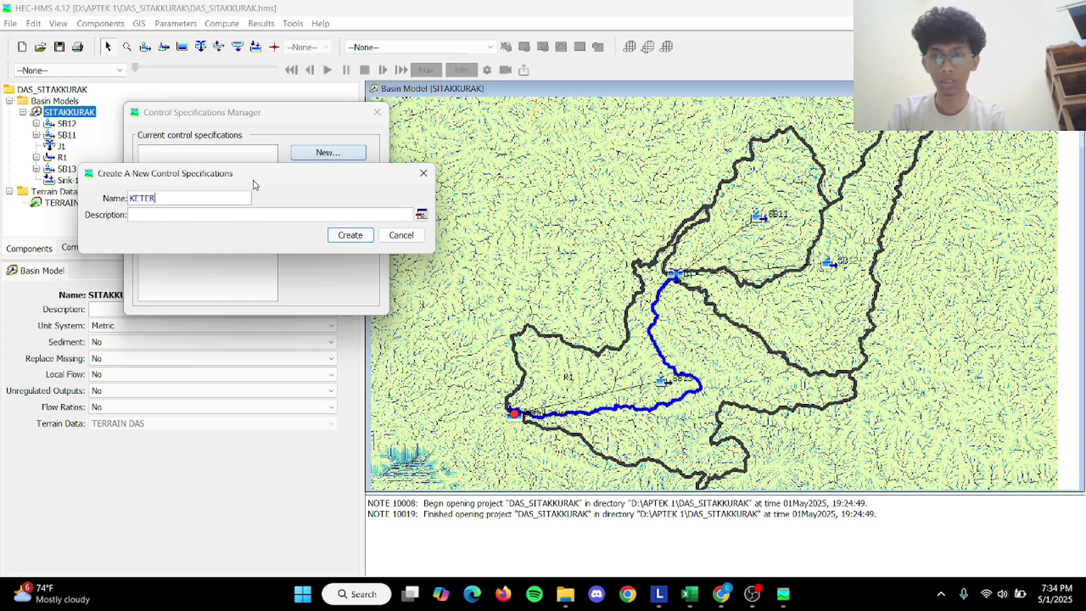
text(SEDIAN AIR)
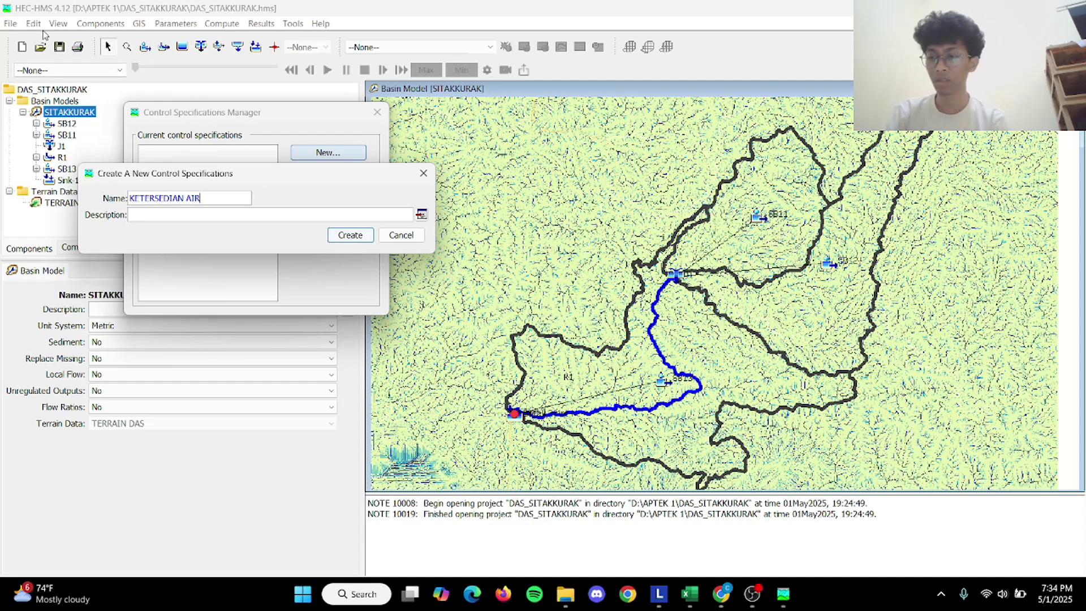
click(335, 242)
click(378, 112)
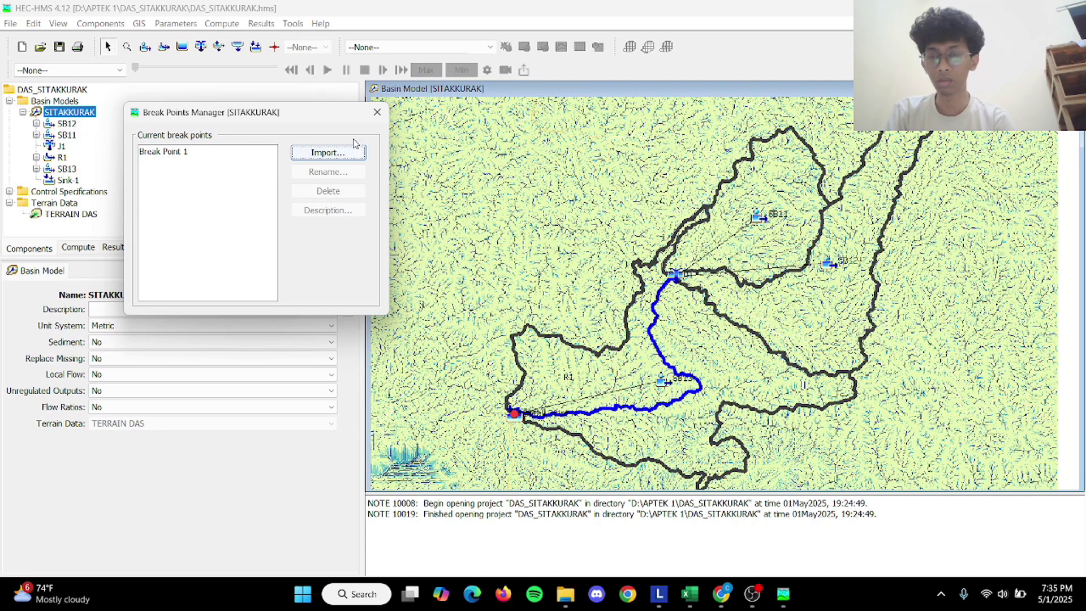
click(378, 114)
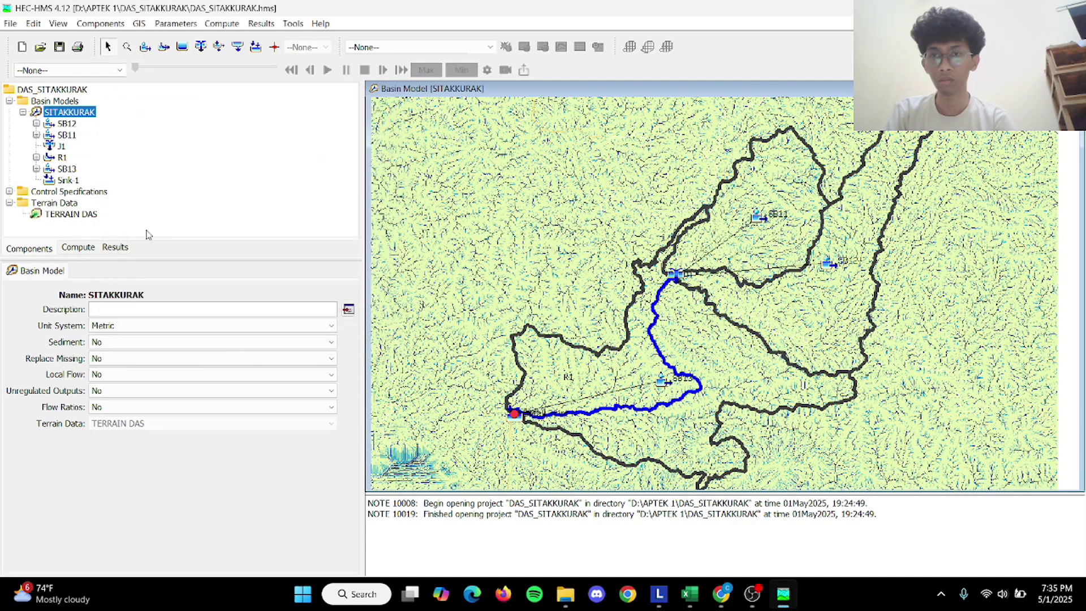
Set the KETERSEDIAN AIR control specification to run from 31DEC2004 at 00:00 to 31DEC2019 at 00:00.
click(9, 192)
click(69, 204)
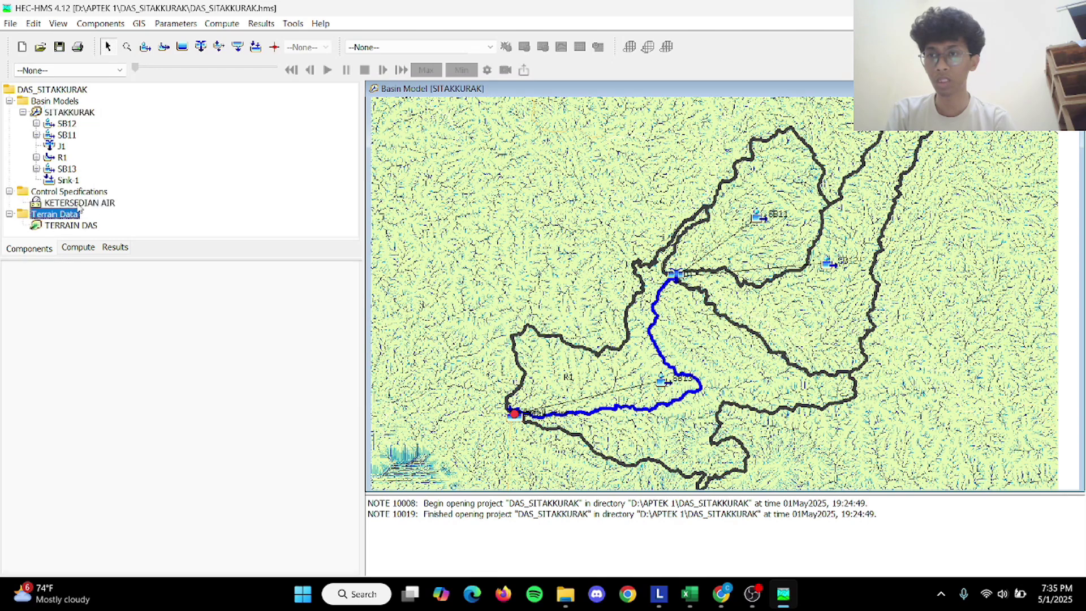
click(167, 324)
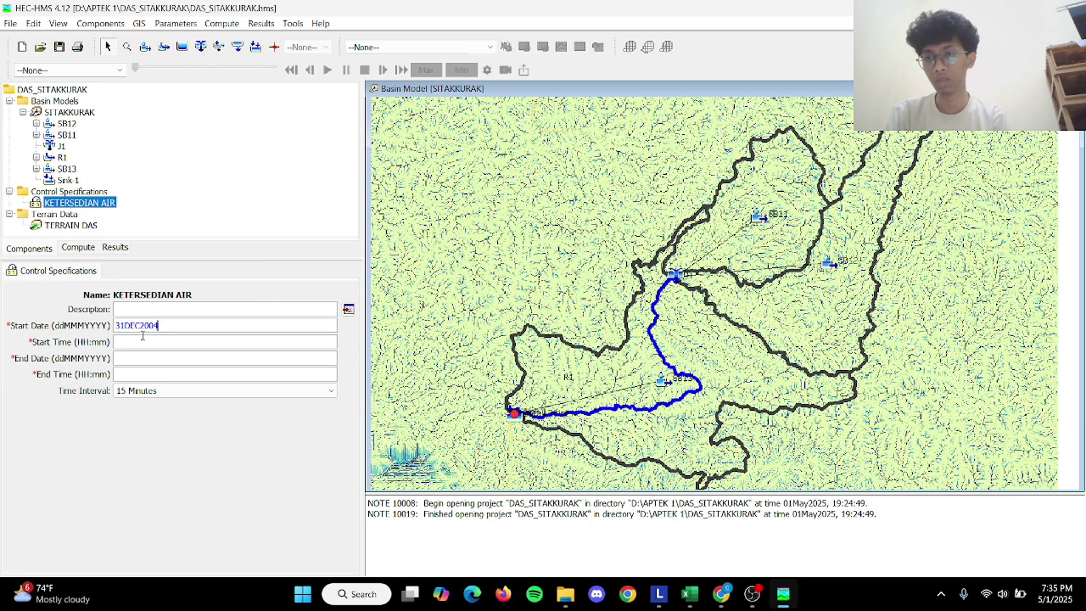
text(00:00)
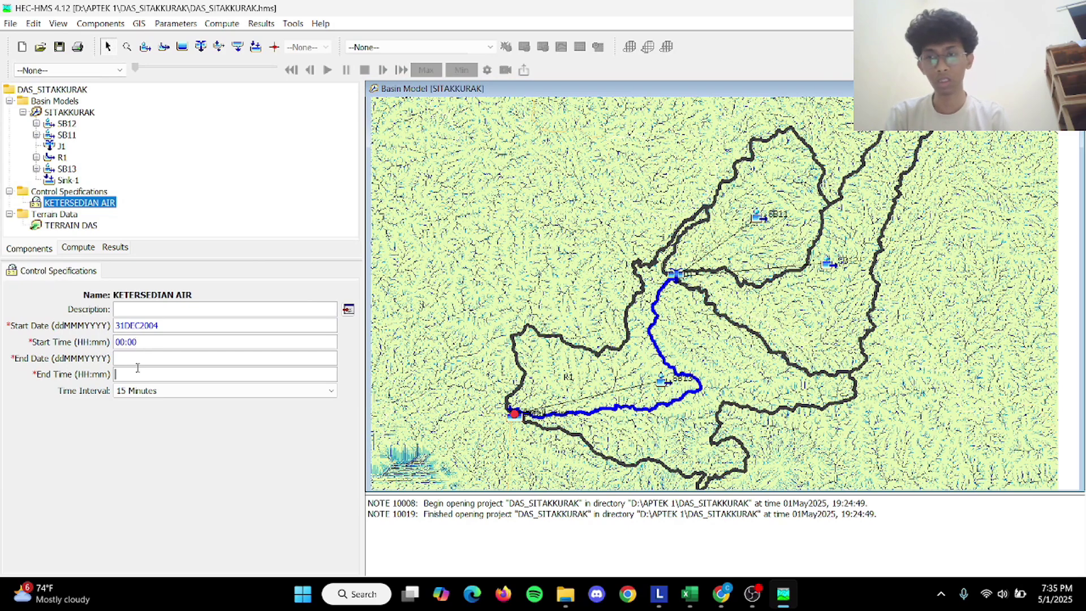
text(31)
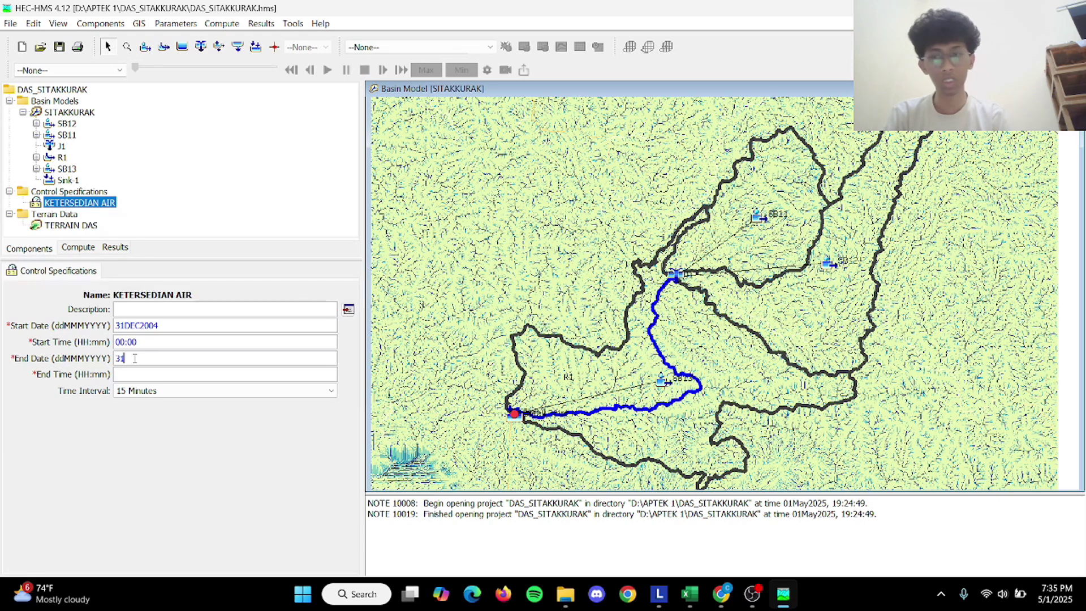
text(DEC2019)
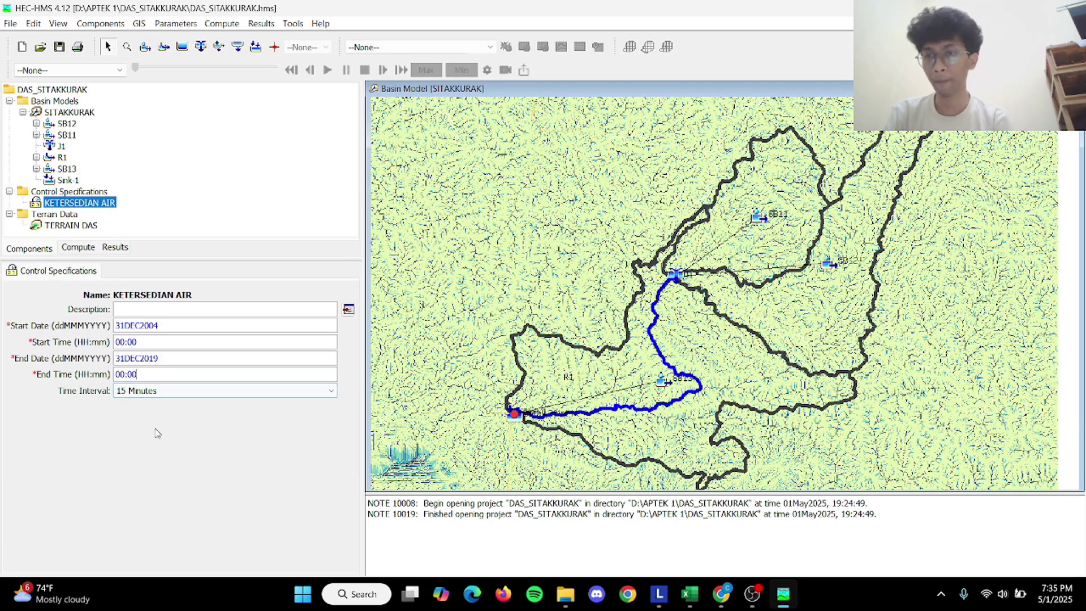
Set the time interval of the KETERSEDIAN AIR control specification to 1 Day.
click(153, 390)
scroll(161, 453, down, 2)
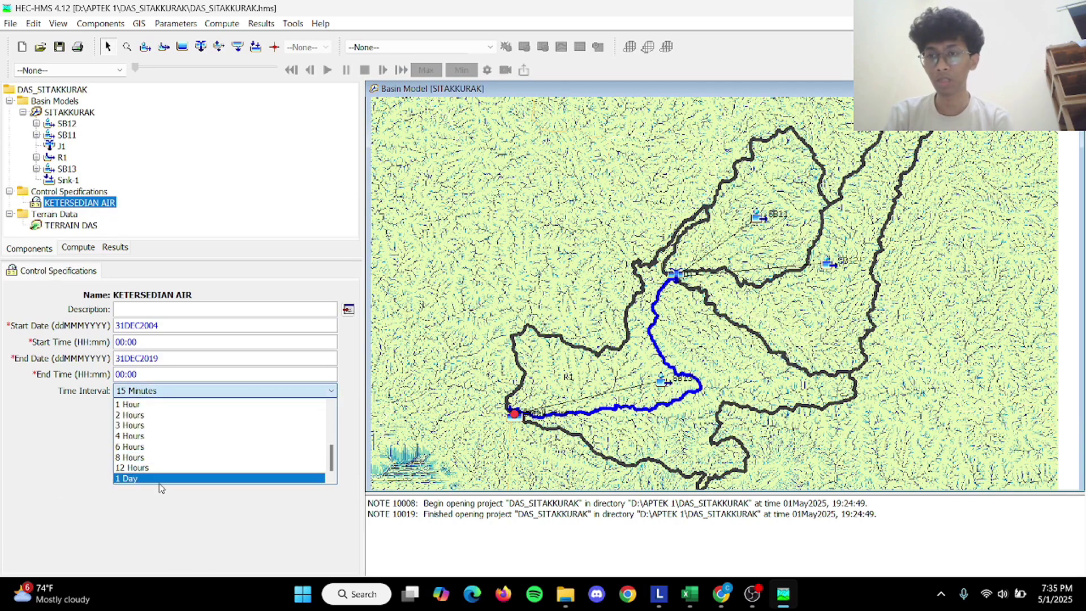
click(160, 479)
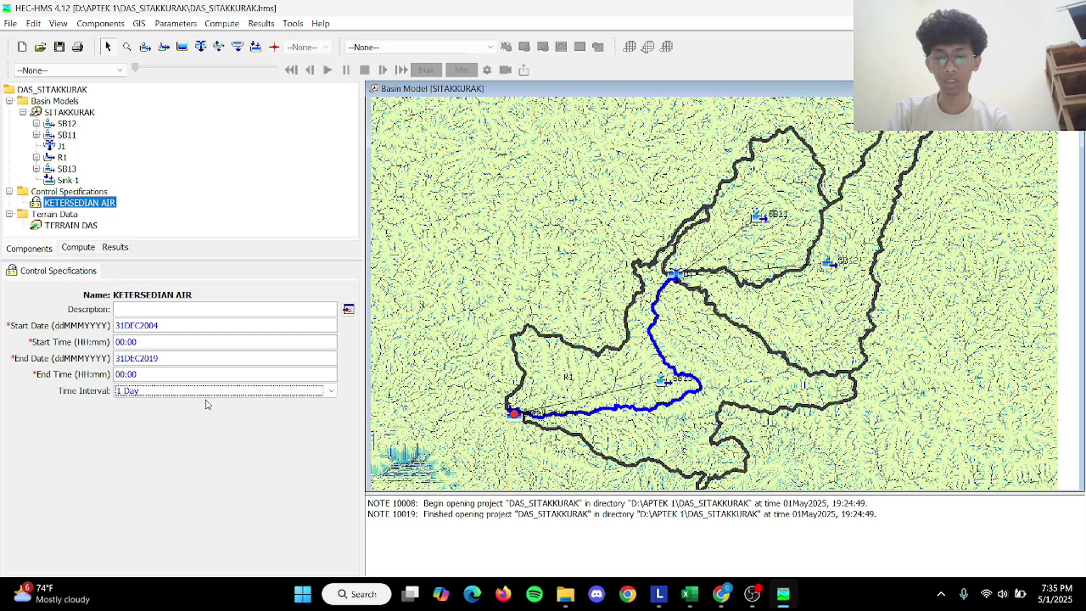
click(100, 23)
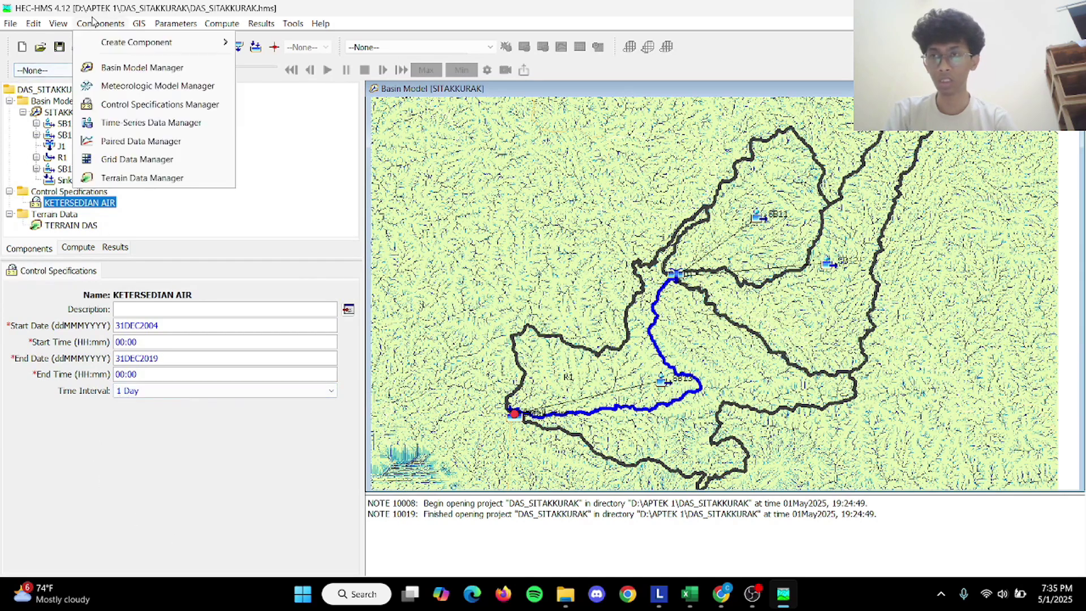
click(133, 126)
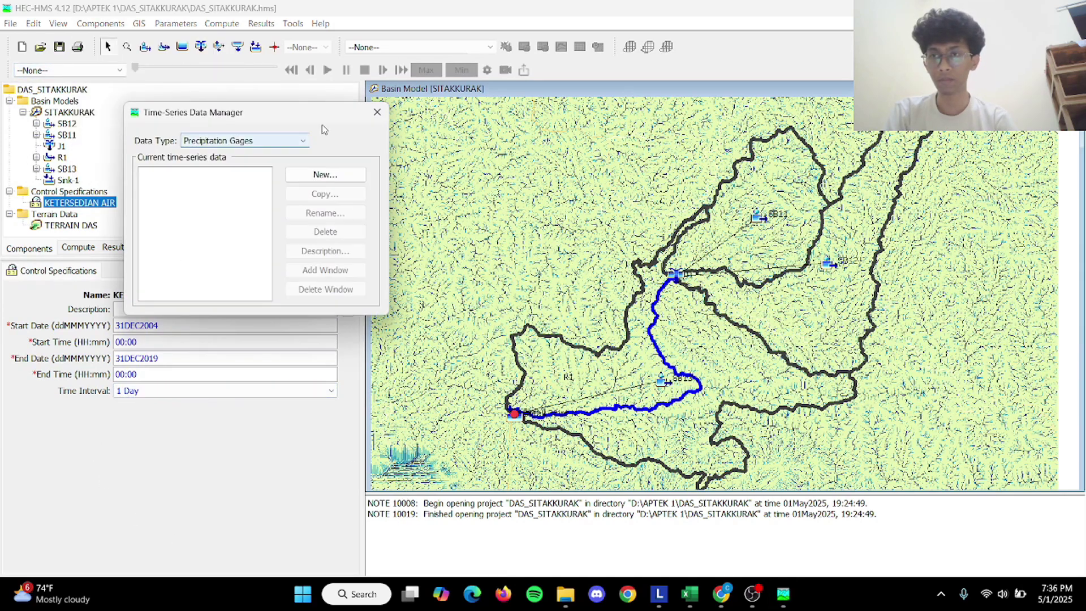
click(378, 114)
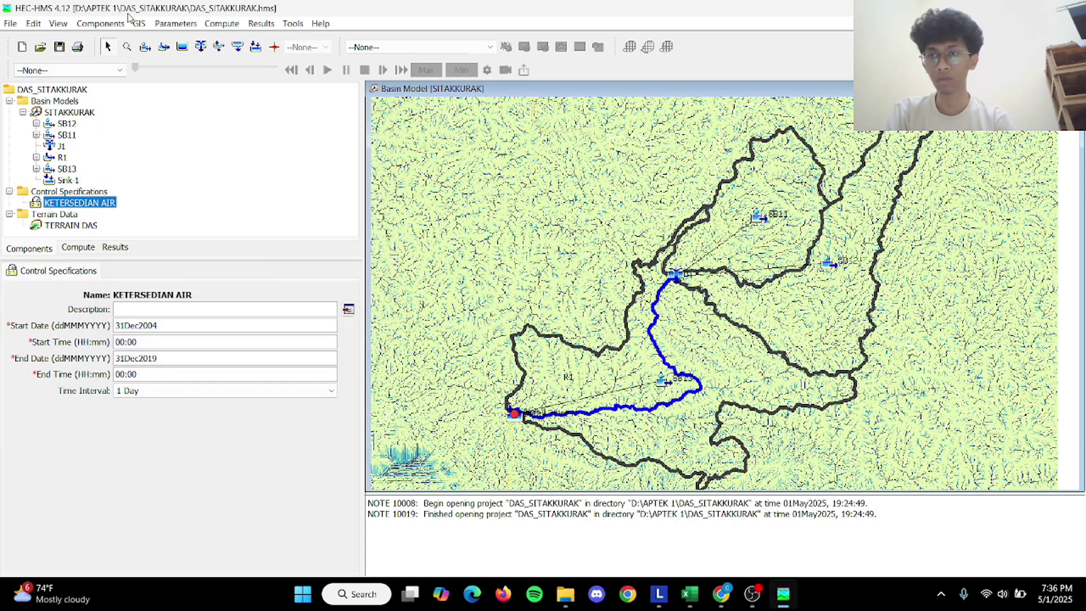
Create a precipitation gage time series named HUJAN HARIAN and close the Time-Series Data Manager.
click(100, 23)
click(136, 123)
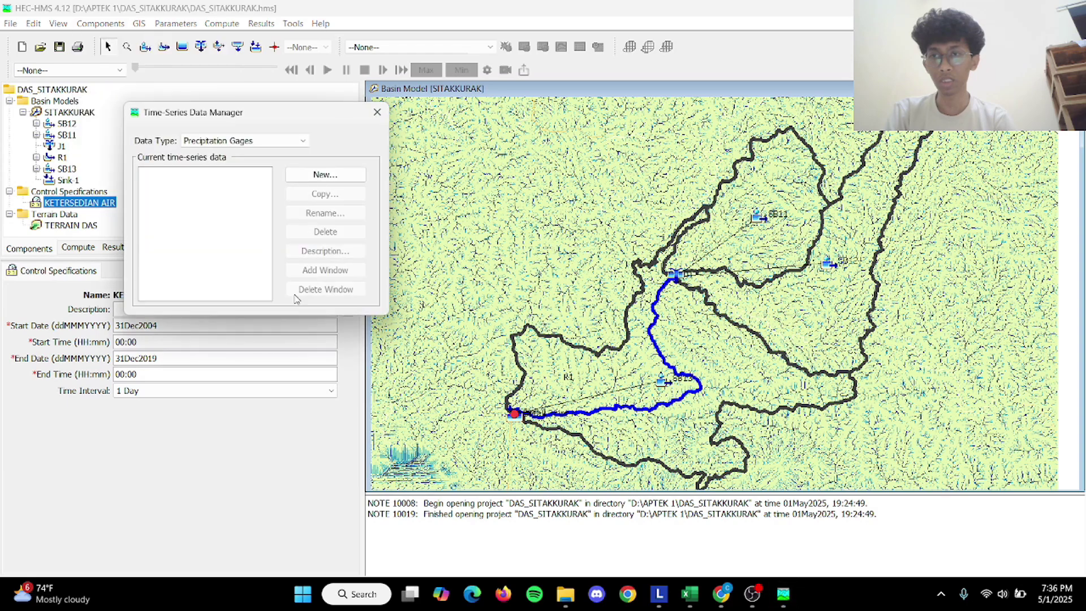
click(317, 176)
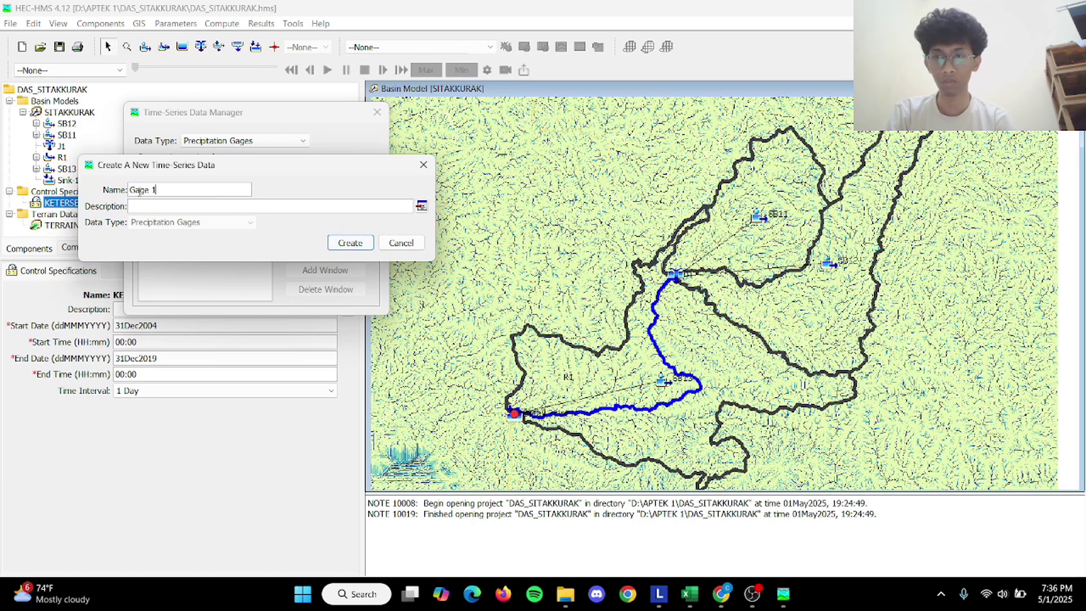
key(BackSpace)
key(BackSpace)
key(BackSpace)
key(BackSpace)
key(BackSpace)
key(BackSpace)
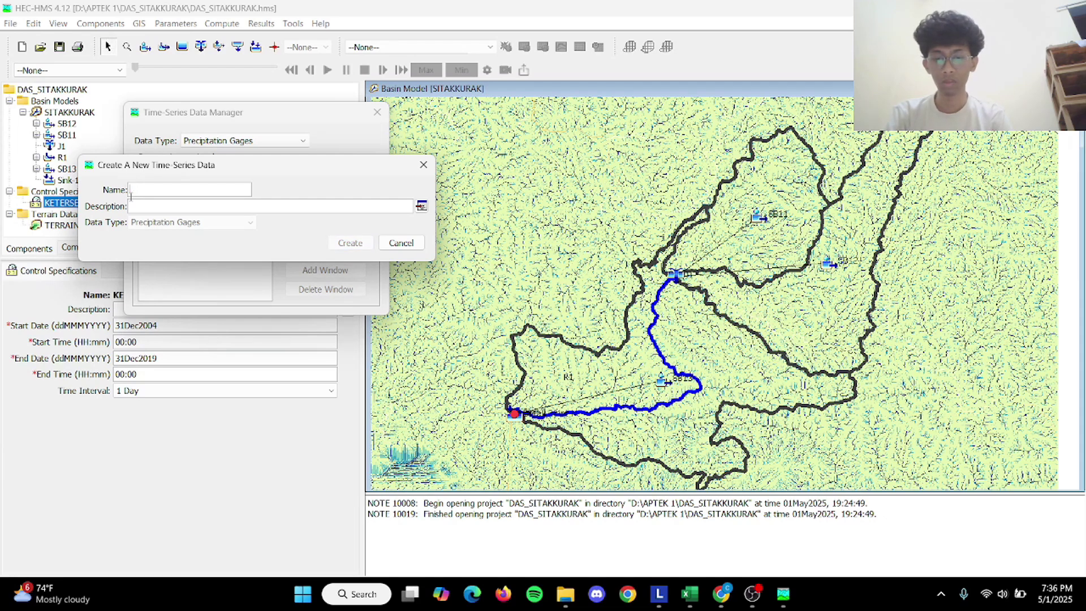
text(HU1)
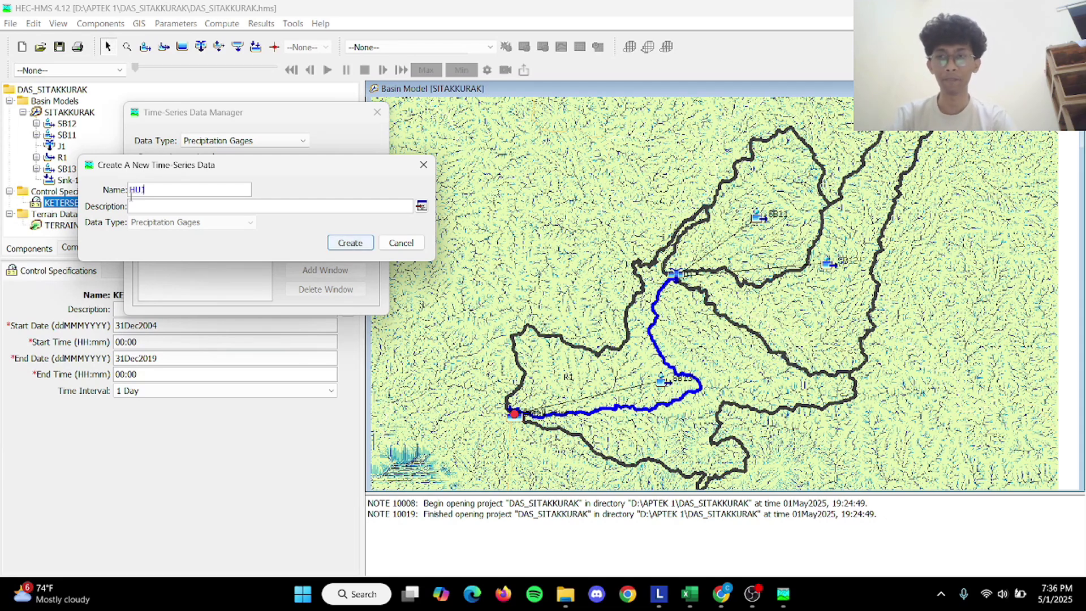
text(AN HARIAN)
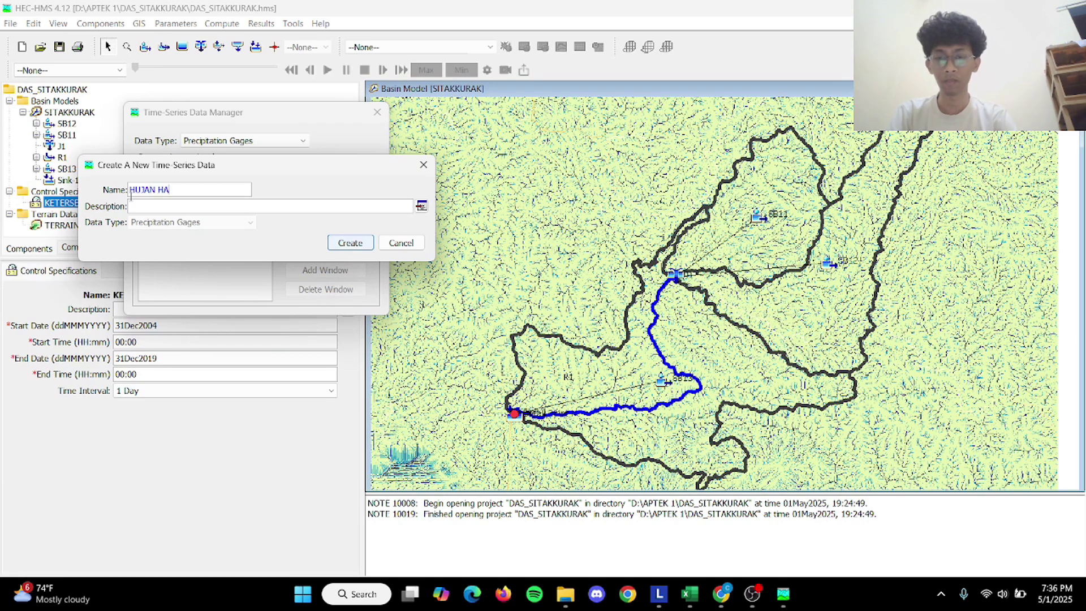
click(346, 243)
click(377, 112)
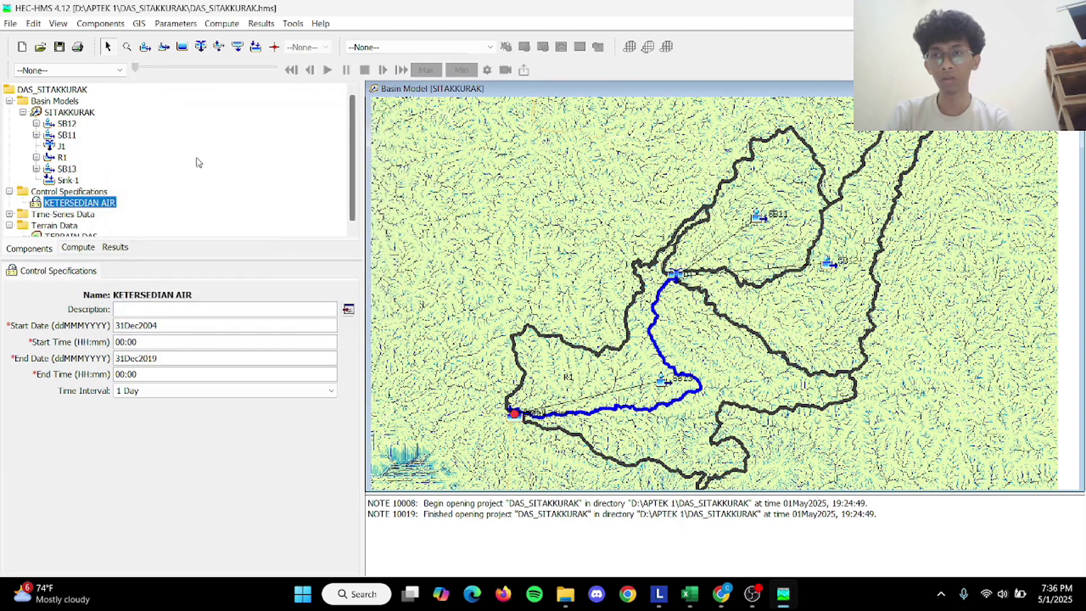
Set the HUJAN HARIAN gage's time window to start on 31DEC2004 and end on 31DEC2019, then save the project.
click(9, 214)
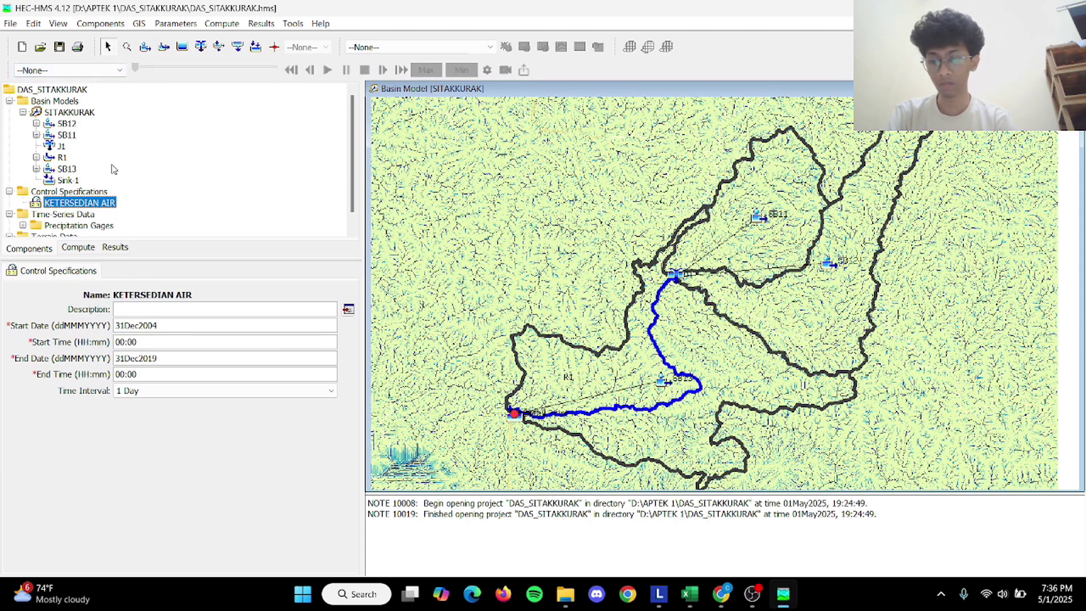
scroll(101, 174, down, 1)
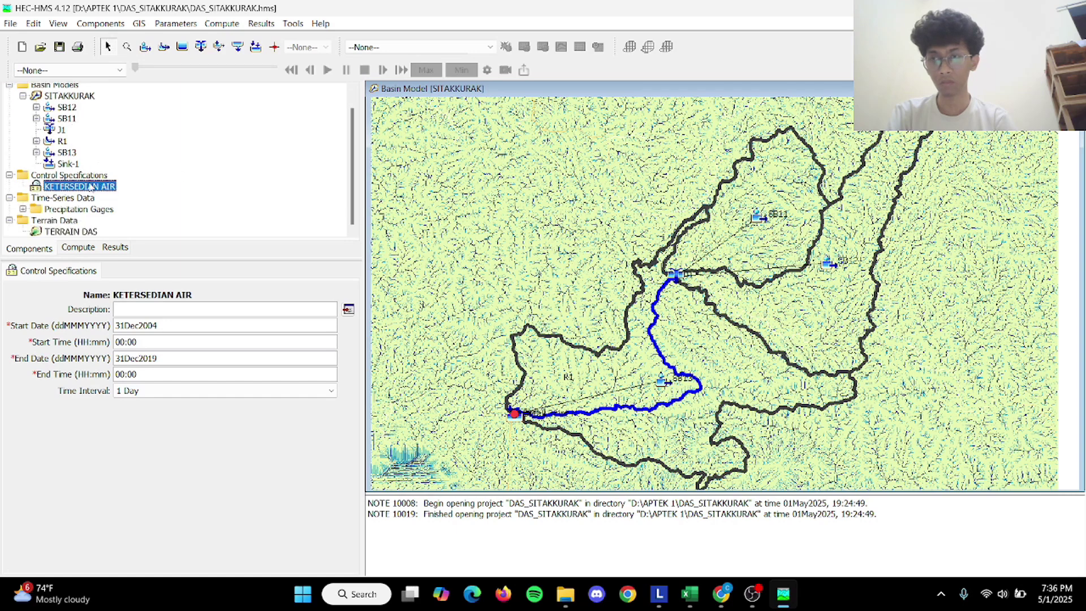
click(25, 213)
click(53, 222)
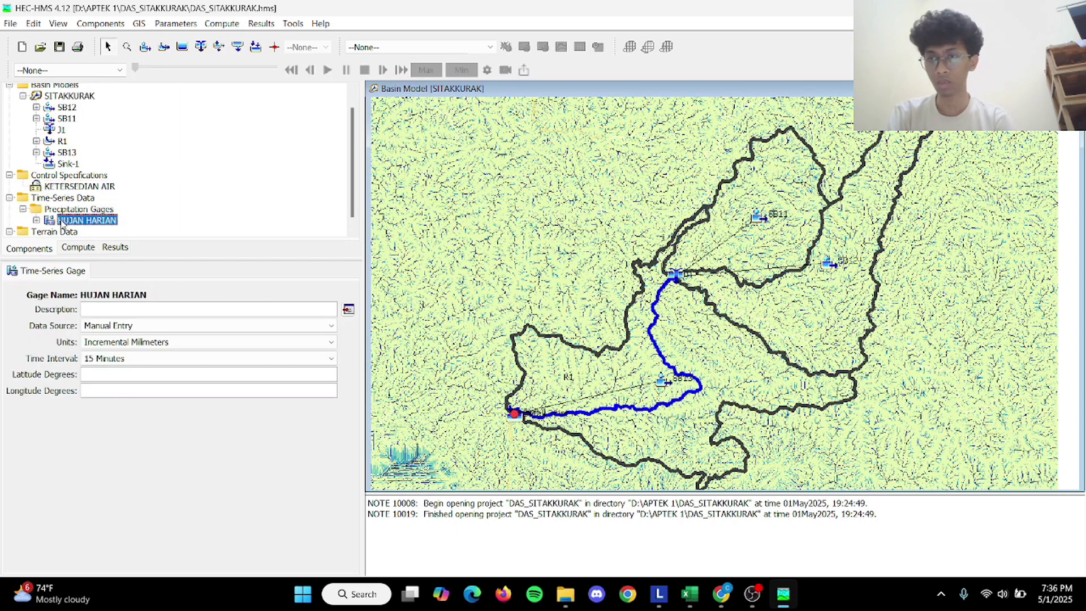
click(36, 220)
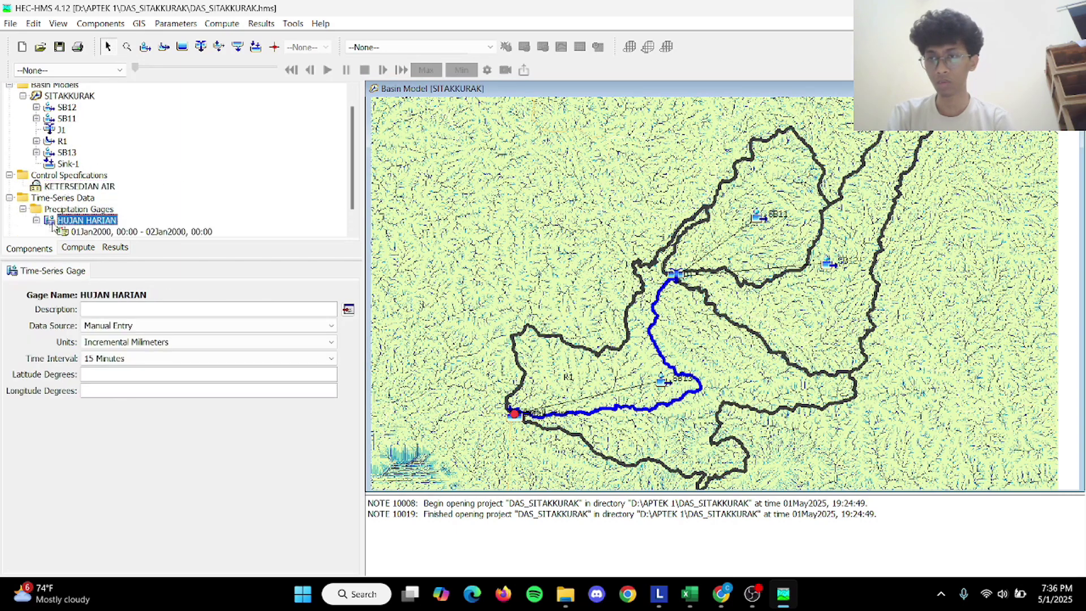
click(113, 232)
drag(149, 308, 97, 315)
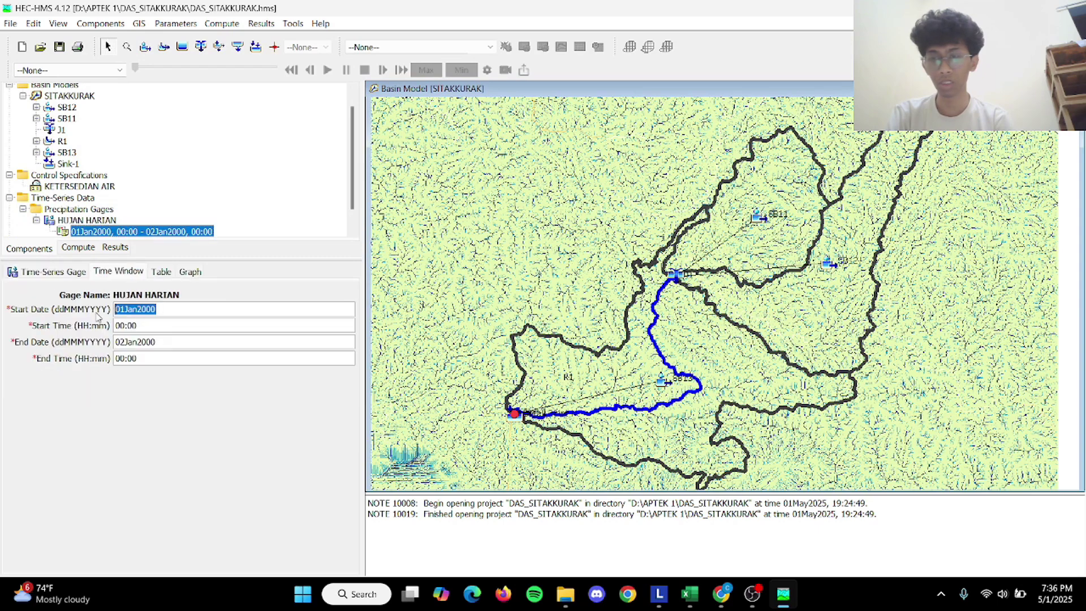
text(31)
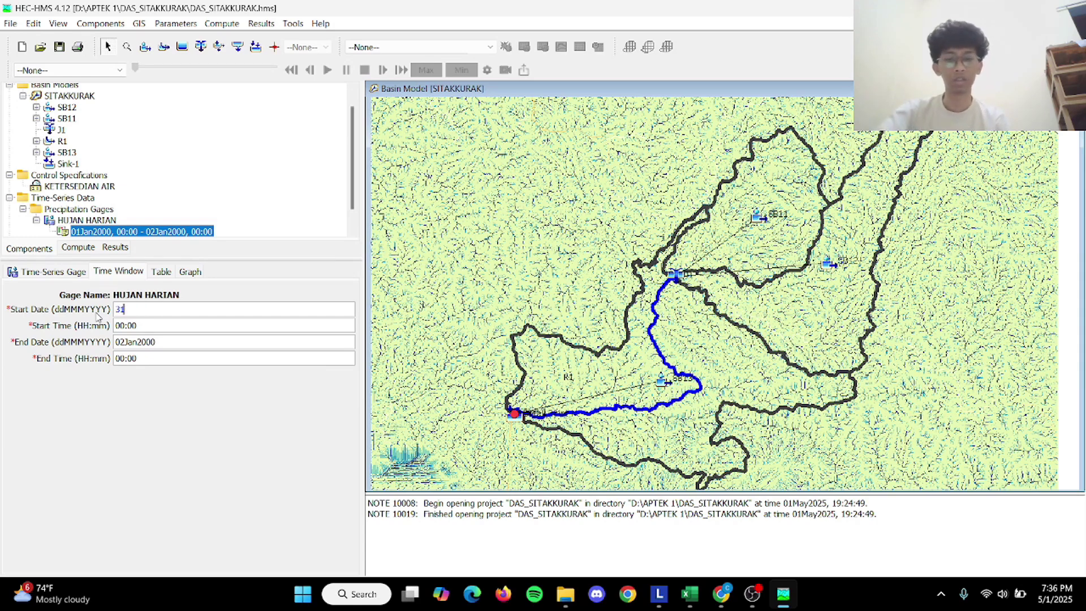
text(DEC2004)
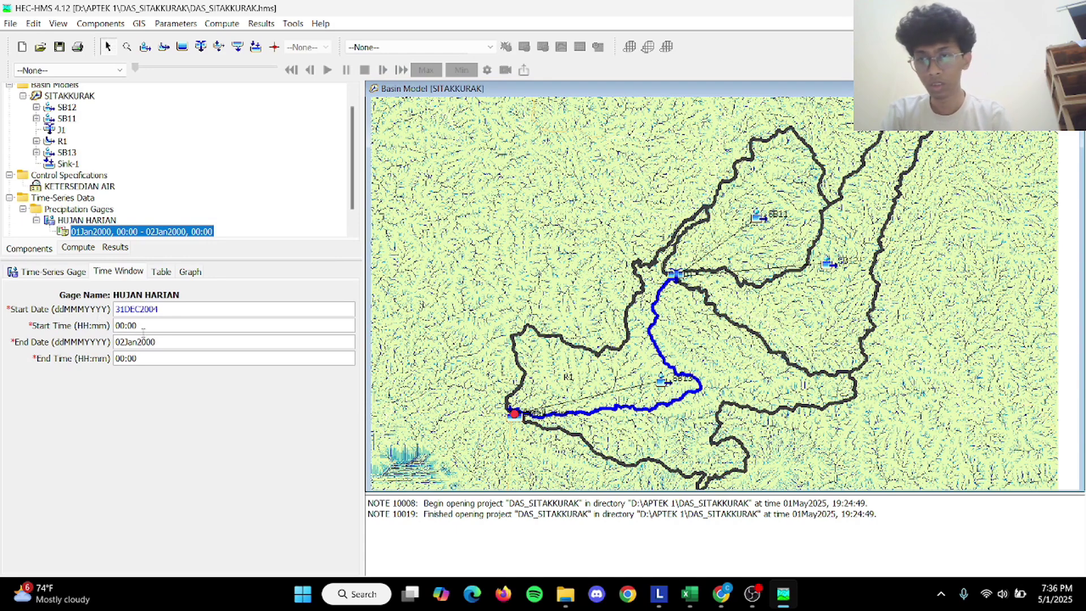
drag(167, 344, 60, 349)
text(31DEC2019)
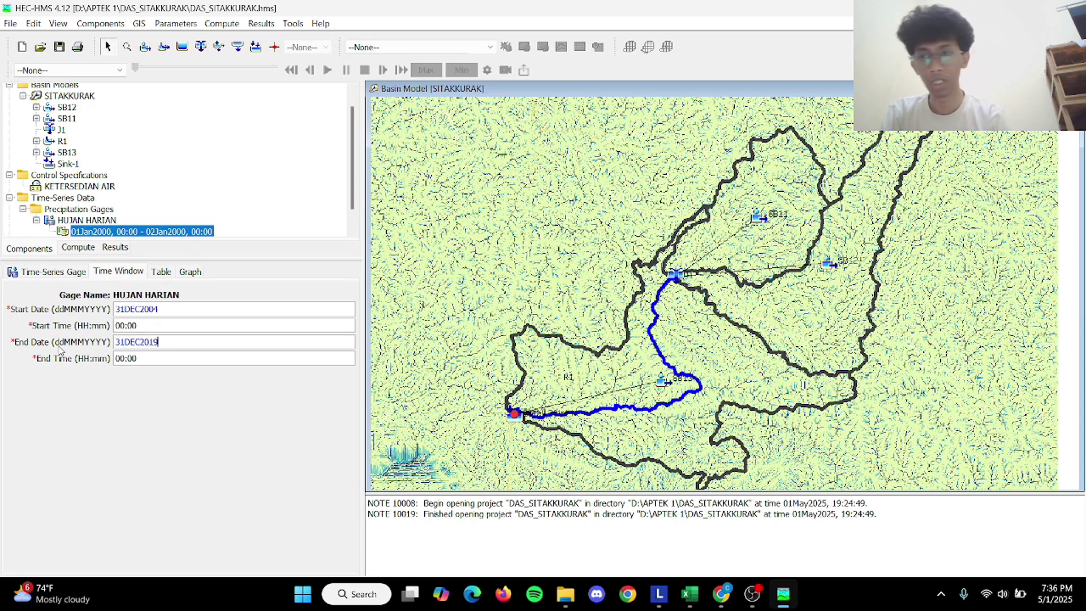
click(59, 47)
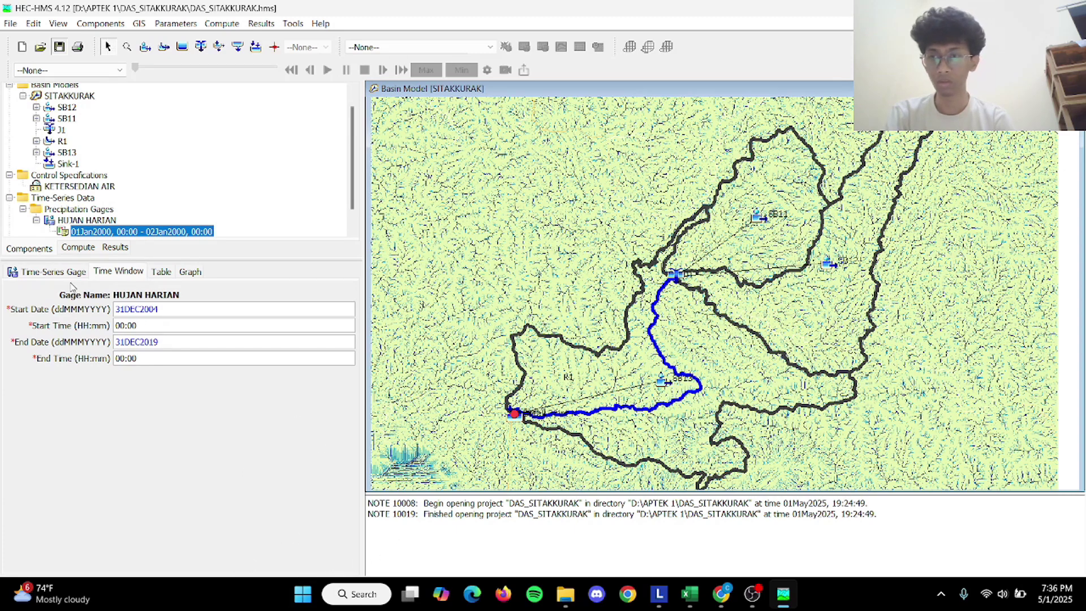
Set the HUJAN HARIAN gage's time interval to 1 Day and save the project.
click(79, 220)
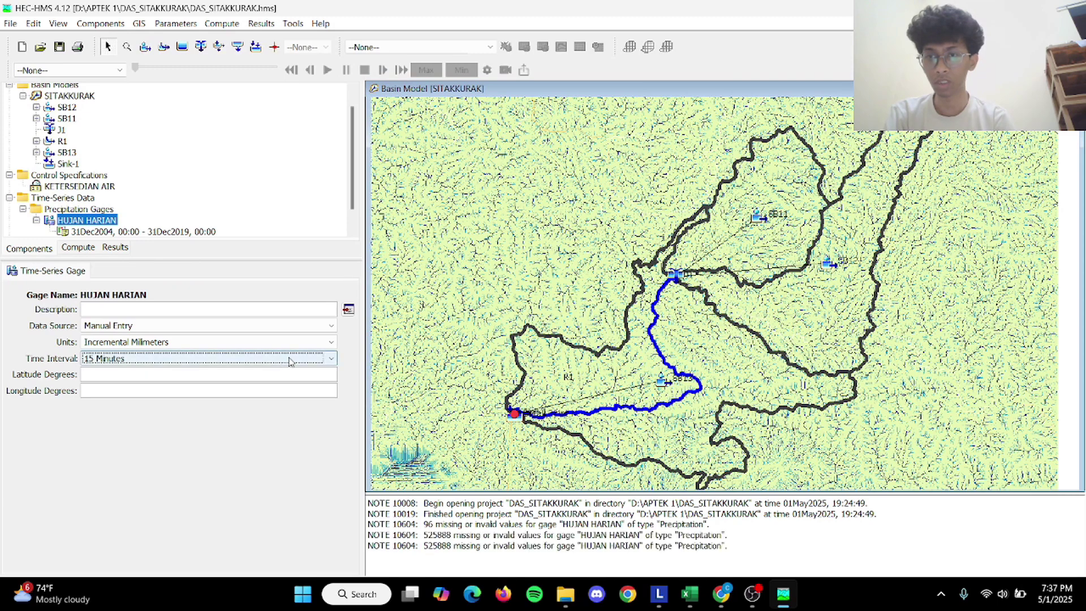
click(212, 360)
scroll(176, 433, down, 1)
click(153, 444)
click(154, 359)
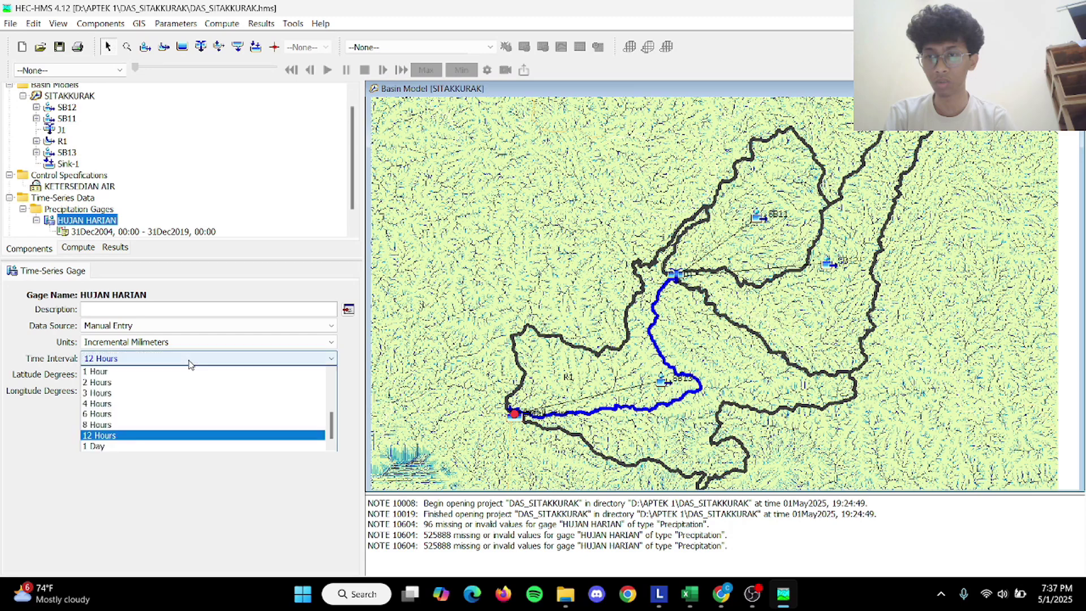
click(152, 444)
click(59, 47)
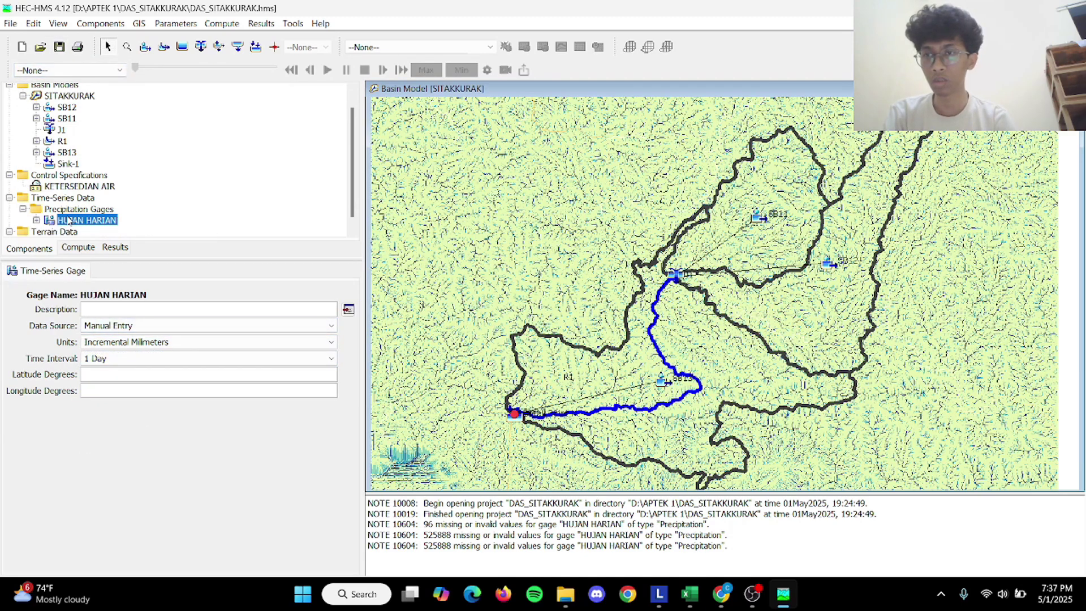
Reopen the HUJAN HARIAN gage's time window and correct its end date to 31DEC2019.
click(35, 221)
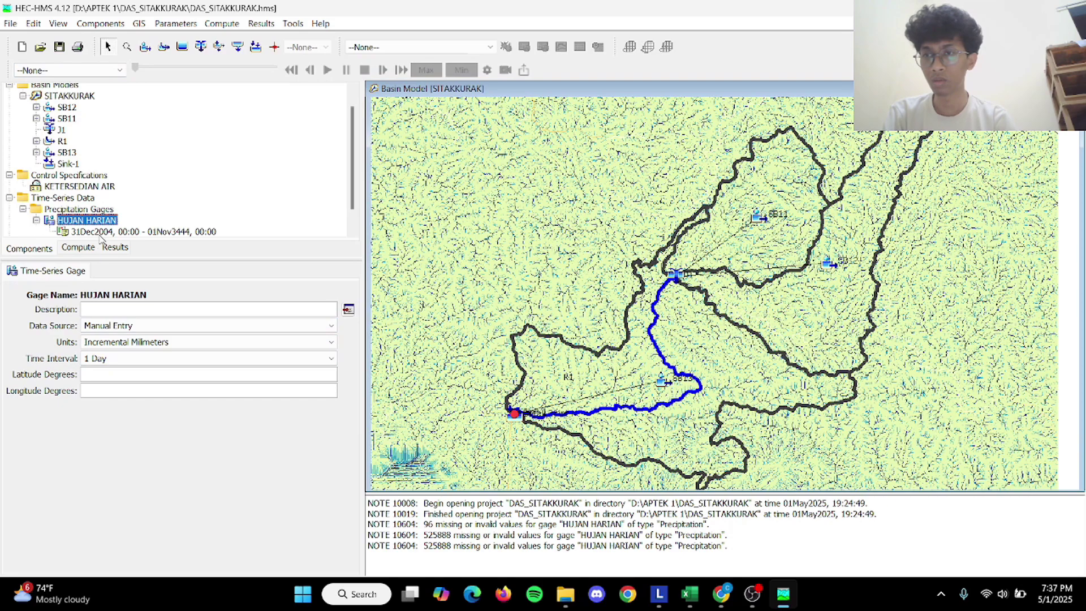
click(106, 228)
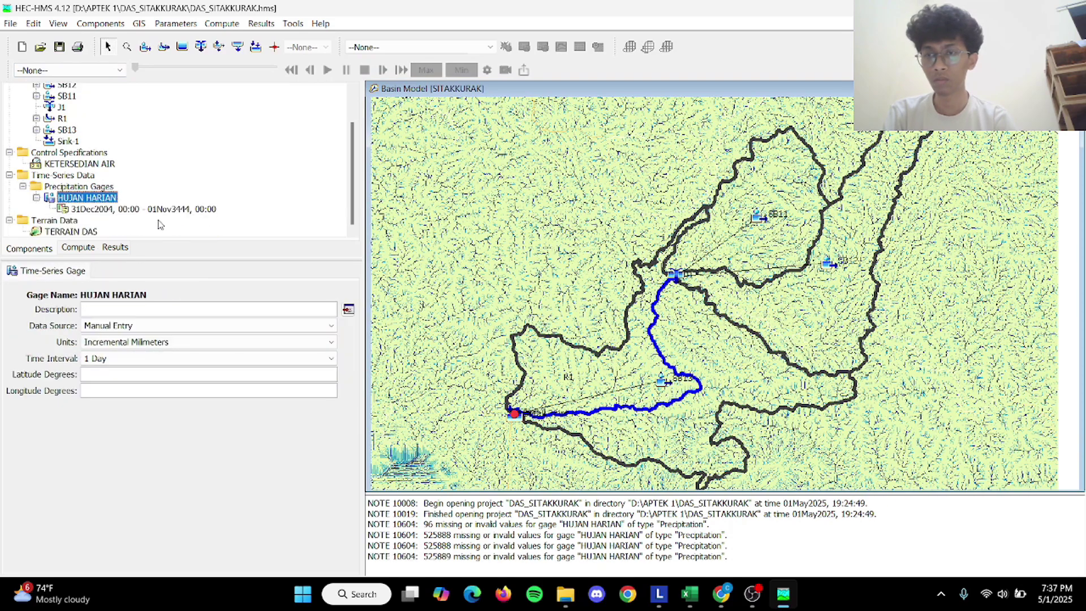
click(148, 209)
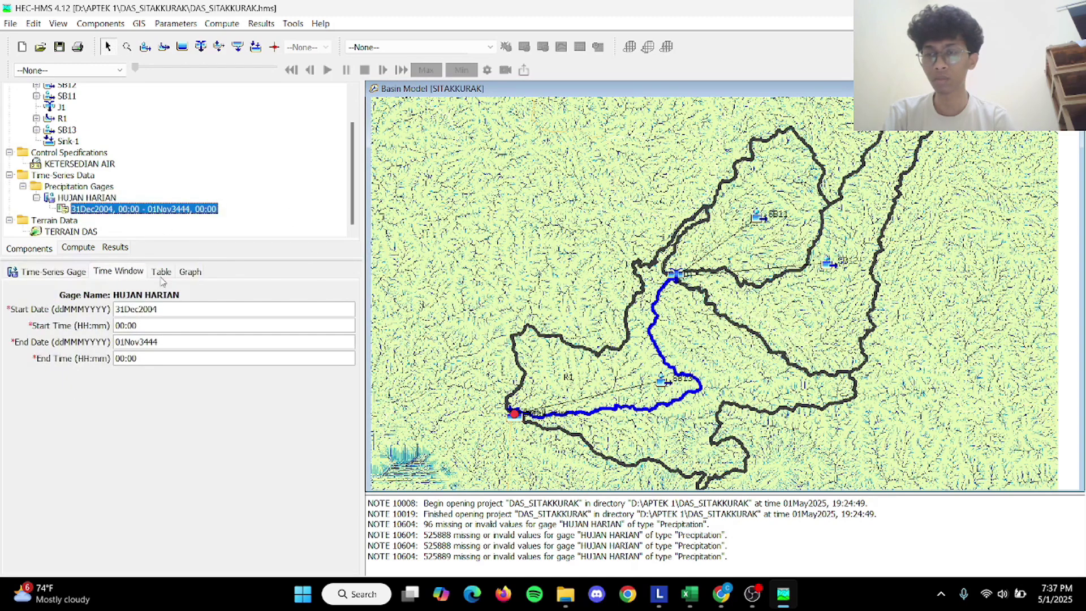
drag(156, 343, 111, 343)
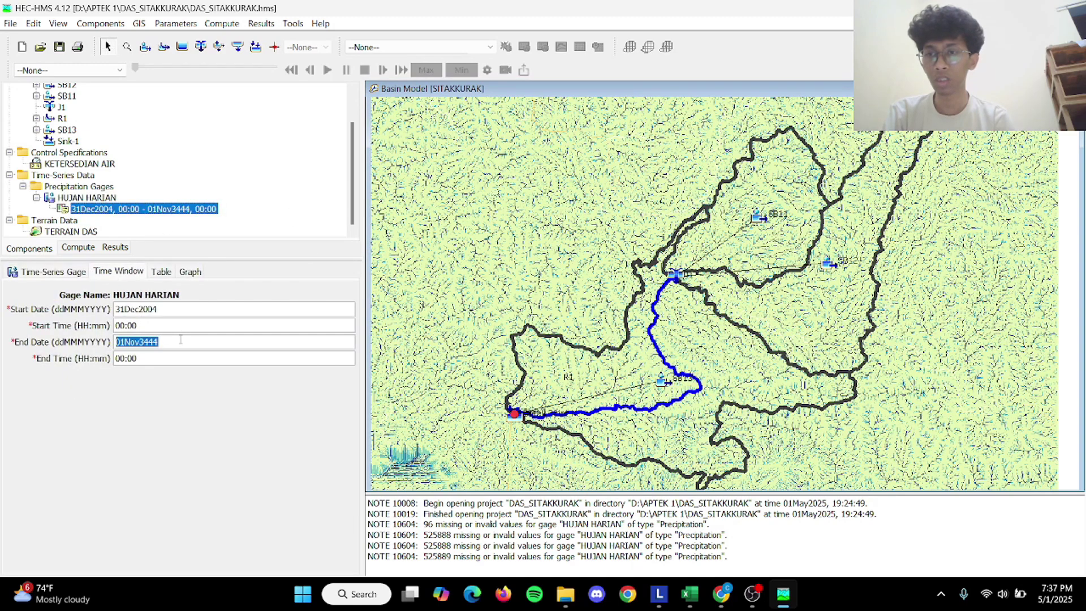
text(31)
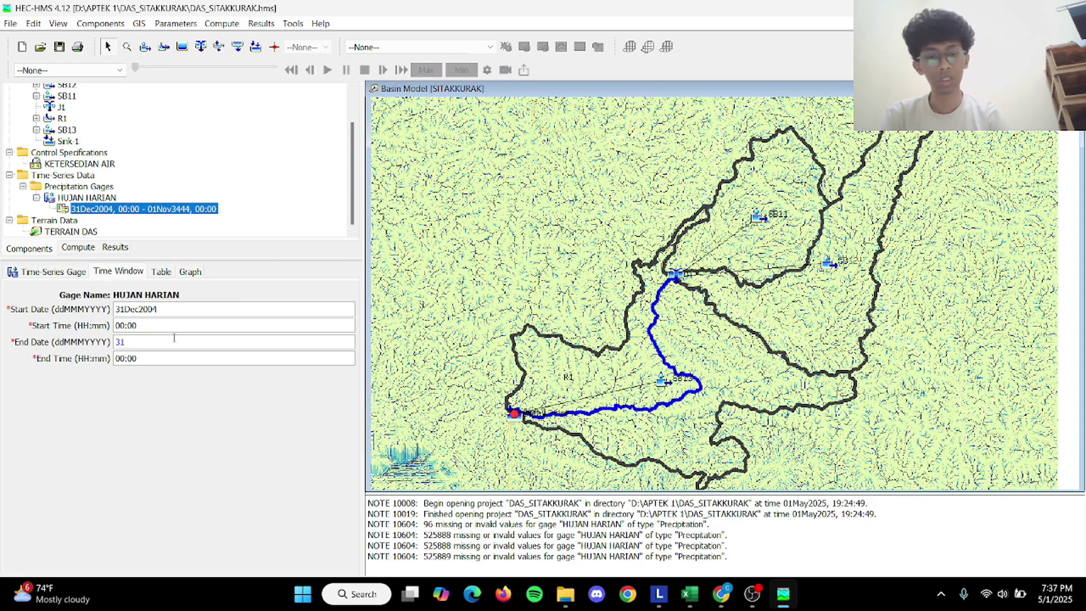
text(DEC2019)
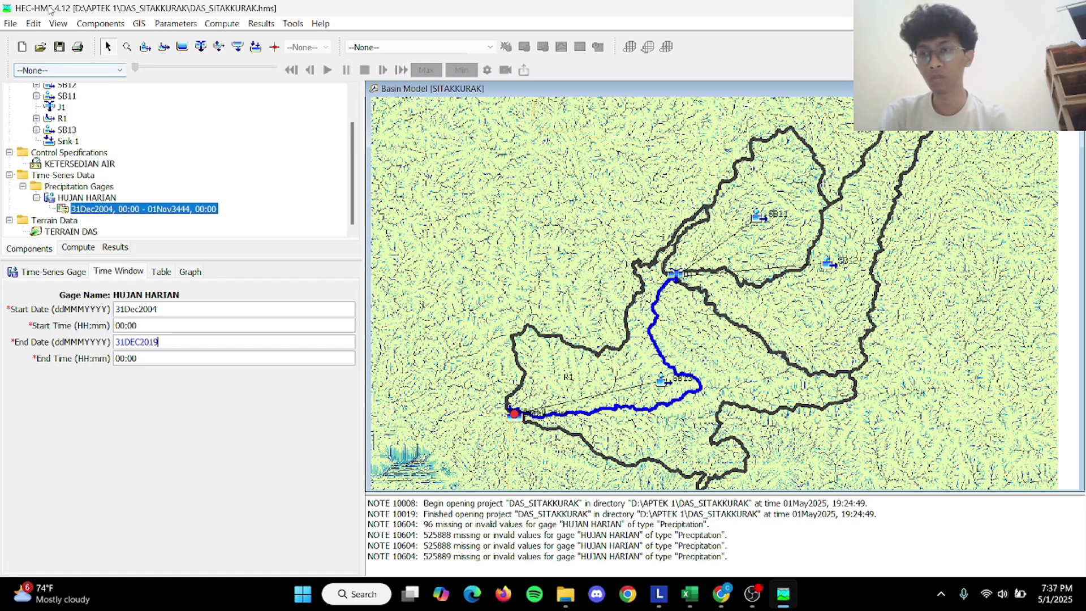
key(Return)
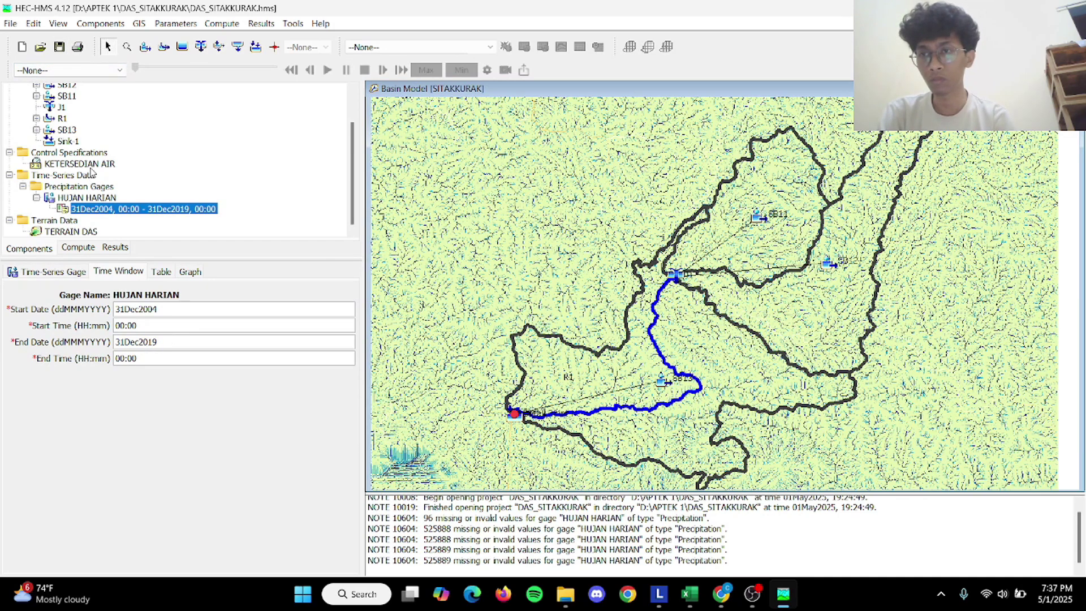
Review the KETERSEDIAN AIR control specification, the HUJAN HARIAN gage's unit options, the project properties and the SITAKKURAK basin model settings.
click(80, 164)
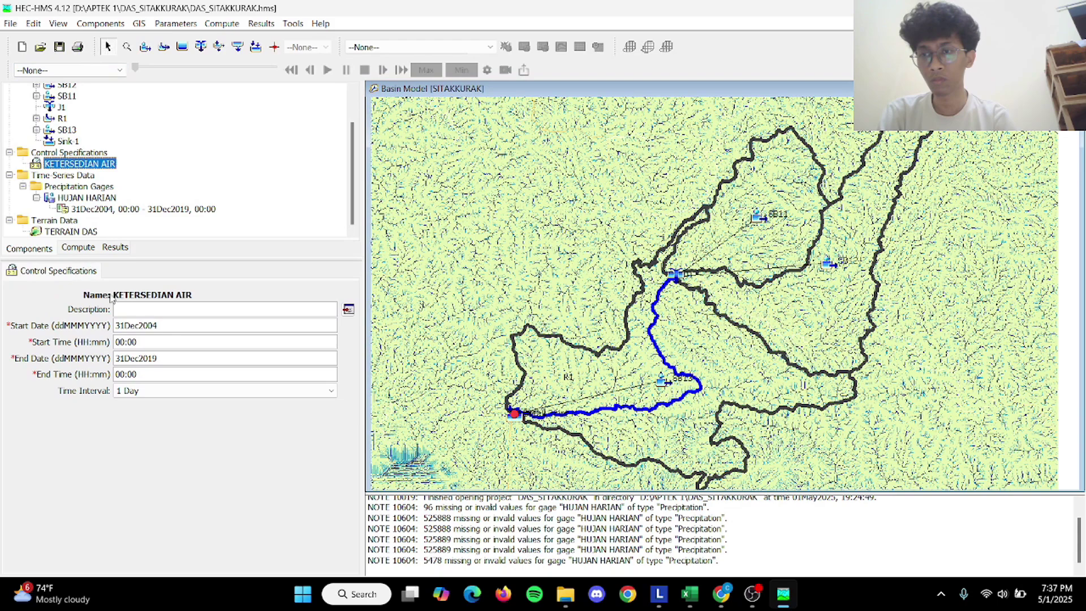
click(85, 198)
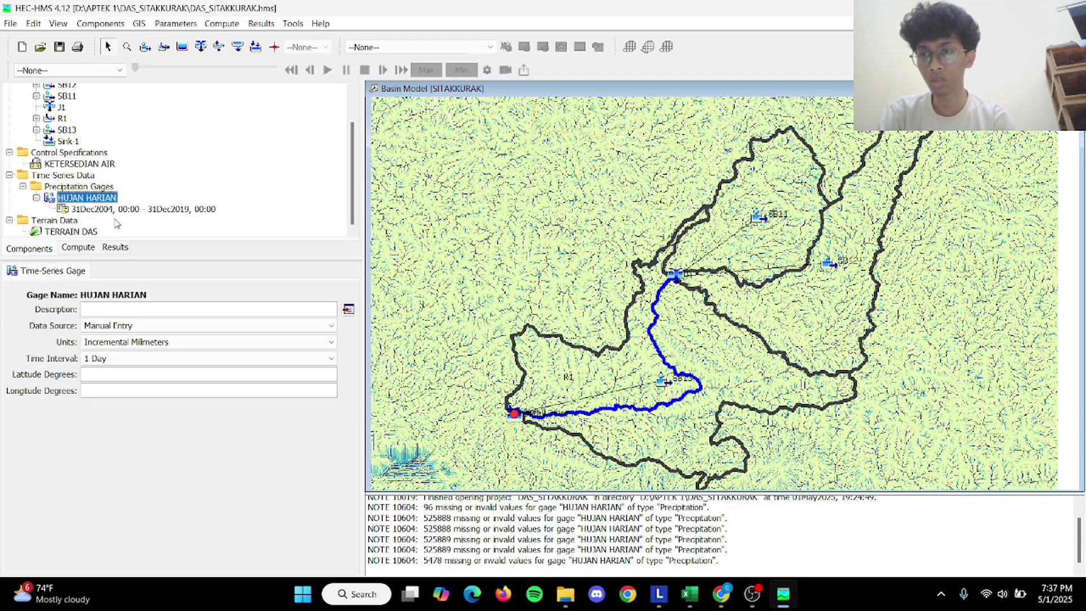
click(143, 344)
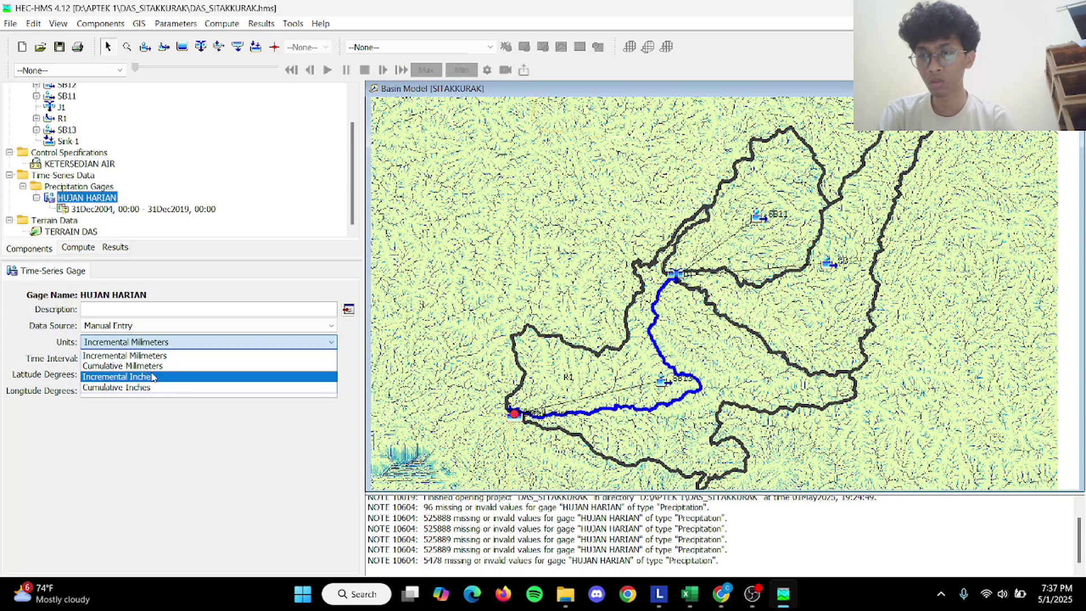
scroll(126, 178, up, 2)
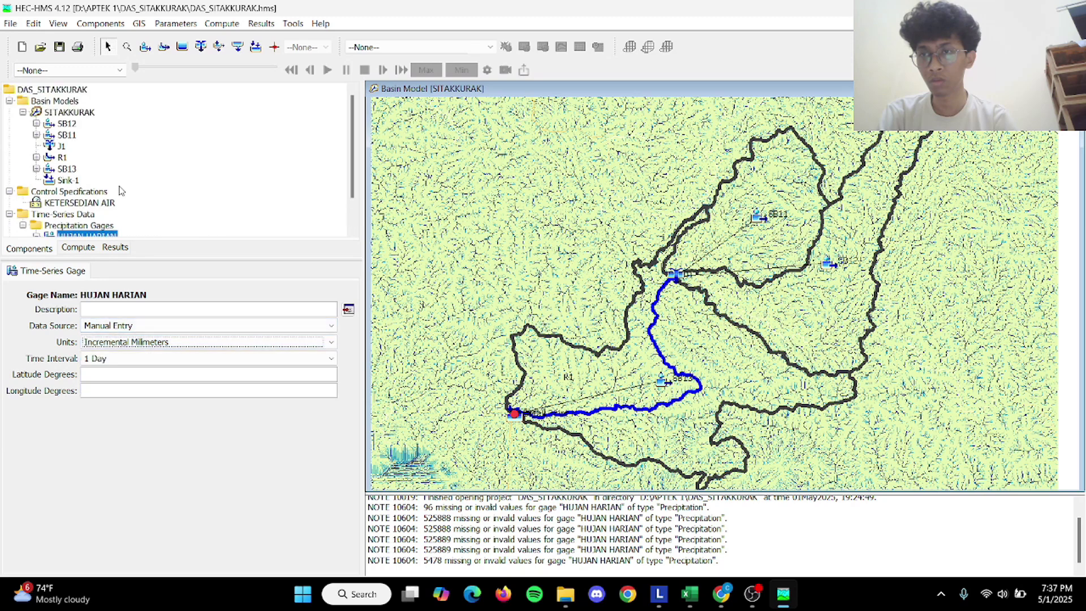
click(72, 90)
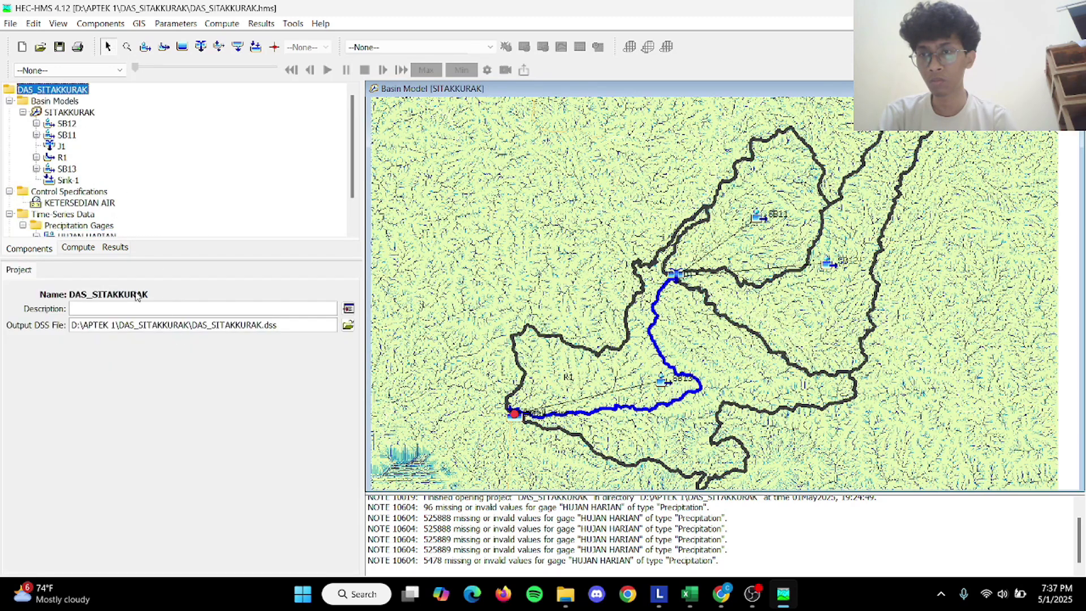
click(85, 249)
click(48, 248)
click(81, 114)
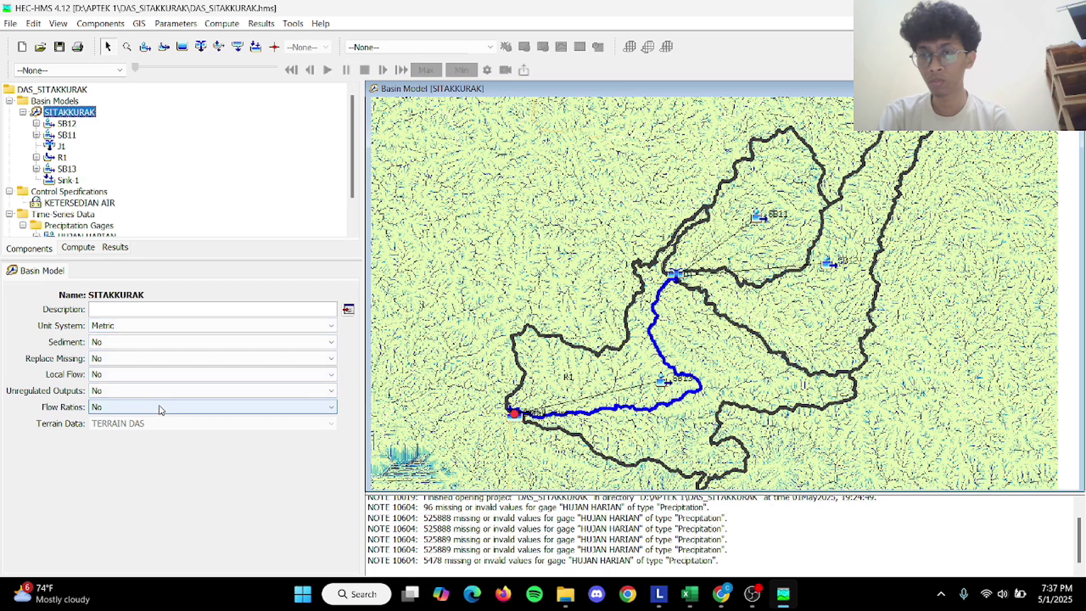
Check the HUJAN HARIAN precipitation gage's settings, time window and daily precipitation table.
click(91, 202)
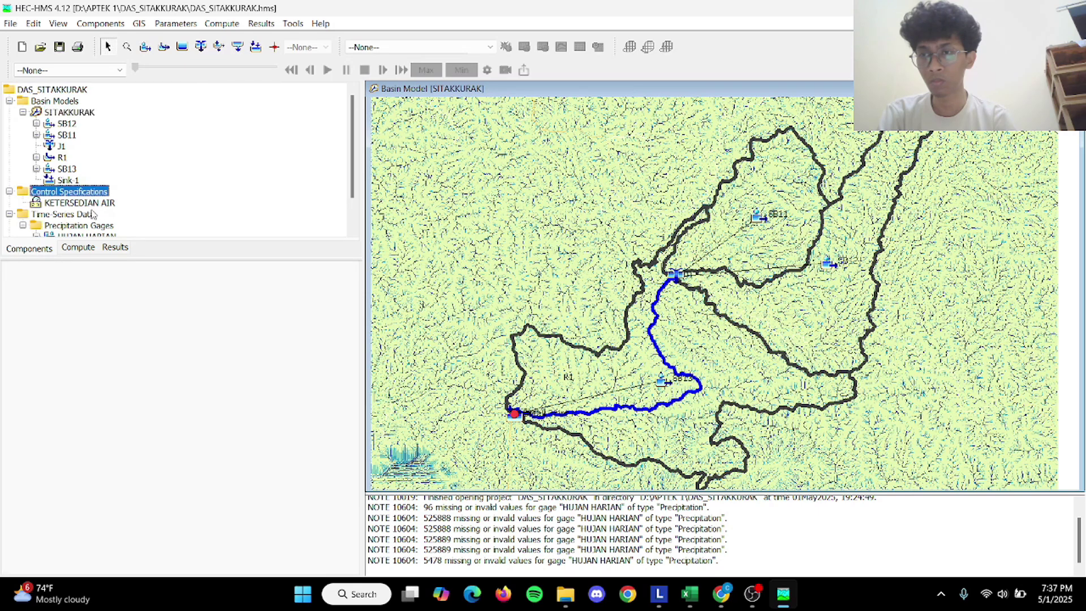
click(97, 235)
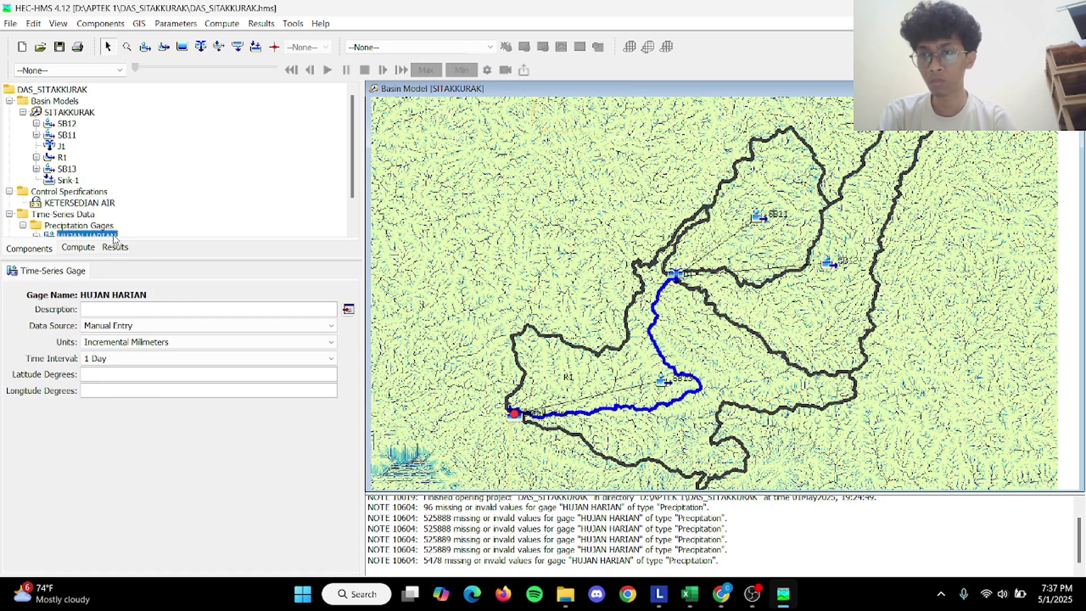
double_click(109, 235)
click(121, 210)
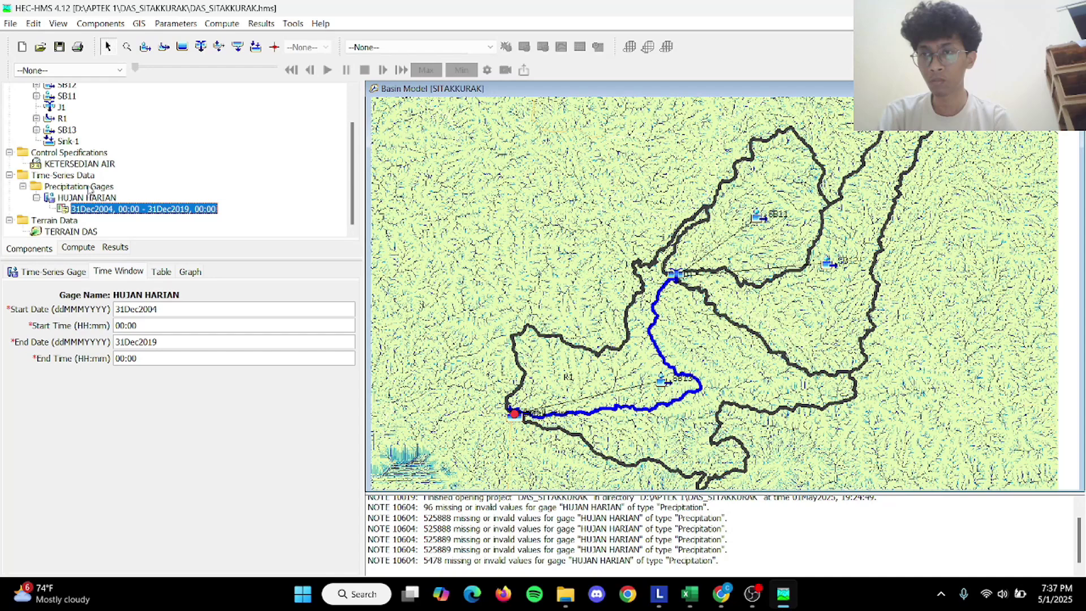
click(94, 164)
click(79, 248)
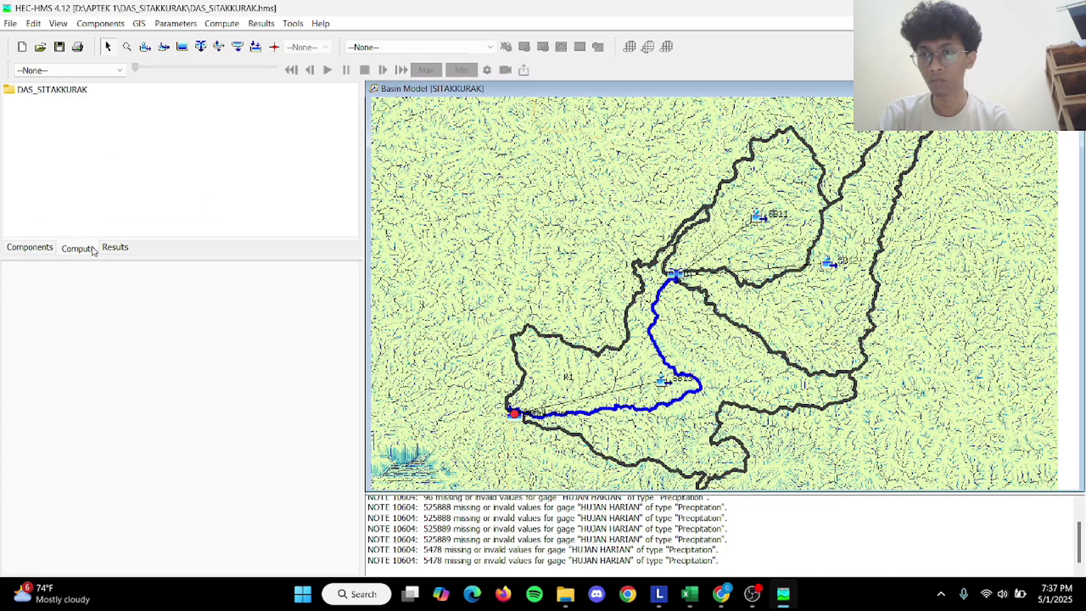
click(34, 249)
click(85, 199)
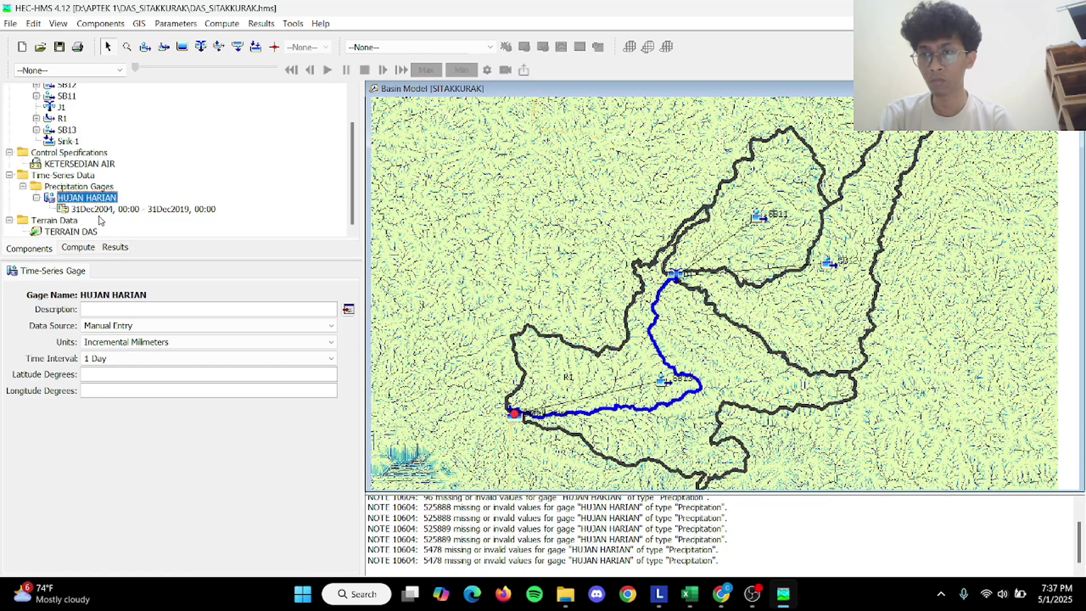
click(102, 209)
click(160, 272)
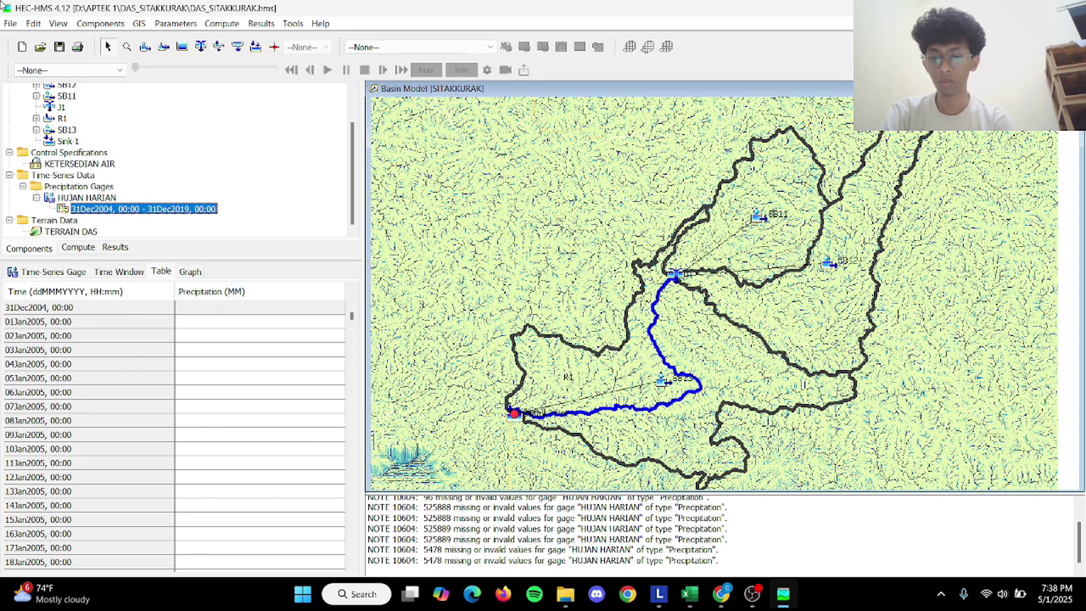
Create a meteorologic model named HUJAN HARIAN and close the Meteorologic Model Manager.
click(100, 23)
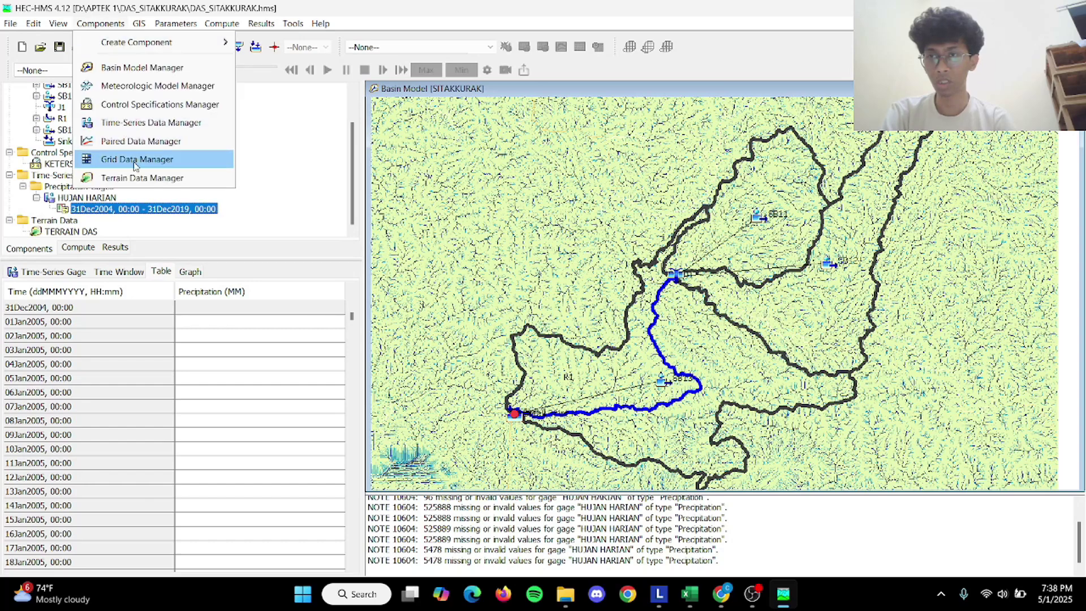
click(144, 85)
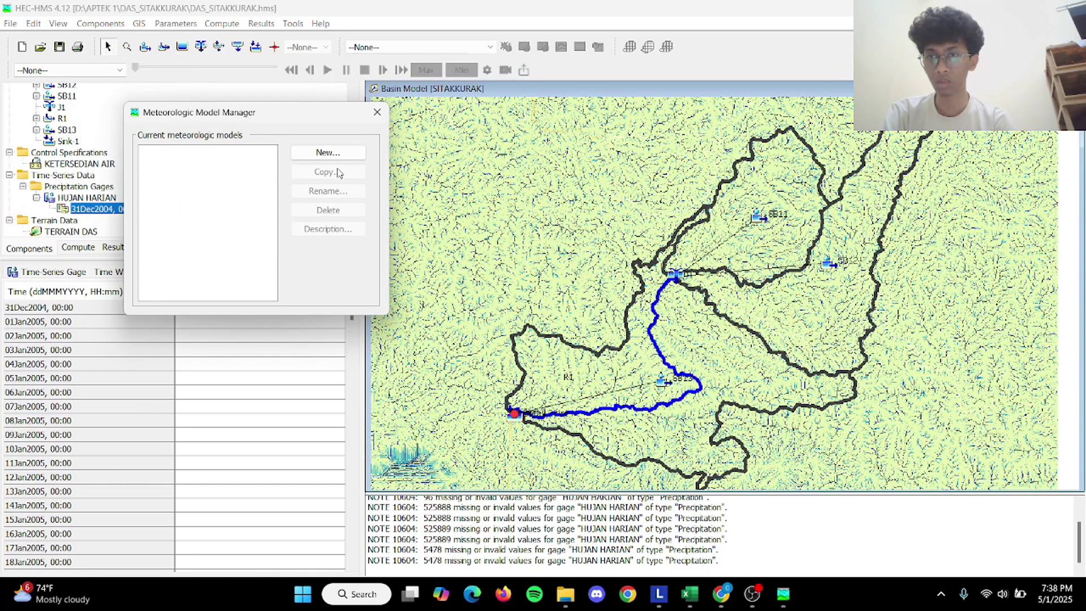
click(335, 158)
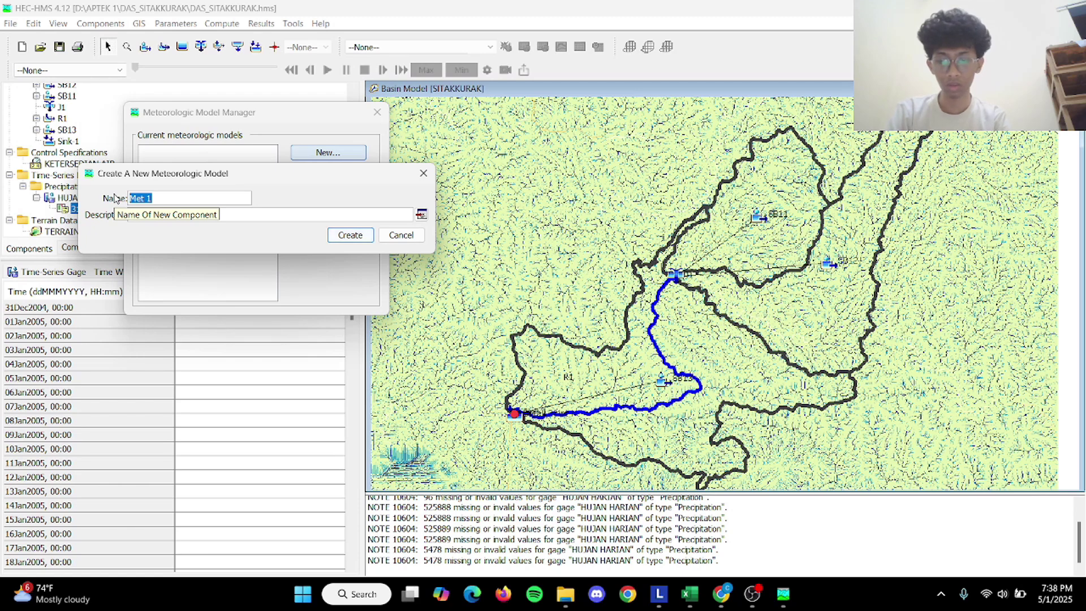
key(BackSpace)
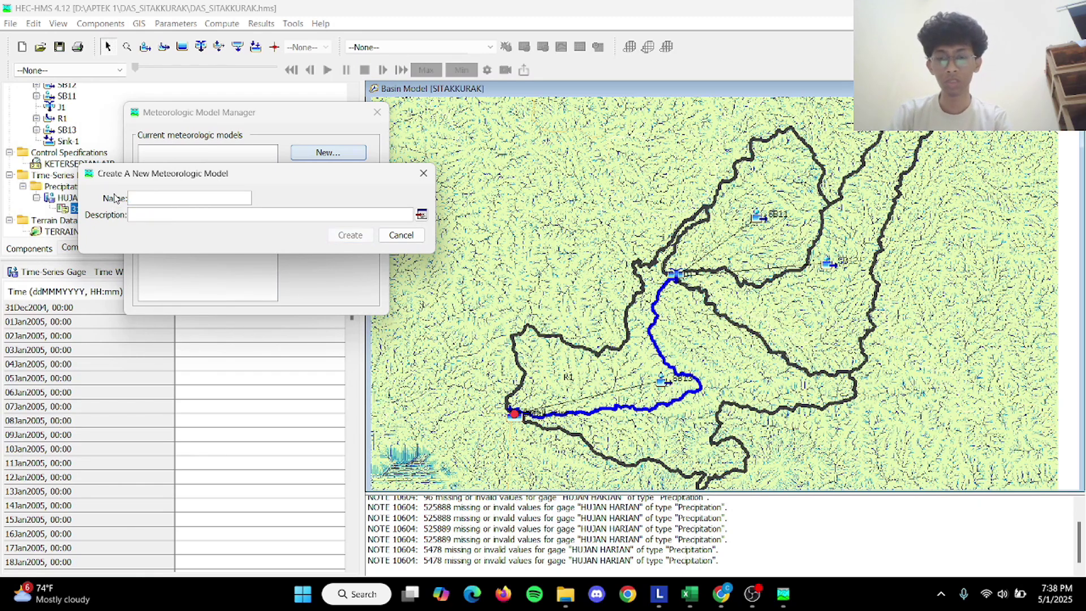
text(HUJAN HARIAN)
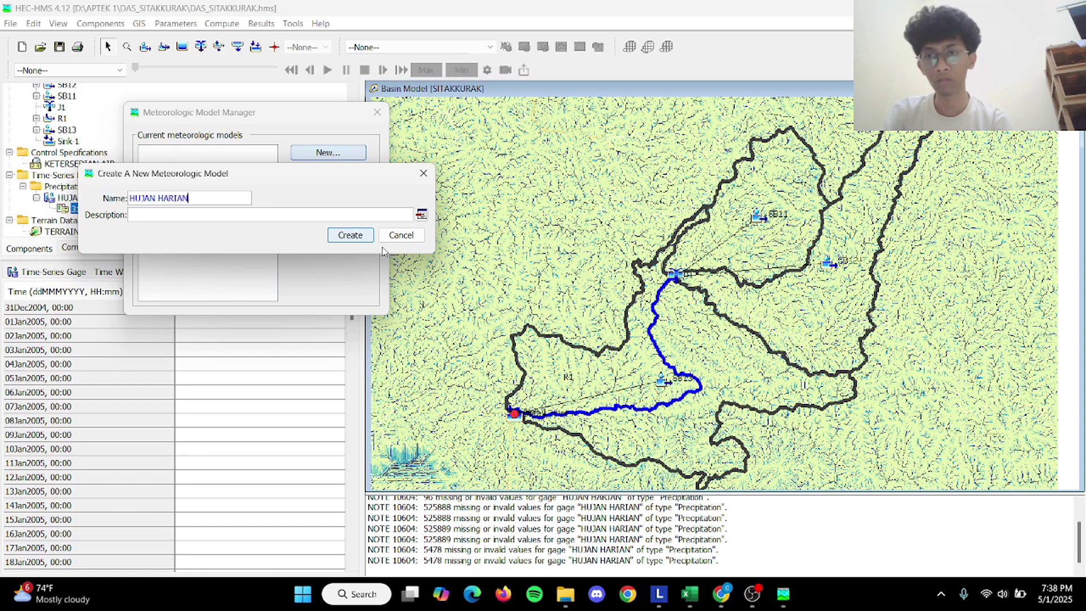
click(356, 235)
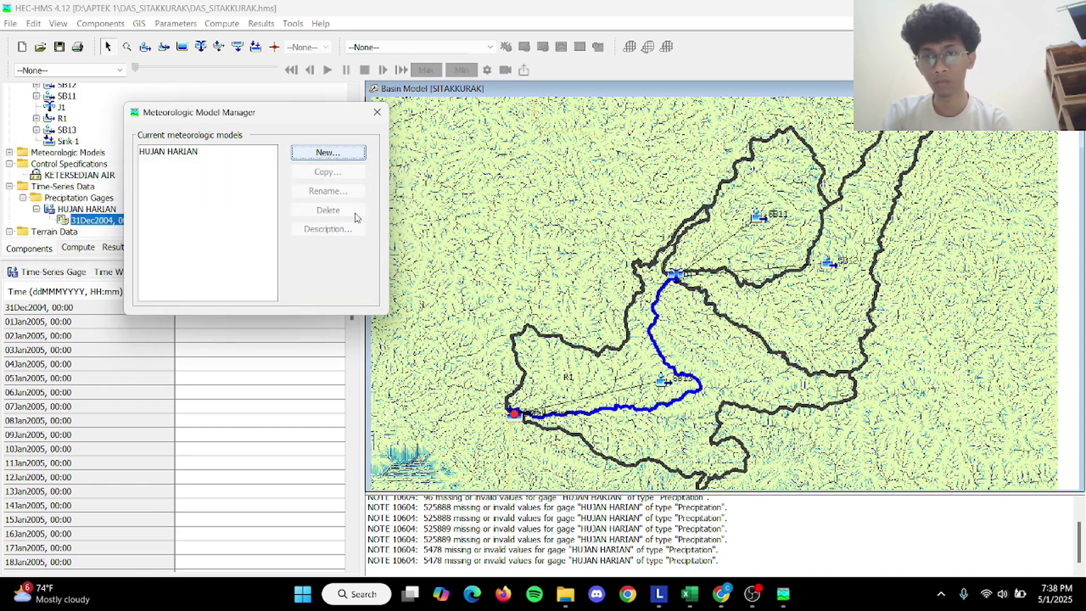
click(377, 112)
Set the HUJAN HARIAN meteorologic model's evapotranspiration method to Specified Evapotranspiration.
scroll(16, 143, down, 1)
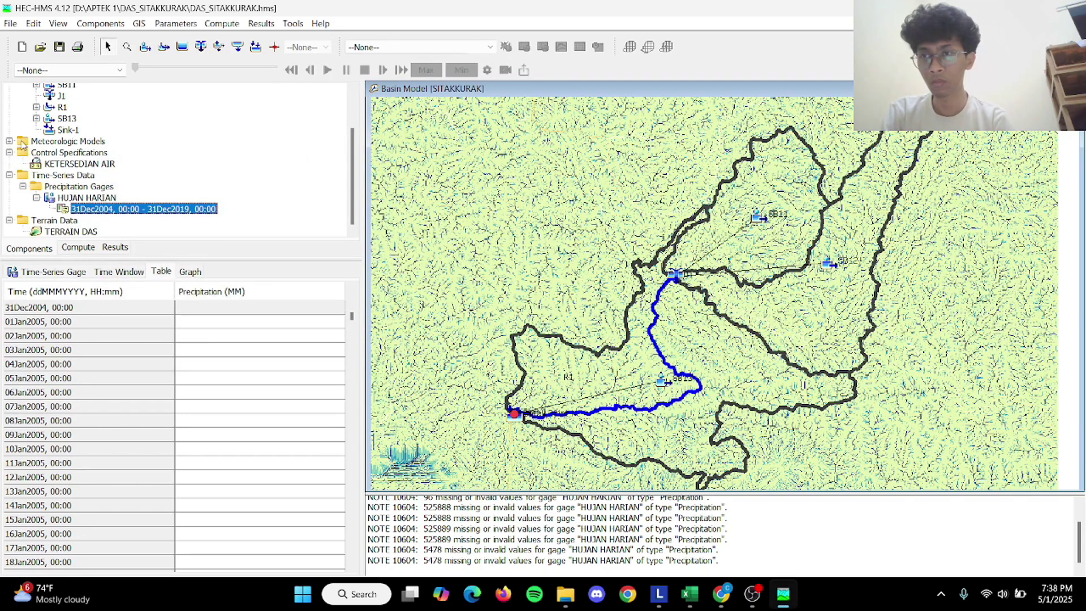
click(9, 142)
click(62, 154)
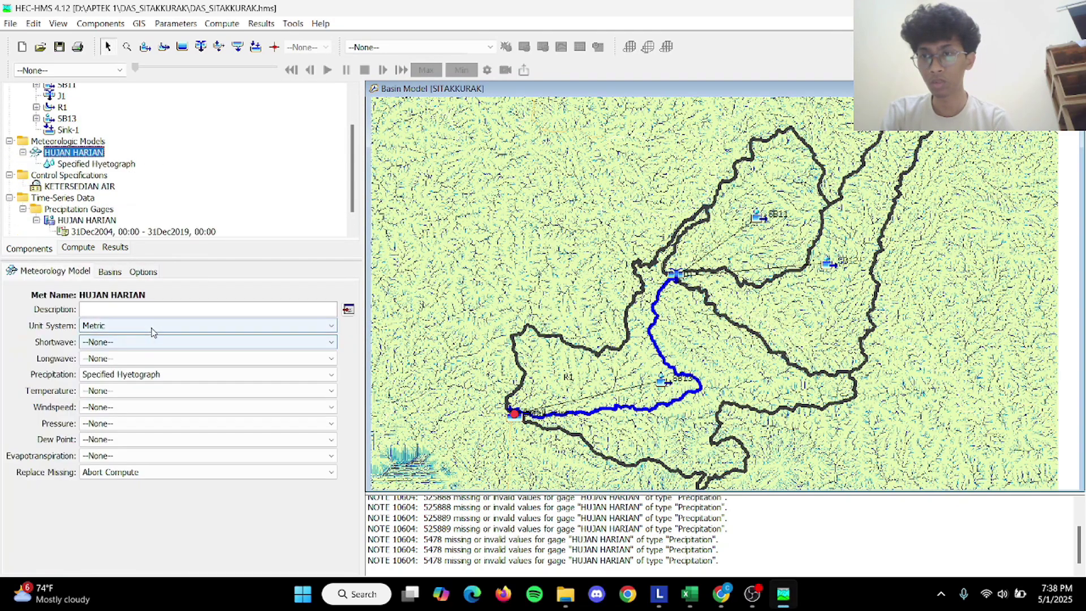
click(148, 456)
key(Down)
key(Down)
key(Down)
key(Down)
key(Down)
key(Down)
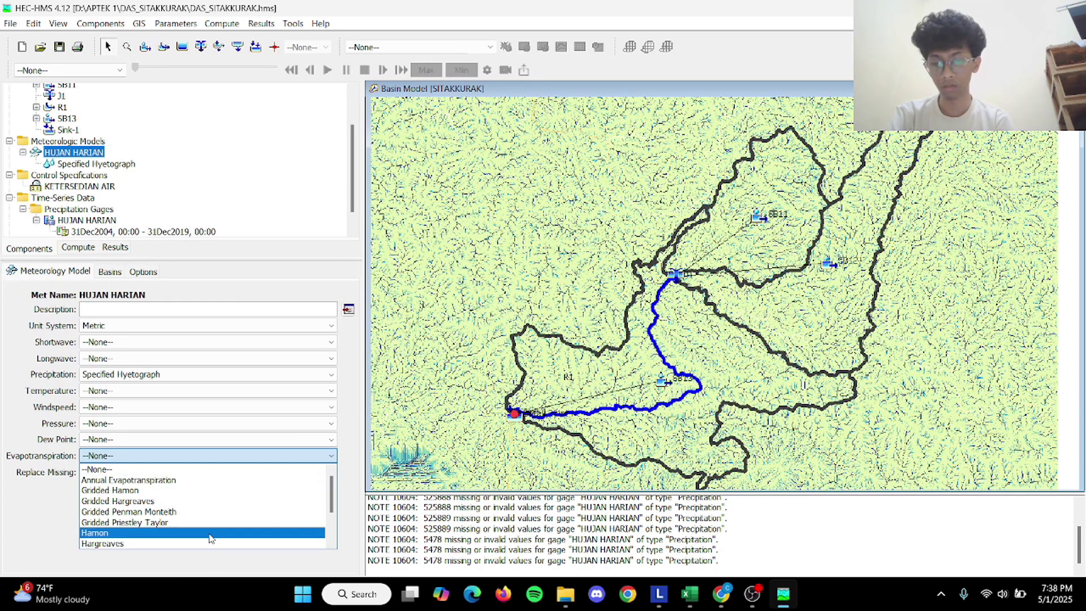
scroll(187, 525, down, 2)
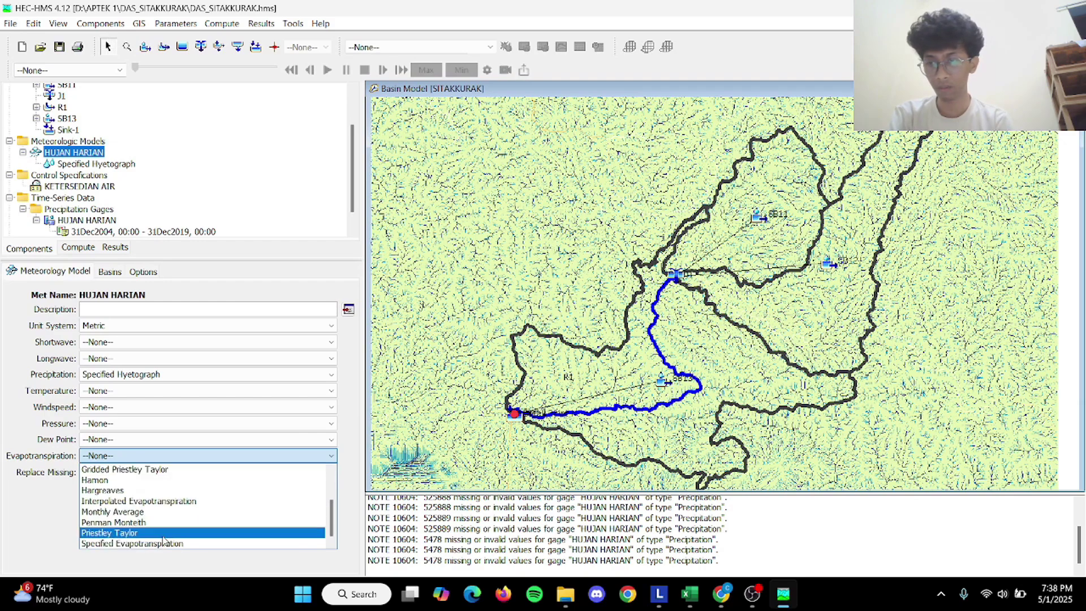
click(170, 543)
Set the HUJAN HARIAN meteorologic model's Replace Missing option to Set To Default.
click(151, 456)
click(169, 471)
click(164, 490)
Include the SITAKKURAK basin model's subbasins in the HUJAN HARIAN meteorologic model, then return to its general settings.
click(109, 271)
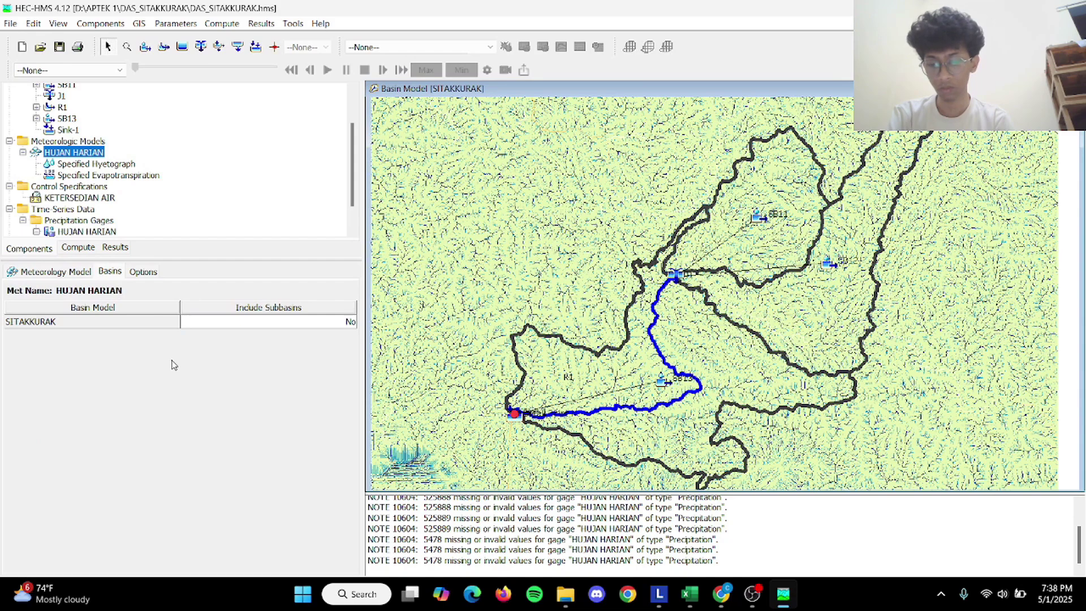
click(208, 322)
click(208, 322)
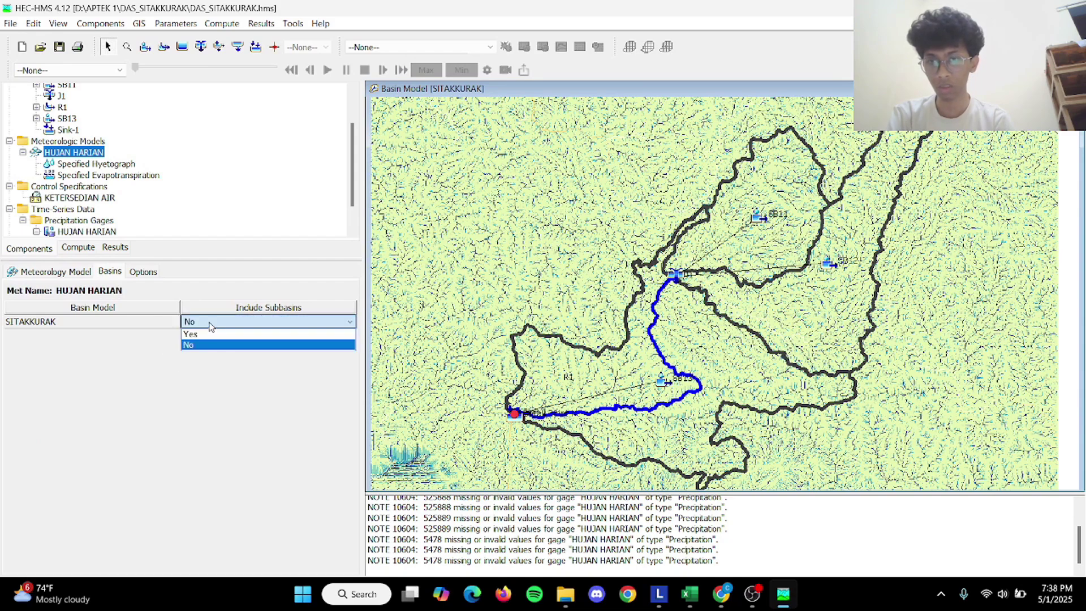
click(222, 334)
click(143, 272)
click(100, 276)
click(77, 274)
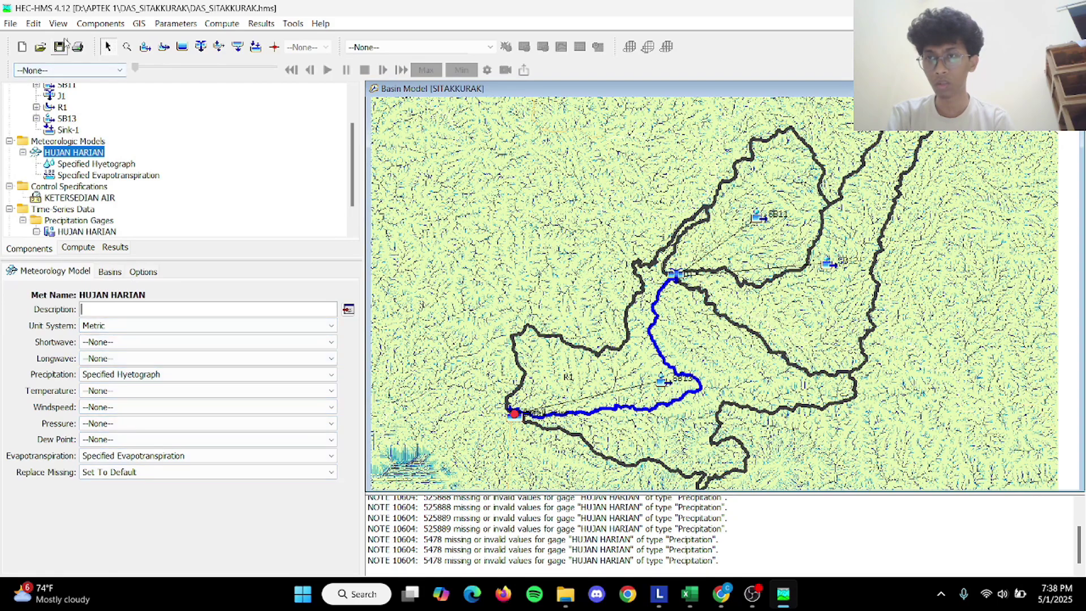
Create an evapotranspiration gage time series named EVAPOTRANSPIRASI and close the Time-Series Data Manager.
click(100, 23)
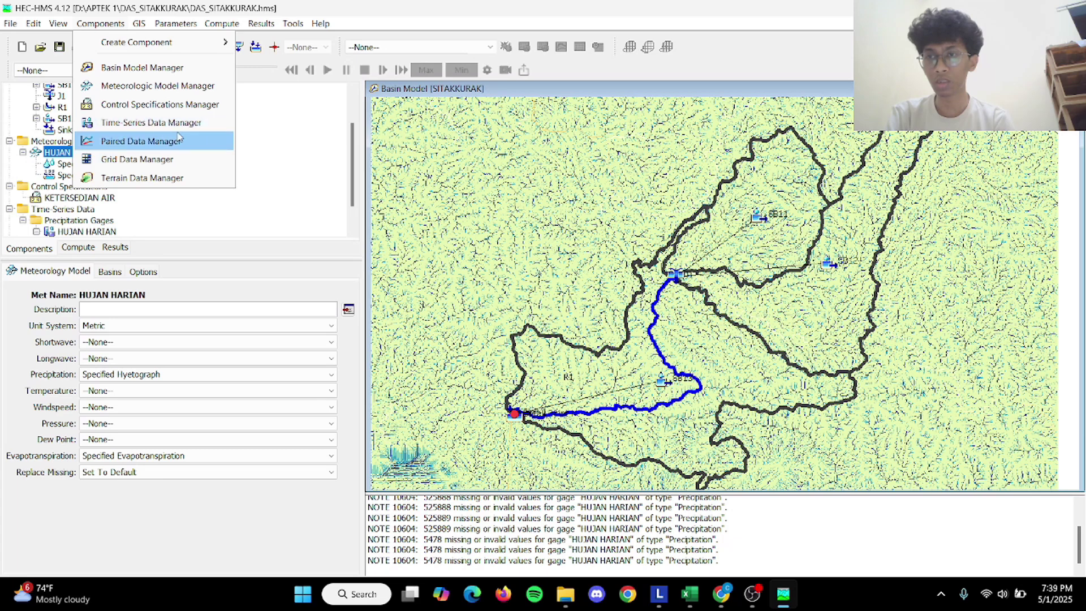
click(128, 123)
click(238, 140)
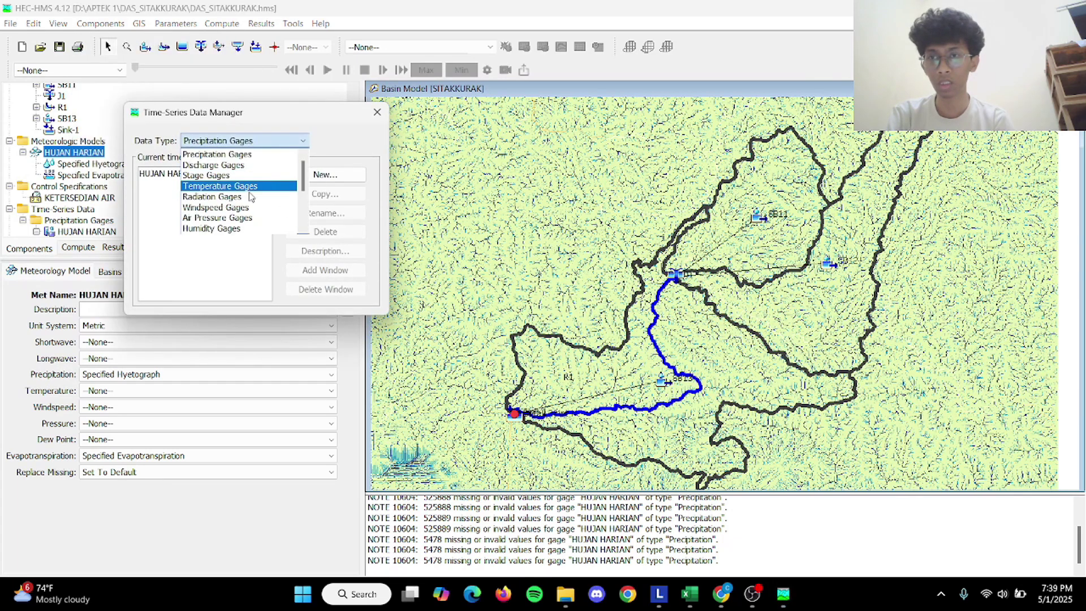
scroll(249, 215, down, 3)
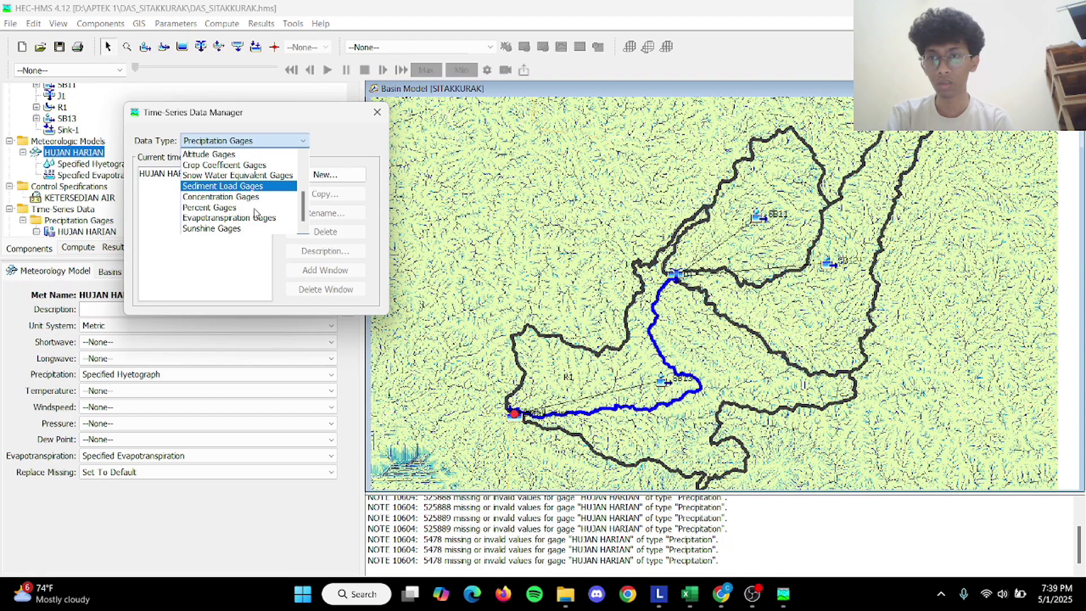
click(255, 217)
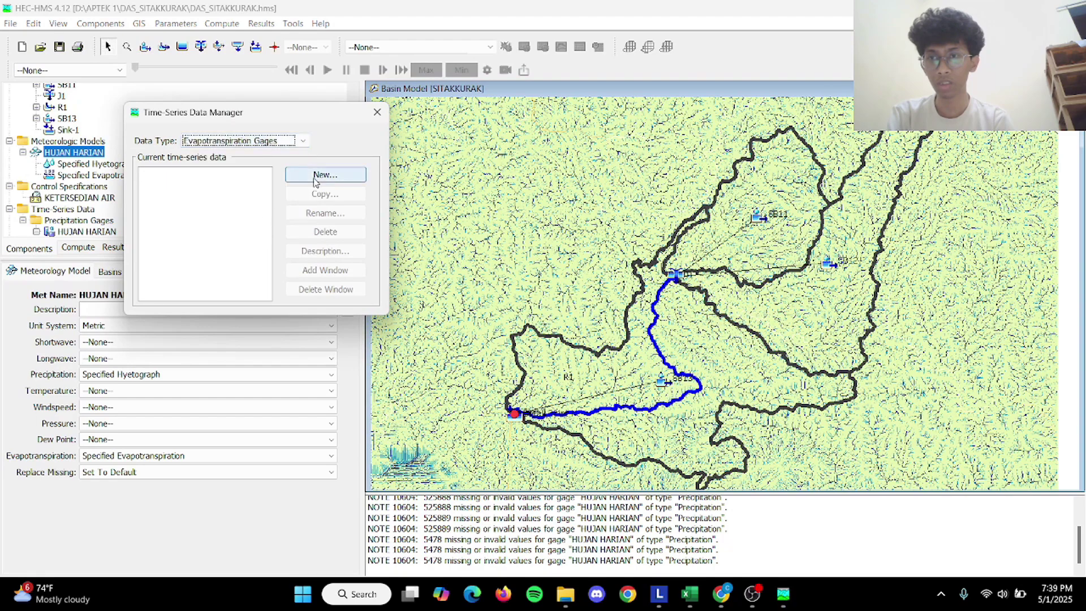
click(316, 178)
drag(192, 191, 72, 199)
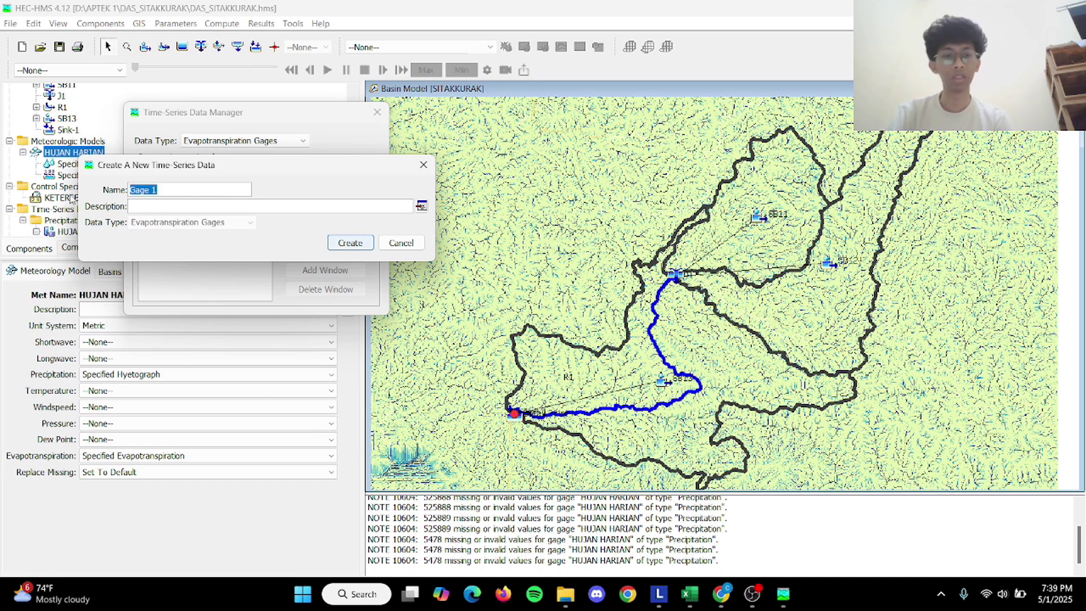
key(BackSpace)
text(EV)
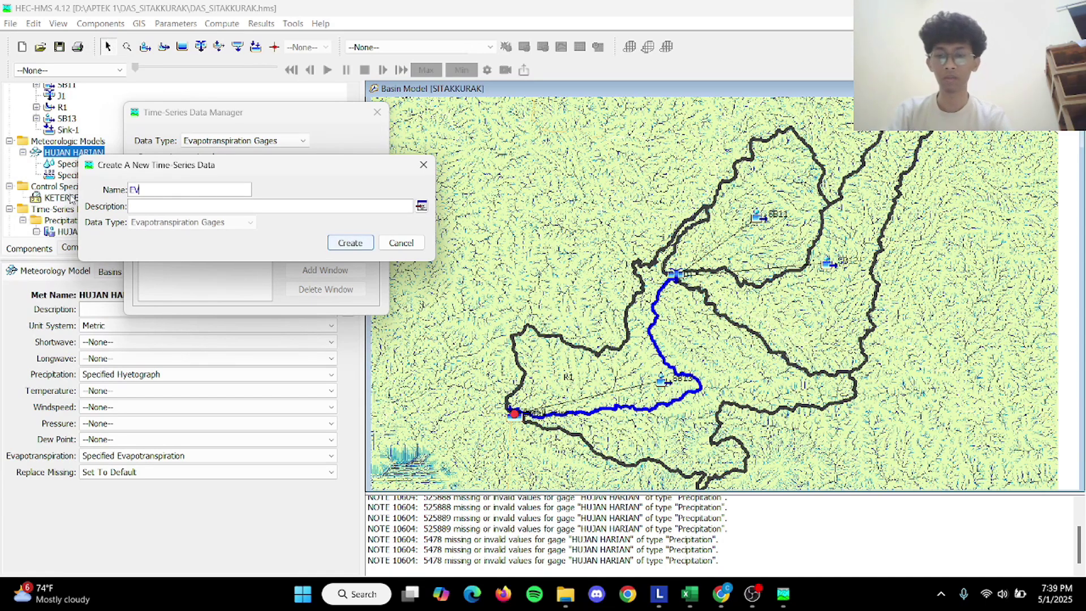
text(APOTRANSP)
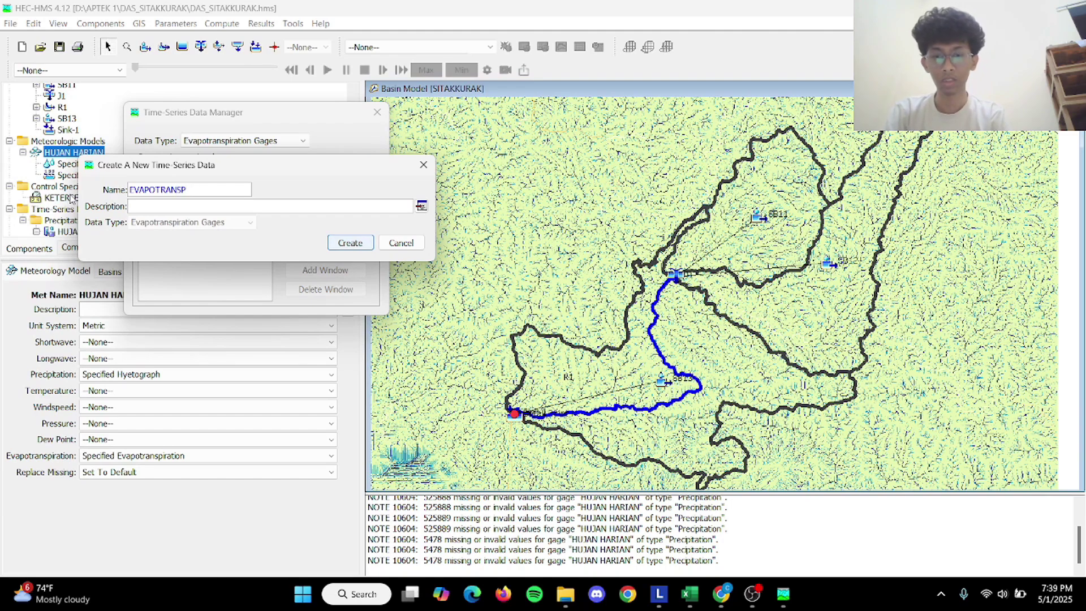
text(IRASI)
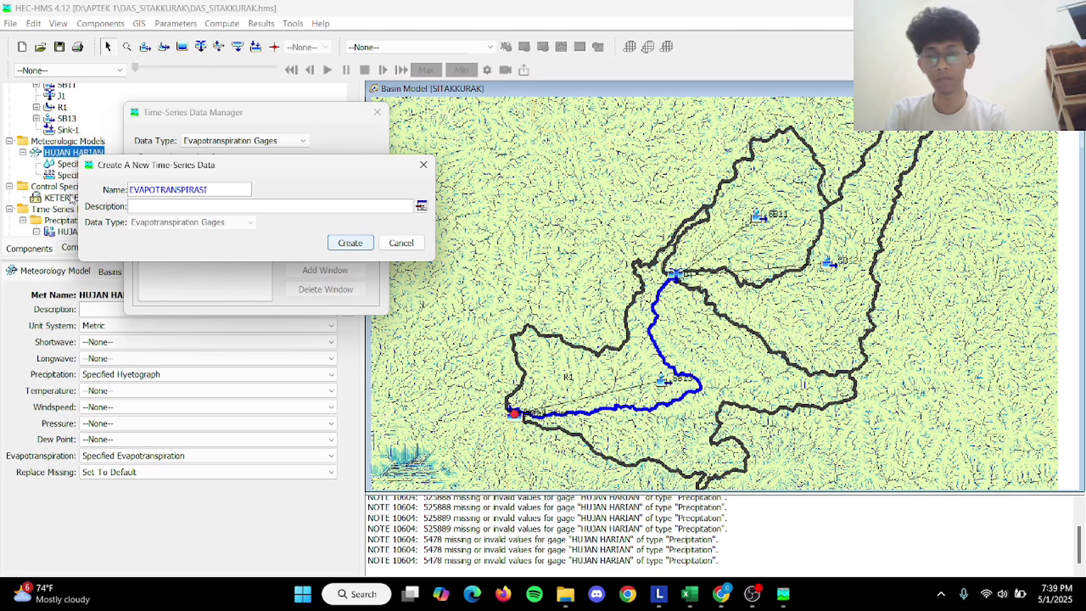
click(351, 244)
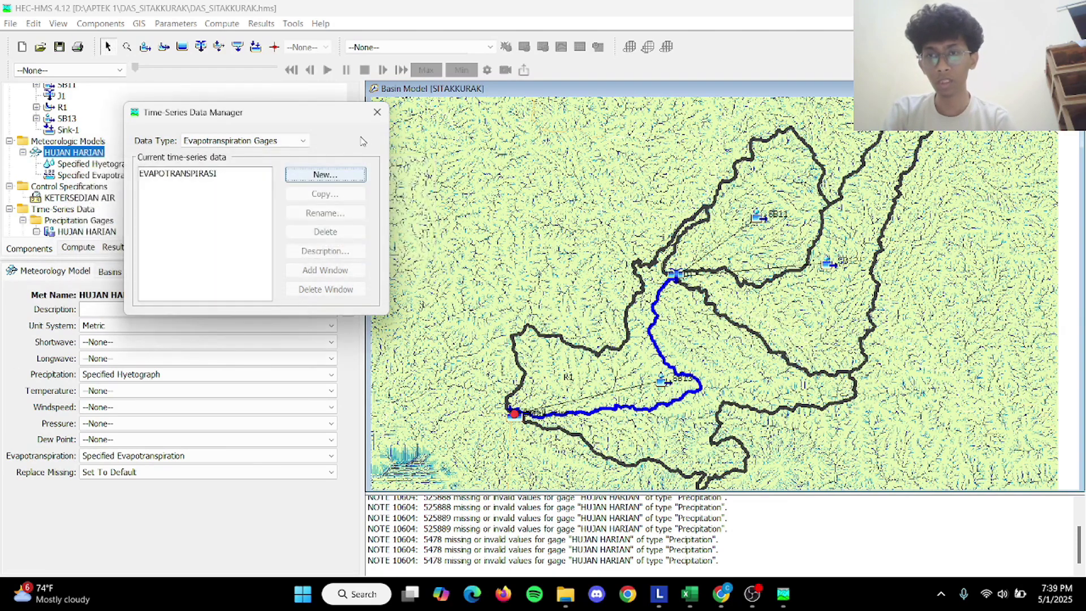
click(377, 112)
scroll(190, 197, down, 2)
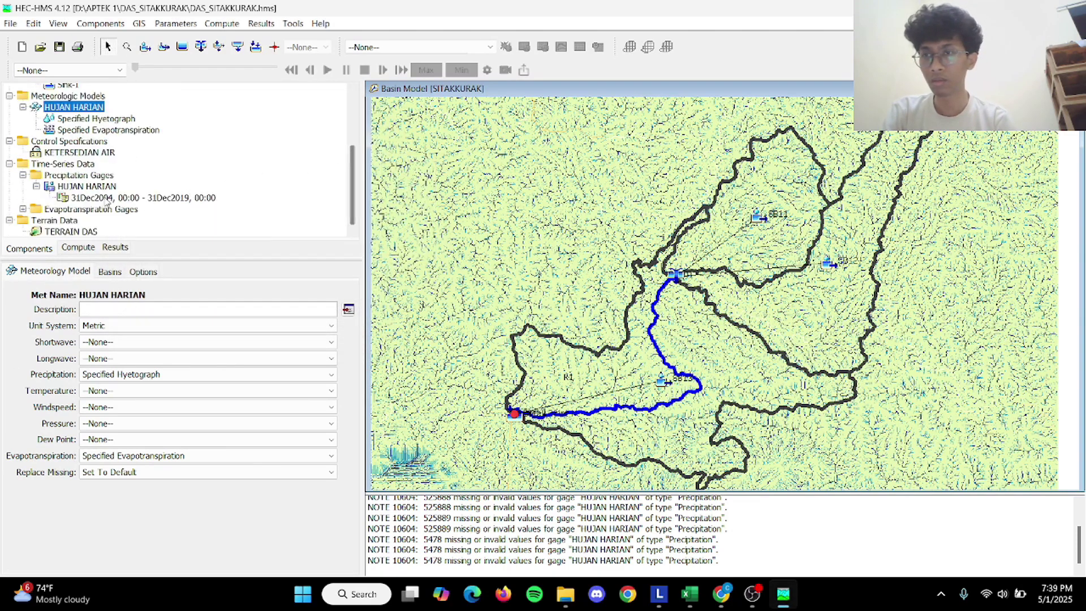
Set the EVAPOTRANSPIRASI evapotranspiration gage's time interval to 1 Day.
click(22, 209)
click(96, 221)
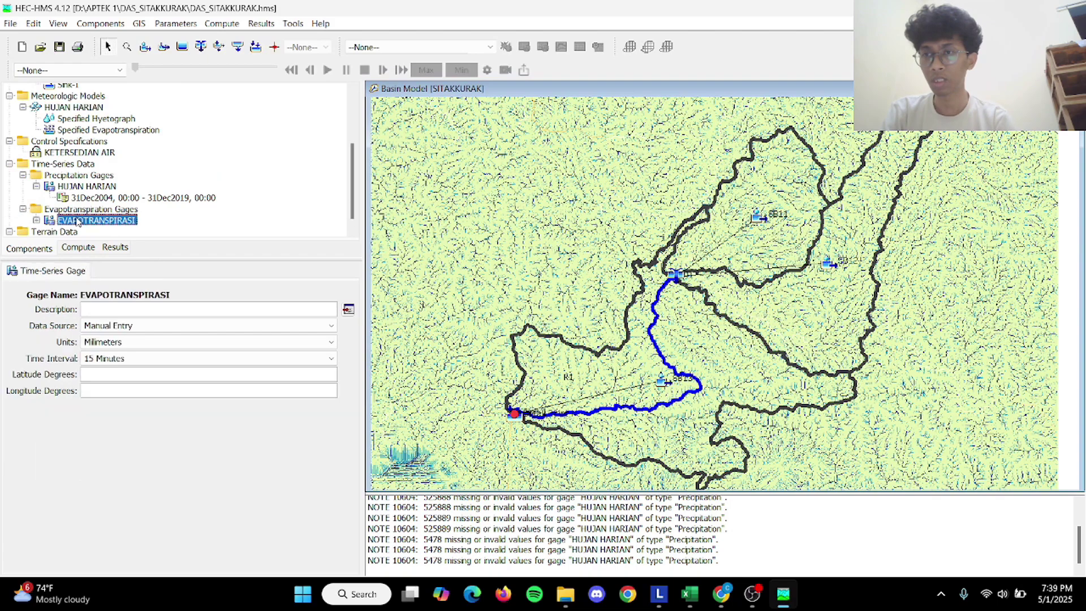
click(141, 358)
scroll(135, 428, down, 1)
click(118, 447)
click(79, 249)
click(48, 254)
click(73, 220)
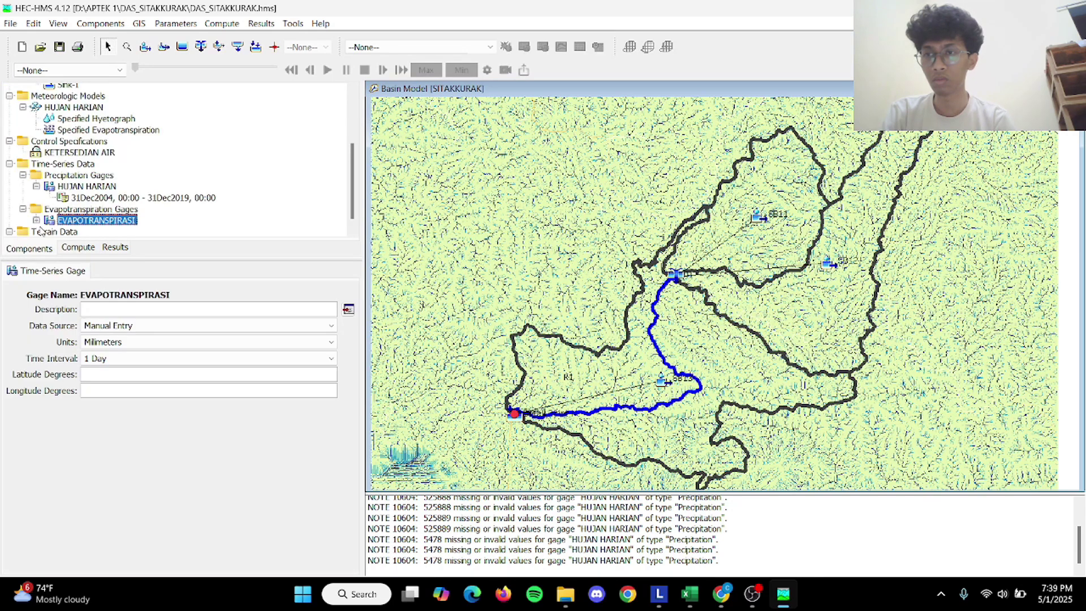
Set the EVAPOTRANSPIRASI gage's time window start date and end date both to 31DEC2004.
click(37, 221)
click(90, 233)
drag(156, 309, 118, 310)
text(31DEC2004)
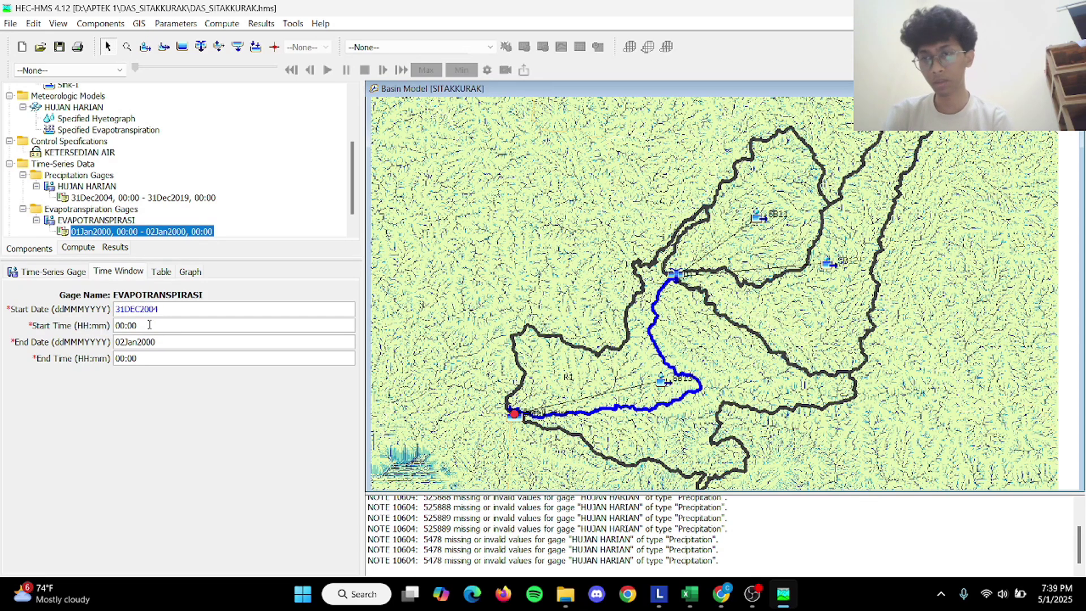
drag(182, 345, 44, 335)
text(31DEC2004)
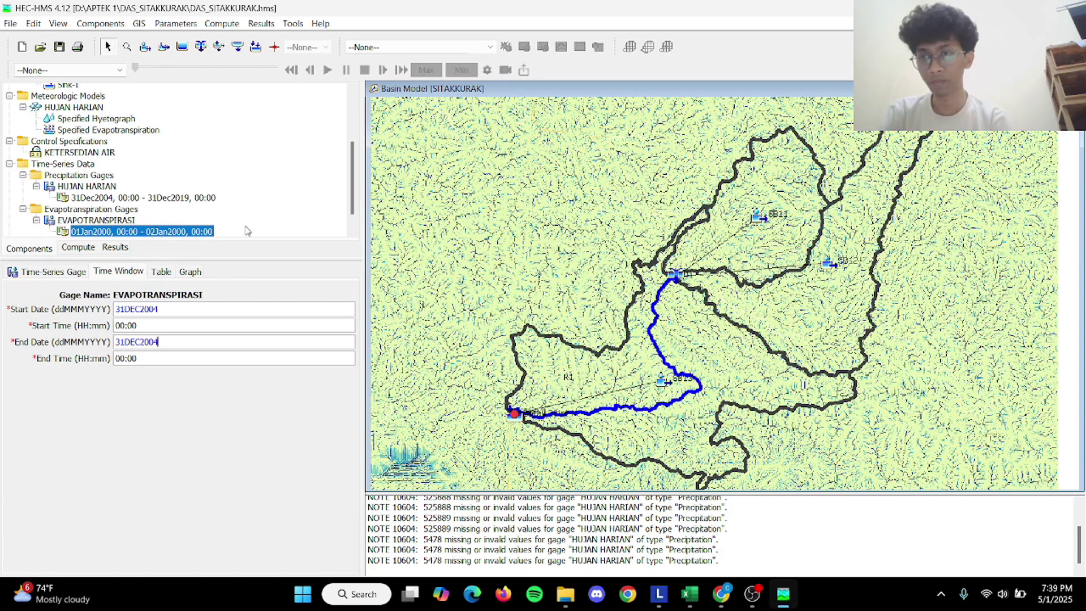
scroll(162, 187, down, 1)
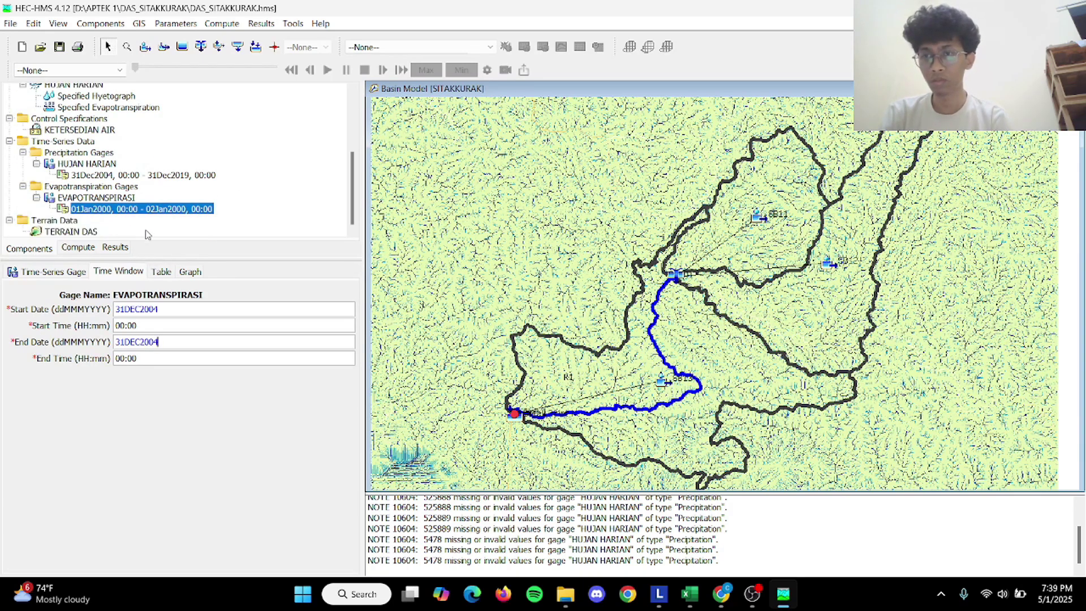
key(Return)
Open the daily precipitation table of the HUJAN HARIAN gage's 31Dec2004 to 31Dec2019 time window.
click(68, 164)
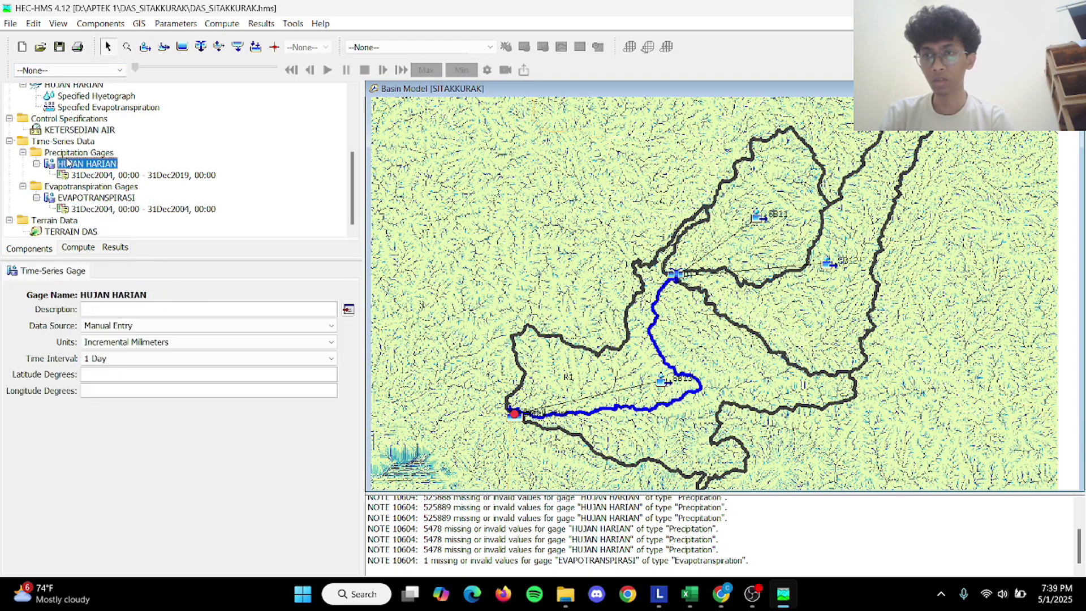
click(112, 177)
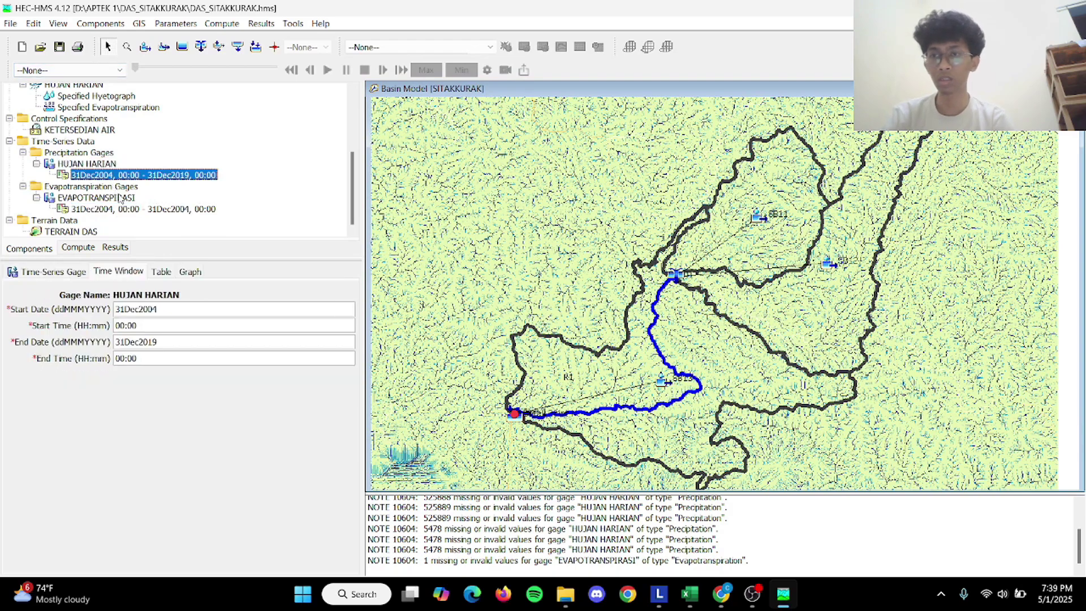
click(155, 272)
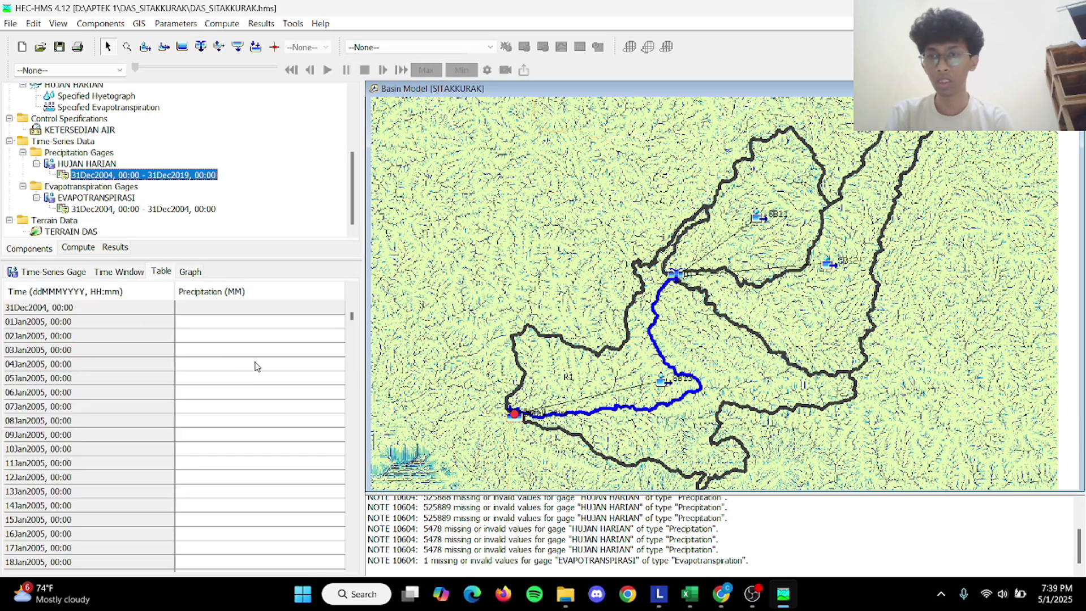
Switch to the EXCEL_PBA workbook and copy all Hujan Harian values from F3 downward on the Data hujan harian sheet.
mouse_move(693, 599)
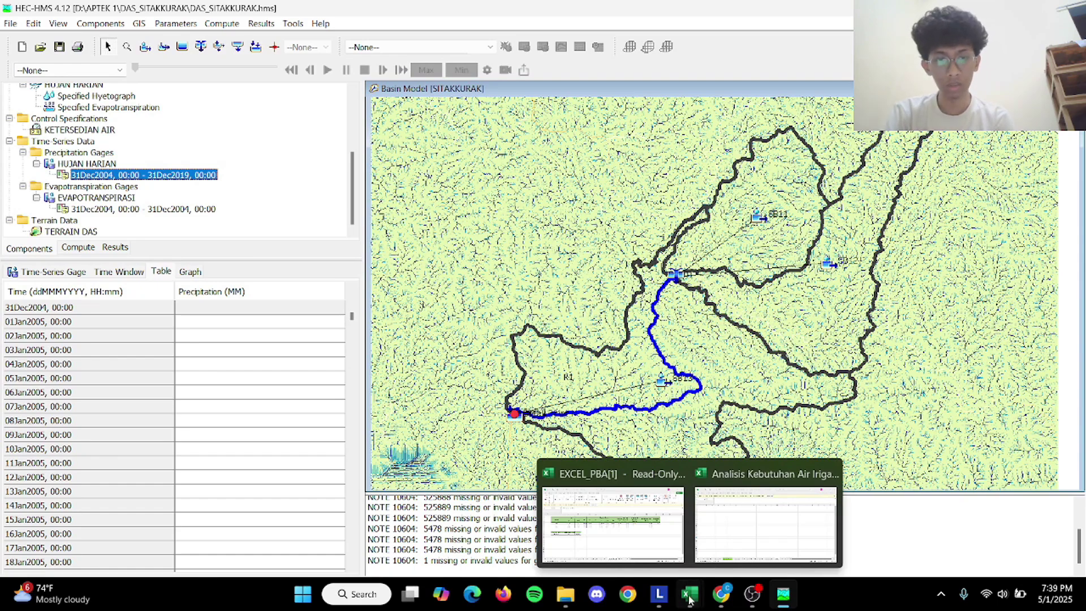
click(662, 524)
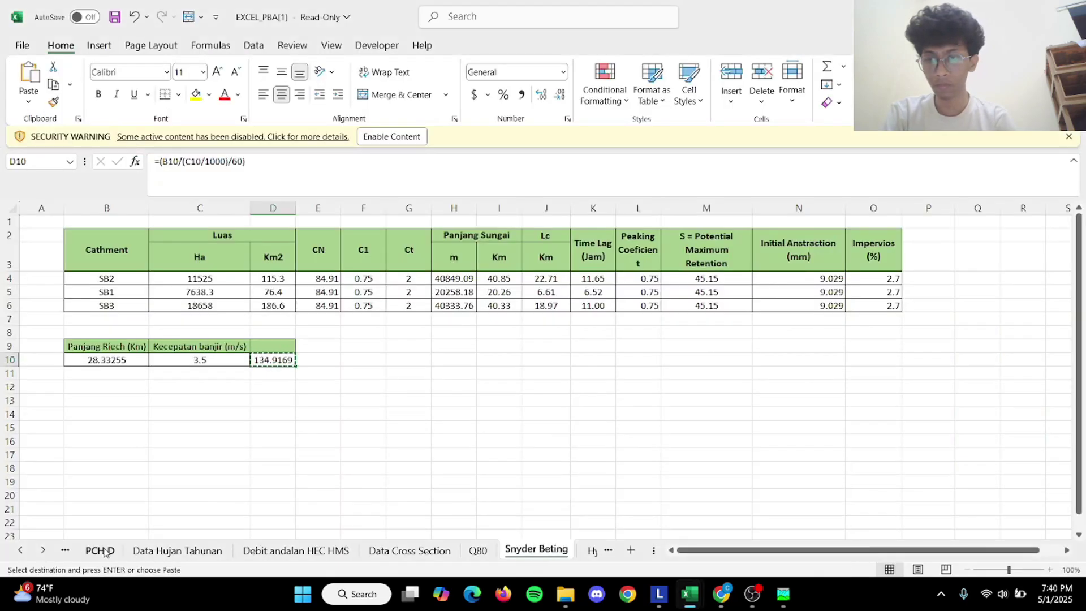
click(66, 551)
click(67, 551)
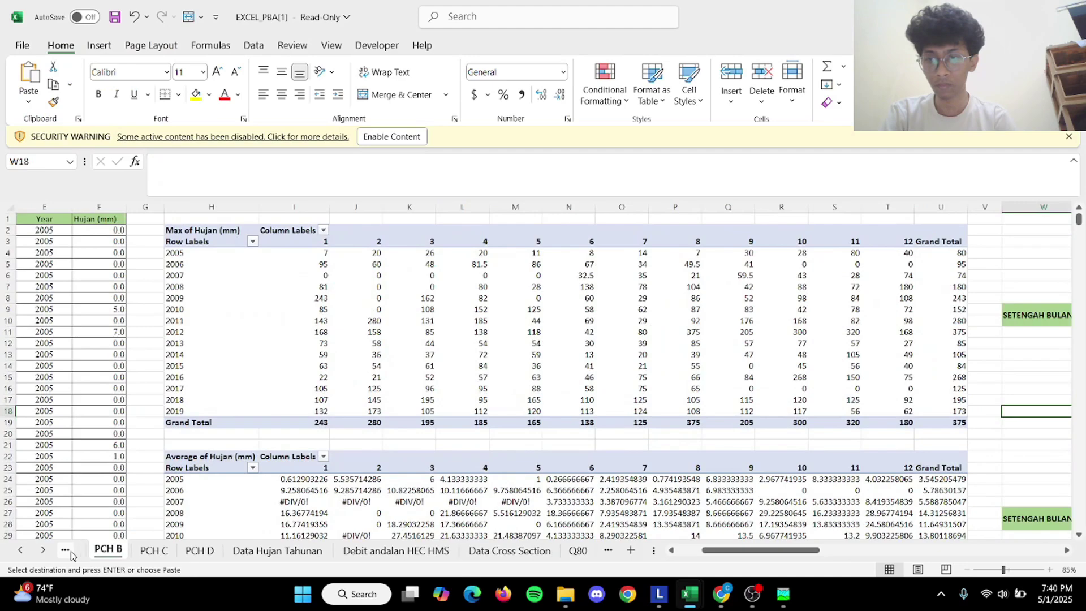
click(65, 551)
click(66, 551)
scroll(306, 291, up, 13)
drag(1077, 519, 1079, 218)
click(267, 245)
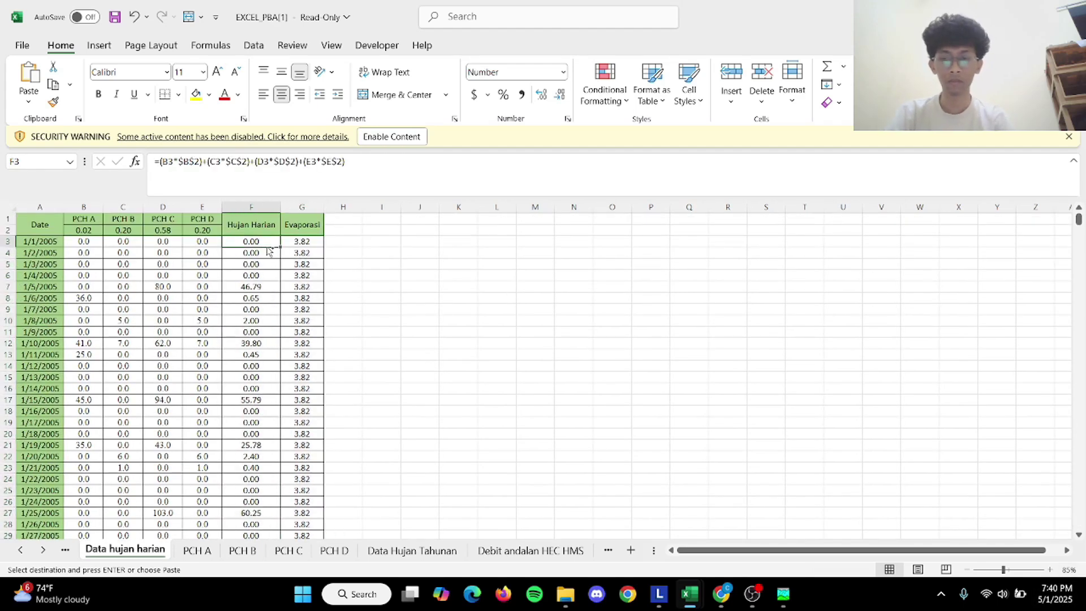
key(ctrl+shift+Down)
key(ctrl+c)
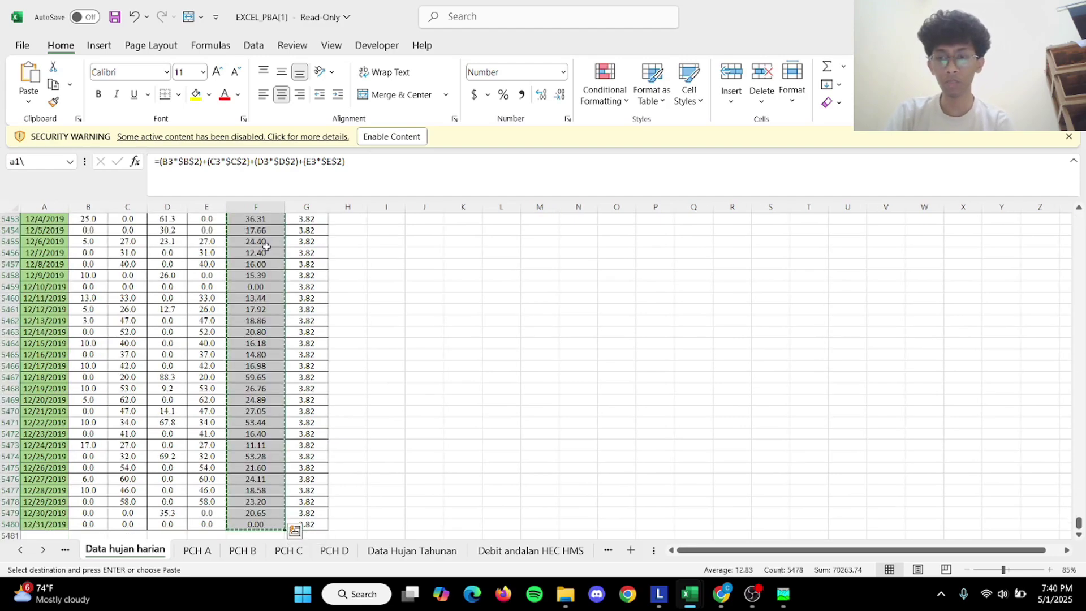
Return to HEC-HMS and paste the copied daily rainfall into the precipitation table starting at 01Jan2005.
key(alt+Tab)
click(300, 323)
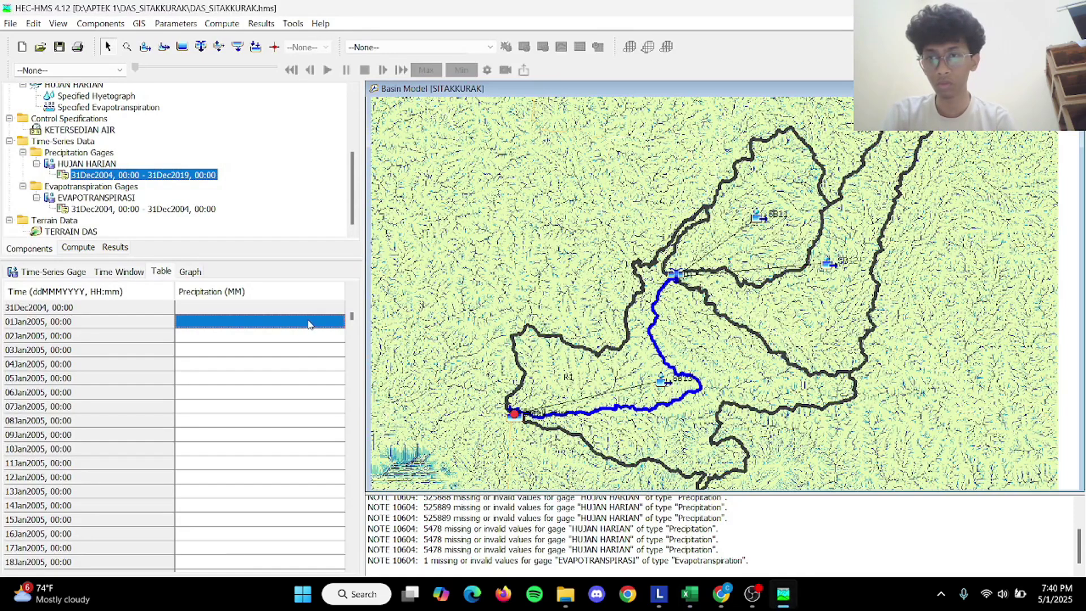
key(ctrl+v)
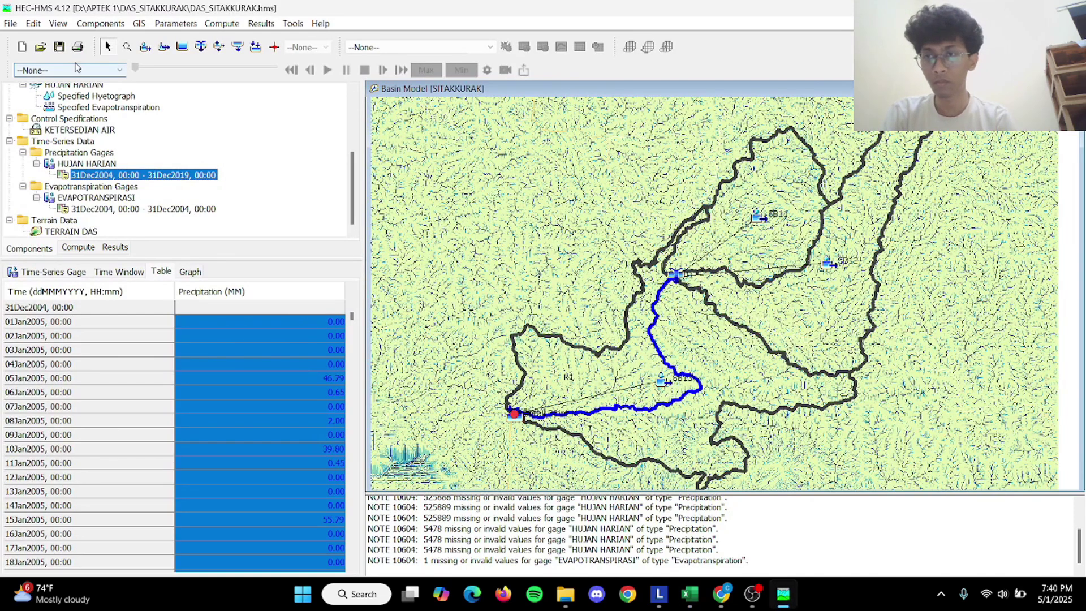
Set the EVAPOTRANSPIRASI gage's end date to 31Dec2019 and open its evapotranspiration table.
click(129, 208)
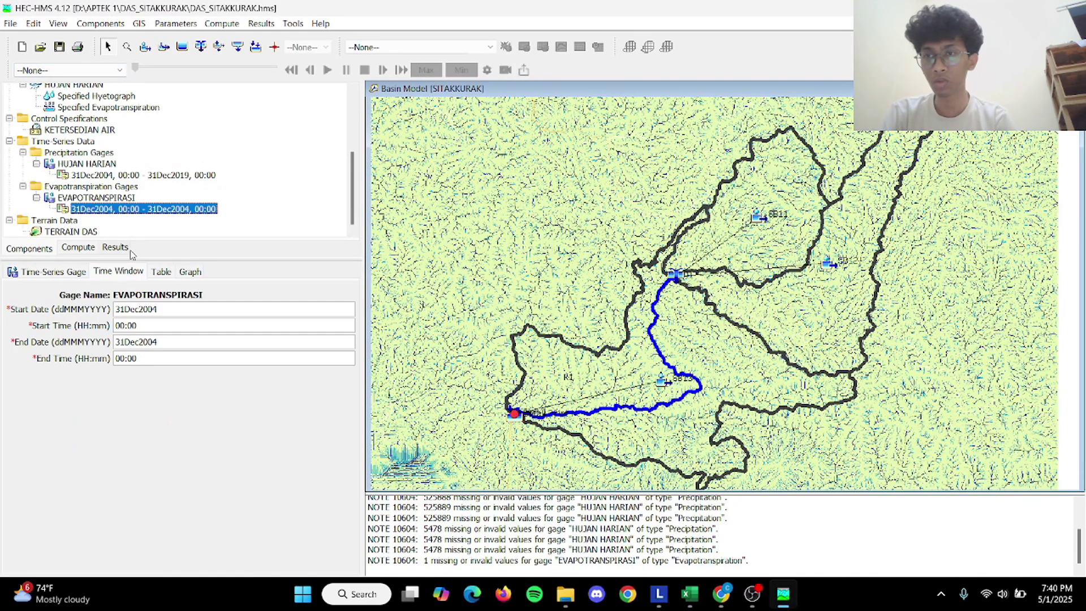
click(161, 271)
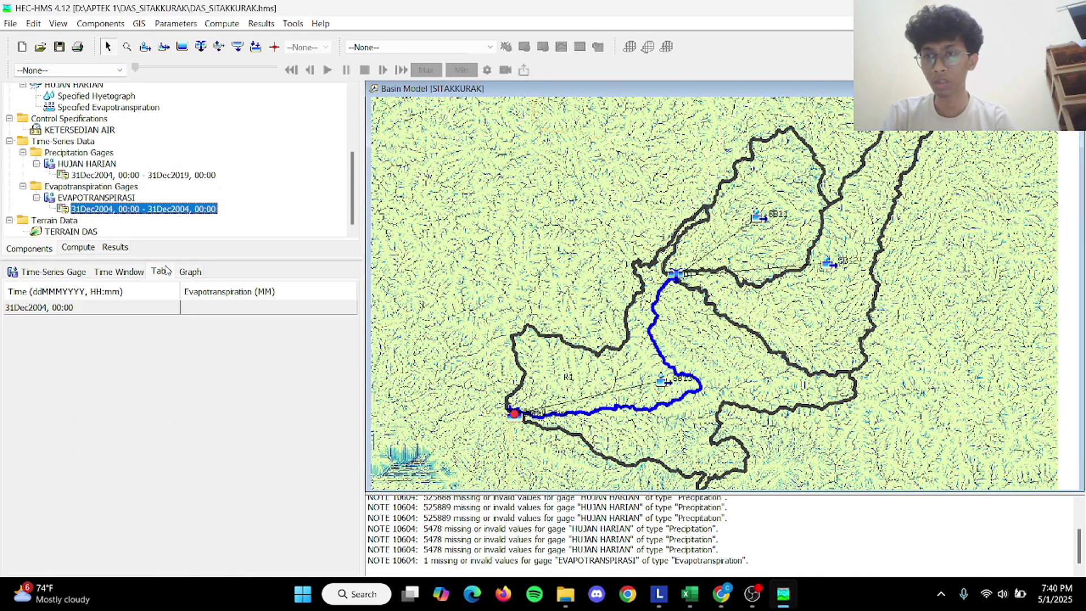
click(120, 272)
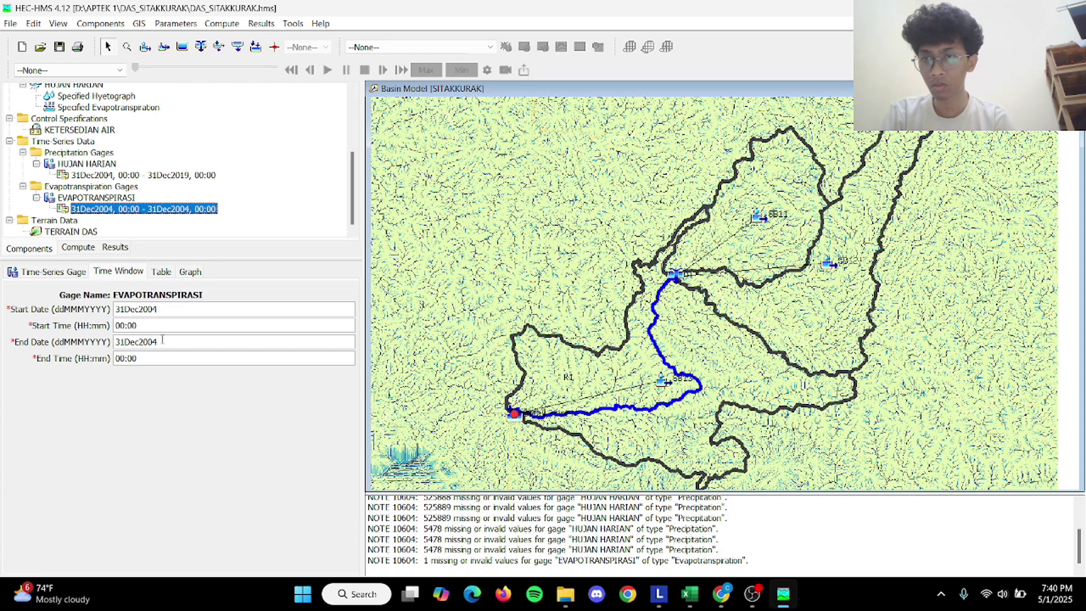
key(BackSpace)
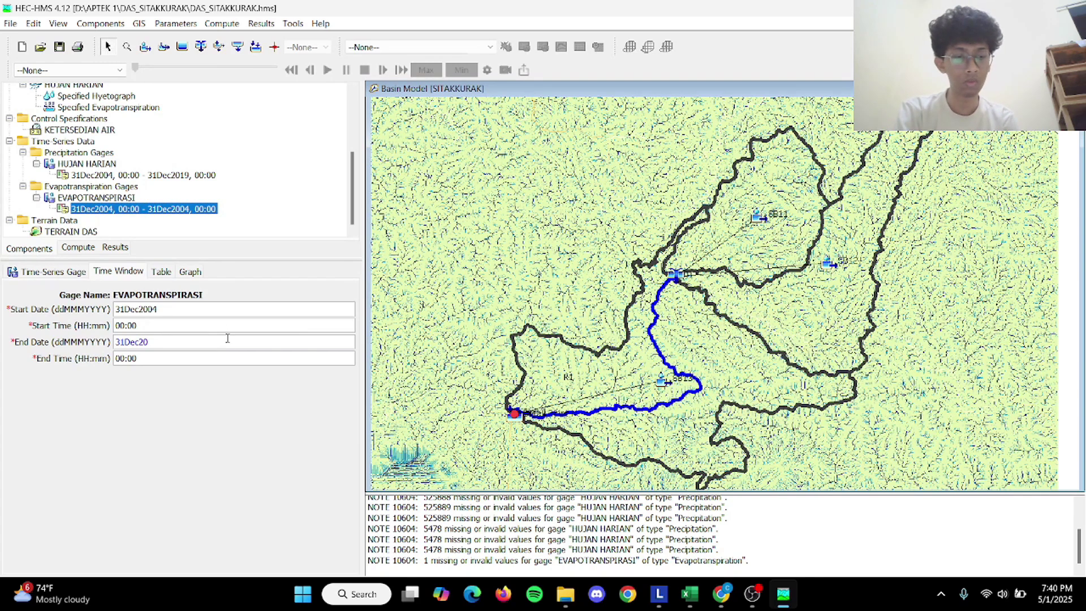
click(172, 273)
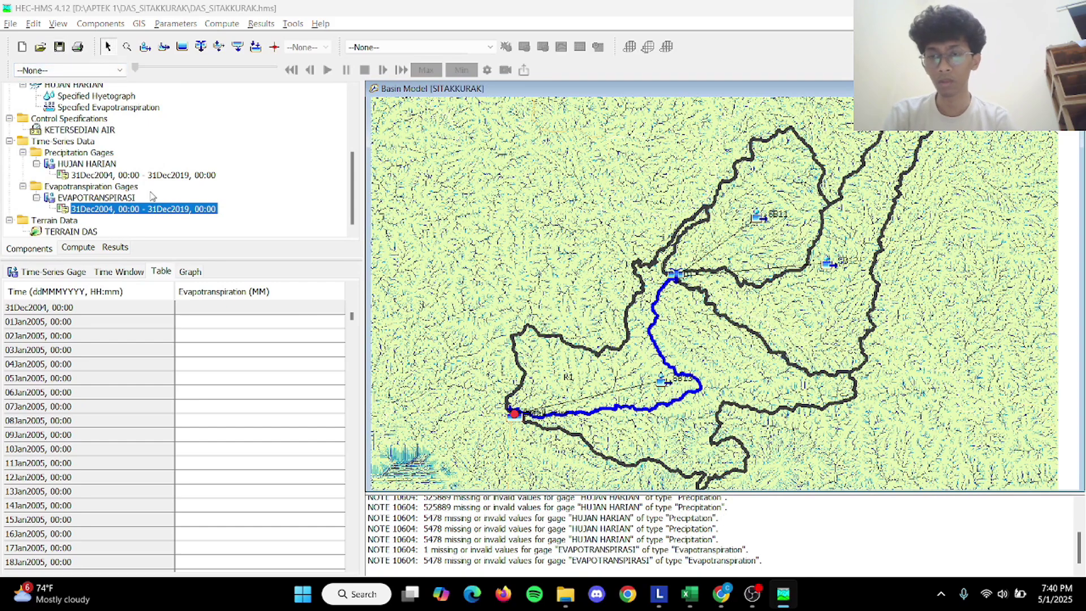
Switch to the Excel workbook and copy all Evaporasi values from G3 downward on the Data hujan harian sheet.
key(alt+Tab)
drag(1078, 522, 1078, 220)
click(303, 241)
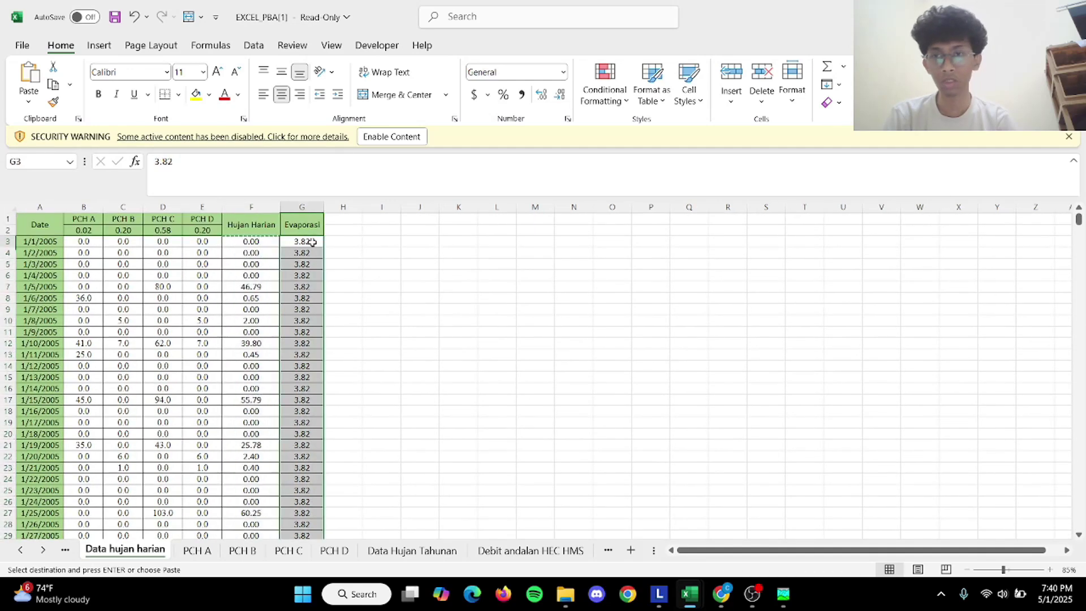
key(ctrl+shift+Down)
key(ctrl+c)
Return to HEC-HMS, paste the copied evaporation values into the evapotranspiration table starting at 01Jan2005, and check the filled rows.
key(alt+Tab)
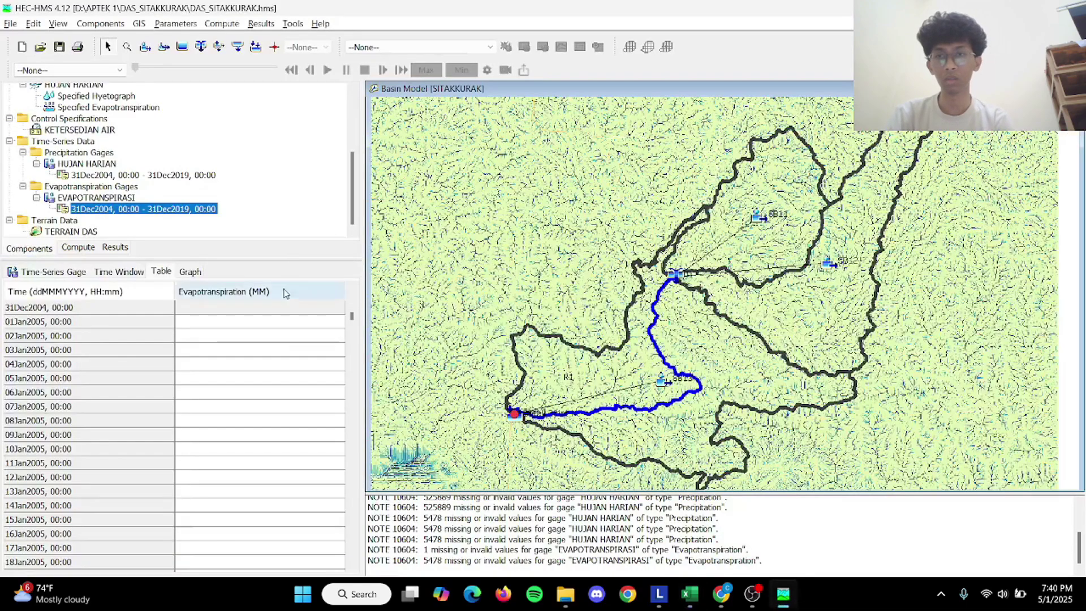
click(283, 321)
key(ctrl+v)
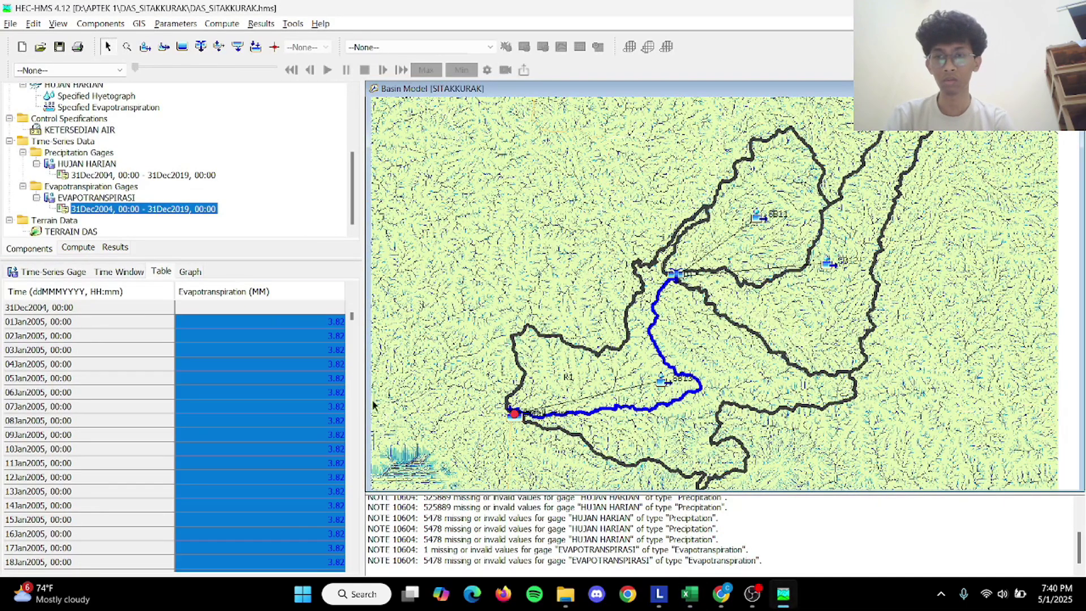
scroll(302, 363, down, 6)
scroll(114, 125, up, 4)
scroll(113, 125, down, 4)
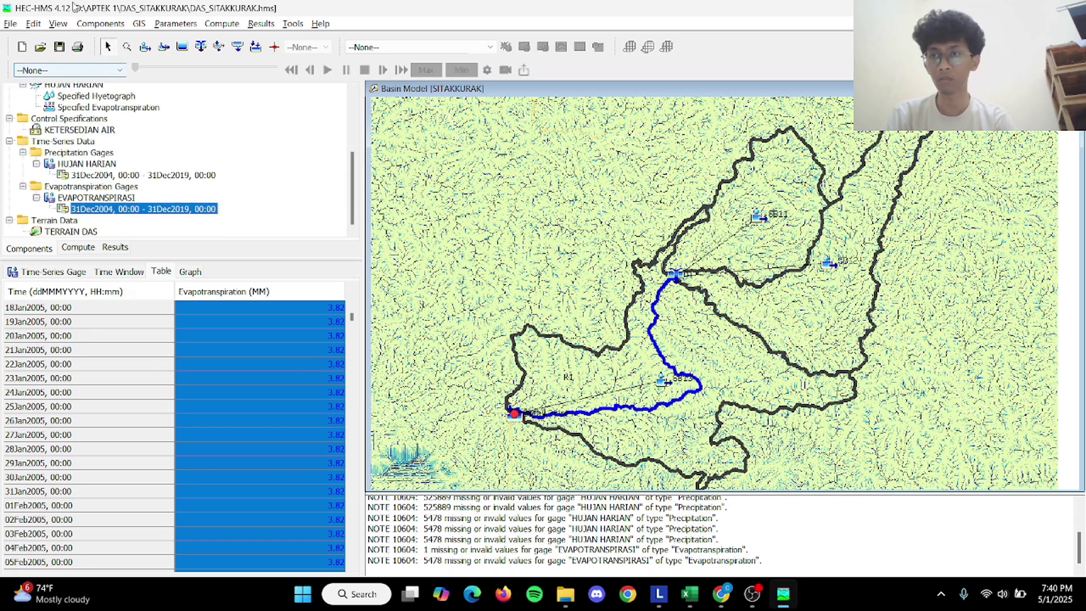
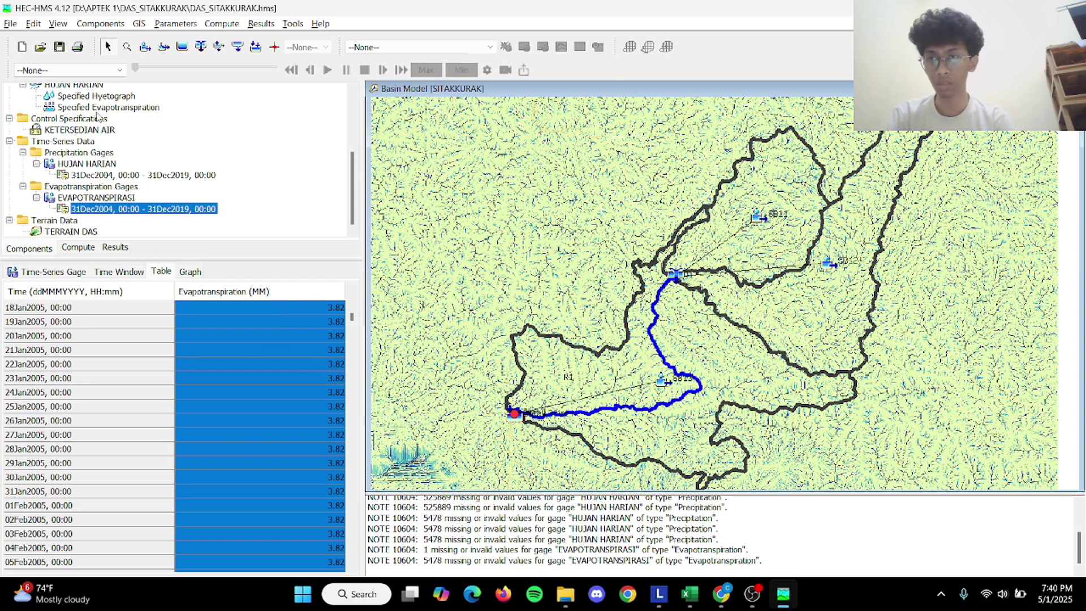
Assign the HUJAN HARIAN gage to subbasins SB11, SB12 and SB13 in the meteorologic model's Specified Hyetograph.
scroll(85, 135, up, 2)
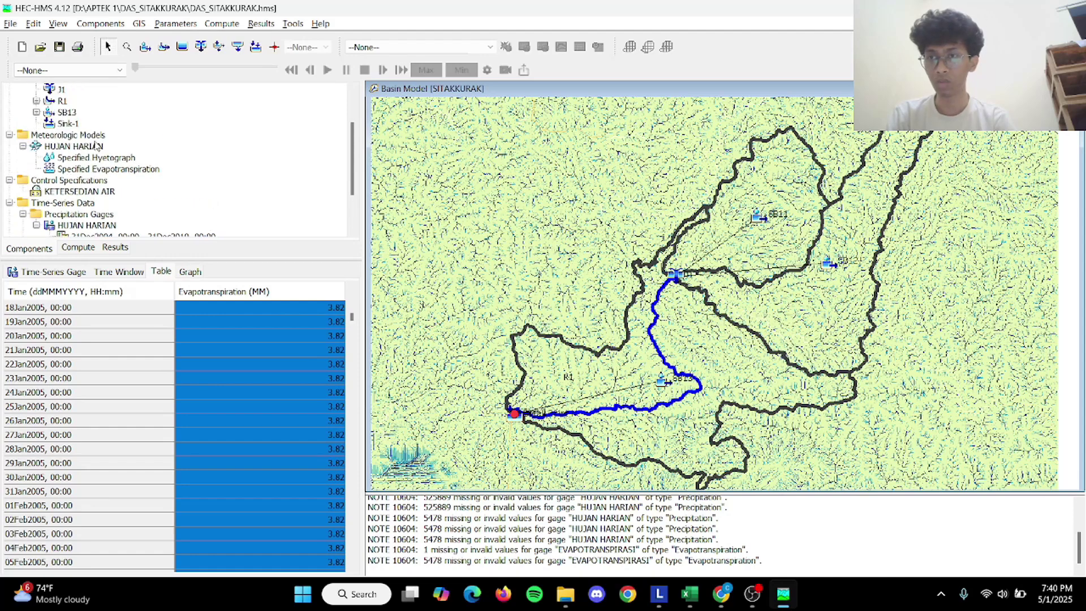
click(79, 158)
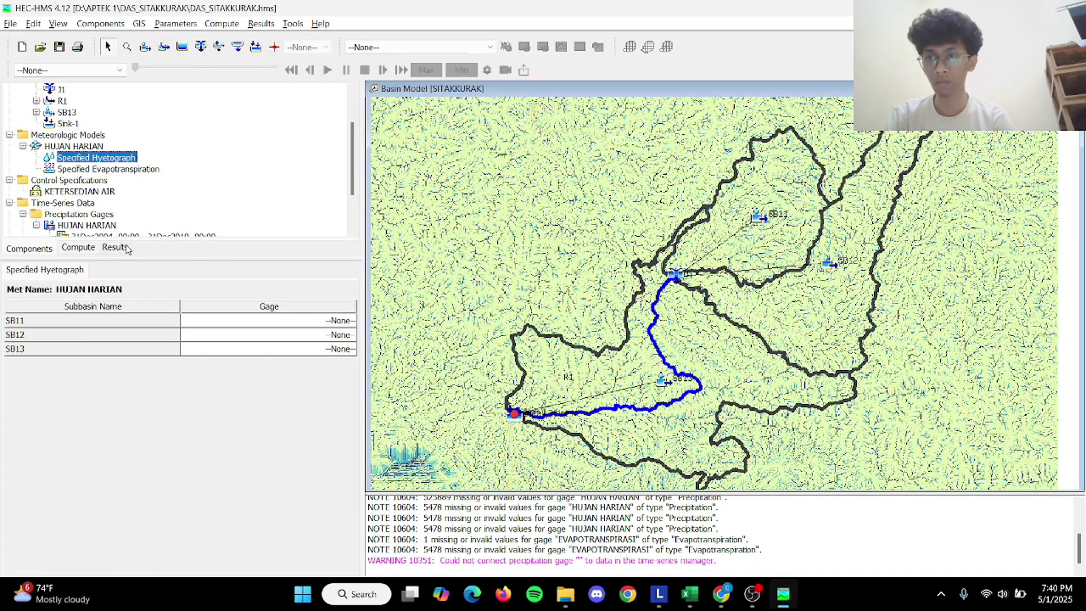
click(266, 325)
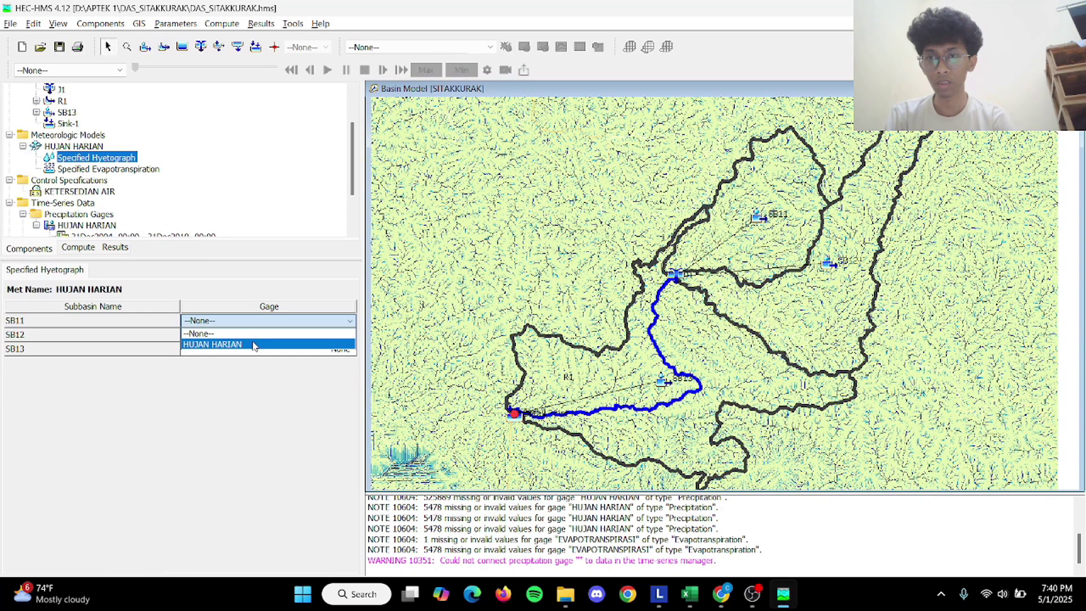
click(263, 347)
click(256, 335)
click(253, 358)
click(249, 349)
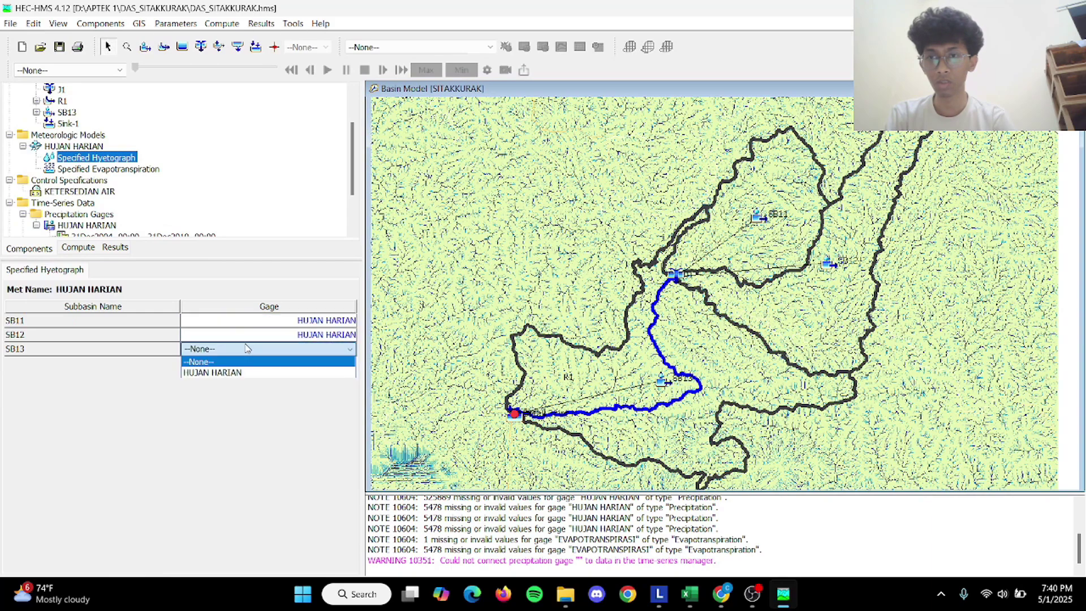
click(249, 377)
Assign the EVAPOTRANSPIRASI gage to subbasins SB11, SB12 and SB13 in the meteorologic model's Specified Evapotranspiration.
click(113, 169)
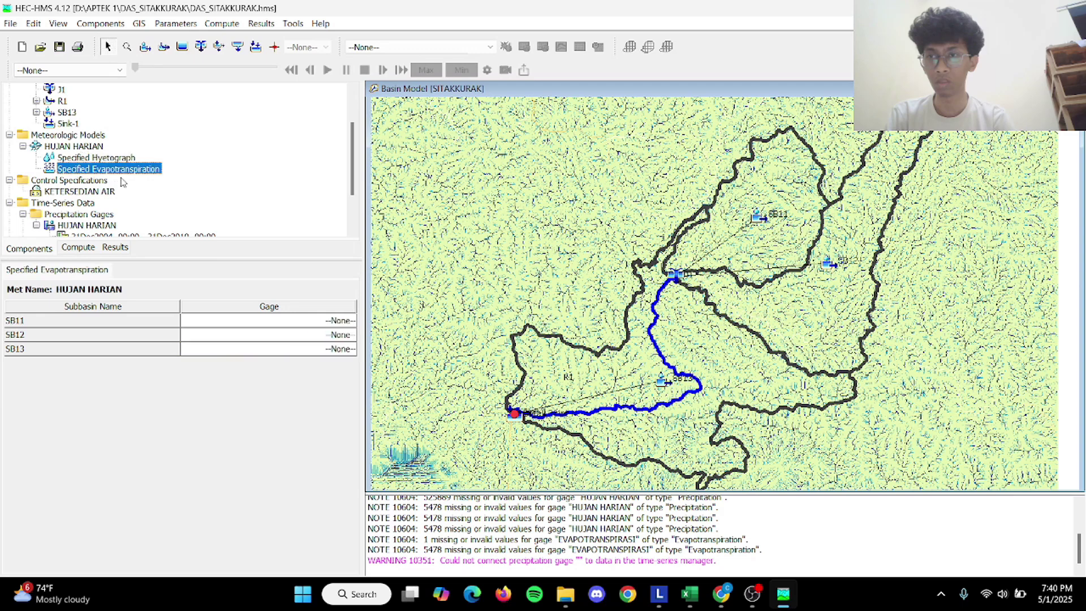
click(240, 320)
click(251, 340)
click(249, 336)
click(241, 367)
click(240, 350)
click(237, 372)
click(249, 335)
click(249, 335)
click(243, 359)
Review the HUJAN HARIAN meteorologic model's basins, options, and hyetograph and evapotranspiration gage assignments.
click(79, 147)
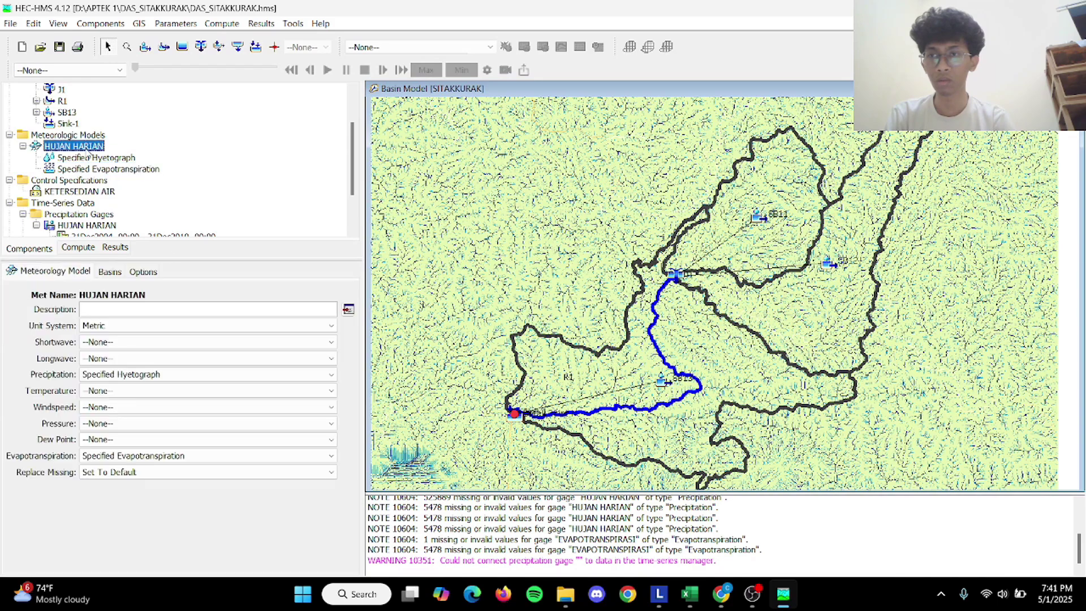
click(112, 273)
click(143, 273)
click(88, 272)
click(114, 160)
click(128, 170)
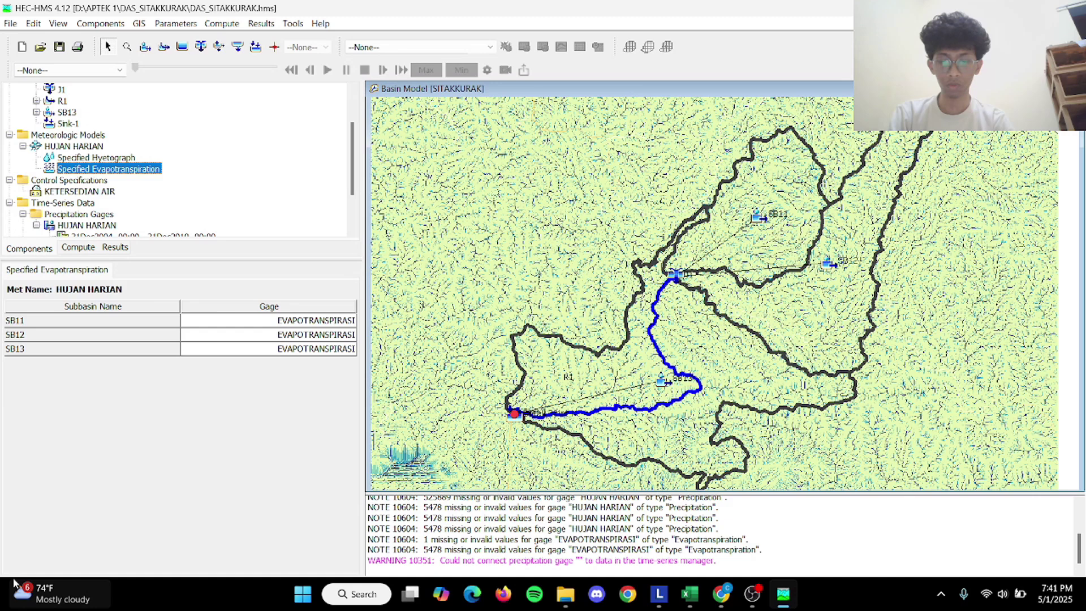
Create a simulation run named KETERSIDIAN AIR using the SITAKKURAK basin model, HUJAN HARIAN meteorologic model and KETERSEDIAN AIR control specifications.
scroll(168, 126, up, 3)
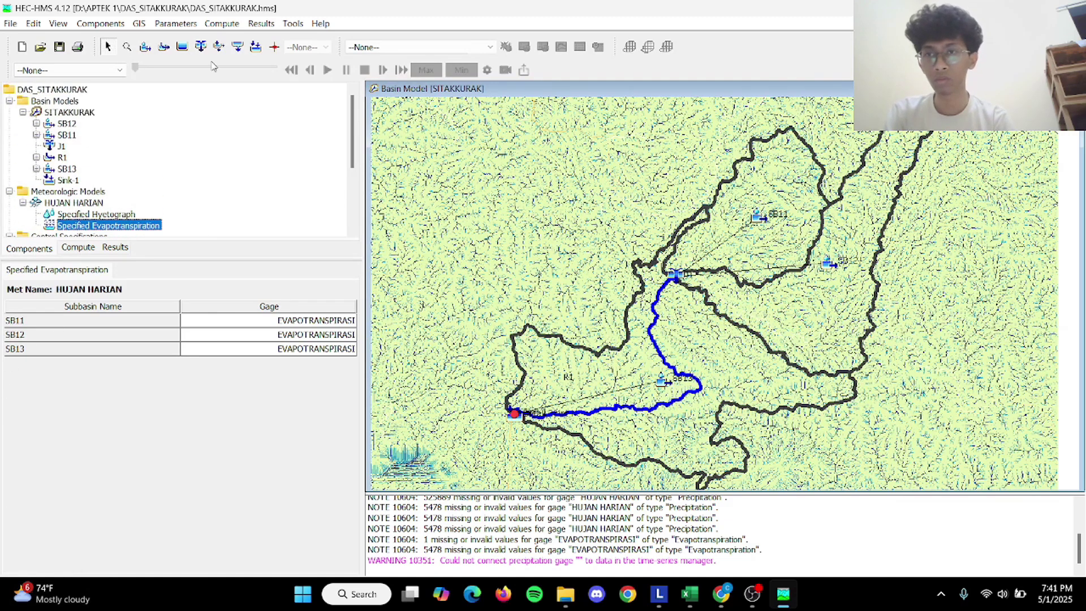
click(215, 23)
mouse_move(266, 42)
click(390, 42)
drag(303, 141, 151, 148)
key(BackSpace)
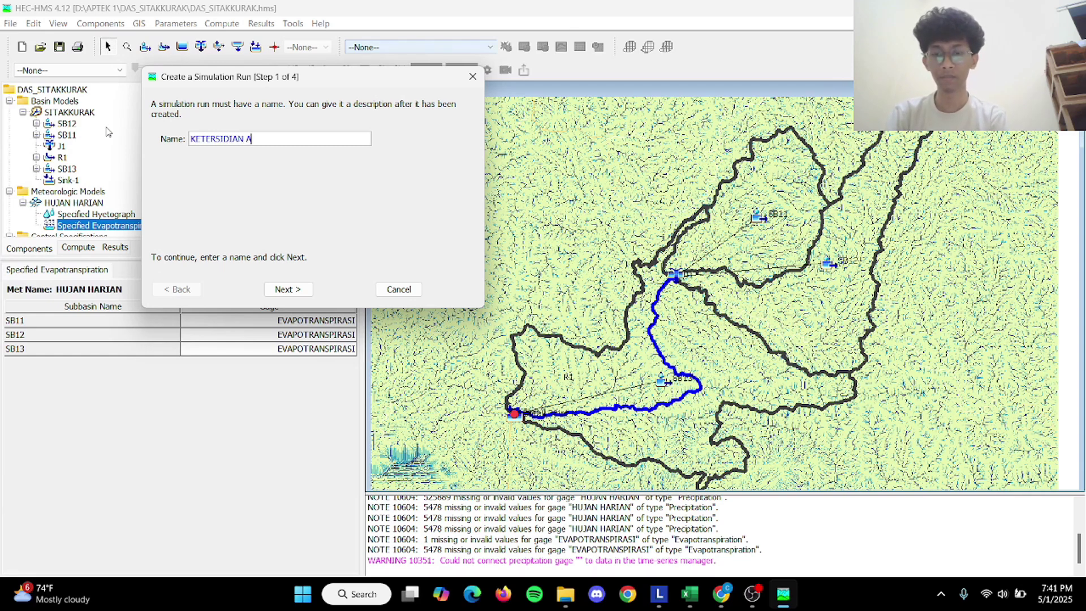
click(287, 289)
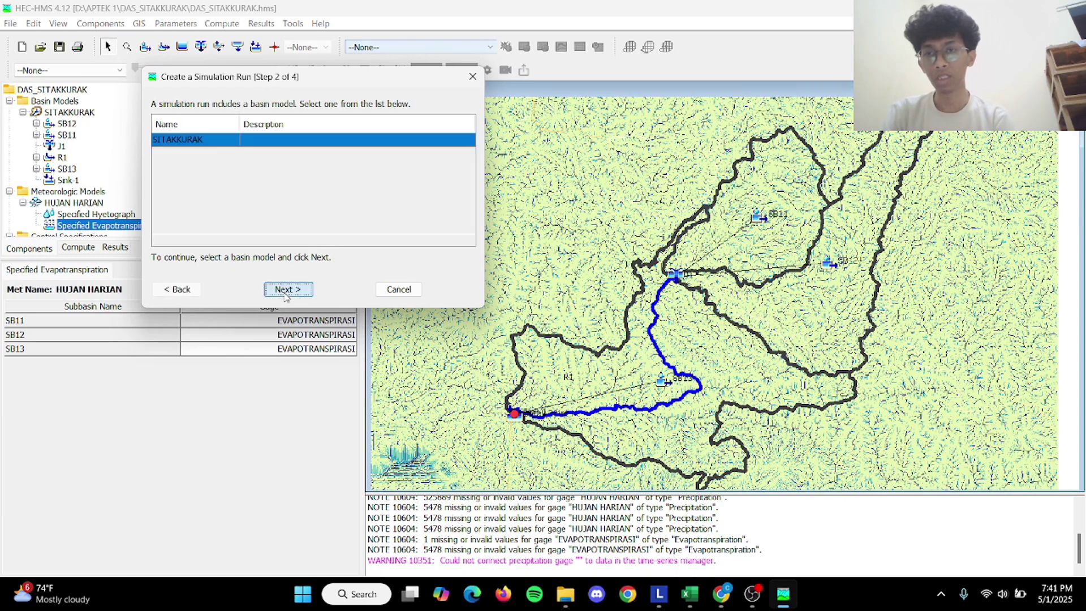
click(311, 290)
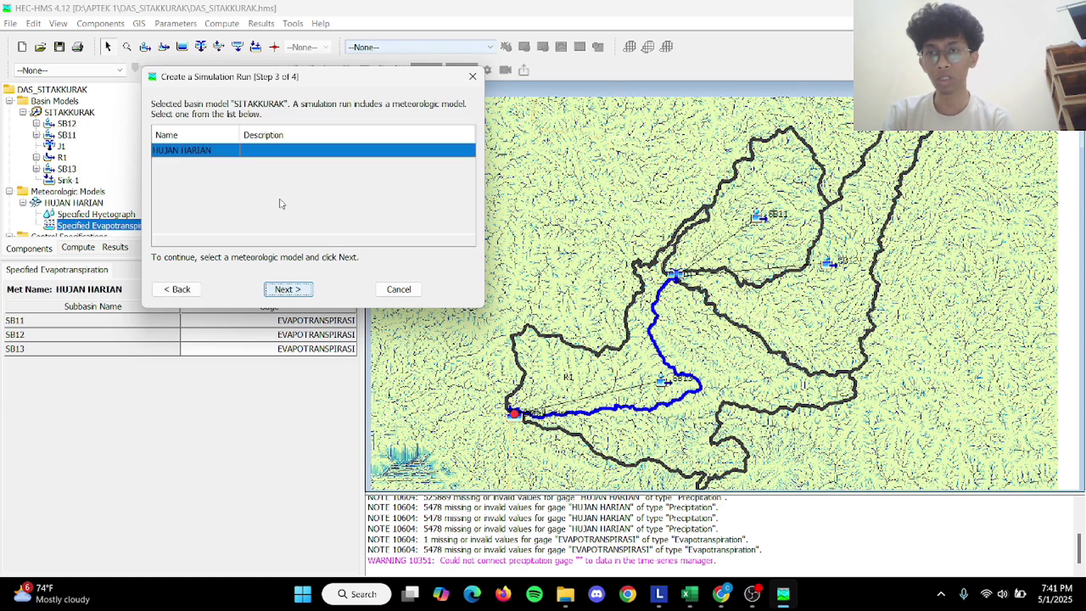
click(286, 289)
click(287, 290)
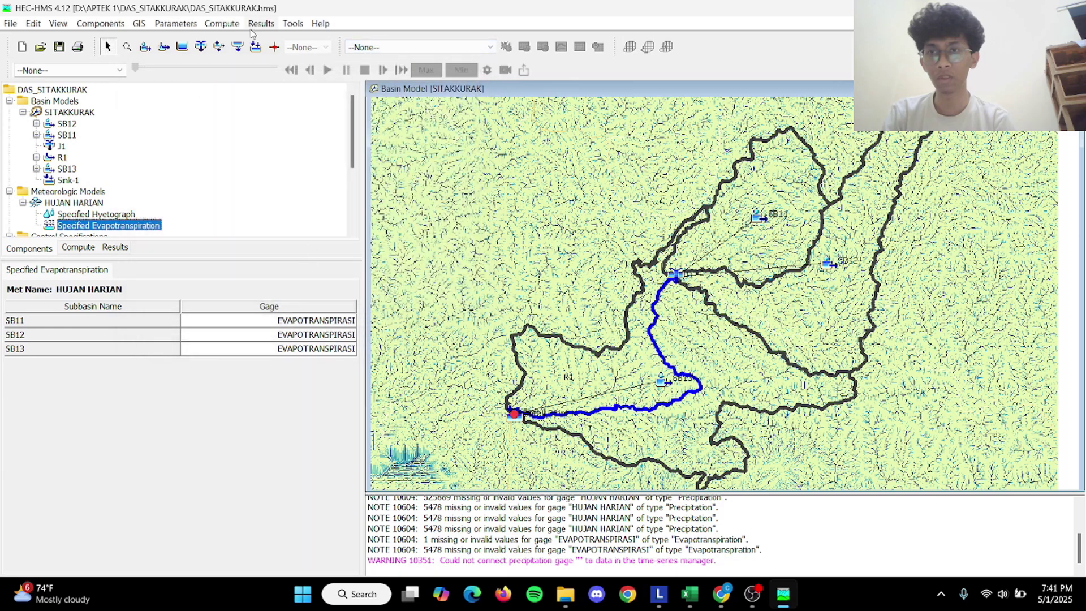
Compute the KETERSIDIAN AIR simulation run and read through the messages logged for it.
click(222, 24)
click(273, 204)
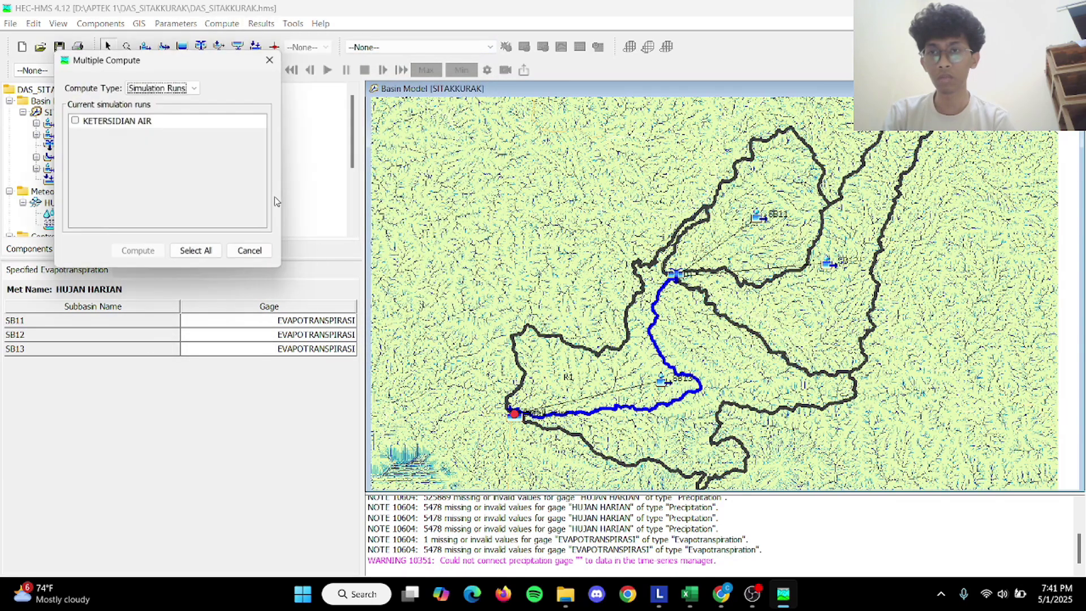
click(138, 252)
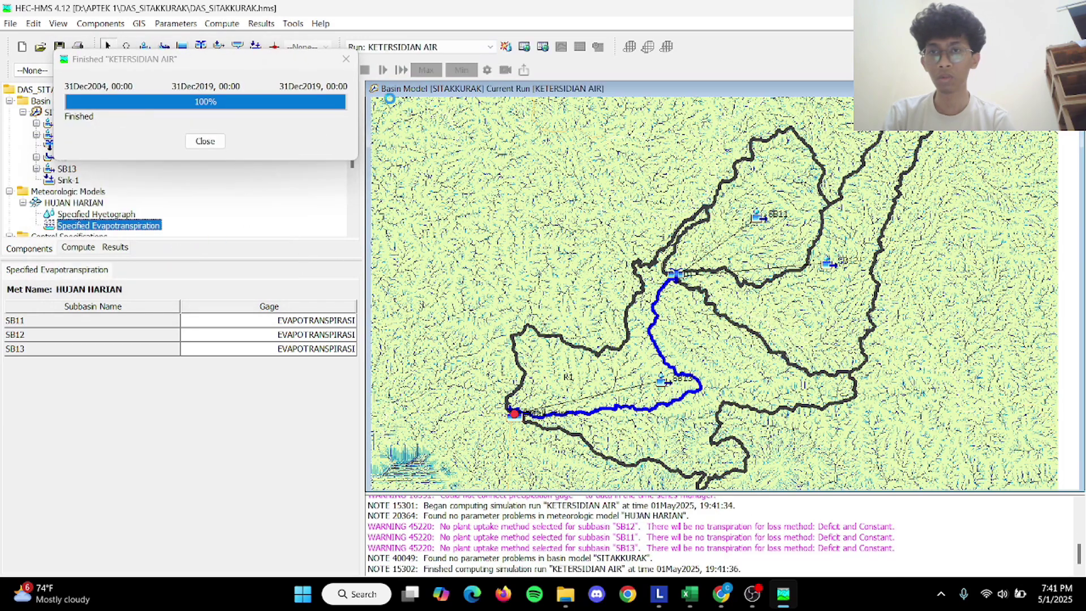
scroll(683, 530, up, 15)
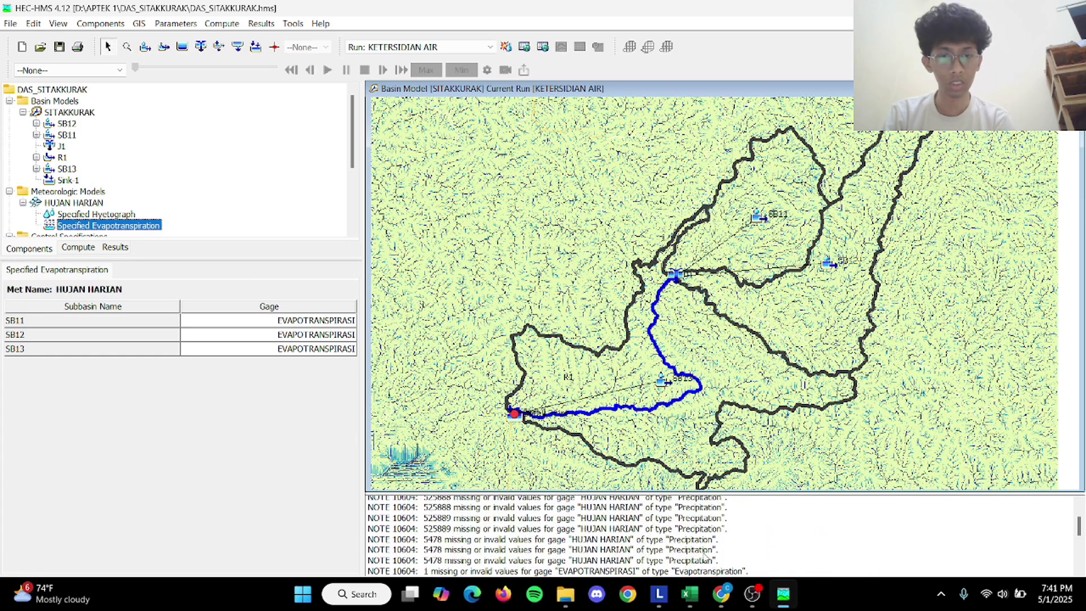
scroll(705, 557, down, 15)
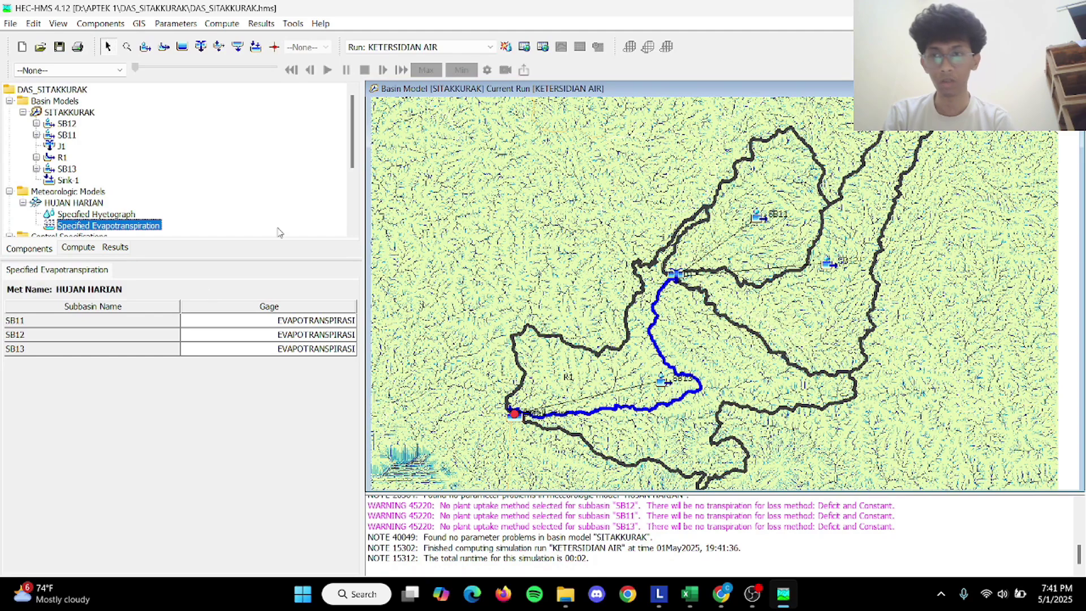
scroll(702, 534, up, 2)
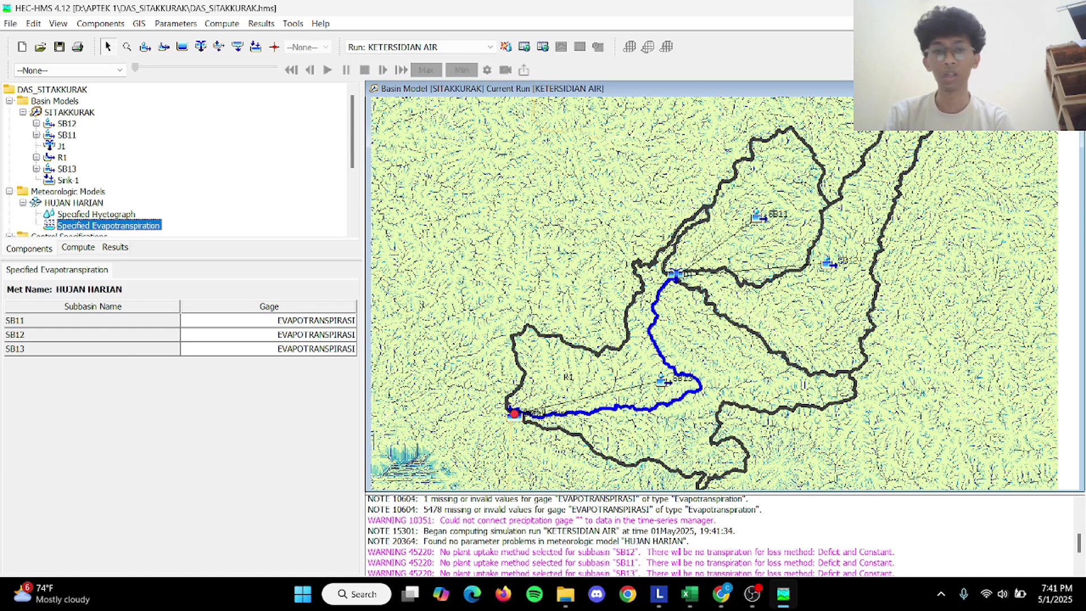
Examine the precipitation and flow results graph of subbasin SB12 for the KETERSIDIAN AIR run, and close the graph.
click(115, 248)
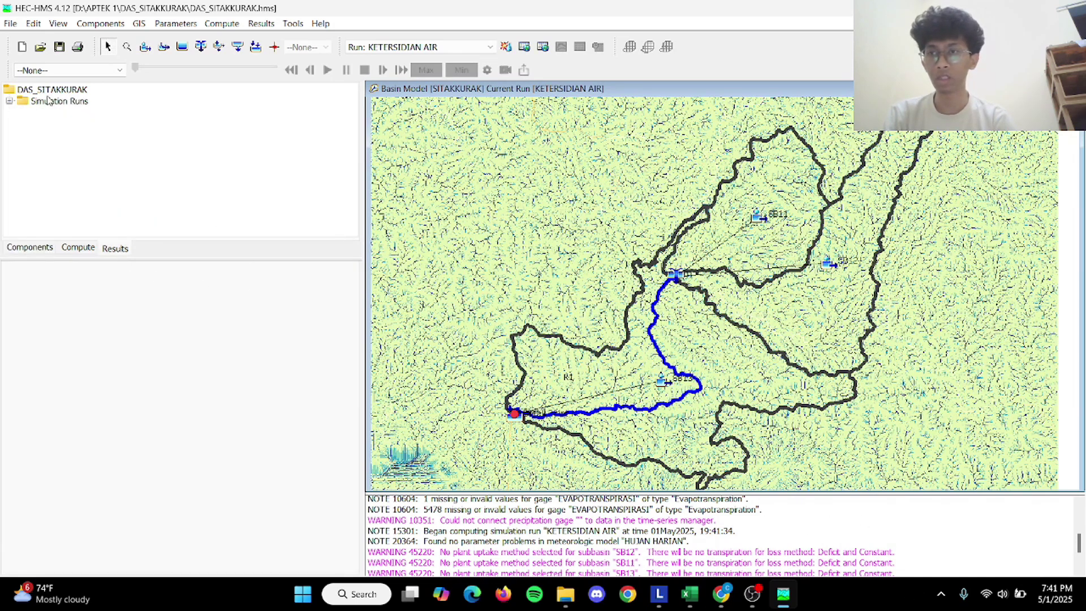
click(9, 101)
click(80, 113)
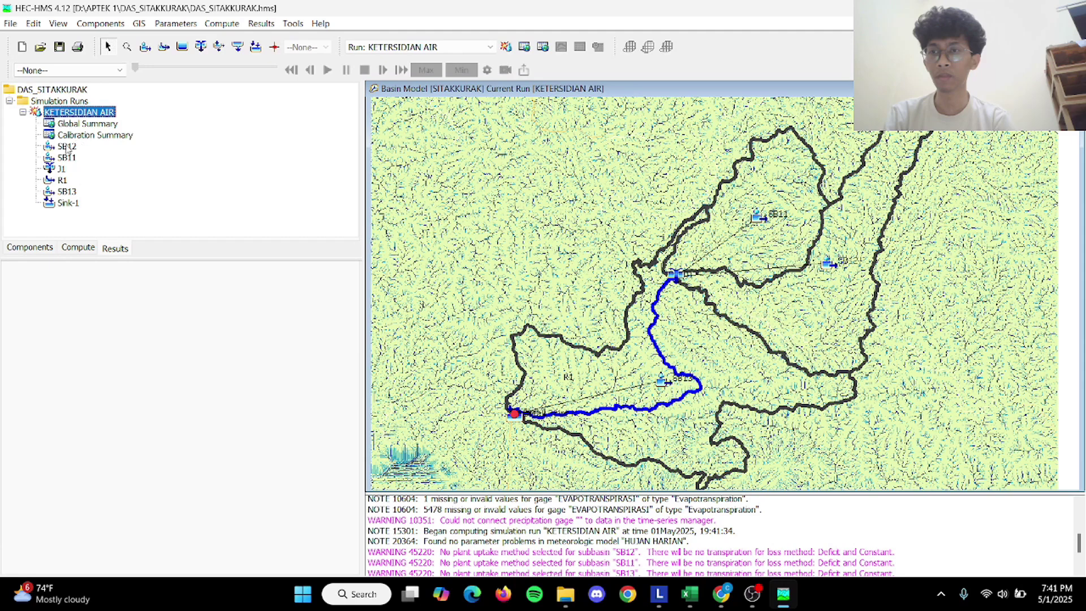
click(68, 147)
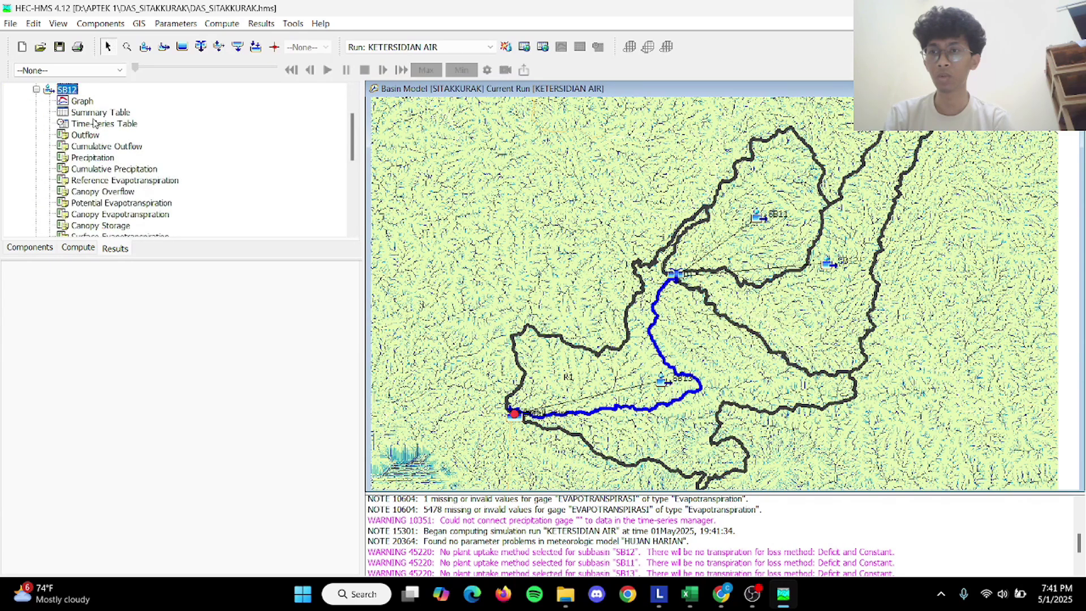
click(95, 114)
click(355, 7)
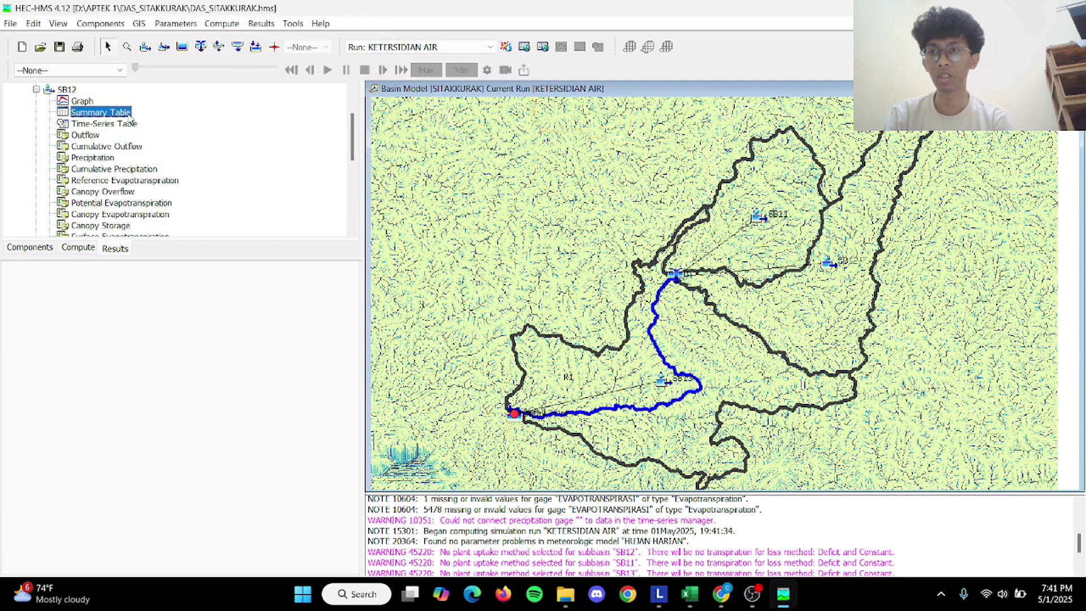
click(84, 103)
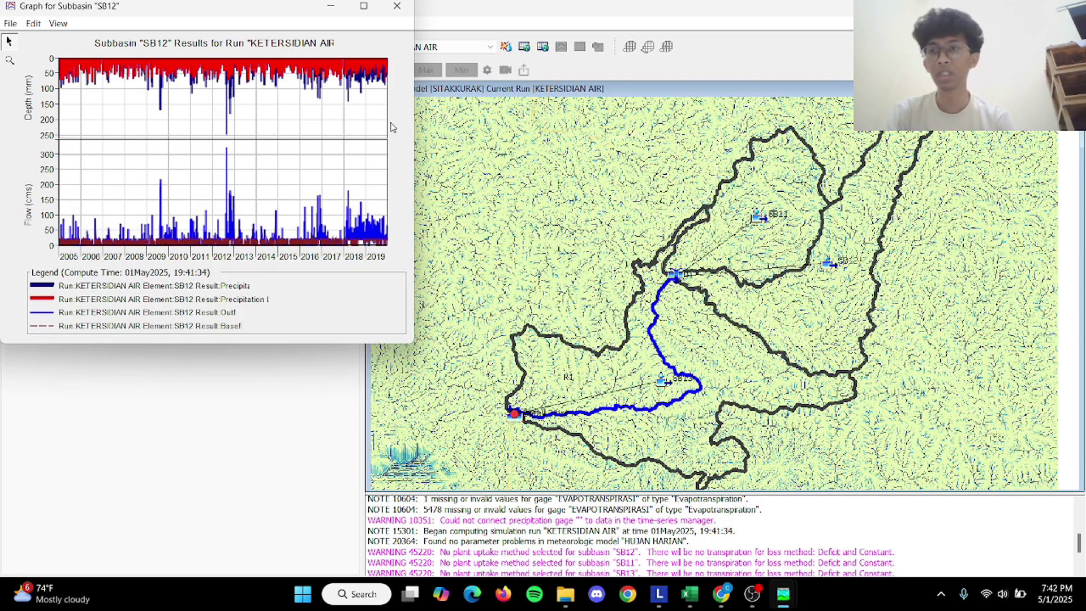
click(397, 6)
Examine the results graphs of subbasins SB11 and SB13, and collapse the KETERSIDIAN AIR results.
scroll(136, 186, down, 5)
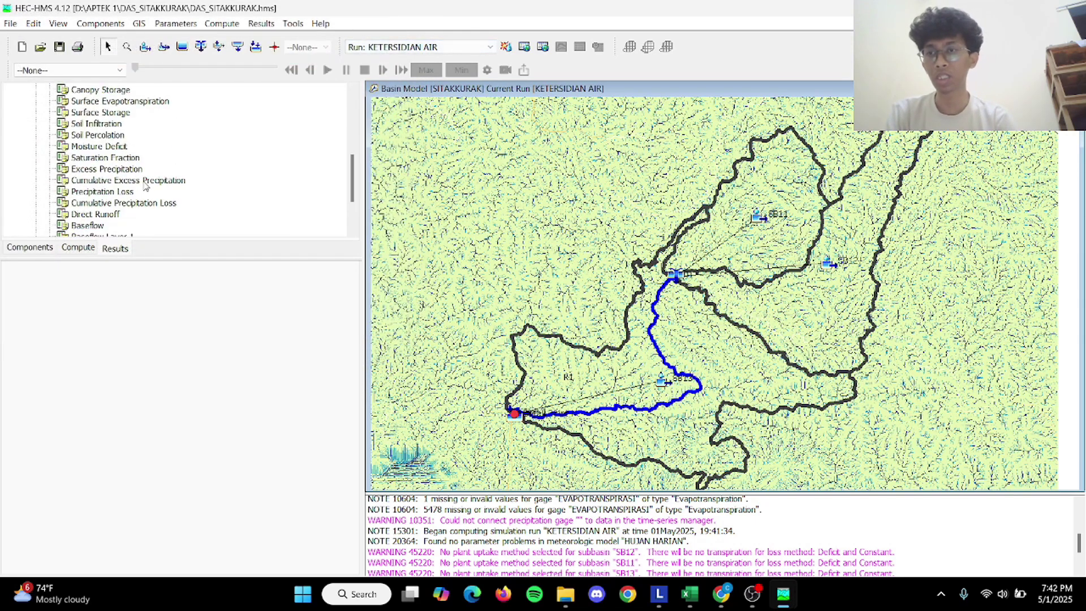
double_click(62, 192)
click(72, 203)
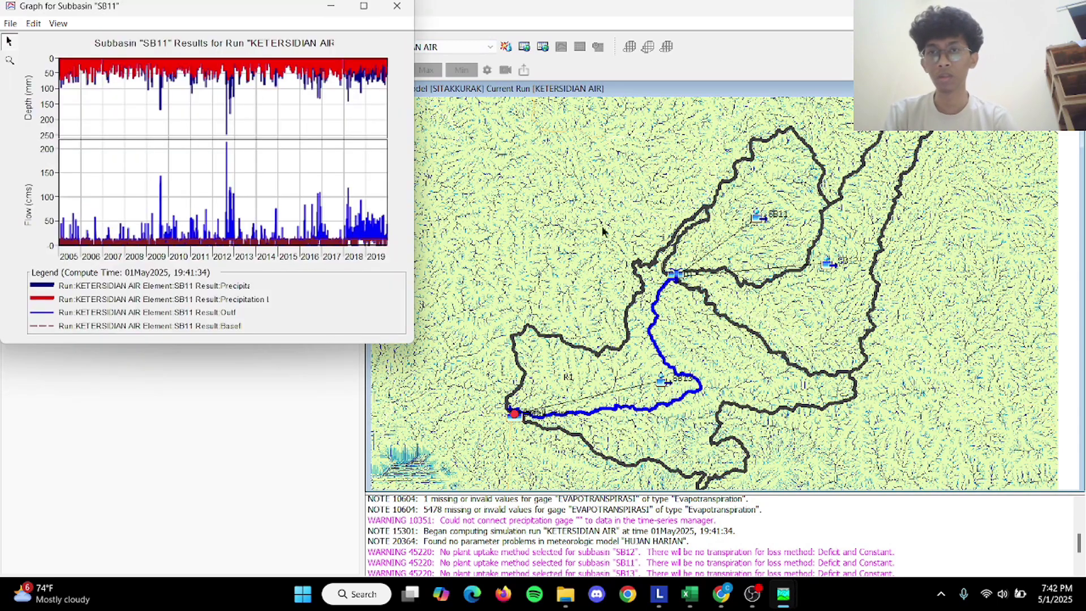
click(397, 5)
scroll(232, 156, down, 3)
scroll(67, 224, down, 5)
click(68, 221)
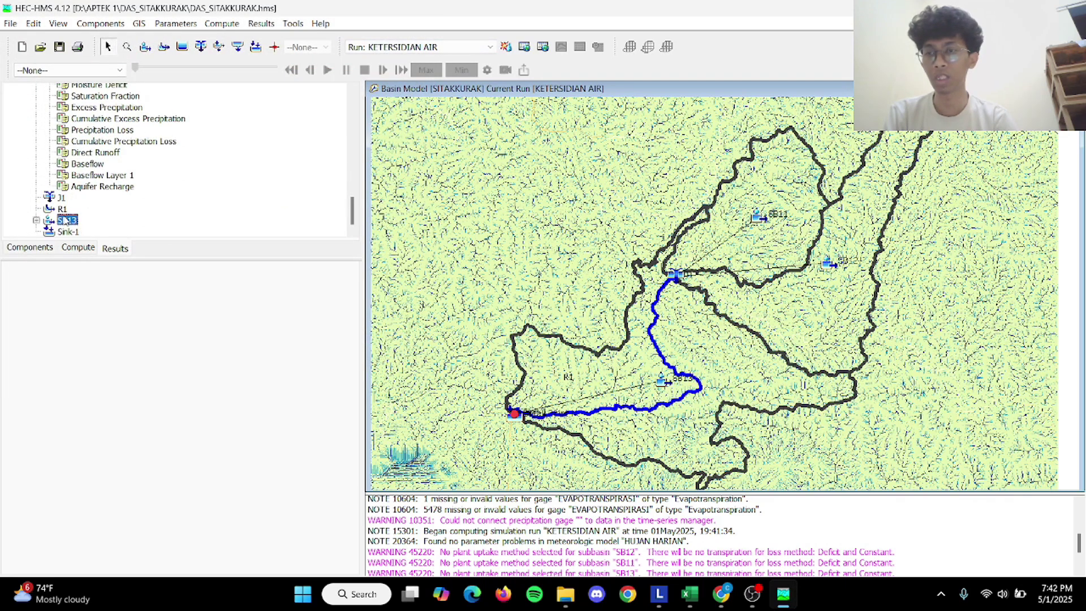
double_click(65, 219)
click(83, 105)
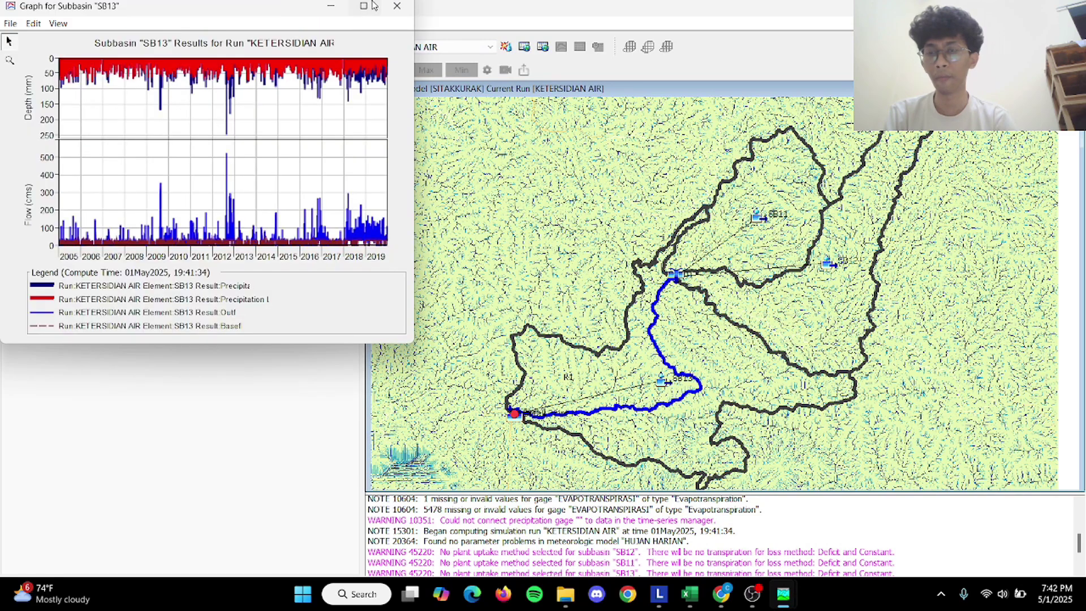
click(411, 6)
scroll(305, 178, up, 9)
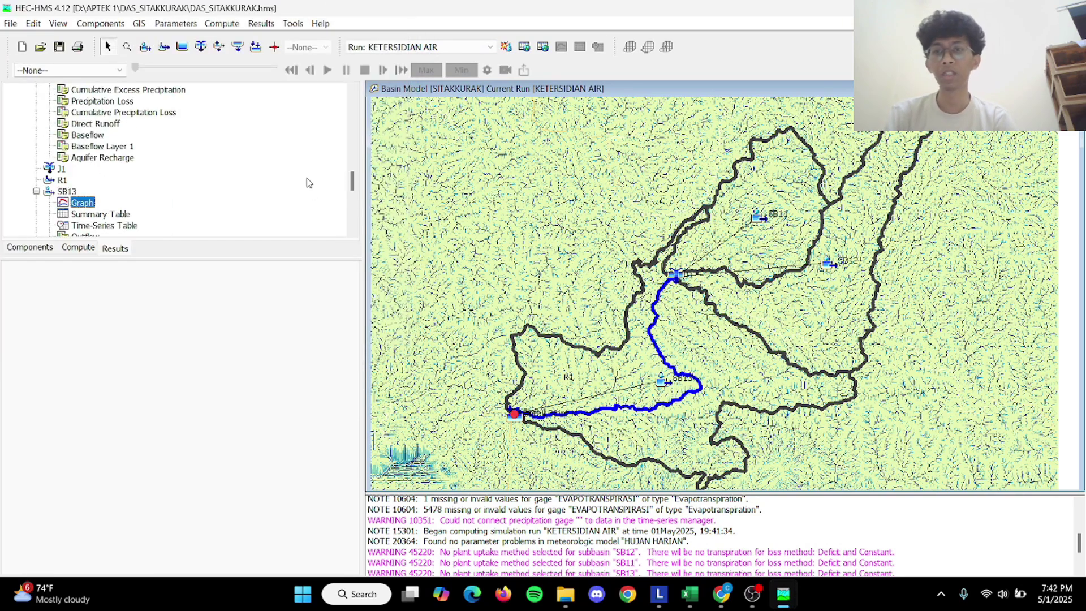
scroll(306, 179, down, 4)
scroll(306, 180, up, 5)
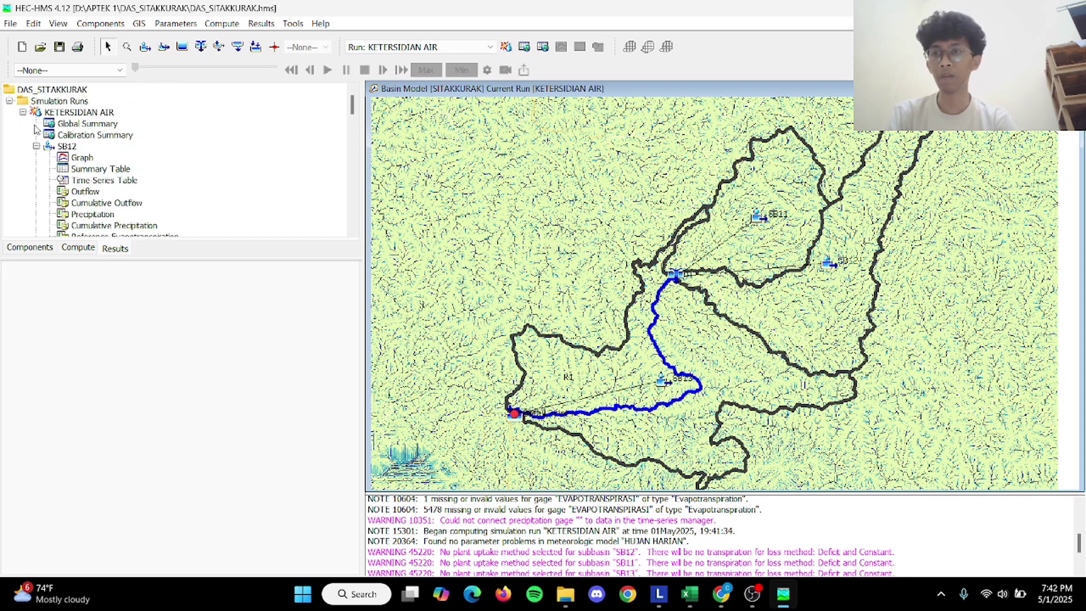
click(24, 113)
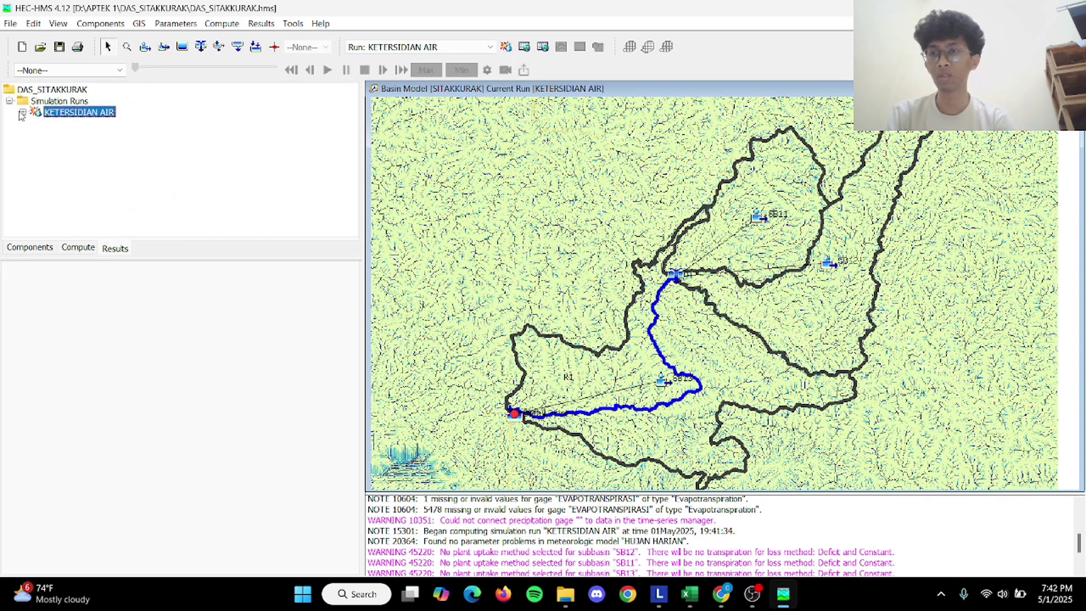
Copy the SITAKKURAK basin model as SITAKKURAK SYNDER and open the copy.
click(45, 252)
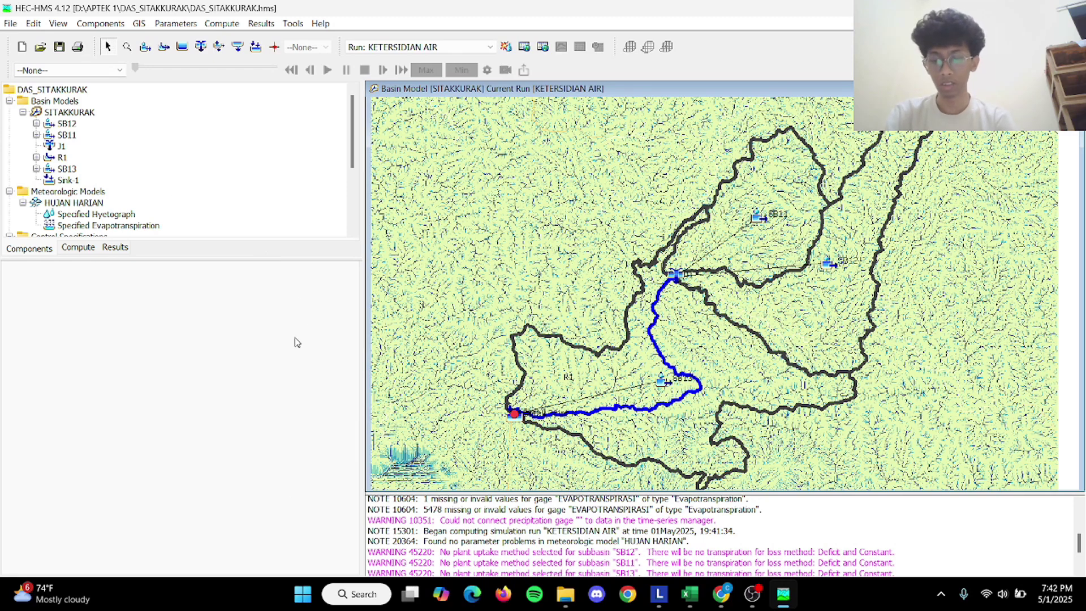
click(86, 111)
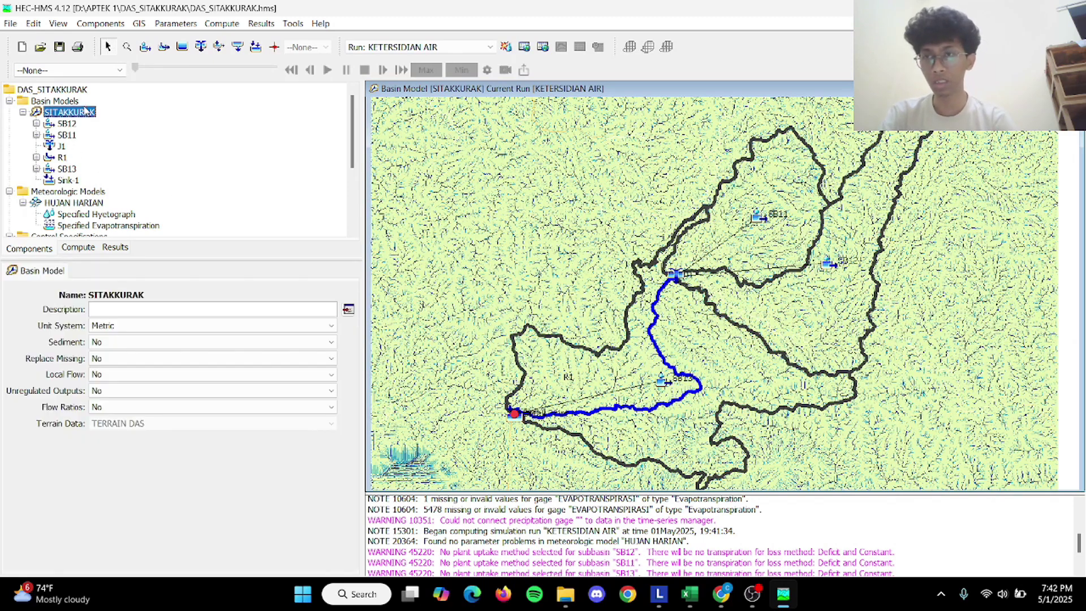
right_click(86, 111)
click(137, 118)
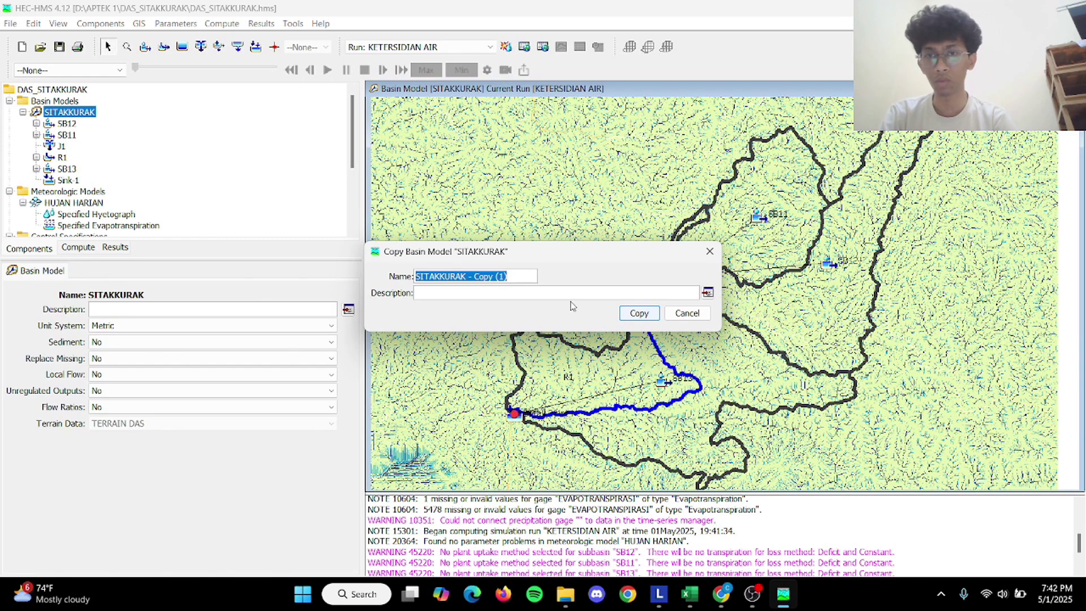
drag(529, 276, 467, 277)
key(BackSpace)
text(5Y)
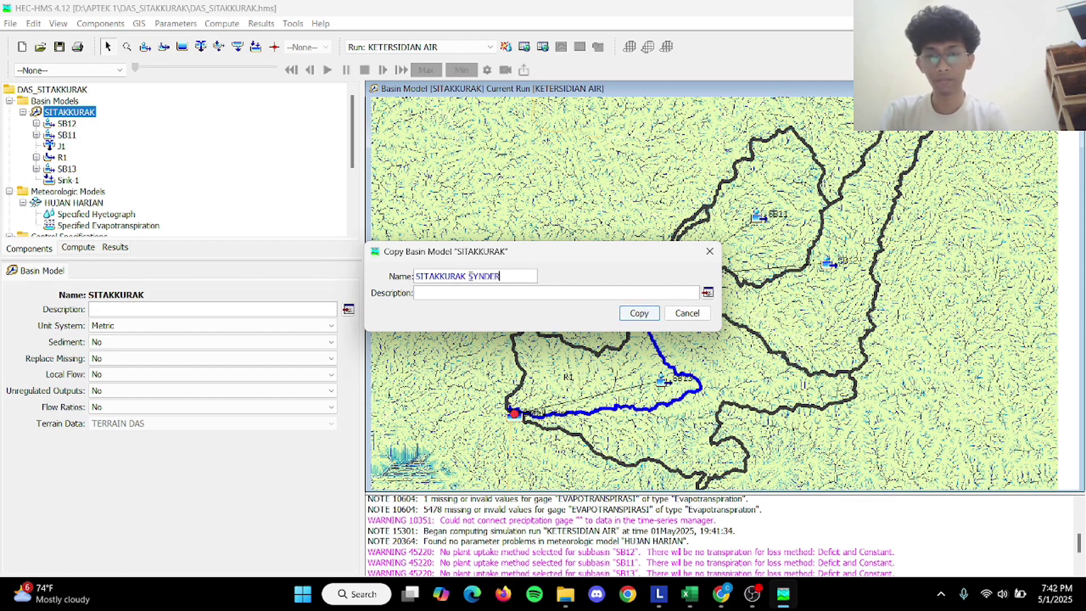
click(638, 313)
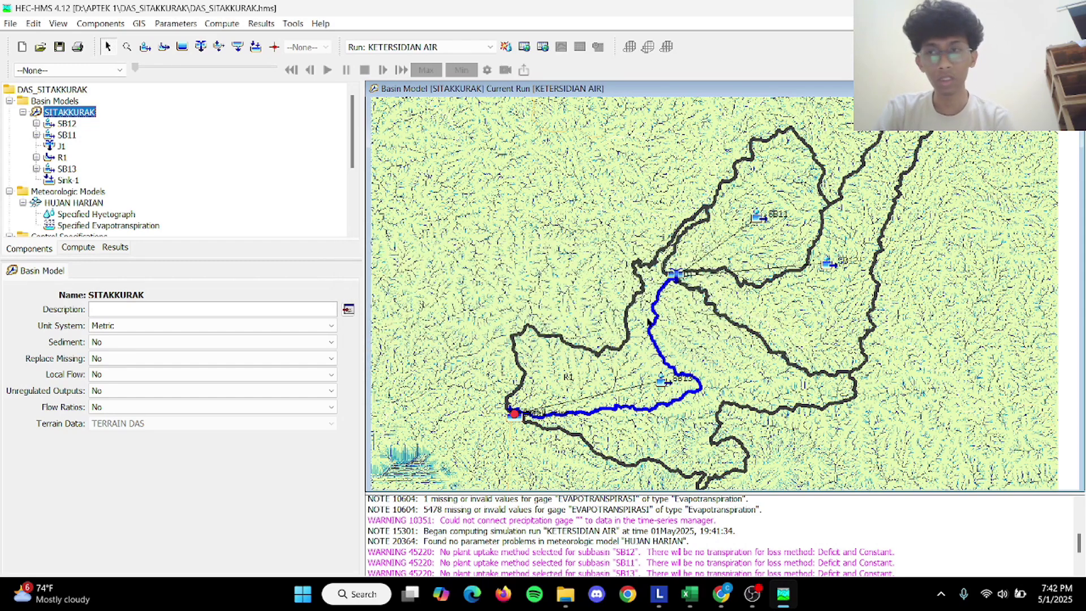
double_click(85, 191)
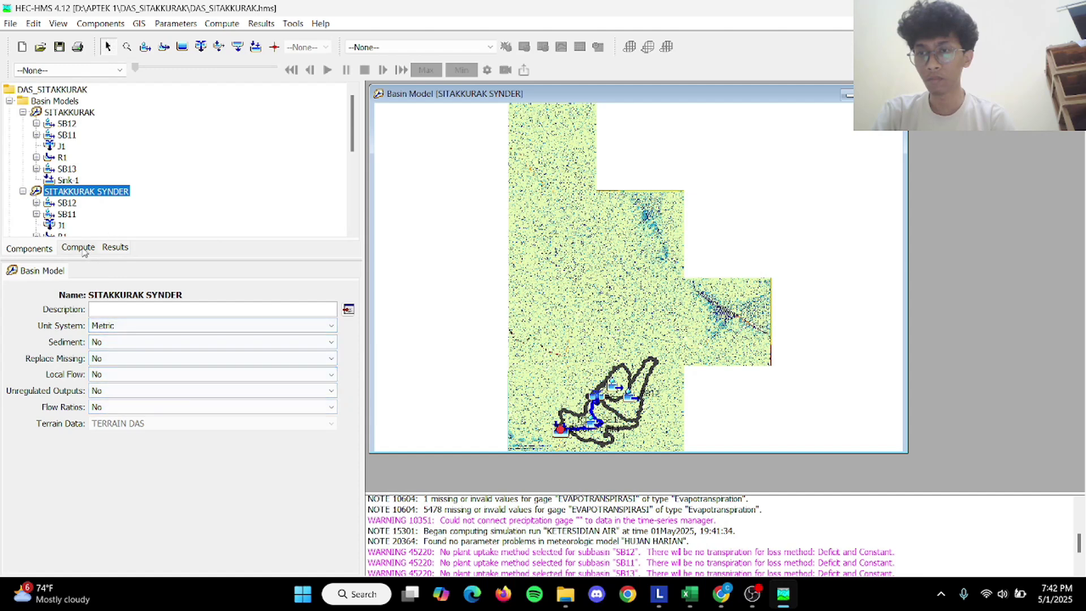
Change the canopy method for all subbasins in the SITAKKURAK SYNDER basin model.
click(100, 23)
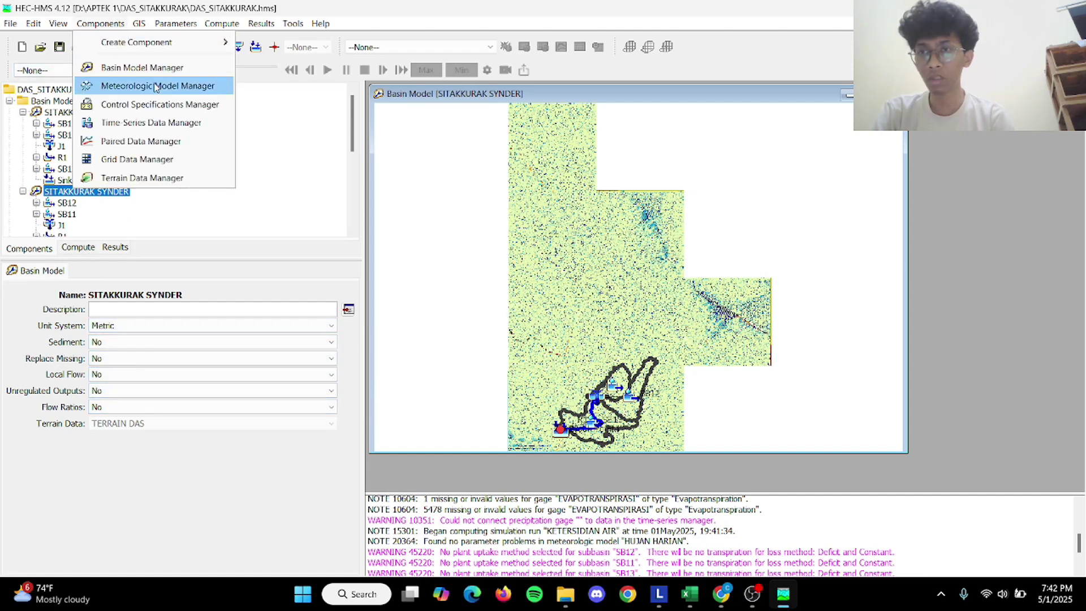
mouse_move(184, 31)
mouse_move(268, 115)
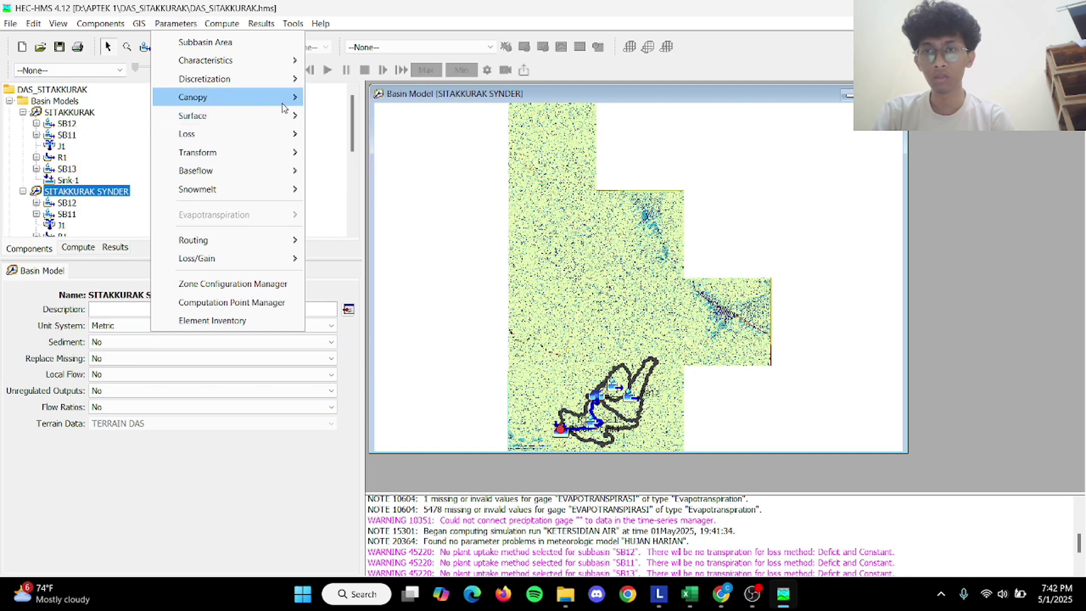
click(339, 159)
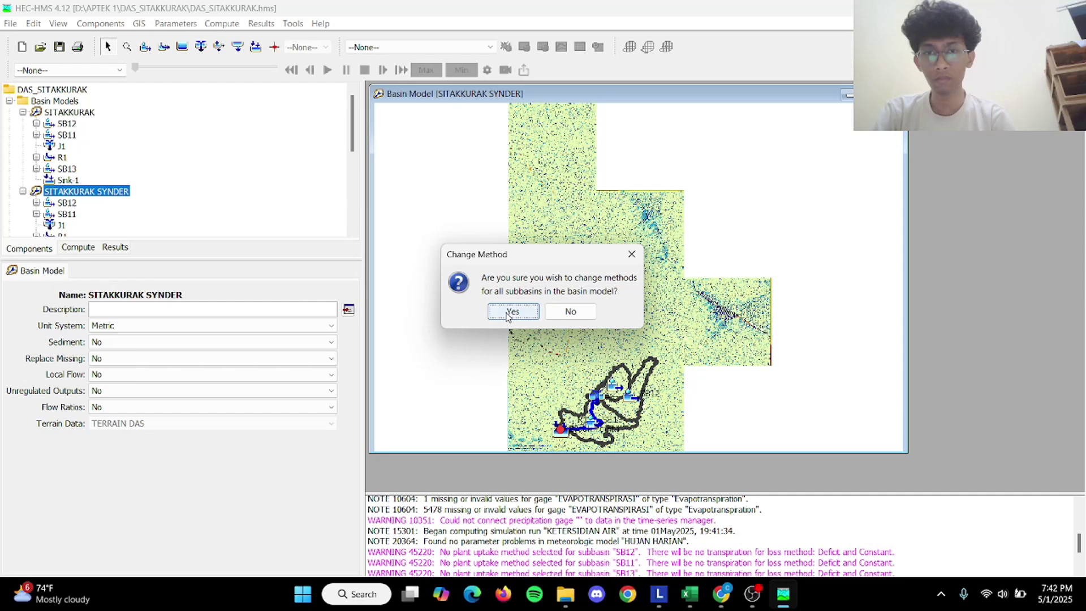
click(508, 314)
click(573, 317)
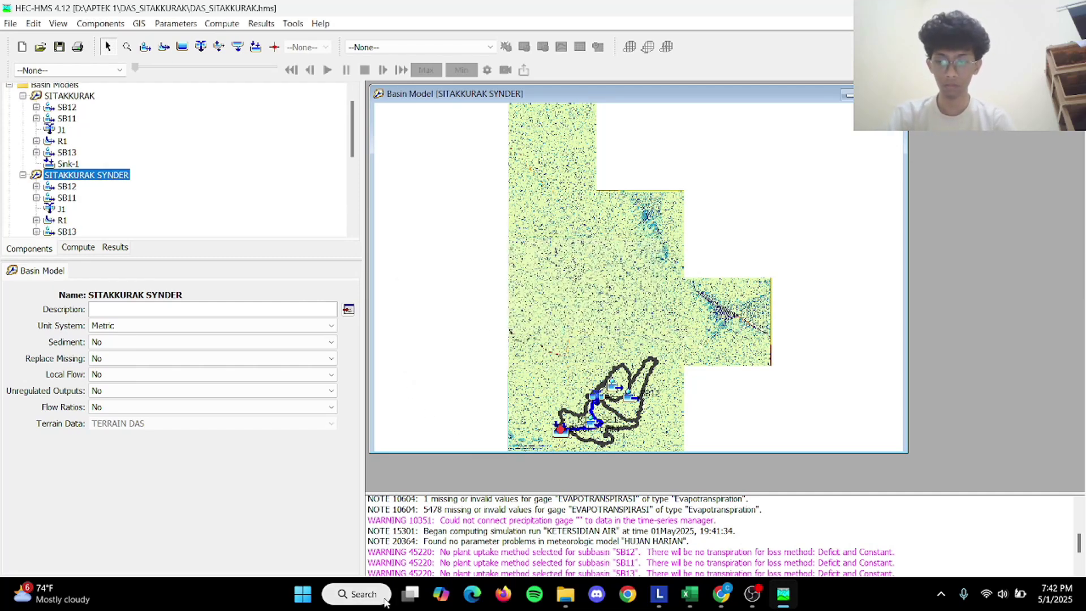
Change the surface method for all subbasins in the SITAKKURAK SYNDER basin model.
mouse_move(551, 607)
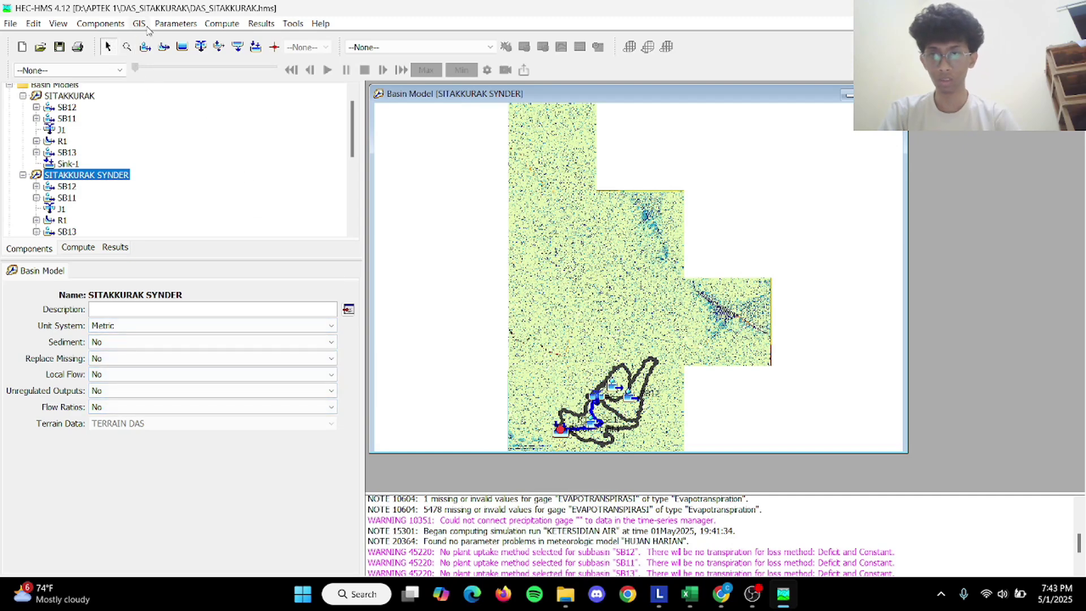
click(176, 23)
mouse_move(237, 115)
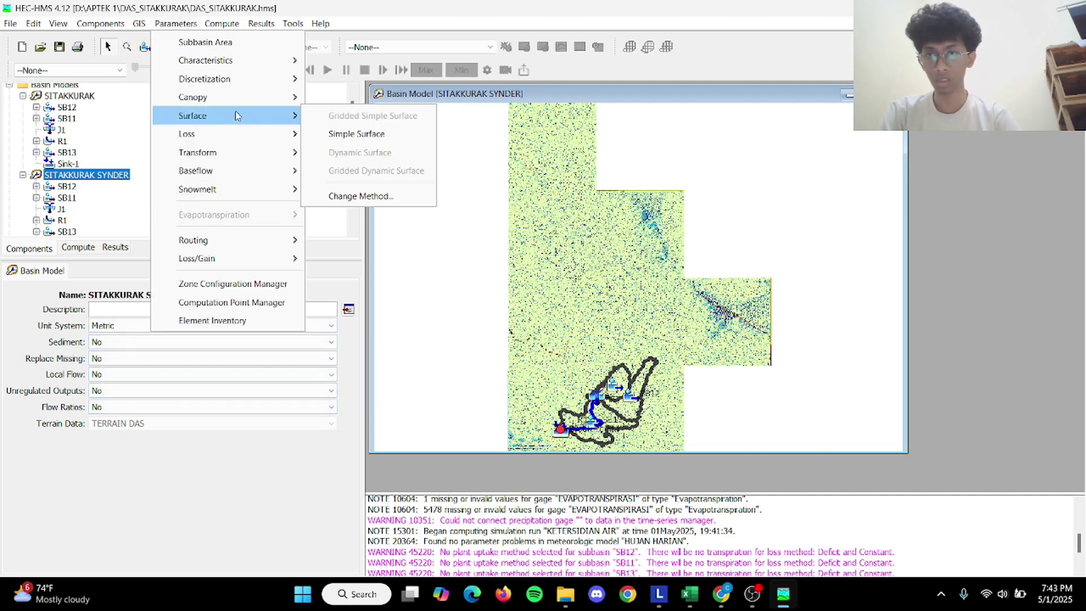
click(360, 196)
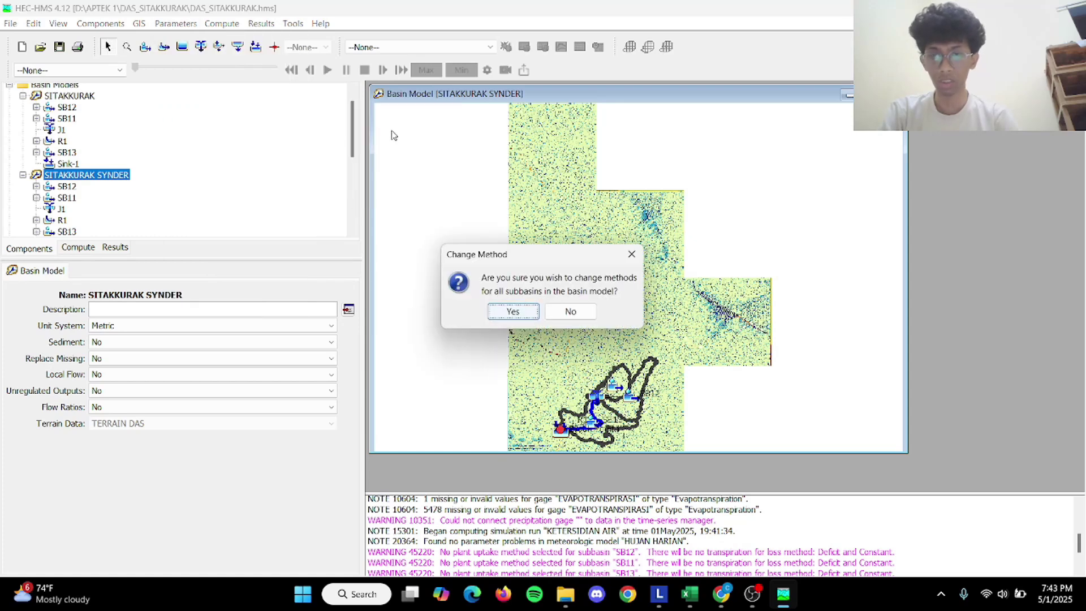
click(509, 310)
click(574, 318)
Change the loss method for all subbasins in the SITAKKURAK SYNDER basin model to SCS Curve Number.
click(186, 29)
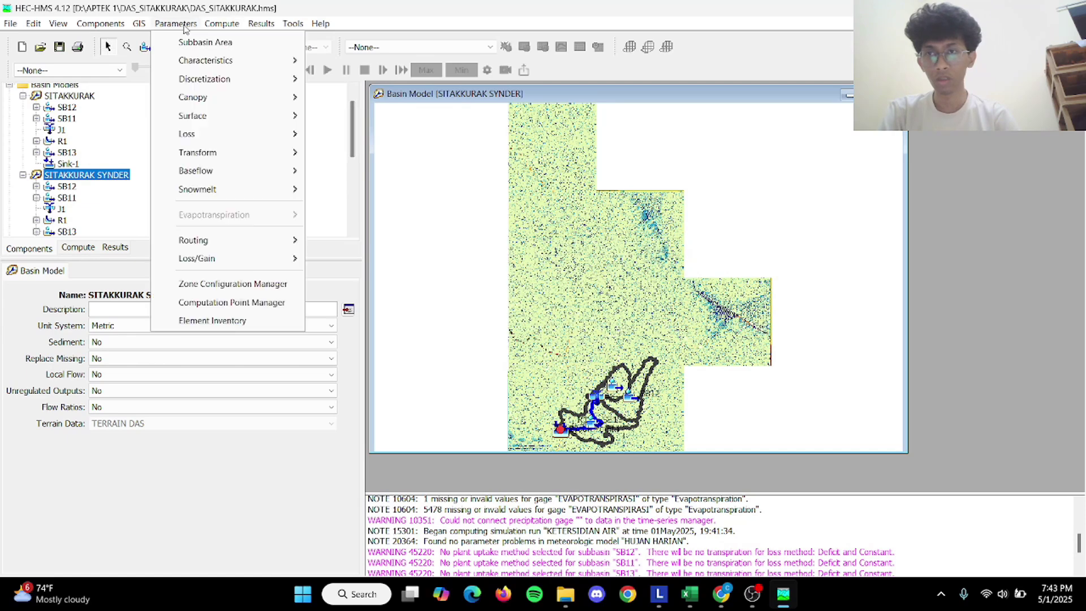
mouse_move(253, 141)
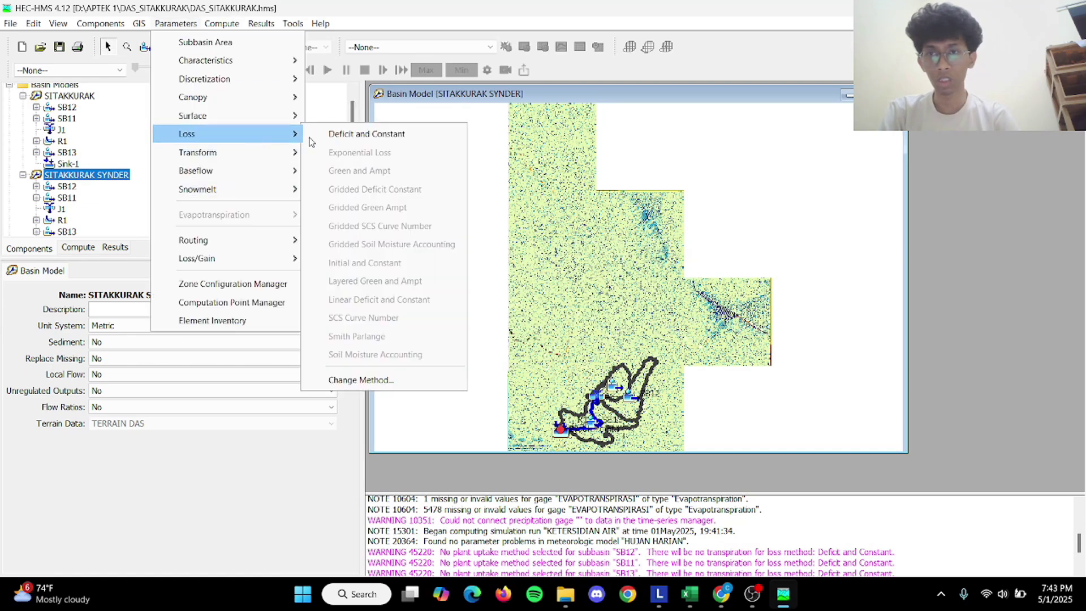
click(415, 379)
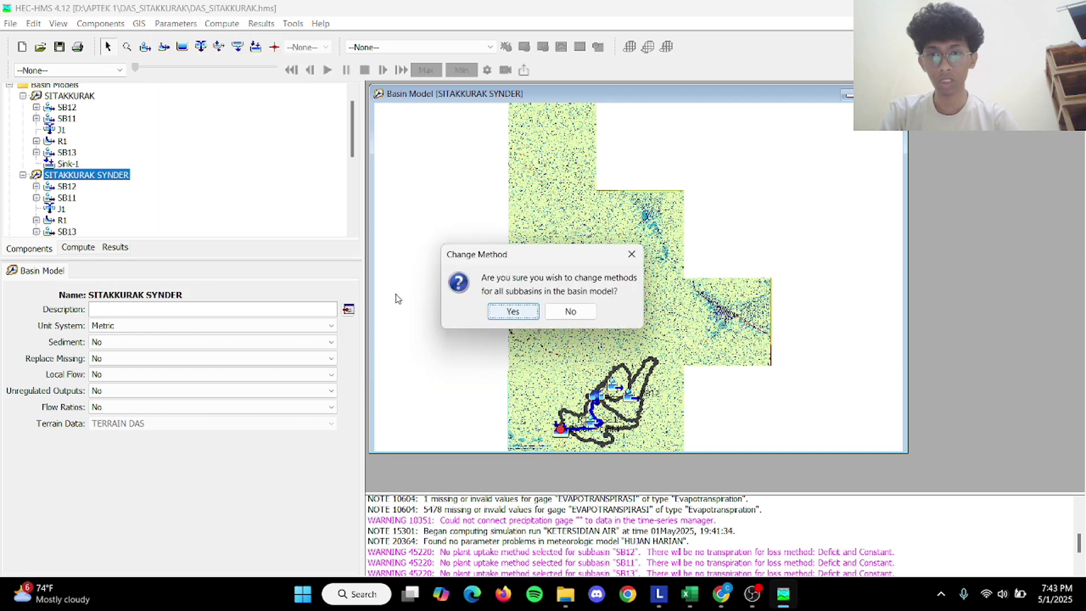
click(512, 312)
click(594, 286)
scroll(521, 368, down, 2)
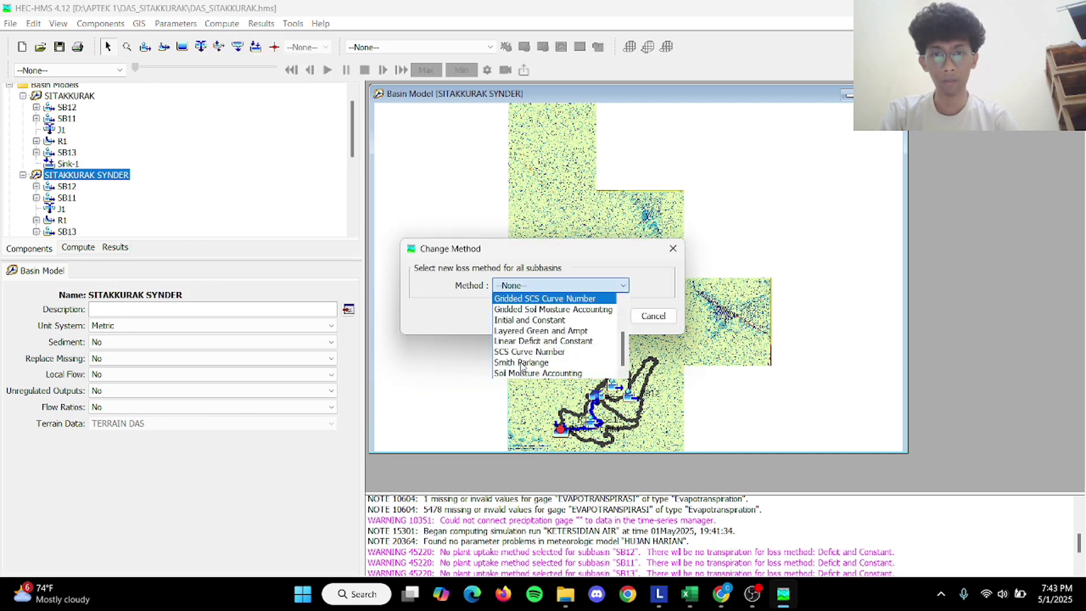
click(521, 351)
click(597, 315)
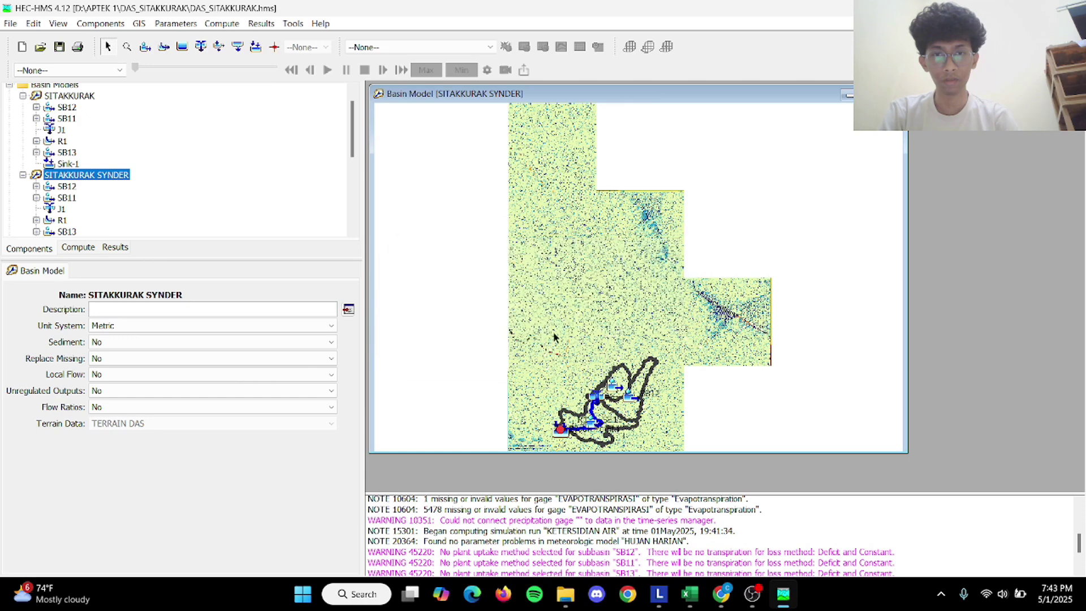
Change the baseflow method for all subbasins in the SITAKKURAK SYNDER basin model.
click(175, 23)
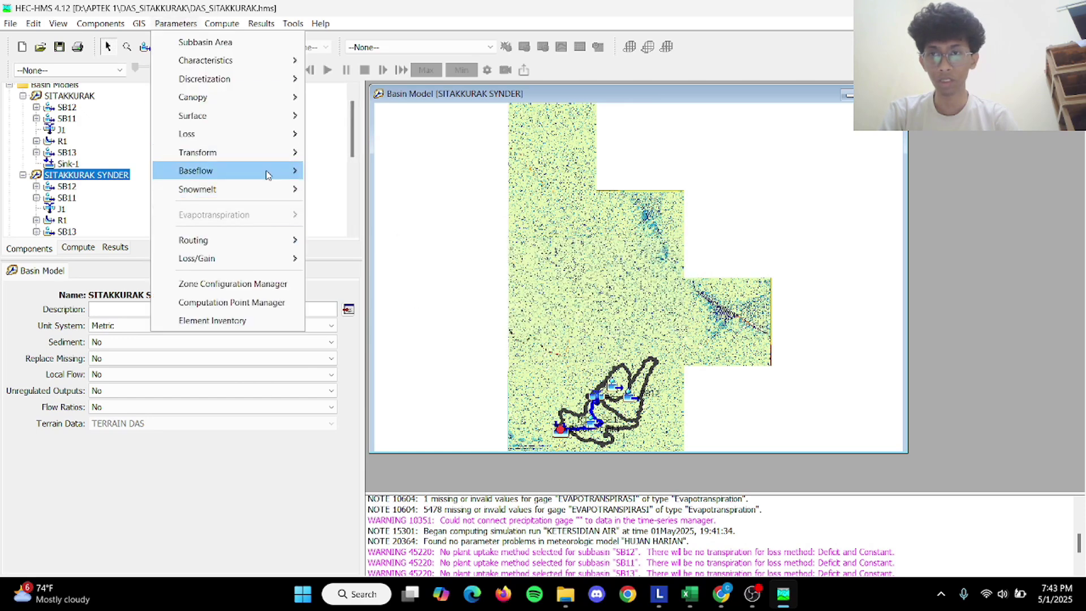
mouse_move(268, 174)
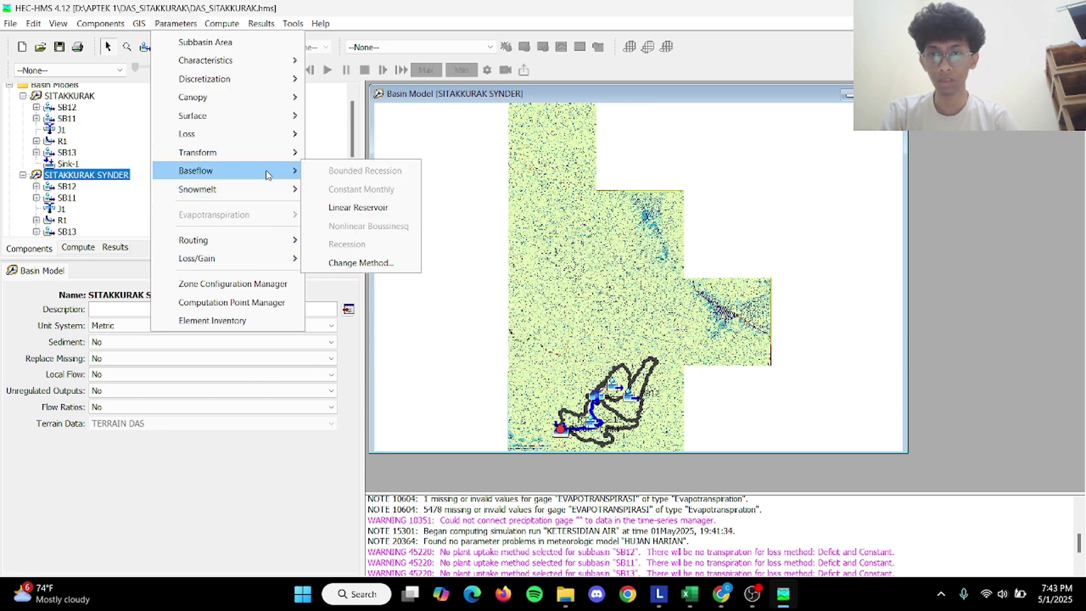
click(356, 269)
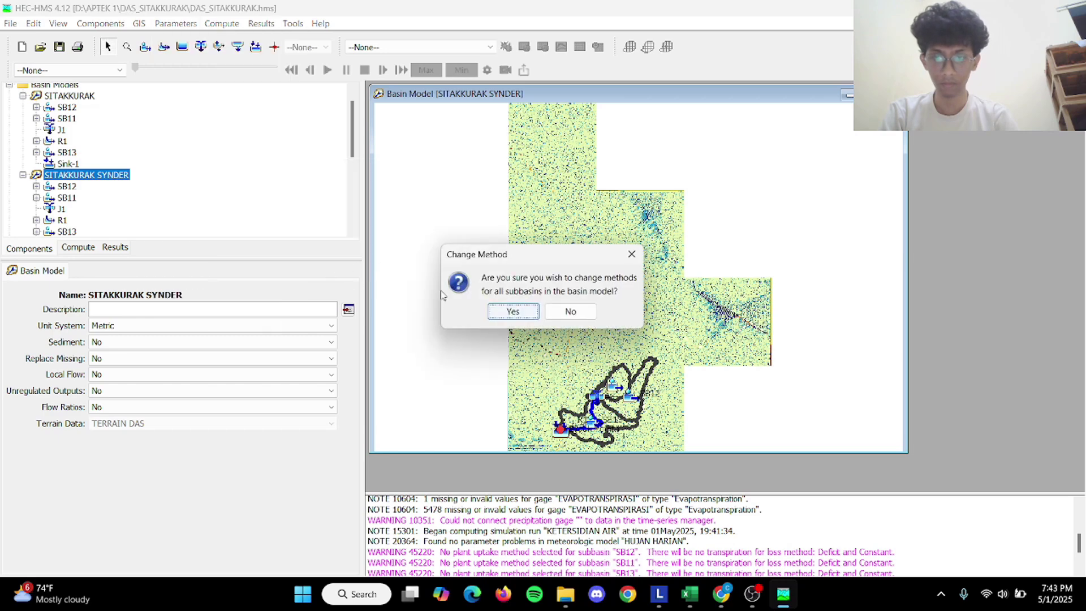
click(502, 314)
click(578, 315)
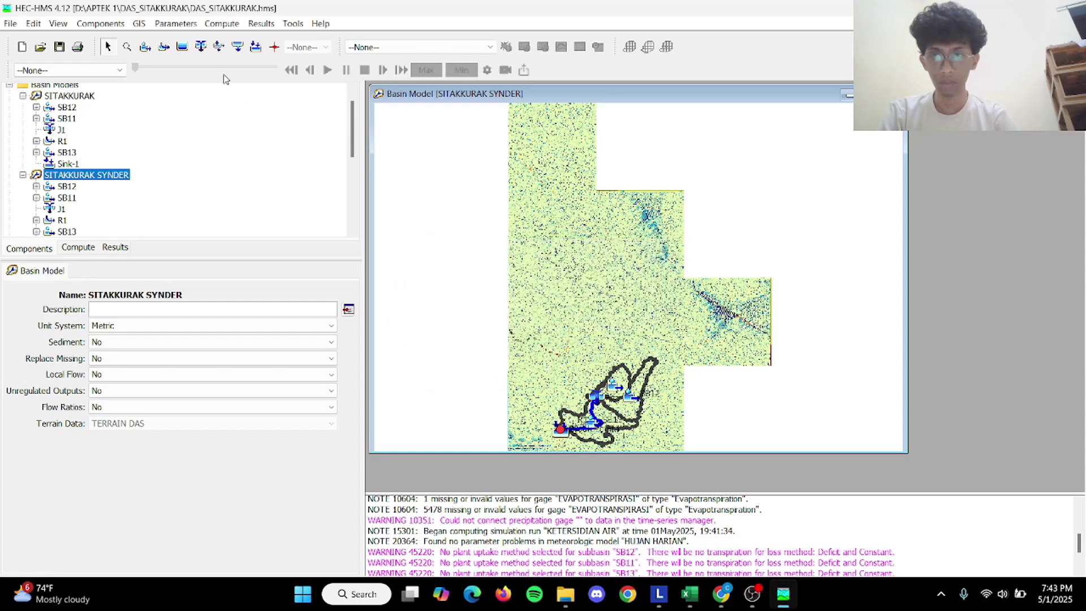
Change the transform method for all subbasins in SITAKKURAK SYNDER to Snyder Unit Hydrograph : Standard.
click(176, 24)
mouse_move(262, 160)
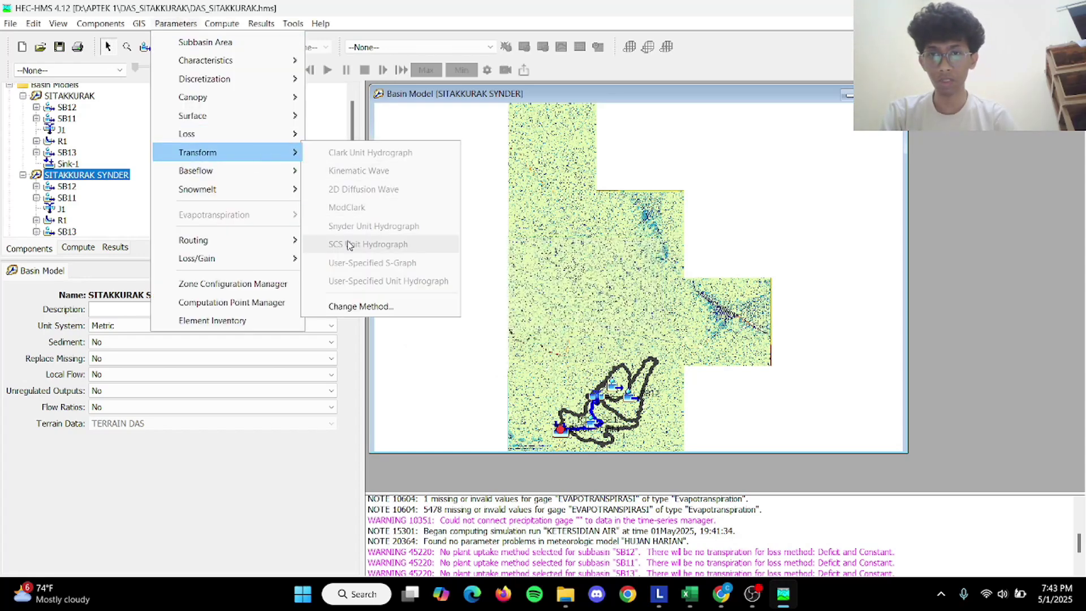
click(361, 306)
click(513, 311)
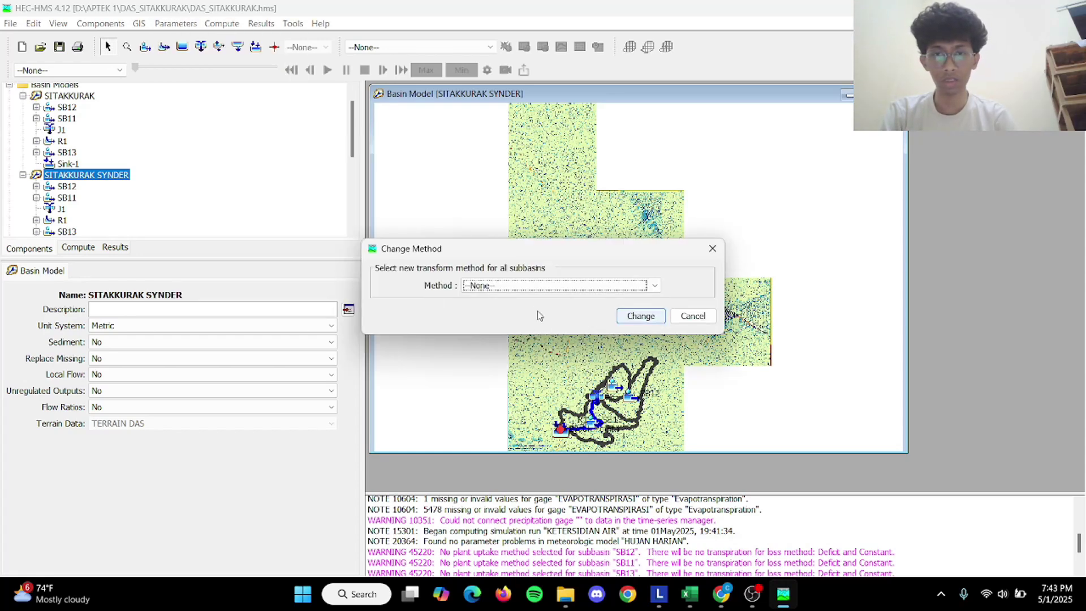
click(544, 285)
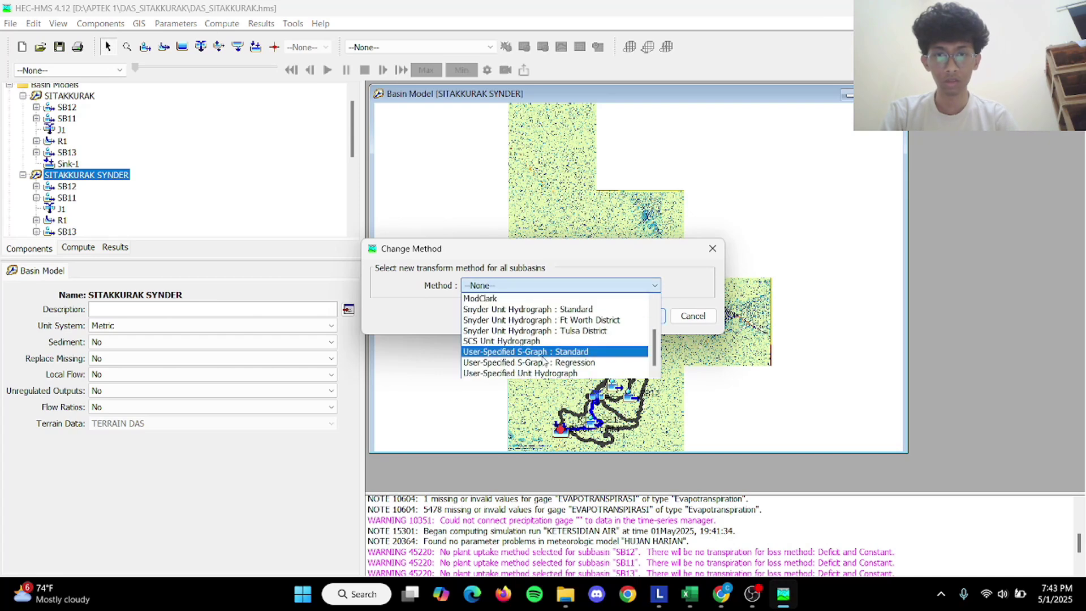
click(530, 310)
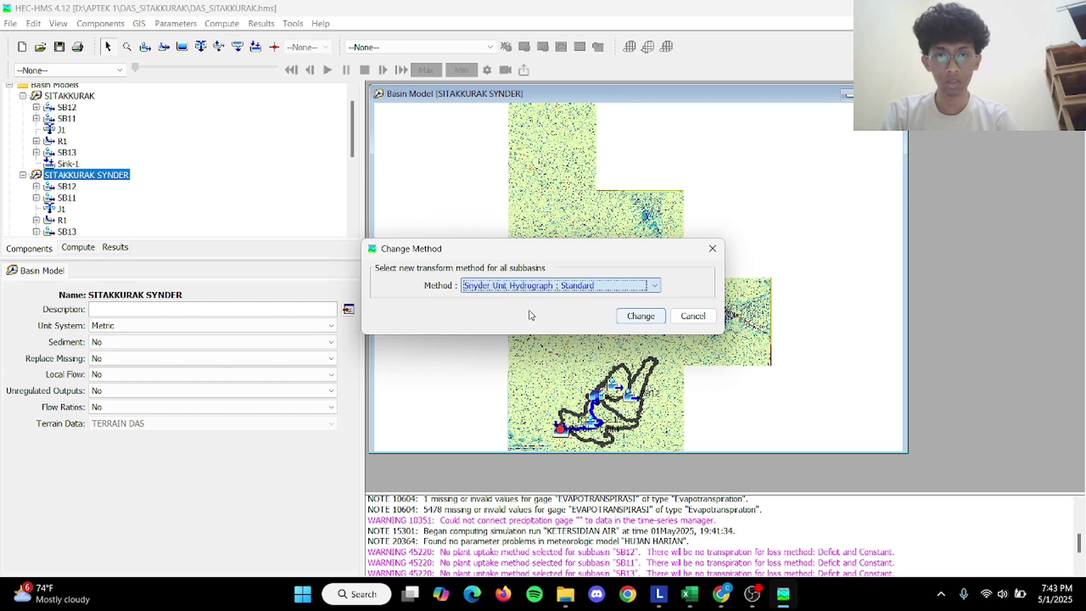
click(635, 315)
Open the SCS Curve Number loss parameter table for SITAKKURAK SYNDER and select the initial abstraction cell of SB12.
scroll(169, 184, down, 3)
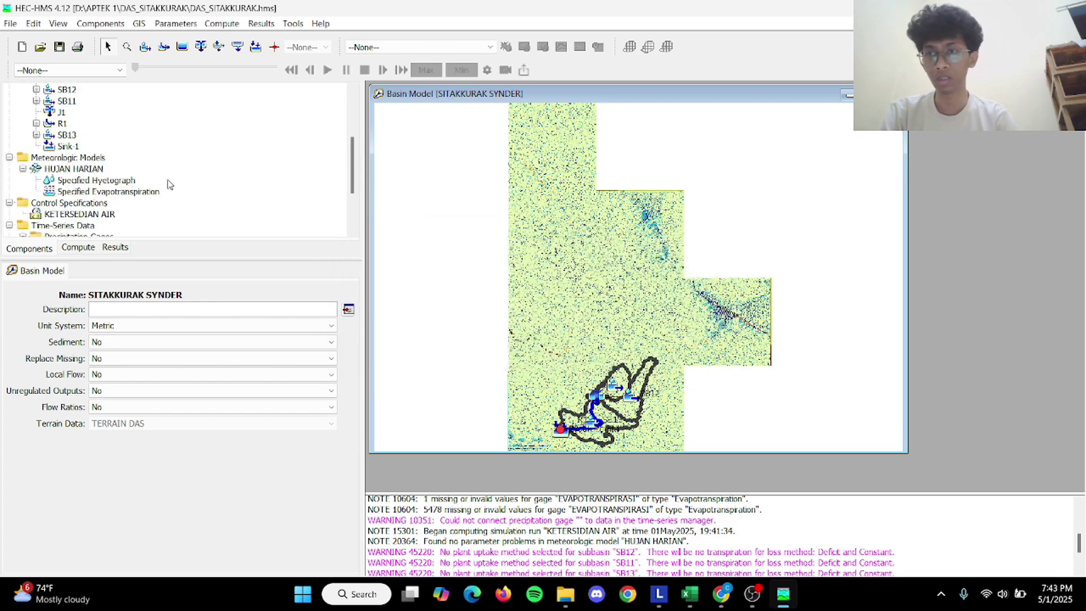
scroll(169, 184, down, 1)
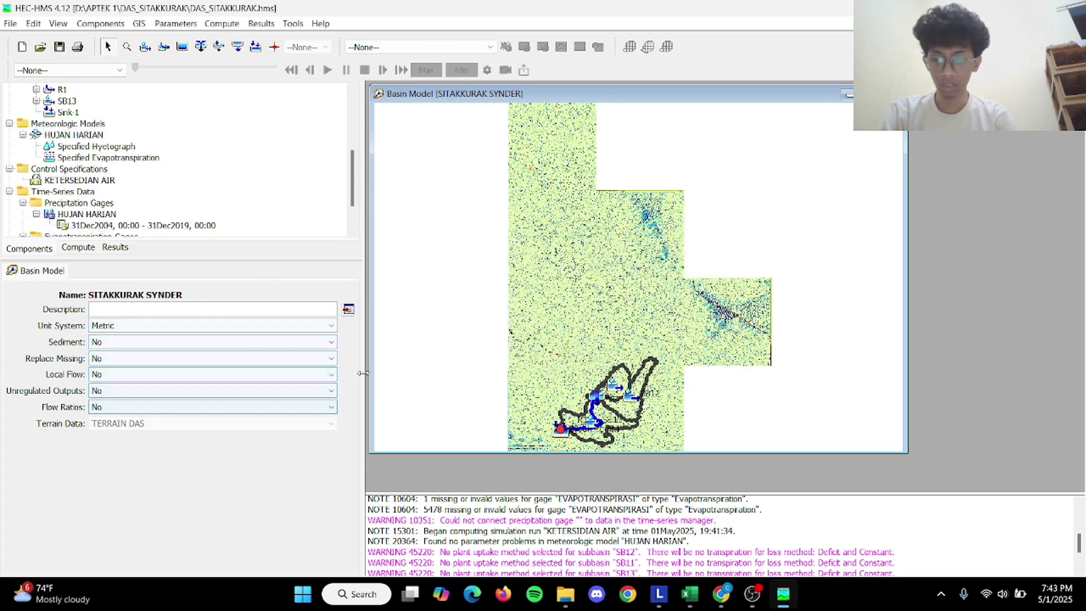
click(173, 24)
mouse_move(272, 134)
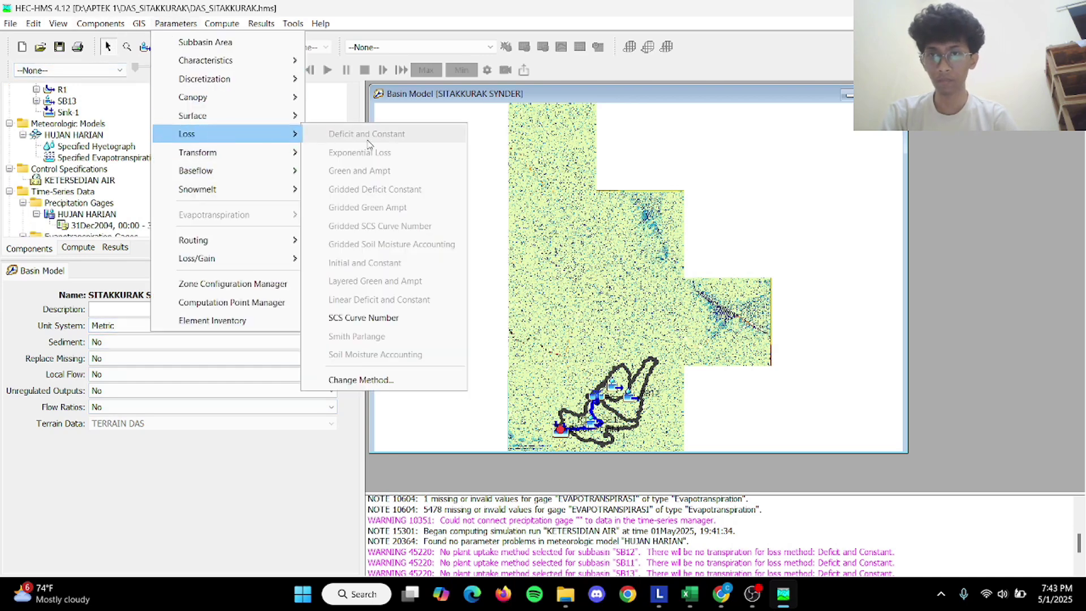
click(318, 317)
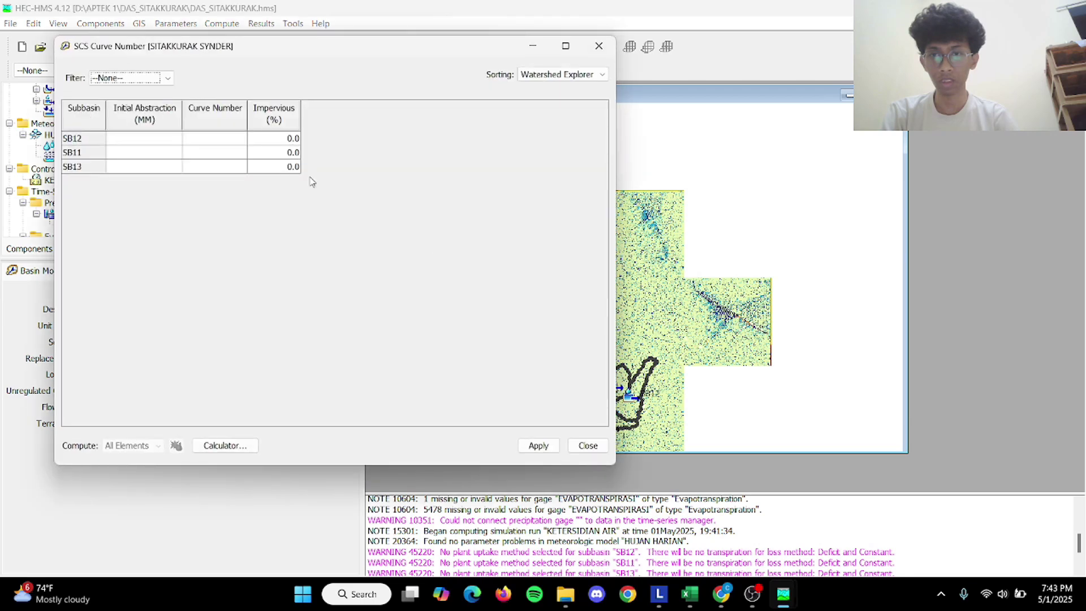
click(164, 143)
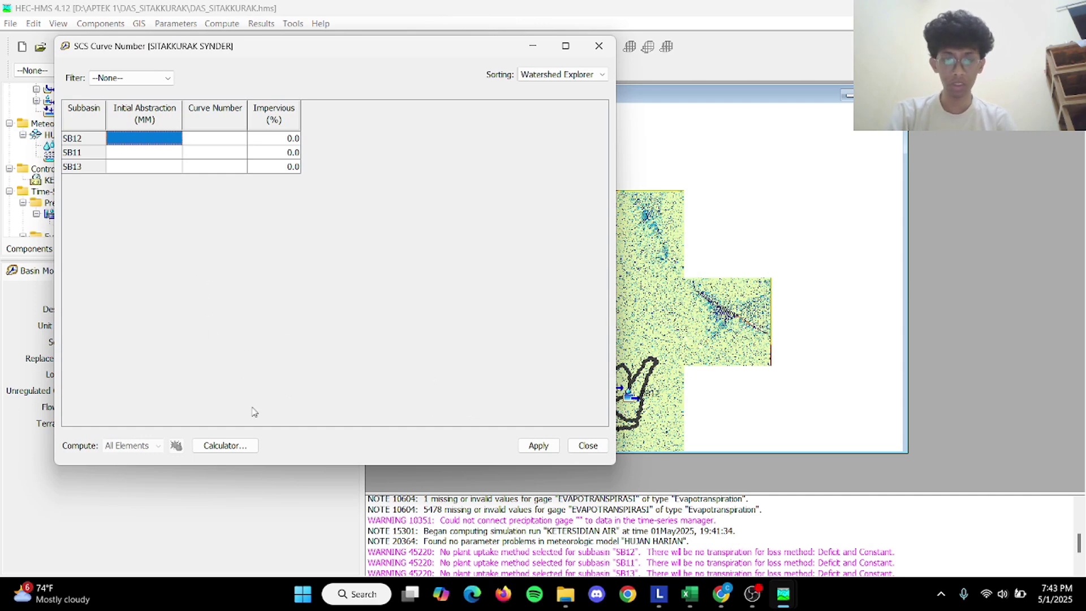
Switch to the EXCEL_PBA workbook in Excel and open the Snyder Beting sheet.
mouse_move(689, 594)
click(578, 564)
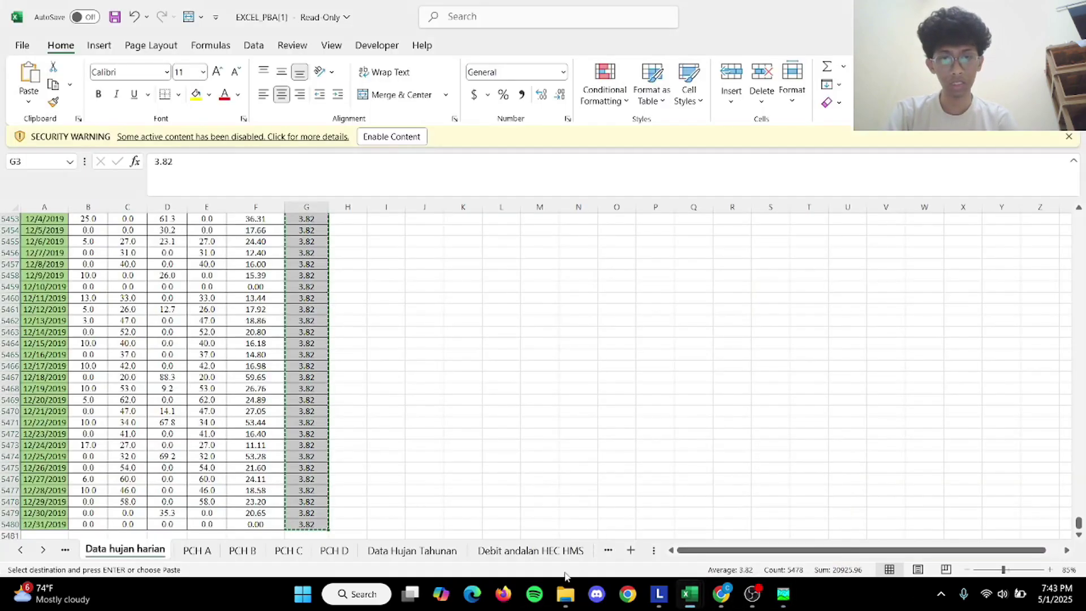
click(608, 550)
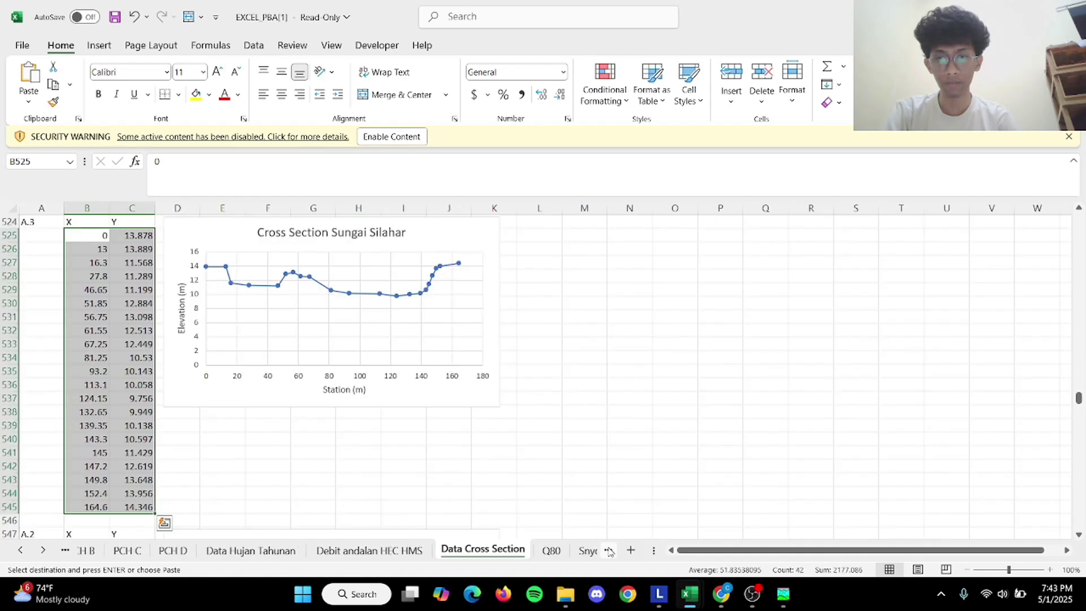
click(609, 550)
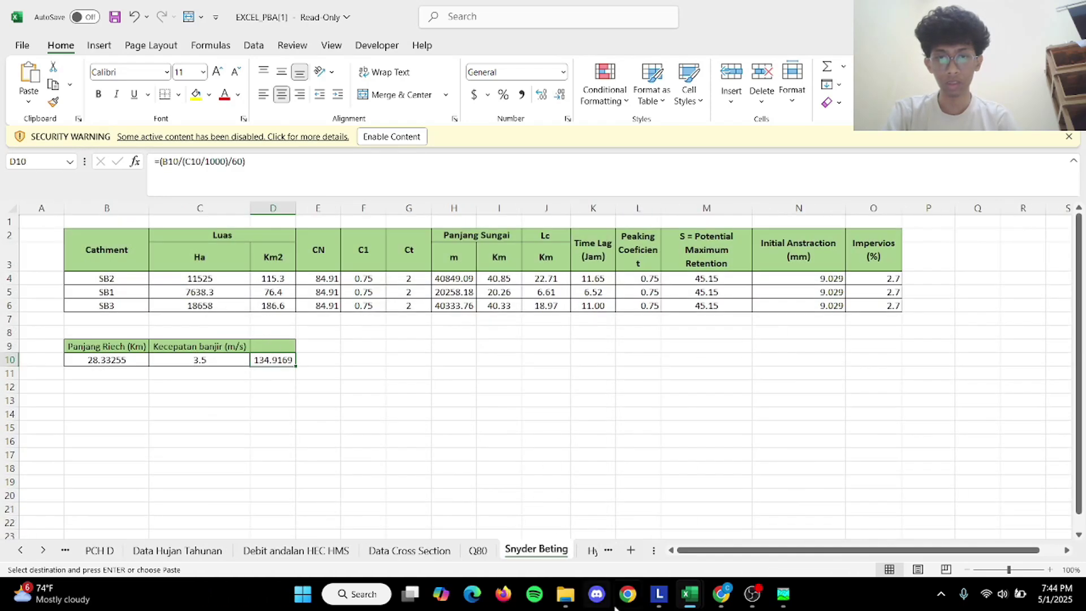
Copy the three initial abstraction values of 9.029 mm from Excel into the Initial Abstraction column of the HEC-HMS SCS Curve Number table.
mouse_move(783, 594)
click(890, 517)
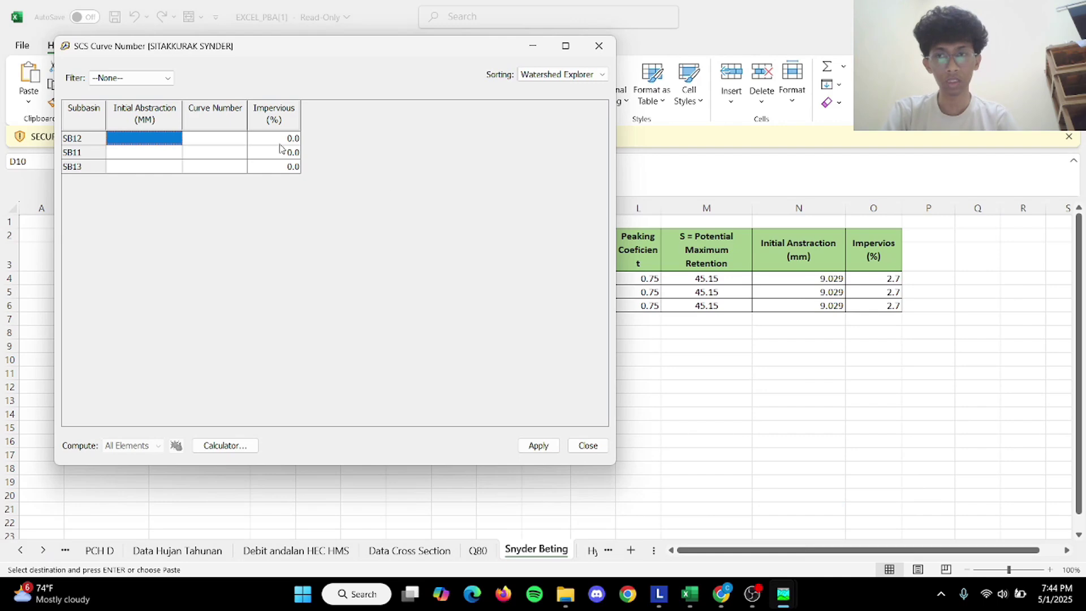
drag(419, 47, 321, 53)
click(808, 280)
key(F2)
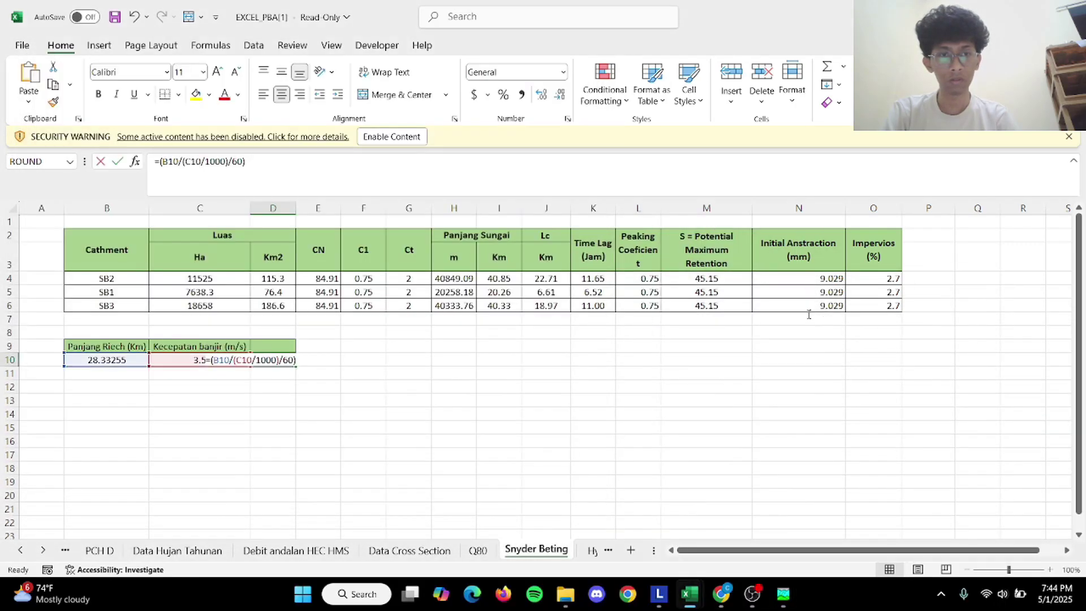
click(792, 283)
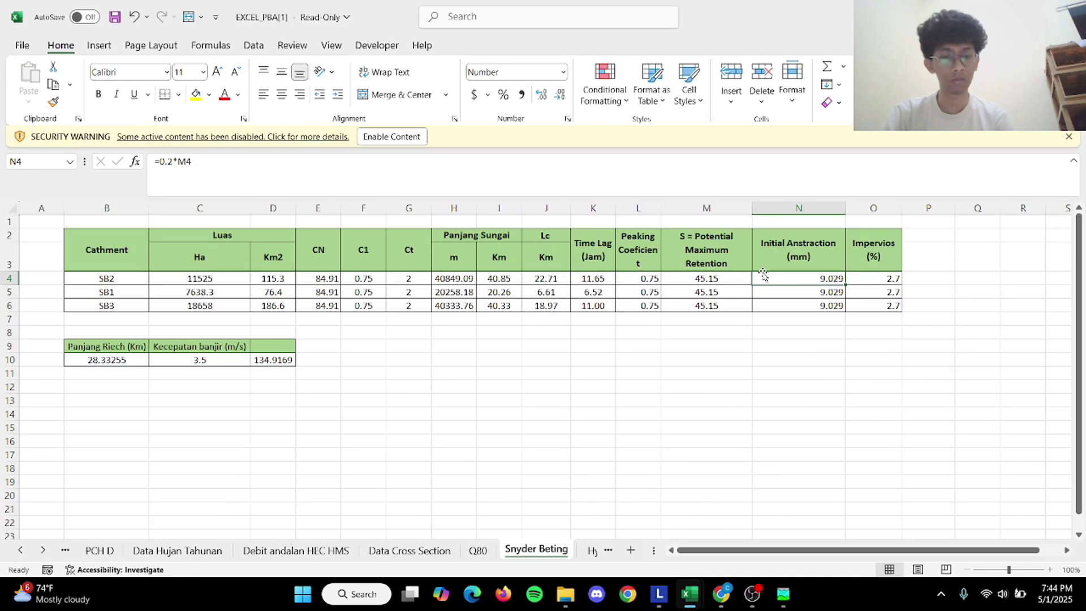
key(shift+Down)
key(shift+Down)
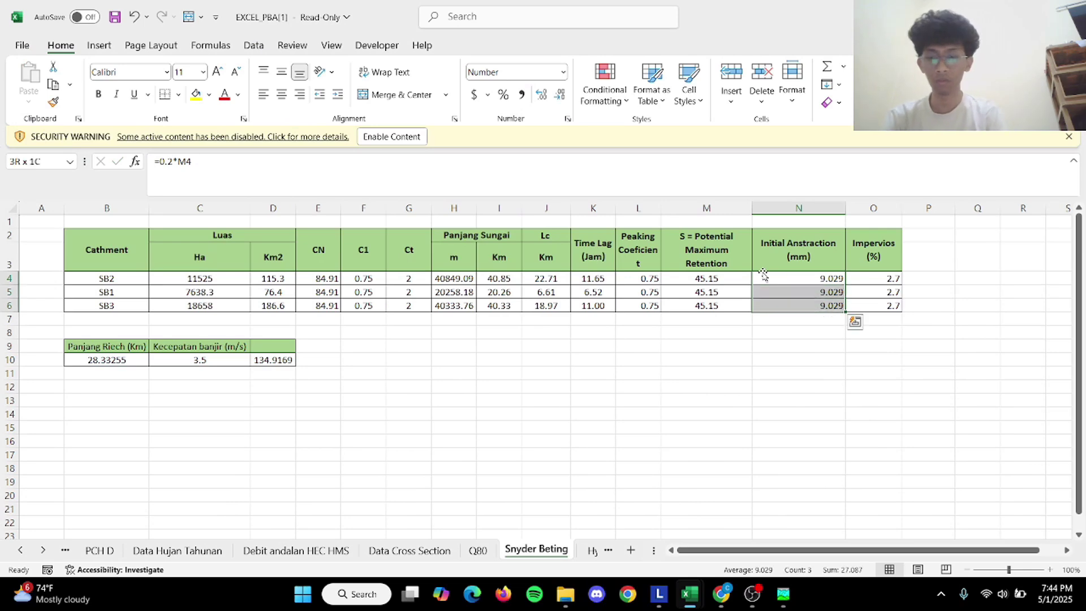
key(ctrl+c)
key(alt+Tab)
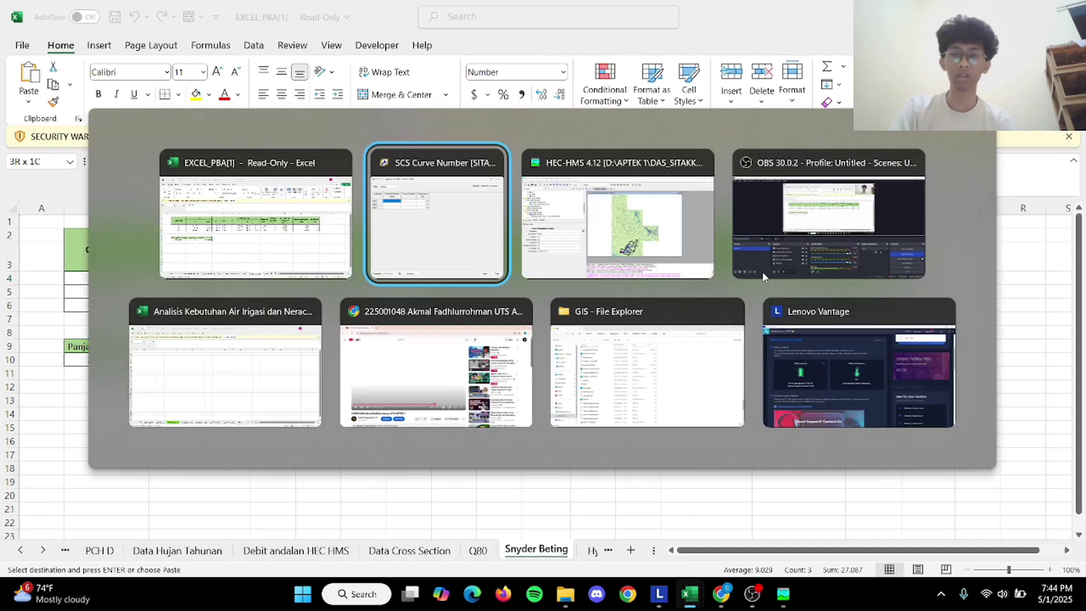
key(ctrl+v)
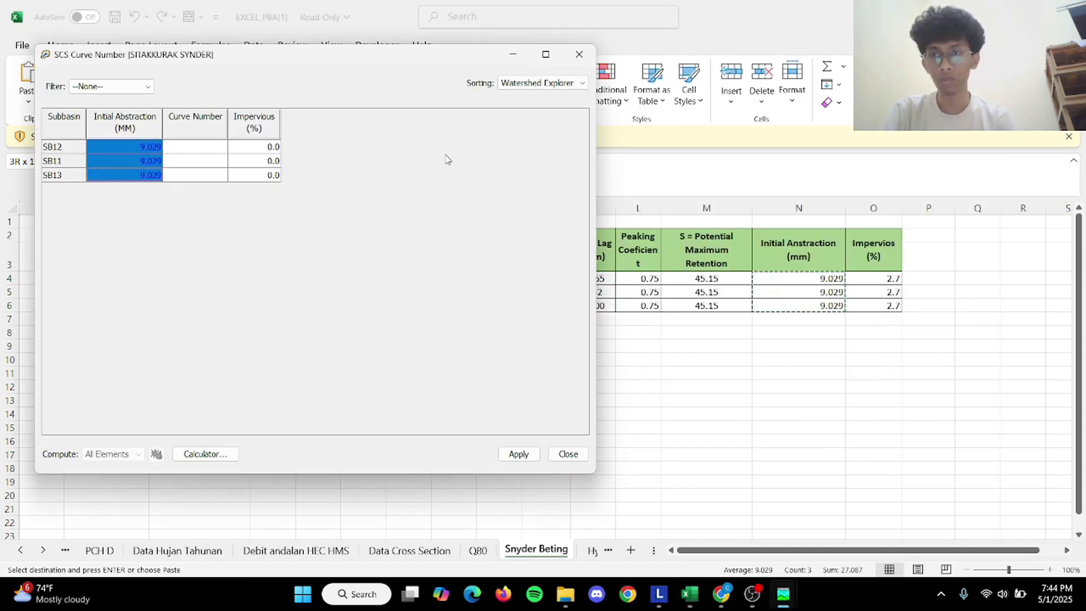
Copy the three CN values of 84.91 from the Excel sheet into the Curve Number column for SB12, SB11 and SB13 in HEC-HMS.
key(alt+Tab)
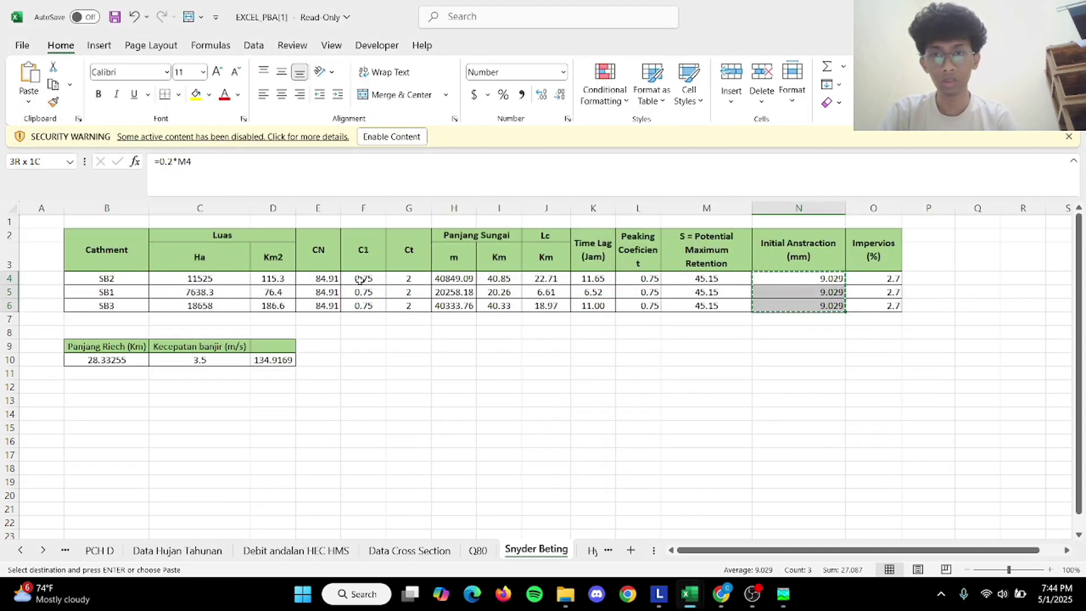
drag(328, 280, 331, 305)
key(ctrl+c)
key(alt+Tab)
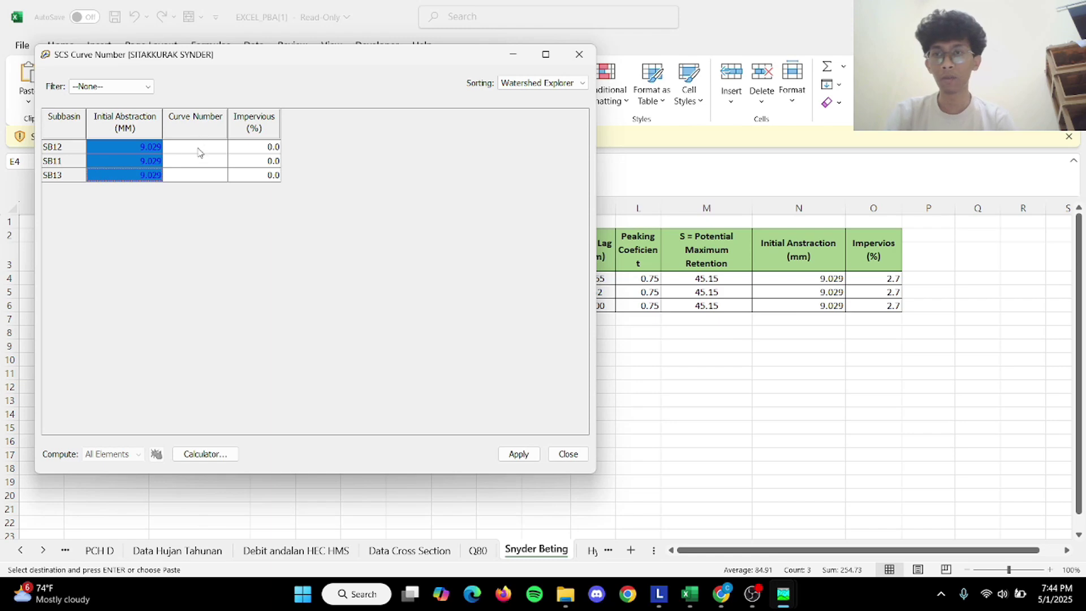
click(198, 148)
key(ctrl+v)
Copy the three impervious values of 2.7 % from Excel into the HEC-HMS Impervious column, then apply and close the SCS Curve Number table.
key(alt+Tab)
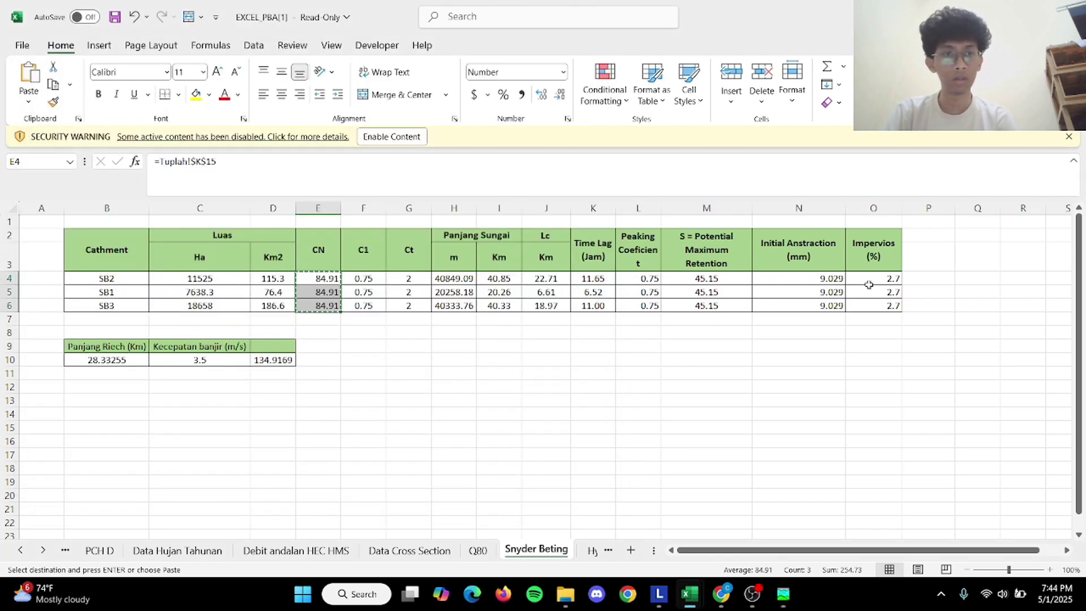
click(873, 280)
drag(874, 287, 876, 306)
key(ctrl+c)
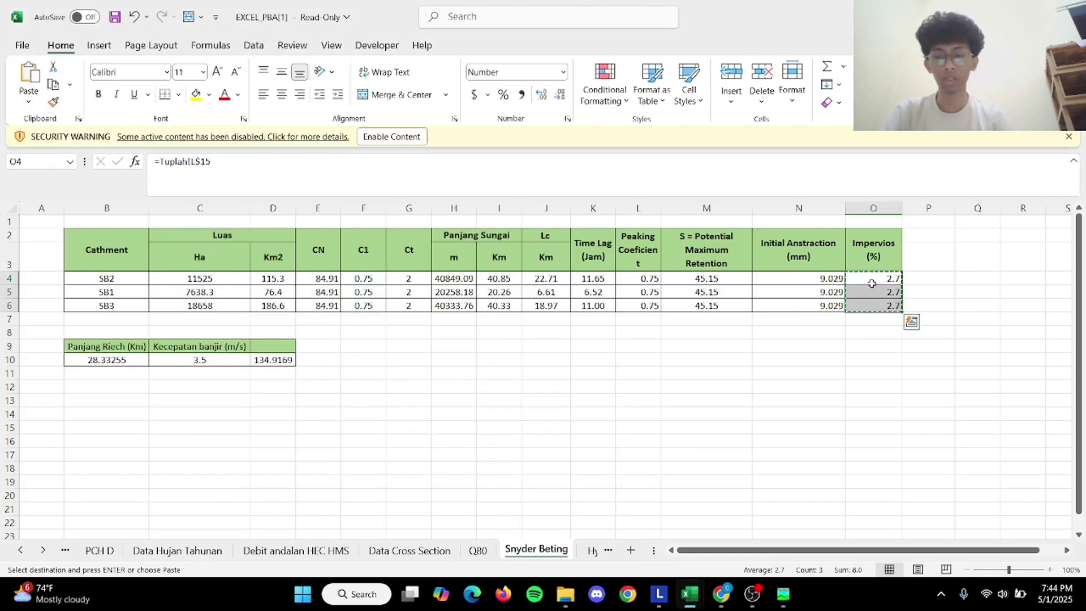
key(alt+Tab)
click(254, 146)
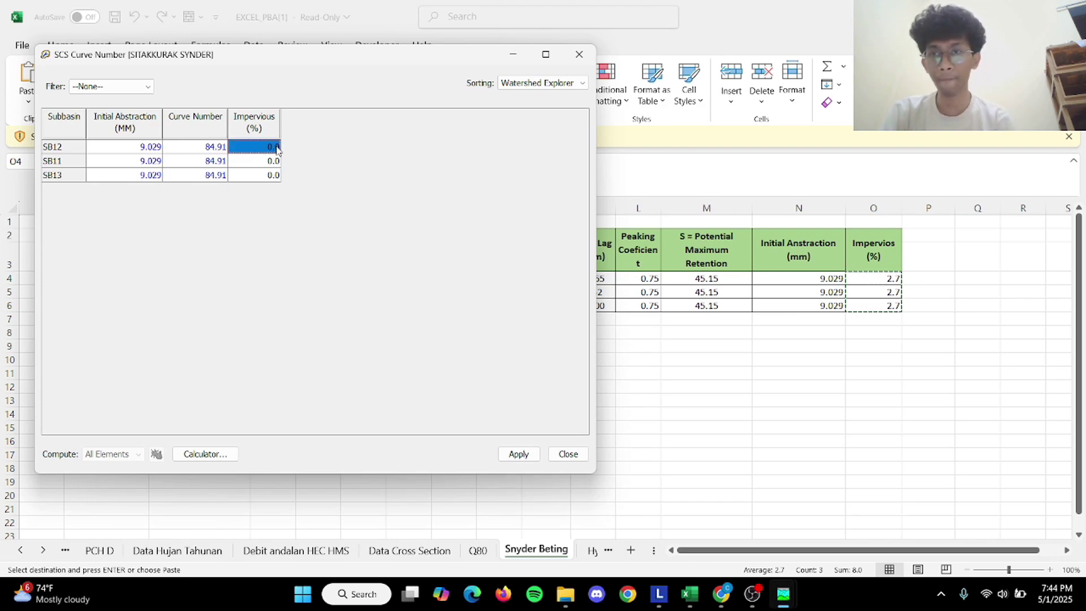
key(ctrl+v)
click(518, 454)
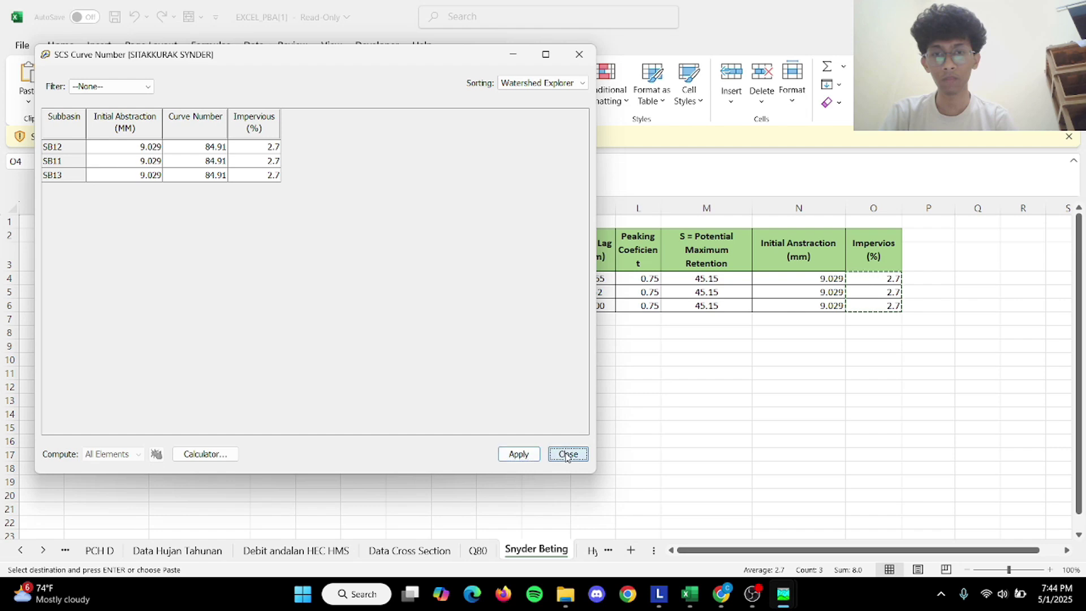
click(567, 454)
Open the Snyder Unit Hydrograph transform table for SITAKKURAK SYNDER in HEC-HMS and select the lag time cell of SB12.
key(alt+Tab)
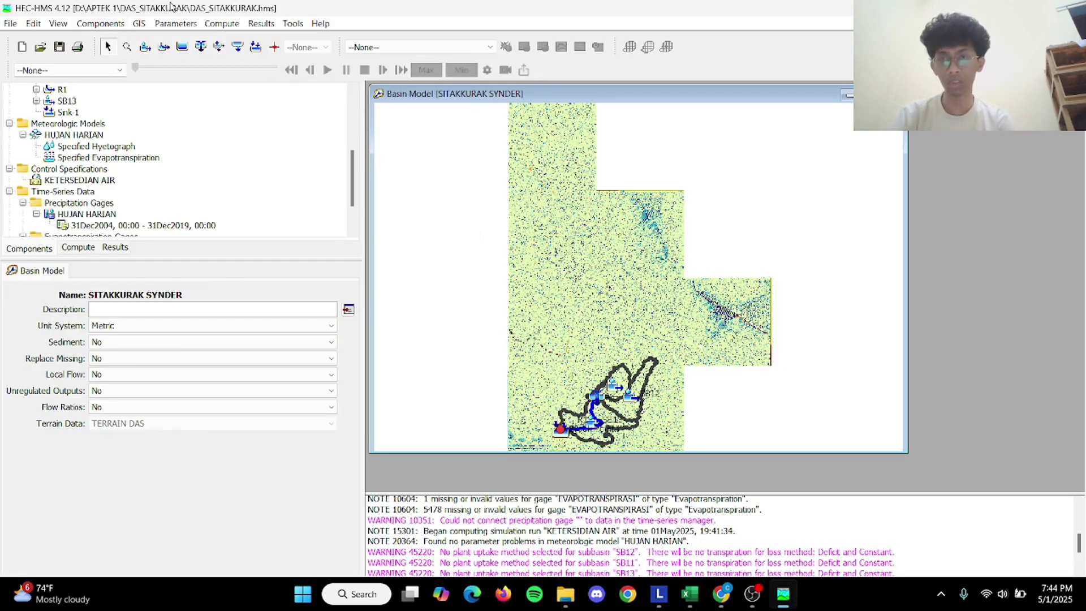
click(255, 25)
mouse_move(182, 22)
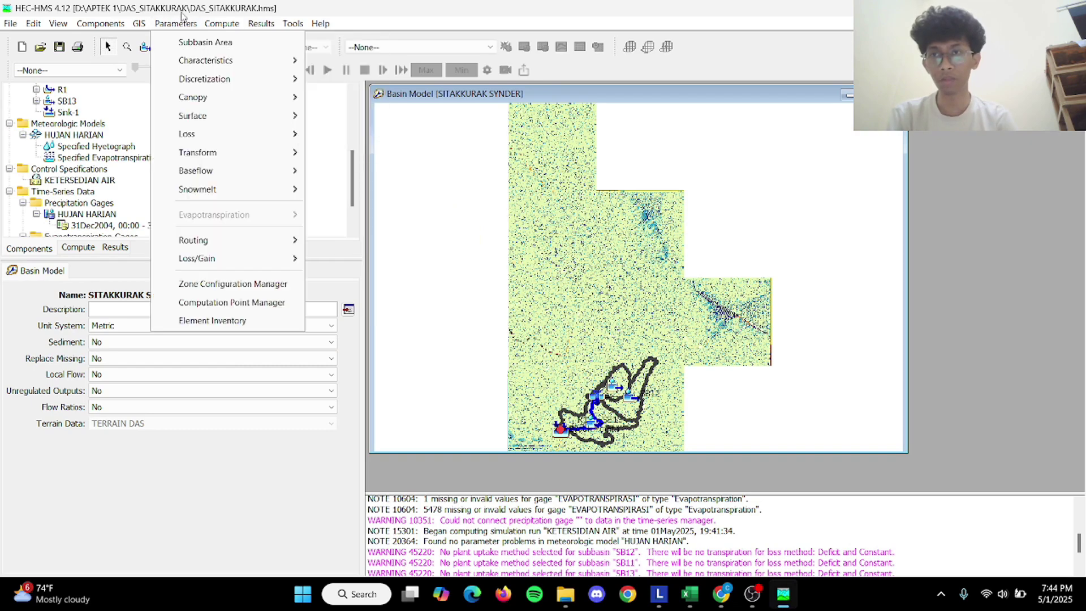
mouse_move(265, 153)
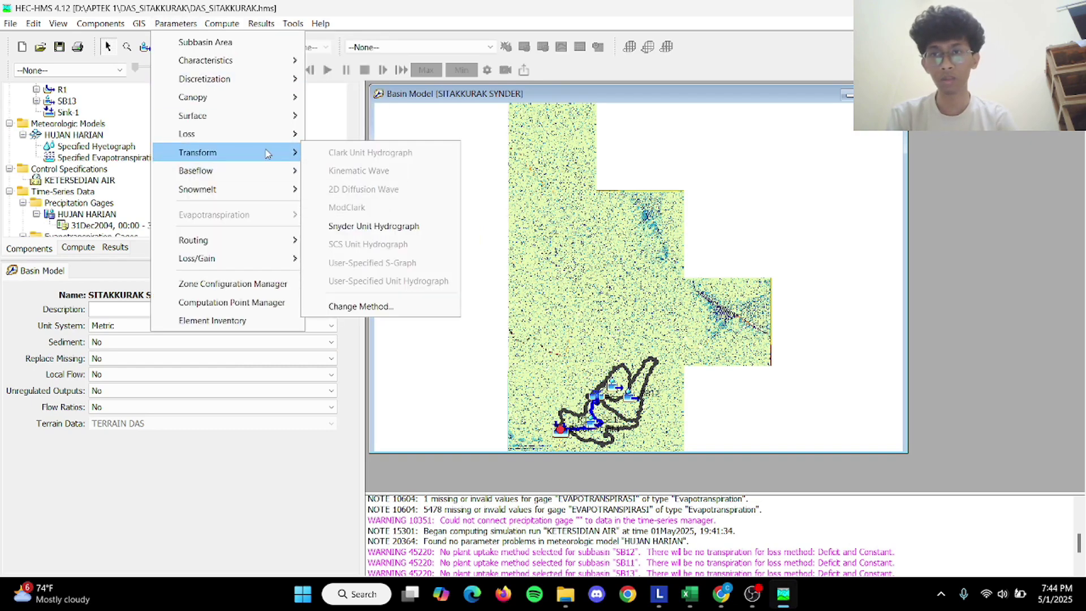
click(373, 226)
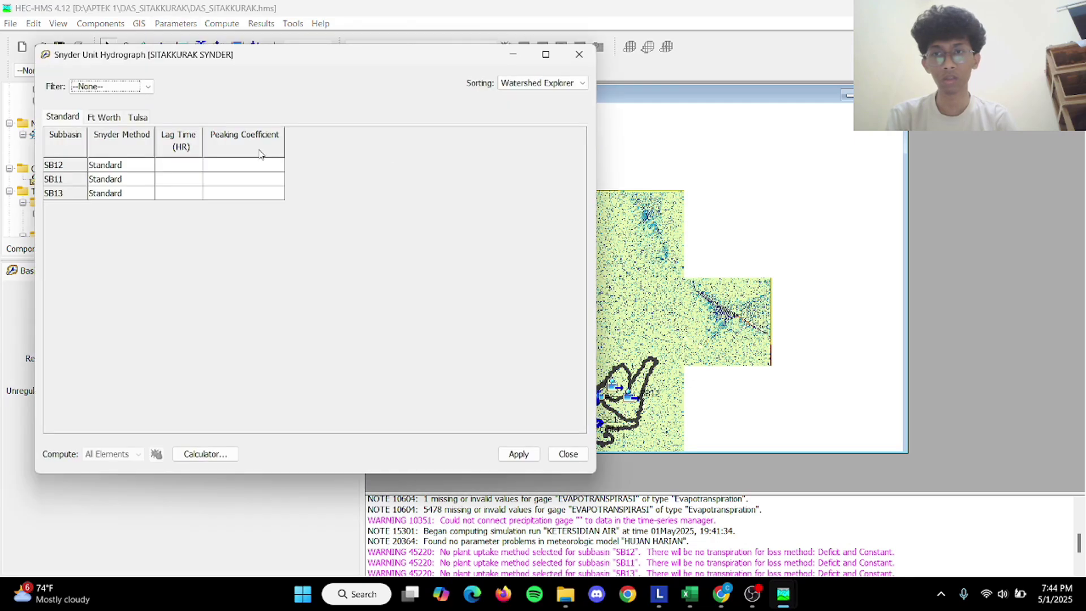
click(192, 166)
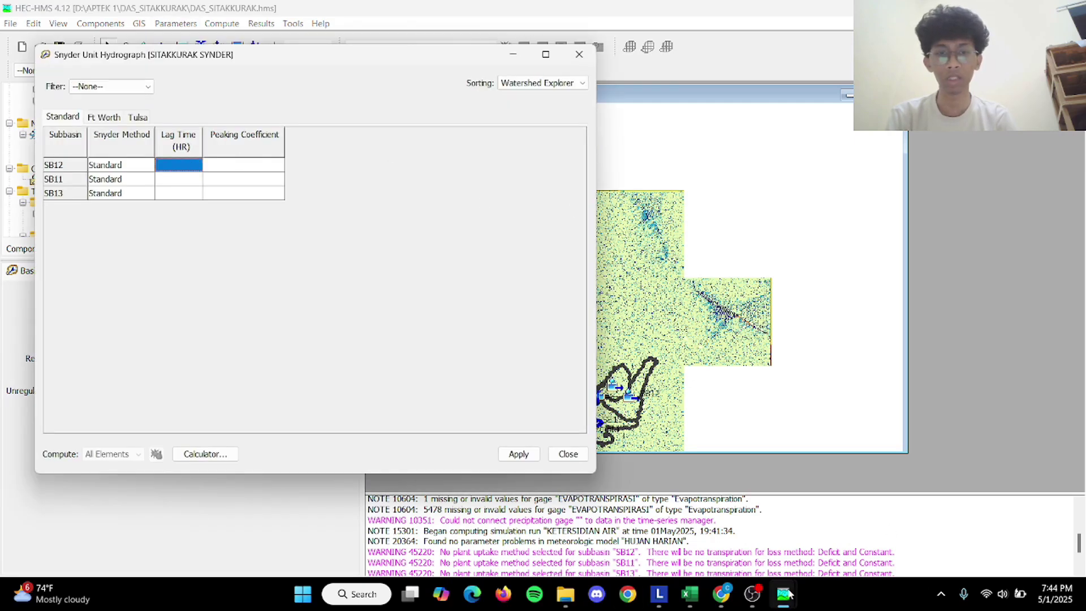
mouse_move(789, 594)
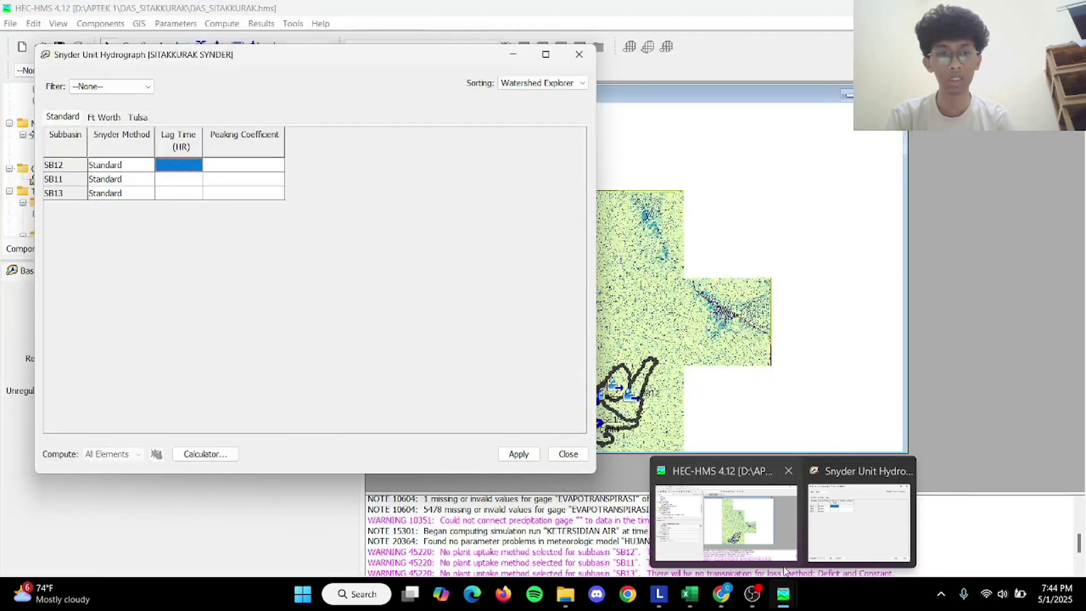
click(543, 468)
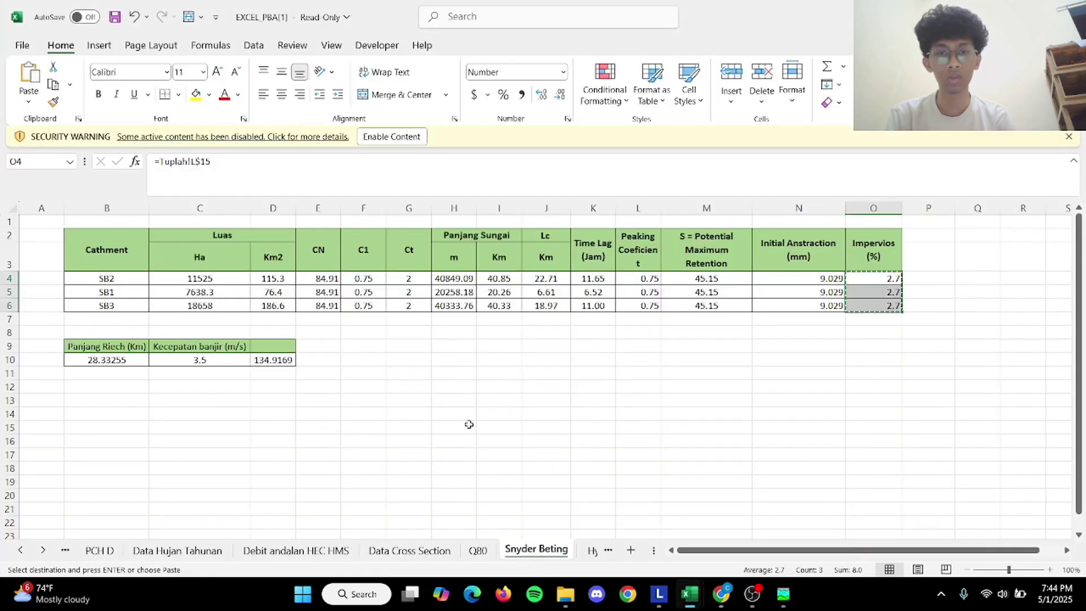
click(266, 360)
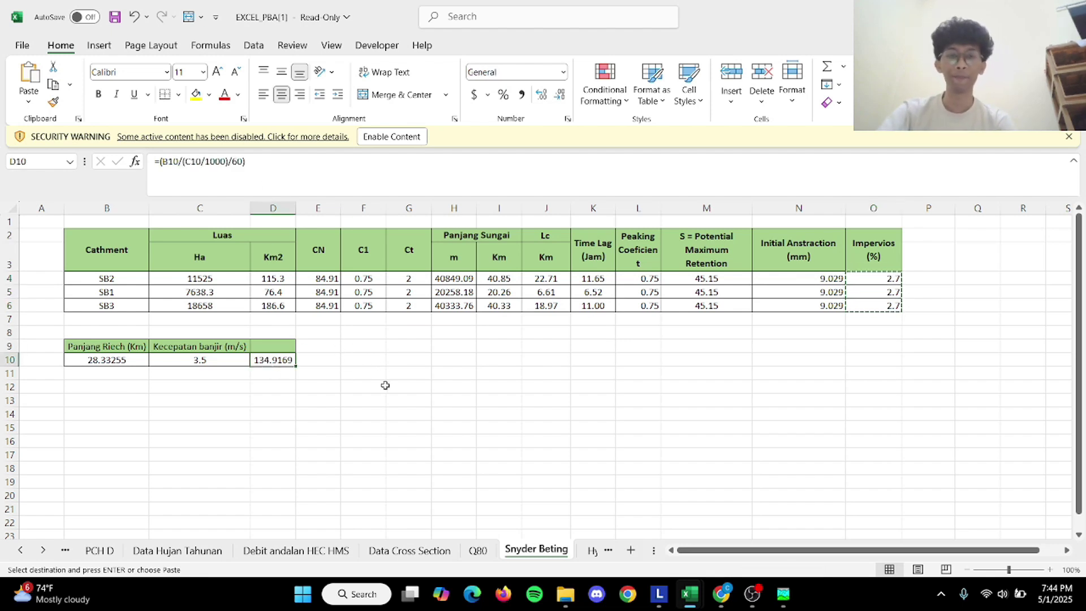
key(ctrl+c)
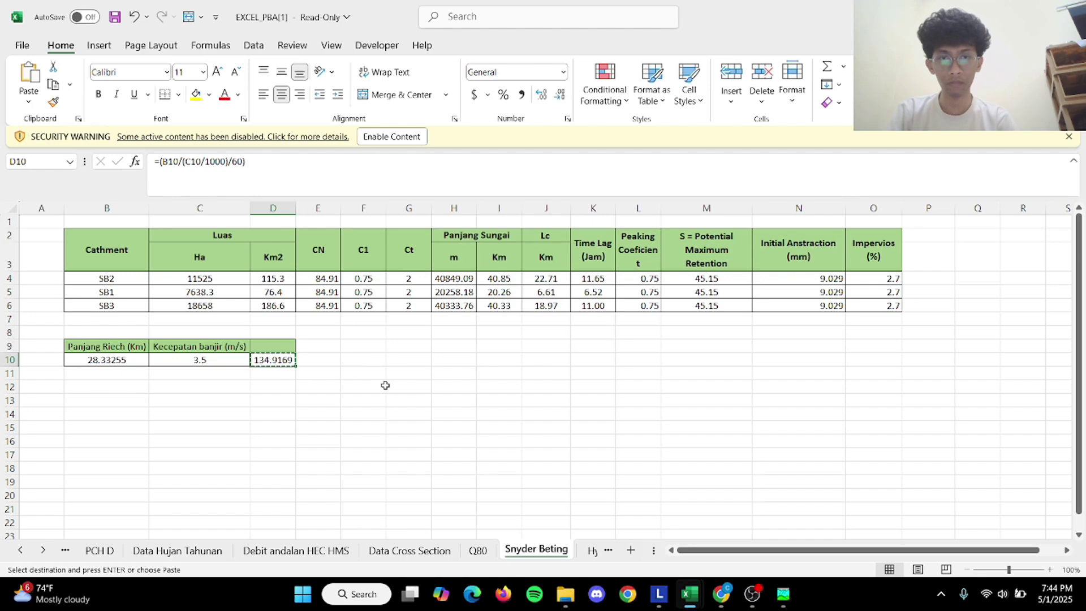
key(alt+Tab)
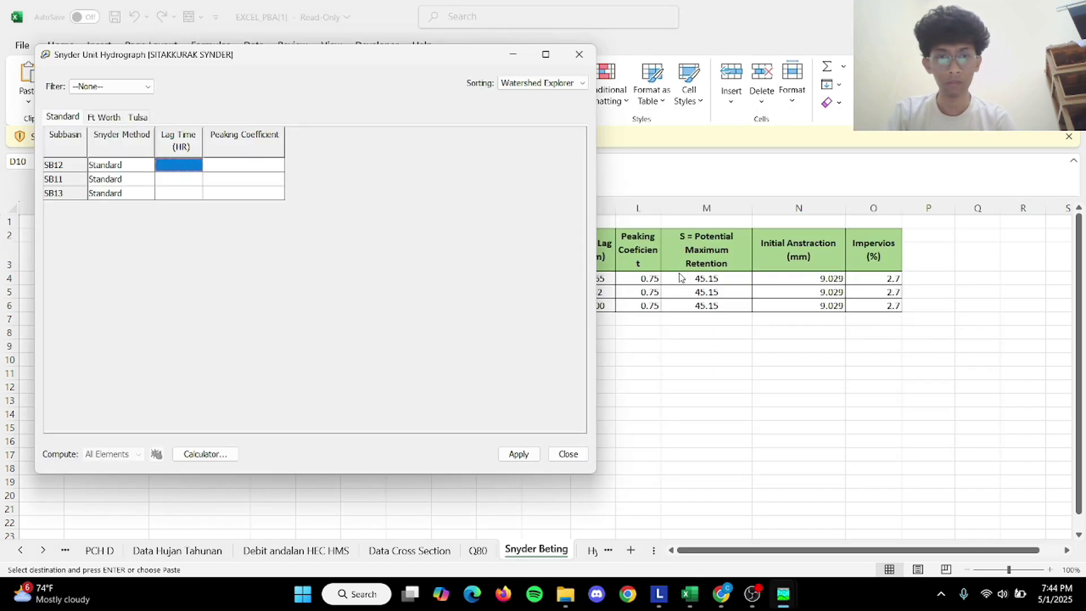
key(alt+Tab)
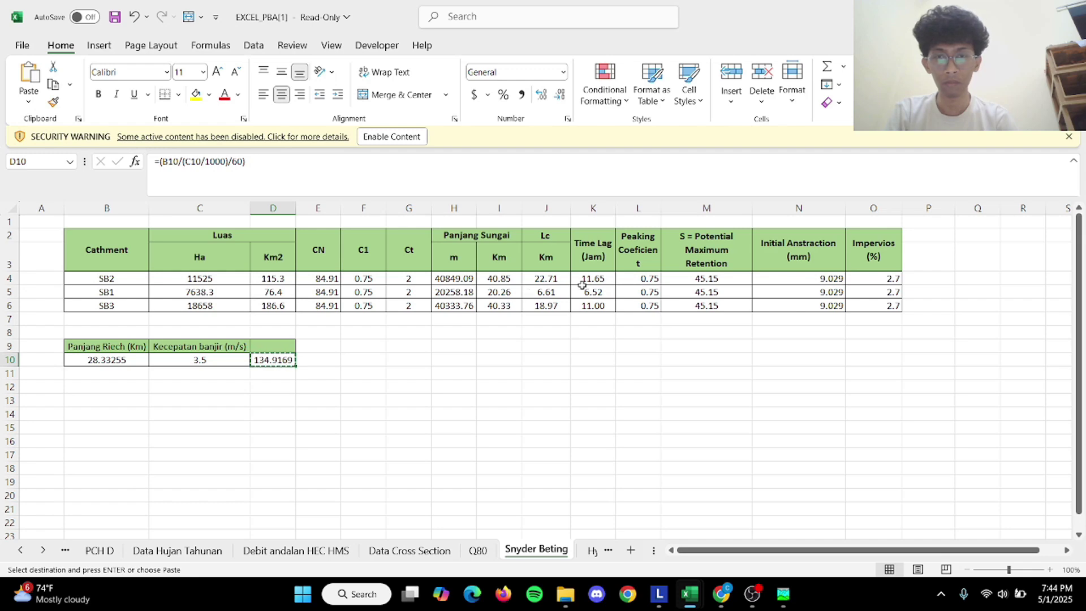
key(alt+Tab)
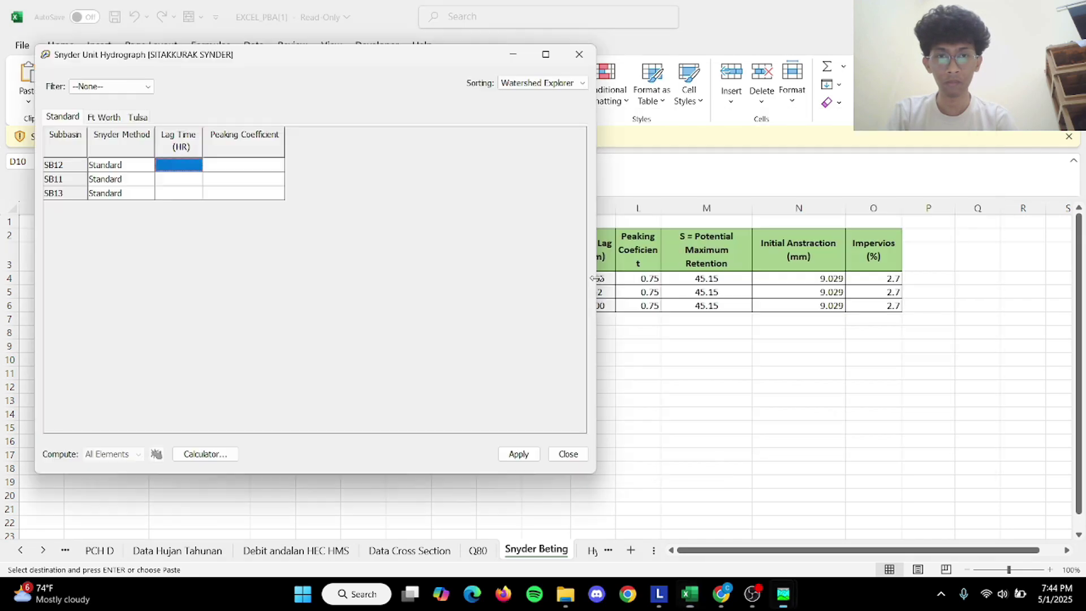
Copy the time lag values 11.65, 6.52 and 11.00 from Excel into the Lag Time column for SB12, SB11 and SB13 in HEC-HMS.
key(alt+Tab)
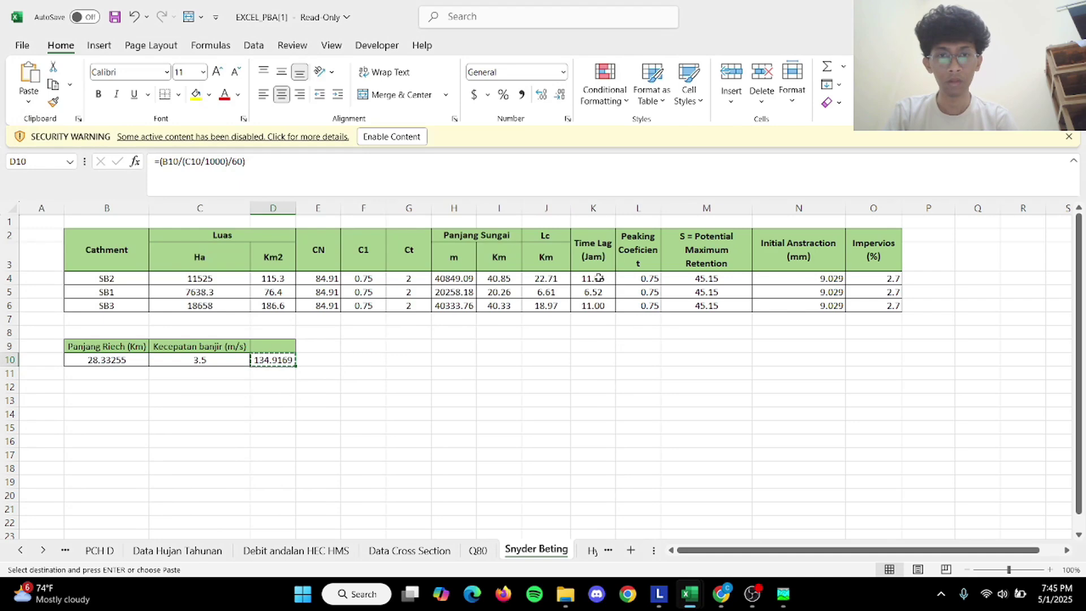
click(597, 278)
drag(599, 278, 594, 306)
key(ctrl+c)
key(alt+Tab)
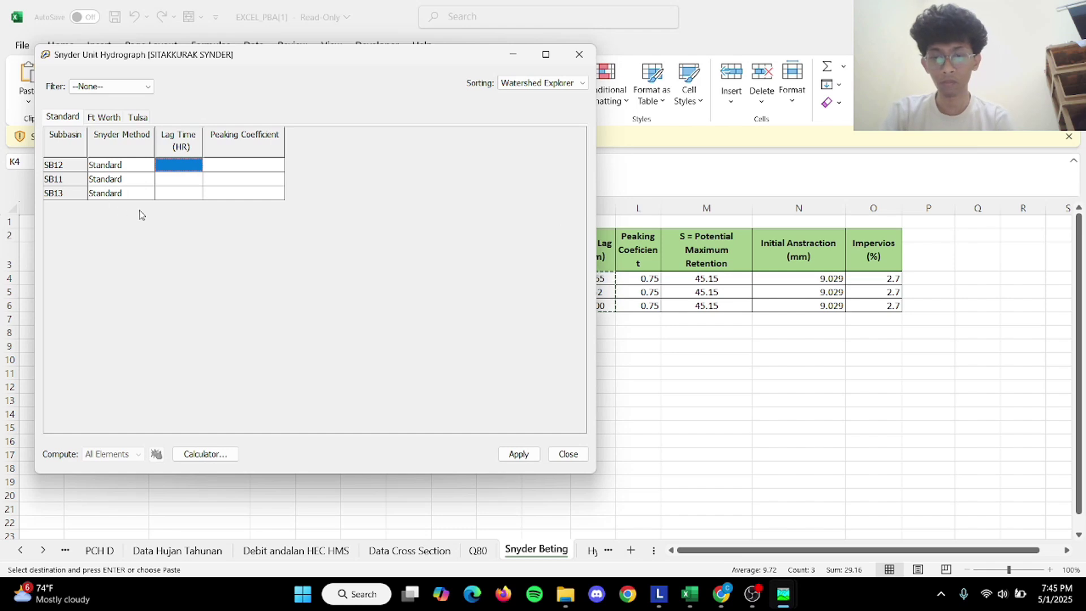
Copy the three 0.75 peaking coefficients from Excel into the HEC-HMS Peaking Coefficient column, then apply and close the Snyder Unit Hydrograph table.
key(alt+Tab)
click(641, 280)
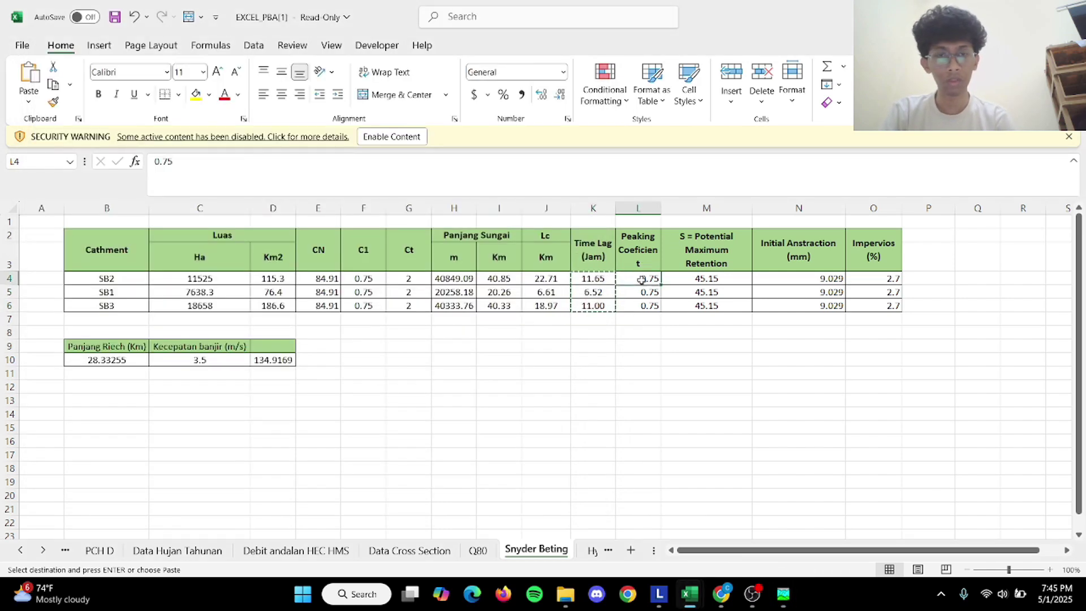
key(shift+Down)
key(shift+Down)
key(ctrl+c)
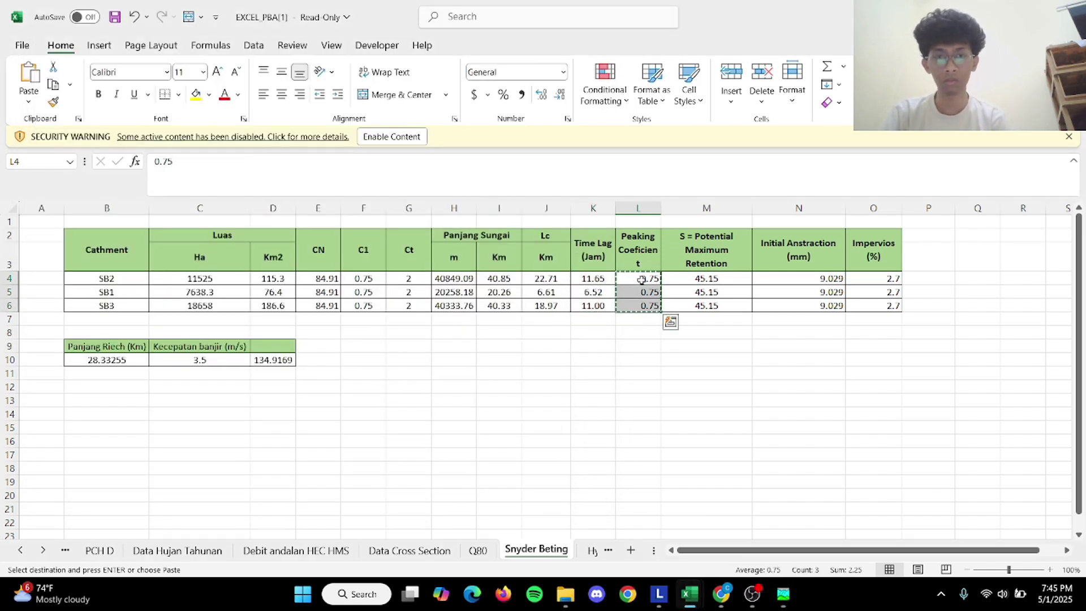
key(alt+Tab)
drag(255, 164, 291, 189)
key(ctrl+v)
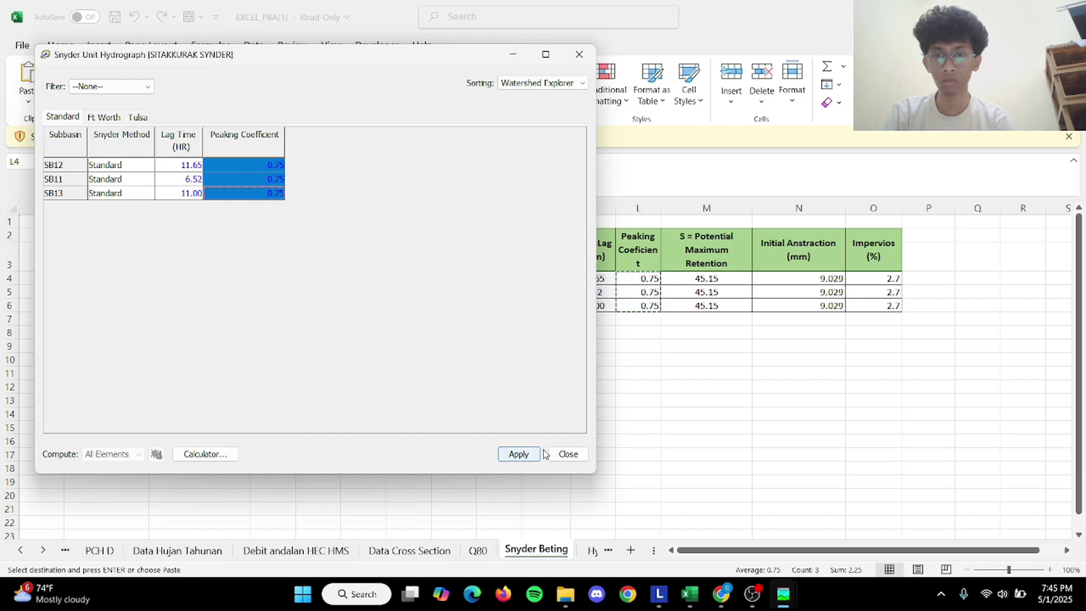
click(518, 455)
click(568, 453)
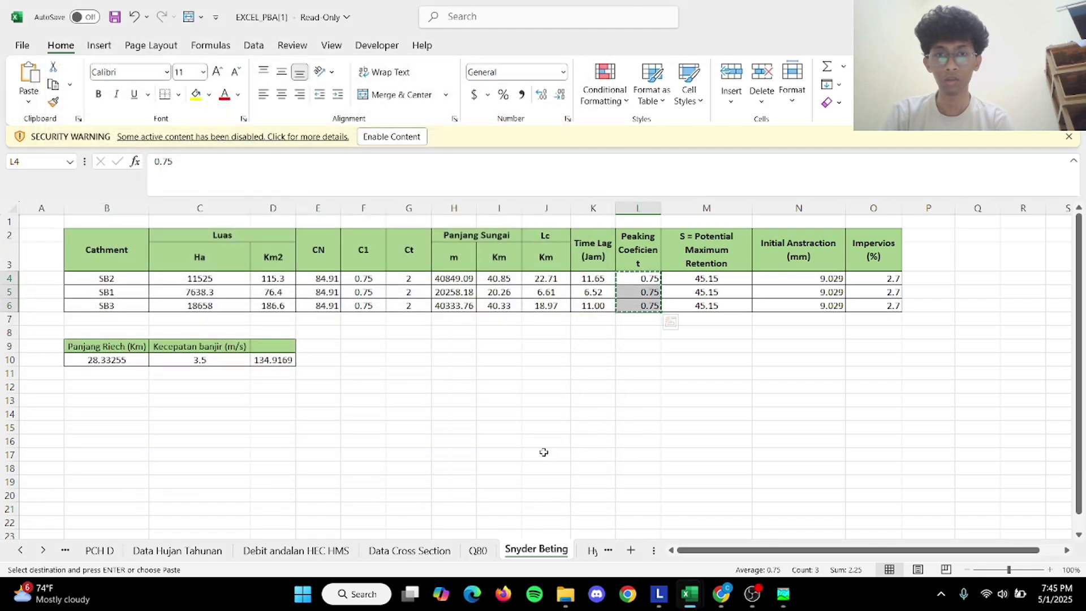
Check the Lag routing parameters of reach R1 in HEC-HMS for SITAKKURAK SYNDER, leaving the table as it is.
key(alt+Tab)
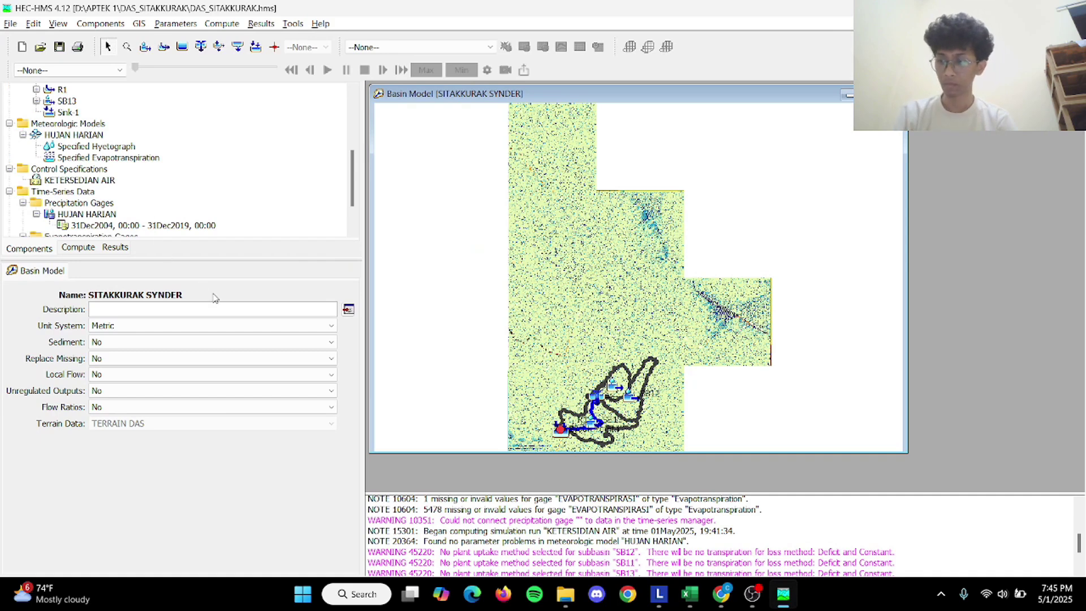
click(176, 23)
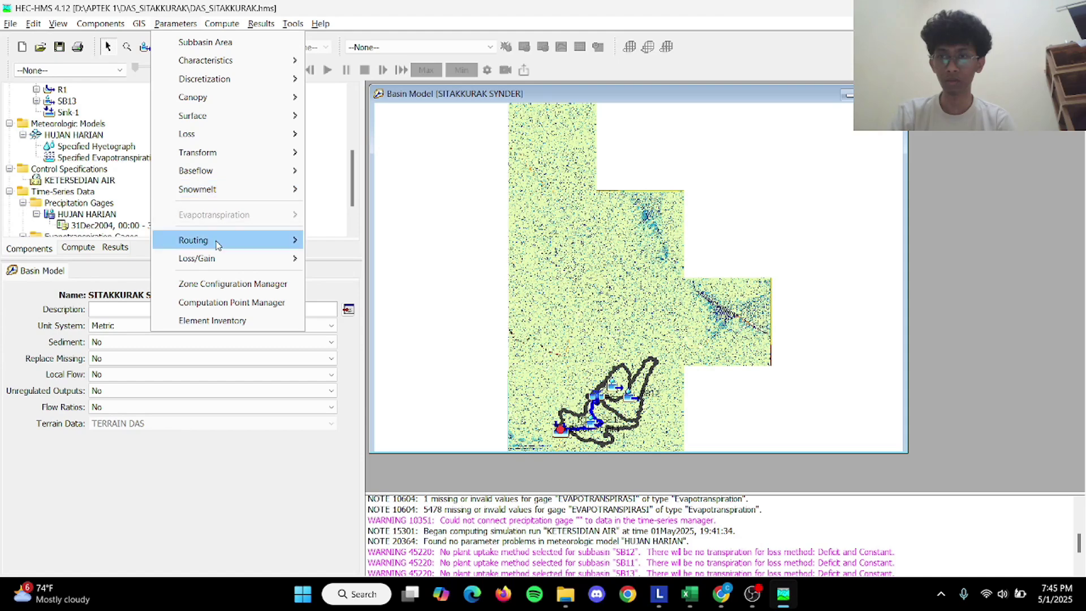
mouse_move(237, 239)
click(335, 259)
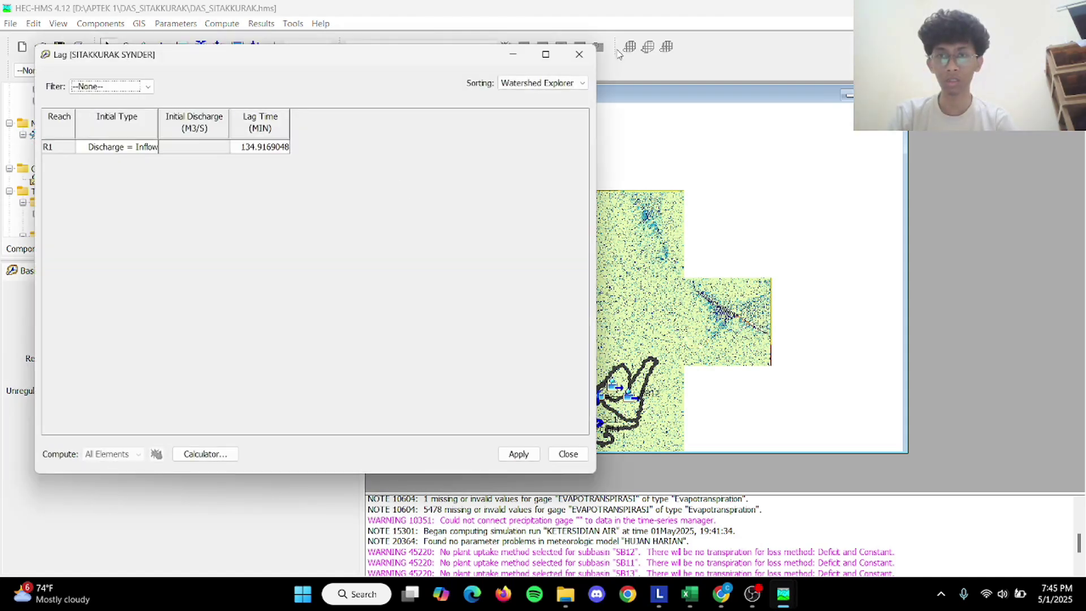
click(579, 54)
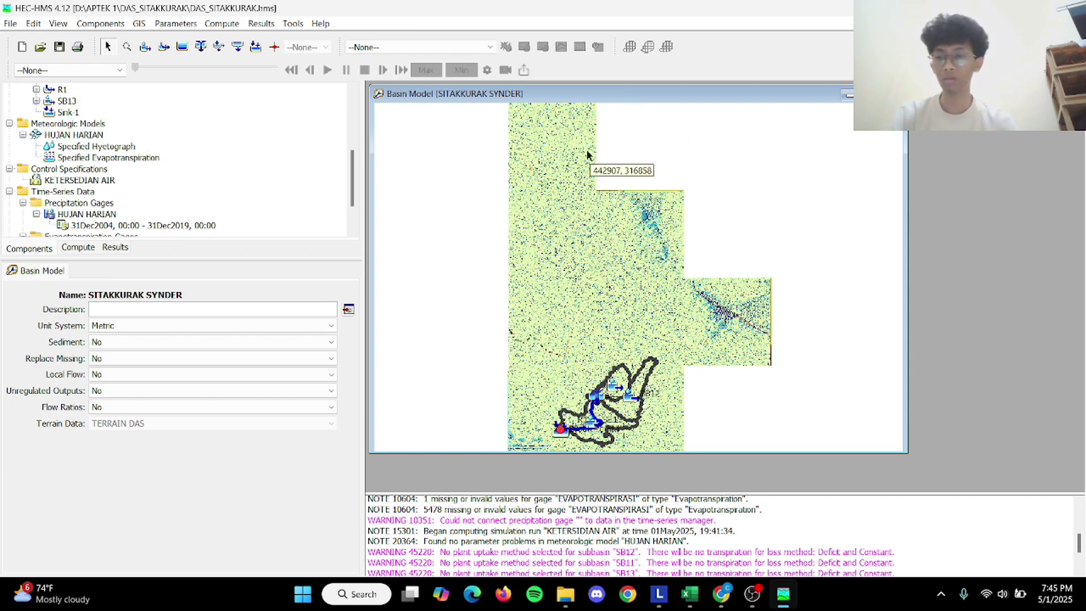
Create new control specifications named DEIT BANJIR SITAKKURAK and close the Control Specifications Manager.
click(100, 23)
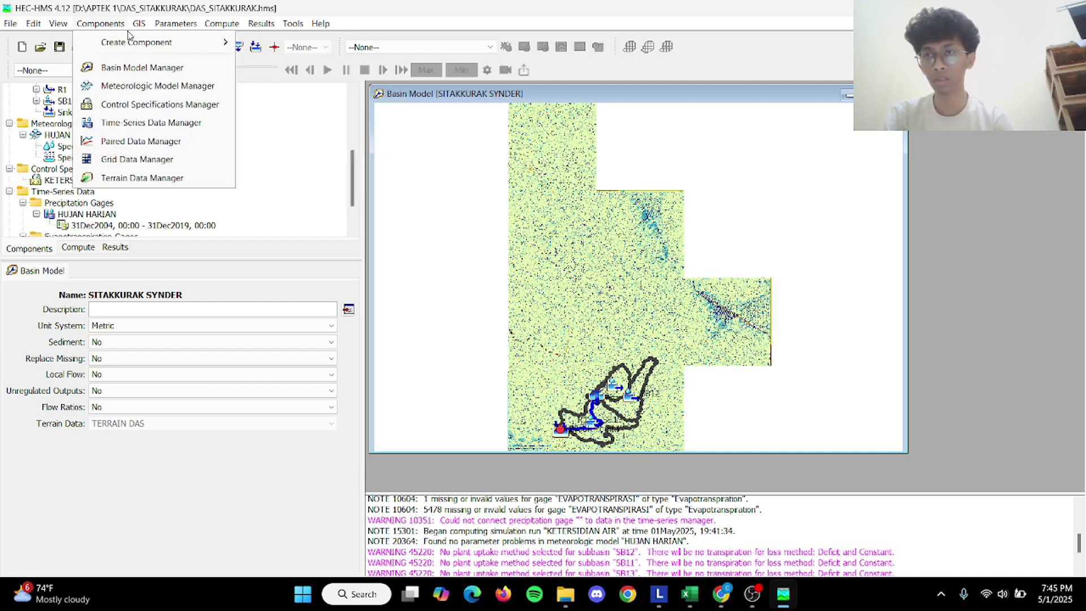
click(177, 104)
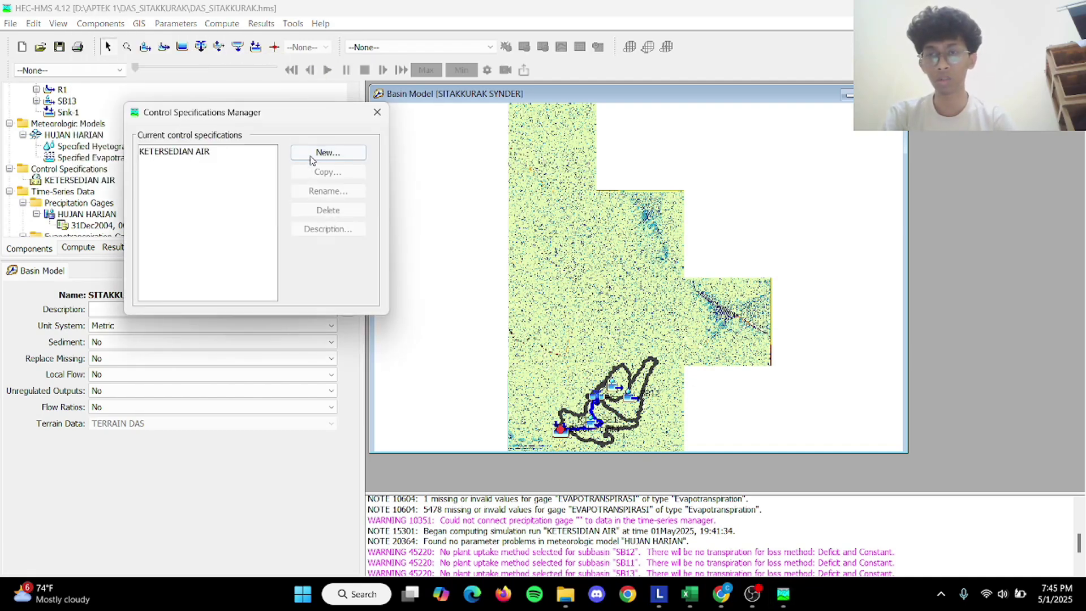
click(327, 153)
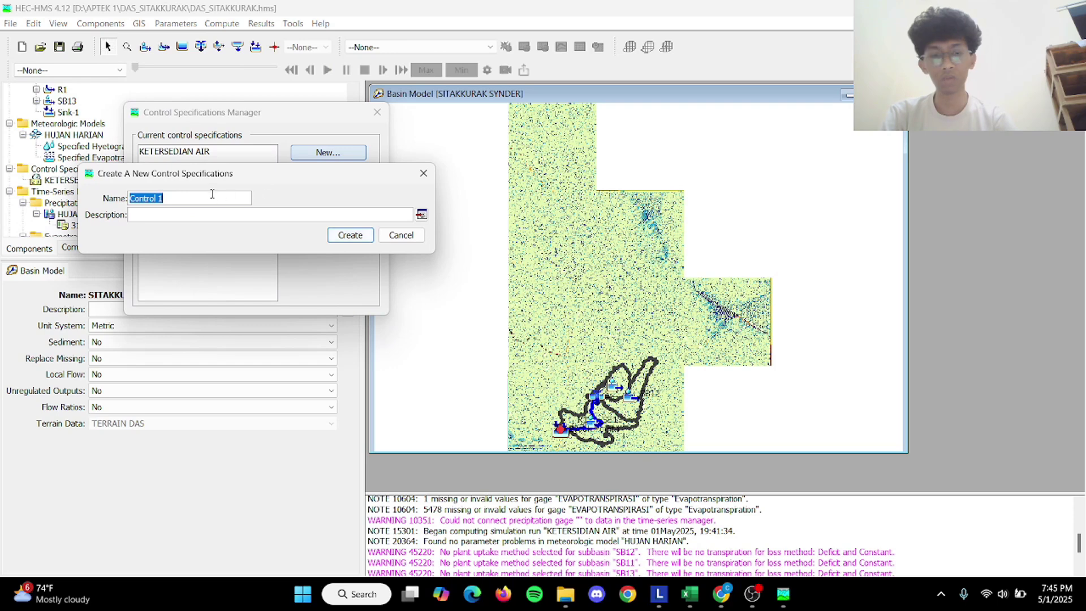
text(DI)
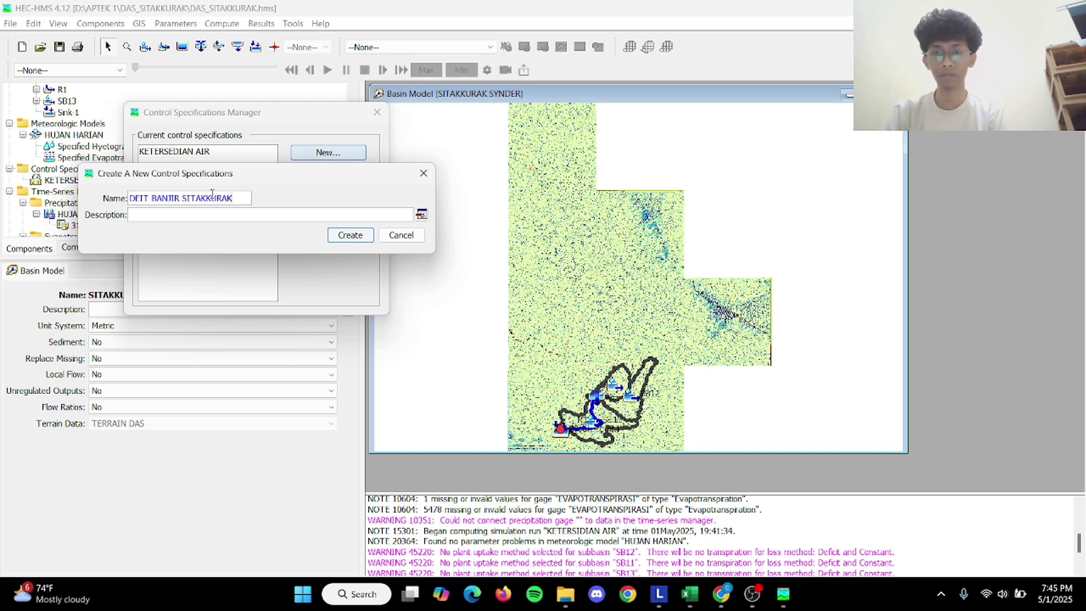
click(350, 235)
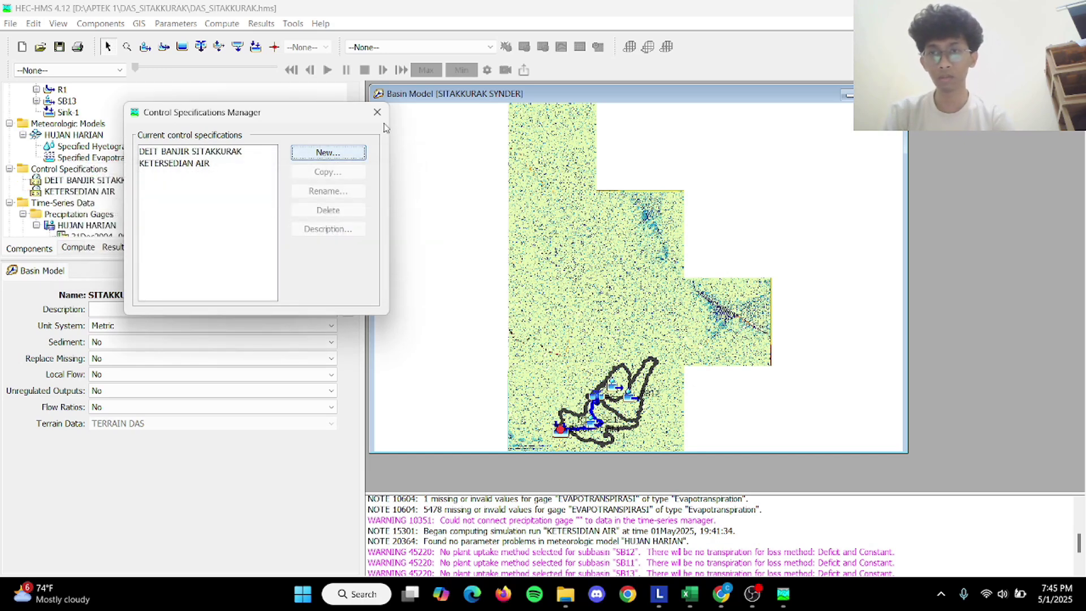
click(370, 119)
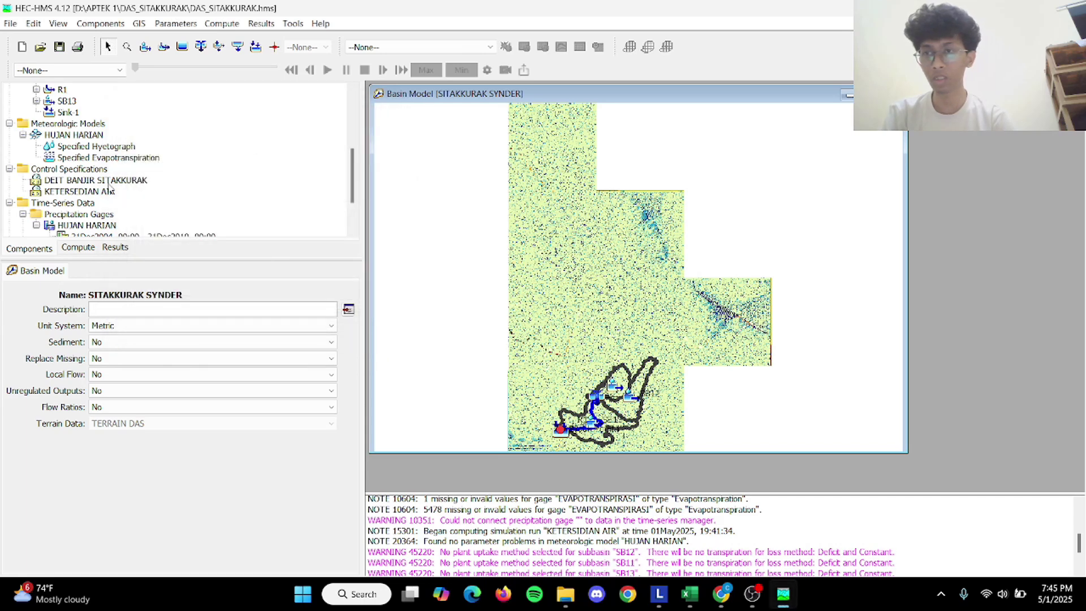
Correct the name of the DEIT BANJIR SITAKKURAK control specifications to DEBIT BANJIR SITAKKURAK.
click(110, 181)
right_click(102, 182)
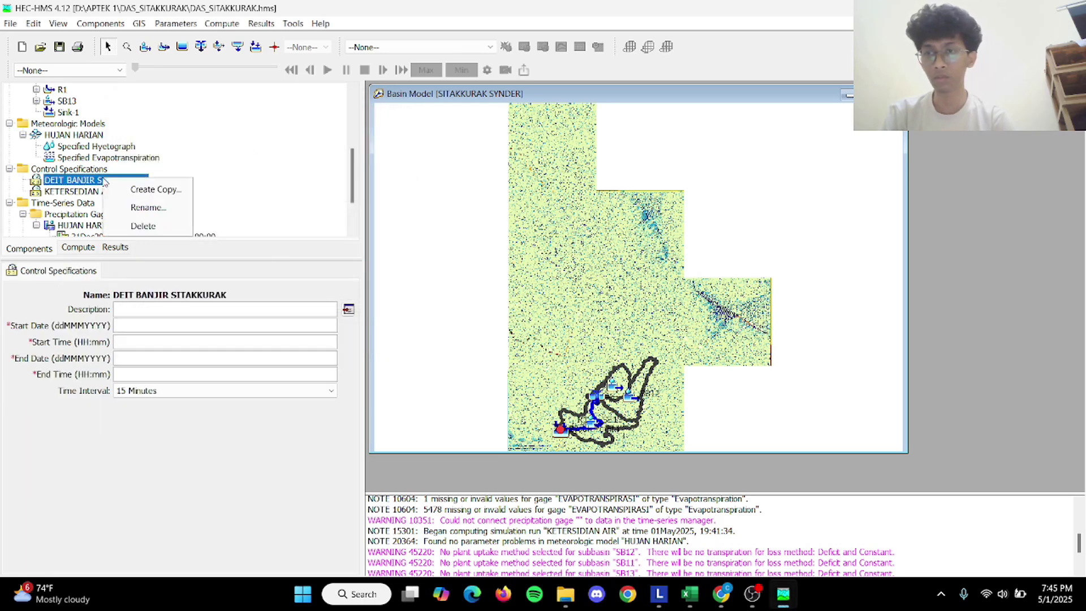
click(120, 198)
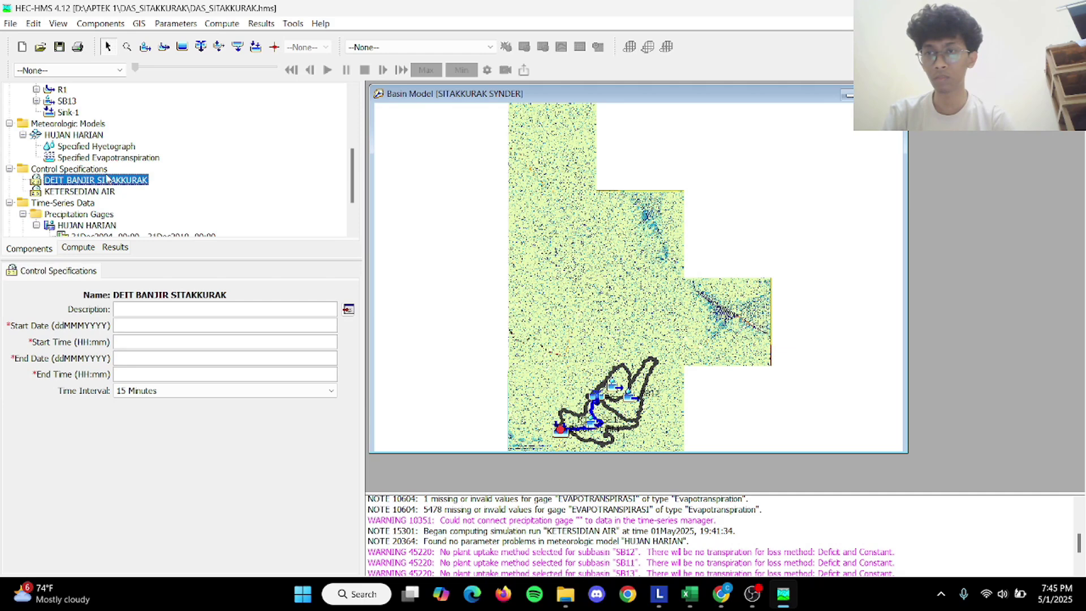
click(60, 181)
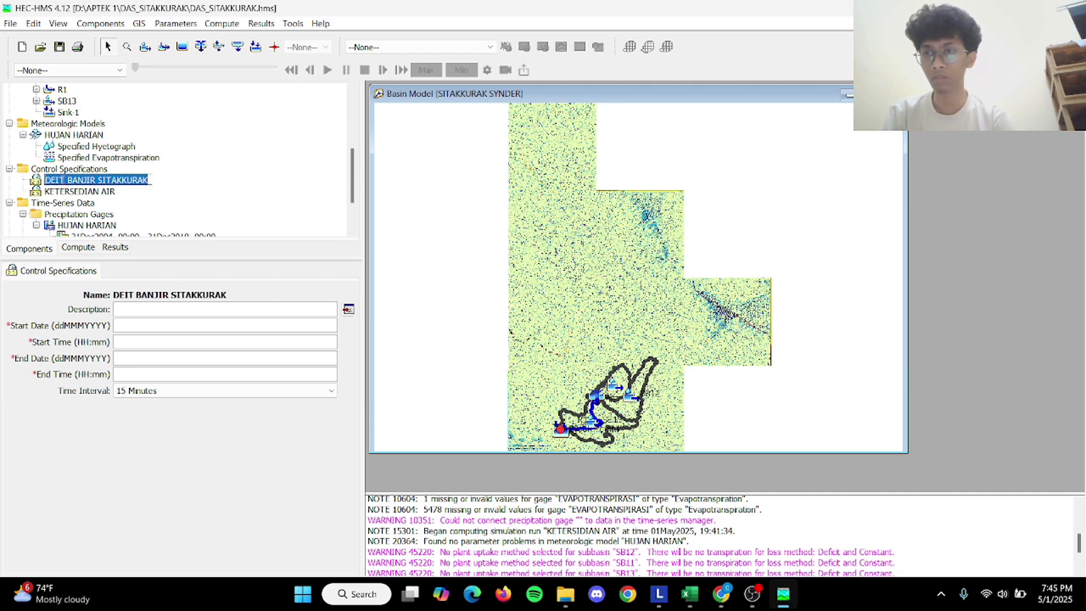
click(58, 180)
text(B)
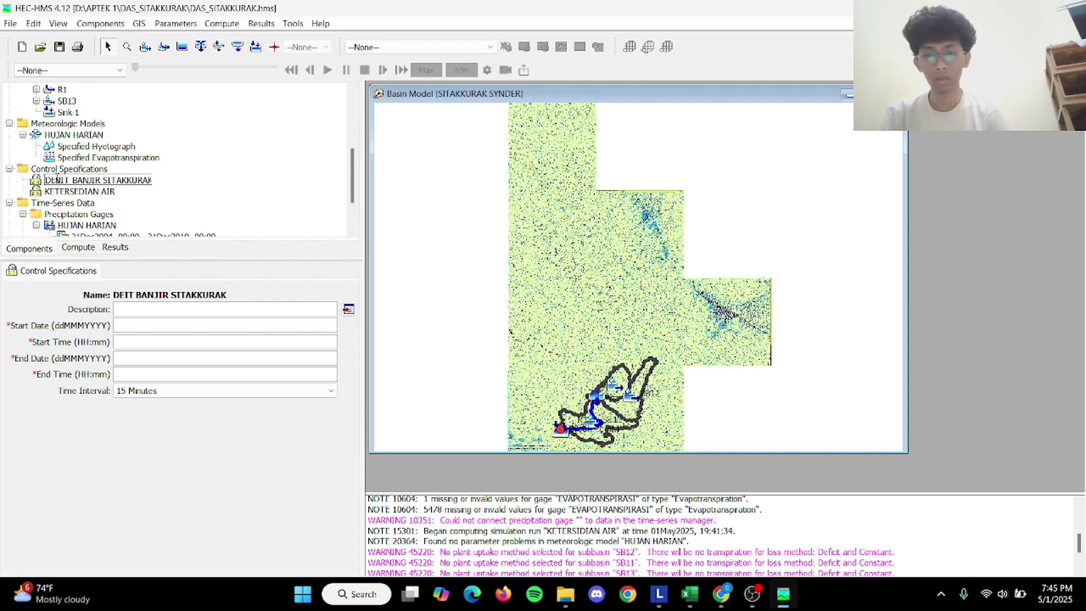
key(Return)
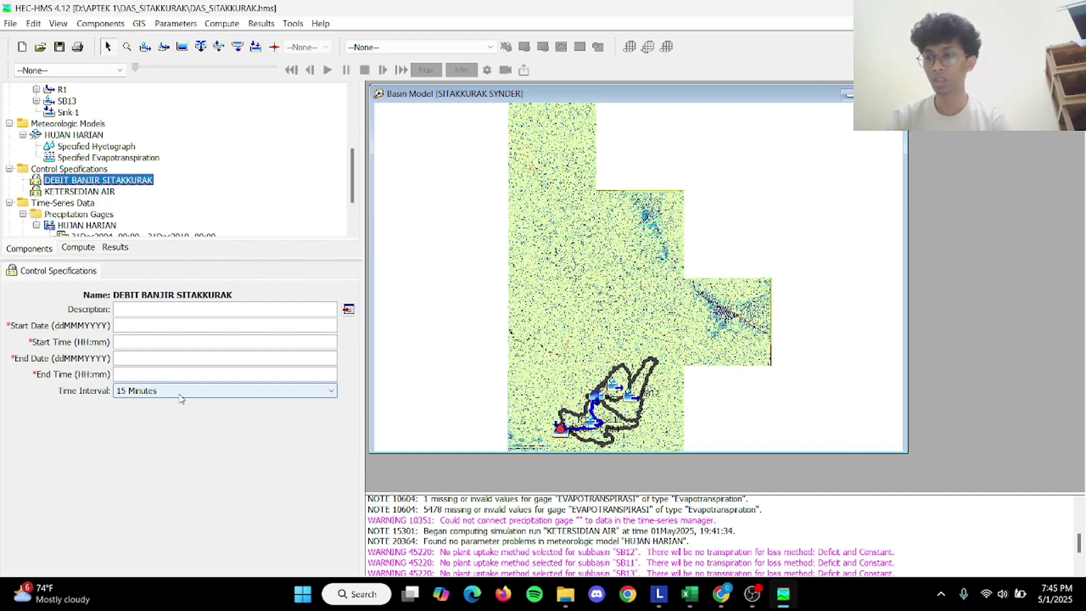
Set the control period from 01Jan2025 00:00 to 03Jan2025 00:00 with a 1 Hour time interval, and save the project.
click(176, 326)
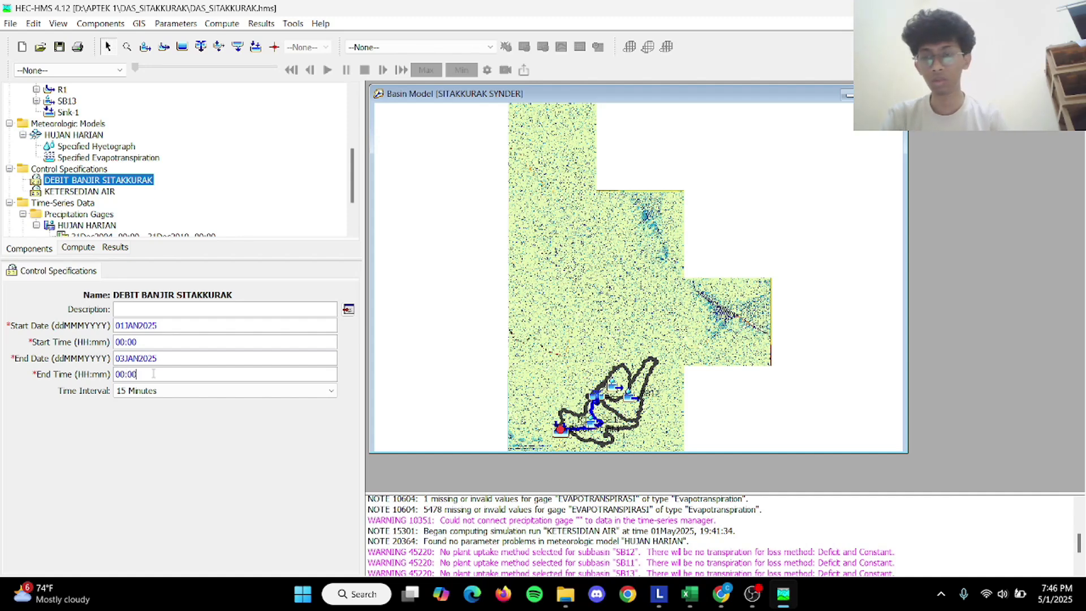
click(226, 391)
scroll(192, 425, down, 1)
scroll(162, 450, up, 1)
click(136, 436)
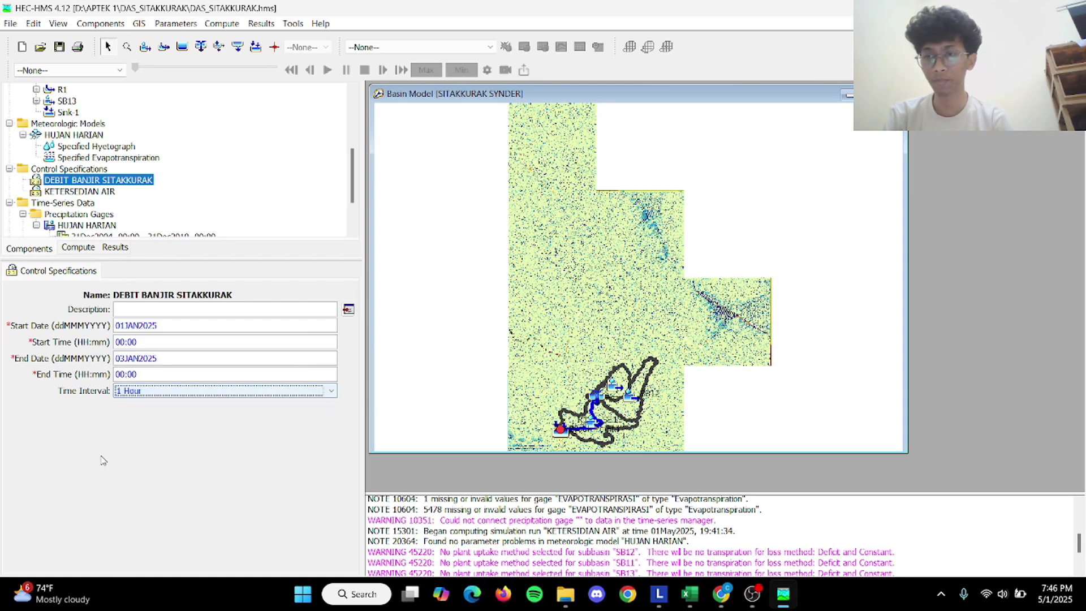
click(60, 47)
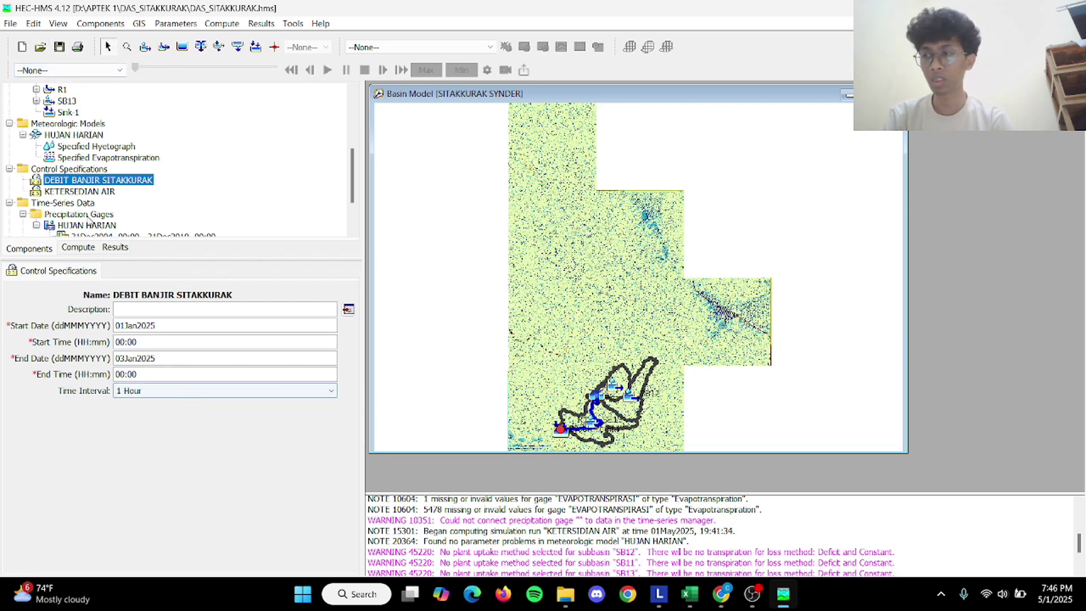
Create a new meteorologic model named HUJAN 2 TAHUN.
click(86, 24)
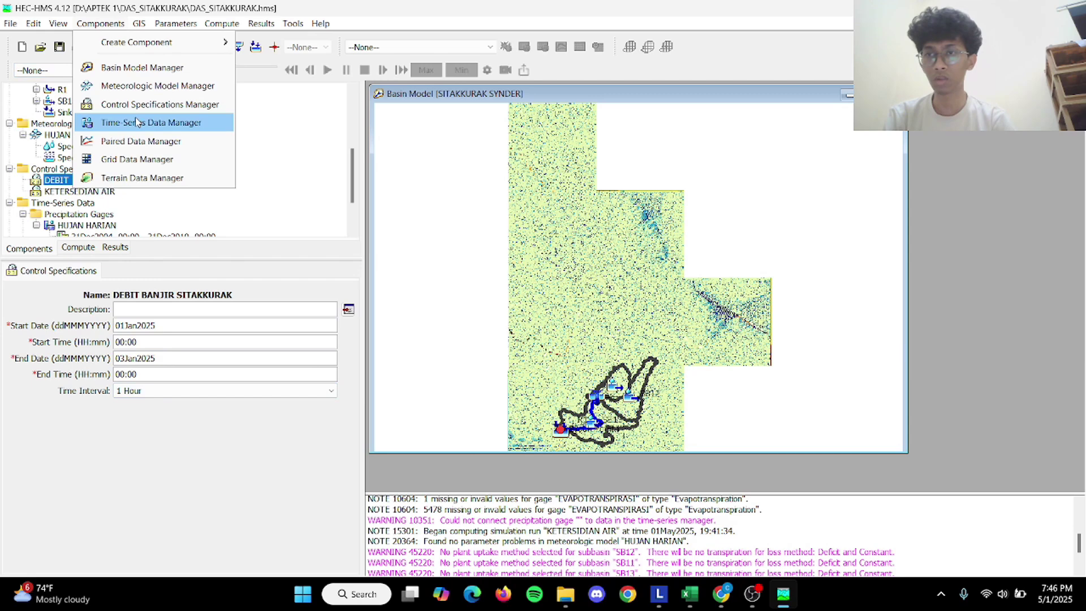
click(145, 86)
click(316, 158)
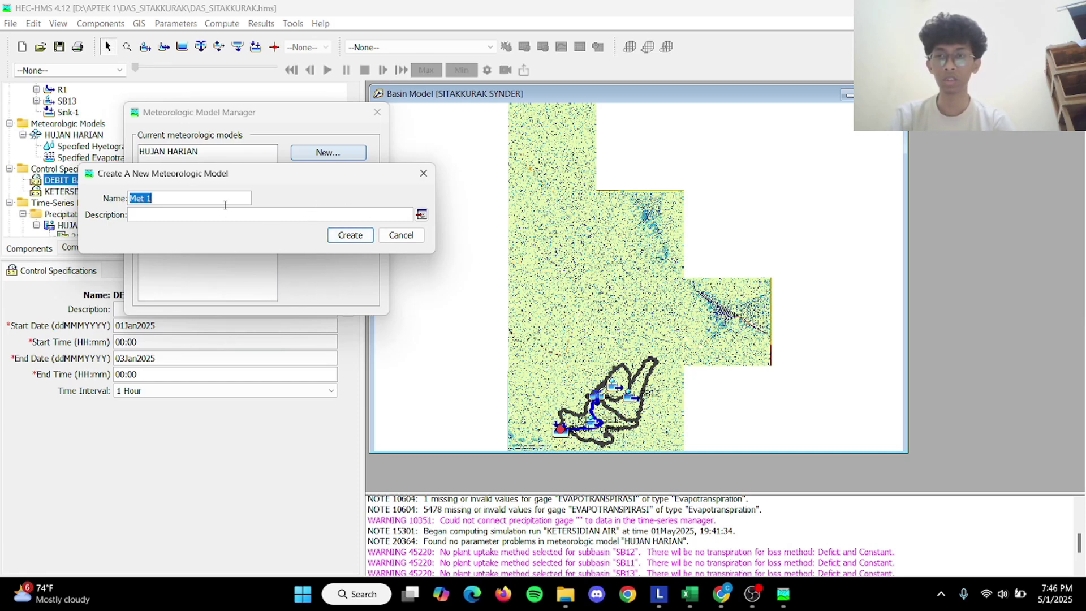
key(BackSpace)
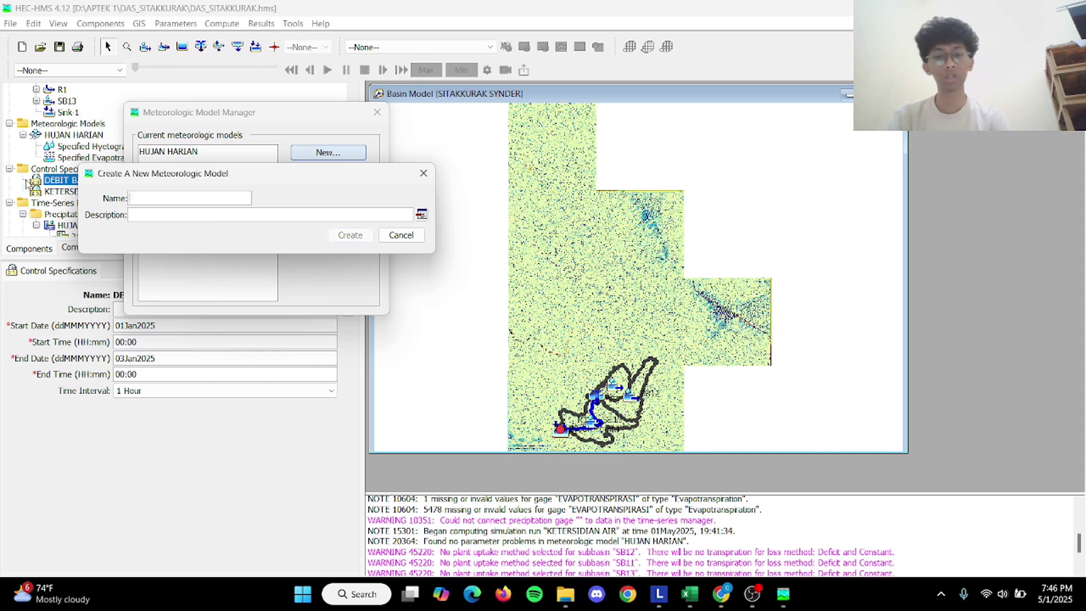
text(HUJAN 2 TAHUN)
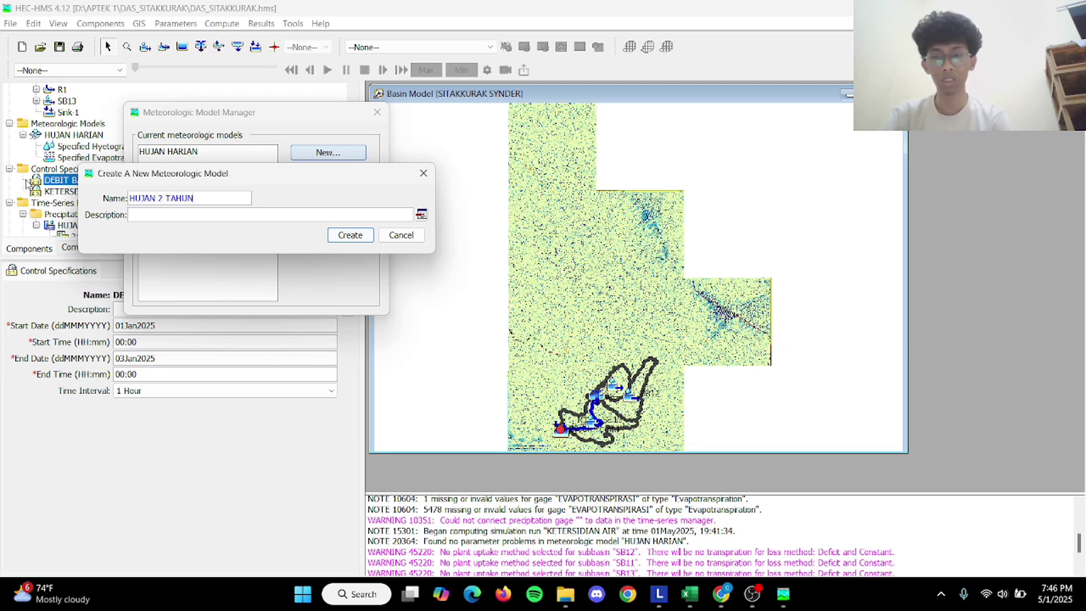
key(Return)
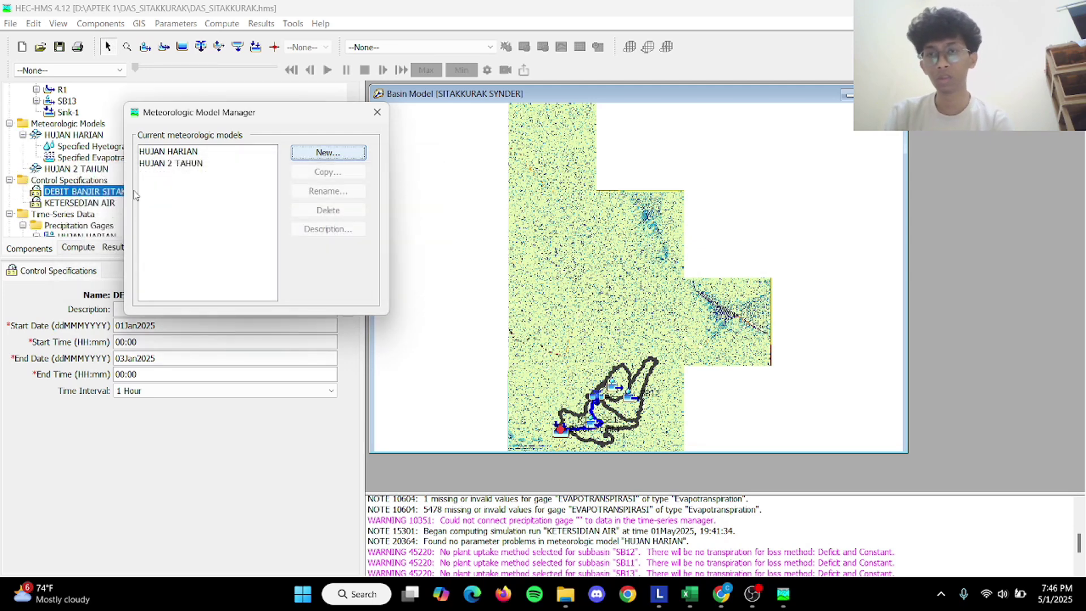
Create two more meteorologic models named HUJAN 5 TAHUN and HUJAN 10 TAHUN.
click(340, 152)
text(HUJAN 5 TAHUN)
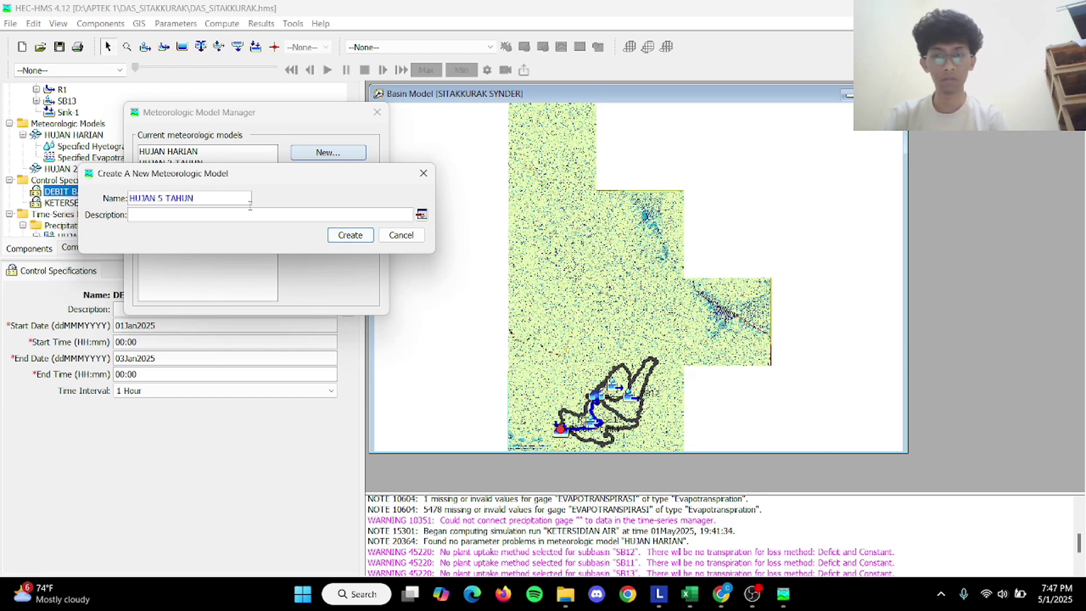
key(Return)
click(320, 153)
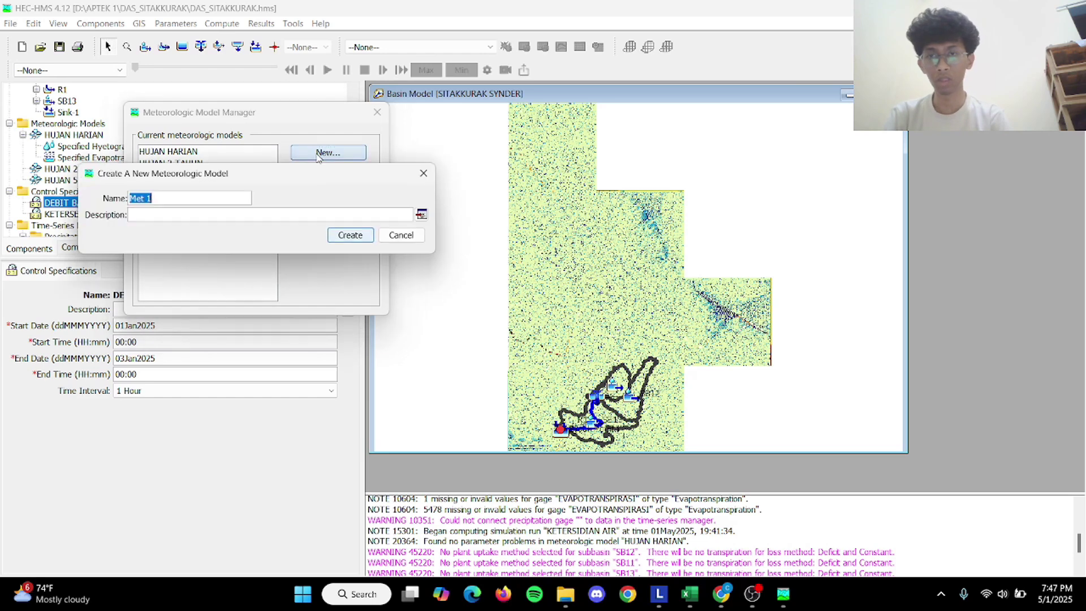
text(HUJAN 10 TAHUN)
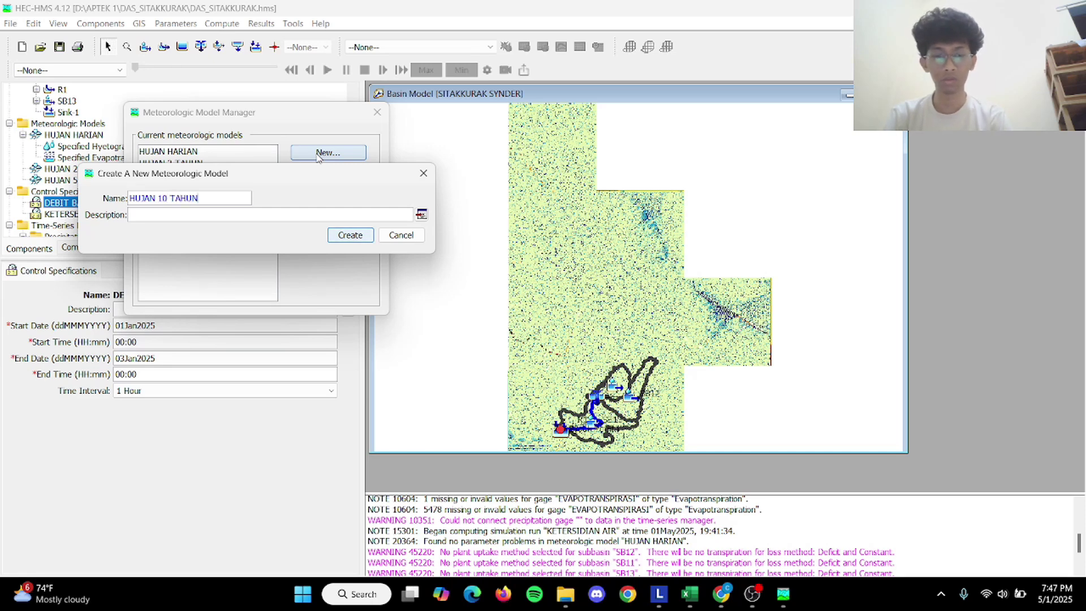
key(Return)
Create meteorologic models named HUJAN 25 TAHUN and HUJAN 50 TAHUN.
click(319, 153)
text(HU)
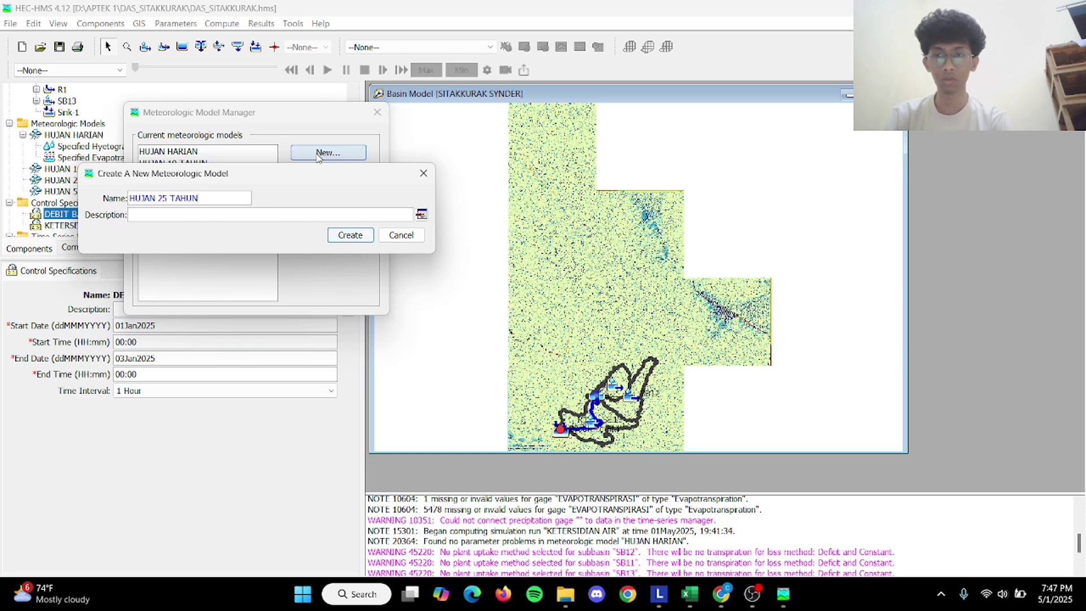
key(Return)
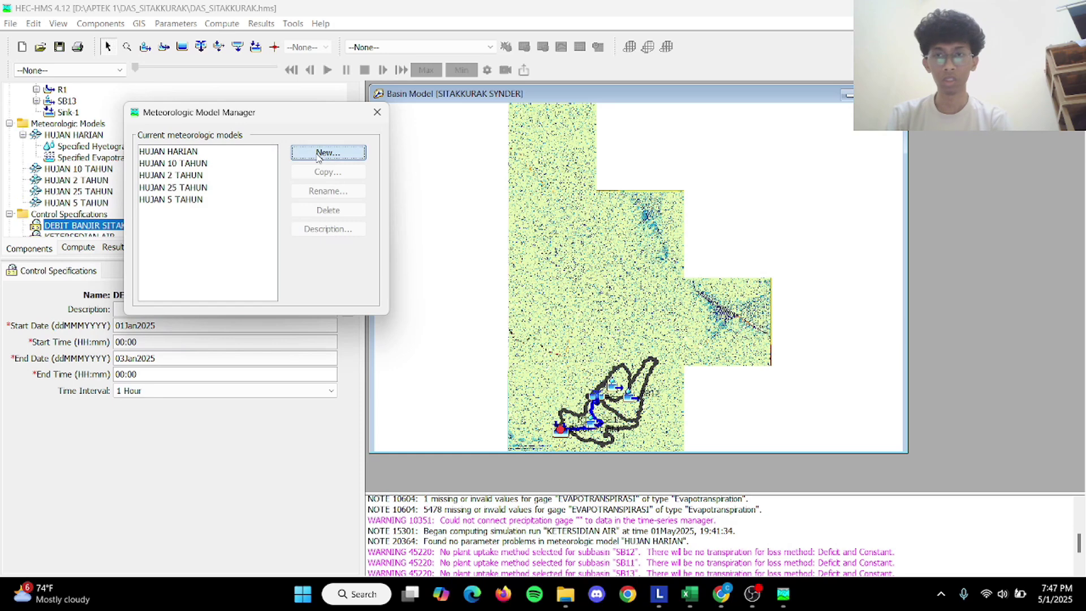
click(317, 155)
text(HUJAN 50 TAHUN)
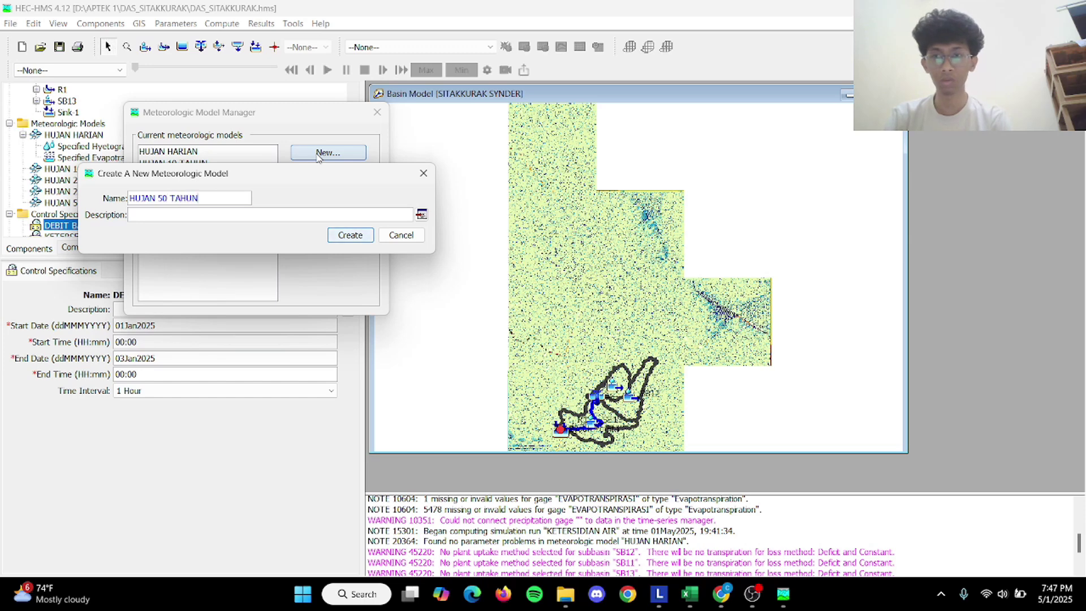
key(Return)
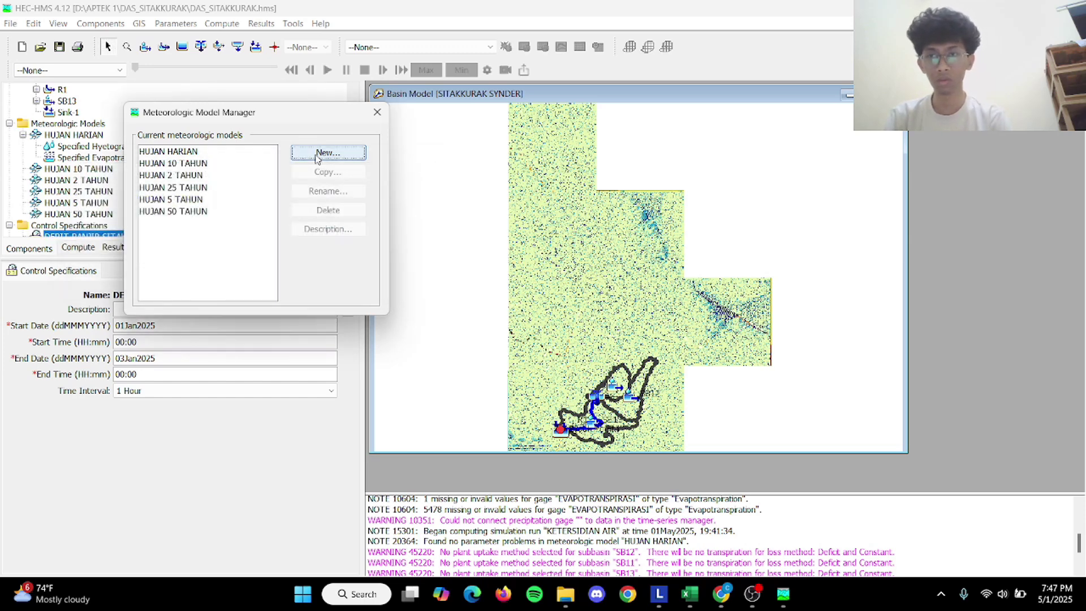
Create a meteorologic model named HUJAN 100 TAHUN and close the Meteorologic Model Manager.
click(317, 157)
text(HUJAN 100 TAHUN)
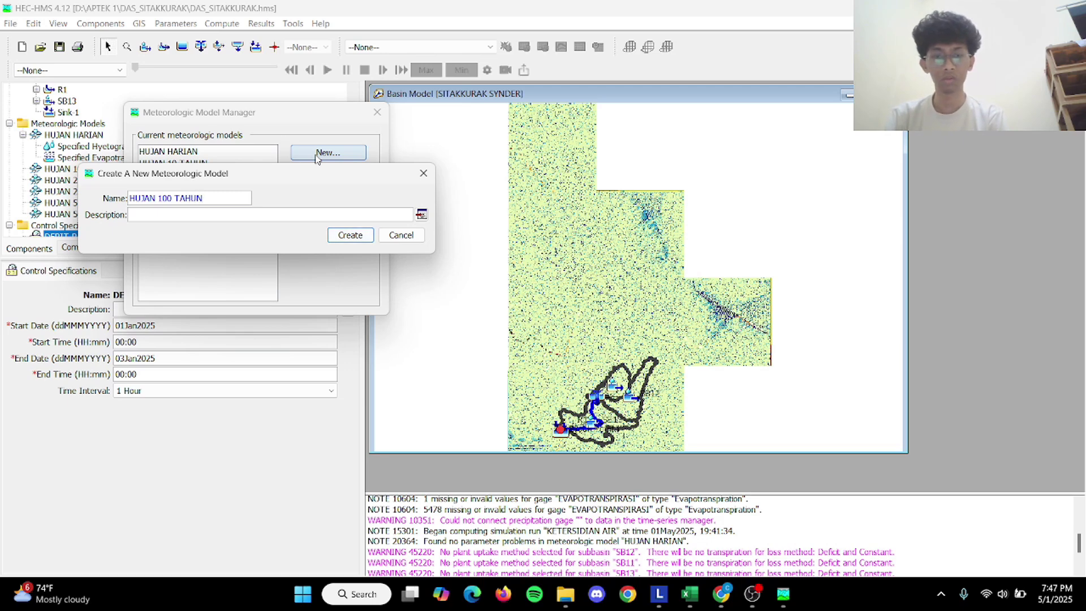
key(Return)
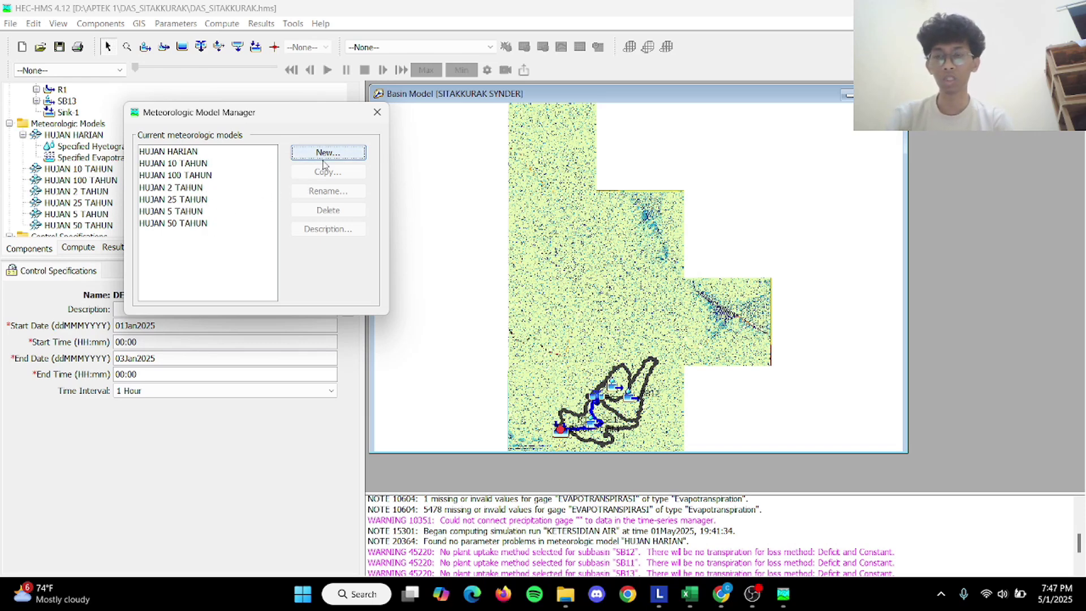
click(373, 121)
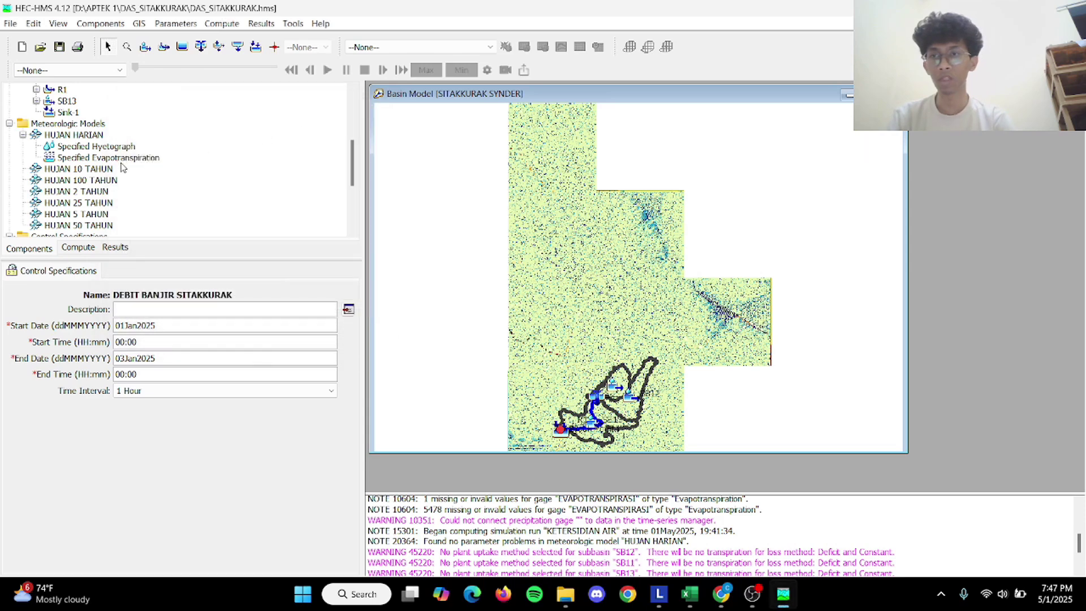
Examine the Specified Hyetograph gage tables of the HUJAN HARIAN and HUJAN 10 TAHUN meteorologic models.
click(120, 147)
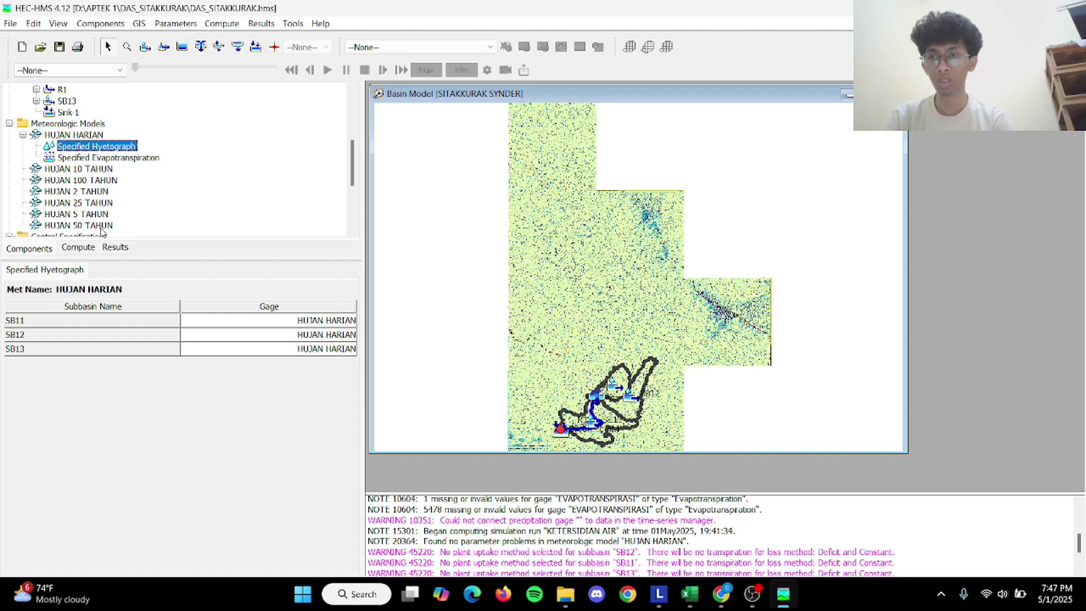
scroll(111, 168, down, 1)
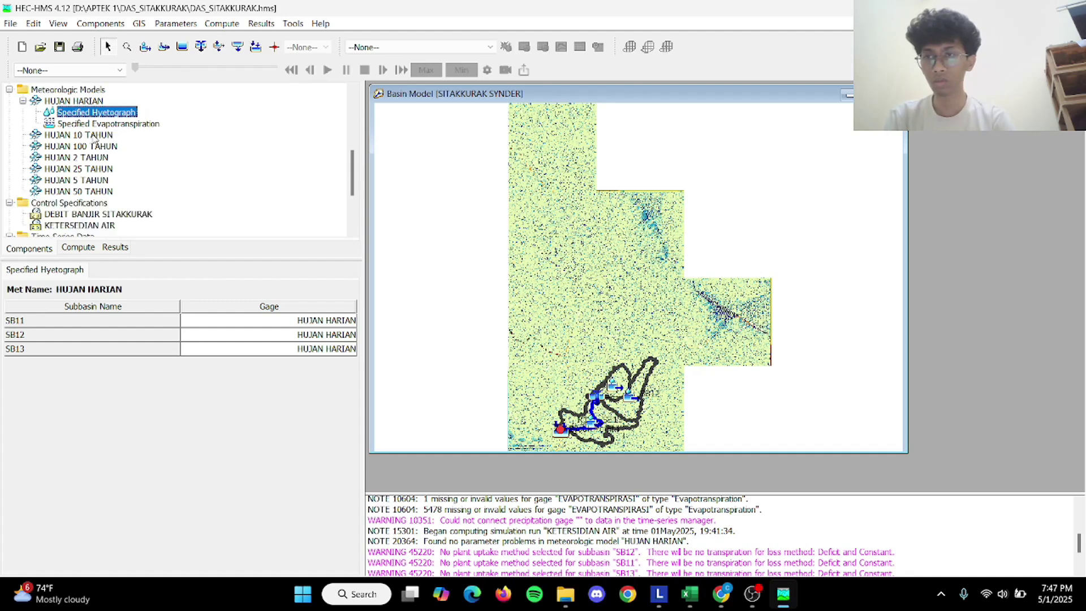
double_click(94, 137)
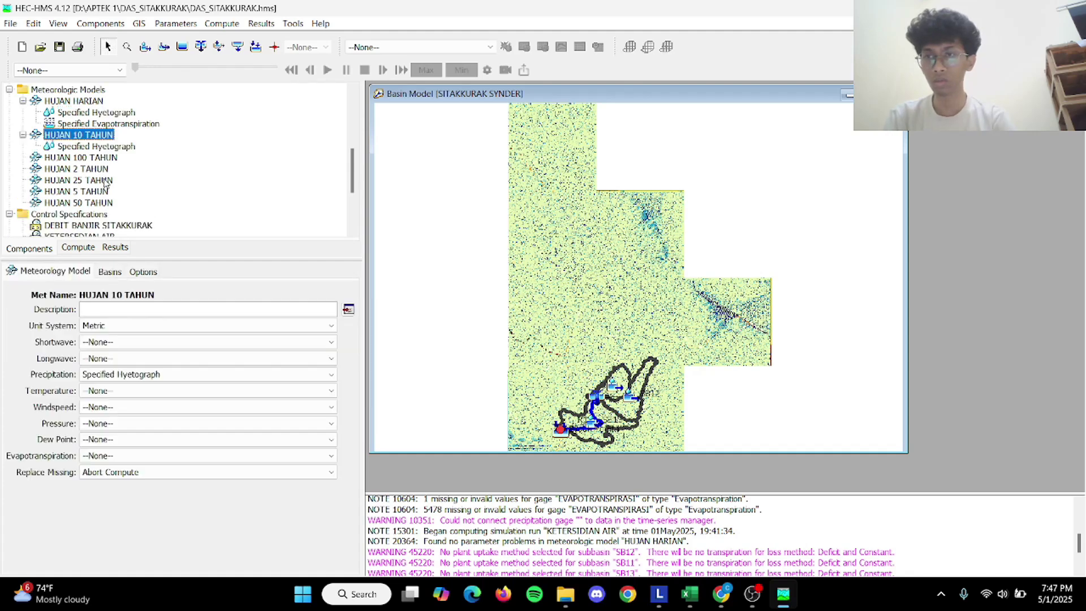
click(106, 148)
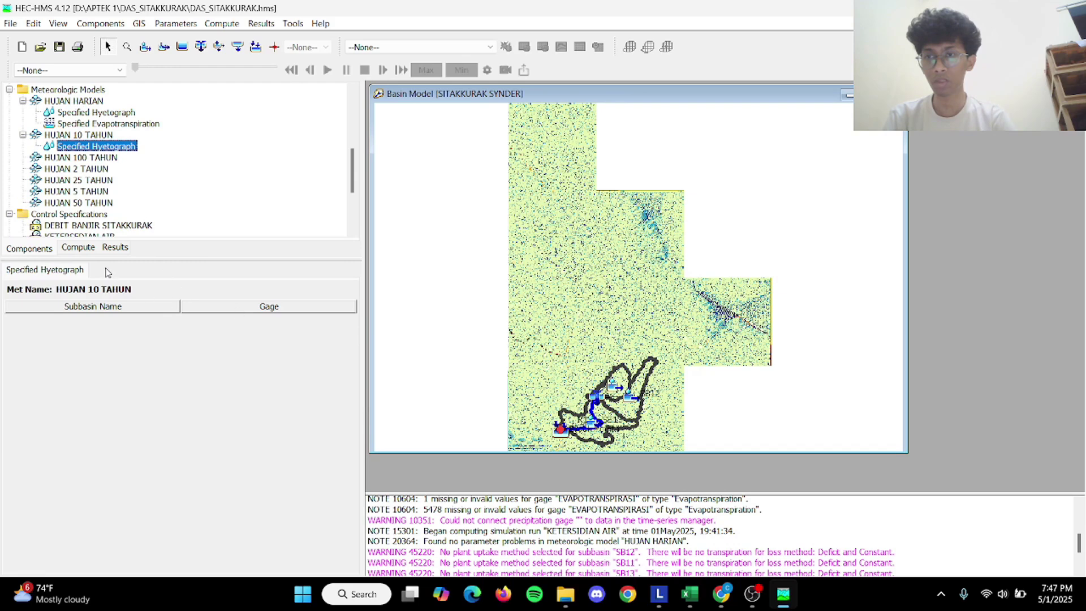
click(75, 248)
click(47, 249)
click(90, 147)
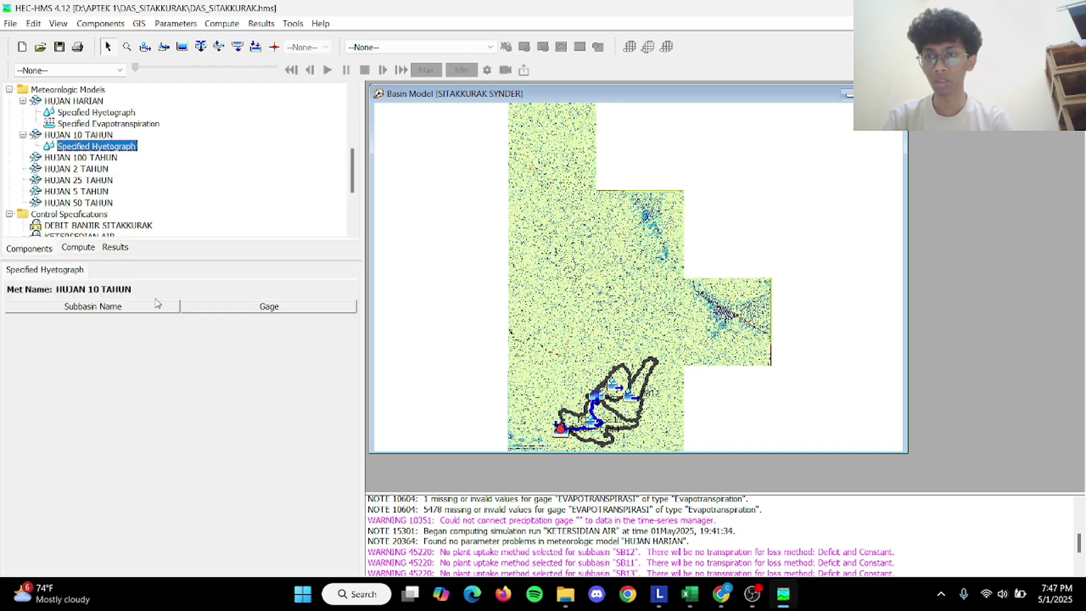
click(43, 248)
click(78, 249)
click(39, 249)
click(89, 147)
Set the Replace Missing option of the HUJAN 10 TAHUN meteorologic model to Set To Default.
click(77, 136)
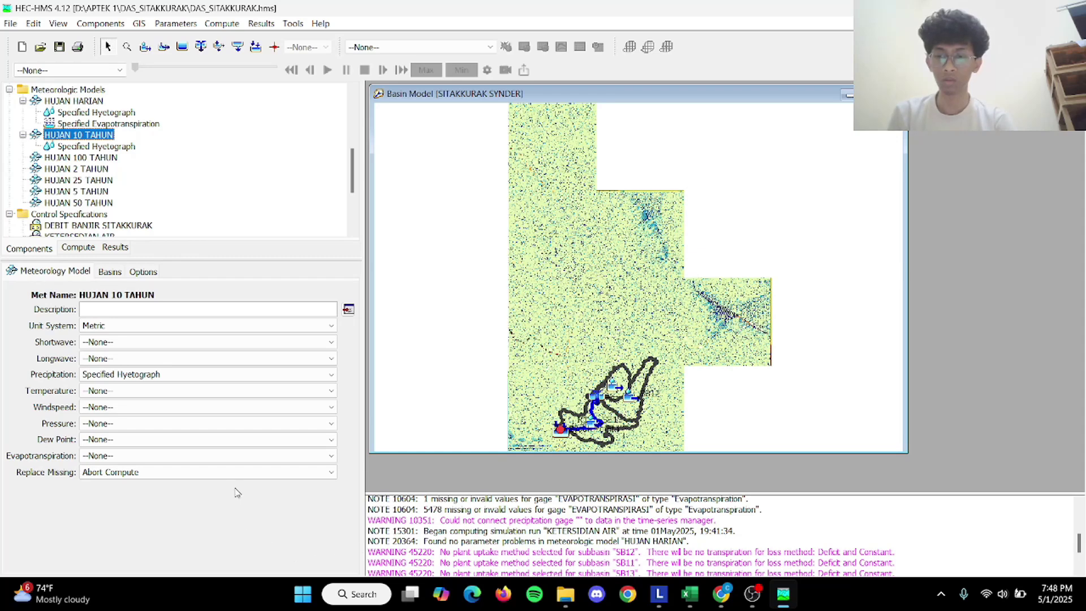
click(215, 472)
click(205, 500)
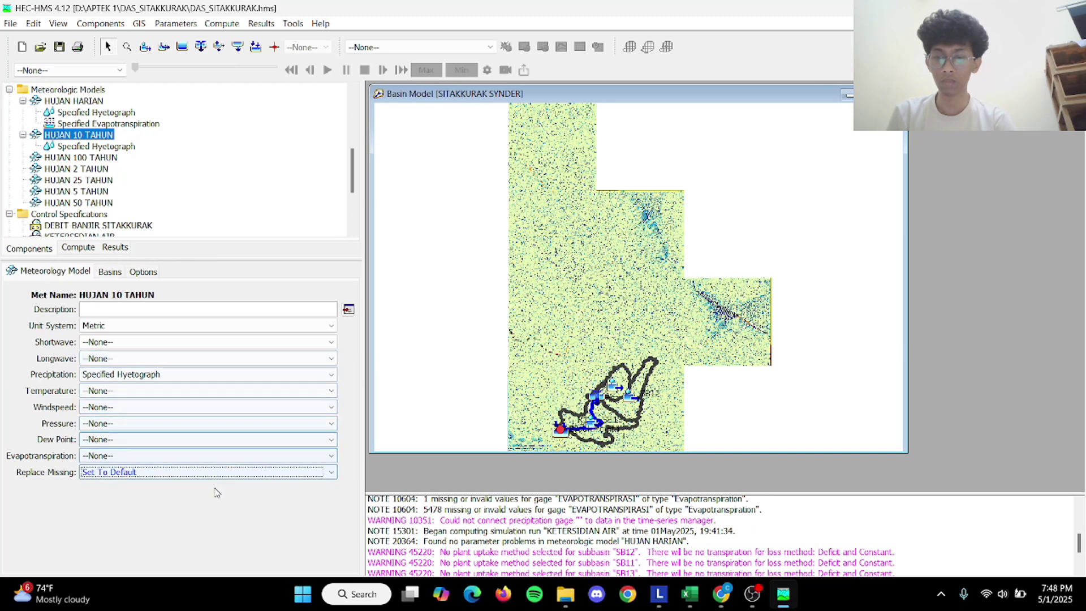
Include the SITAKKURAK SYNDER subbasins in HUJAN 10 TAHUN by setting them to Yes, and save the project.
click(102, 271)
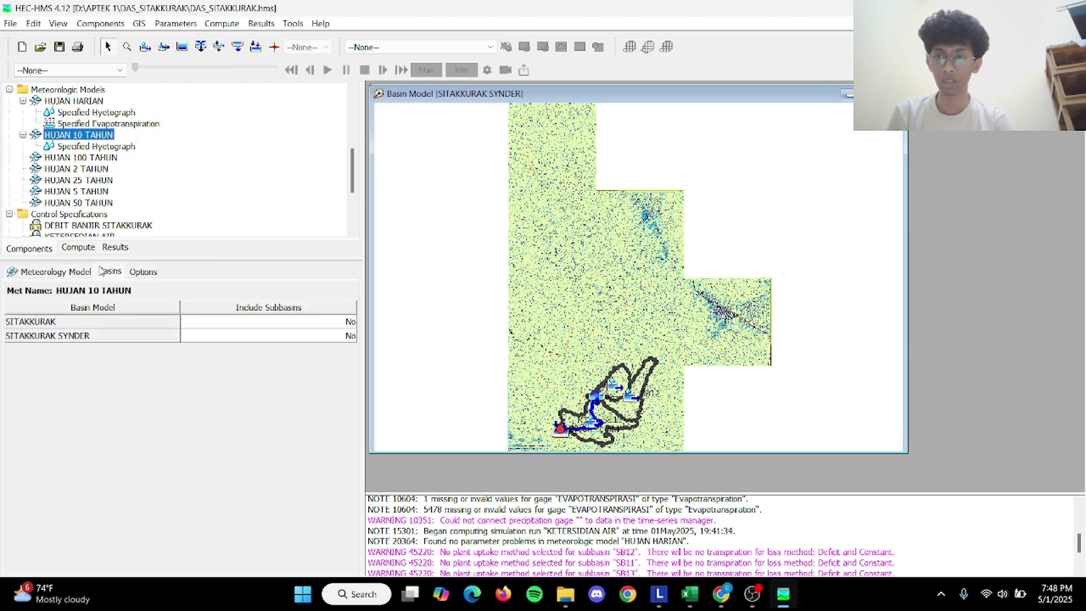
click(232, 322)
click(245, 366)
click(268, 337)
click(266, 354)
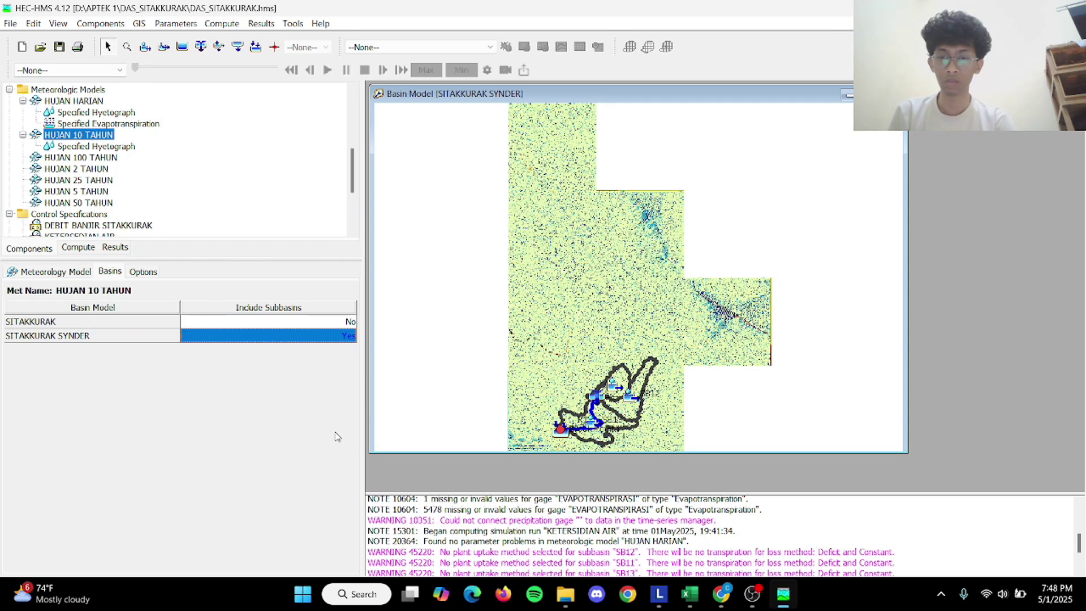
click(59, 48)
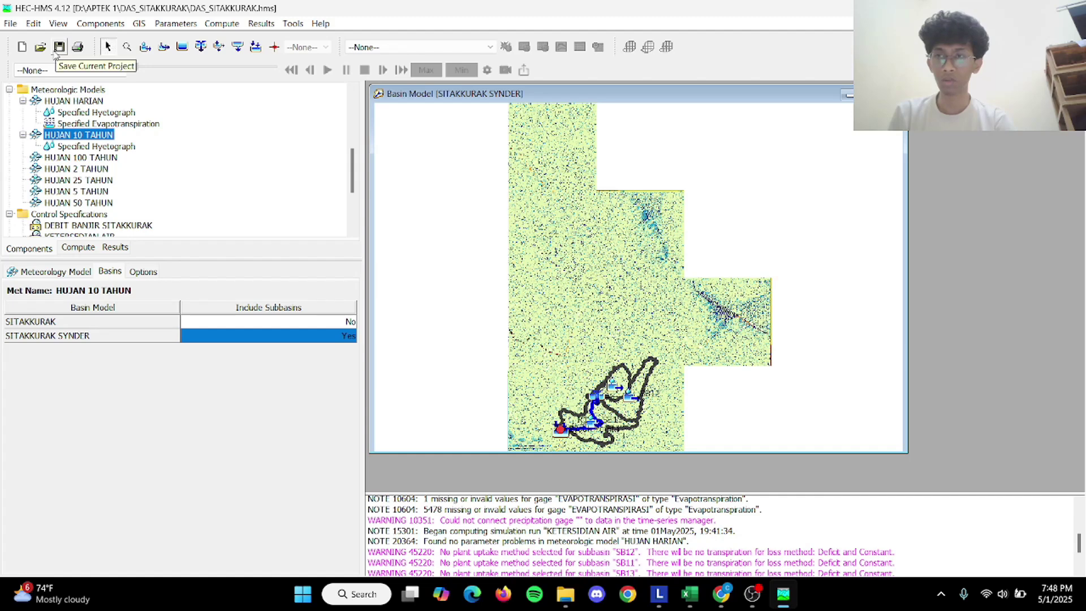
Edit the SITAKKURAK SYNDER subbasin inclusion for HUJAN 100 TAHUN and set that model's Replace Missing option to Set To Default.
click(90, 158)
click(227, 340)
click(224, 367)
click(75, 274)
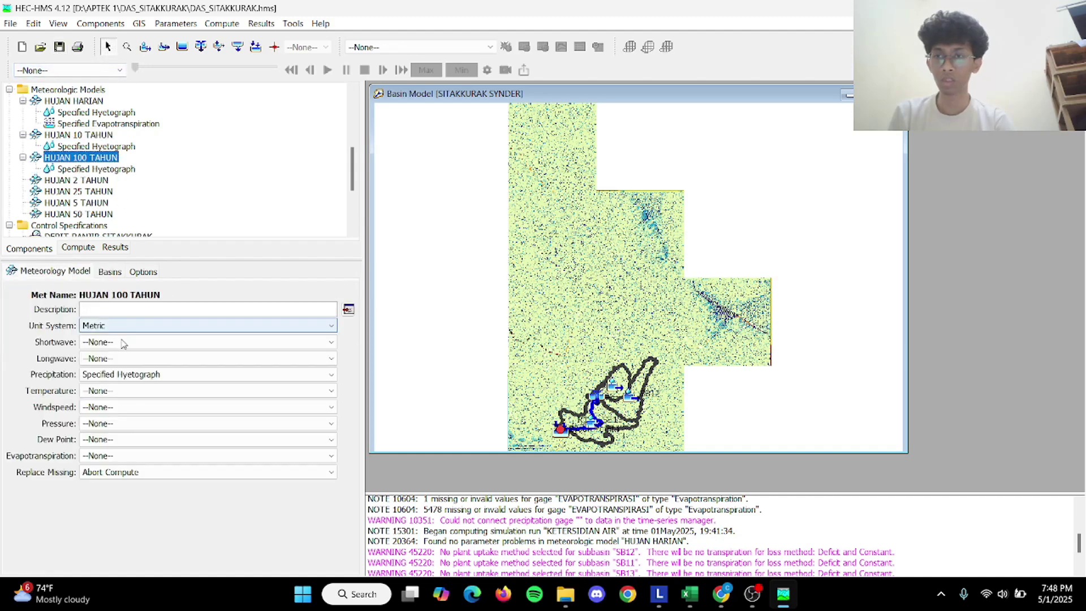
click(144, 472)
click(146, 496)
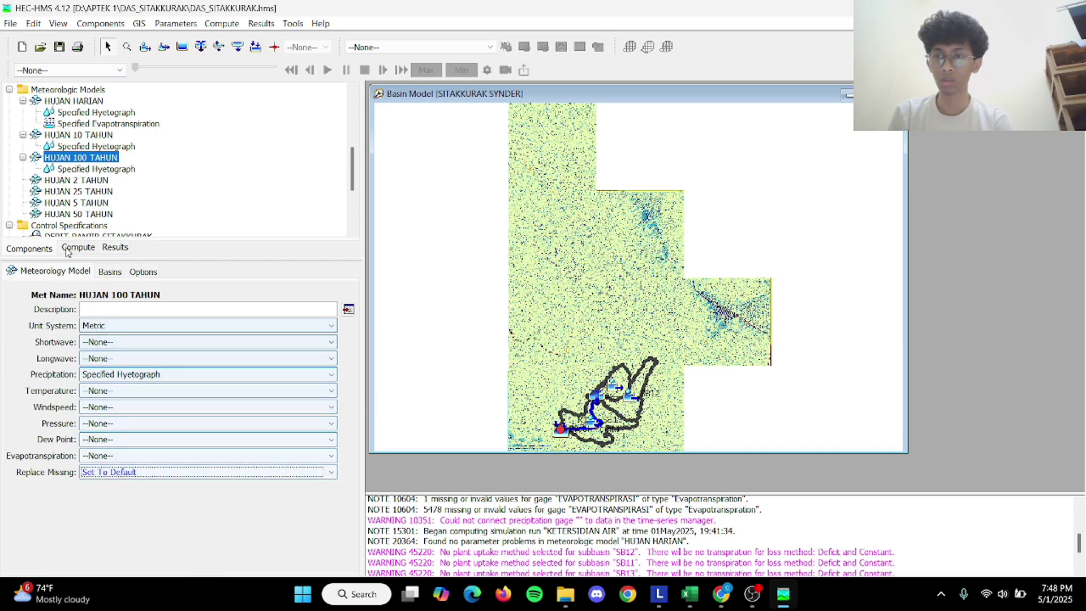
Set Replace Missing to Set To Default for HUJAN 2 TAHUN and include its SITAKKURAK SYNDER subbasins with Yes.
click(74, 181)
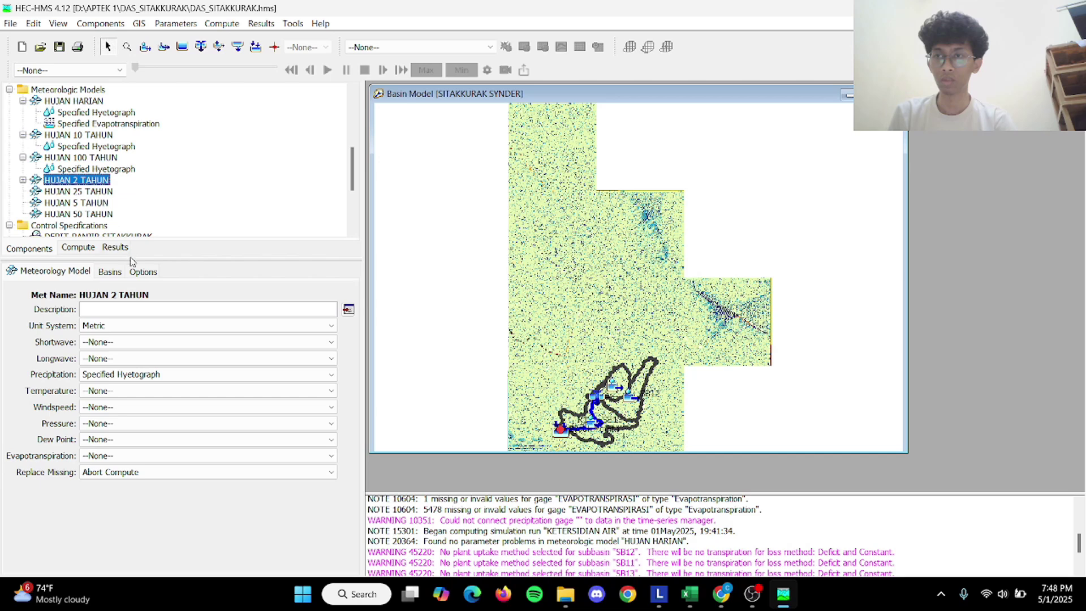
click(144, 473)
click(146, 495)
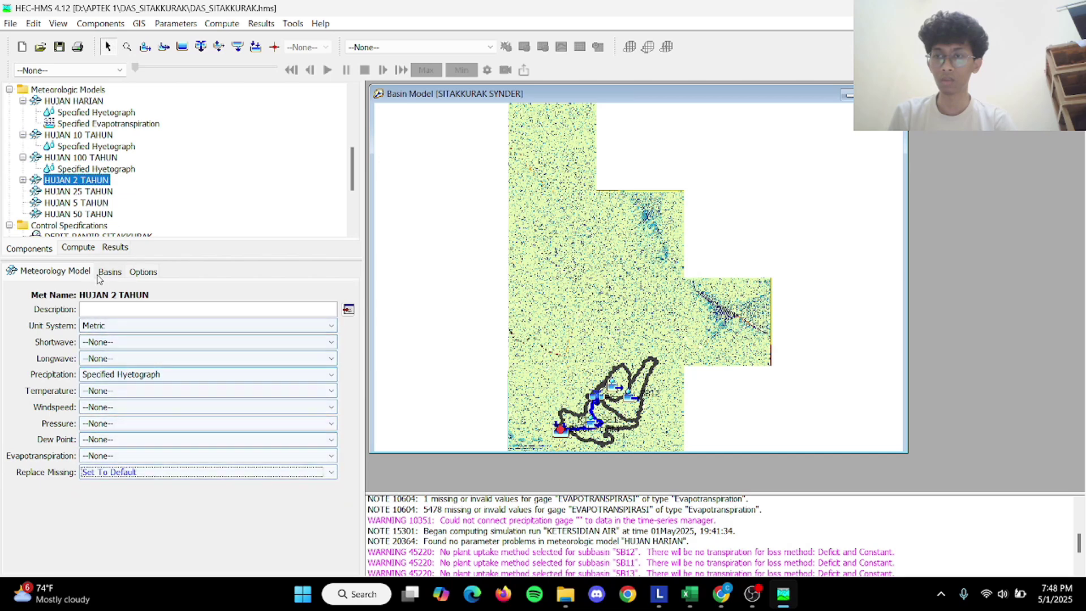
click(108, 272)
click(206, 338)
click(206, 337)
click(202, 347)
click(98, 159)
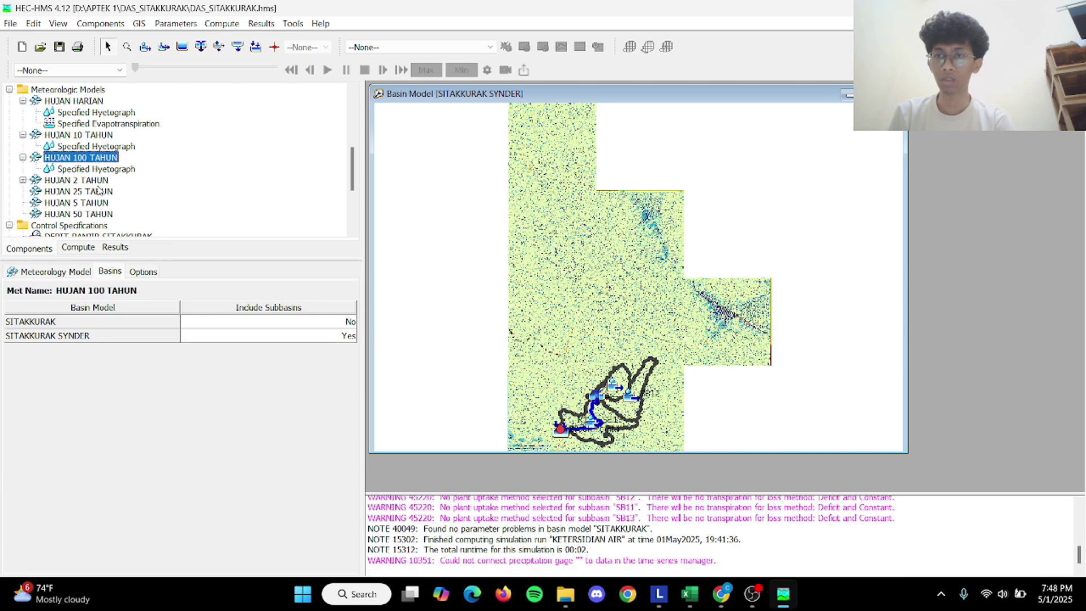
click(98, 186)
click(108, 138)
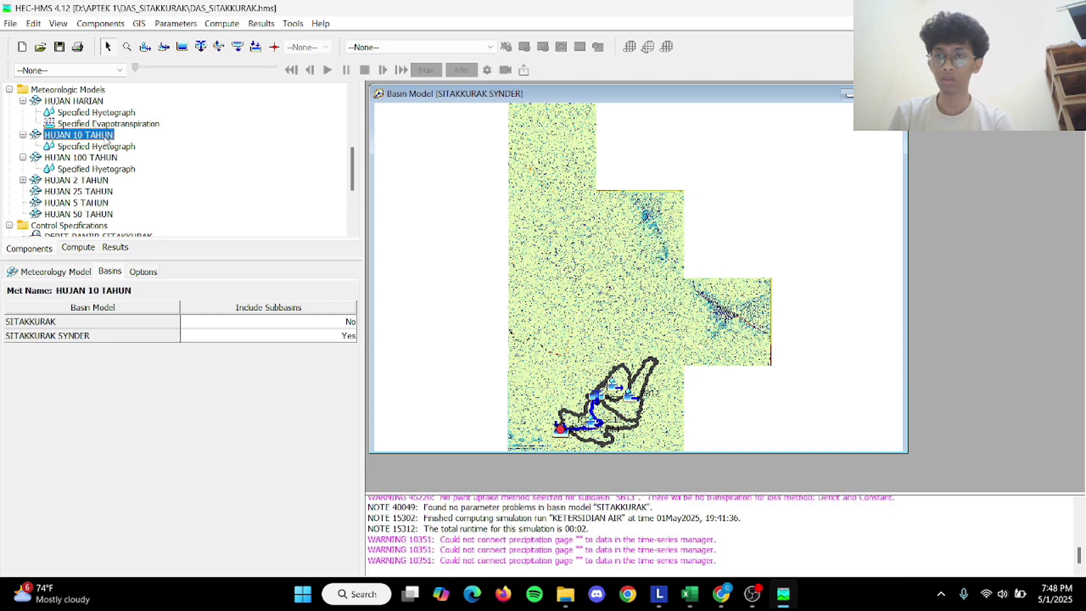
click(100, 184)
click(71, 272)
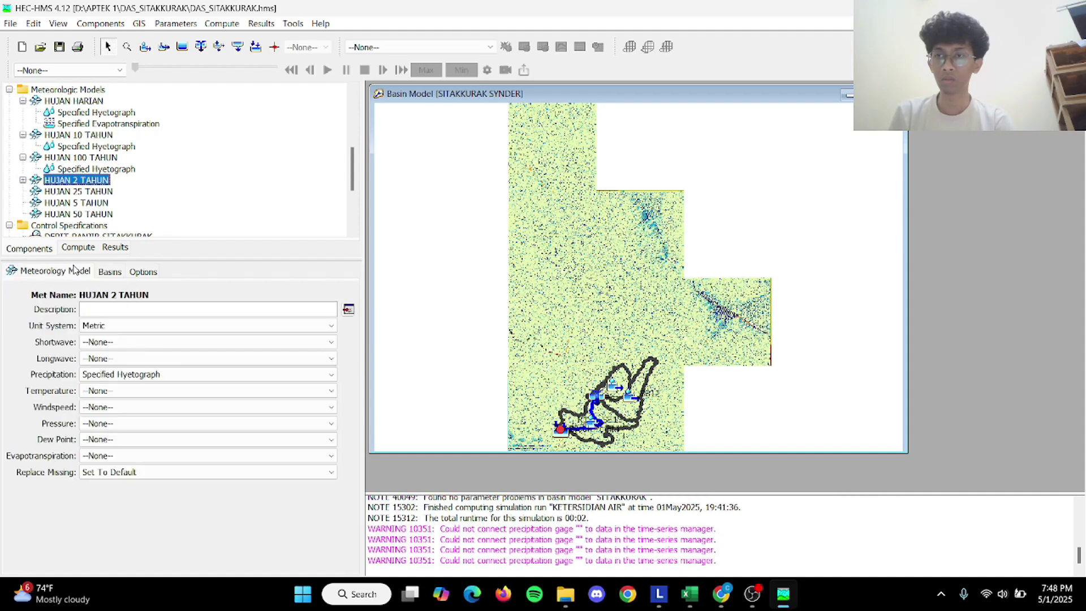
Set Replace Missing to Set To Default for HUJAN 25 TAHUN and include its SITAKKURAK SYNDER subbasins with Yes.
click(90, 193)
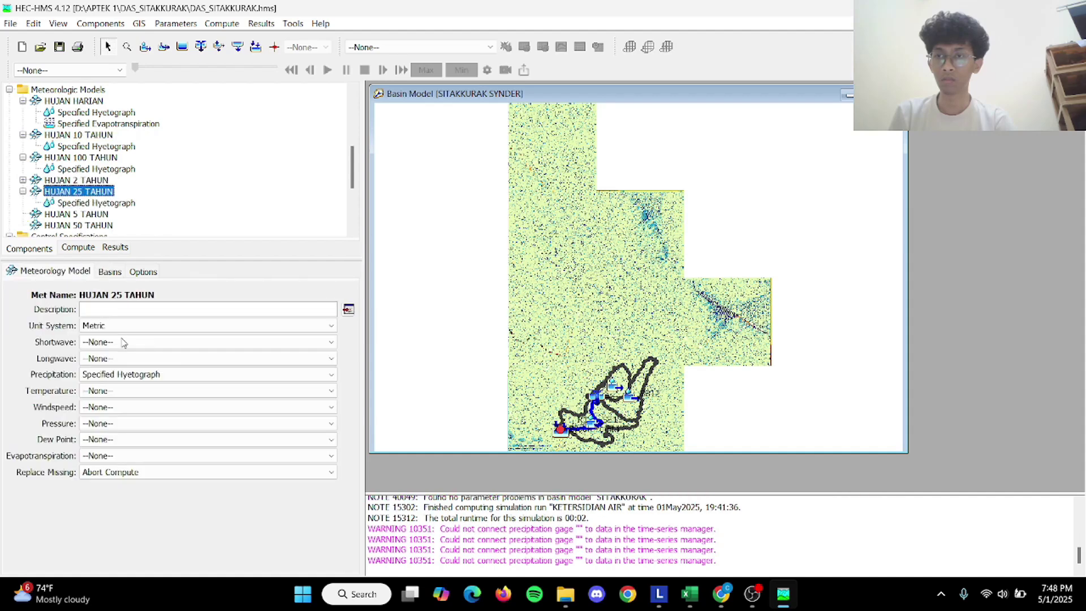
click(130, 456)
click(136, 464)
click(115, 474)
click(113, 497)
click(110, 271)
click(215, 340)
click(215, 339)
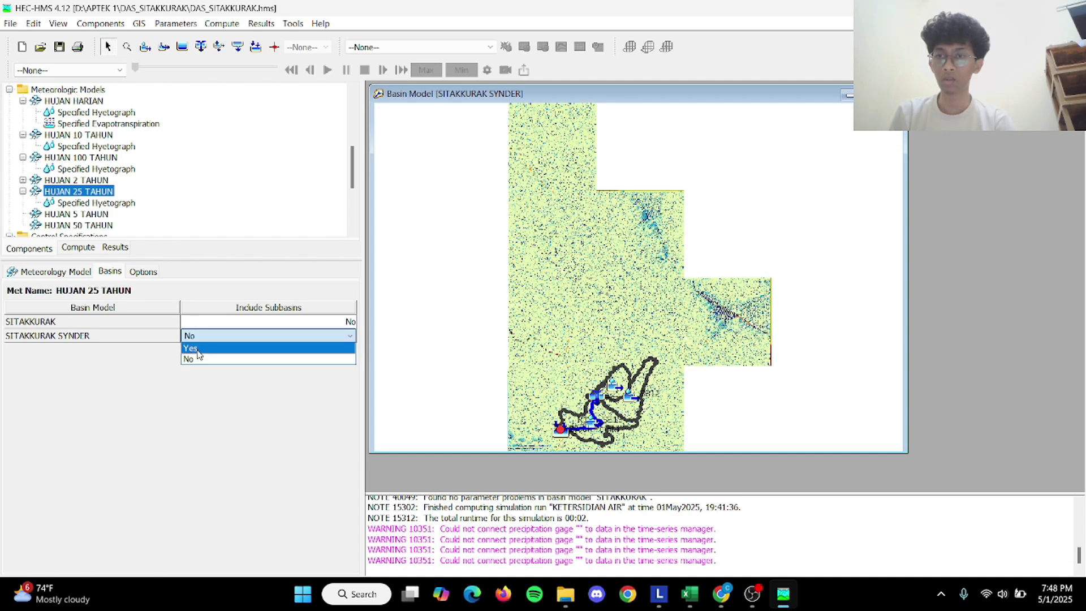
click(197, 349)
Set the Total Override option to Yes for the HUJAN 25 TAHUN and HUJAN 2 TAHUN meteorologic models.
click(143, 271)
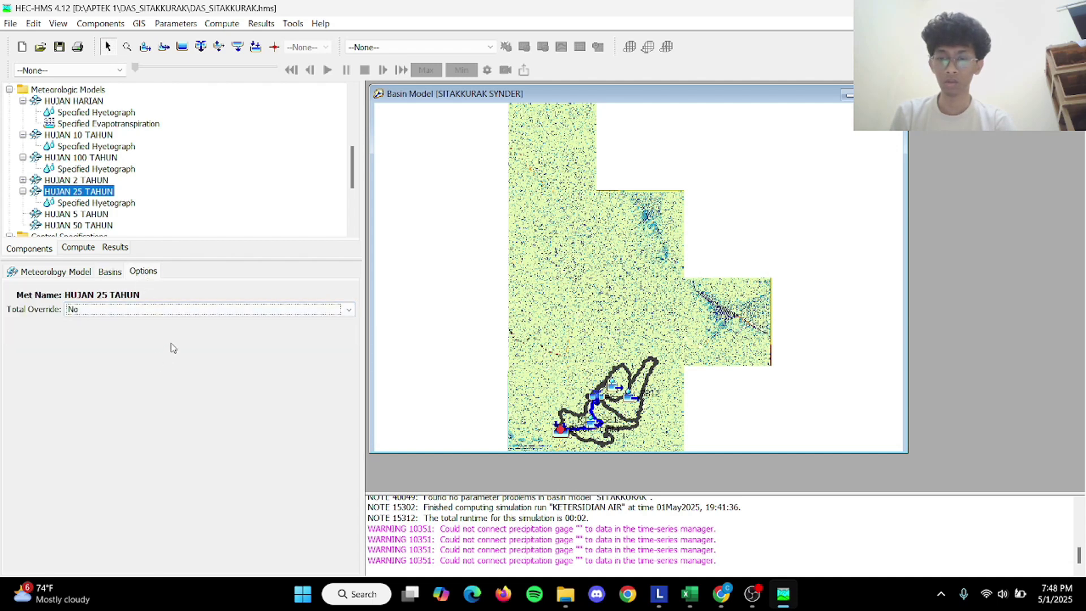
click(169, 309)
click(170, 320)
click(95, 169)
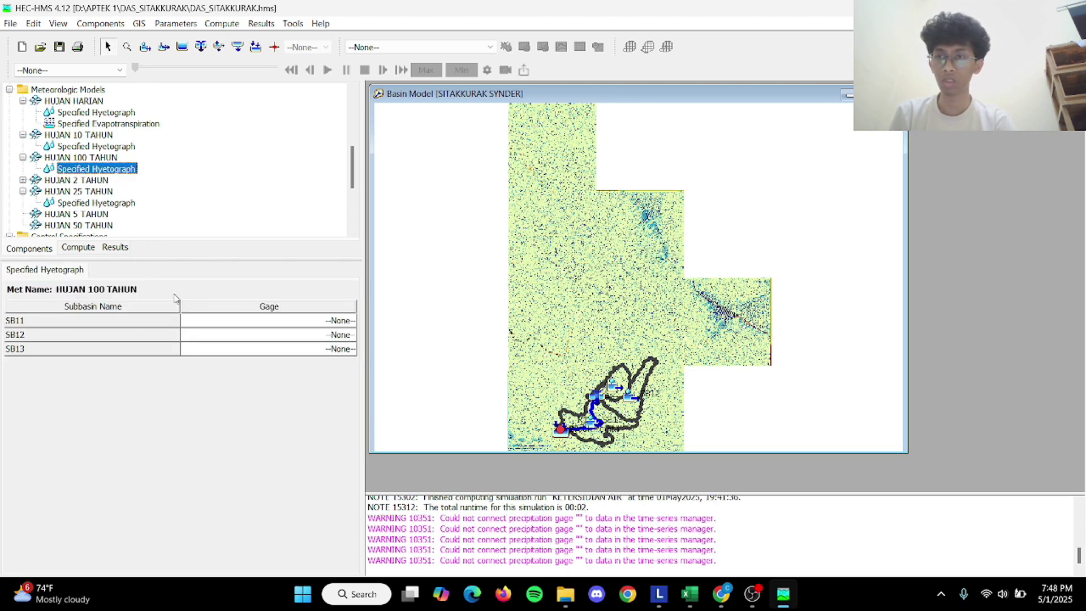
click(90, 180)
click(143, 271)
click(141, 309)
click(138, 323)
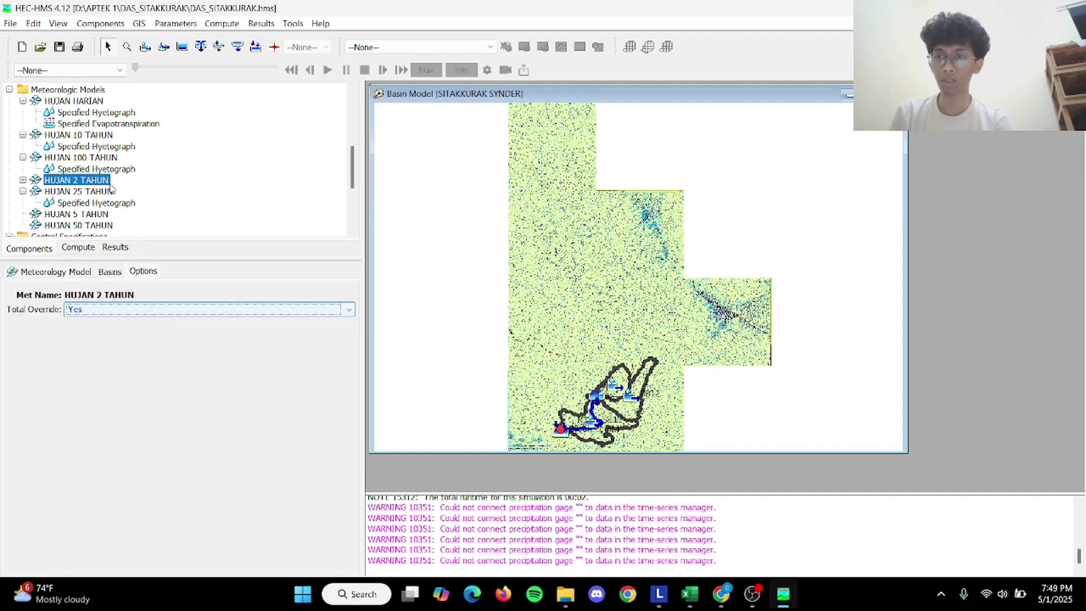
Set the Total Override option to Yes for the HUJAN 100 TAHUN and HUJAN 10 TAHUN meteorologic models.
click(98, 159)
click(119, 309)
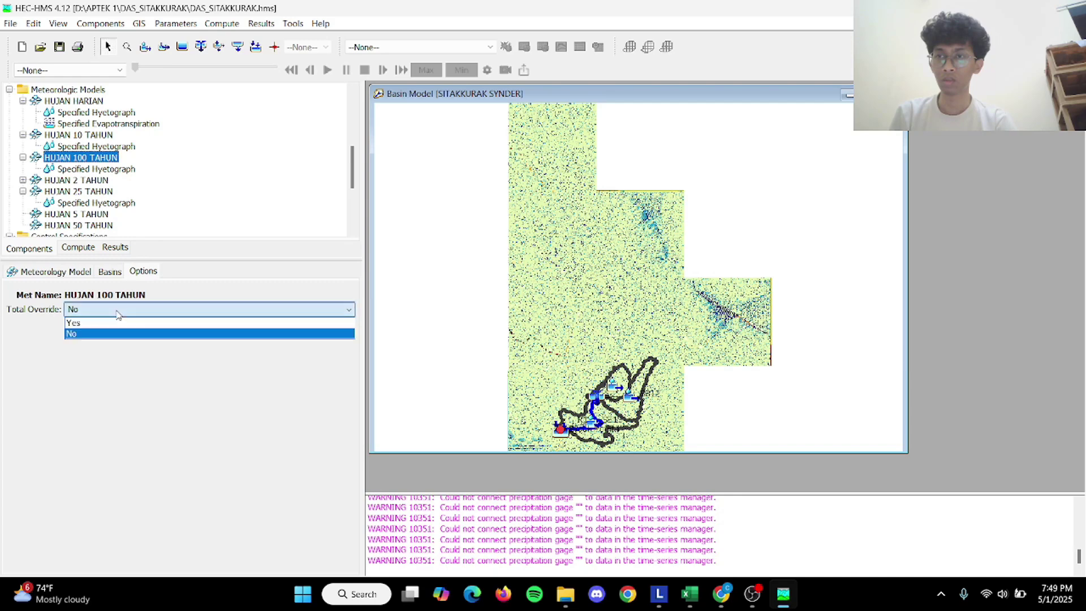
click(119, 323)
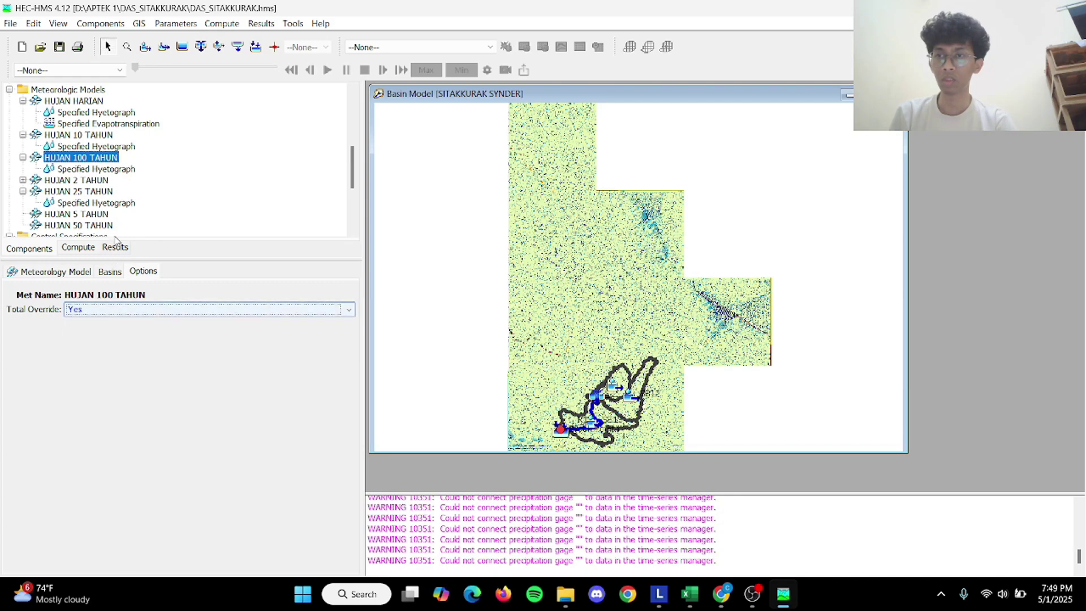
click(102, 146)
click(101, 136)
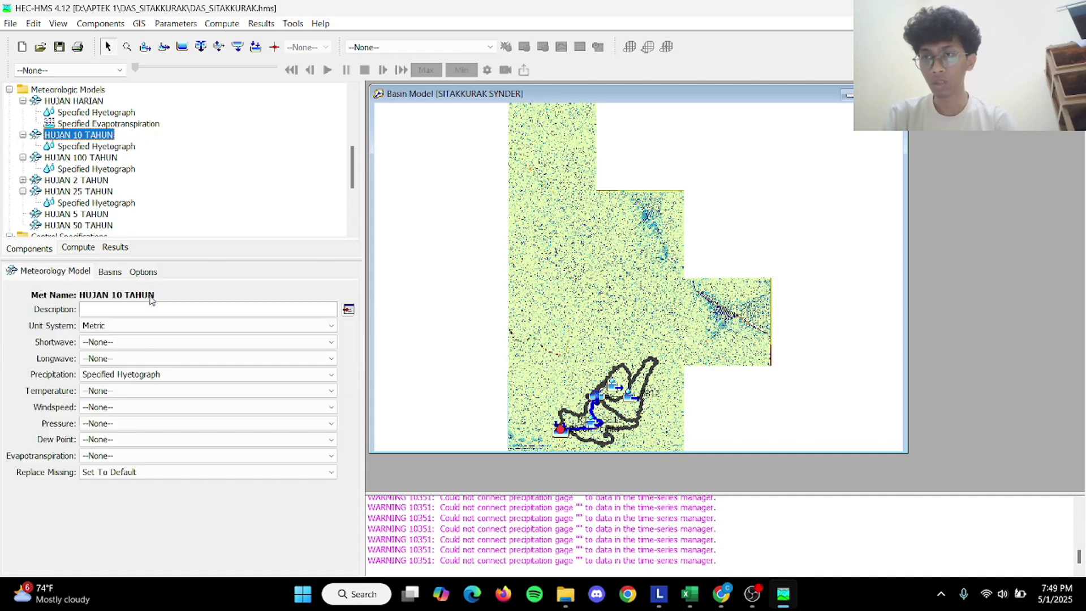
click(141, 276)
click(143, 313)
click(137, 325)
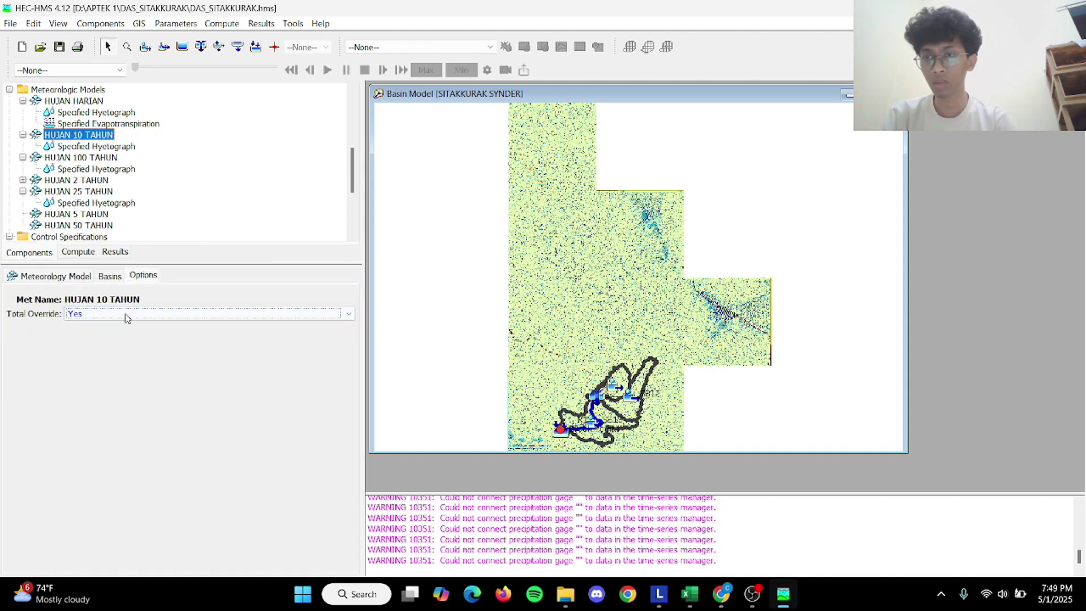
Set the Total Override option to Yes for the HUJAN 50 TAHUN and HUJAN 5 TAHUN meteorologic models.
click(90, 225)
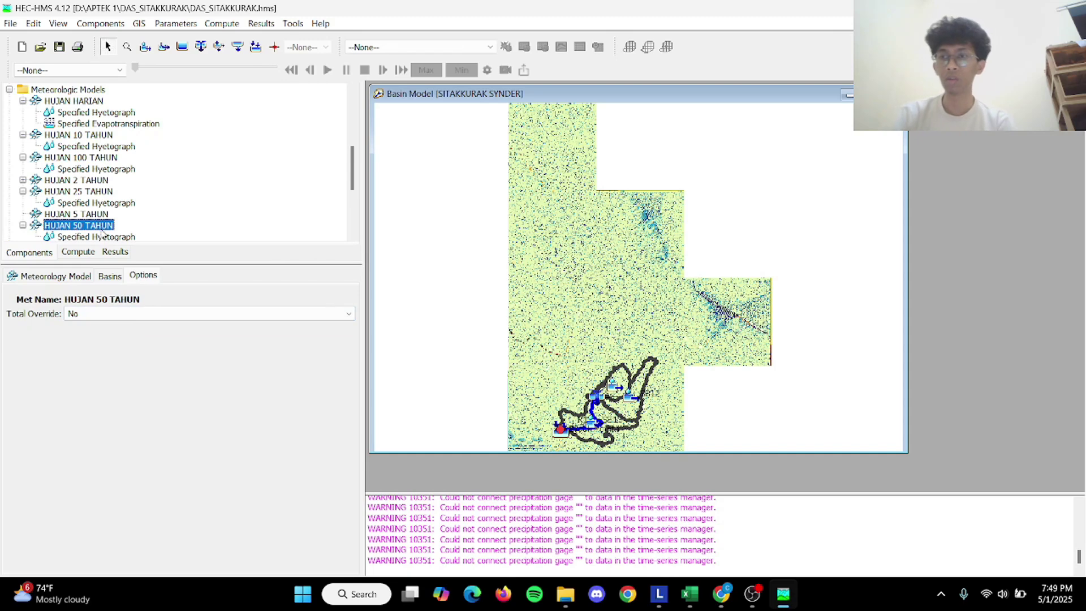
click(160, 313)
click(153, 325)
click(85, 192)
click(88, 214)
click(144, 314)
click(147, 328)
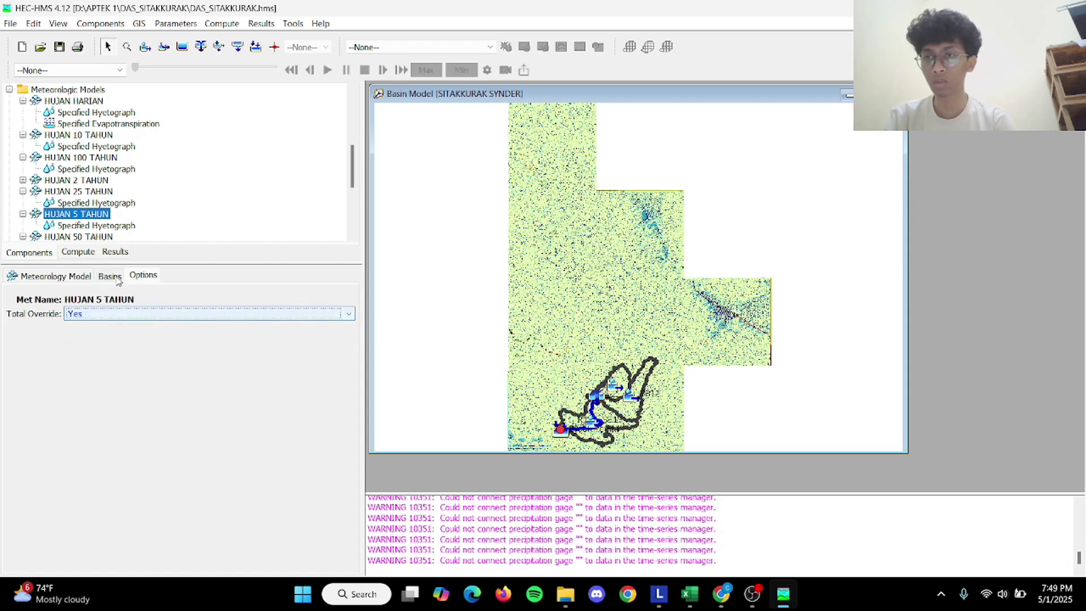
Include the SITAKKURAK SYNDER subbasins in HUJAN 5 TAHUN and HUJAN 50 TAHUN by setting them to Yes.
click(112, 276)
double_click(193, 341)
click(191, 354)
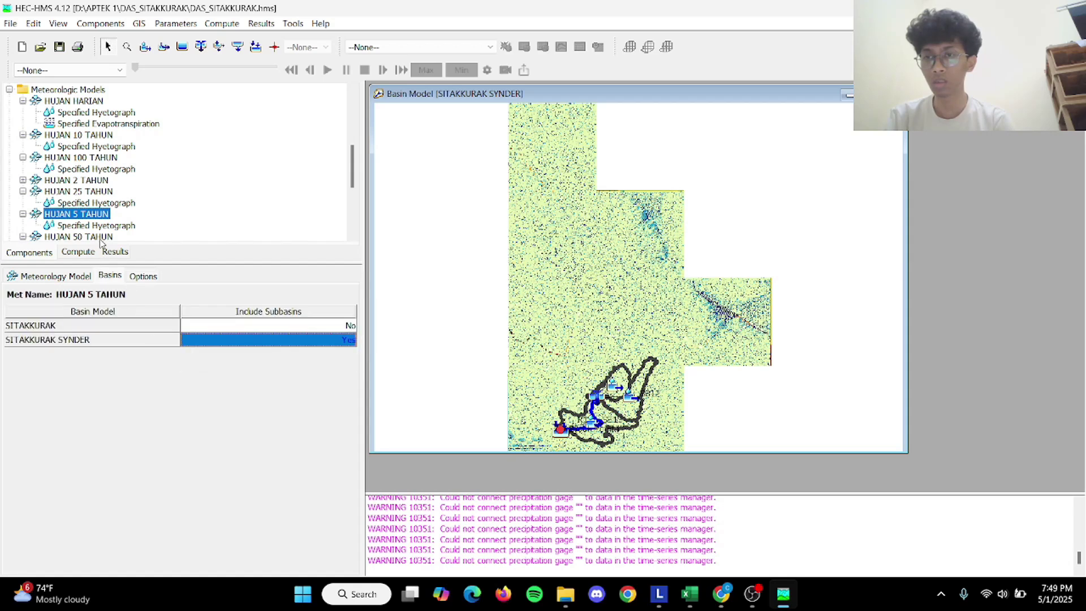
click(100, 238)
click(209, 341)
click(209, 341)
click(207, 354)
Set the Replace Missing option to Set To Default for HUJAN 50 TAHUN and HUJAN 5 TAHUN.
click(89, 281)
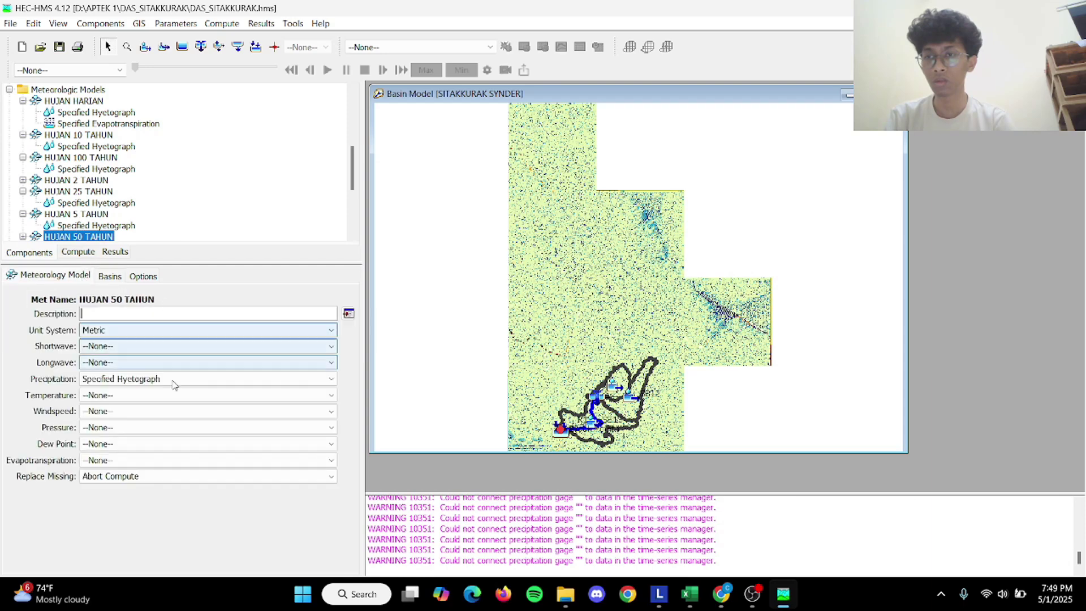
click(135, 476)
click(113, 500)
click(77, 214)
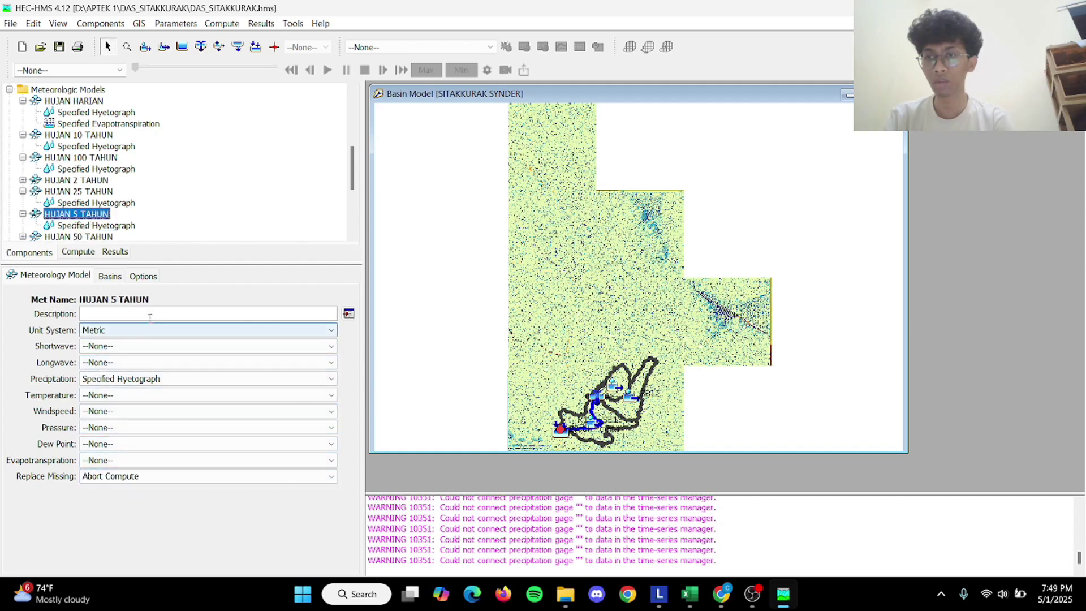
click(136, 476)
click(113, 500)
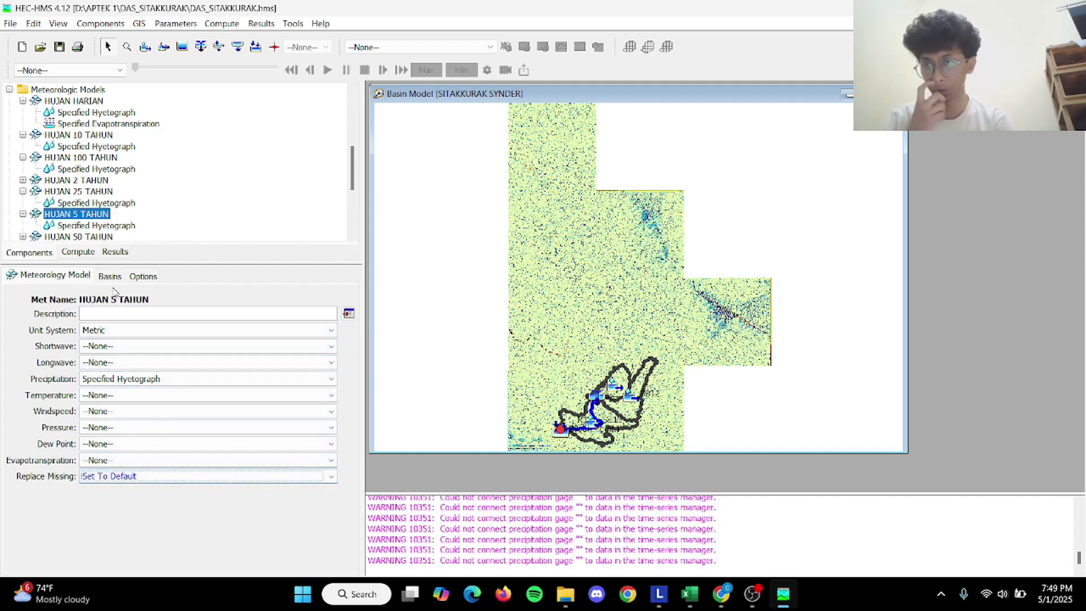
Check the Replace Missing, subbasin inclusion and Total Override settings of the HUJAN 5, 50 and 25 TAHUN meteorologic models.
click(110, 276)
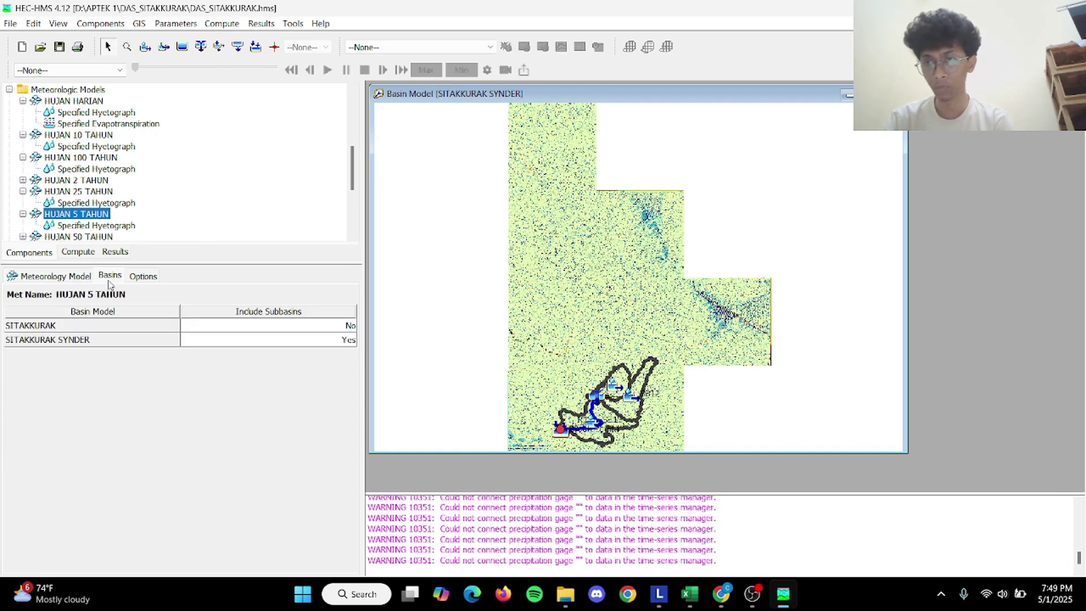
click(88, 237)
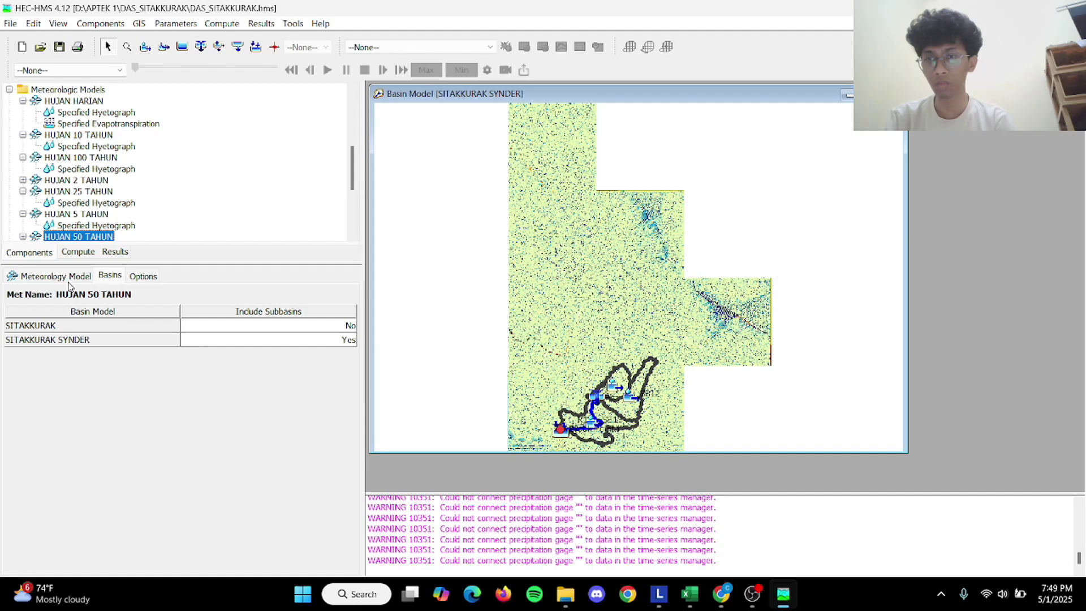
click(69, 281)
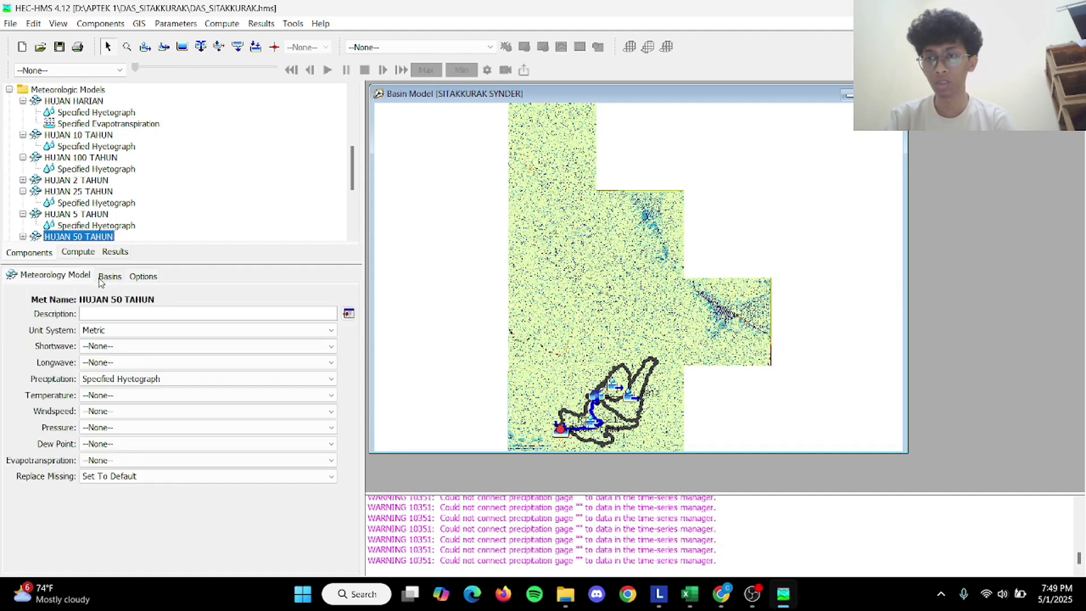
click(143, 276)
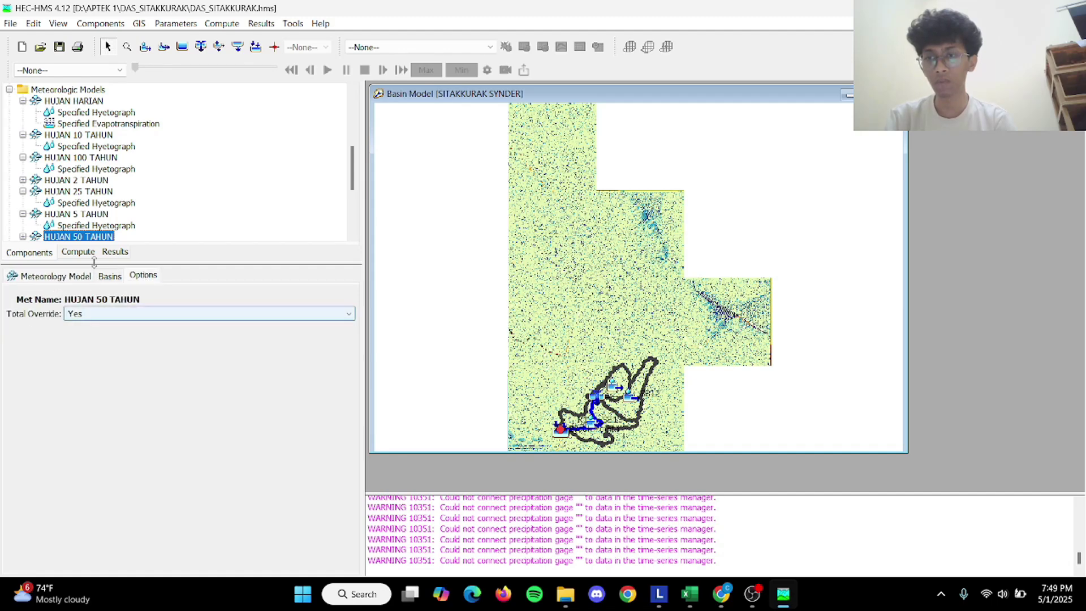
click(77, 214)
click(69, 277)
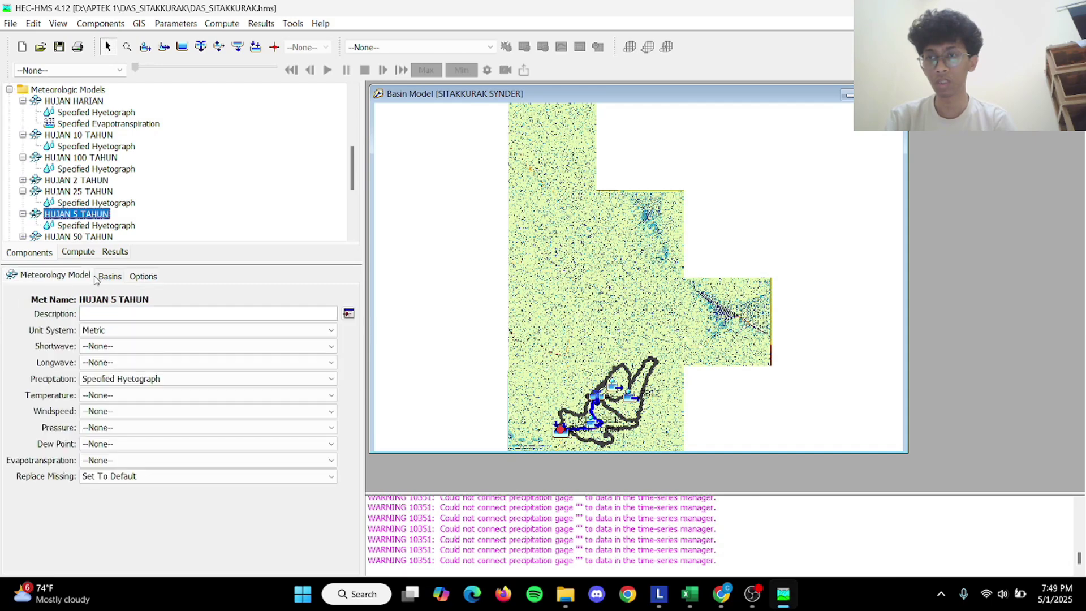
click(109, 279)
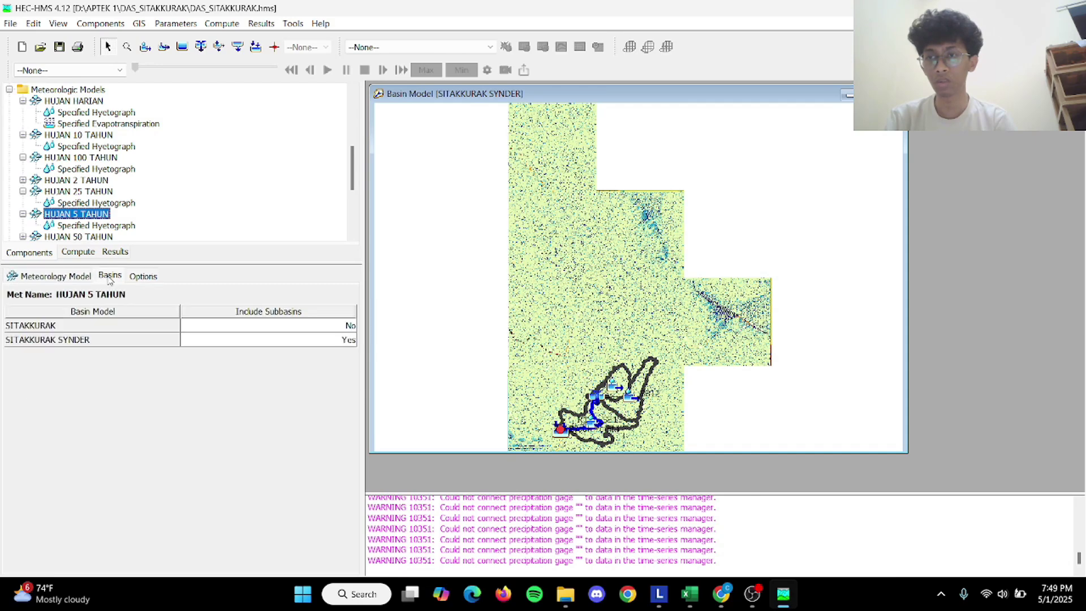
click(84, 192)
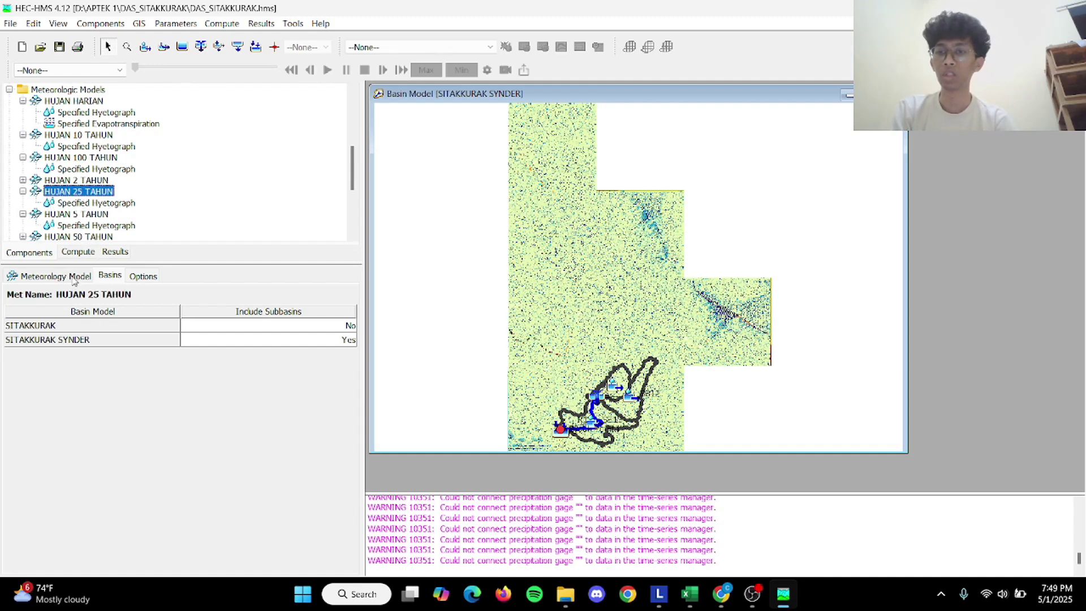
click(89, 274)
click(142, 276)
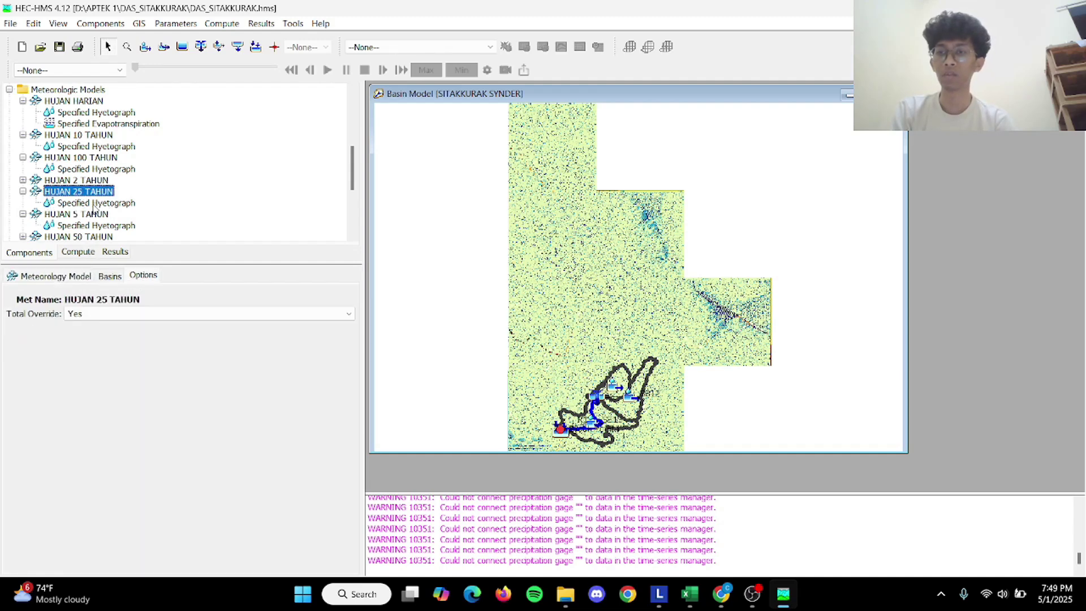
Review the meteorology, subbasin inclusion and Total Override settings of the HUJAN 2, 100 and 10 TAHUN meteorologic models.
click(87, 181)
click(107, 278)
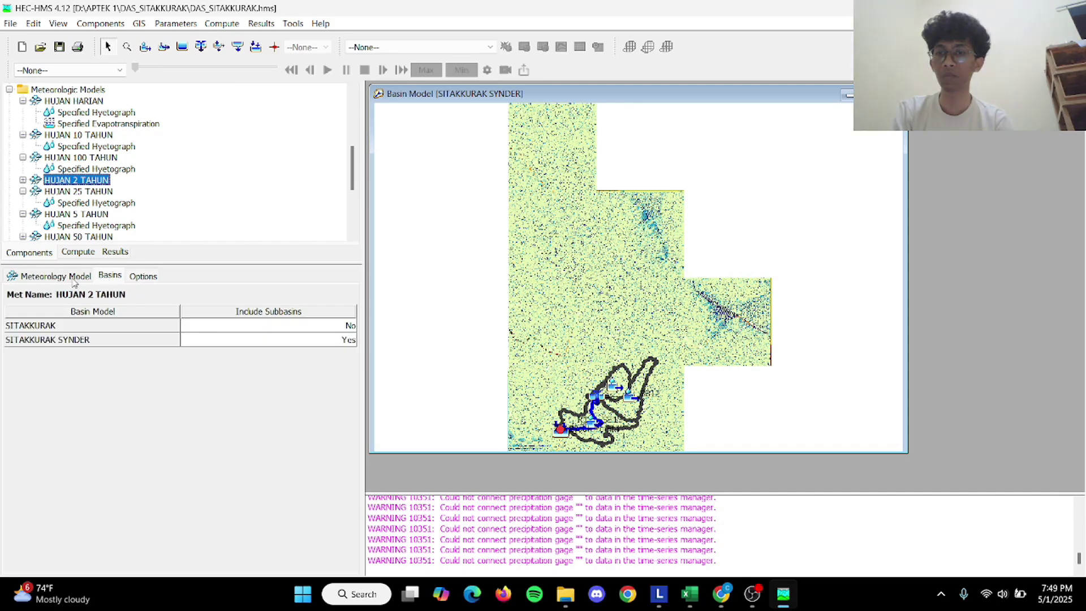
click(77, 281)
click(94, 149)
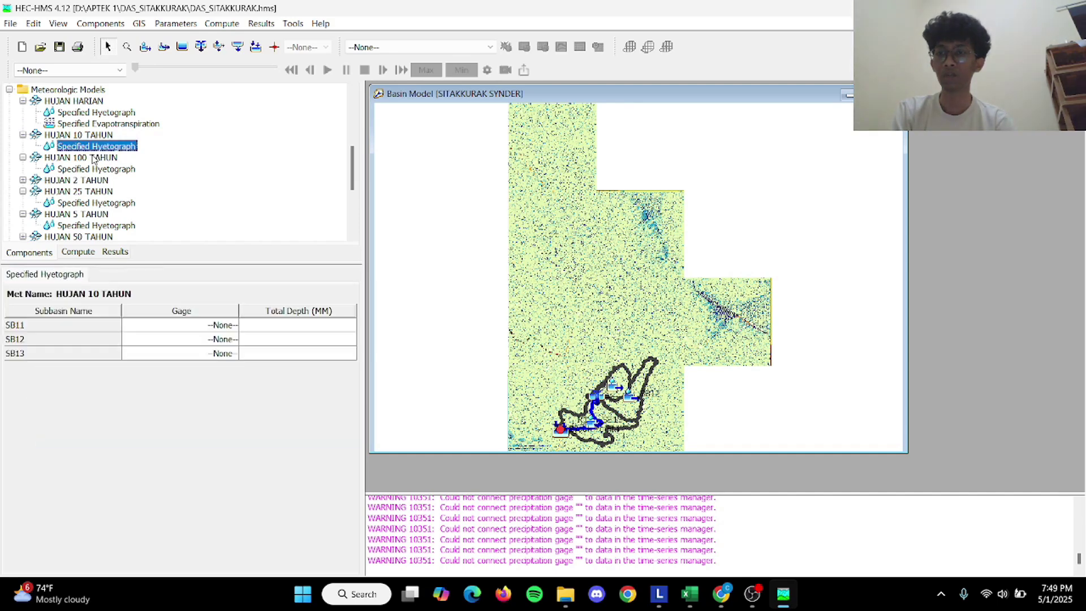
key(Down)
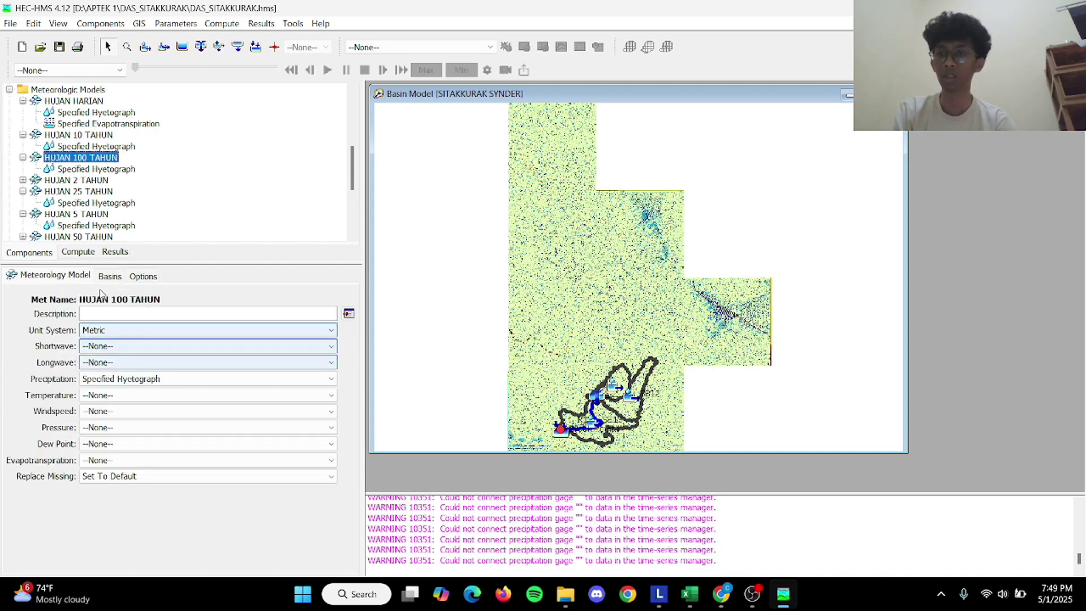
click(120, 277)
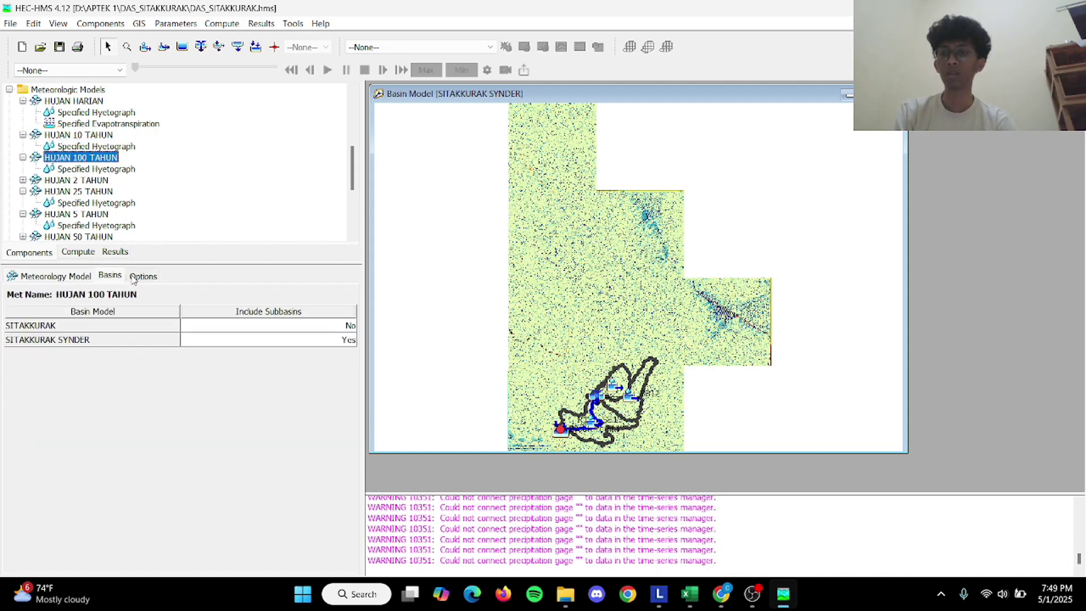
click(138, 277)
click(107, 136)
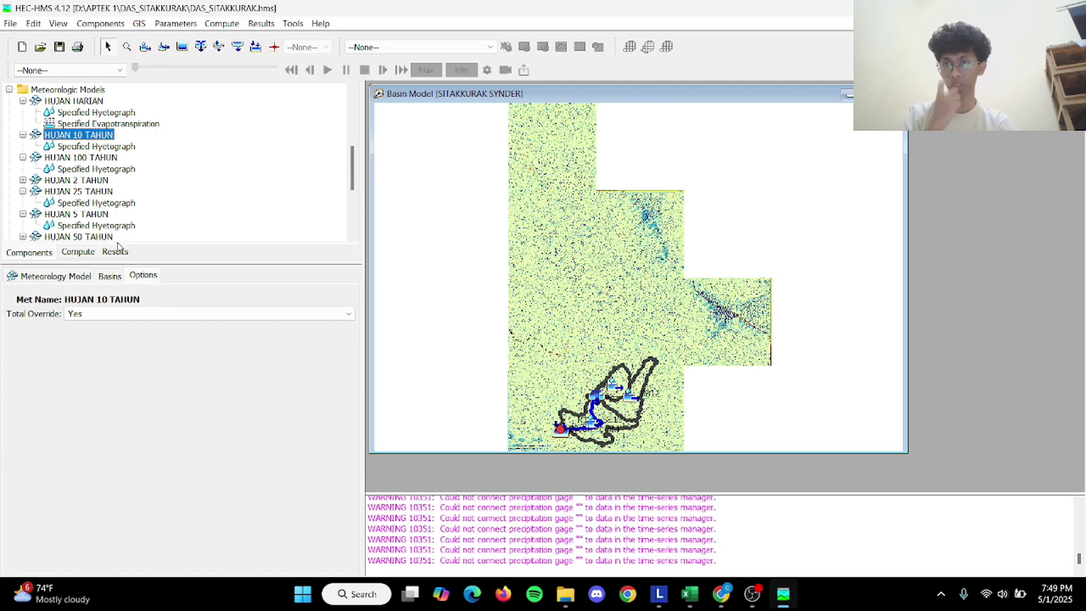
click(108, 277)
click(55, 277)
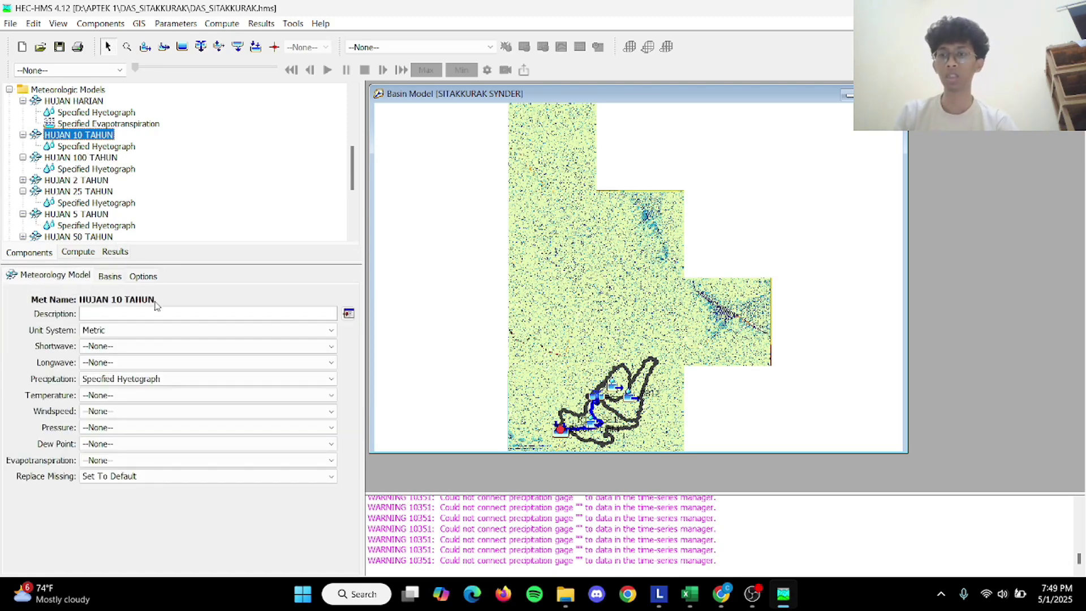
scroll(196, 211, down, 2)
scroll(196, 215, down, 1)
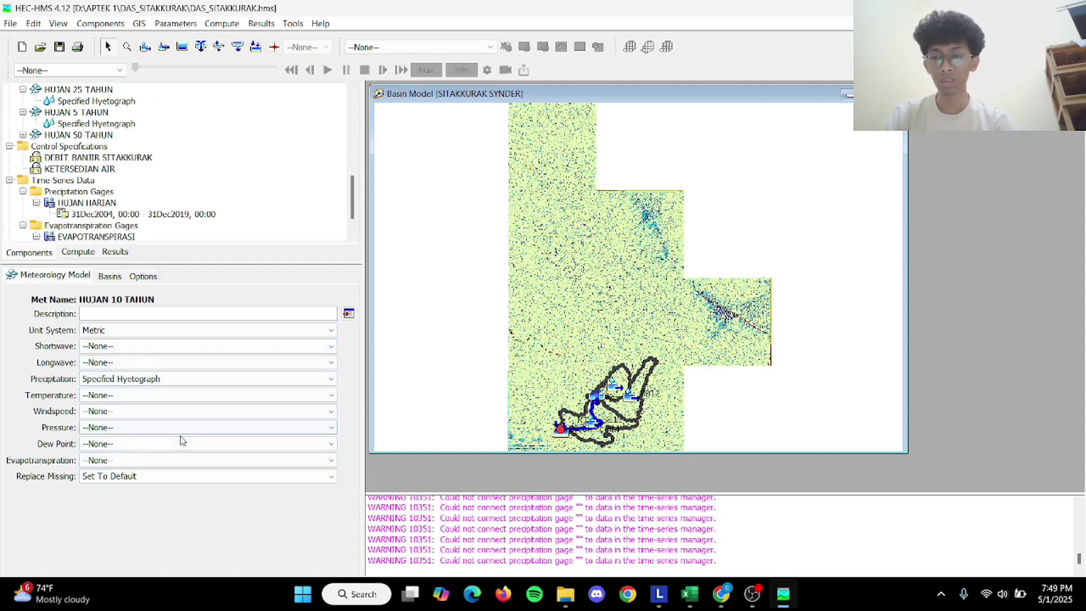
Create a new precipitation gage named PSA 007 6 JAM in the time-series data.
click(100, 23)
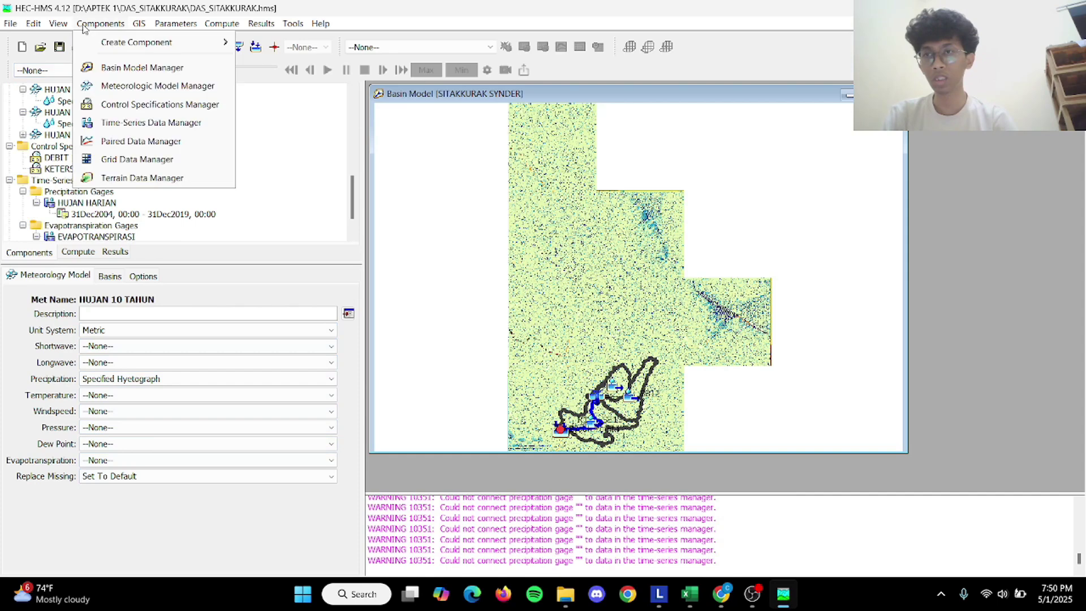
click(260, 75)
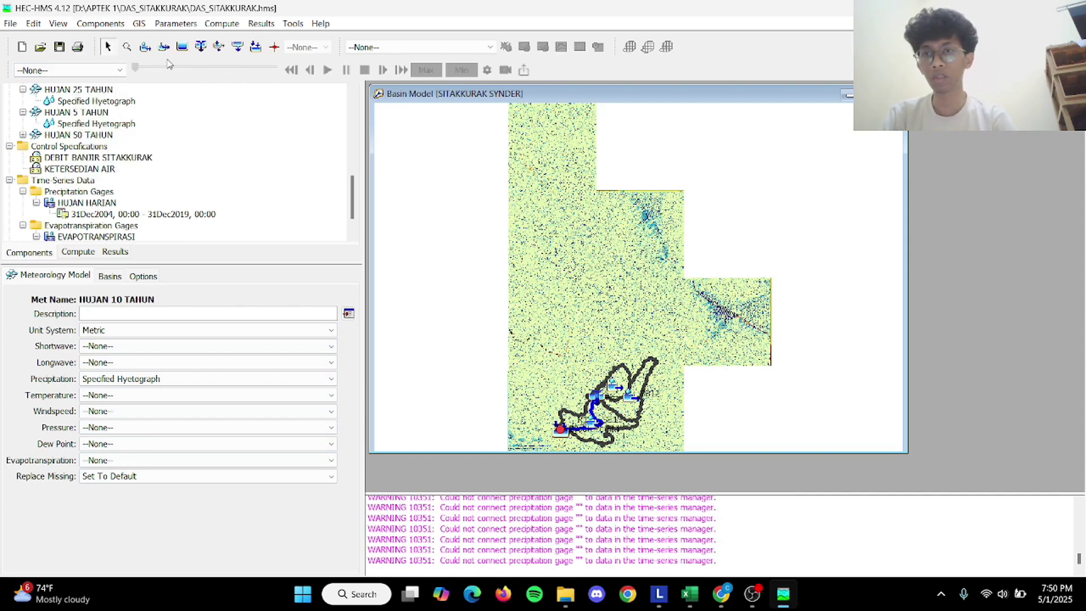
click(100, 23)
click(162, 124)
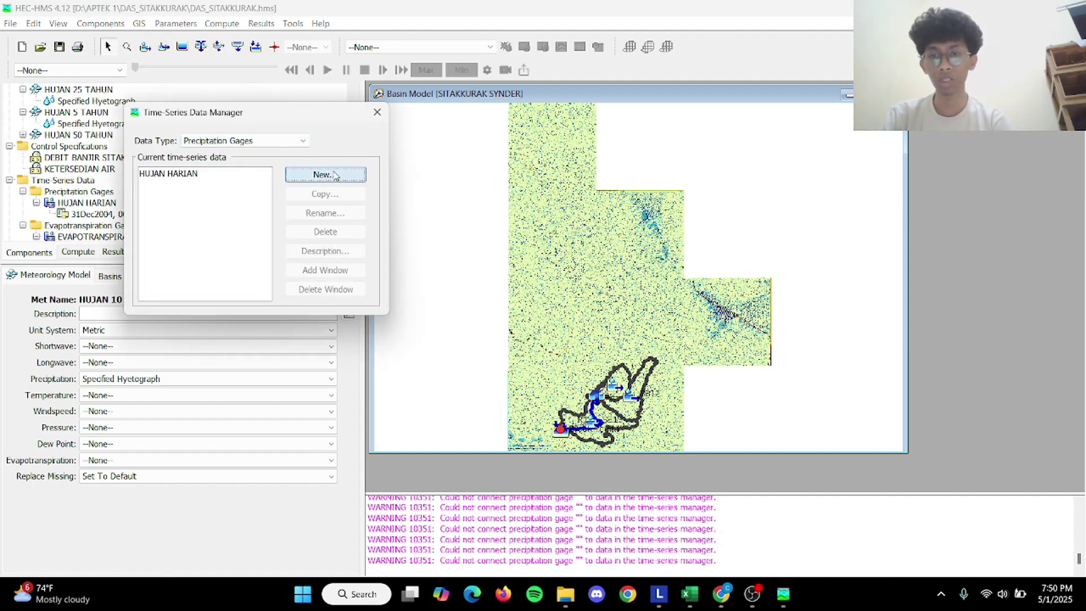
click(315, 174)
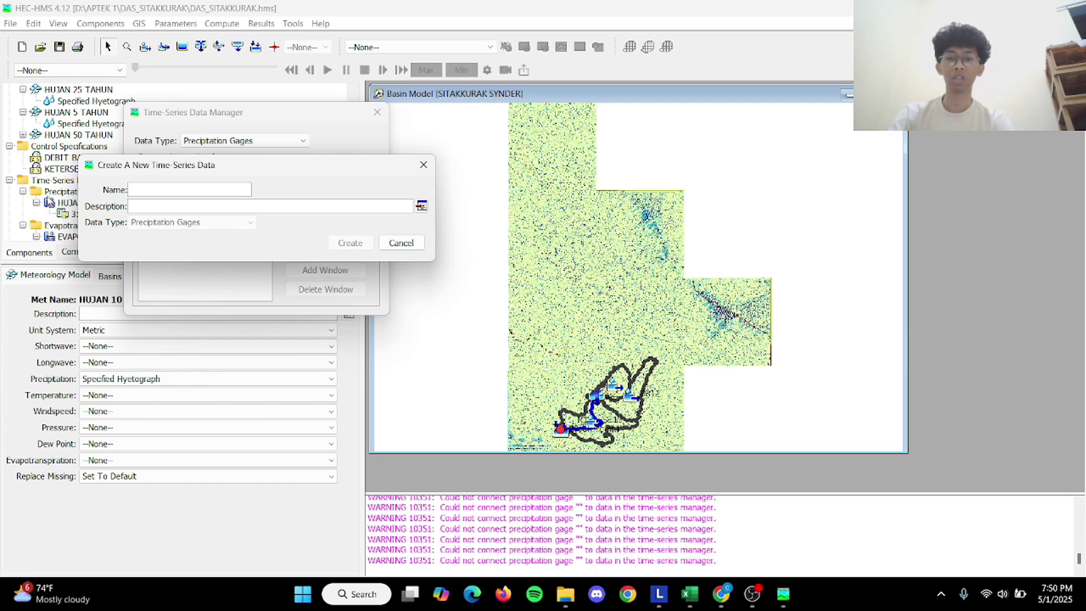
text(PSA)
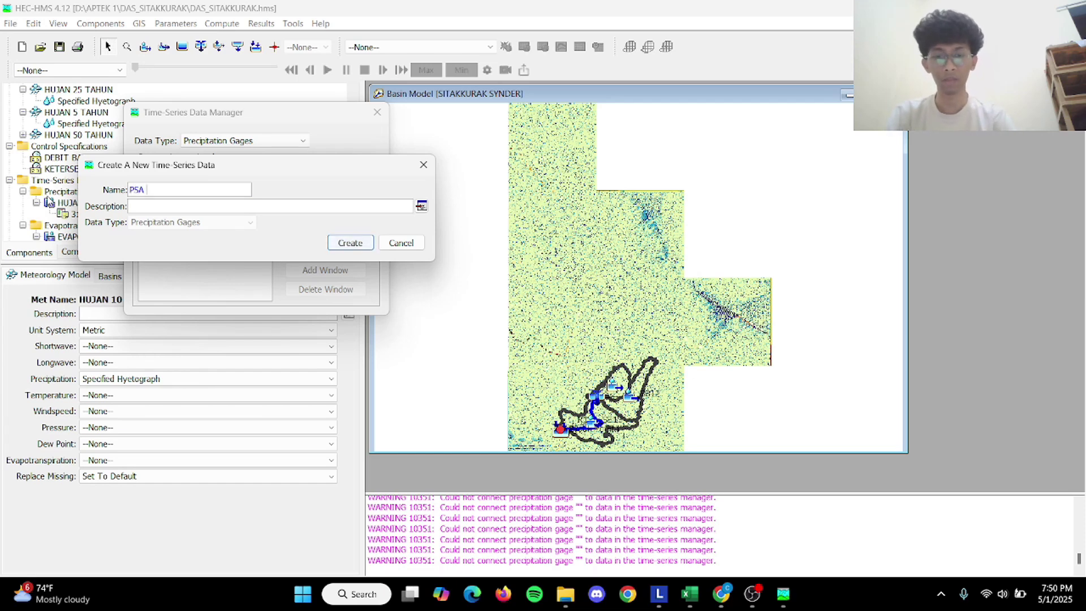
text( 007 G)
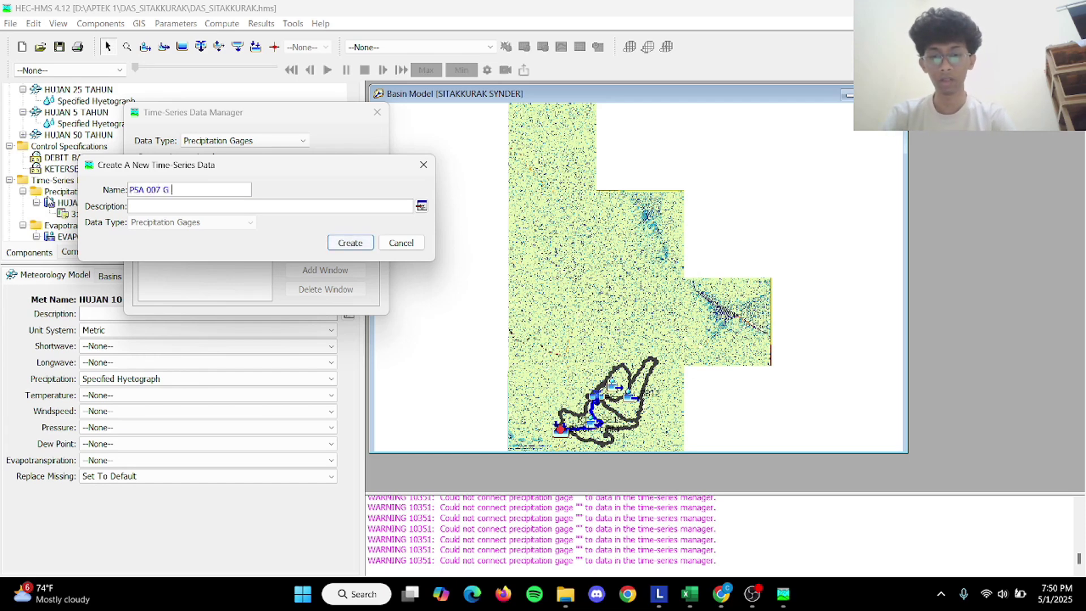
key(BackSpace)
key(BackSpace)
key(BackSpace)
key(BackSpace)
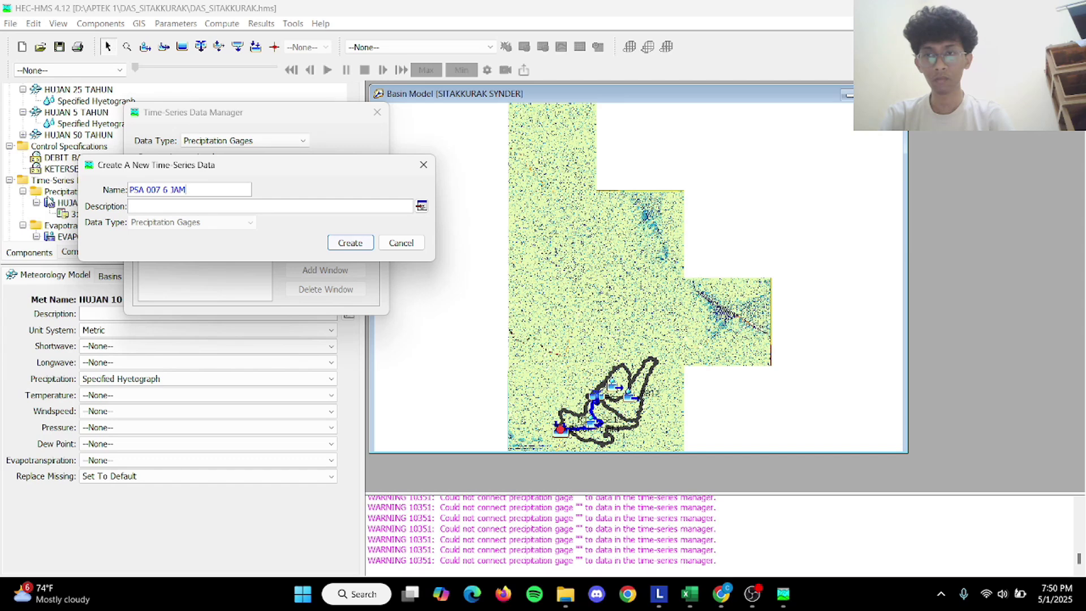
text(6 JAM)
click(355, 247)
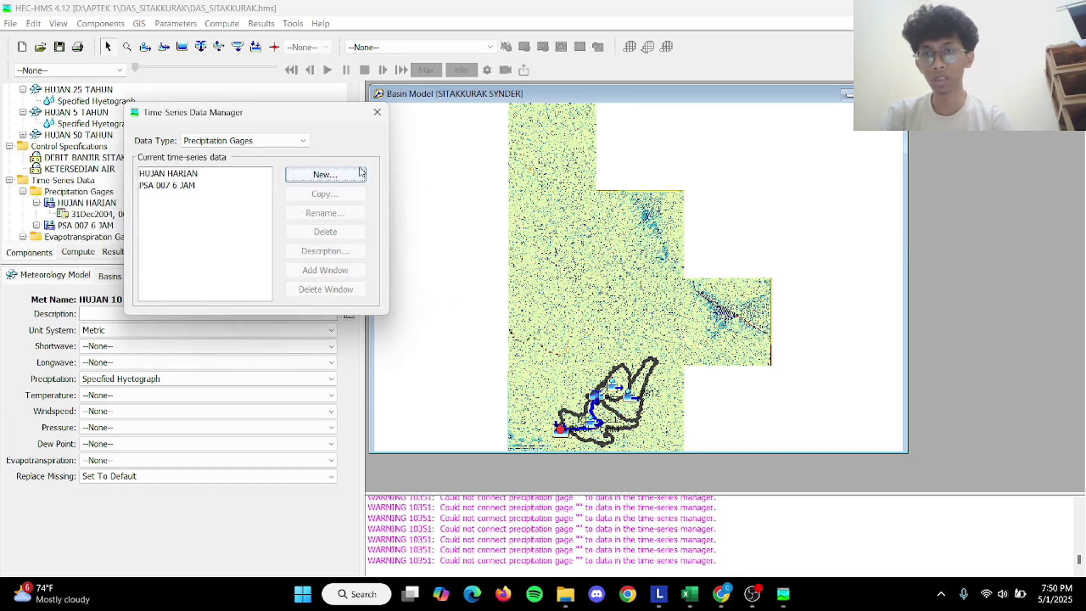
click(378, 112)
Set the time interval of the PSA 007 6 JAM gage to 1 Hour.
click(90, 226)
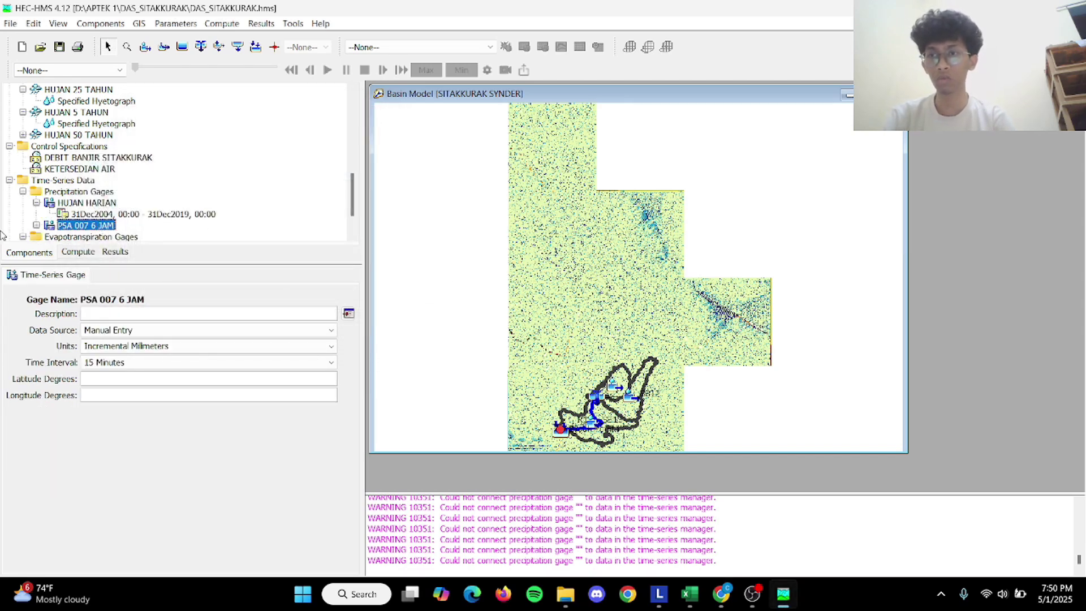
click(112, 362)
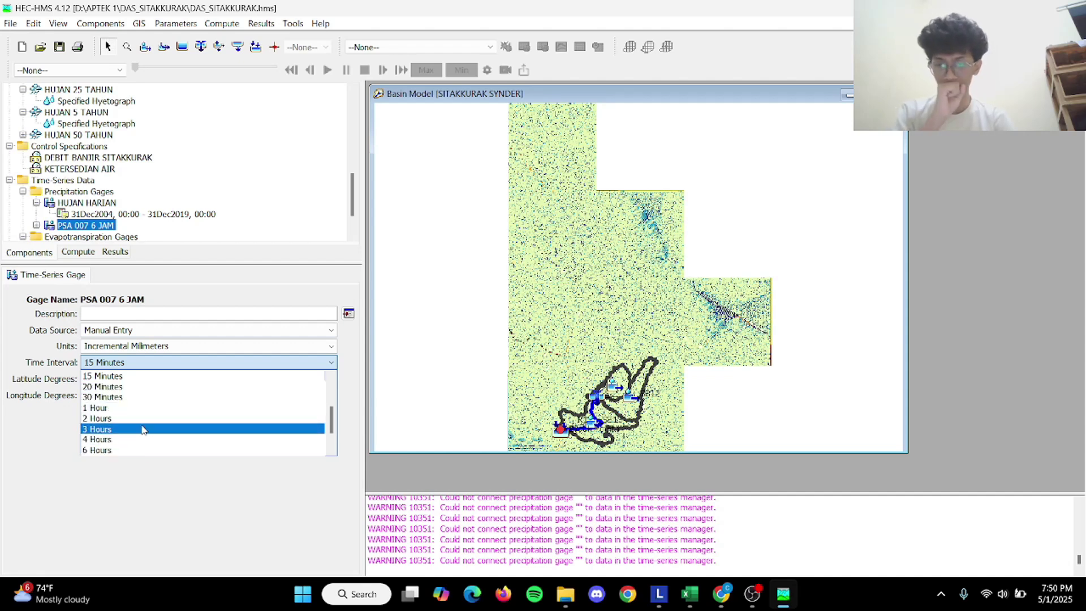
click(147, 408)
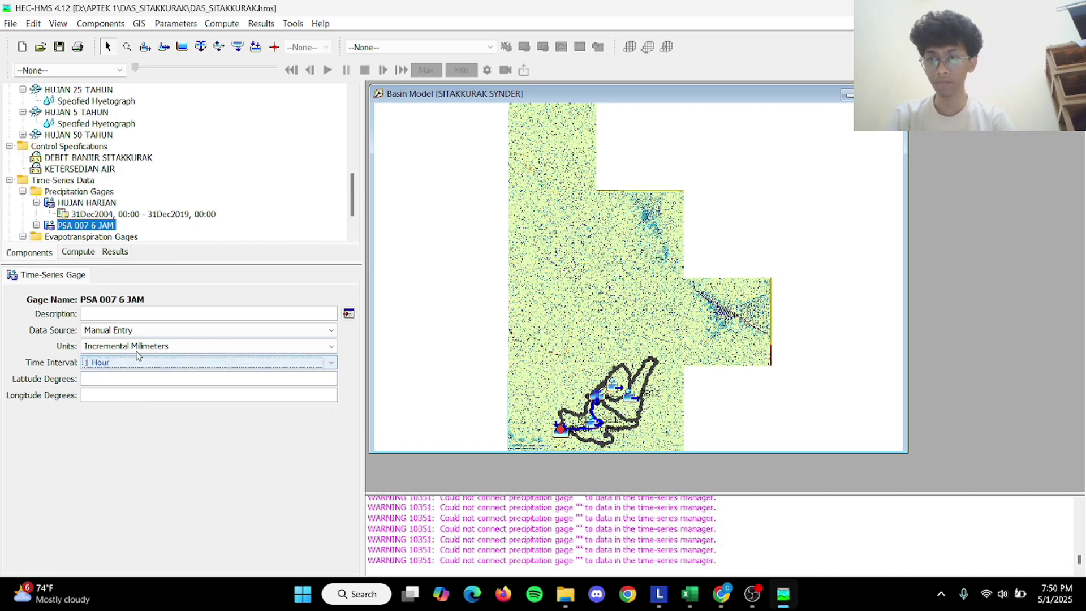
Set the PSA 007 6 JAM time window from 01Jan2025 00:00 to 01Jan2025 06:00 and save the project.
click(37, 225)
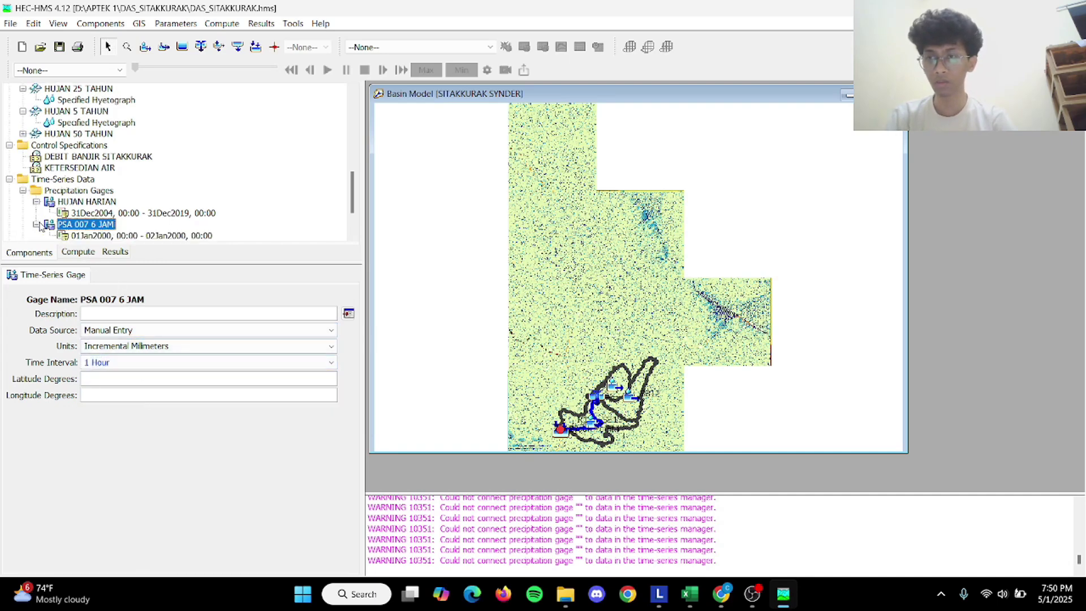
click(85, 236)
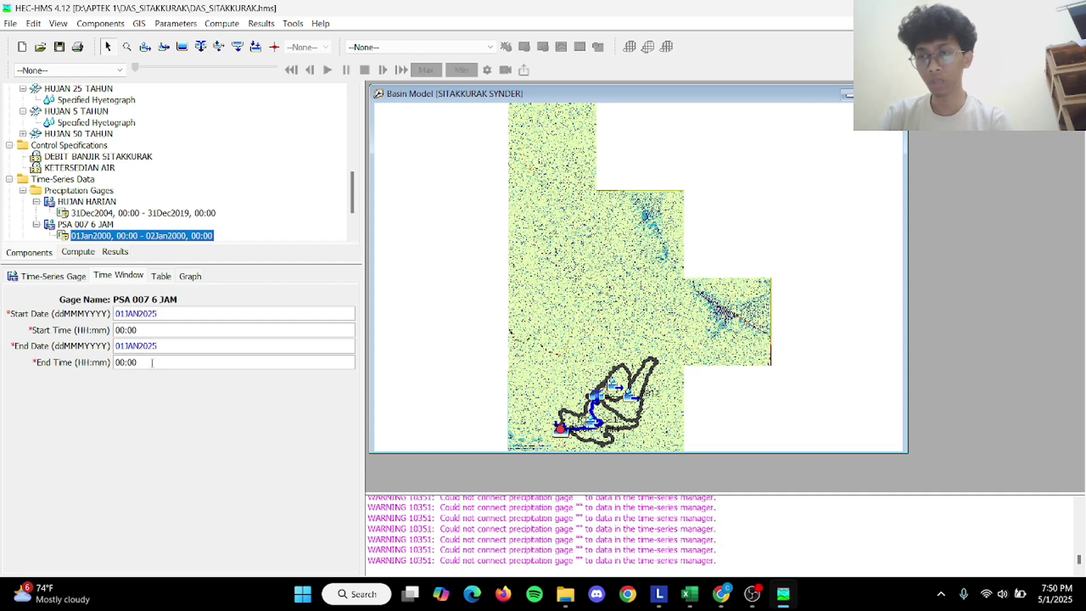
key(Delete)
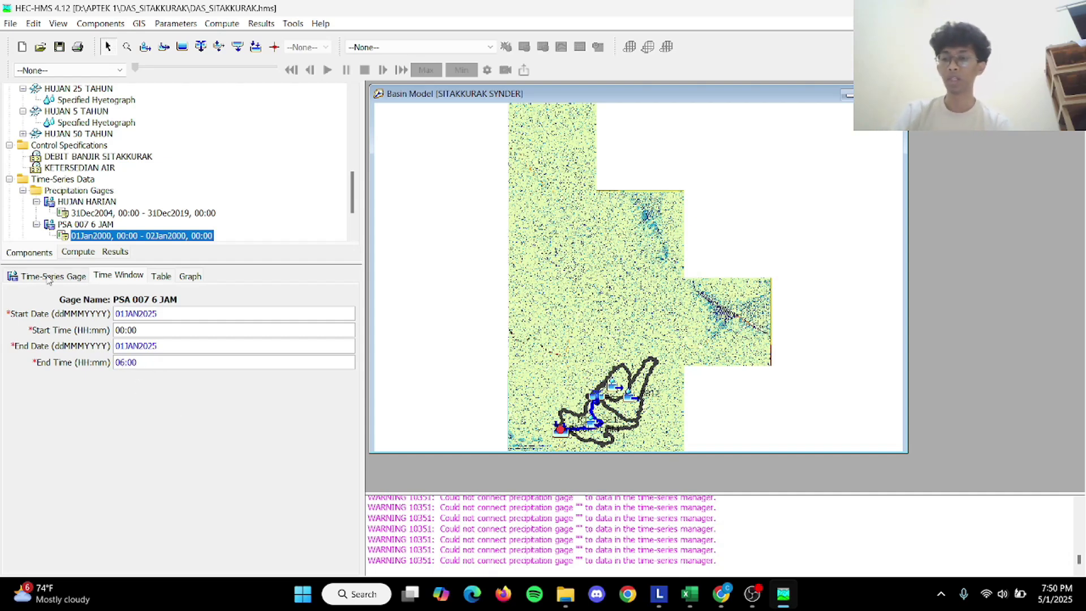
click(60, 48)
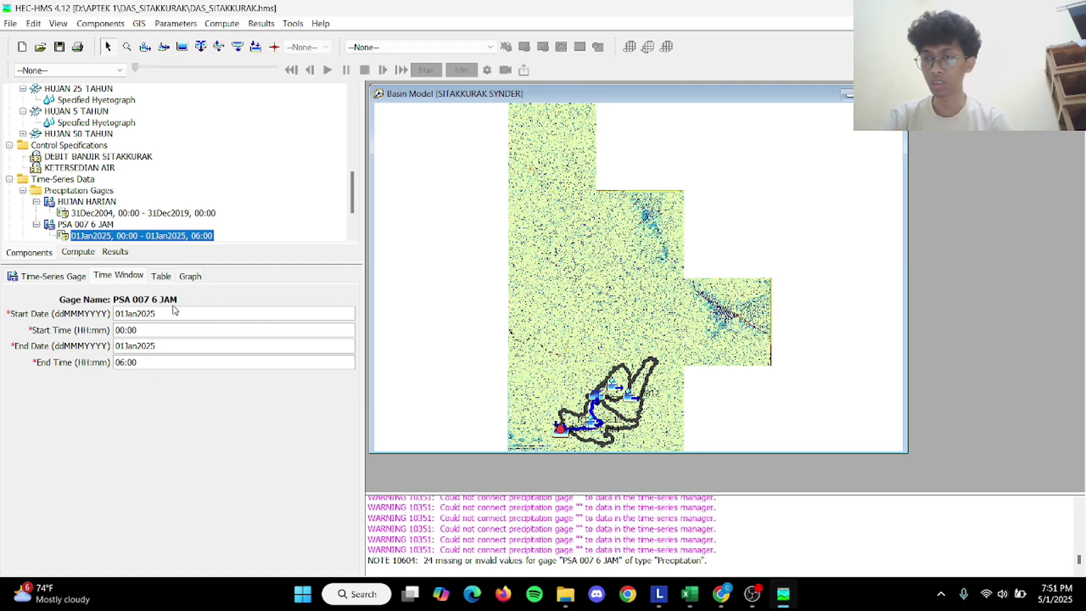
For the PSA 007 6 JAM precipitation table, copy the 6-Jam R/Rt values for hours 1 to 6 from Excel's Hydromon sheet and return to HEC-HMS.
click(162, 277)
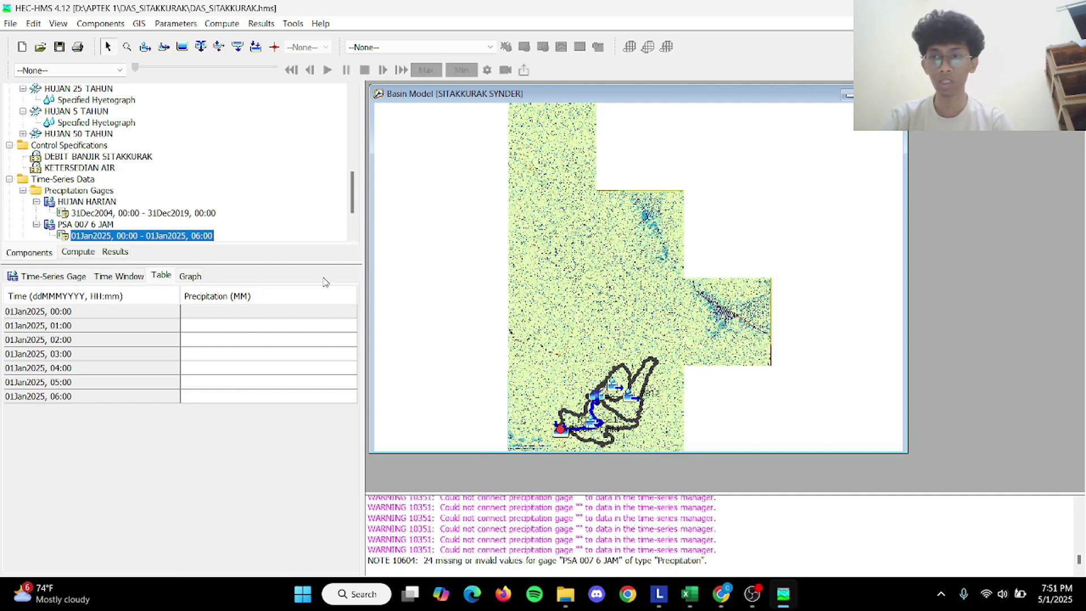
mouse_move(689, 592)
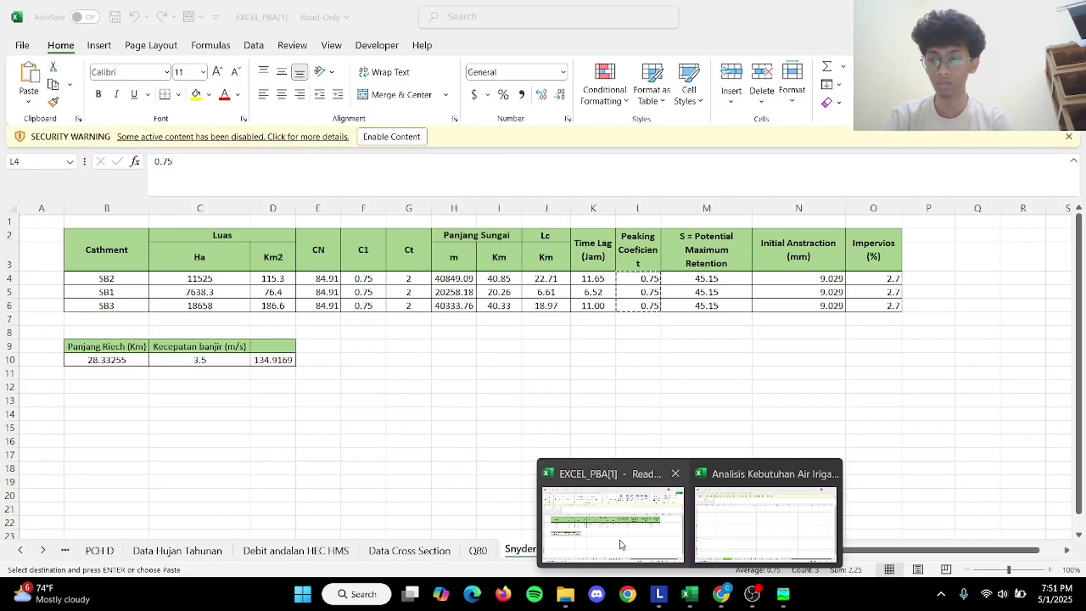
click(621, 544)
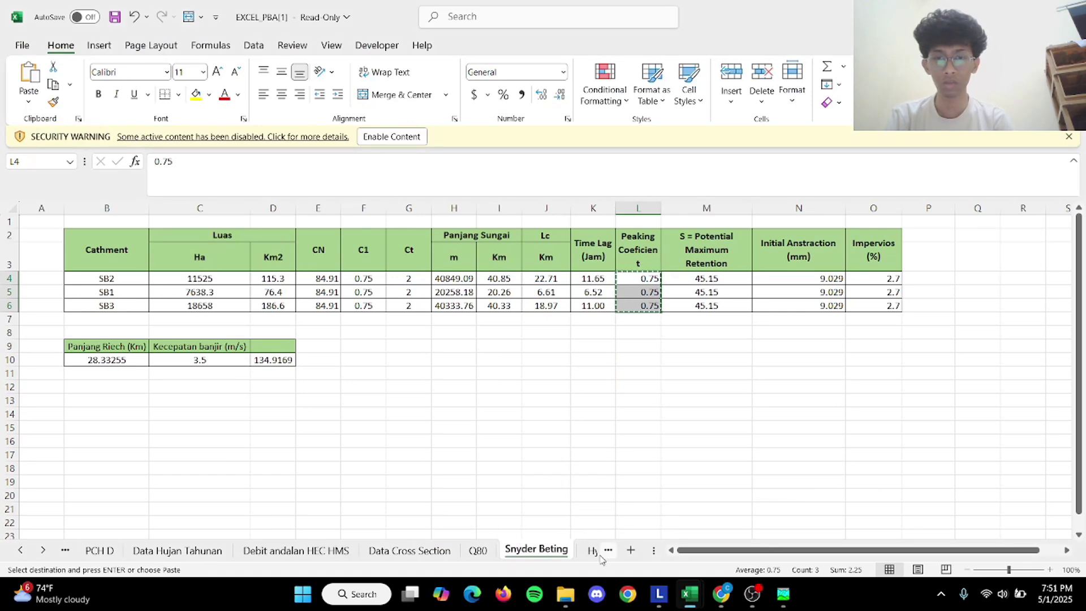
click(583, 554)
click(574, 551)
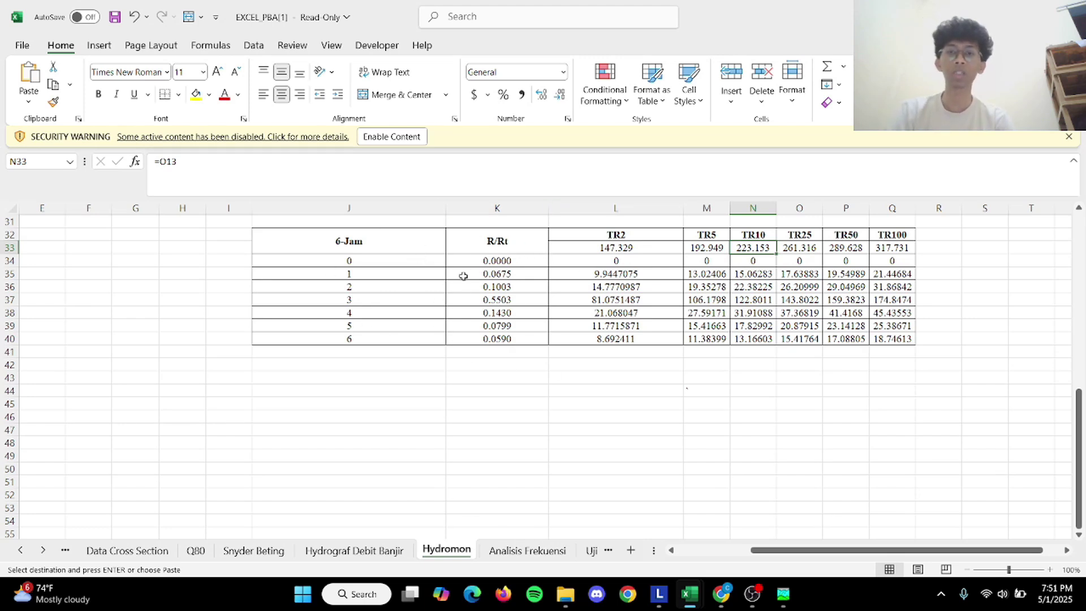
click(509, 275)
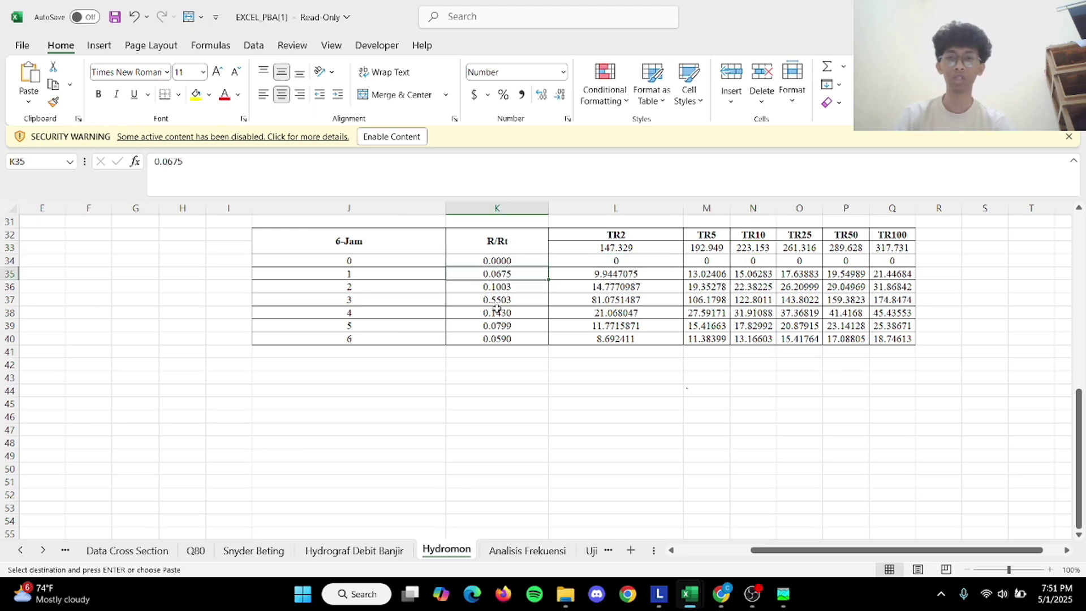
key(ctrl+shift+Down)
key(ctrl+v)
key(alt+Tab)
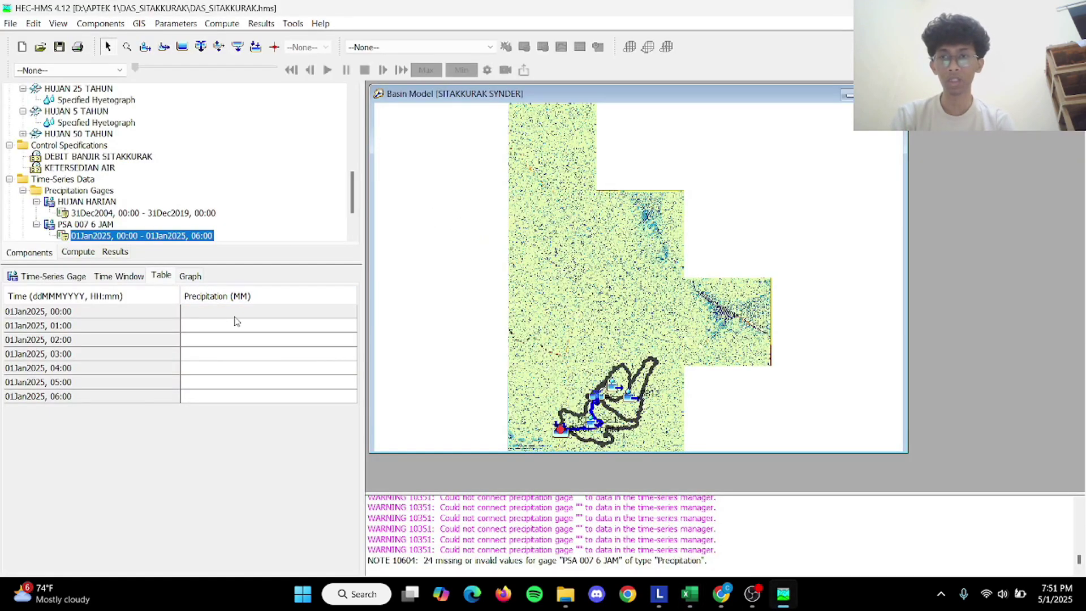
Fill the PSA 007 6 JAM gage's 01:00–06:00 precipitation with 0.0675, 0.1003, 0.5503, 0.1430, 0.0799 and 0.0590, and check the source table in Excel.
click(247, 327)
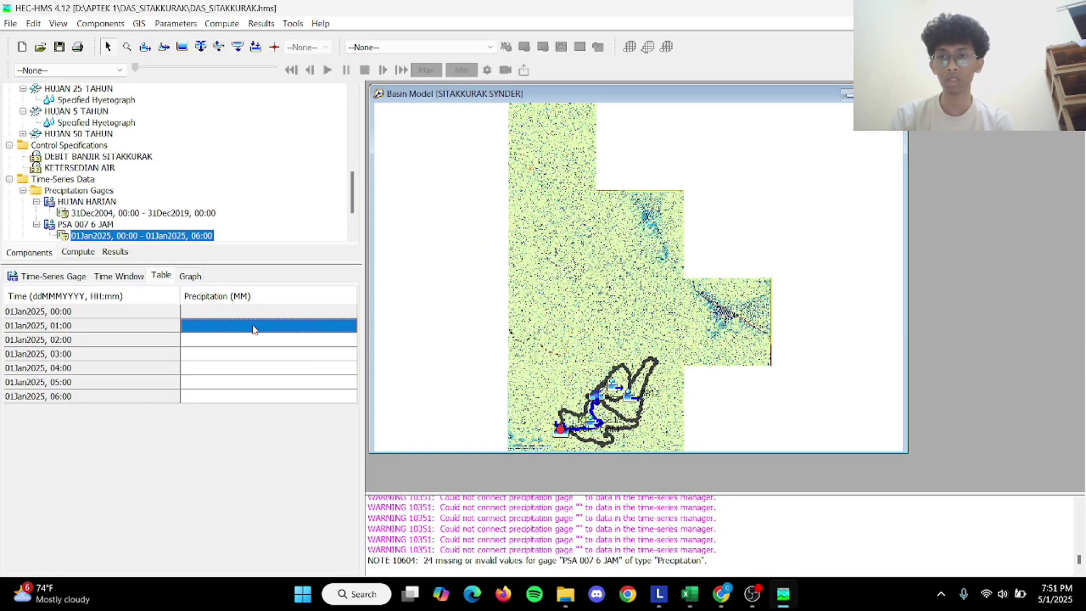
text(0.0675 0.1003 0.5503 0.1430 0.0799 0.0590)
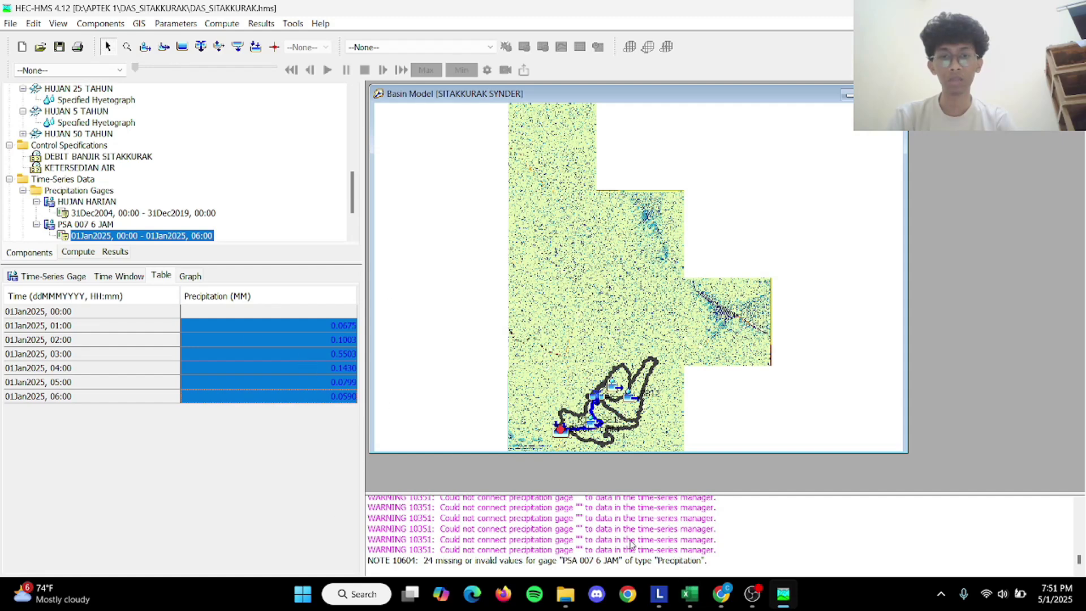
mouse_move(690, 594)
click(622, 527)
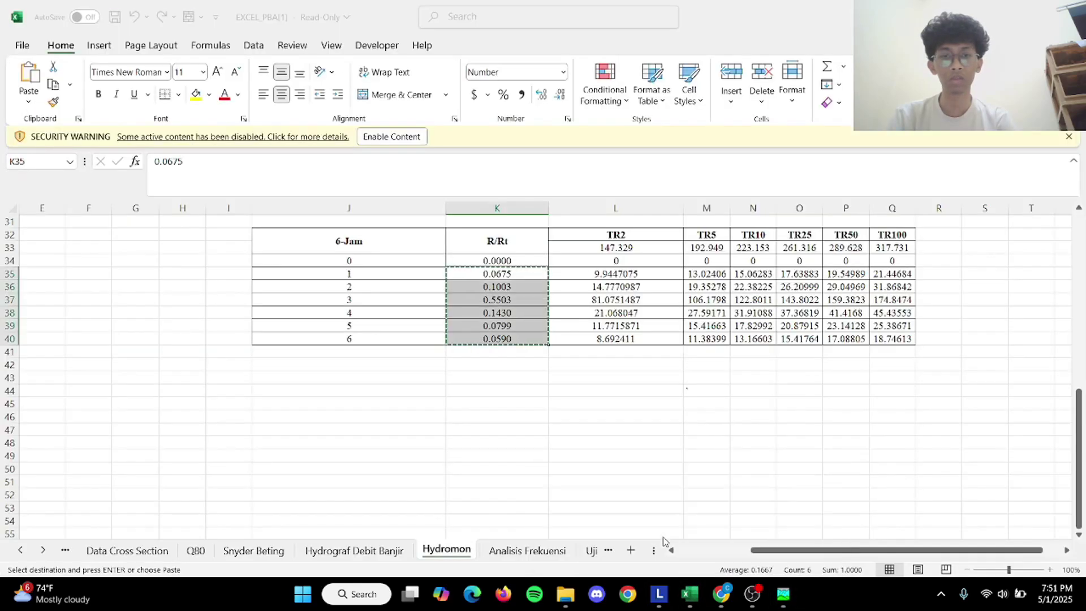
click(506, 352)
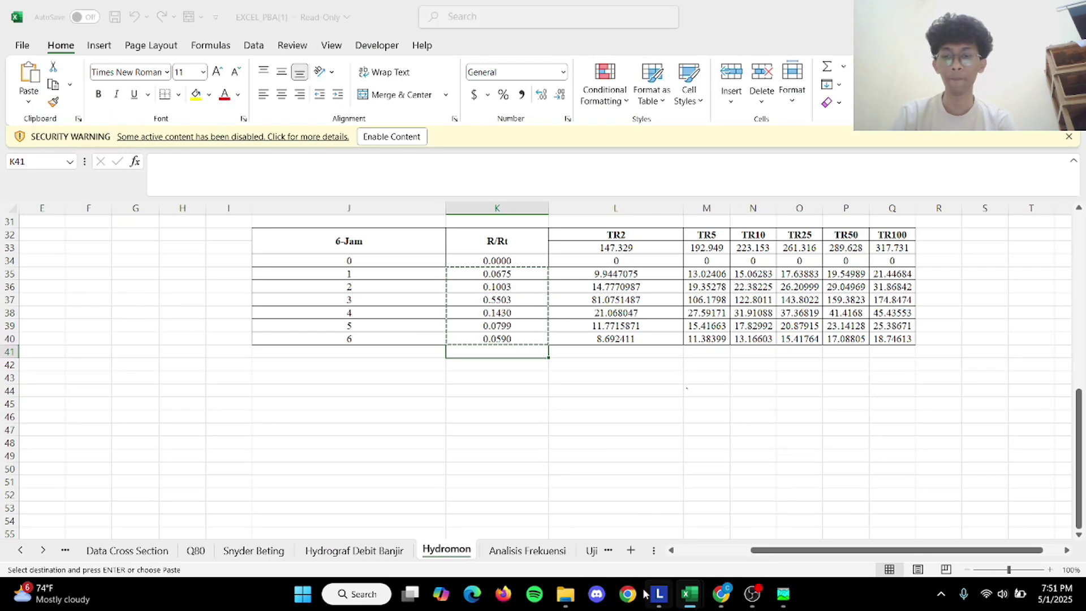
key(alt+Tab)
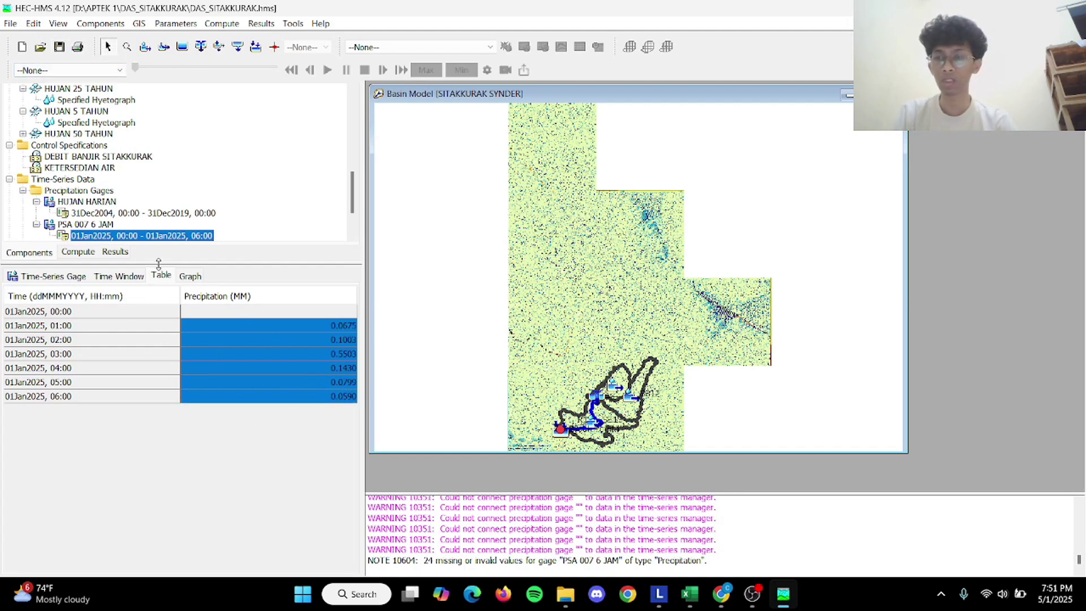
Assign the PSA 007 6 JAM gage to subbasins SB11, SB12 and SB13 in the HUJAN 50 TAHUN specified hyetograph.
scroll(96, 169, up, 1)
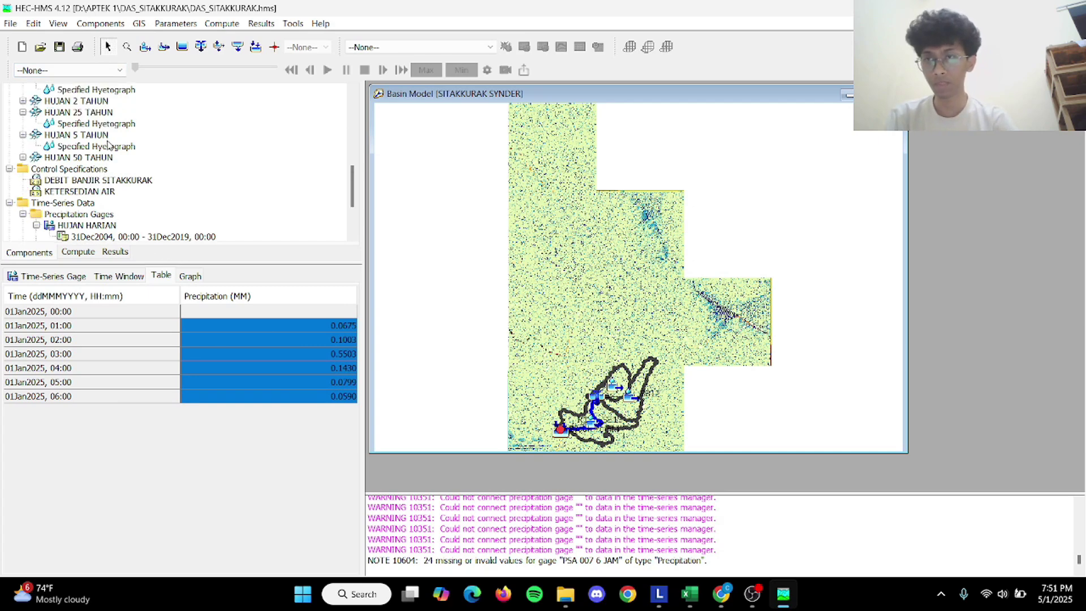
click(23, 158)
click(95, 169)
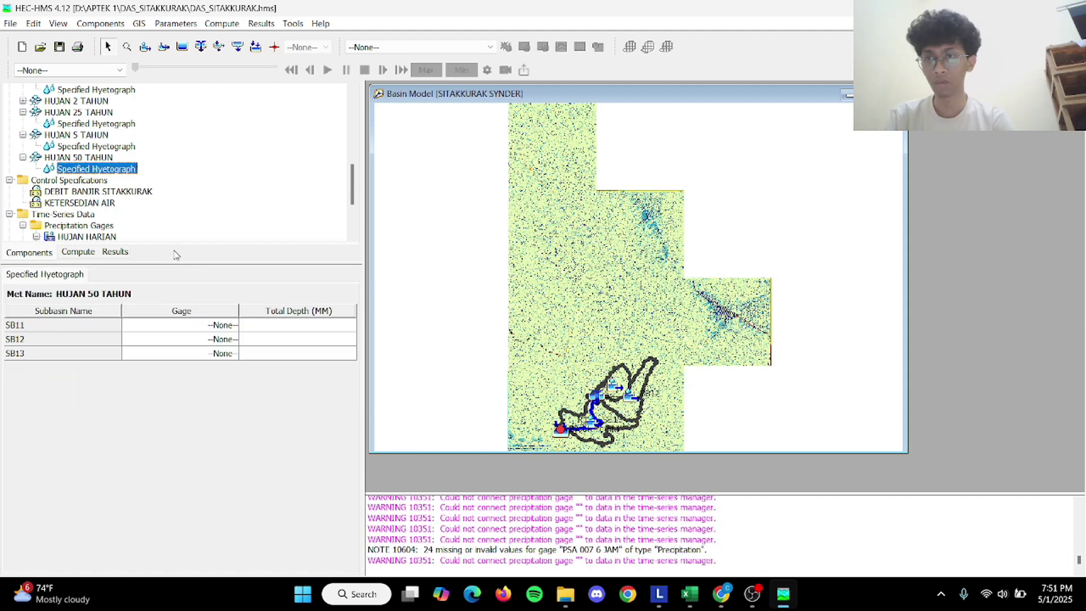
click(218, 326)
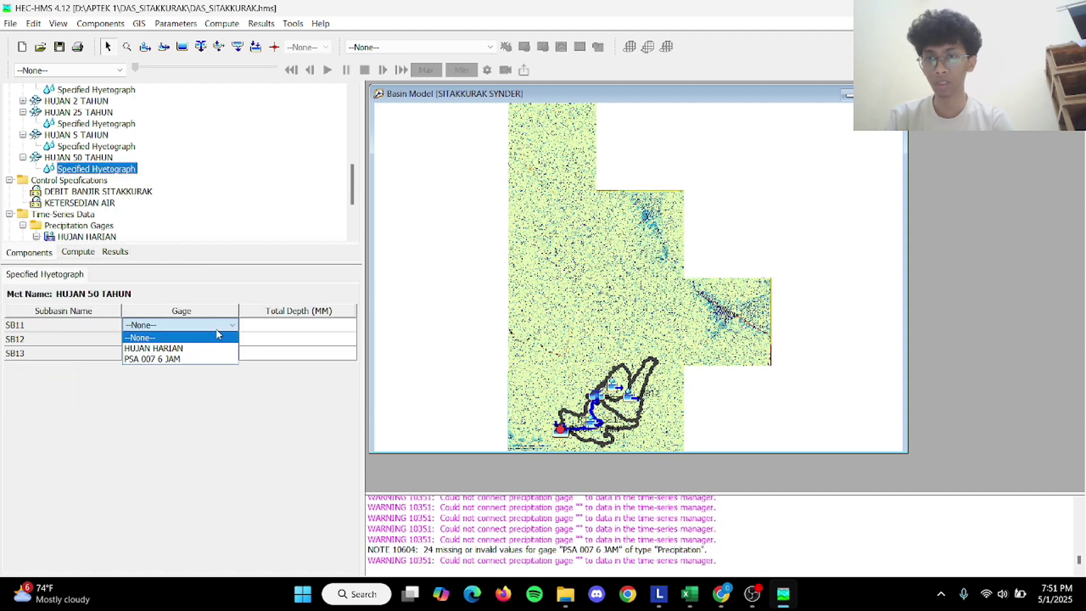
click(201, 359)
click(215, 340)
click(202, 373)
click(207, 353)
click(207, 354)
click(204, 387)
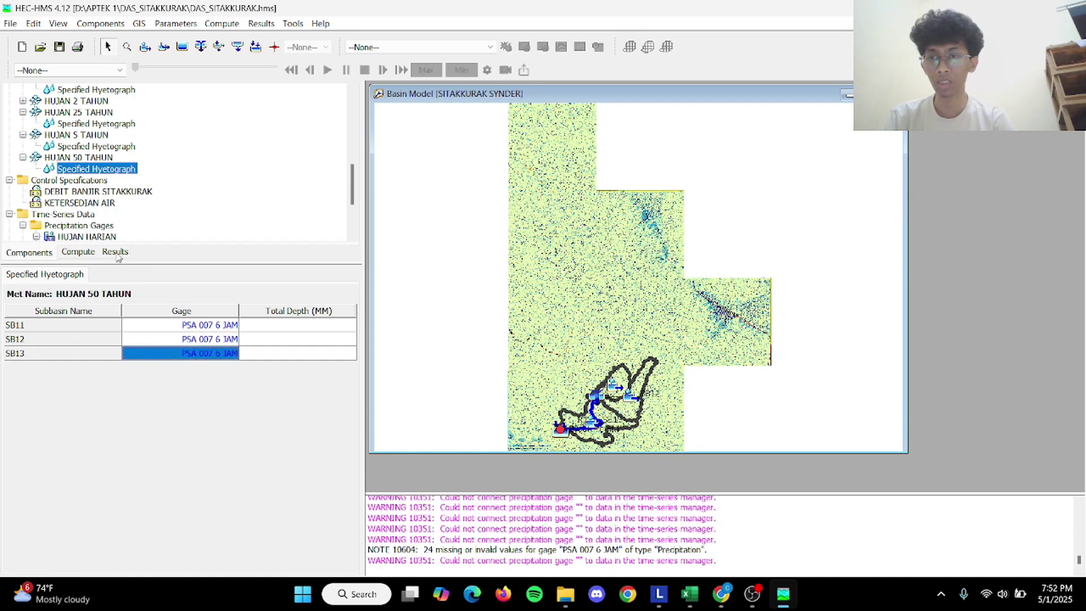
Assign the PSA 007 6 JAM gage to subbasins SB12 and SB13 in the HUJAN 5 TAHUN specified hyetograph.
click(99, 146)
click(209, 326)
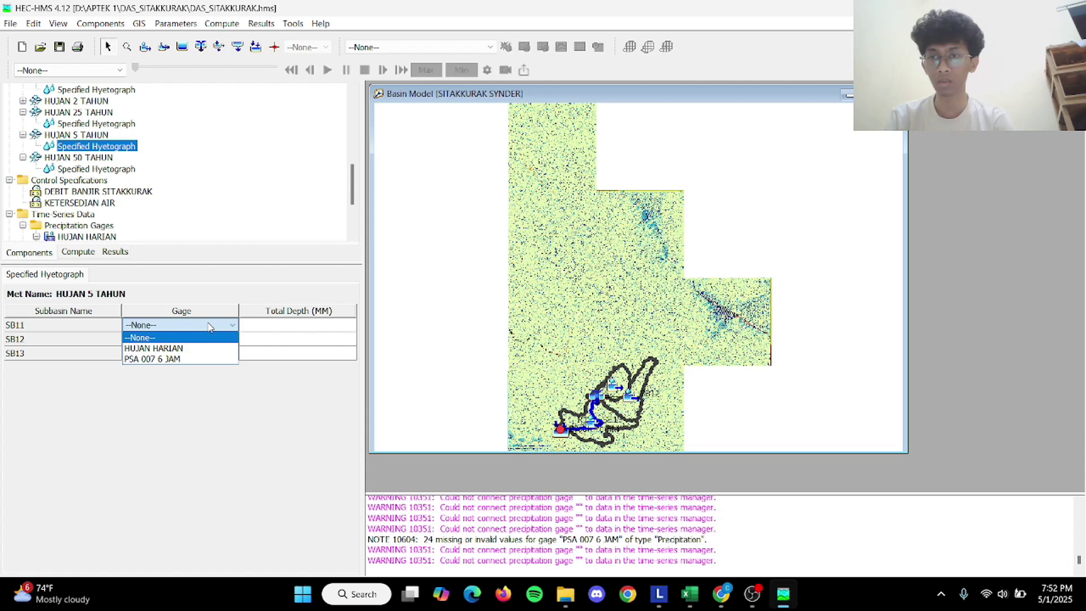
click(181, 340)
click(181, 339)
click(173, 372)
click(184, 353)
click(164, 387)
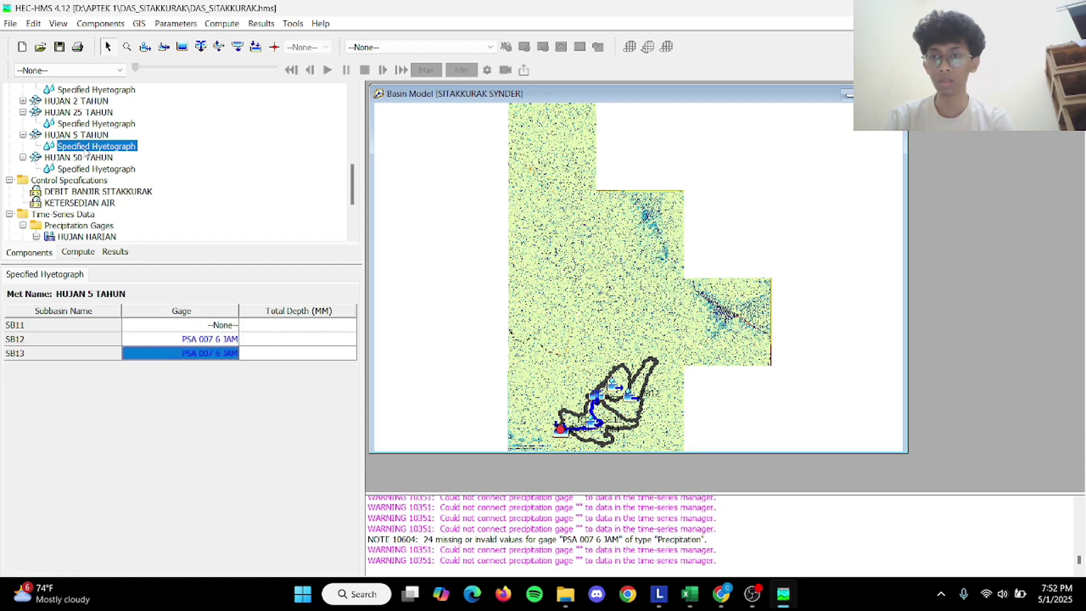
Assign the PSA 007 6 JAM gage to subbasins SB11, SB12 and SB13 in the HUJAN 25 TAHUN specified hyetograph.
scroll(88, 148, up, 1)
click(75, 158)
click(198, 324)
click(187, 357)
click(187, 339)
click(175, 373)
click(195, 353)
click(170, 387)
Assign the PSA 007 6 JAM gage to subbasins SB11, SB12 and SB13 in the HUJAN 2 TAHUN specified hyetograph.
scroll(71, 163, up, 2)
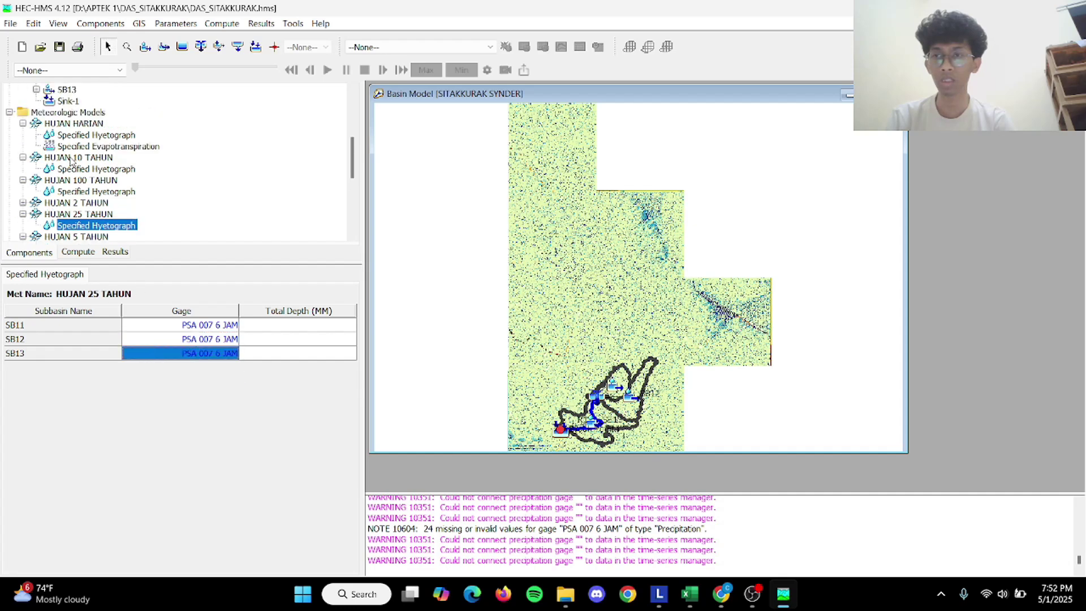
click(23, 203)
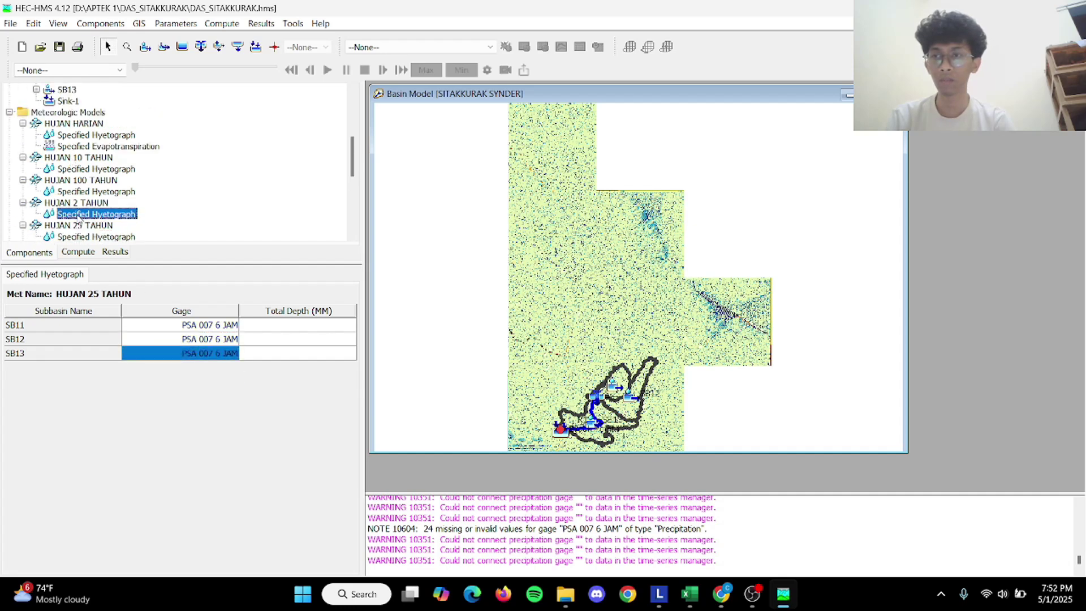
click(80, 214)
click(167, 325)
click(170, 358)
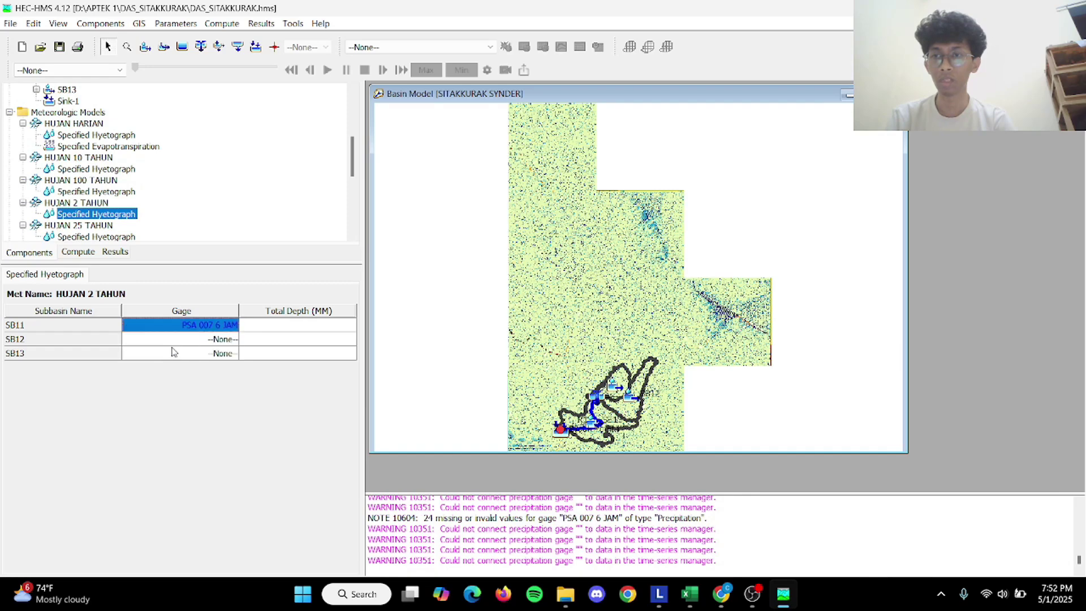
click(173, 342)
click(167, 373)
click(179, 354)
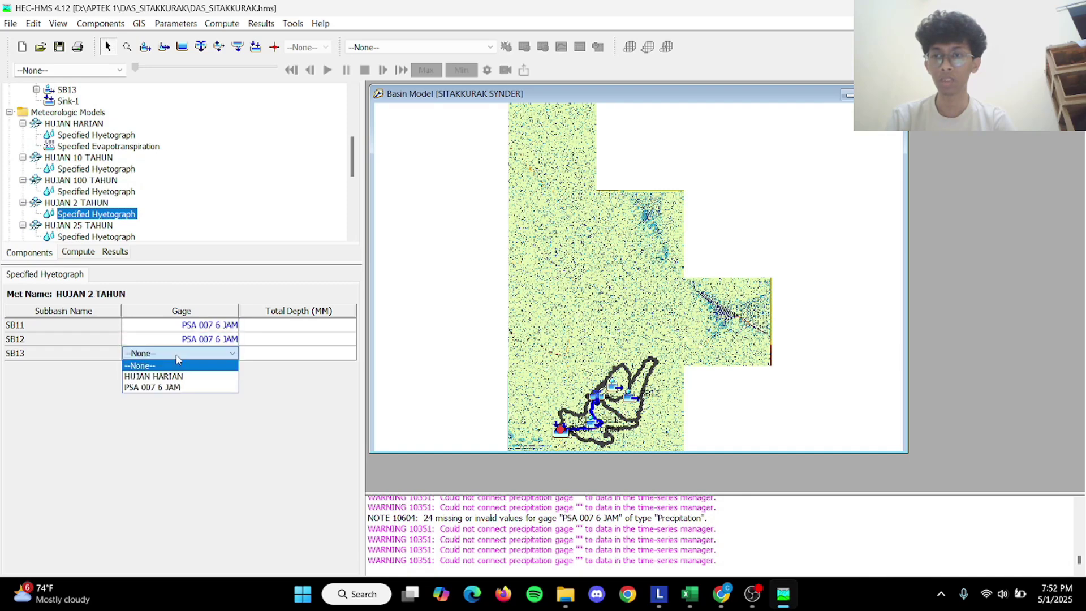
click(161, 387)
Assign the PSA 007 6 JAM gage to subbasins SB11, SB12 and SB13 in the HUJAN 100 TAHUN specified hyetograph.
scroll(116, 161, up, 1)
scroll(102, 243, down, 2)
click(106, 157)
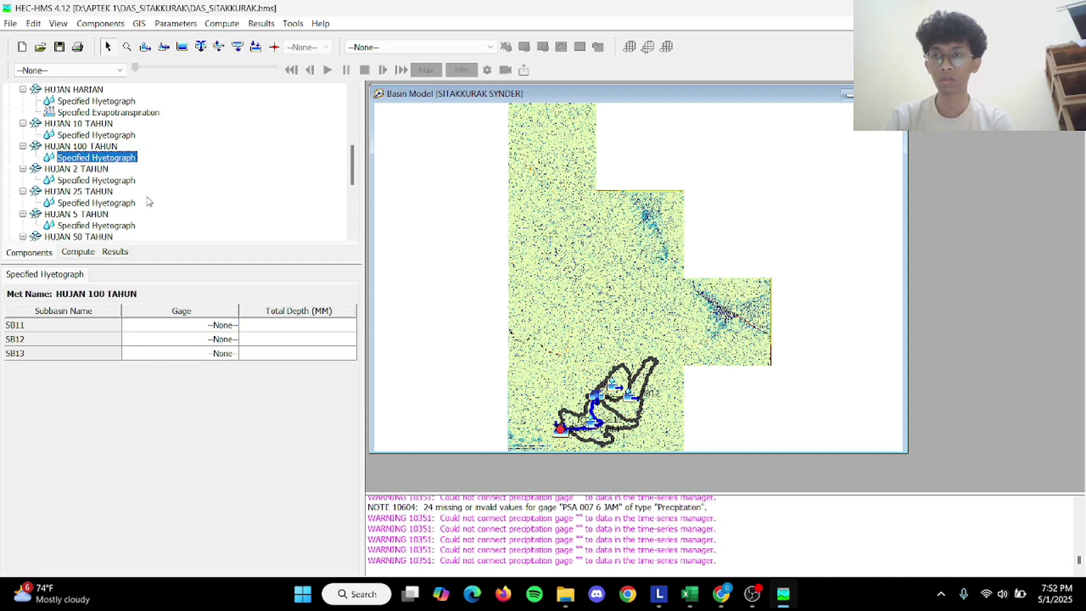
click(205, 326)
click(161, 359)
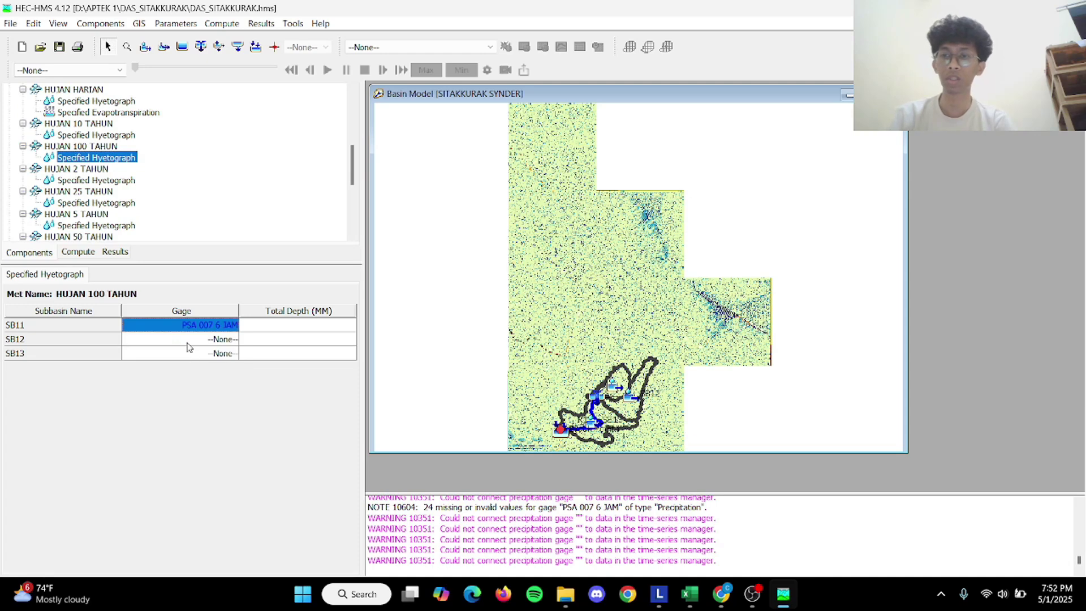
click(187, 339)
click(170, 373)
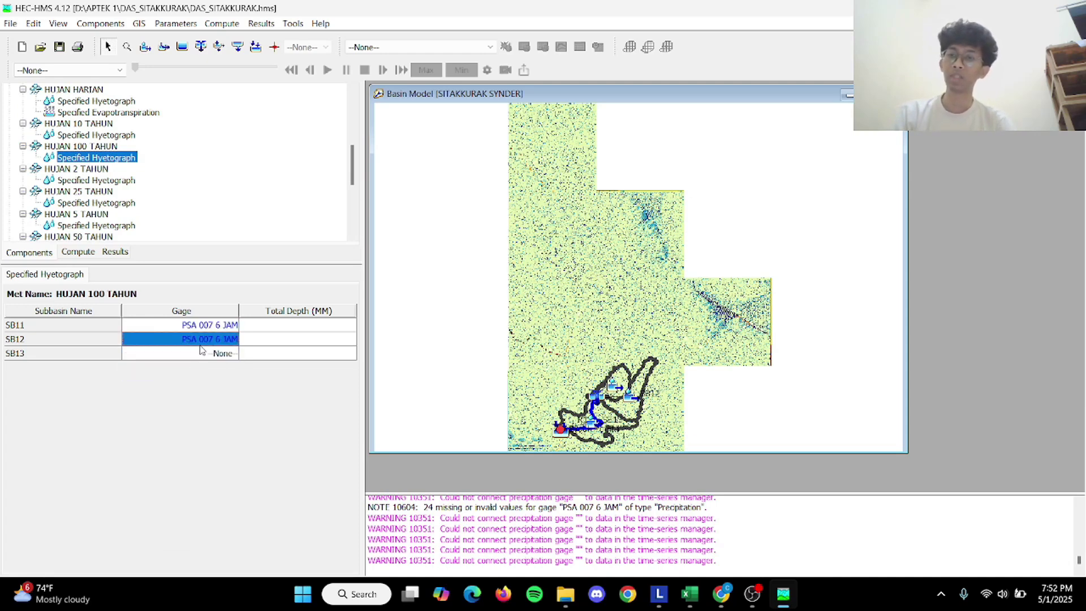
click(187, 353)
click(177, 389)
Assign the PSA 007 6 JAM gage to subbasins SB11, SB12 and SB13 in the HUJAN 10 TAHUN specified hyetograph.
scroll(126, 218, up, 1)
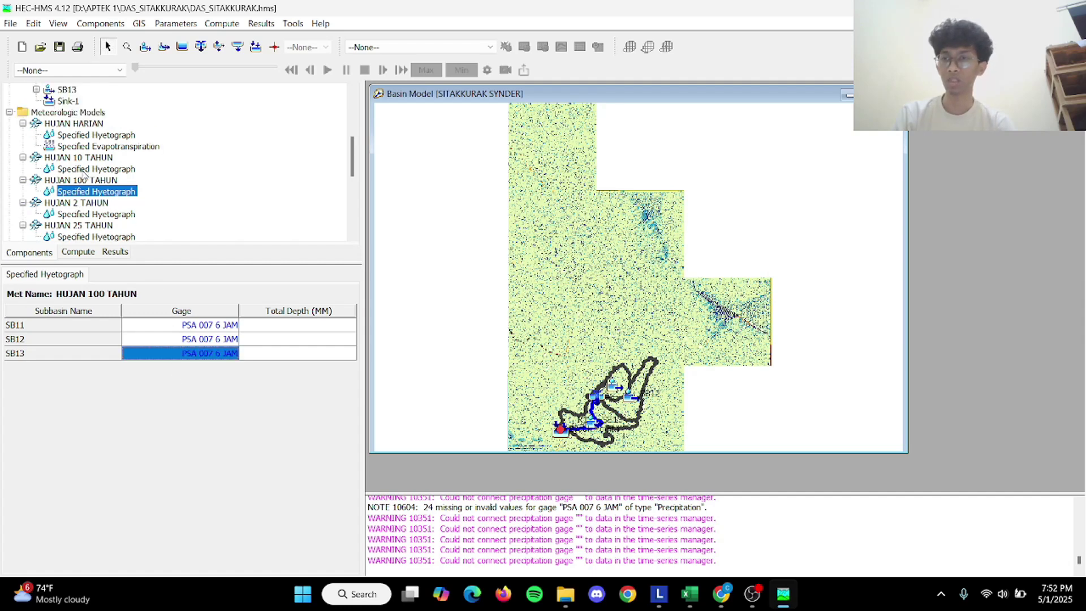
click(85, 169)
click(218, 328)
click(181, 358)
click(197, 339)
click(169, 373)
click(181, 353)
click(170, 387)
Copy the TR10 rainfall from Excel's Hydromon sheet and enter 223.153 mm as total depth for the HUJAN 10 TAHUN subbasins in HEC-HMS.
click(288, 329)
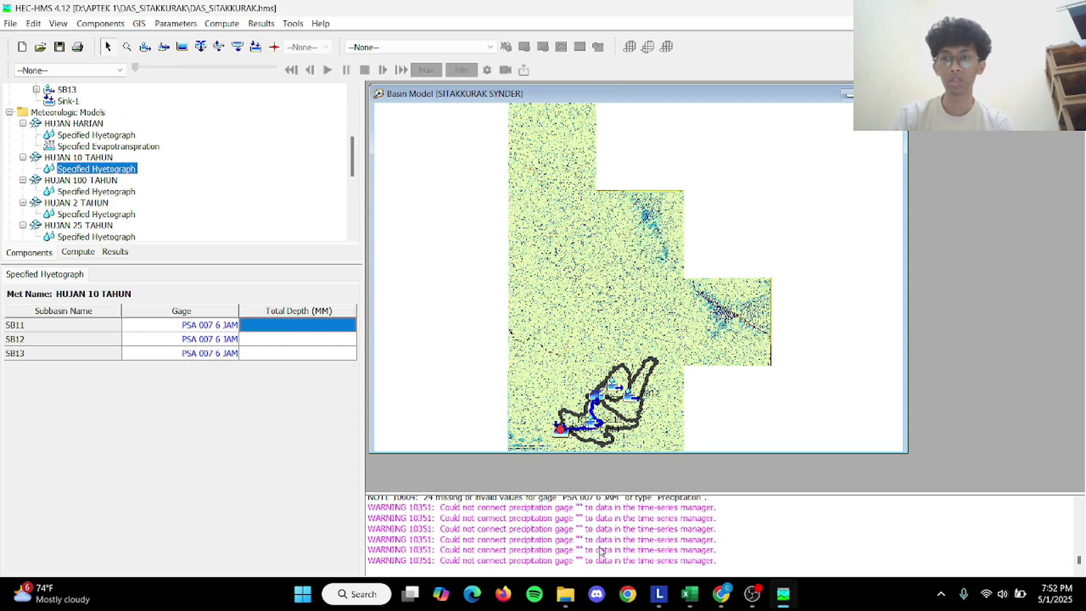
mouse_move(691, 593)
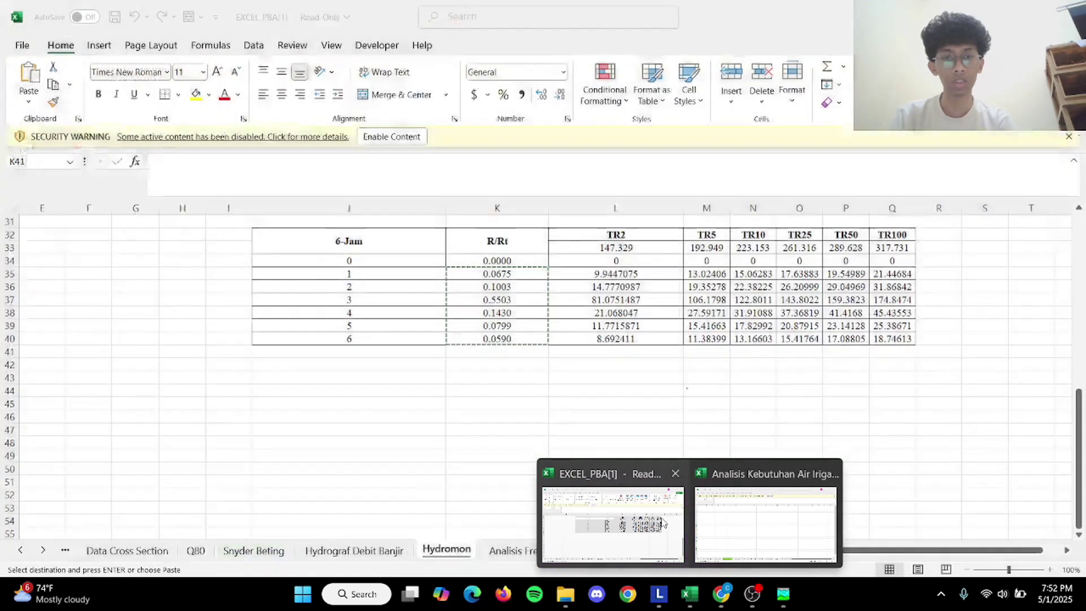
click(613, 525)
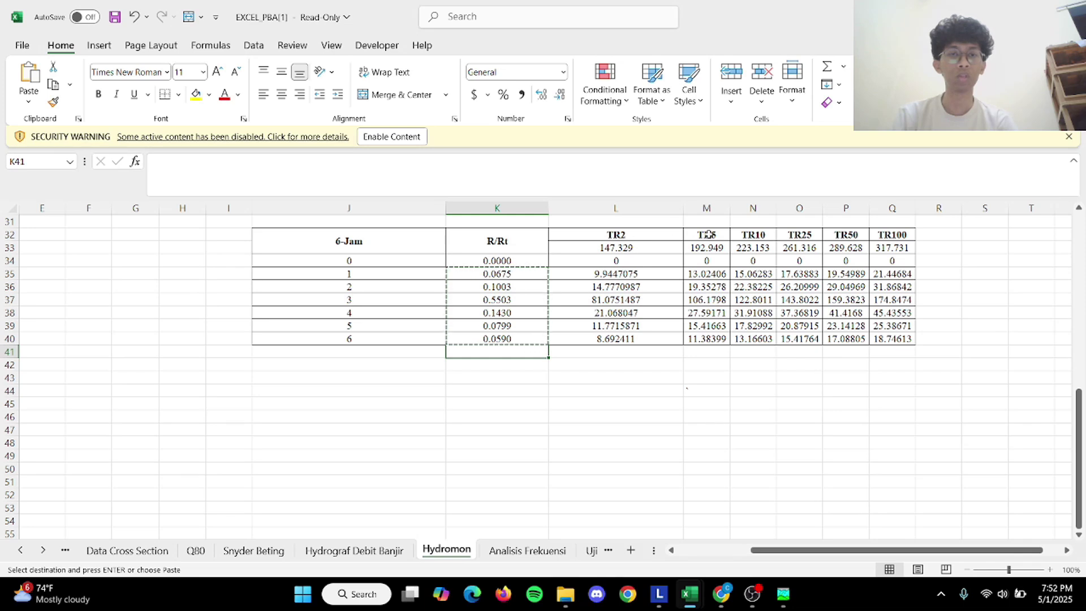
click(753, 248)
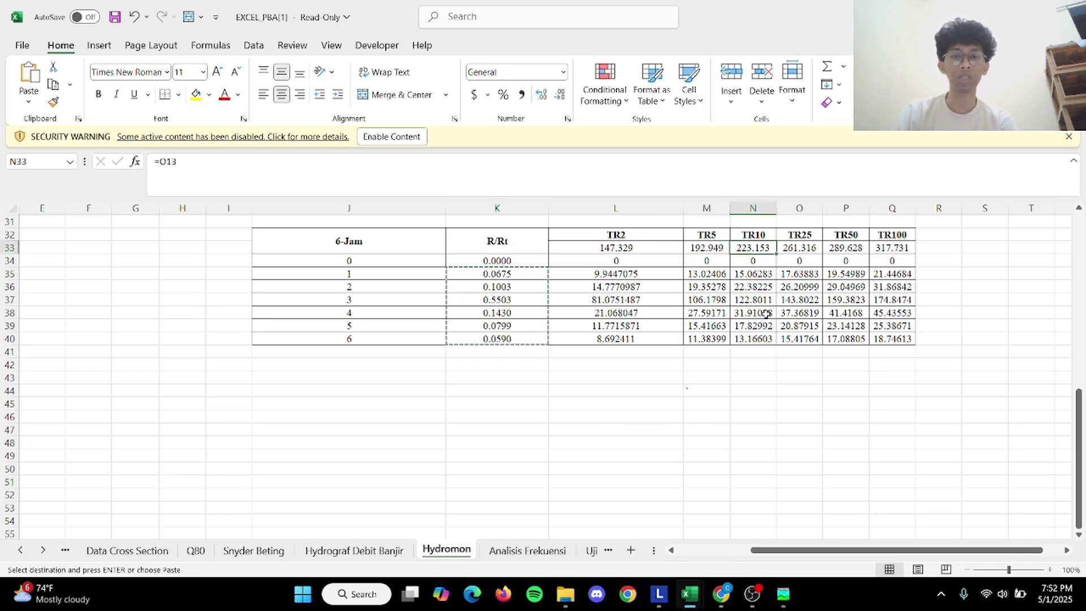
key(ctrl+c)
key(alt+Tab)
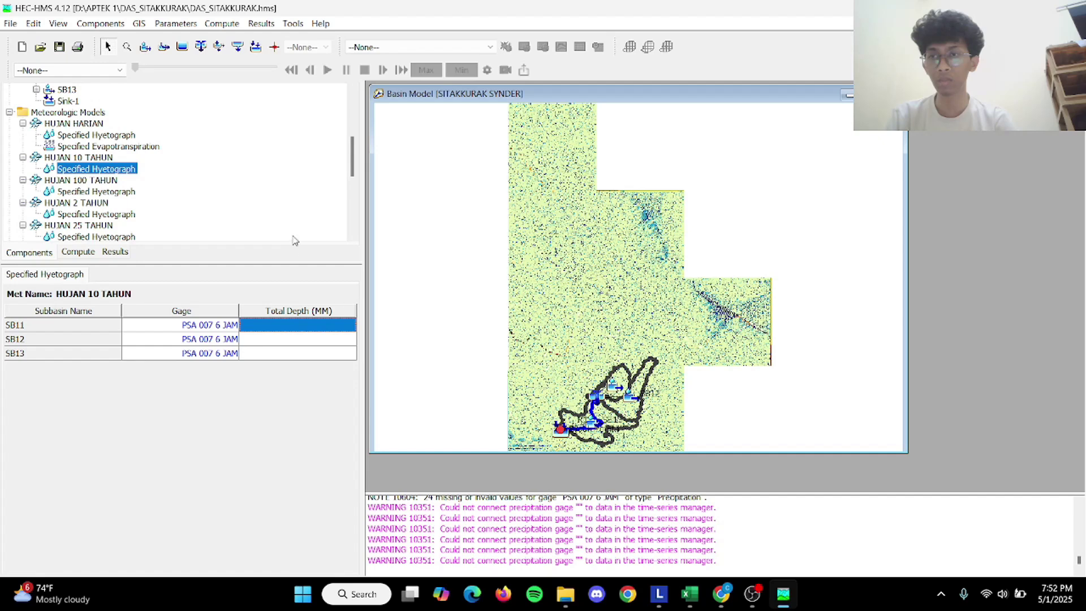
key(ctrl+v)
click(329, 342)
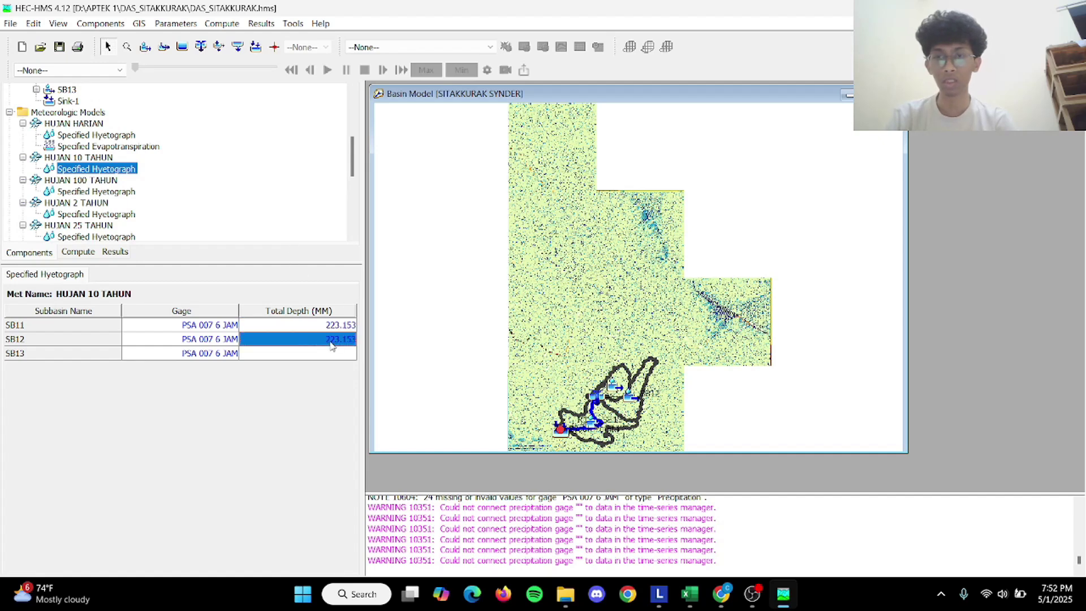
click(327, 353)
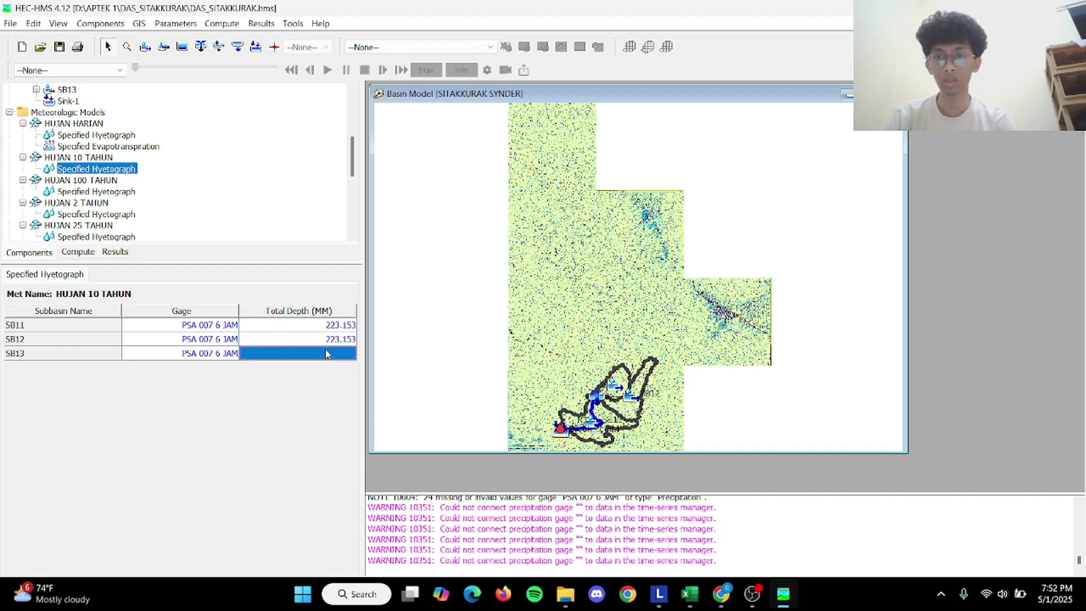
Copy the TR100 rainfall from Excel and enter 317.731 mm as total depth for SB11, SB12 and SB13 of HUJAN 100 TAHUN in HEC-HMS.
click(128, 194)
key(alt+Tab)
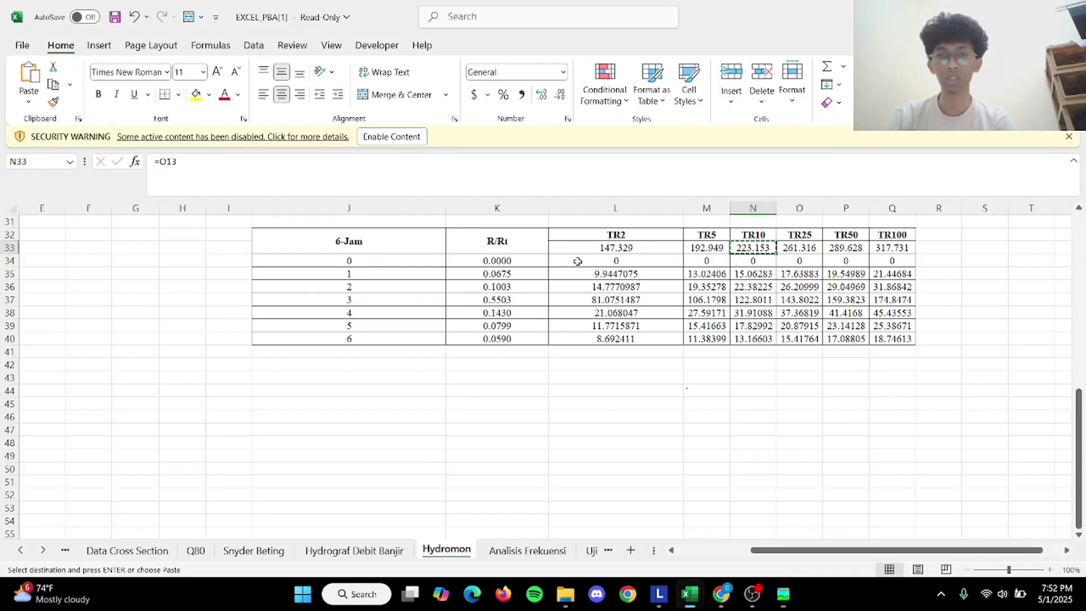
click(880, 249)
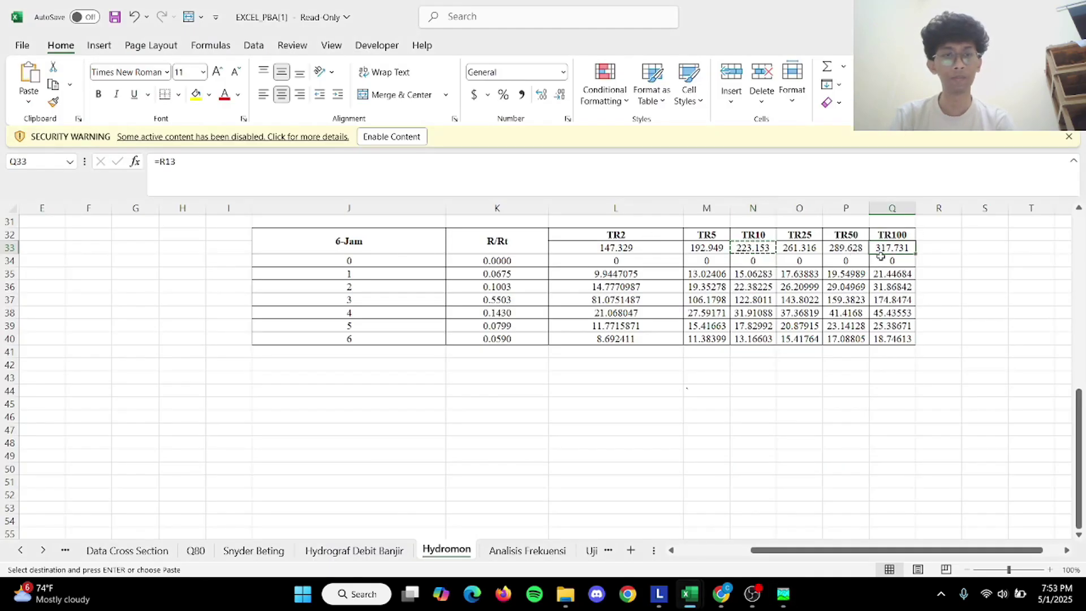
key(alt+Tab)
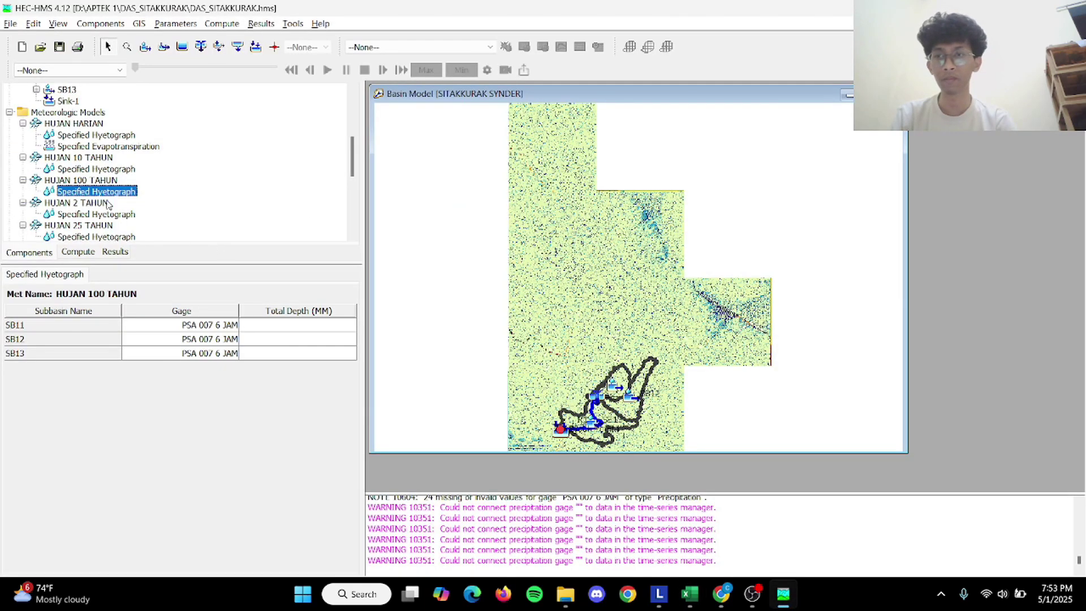
scroll(107, 211, down, 2)
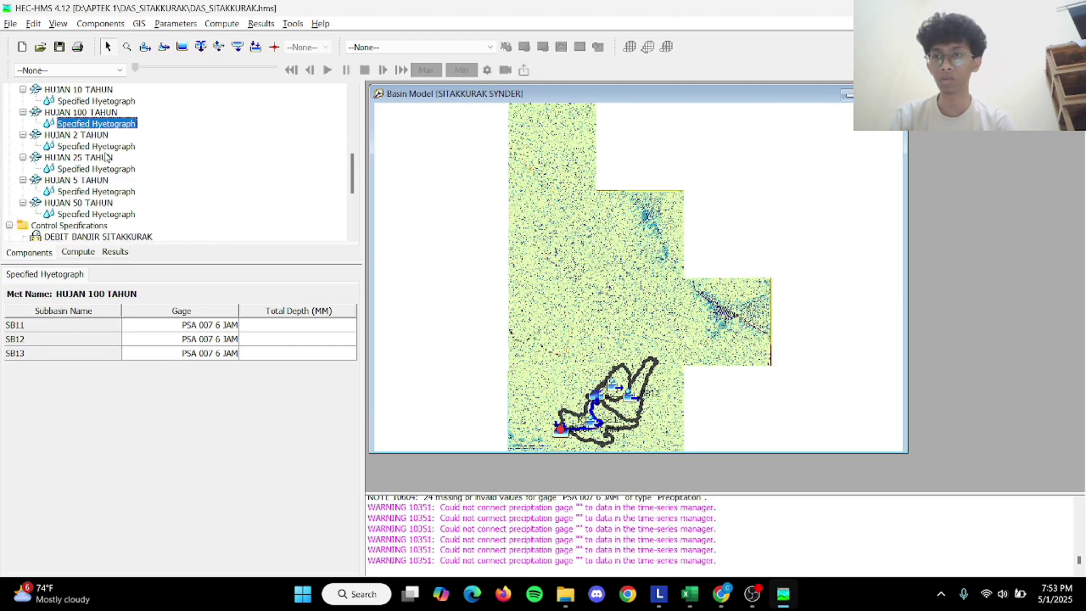
scroll(106, 157, up, 1)
click(282, 325)
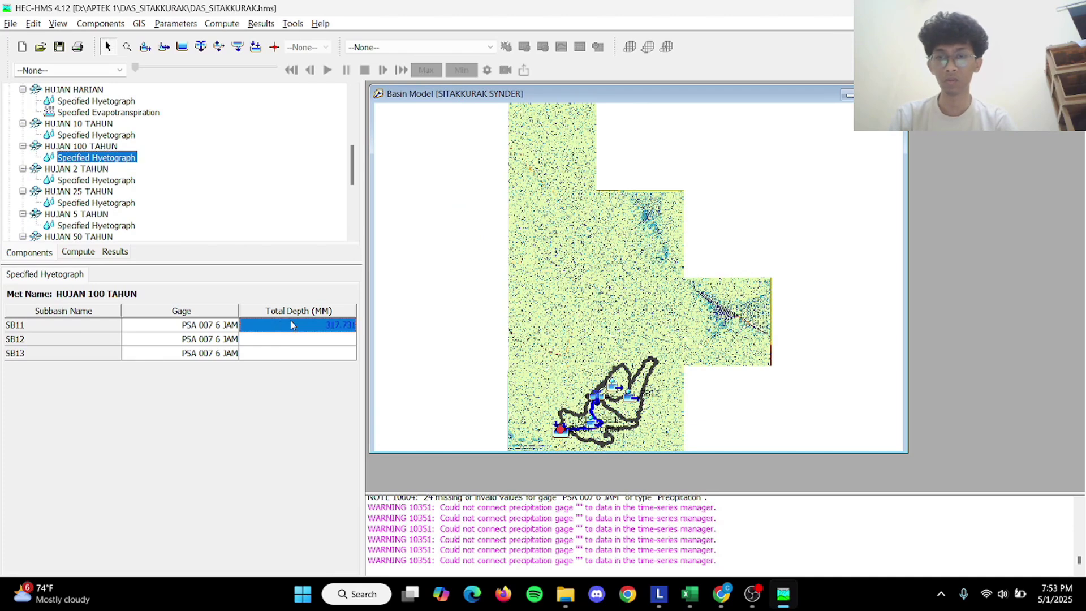
click(300, 339)
key(ctrl+v)
click(305, 353)
key(ctrl+v)
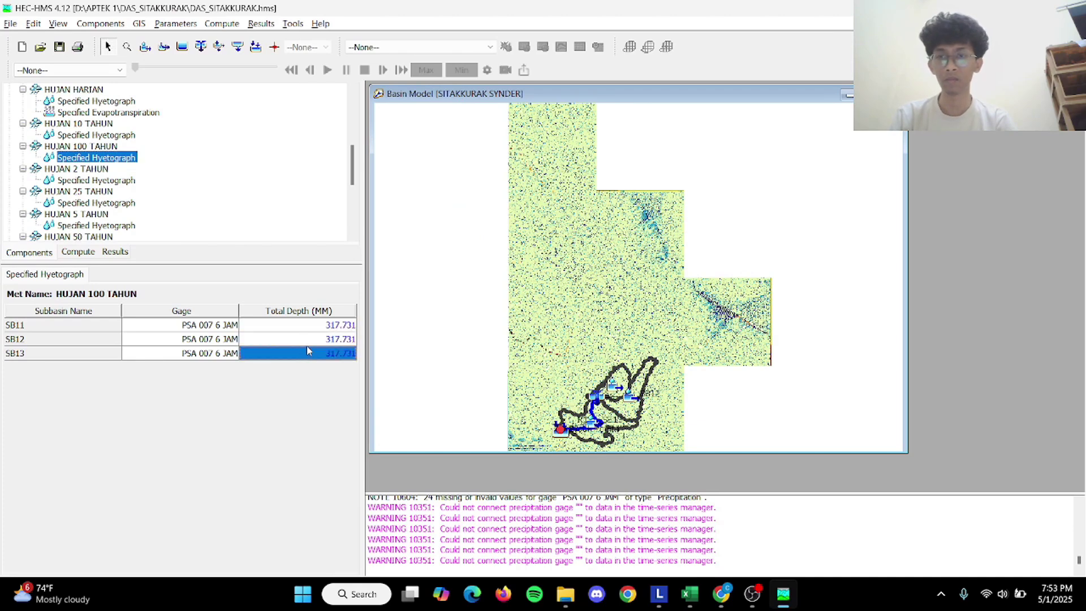
Copy the TR2 rainfall from Excel and enter 147.329 mm as total depth for SB11, SB12 and SB13 of HUJAN 2 TAHUN in HEC-HMS.
key(alt+Tab)
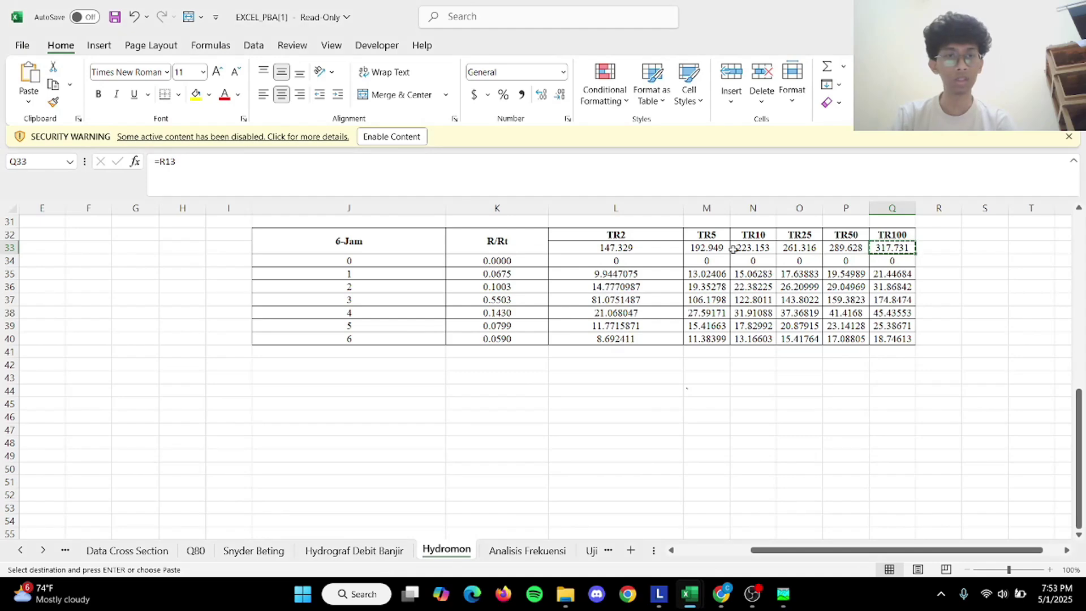
click(638, 252)
key(ctrl+c)
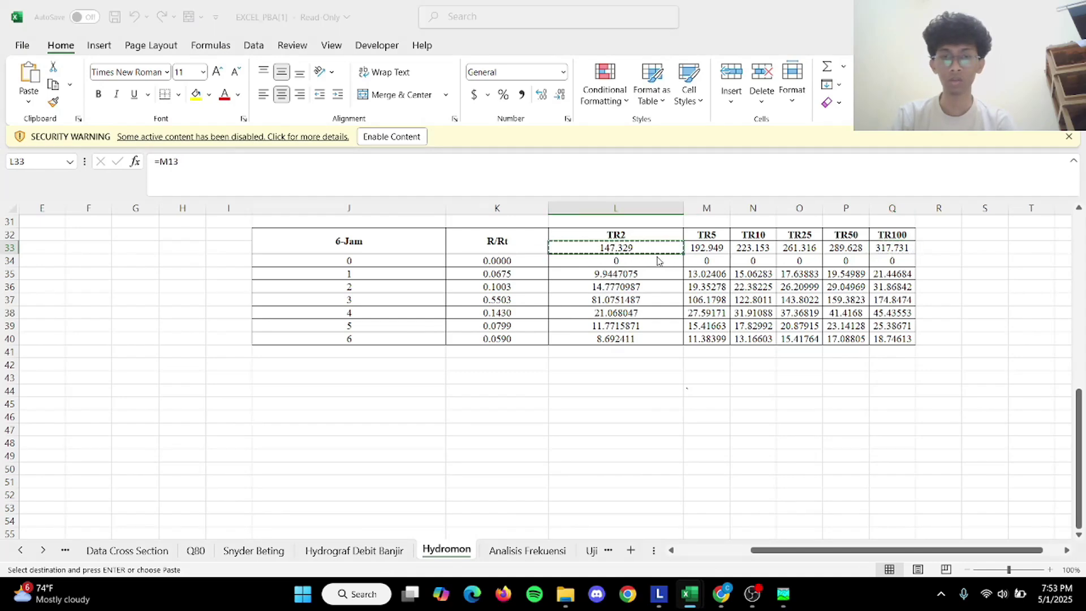
key(alt+Tab)
click(126, 181)
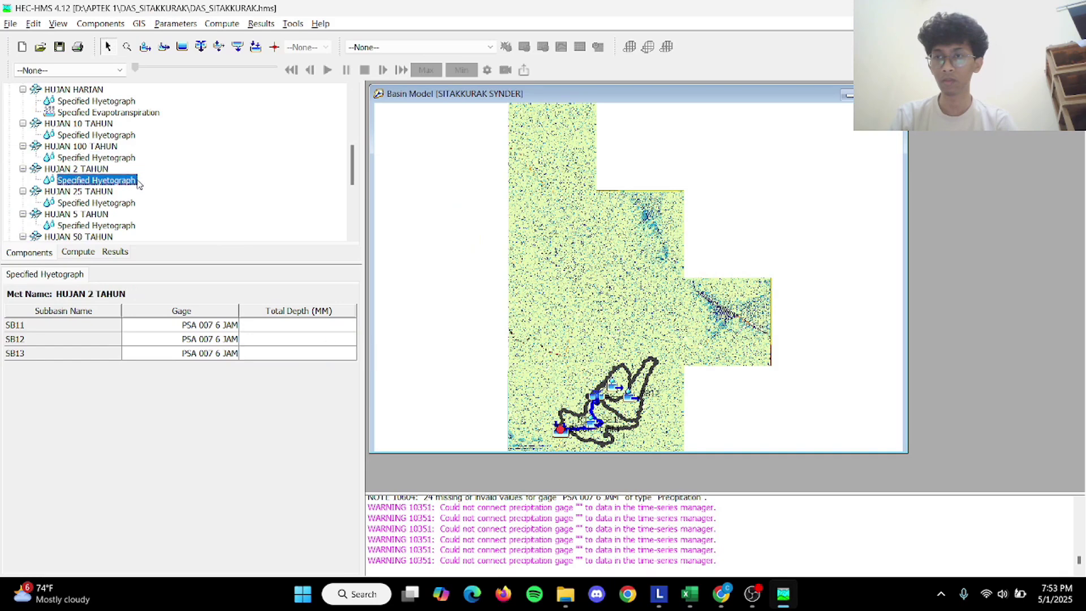
click(316, 326)
key(ctrl+v)
click(306, 339)
key(ctrl+v)
click(305, 353)
key(ctrl+v)
Copy the TR25 rainfall from Excel and enter 261.316 mm as total depth for SB11, SB12 and SB13 of HUJAN 25 TAHUN in HEC-HMS.
key(alt+Tab)
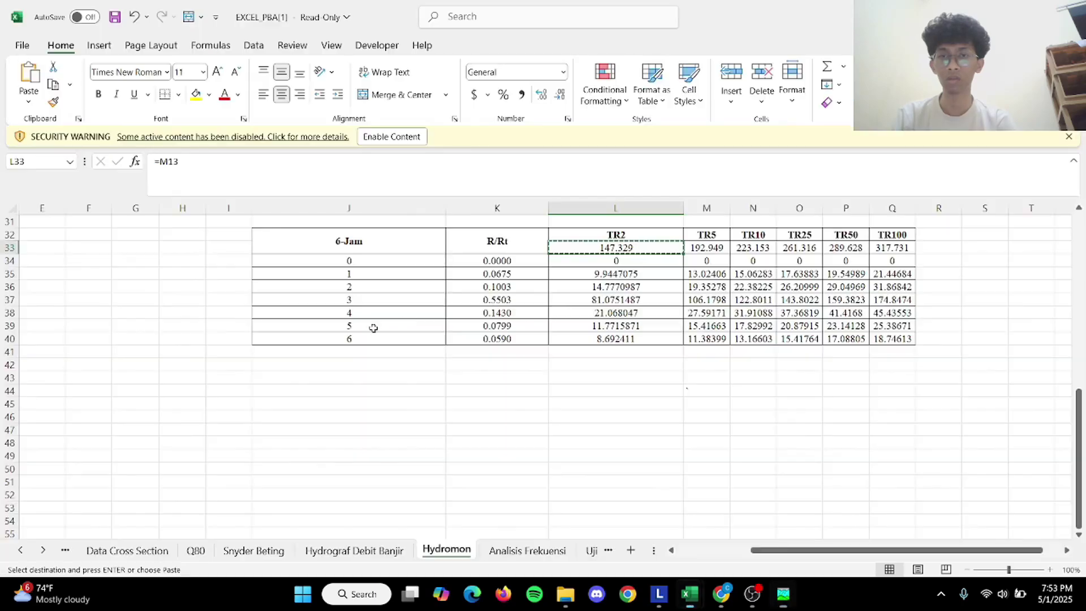
click(795, 247)
key(ctrl+c)
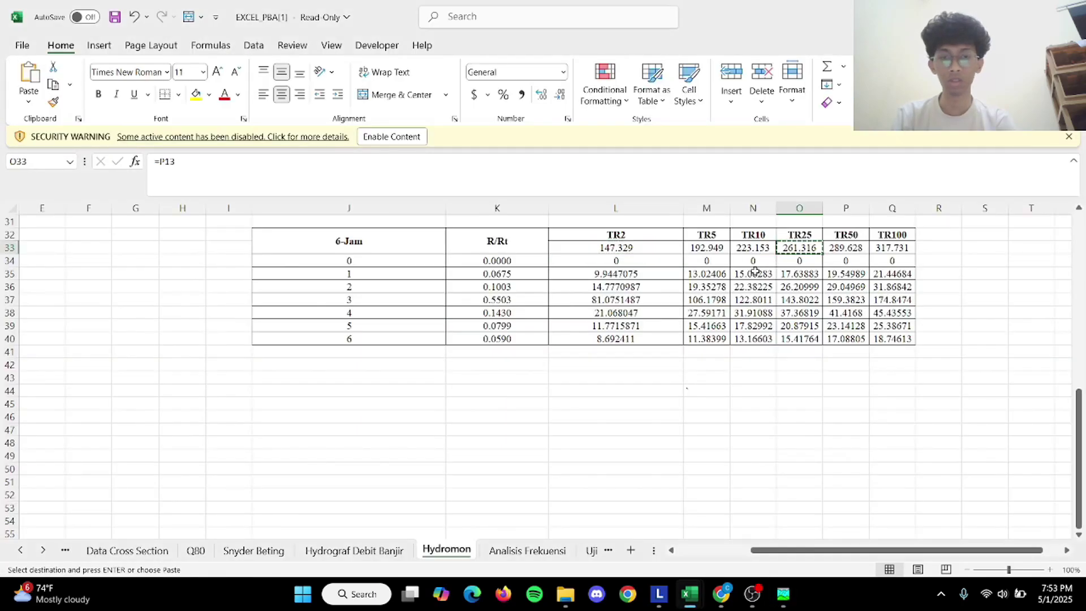
key(alt+Tab)
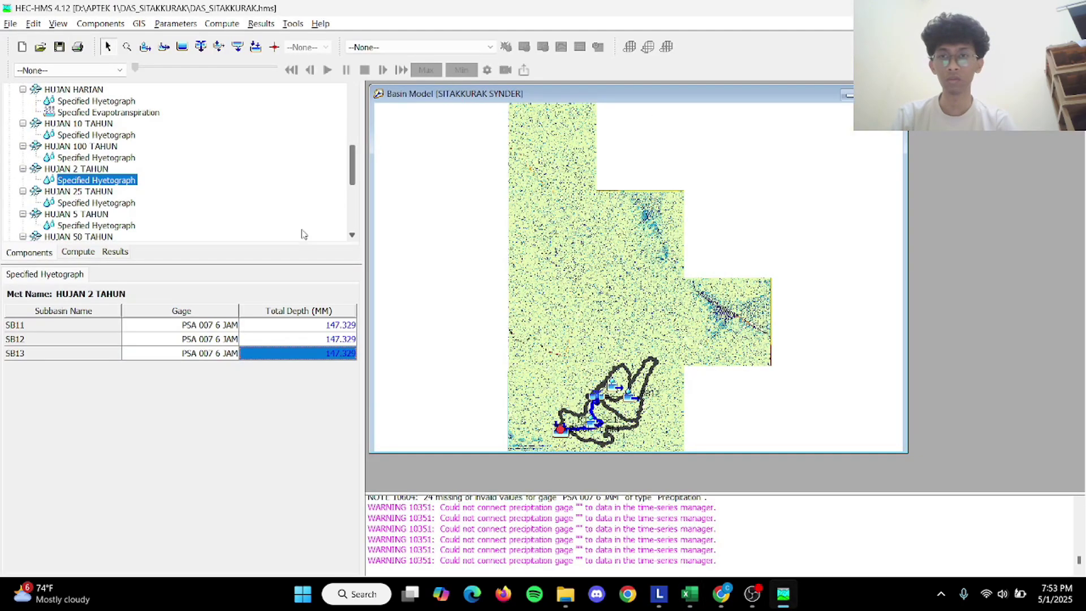
click(102, 204)
click(324, 324)
key(ctrl+v)
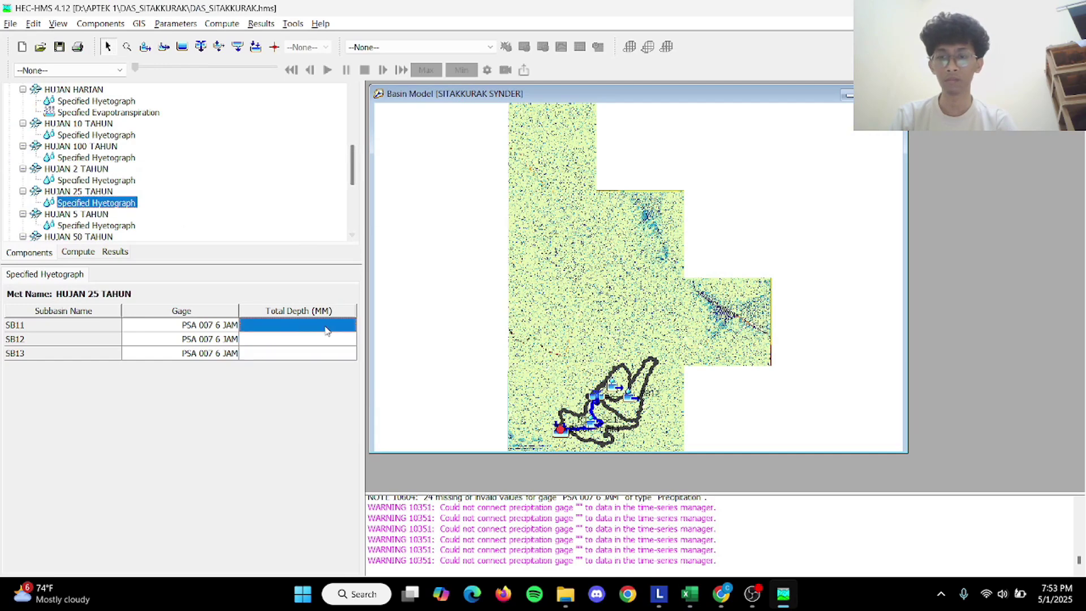
click(327, 345)
click(327, 353)
key(ctrl+v)
Copy TR5 rainfall from Excel, enter 192.949 mm total depth for all HUJAN 5 TAHUN subbasins in HEC-HMS, and assign SB11 the PSA 007 6 JAM gage.
scroll(118, 218, down, 2)
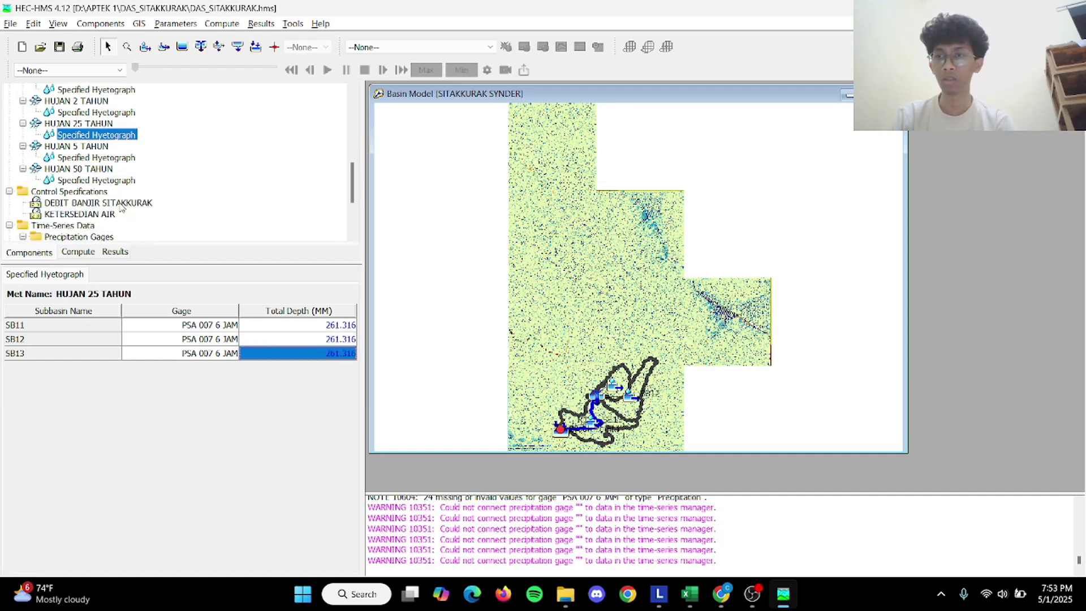
click(127, 160)
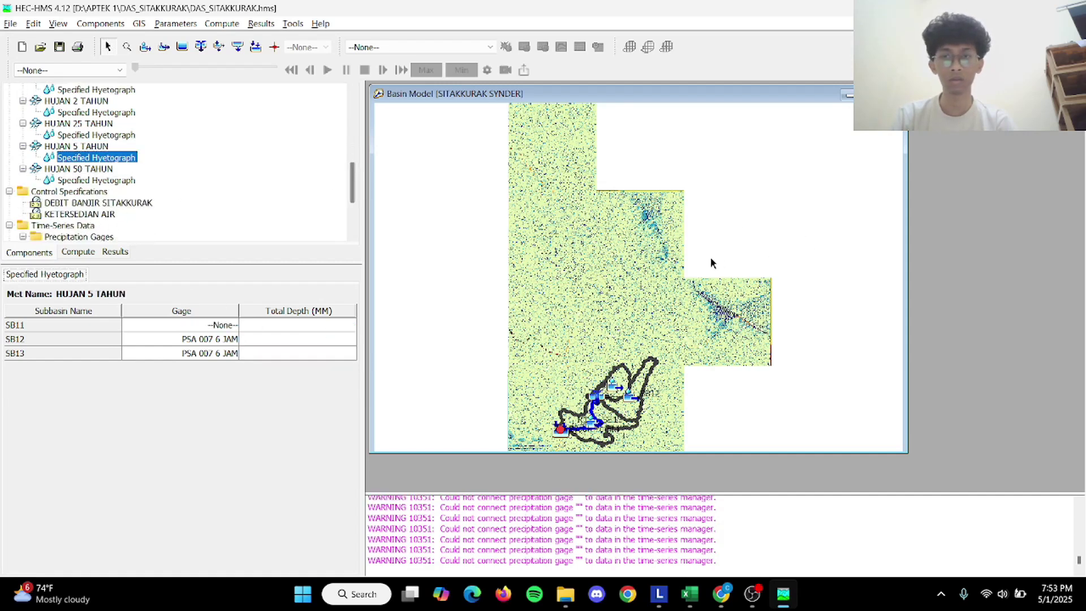
key(alt+Tab)
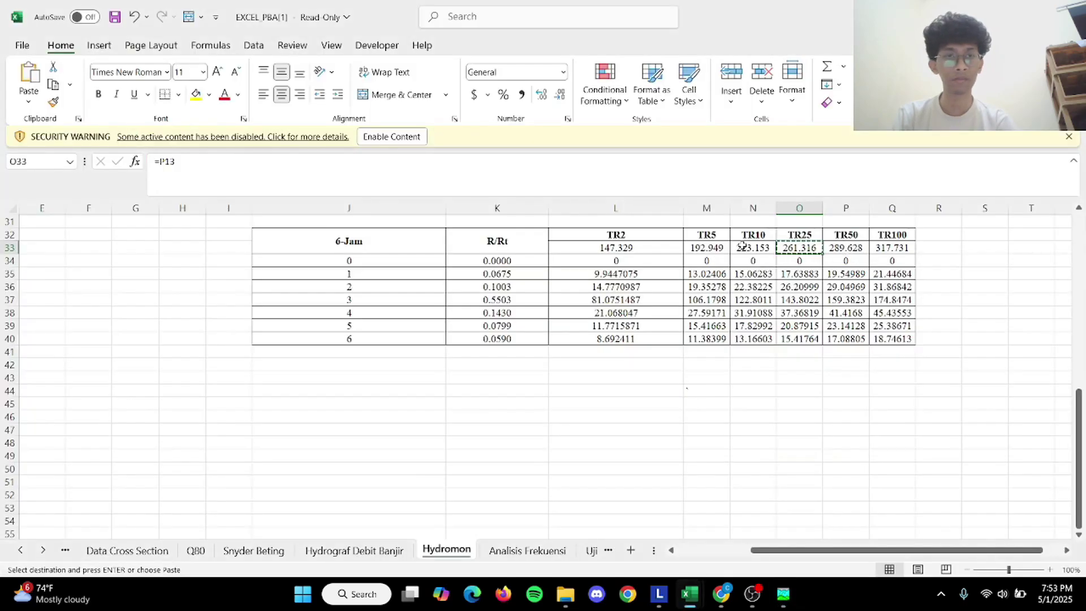
click(716, 250)
key(alt+Tab)
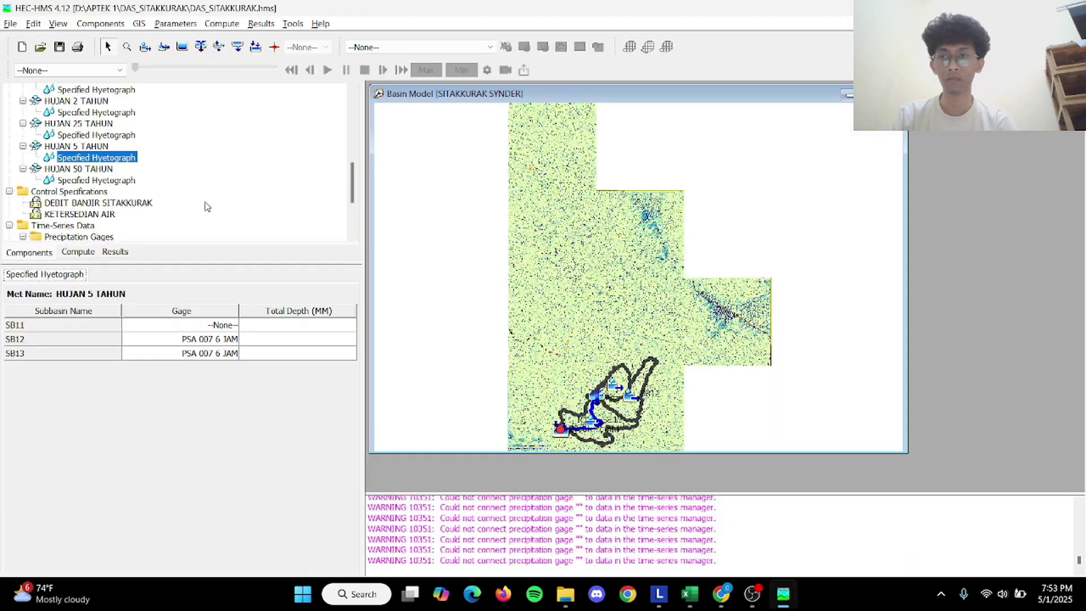
click(290, 326)
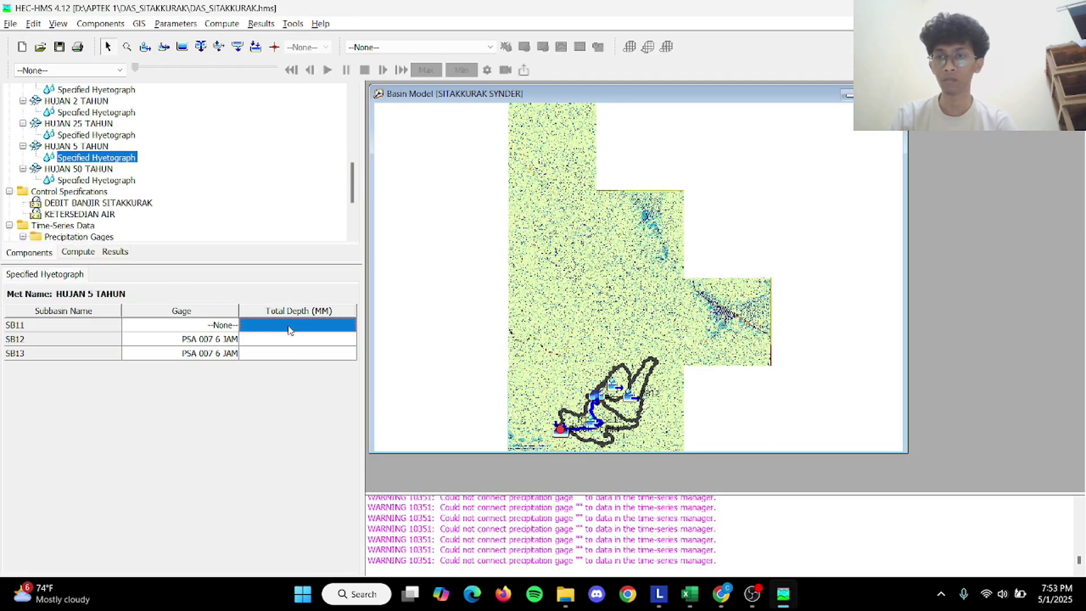
key(ctrl+v)
click(280, 339)
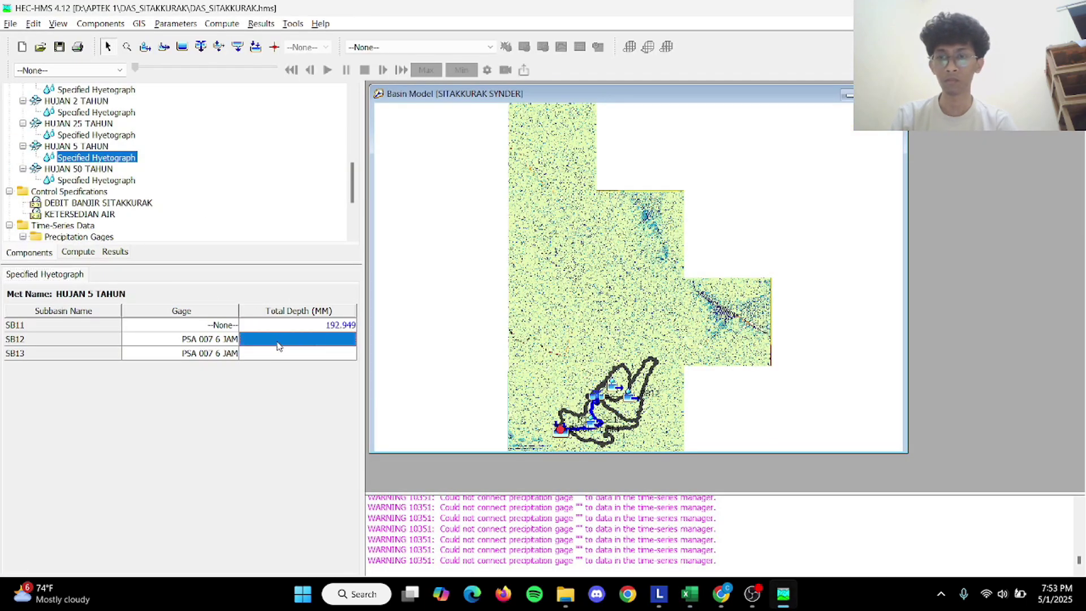
key(ctrl+v)
click(276, 353)
key(ctrl+v)
click(233, 323)
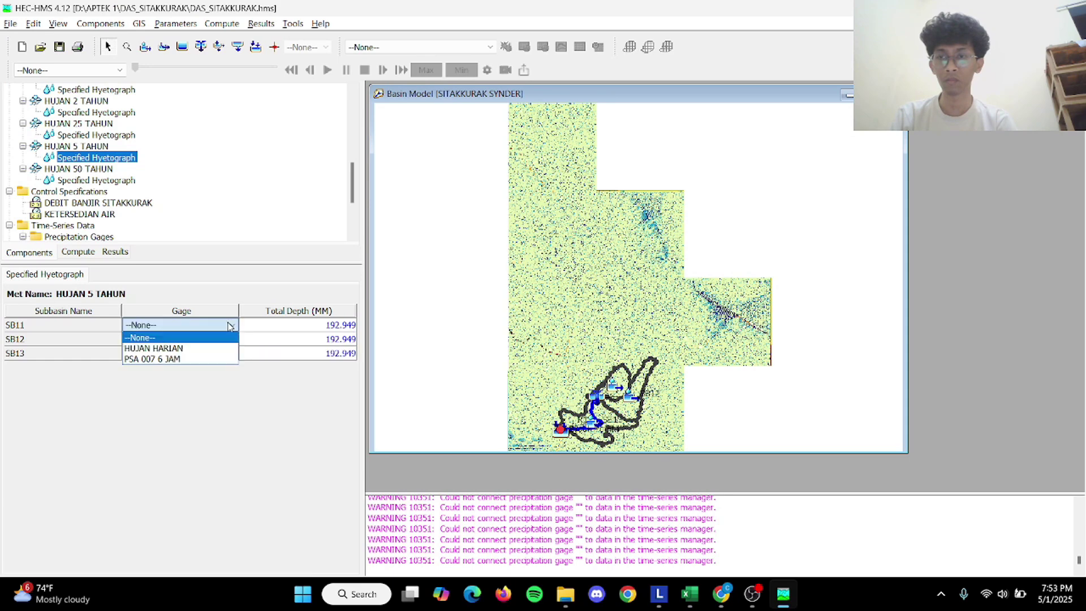
click(216, 357)
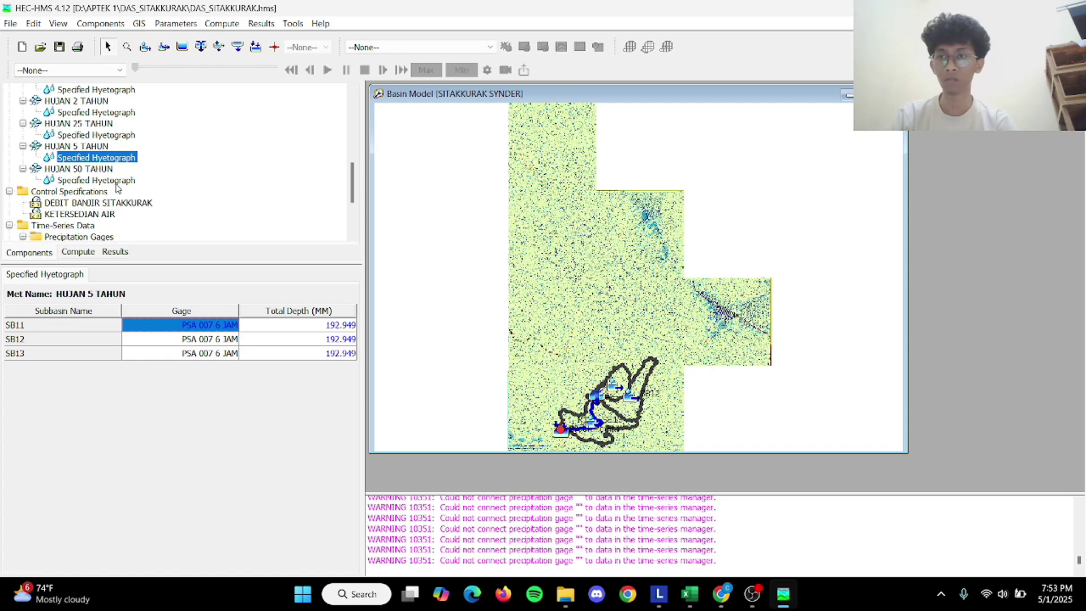
Copy the TR50 rainfall from Excel and enter 289.628 mm as total depth for SB11, SB12 and SB13 of HUJAN 50 TAHUN in HEC-HMS.
click(96, 179)
key(alt+Tab)
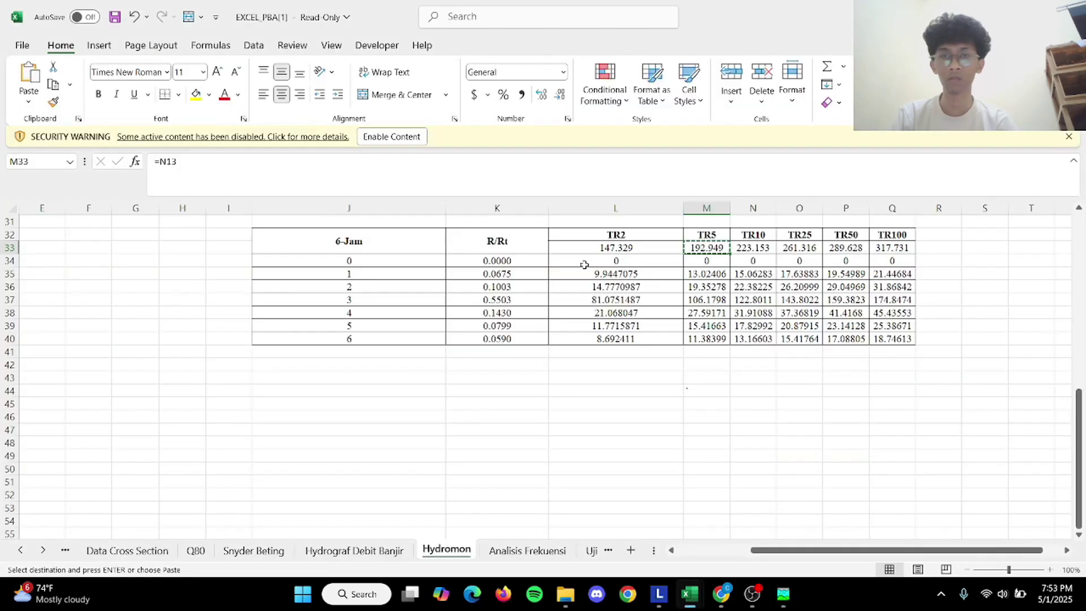
click(828, 248)
key(ctrl+c)
key(alt+Tab)
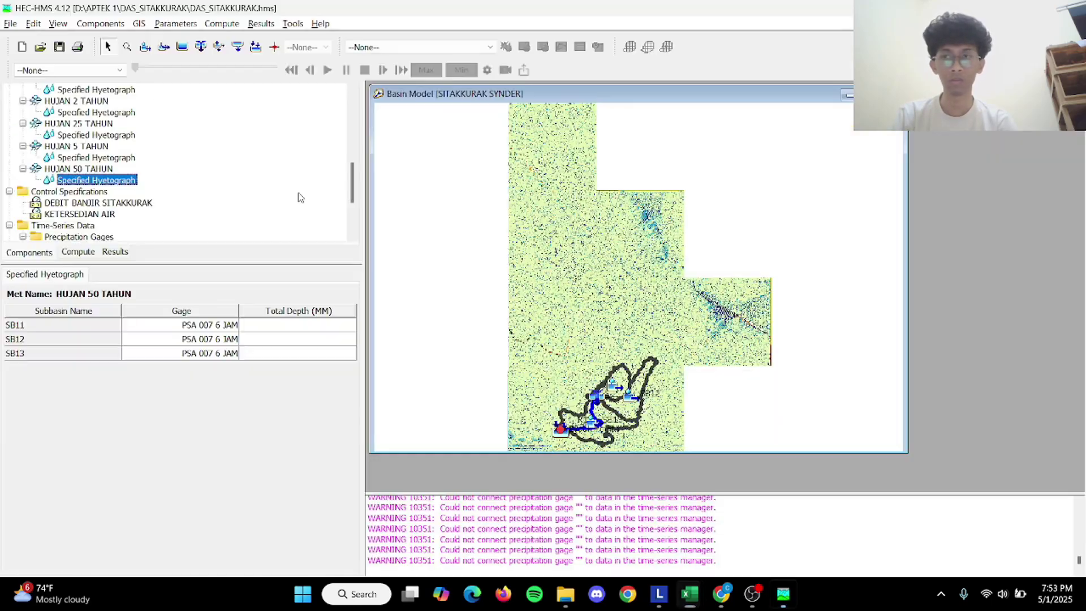
click(297, 326)
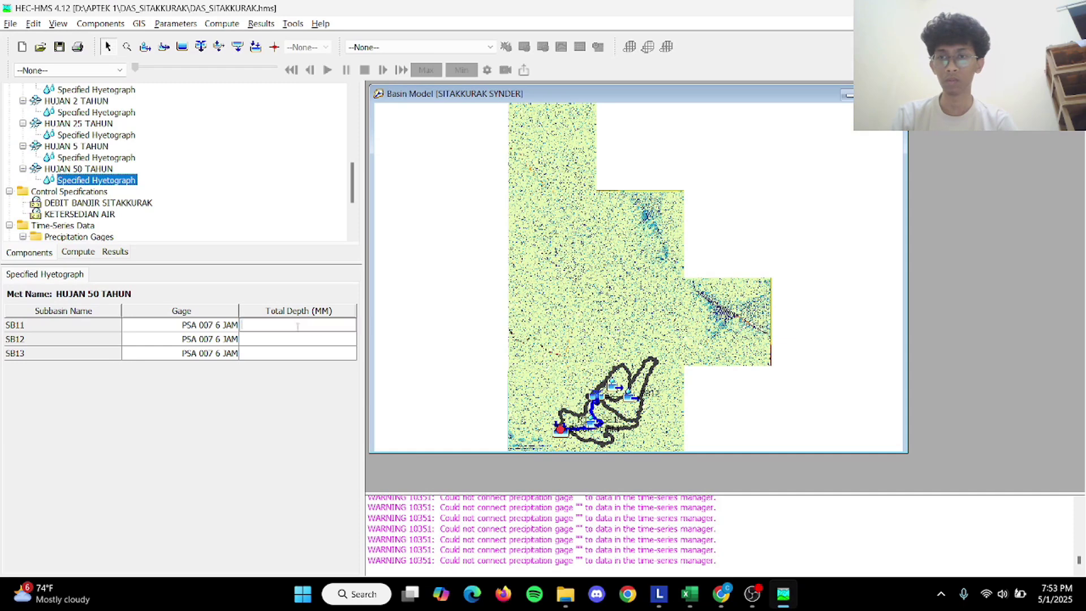
key(ctrl+v)
click(298, 339)
key(ctrl+v)
click(305, 354)
key(ctrl+v)
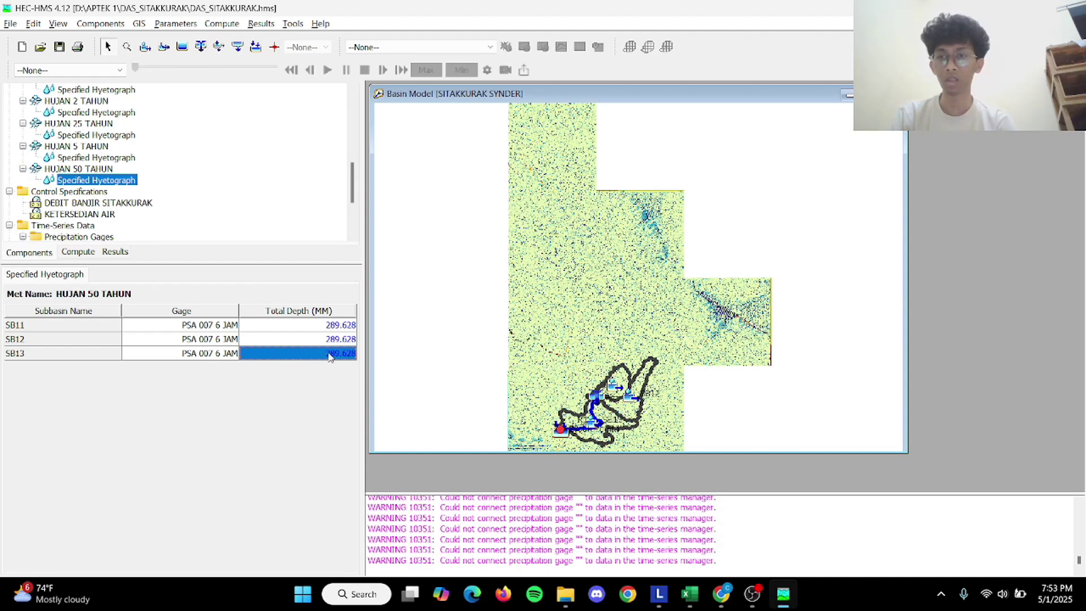
Review the gage and total depth entries in the HUJAN 5, 25, 2, 100 and 10 TAHUN specified hyetographs.
click(121, 158)
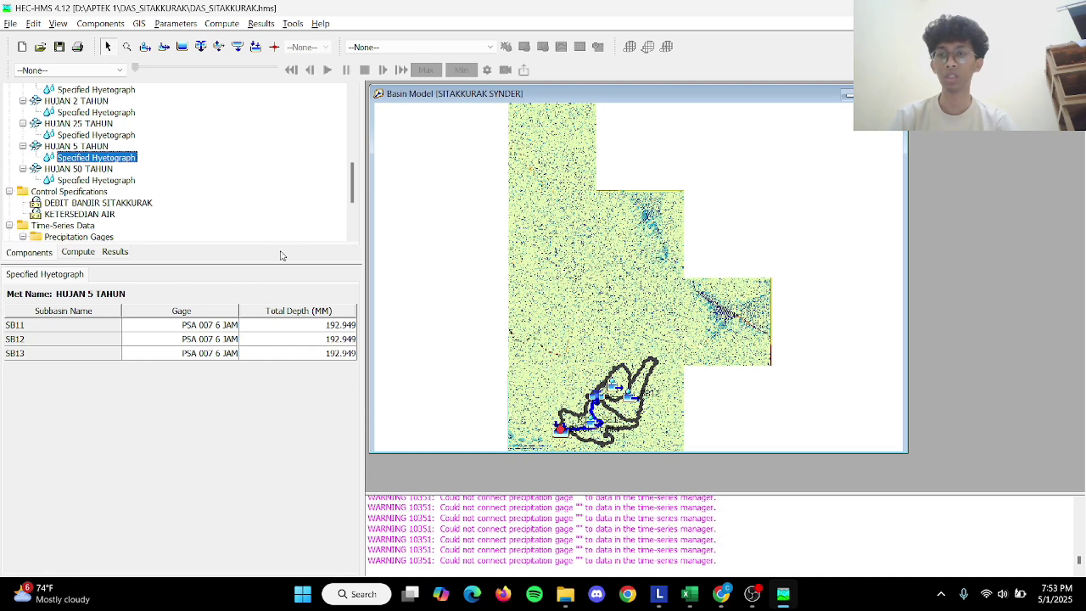
click(125, 137)
click(123, 112)
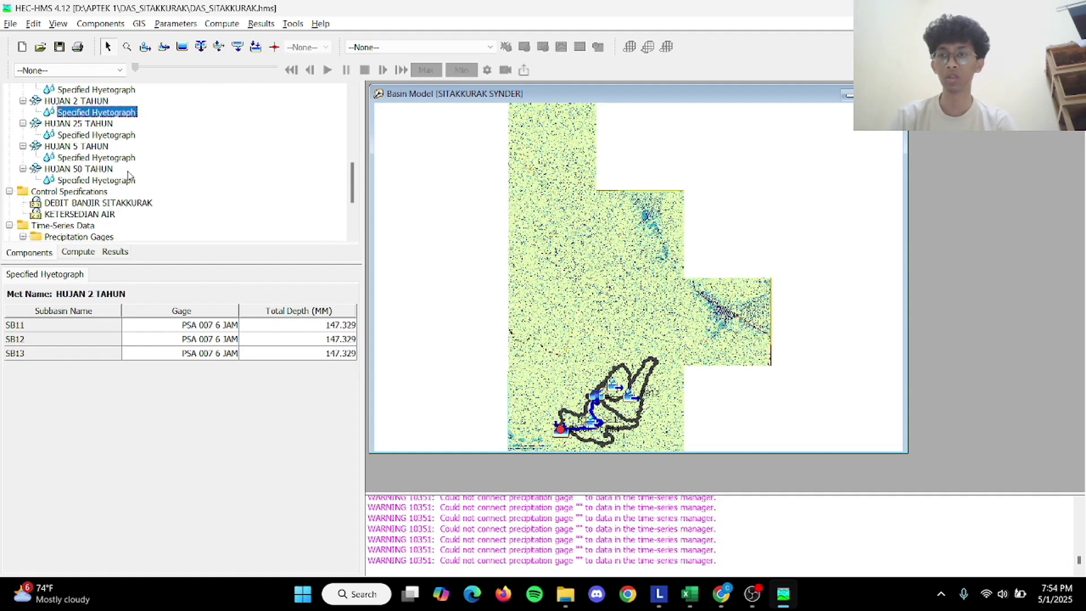
click(120, 92)
scroll(139, 163, up, 3)
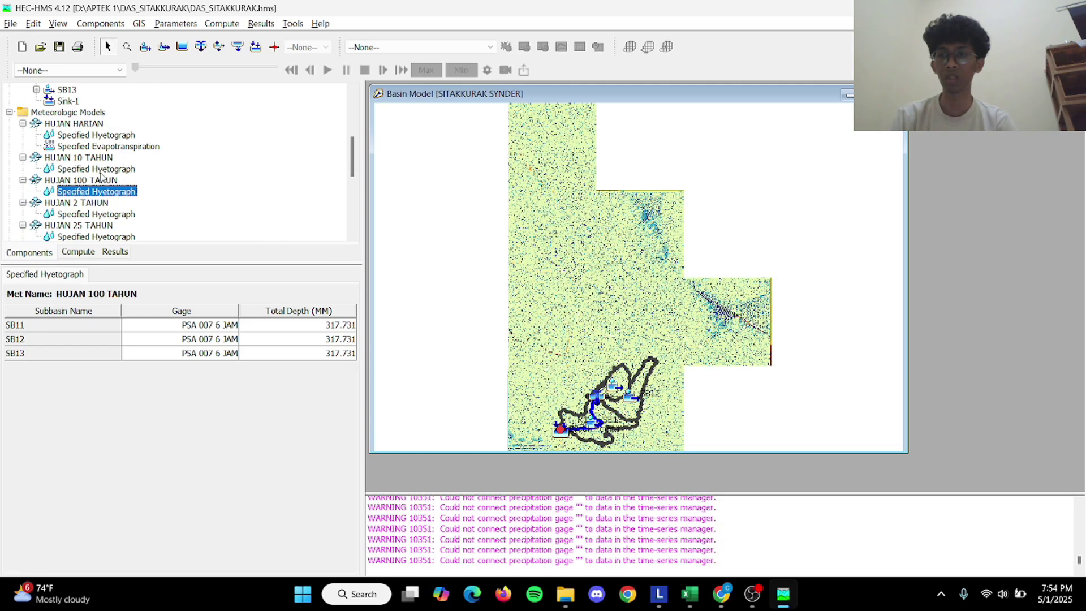
click(100, 170)
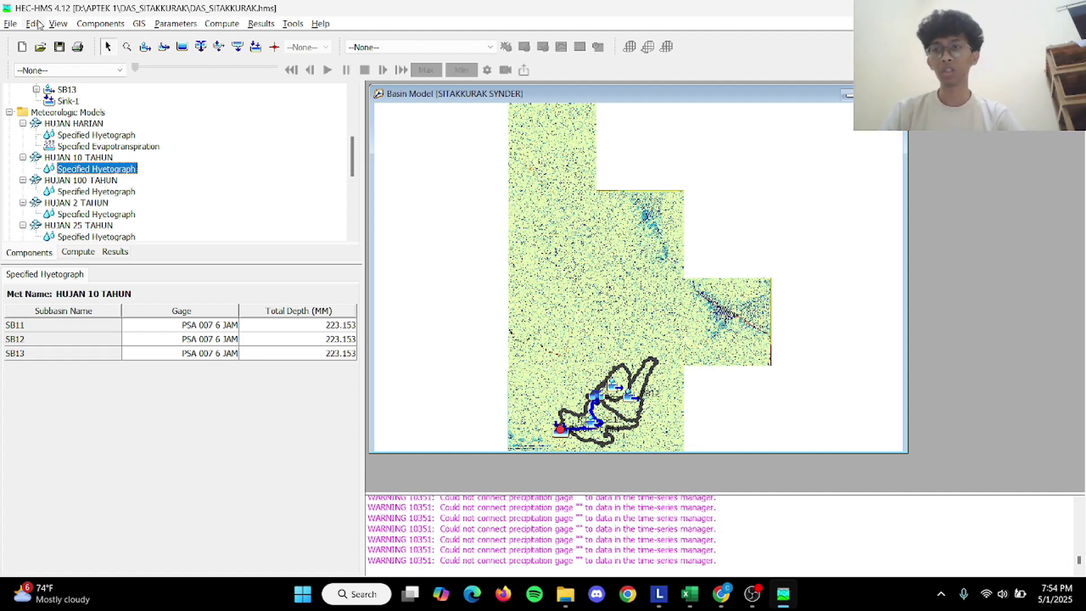
Create simulation run HUJAN 2 TAHUN with basin model SITAKKURAK SYNDER, meteorologic model HUJAN 2 TAHUN and control specifications DEBIT BANJIR SITAKKURAK.
click(223, 23)
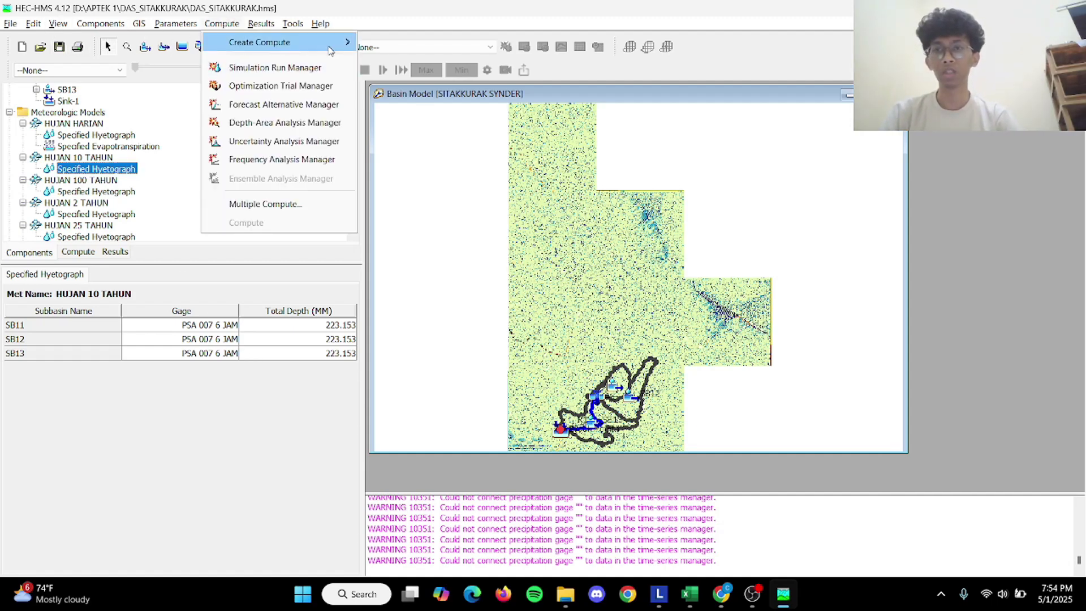
mouse_move(334, 43)
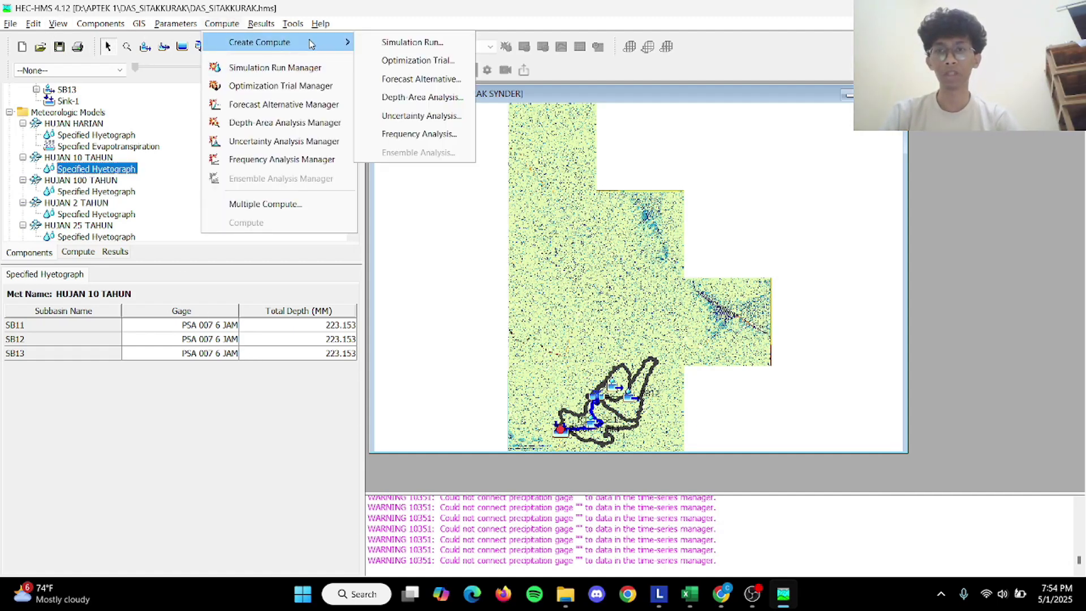
click(399, 43)
drag(297, 142, 177, 137)
key(BackSpace)
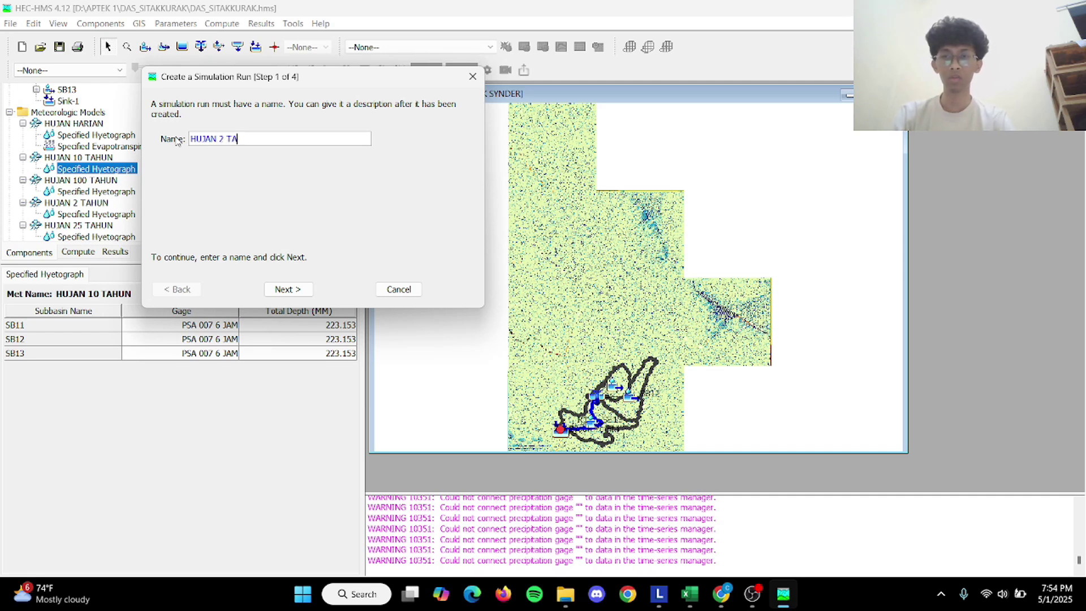
text(HUJAN 2 TAHUN)
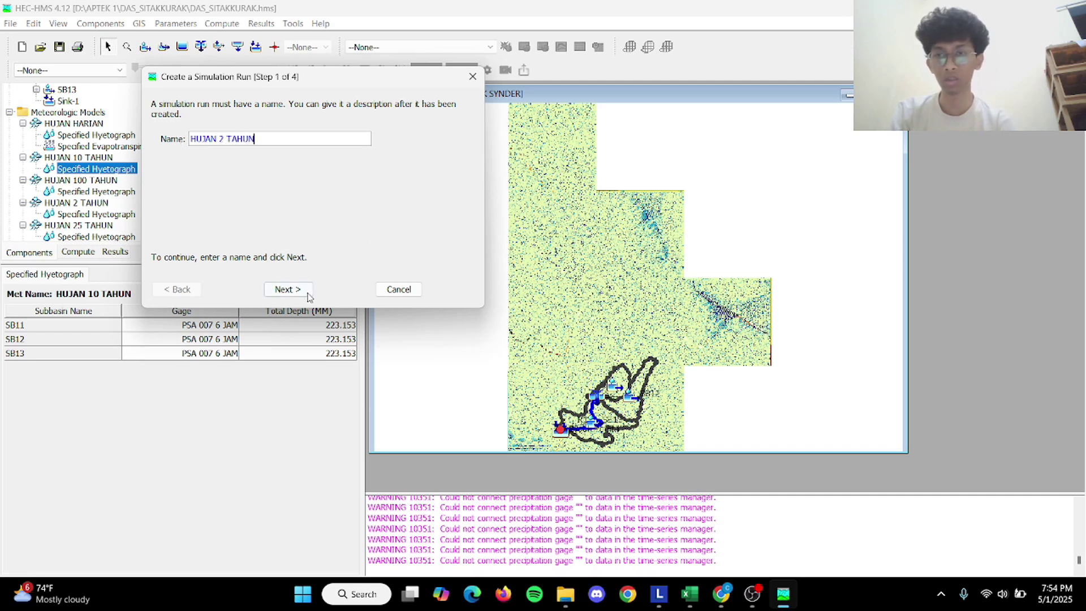
click(285, 289)
click(252, 154)
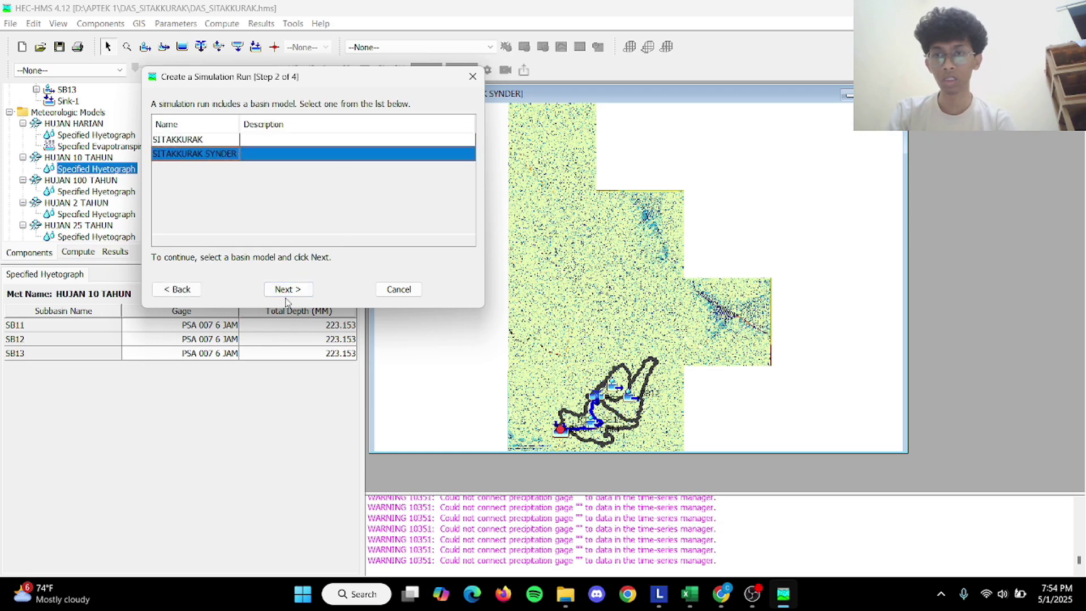
click(288, 289)
click(215, 195)
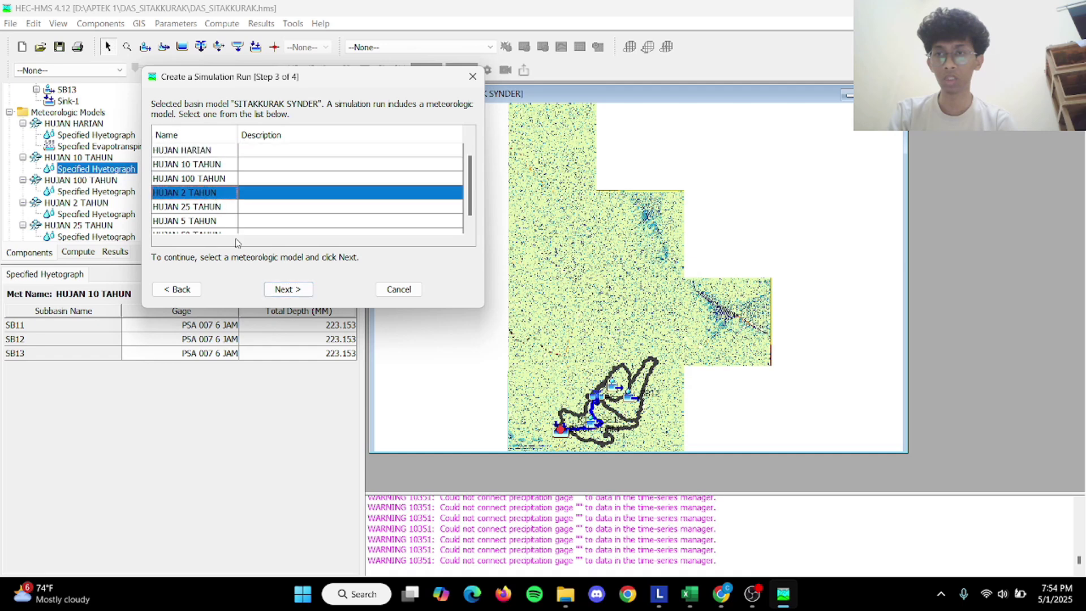
click(289, 290)
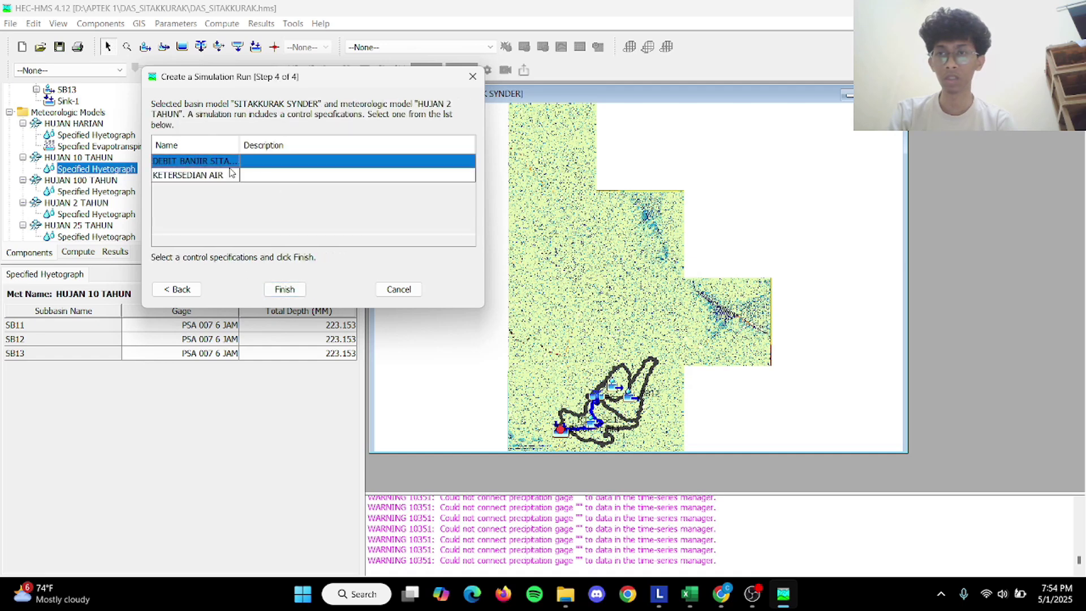
click(284, 290)
Create simulation run HUJAN 5 TAHUN with basin model SITAKKURAK SYNDER, meteorologic model HUJAN 5 TAHUN and control specifications DEBIT BANJIR SITAKKURAK.
click(222, 23)
mouse_move(280, 40)
click(375, 40)
drag(228, 138, 165, 140)
text(HUJA)
key(BackSpace)
key(BackSpace)
key(BackSpace)
key(BackSpace)
text(JAN 5 TAHUN)
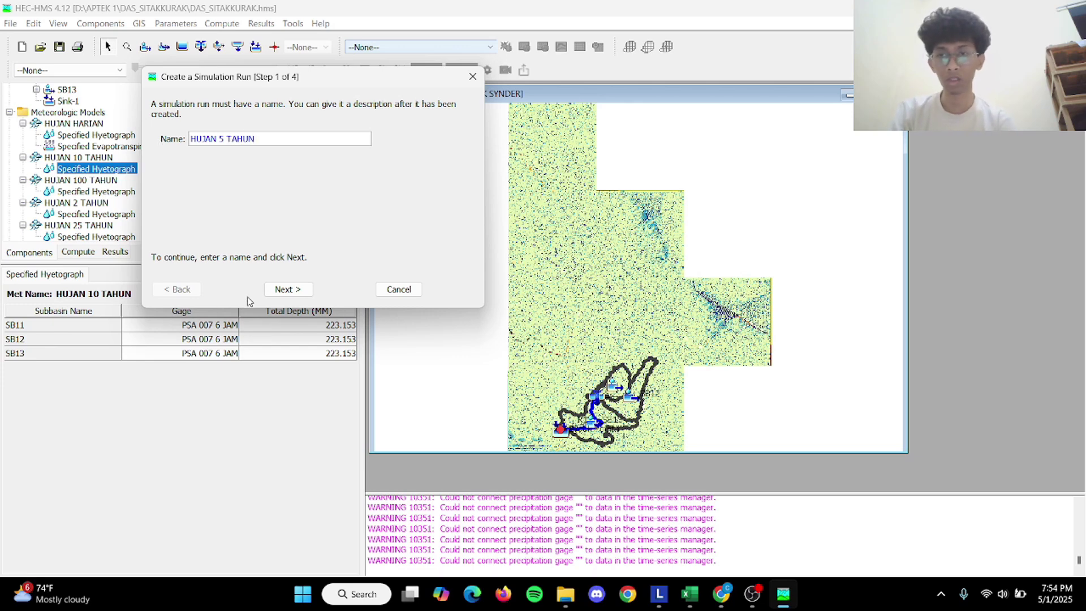
click(285, 289)
click(283, 154)
click(286, 289)
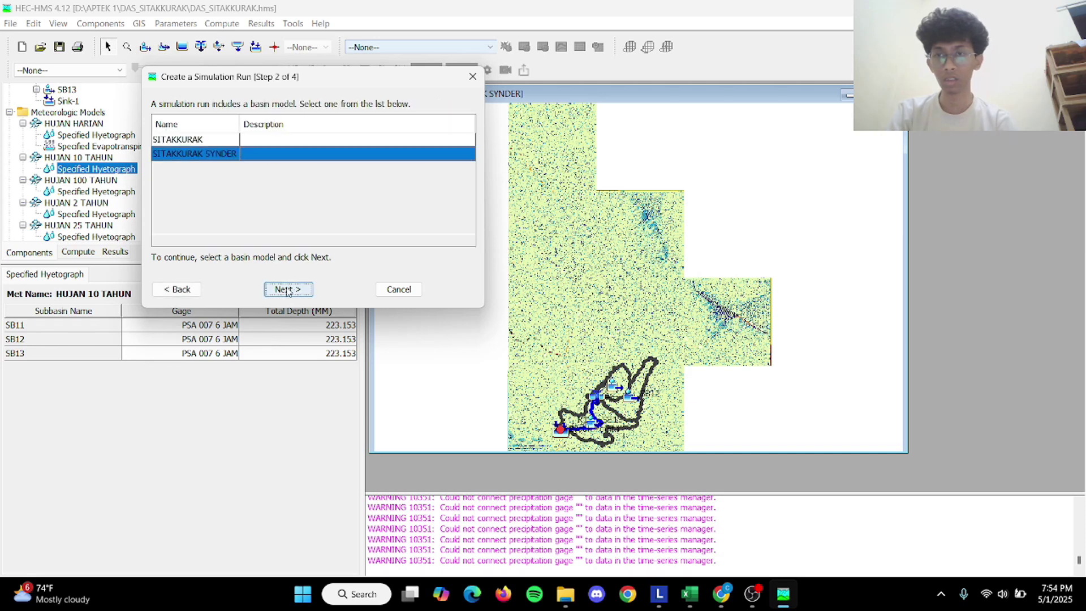
click(251, 220)
click(287, 289)
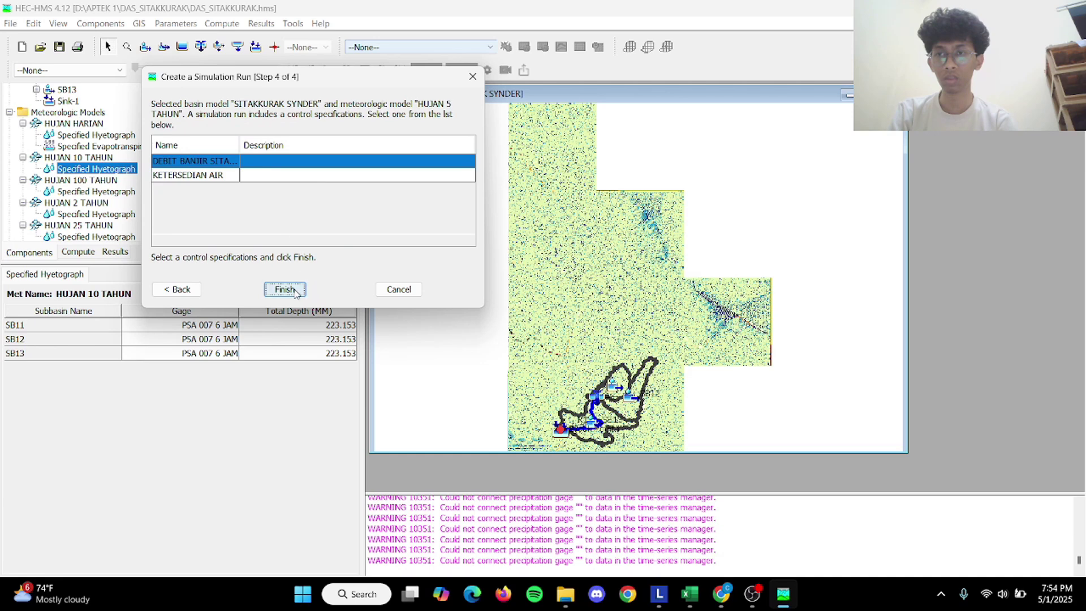
click(297, 292)
Create simulation run HUJAN 10 TAHUN with basin model SITAKKURAK SYNDER, meteorologic model HUJAN 10 TAHUN and control specifications DEBIT BANJIR SITAKKURAK.
click(181, 26)
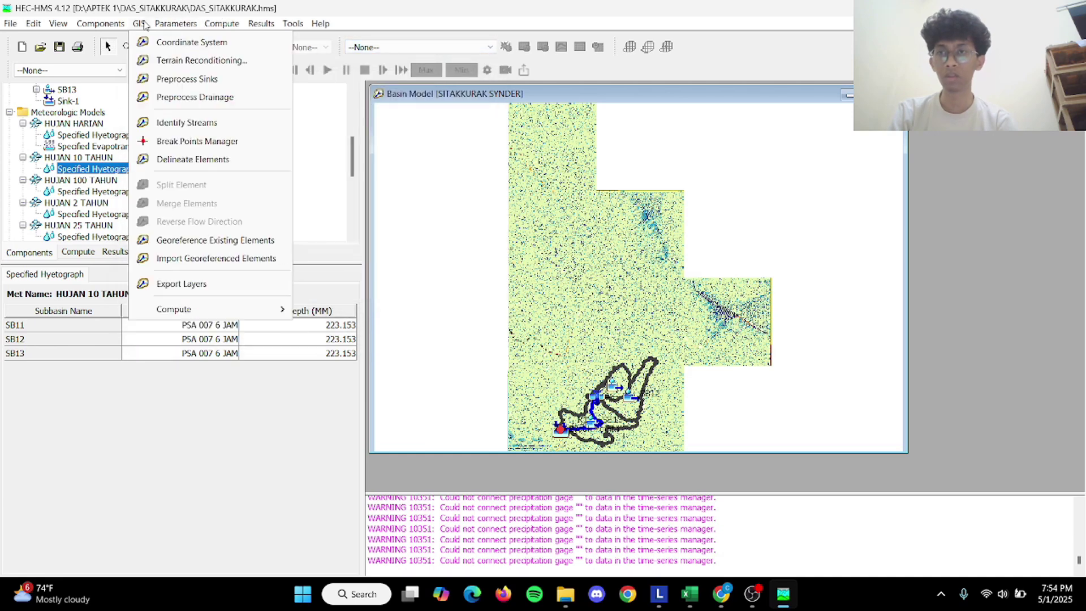
mouse_move(240, 38)
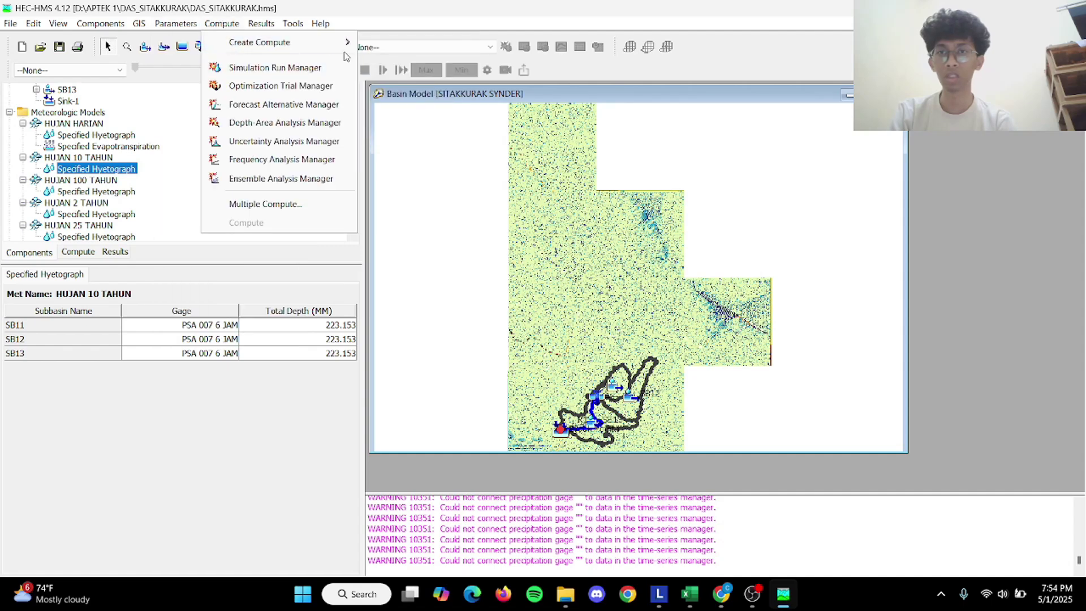
click(412, 42)
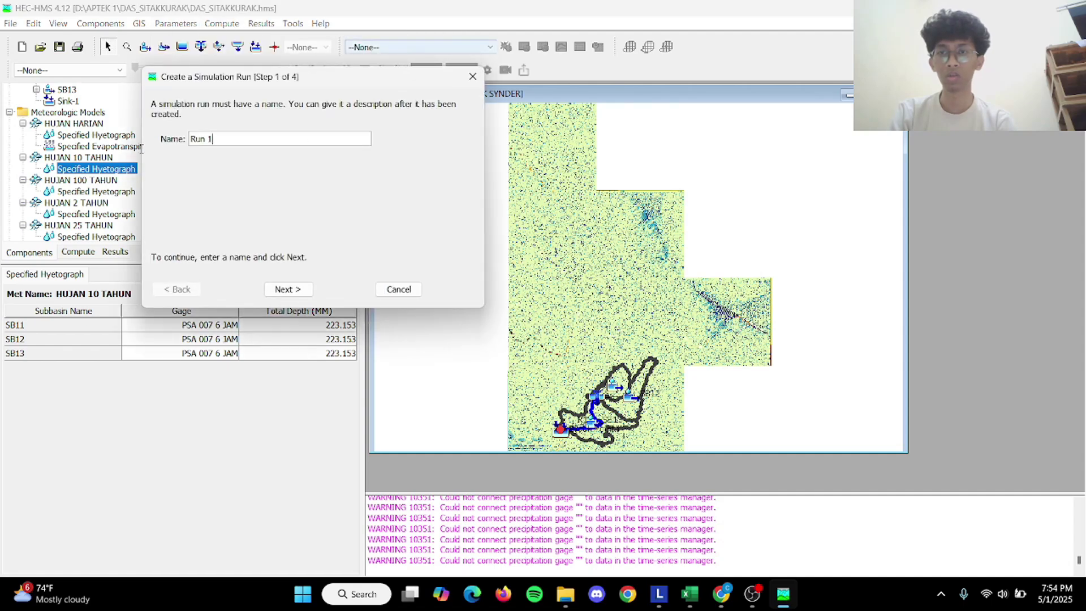
key(BackSpace)
key(BackSpace)
key(BackSpace)
key(BackSpace)
key(BackSpace)
text(HUJAN 10)
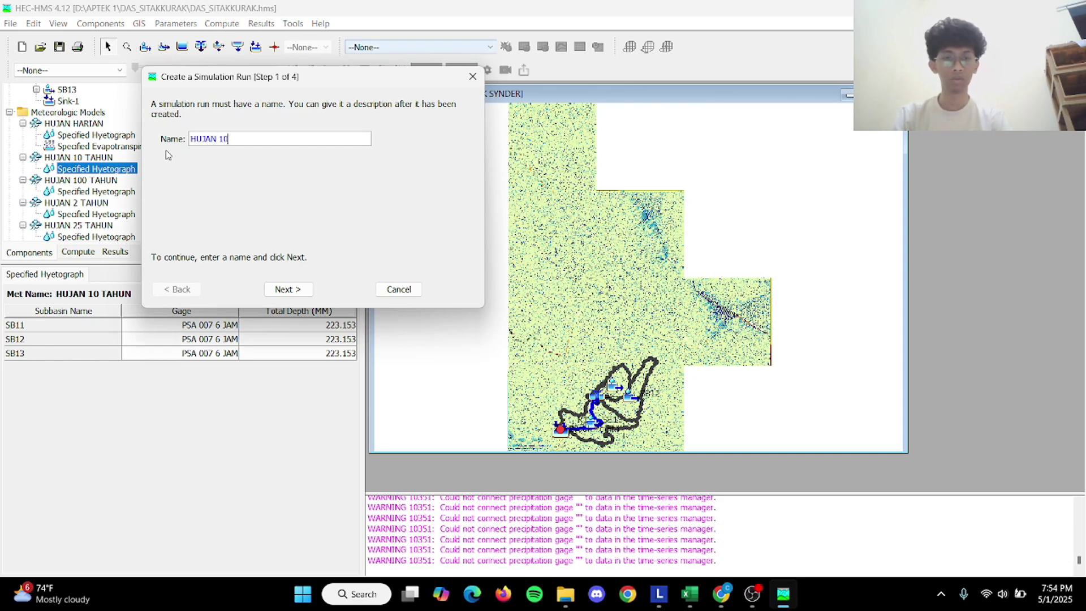
text( TAHUN)
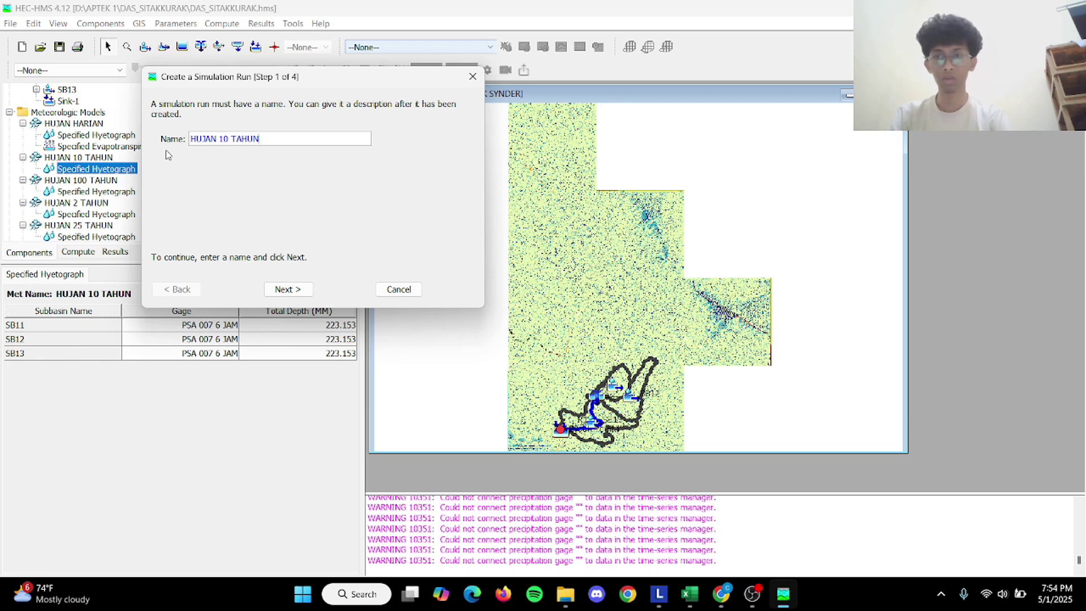
click(288, 290)
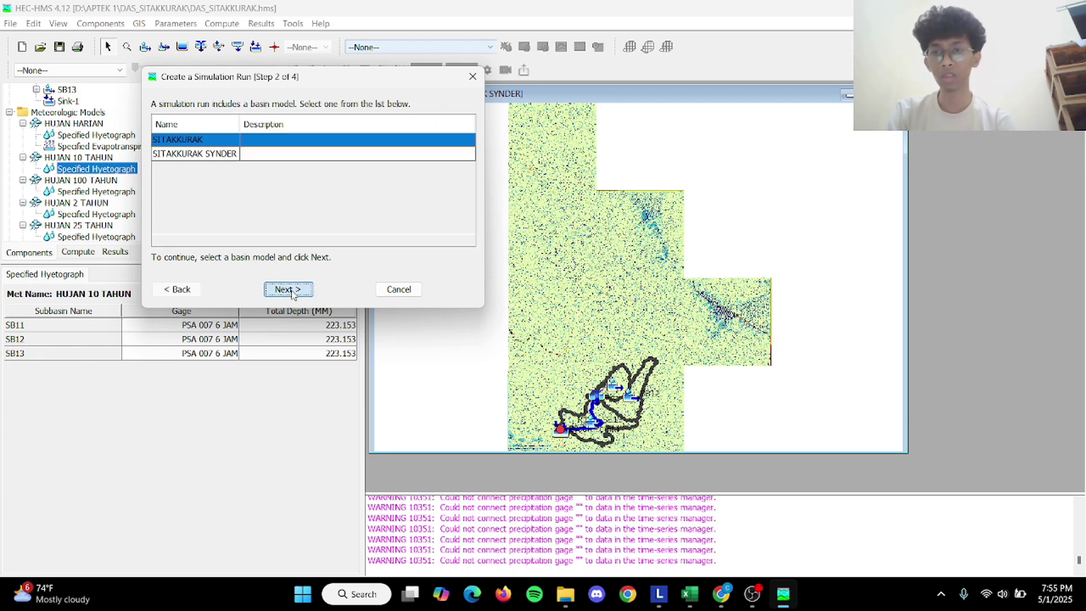
click(287, 157)
click(288, 289)
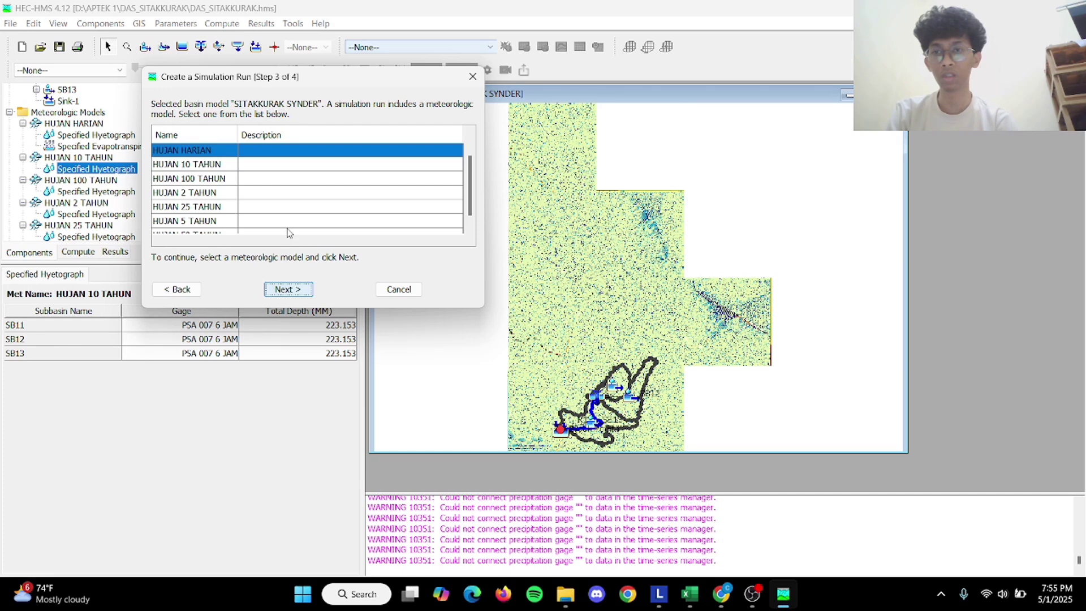
click(279, 167)
click(292, 288)
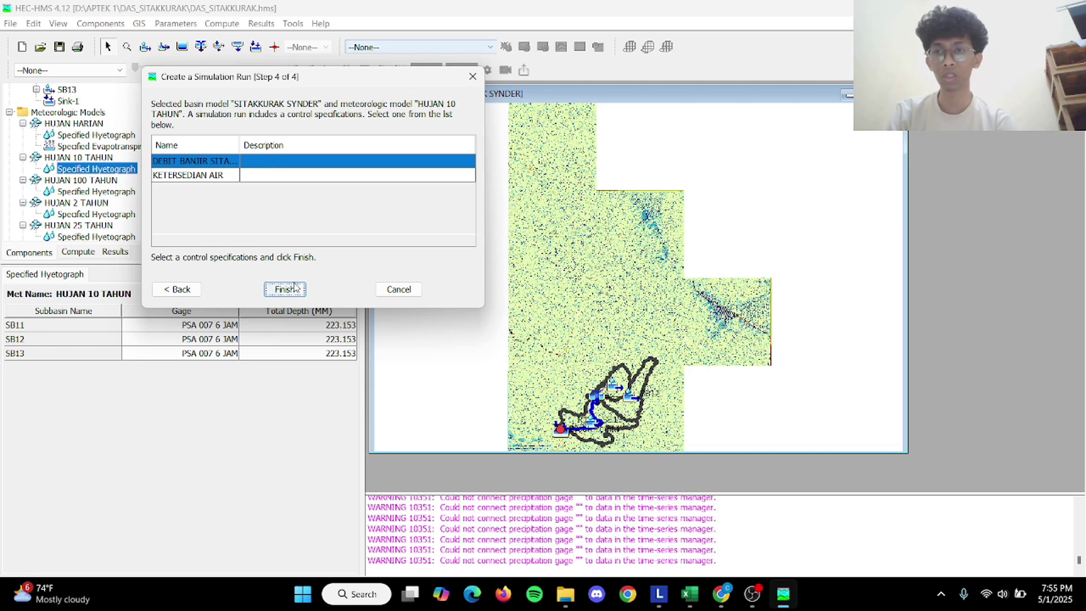
click(285, 289)
Create simulation run HUJAN 25 TAHUN with basin model SITAKKURAK SYNDER, meteorologic model HUJAN 25 TAHUN and control specifications DEBIT BANJIR SITAKKURAK.
click(223, 24)
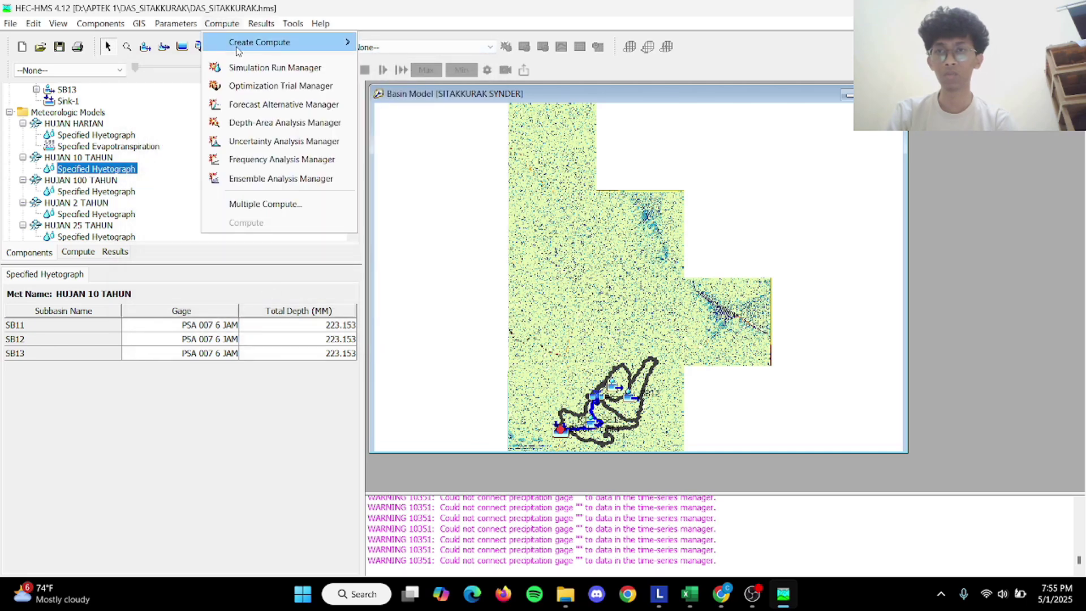
mouse_move(342, 41)
click(412, 41)
text(HUJAN 25 TAHUN)
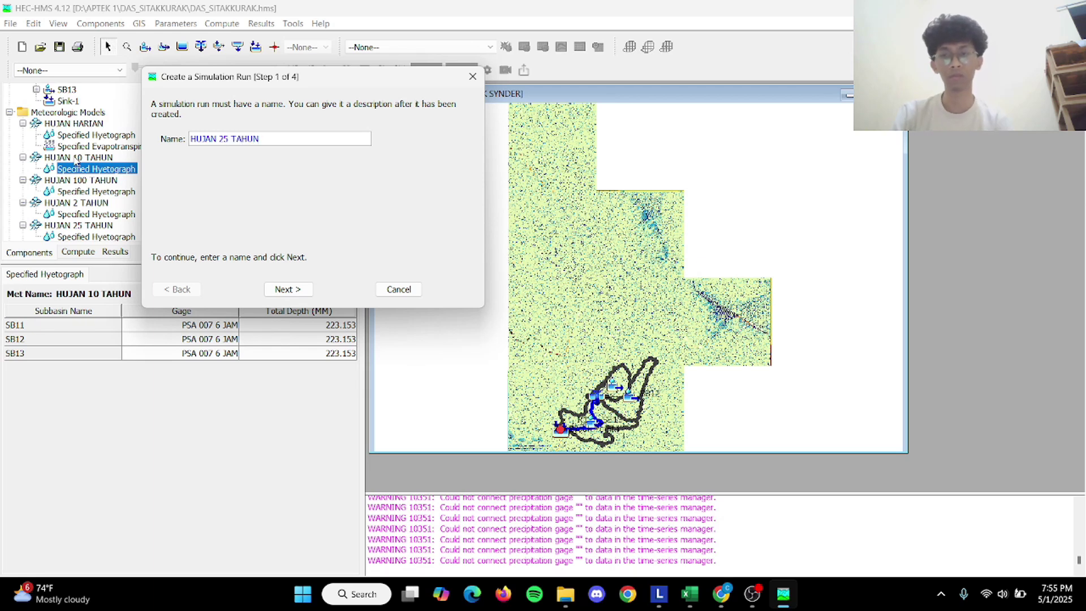
click(288, 289)
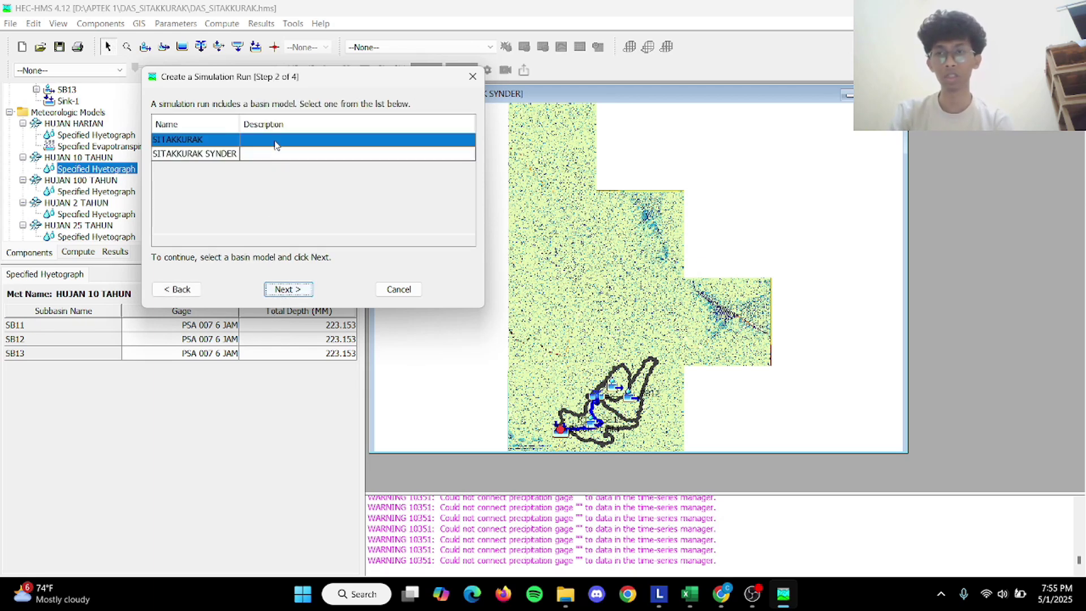
click(271, 153)
click(287, 290)
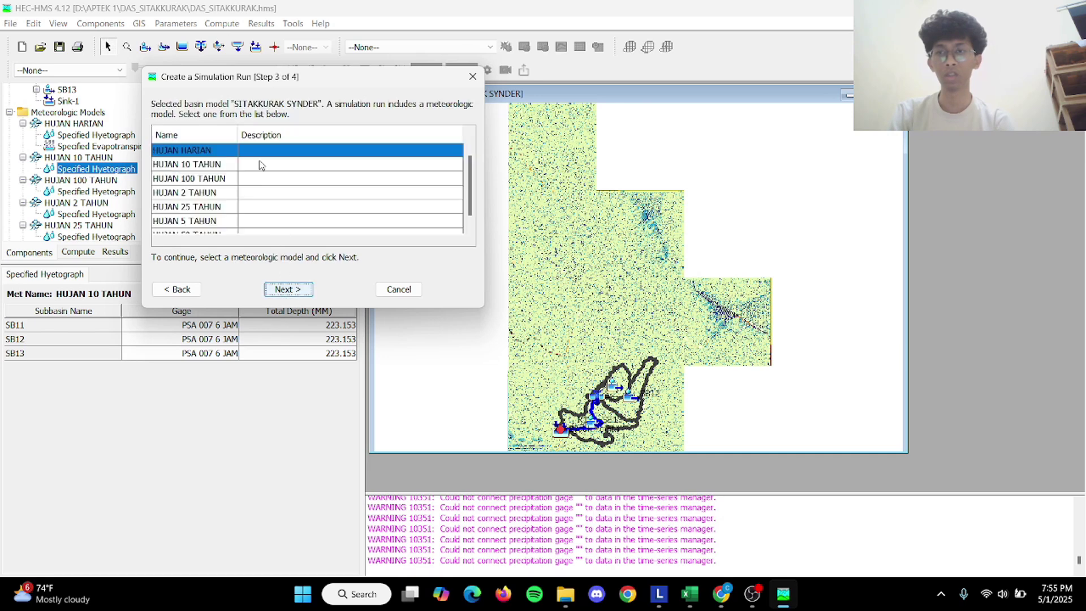
click(252, 208)
click(288, 289)
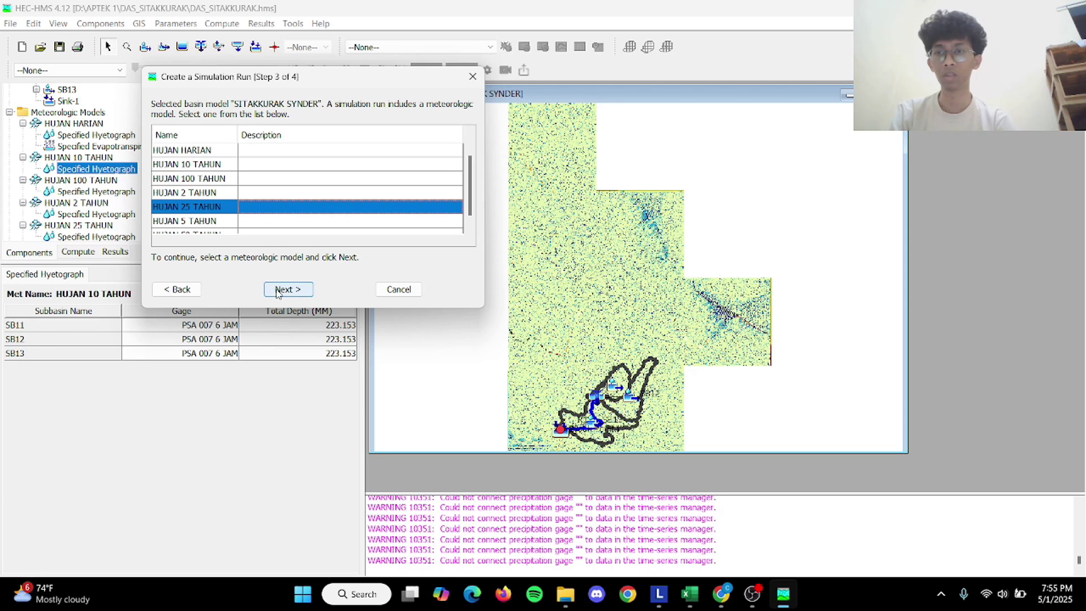
click(284, 289)
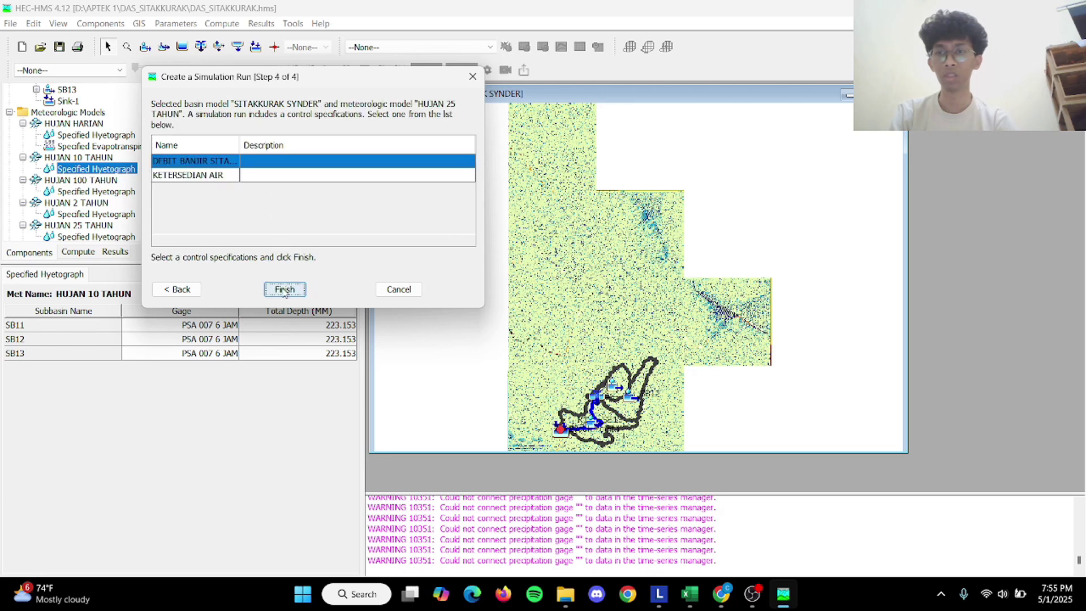
Create simulation run HUJAN 50 TAHUN with basin model SITAKKURAK SYNDER, meteorologic model HUJAN 50 TAHUN and control specifications DEBIT BANJIR SITAKKURAK.
click(177, 23)
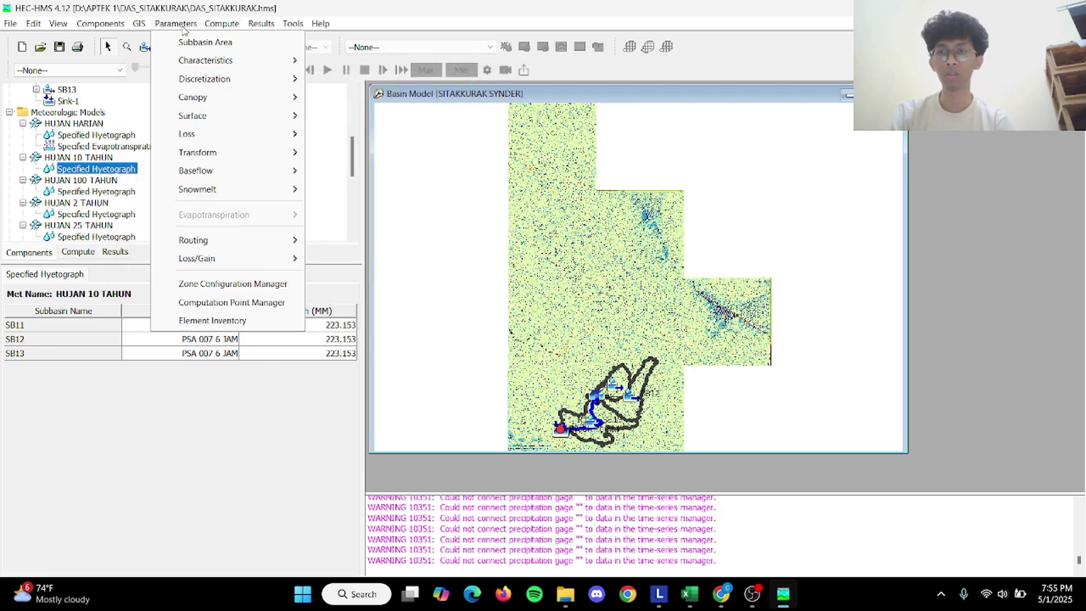
mouse_move(223, 24)
mouse_move(345, 42)
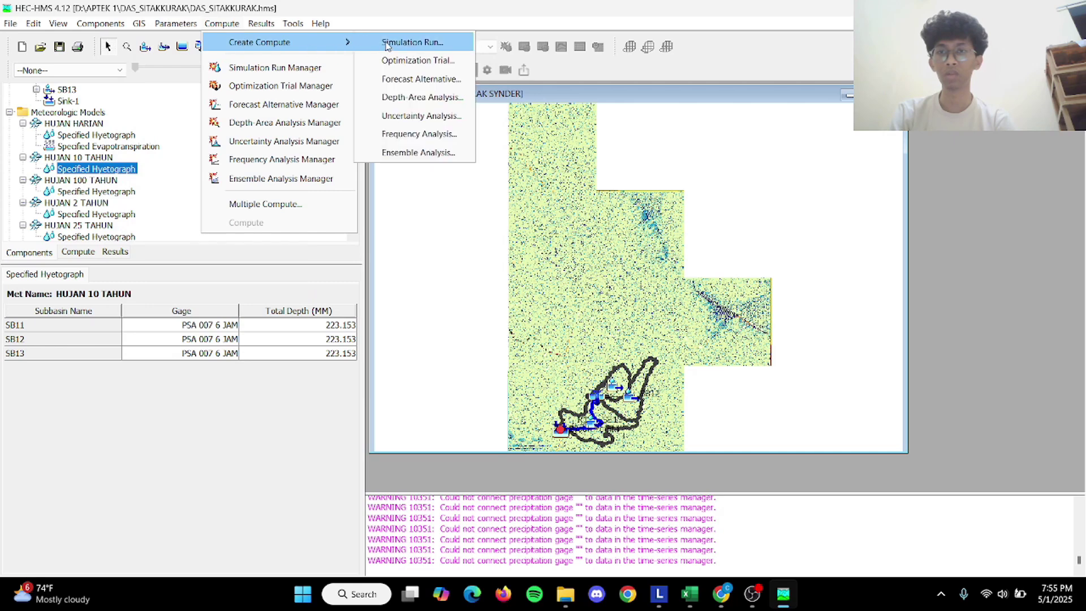
click(387, 45)
key(BackSpace)
key(BackSpace)
key(BackSpace)
key(BackSpace)
key(BackSpace)
text(HUJAN )
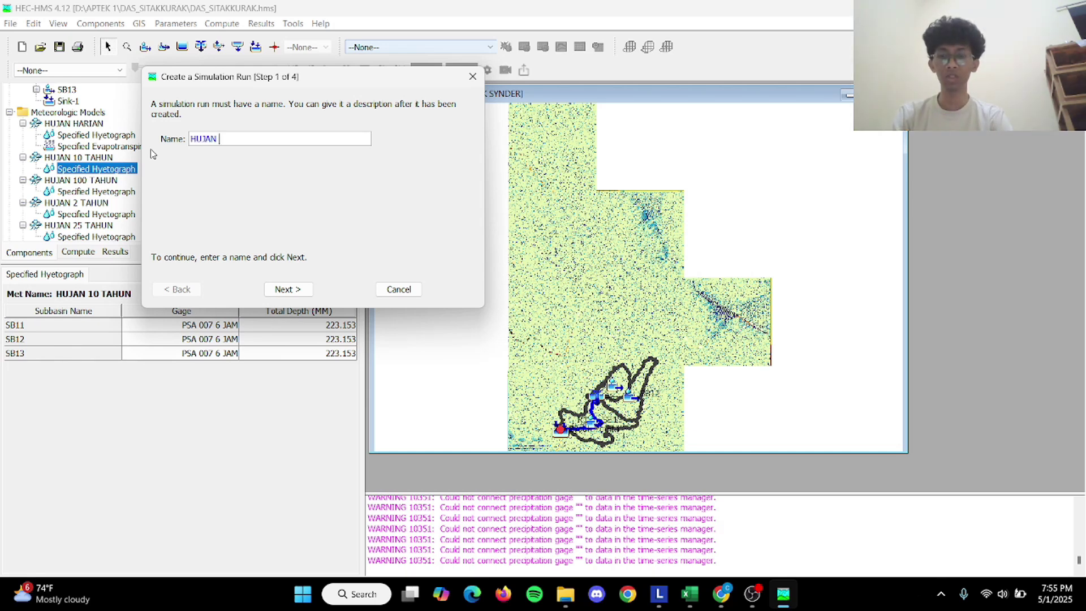
text(50 TAHUN)
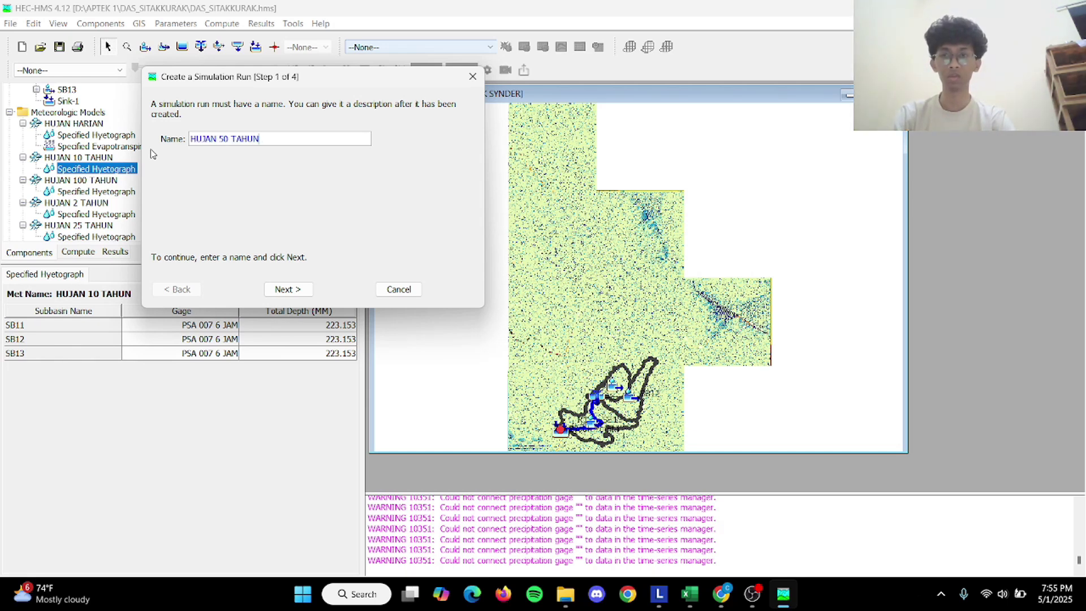
click(286, 290)
click(282, 152)
click(307, 291)
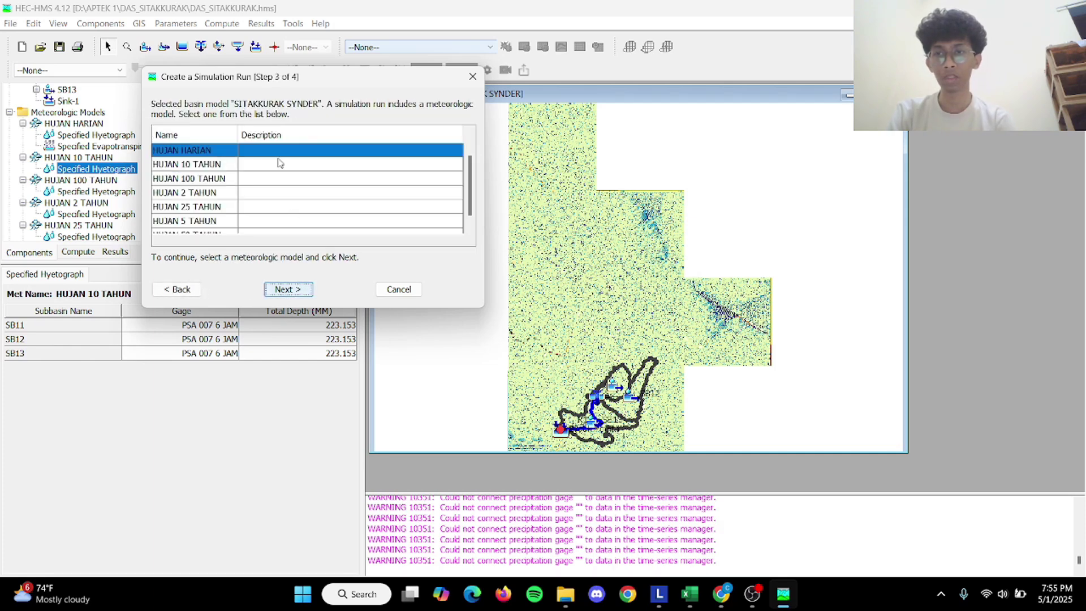
scroll(248, 229, down, 1)
click(205, 227)
click(287, 290)
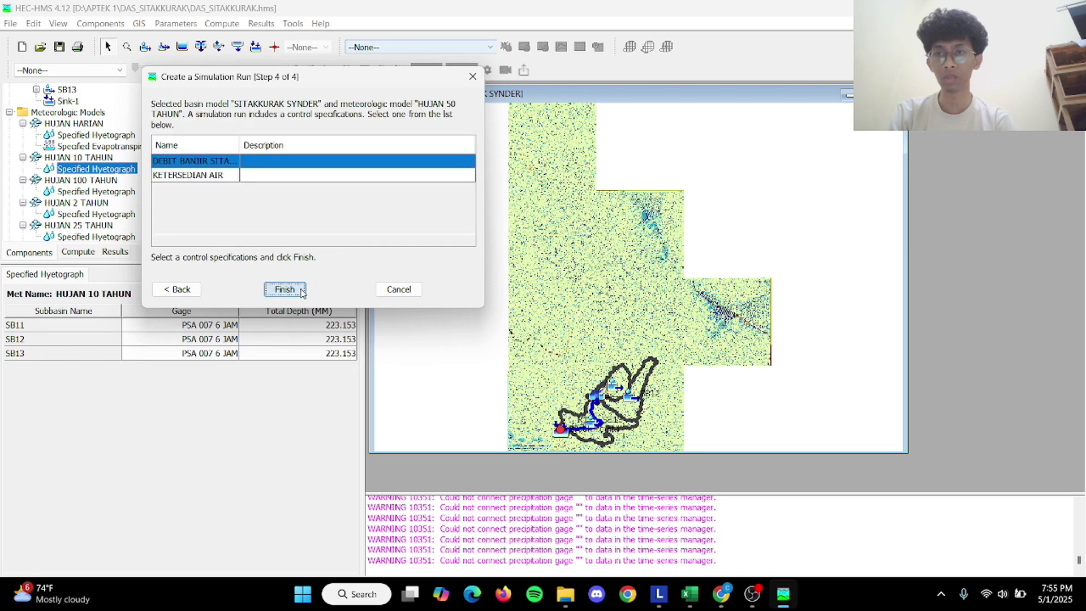
click(285, 288)
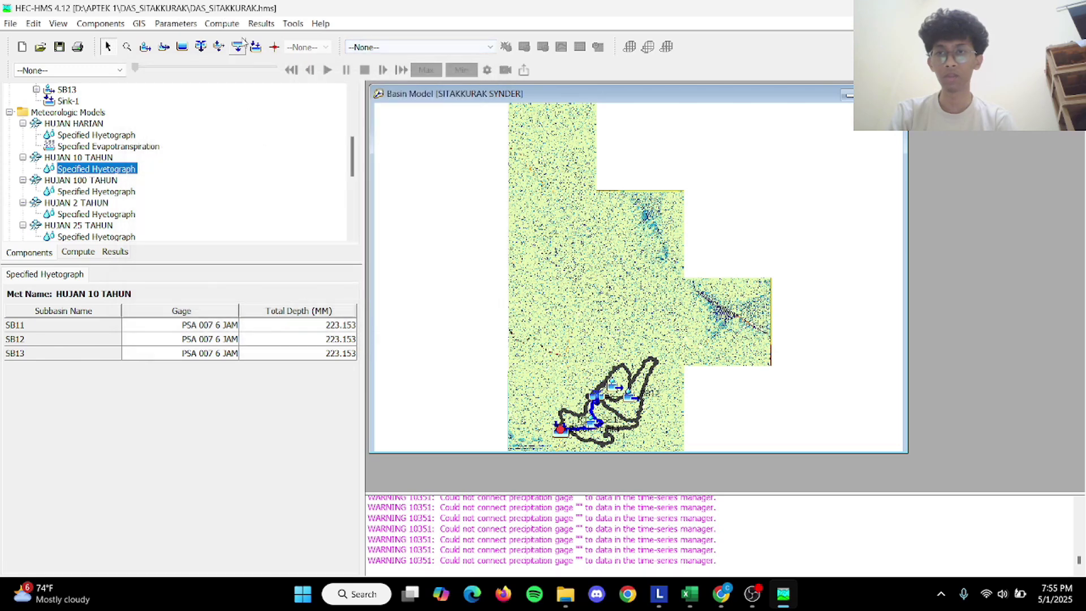
Create simulation run HUJAN 100 TAHUN with basin model SITAKKURAK SYNDER, meteorologic model HUJAN 100 TAHUN and control specifications DEBIT BANJIR SITAKKURAK.
click(176, 23)
mouse_move(222, 23)
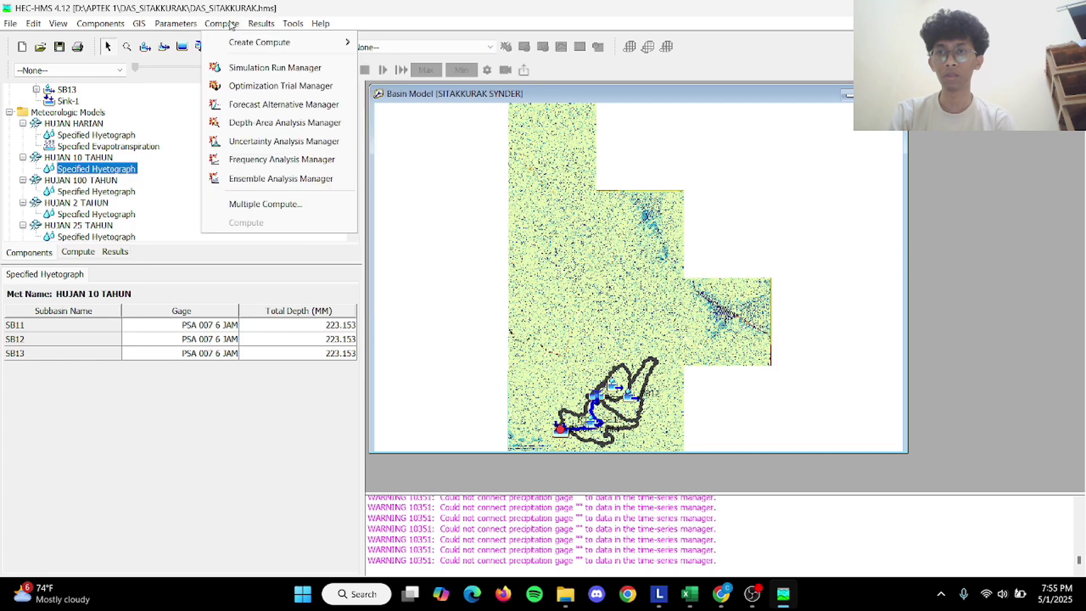
mouse_move(339, 43)
click(430, 41)
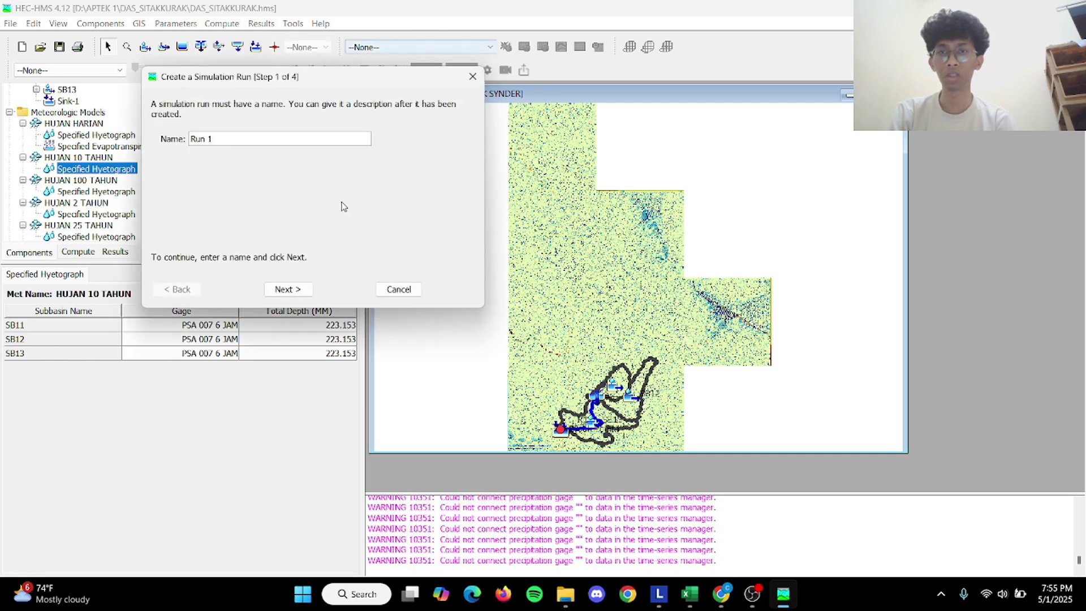
text(HU)
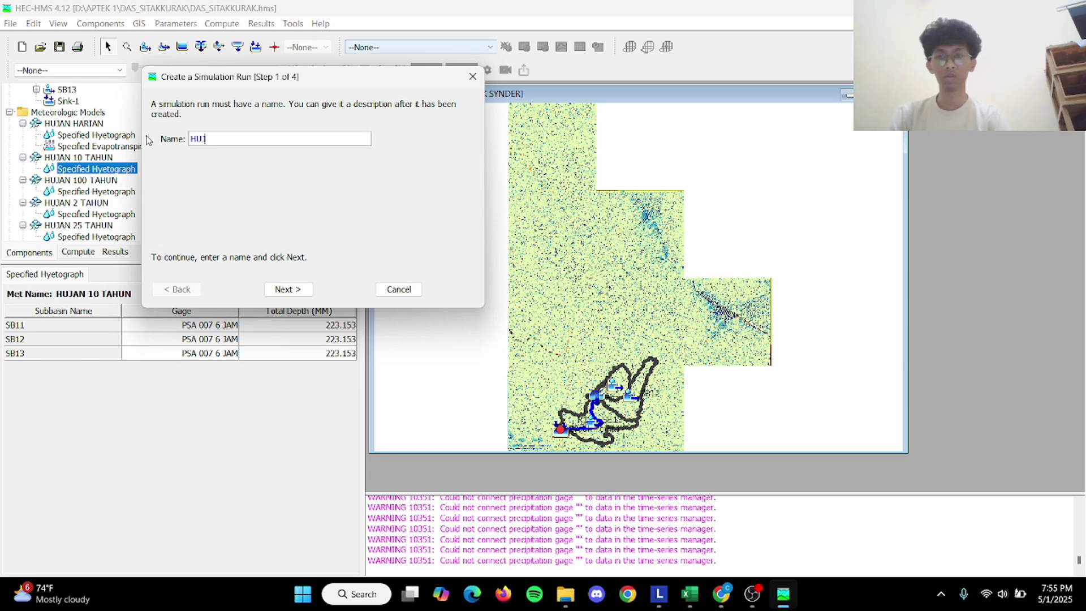
text(JAN 100 TRAHU)
key(BackSpace)
key(BackSpace)
key(BackSpace)
text(AHUN)
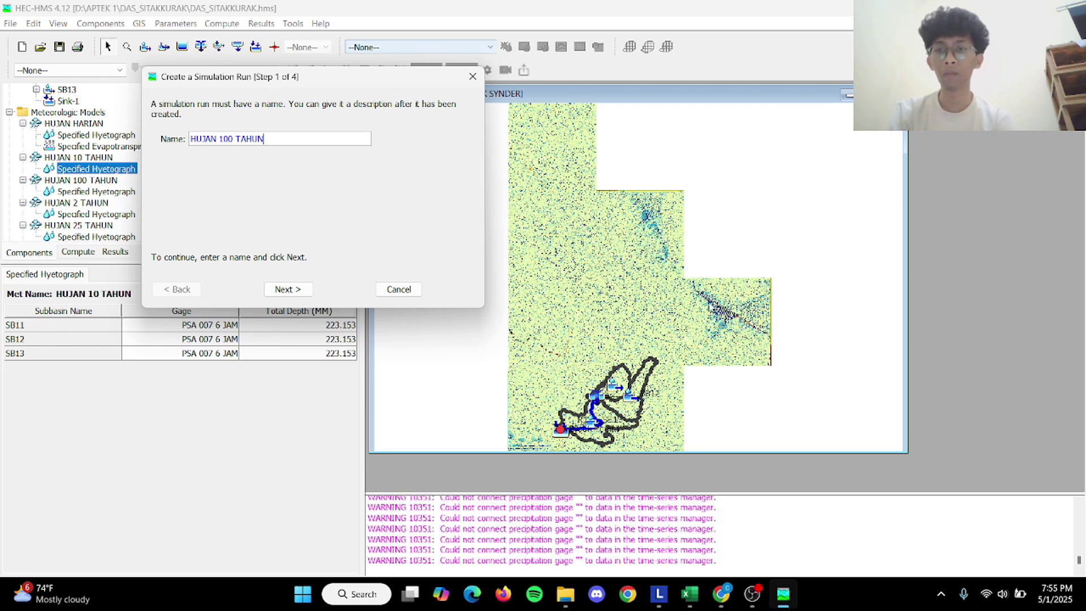
click(298, 289)
click(226, 154)
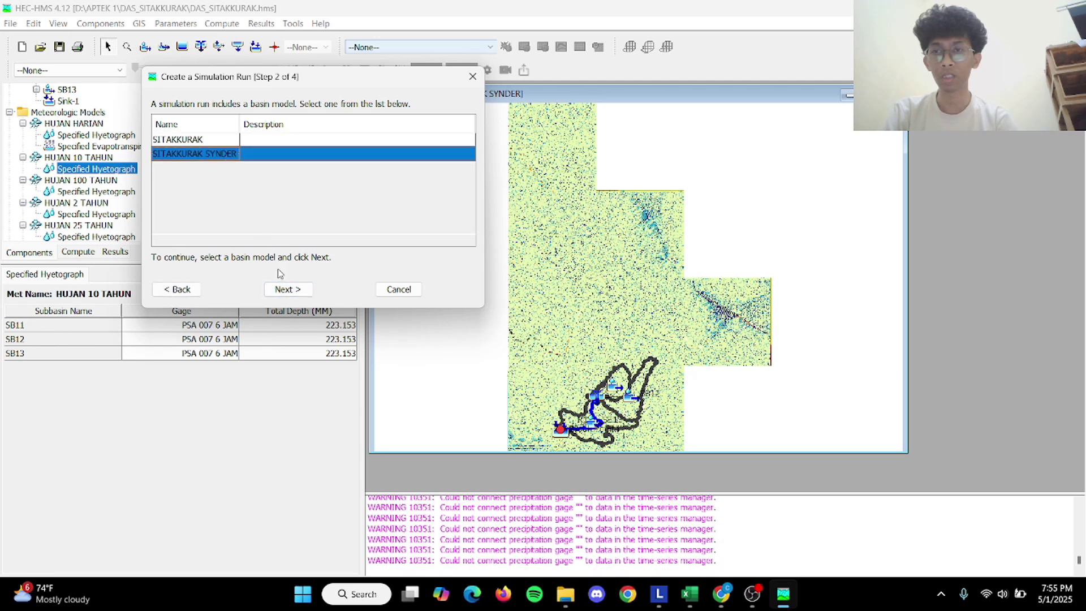
click(286, 289)
click(240, 180)
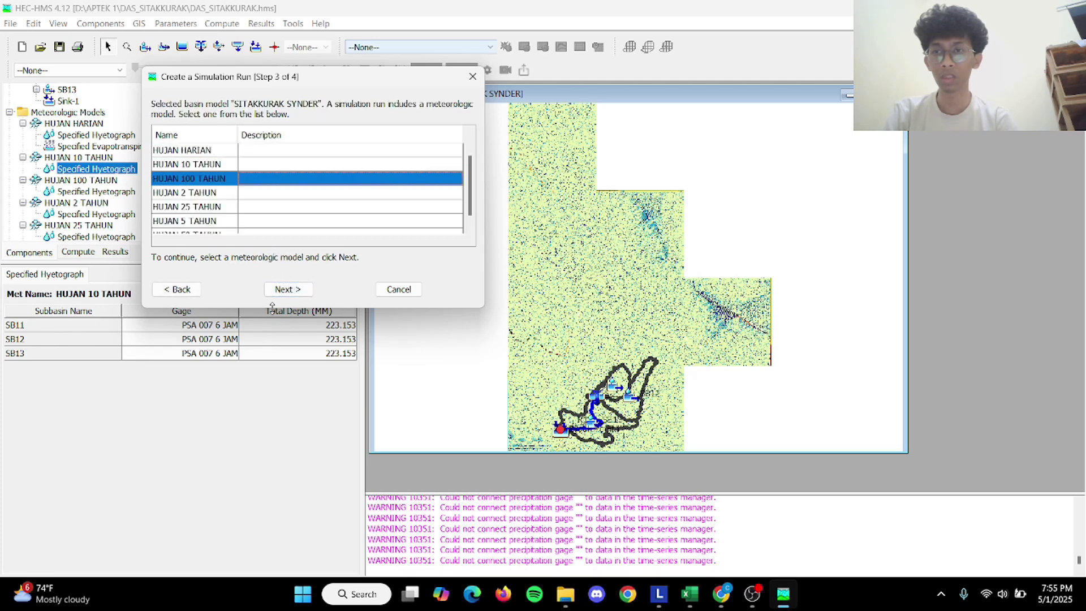
click(288, 290)
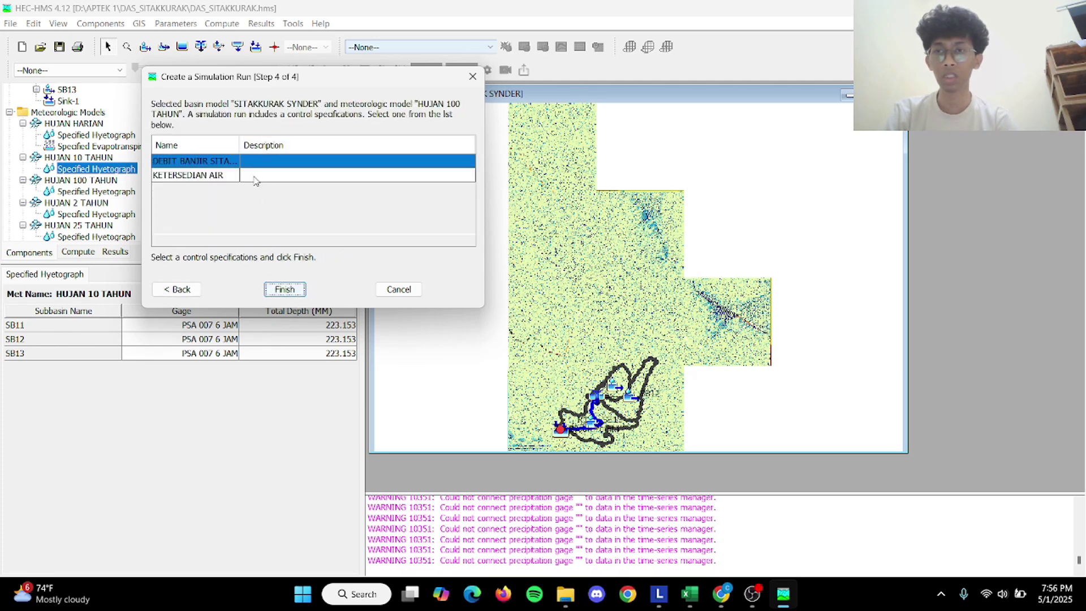
click(285, 289)
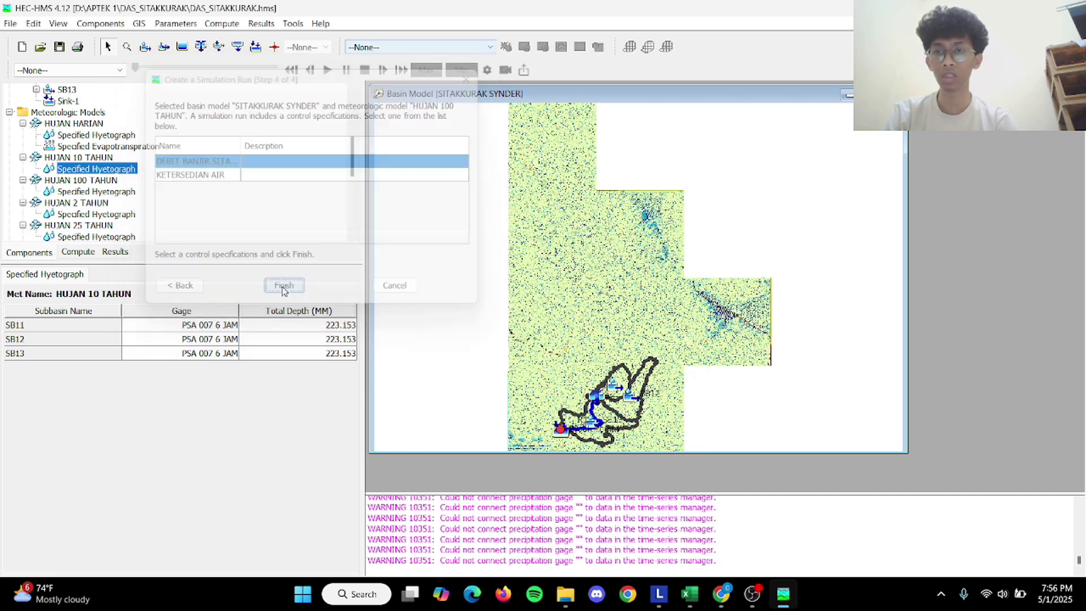
Compute all six HUJAN simulation runs with Multiple Compute, leaving out KETERSIDIAN AIR, and display the list of simulation run results.
click(220, 24)
click(271, 203)
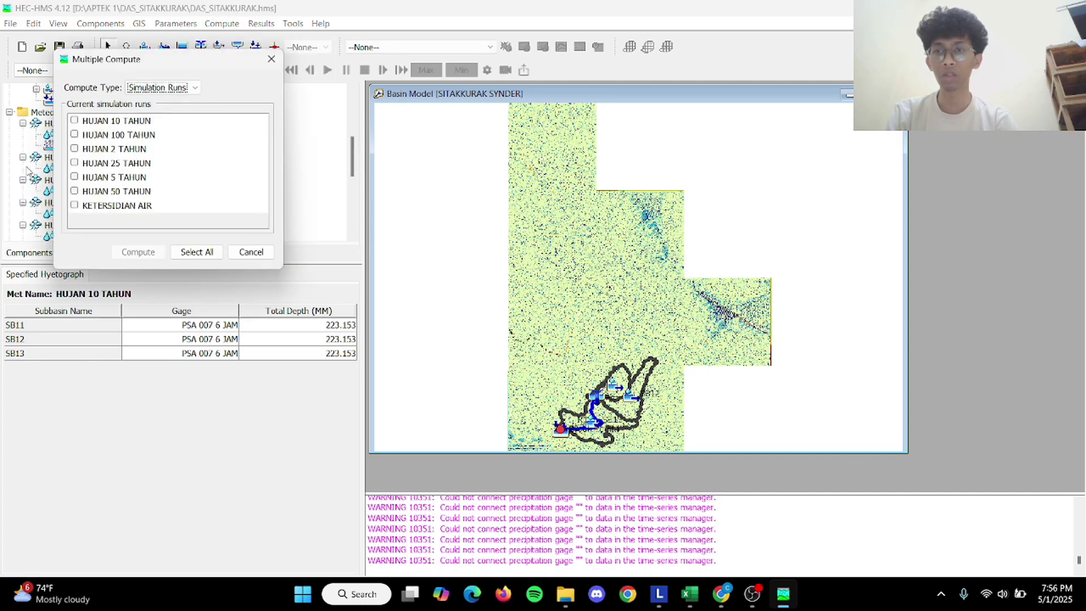
click(193, 252)
click(113, 206)
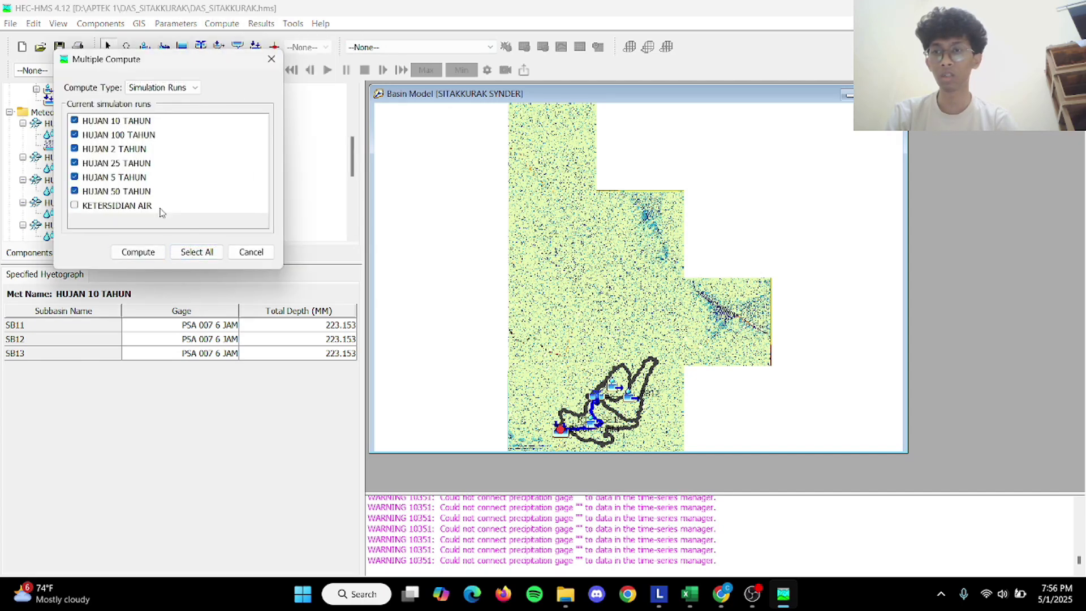
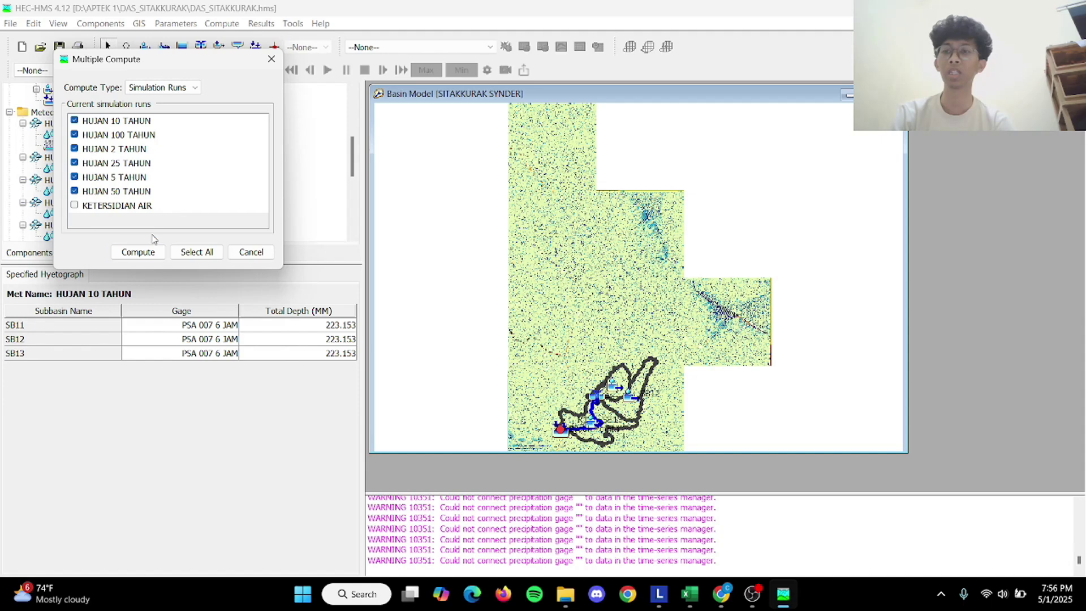
click(138, 252)
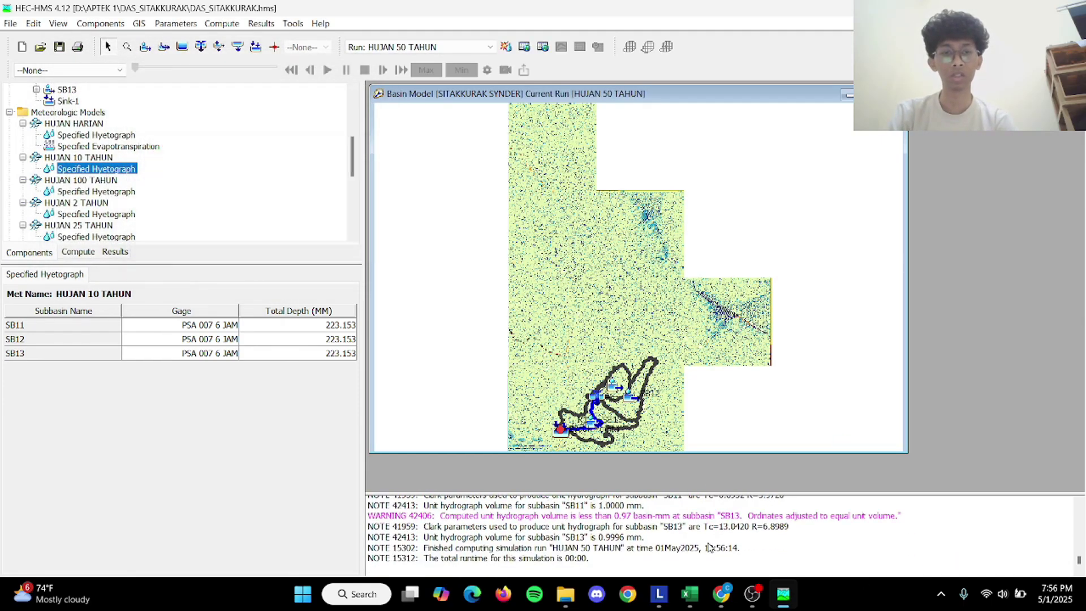
scroll(710, 547, up, 5)
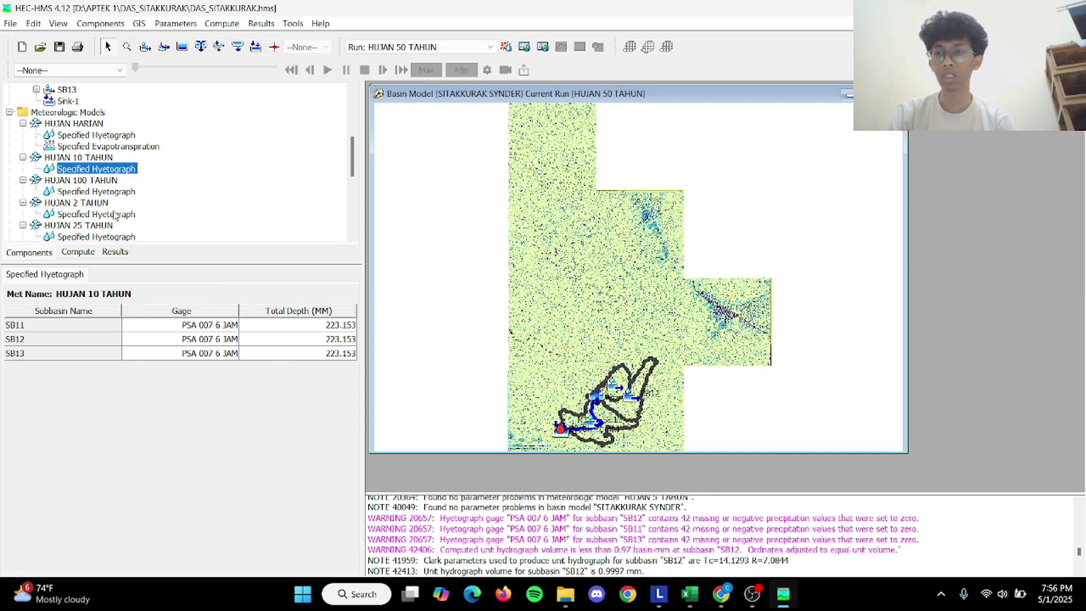
click(107, 251)
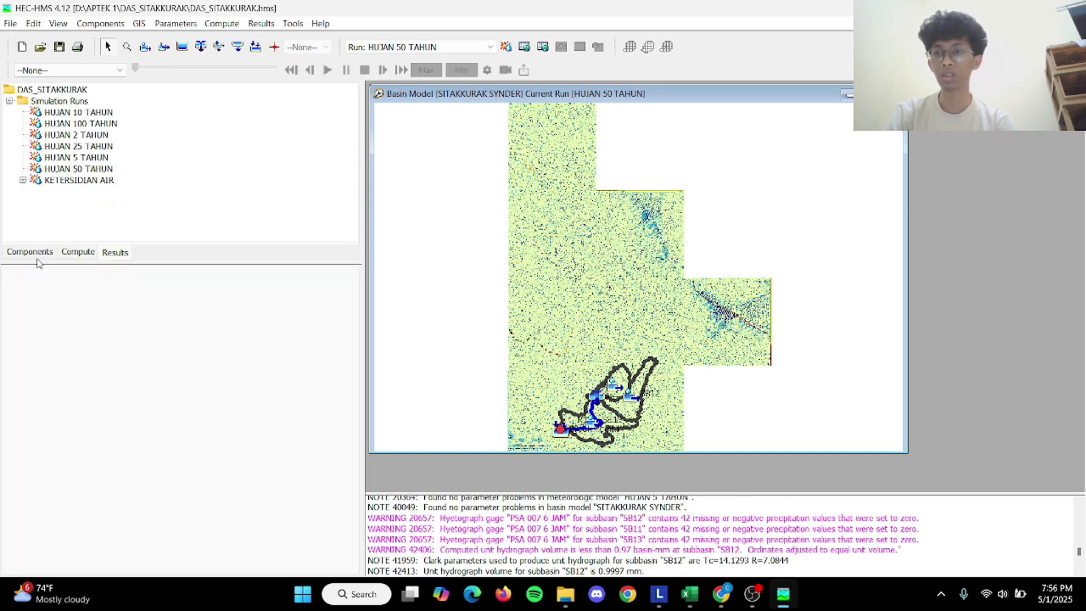
View the result graph and the time-series table of subbasin SB12 for run HUJAN 50 TAHUN.
click(70, 170)
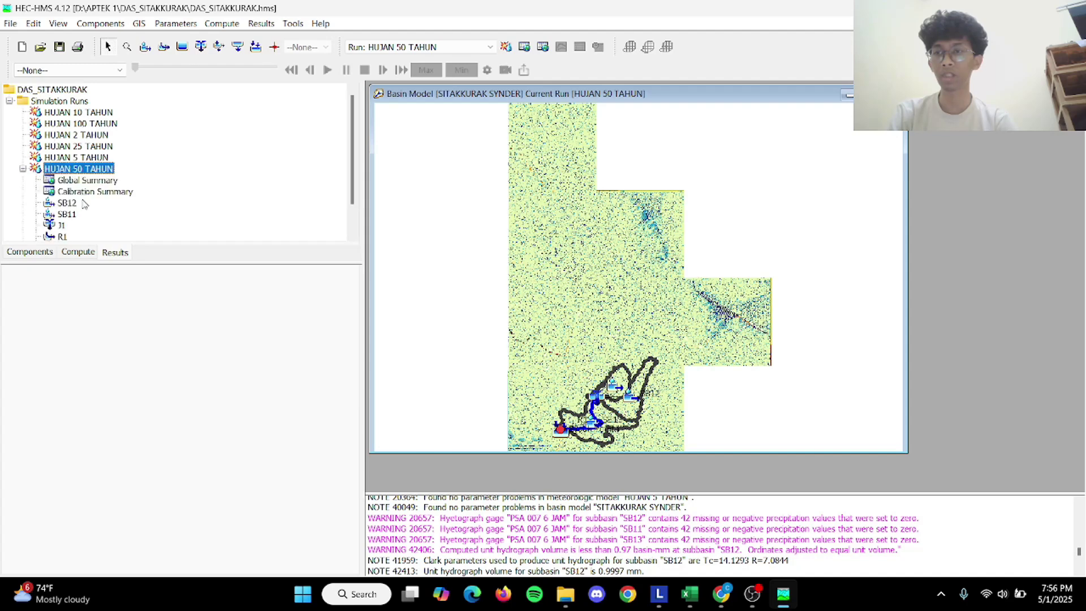
scroll(84, 204, down, 1)
click(62, 168)
click(73, 184)
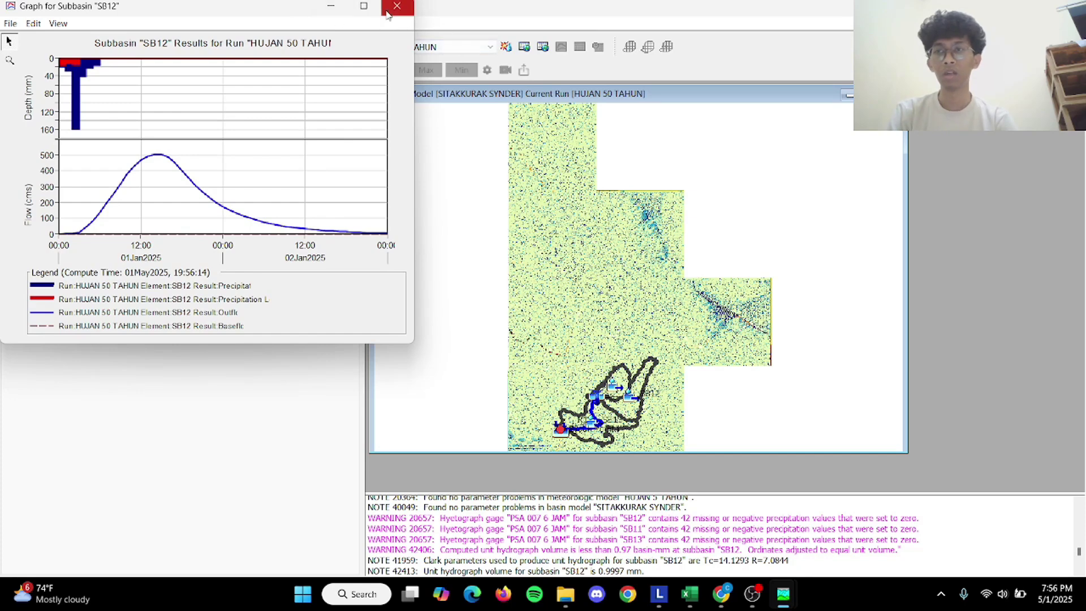
click(398, 6)
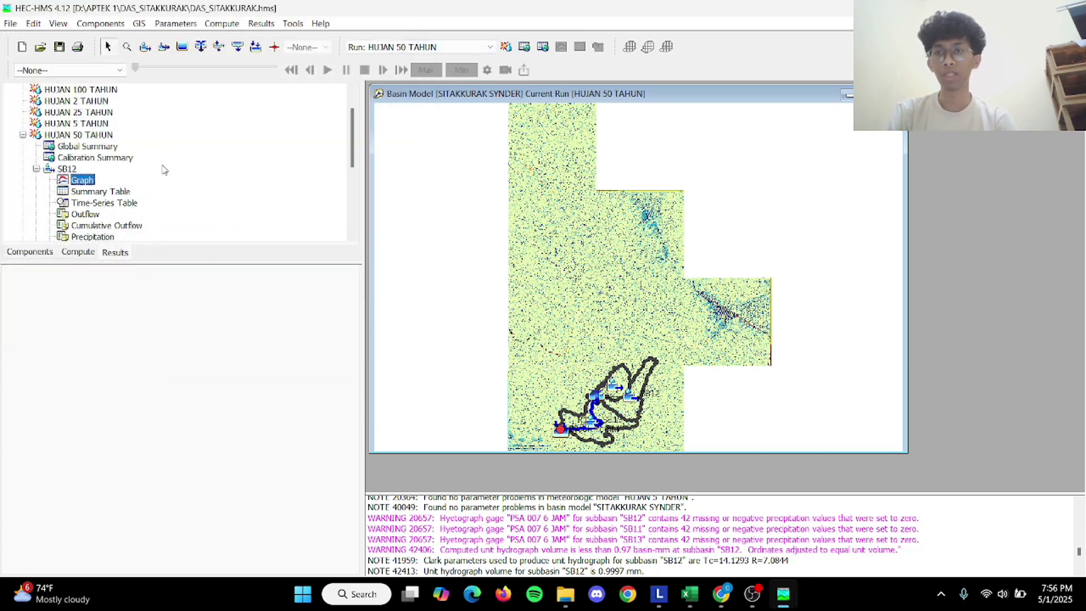
click(118, 134)
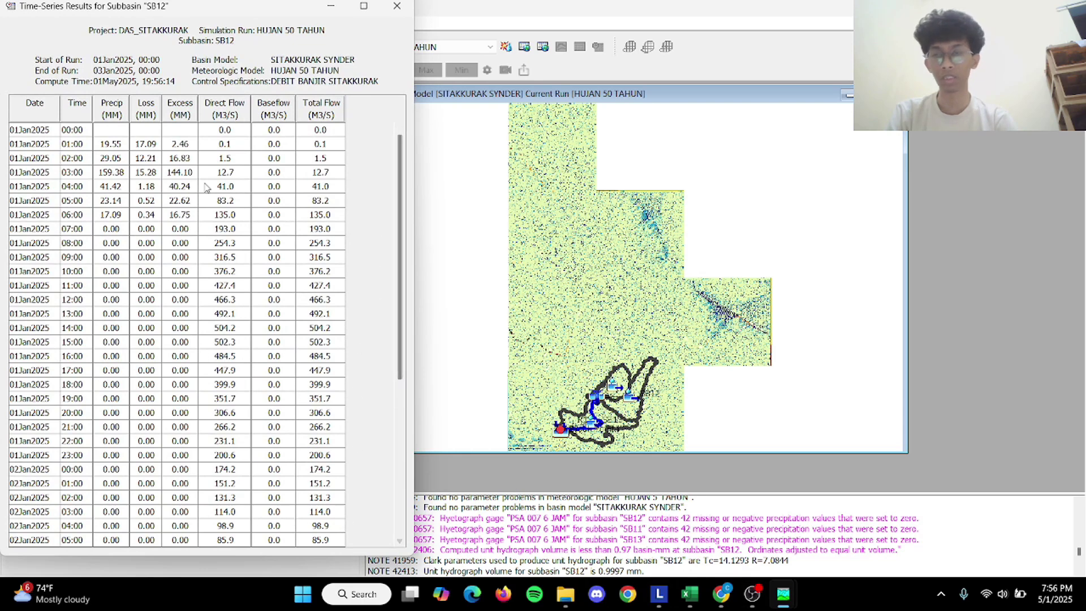
click(397, 5)
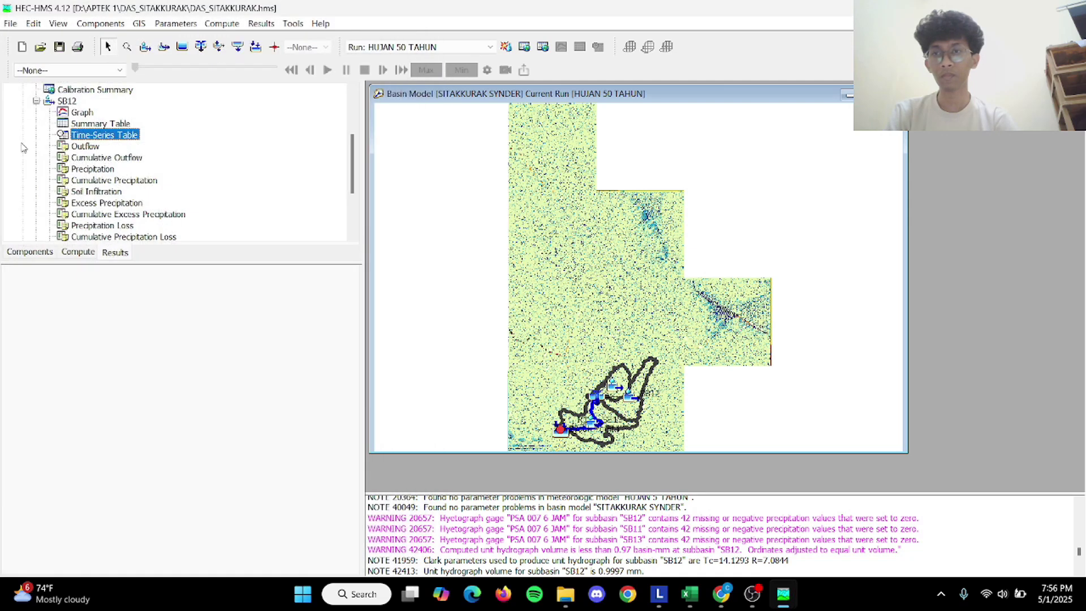
View the time-series table of subbasin SB11 for run HUJAN 50 TAHUN.
scroll(95, 154, down, 3)
double_click(63, 180)
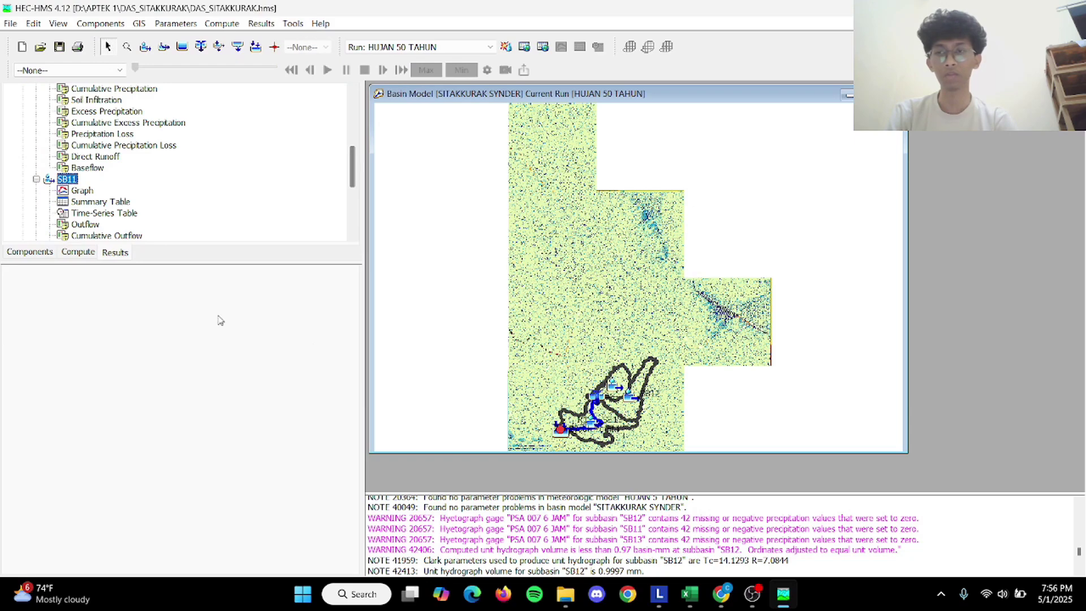
click(95, 202)
click(108, 213)
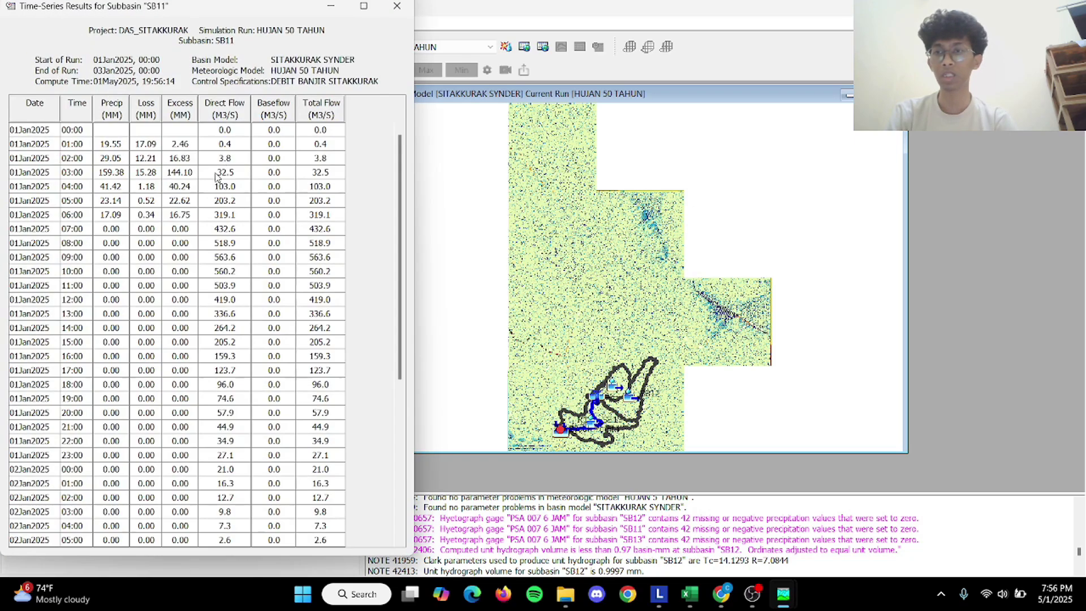
click(397, 5)
View the result graph of subbasin SB12 for run HUJAN 25 TAHUN and close it.
scroll(148, 233, up, 5)
scroll(149, 233, up, 1)
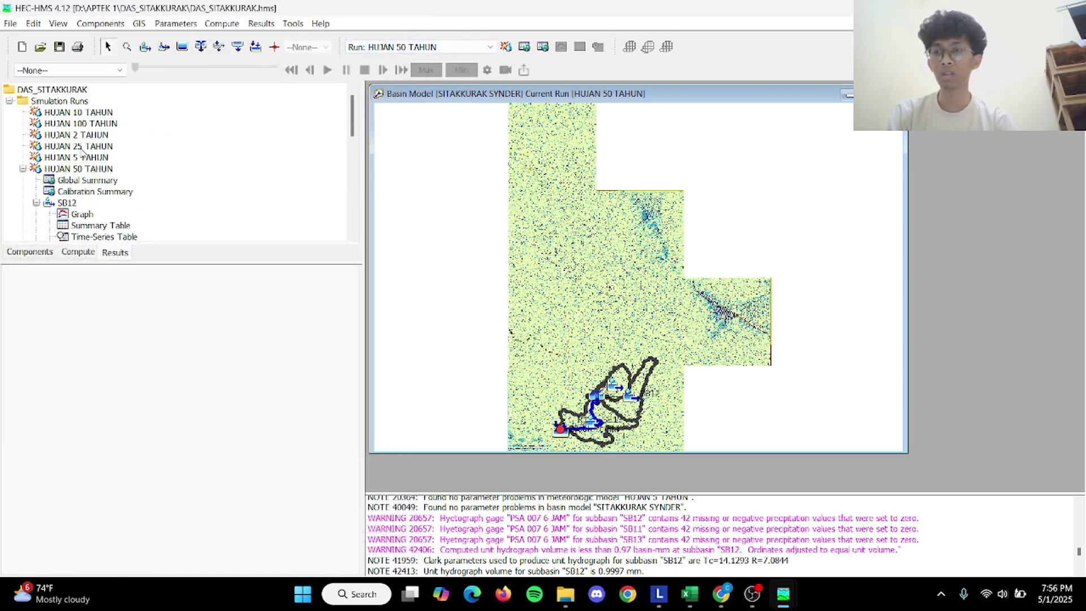
click(72, 165)
click(91, 146)
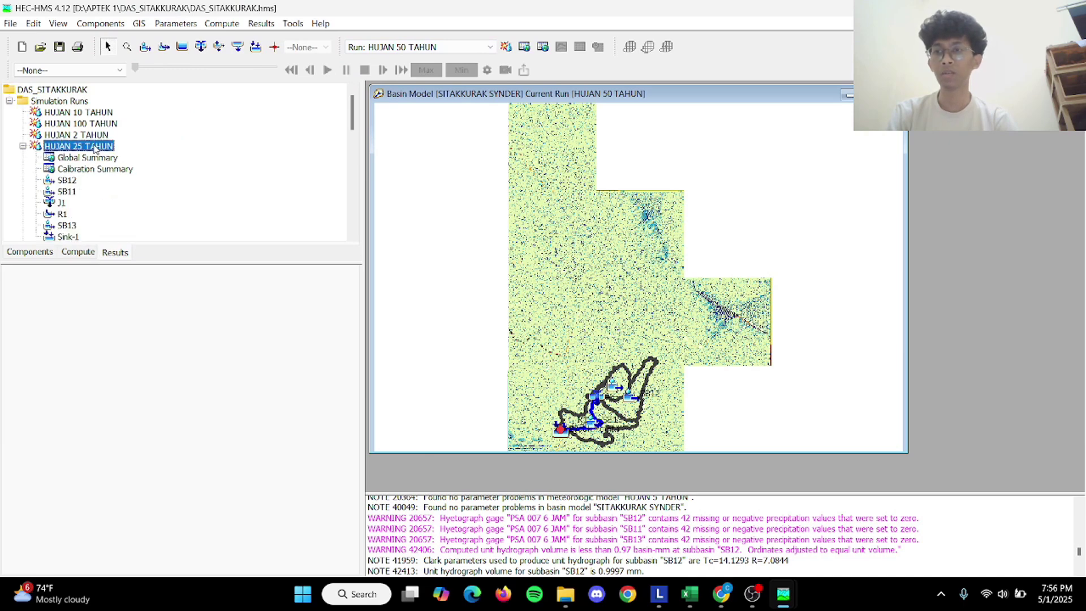
click(69, 181)
click(74, 191)
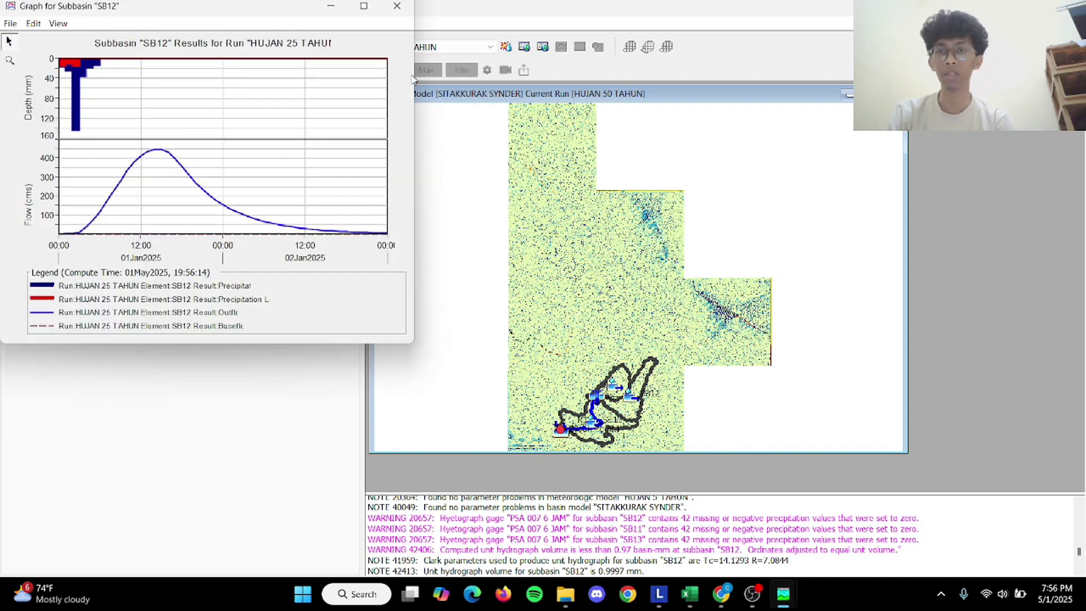
click(398, 6)
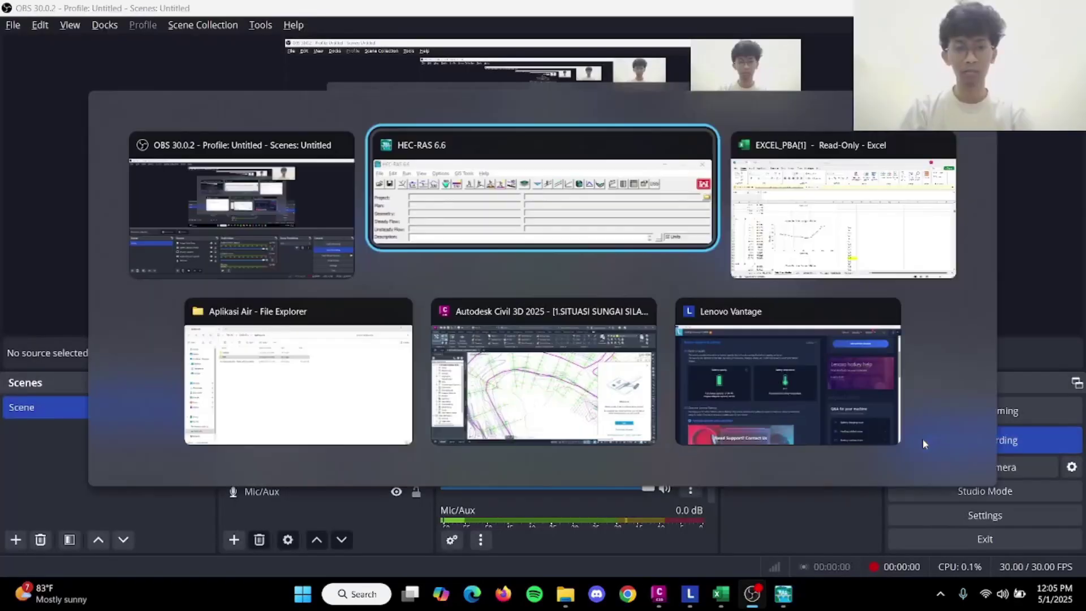
Switch to the EXCEL_PBA[1] workbook in Excel, and bring the HEC-RAS main window in front of it.
key(alt+Tab)
key(alt+Tab)
click(871, 256)
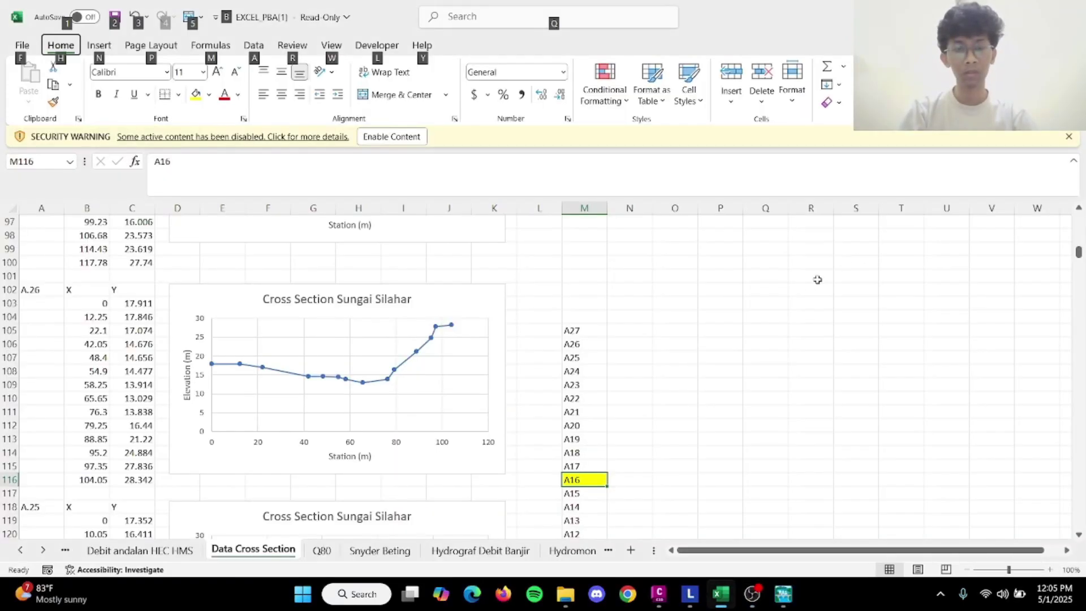
key(alt+Tab)
key(alt+Tab)
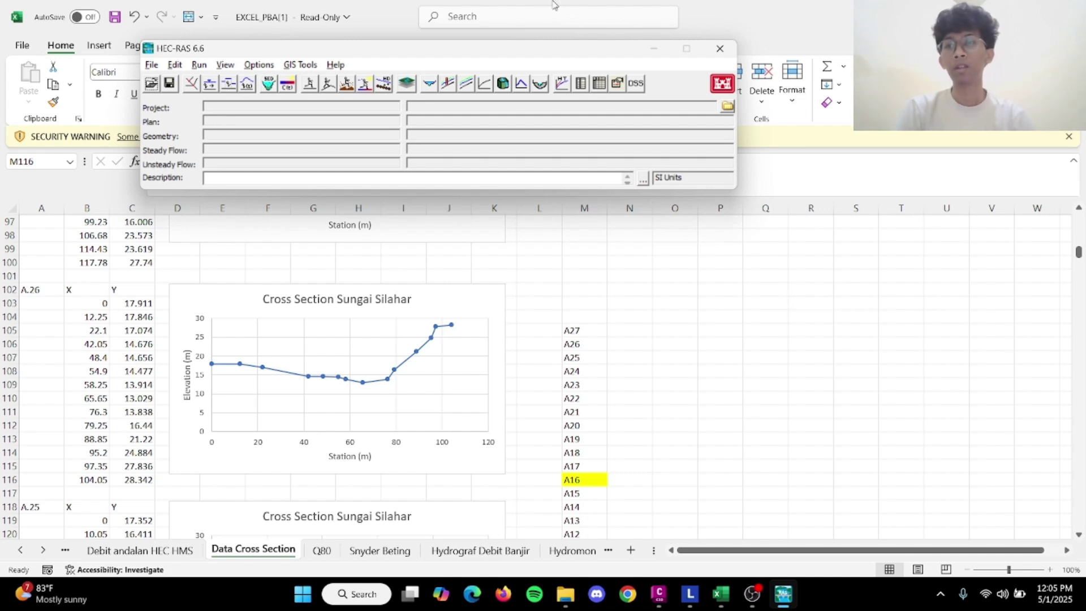
Start a new HEC-RAS project and set its folder to APTEK 1 on drive D.
click(152, 65)
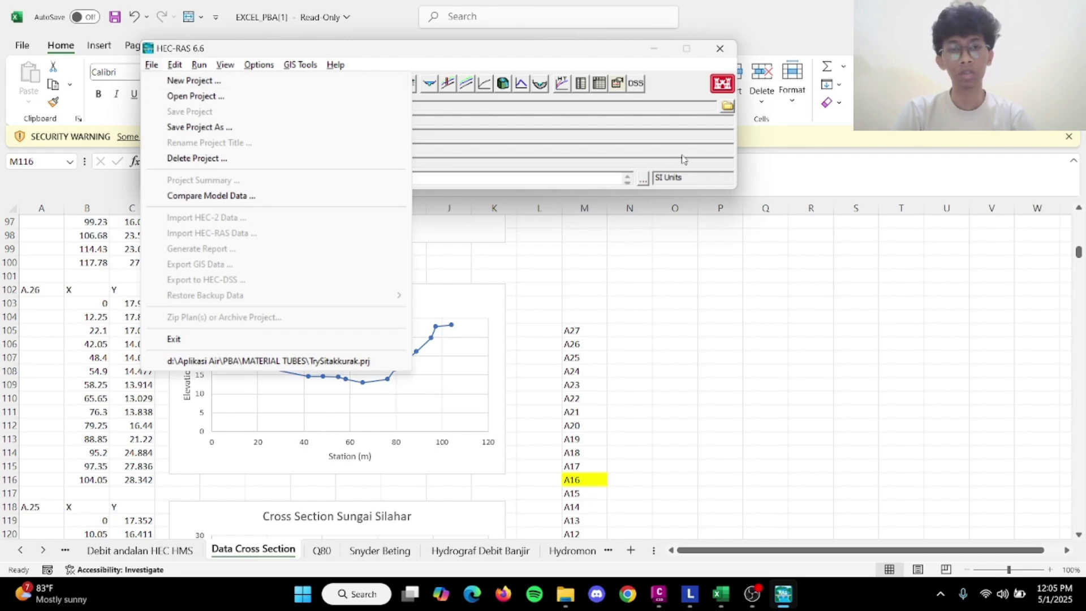
click(376, 83)
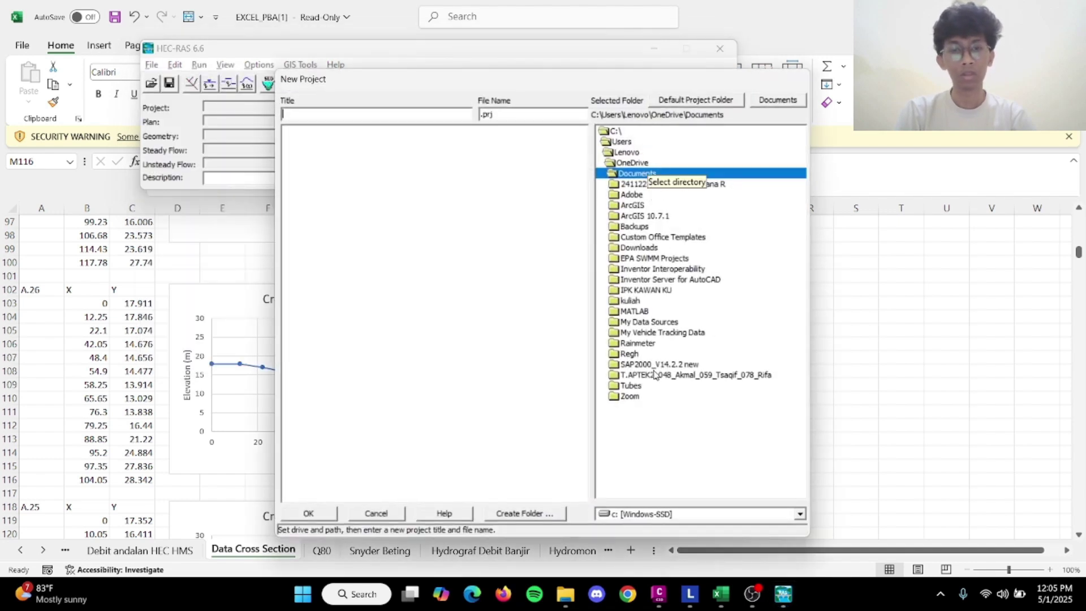
click(799, 514)
click(735, 536)
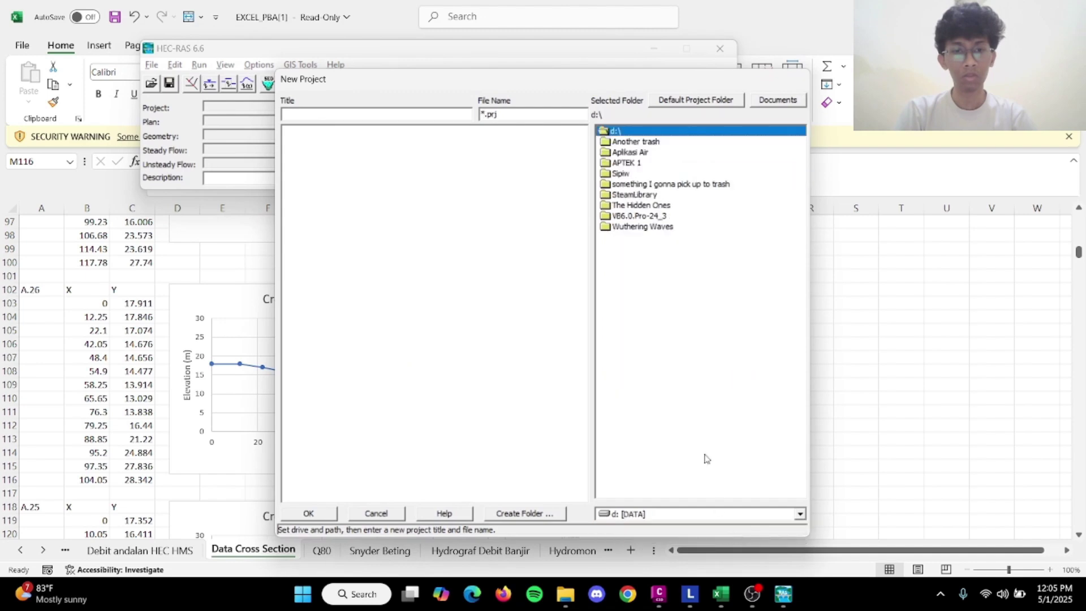
click(666, 154)
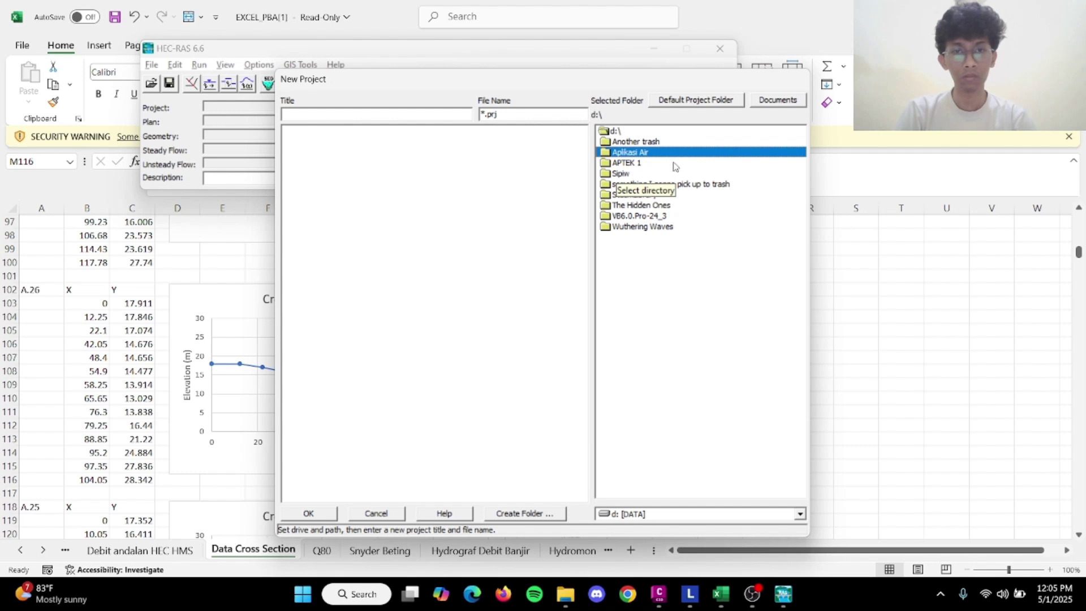
double_click(655, 168)
click(655, 169)
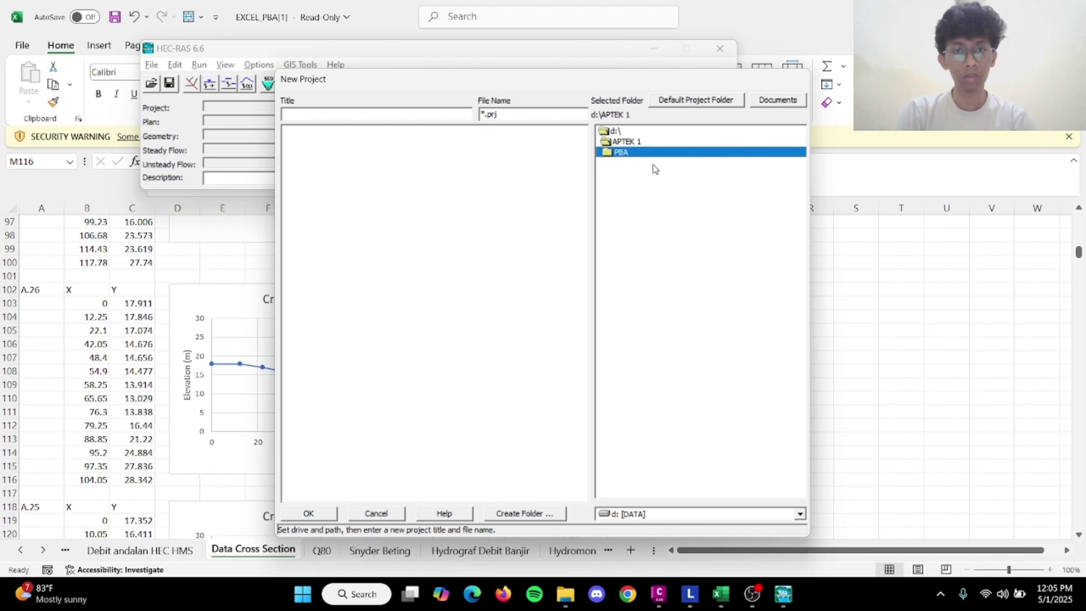
click(668, 145)
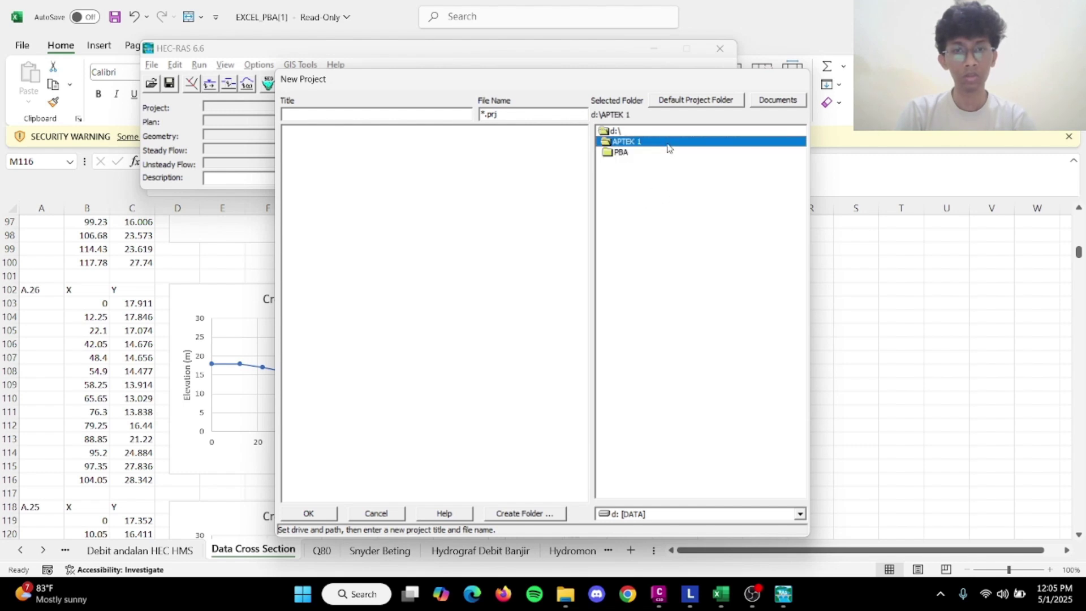
click(643, 170)
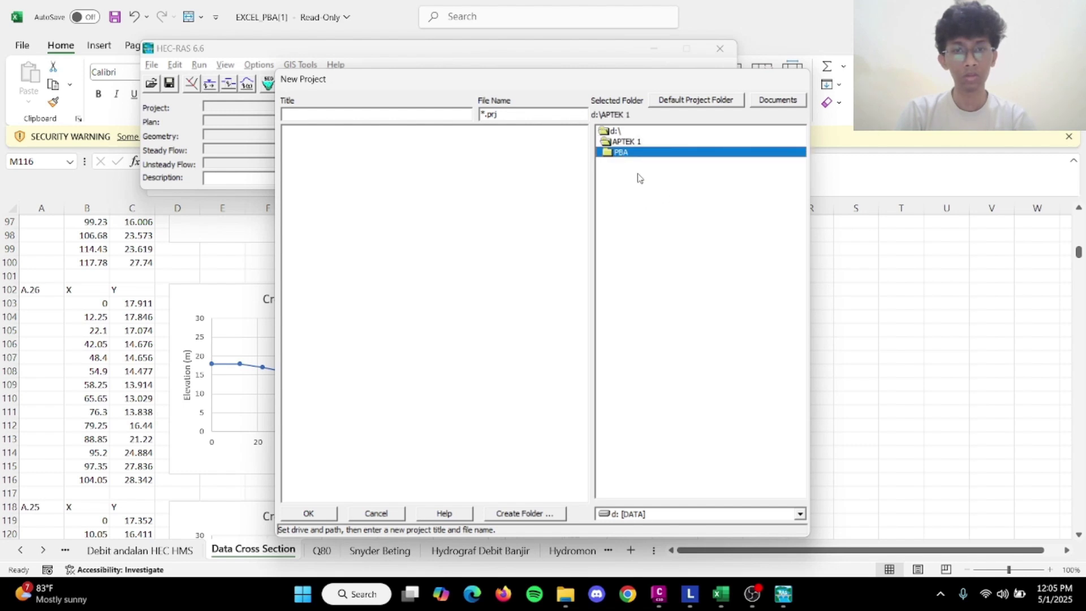
Title the new project SITAKKURAK and create it with SI units.
click(446, 118)
text(S)
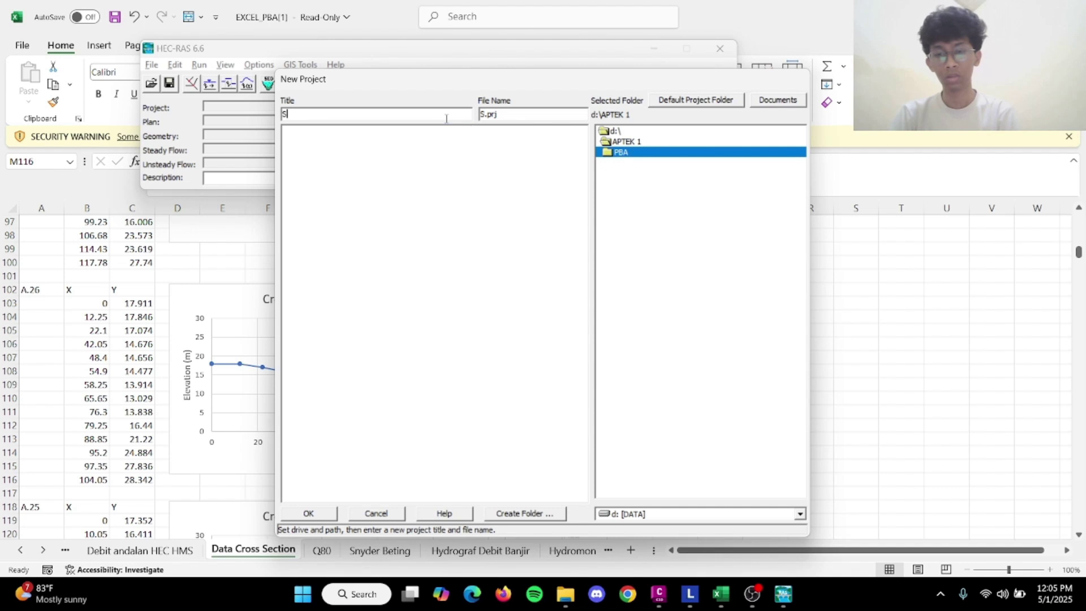
text(ITAKKURAK)
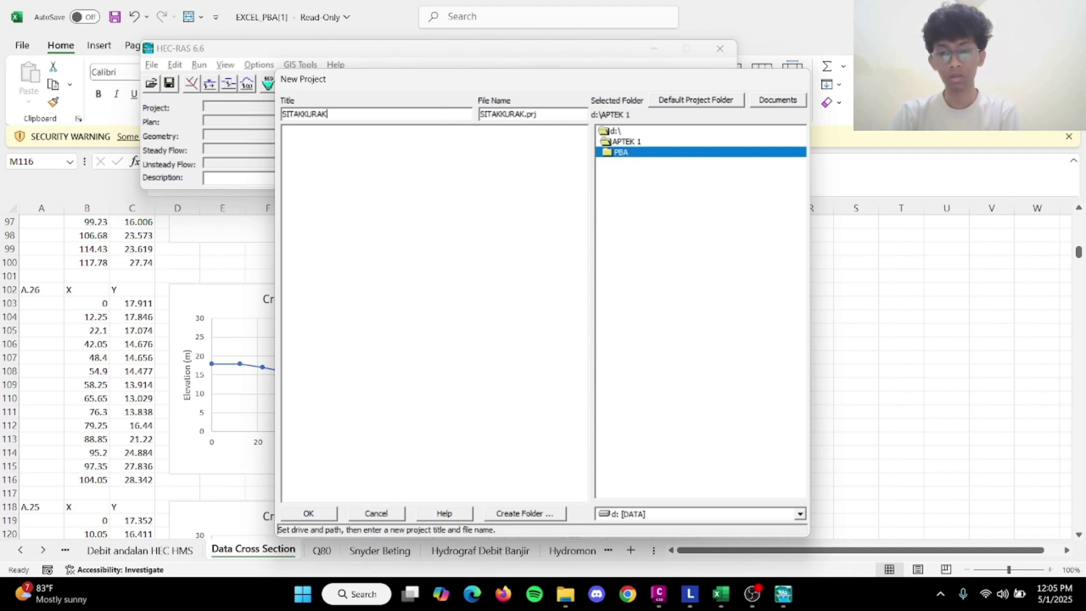
click(300, 515)
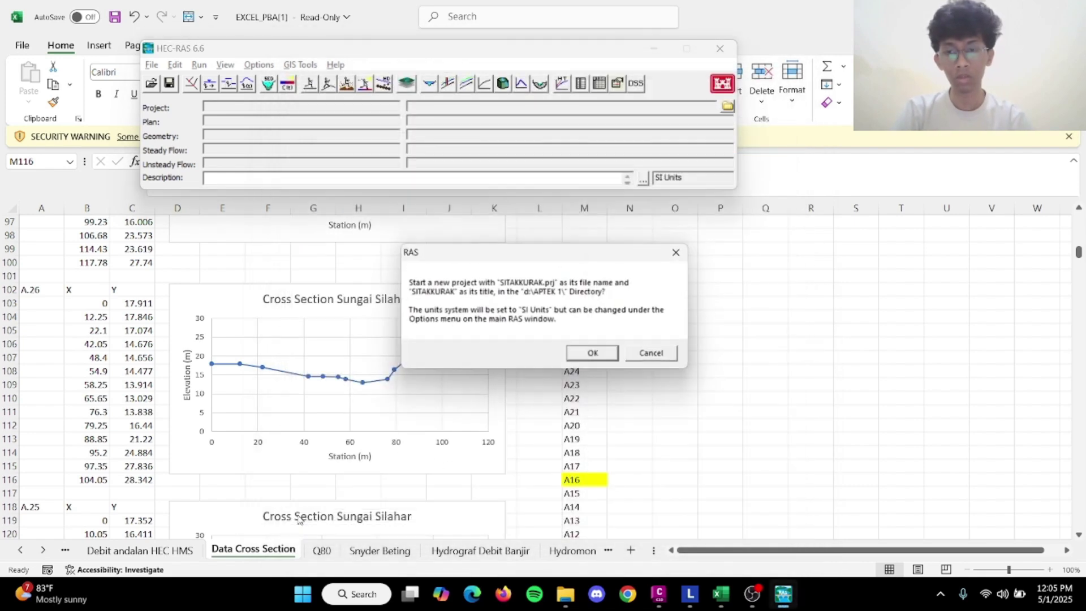
click(594, 354)
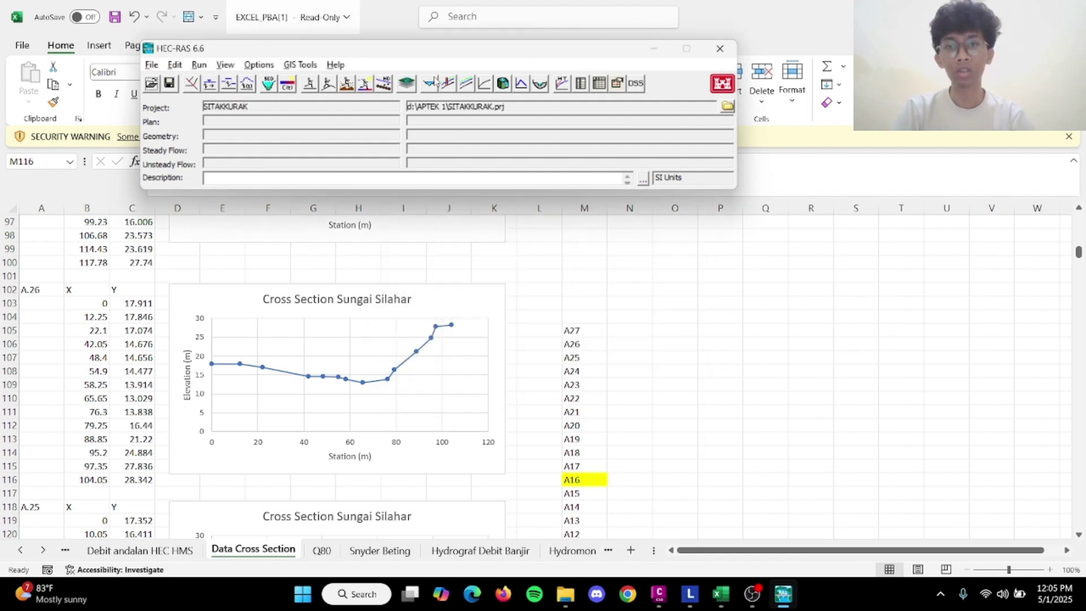
Open RAS Mapper, start creating a new RAS terrain and choose to set the project's spatial reference system first.
click(408, 86)
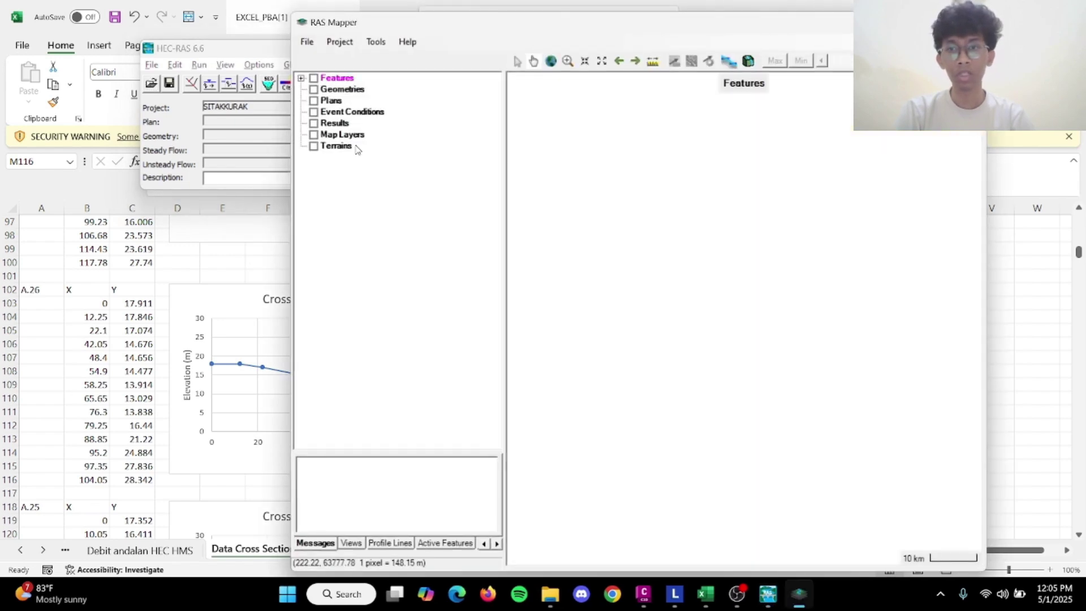
click(354, 148)
right_click(355, 149)
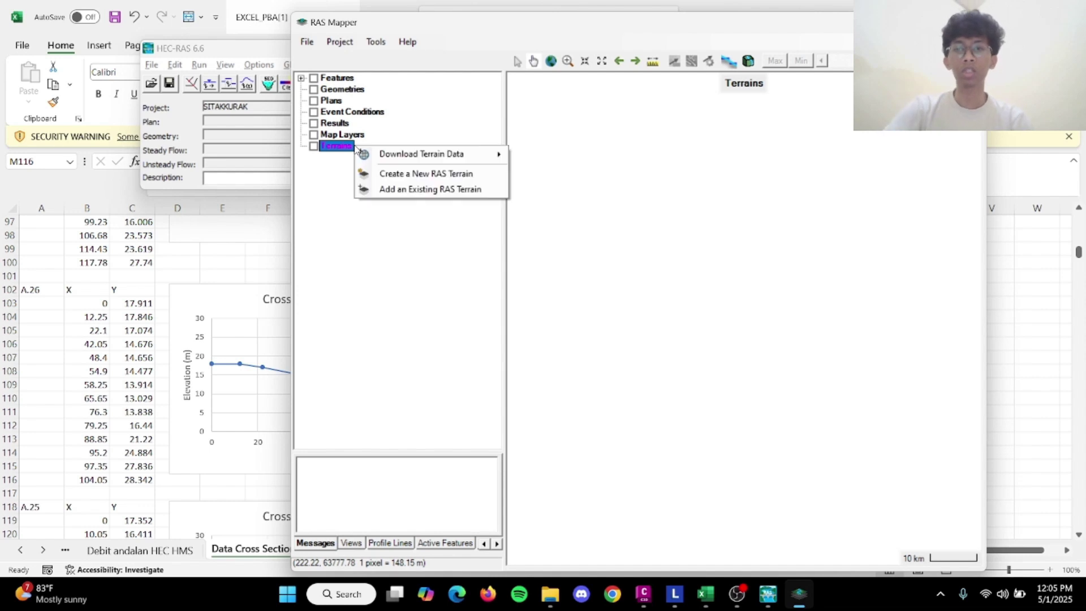
click(442, 174)
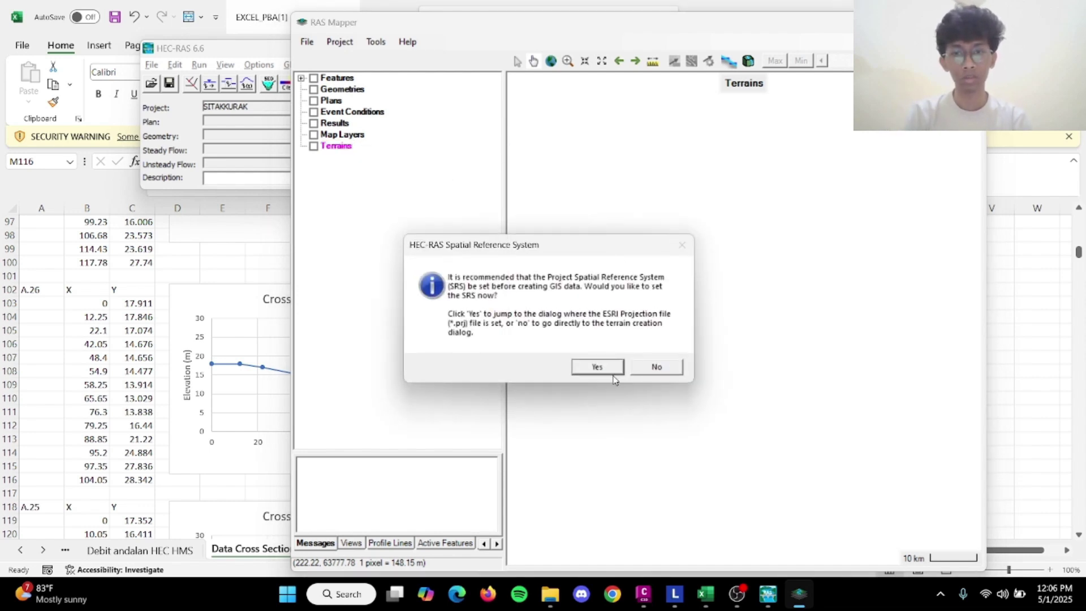
click(597, 367)
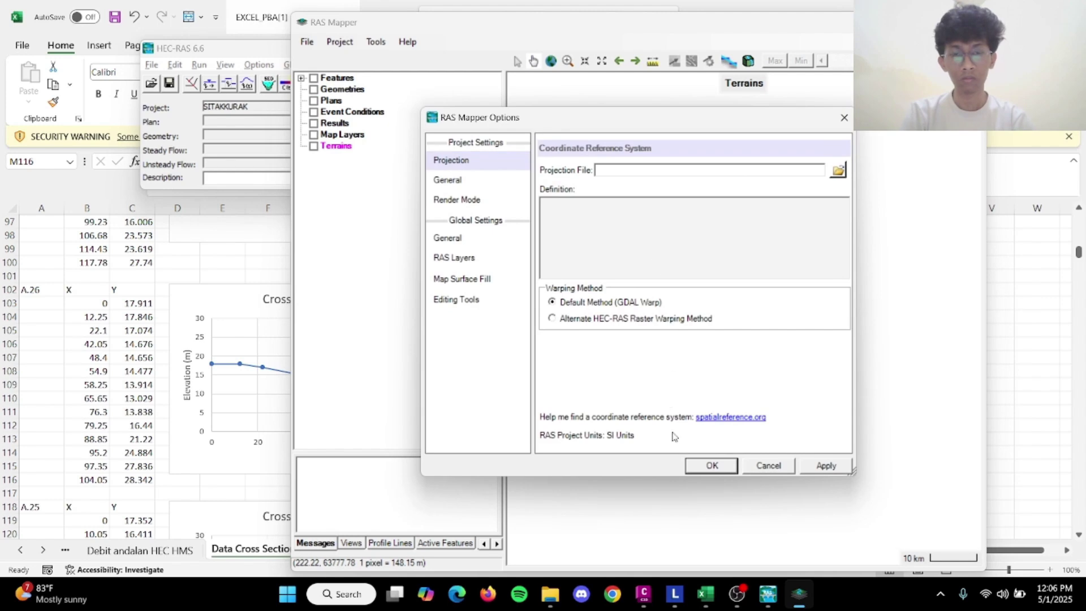
click(838, 170)
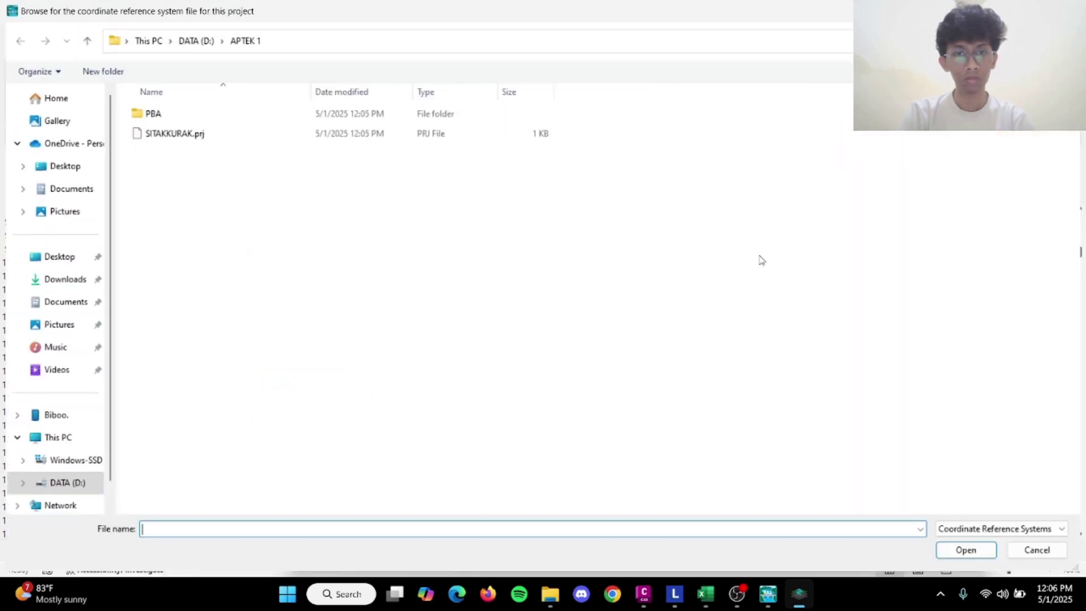
click(67, 482)
double_click(285, 135)
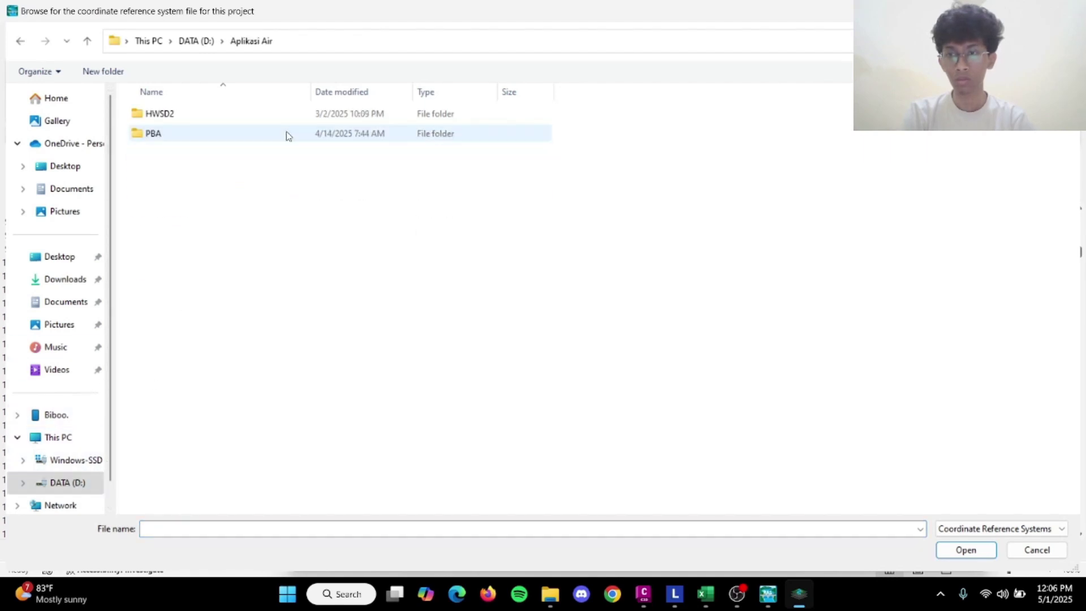
click(283, 140)
double_click(283, 141)
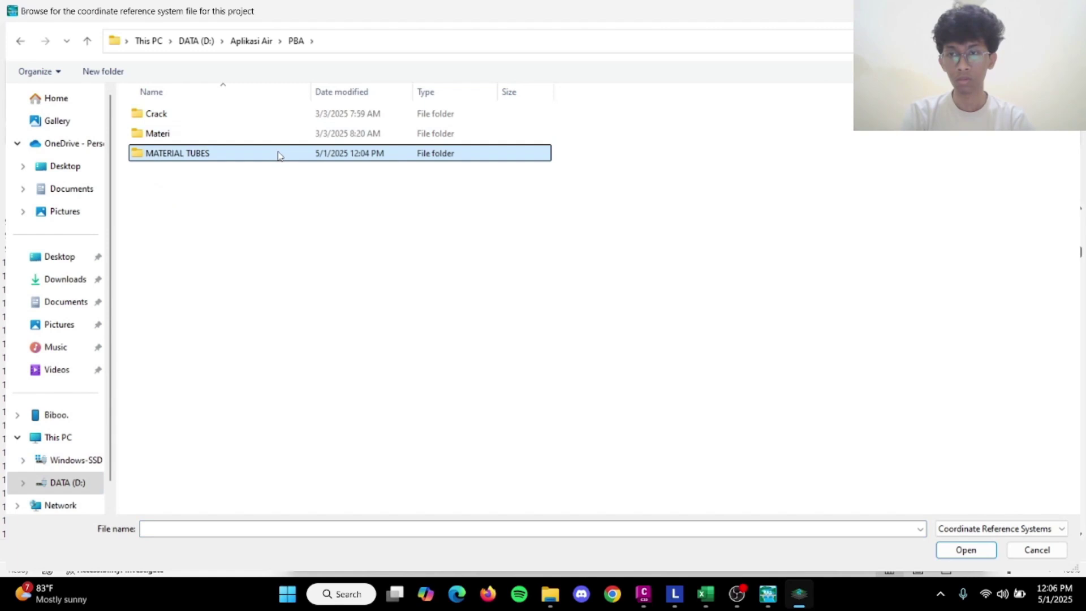
double_click(279, 154)
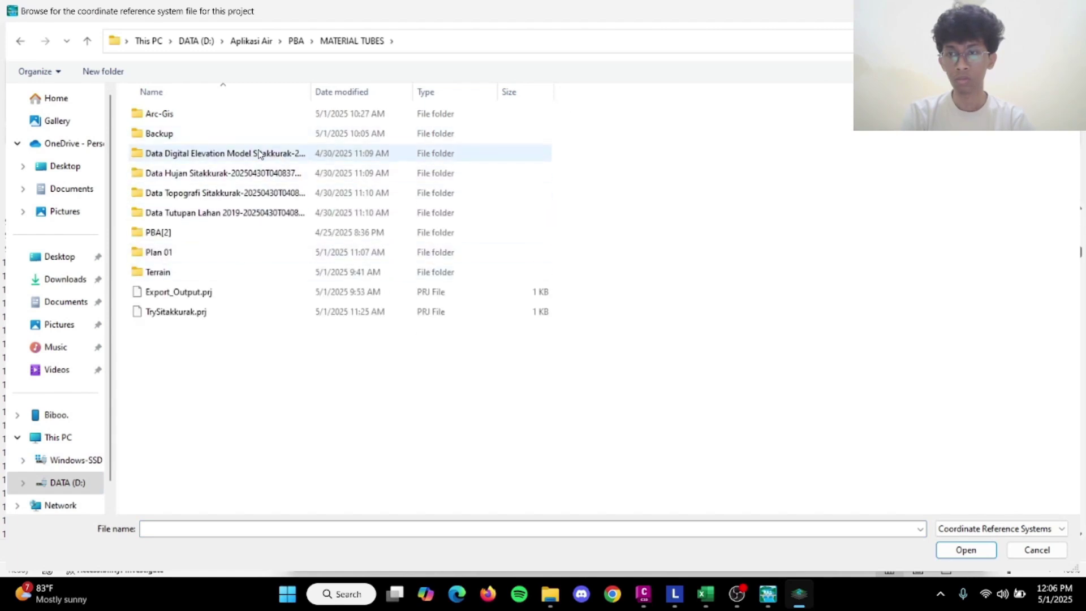
click(20, 41)
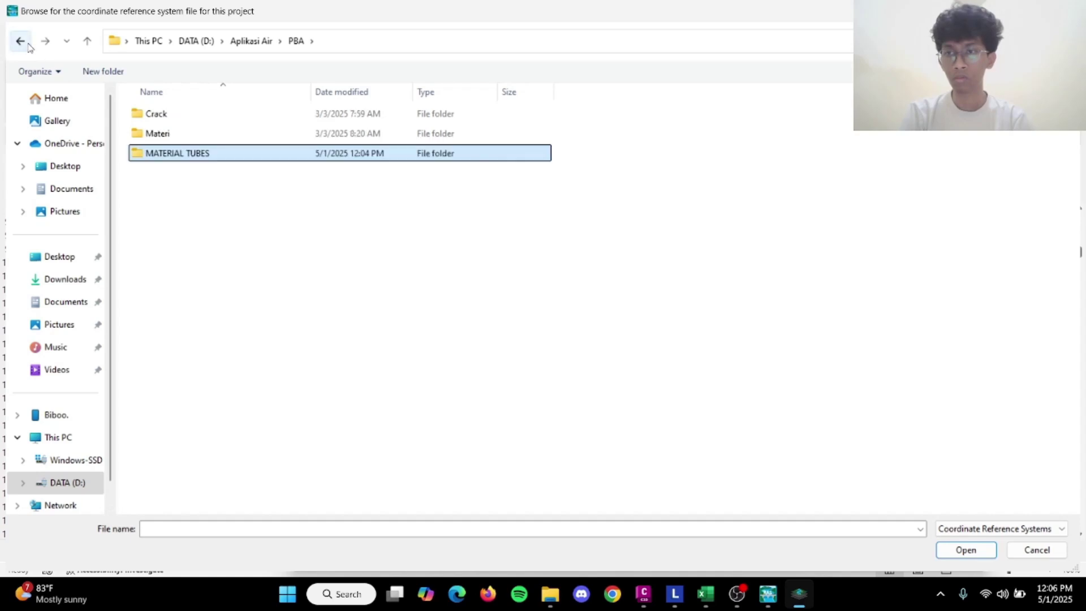
click(45, 41)
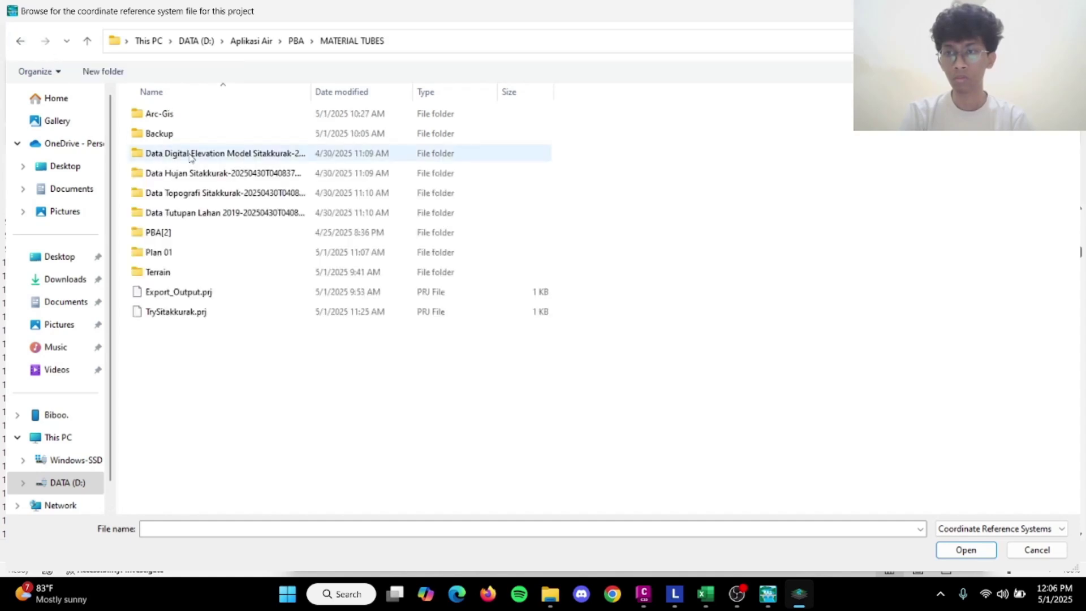
click(175, 229)
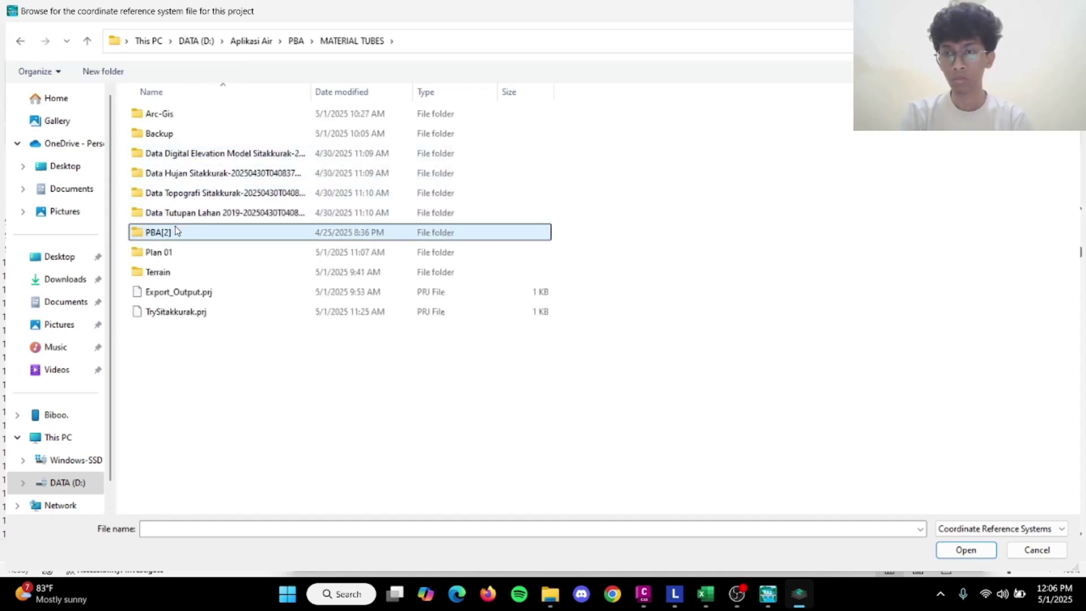
double_click(178, 232)
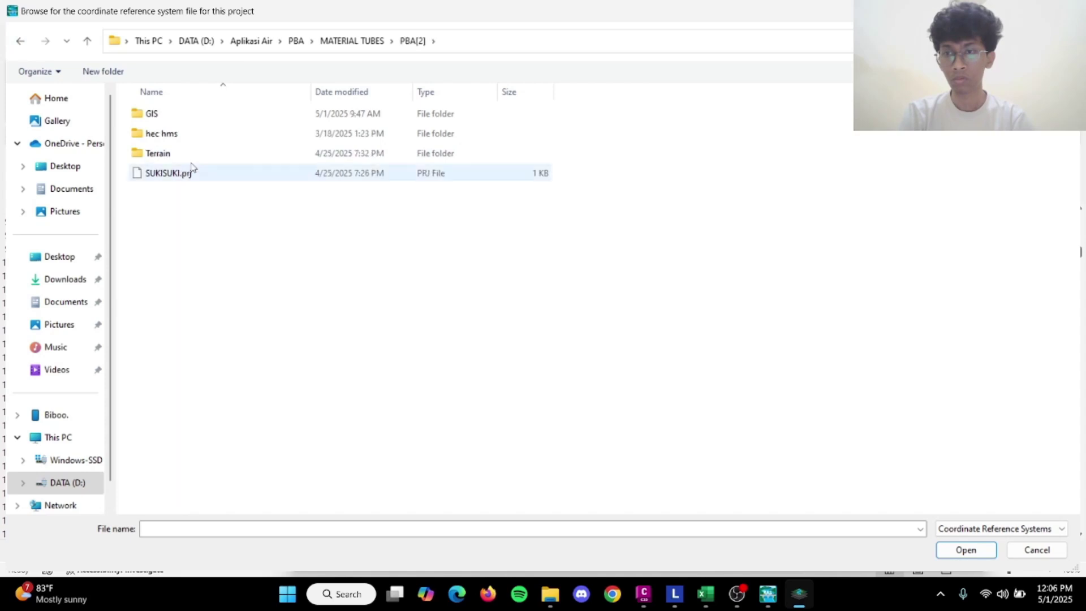
double_click(206, 122)
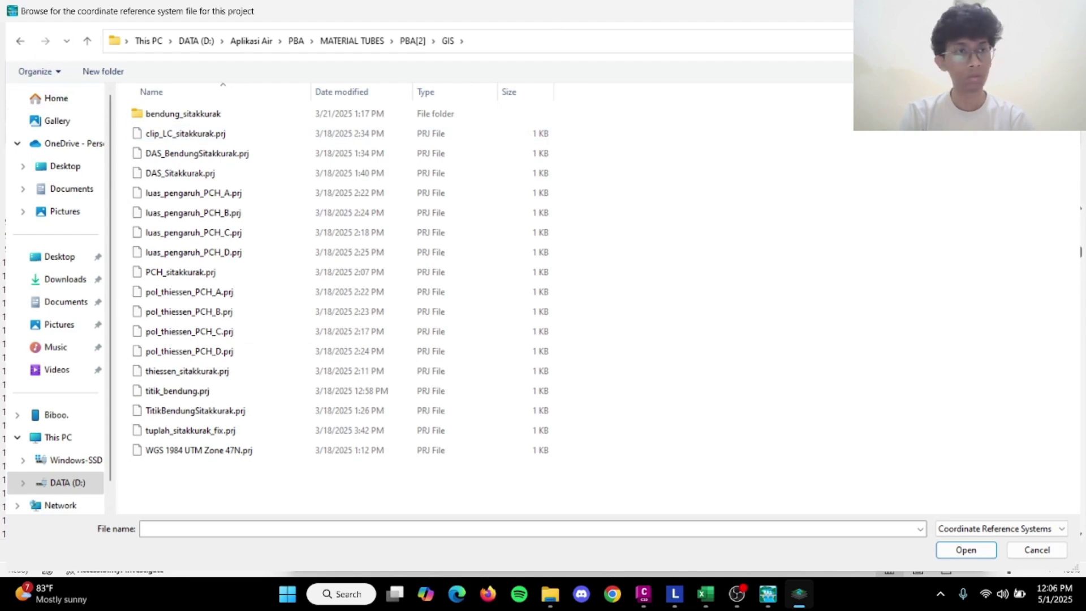
click(1067, 11)
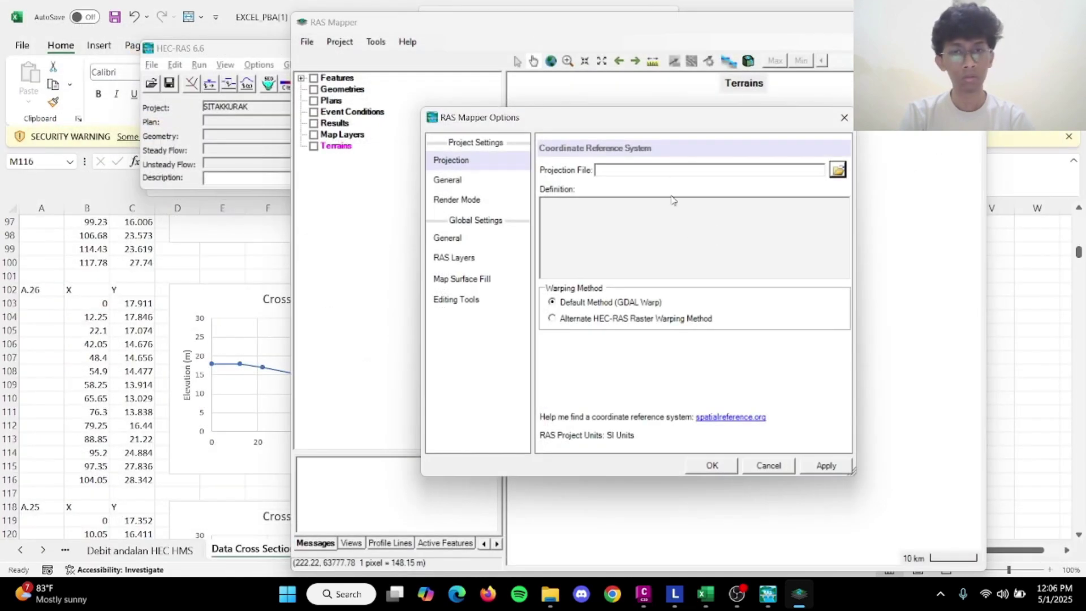
click(844, 117)
click(403, 227)
double_click(375, 112)
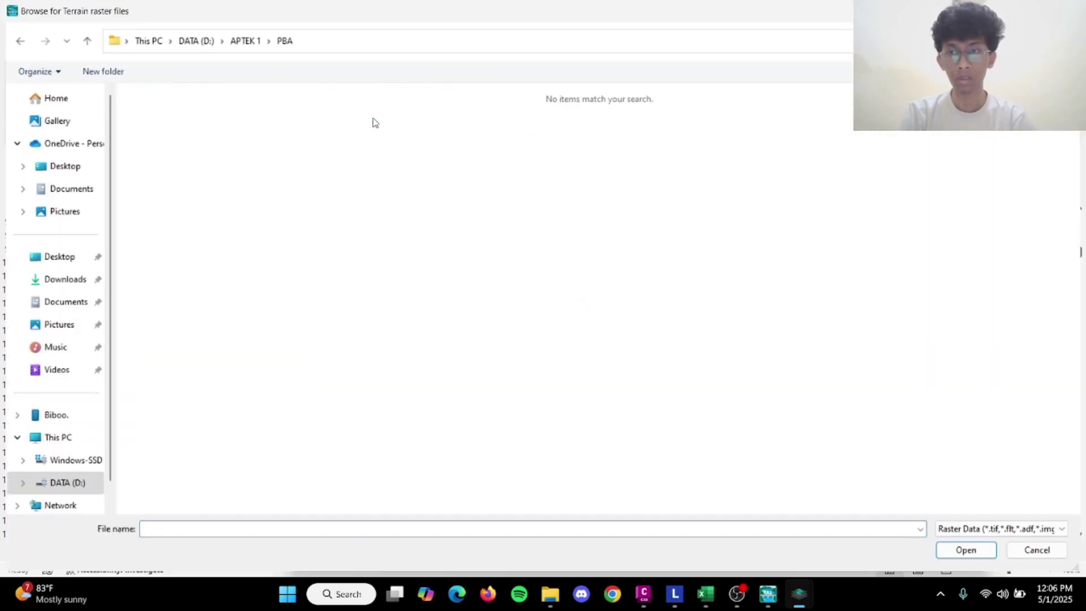
key(Escape)
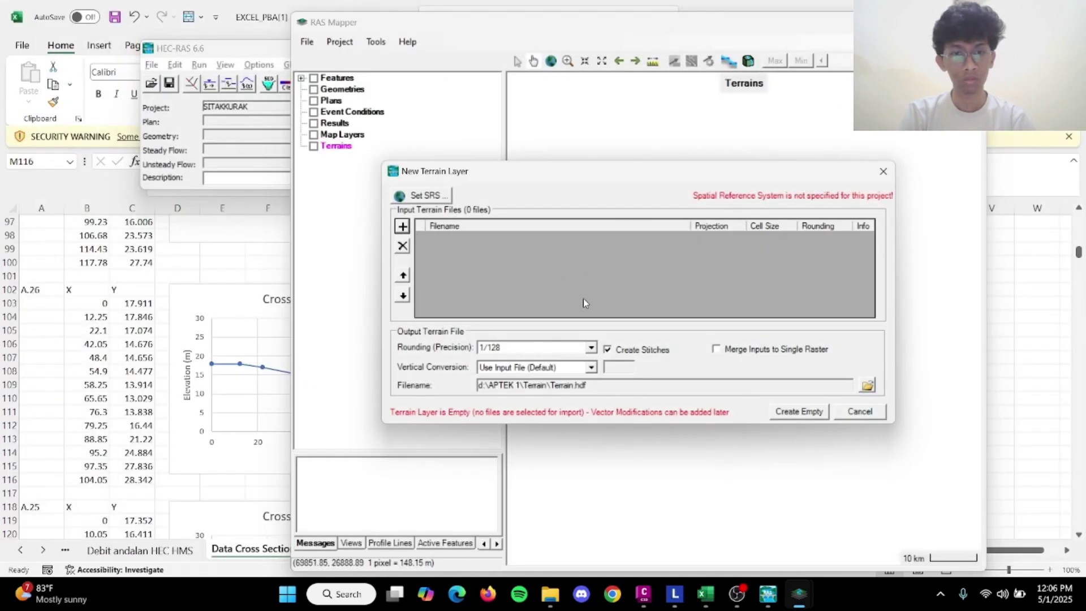
Add the raster fill.tif from D:\Aplikasi Air\PBA\MATERIAL TUBES\PBA[2]\GIS as the input file of the new terrain layer.
click(403, 226)
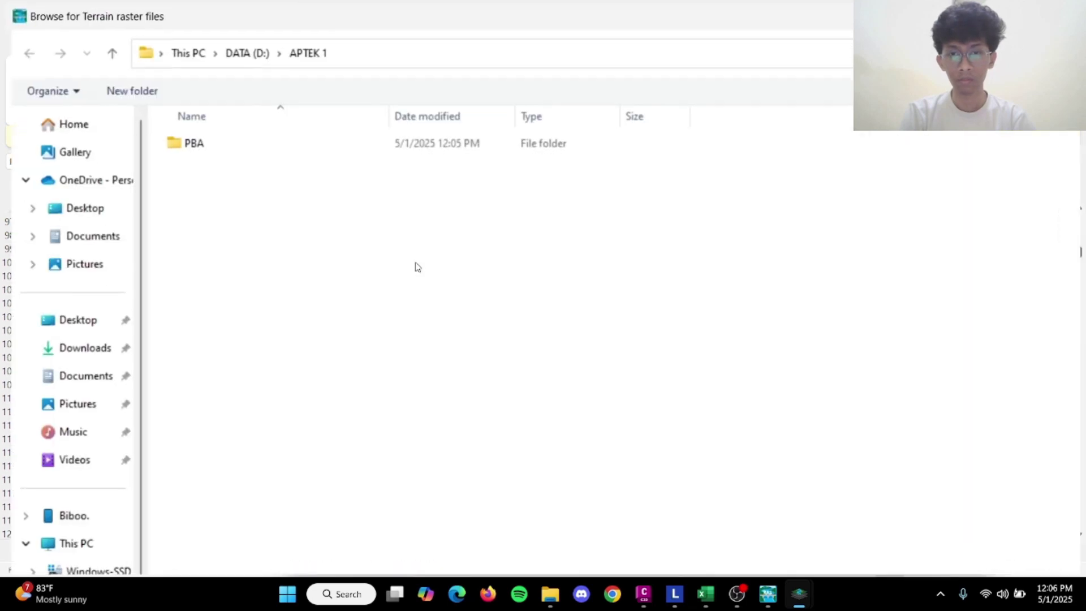
click(61, 484)
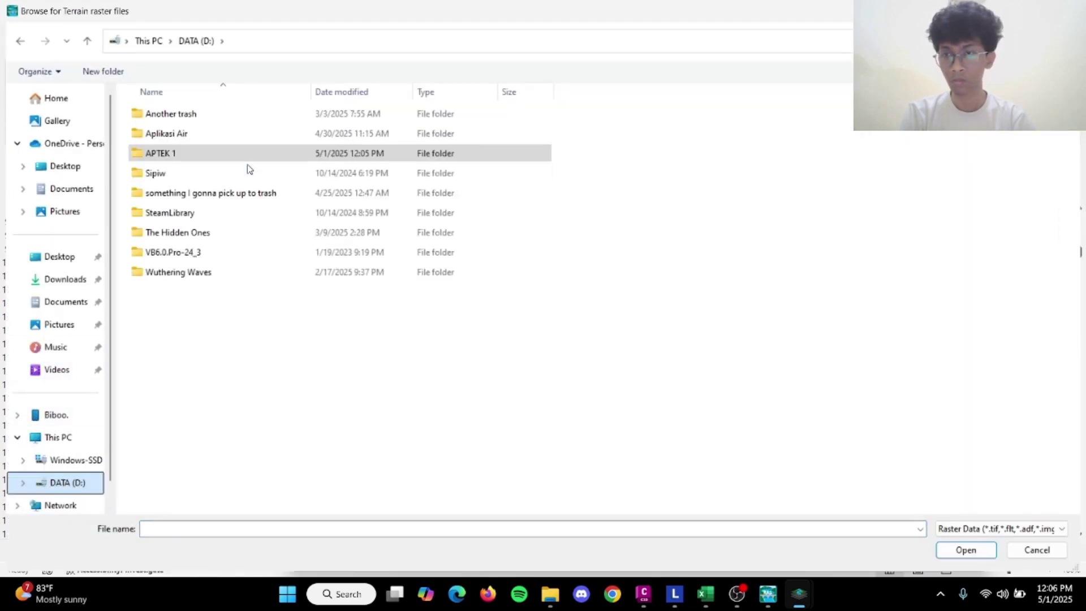
click(256, 140)
double_click(256, 139)
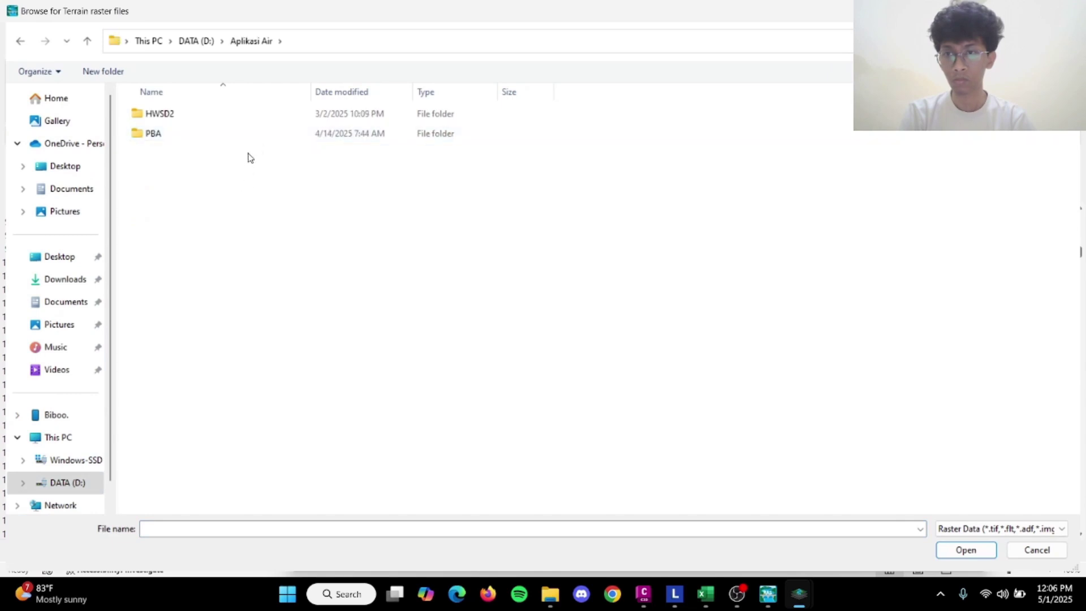
double_click(247, 136)
double_click(239, 151)
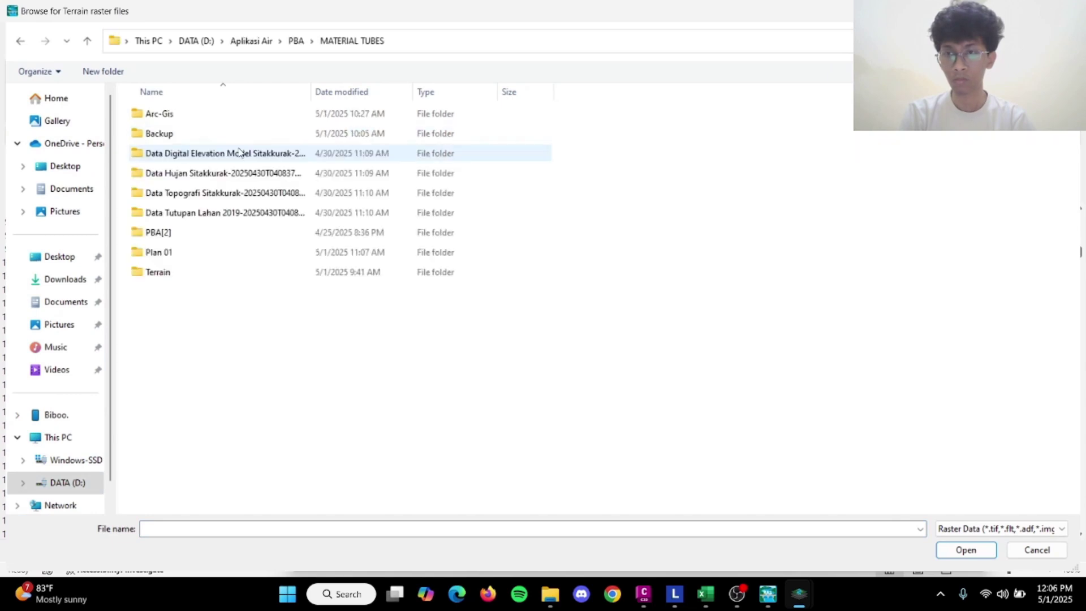
double_click(227, 233)
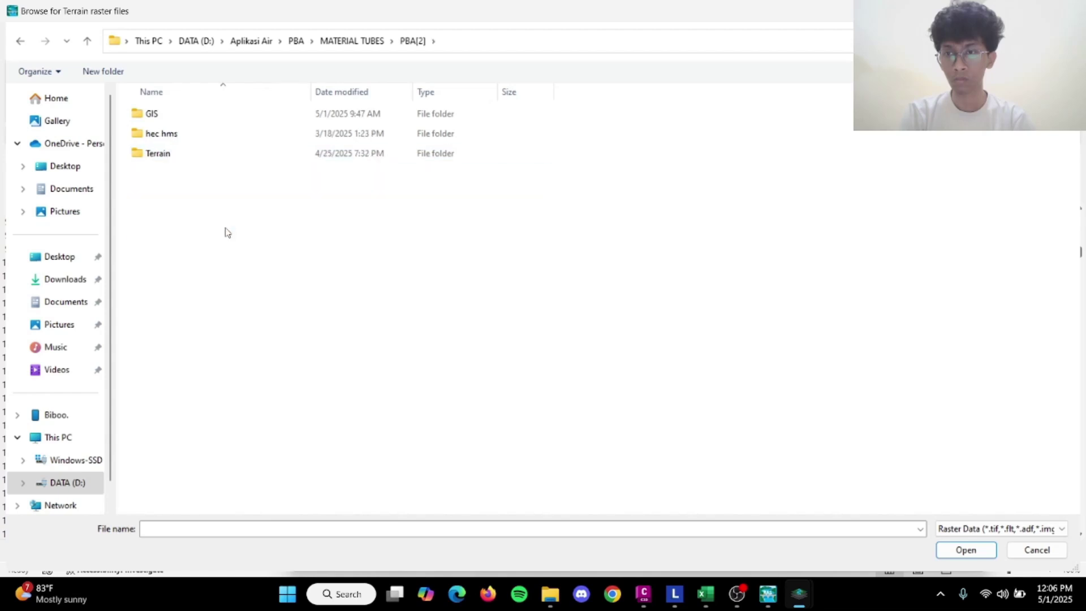
double_click(234, 115)
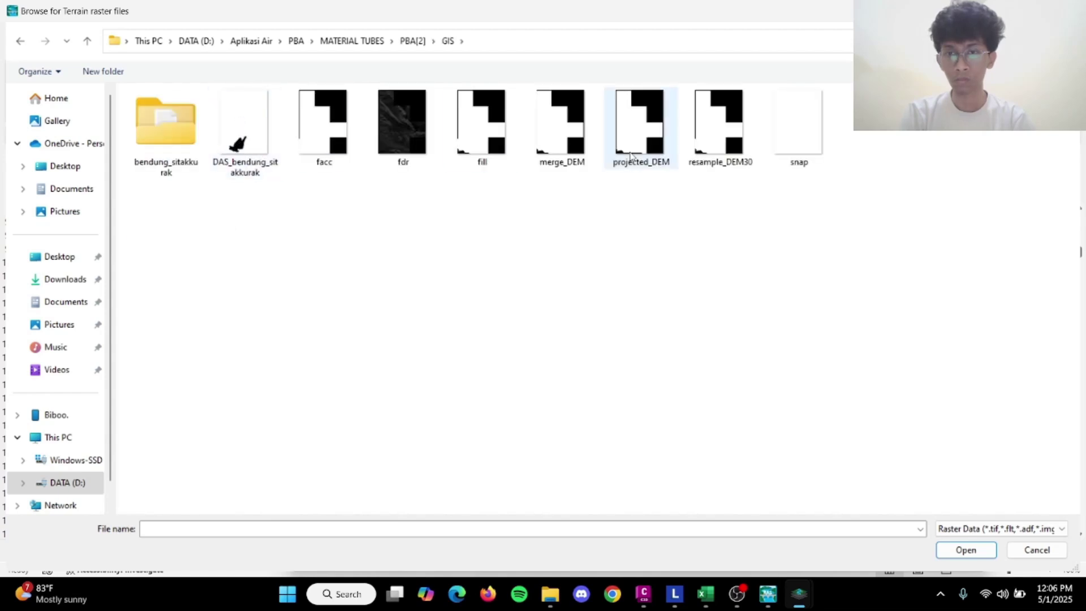
click(487, 130)
click(966, 551)
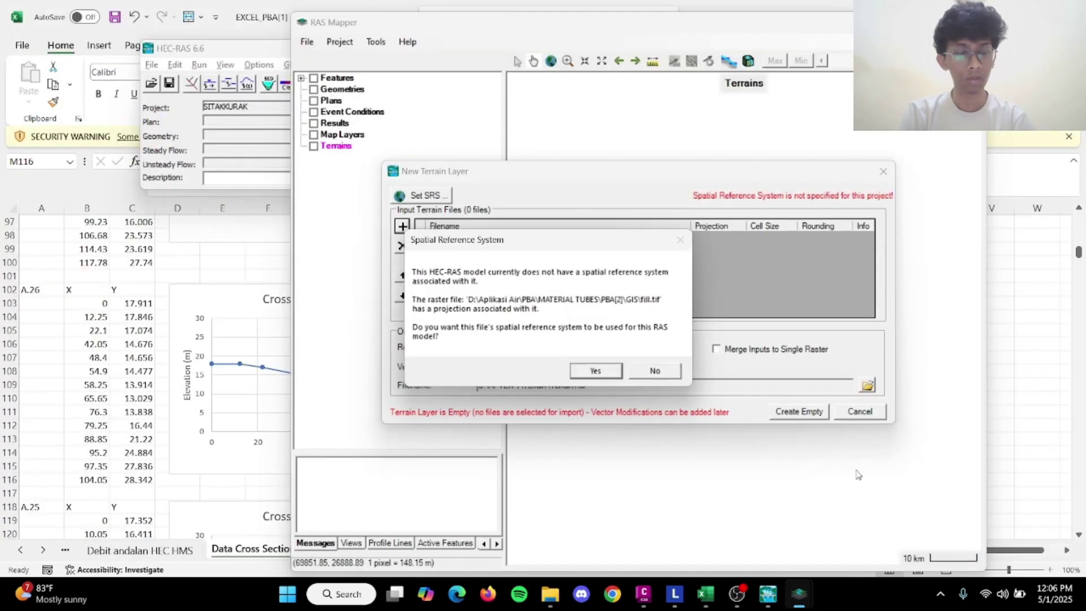
Adopt the raster's spatial reference system for the RAS model and create the terrain layer.
click(596, 370)
click(813, 414)
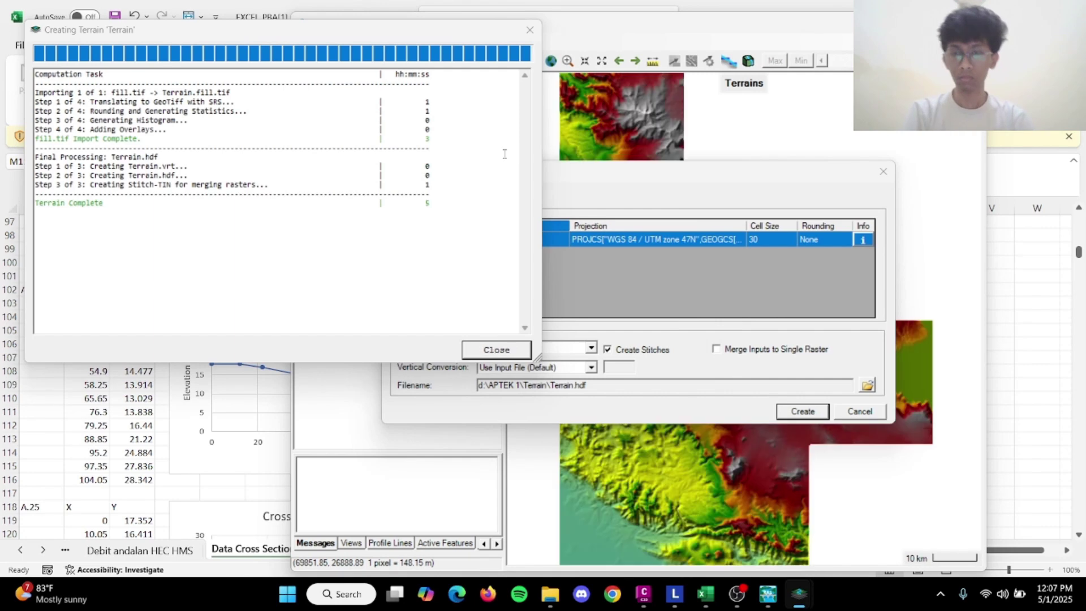
click(497, 349)
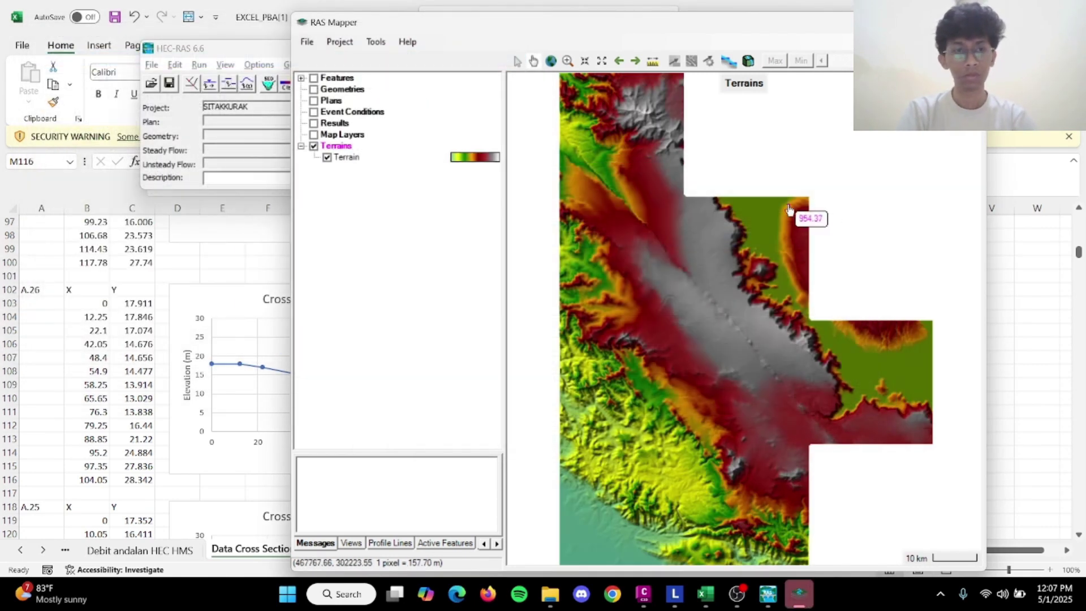
drag(715, 525, 728, 467)
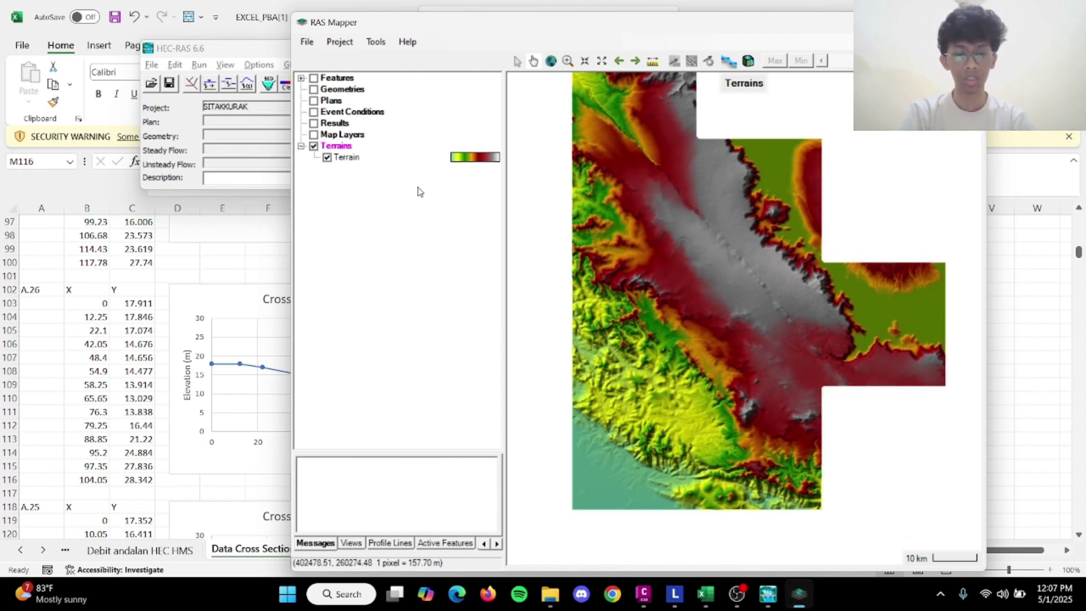
Add DAS_BendungSitakkurak from the PBA[2]\GIS folder of MATERIAL TUBES as a reference layer under Map Layers and select it.
click(356, 136)
right_click(360, 135)
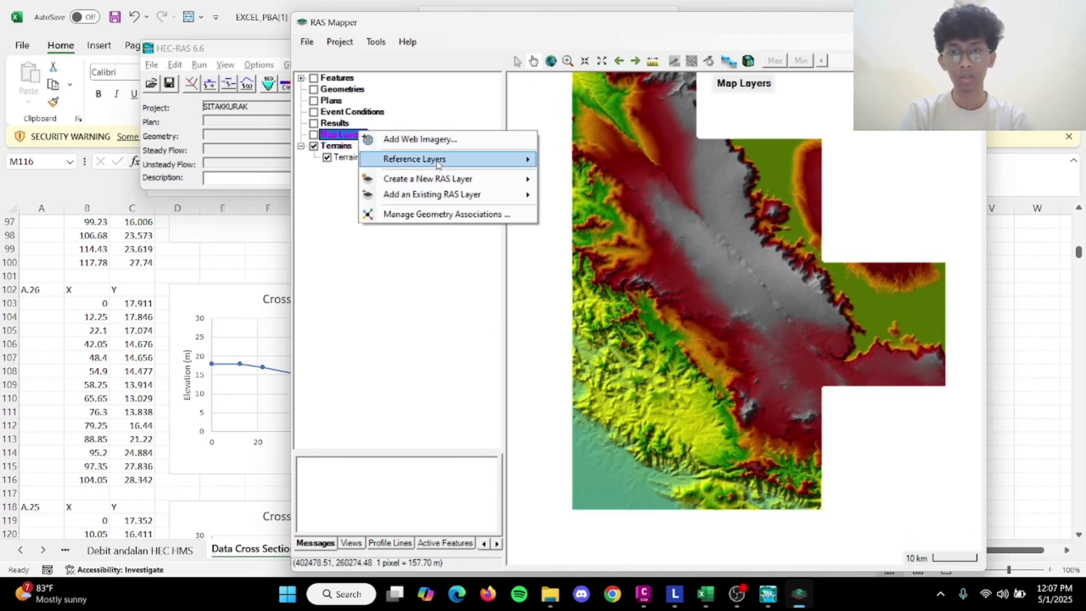
mouse_move(437, 164)
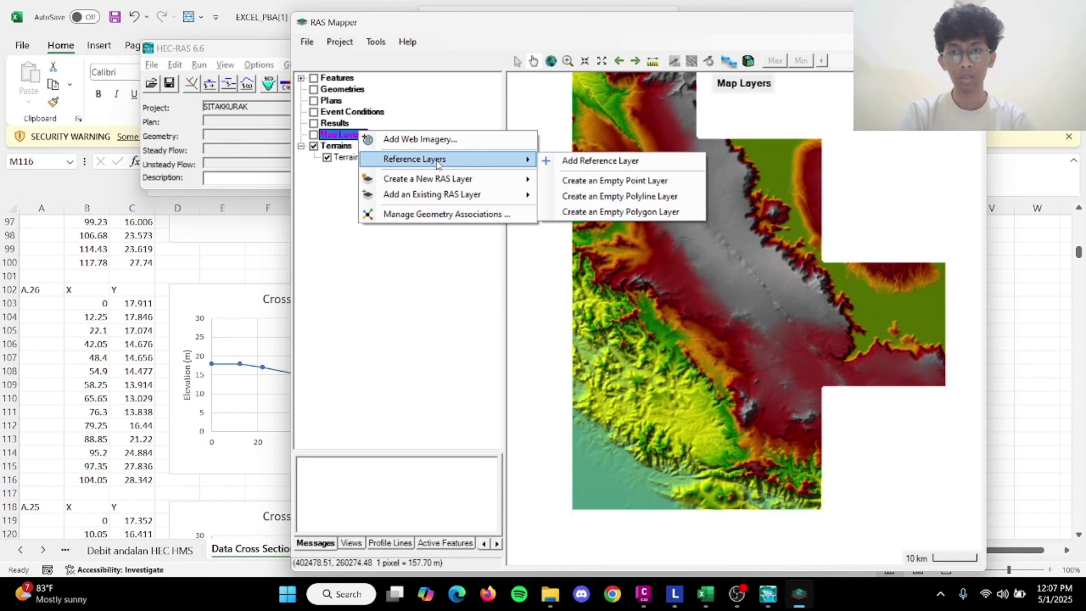
click(643, 171)
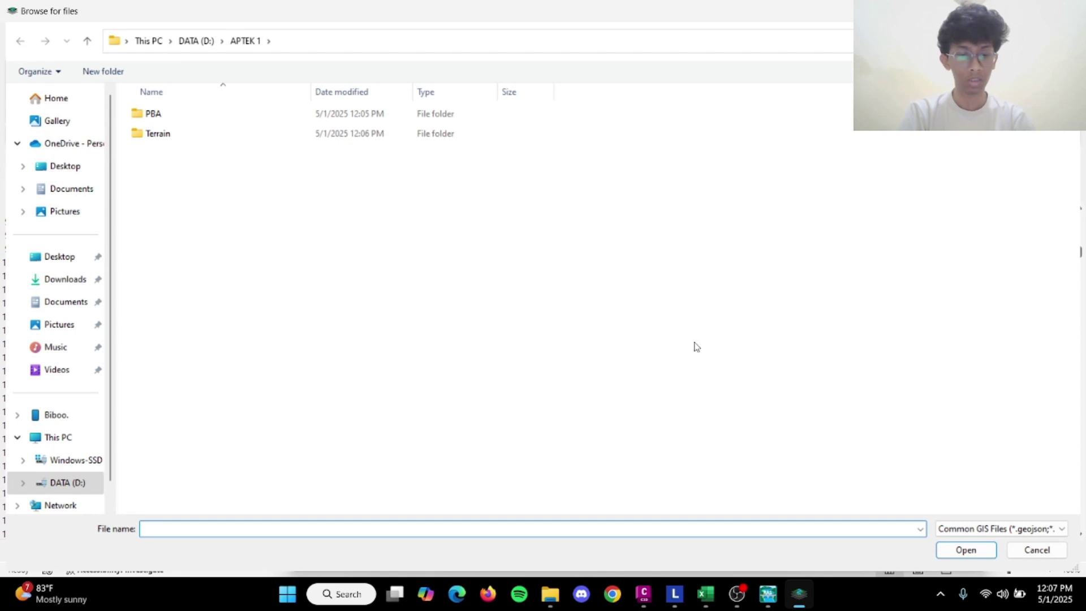
double_click(303, 118)
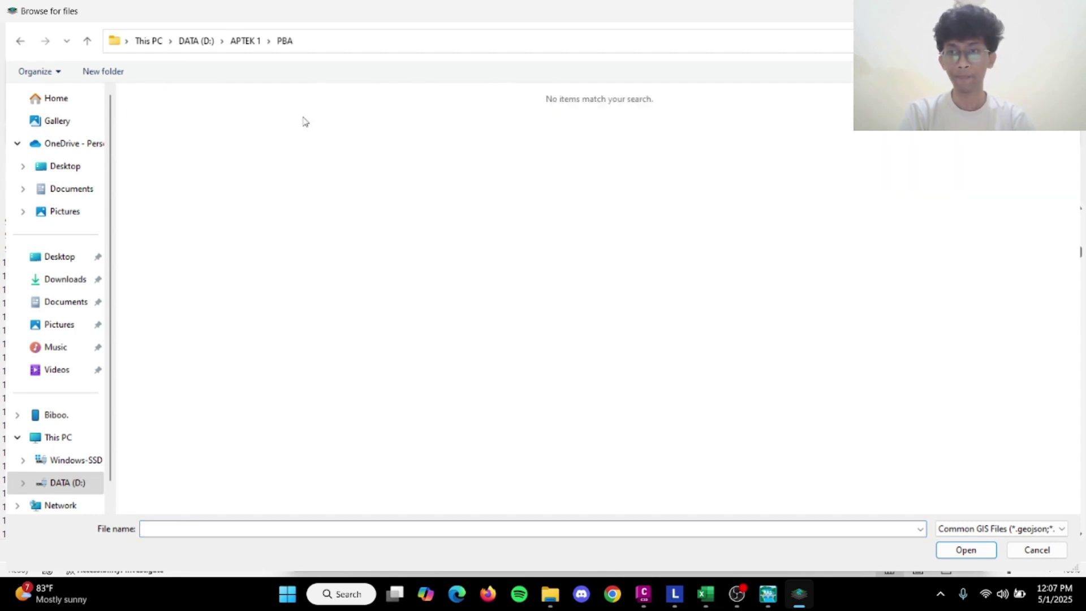
click(67, 482)
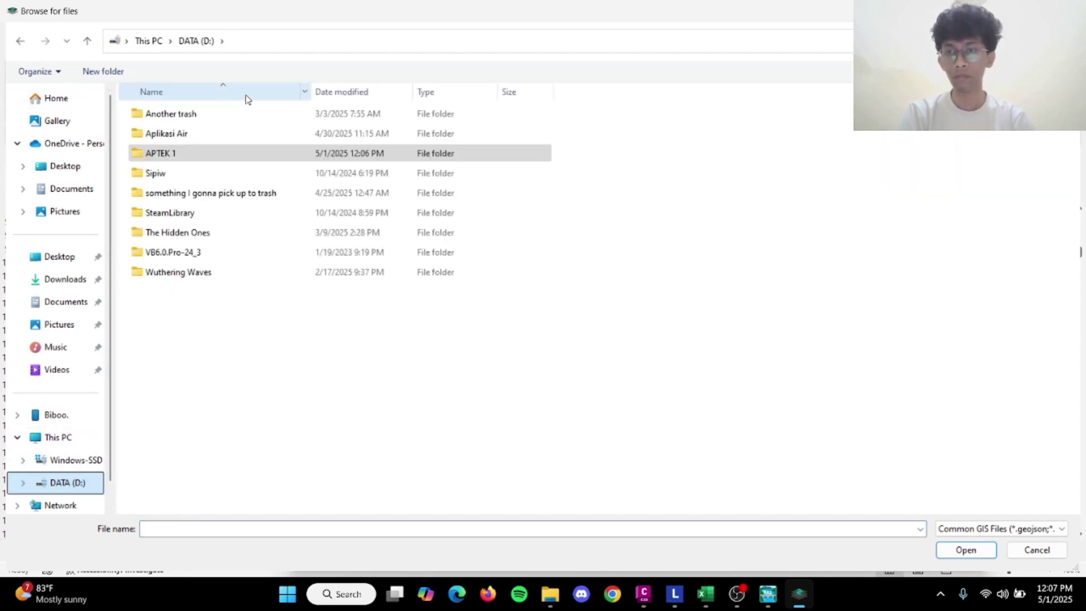
click(229, 143)
double_click(229, 143)
double_click(232, 138)
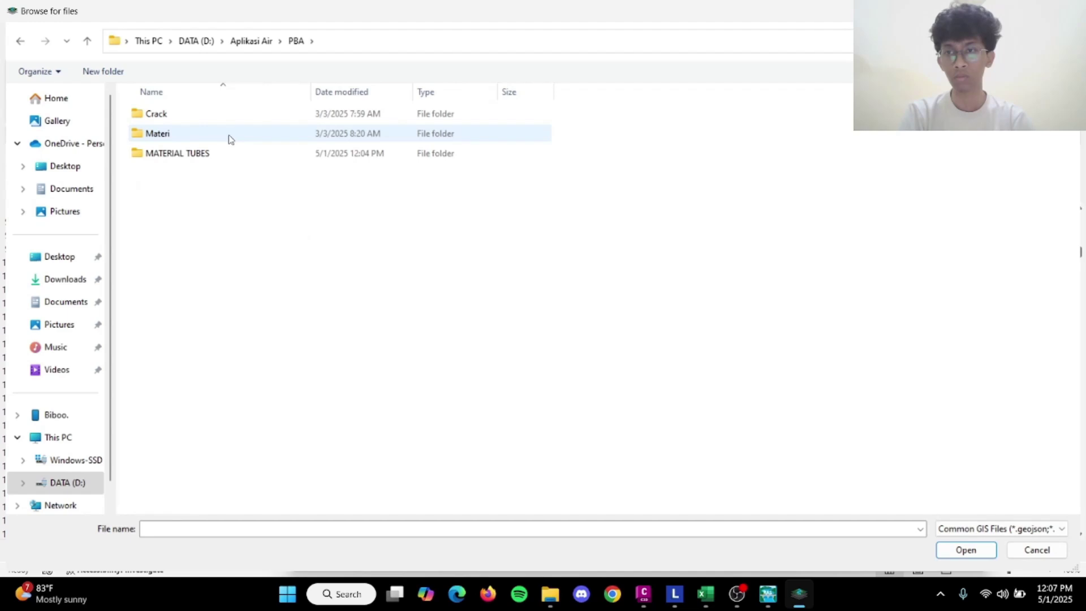
double_click(228, 152)
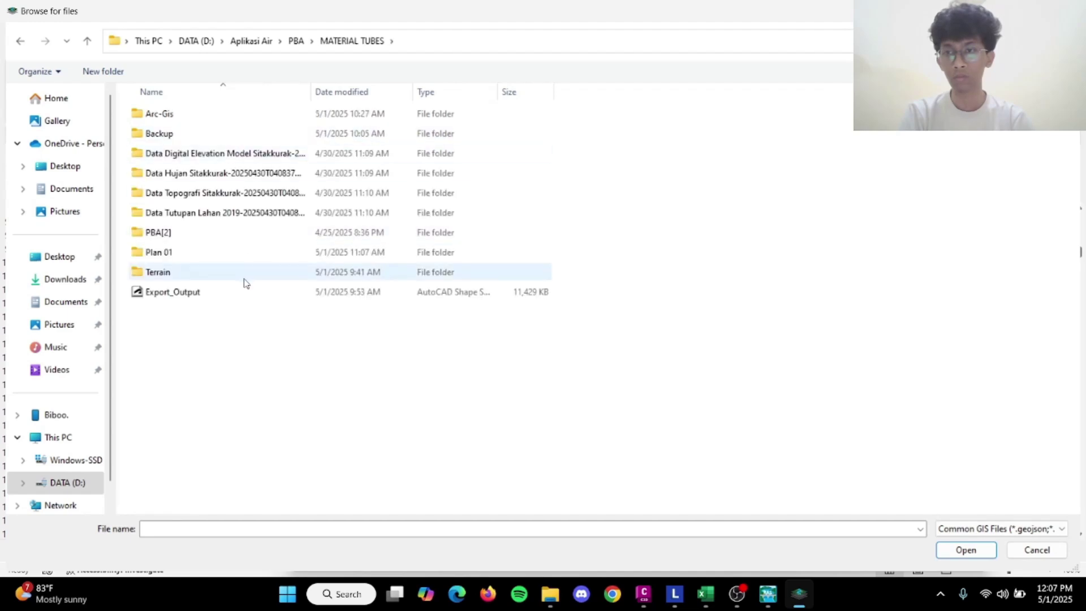
double_click(237, 238)
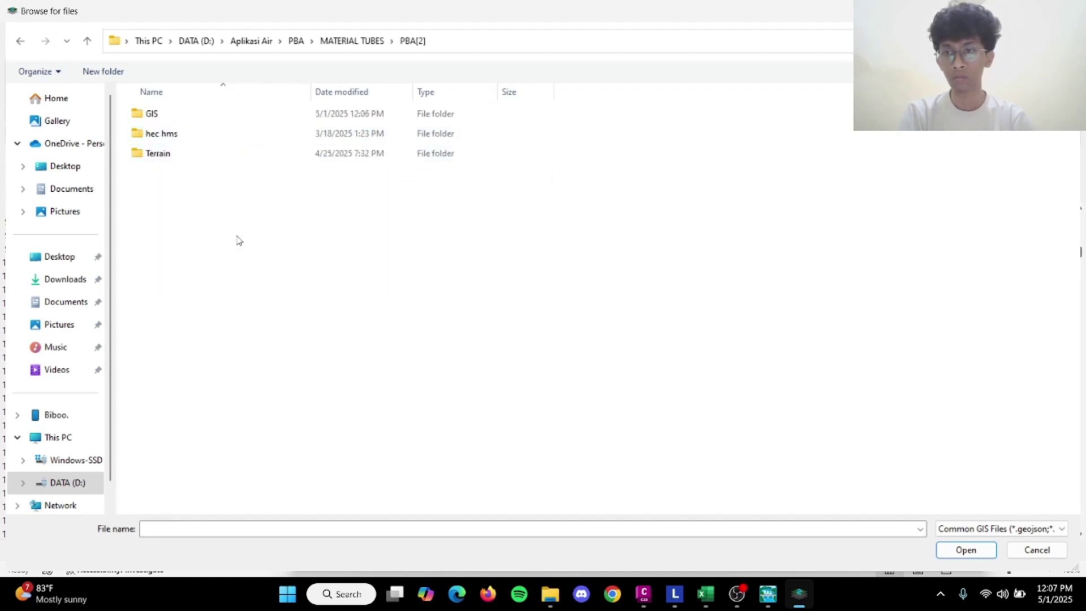
double_click(240, 116)
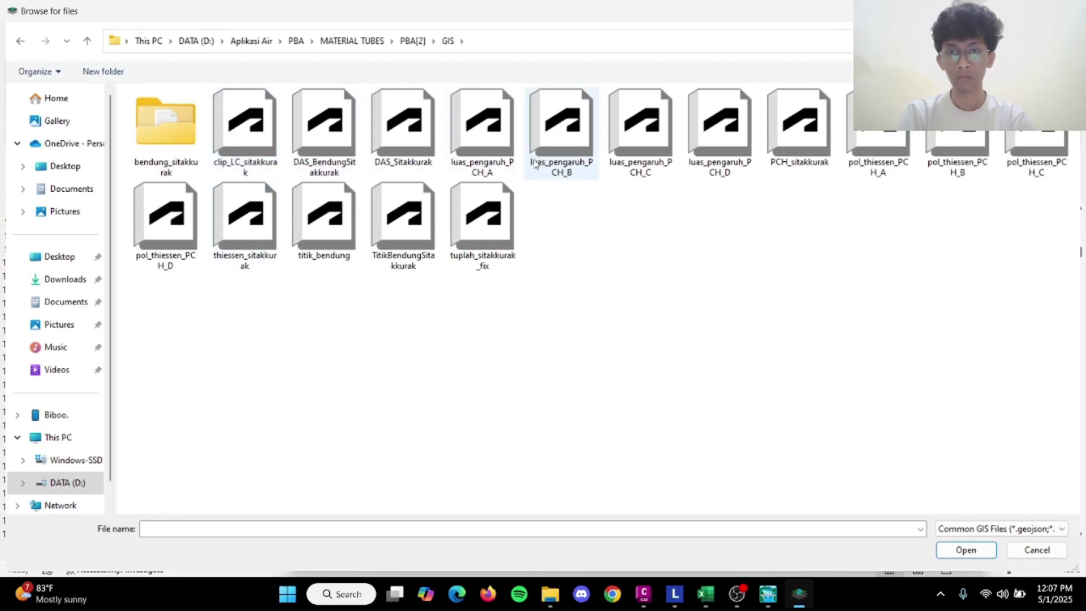
click(350, 154)
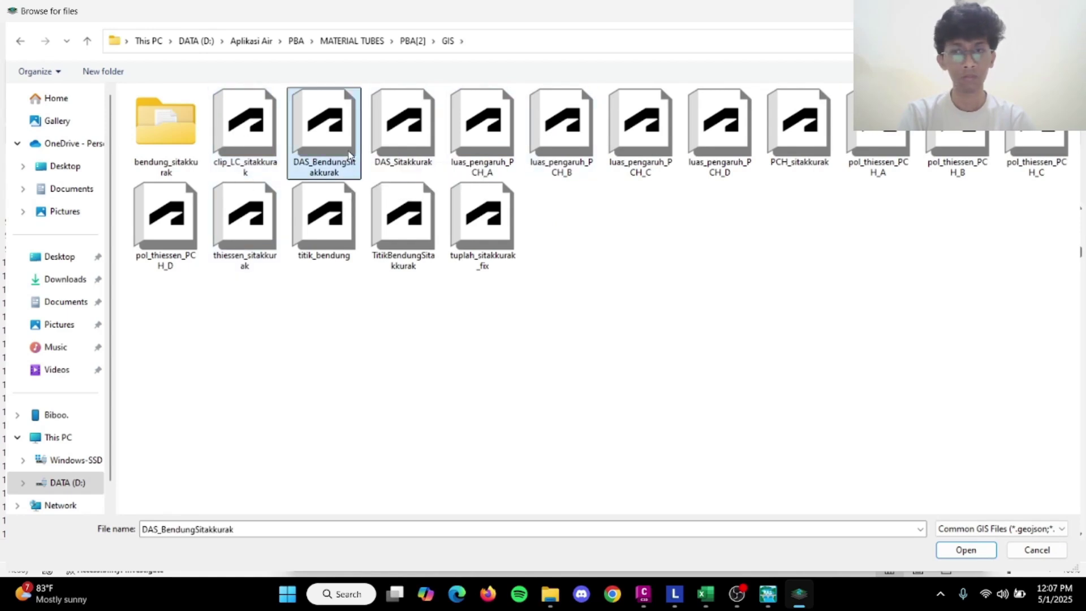
double_click(348, 154)
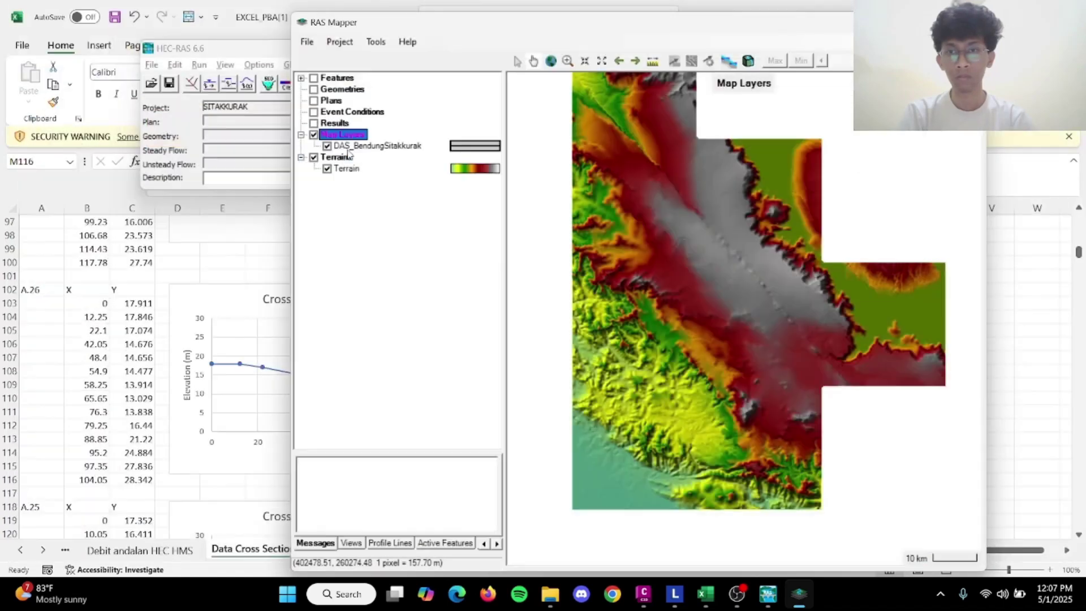
click(395, 149)
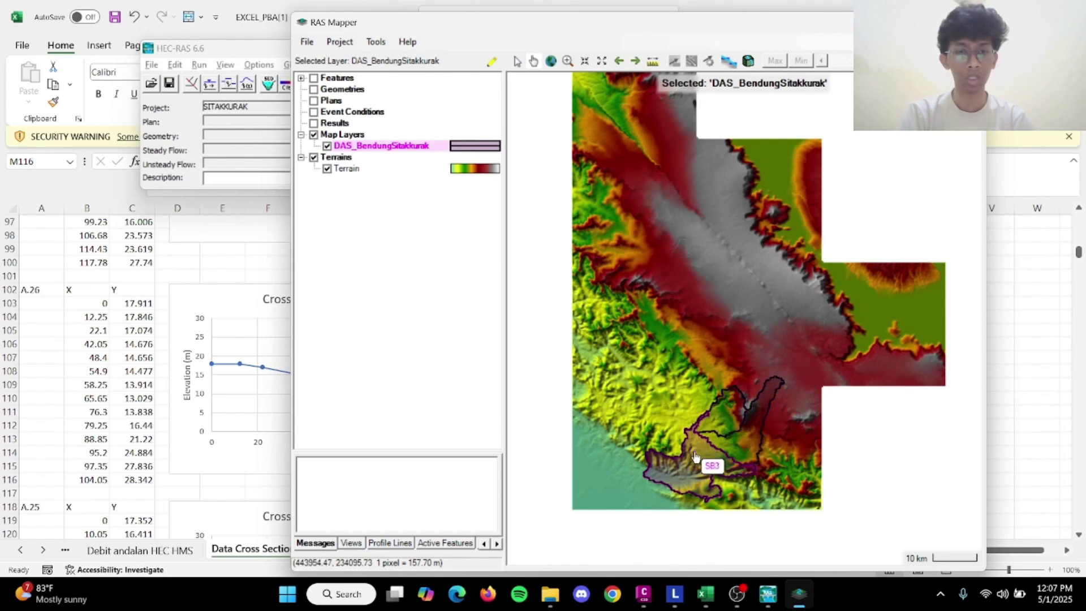
Start adding another reference layer under Map Layers and bring up the file browser for it.
drag(802, 472, 810, 455)
right_click(345, 135)
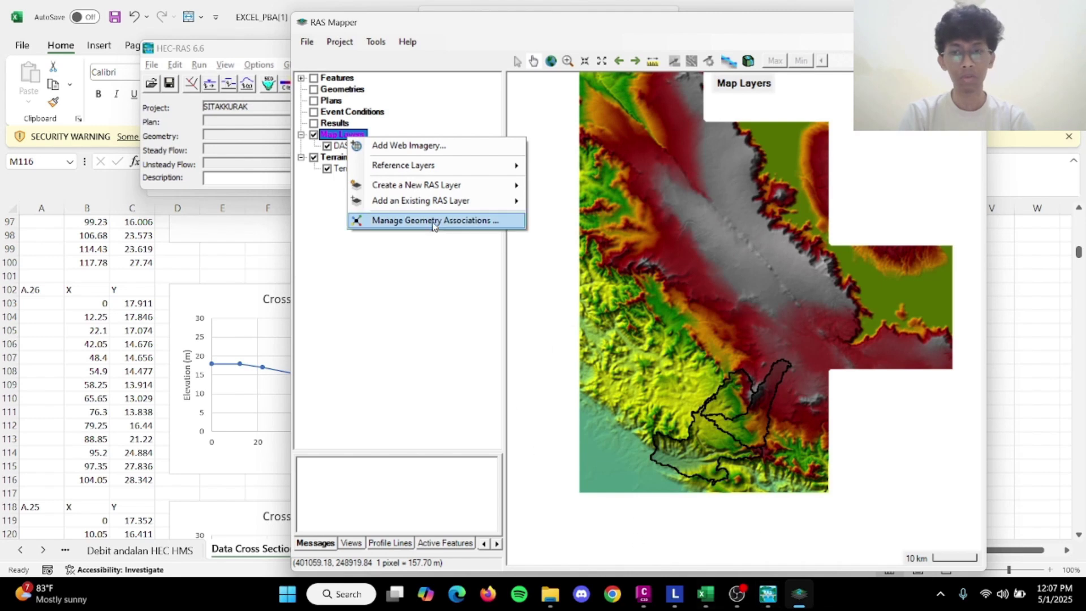
mouse_move(446, 165)
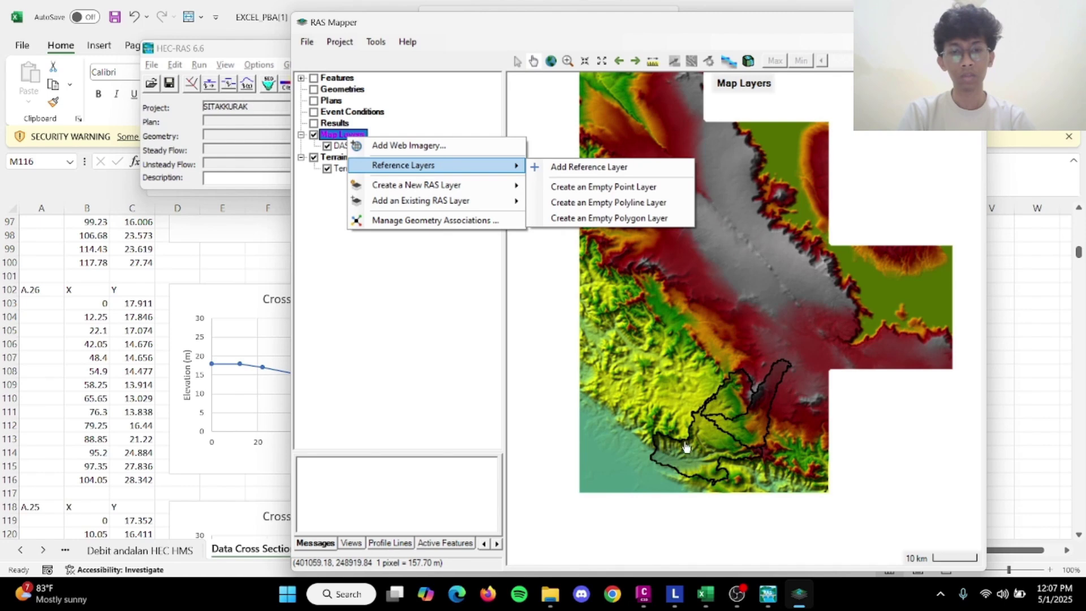
click(589, 167)
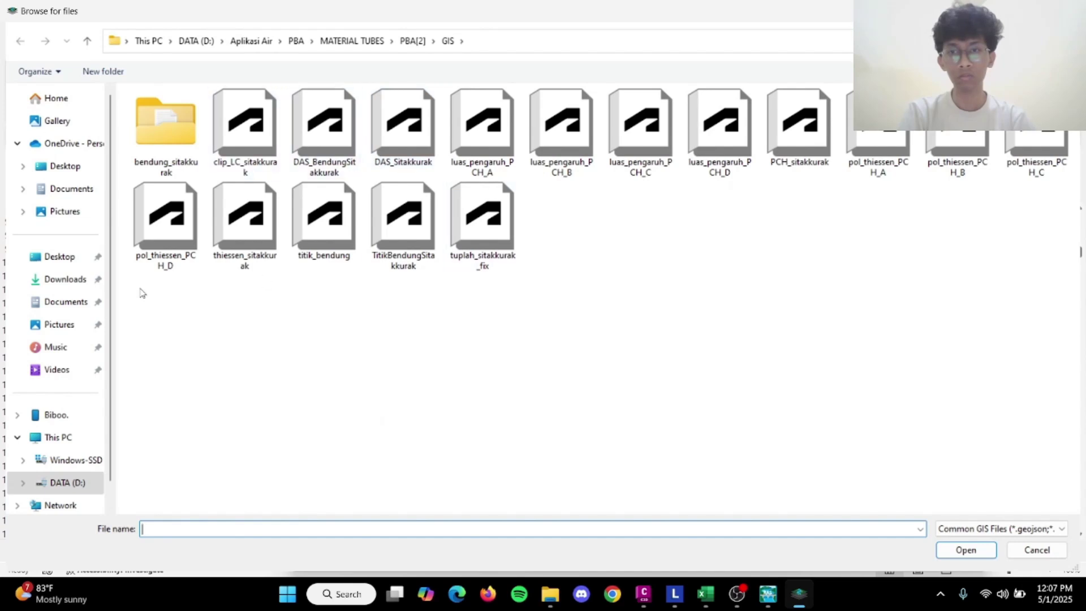
click(78, 483)
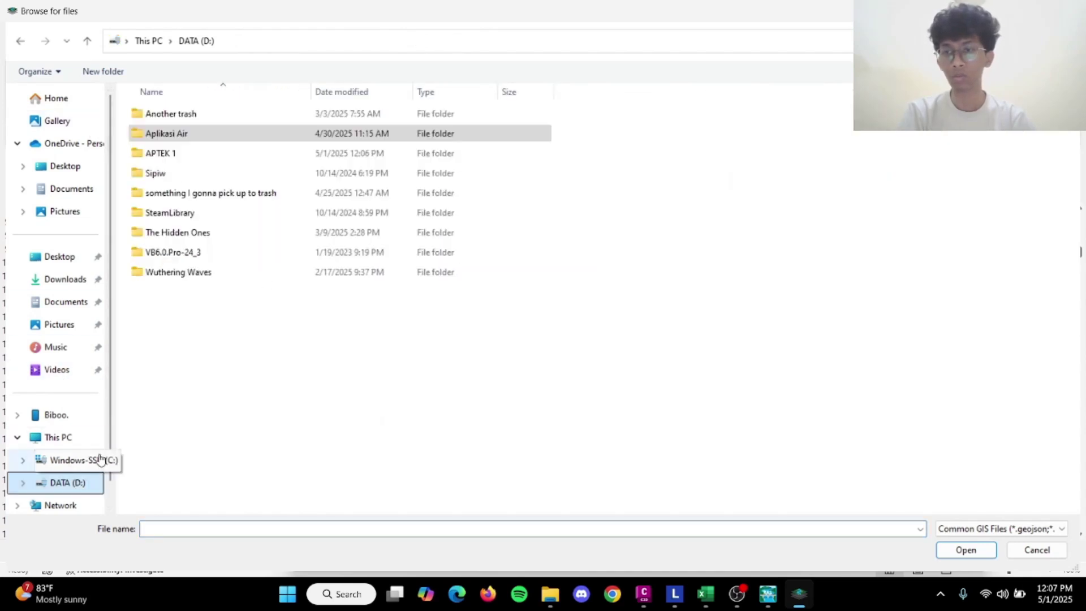
double_click(230, 154)
double_click(235, 117)
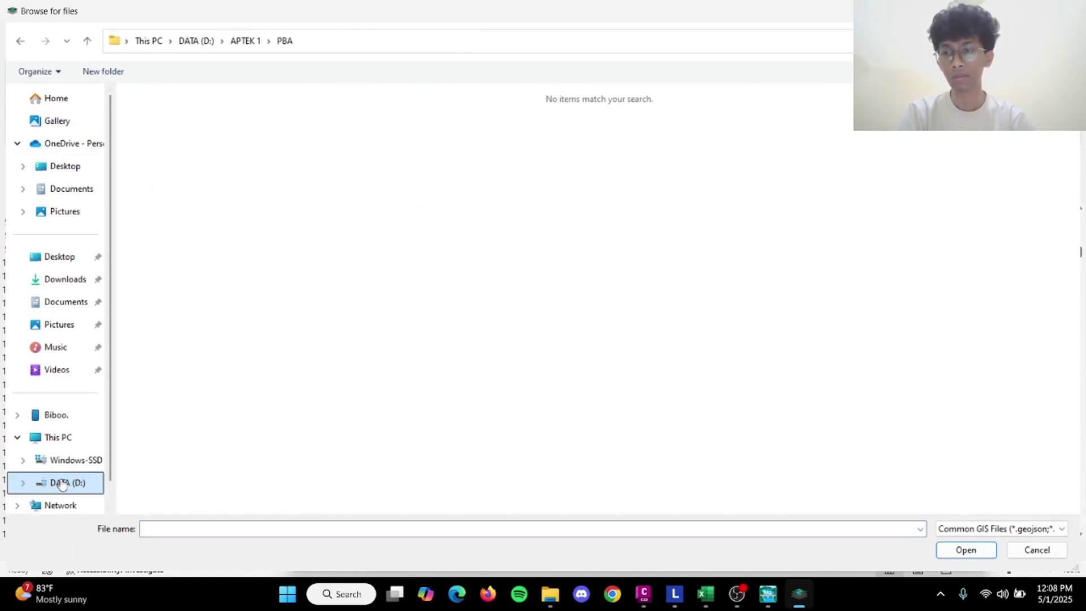
Add the shapefile ExportOutput from D:\Aplikasi Air\PBA\MATERIAL TUBES\Arc-Gis as the reference layer.
click(66, 483)
double_click(230, 139)
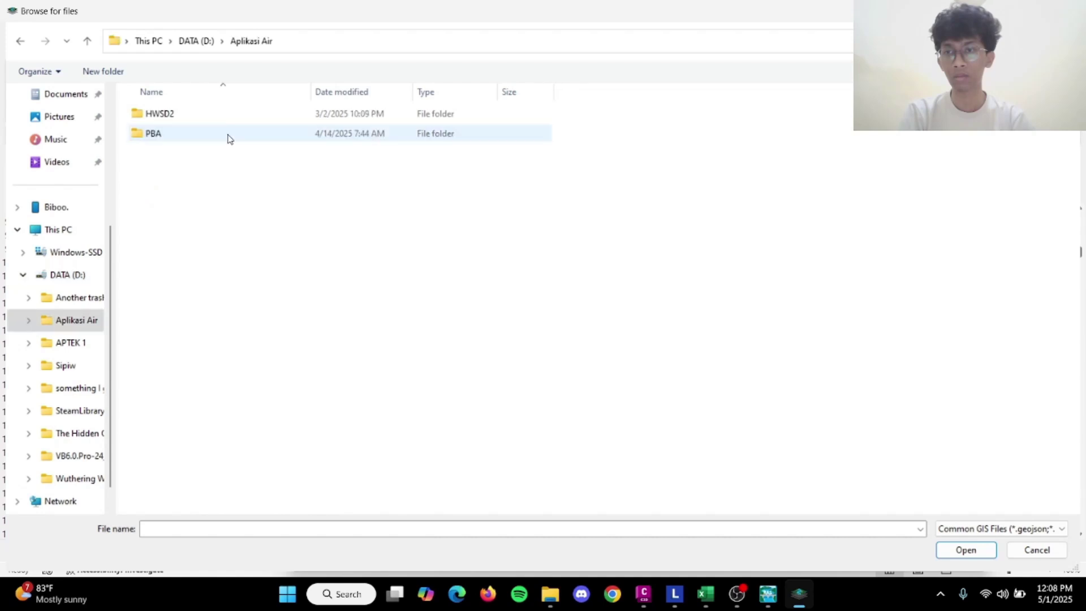
double_click(233, 141)
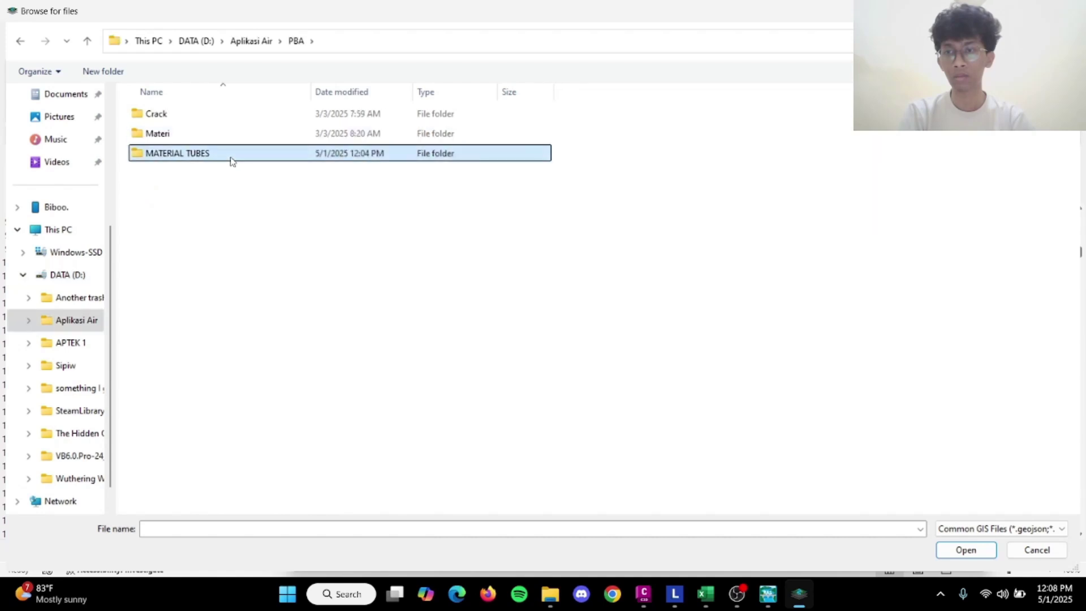
double_click(230, 154)
double_click(233, 119)
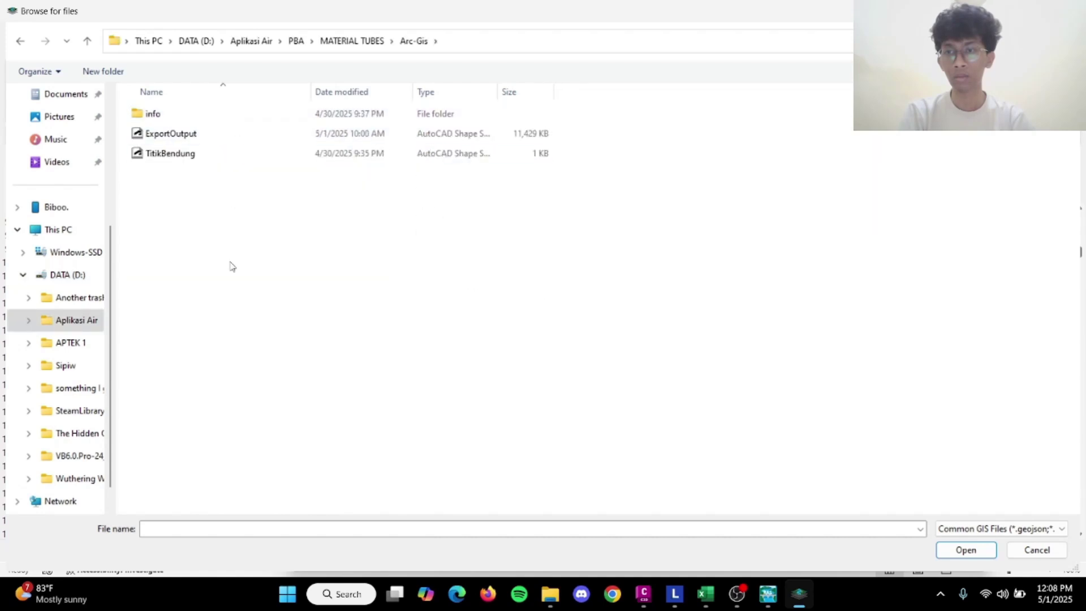
click(226, 139)
click(956, 554)
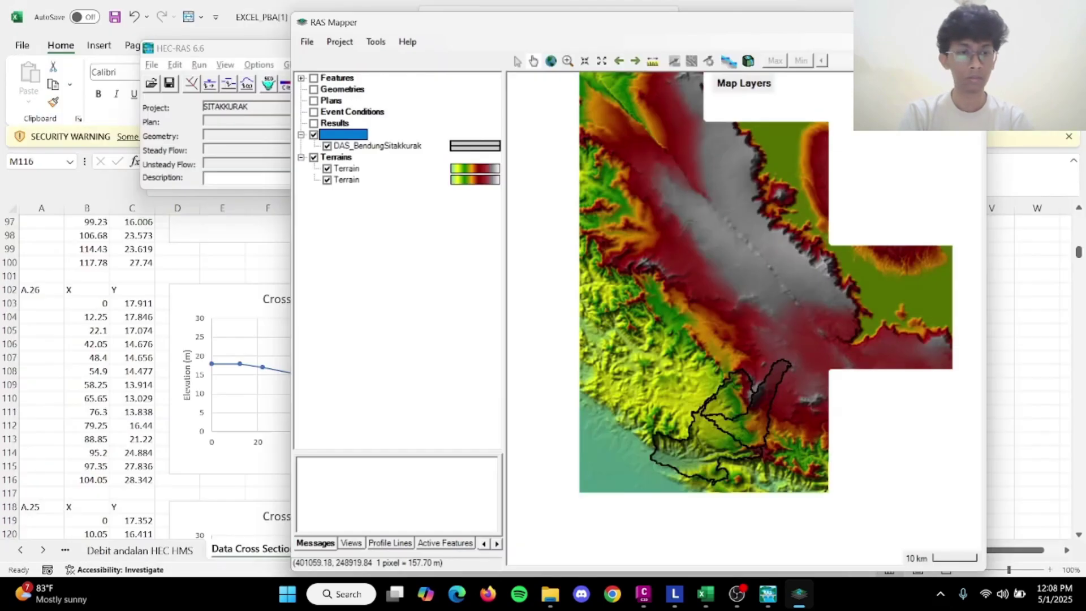
Add Google Hybrid web imagery under Map Layers as the background of the river area.
drag(678, 475, 709, 419)
scroll(690, 424, up, 3)
scroll(689, 425, up, 4)
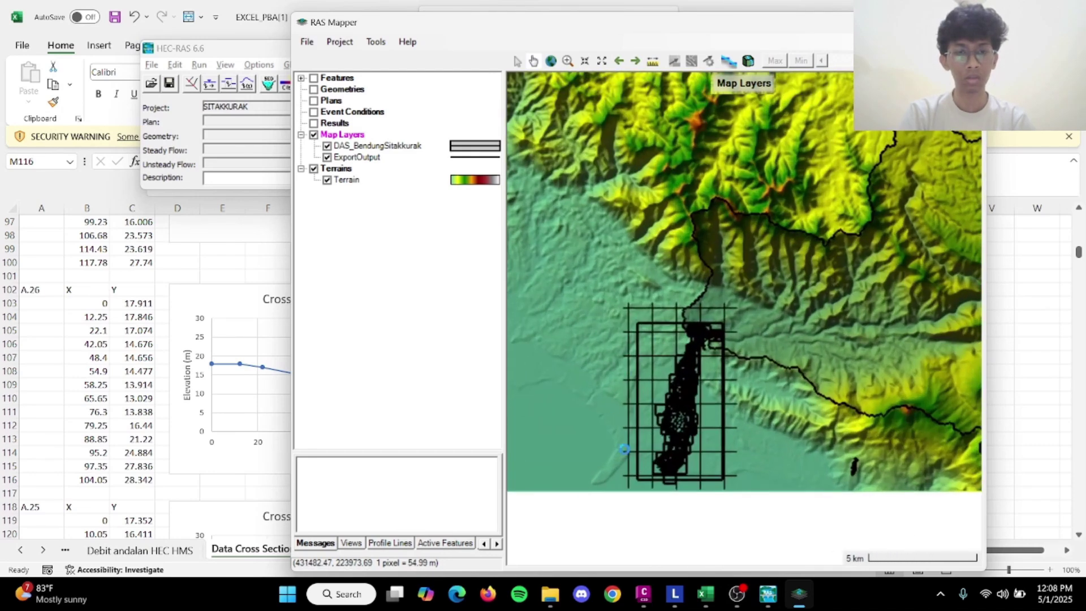
scroll(740, 395, up, 3)
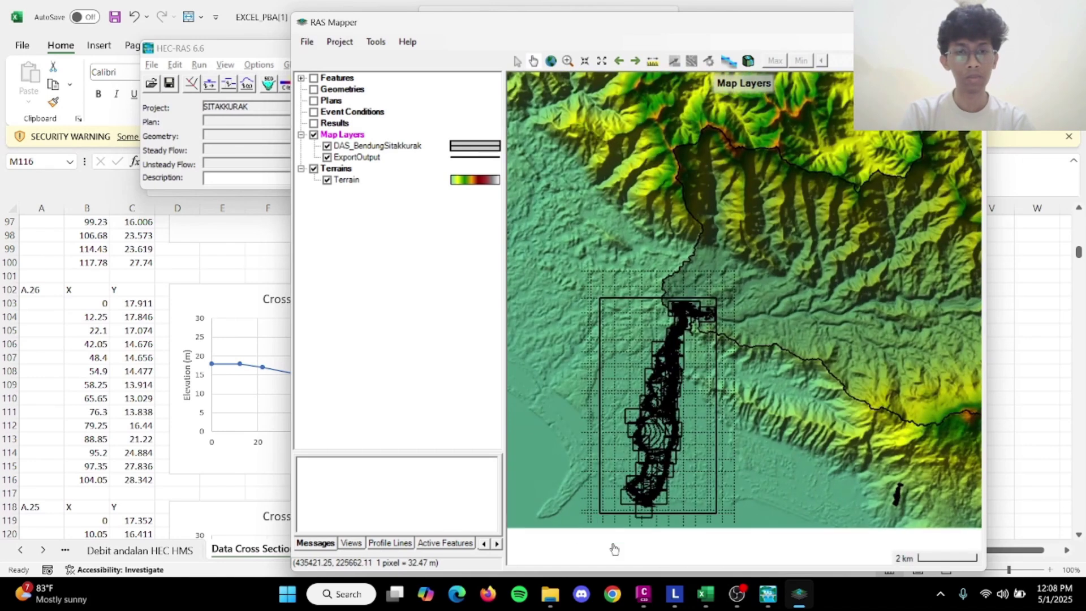
drag(688, 363, 726, 361)
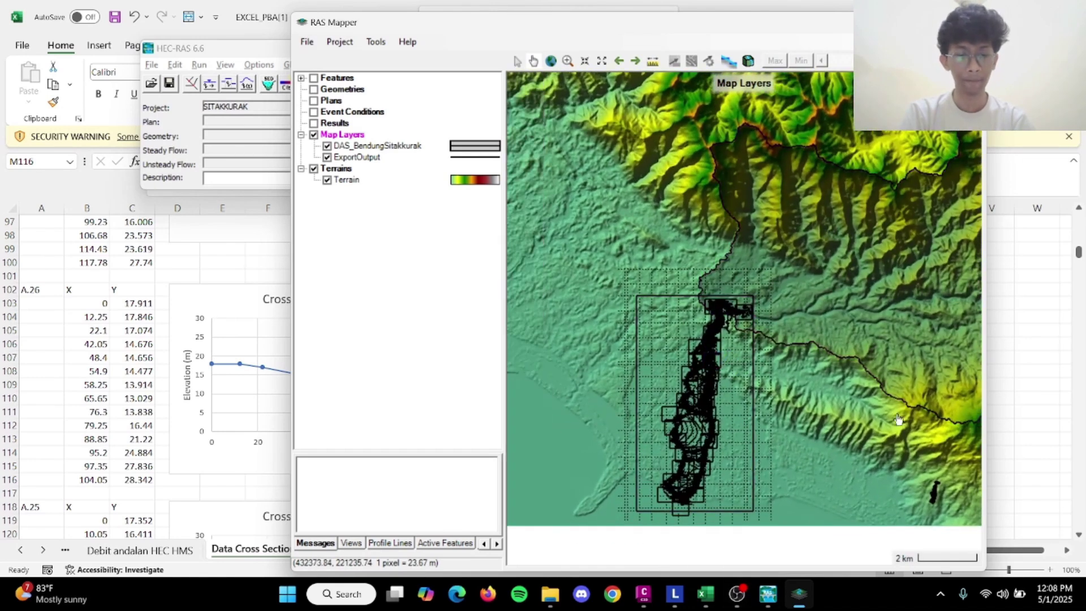
right_click(378, 141)
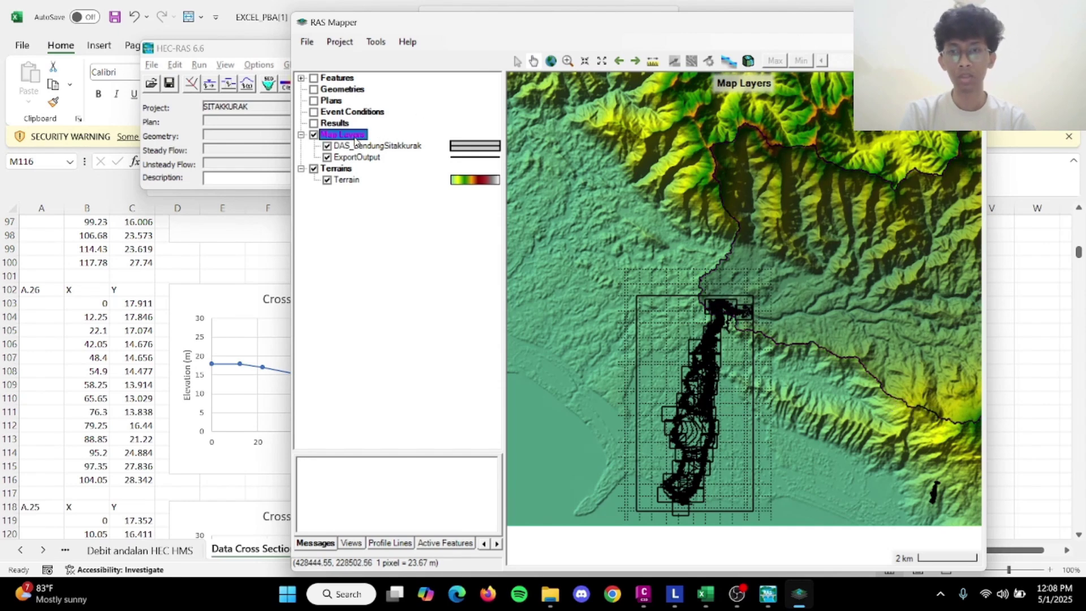
click(436, 148)
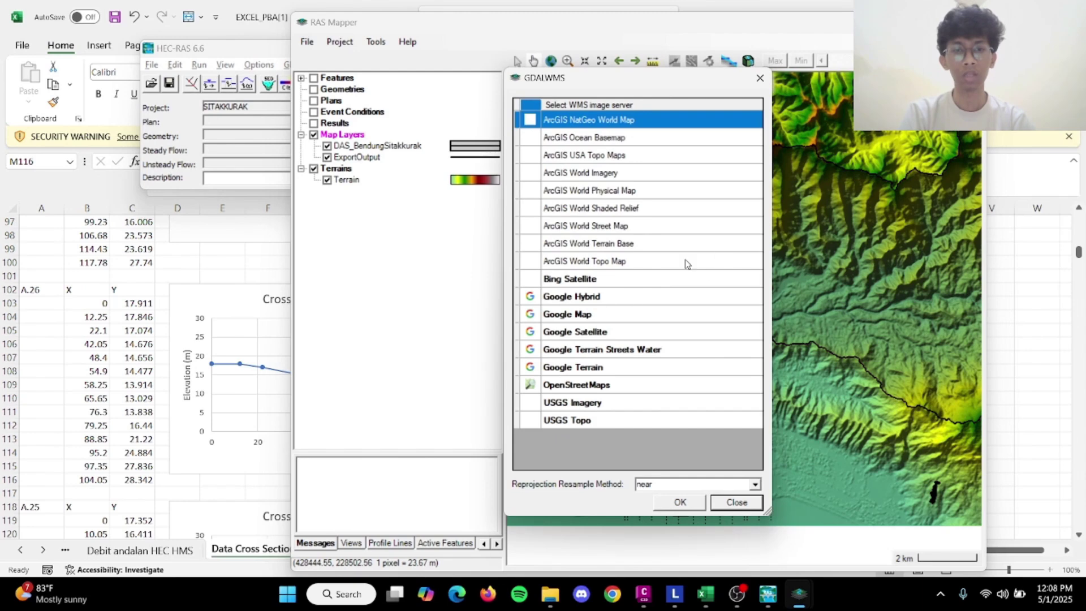
click(658, 303)
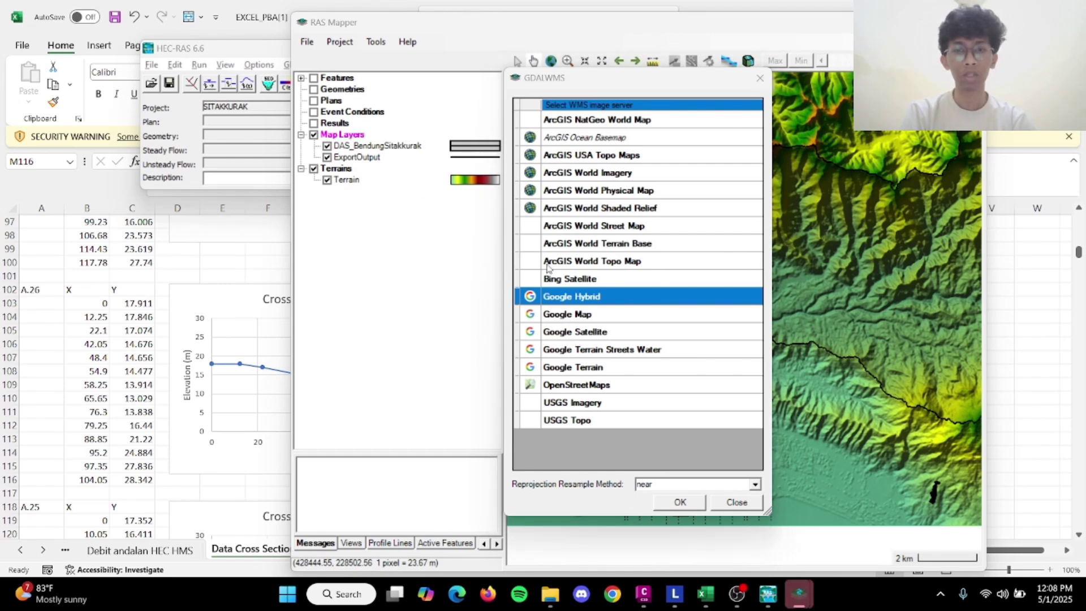
click(693, 504)
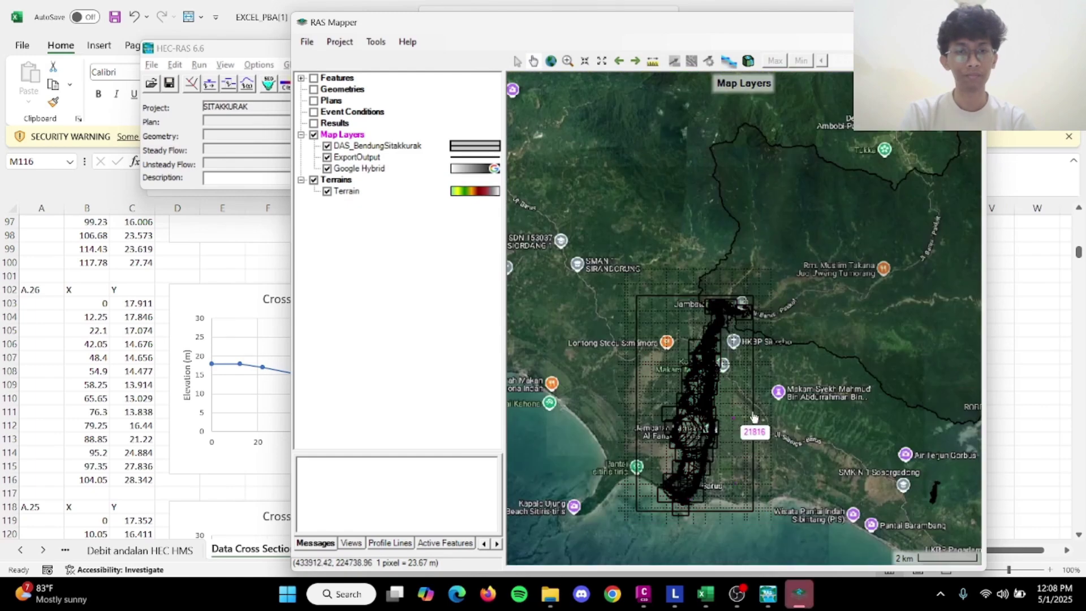
Create a new geometry named GEOSILAHAR and keep its layer associations with Terrain as offered.
scroll(735, 334, up, 2)
scroll(735, 334, up, 1)
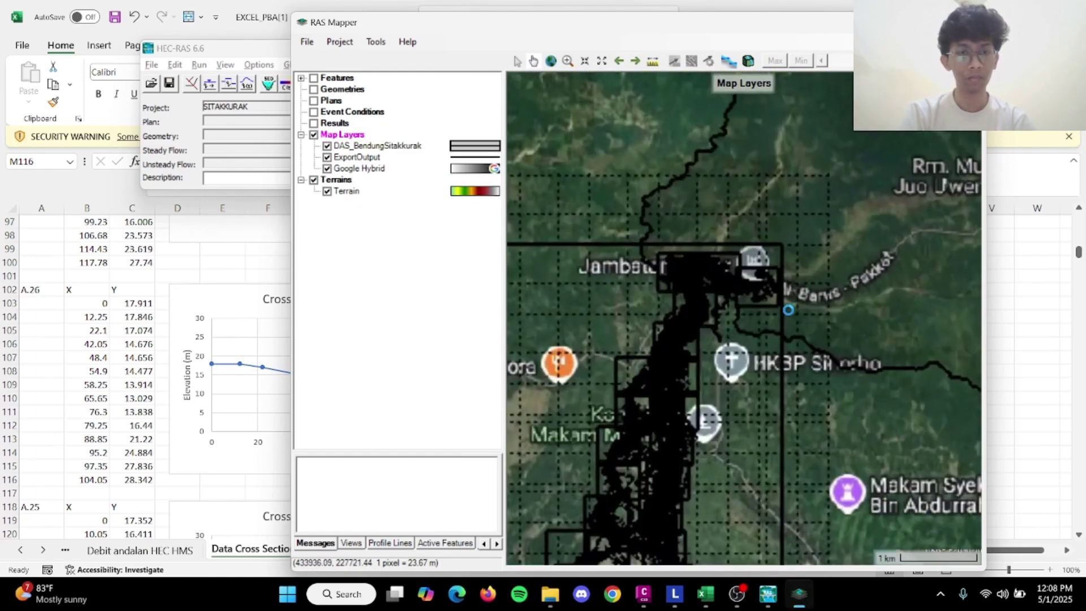
scroll(788, 310, up, 2)
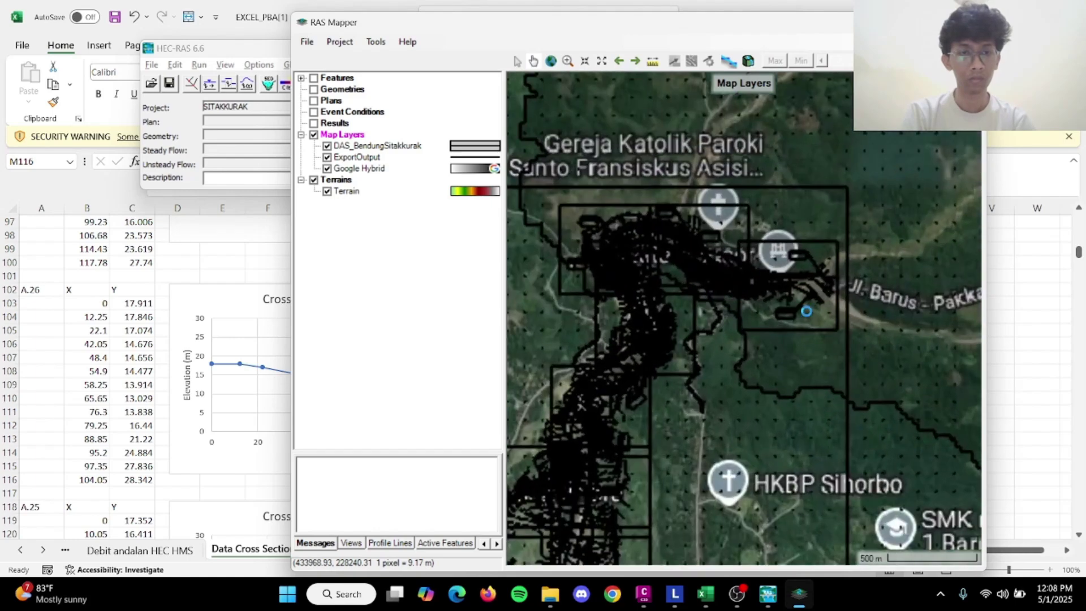
scroll(724, 374, up, 2)
scroll(724, 373, up, 1)
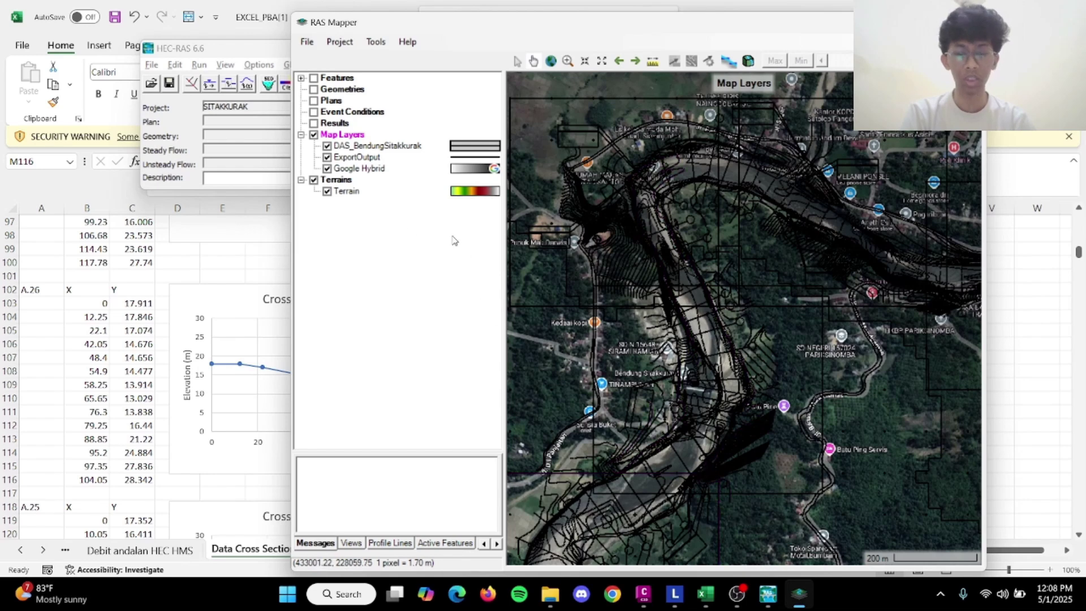
click(342, 90)
right_click(356, 91)
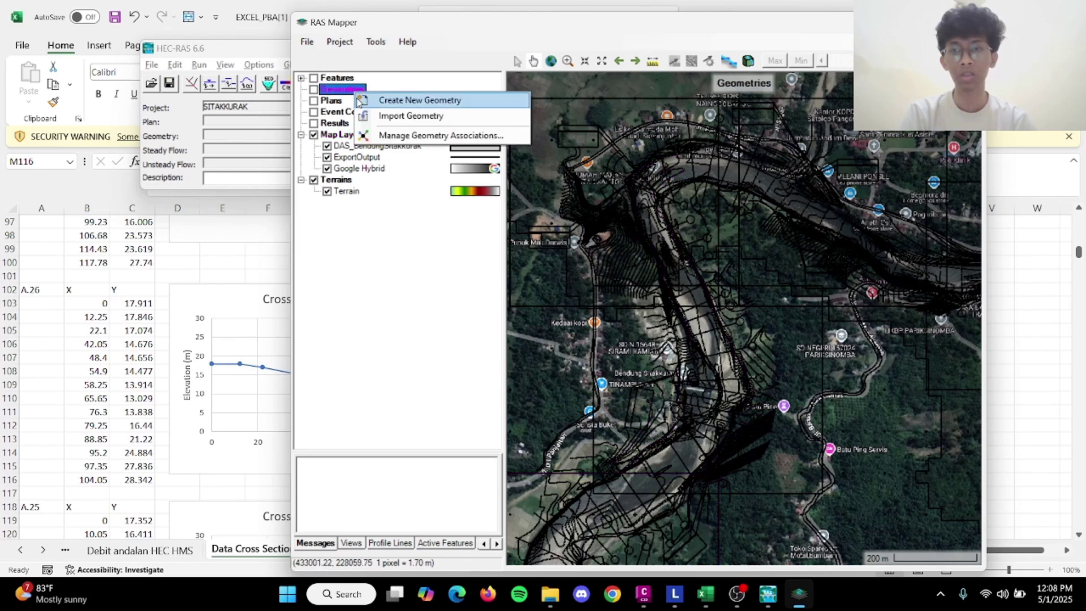
click(429, 110)
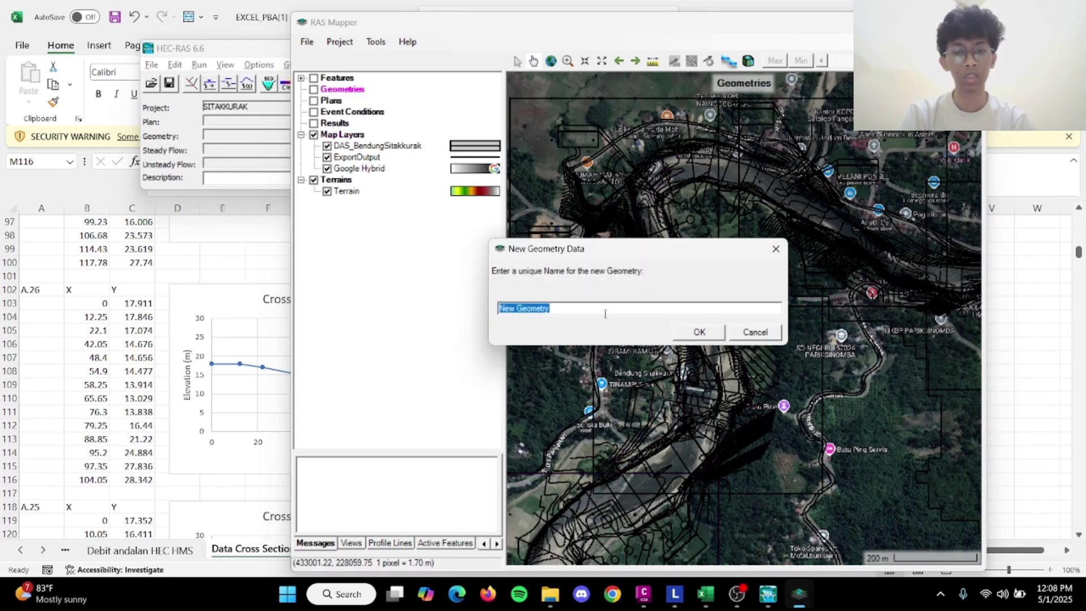
key(BackSpace)
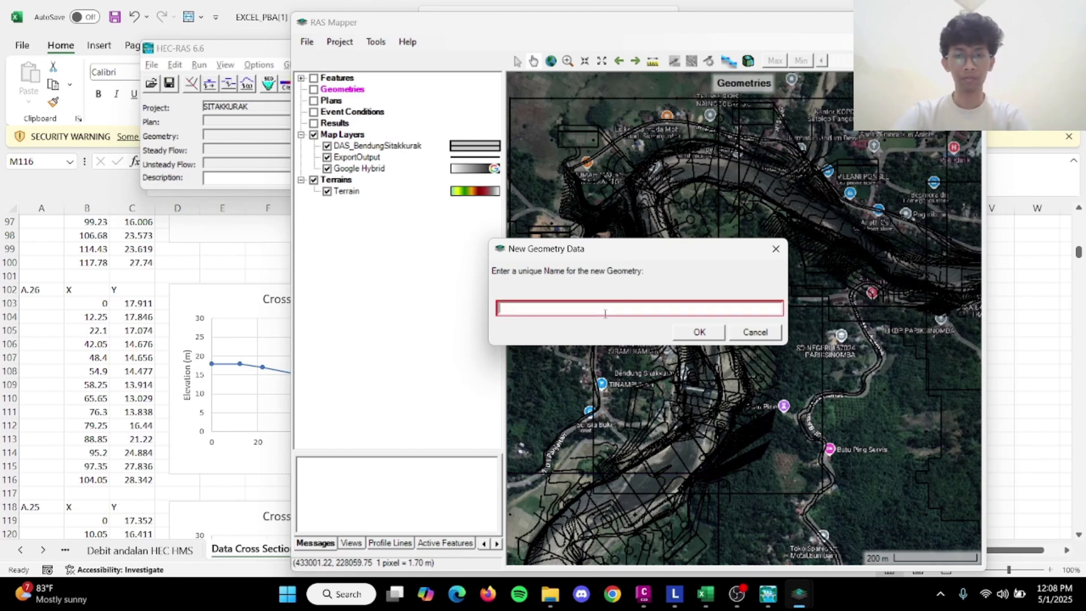
text(g)
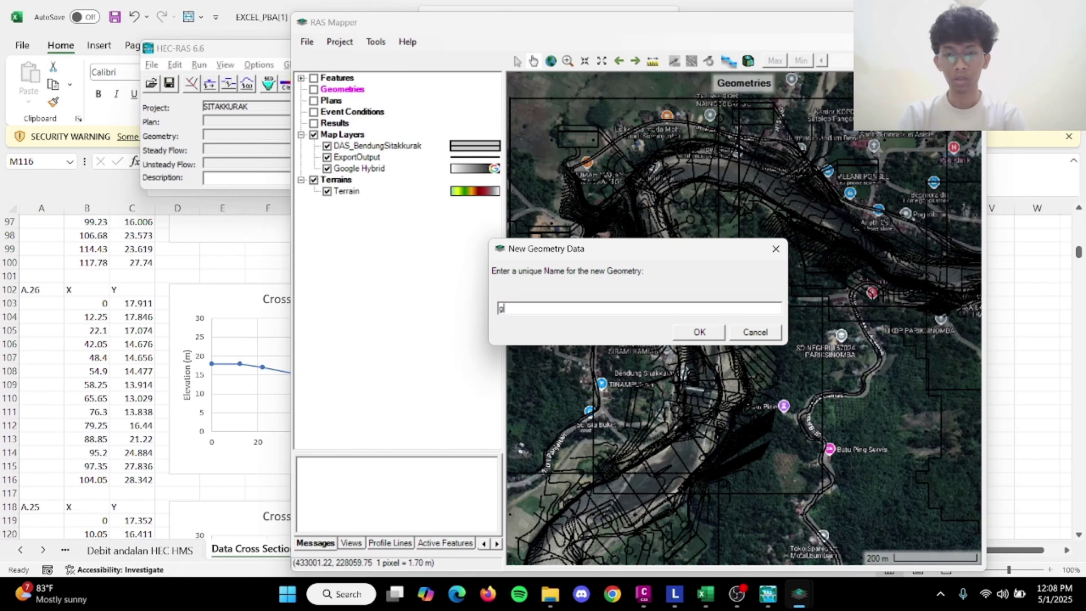
key(BackSpace)
text(GEOSILAHAR)
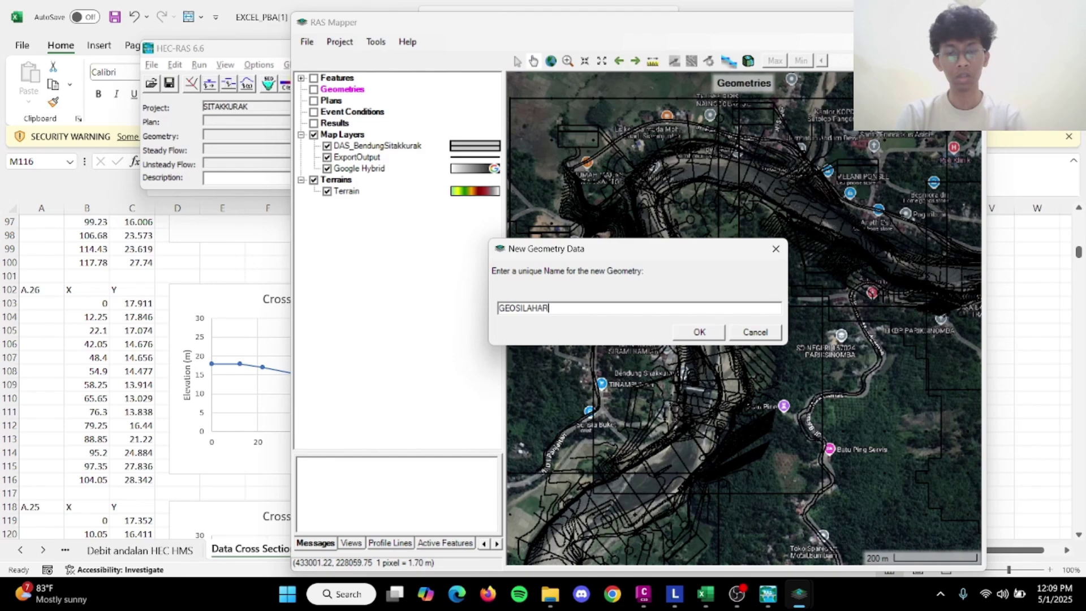
click(696, 332)
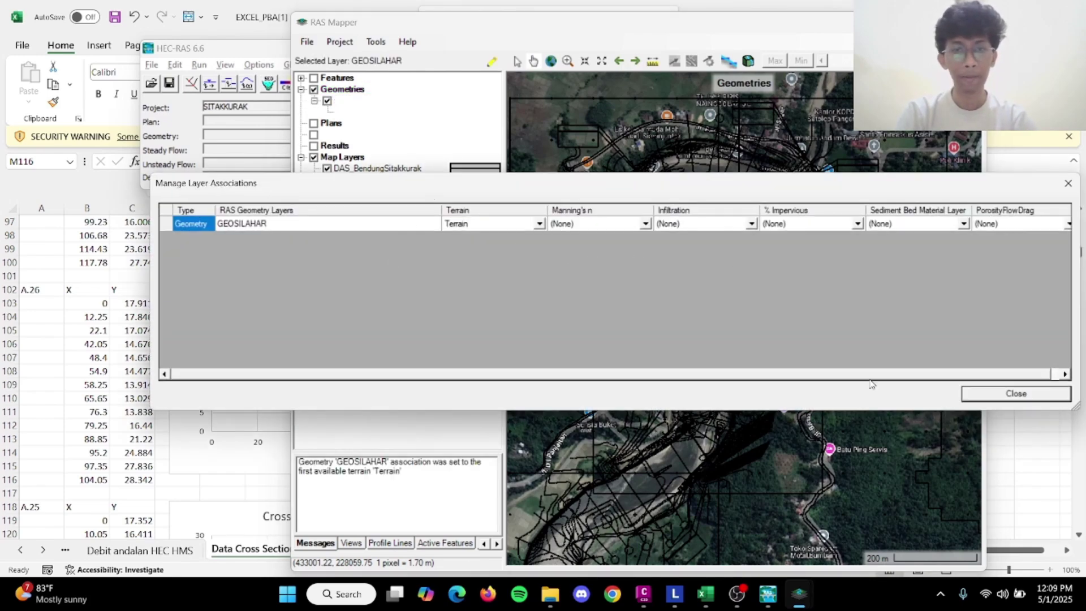
click(990, 395)
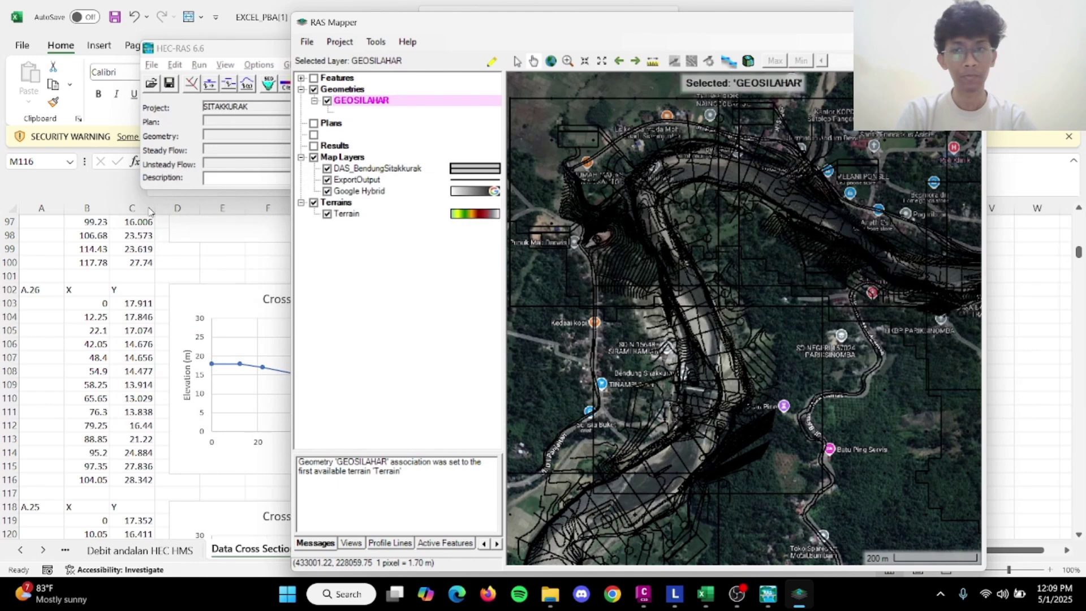
Start editing the geometry GEOSILAHAR and make its Rivers layer the active one.
right_click(391, 103)
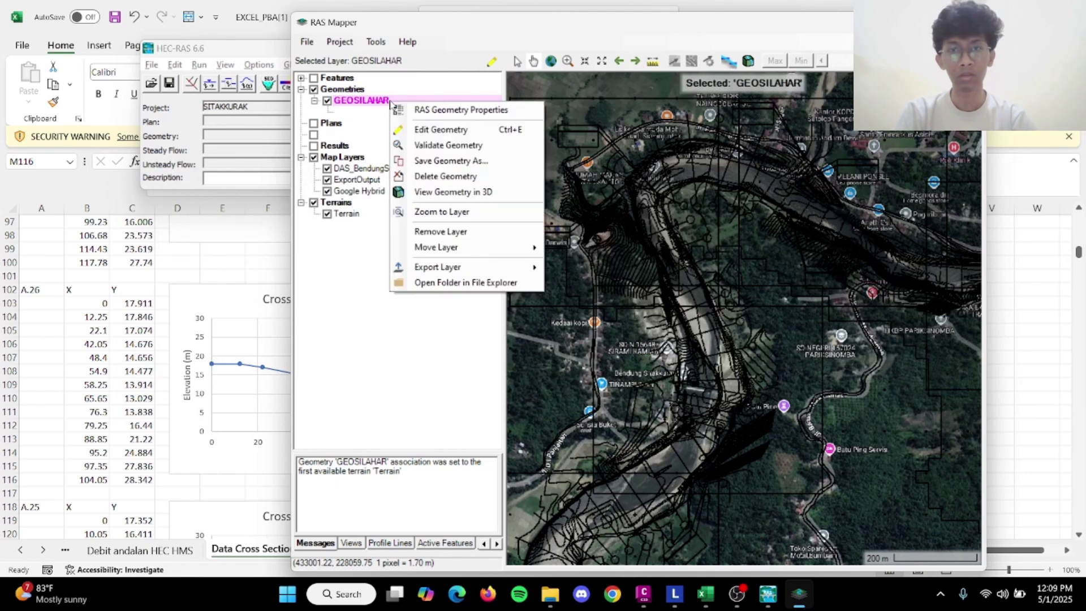
click(450, 130)
click(360, 111)
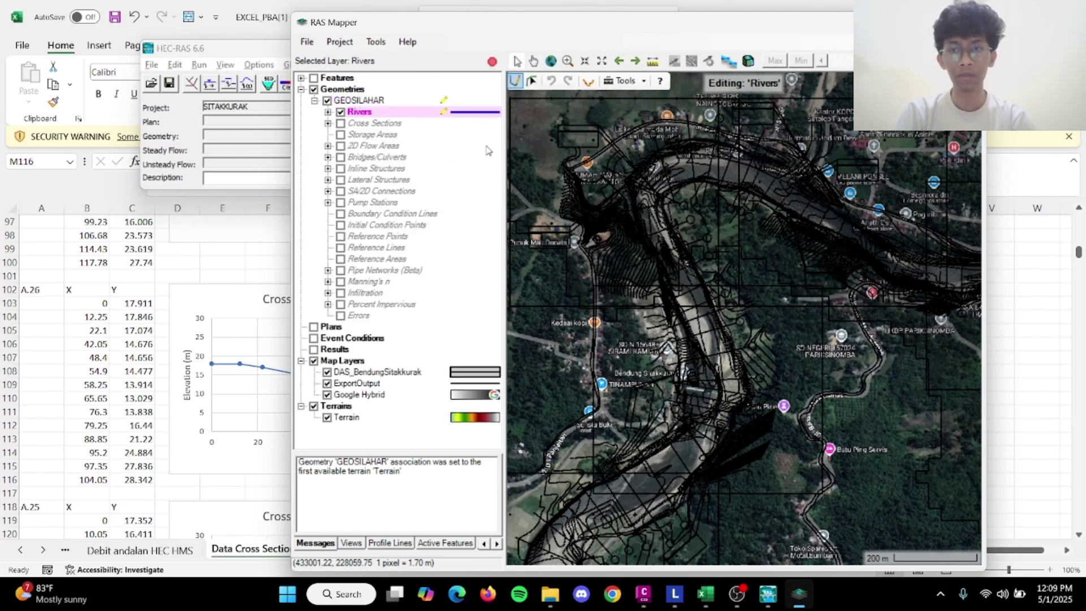
Draw the river centreline along the channel from east of the northern bend, around it, and down to just above Bendung Sitakkurak.
scroll(746, 180, up, 1)
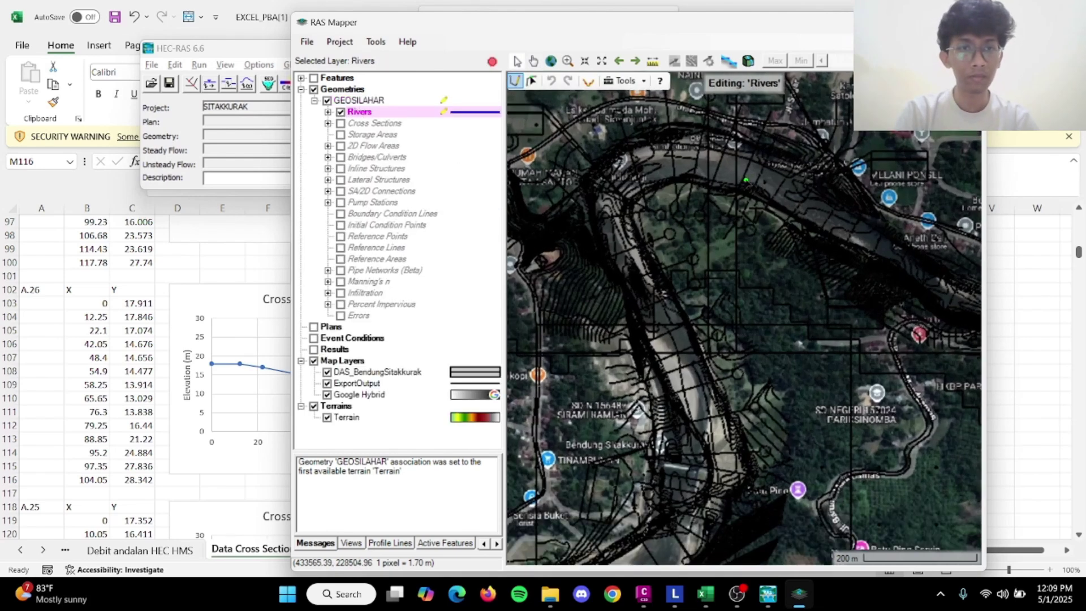
drag(776, 192, 769, 269)
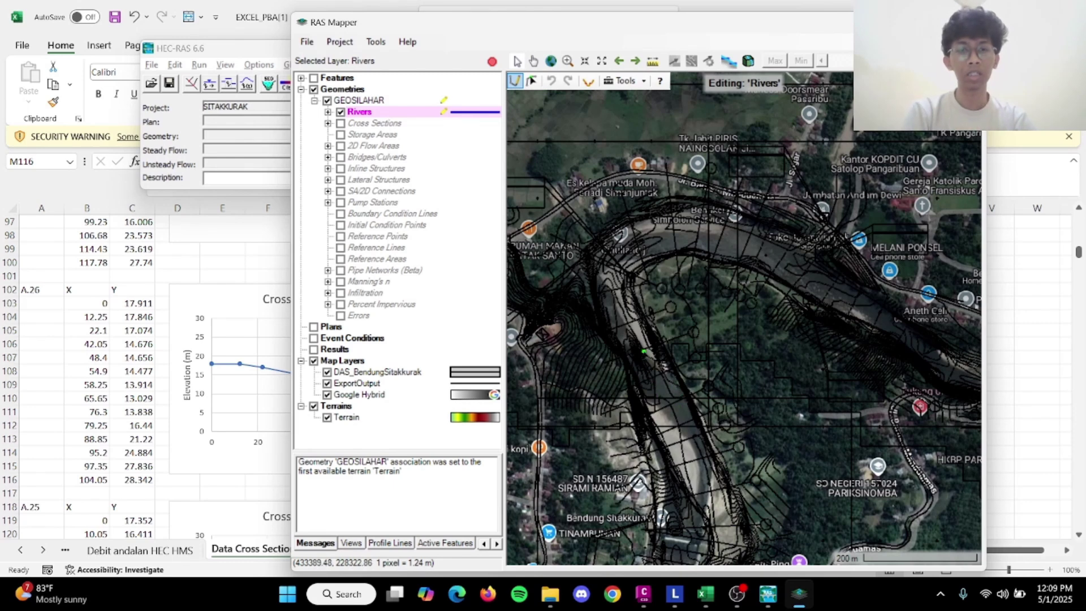
scroll(856, 370, down, 3)
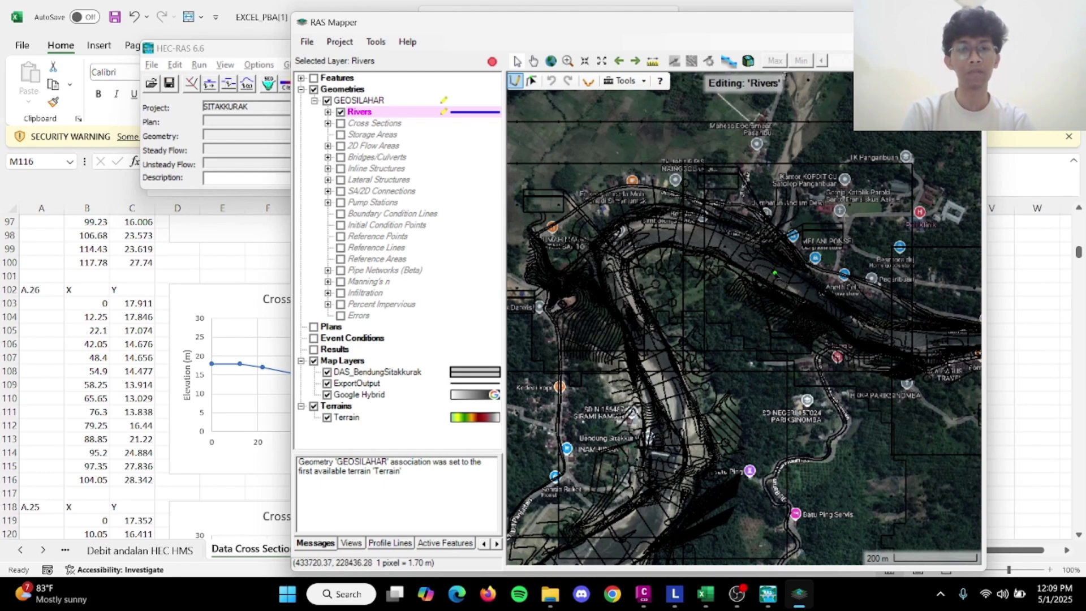
scroll(735, 253, up, 1)
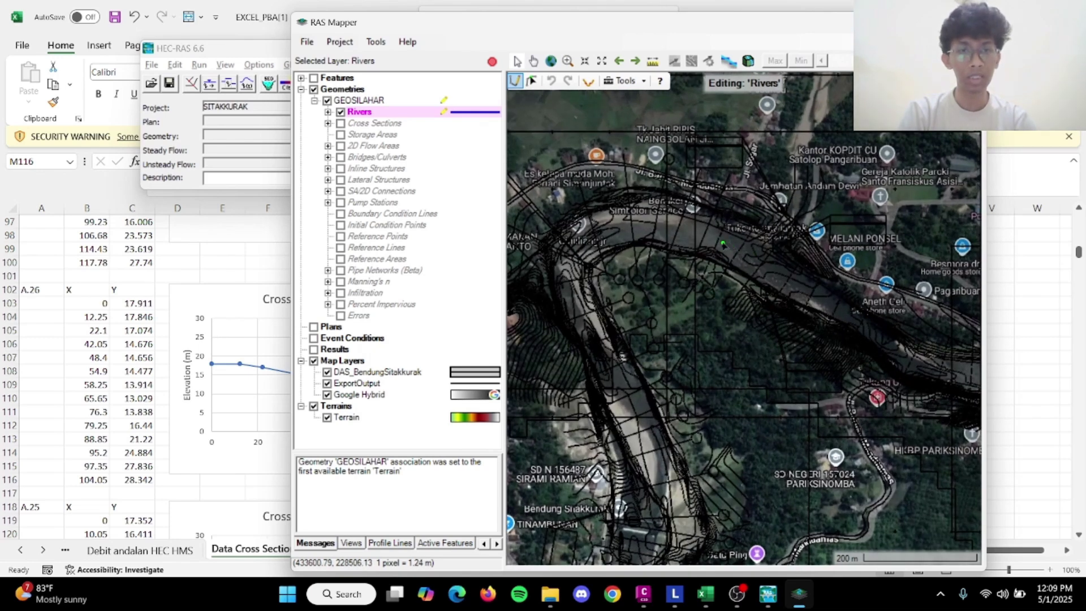
click(723, 243)
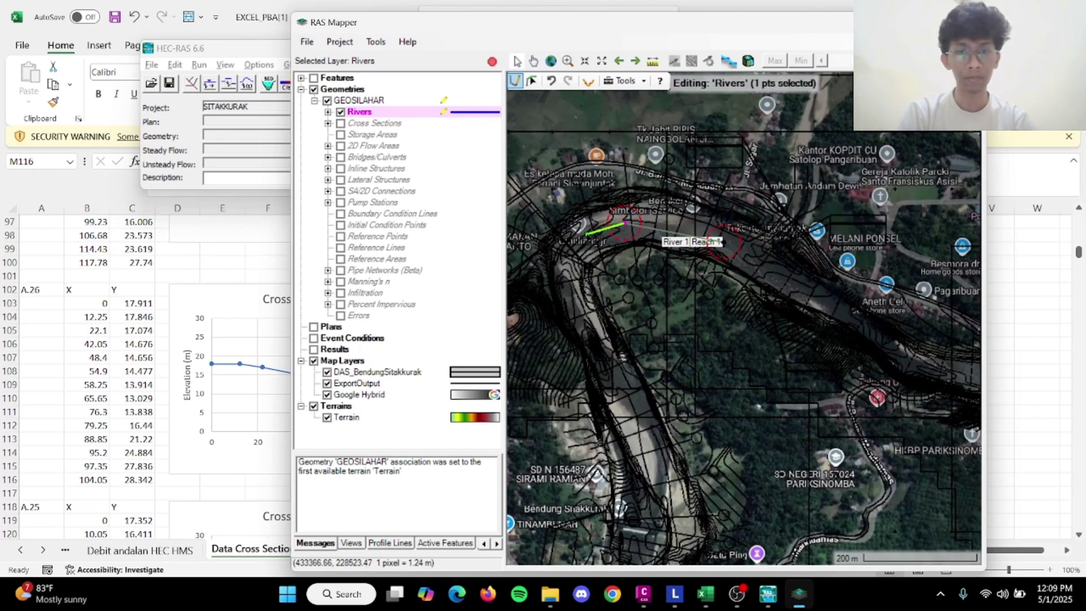
click(569, 264)
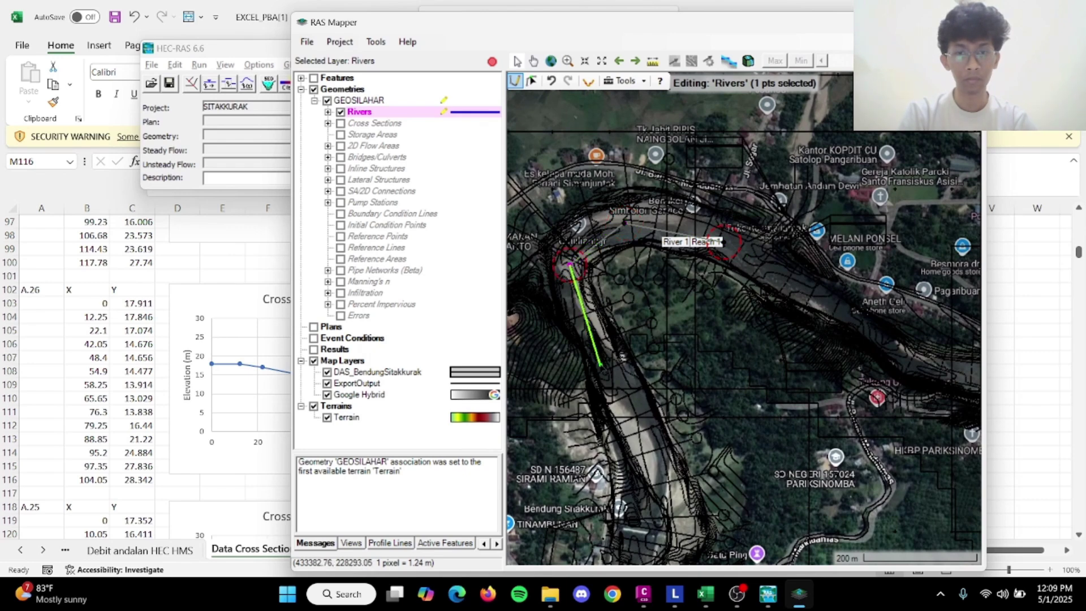
click(612, 368)
drag(639, 463, 637, 374)
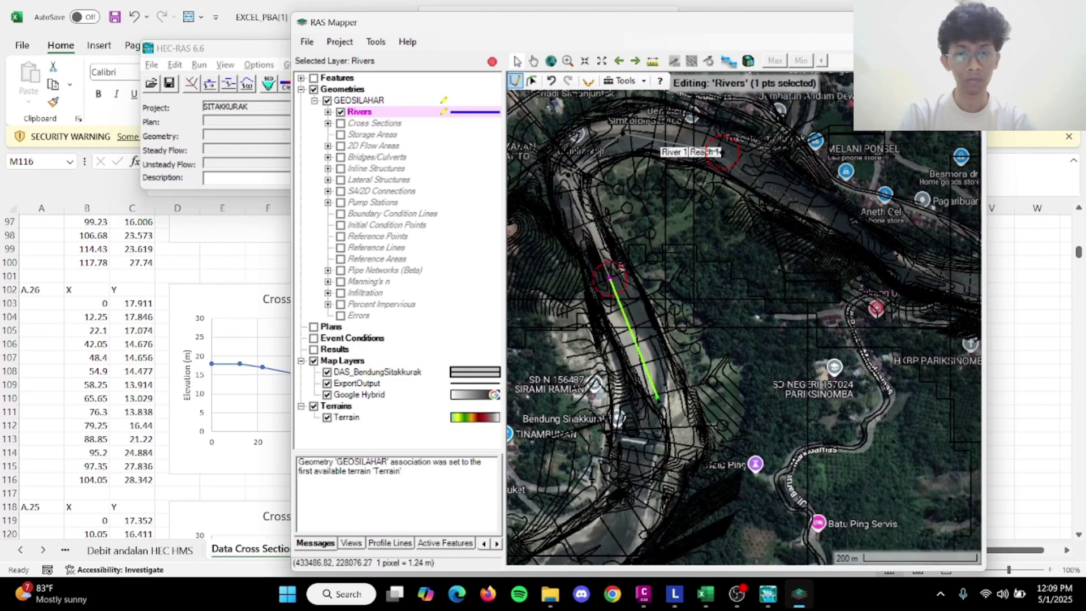
click(668, 398)
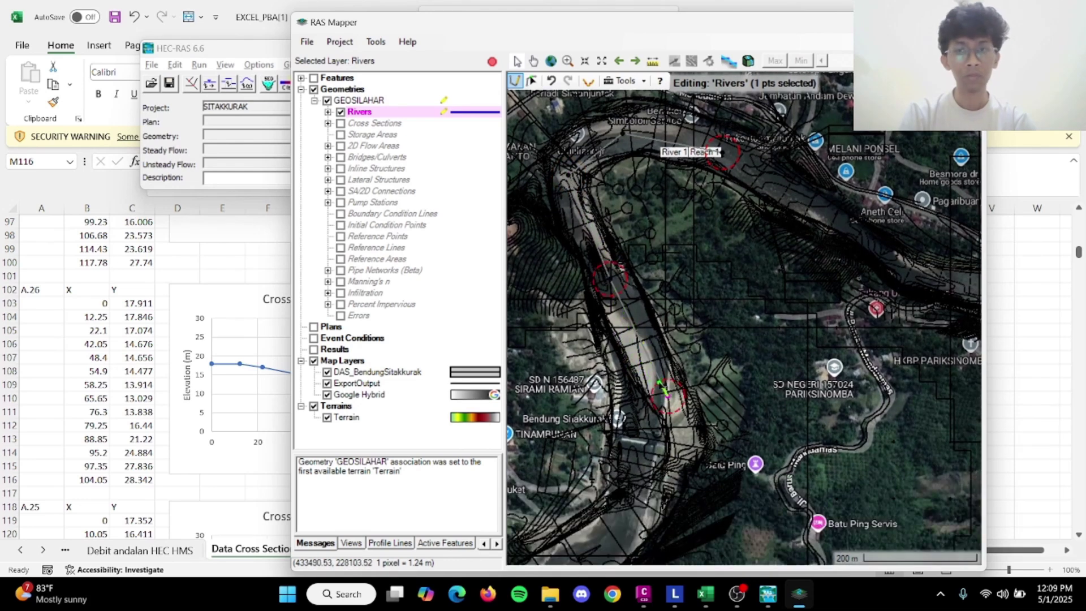
double_click(669, 396)
Name the river SILAHAR with reach SITAKKURAK, and make Cross Sections the active editing layer.
text(SILAHAR)
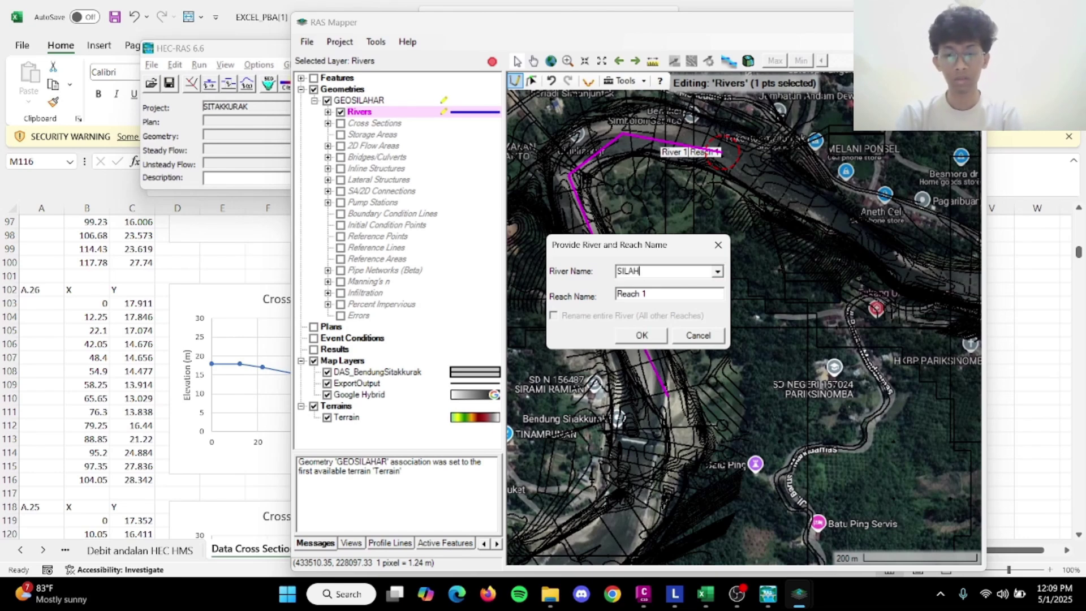
click(685, 293)
key(BackSpace)
key(ctrl+a)
text(SI)
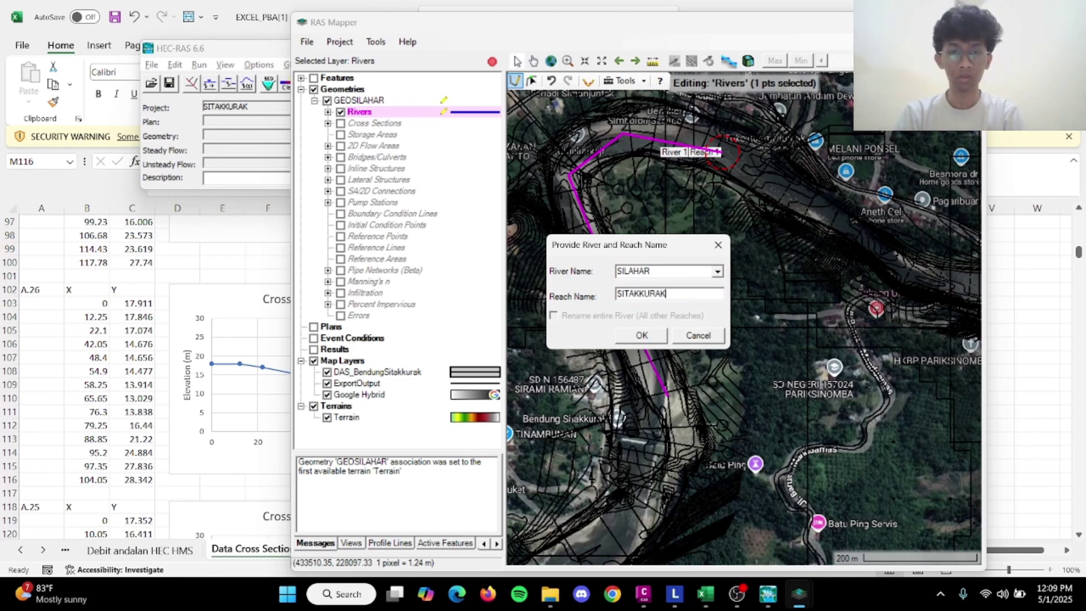
click(641, 335)
click(375, 123)
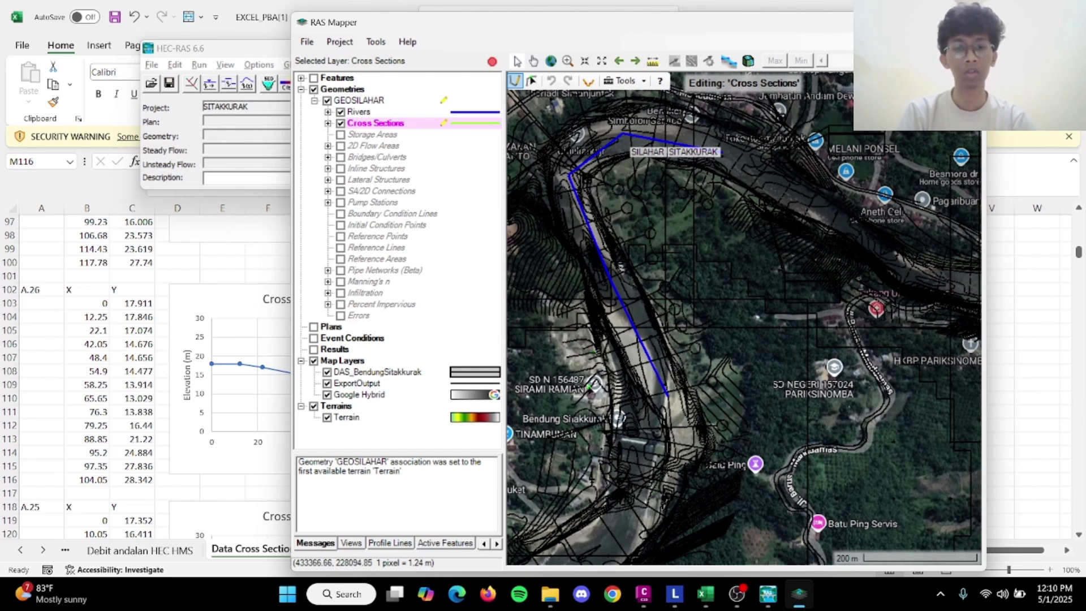
Try to draw three cross sections from the west to the east bank, starting a little above the downstream end of the river line.
drag(700, 289, 721, 369)
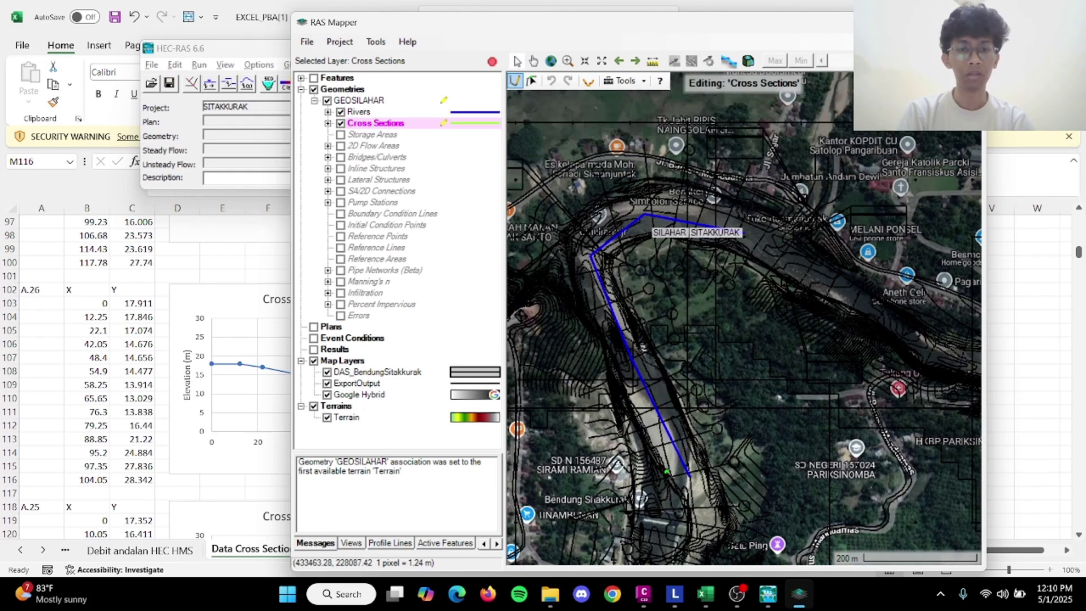
click(619, 463)
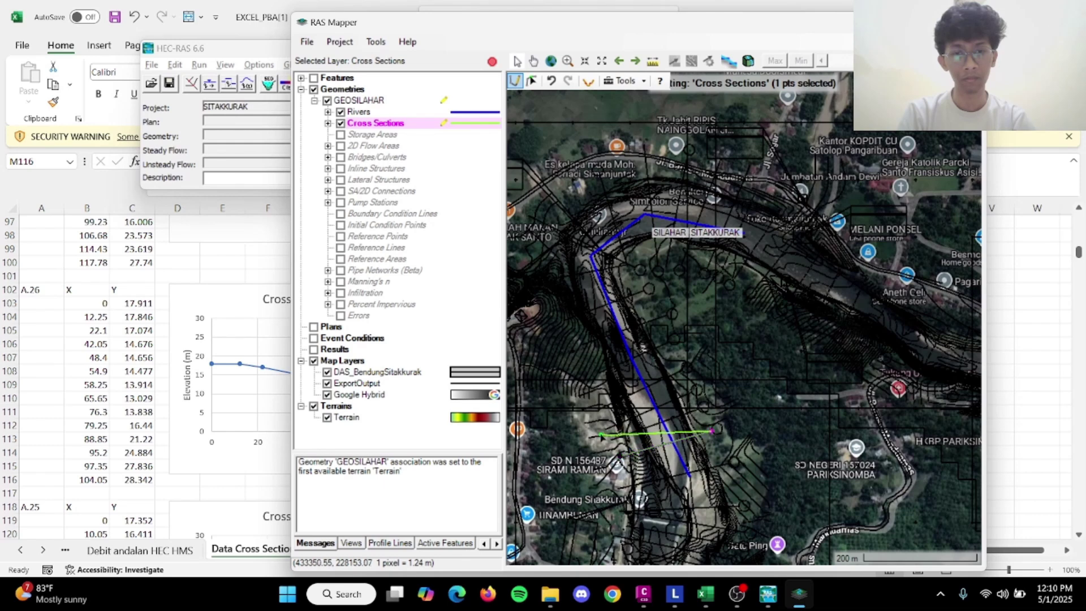
double_click(710, 431)
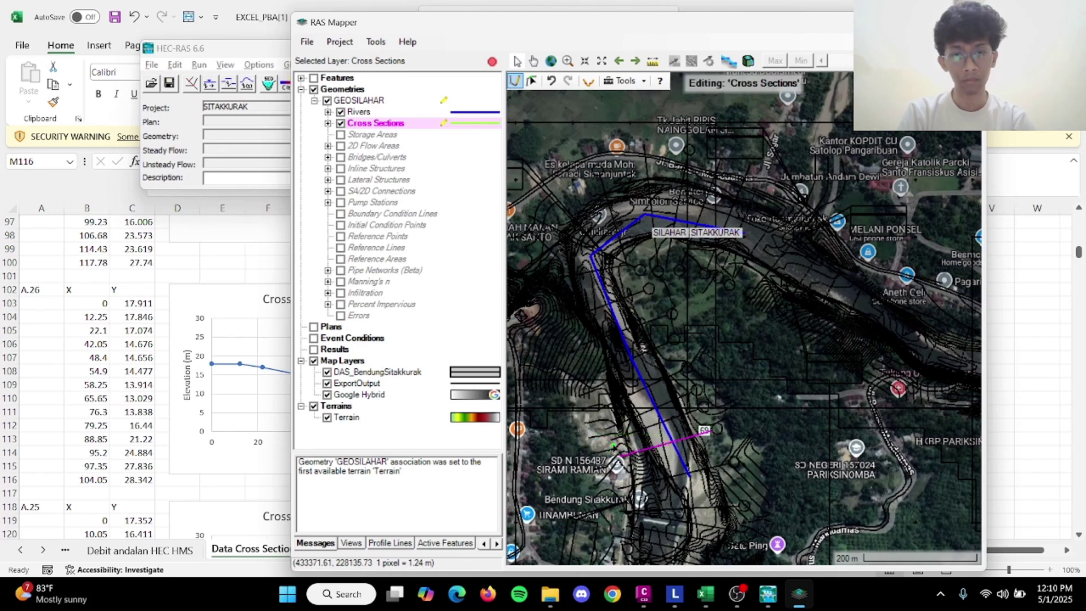
click(613, 439)
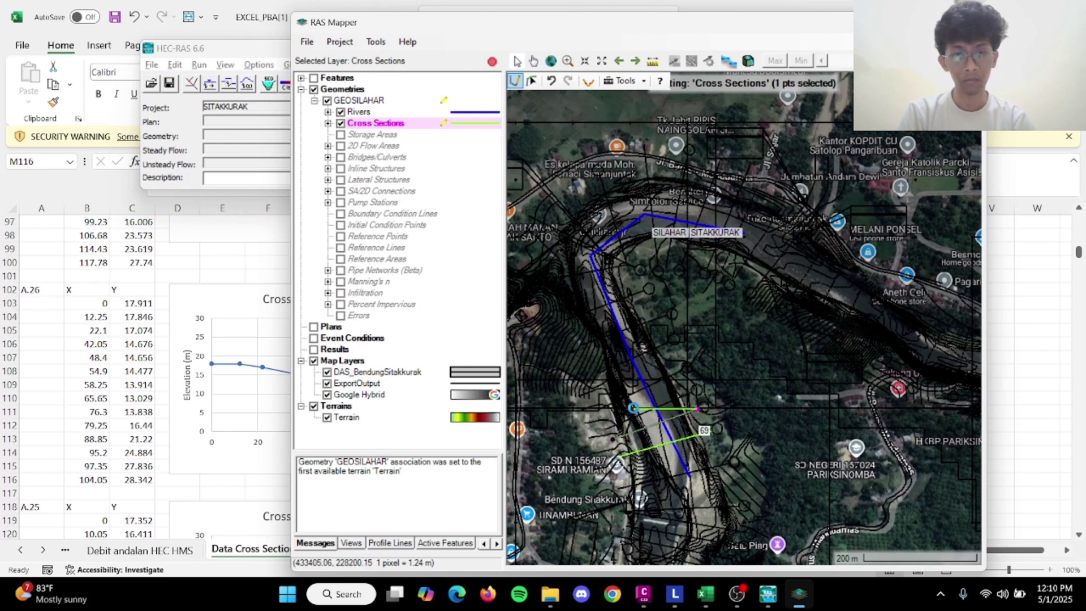
double_click(696, 408)
click(610, 429)
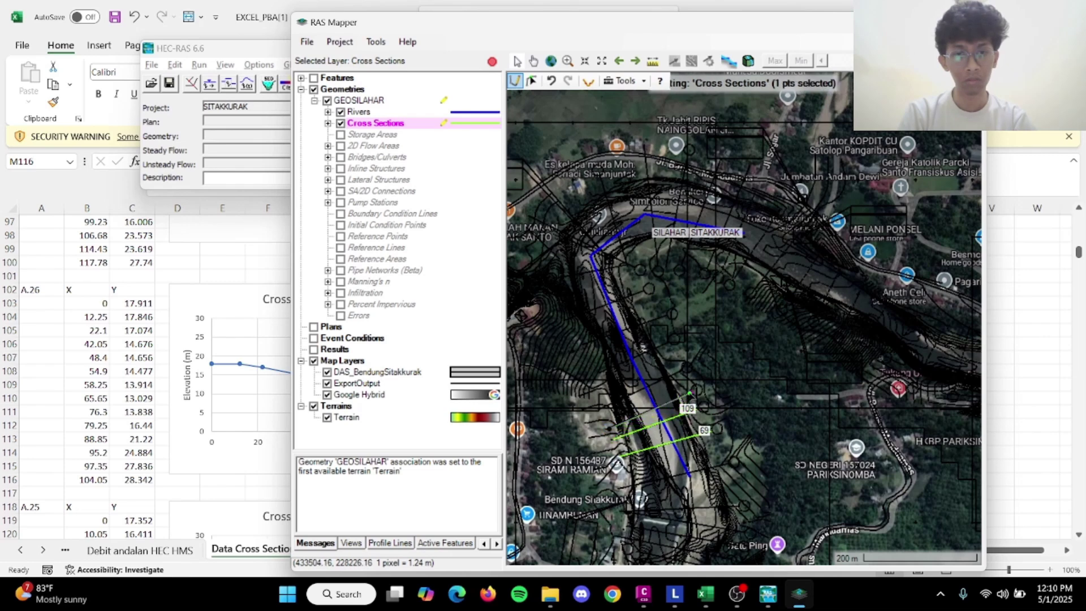
click(692, 393)
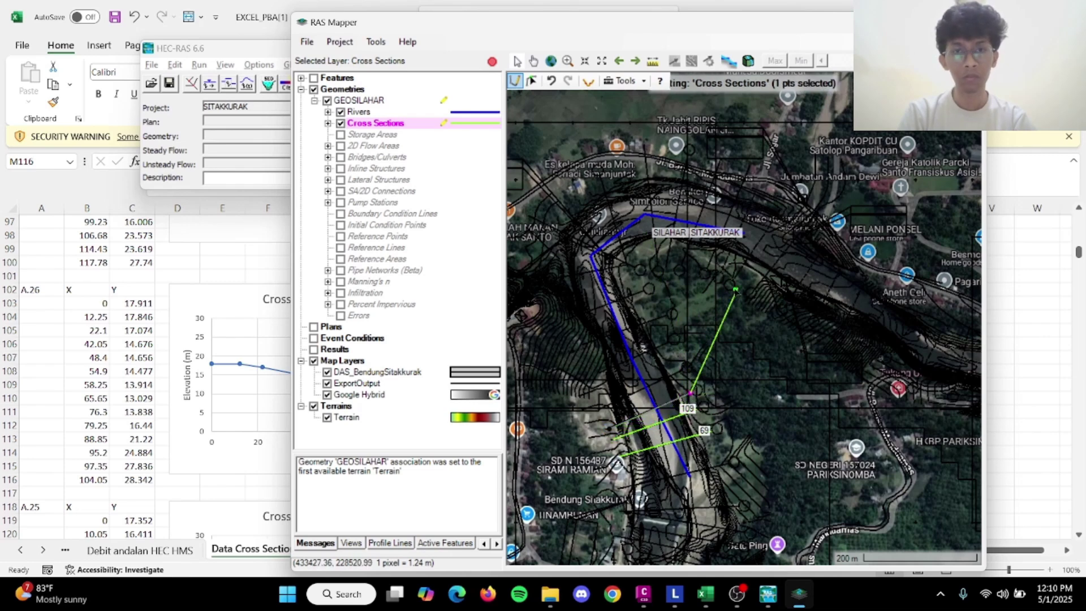
double_click(691, 394)
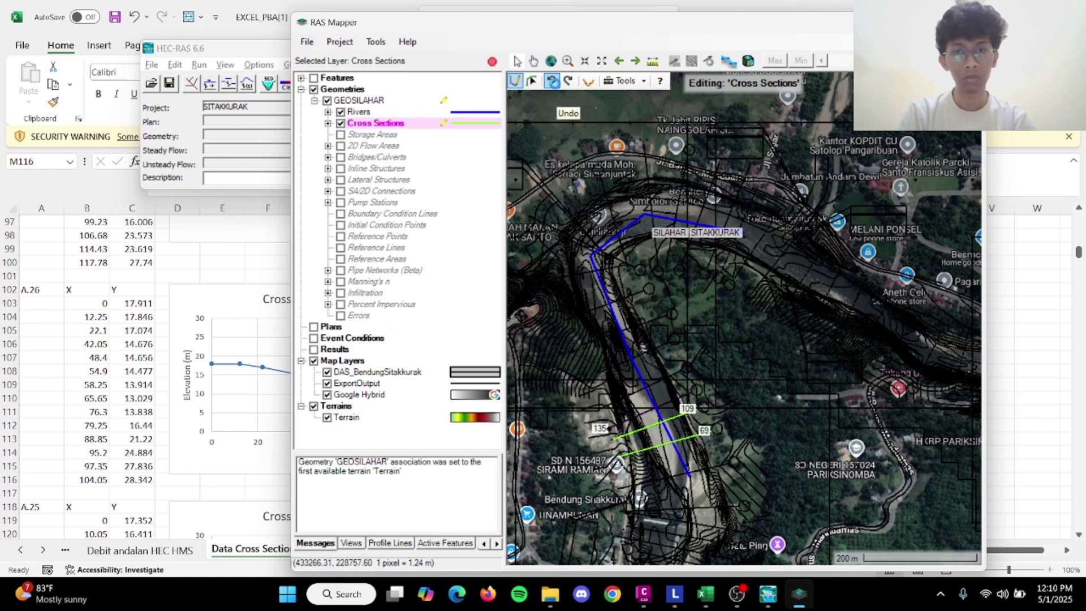
Undo all the cross sections drawn so far and discard the stray new line.
click(552, 81)
click(555, 84)
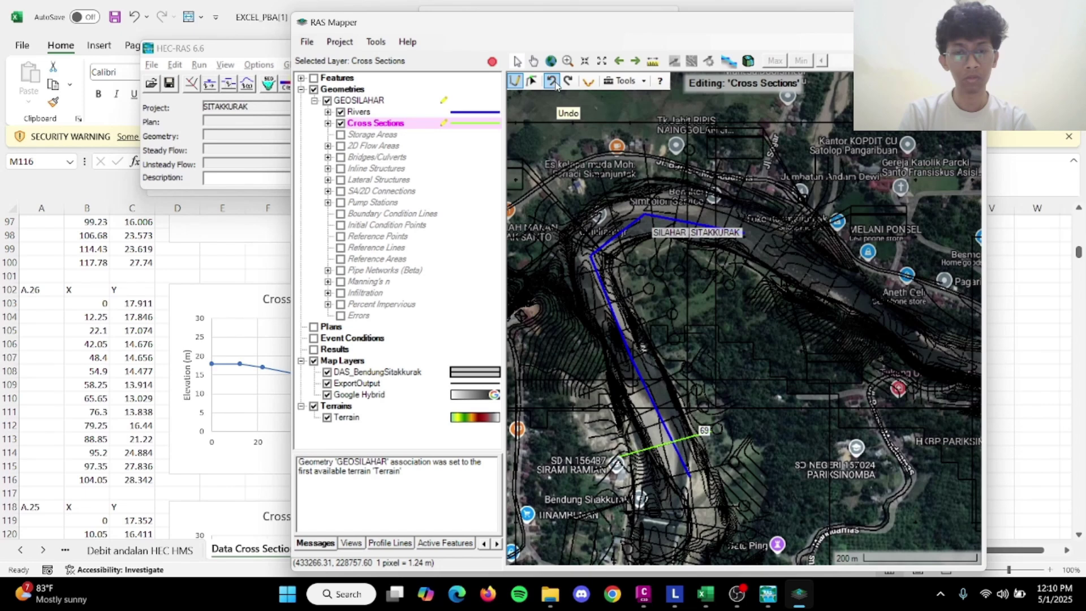
click(556, 85)
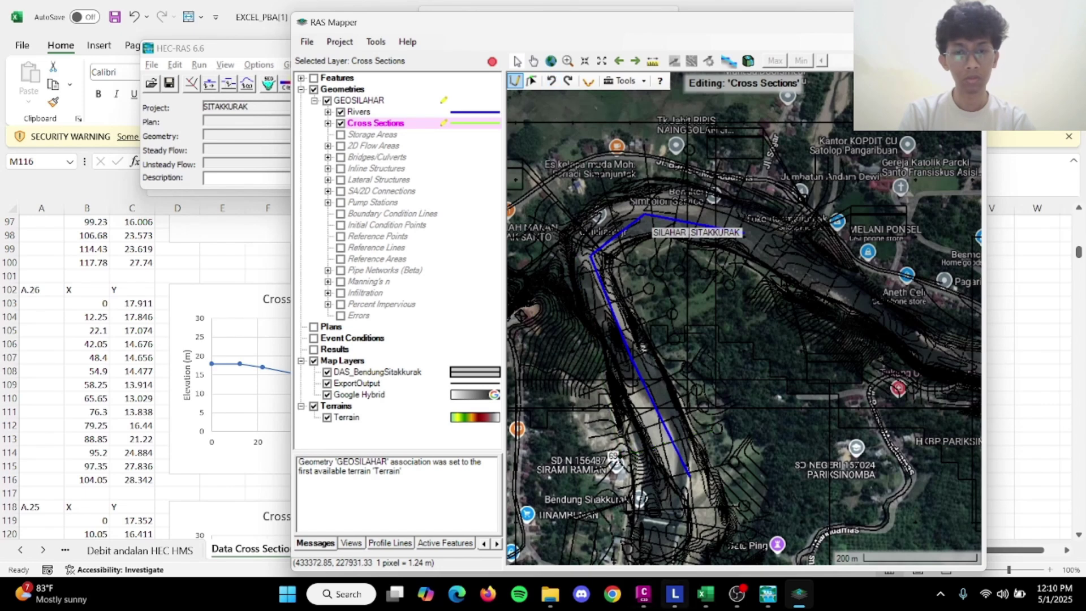
click(621, 453)
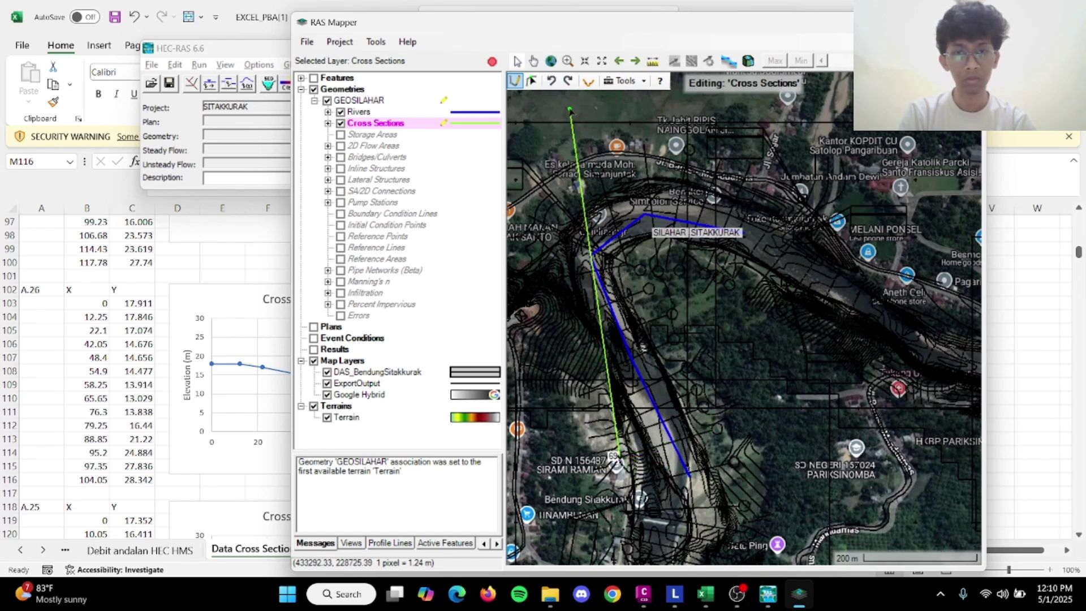
key(Escape)
Draw four cross sections from the west to the east bank, starting at the river line's downstream end and working upstream.
drag(686, 506, 691, 388)
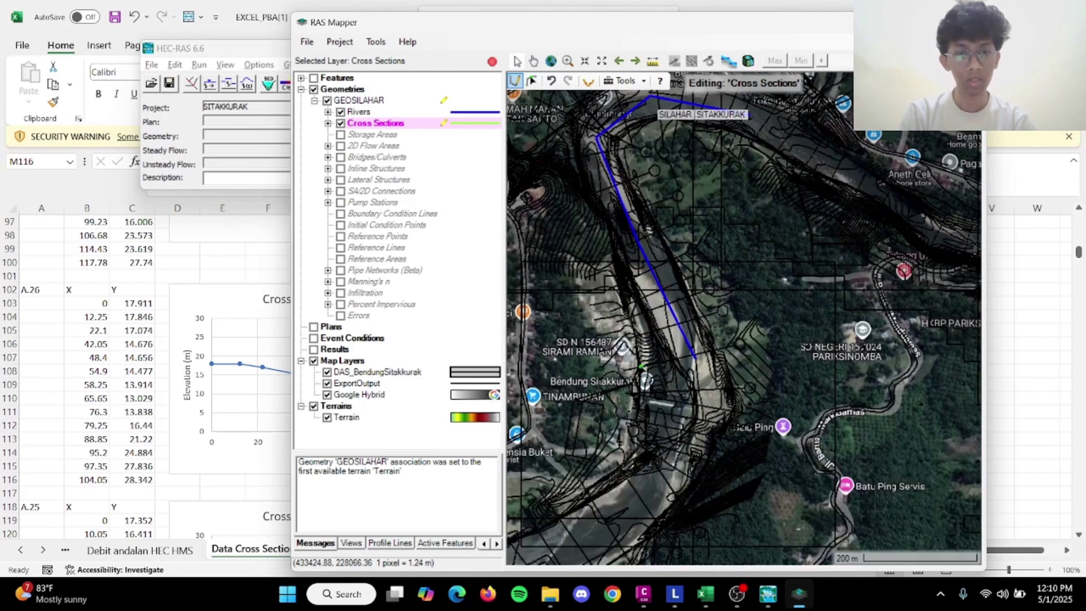
click(625, 369)
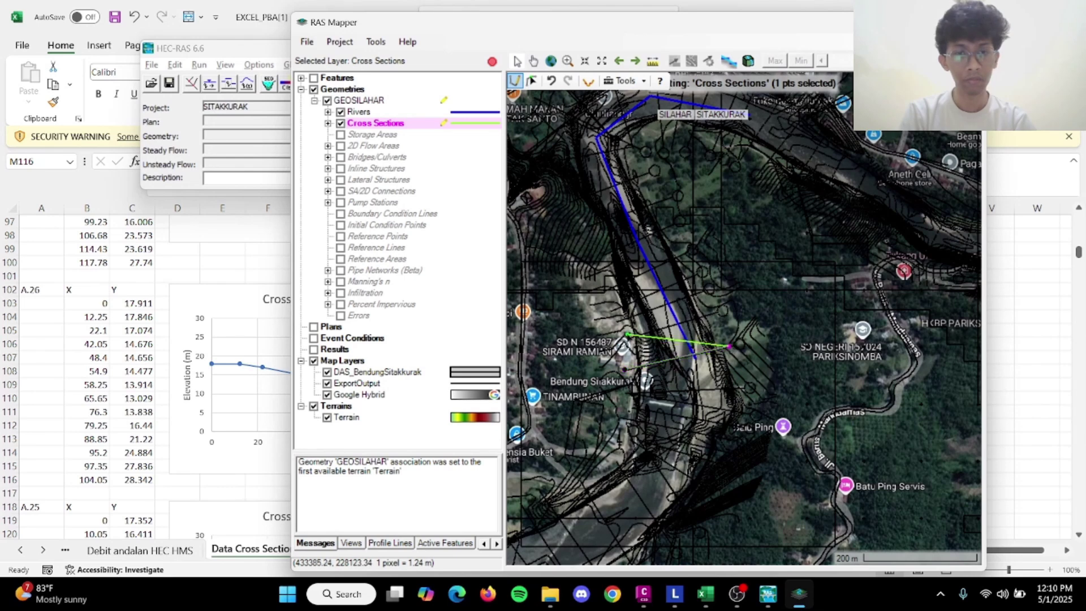
double_click(725, 346)
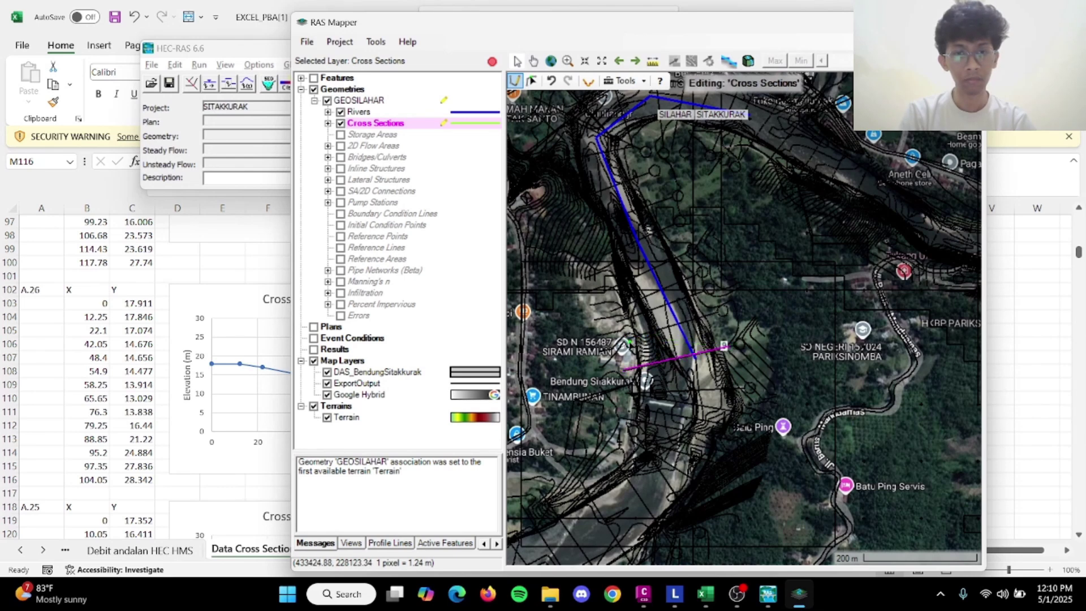
click(629, 338)
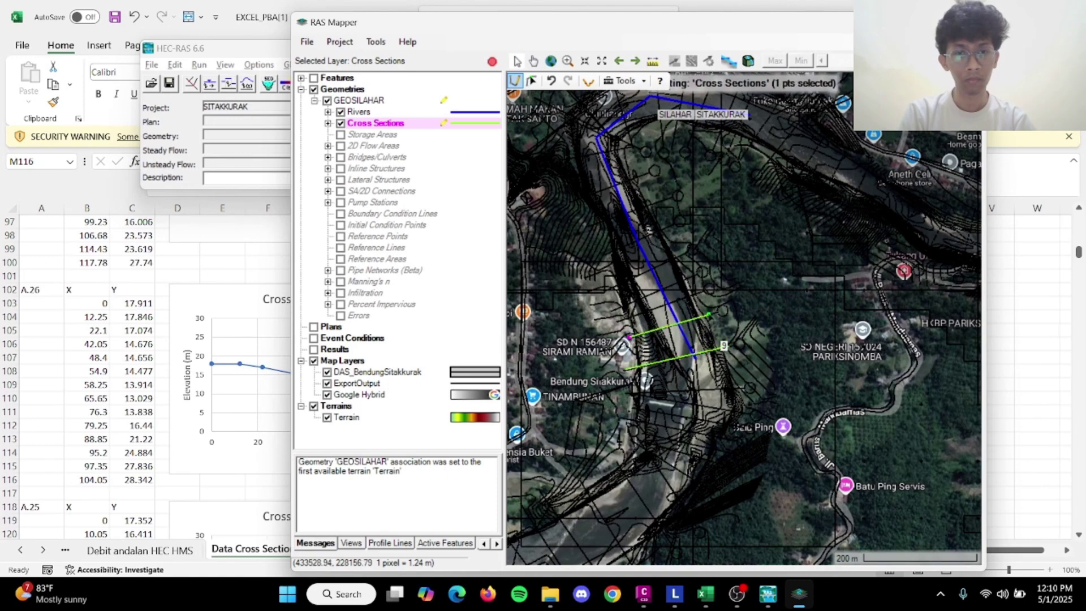
double_click(710, 312)
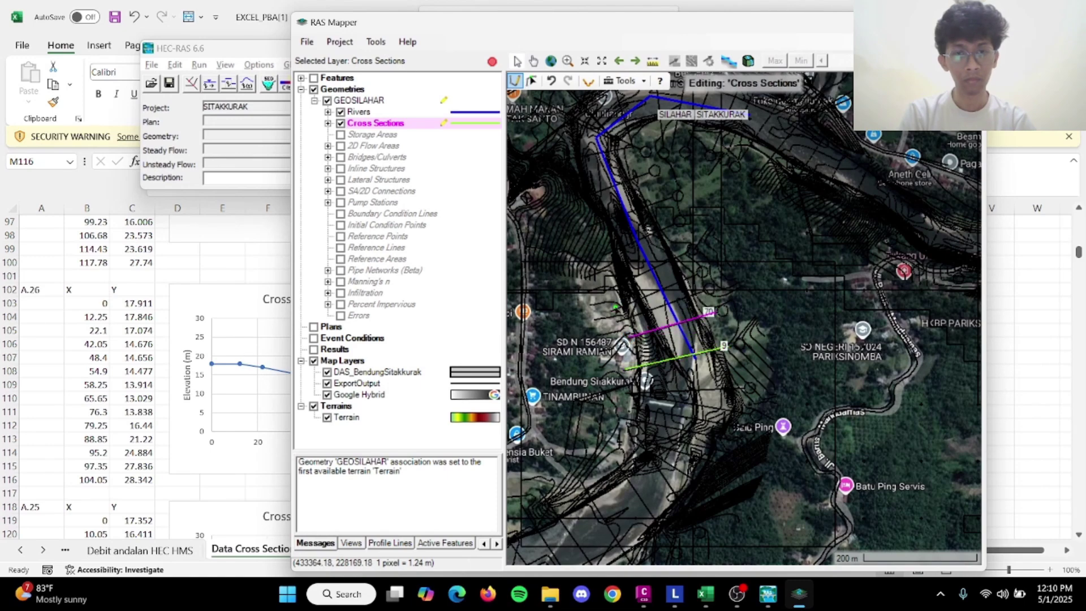
click(618, 322)
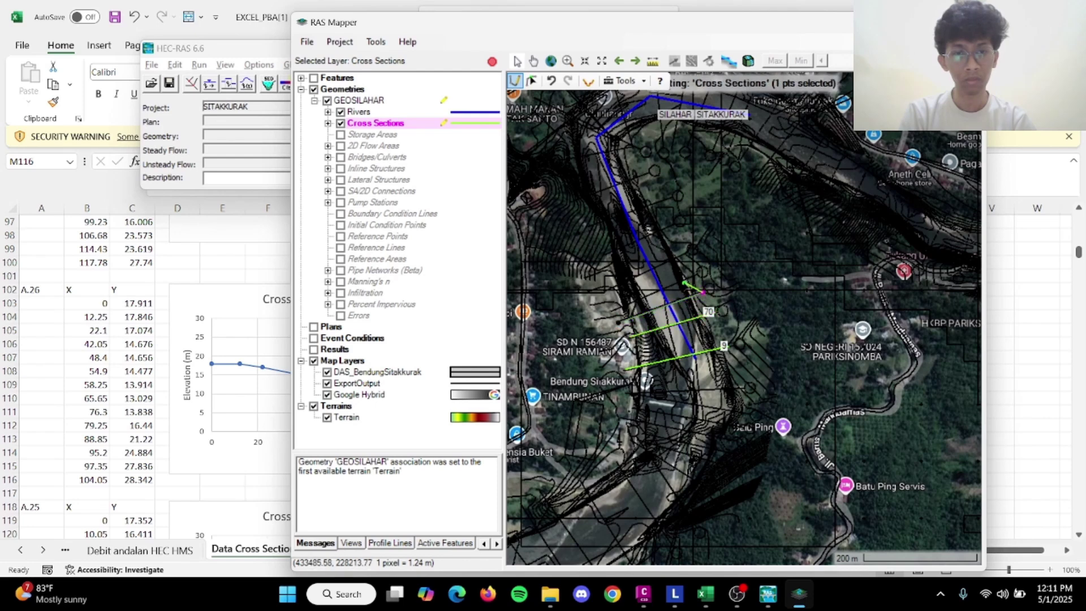
double_click(702, 293)
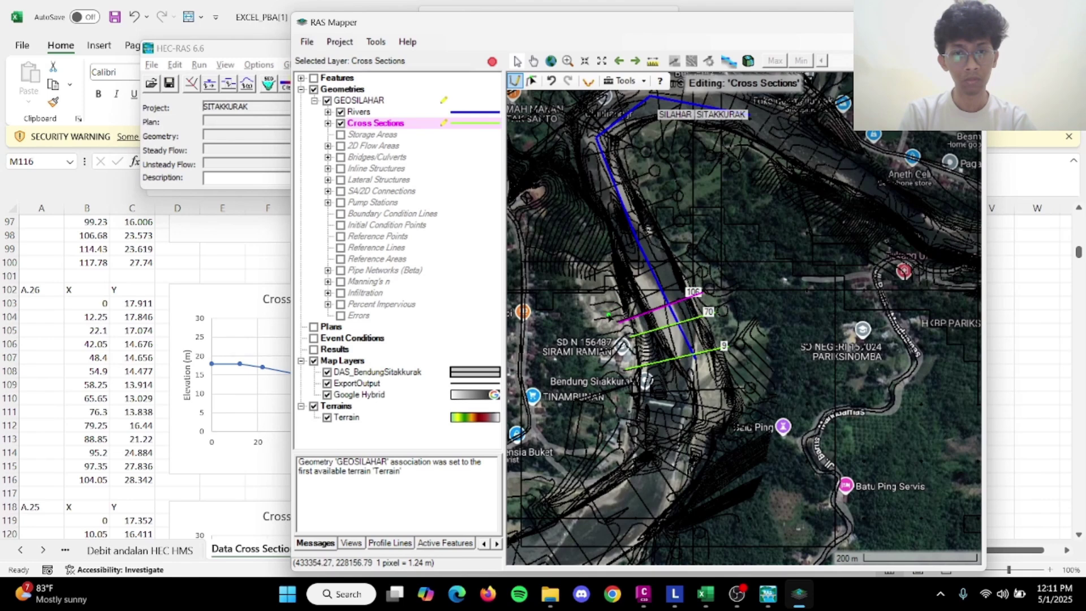
click(611, 313)
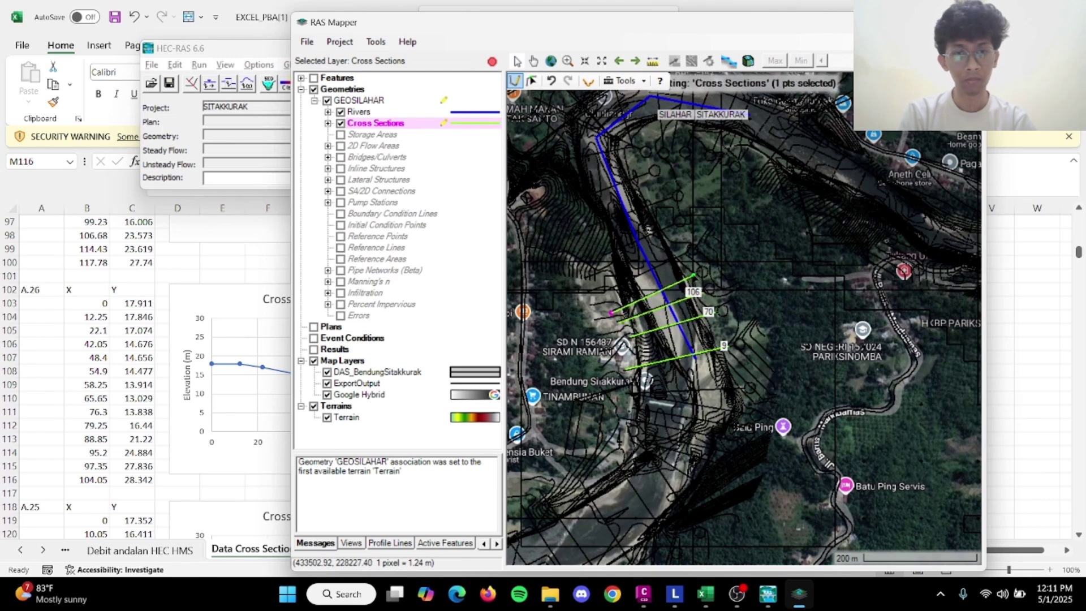
double_click(689, 275)
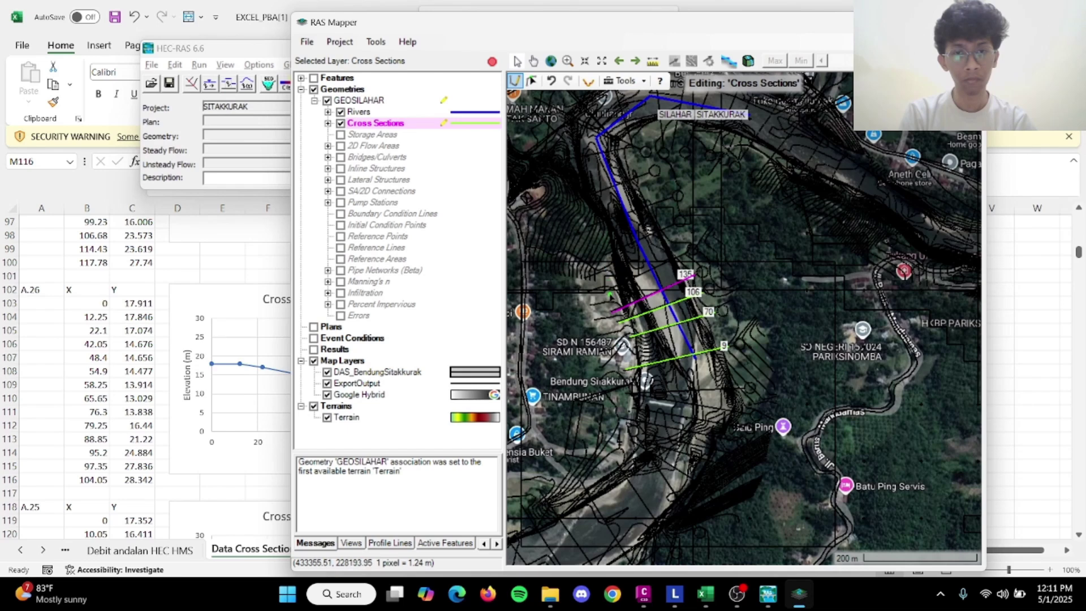
Draw four more cross sections from the west to the east bank, continuing upstream along the straight stretch below the river bend.
click(628, 250)
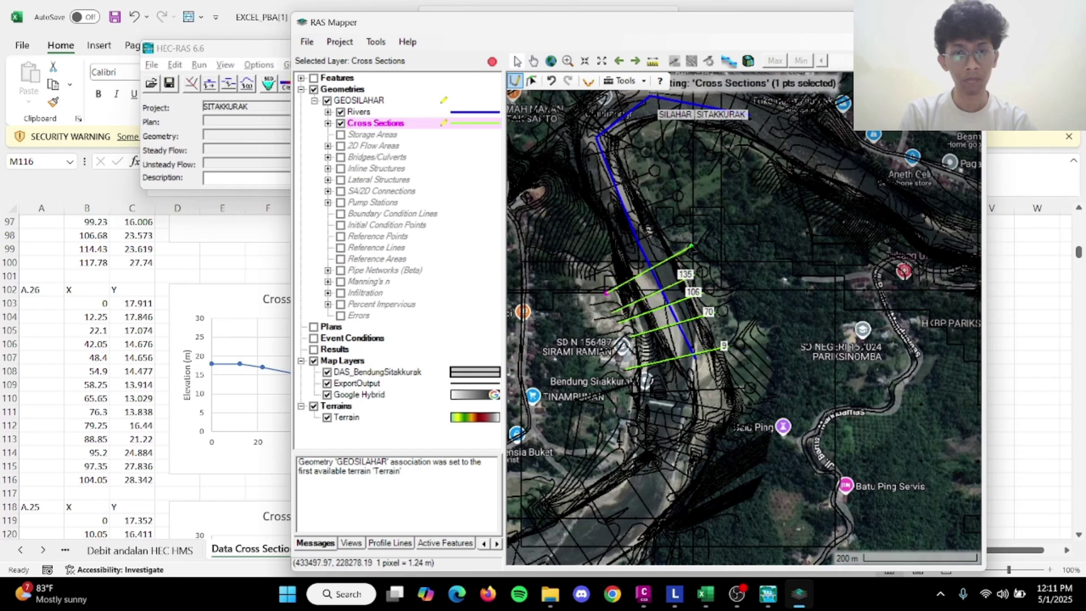
double_click(684, 255)
click(607, 256)
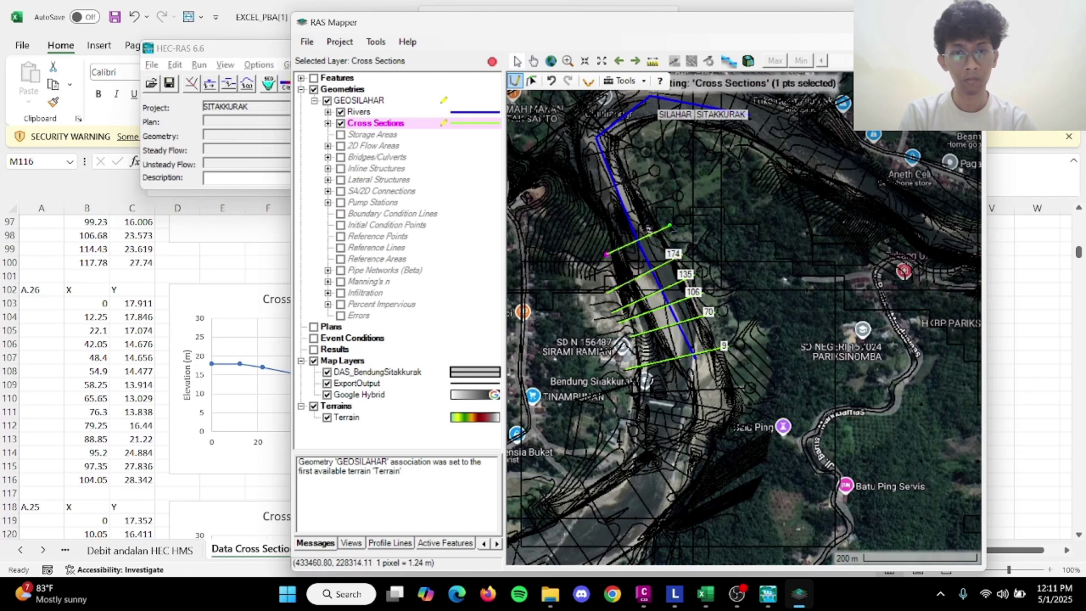
double_click(671, 226)
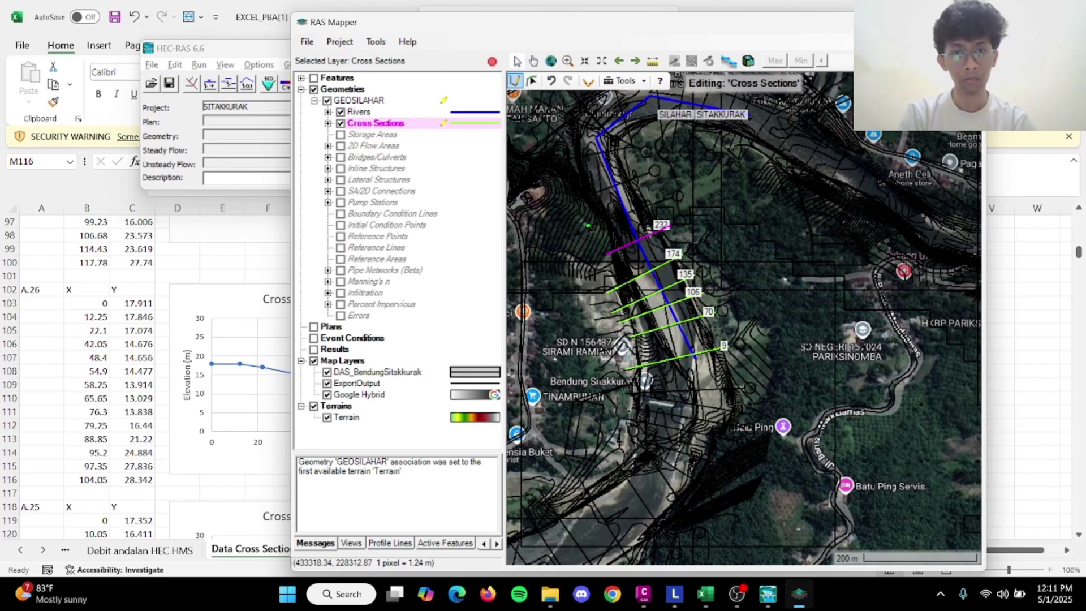
click(590, 226)
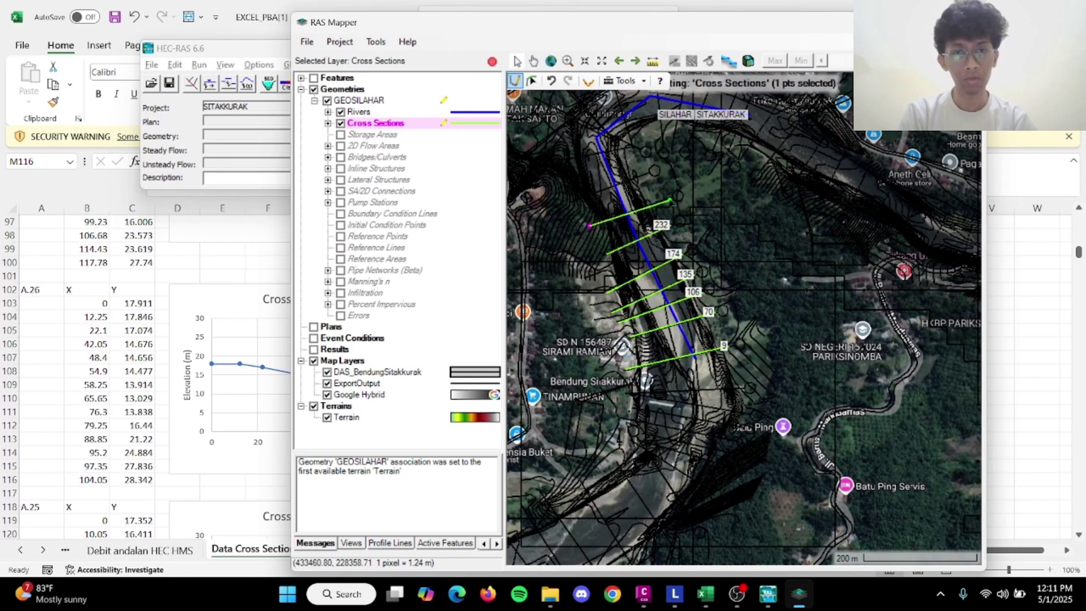
double_click(670, 200)
click(587, 197)
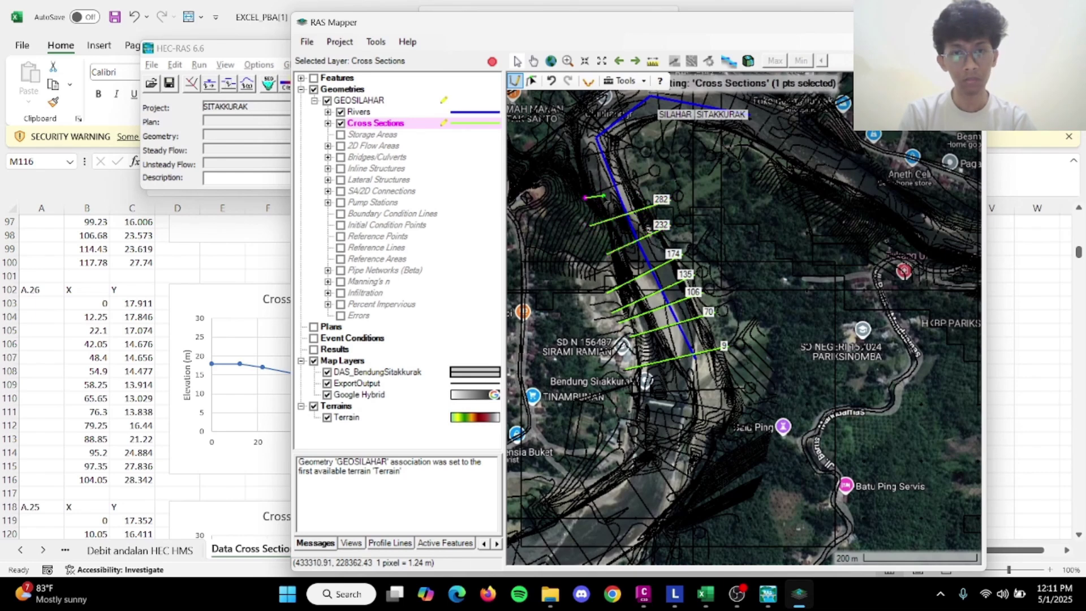
double_click(634, 177)
Draw two cross sections from the outer to the inner bank, one just downstream of the sharp bend and one across the bend's vertex.
drag(632, 232, 668, 297)
scroll(566, 226, up, 3)
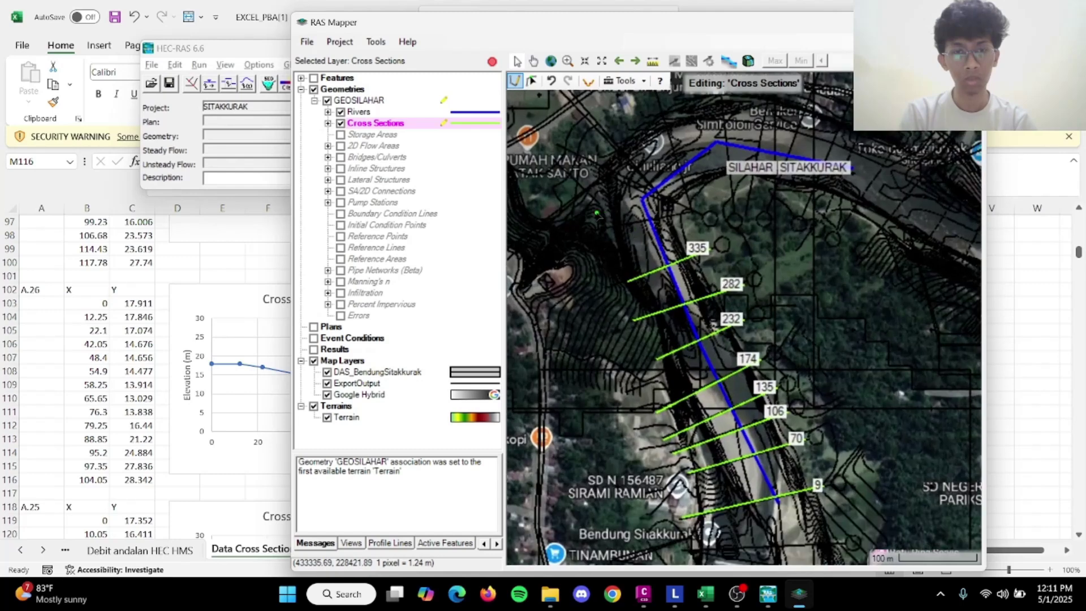
click(594, 237)
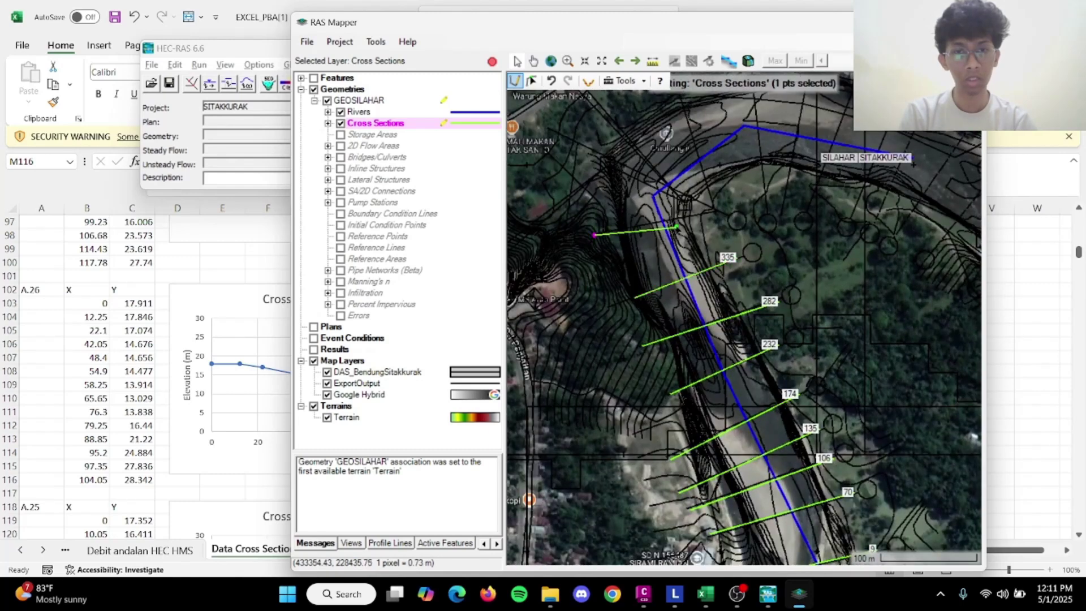
double_click(708, 214)
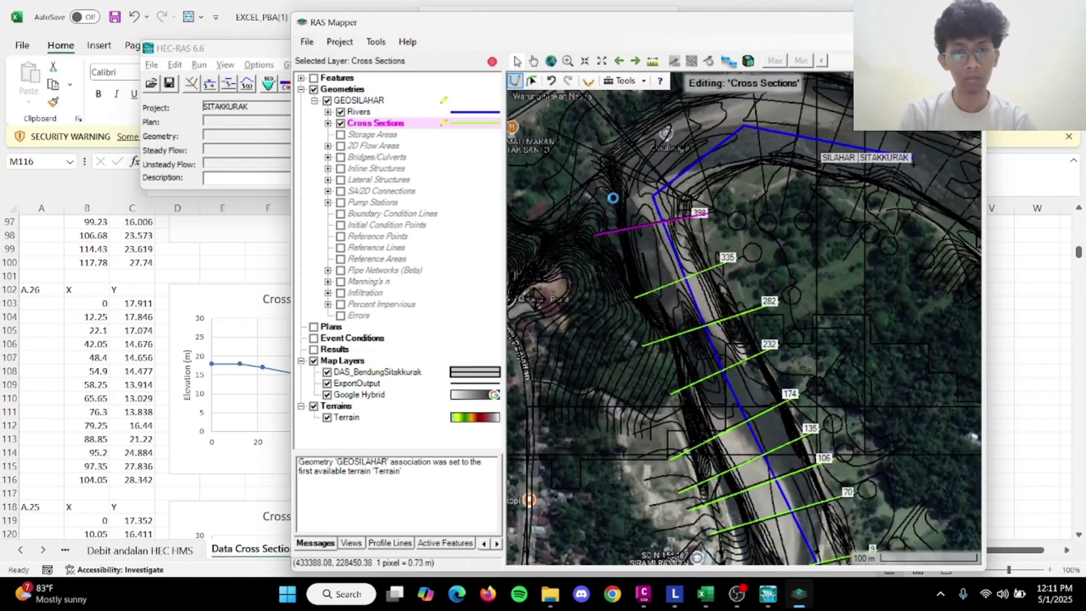
click(549, 130)
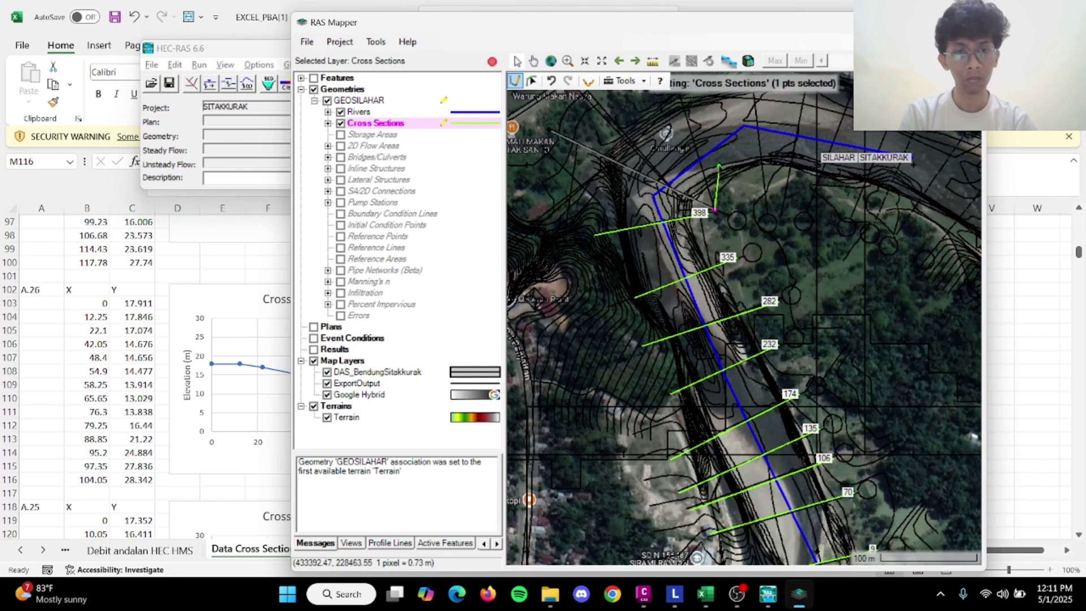
double_click(715, 209)
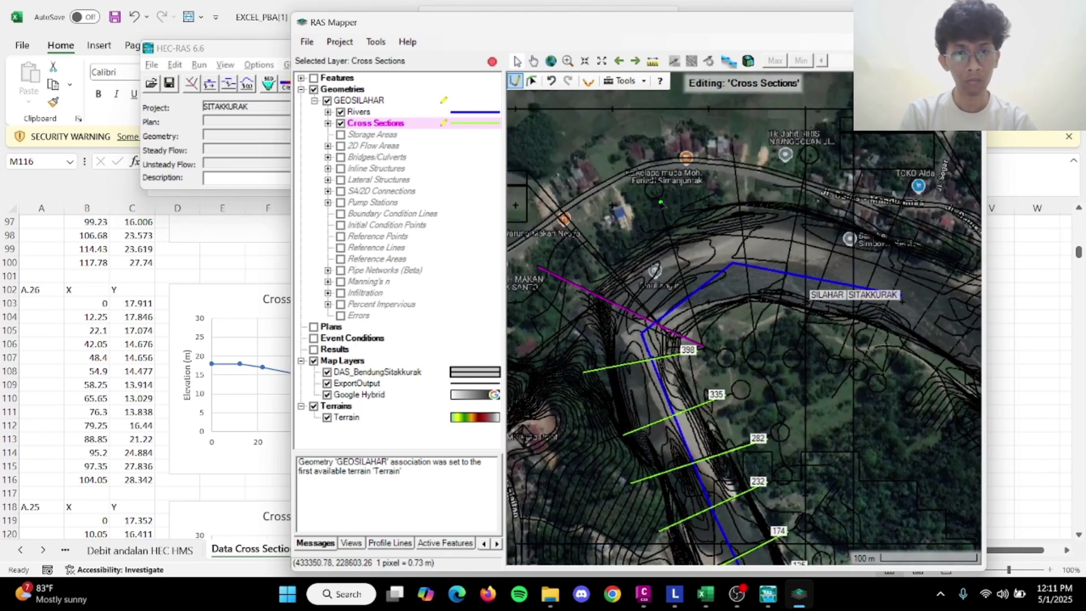
Draw three cross sections from the north to the south bank: between the two bends, at the second bend and just upstream of it.
click(661, 203)
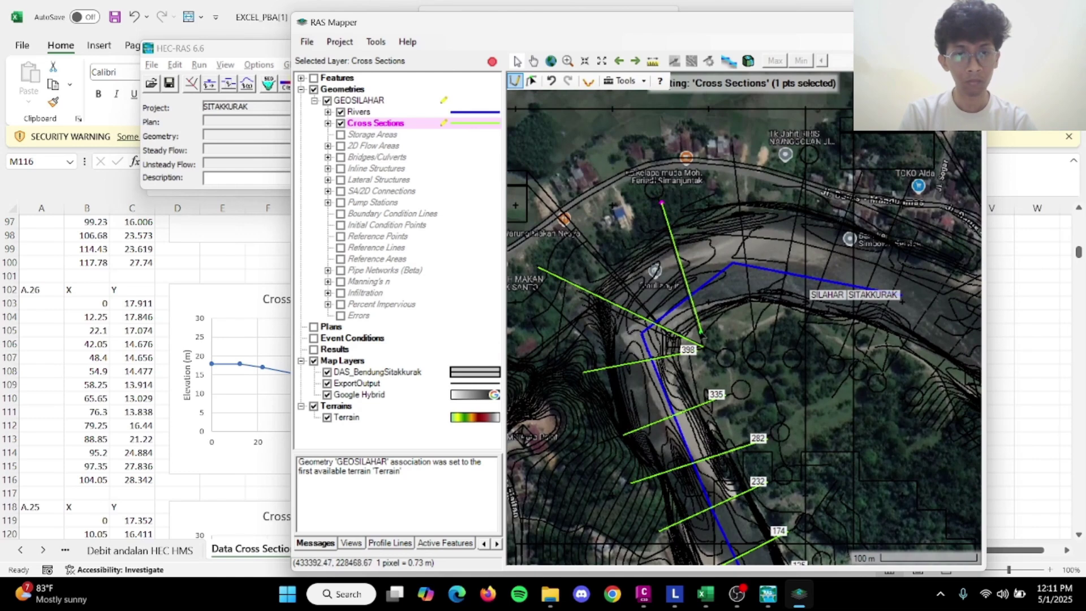
double_click(701, 335)
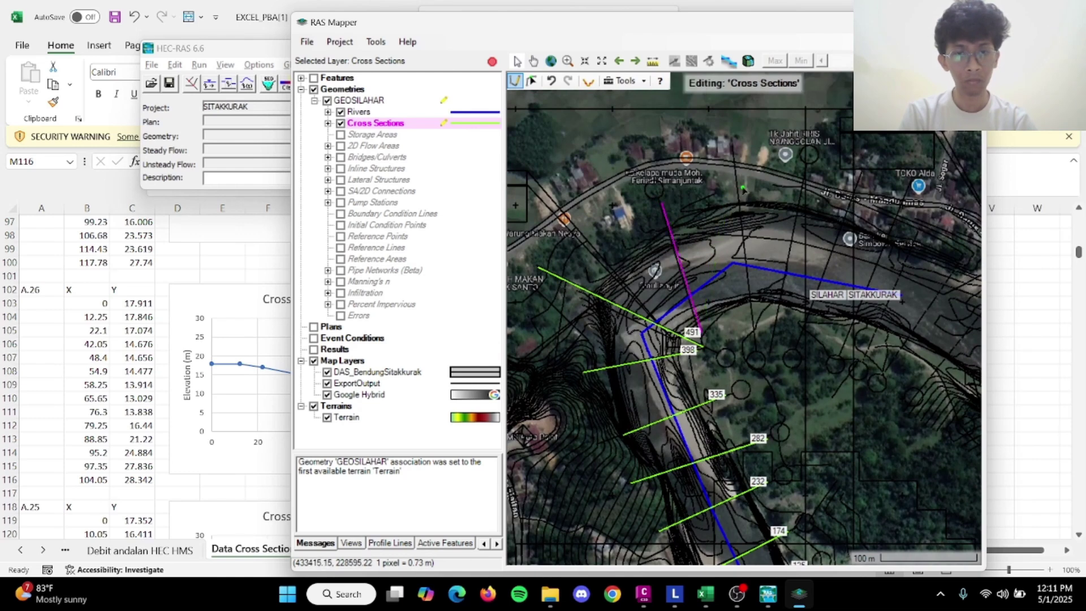
click(731, 148)
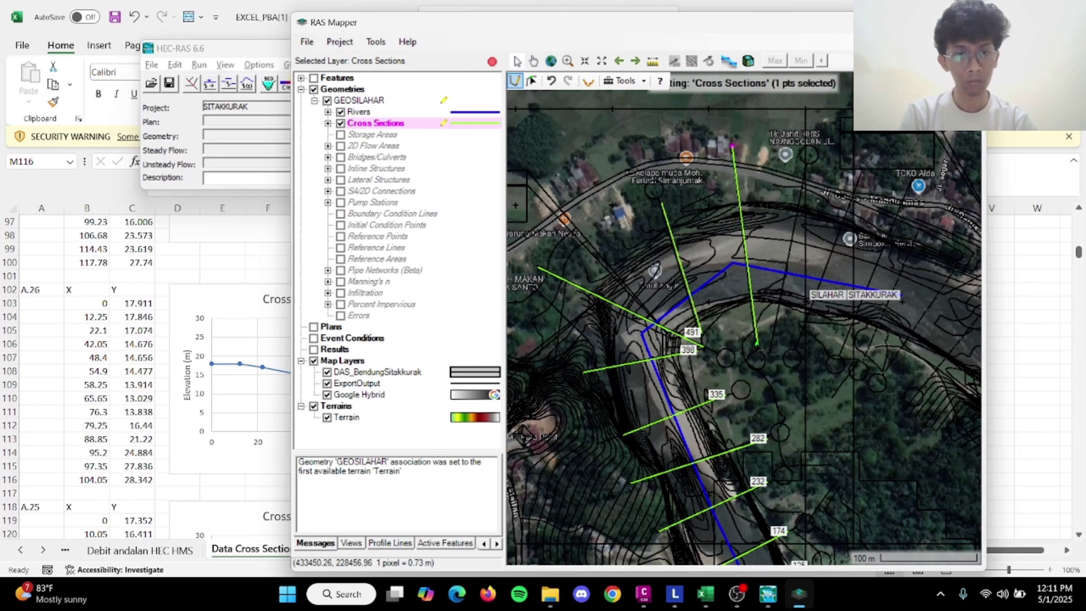
double_click(756, 341)
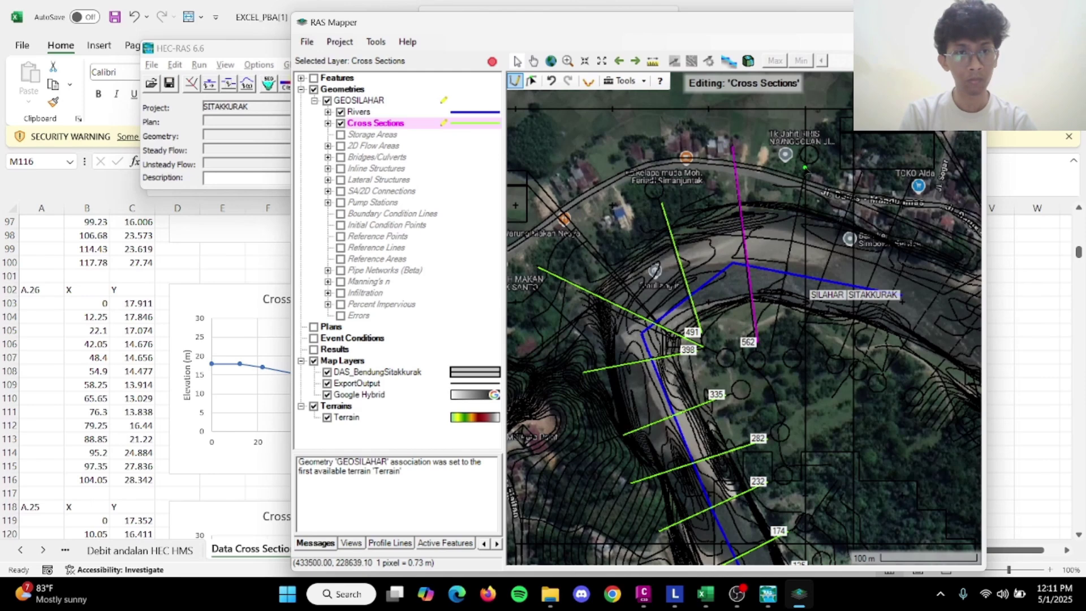
click(808, 167)
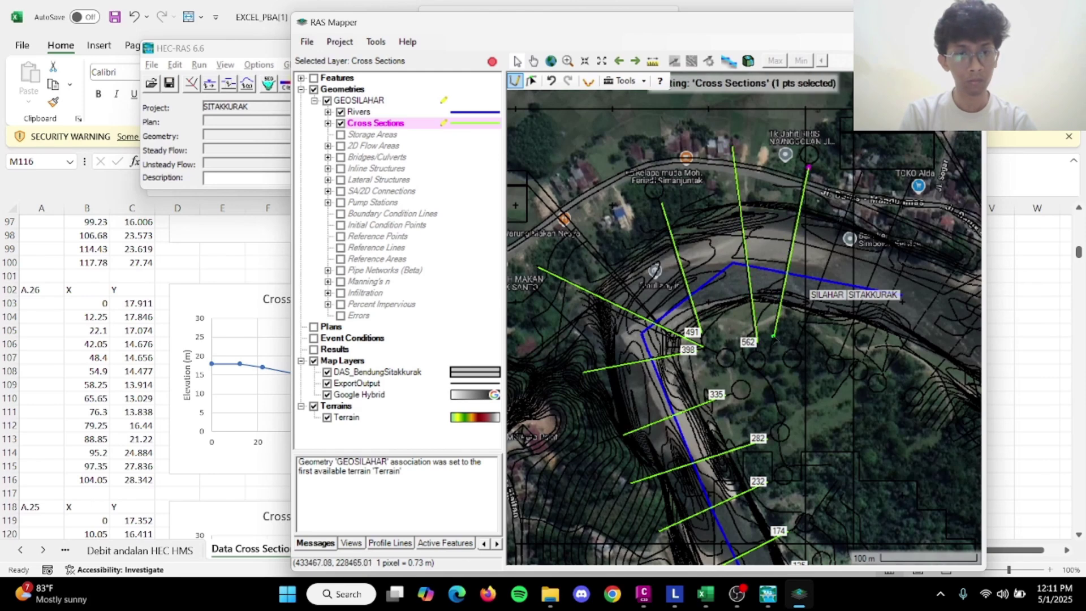
double_click(773, 339)
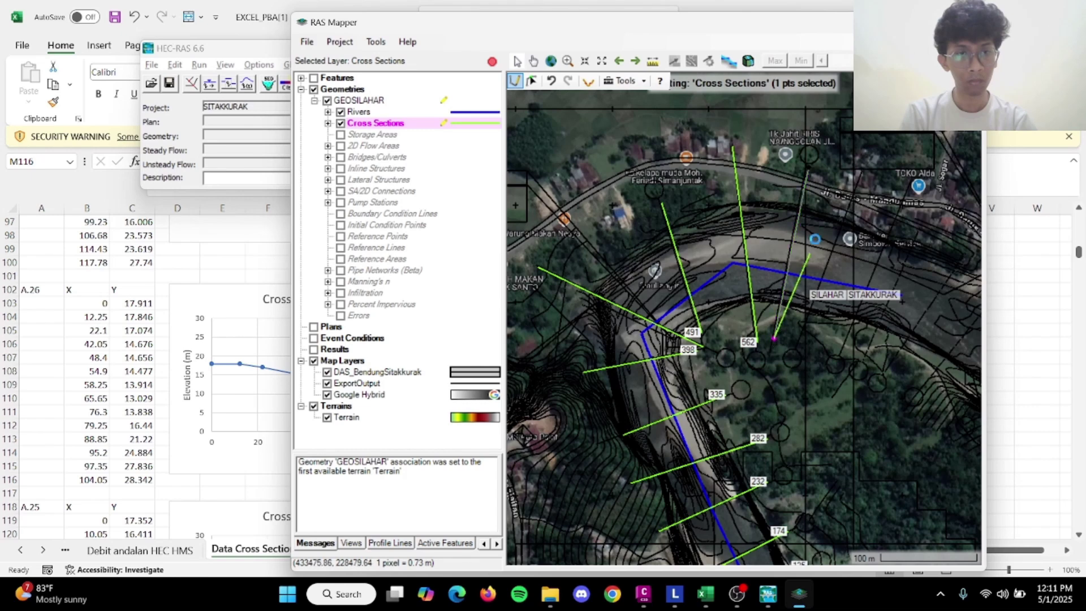
Draw three more cross sections from the north to the south bank, working upstream to the river line's upper end.
click(864, 172)
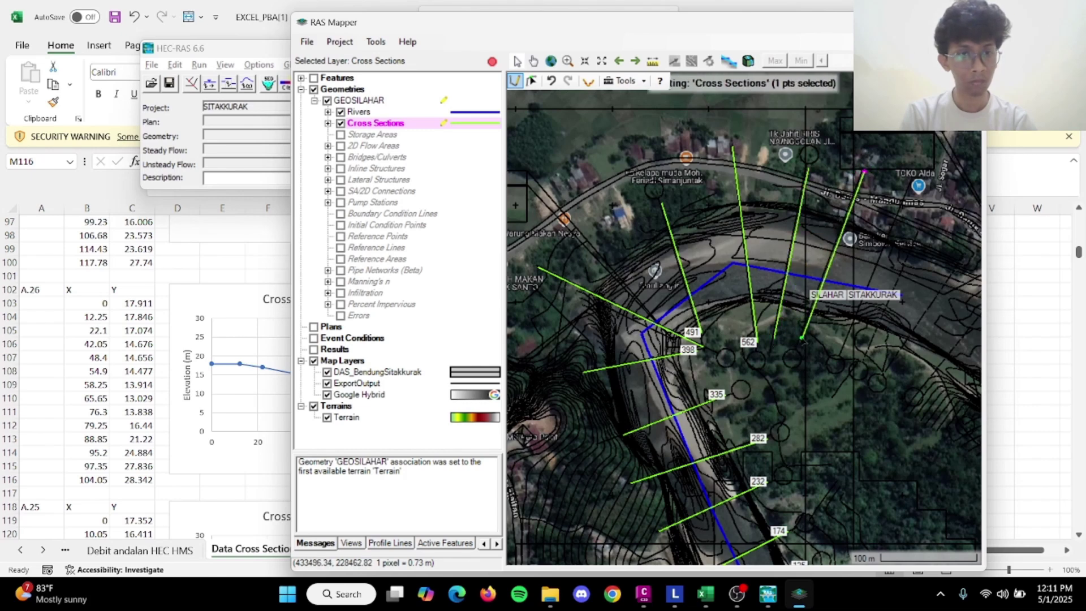
double_click(804, 342)
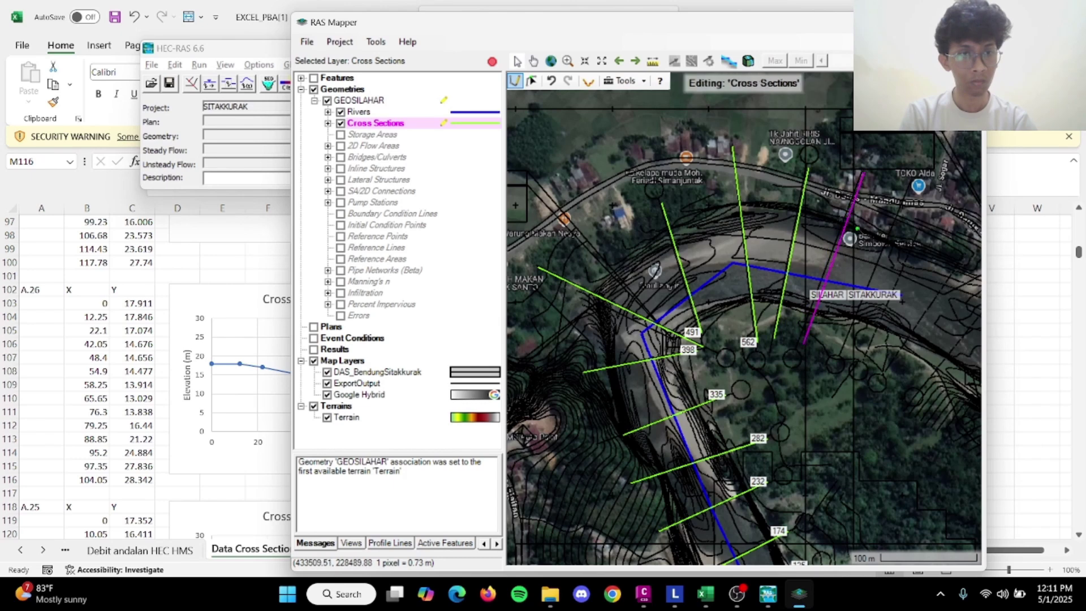
click(907, 196)
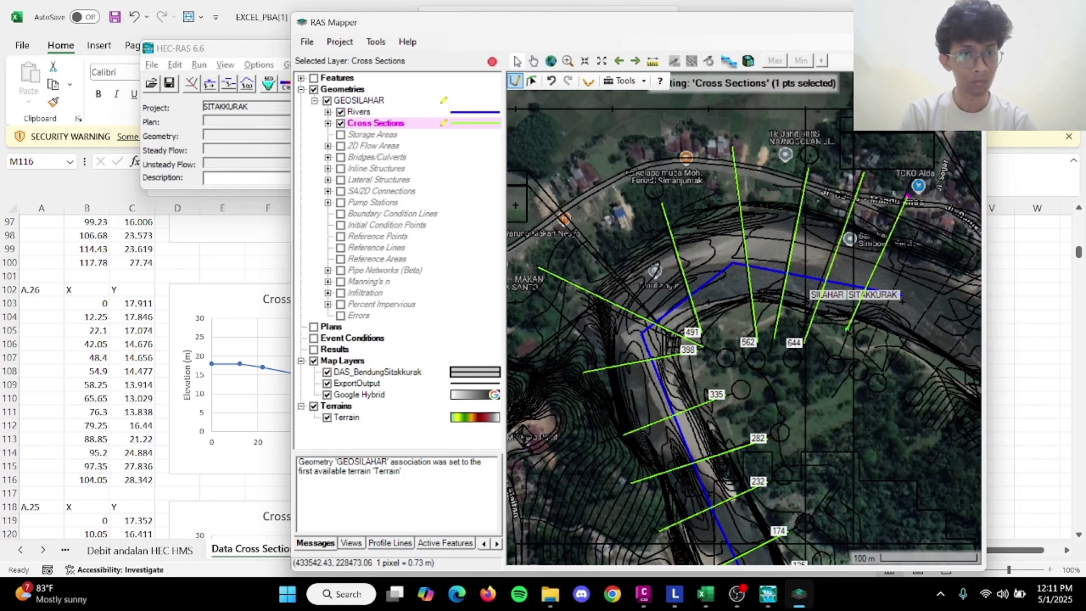
double_click(845, 350)
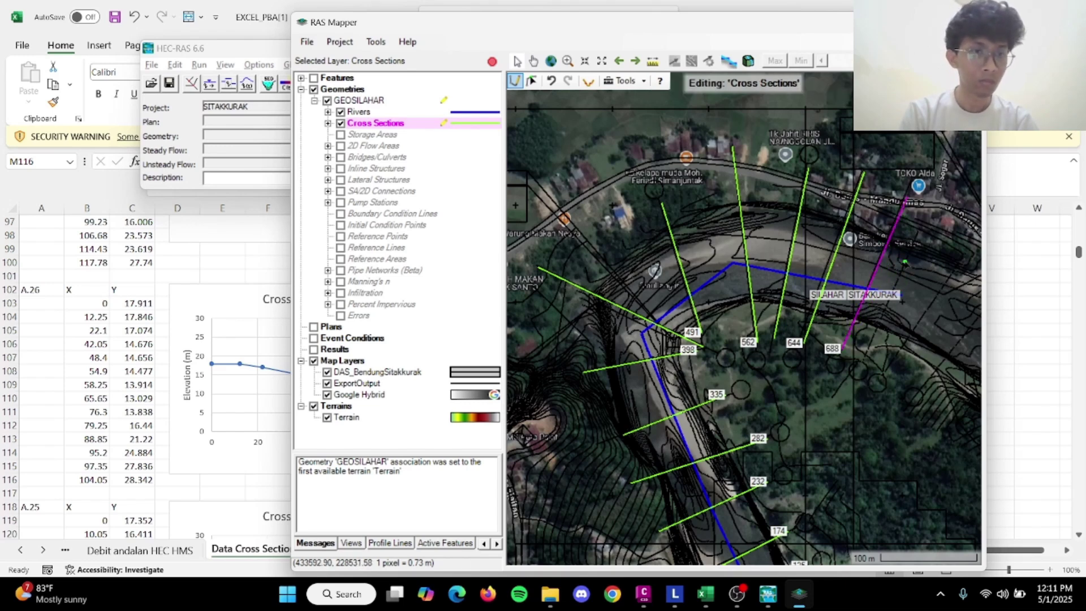
click(924, 223)
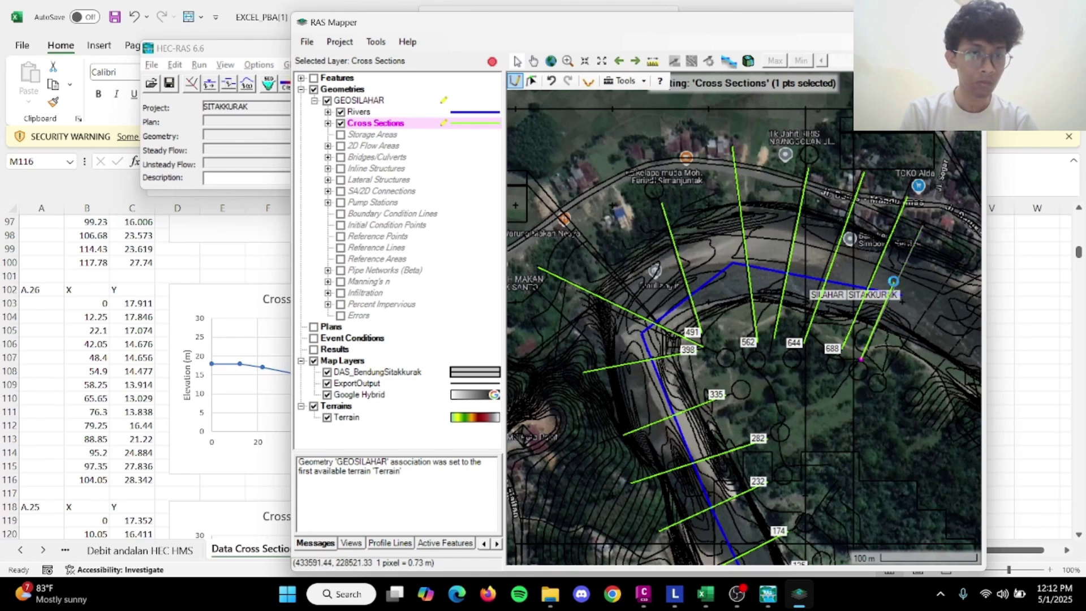
double_click(862, 358)
Stop editing the geometry and save the edits for GEOSILAHAR.
scroll(801, 343, up, 1)
scroll(833, 340, down, 1)
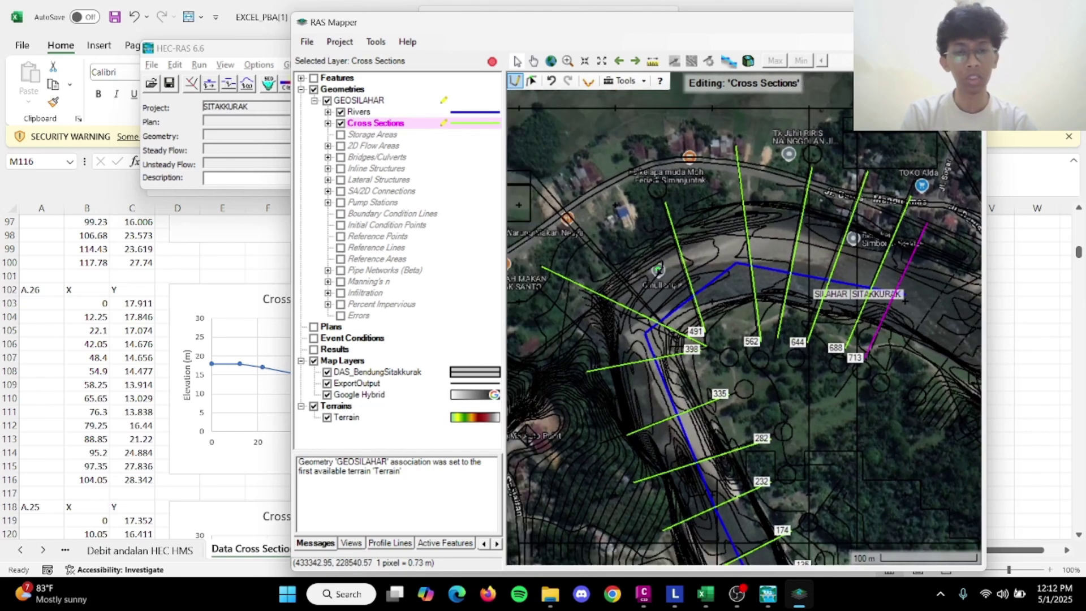
click(492, 61)
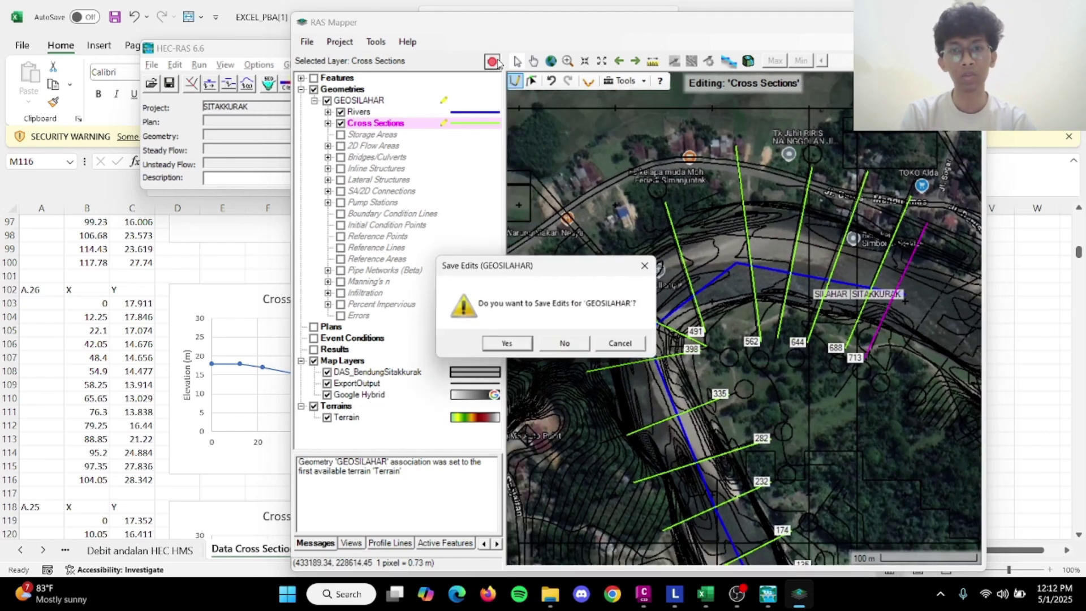
click(531, 350)
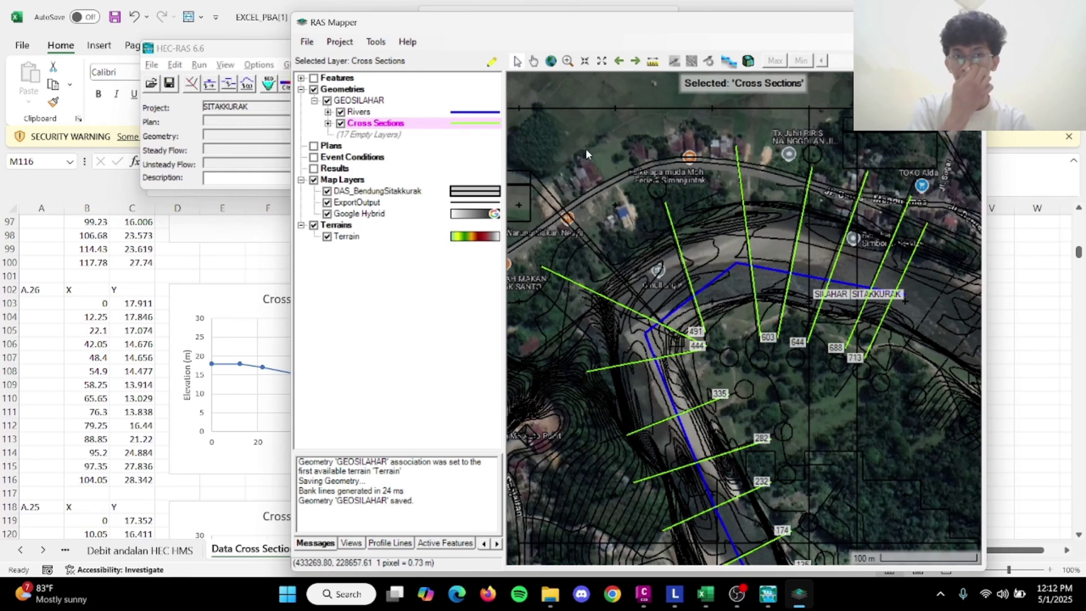
click(307, 42)
click(335, 68)
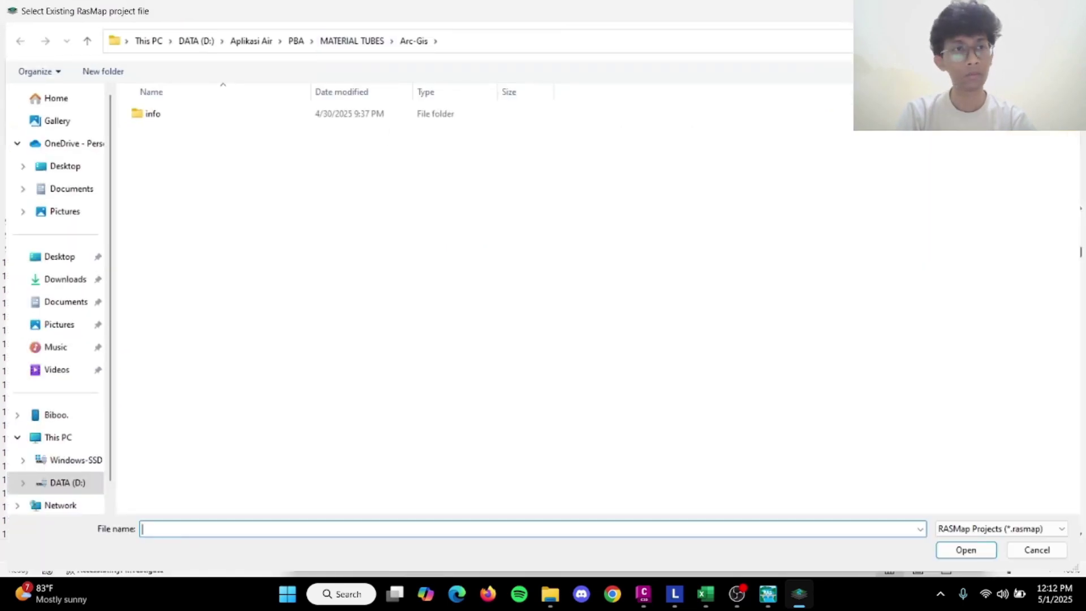
key(Escape)
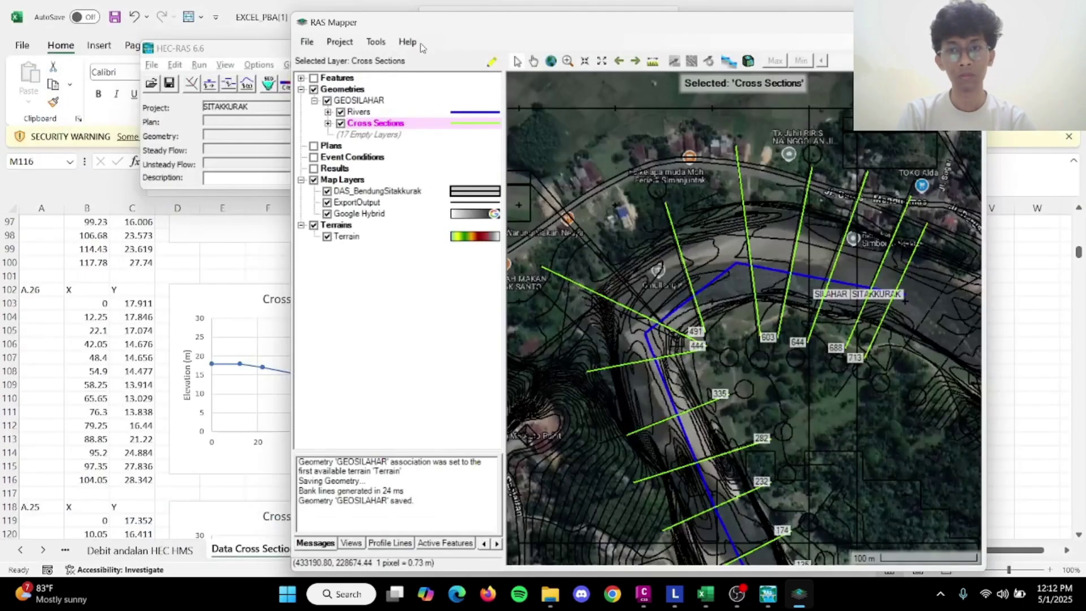
Save the RAS Mapper project and close RAS Mapper to return to the main HEC-RAS window.
click(314, 46)
click(332, 72)
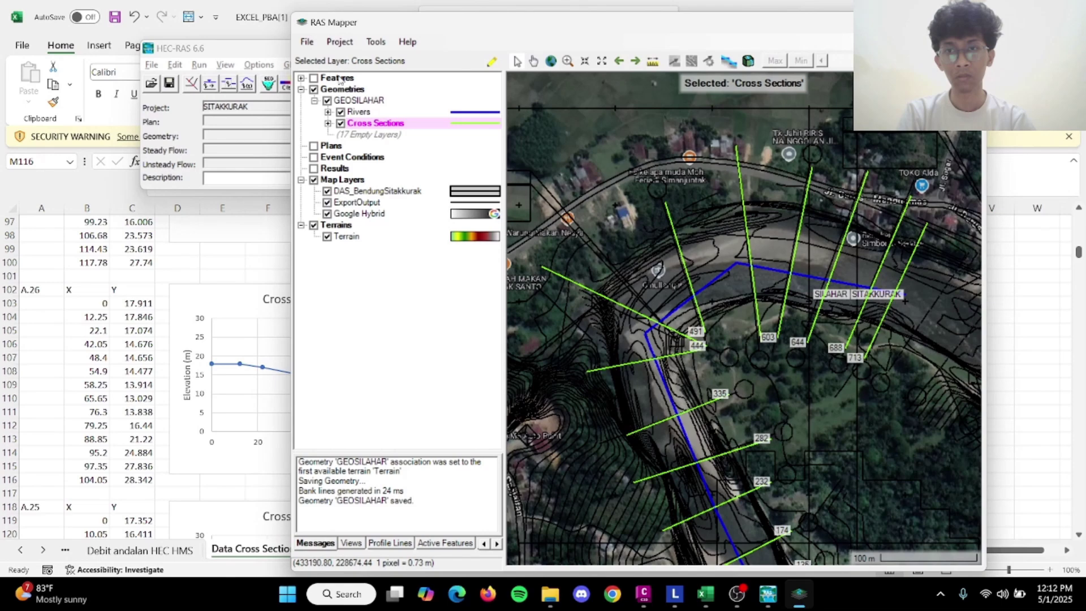
click(306, 41)
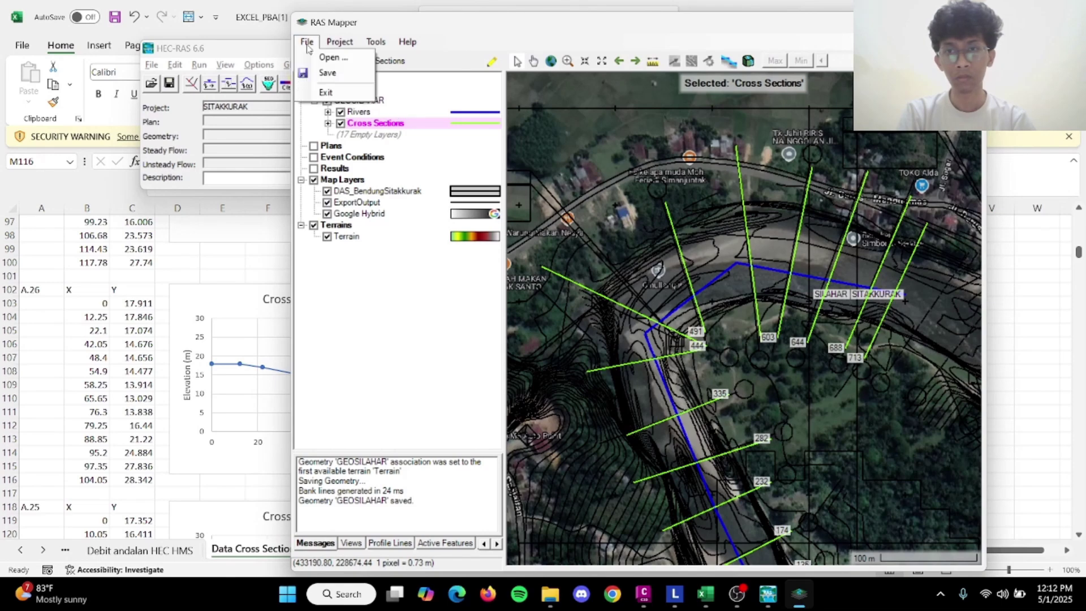
click(320, 73)
click(969, 23)
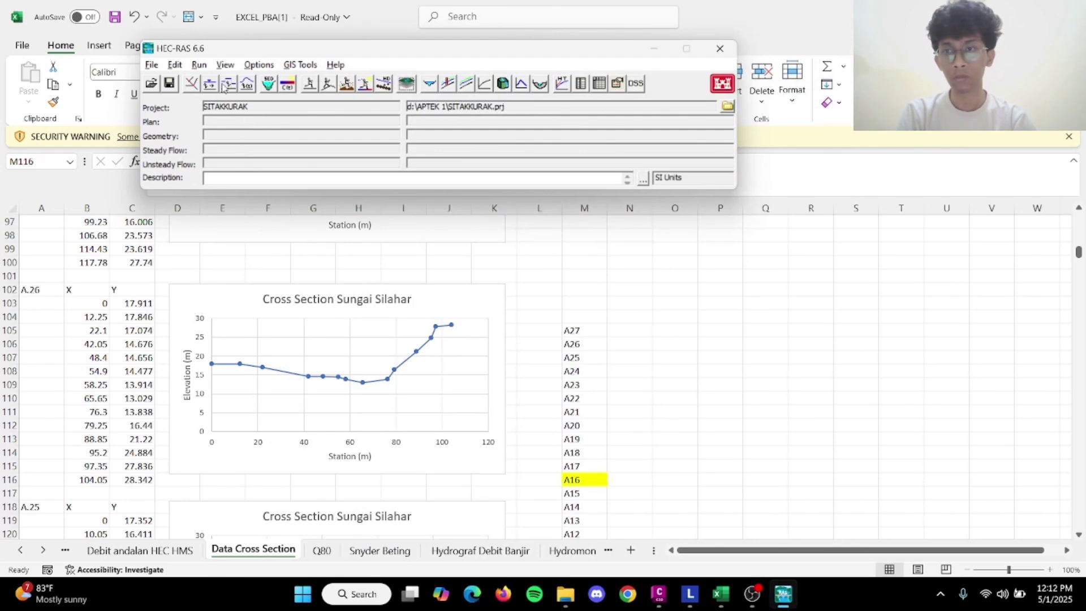
Load the GEOSILAHAR geometry file in the geometric data editor and open its cross section data editor.
click(186, 86)
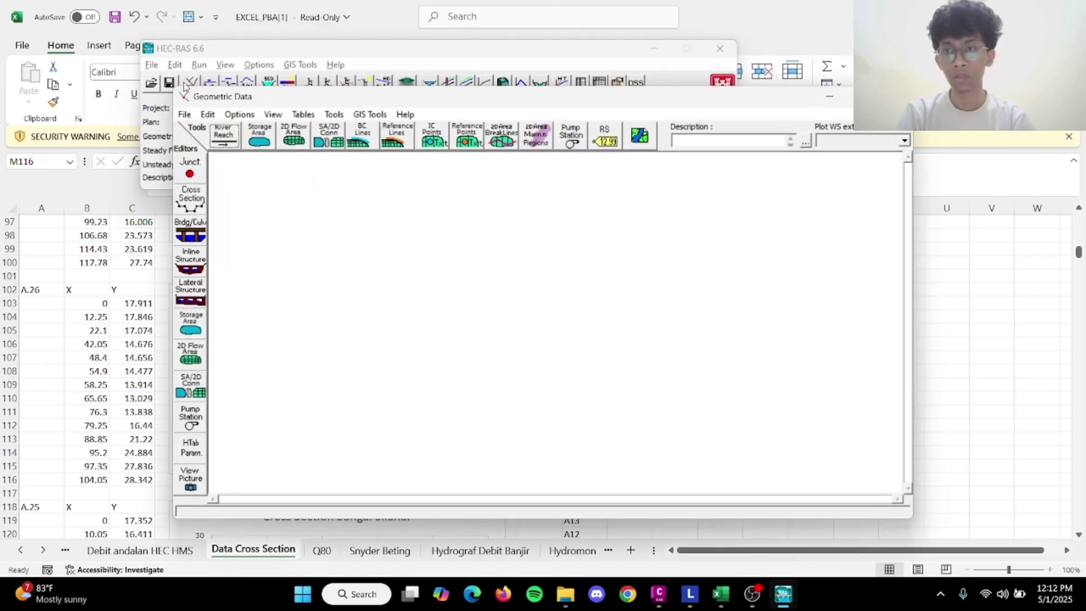
click(184, 115)
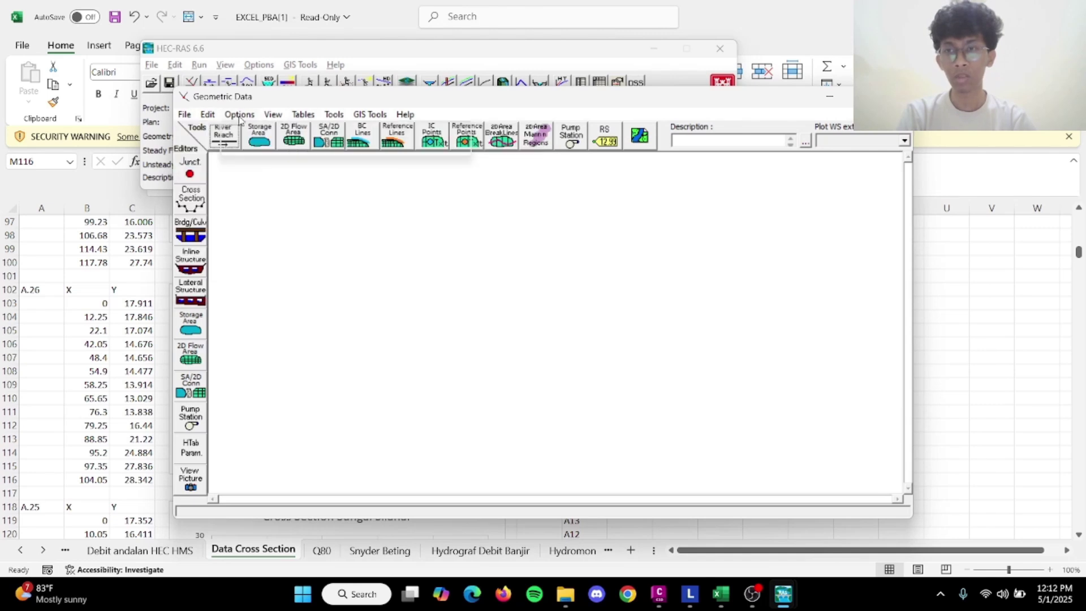
click(199, 146)
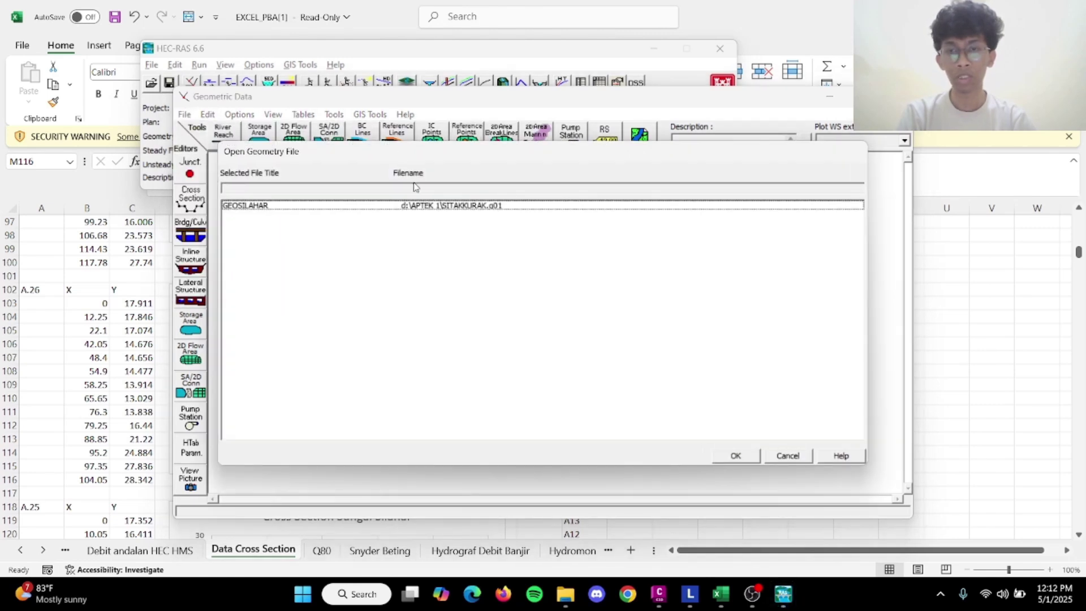
click(410, 207)
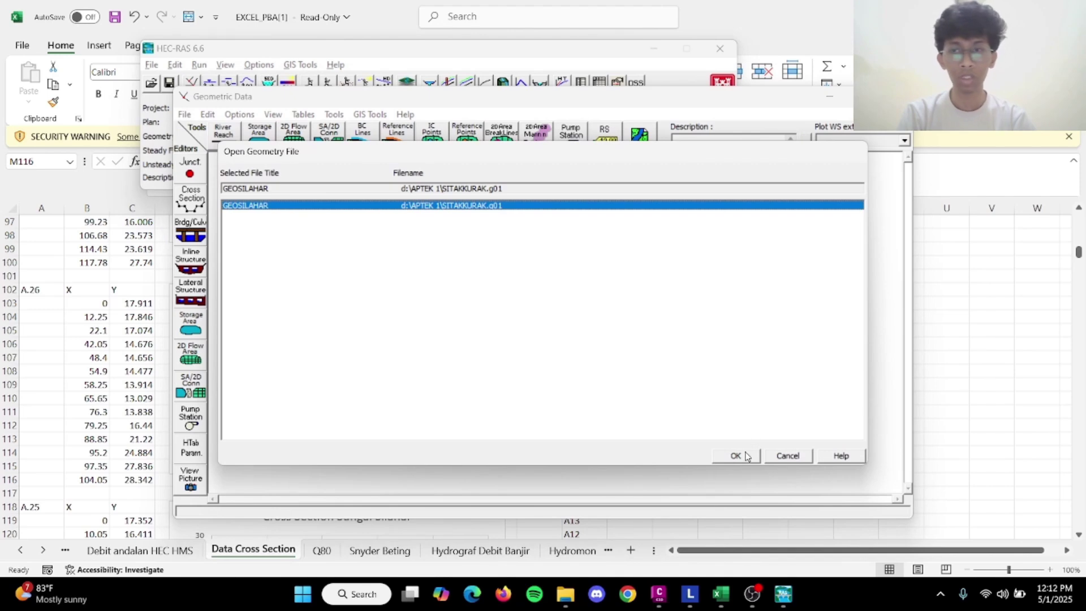
click(736, 456)
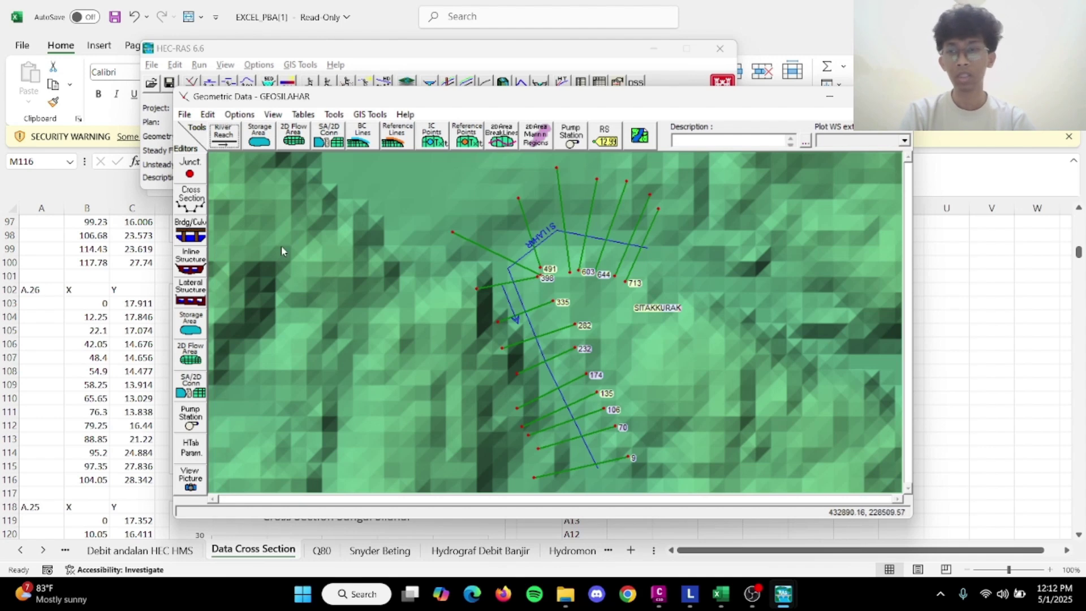
click(190, 198)
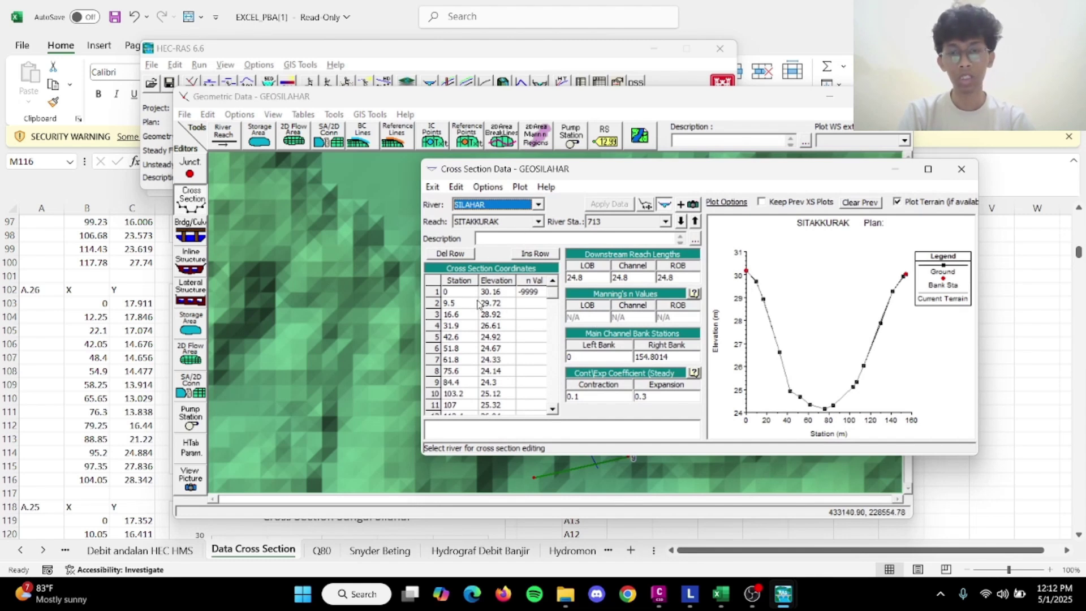
Look through the cross sections at river stations 713, 688 and 9, and close the cross section data editor.
click(681, 222)
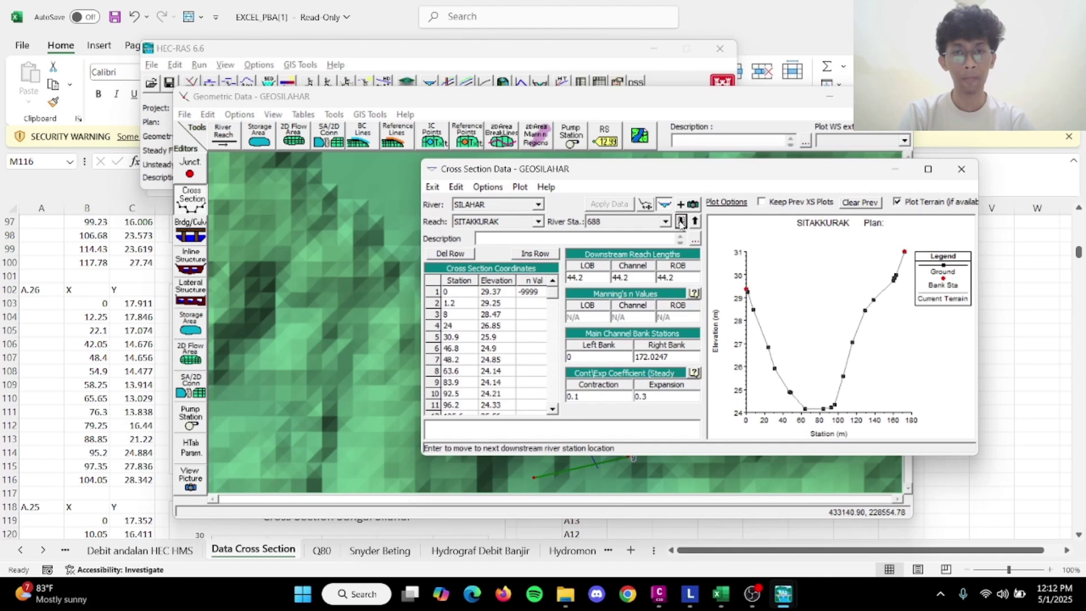
click(696, 222)
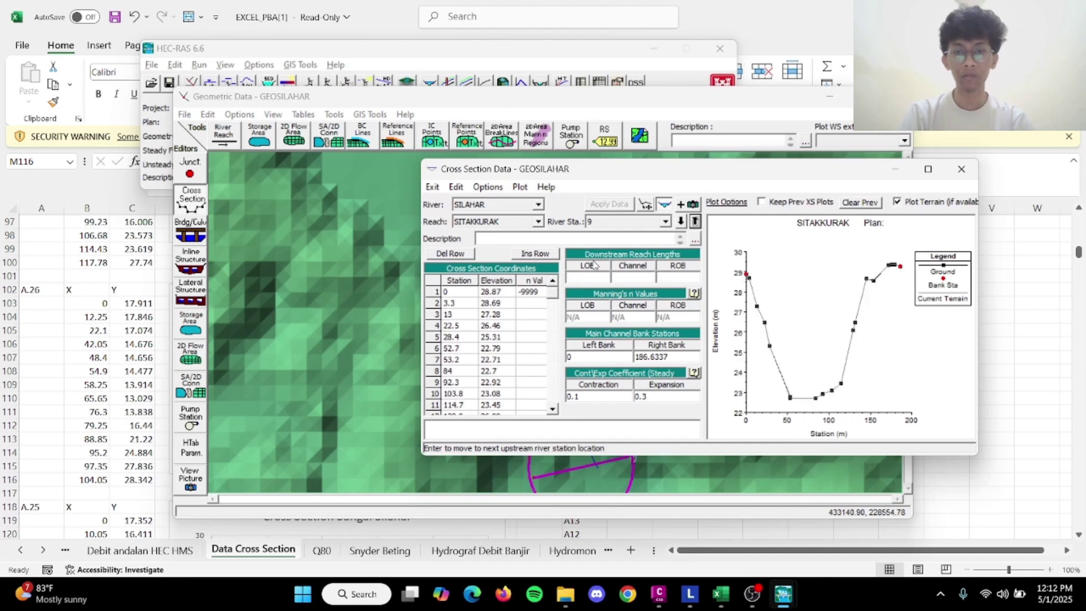
click(681, 221)
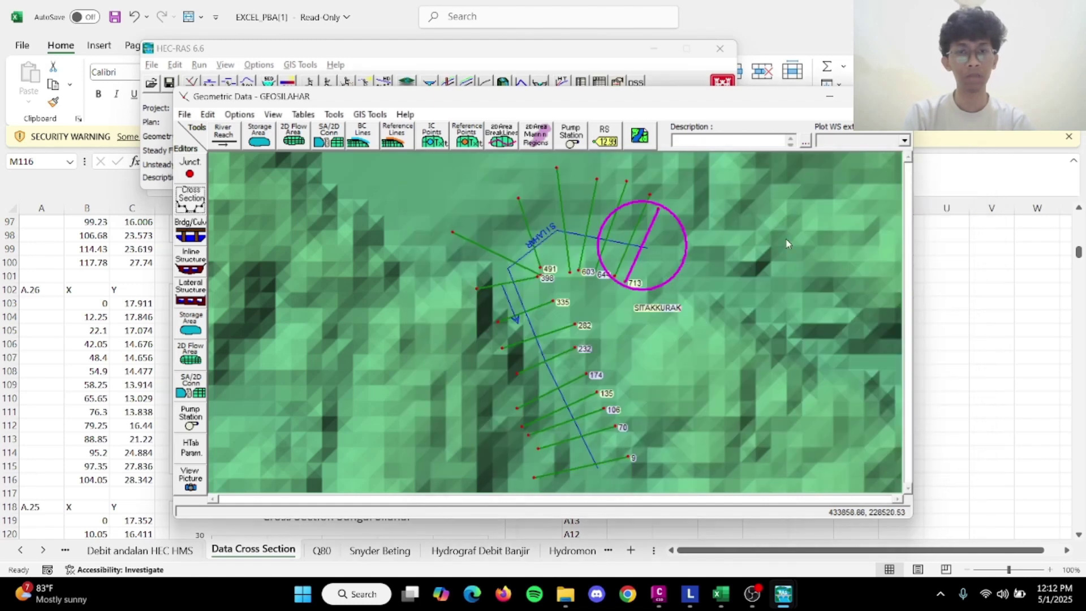
click(961, 169)
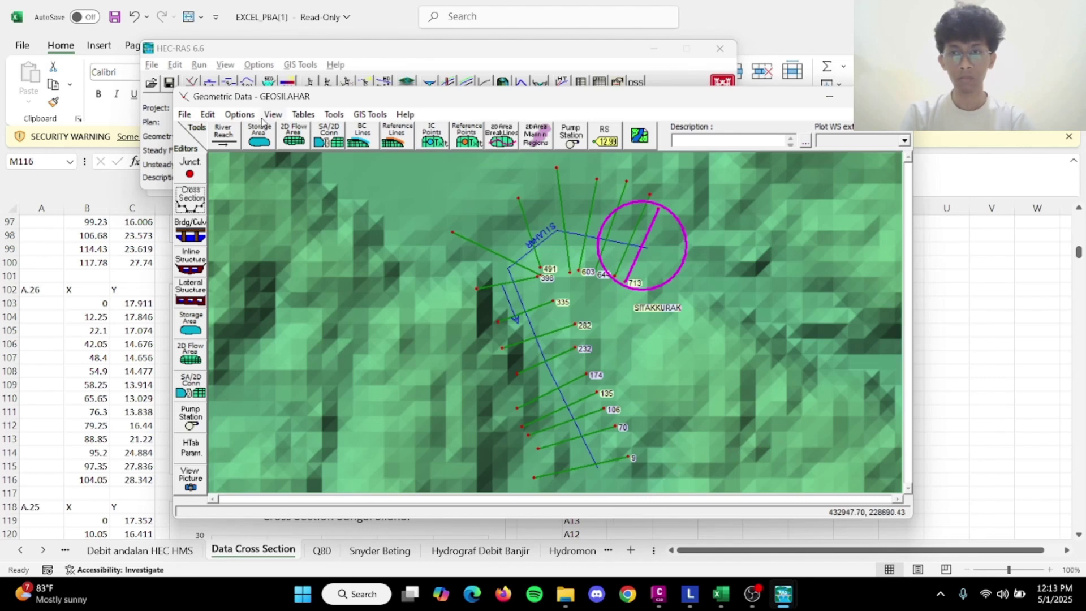
click(210, 116)
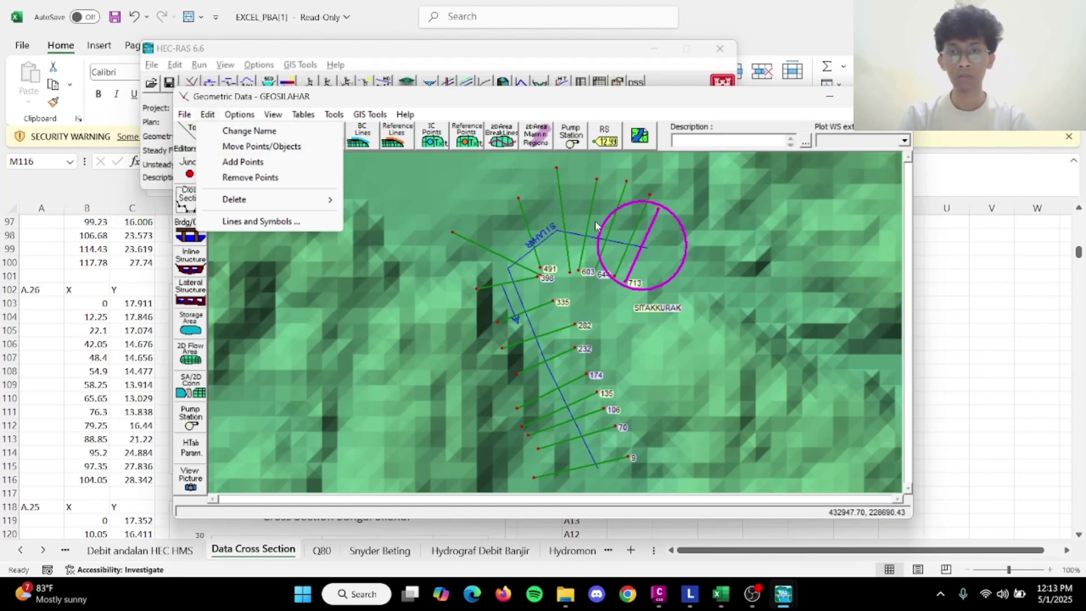
click(191, 198)
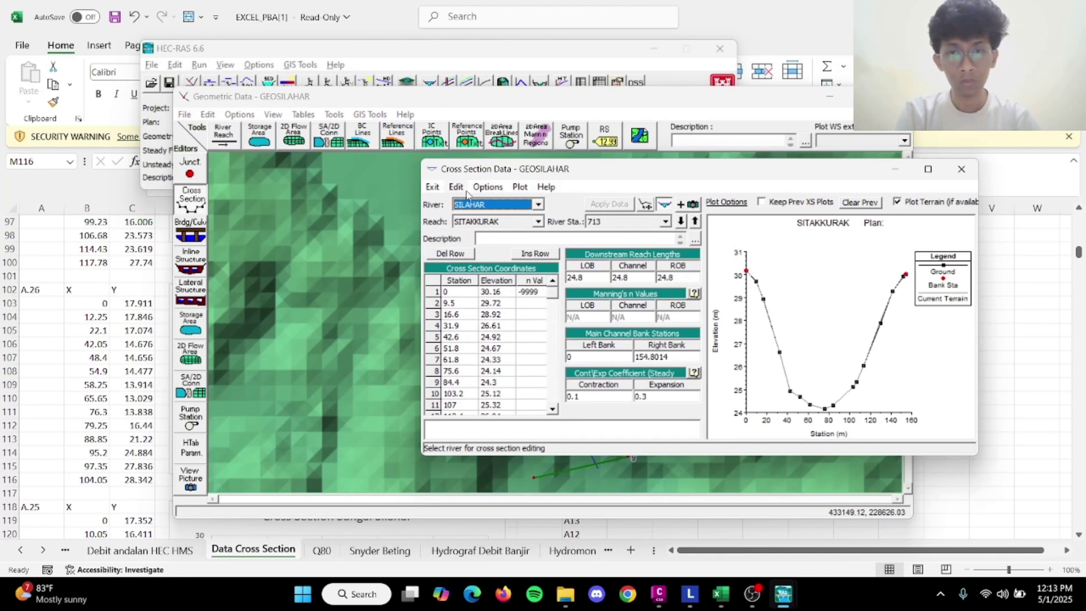
click(456, 187)
click(679, 201)
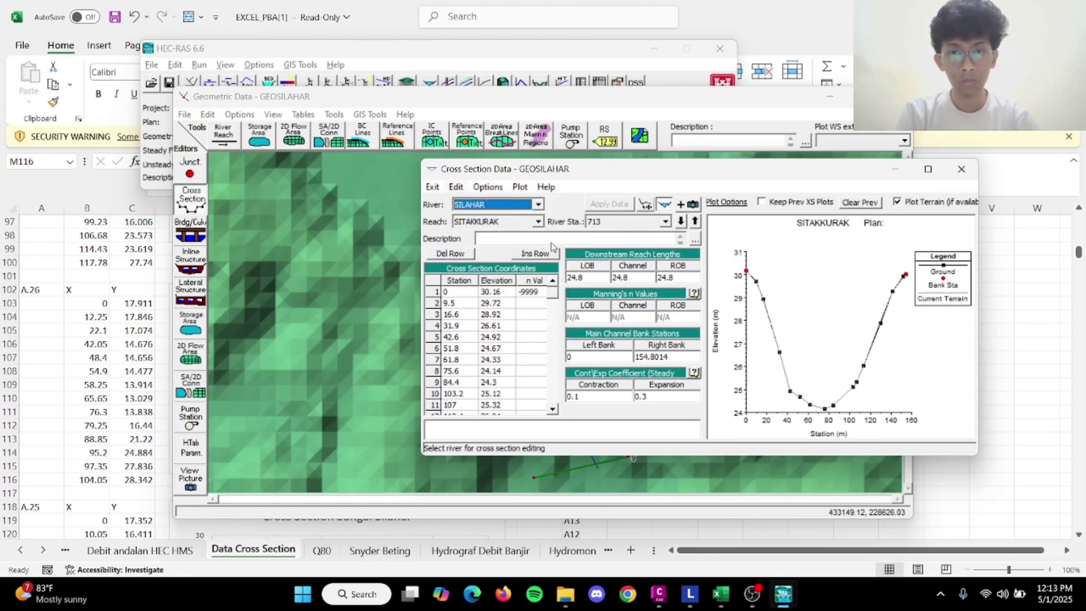
click(541, 237)
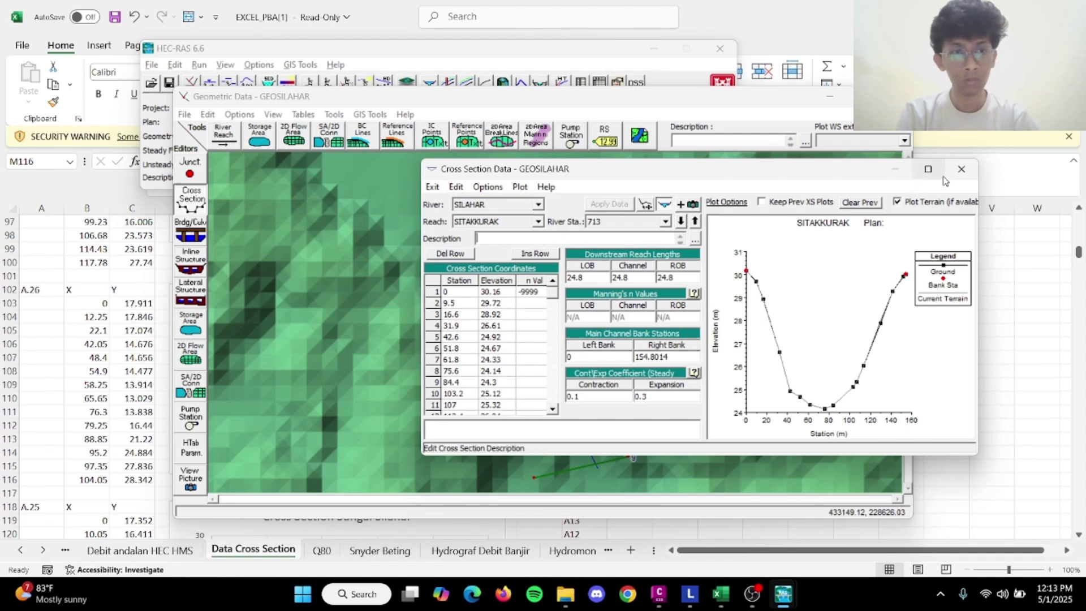
click(965, 171)
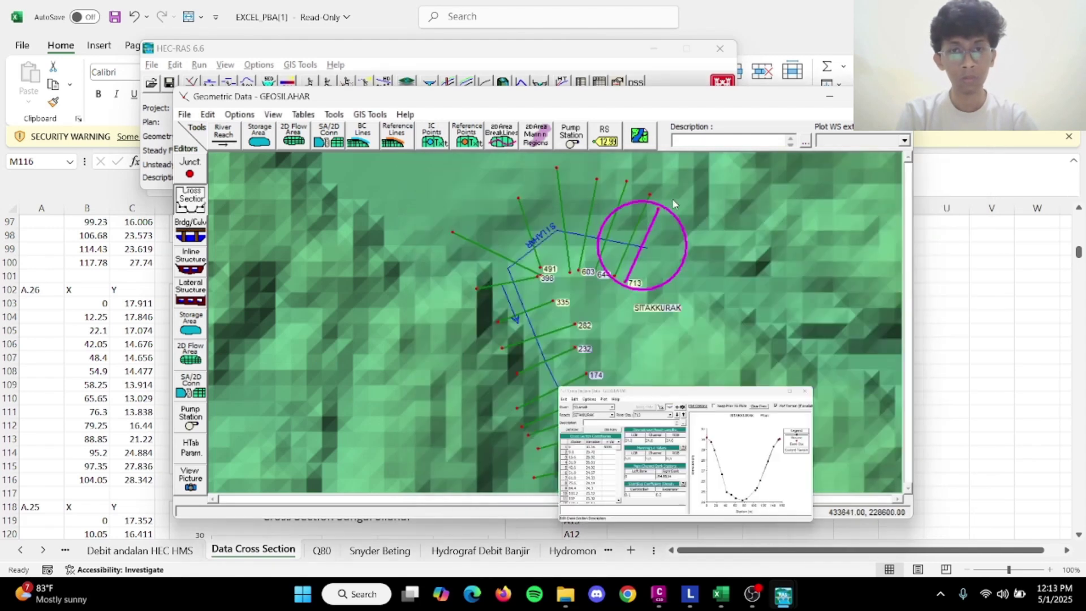
click(305, 116)
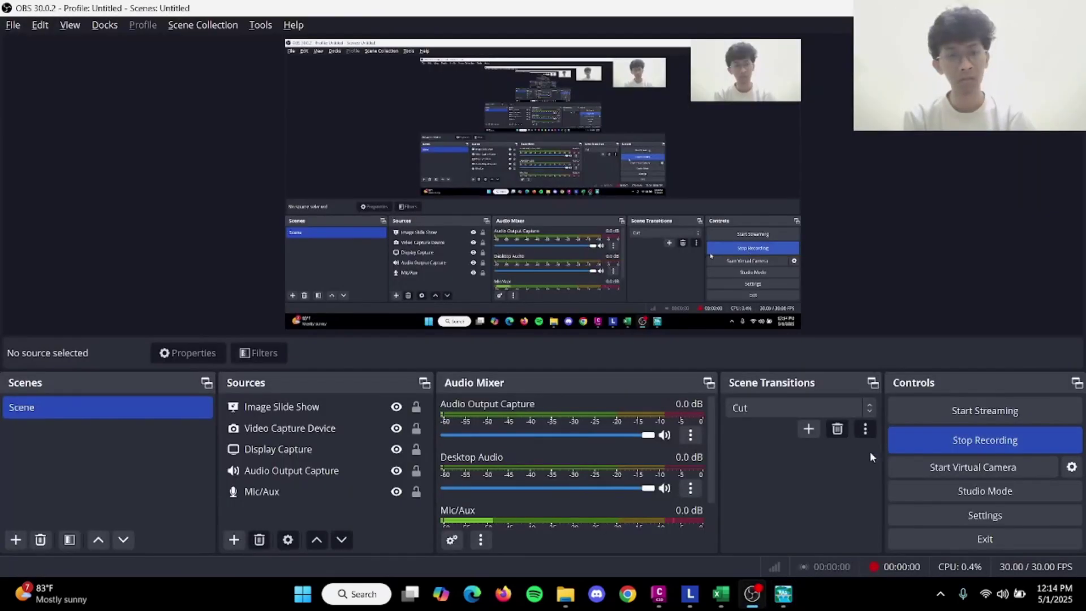
Return to HEC-RAS, reopen the cross section data editor and bring its window to the front.
key(alt+Tab)
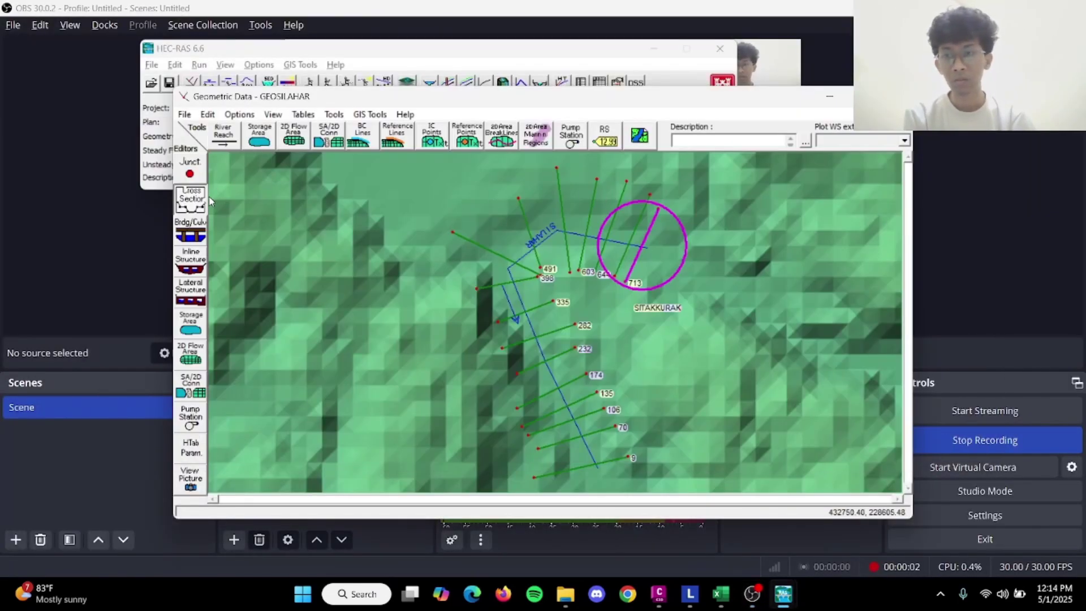
click(207, 202)
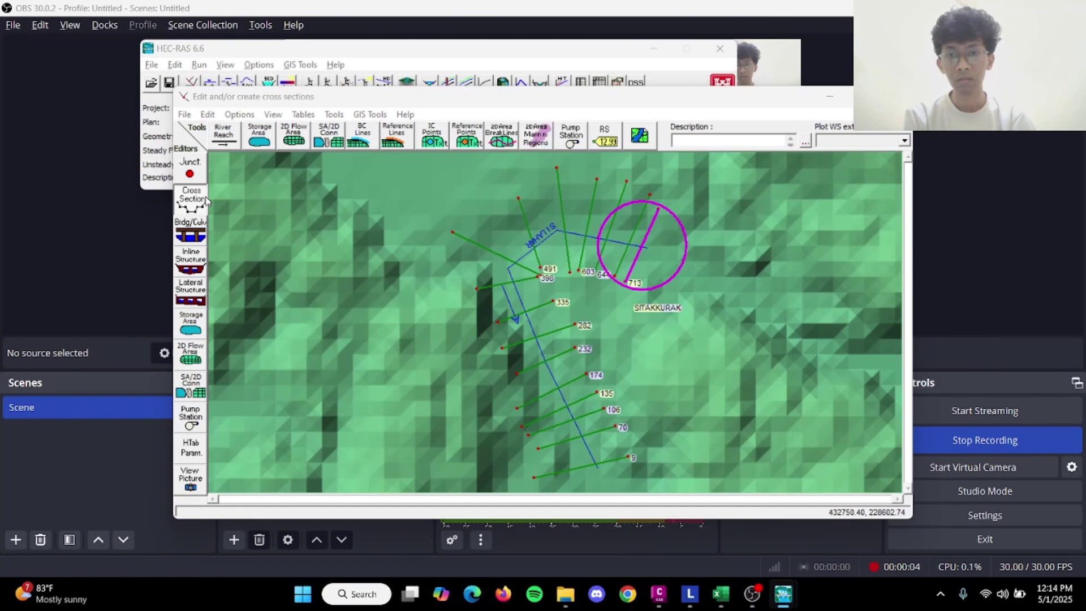
click(191, 232)
click(711, 84)
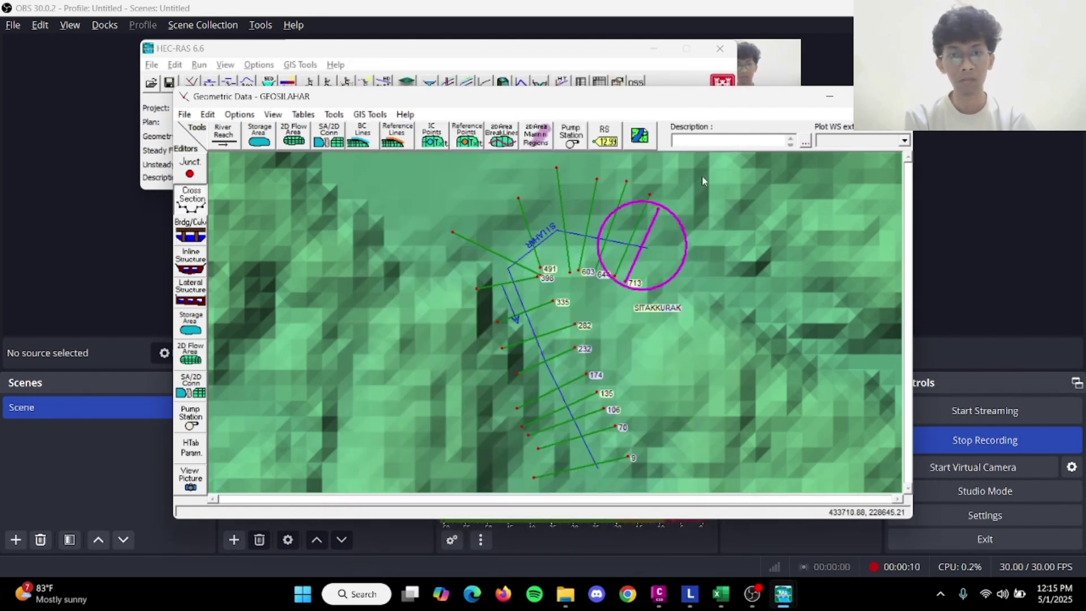
key(alt+Tab)
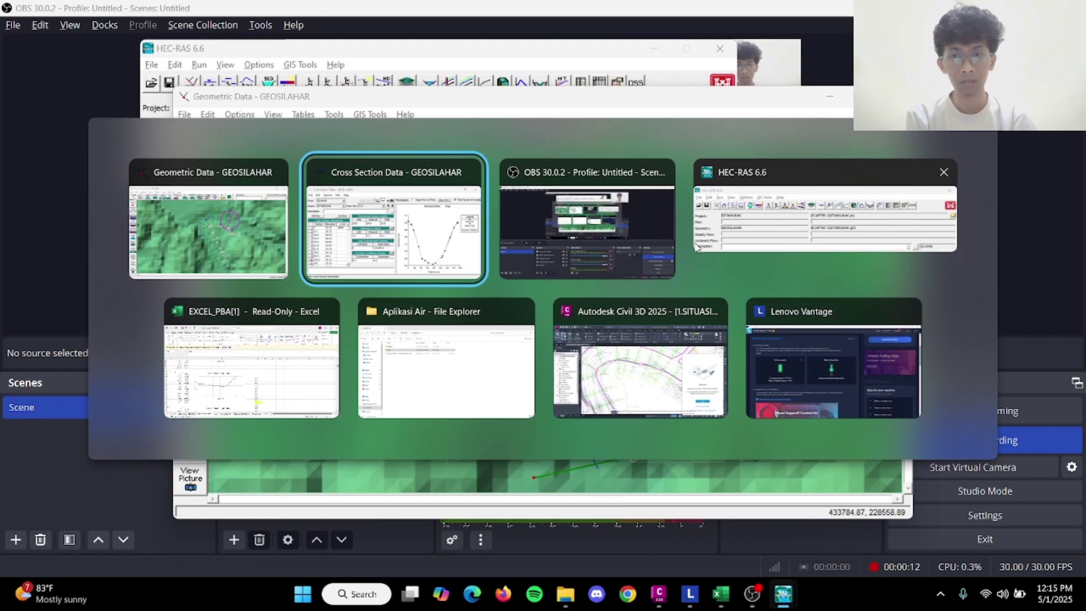
key(alt+Tab)
key(Tab)
key(Tab)
key(Tab)
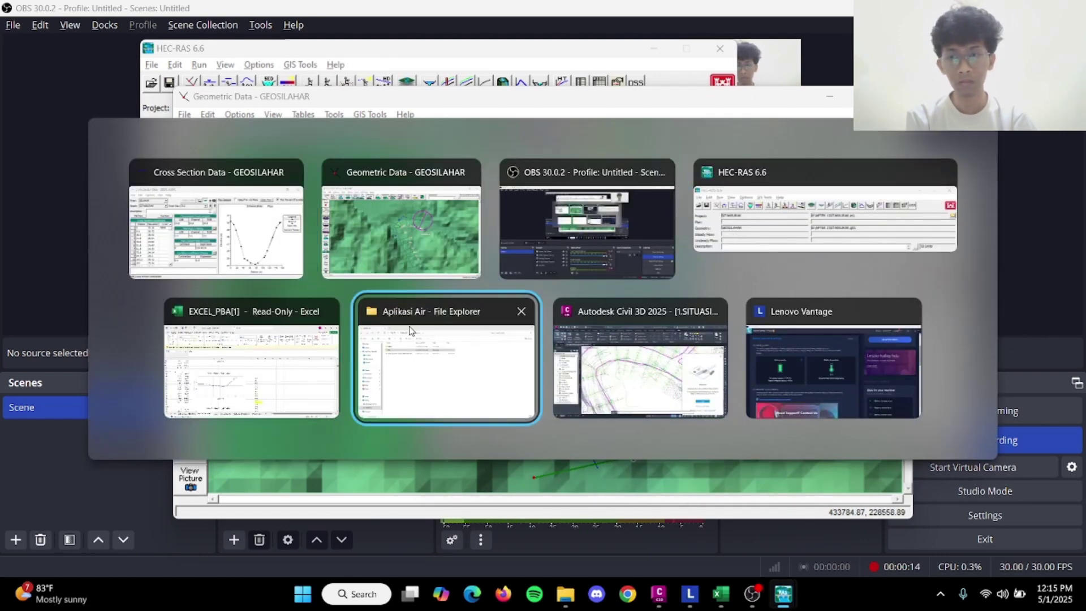
key(alt+Tab)
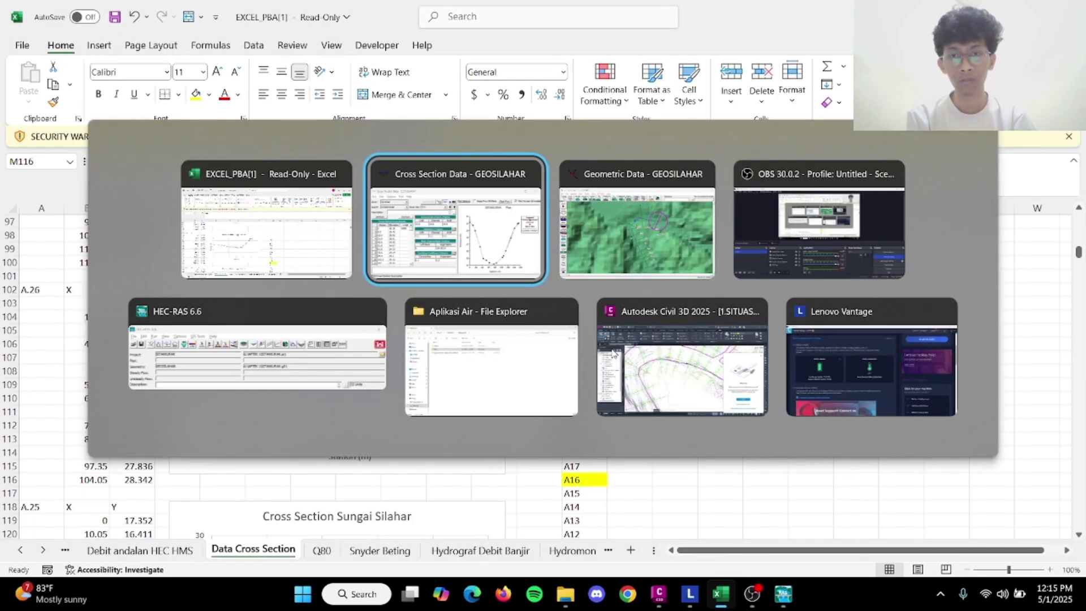
key(Tab)
key(alt+Tab)
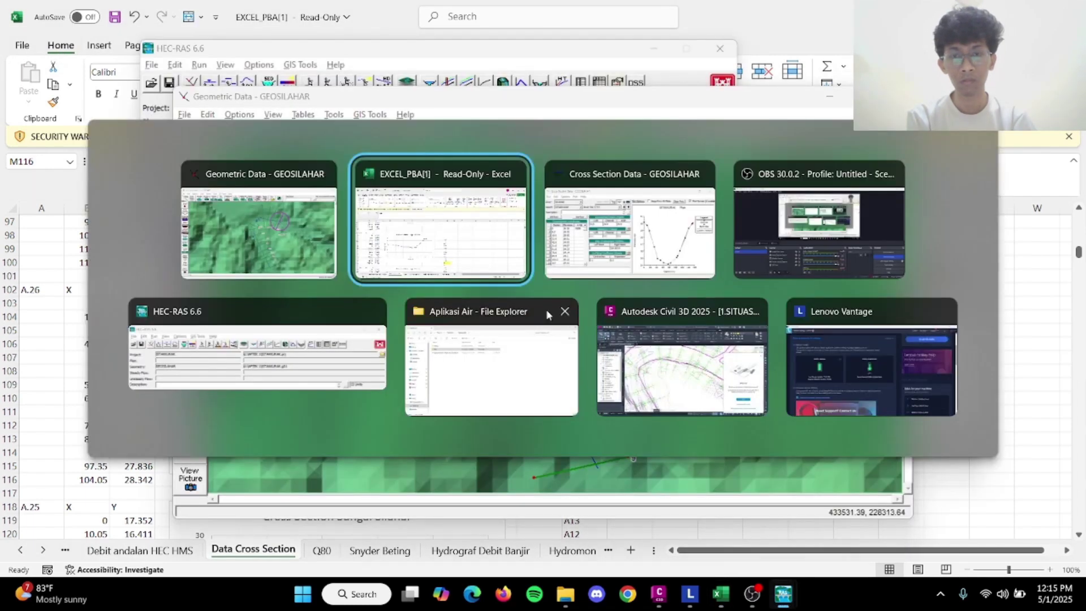
click(681, 243)
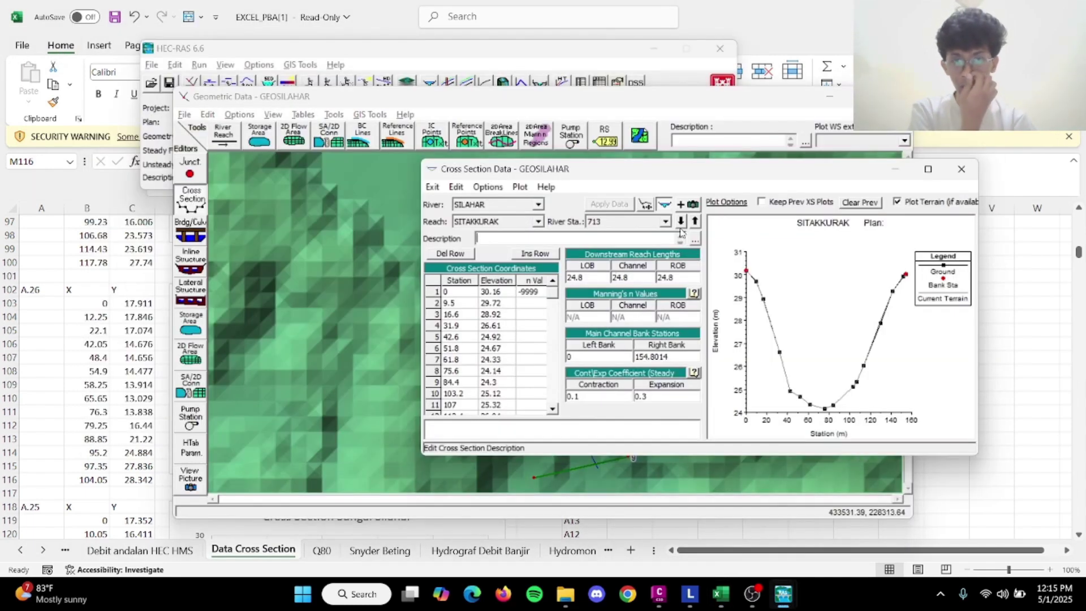
Step downstream from river station 713 to 174 to examine the cross sections, and close the editor.
click(681, 221)
click(681, 221)
click(681, 221)
click(681, 222)
click(680, 221)
click(681, 221)
click(681, 221)
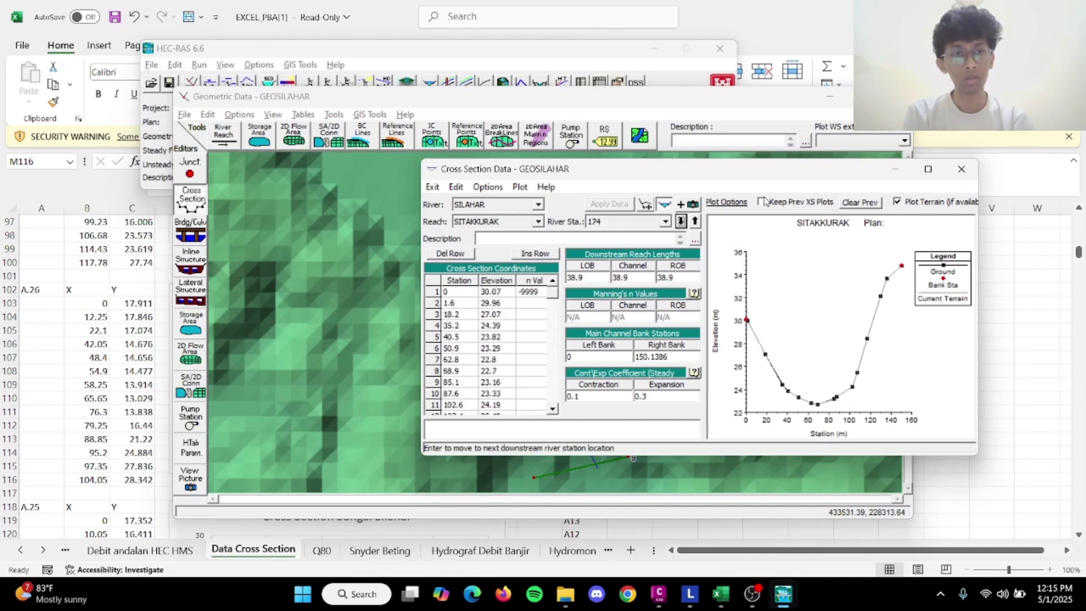
click(961, 169)
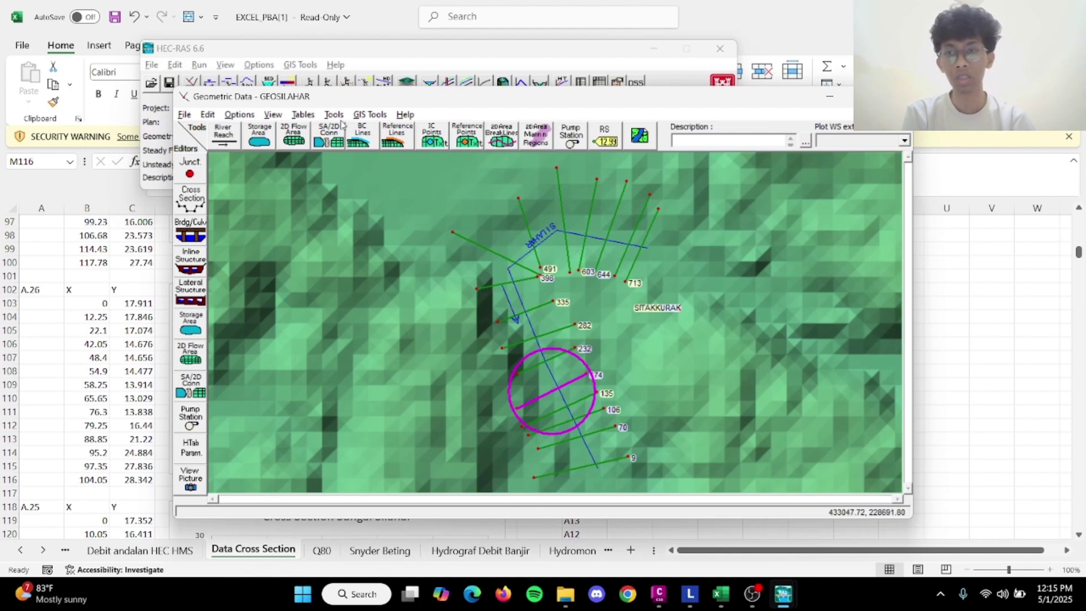
Open the node descriptions table for river SILAHAR and move it clear of the cross sections on the map.
click(301, 115)
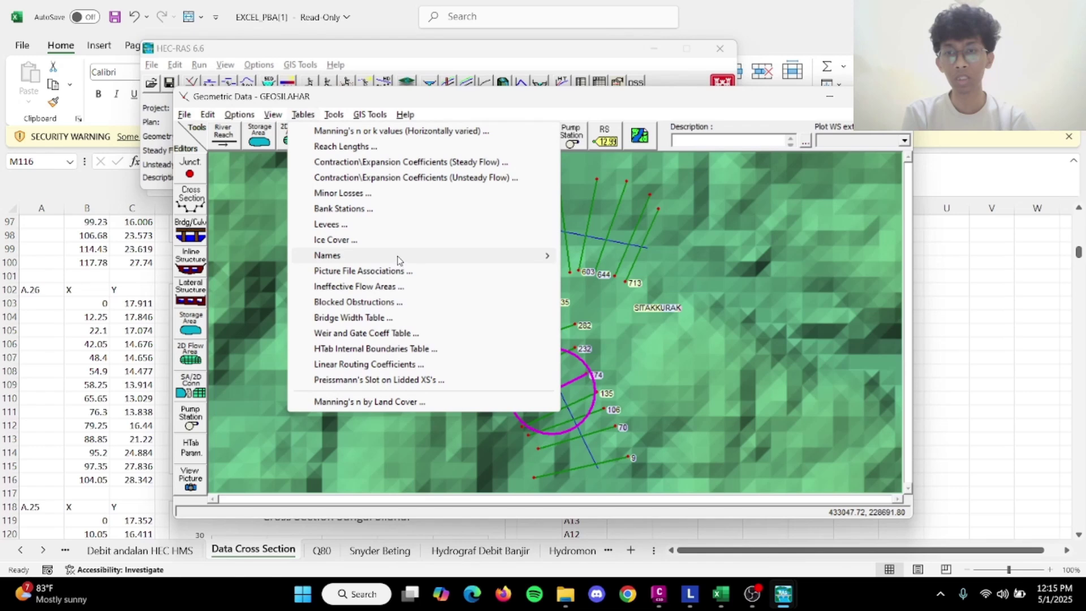
mouse_move(399, 257)
click(621, 302)
click(543, 247)
click(543, 236)
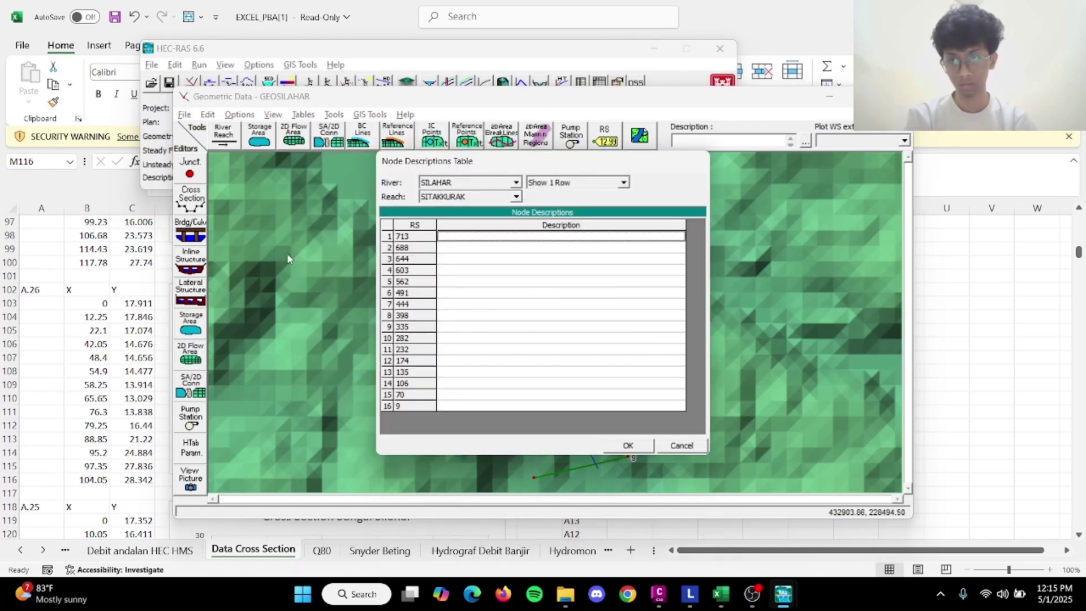
drag(645, 162, 983, 280)
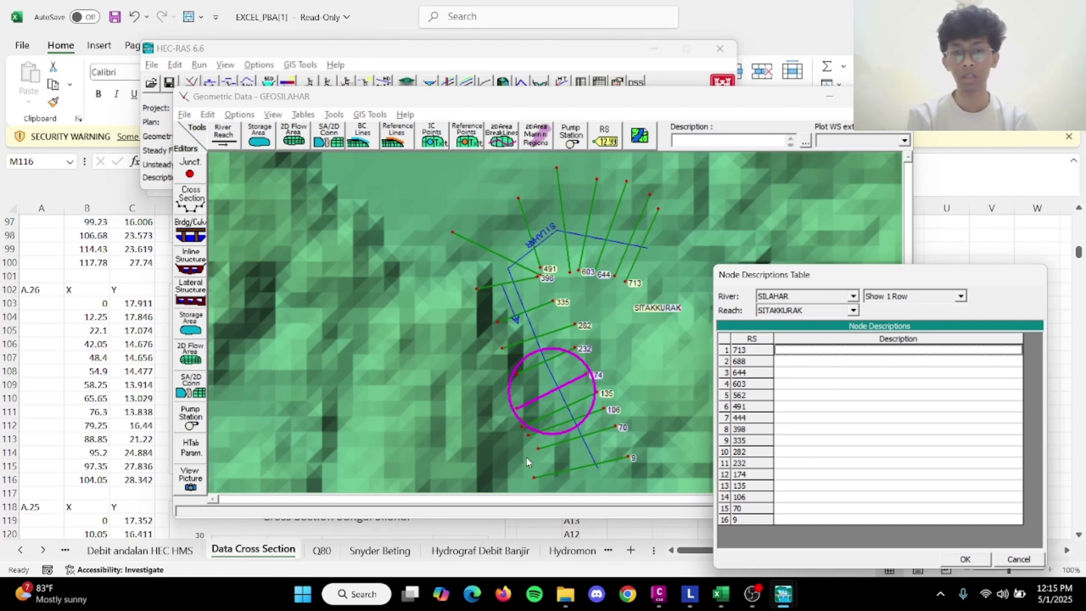
Compare the section labels in the Civil 3D river drawing with the cross sections on the HEC-RAS geometry map.
key(alt+Tab)
click(704, 374)
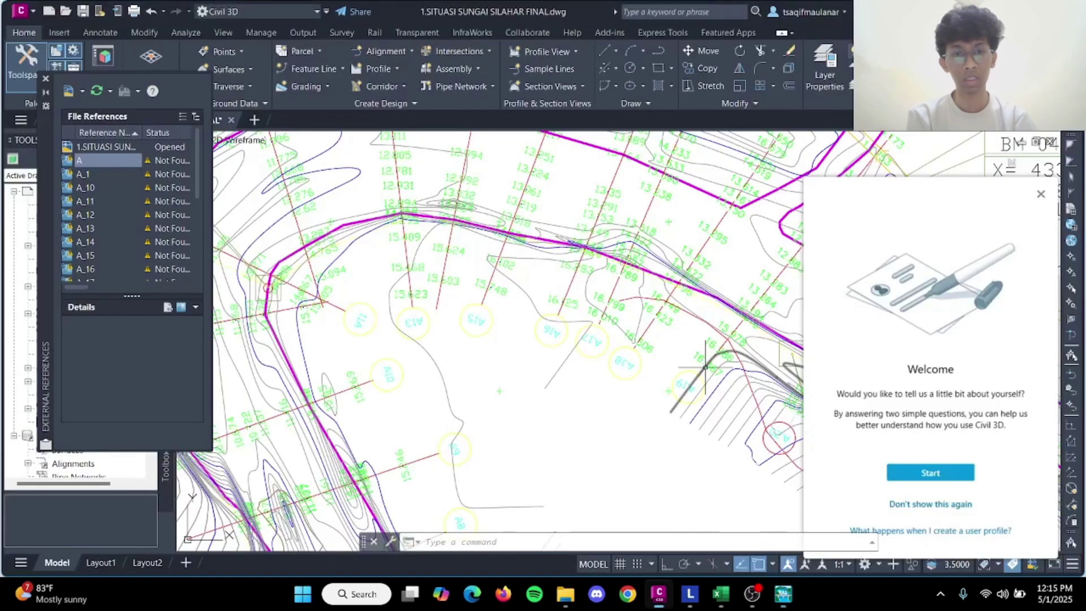
key(alt+Tab)
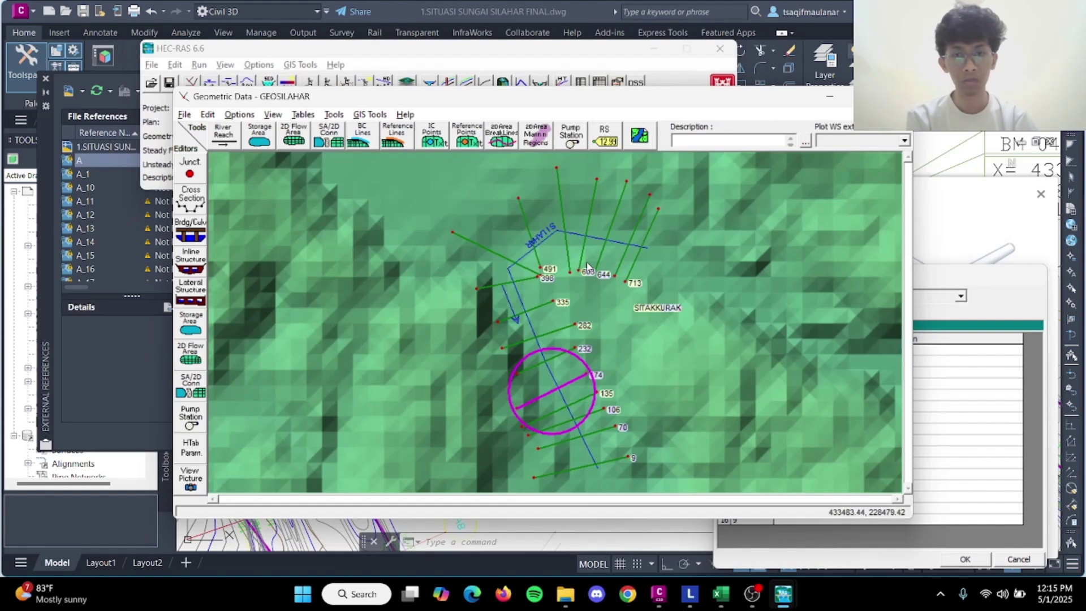
key(alt+Tab)
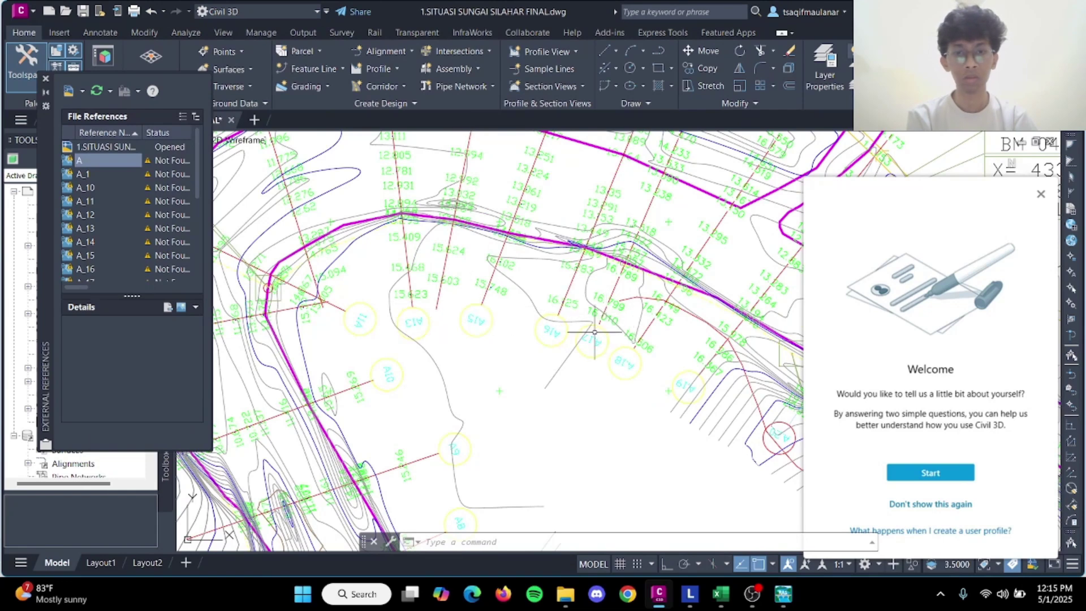
Switch to the Excel workbook and copy the section names from A17 down to A1 in column M.
key(alt+Tab)
key(alt+Tab)
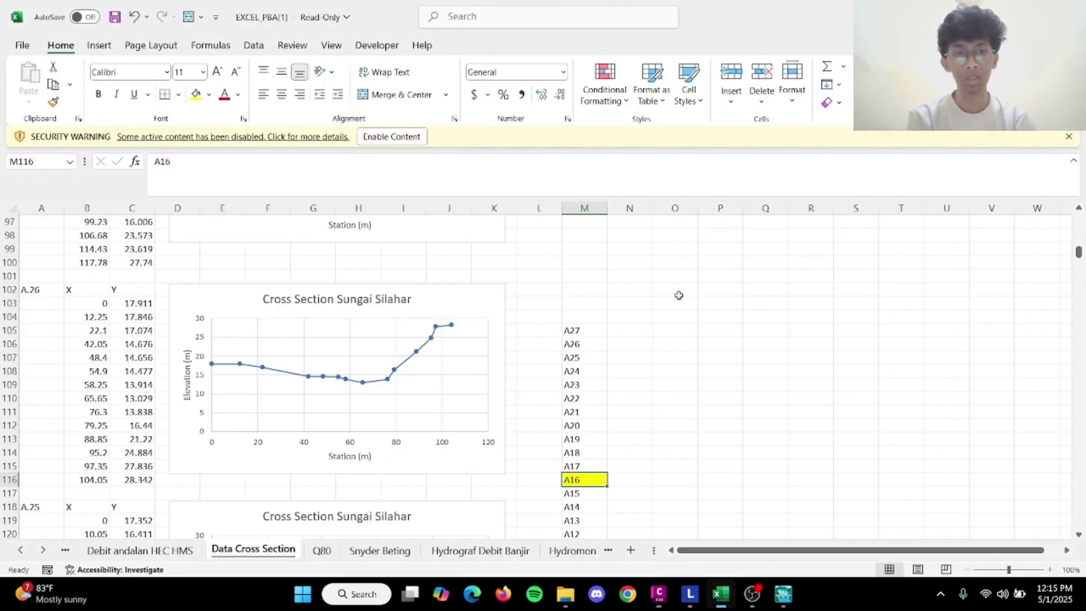
click(577, 454)
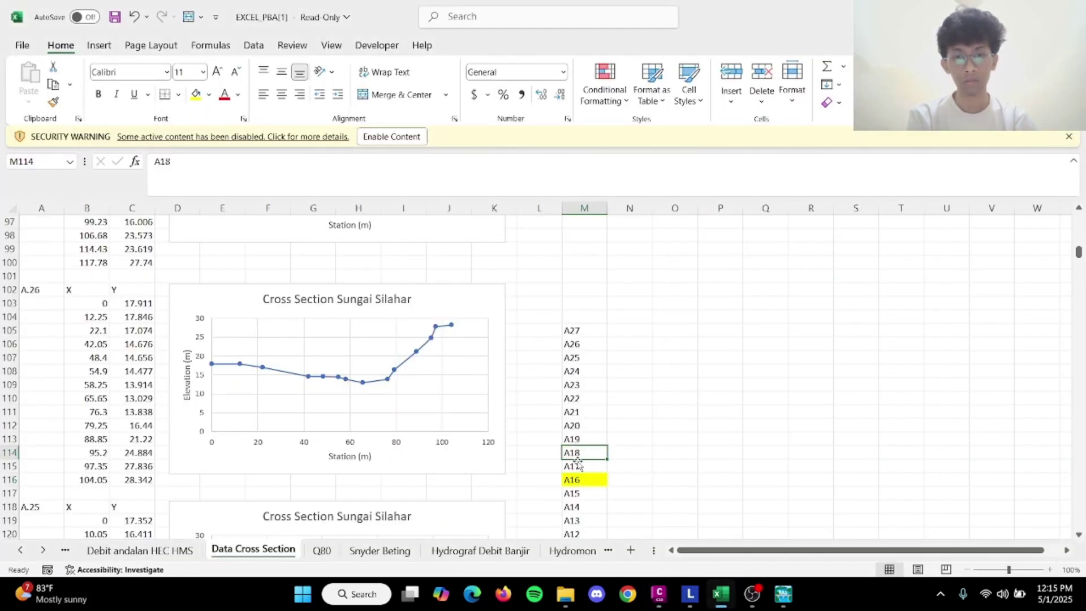
click(576, 465)
key(ctrl+shift+Down)
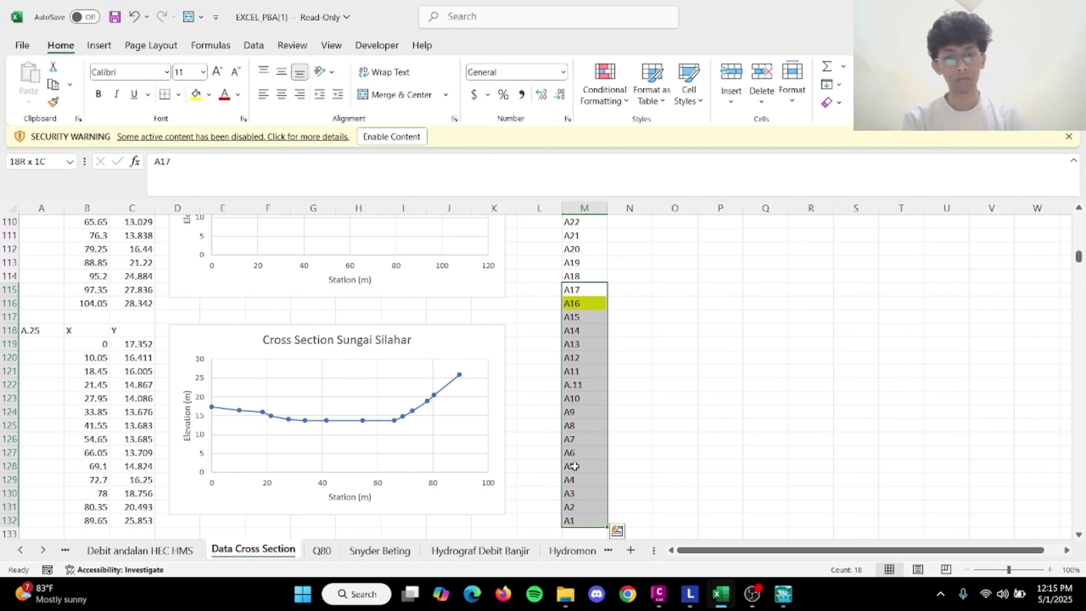
key(ctrl+c)
Paste the copied section names into the HEC-RAS node descriptions, starting with A17 at river station 713, and accept the table.
key(alt+Tab)
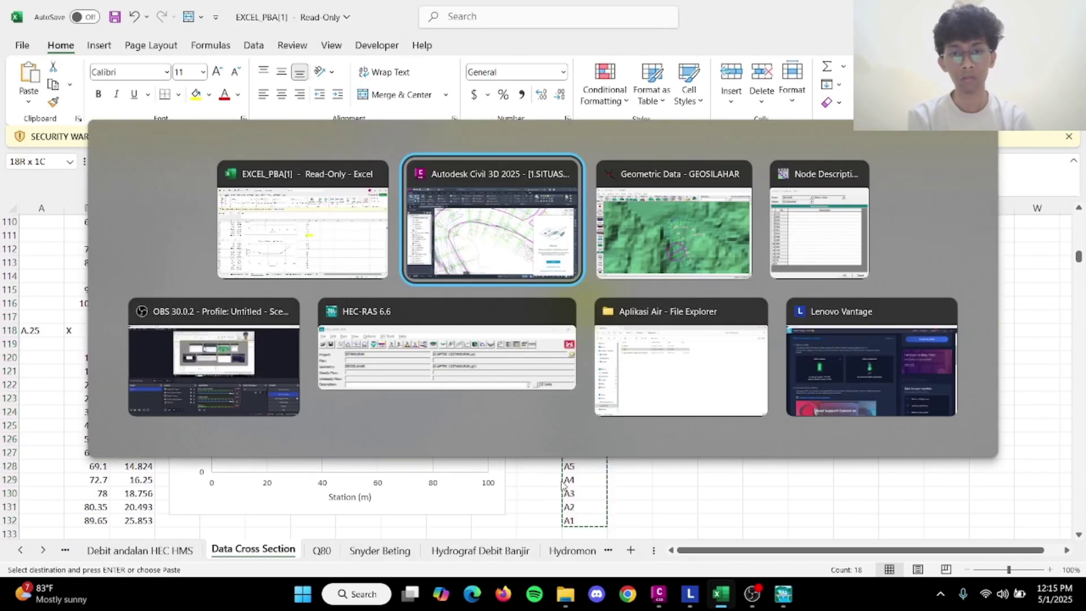
key(Tab)
key(alt+Tab)
key(Tab)
key(Tab)
key(ctrl+v)
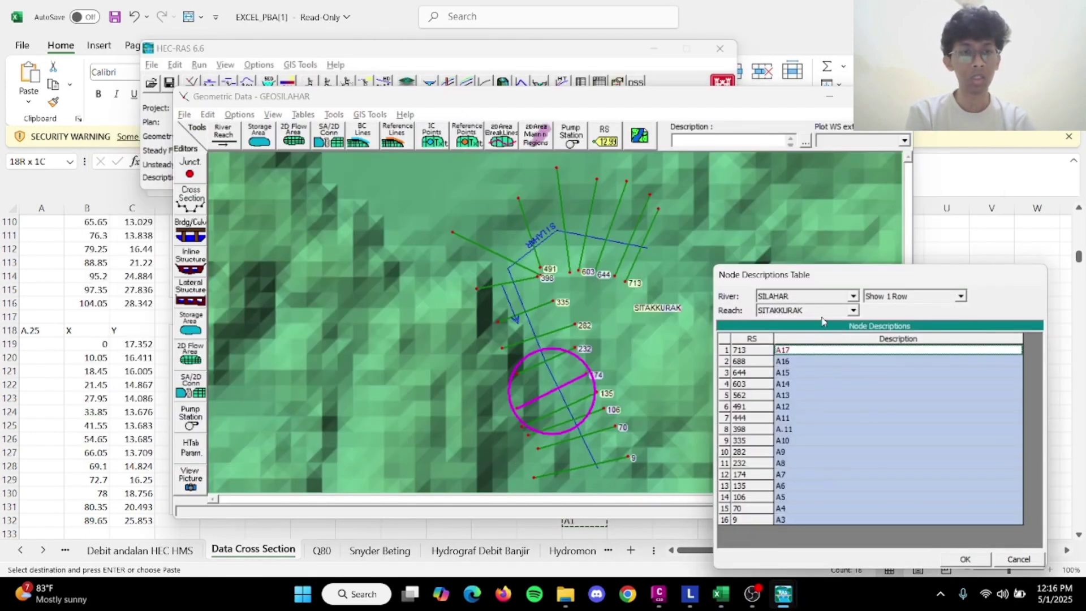
drag(869, 279, 814, 163)
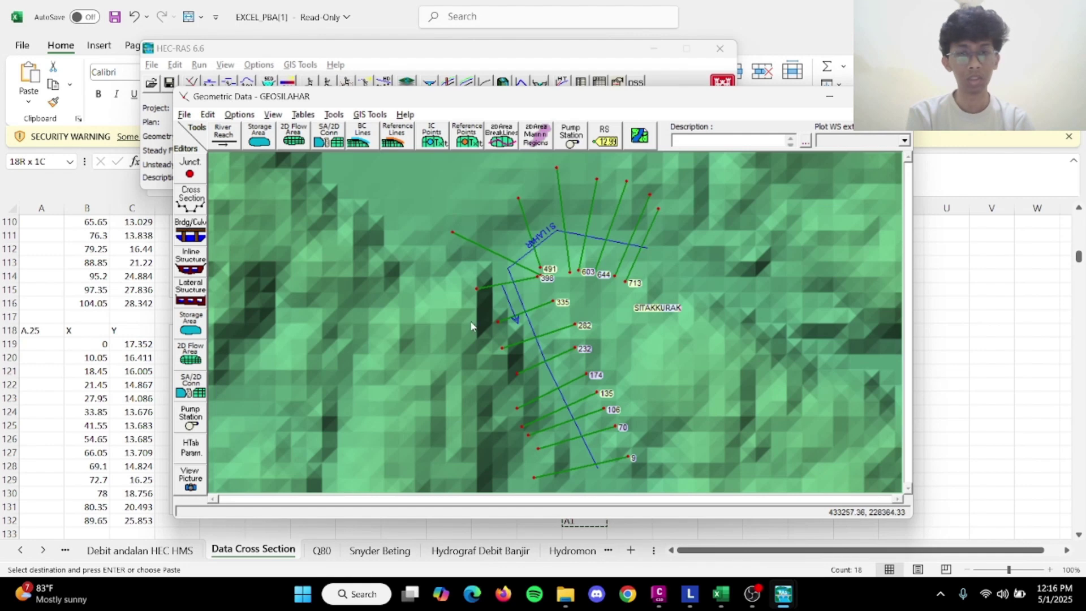
Reopen the cross section data editor and step downstream to river station 9, checking each section's description against the map.
click(193, 198)
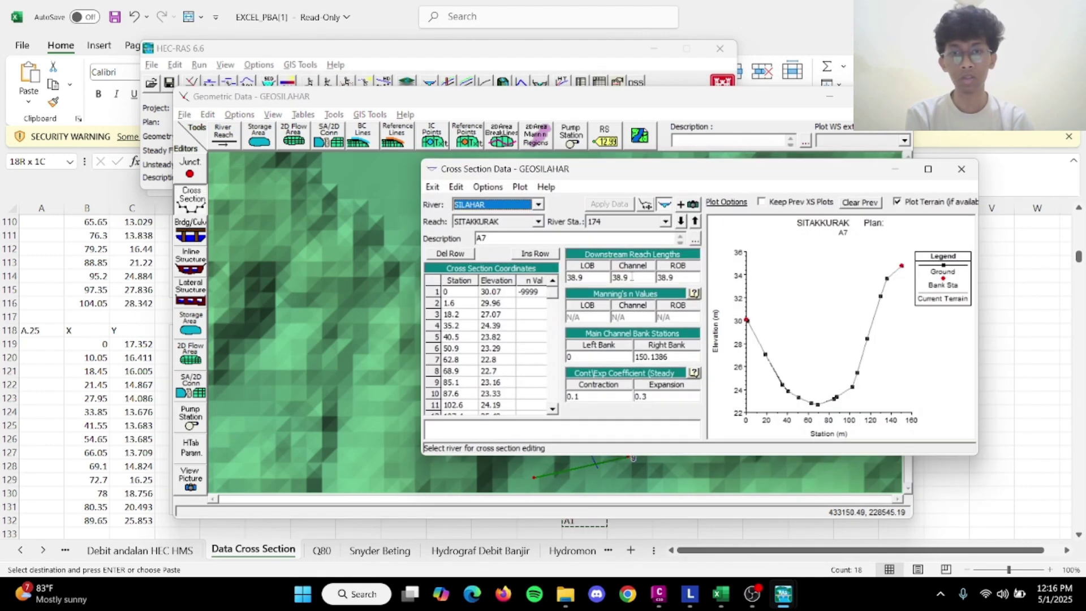
drag(708, 169, 854, 245)
click(828, 298)
click(828, 298)
click(828, 298)
click(828, 298)
click(827, 298)
click(828, 299)
click(828, 299)
click(827, 299)
click(828, 298)
click(827, 299)
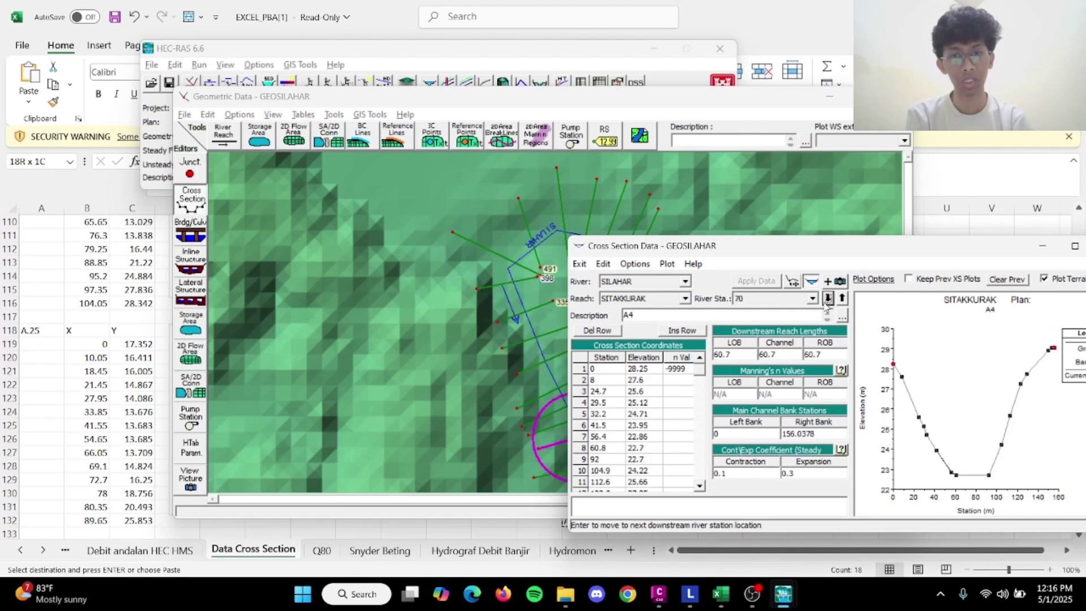
click(827, 299)
drag(650, 245, 624, 141)
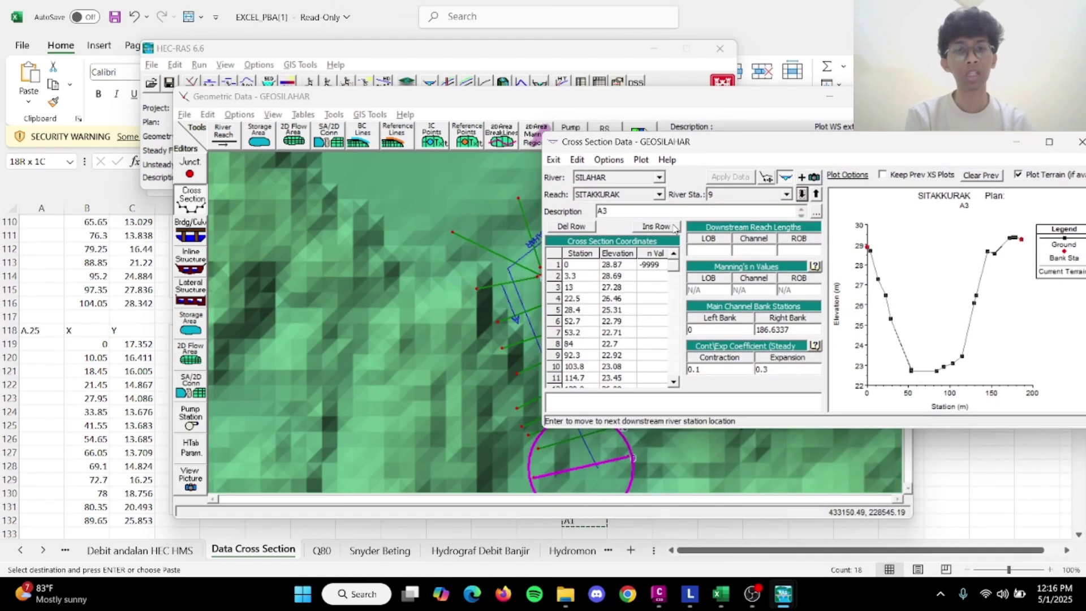
Return the cross section editor to river station 713 and move the windows so the geometry map and Excel sheet are accessible.
click(801, 194)
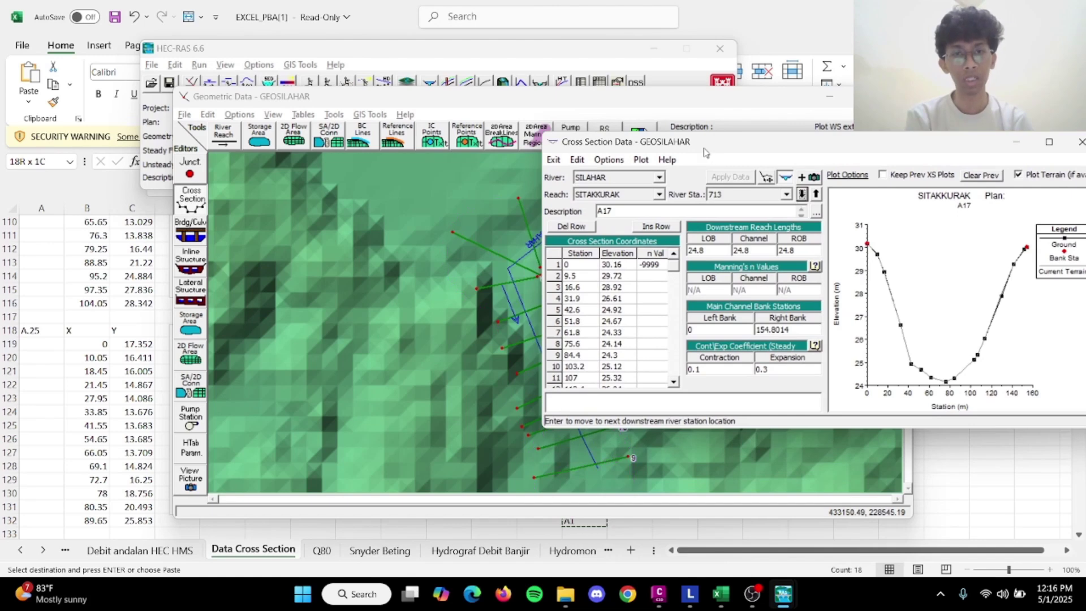
drag(708, 148, 720, 144)
drag(702, 101, 849, 91)
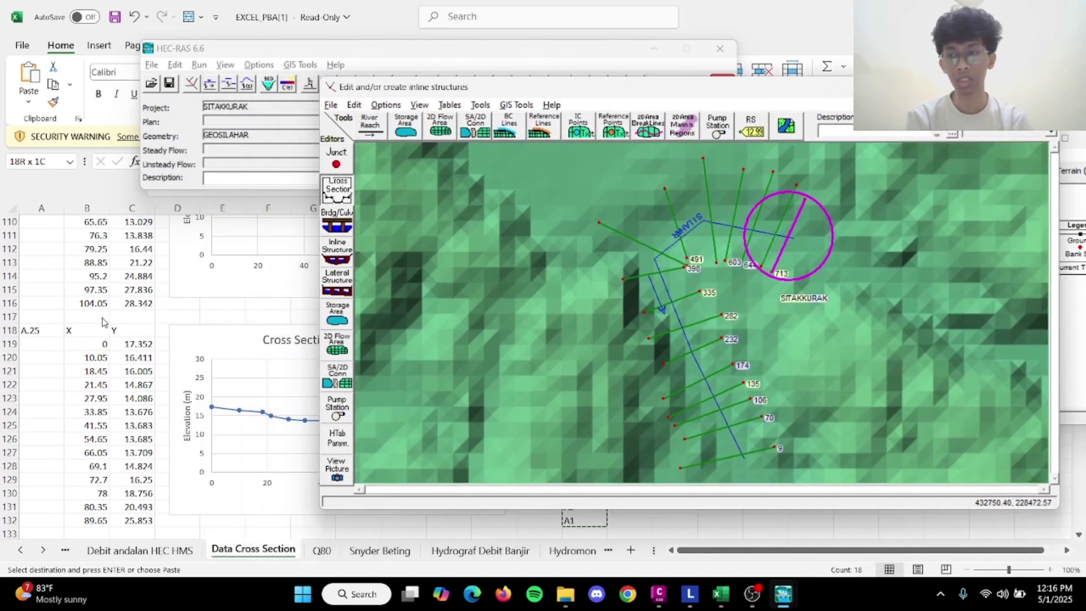
Find section A.17 on the Data Cross Section sheet and copy its X and Y values in B246:C260.
click(183, 317)
scroll(181, 312, up, 18)
scroll(182, 310, up, 18)
scroll(183, 310, down, 20)
scroll(183, 310, down, 20)
scroll(183, 310, down, 3)
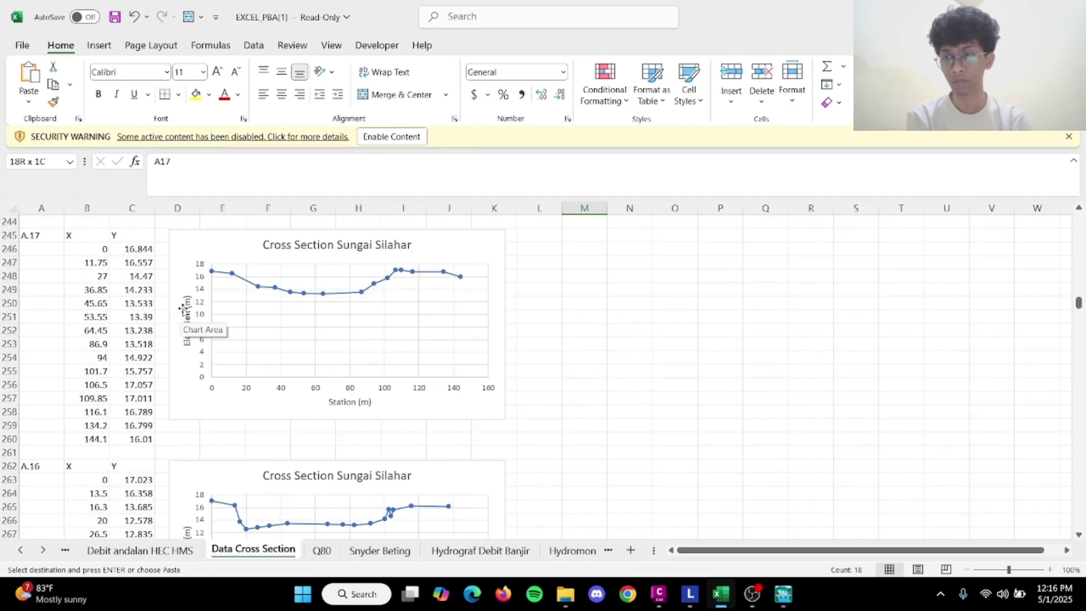
scroll(183, 310, up, 1)
key(alt+Tab)
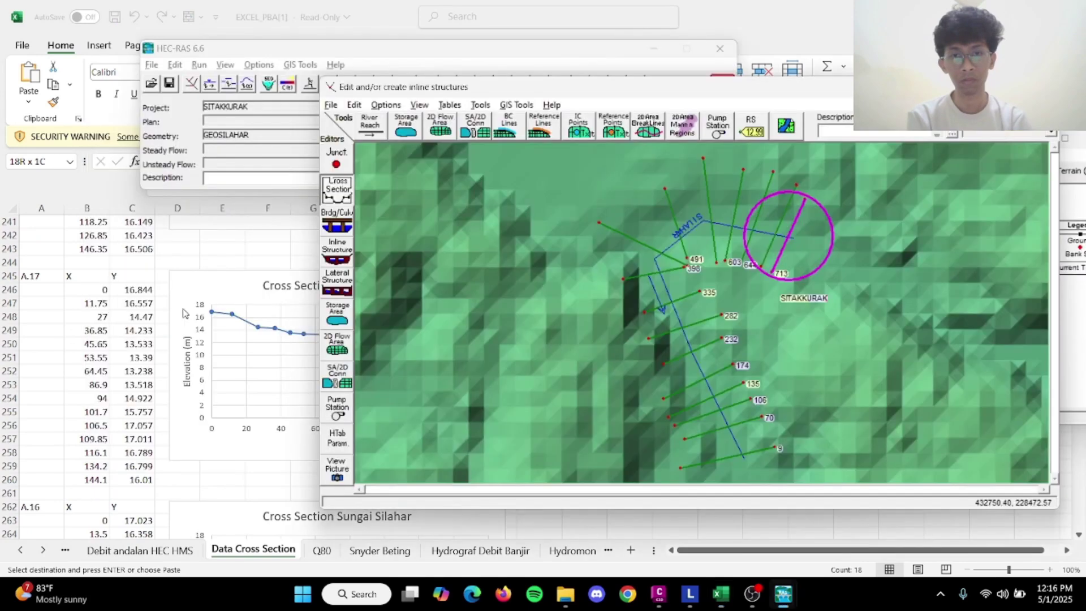
key(alt+Tab)
key(alt+Tab)
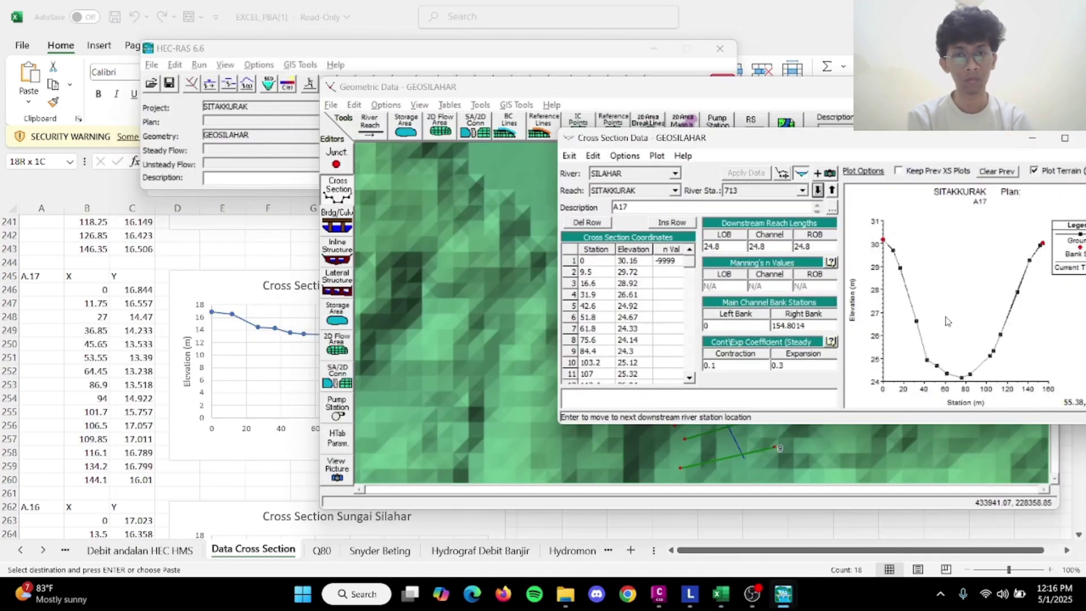
key(alt+Tab)
click(96, 289)
key(ctrl+Down)
drag(92, 289, 143, 479)
key(alt+Tab)
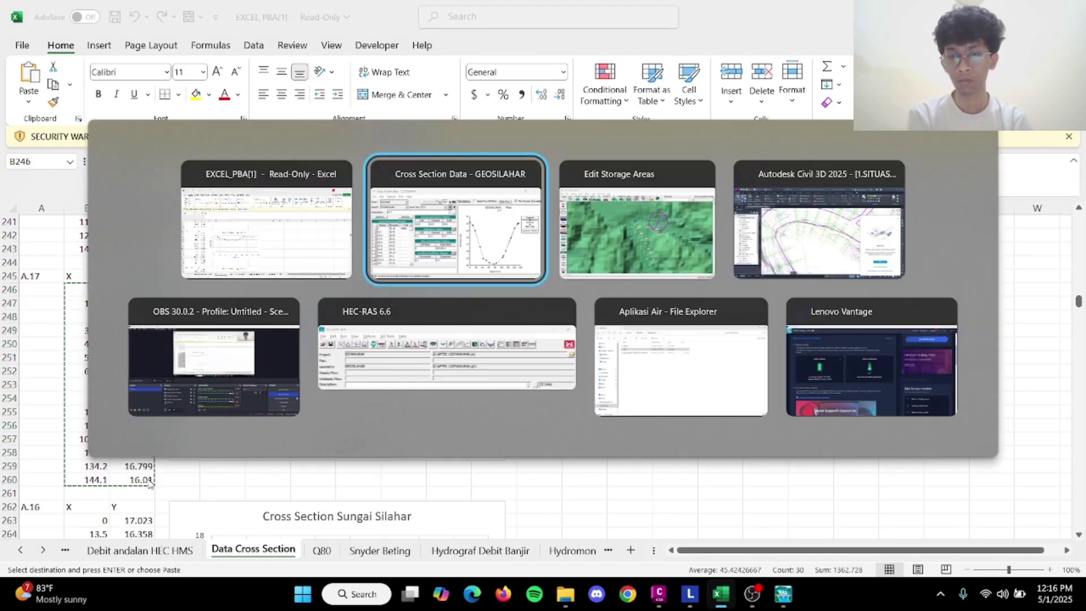
Replace the station and elevation coordinates at river station 713 with the copied A.17 values and apply the edits.
click(582, 262)
drag(599, 263, 639, 375)
key(ctrl+v)
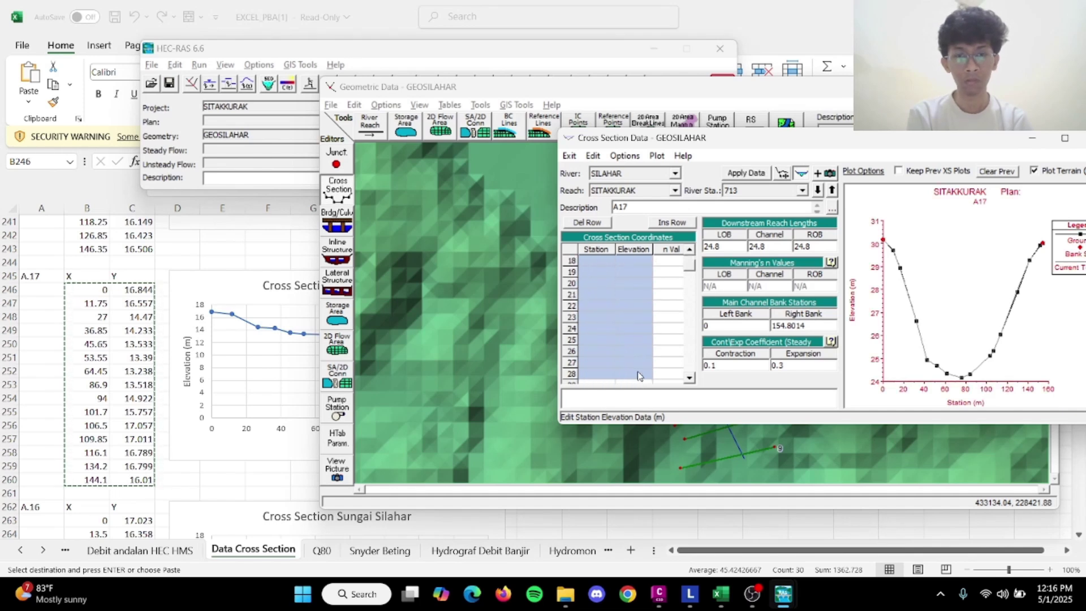
click(747, 172)
click(771, 354)
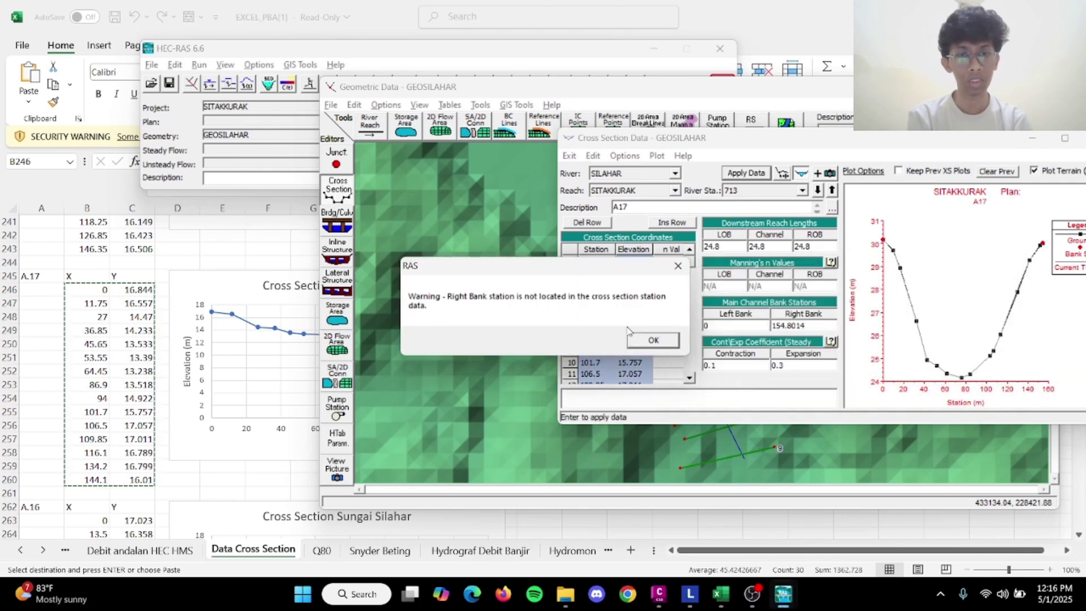
click(654, 341)
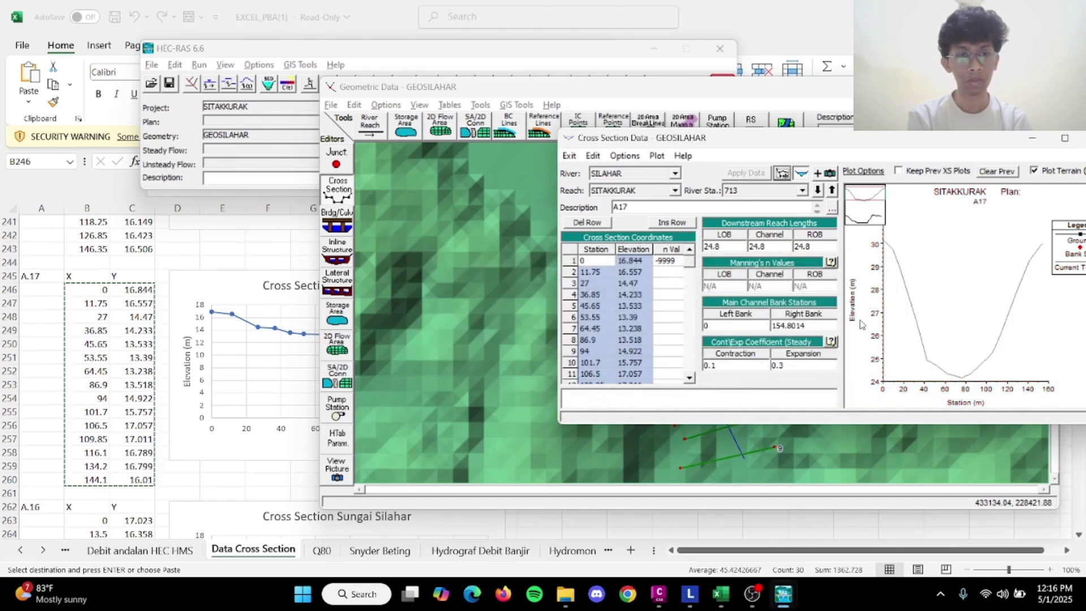
Set the right bank station of section A17 to 106.5, without interpolating an extra station, and apply the data.
click(832, 190)
click(809, 325)
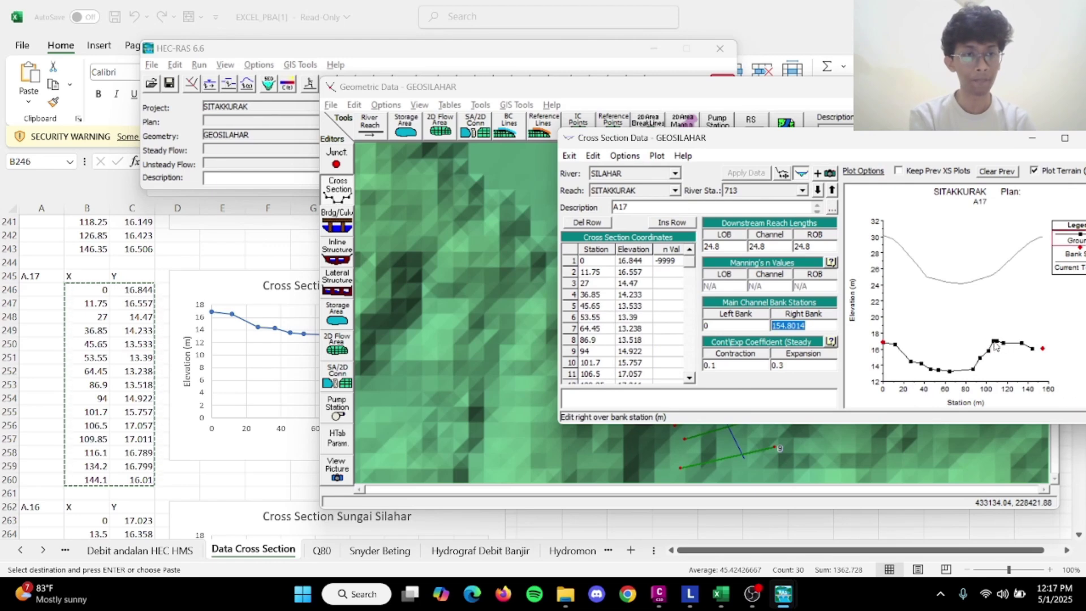
click(994, 347)
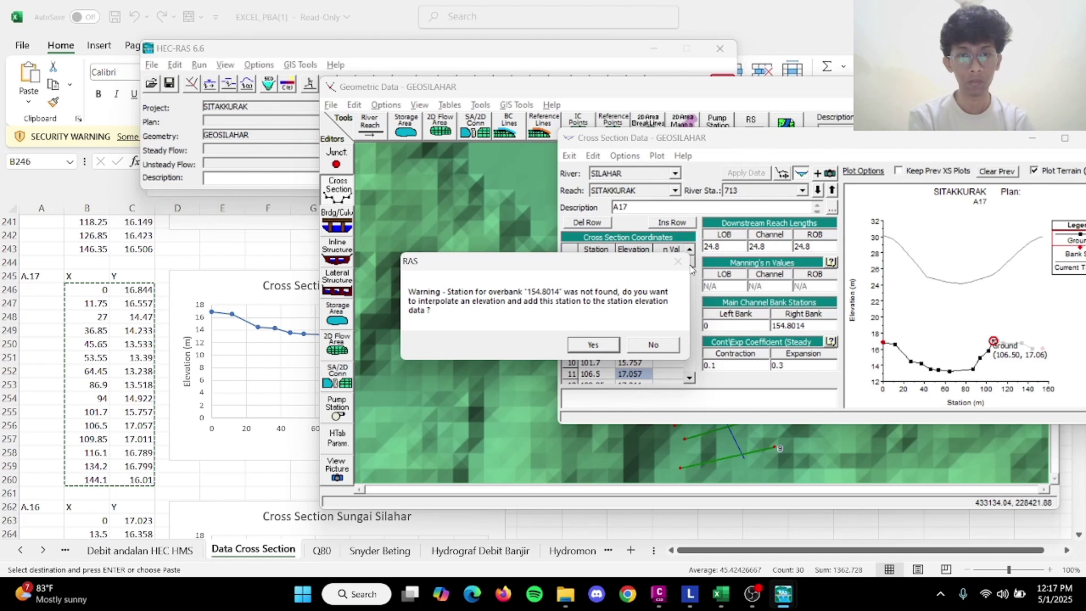
click(652, 347)
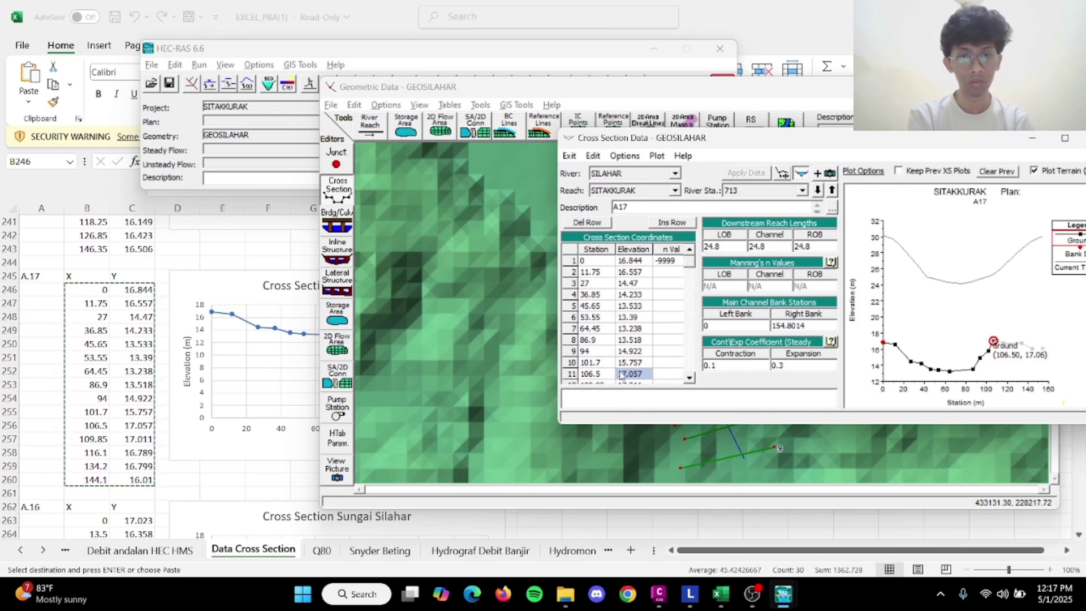
click(594, 375)
key(ctrl+c)
click(810, 327)
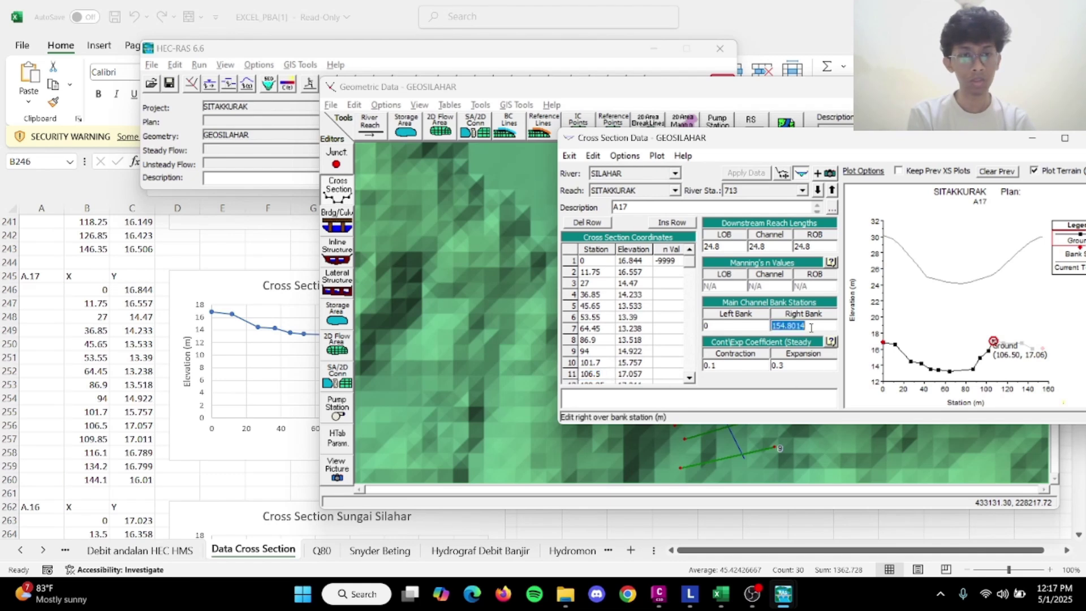
key(ctrl+v)
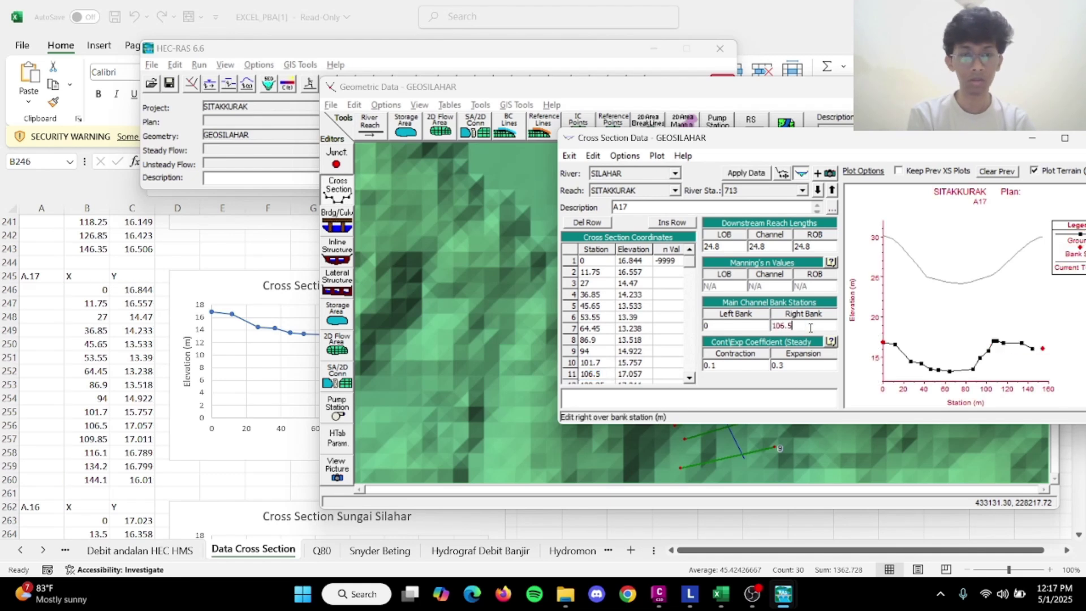
click(746, 173)
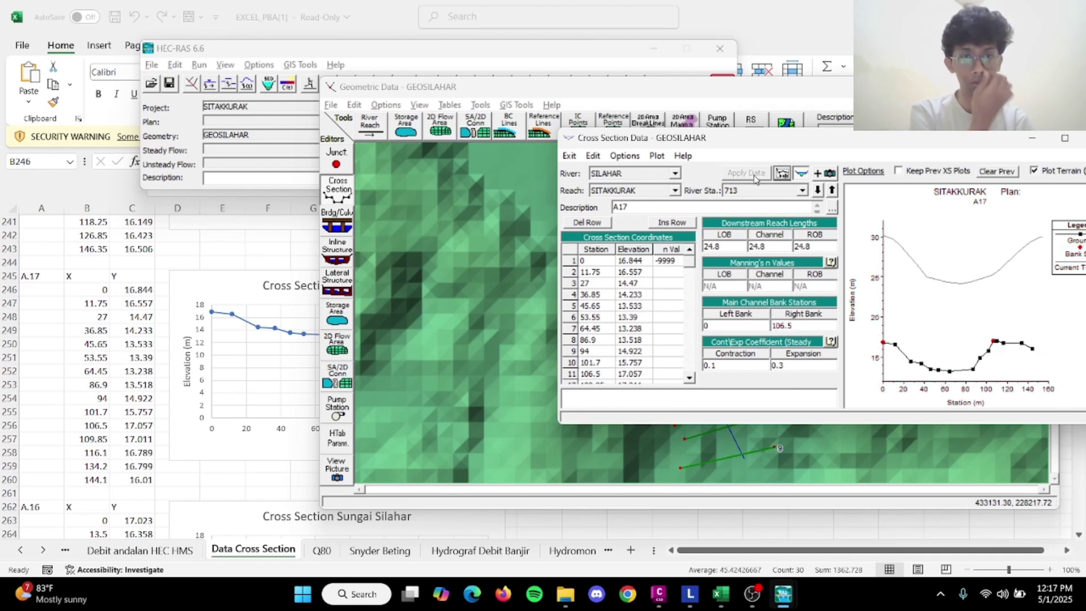
Move downstream to river station 688 and copy the A.16 X and Y values in B263:C279 from the Excel sheet.
click(818, 191)
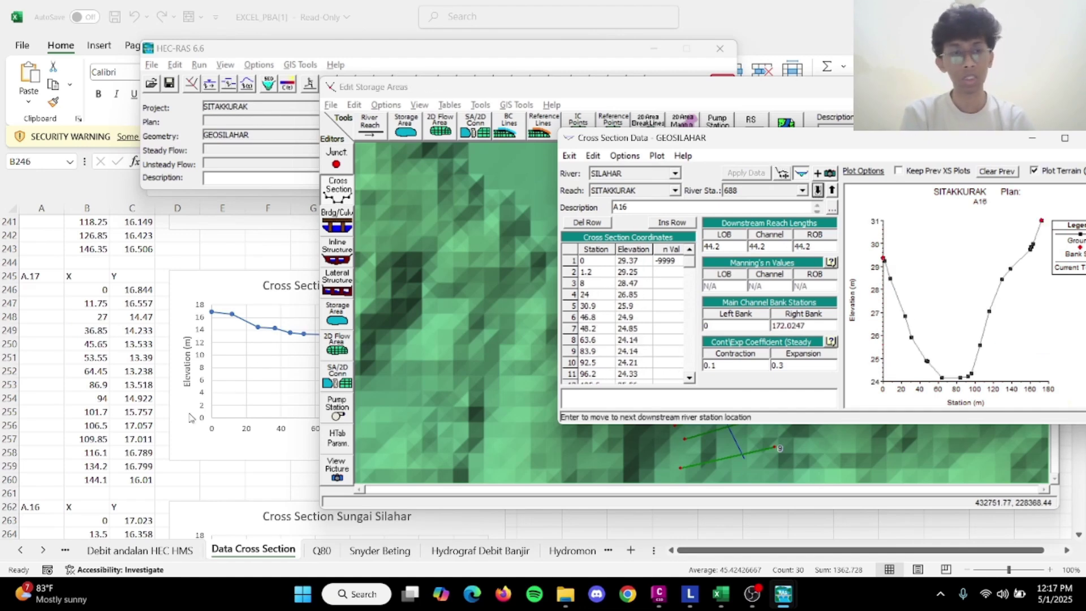
scroll(91, 376, down, 5)
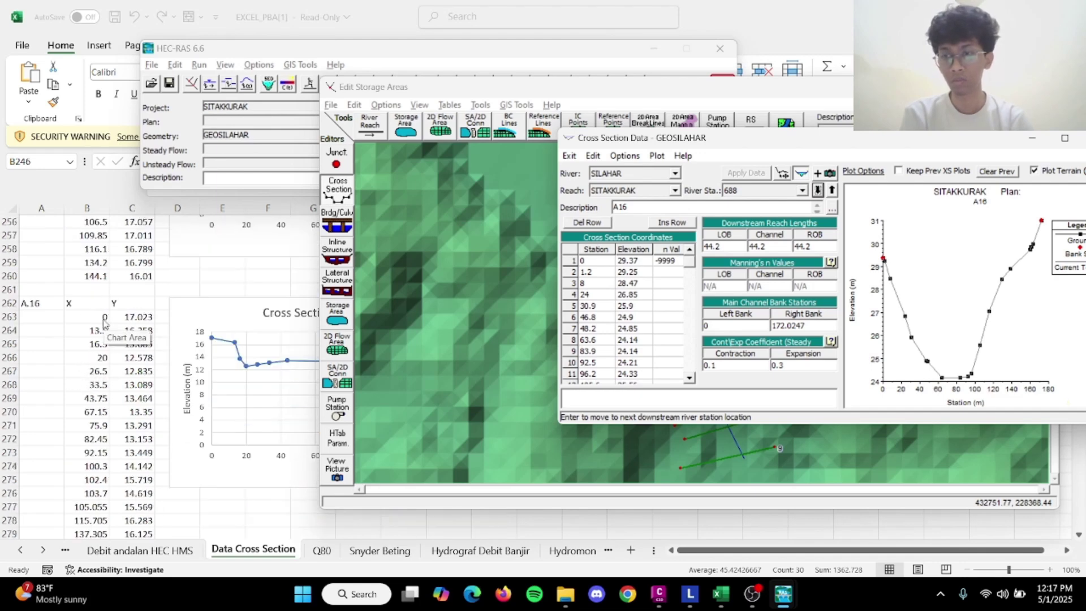
click(103, 320)
click(83, 315)
drag(83, 311, 129, 335)
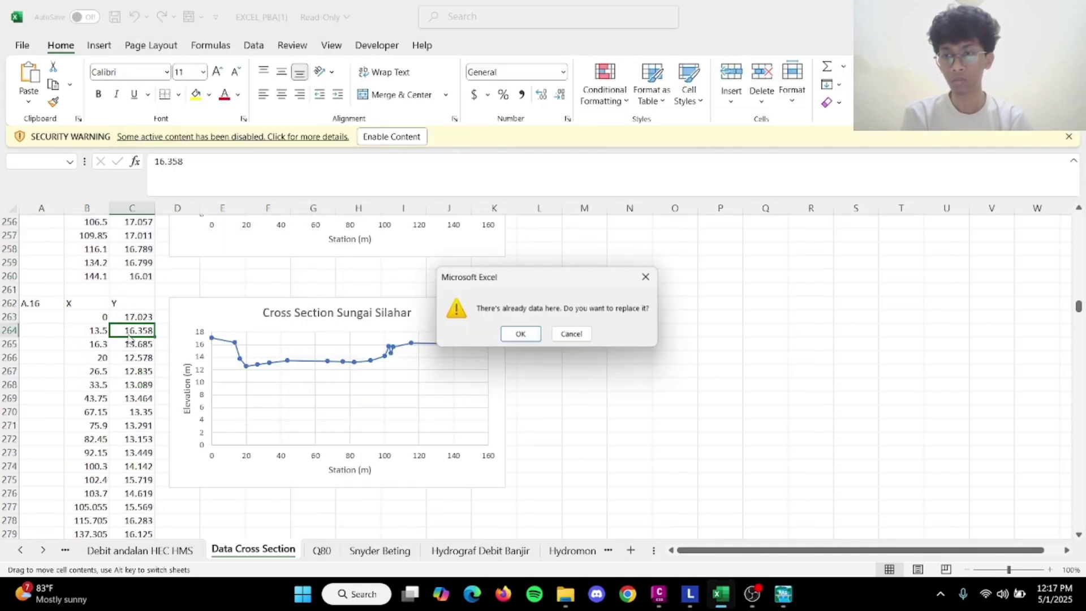
click(647, 276)
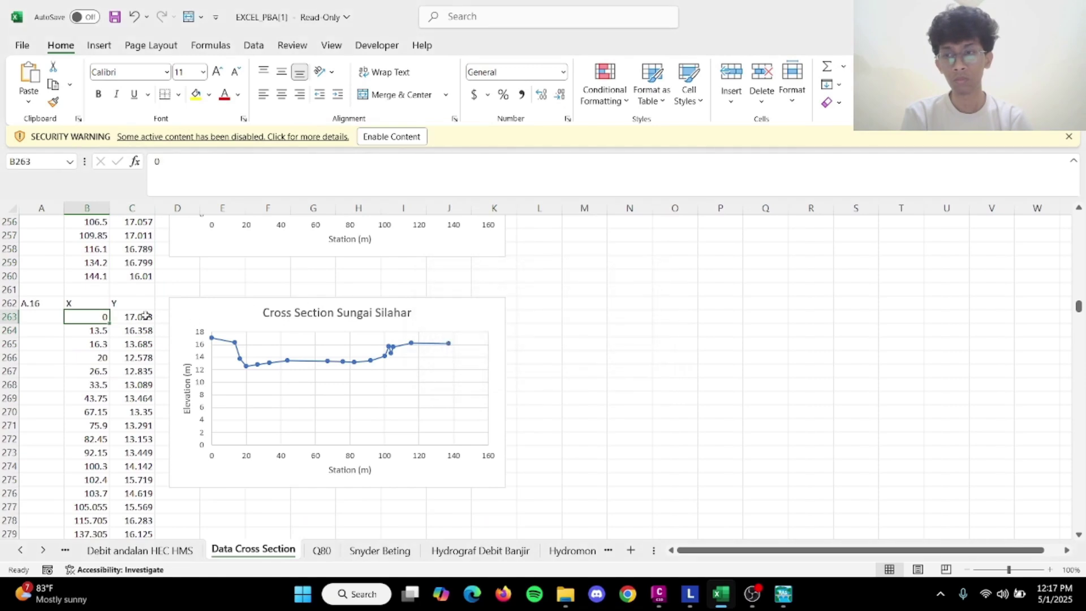
drag(102, 315, 144, 498)
key(ctrl+c)
key(alt+Tab)
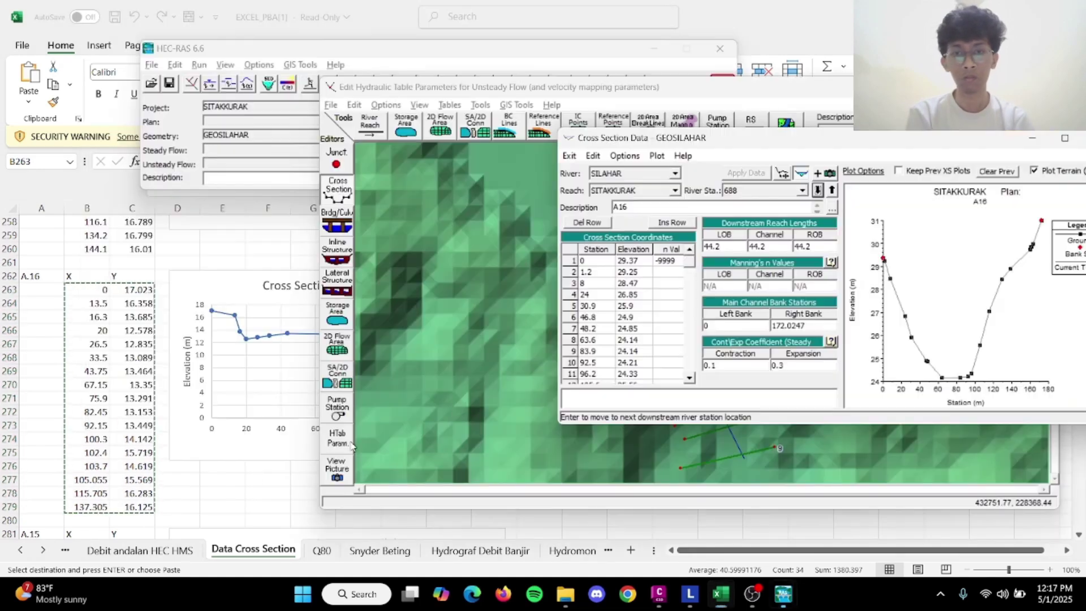
Replace the station and elevation coordinates at river station 688 with the copied A.16 values and apply the edits.
click(594, 260)
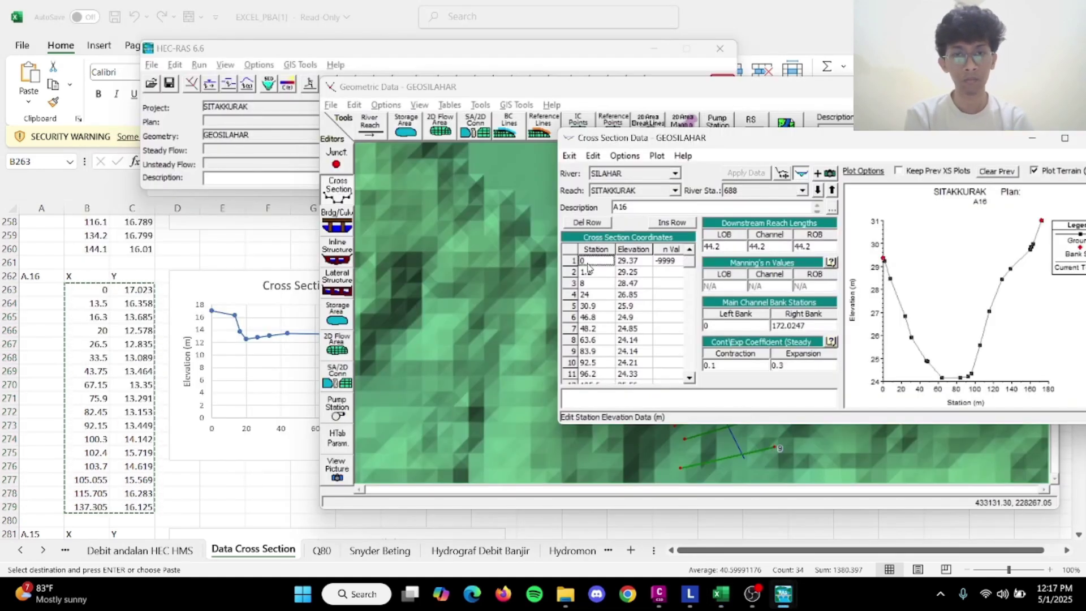
drag(592, 267, 632, 334)
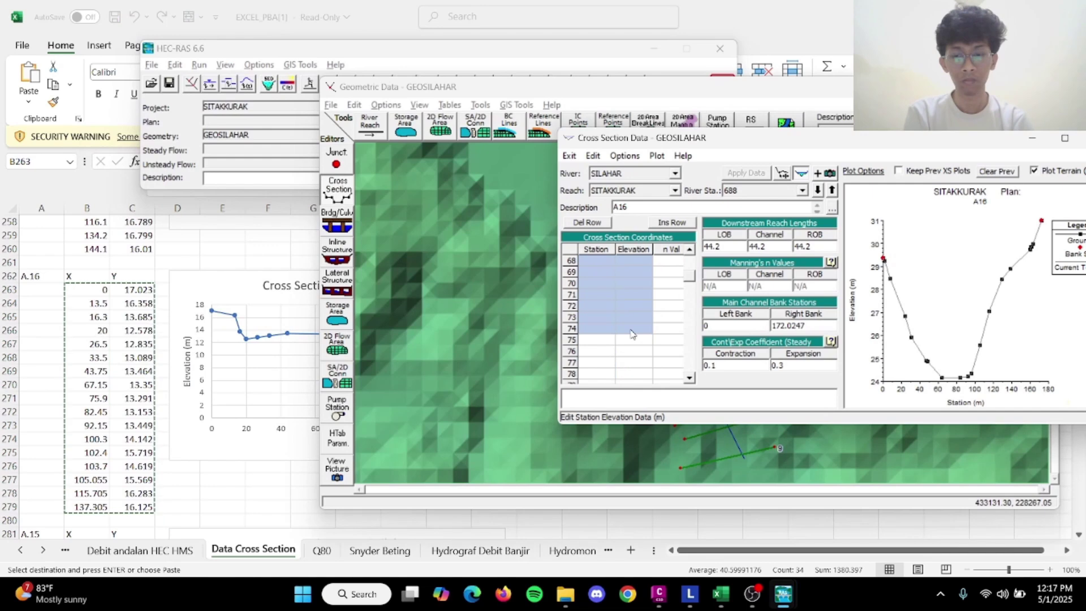
click(763, 173)
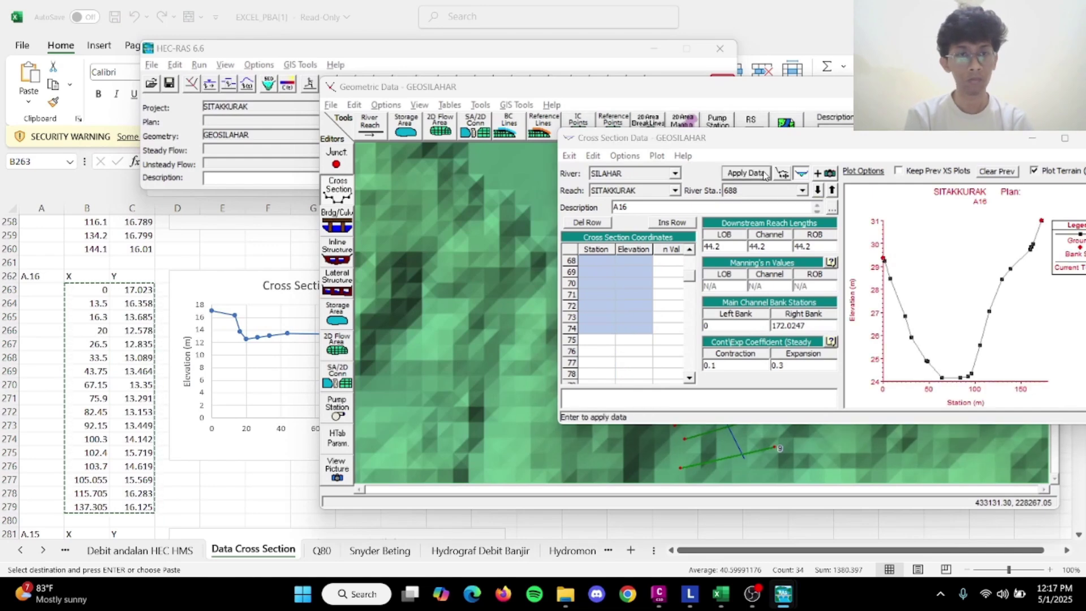
click(791, 360)
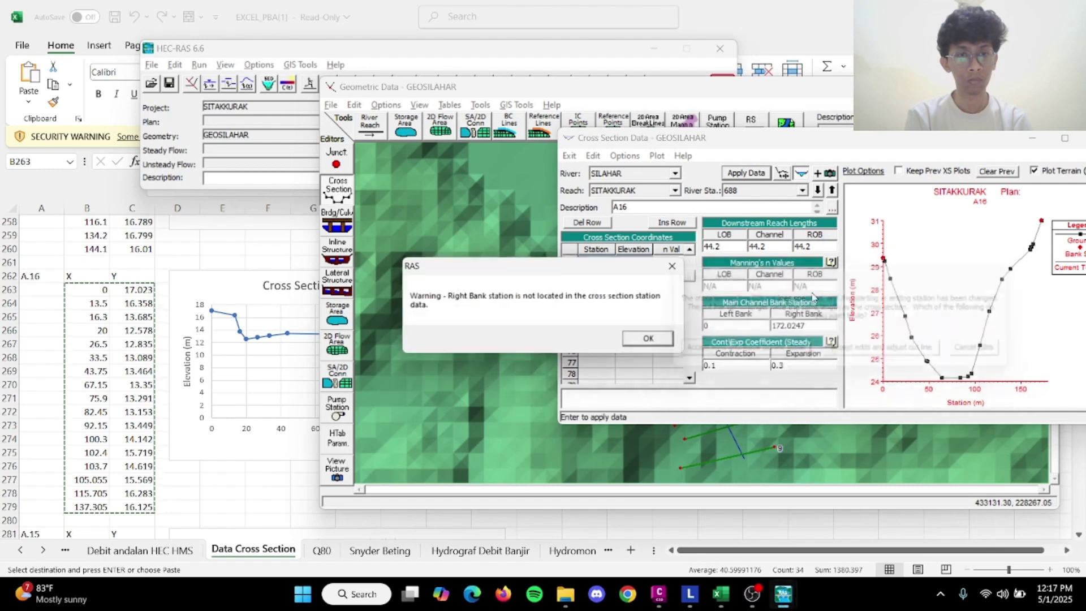
click(655, 343)
Set the right bank station of section A16 to 115.705, using the plotted ground point's station, and apply the data.
click(818, 191)
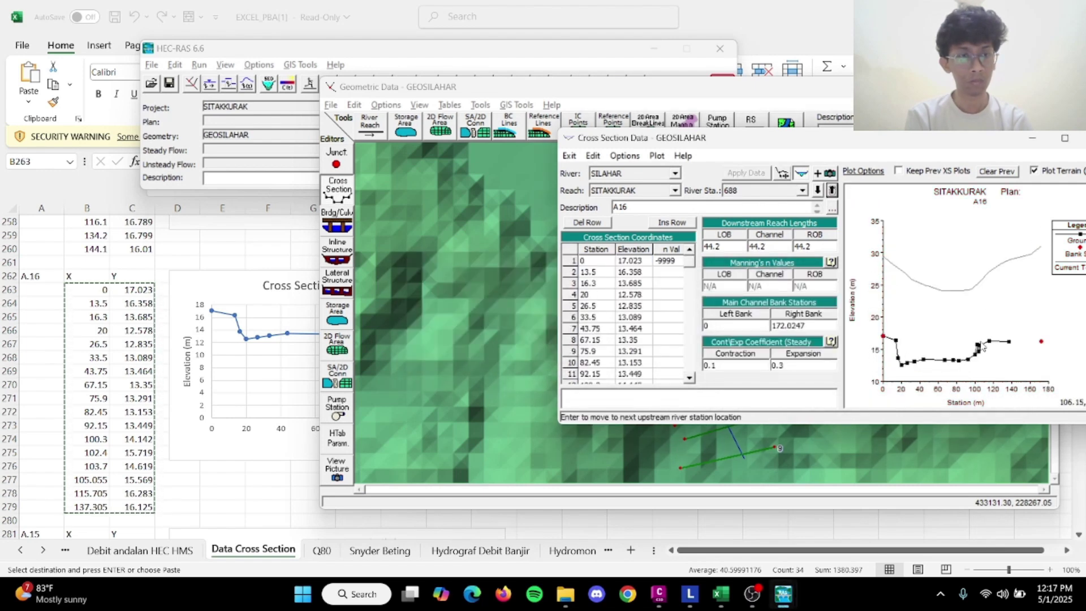
click(981, 346)
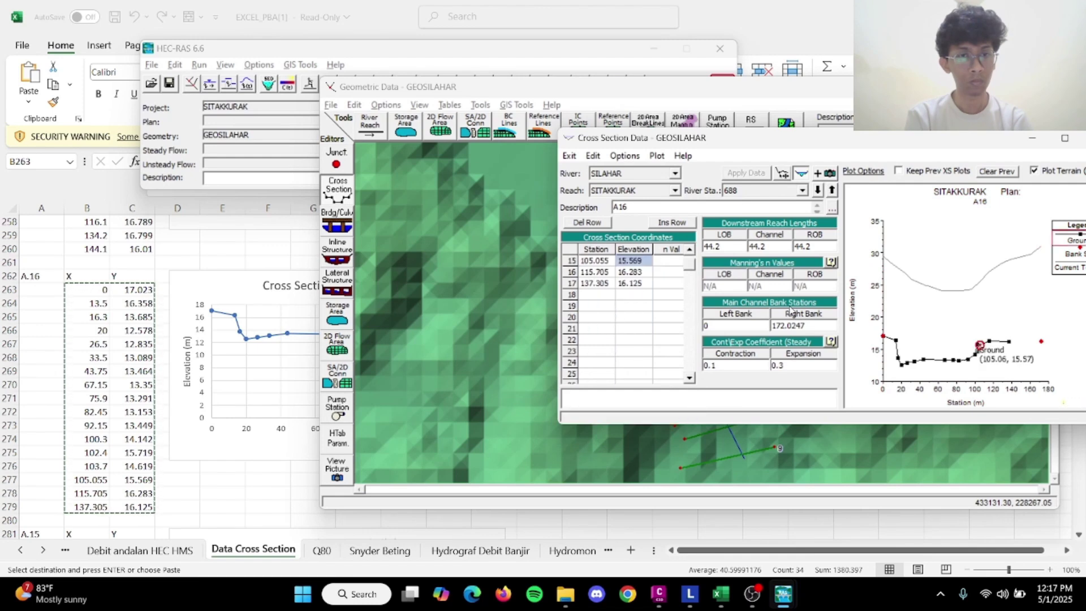
click(989, 344)
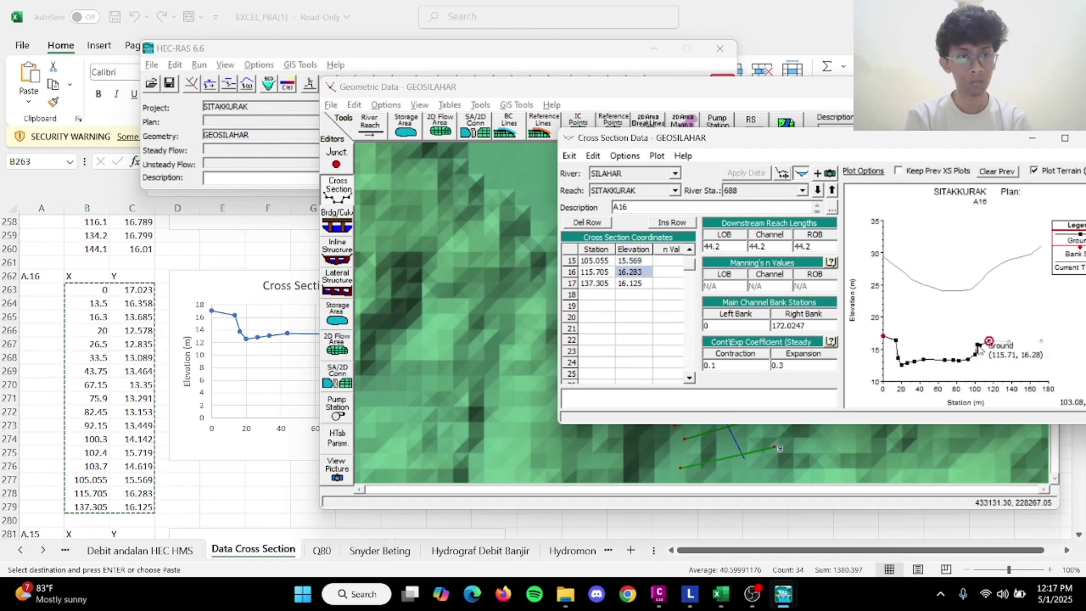
click(605, 272)
key(ctrl+c)
click(822, 327)
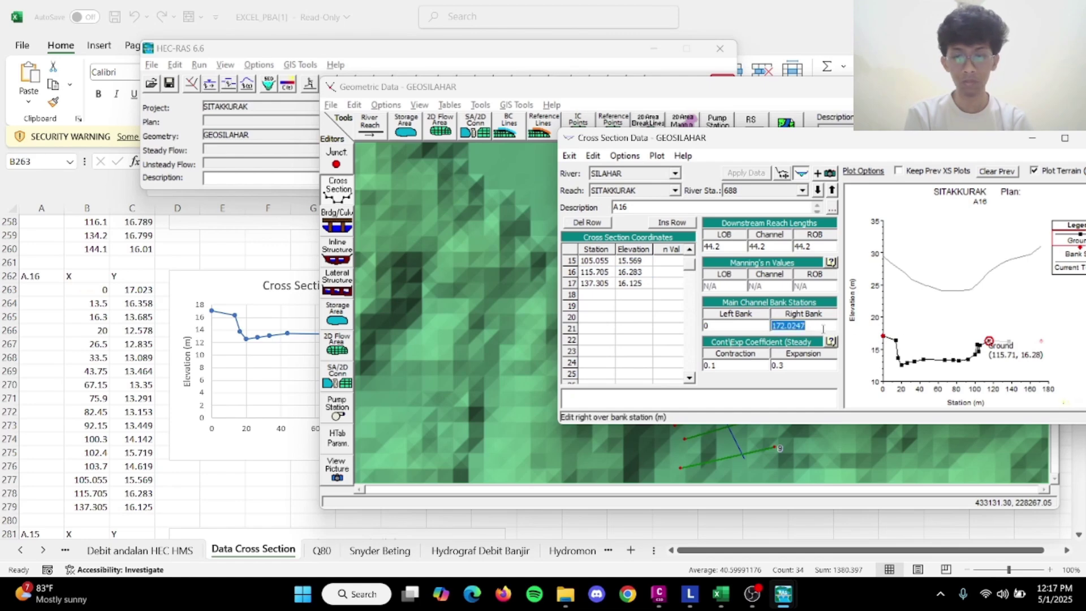
key(ctrl+v)
click(758, 175)
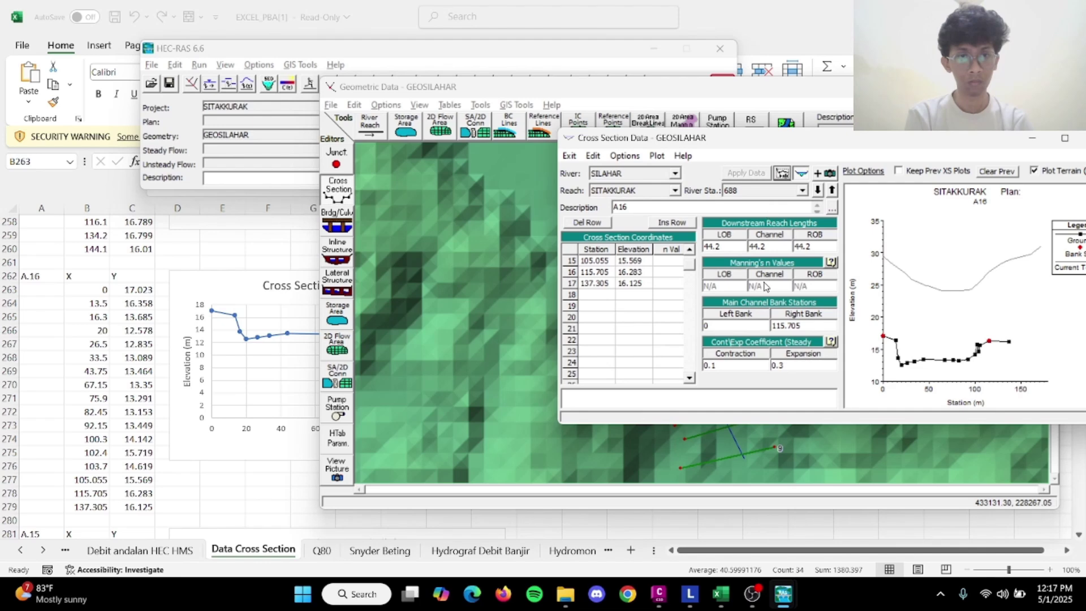
Advance to river station 644 (A15), switch to Excel and copy the A.15 X and Y coordinates in B282:C296.
click(818, 190)
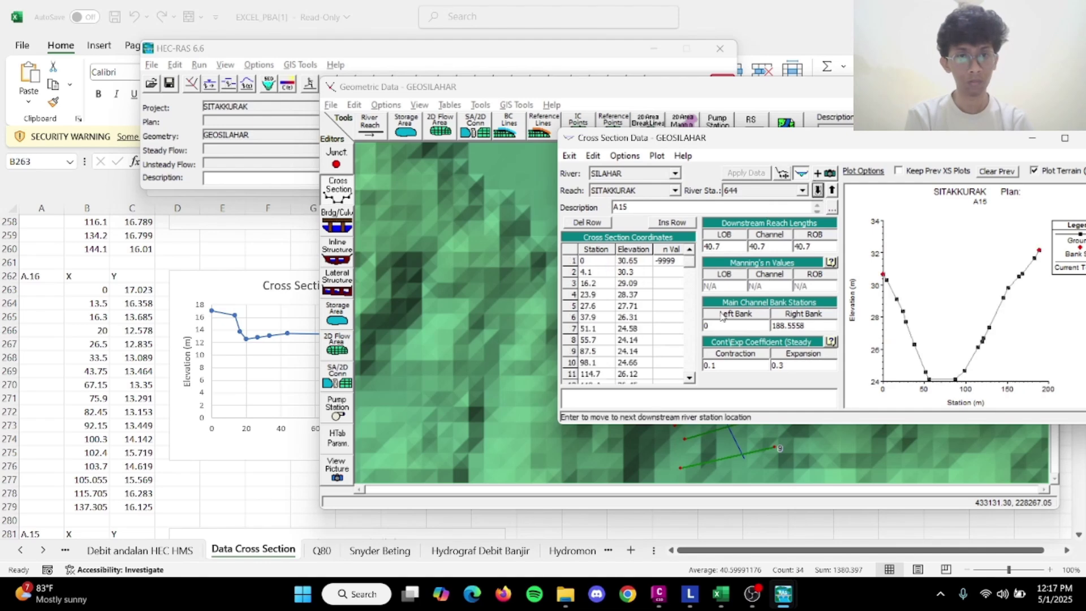
scroll(150, 419, down, 4)
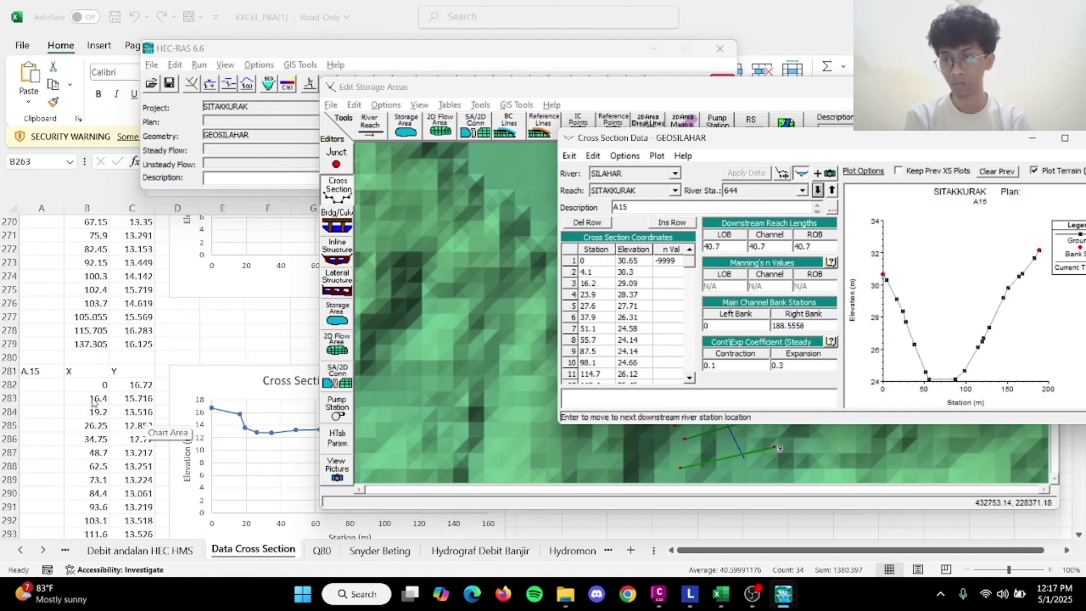
click(94, 401)
scroll(94, 396, down, 1)
drag(87, 348, 153, 508)
key(ctrl+c)
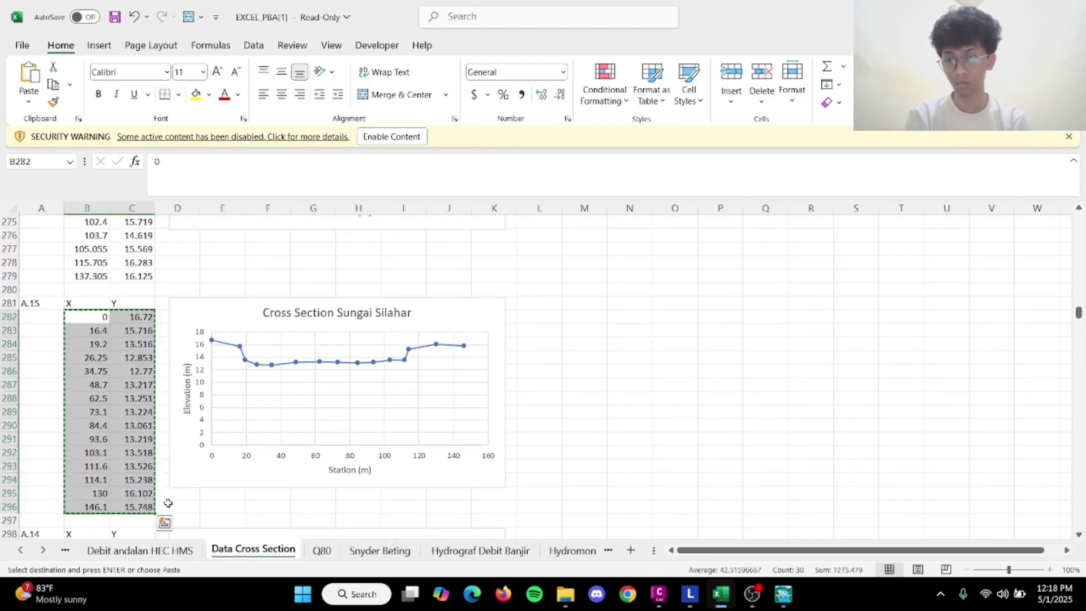
Switch to HEC-RAS, paste the coordinates into A15's station-elevation table and apply the data, leaving the cut line alone.
key(alt+Tab)
click(594, 262)
drag(592, 262, 620, 373)
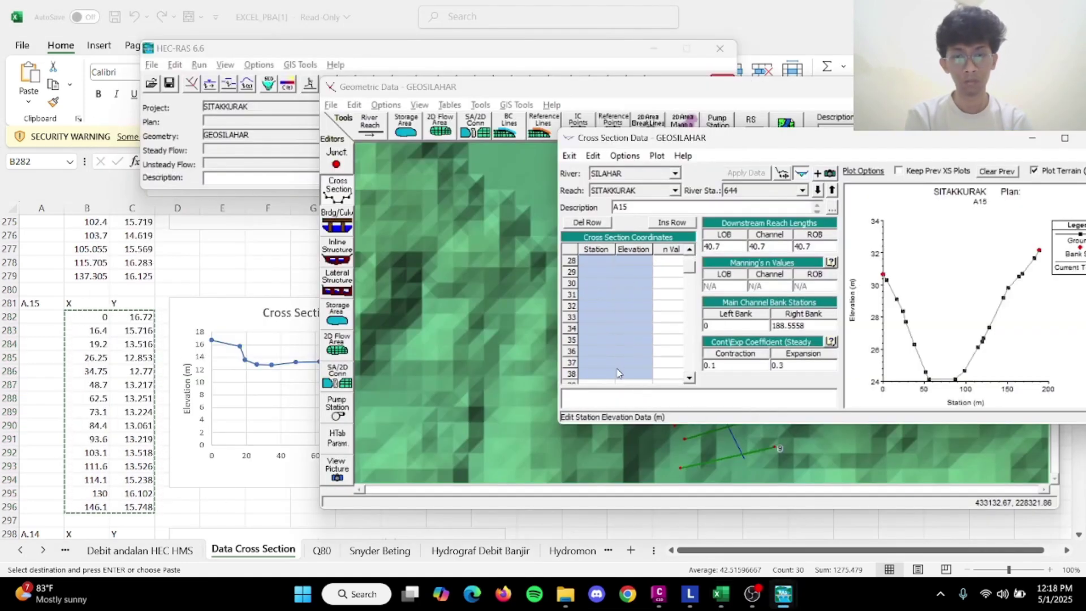
key(ctrl+v)
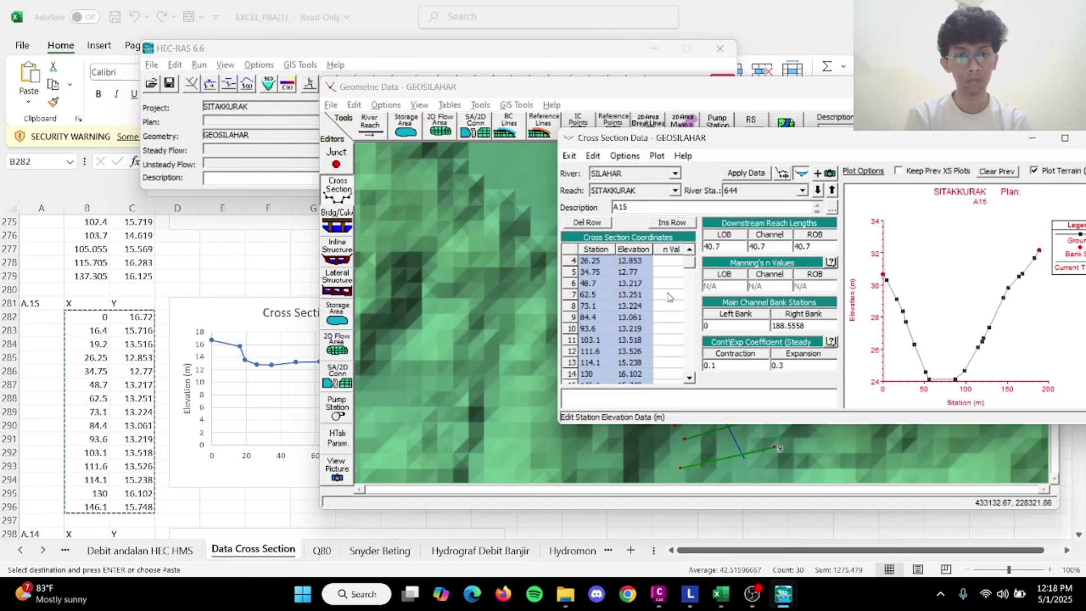
click(747, 176)
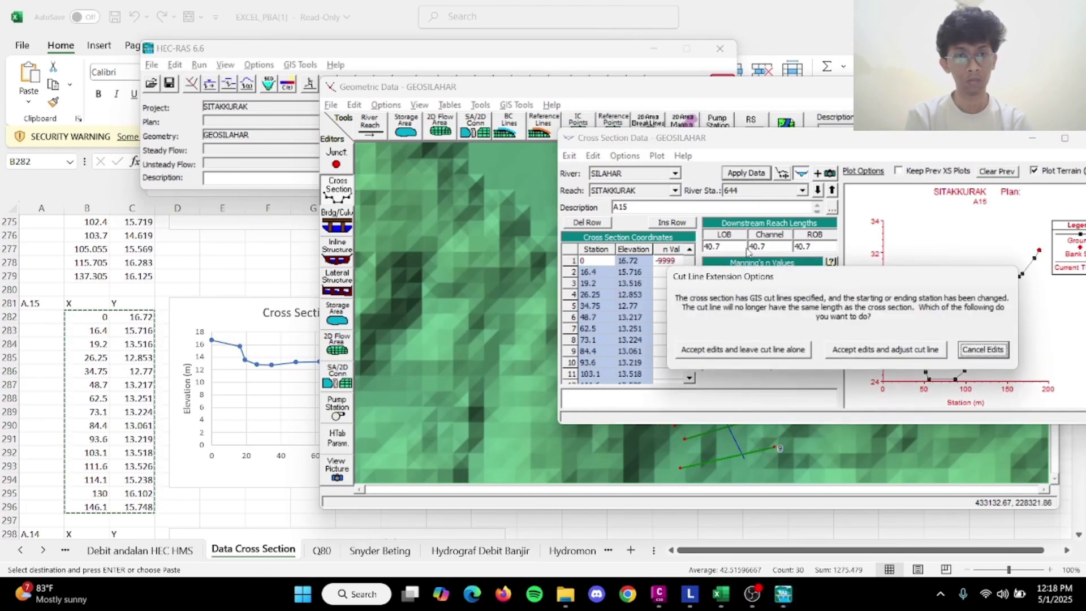
click(742, 349)
click(658, 337)
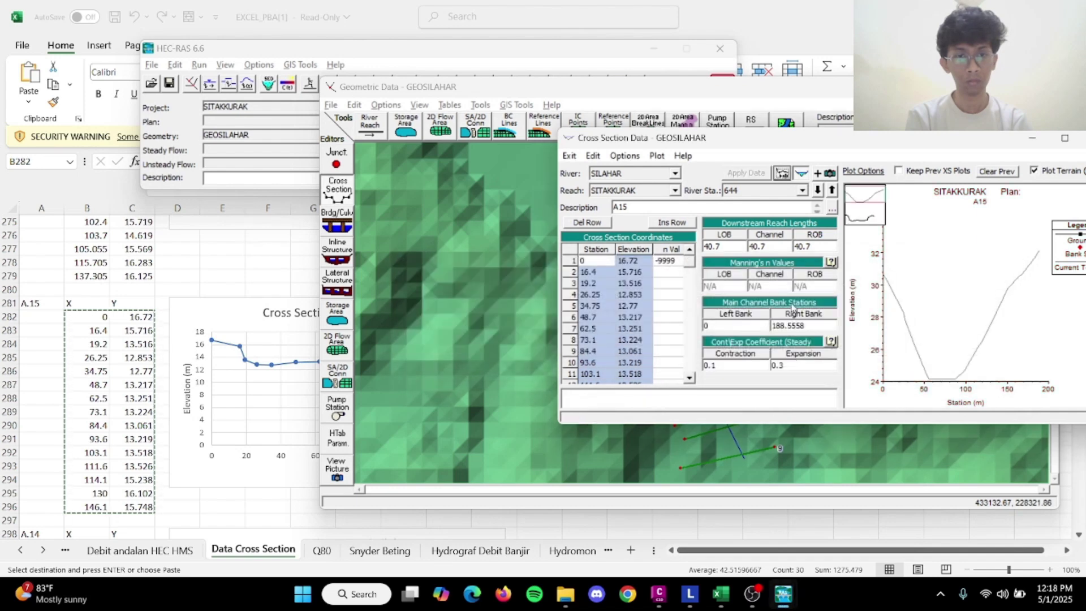
In Excel, copy the A.14 X and Y coordinates in B299:C317 of the Data Cross Section sheet.
click(170, 401)
scroll(158, 415, down, 5)
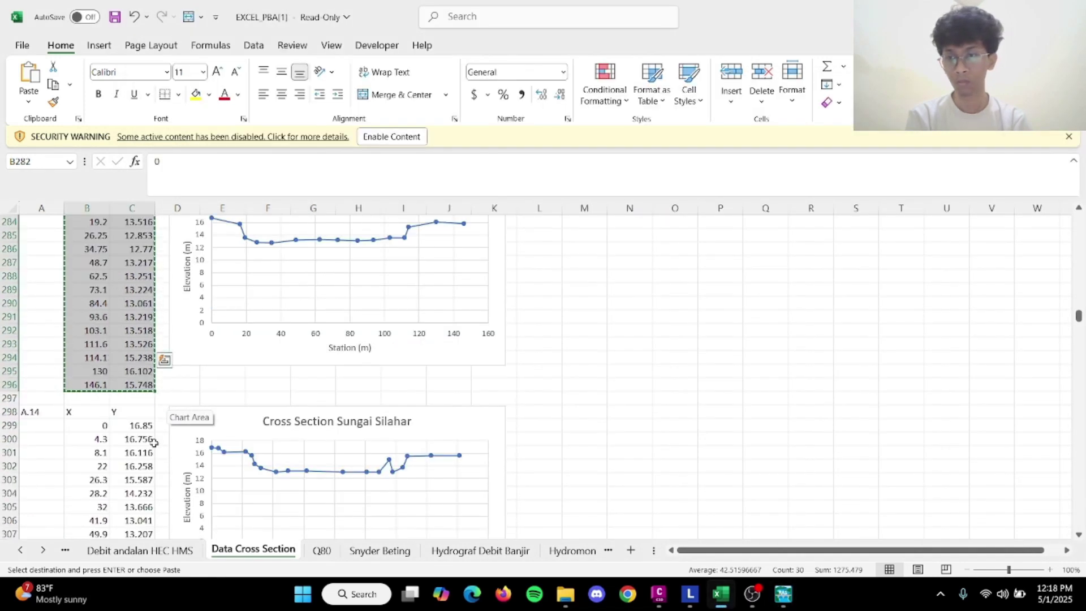
drag(91, 345, 142, 501)
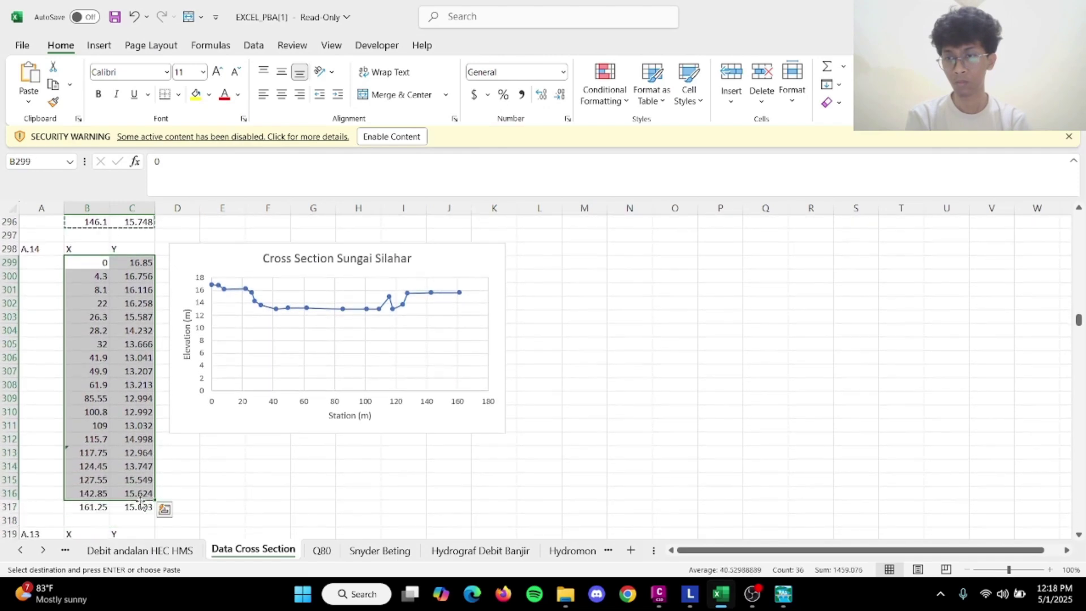
click(164, 509)
click(113, 514)
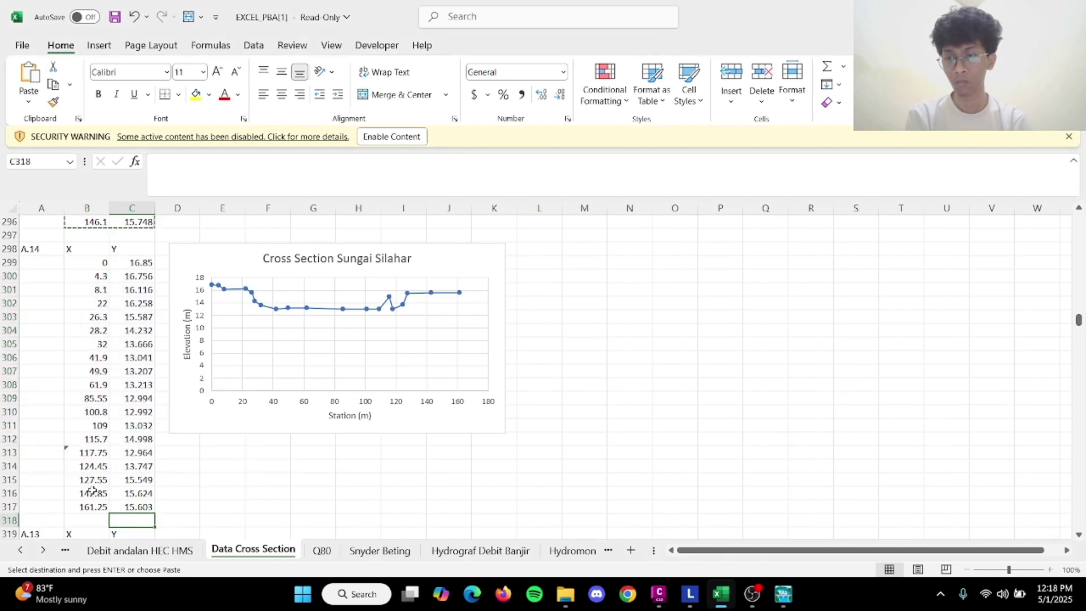
drag(105, 263, 146, 502)
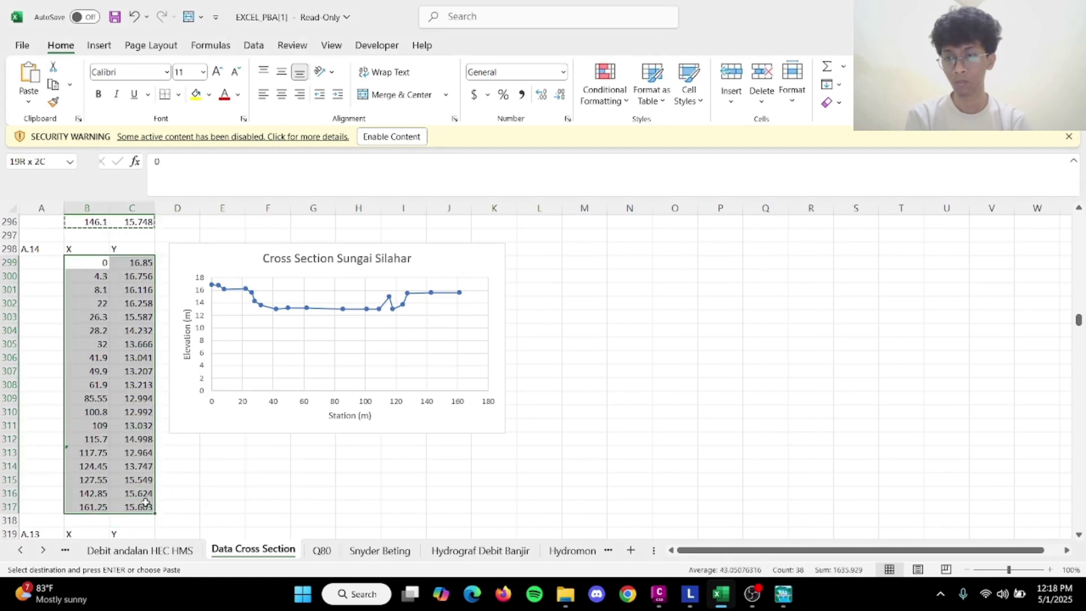
In HEC-RAS, advance to river station 603 (A14), paste the copied coordinates and apply the data, leaving the cut line alone.
key(alt+Tab)
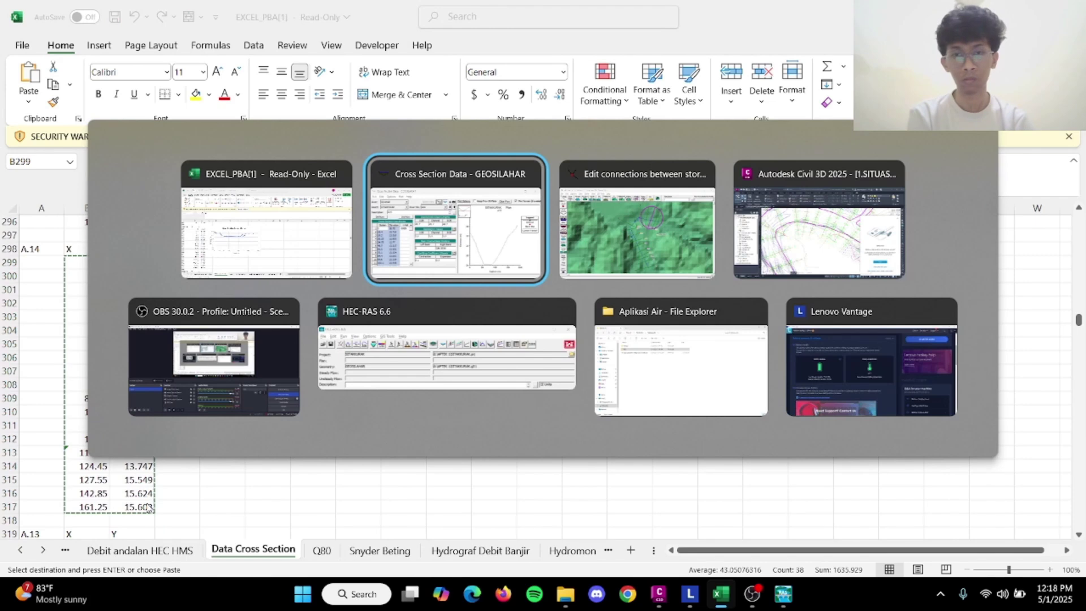
click(821, 189)
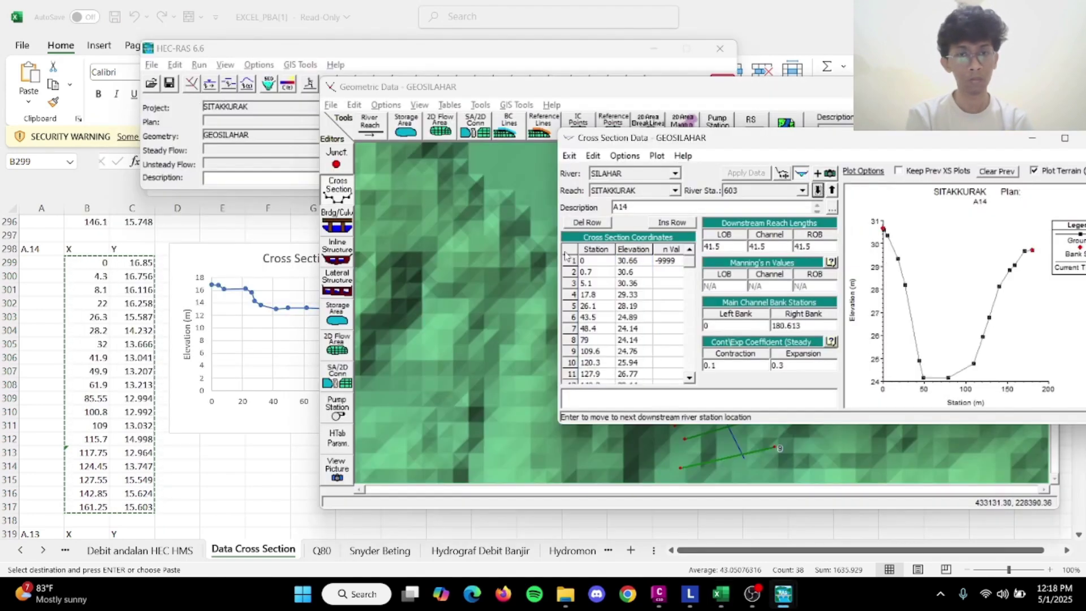
drag(597, 260, 644, 273)
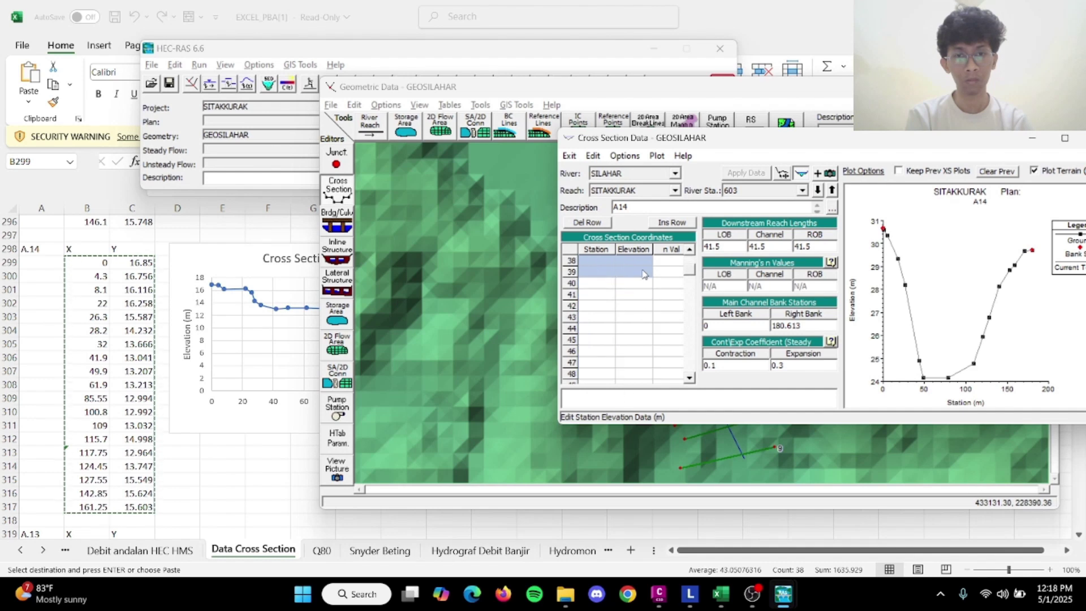
key(ctrl+v)
click(754, 173)
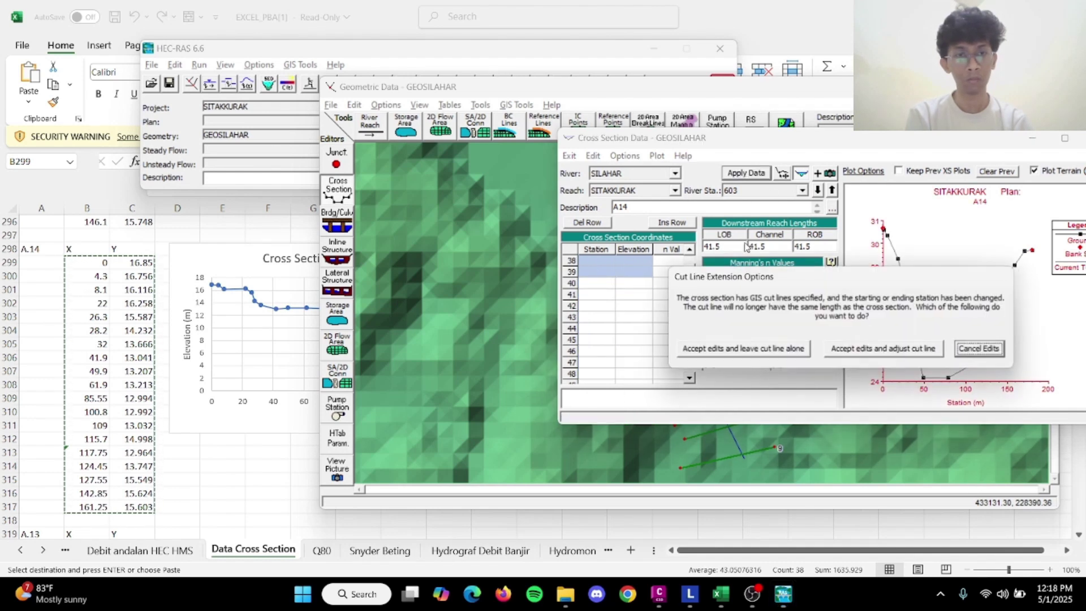
click(773, 357)
click(668, 341)
Advance to river station 562 (A13), switch to Excel and copy the A.13 X and Y coordinates in B320:C337.
click(819, 192)
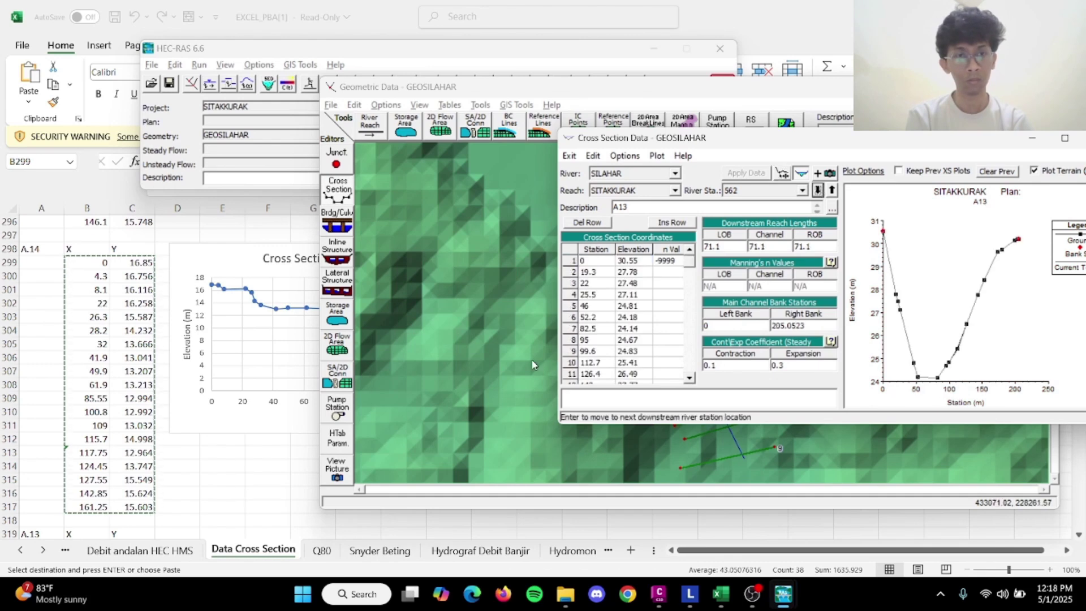
click(218, 401)
scroll(161, 445, down, 2)
scroll(161, 445, down, 2)
drag(93, 372, 142, 509)
drag(140, 560, 143, 518)
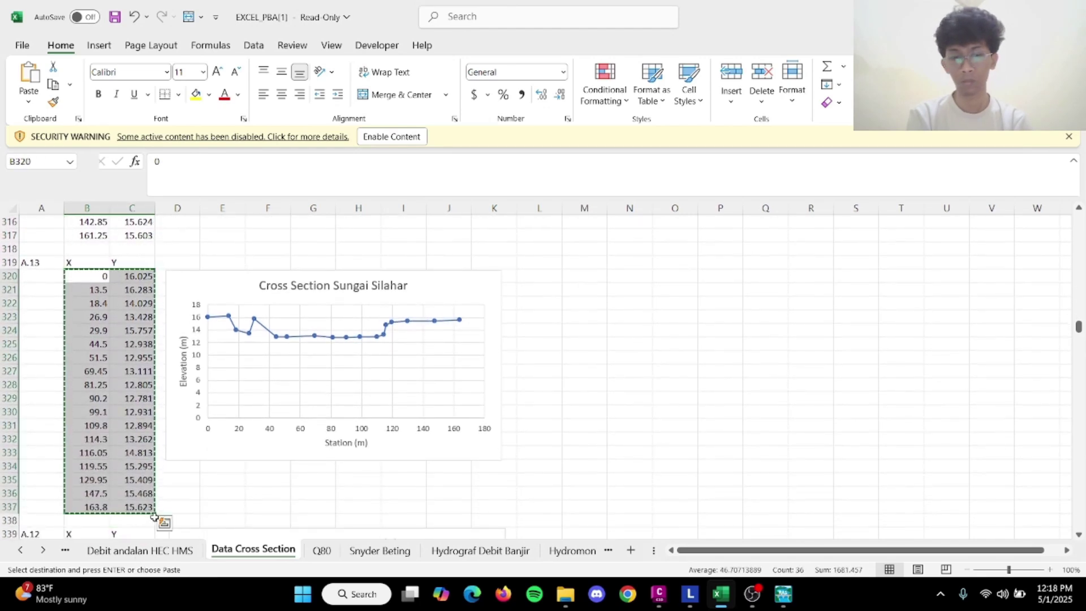
Switch to HEC-RAS, paste the coordinates into A13's station-elevation table and apply the data, leaving the cut line alone.
key(alt+Tab)
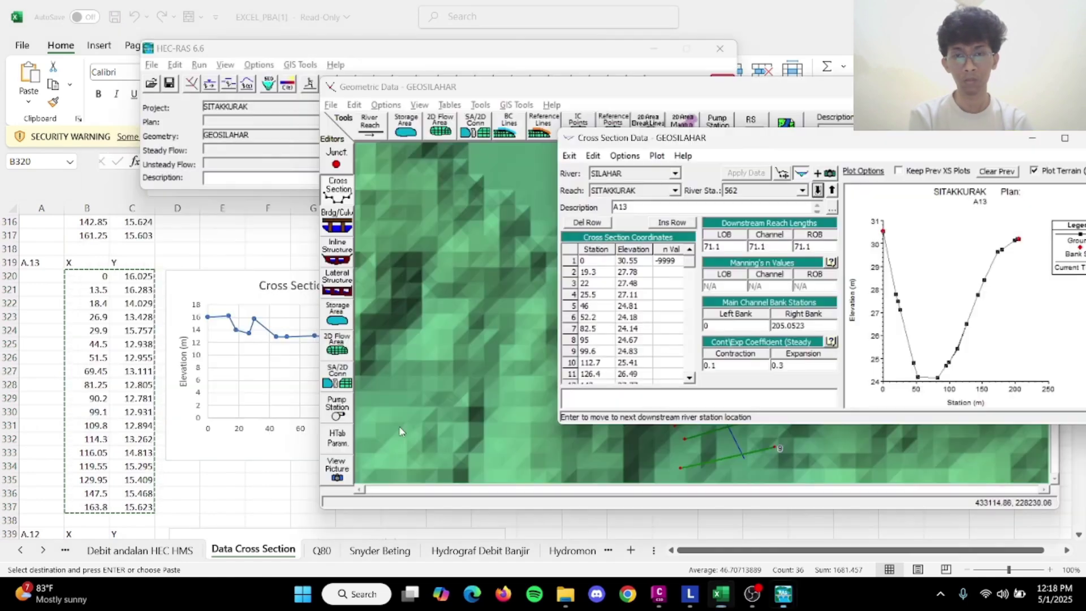
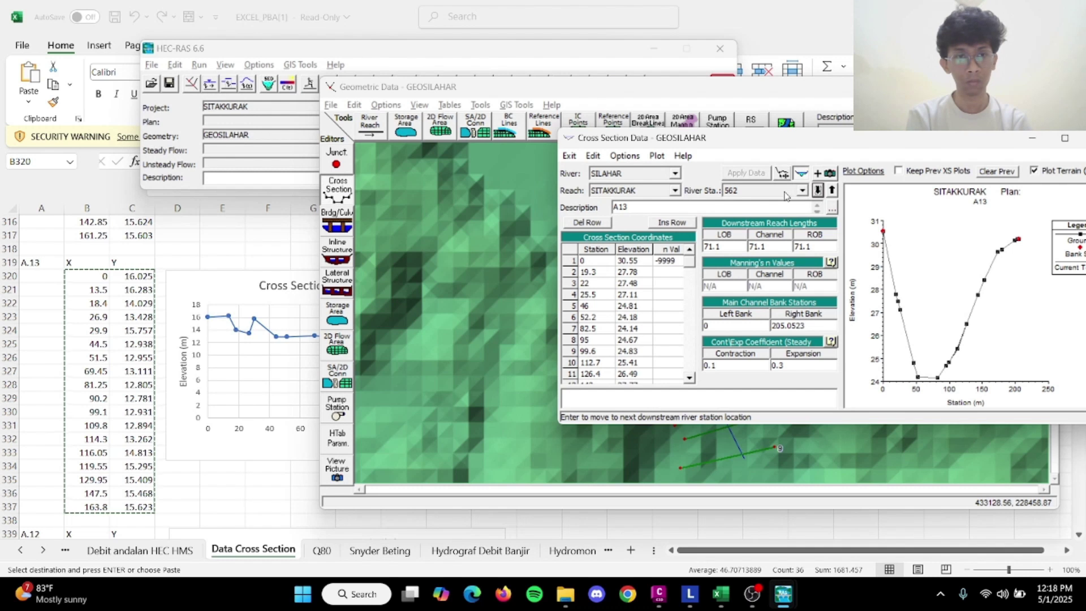
drag(589, 263, 643, 347)
text(0	16.025 13.5	16.283 18.4	14.029 26.9	13.428 29.9	15.757 44.5	12.938 51.5	12.955 69.45	13.111 81.25	12.805 90.2	12.781 99.1	12.931 109.8	12.894 114.3	13.262 116.05	14.813 119.55	15.295 129.95	15.409 147.5	15.468 163.8	15.623)
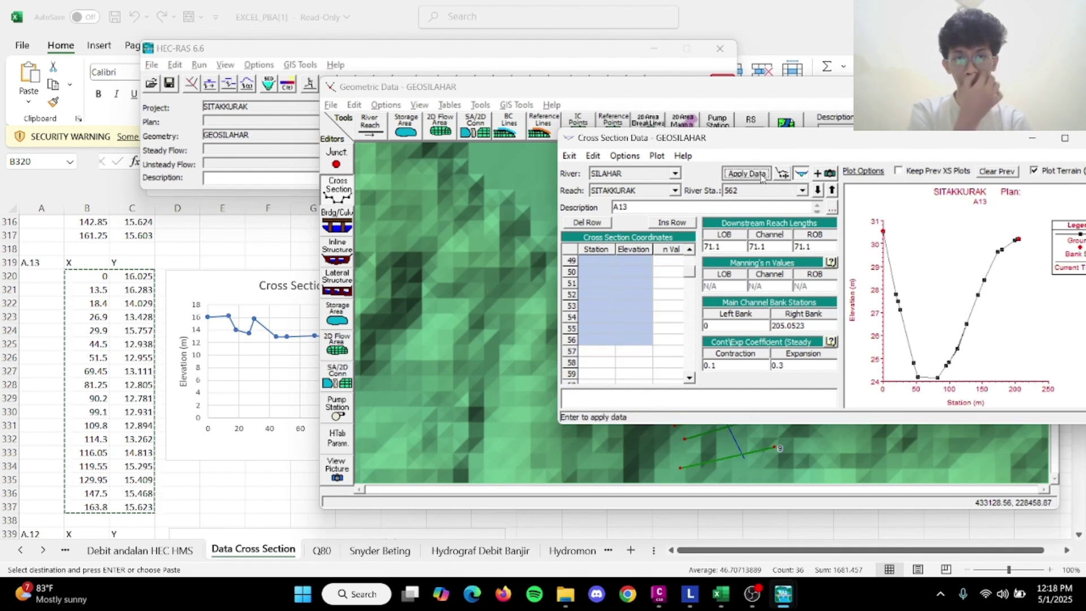
click(761, 177)
click(735, 350)
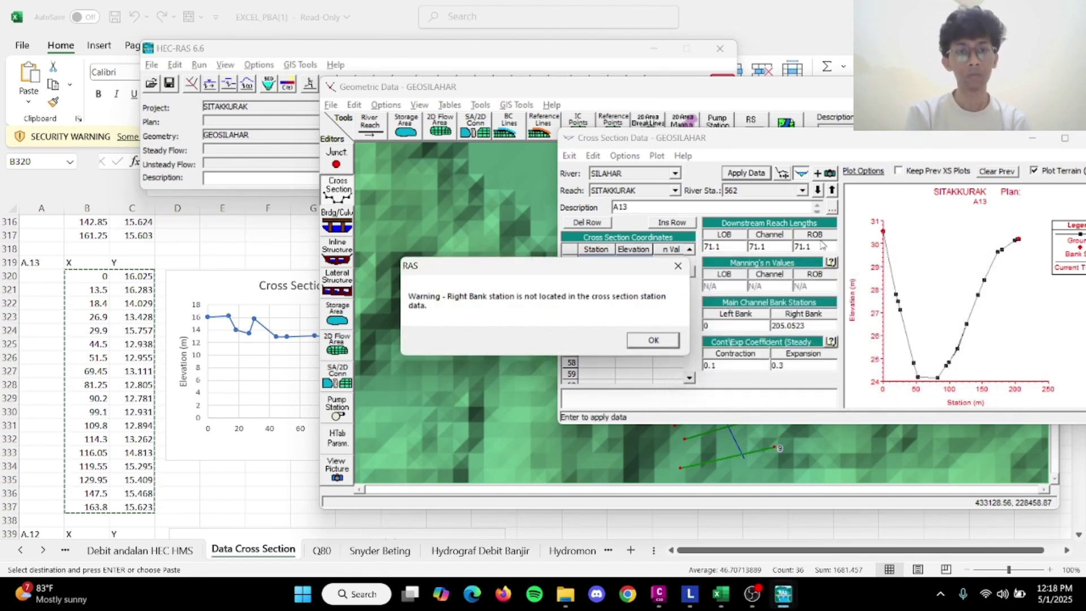
click(651, 338)
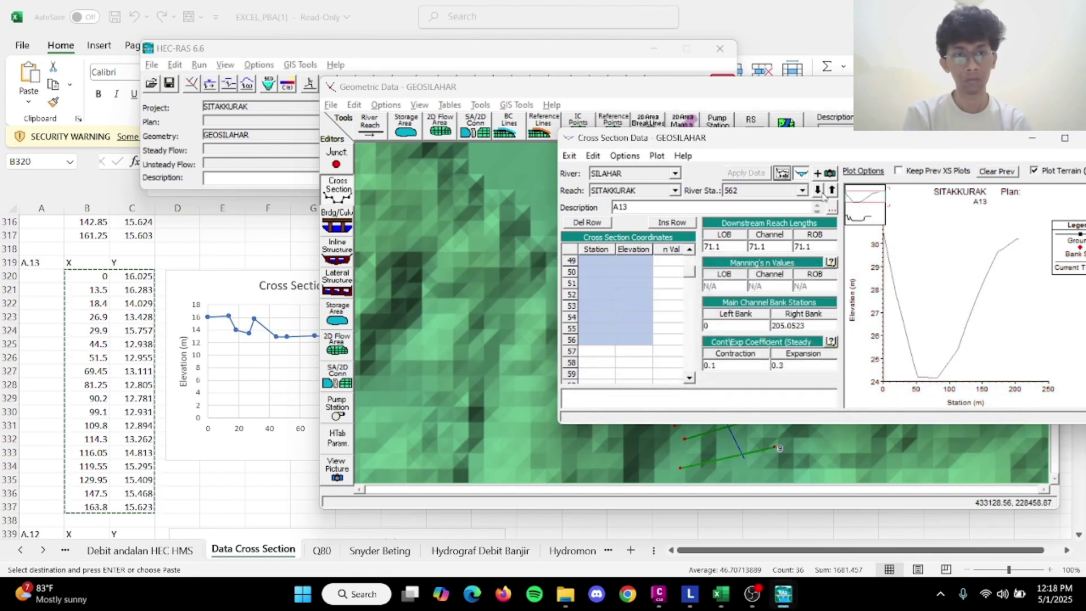
Advance to river station 491 (A12), switch to Excel and copy the A.12 X and Y coordinates in B340:C358.
click(819, 192)
click(250, 405)
scroll(188, 479, down, 6)
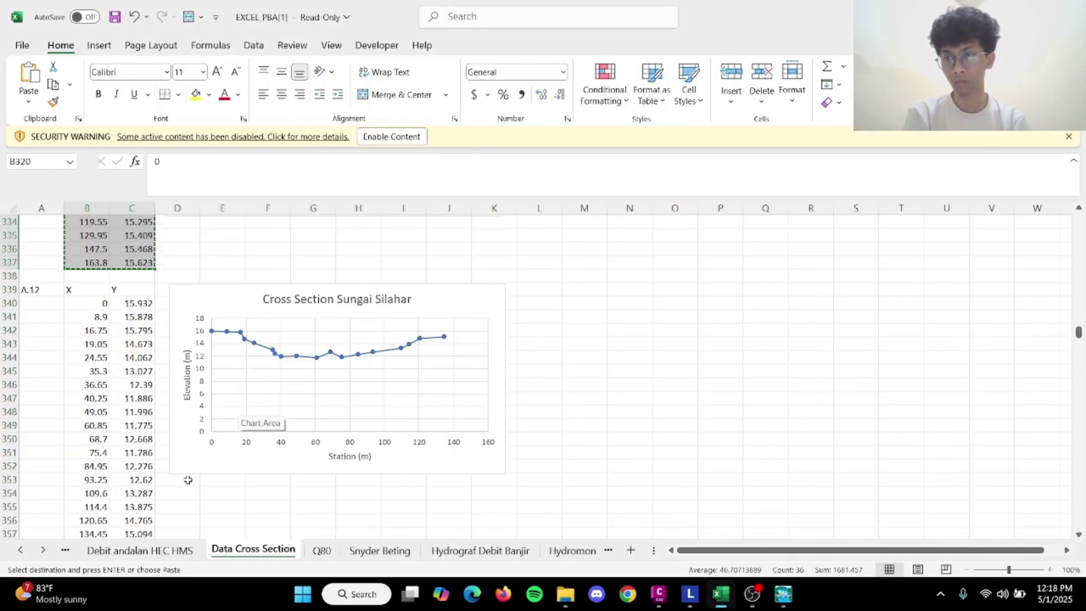
drag(107, 307, 144, 530)
key(ctrl+c)
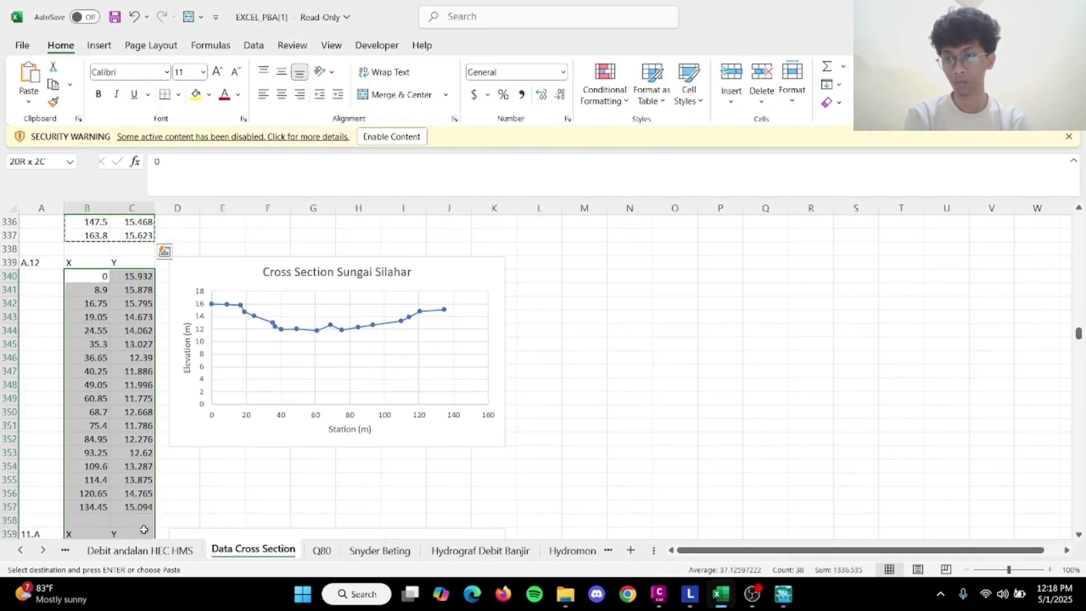
Switch to HEC-RAS, paste the coordinates into A12's station-elevation table and apply the data, leaving the cut line alone.
key(alt+Tab)
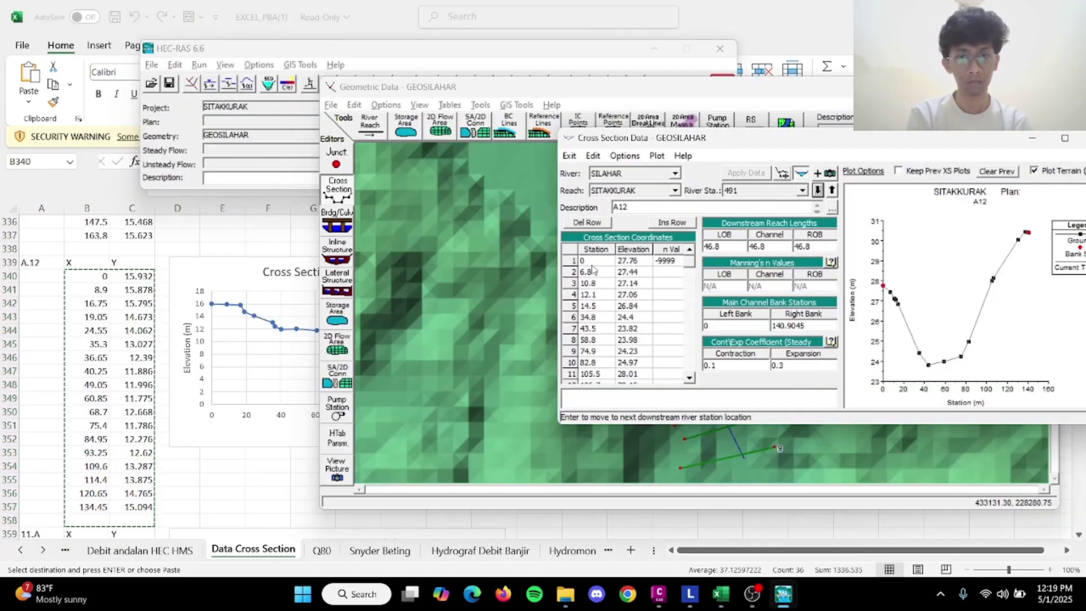
drag(591, 264, 632, 326)
key(ctrl+v)
click(758, 177)
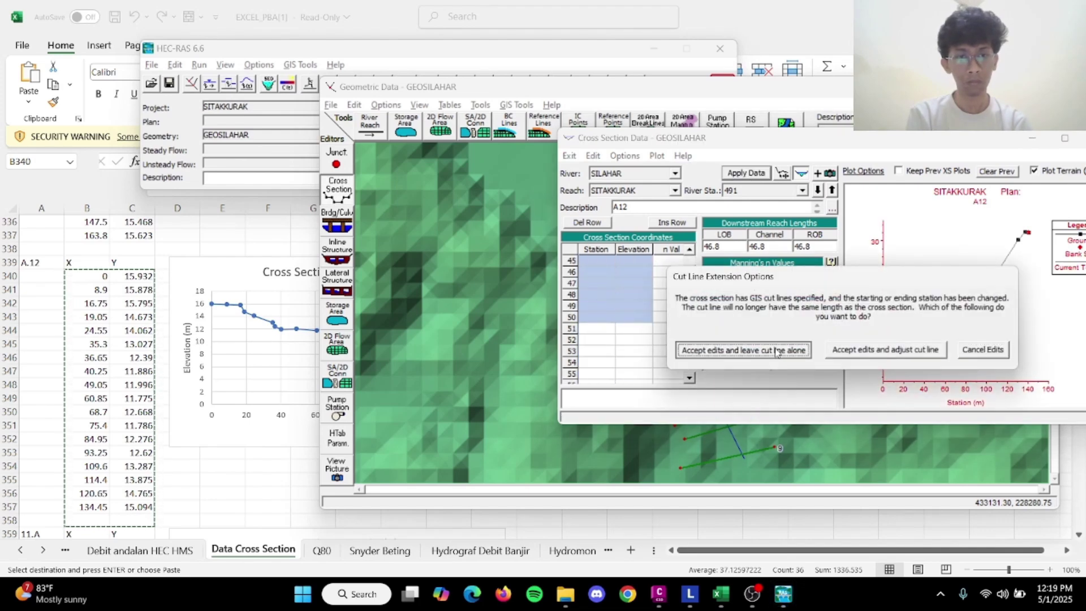
click(742, 350)
click(668, 342)
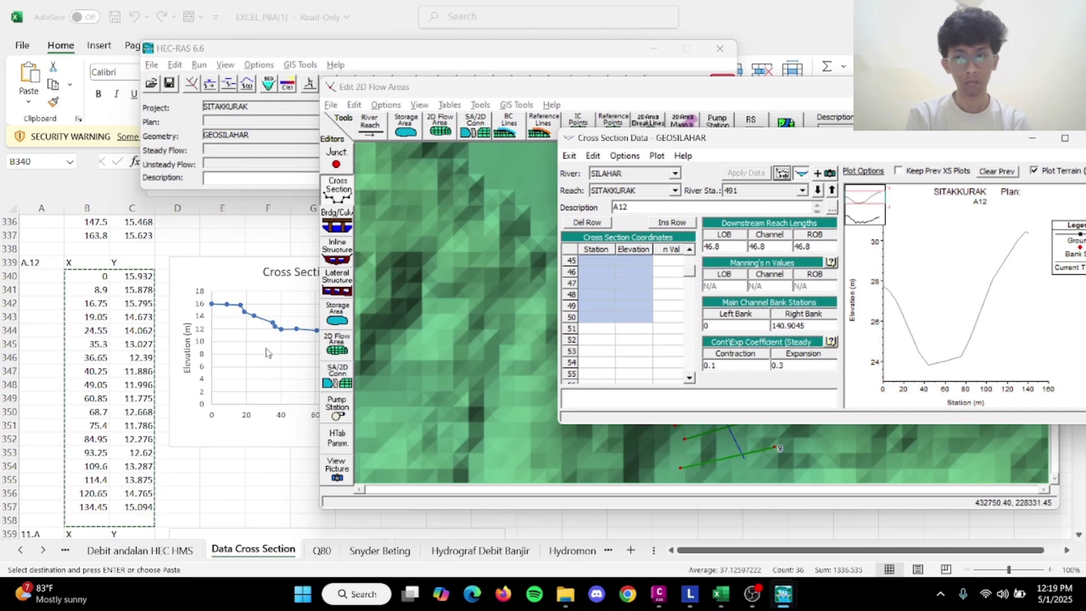
In Excel, copy the 11.A X and Y coordinates in B360:C377 of the Data Cross Section sheet.
key(alt+Tab)
scroll(164, 478, down, 3)
scroll(164, 478, down, 1)
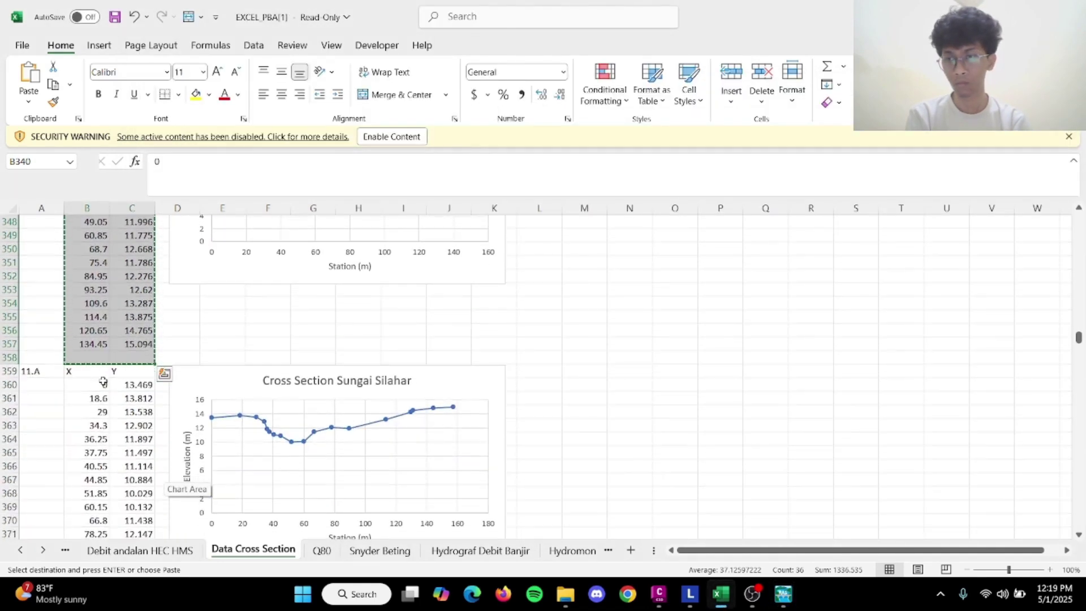
drag(101, 382, 132, 507)
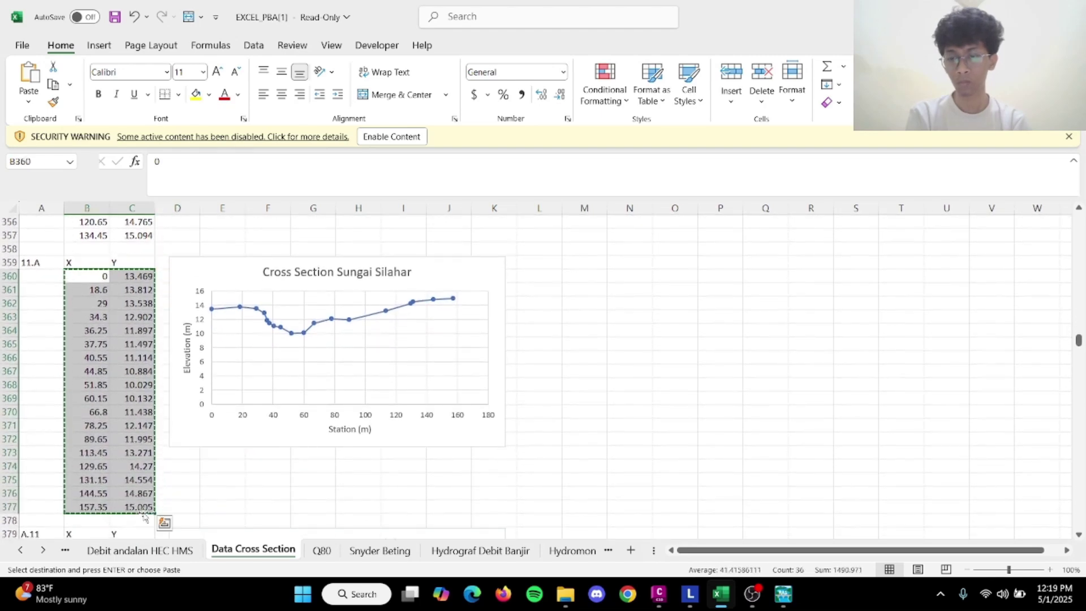
key(ctrl+c)
In HEC-RAS, advance to river station 444 (A11), paste the copied coordinates and apply the data, leaving the cut line alone.
key(alt+Tab)
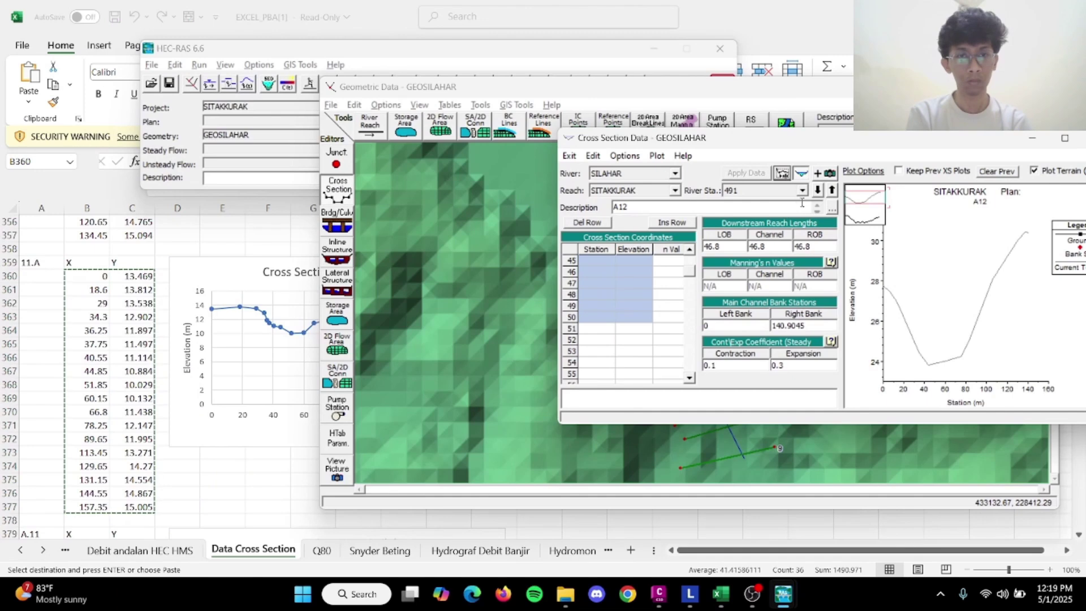
click(818, 191)
drag(594, 260, 633, 306)
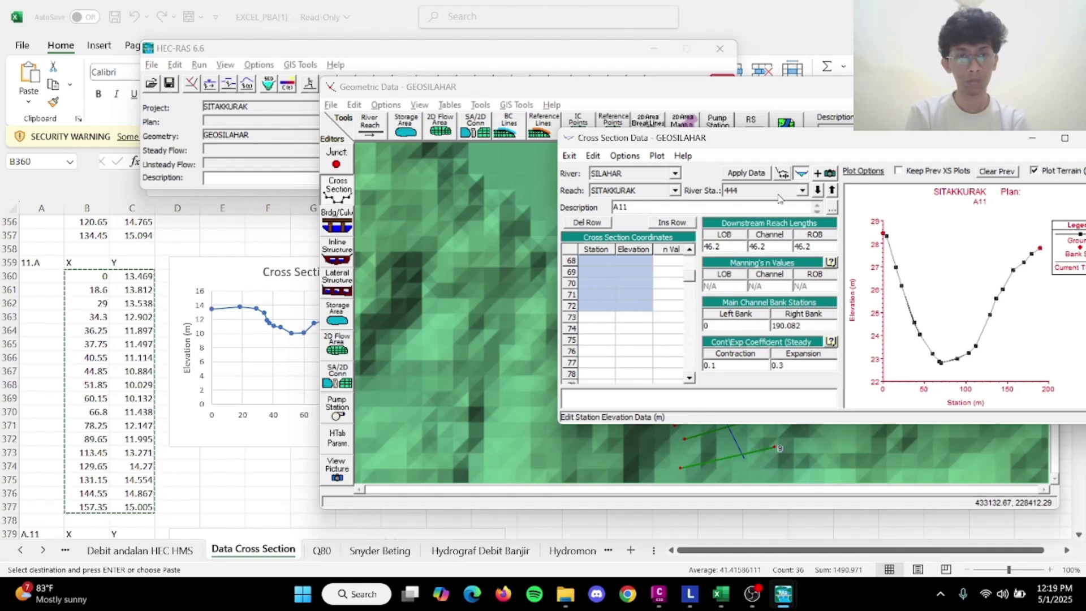
click(763, 174)
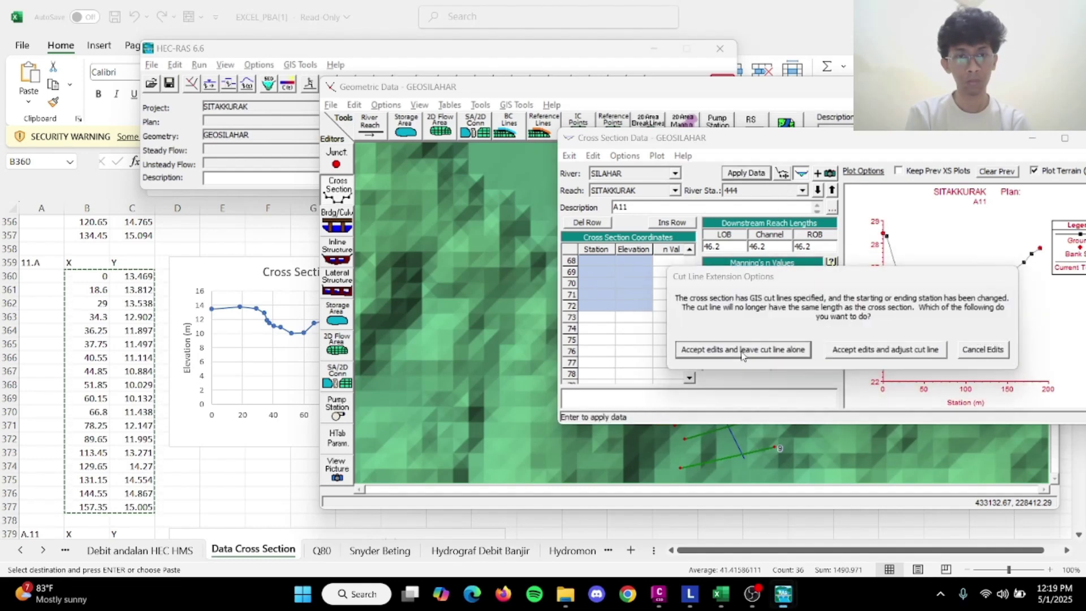
click(744, 355)
click(631, 346)
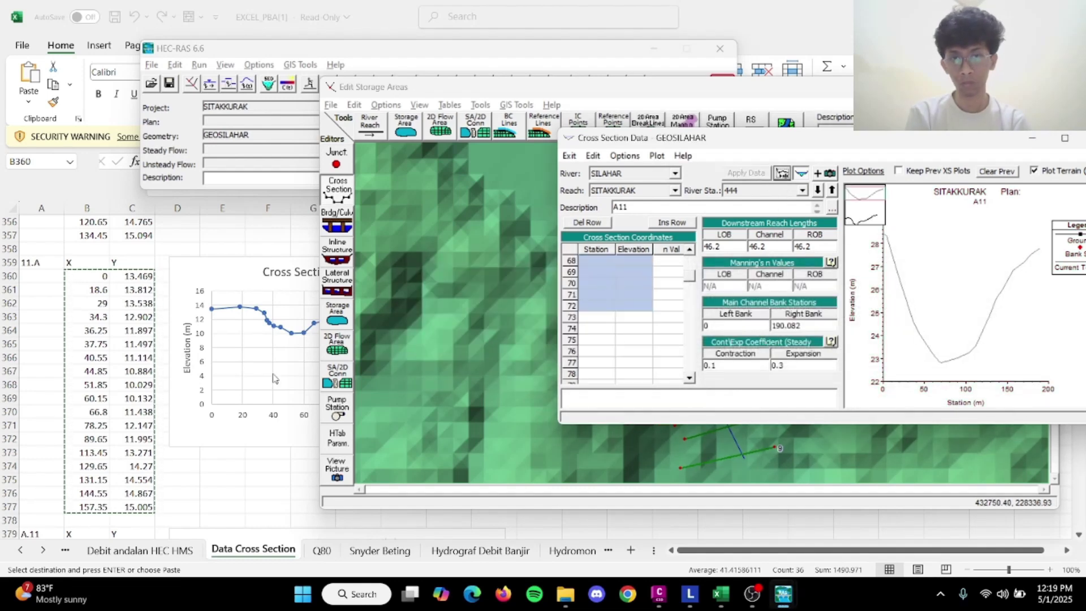
In Excel, copy the A.11 X and Y coordinates in B380:C392 of the Data Cross Section sheet.
key(alt+Tab)
scroll(270, 381, down, 4)
drag(89, 385, 140, 569)
drag(129, 517, 129, 507)
key(ctrl+c)
In HEC-RAS, advance to river station 398 (A.11), paste the copied coordinates and apply the data, leaving the cut line alone.
key(alt+Tab)
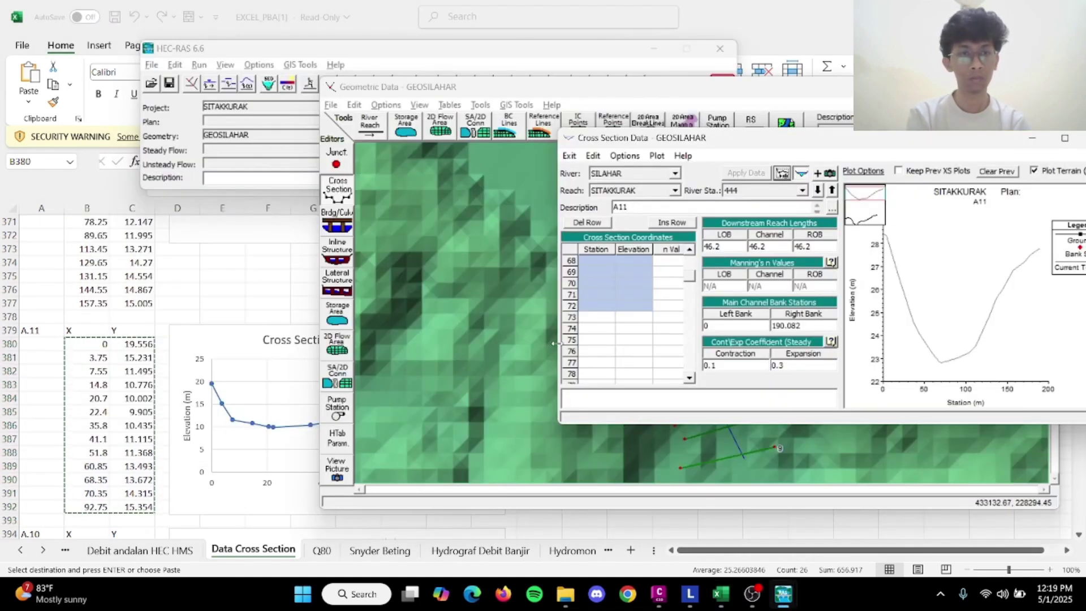
click(818, 191)
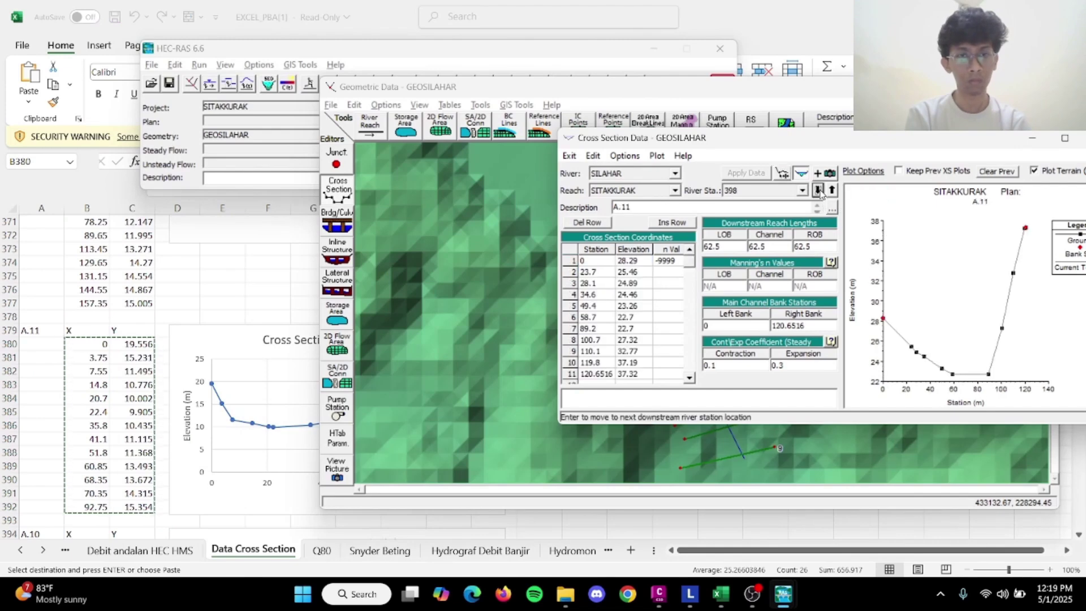
drag(610, 266, 647, 285)
key(Delete)
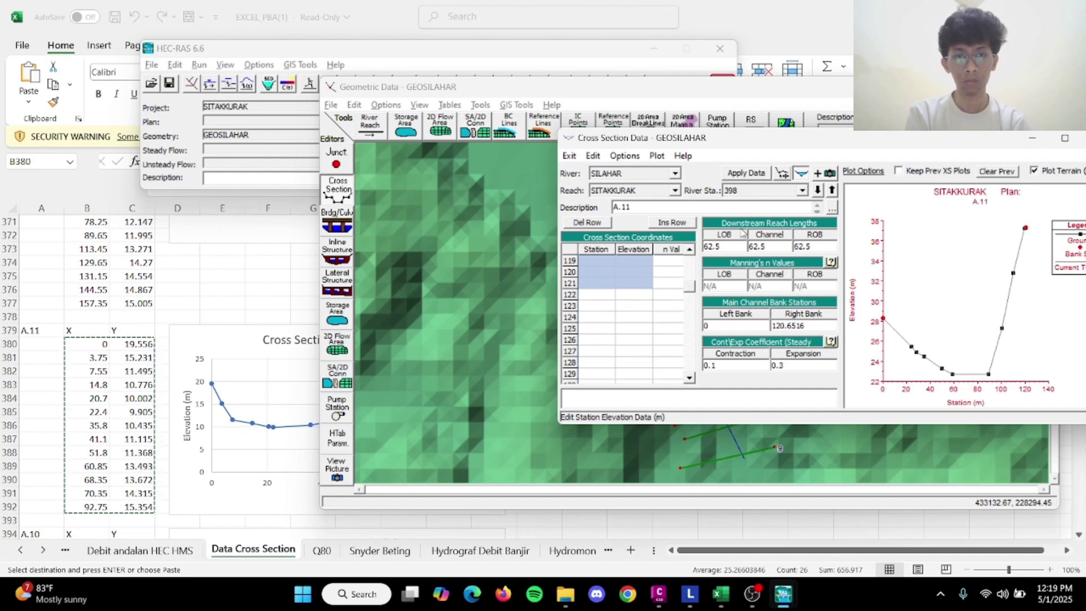
click(754, 173)
click(778, 348)
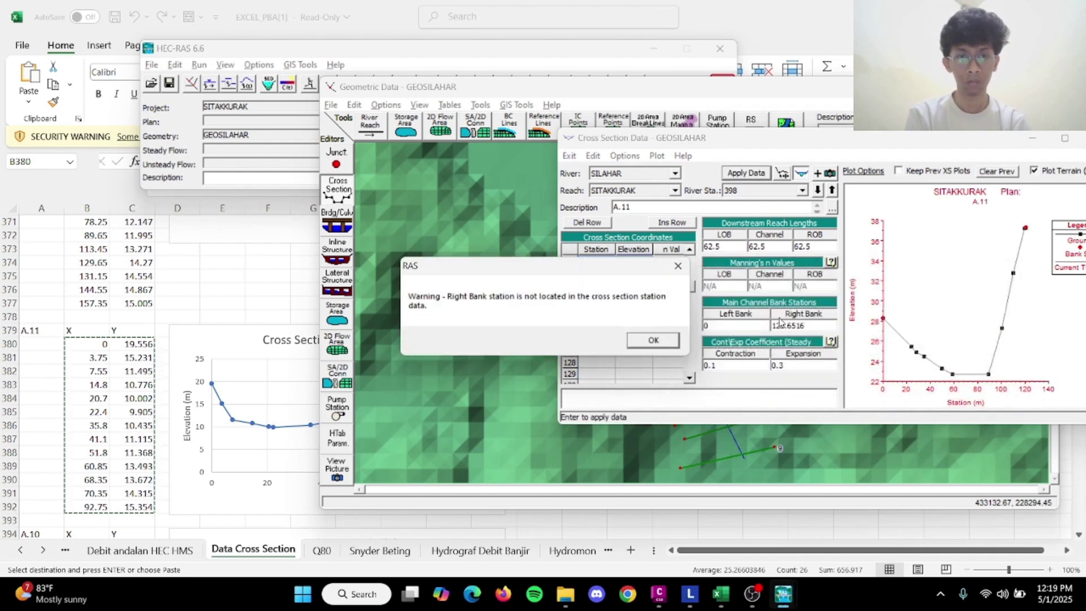
click(654, 340)
Advance to river station 335 (A10) and, in Excel, copy the A.10 X and Y coordinates in B395:C409.
click(820, 190)
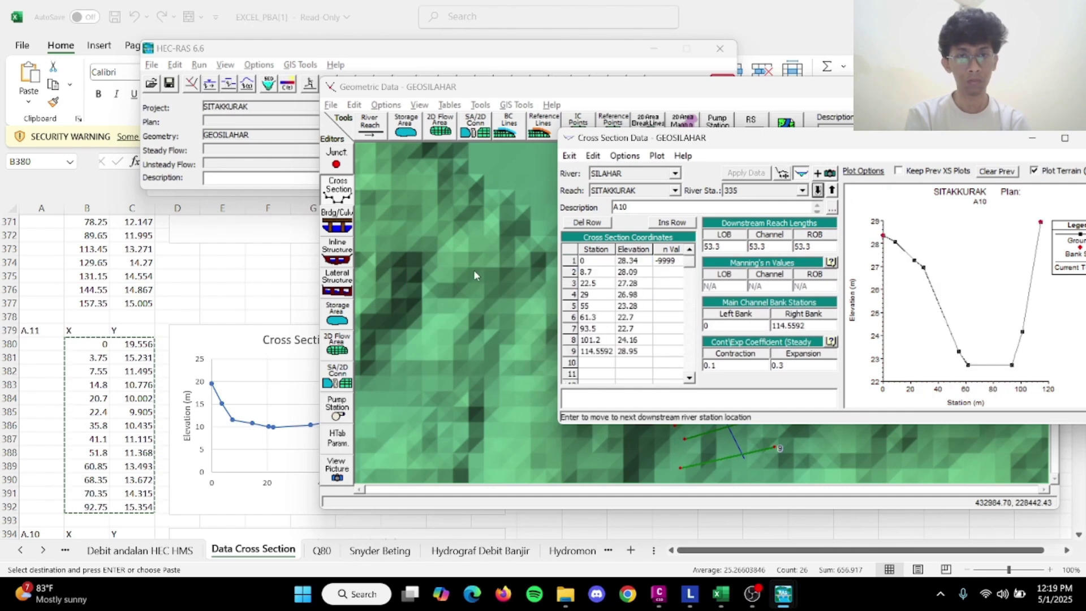
click(164, 378)
scroll(165, 378, down, 7)
drag(103, 262, 147, 465)
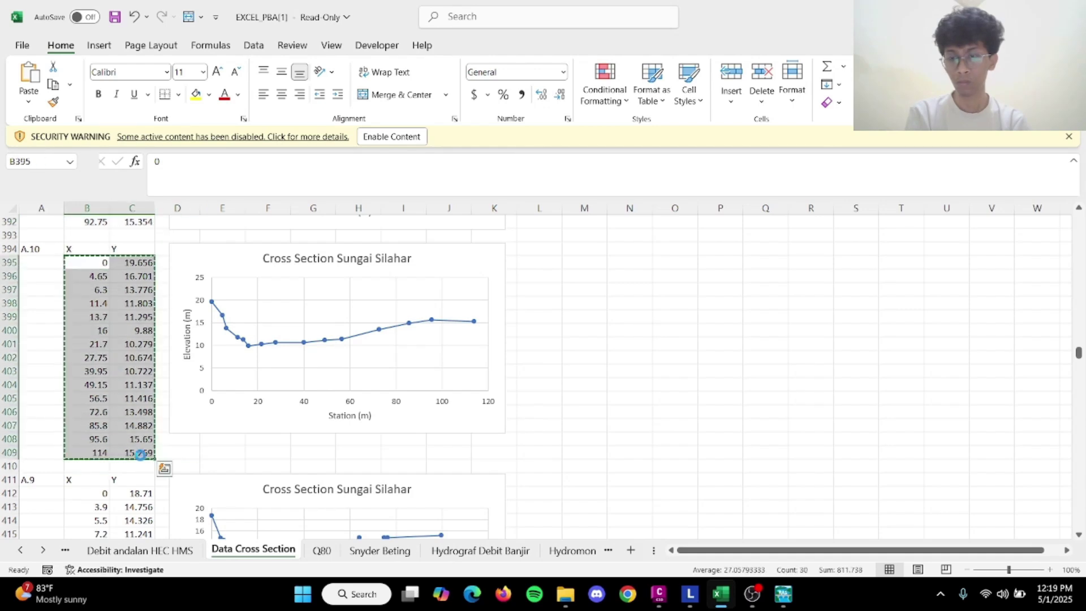
Switch to HEC-RAS, paste the full set of coordinates into A10's station-elevation table and apply the data.
key(alt+Tab)
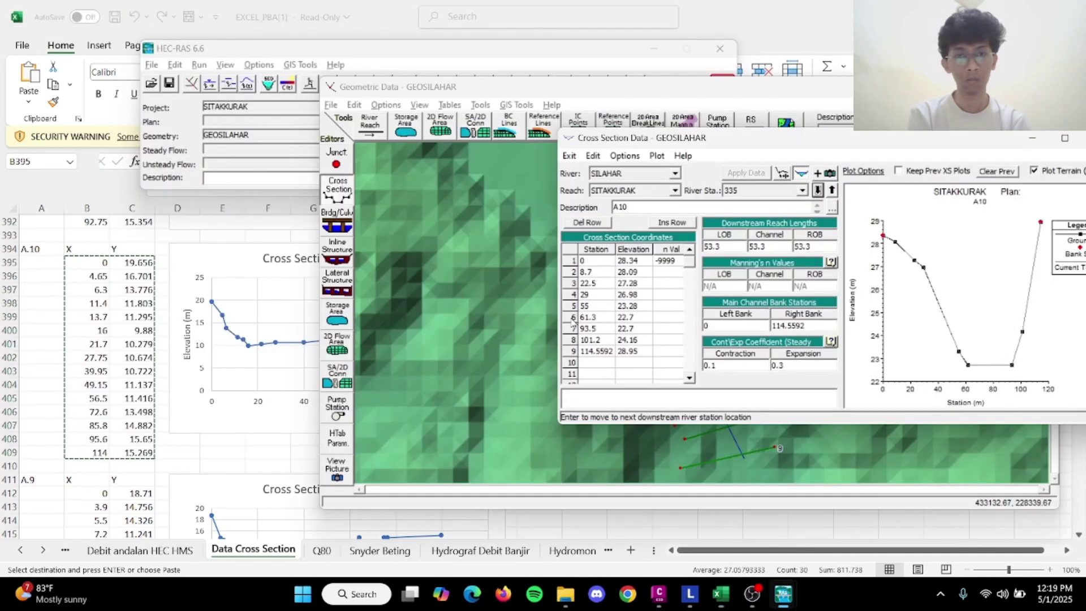
drag(587, 260, 633, 352)
key(ctrl+v)
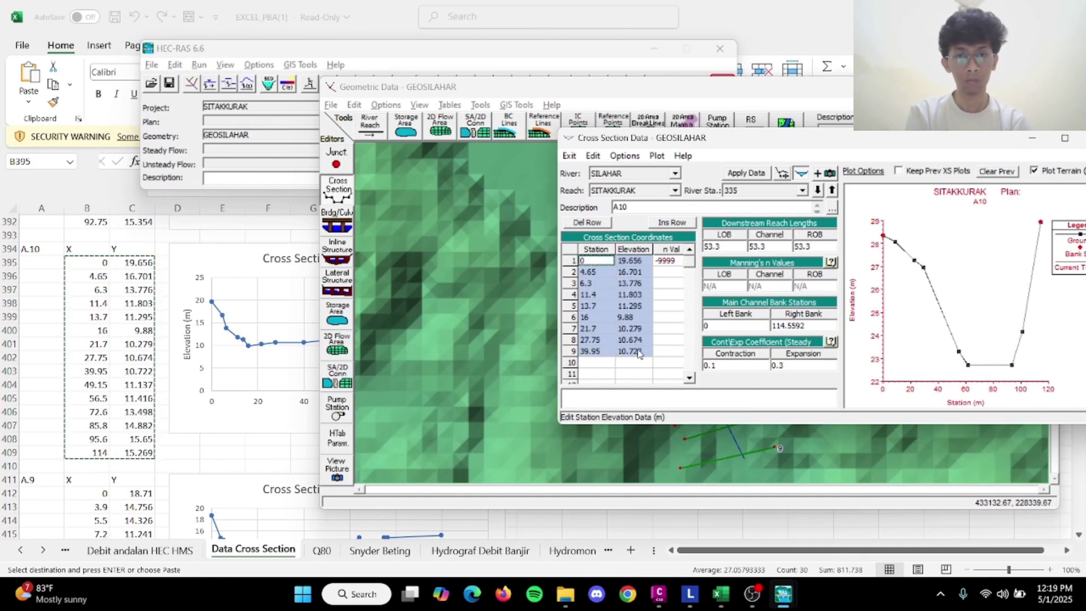
drag(591, 261, 633, 379)
key(ctrl+v)
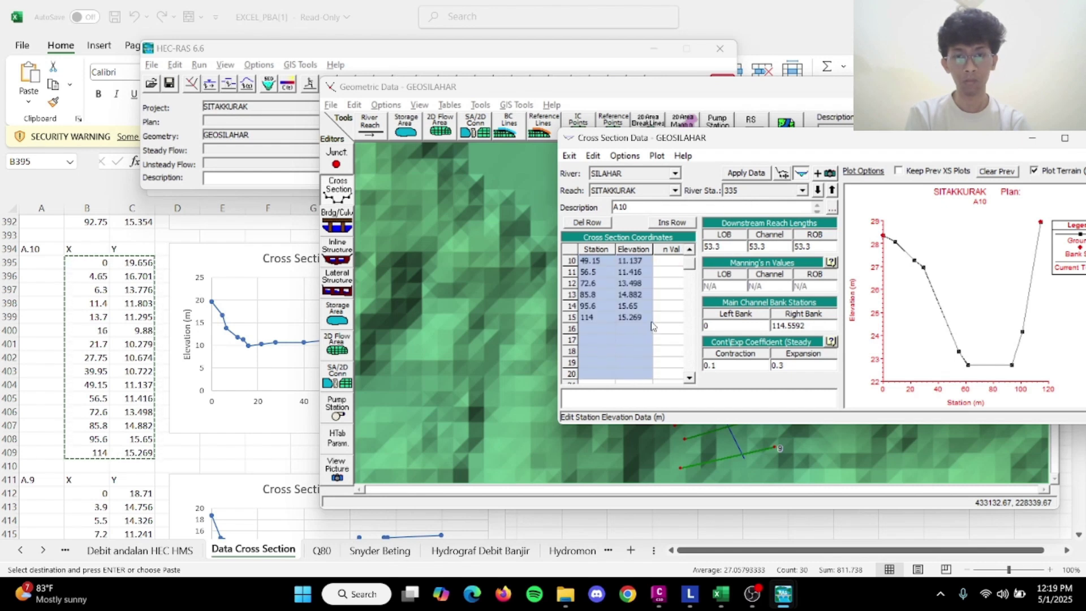
click(748, 172)
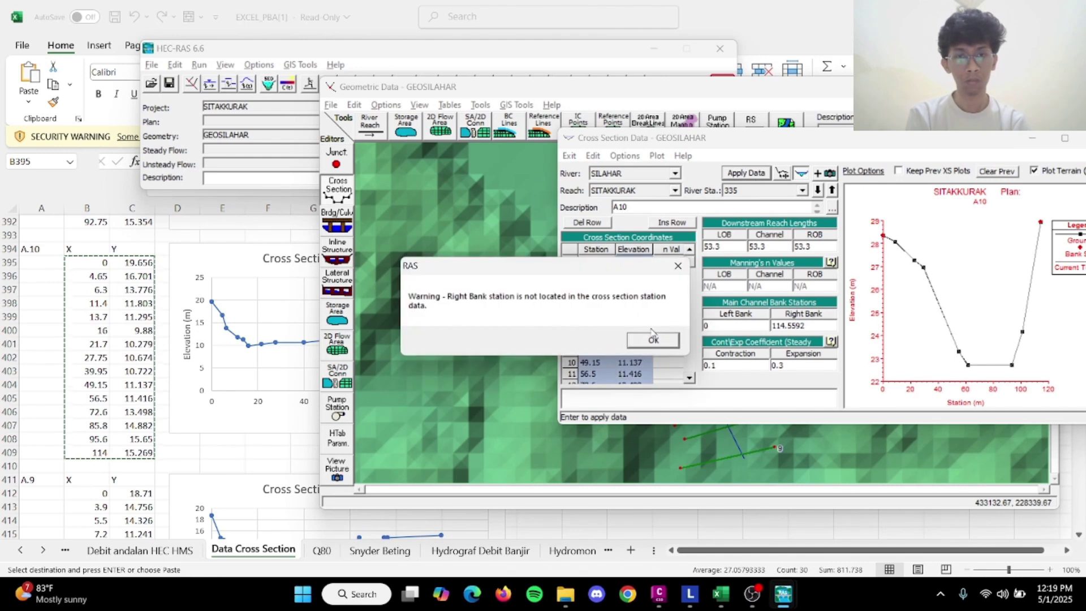
click(651, 340)
Advance to river station 282 (A9) and, in Excel, copy the A.9 X and Y coordinates starting at B412.
click(819, 190)
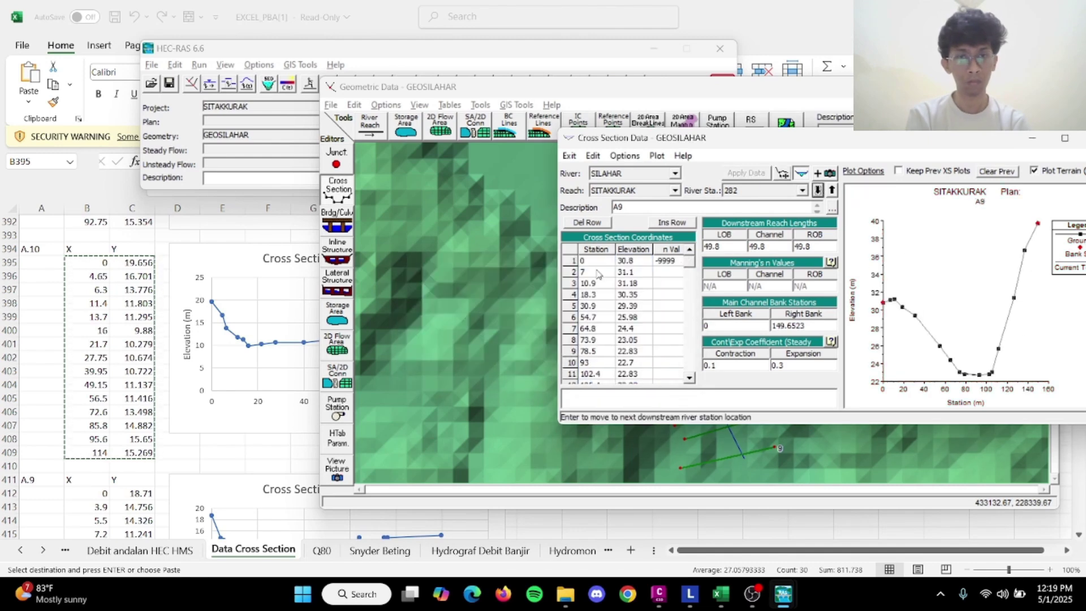
click(193, 439)
scroll(123, 492, down, 1)
scroll(122, 492, down, 2)
drag(91, 407, 149, 534)
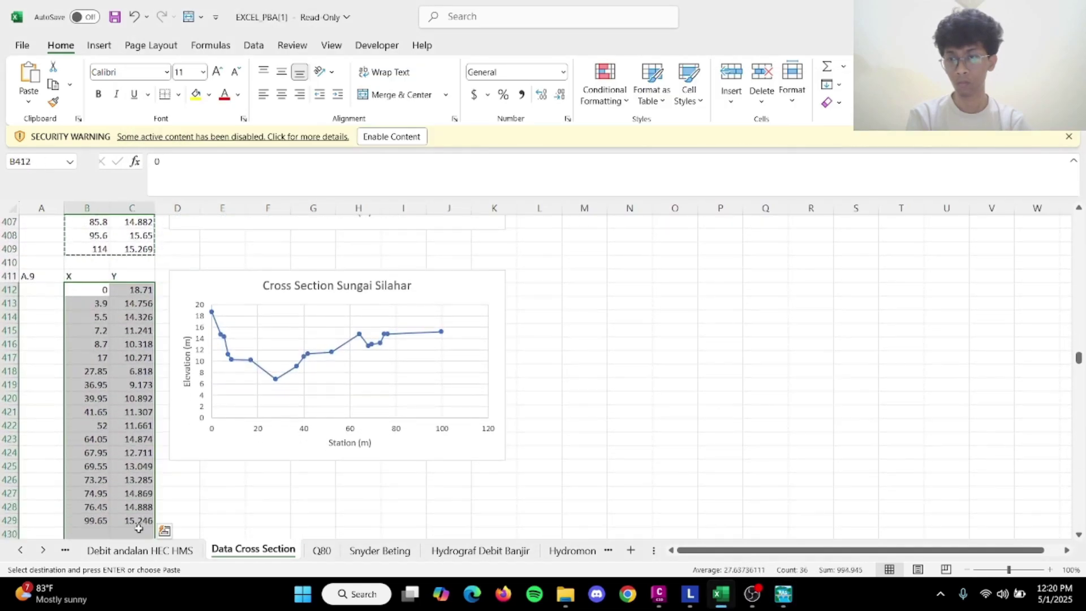
key(ctrl+c)
Switch to HEC-RAS, paste the coordinates into A9's station-elevation table and apply the data.
key(alt+Tab)
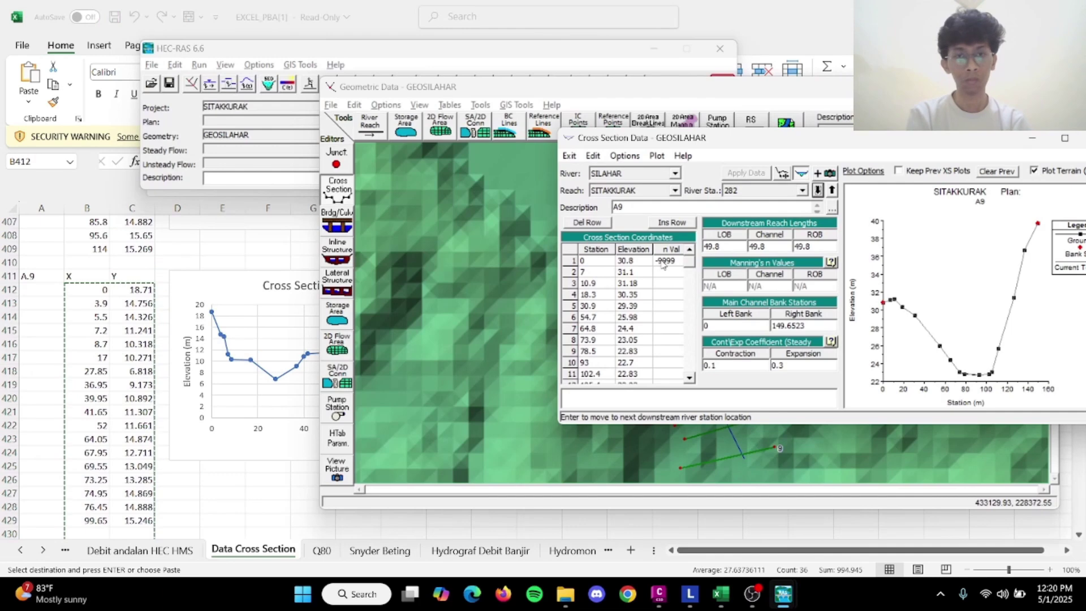
drag(586, 262, 649, 363)
key(ctrl+v)
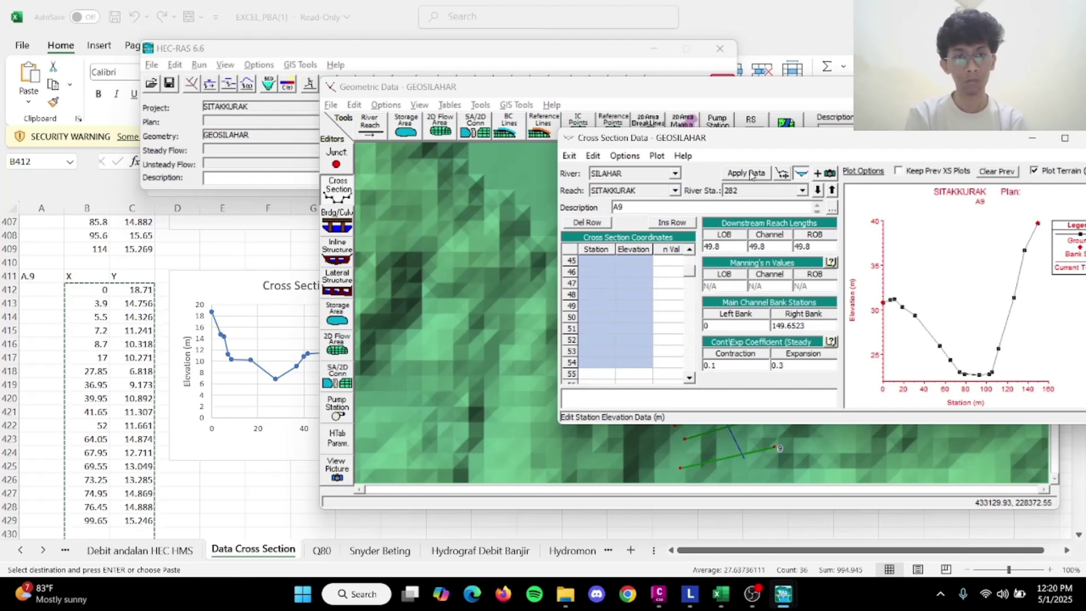
click(747, 173)
key(Return)
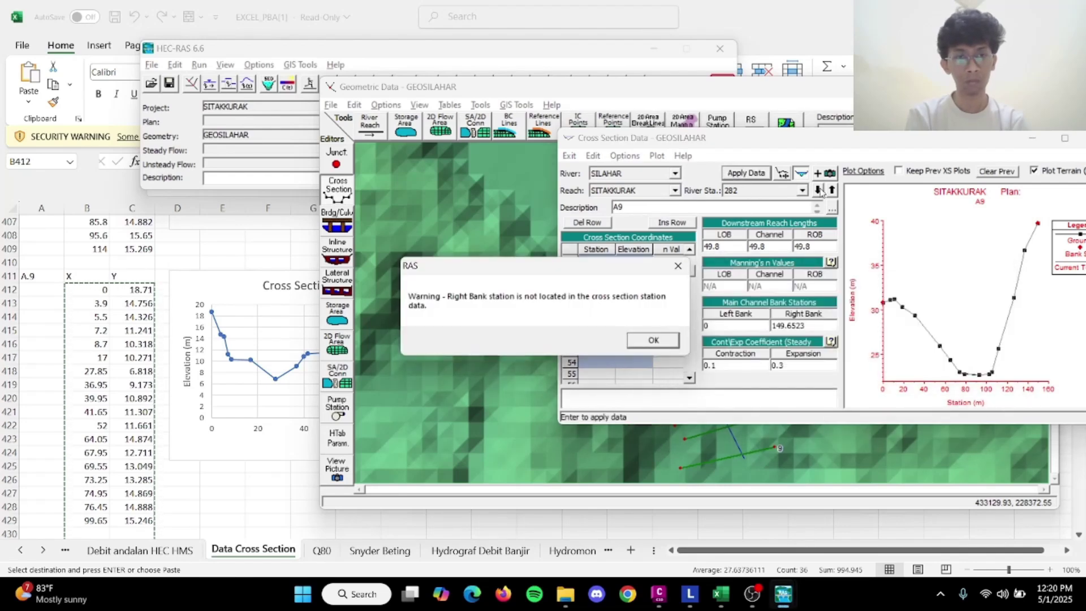
click(673, 339)
Advance to river station 232 (A8) and, in Excel, copy the A.8 X and Y coordinates in B432:C449.
key(Return)
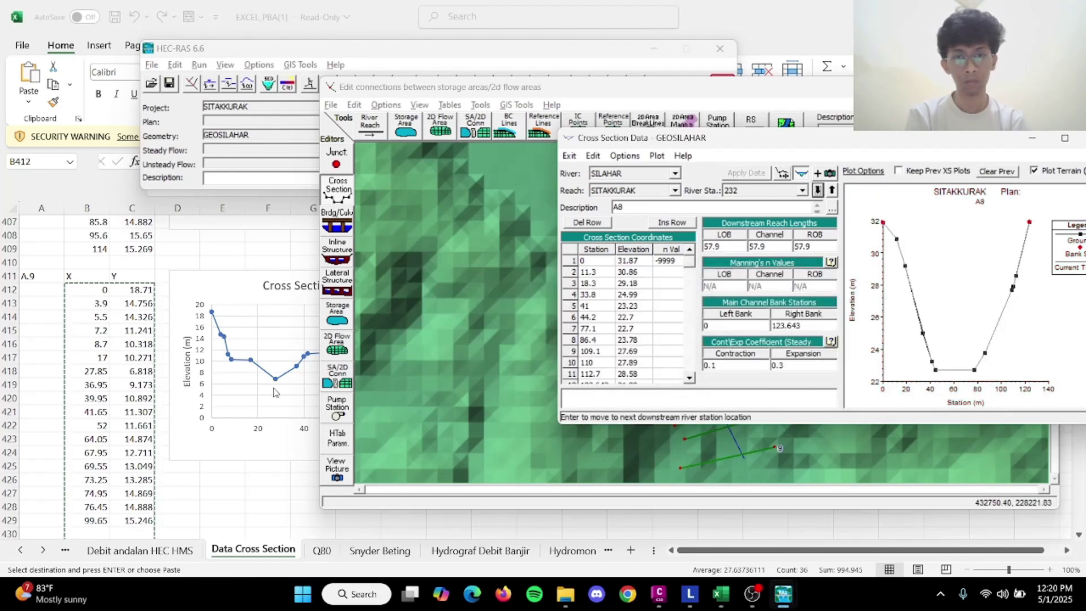
scroll(288, 392, down, 5)
click(215, 391)
click(79, 357)
key(Escape)
click(222, 330)
drag(86, 358, 131, 527)
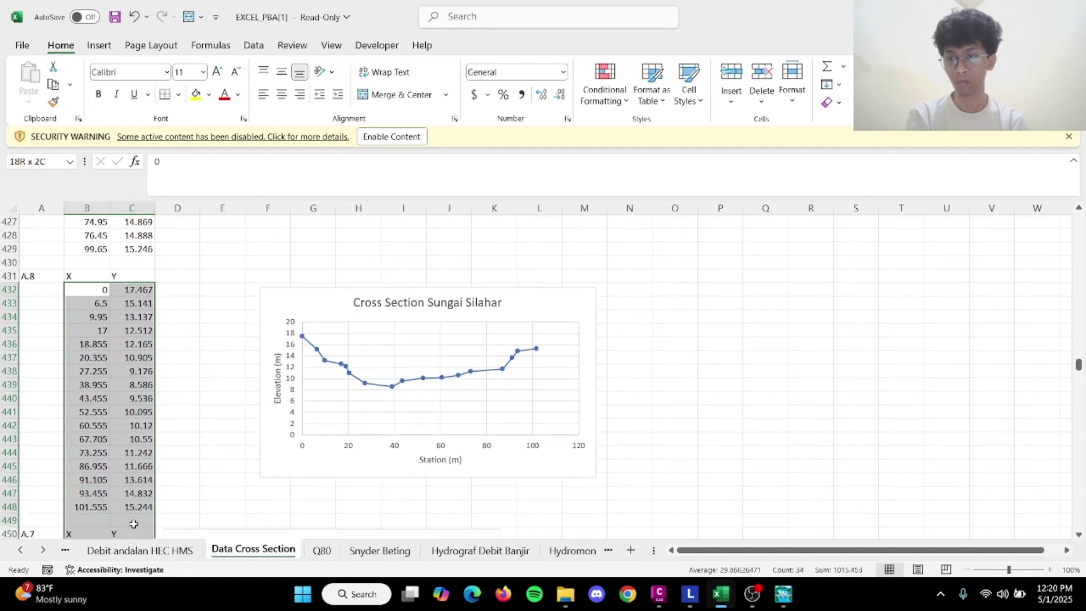
key(ctrl+c)
Switch to HEC-RAS, paste the coordinates into A8's station-elevation table and apply the data, leaving the cut line alone.
key(alt+Tab)
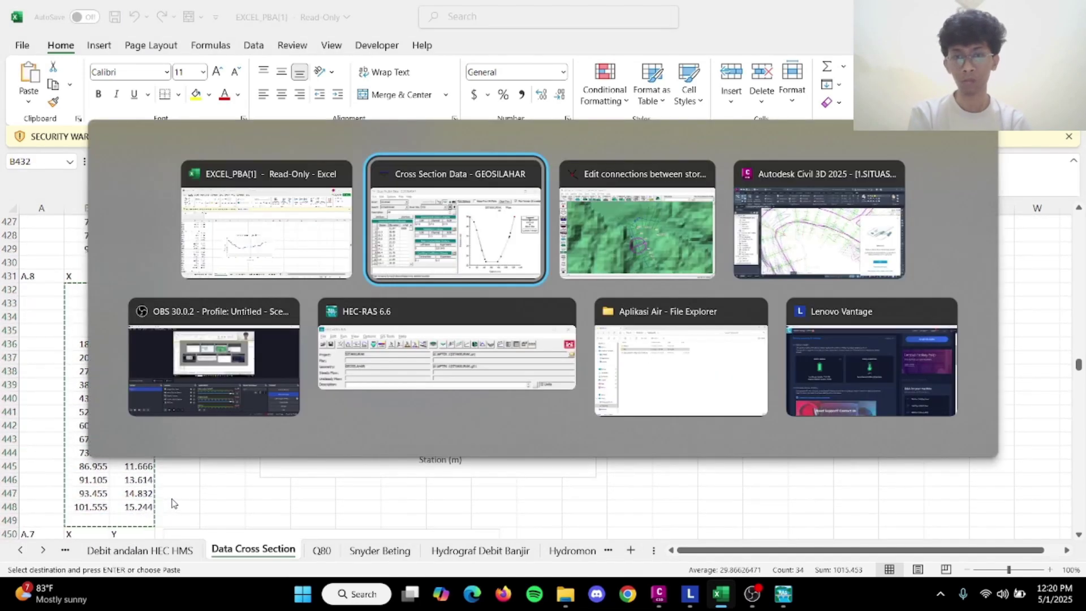
drag(589, 261, 638, 319)
key(ctrl+v)
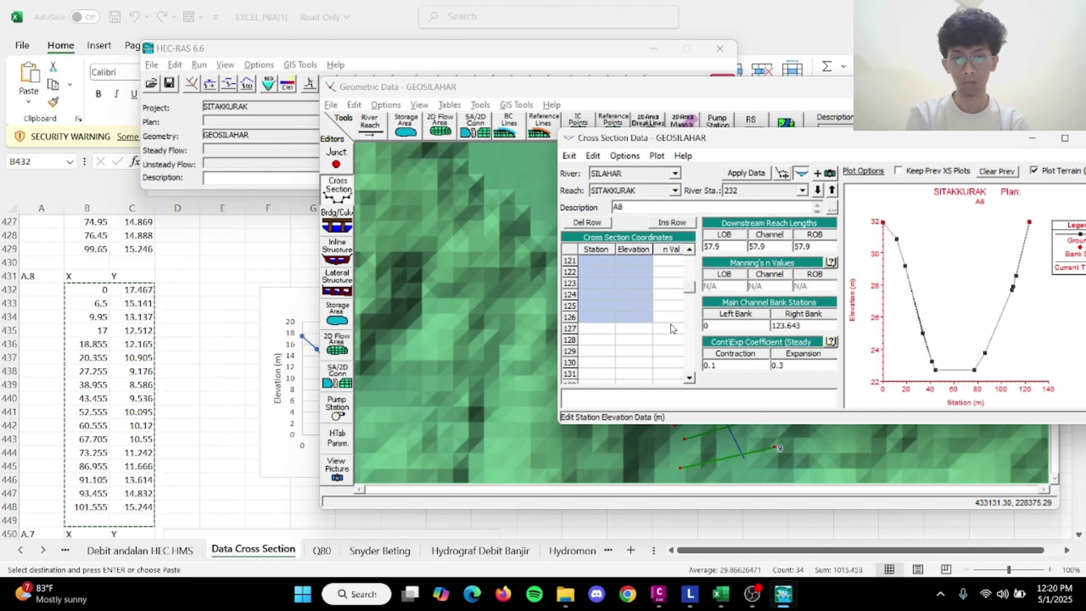
click(758, 174)
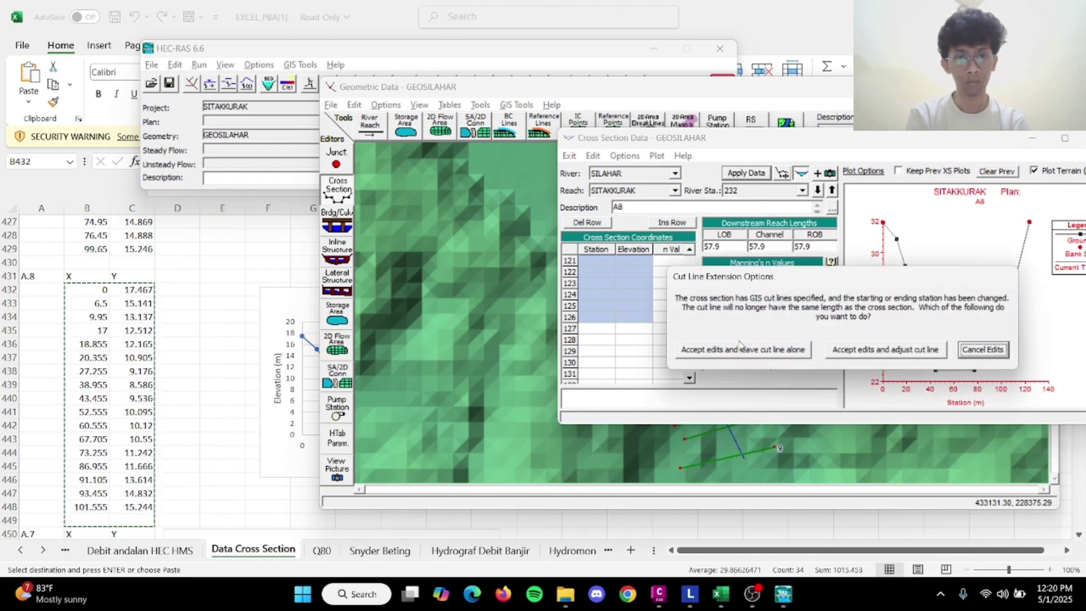
click(680, 344)
click(655, 340)
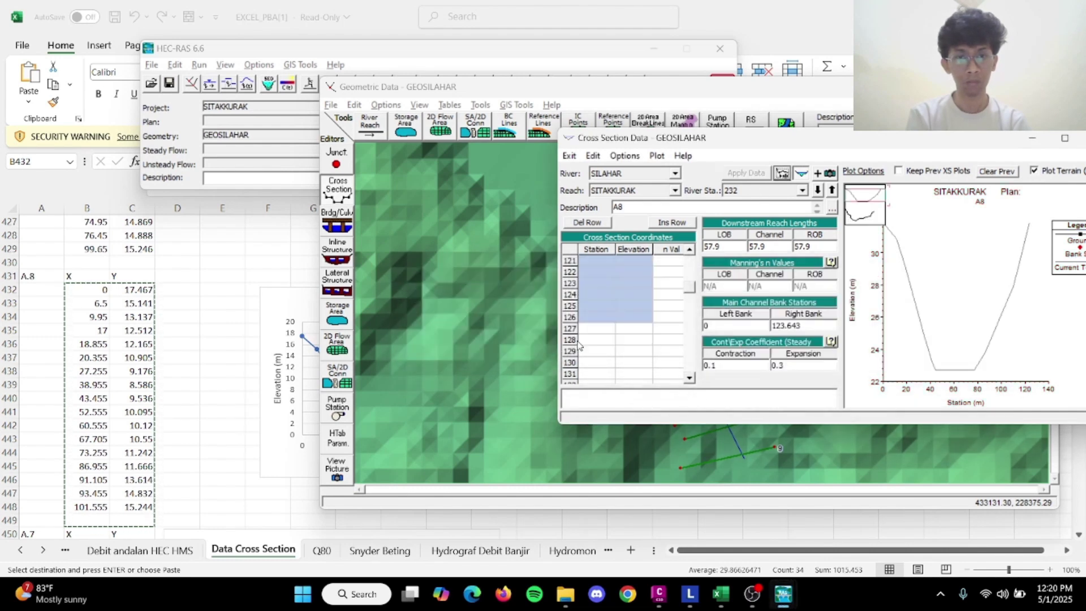
In Excel, copy the A.7 X and Y coordinates in B451:C467 of the Data Cross Section sheet.
key(alt+Tab)
scroll(180, 402, down, 5)
drag(93, 343, 146, 507)
key(ctrl+c)
In HEC-RAS, advance to river station 174 (A7), paste the copied coordinates and apply the data, leaving the cut line alone.
key(alt+Tab)
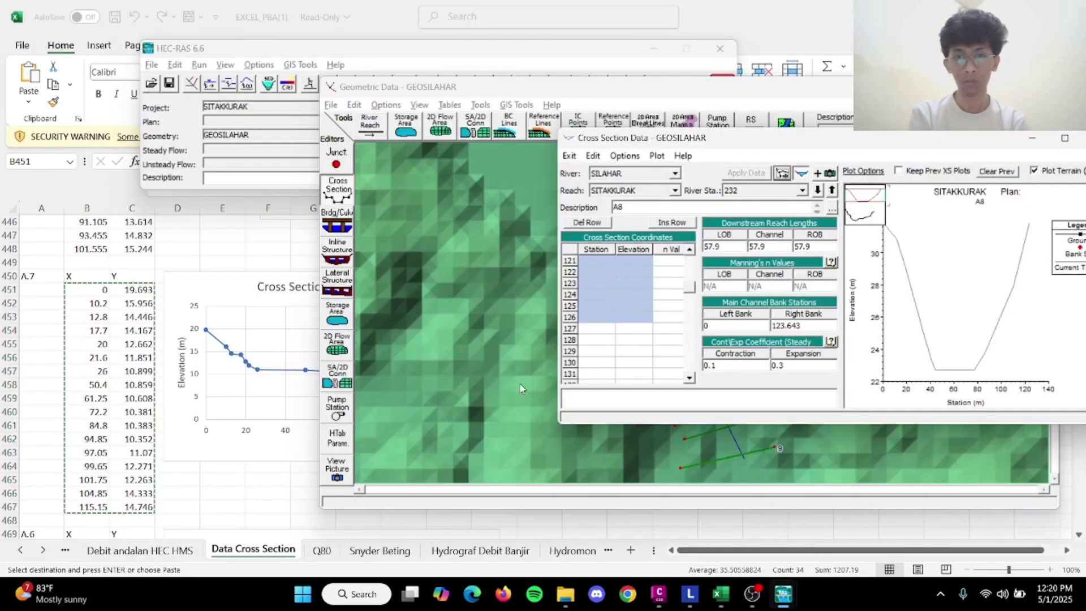
click(818, 190)
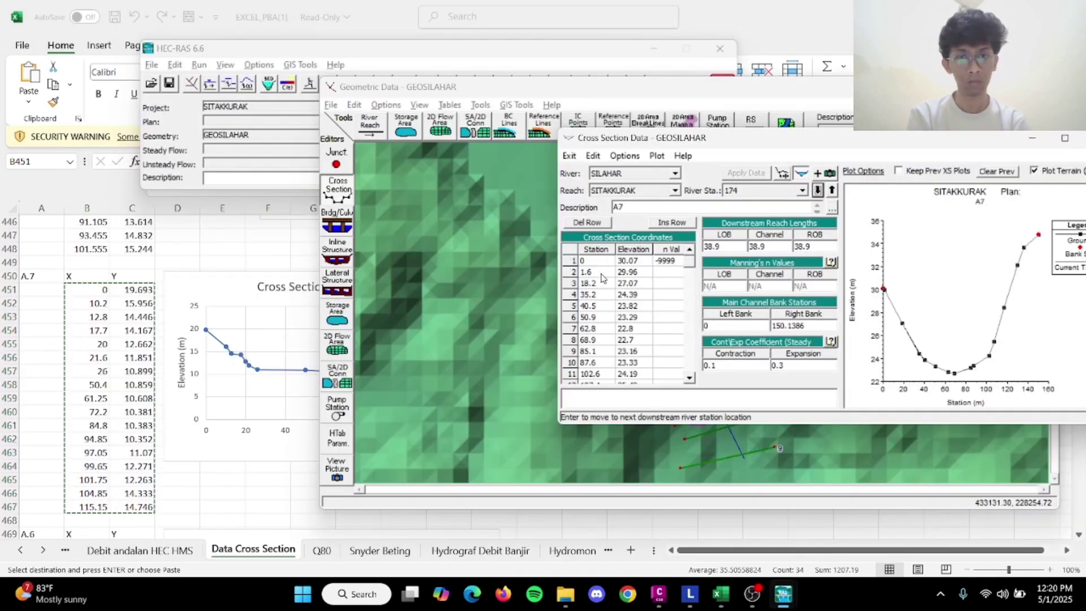
drag(594, 261, 637, 318)
key(ctrl+v)
click(752, 173)
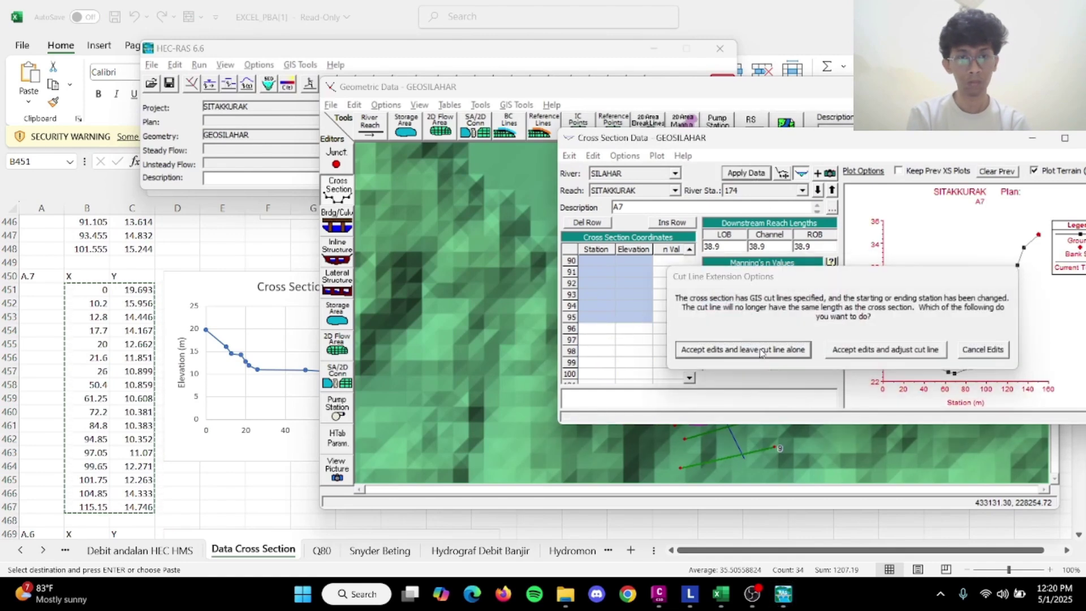
click(761, 350)
click(654, 340)
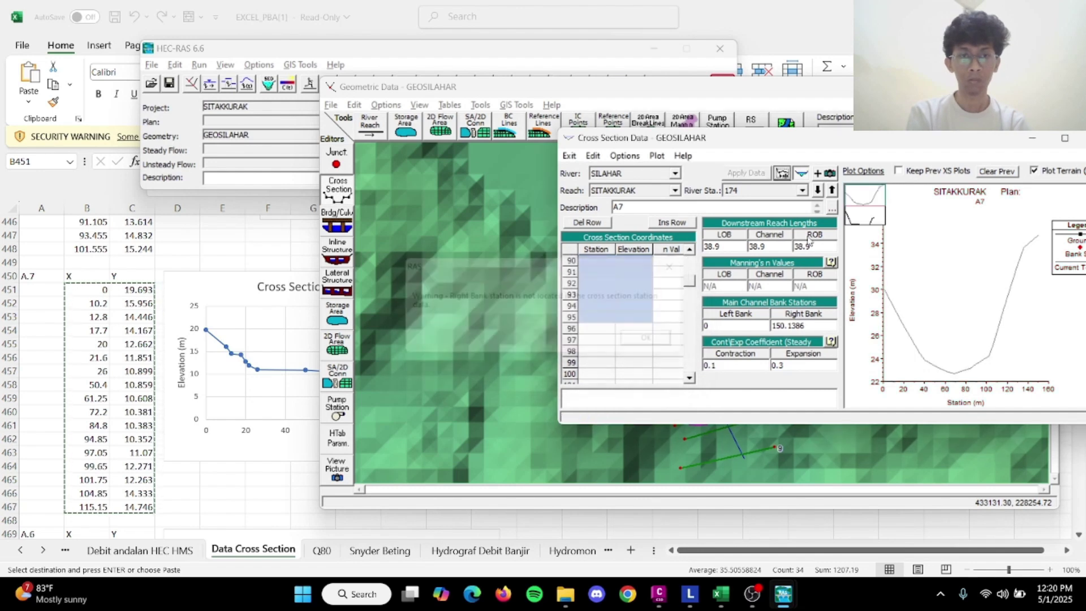
Advance to river station 135 (A6) and, in Excel, copy the A.6 X and Y coordinates in B470:C485.
click(818, 190)
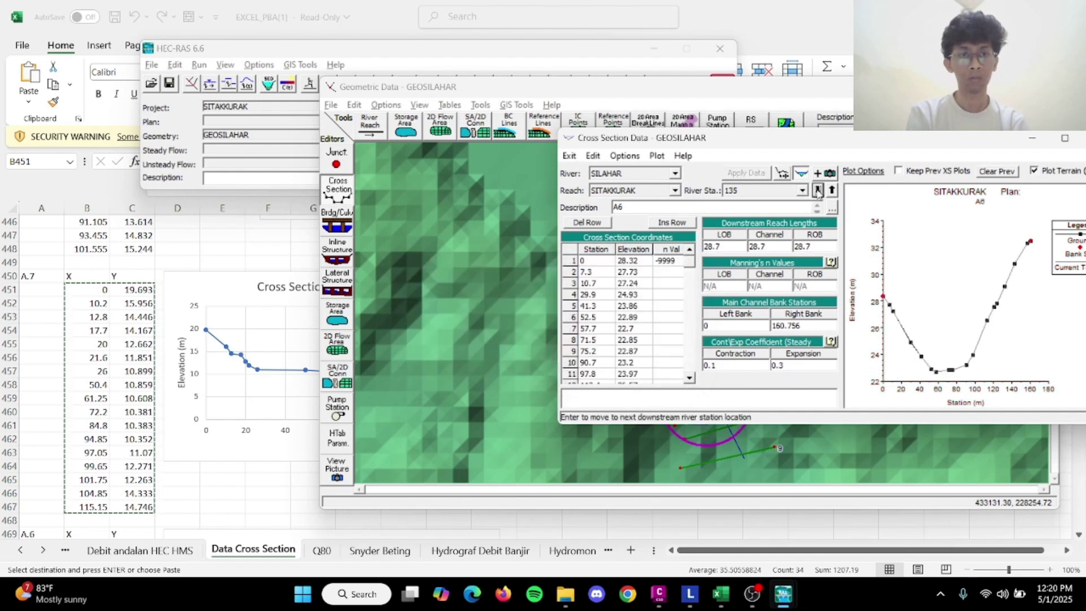
click(228, 406)
scroll(113, 431, down, 4)
drag(96, 390, 139, 515)
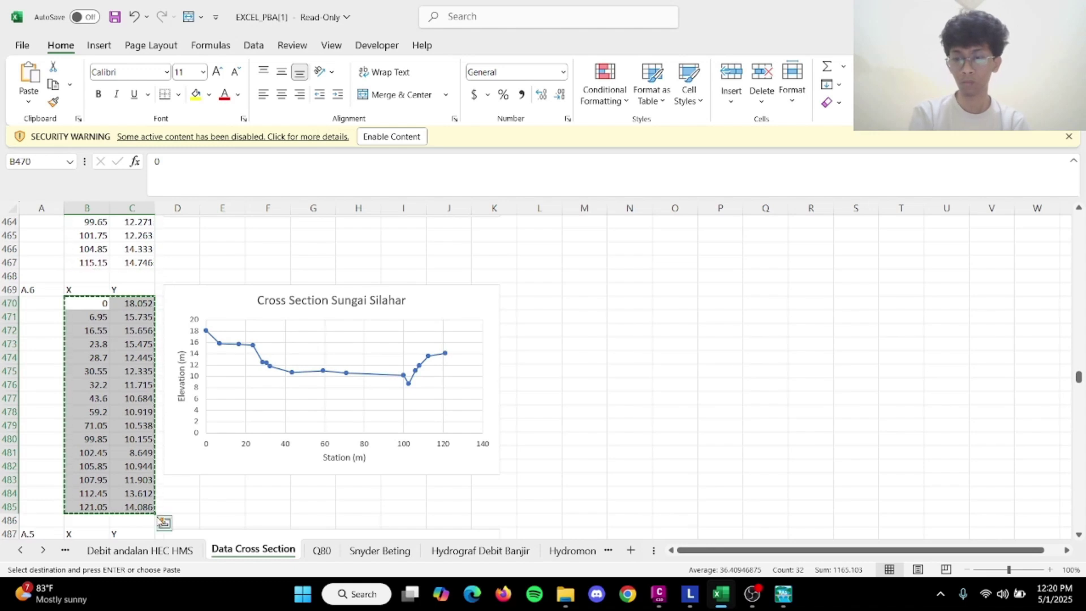
Switch to HEC-RAS, paste the coordinates into A6's station-elevation table and apply the data, leaving the cut line alone.
key(alt+Tab)
click(540, 225)
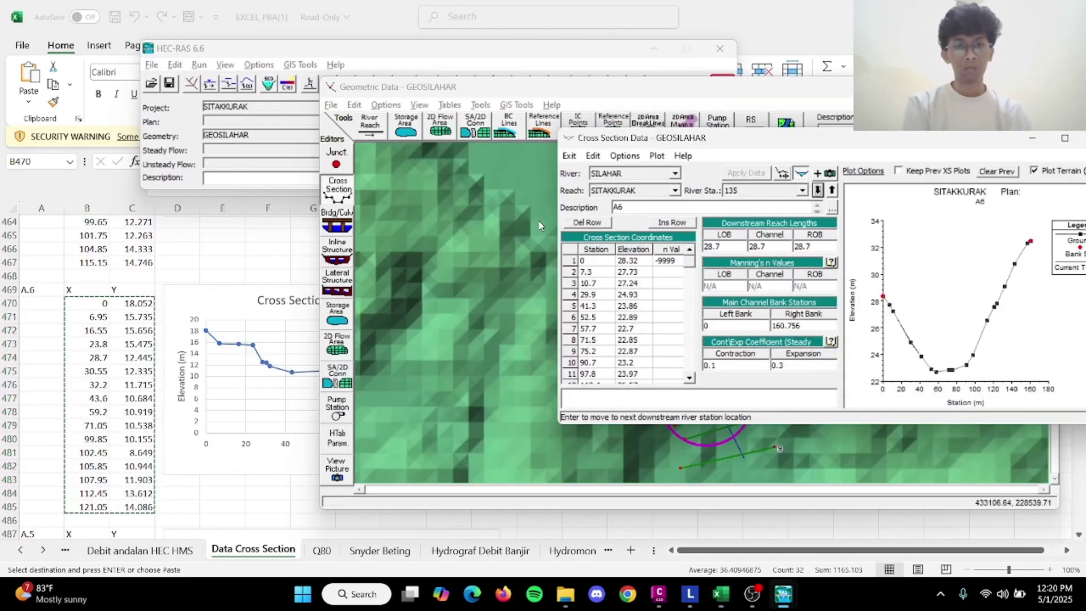
click(585, 263)
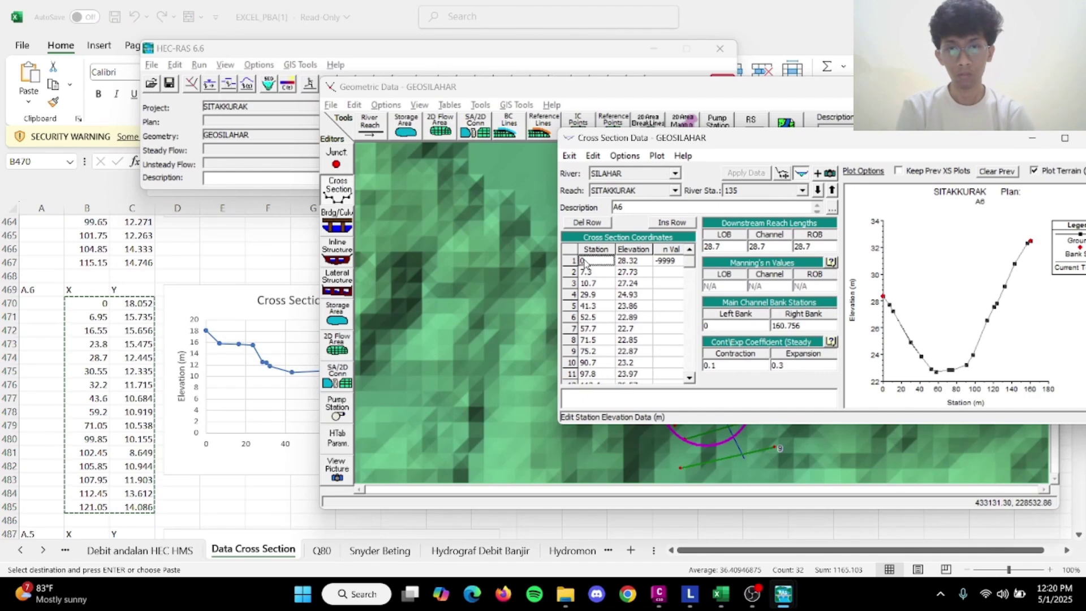
drag(586, 262, 633, 309)
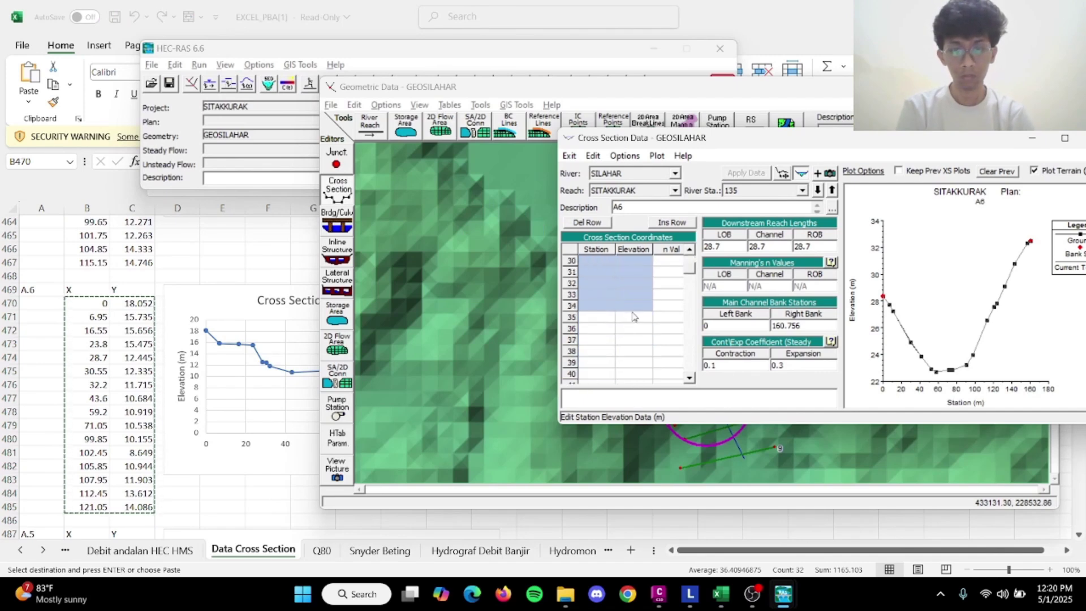
click(735, 174)
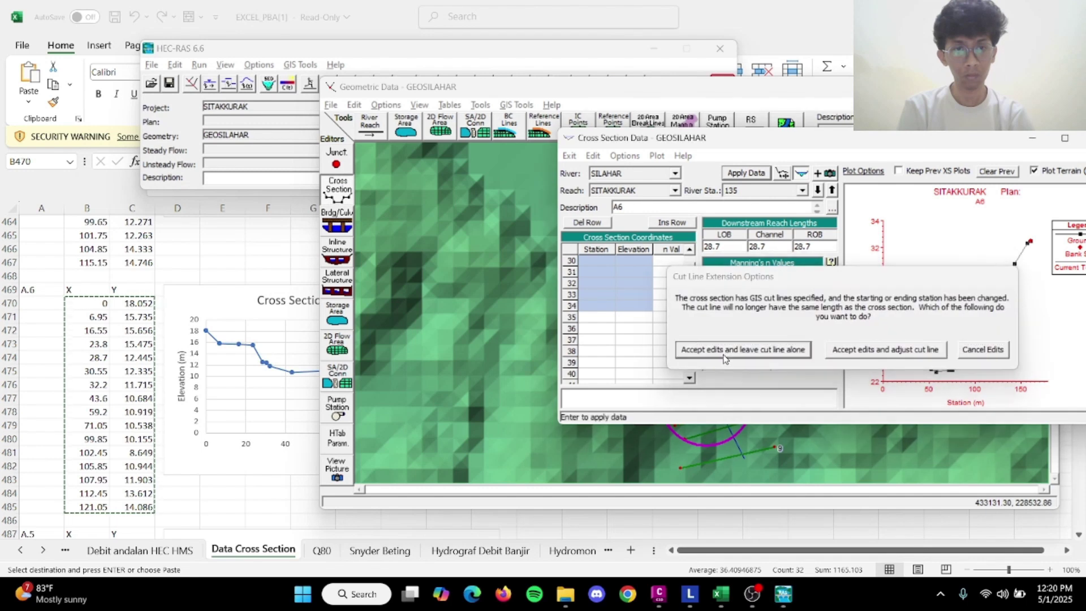
click(723, 352)
click(669, 344)
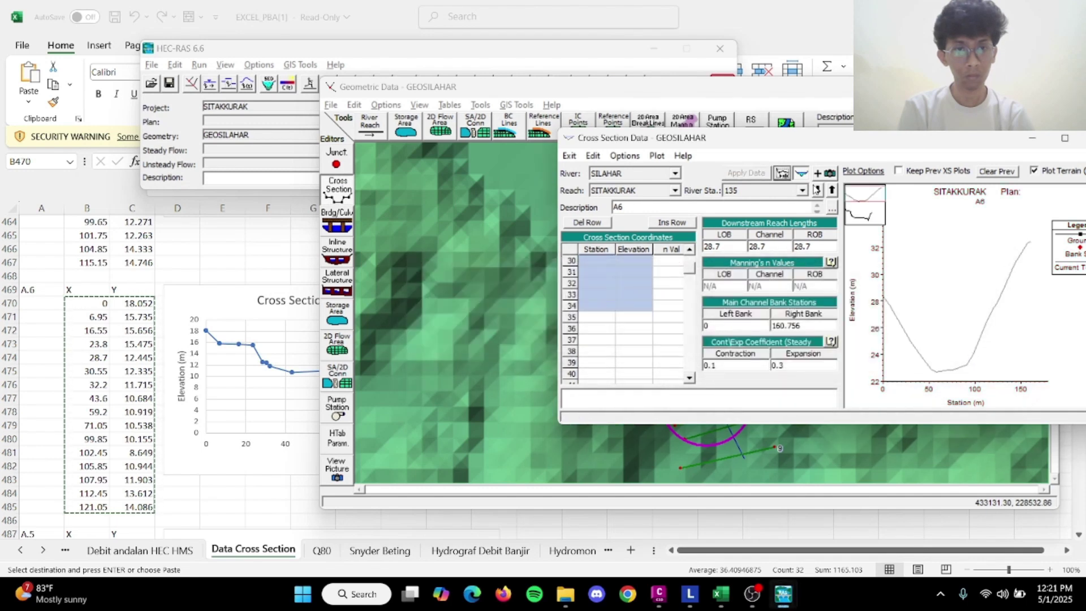
Advance to river station 106 (A5) and, in Excel, copy the A.5 X and Y coordinates in B488:C501.
click(817, 190)
click(180, 436)
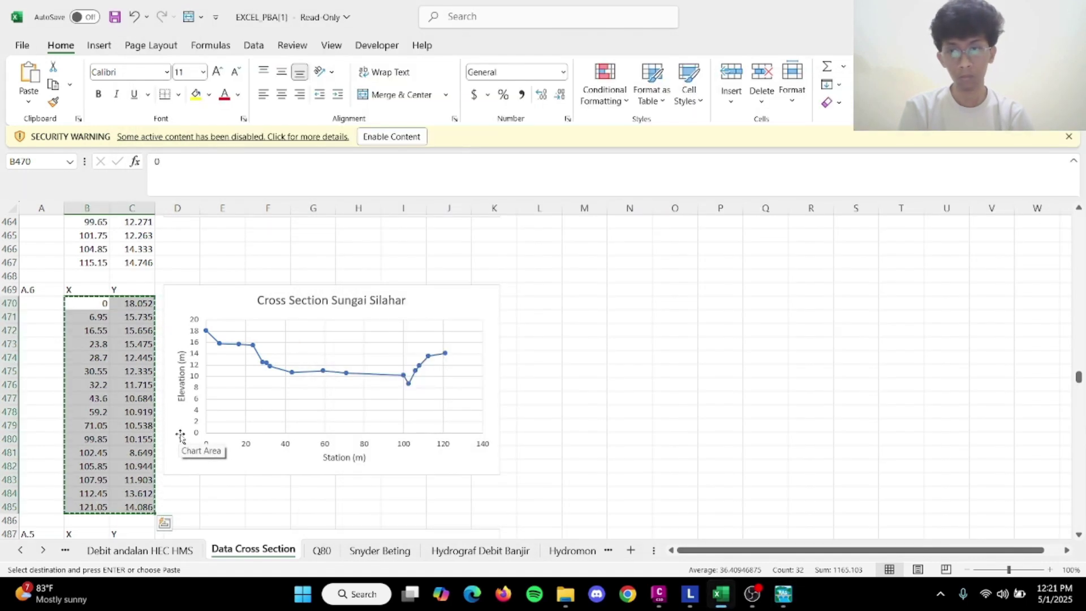
scroll(180, 435, down, 5)
drag(97, 346, 132, 494)
Switch to HEC-RAS, paste the copied coordinates into A5's station-elevation table and apply the data, leaving the cut line alone.
key(alt+Tab)
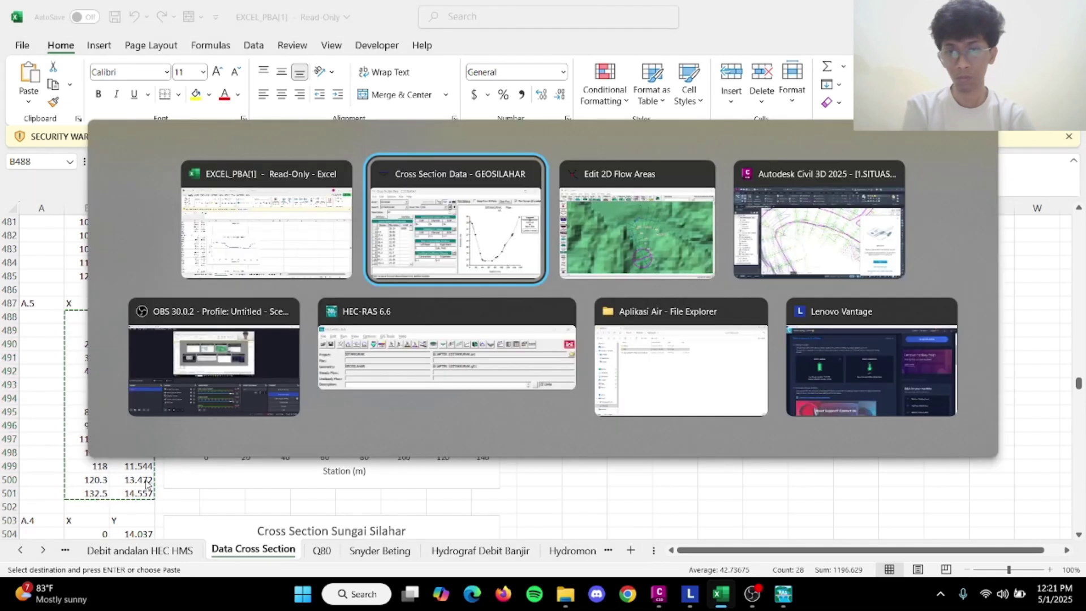
drag(601, 260, 635, 352)
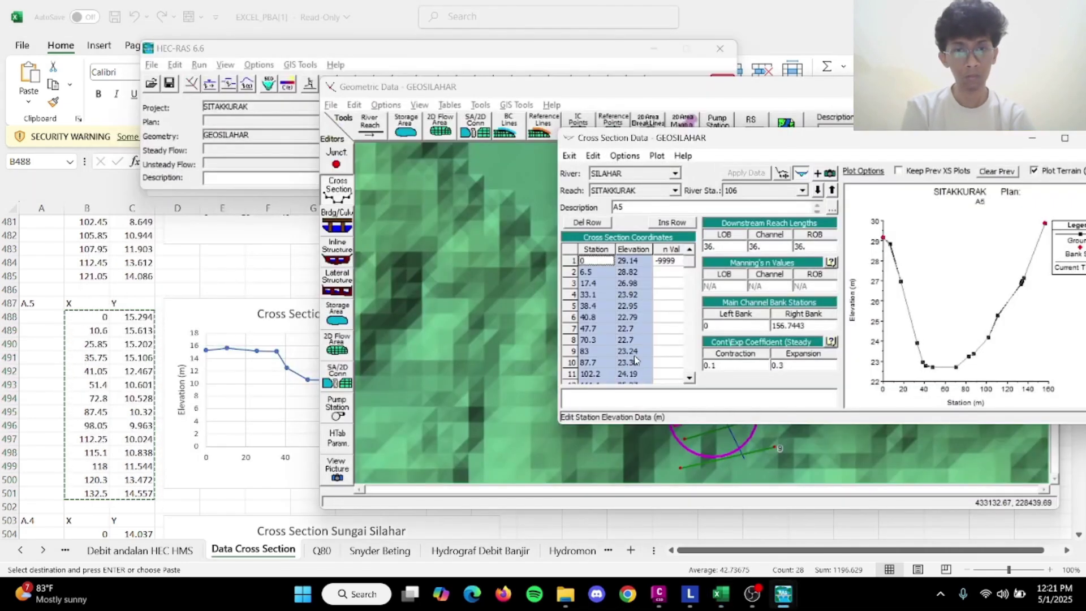
key(ctrl+v)
scroll(630, 334, down, 4)
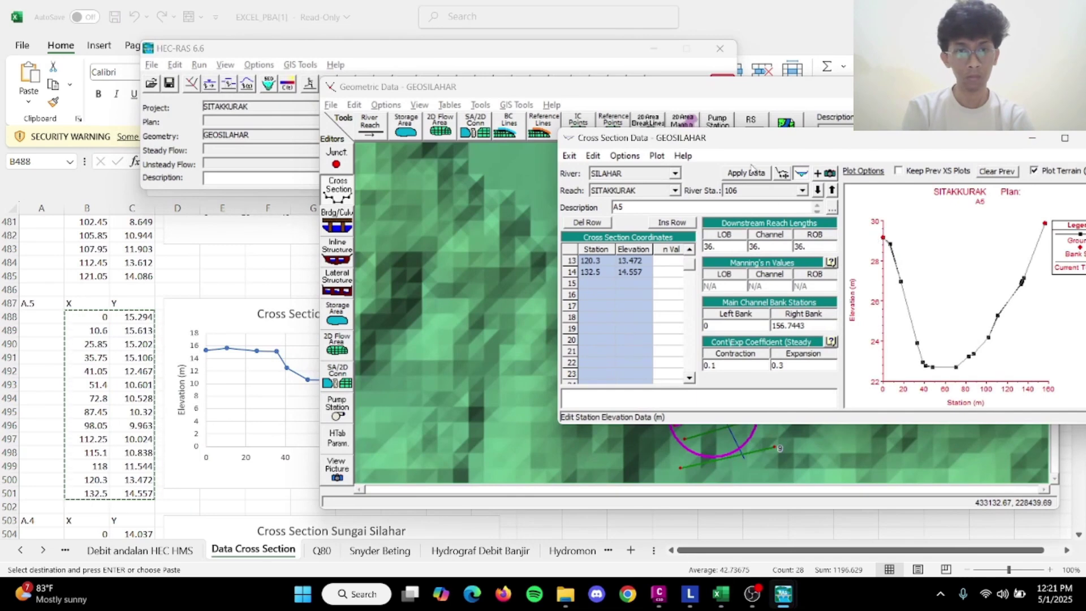
click(747, 173)
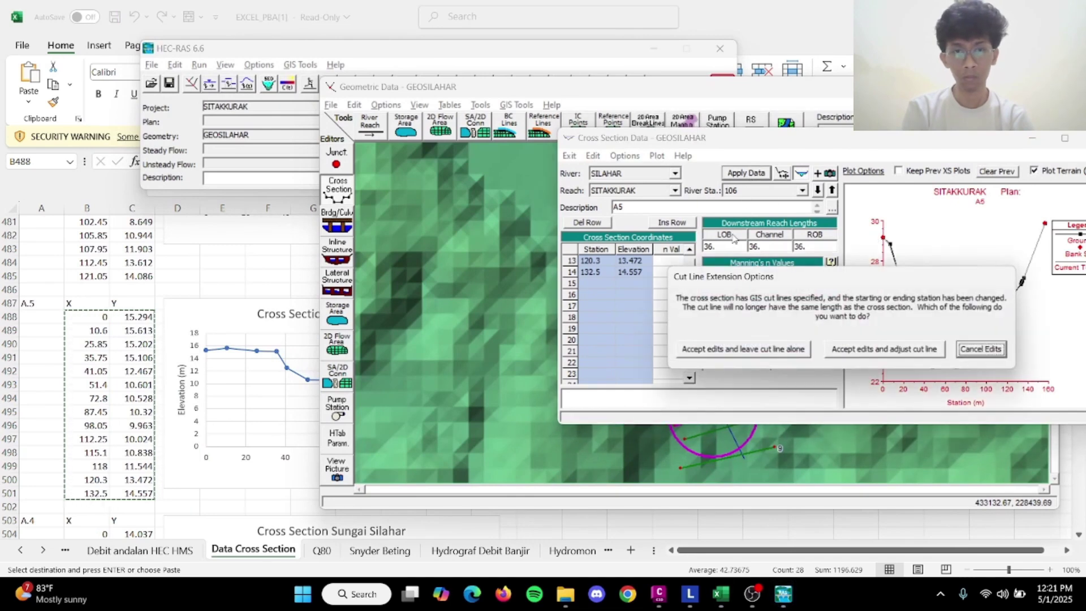
click(716, 352)
click(639, 338)
In Excel, copy the A.4 X and Y coordinates in B504:C522.
click(198, 438)
scroll(195, 450, down, 2)
scroll(195, 450, down, 3)
drag(101, 332, 133, 496)
key(ctrl+c)
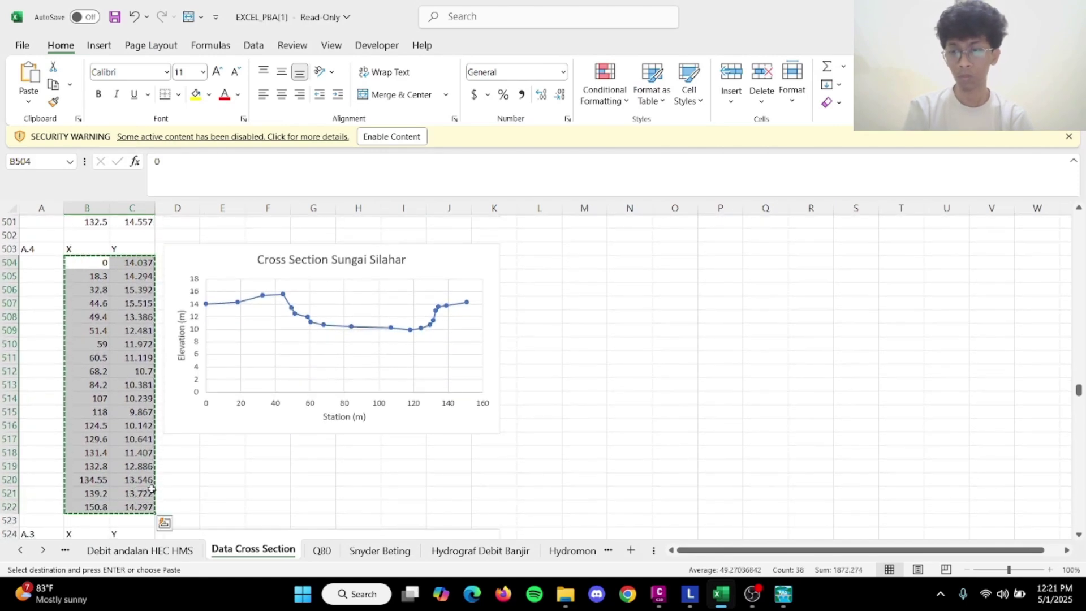
In HEC-RAS, advance to river station 70 (A4), paste the copied coordinates and apply the data, leaving the cut line alone.
key(alt+Tab)
key(alt+Tab)
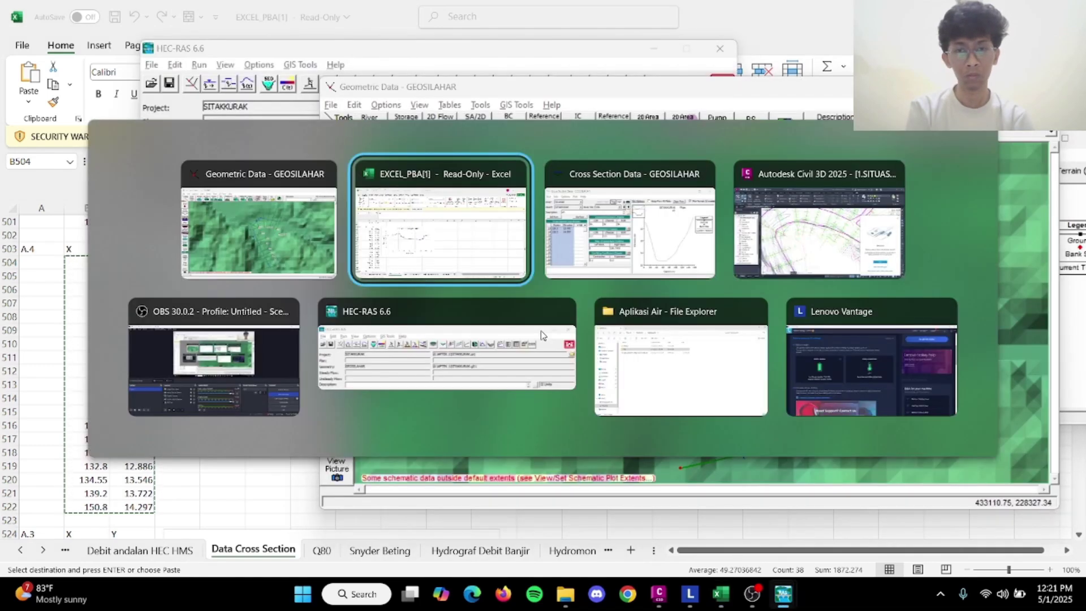
key(alt+Tab)
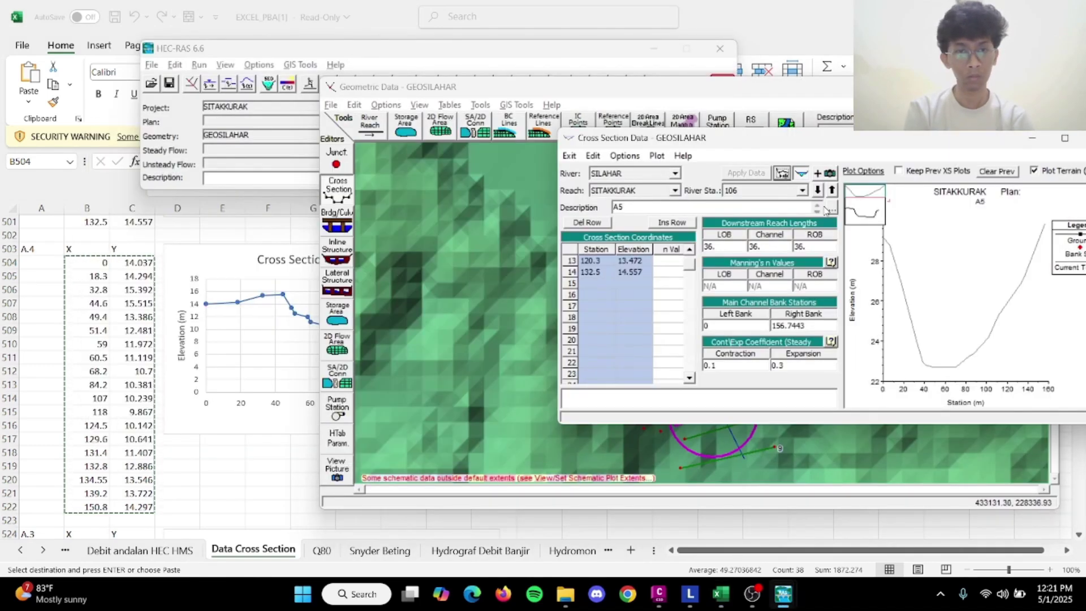
click(818, 190)
drag(599, 267, 625, 331)
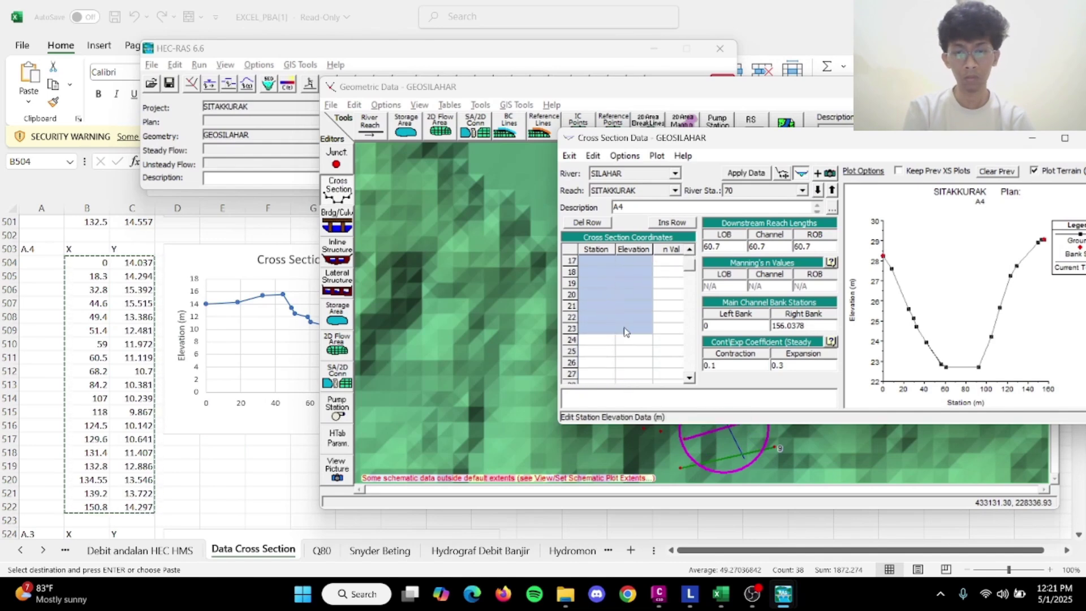
key(ctrl+v)
click(746, 173)
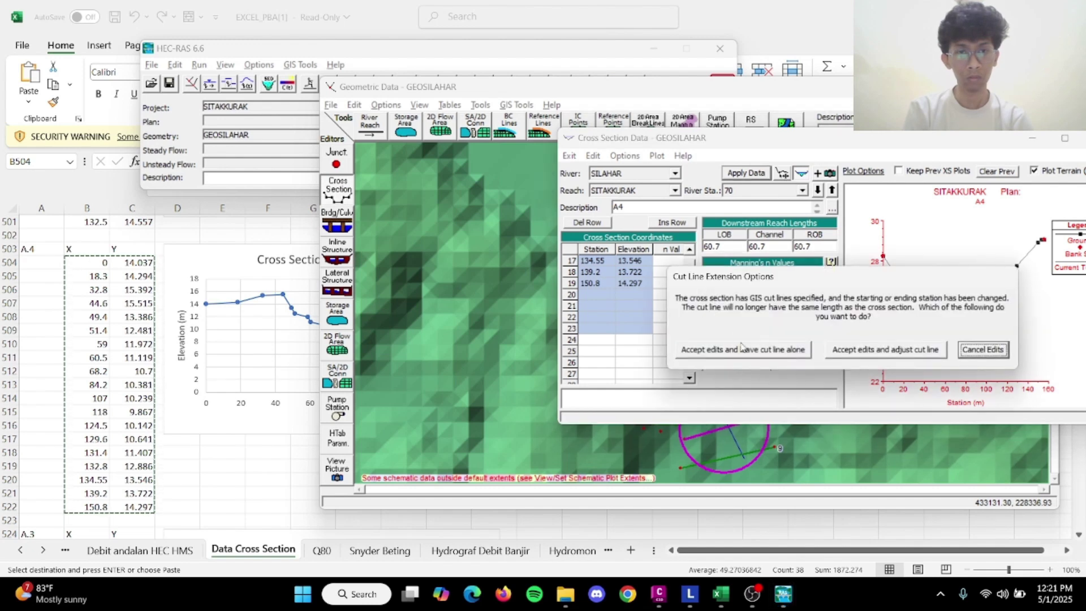
click(724, 347)
key(Return)
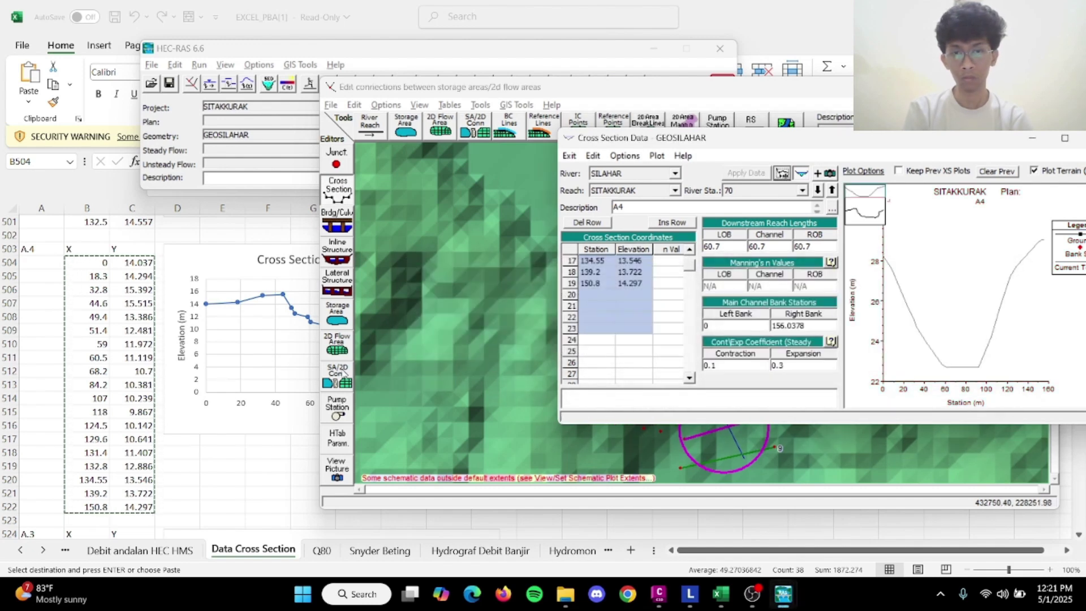
In Excel, copy the A.3 X and Y coordinates in B525:C545.
click(249, 448)
scroll(245, 453, down, 1)
scroll(245, 452, down, 4)
drag(83, 386, 131, 520)
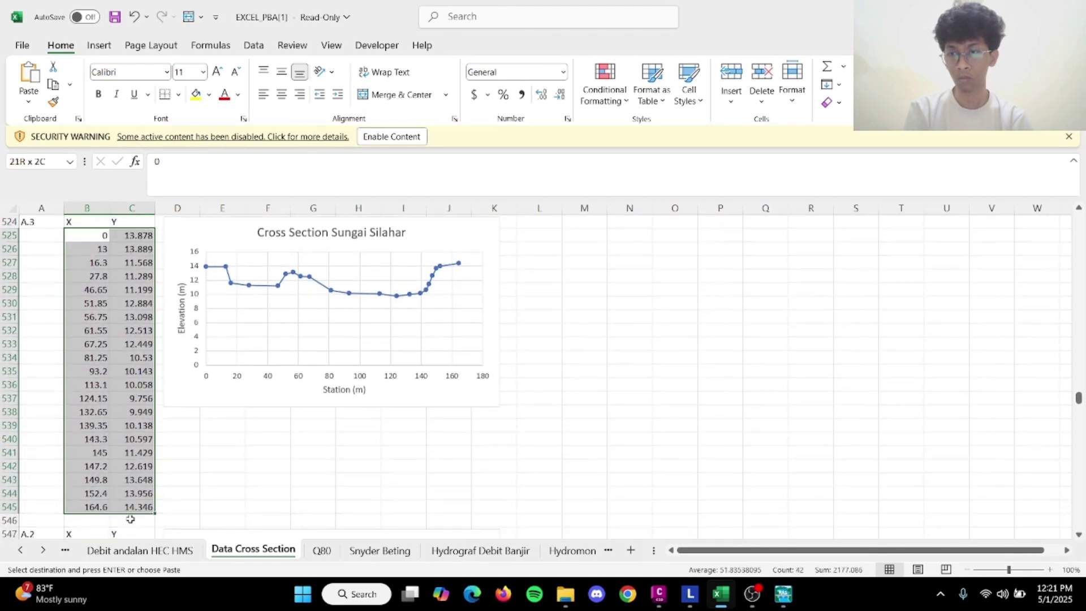
In HEC-RAS, advance to river station 9 (A3), paste the copied coordinates and apply the data, leaving the cut line alone.
key(alt+Tab)
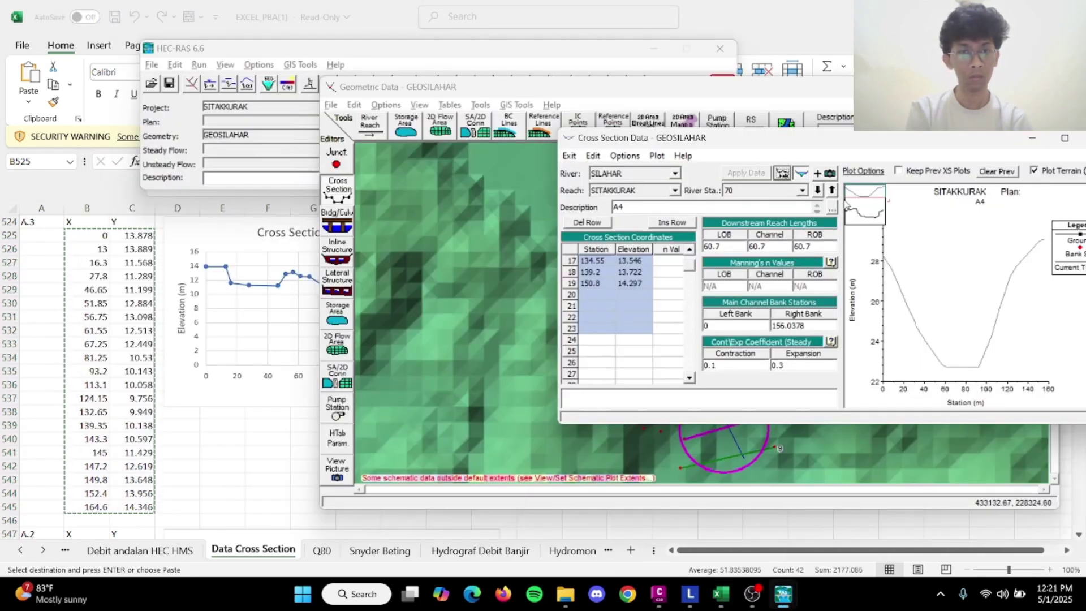
click(818, 191)
drag(595, 262, 627, 300)
key(Delete)
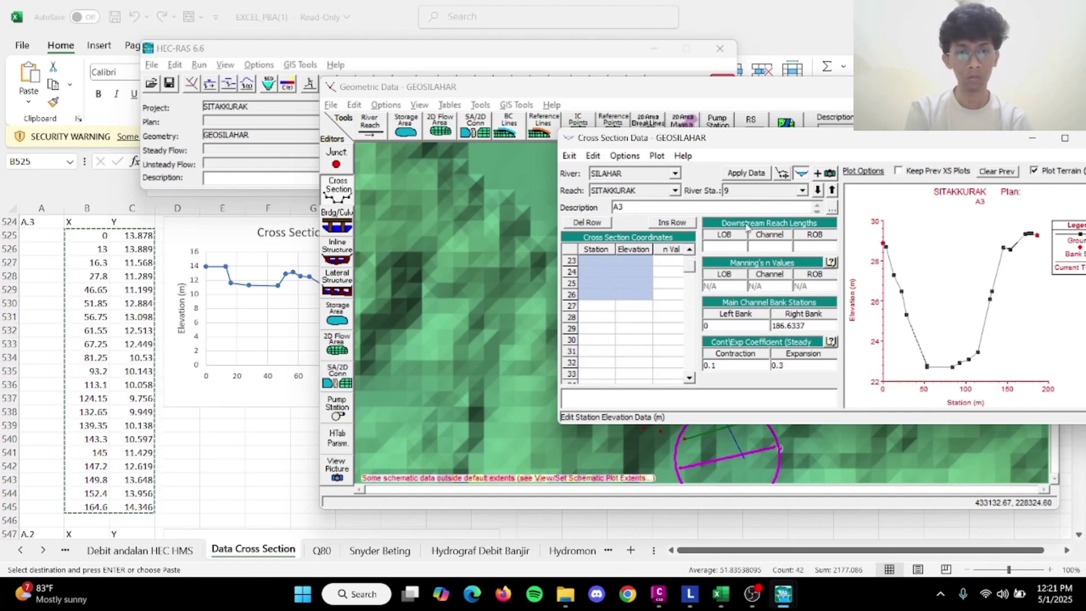
click(754, 175)
click(756, 357)
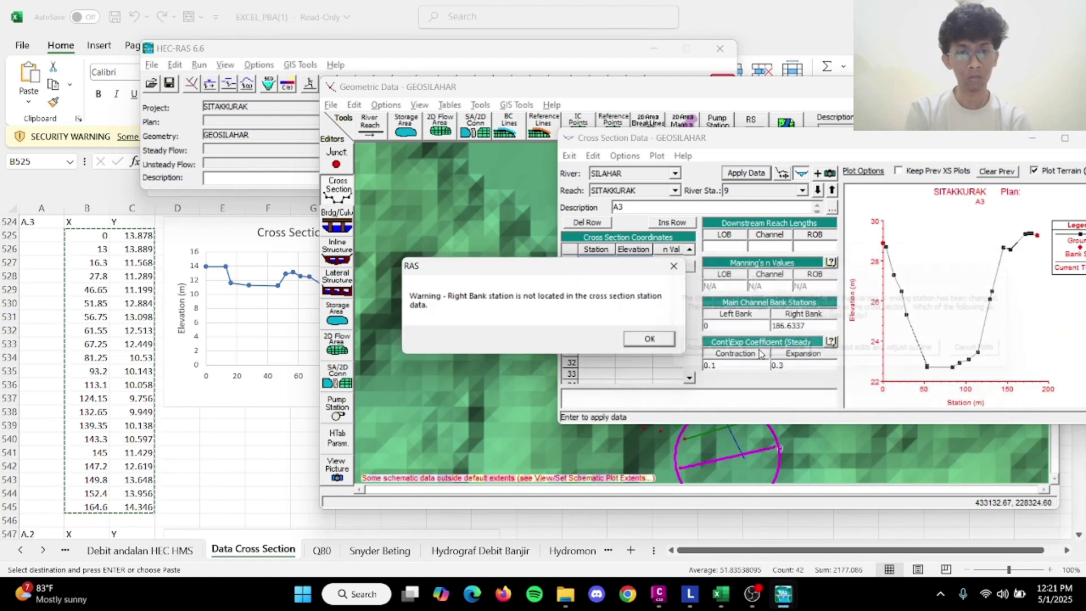
click(653, 341)
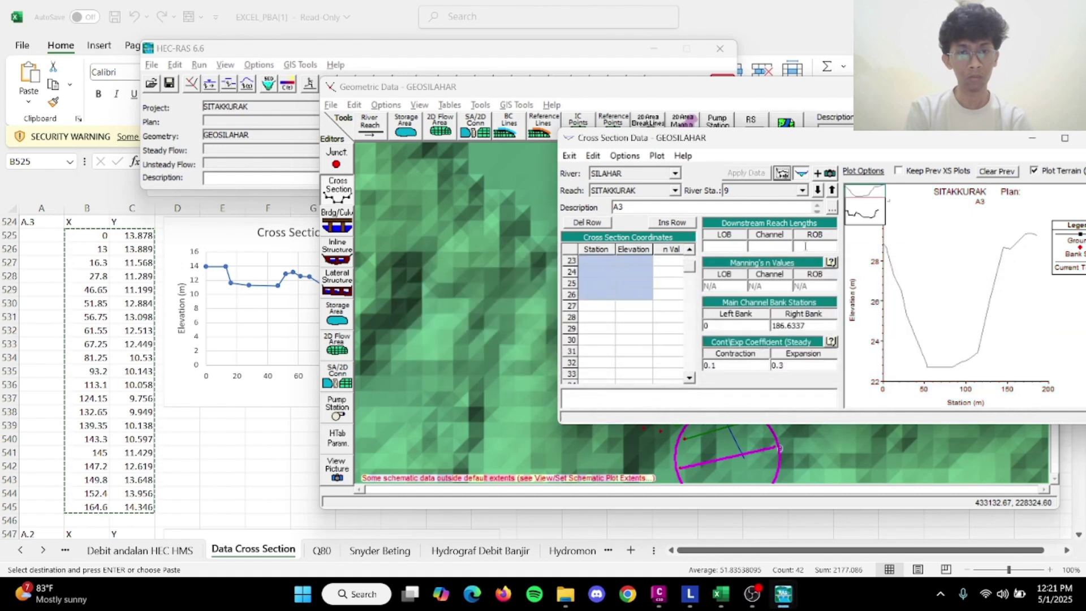
Review the station-elevation data and bank stations of cross sections A17 (river station 713) and A16 (river station 688).
click(817, 190)
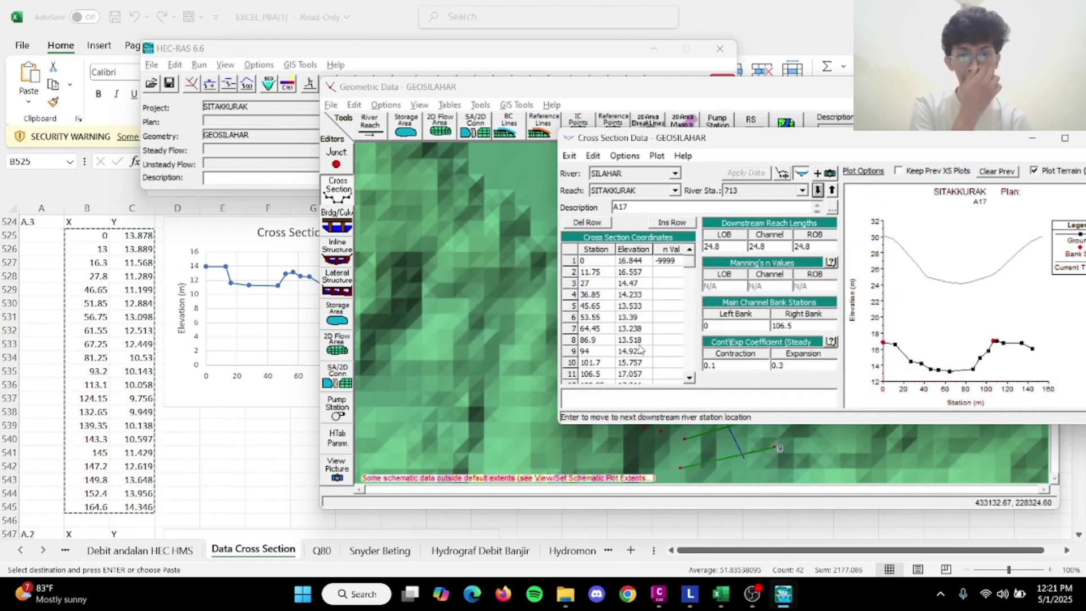
click(818, 190)
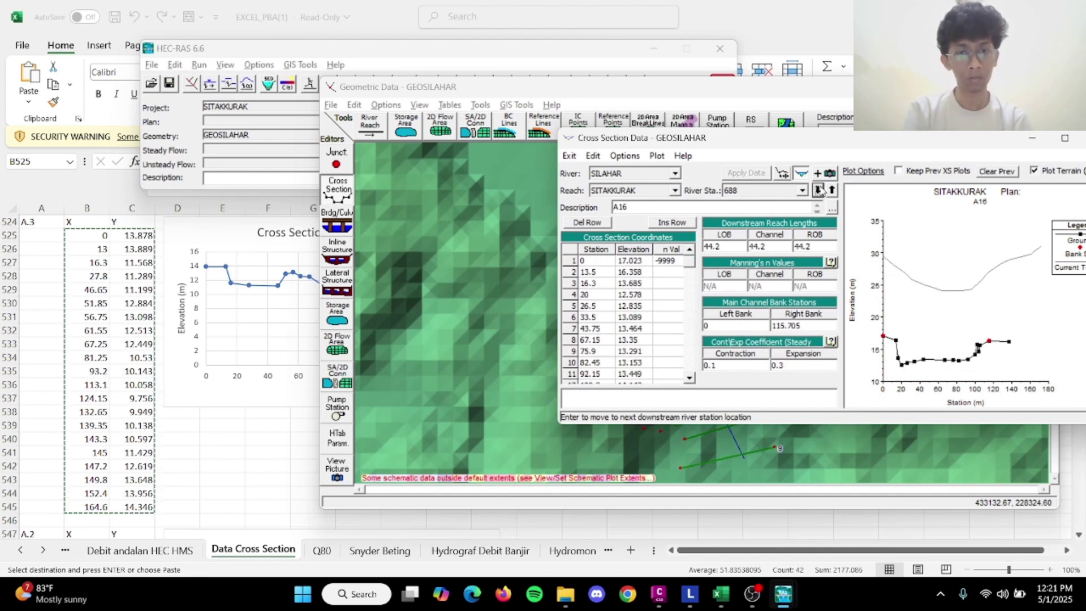
click(689, 379)
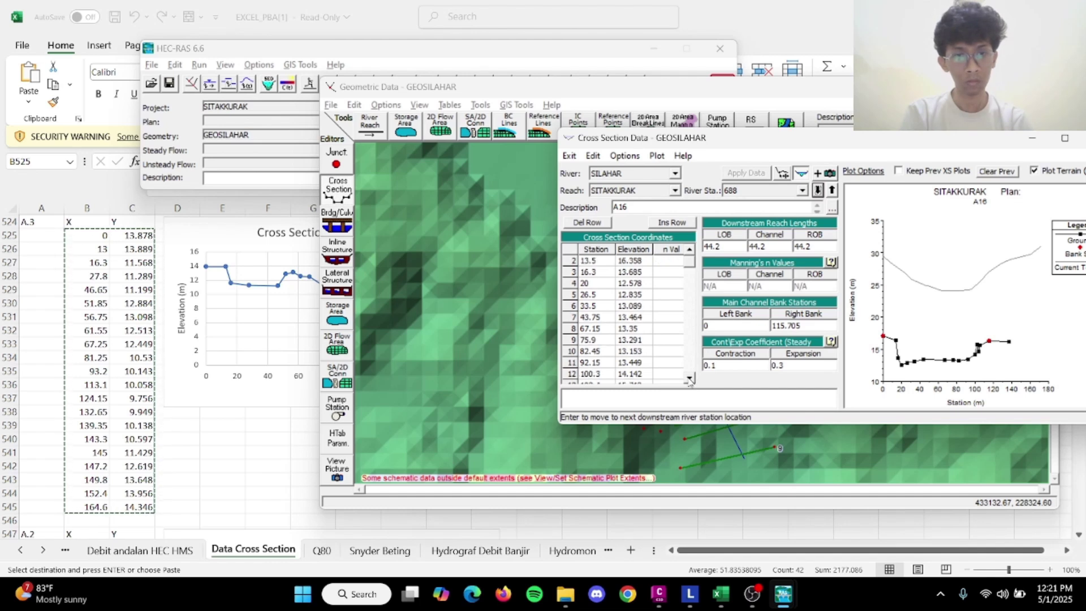
click(690, 379)
click(690, 379)
click(690, 379)
click(690, 379)
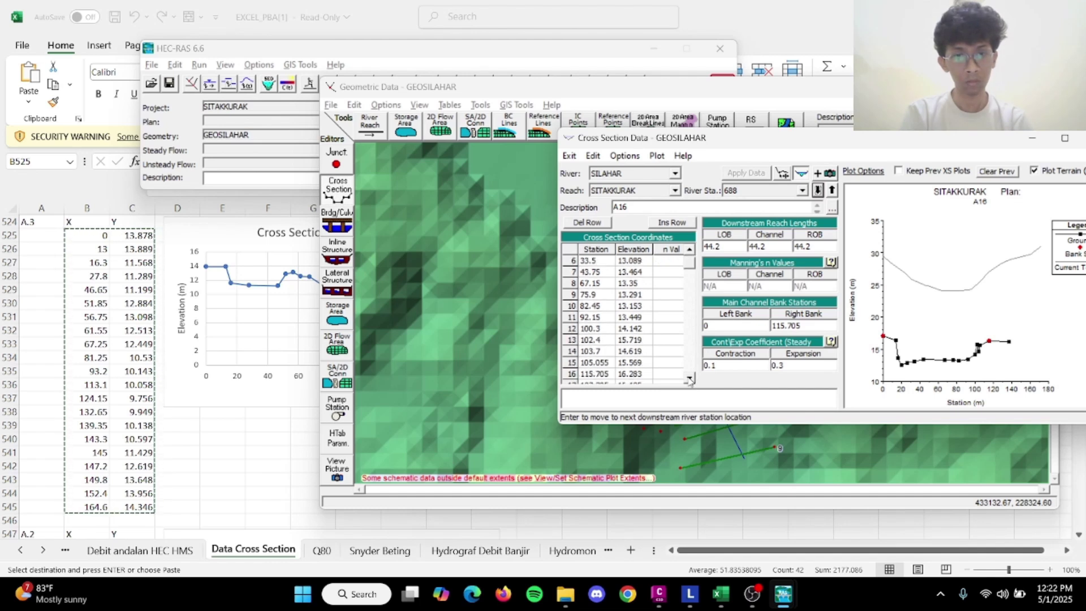
Advance to river station 644 (A15), set its right bank station to the 130 ground point and apply the data.
click(818, 190)
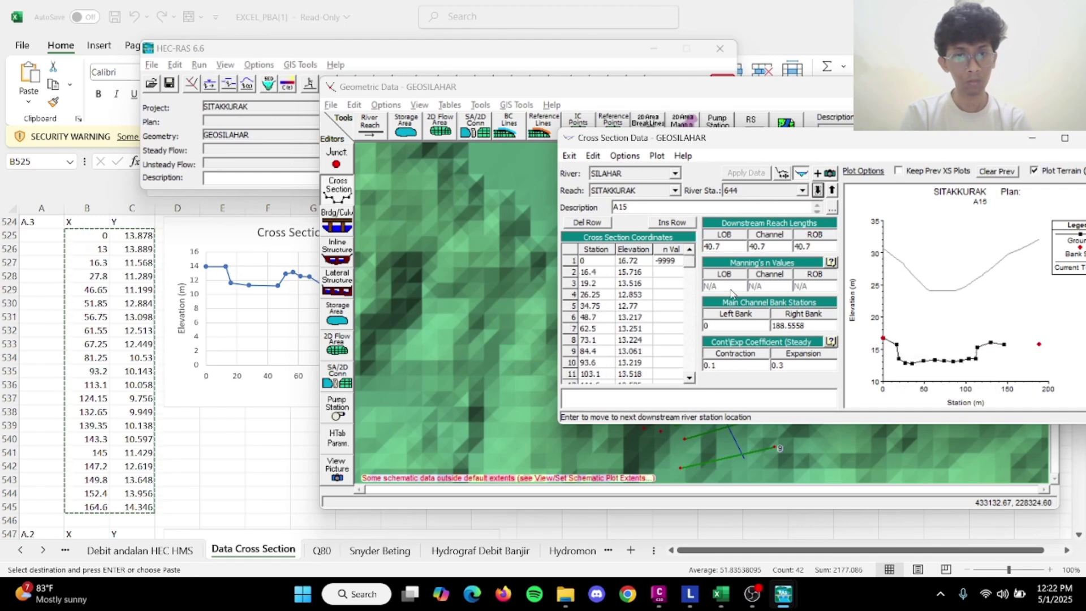
click(979, 351)
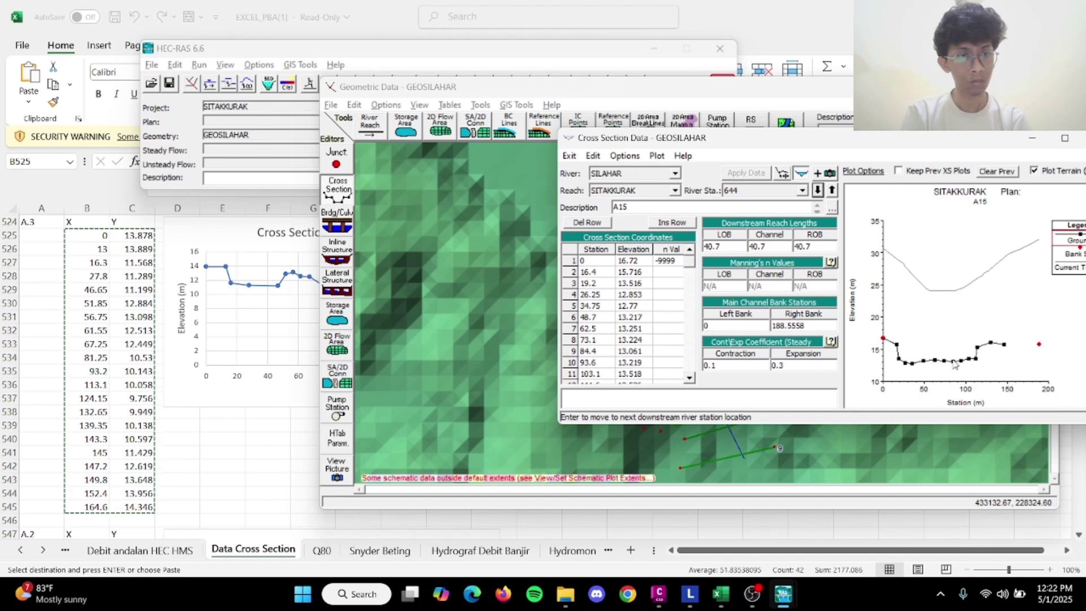
click(991, 343)
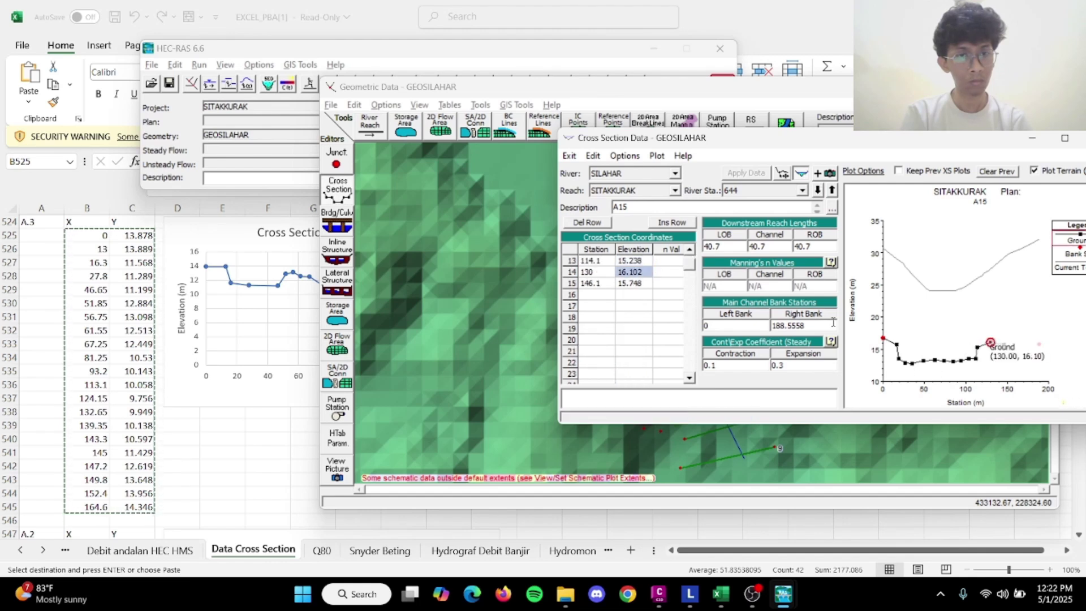
click(597, 266)
click(593, 273)
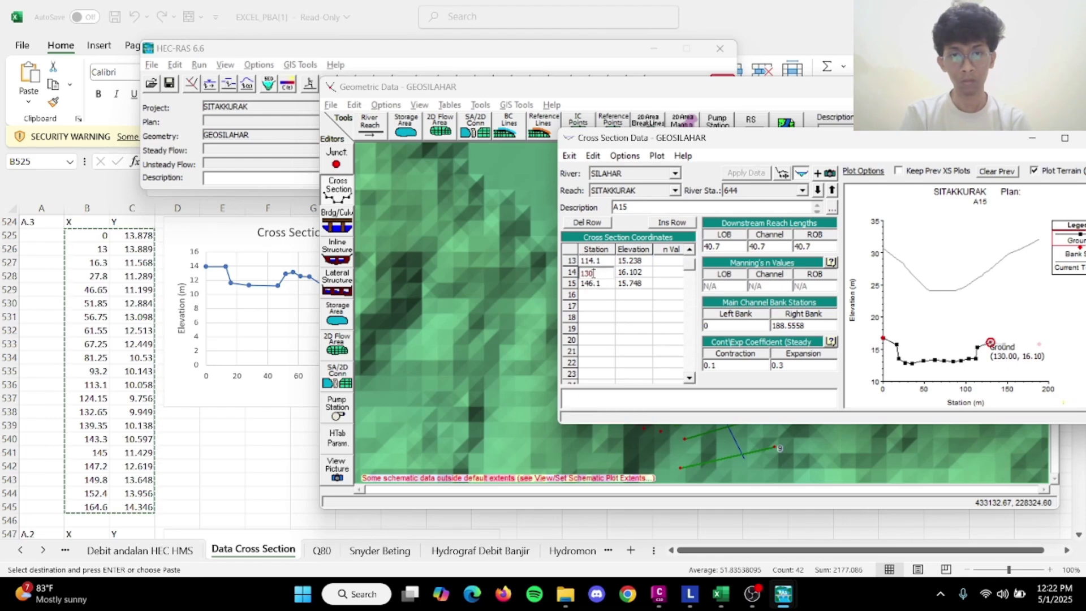
key(ctrl+c)
double_click(825, 326)
key(ctrl+v)
click(761, 173)
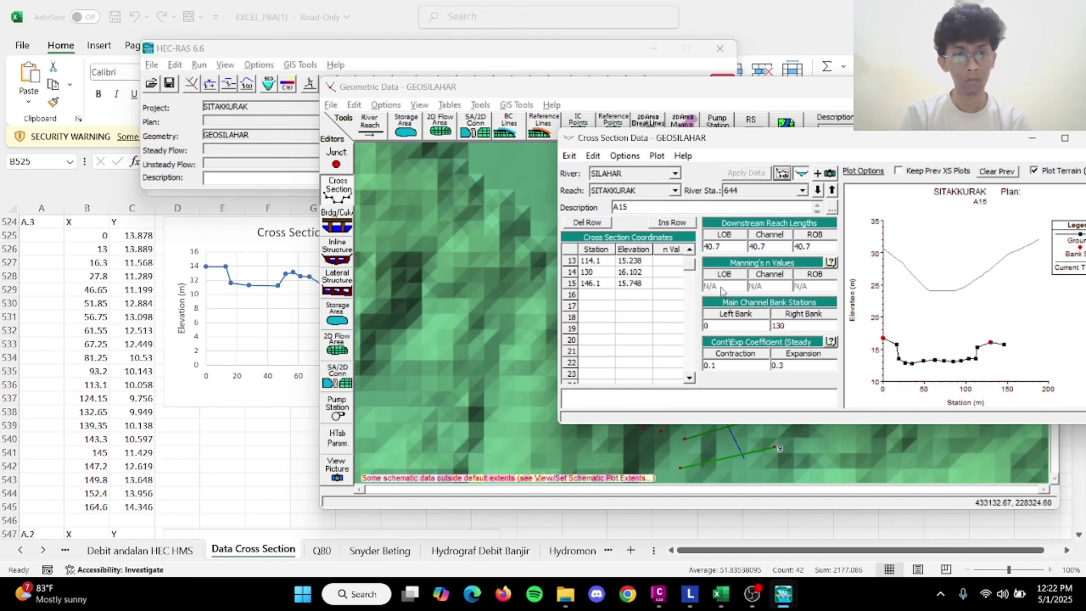
Advance to river station 603 (A14), set its right bank station to the 127.55 ground point and apply the data.
click(818, 190)
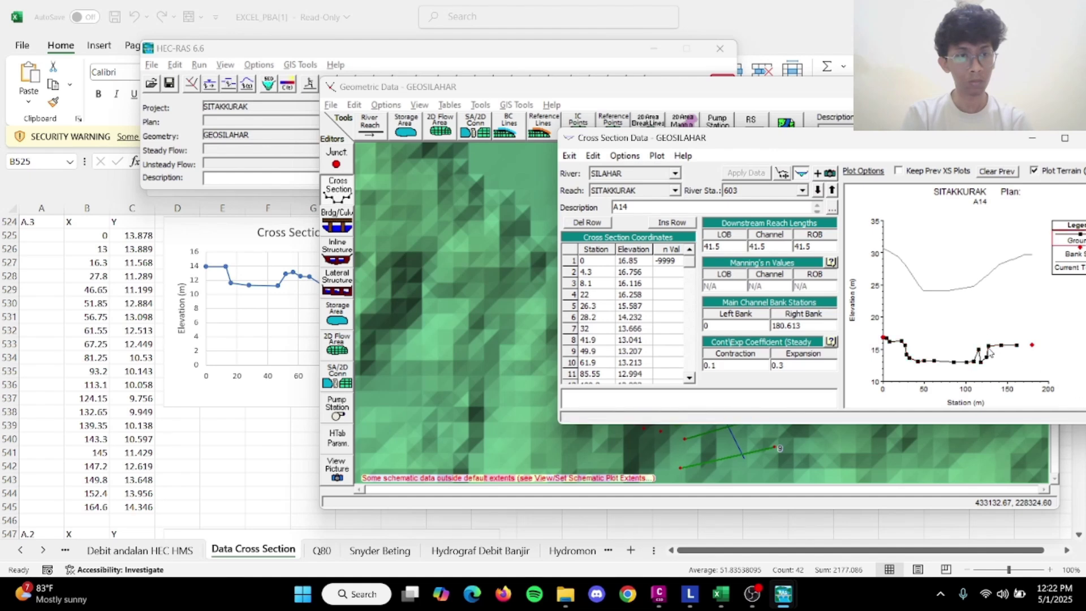
click(989, 346)
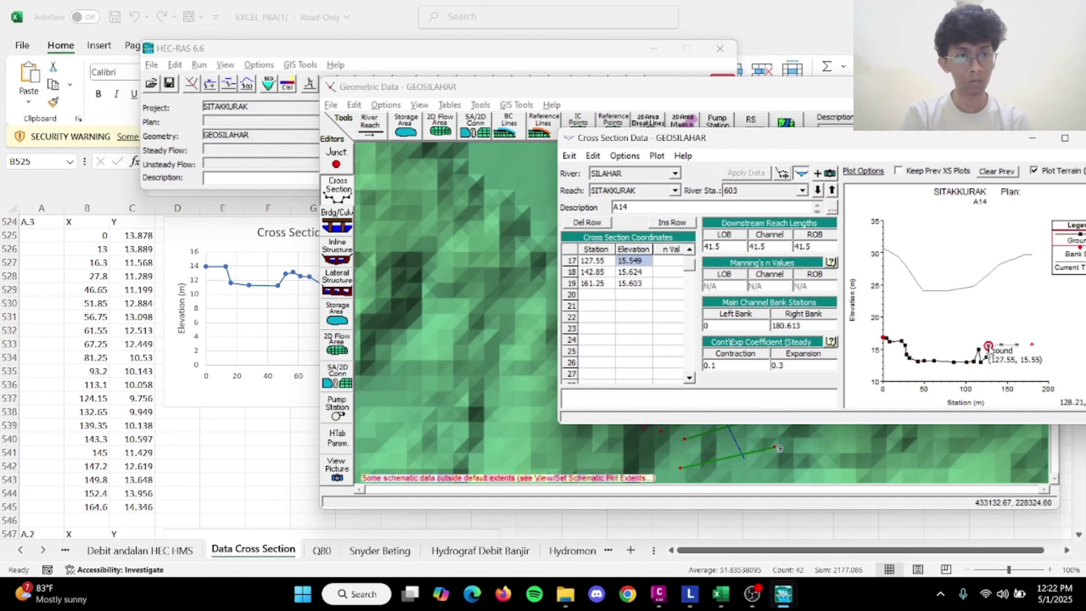
click(613, 260)
click(610, 262)
double_click(611, 262)
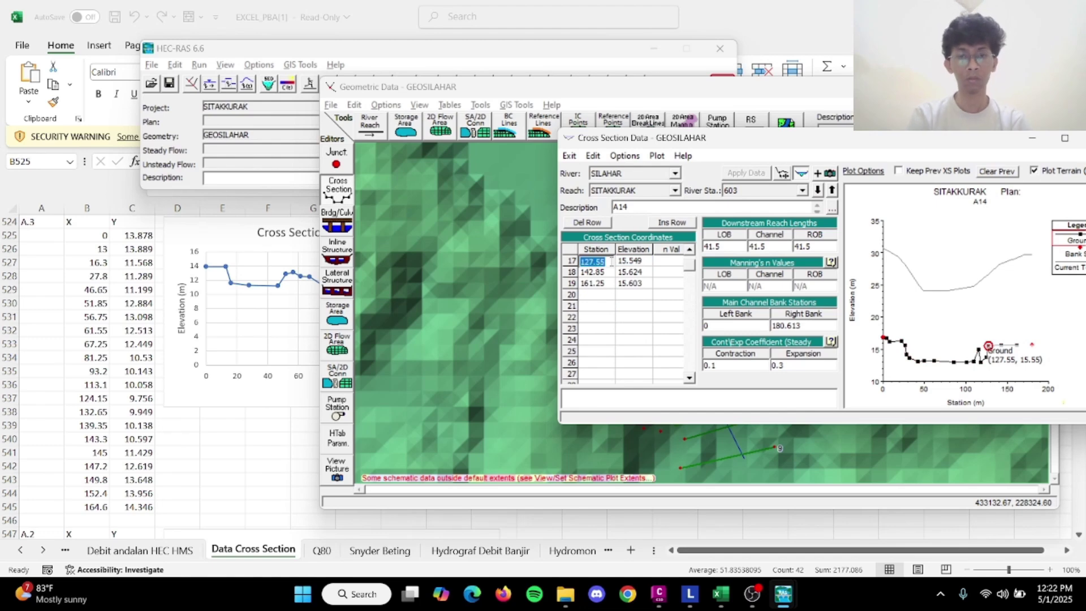
click(803, 326)
key(ctrl+v)
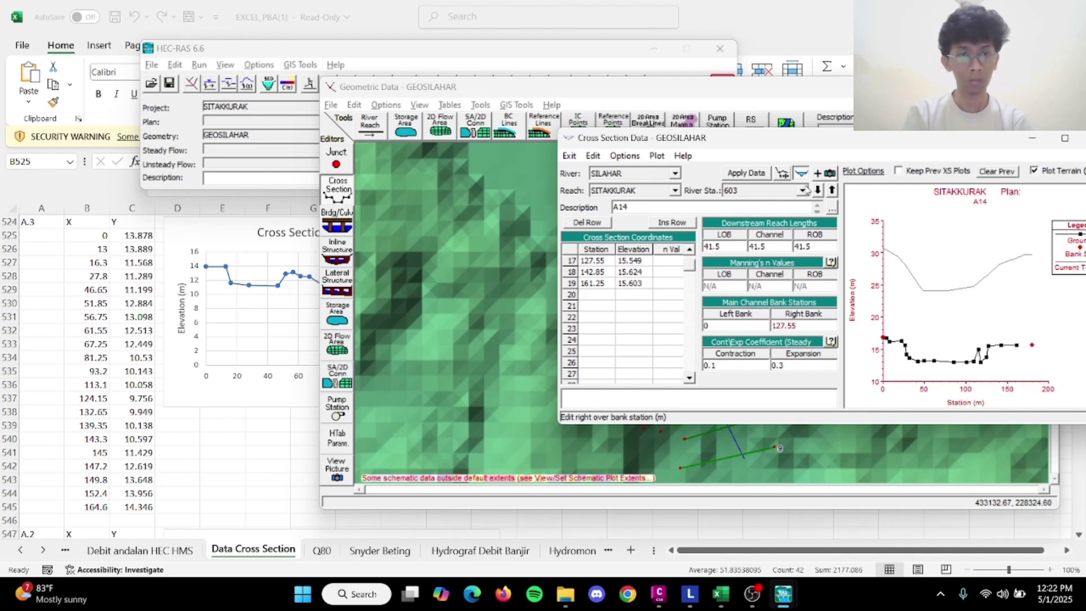
click(755, 173)
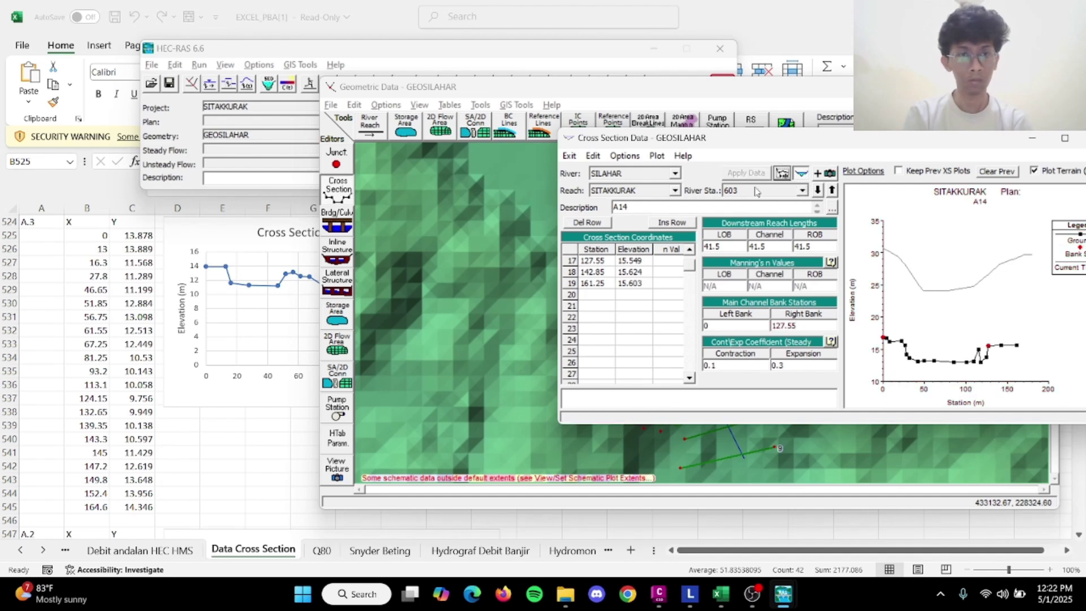
Advance to river station 562 (A13), set its right bank station to the 119.55 ground point and apply the data.
click(818, 191)
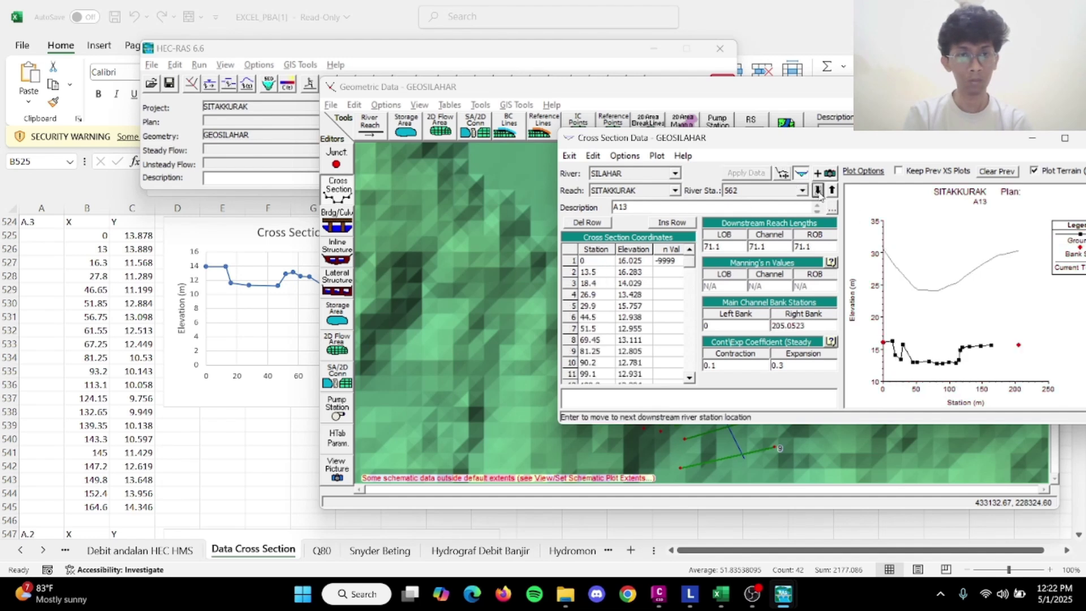
click(963, 349)
click(593, 261)
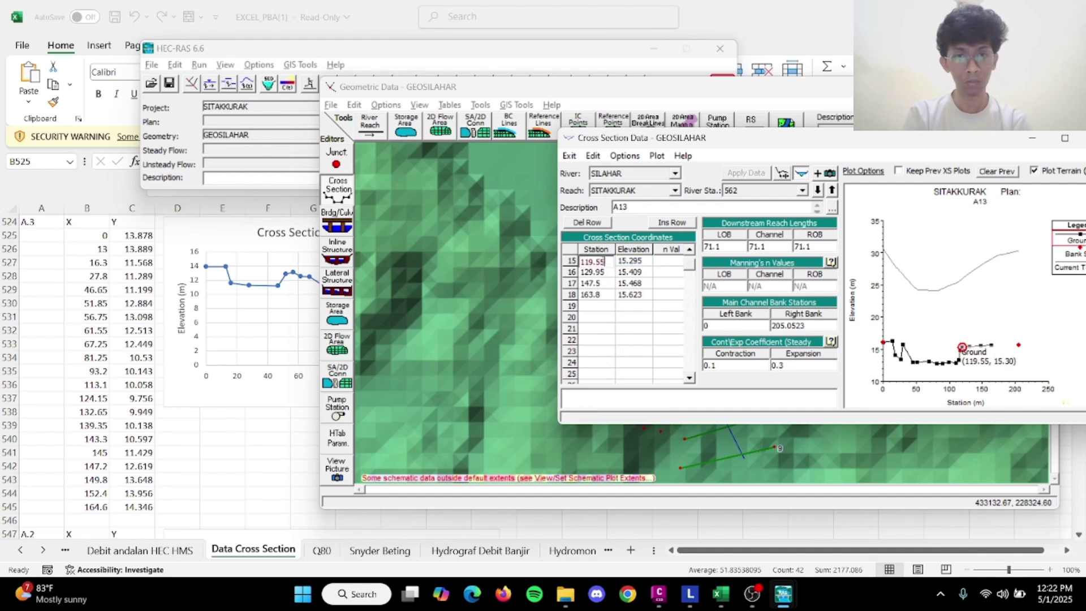
key(ctrl+c)
double_click(792, 326)
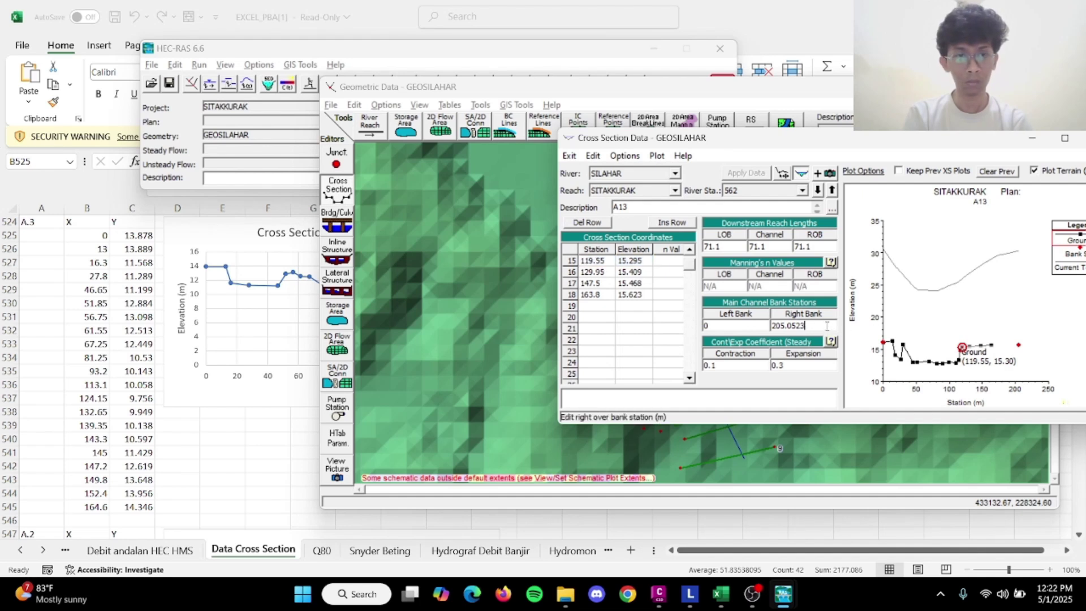
key(ctrl+v)
click(747, 173)
Advance to river station 491 (A12), set its right bank station to the 120.65 ground point and apply the data.
click(817, 190)
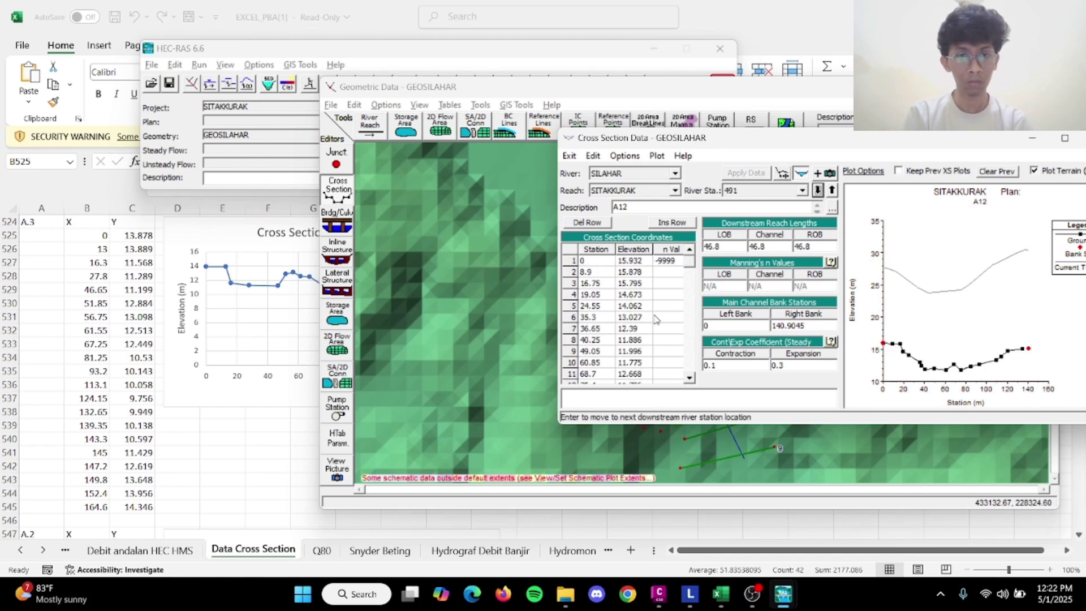
click(1009, 352)
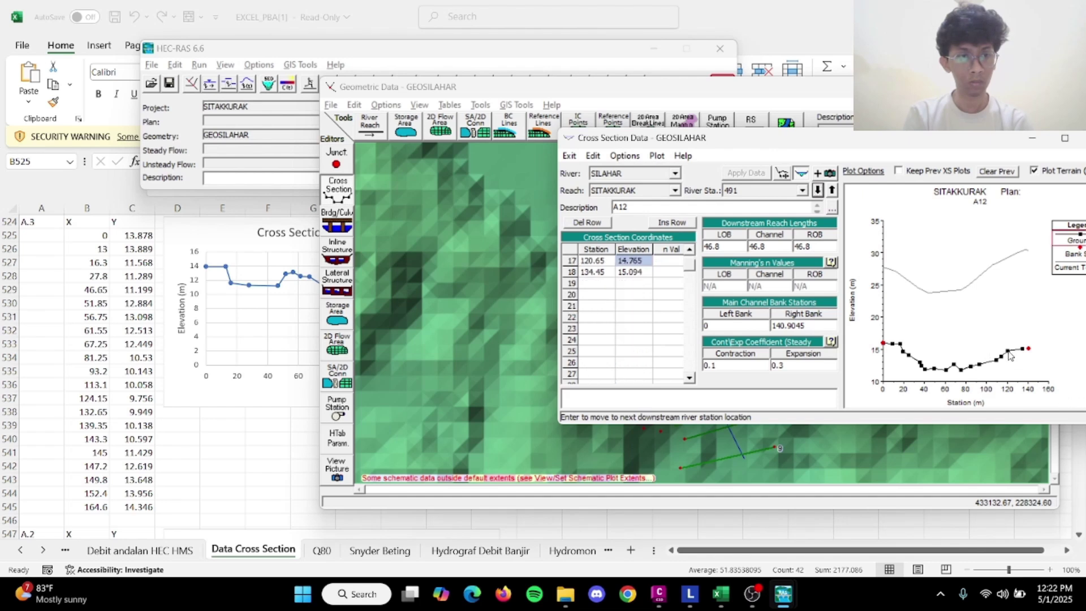
click(607, 265)
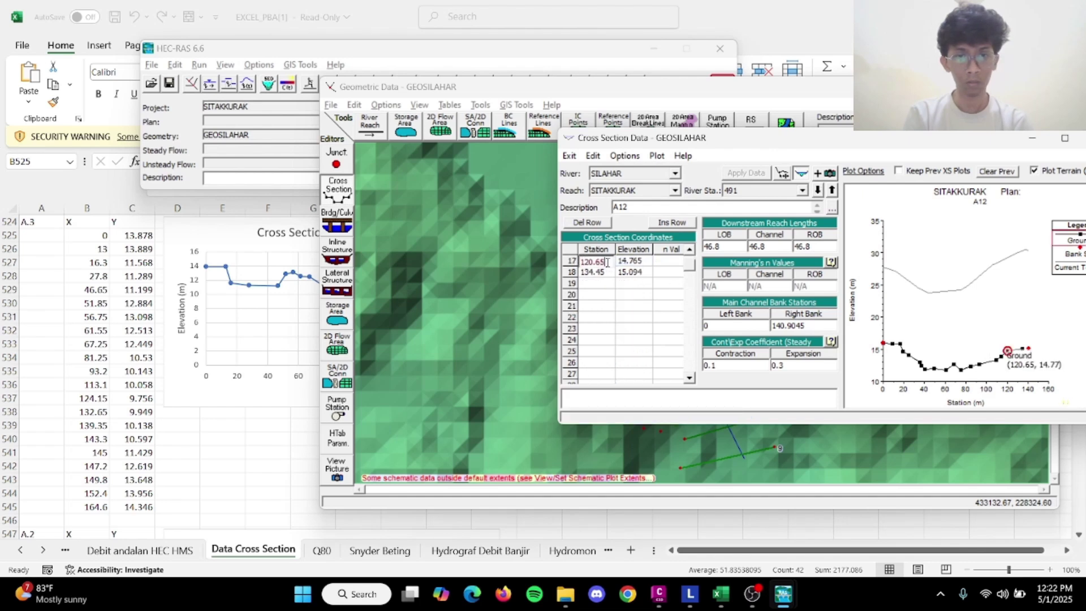
double_click(820, 329)
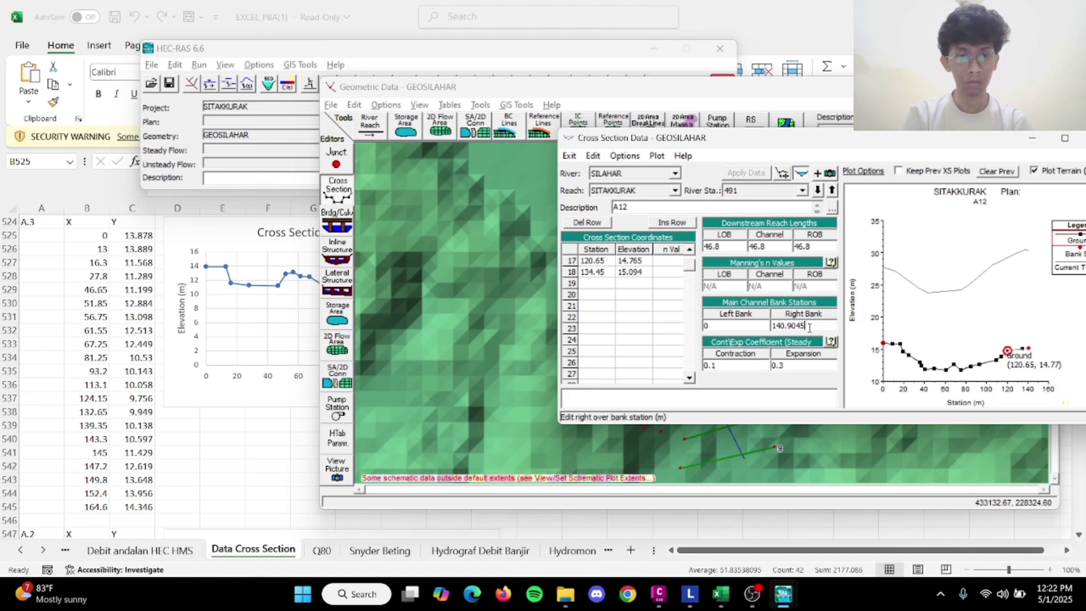
key(ctrl+v)
click(762, 173)
Advance to river station 444 (A11), set its right bank station to the 131.15 ground point and apply the data.
click(818, 191)
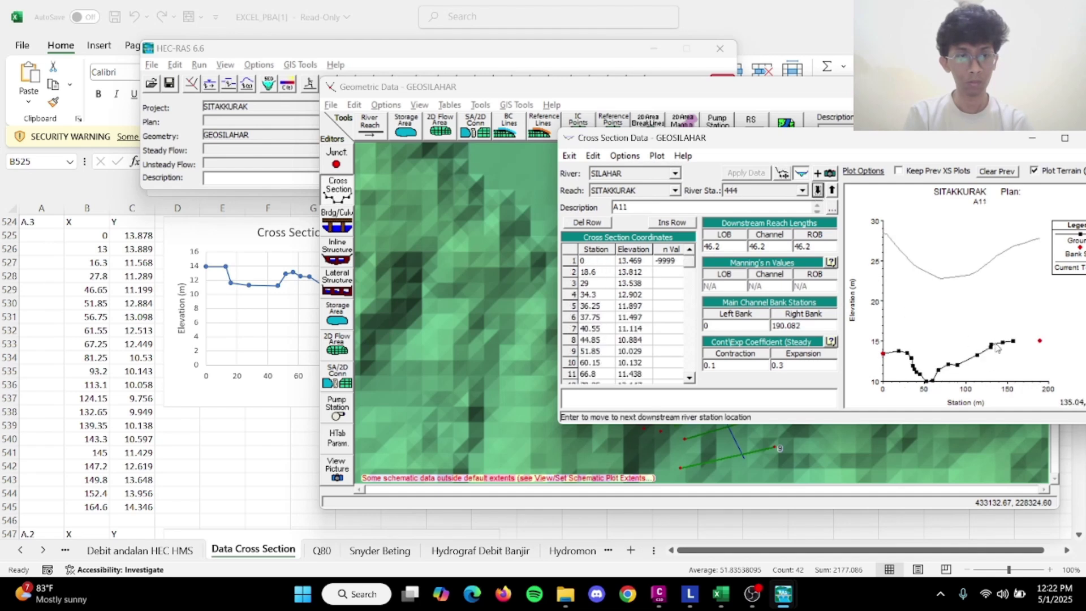
click(992, 345)
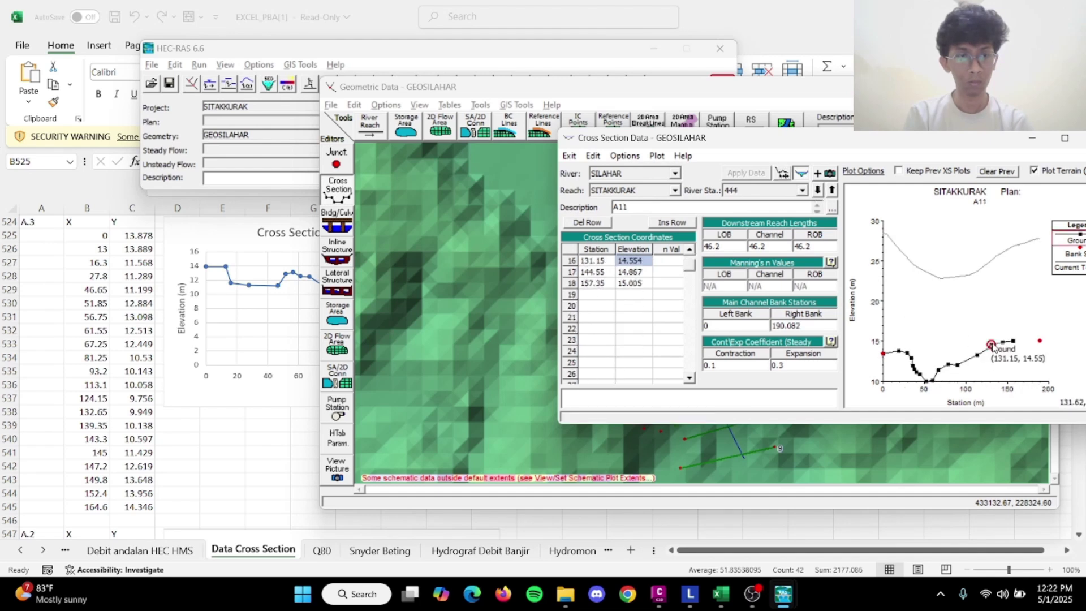
click(606, 260)
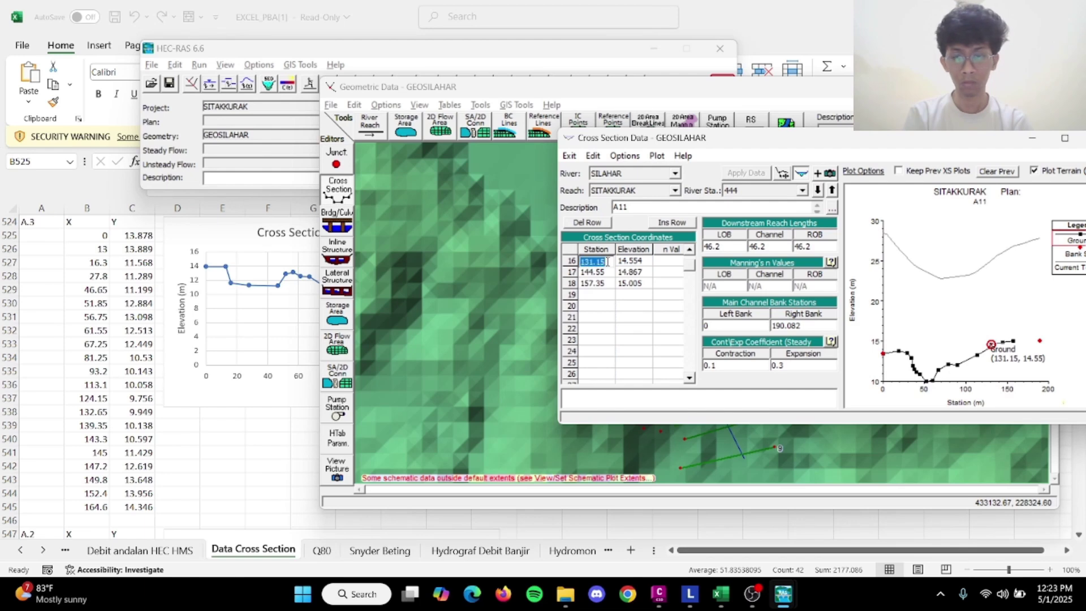
double_click(788, 326)
key(ctrl+v)
click(764, 174)
Advance to river station 398 (A.11), set its right bank station to the 70.35 ground point and apply the data.
click(817, 190)
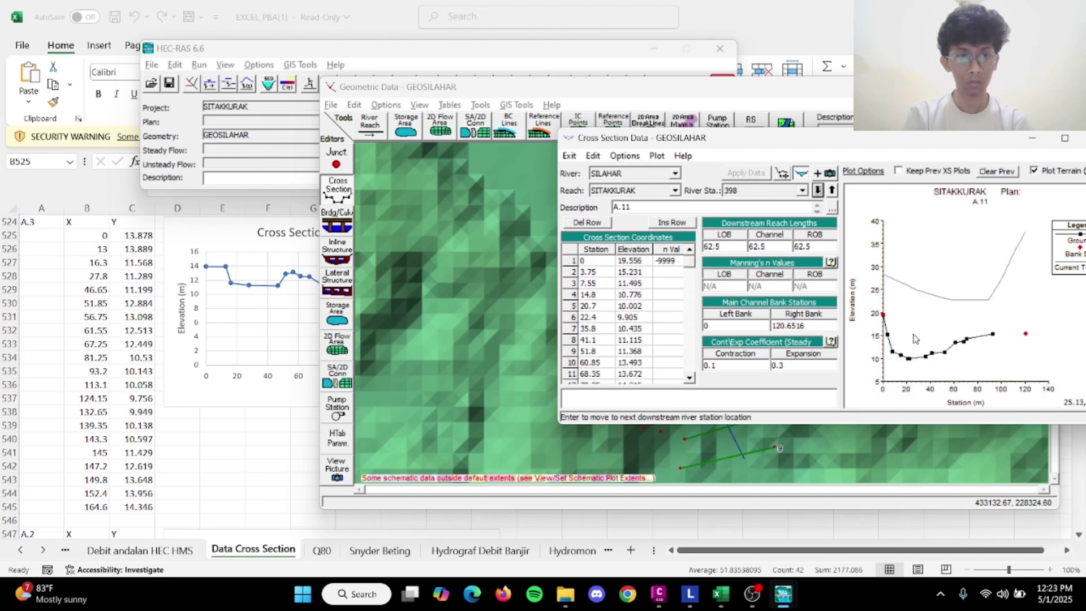
click(966, 343)
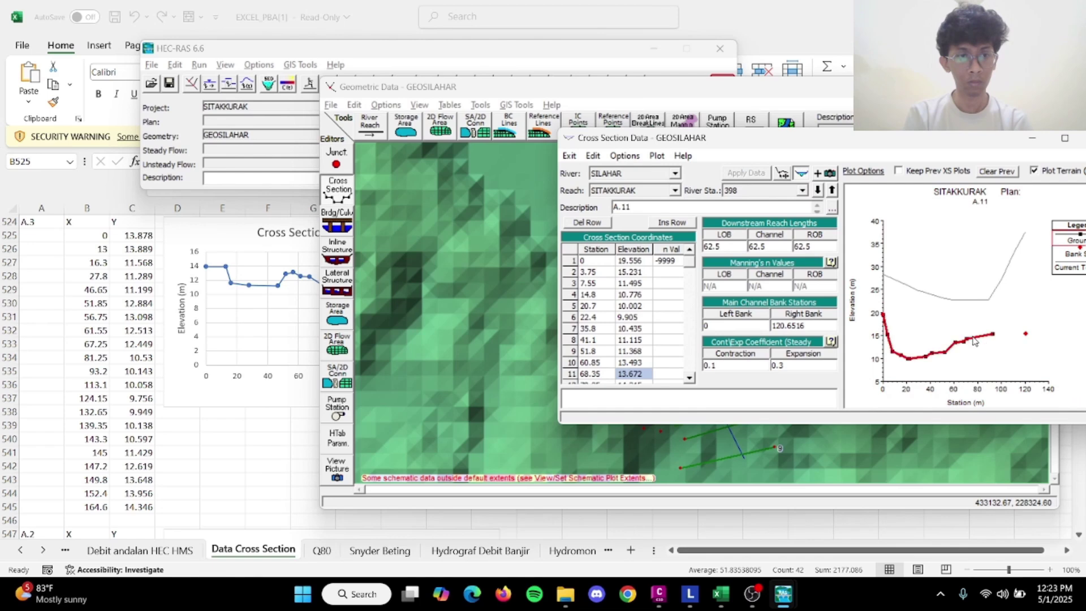
click(967, 339)
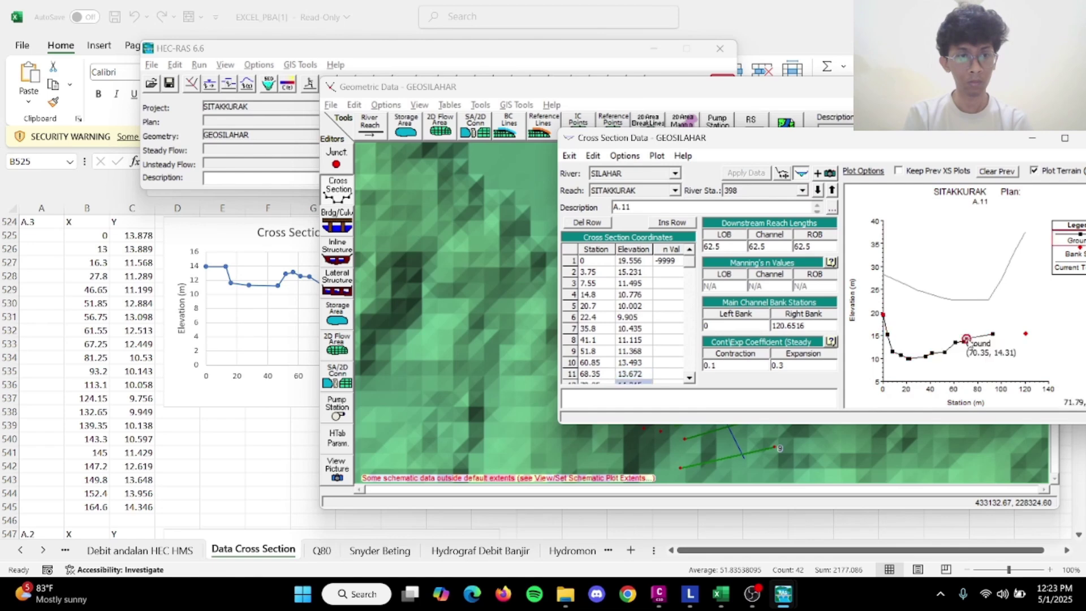
click(689, 377)
click(606, 375)
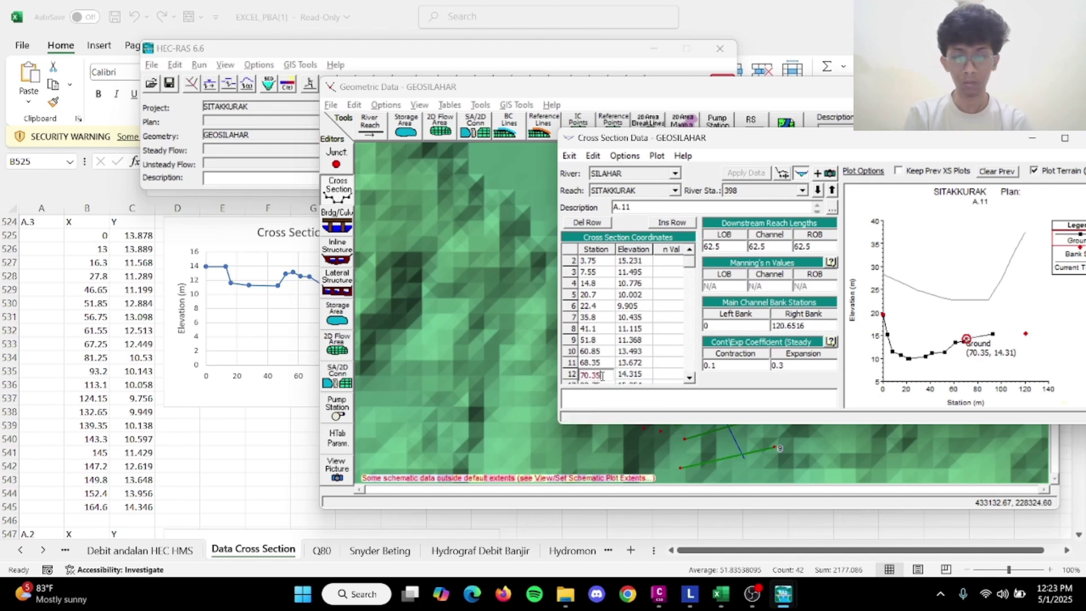
key(ctrl+c)
click(822, 326)
key(ctrl+v)
click(765, 173)
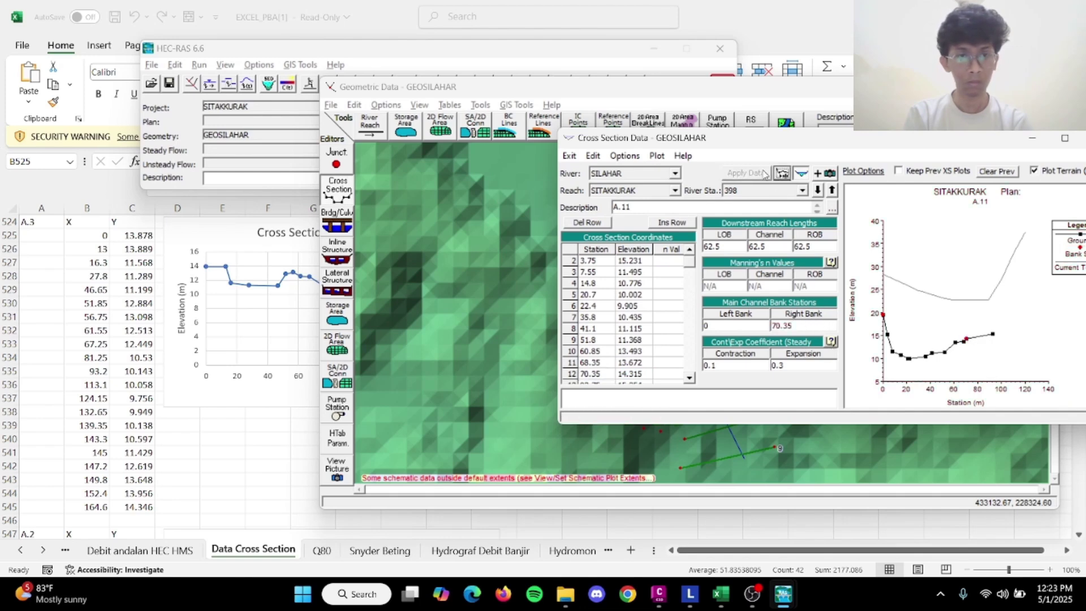
Advance to river station 335 (A10), set its right bank station to the 95.6 ground point and apply the data.
click(819, 192)
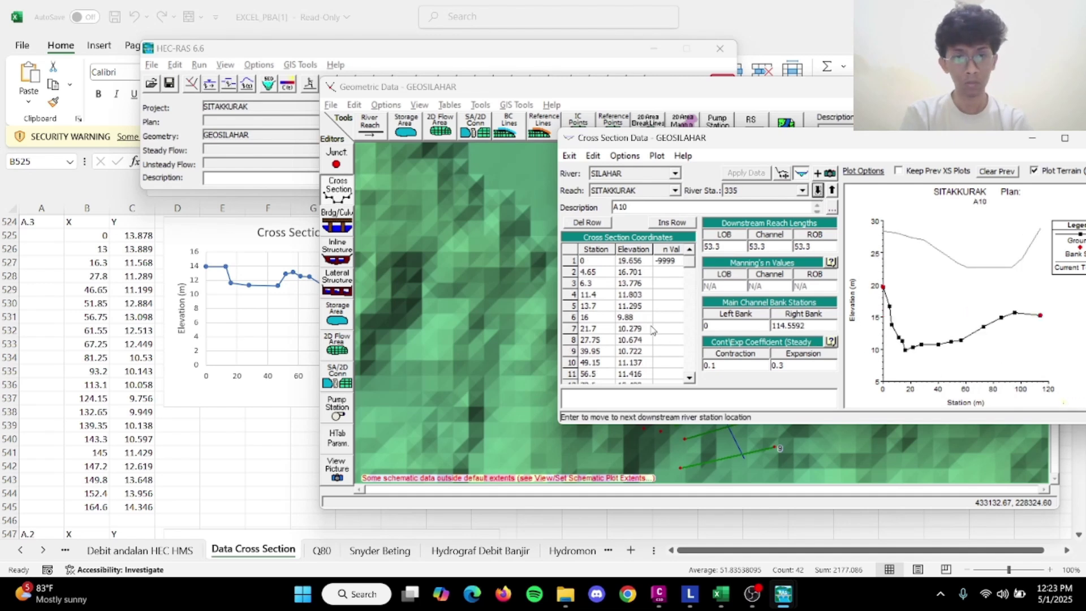
click(1014, 313)
click(607, 260)
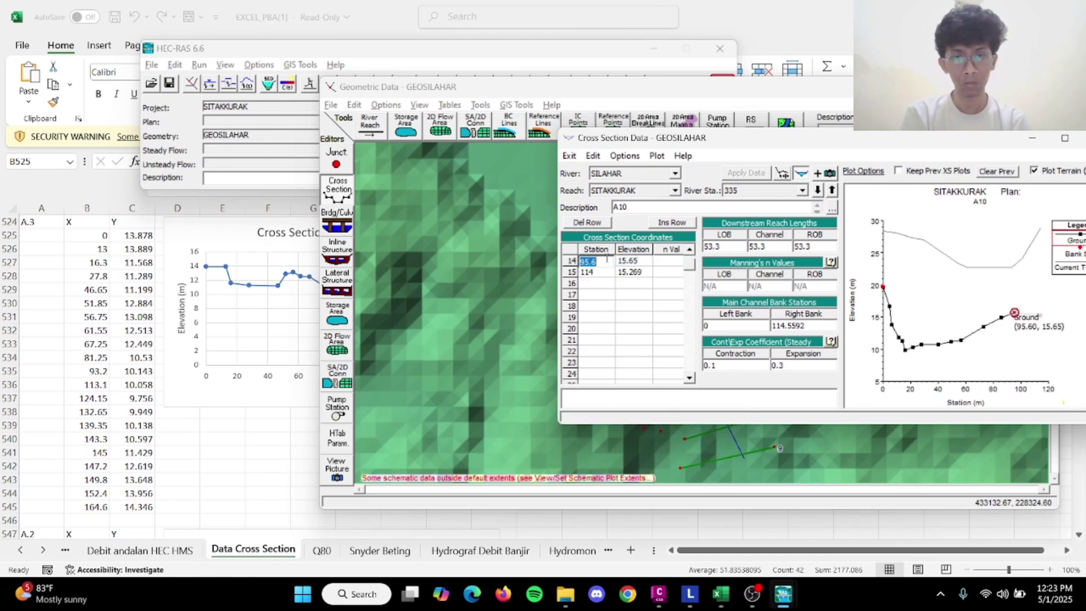
double_click(820, 321)
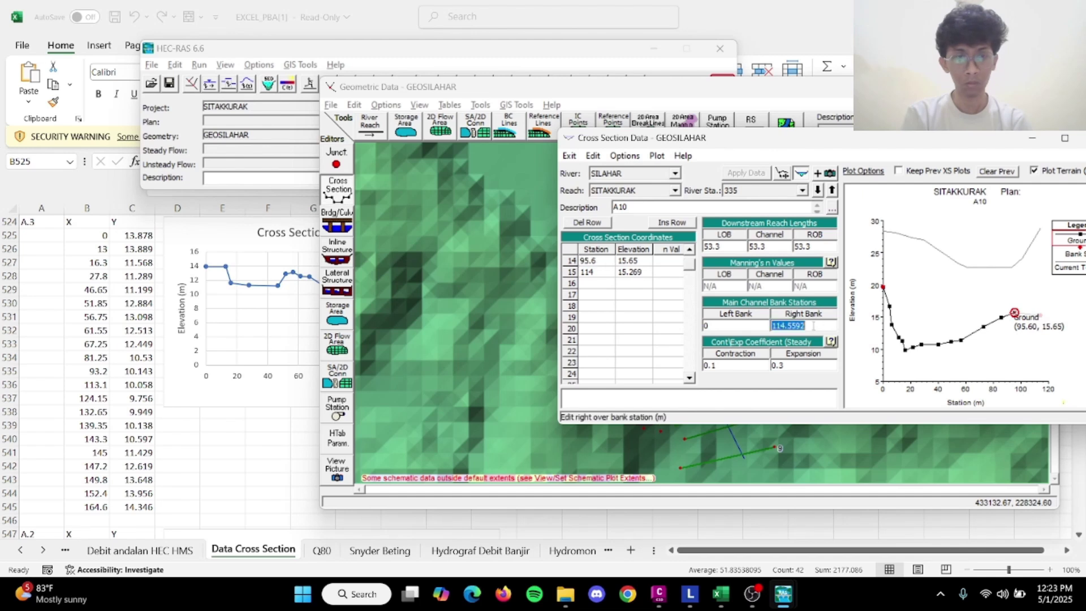
key(ctrl+v)
click(757, 173)
Advance to river station 282 (A9), set its right bank station to the 74.95 ground point and apply the data.
click(817, 191)
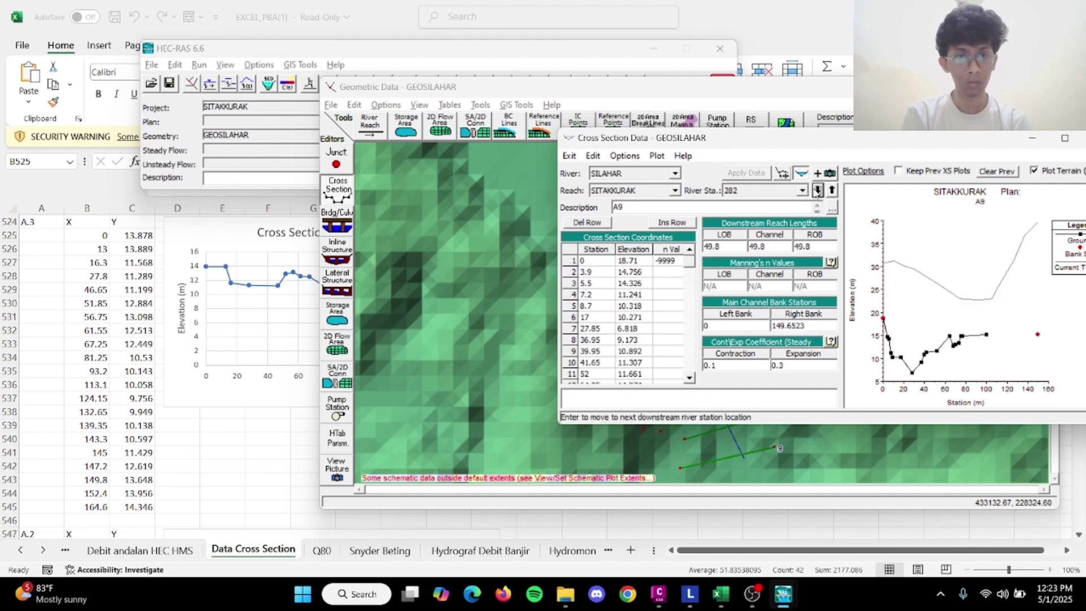
click(962, 338)
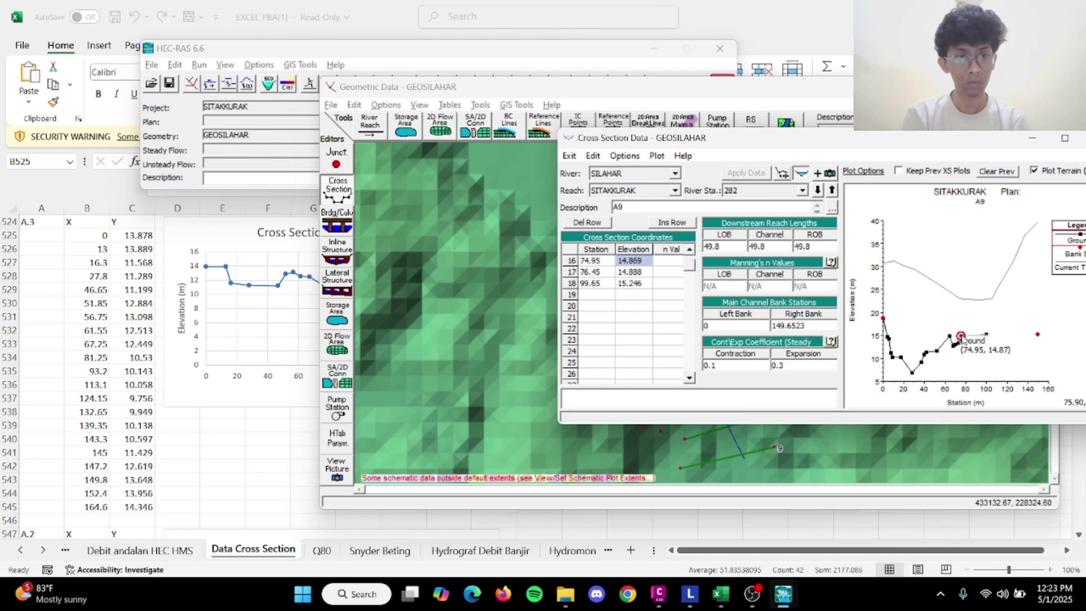
double_click(604, 258)
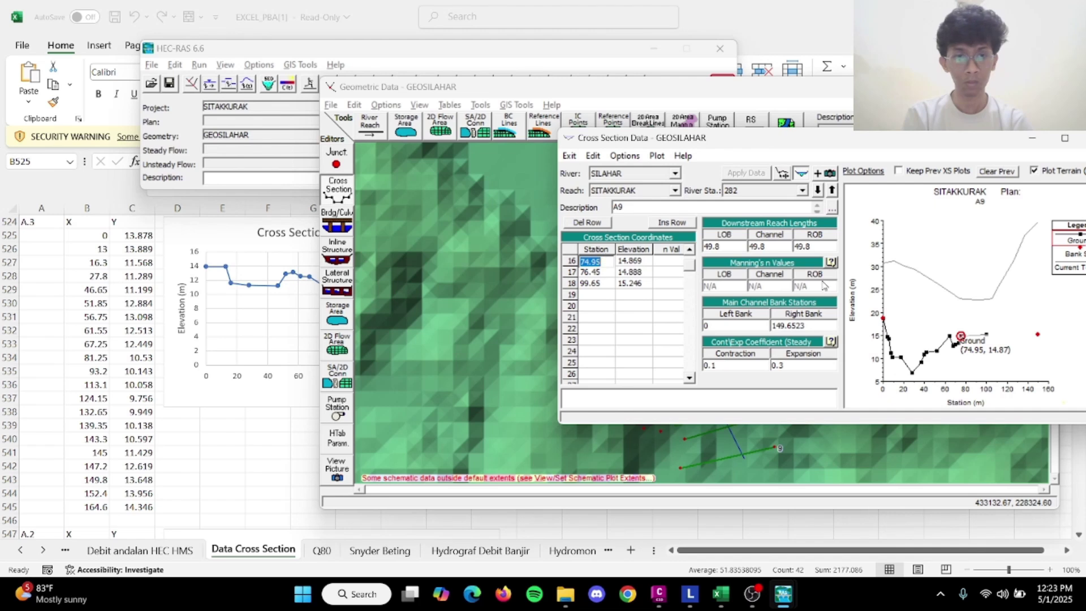
double_click(814, 325)
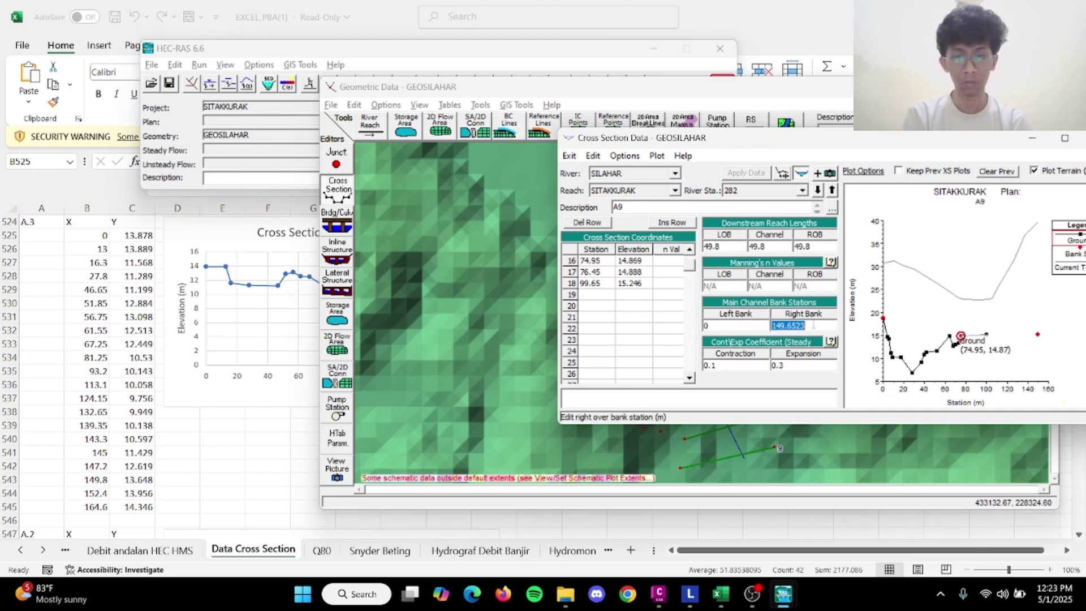
key(ctrl+v)
click(744, 174)
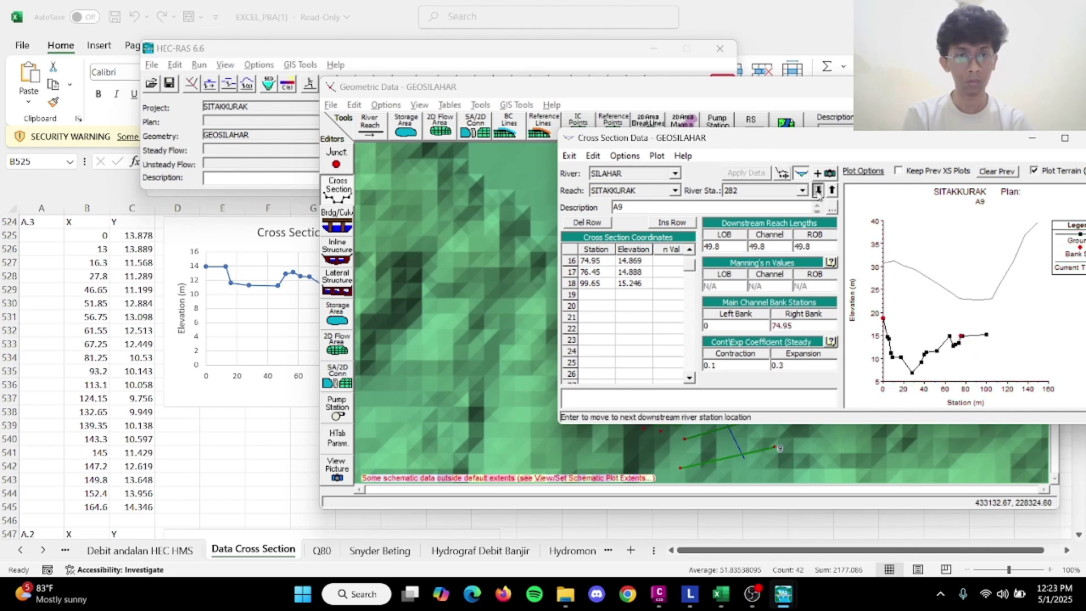
Advance to river station 232 (A8), set its right bank station to the 93.455 ground point and apply the data.
click(817, 191)
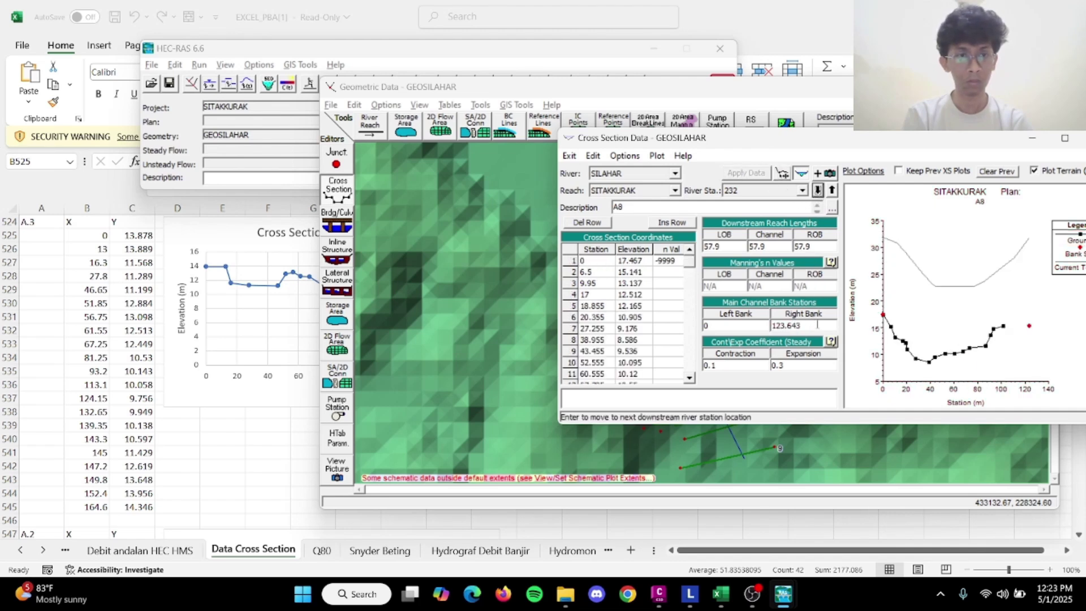
click(993, 329)
click(610, 262)
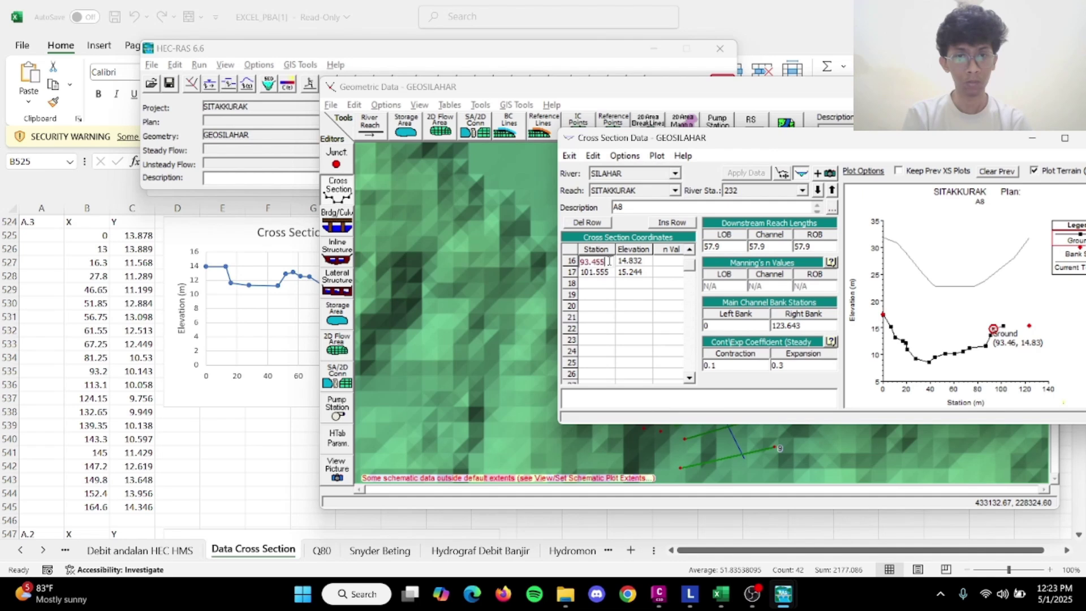
double_click(610, 261)
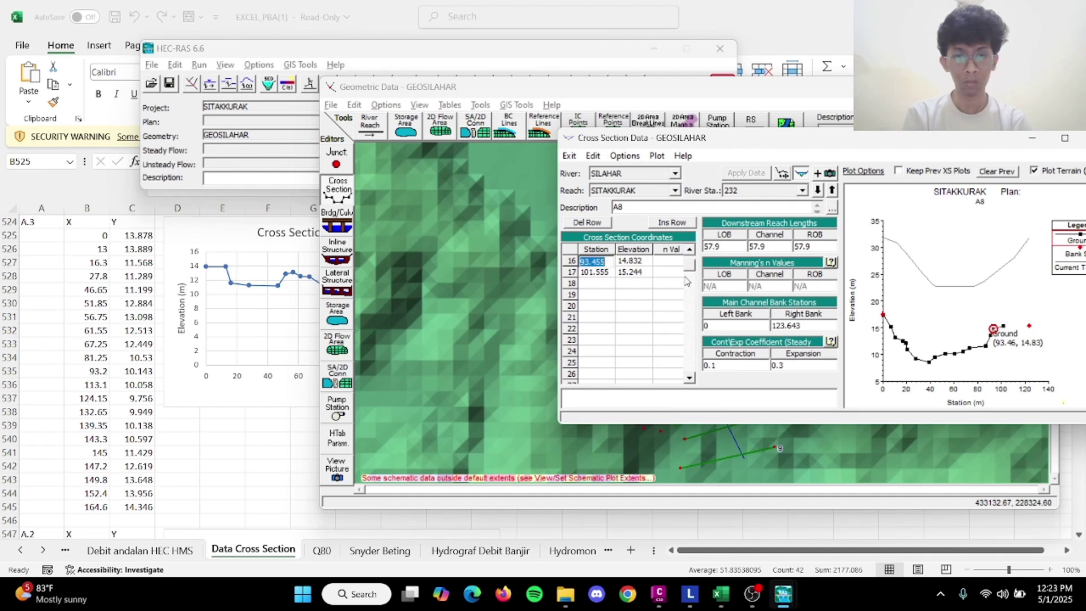
double_click(801, 325)
key(ctrl+v)
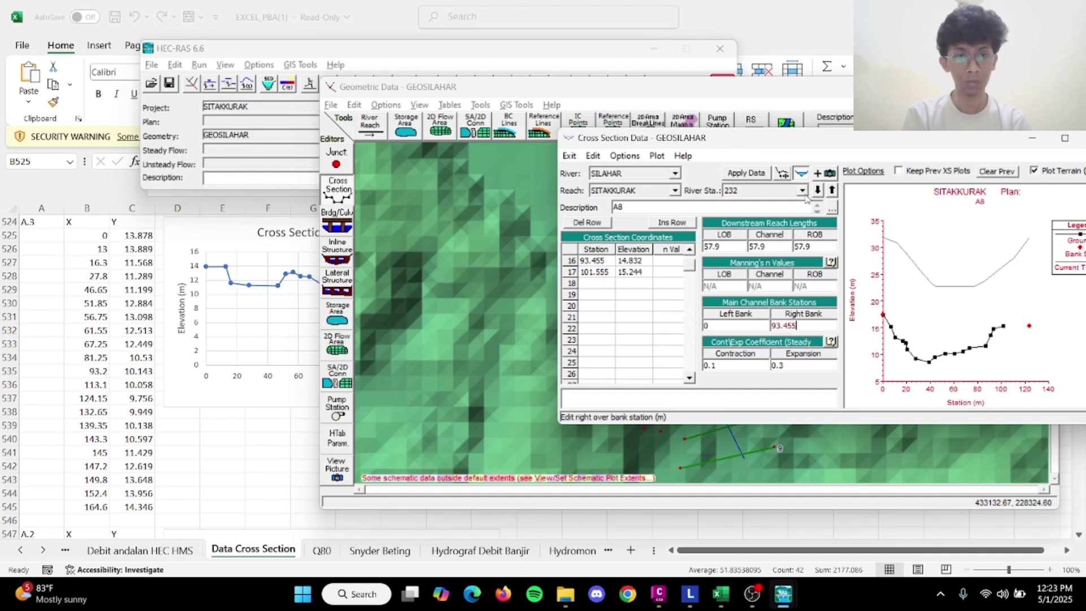
click(761, 173)
Advance to river station 174 (A7), set its right bank station to the 104.85 ground point and apply the data.
click(817, 190)
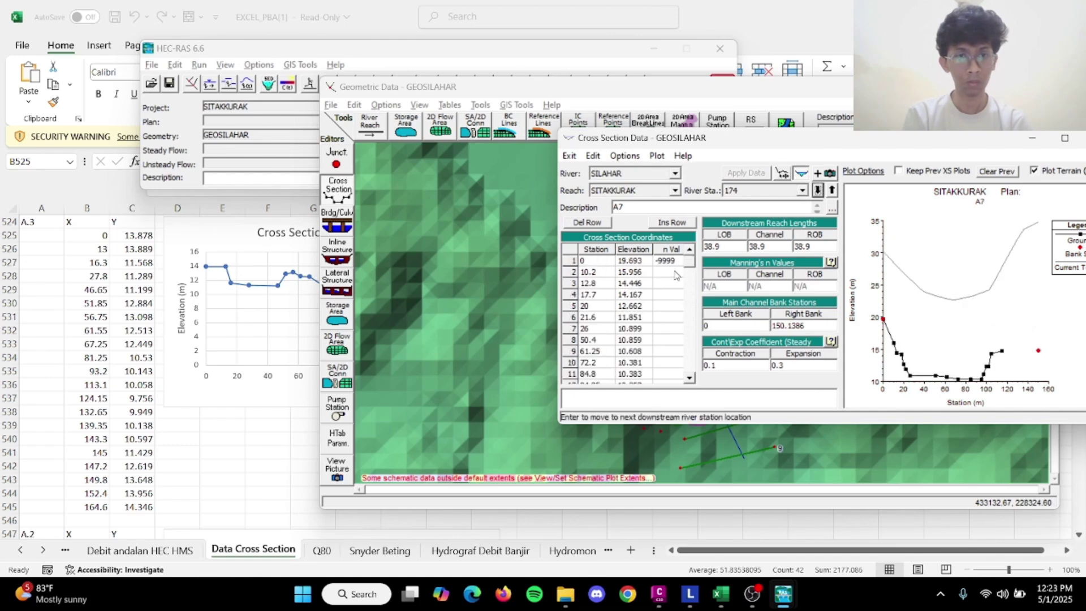
click(992, 356)
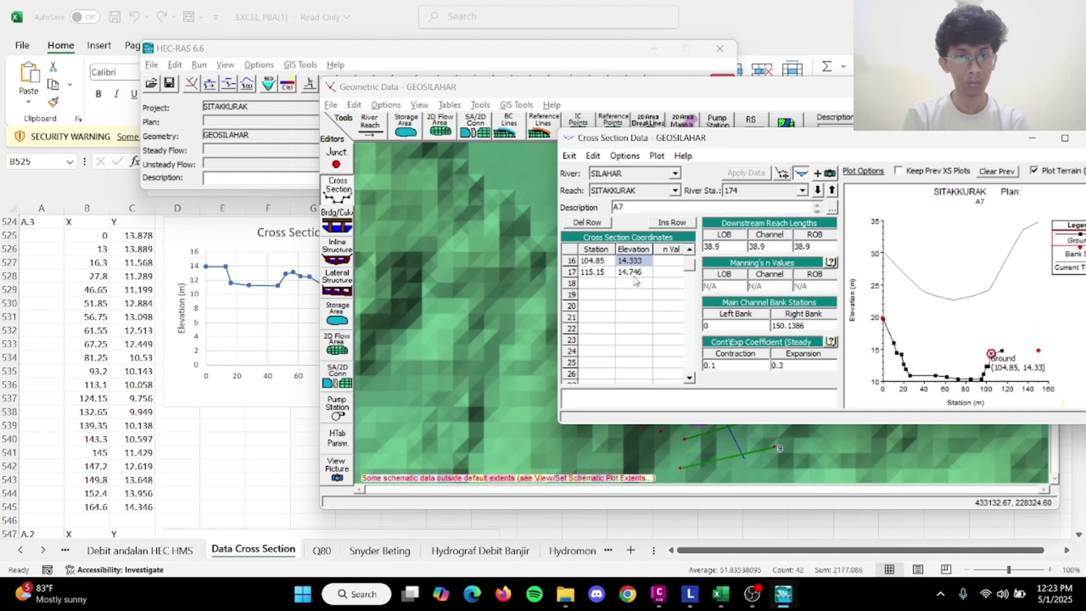
click(612, 261)
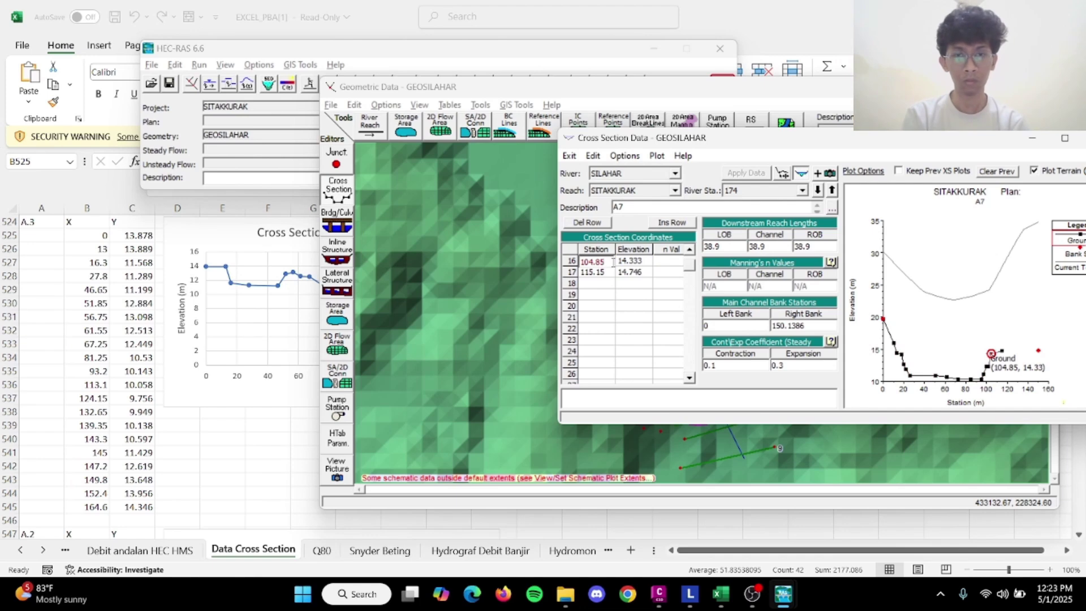
double_click(813, 327)
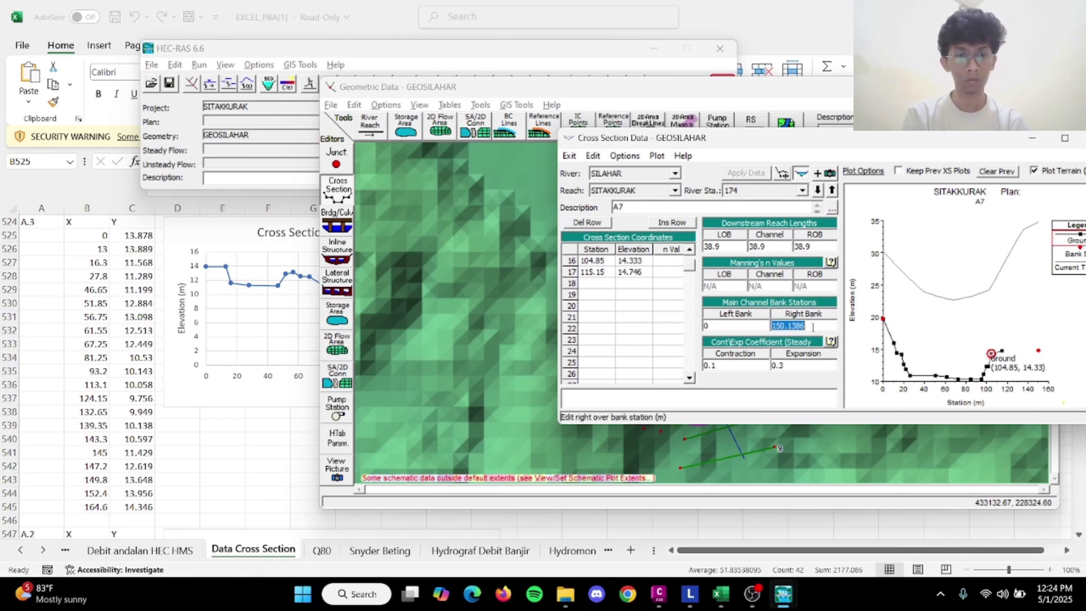
text(104.85)
click(747, 173)
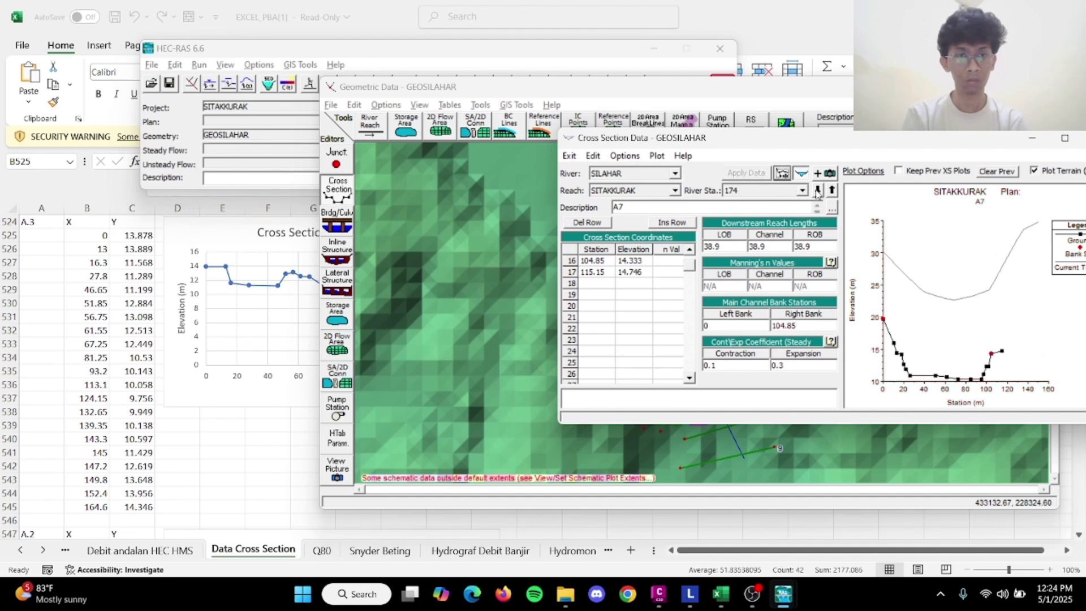
Advance to river station 135 (A6), set its right bank station to the 112.45 ground point and apply the data.
click(817, 190)
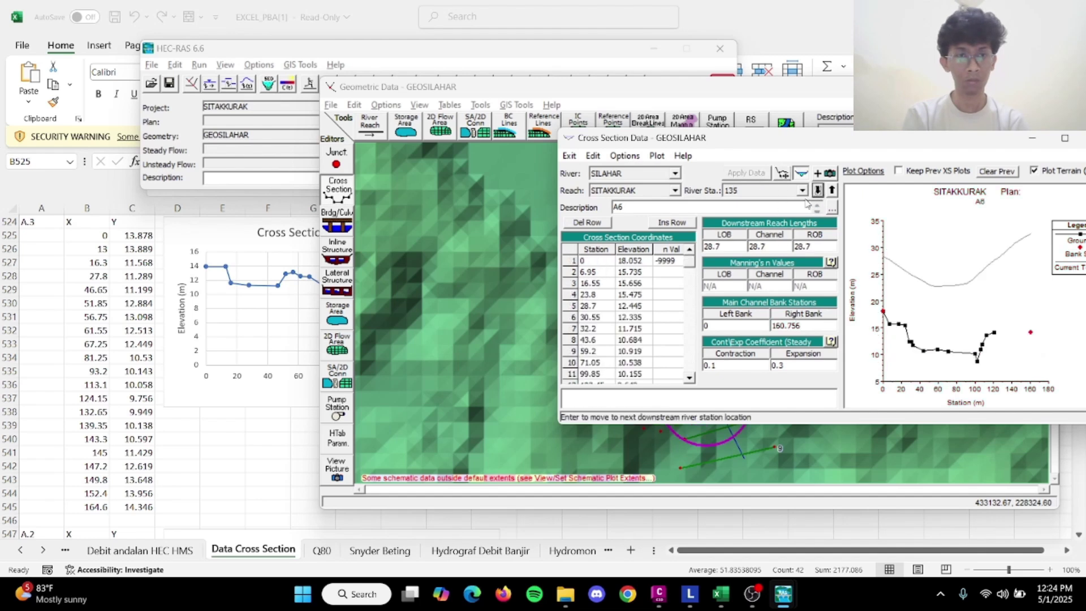
click(987, 336)
click(586, 261)
key(ctrl+c)
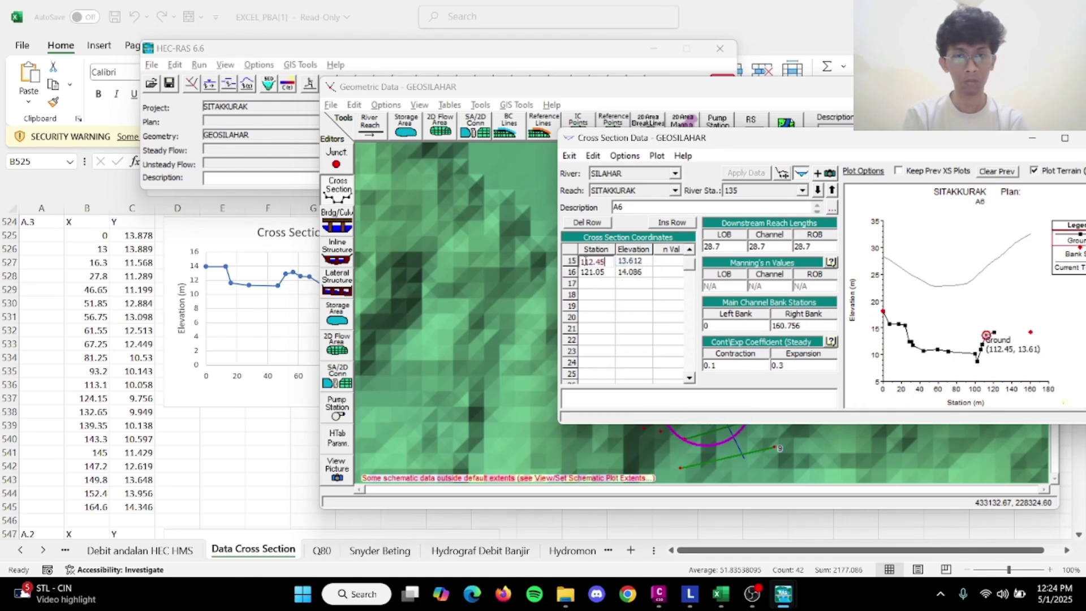
double_click(807, 326)
key(ctrl+v)
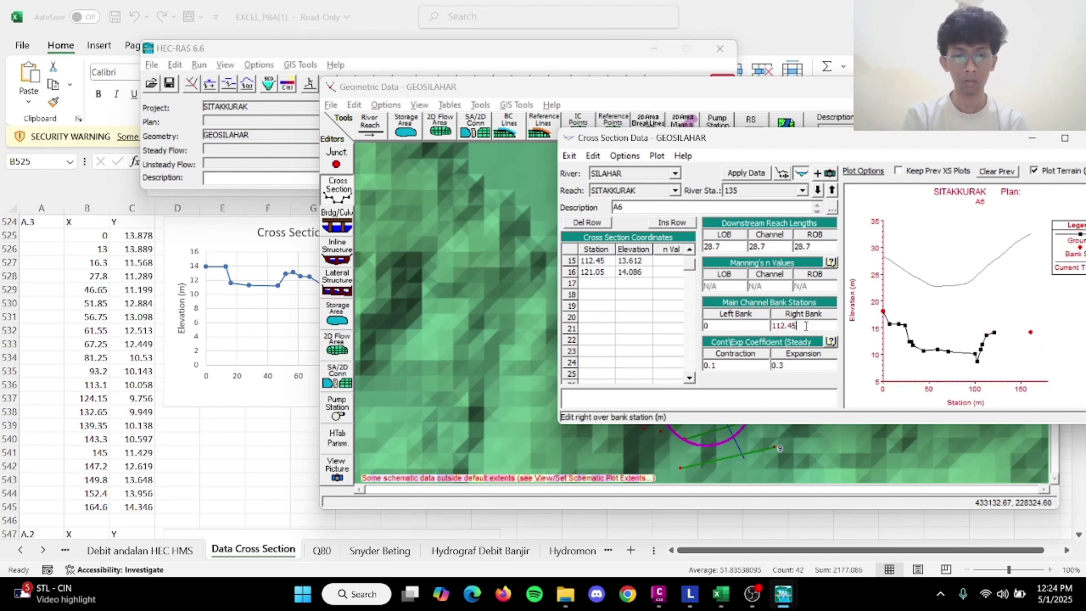
click(751, 176)
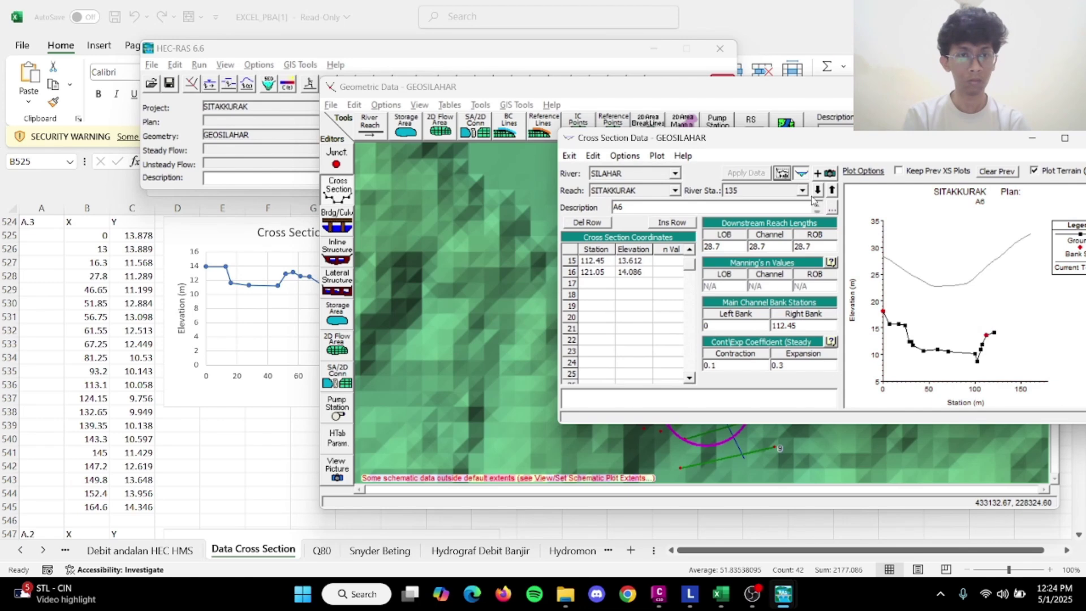
Advance to river station 106 (A5) and set its right bank station to the 120.3 ground point.
click(818, 191)
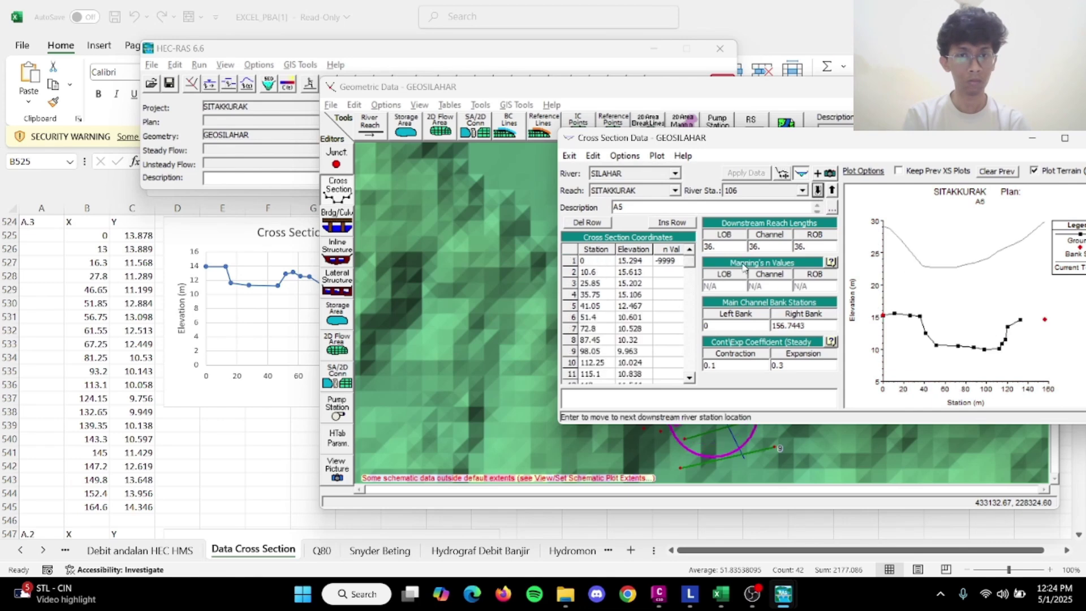
click(1007, 327)
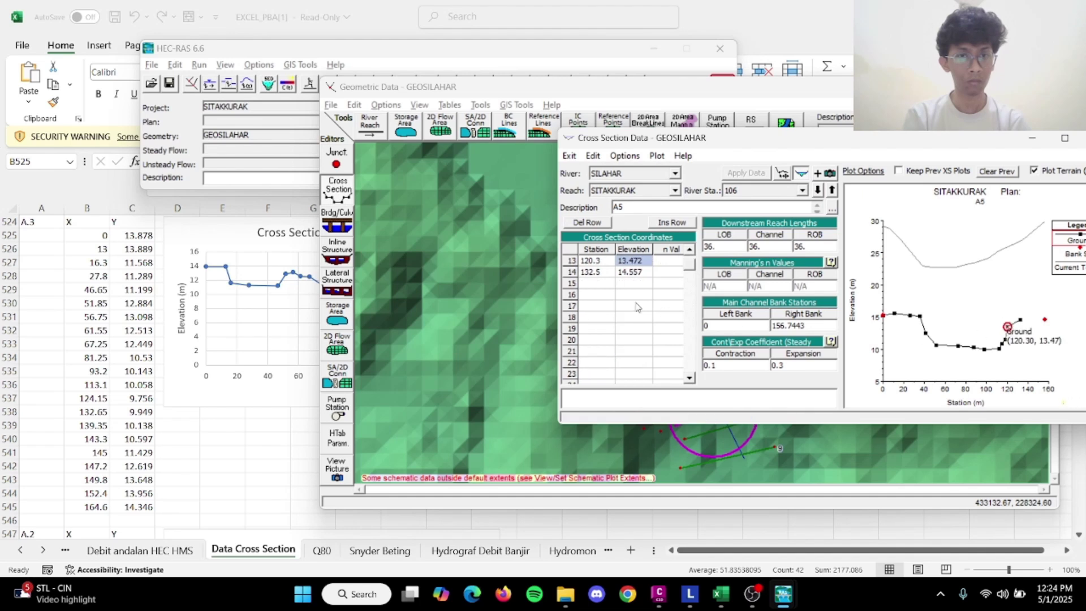
click(591, 261)
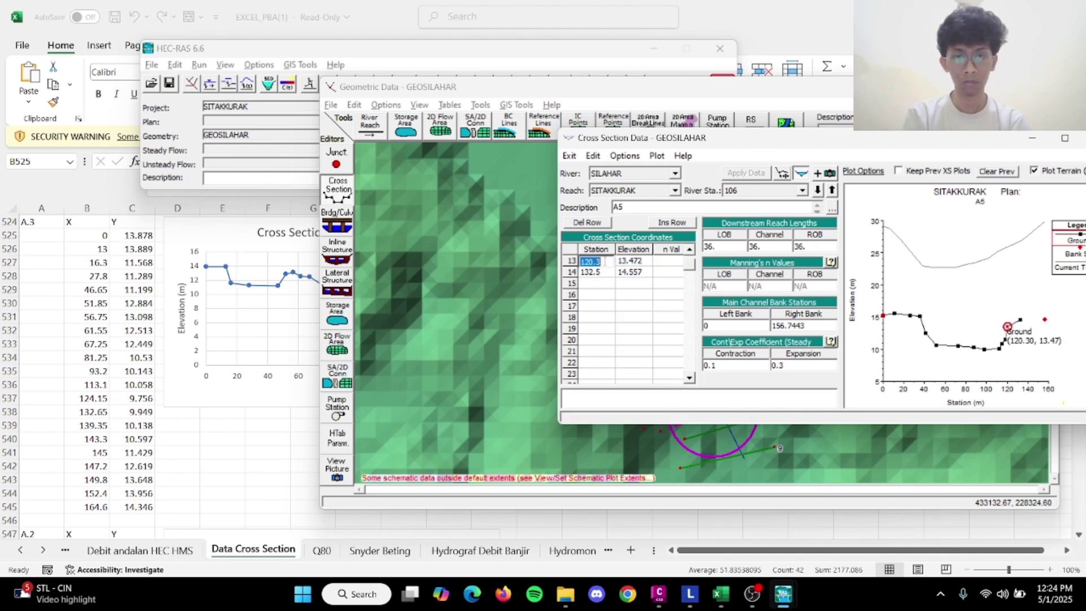
key(ctrl+c)
click(809, 326)
key(ctrl+v)
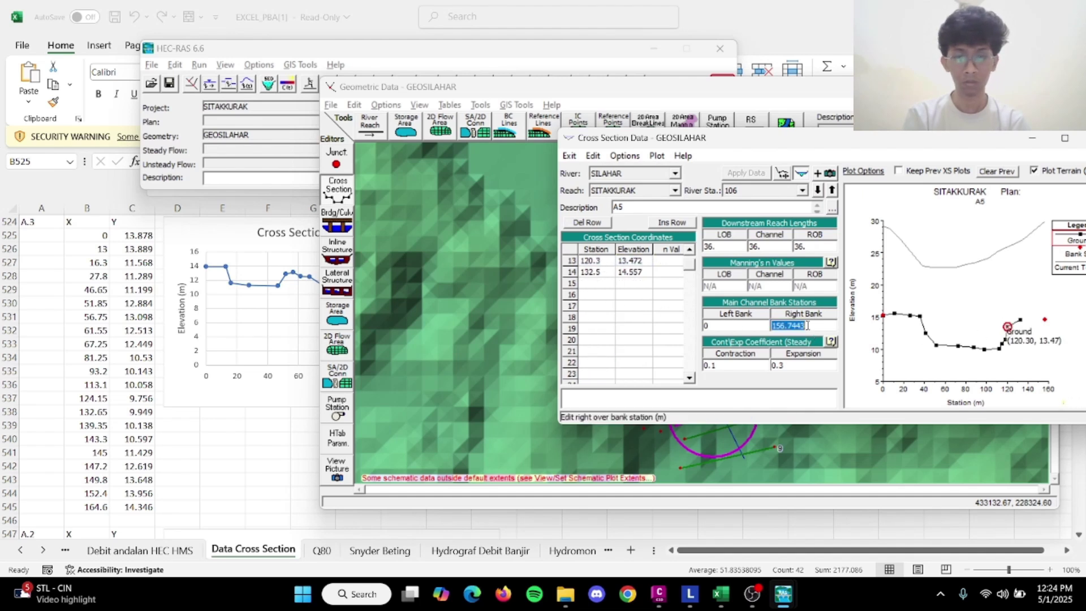
Advance to river station 70 (A4), set its right bank station to the 134.55 ground point and apply the data.
click(818, 190)
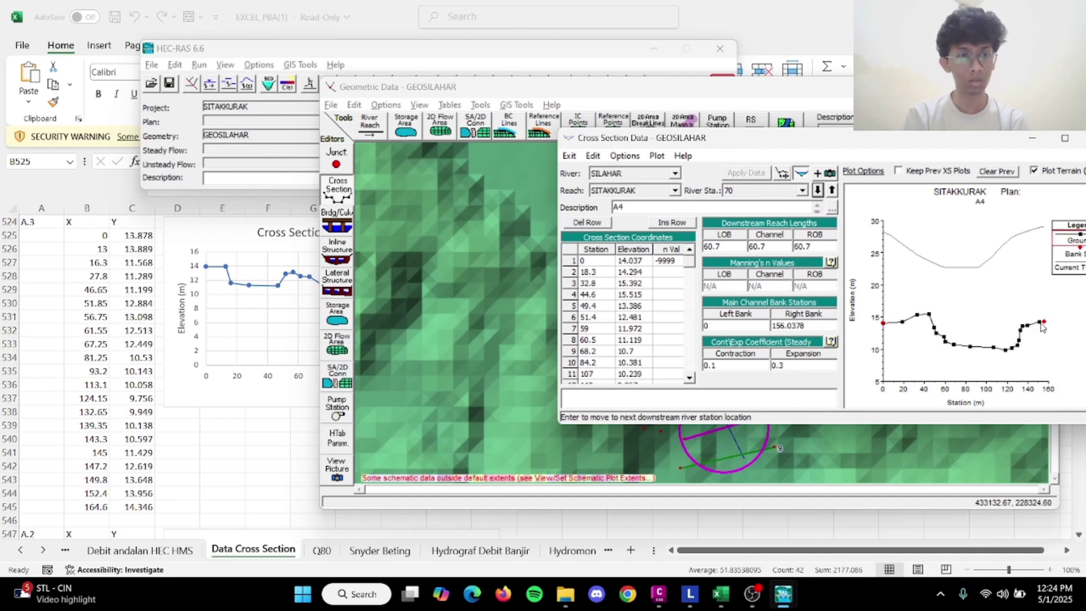
click(1026, 333)
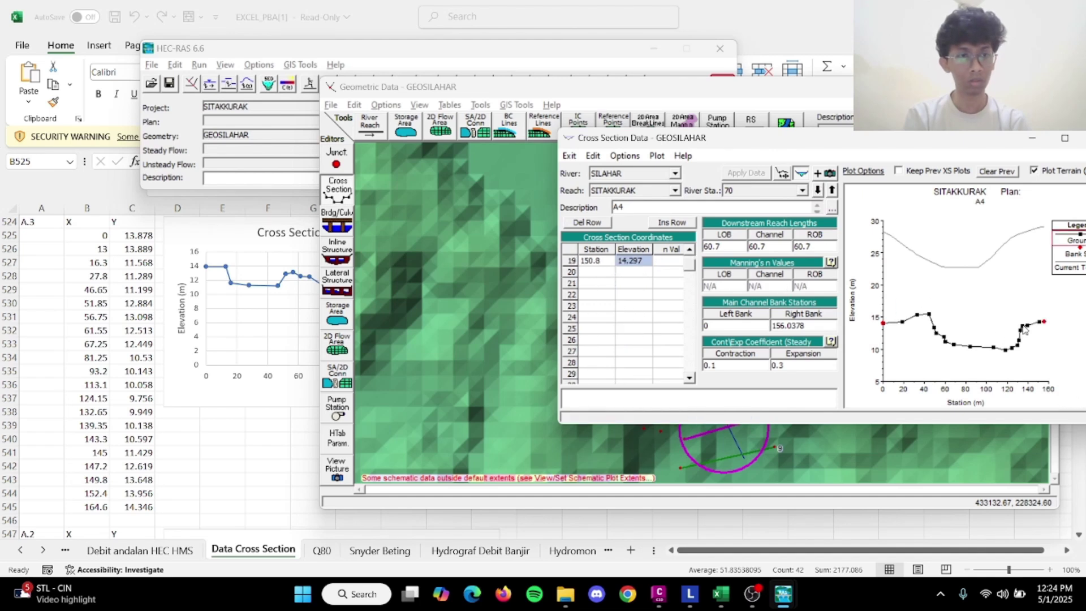
click(1024, 328)
click(609, 261)
key(ctrl+c)
double_click(799, 326)
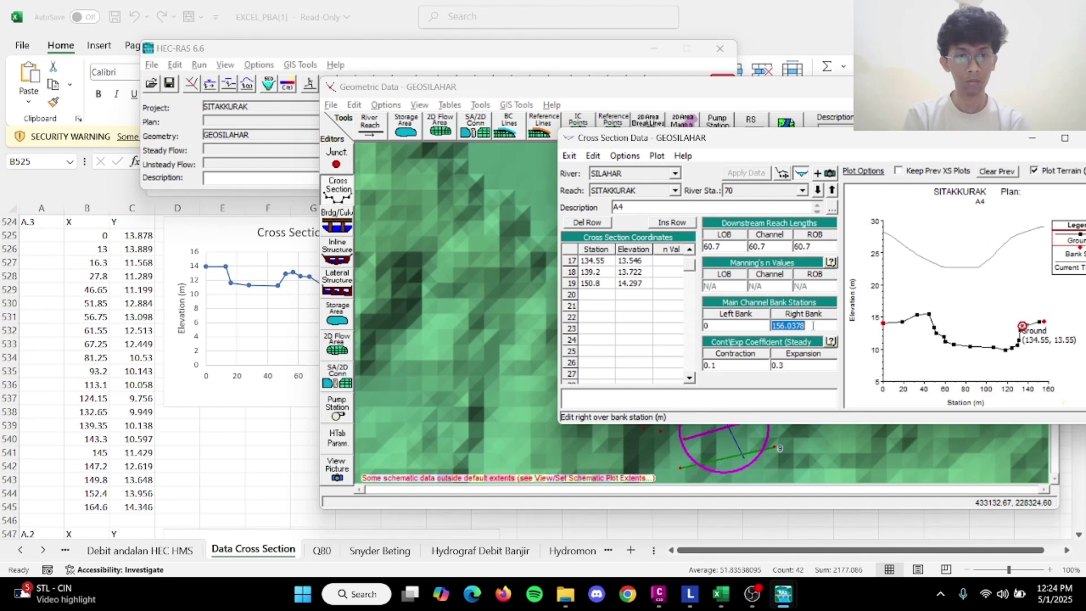
key(ctrl+v)
click(759, 173)
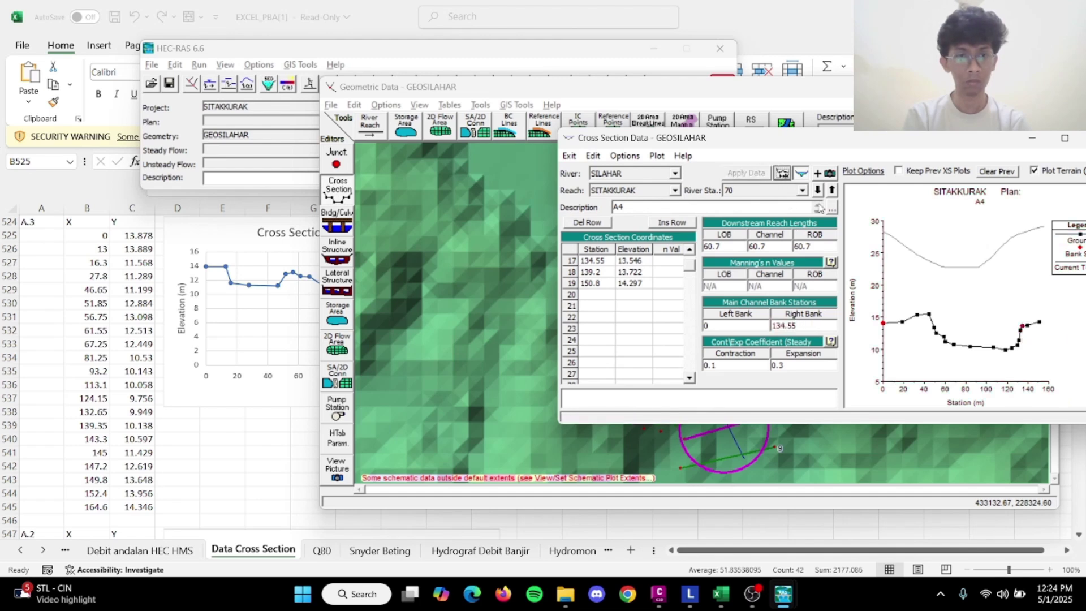
Advance to river station 9 (A3), set its right bank station to the 149.8 ground point and apply the data.
click(818, 190)
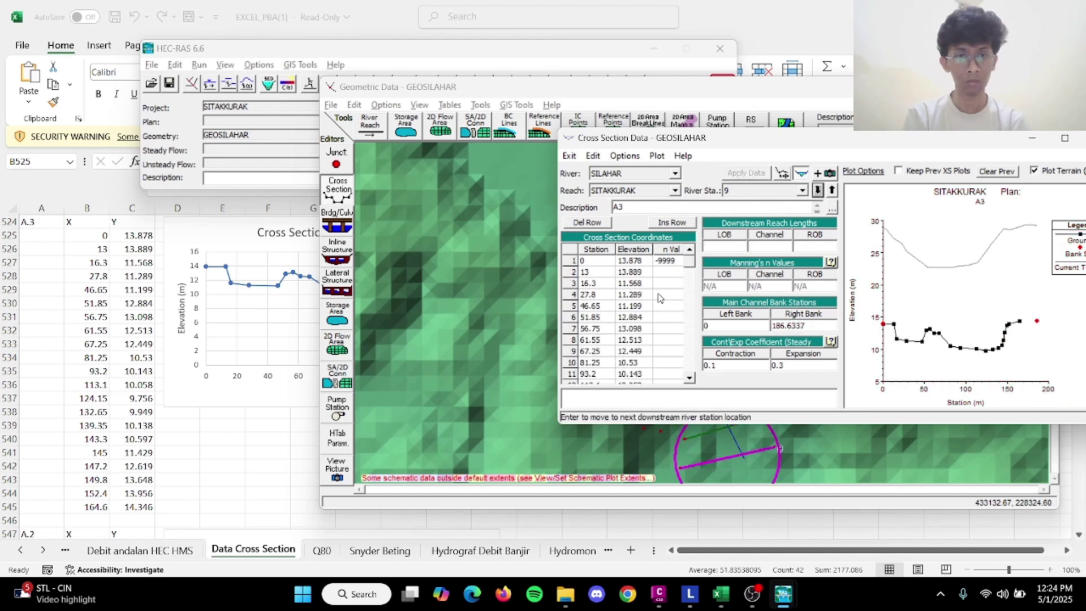
click(1007, 326)
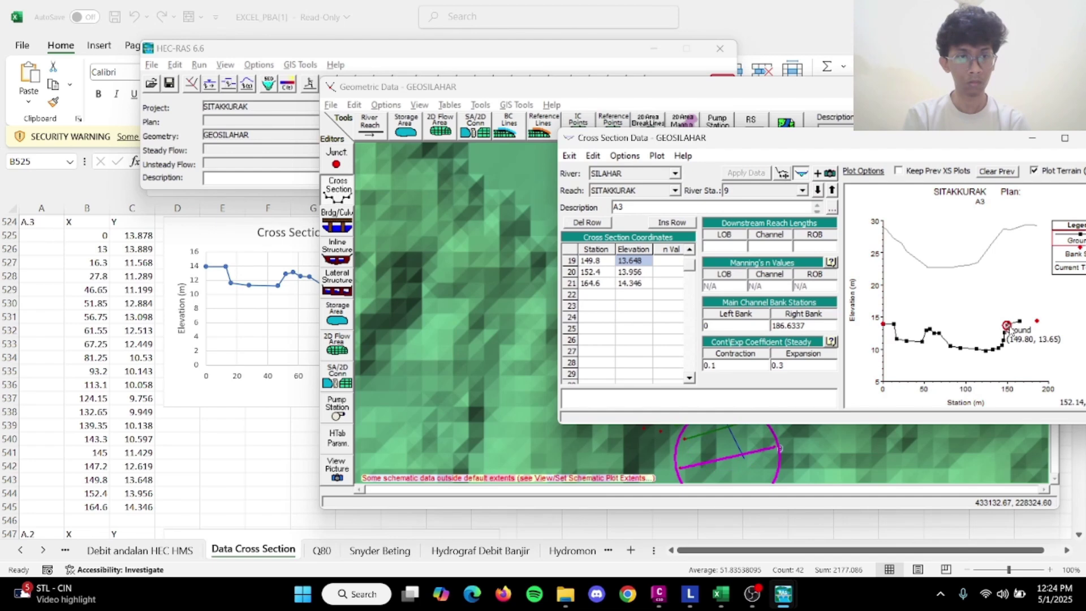
click(607, 260)
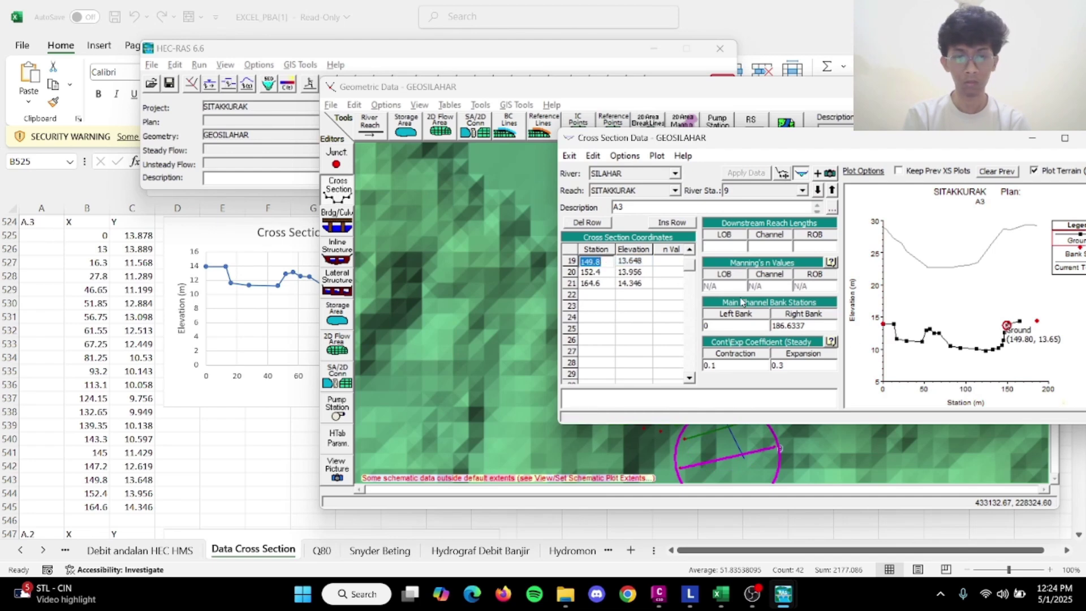
click(815, 326)
key(ctrl+v)
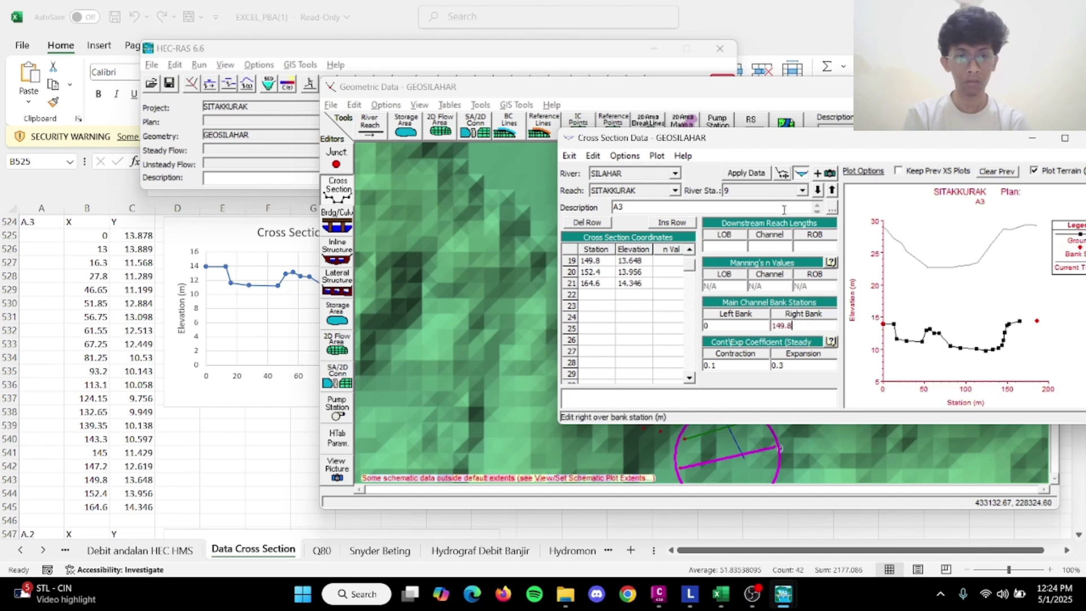
click(757, 177)
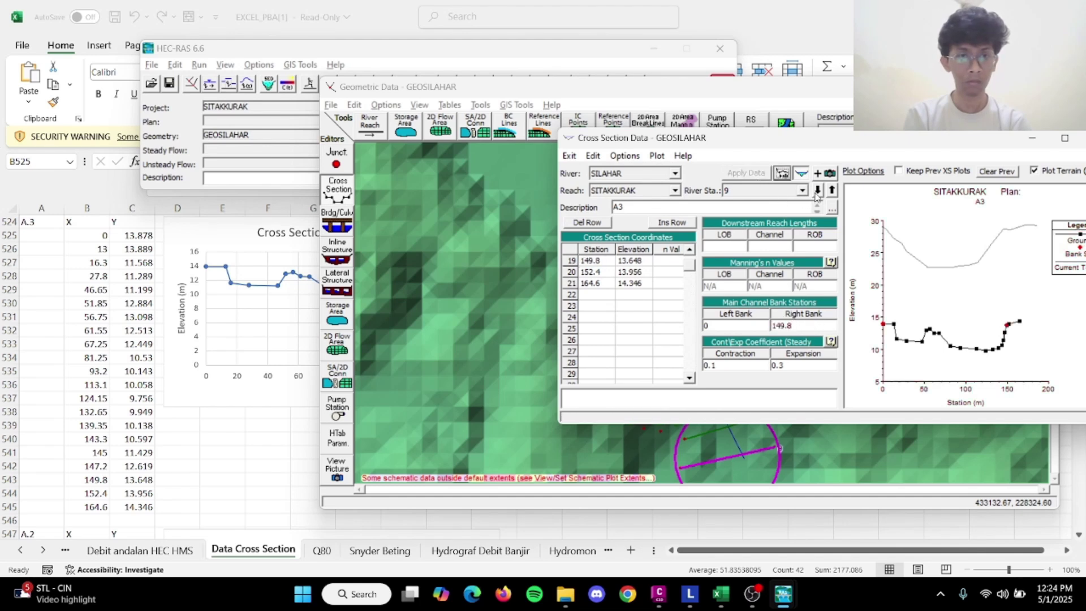
Go through all Silahar cross sections one by one to check their profiles and bank stations, and close the cross section editor.
click(816, 193)
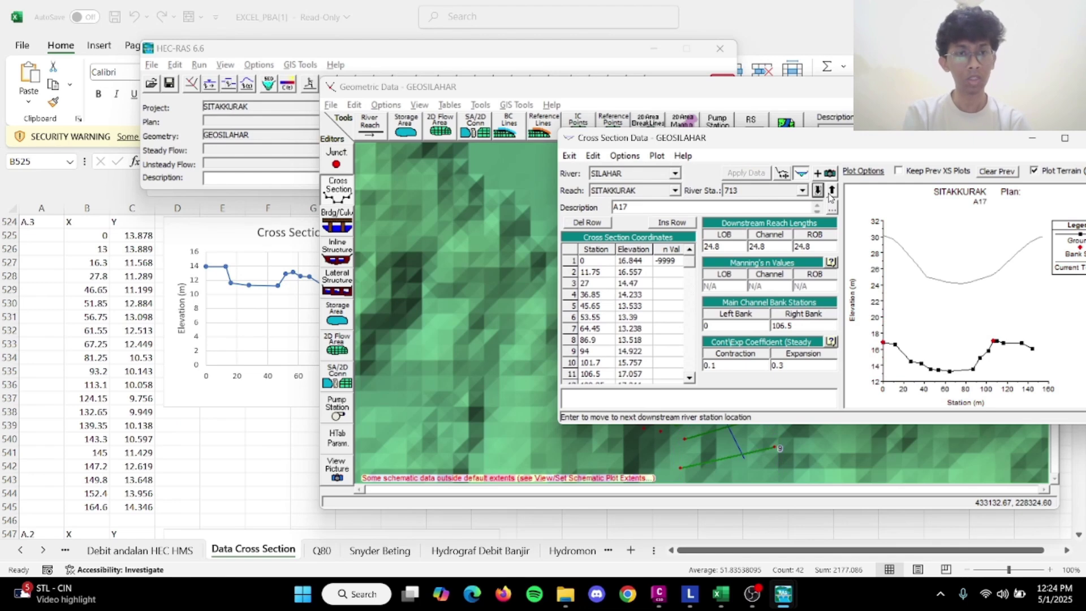
click(818, 191)
click(818, 191)
click(818, 190)
click(818, 191)
click(818, 190)
click(818, 191)
click(818, 191)
click(818, 191)
click(818, 190)
click(818, 190)
click(818, 191)
click(818, 191)
click(818, 191)
click(818, 190)
click(818, 190)
click(818, 191)
click(818, 191)
click(818, 190)
click(818, 191)
click(818, 191)
click(818, 190)
click(818, 191)
click(818, 190)
click(818, 191)
click(818, 190)
click(818, 190)
click(818, 190)
click(818, 191)
click(818, 191)
click(818, 191)
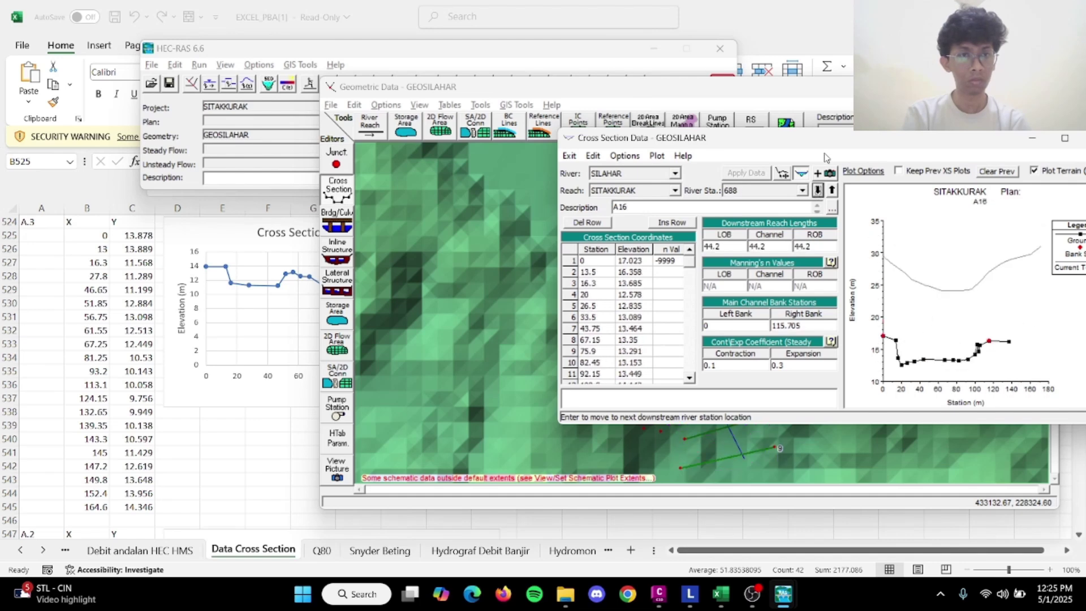
drag(795, 140, 539, 157)
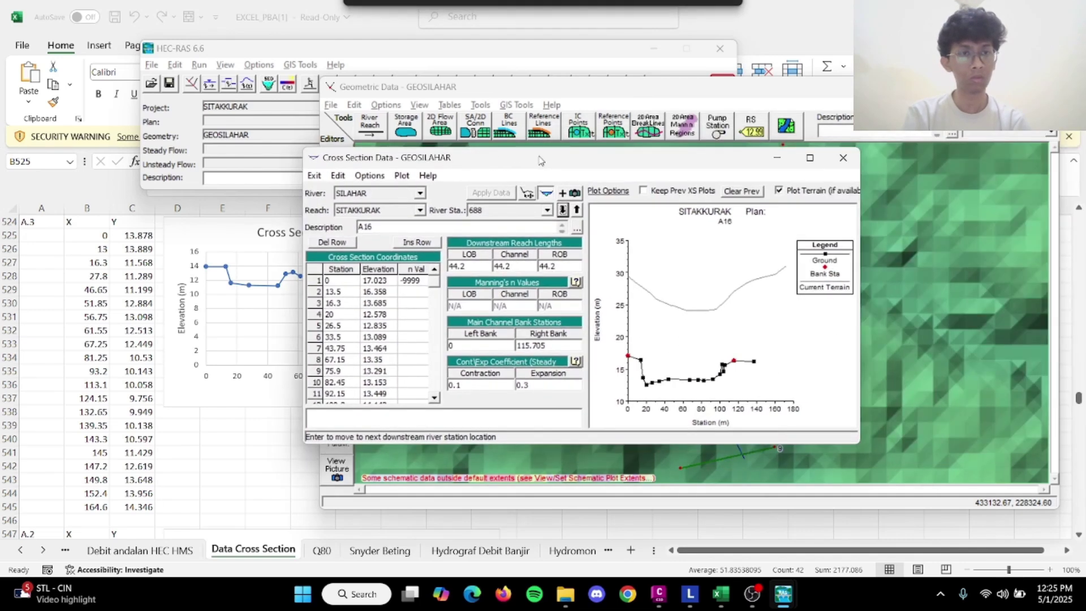
click(843, 159)
Set the number of points in the hydraulic table parameters to 150 for all Silahar cross sections.
click(337, 409)
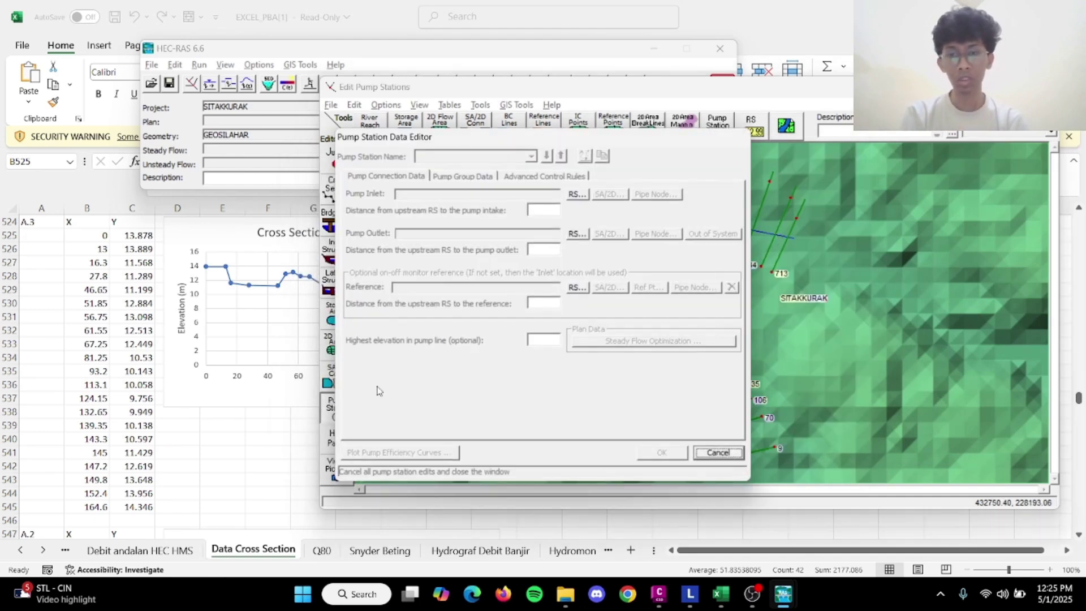
click(719, 453)
click(337, 444)
click(481, 211)
click(472, 205)
click(527, 161)
text(150)
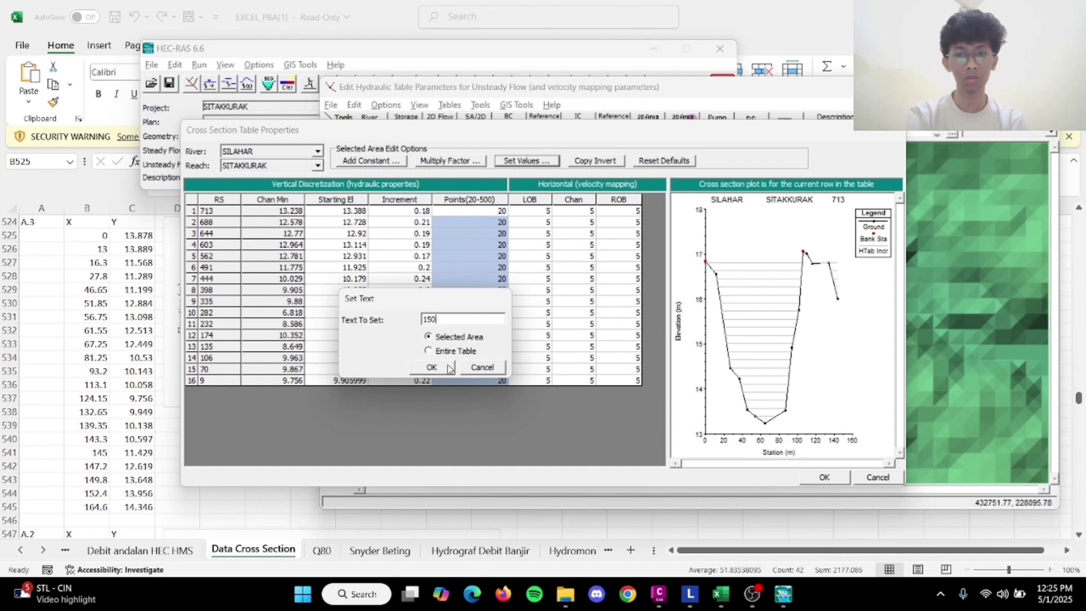
click(431, 367)
Copy the channel inverts into the starting elevations of all cross sections and accept the hydraulic table parameters.
click(350, 202)
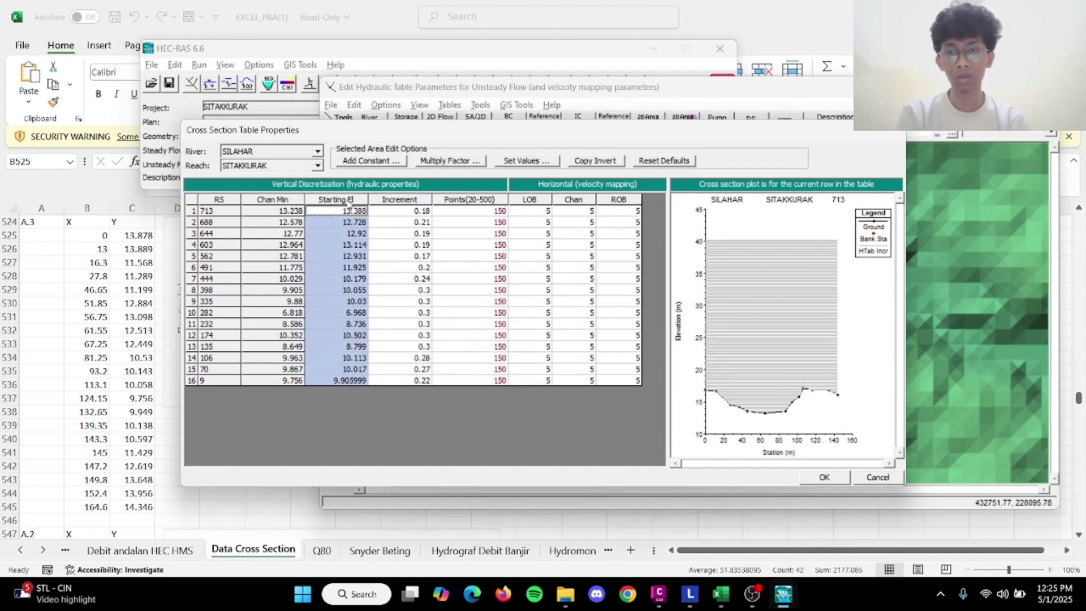
click(602, 163)
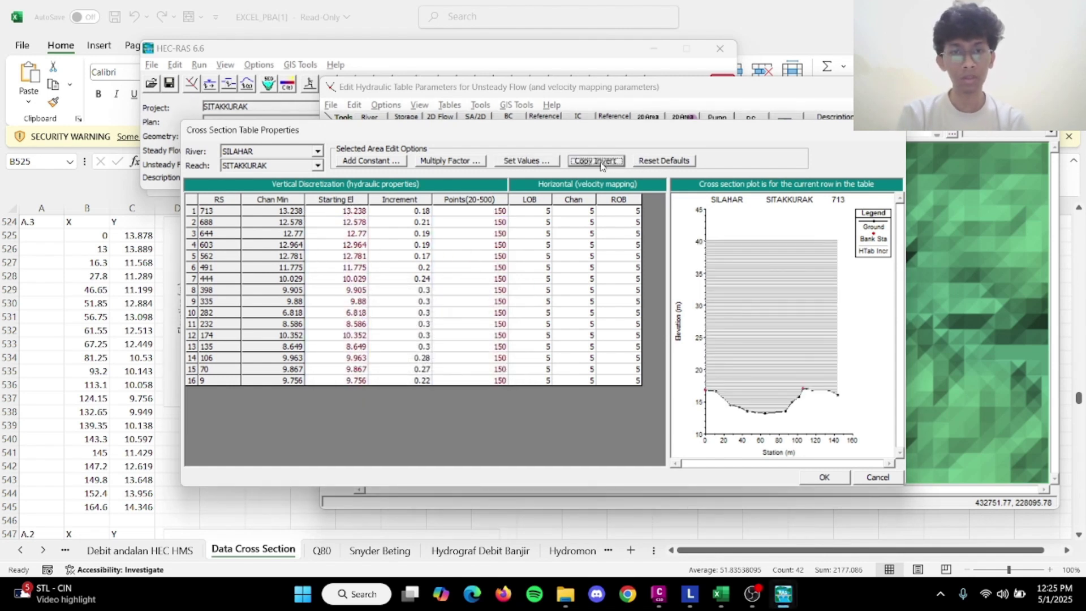
click(829, 479)
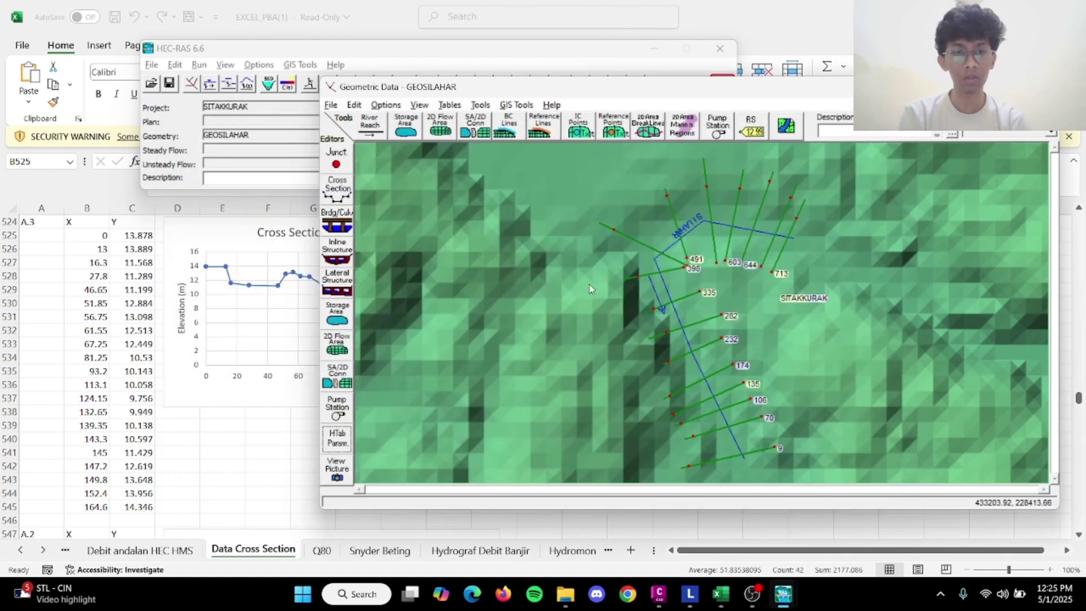
Set Manning's n #1 to 0.025 for every river station of the Sitakkurak reach and accept the values.
click(453, 106)
click(491, 120)
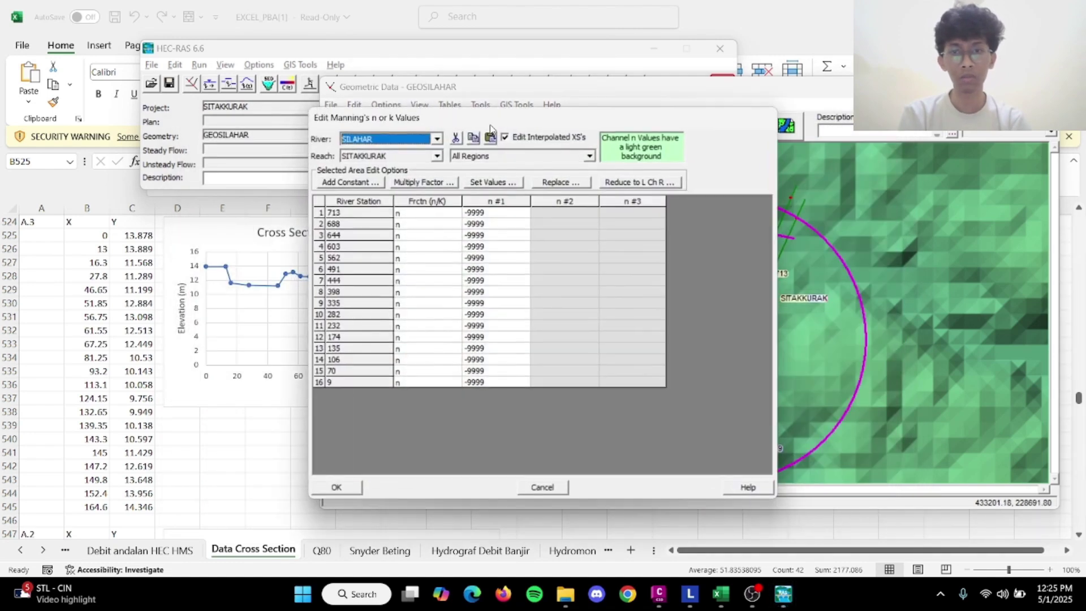
click(500, 205)
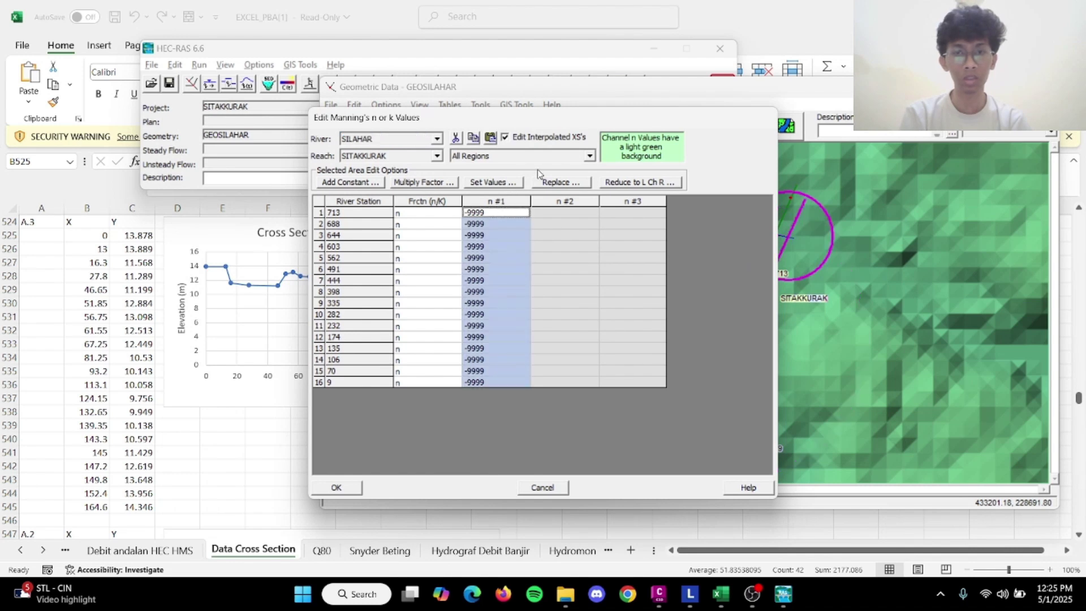
click(512, 182)
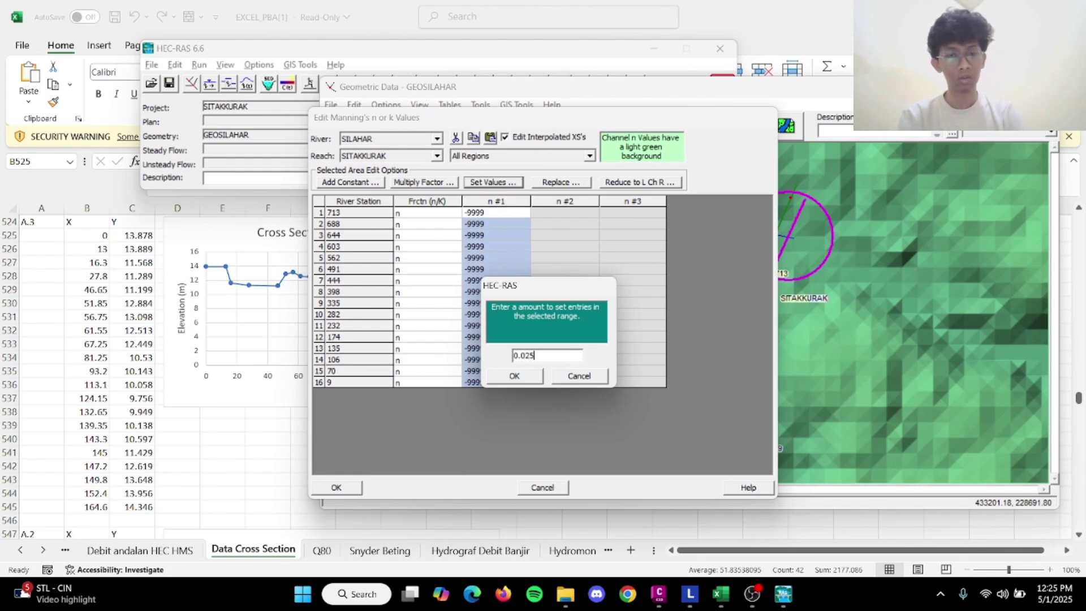
click(515, 376)
click(352, 488)
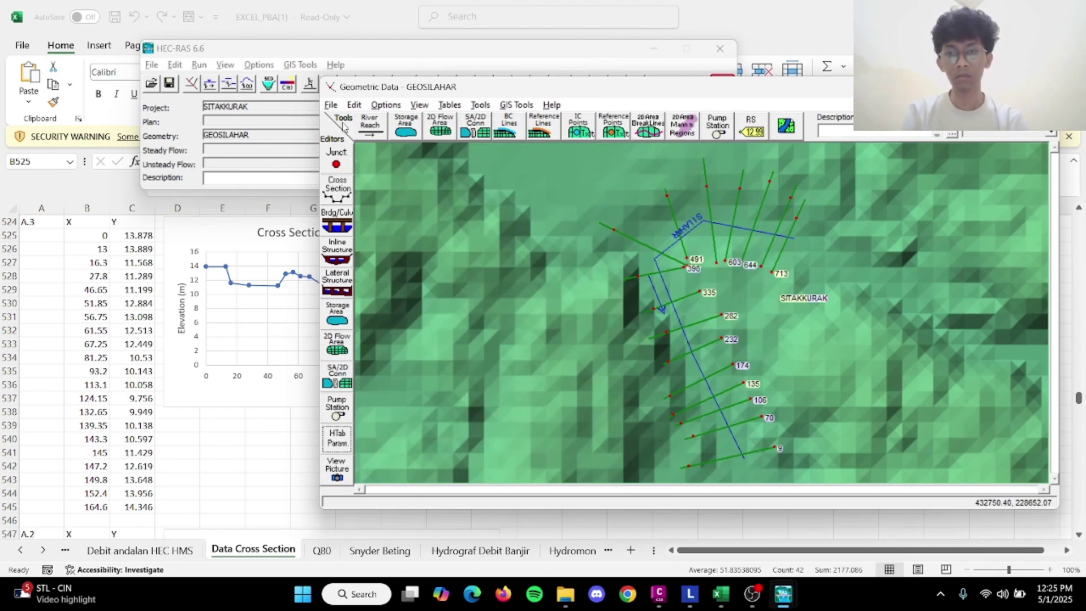
Save the geometry data and close the geometric data editor.
click(353, 105)
mouse_move(339, 106)
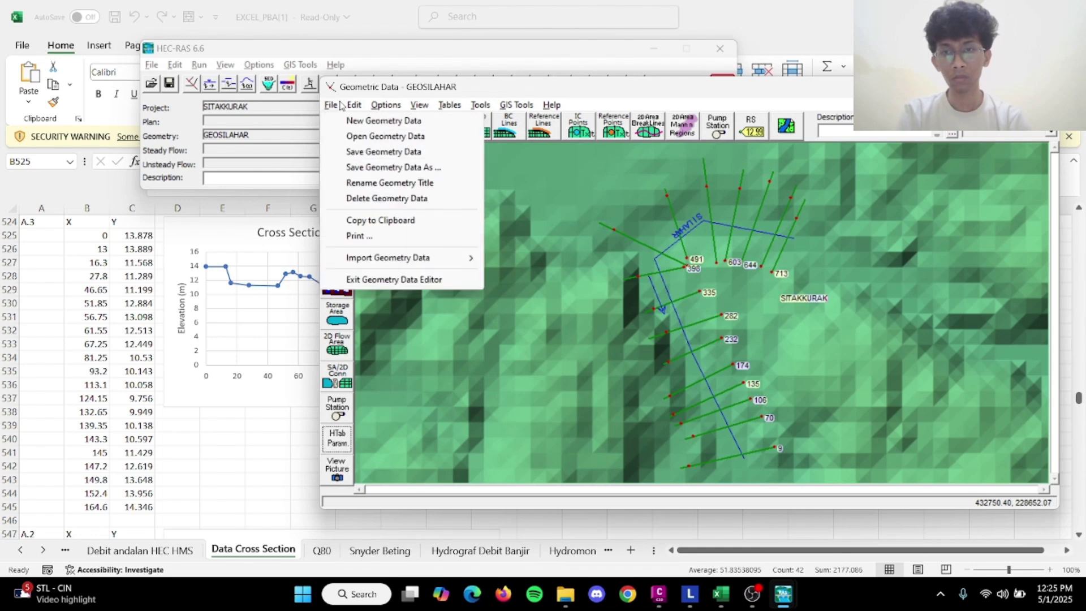
click(377, 155)
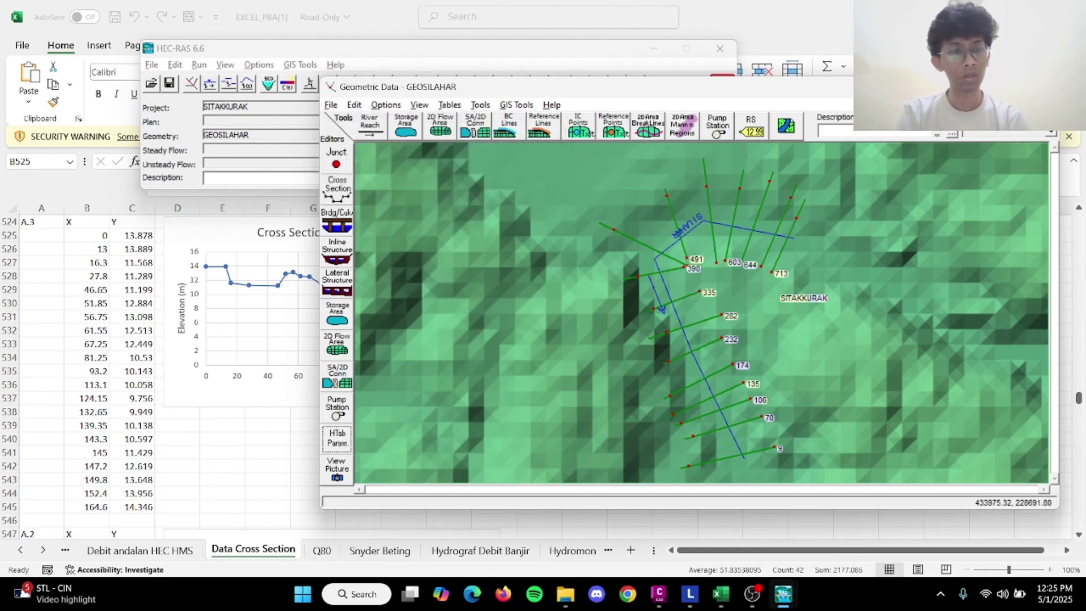
click(1042, 86)
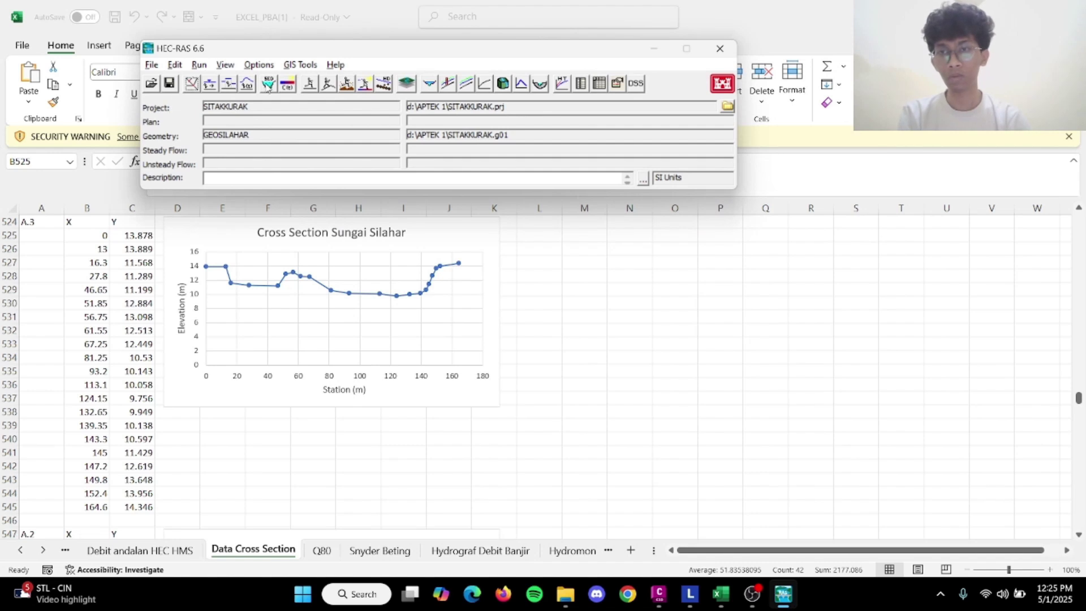
Open the unsteady flow data and start a flow hydrograph boundary at river station 713 with an EG slope of 0.01.
click(248, 86)
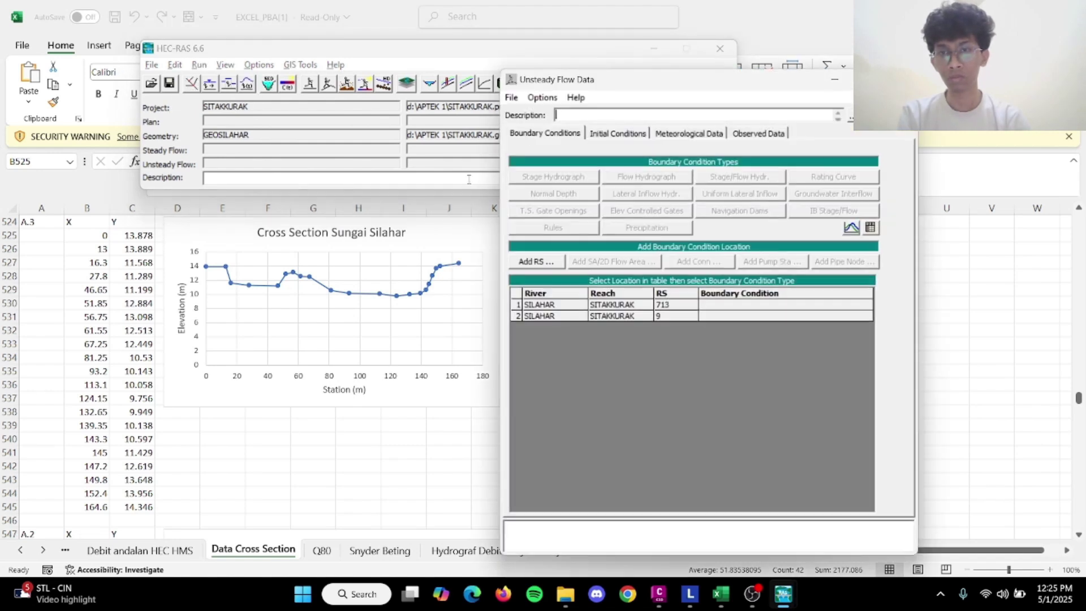
click(748, 300)
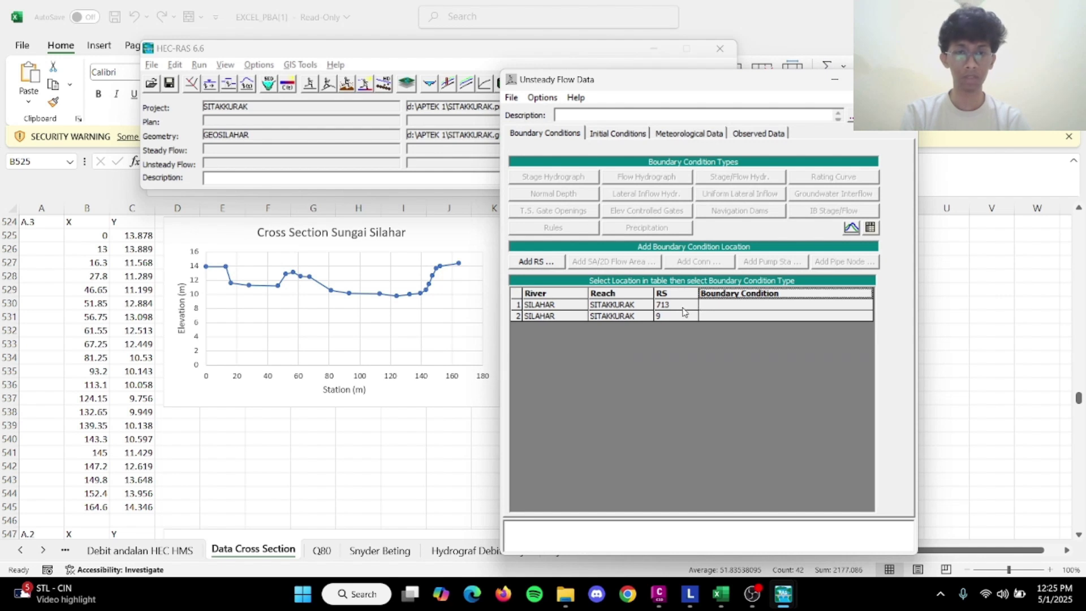
click(754, 304)
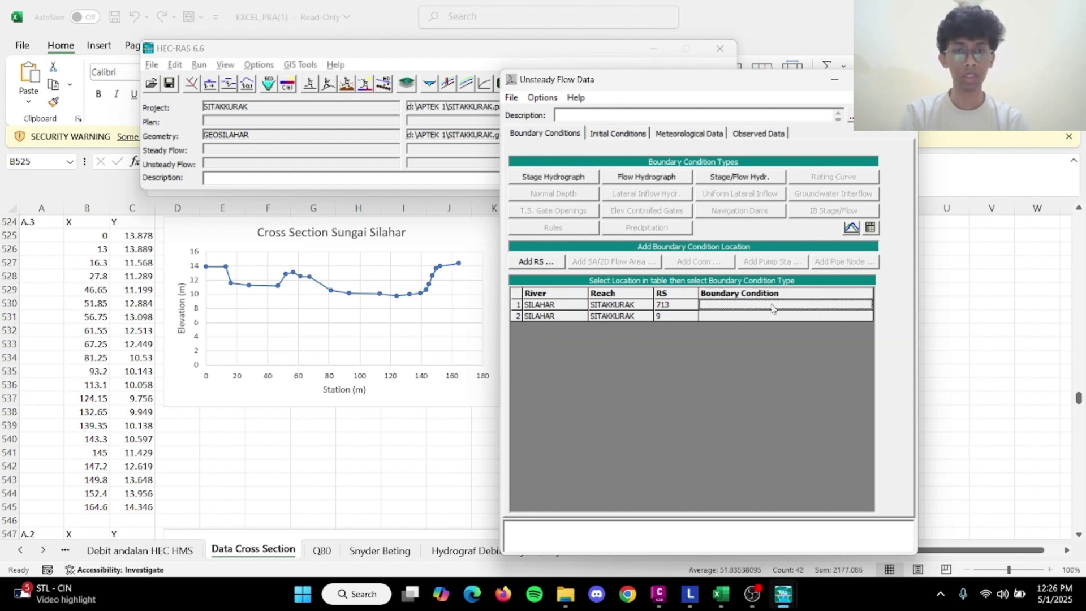
click(659, 178)
click(892, 284)
click(891, 500)
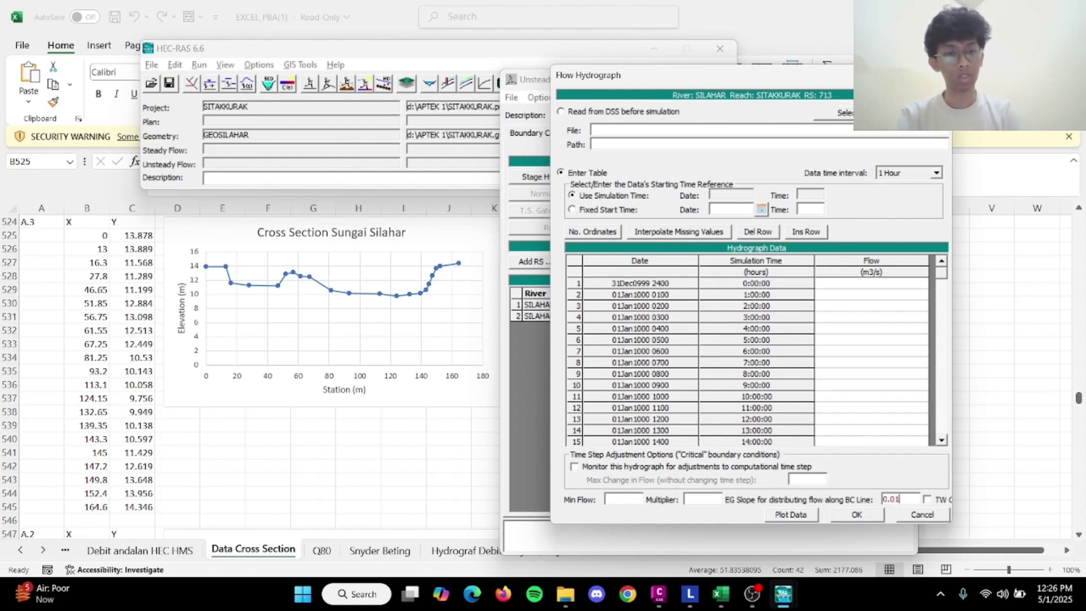
Copy the Q2 discharge values in D2:D50 of Excel's Hydrograf Debit Banjir sheet and return to the HEC-RAS flow hydrograph.
click(882, 283)
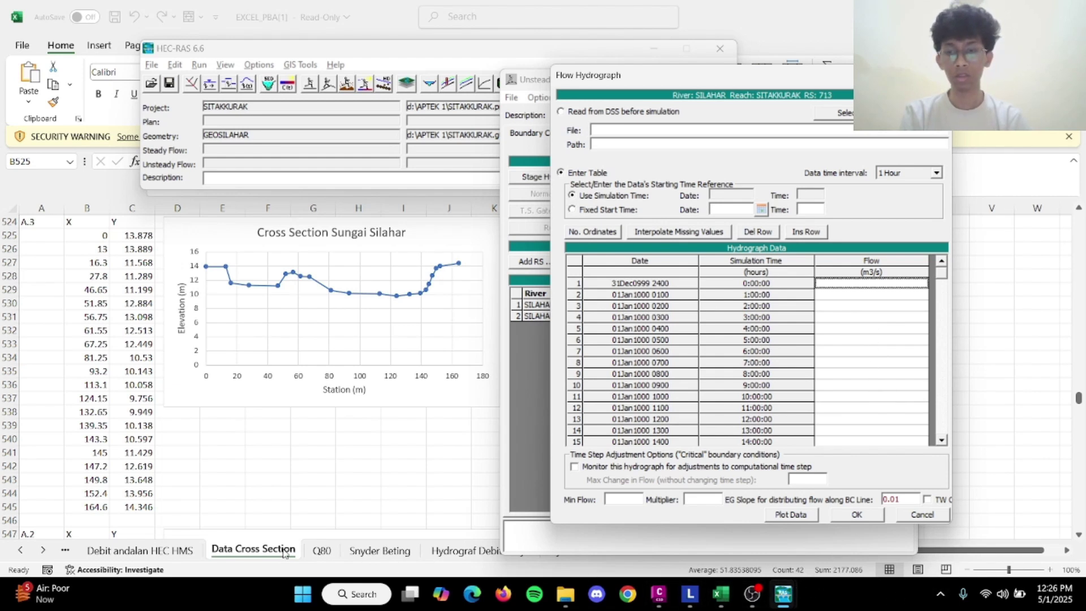
click(485, 552)
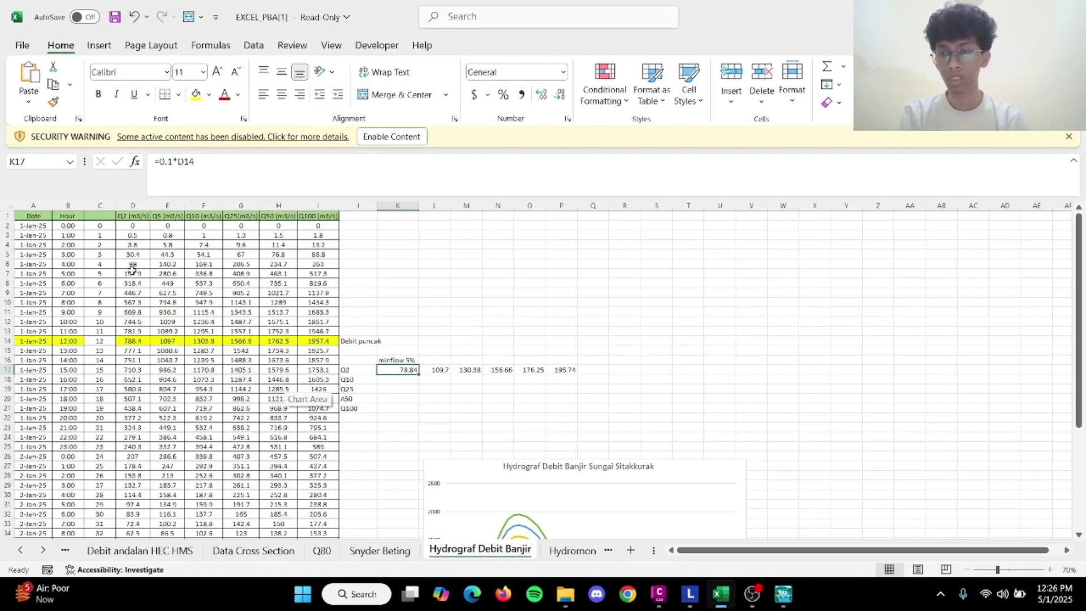
drag(135, 226, 126, 498)
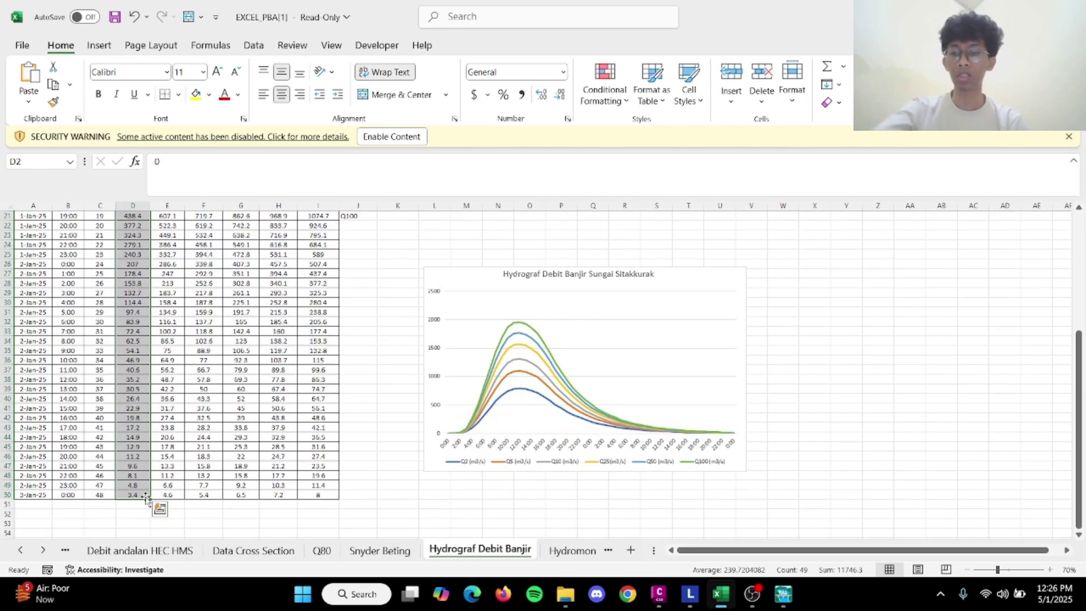
key(ctrl+c)
key(alt+Tab)
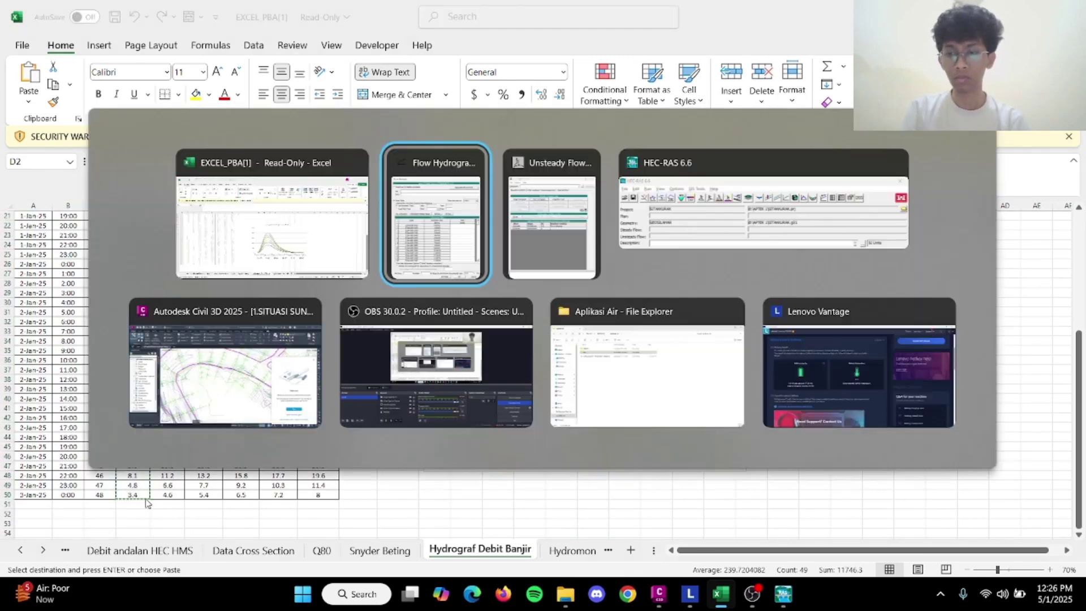
key(alt+Tab)
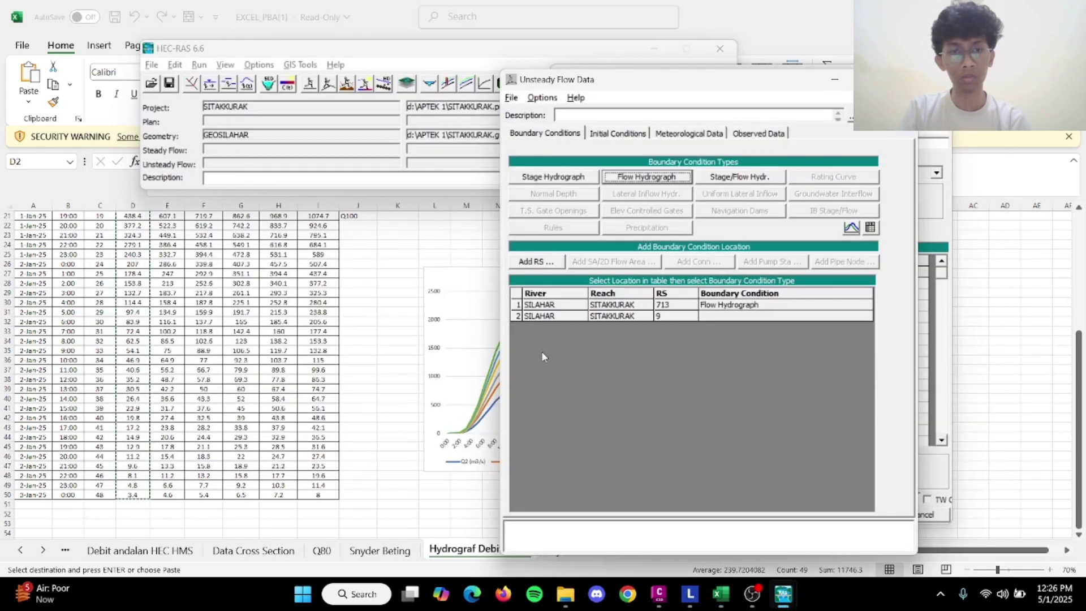
key(alt+Tab)
key(alt+Tab)
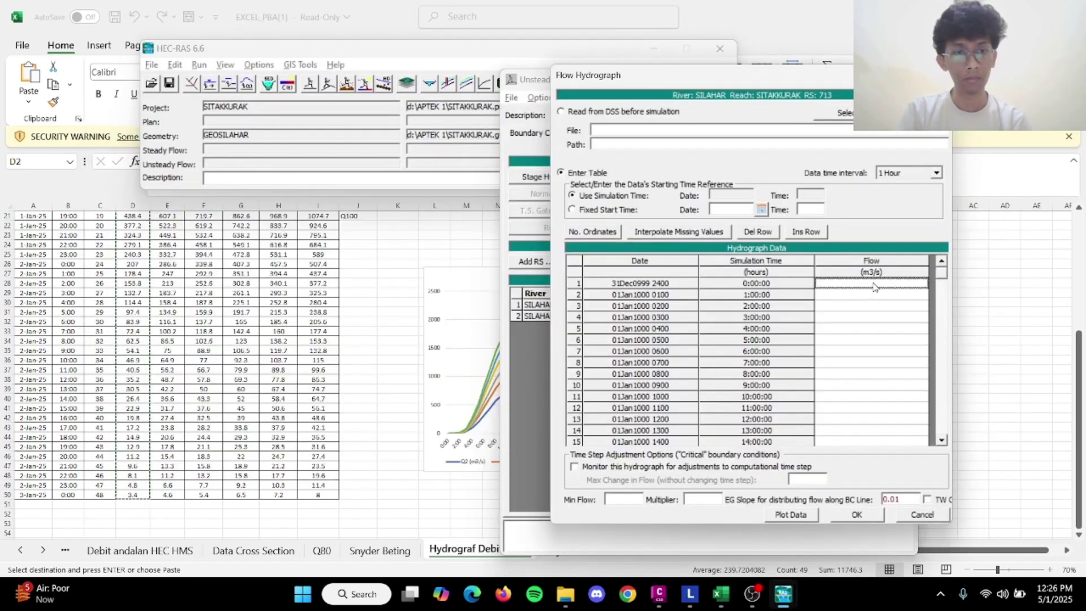
Paste the copied Q2 discharges into the whole Flow column of the hydrograph table and check the filled rows.
text(0)
key(Return)
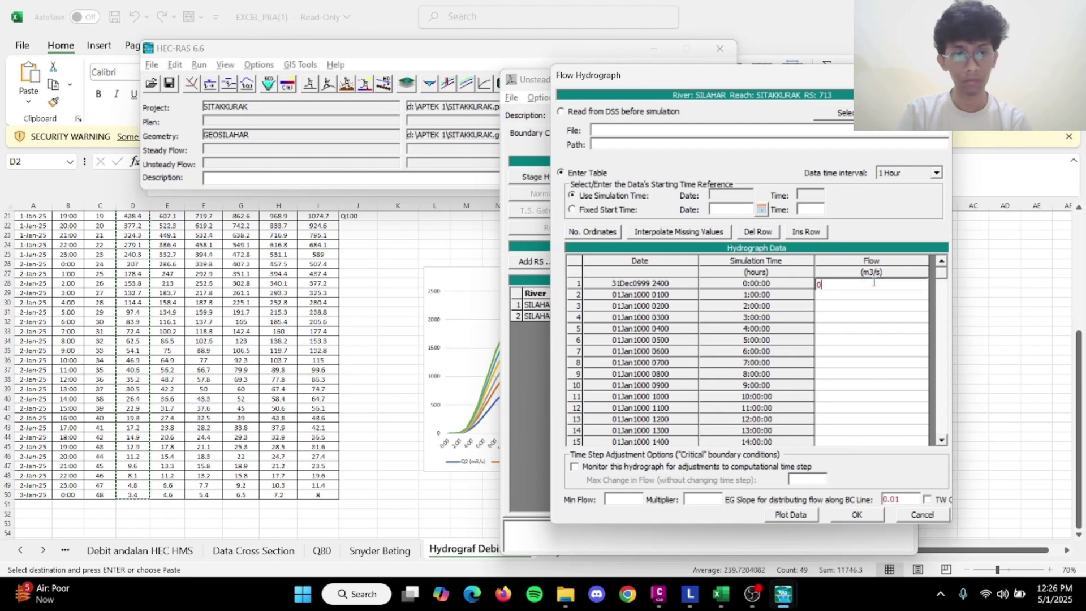
click(871, 270)
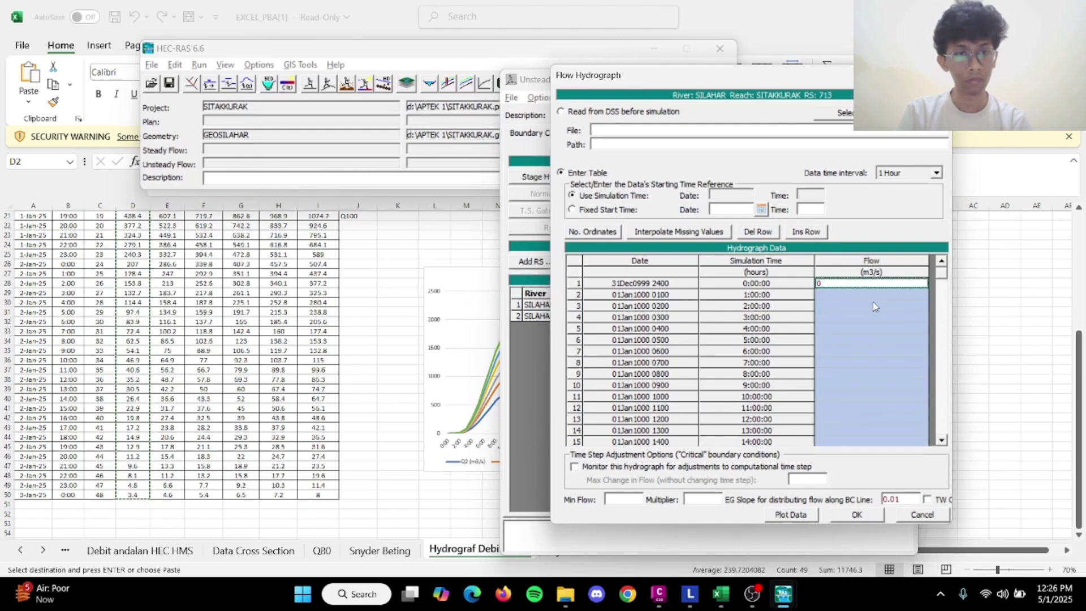
key(ctrl+v)
scroll(881, 341, down, 20)
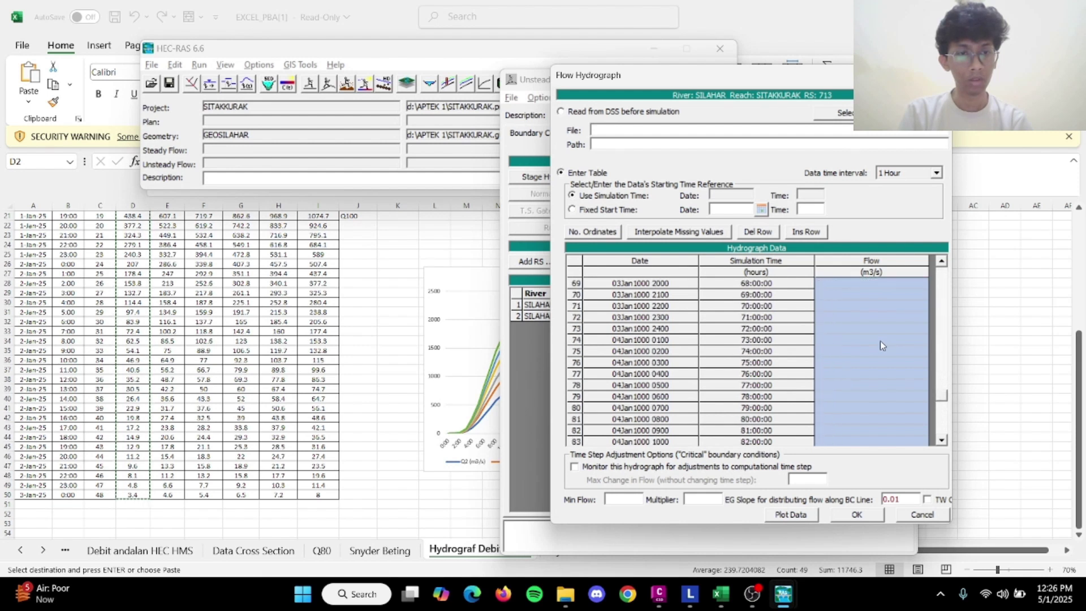
scroll(842, 367, up, 7)
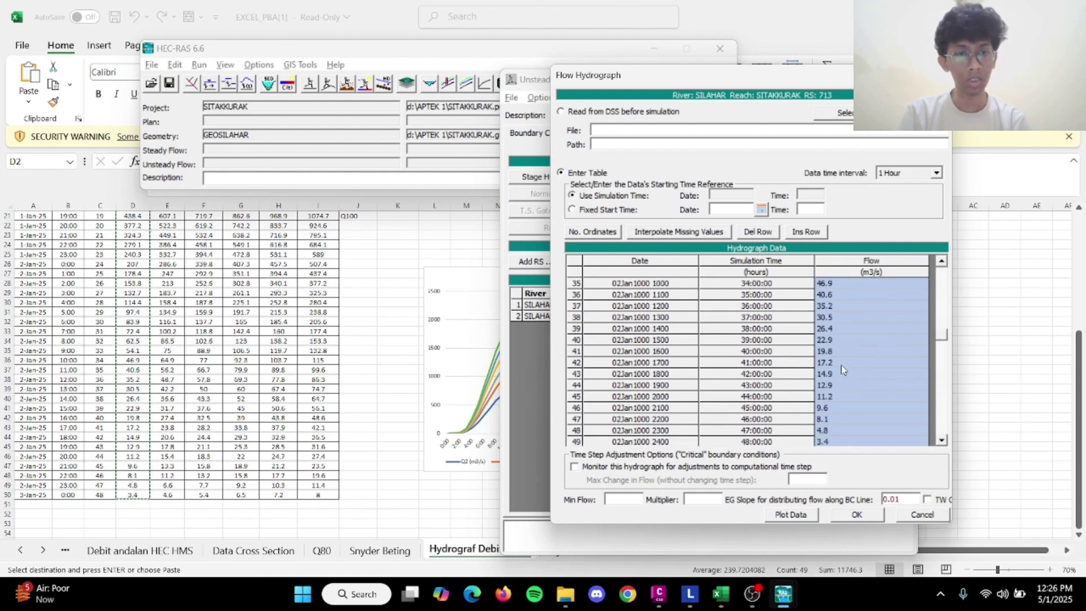
Set the flow of ordinate 100 to 0 and interpolate the missing hydrograph values.
scroll(845, 376, down, 7)
click(848, 430)
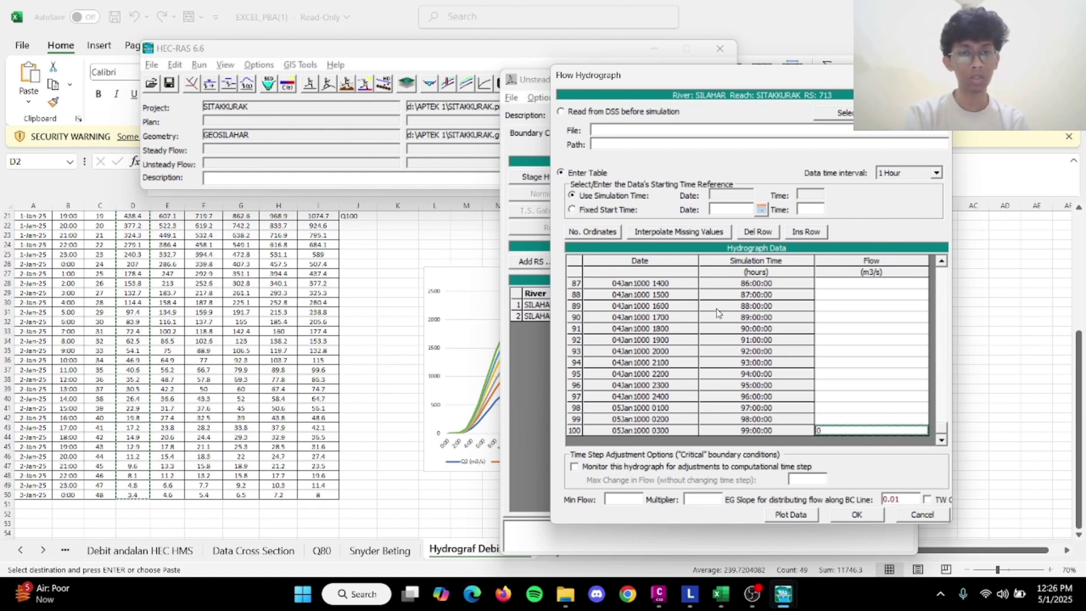
click(722, 232)
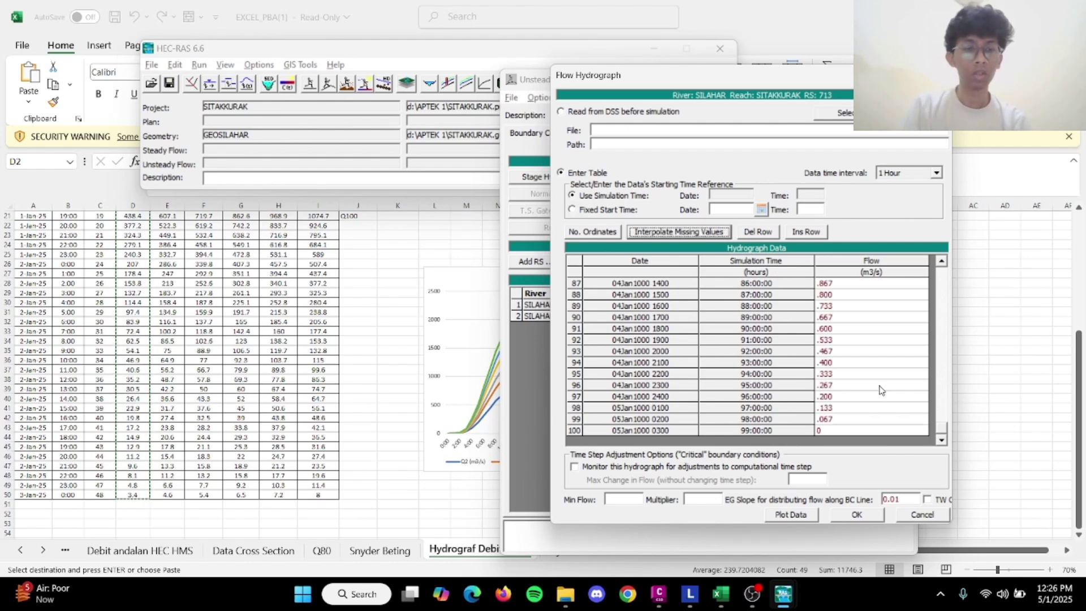
Enter 01JAN2025 as the hydrograph's fixed start date and 0000 as its start time.
click(761, 209)
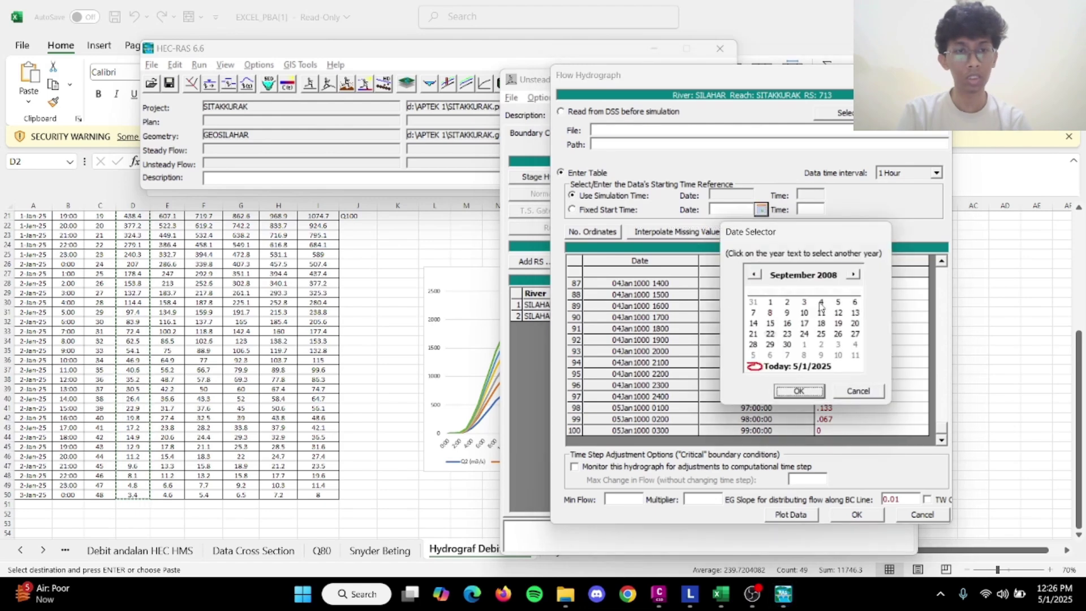
click(830, 277)
click(830, 276)
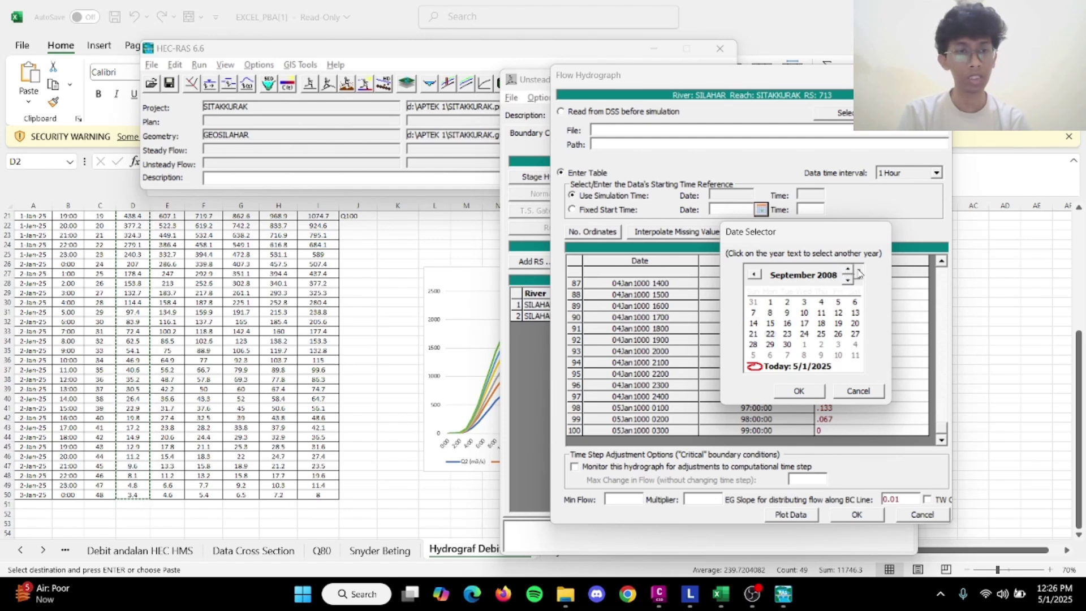
click(848, 270)
click(848, 271)
click(848, 271)
double_click(848, 271)
triple_click(848, 271)
triple_click(848, 271)
triple_click(848, 271)
click(848, 271)
click(848, 271)
click(848, 271)
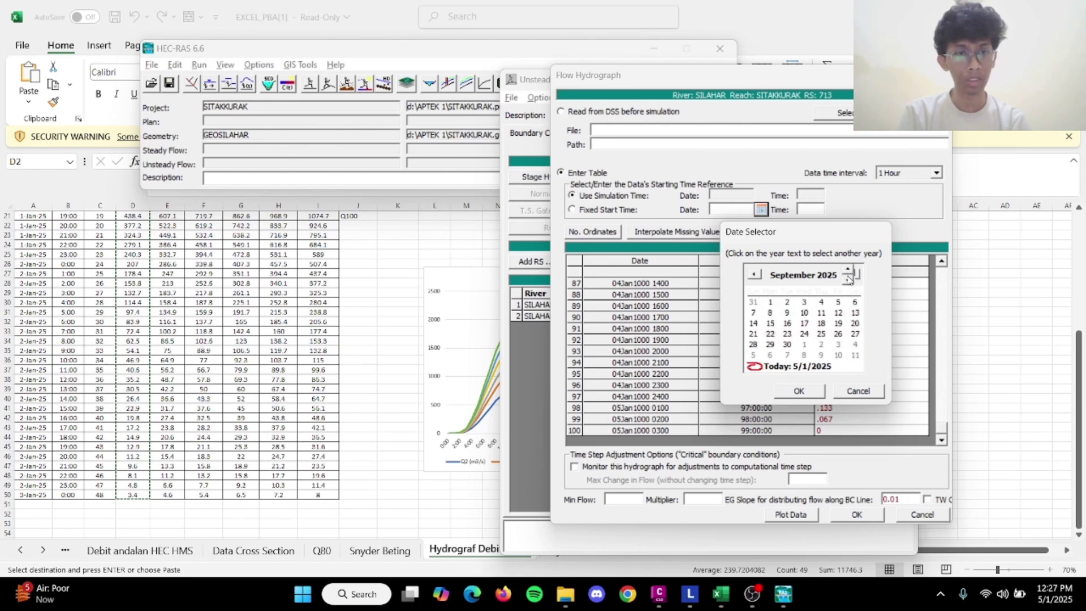
click(795, 277)
click(786, 284)
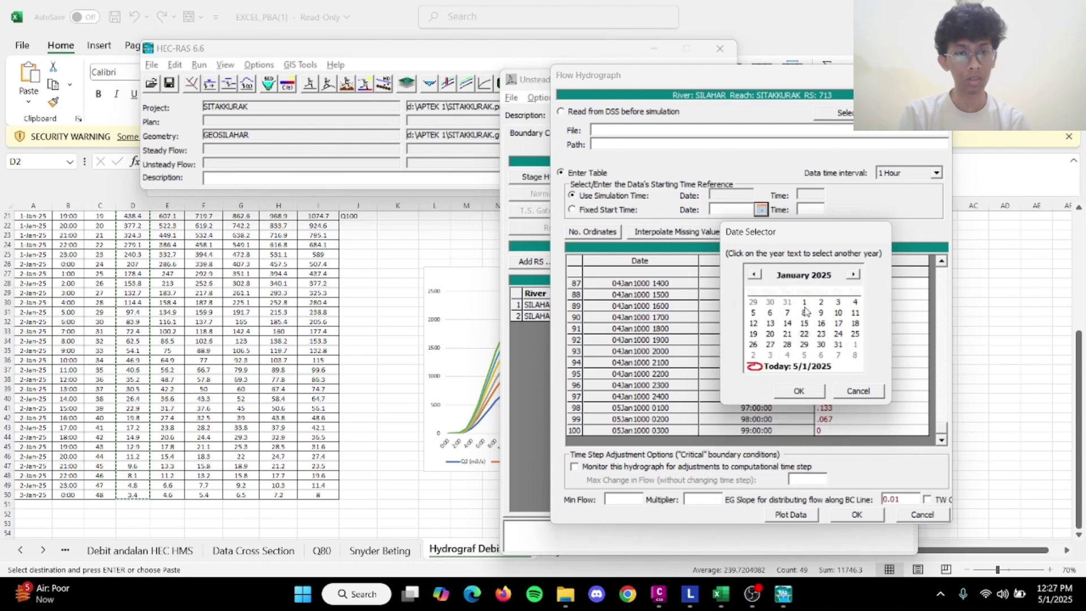
click(809, 389)
click(815, 208)
text(0000)
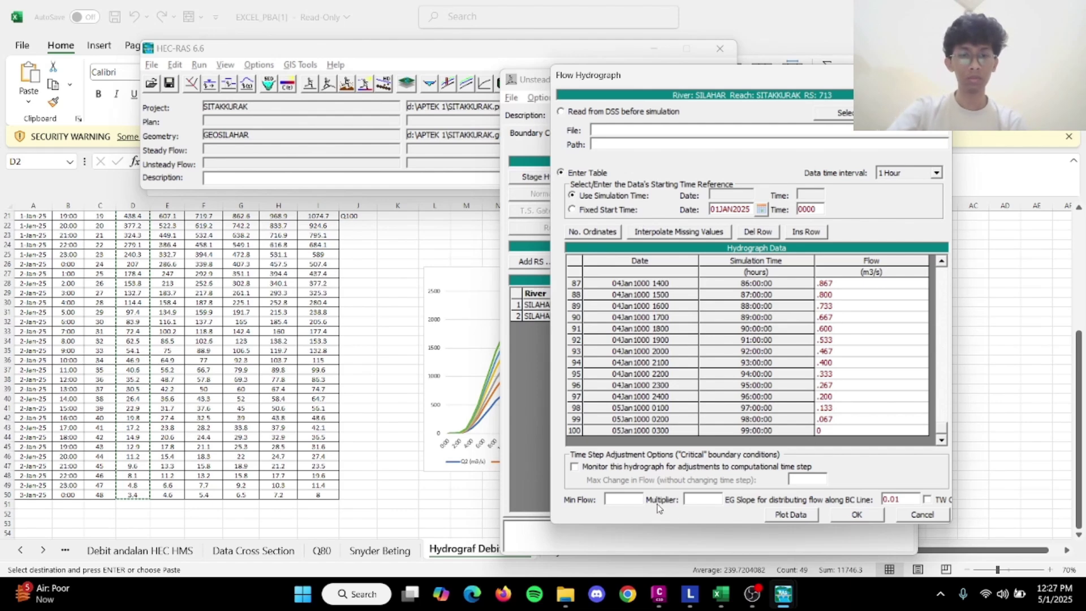
Copy the Q2 minimum flow from cell K17 in Excel, set Min Flow to 78.84 in HEC-RAS and accept the hydrograph.
scroll(371, 396, up, 5)
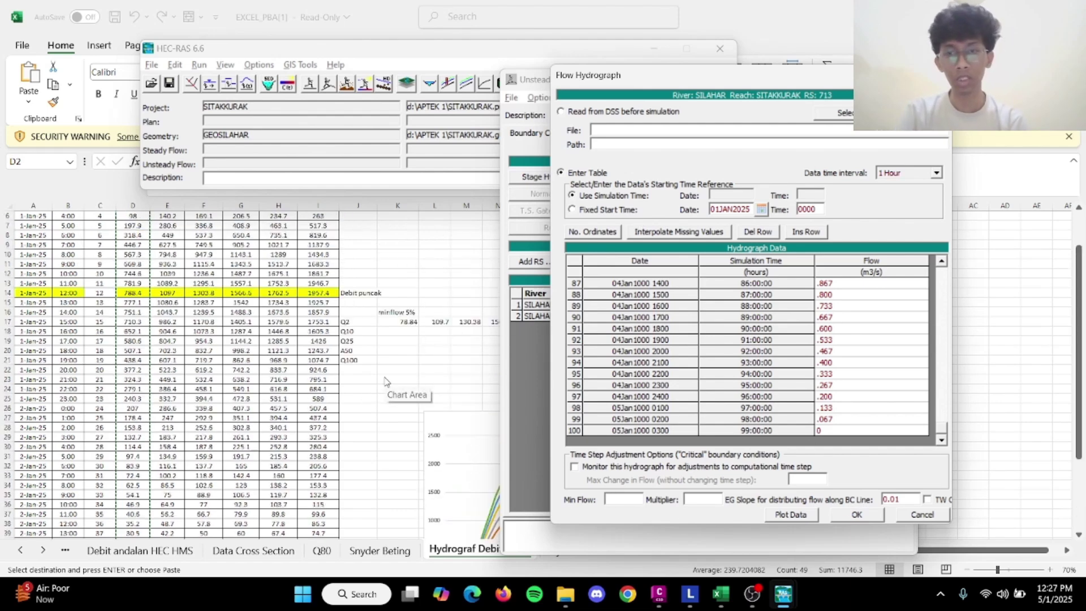
click(400, 323)
scroll(400, 321, up, 2)
click(409, 360)
key(Escape)
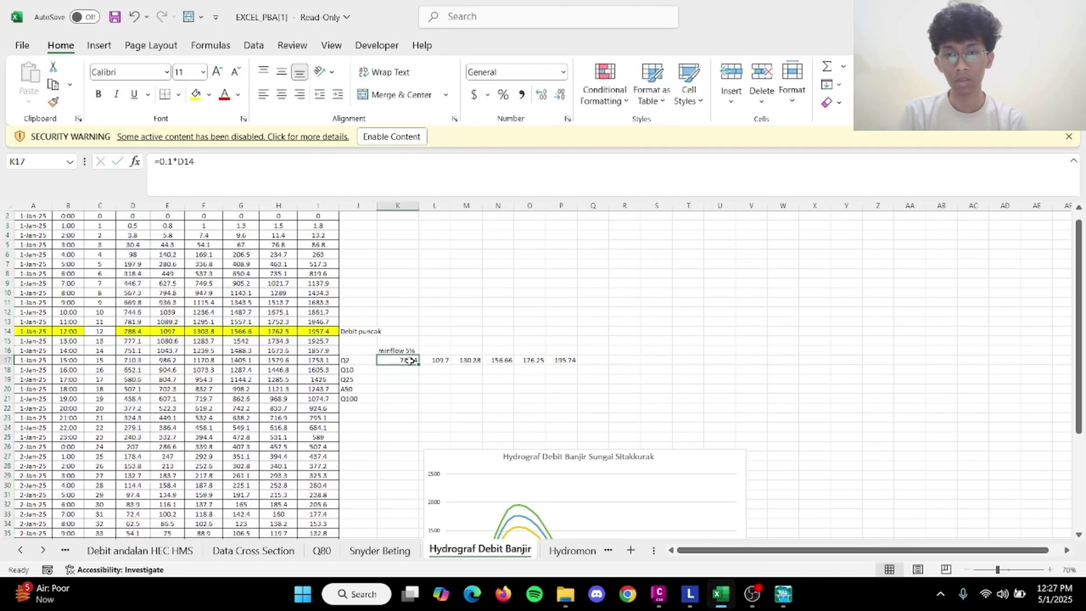
key(ctrl+c)
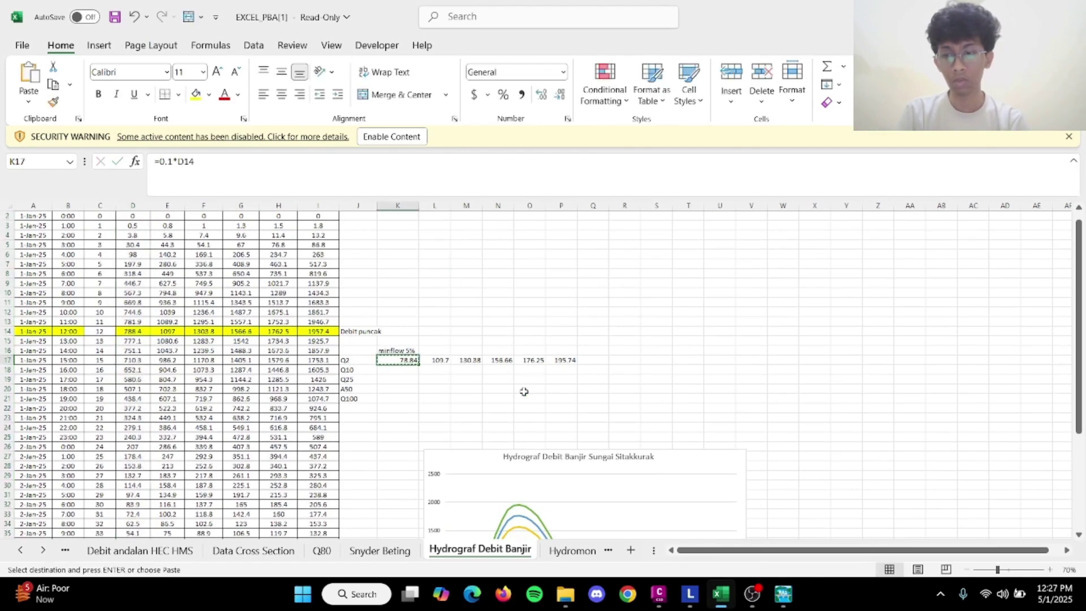
key(alt+Tab)
key(ctrl+v)
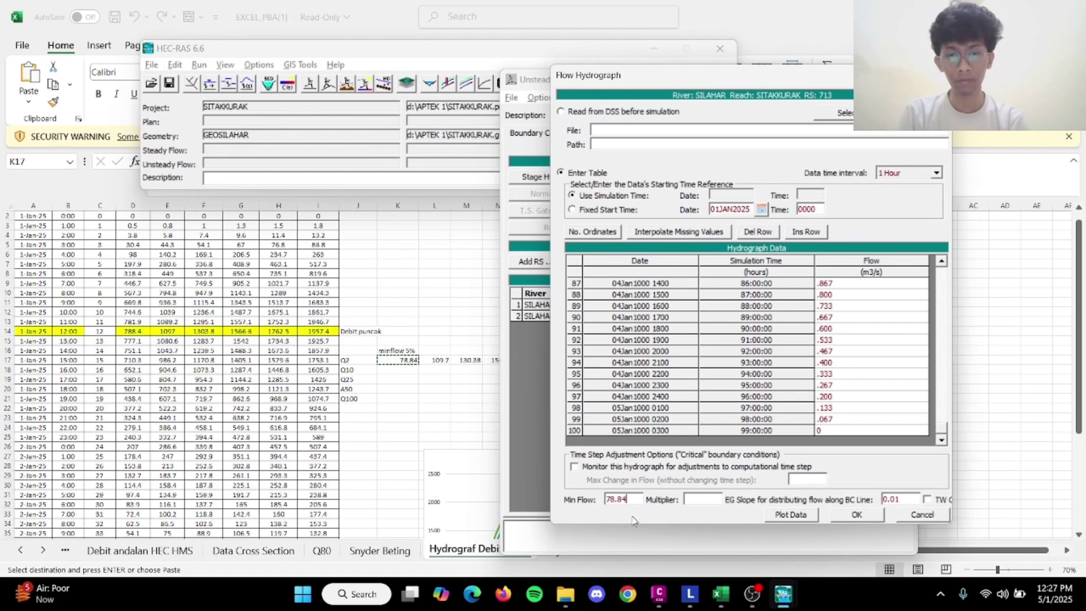
click(846, 516)
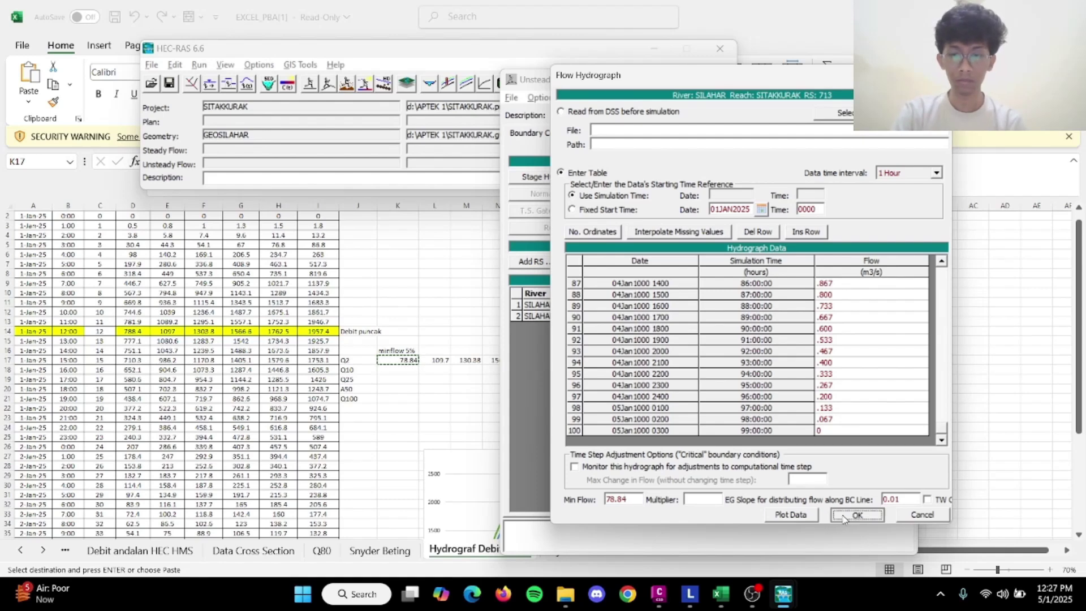
Assign a normal depth boundary condition with a friction slope of 0.01 to river station 9.
click(809, 318)
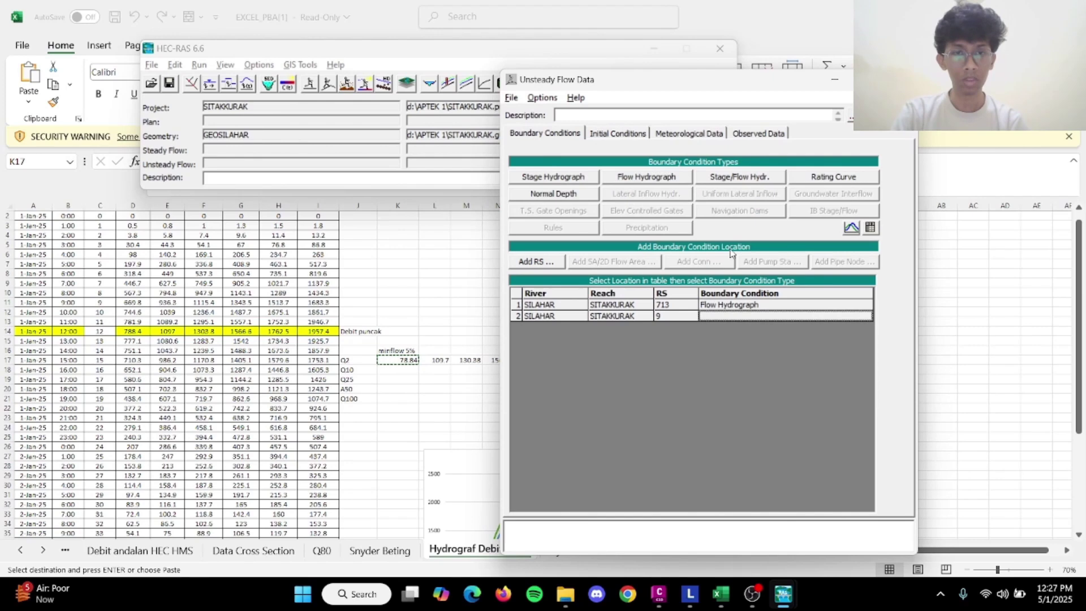
click(560, 195)
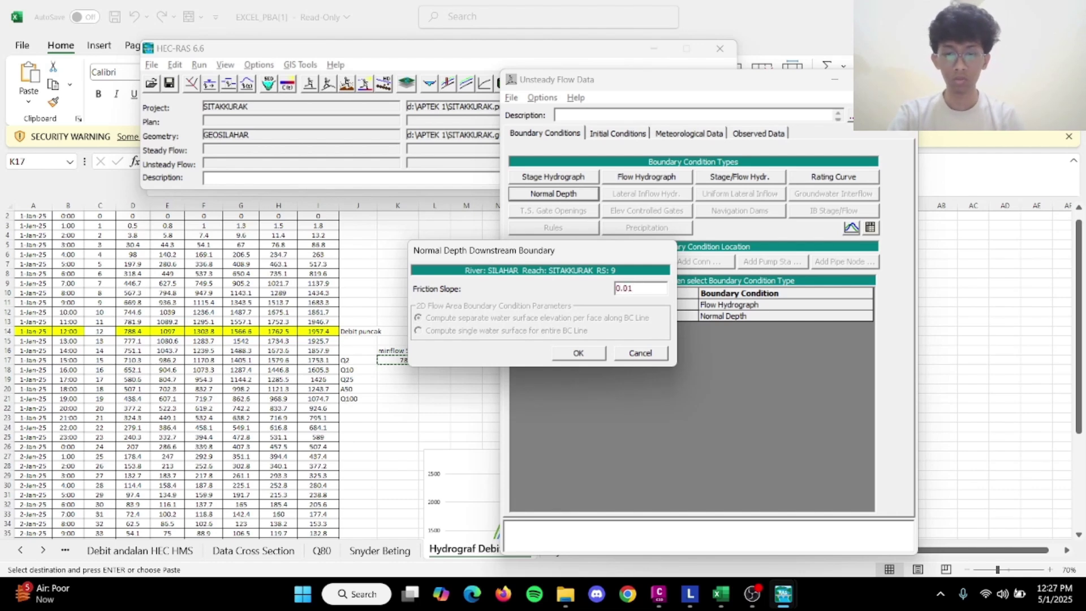
click(592, 352)
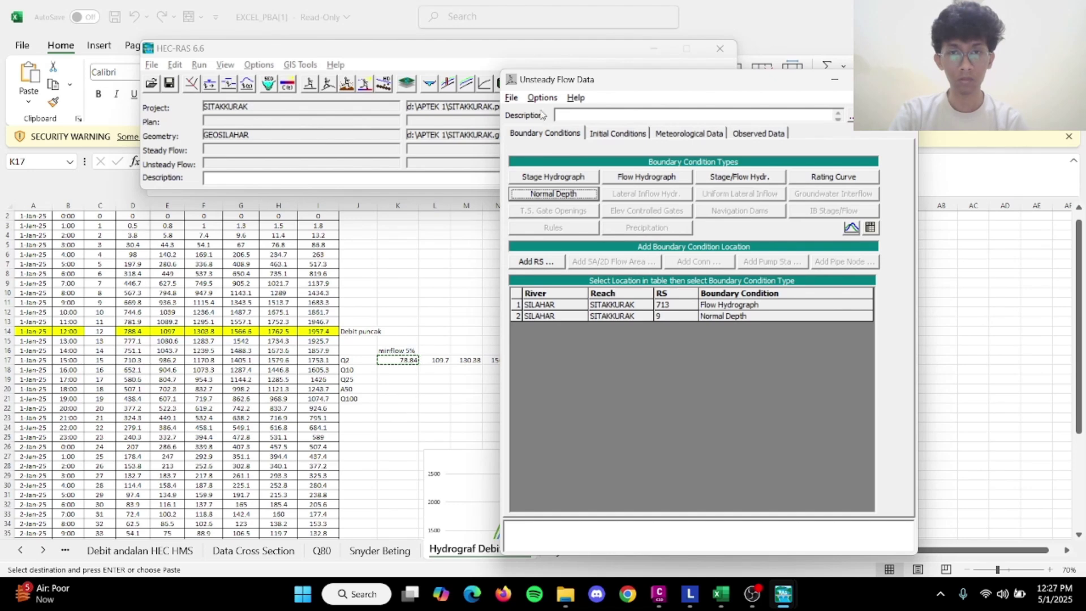
Save the unsteady flow data with the title UNSTEADY in the APTEK 1 folder and close its editor.
click(512, 98)
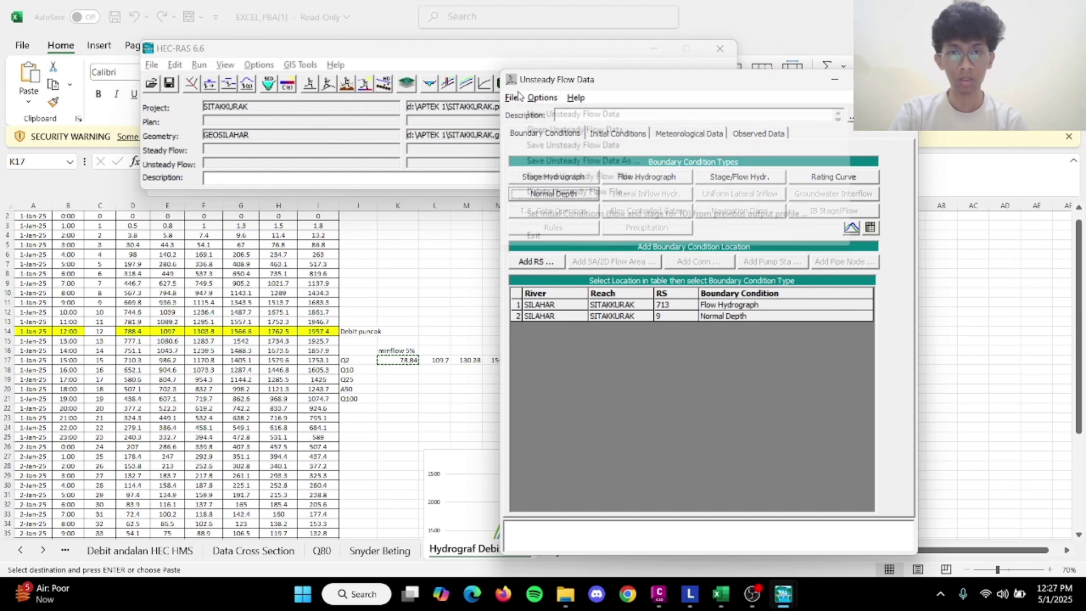
click(560, 145)
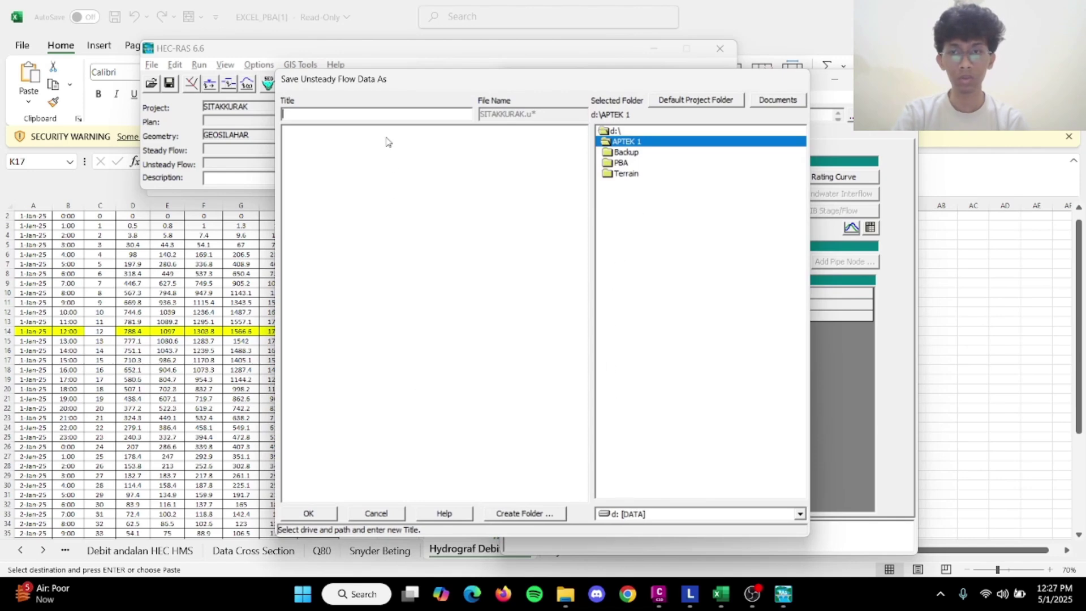
text(I)
text(UNSTEADY)
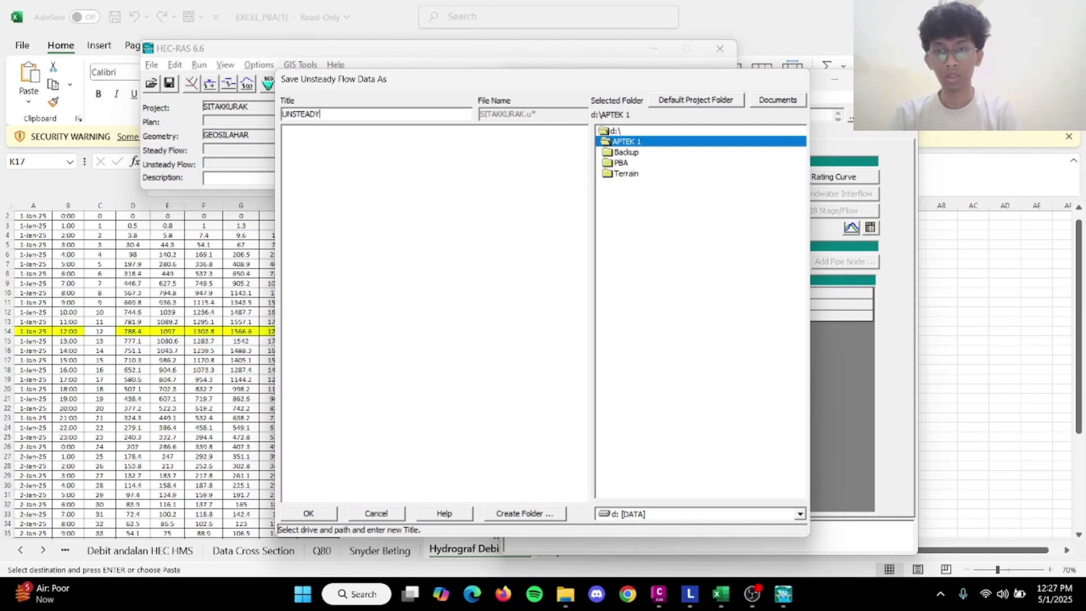
click(326, 512)
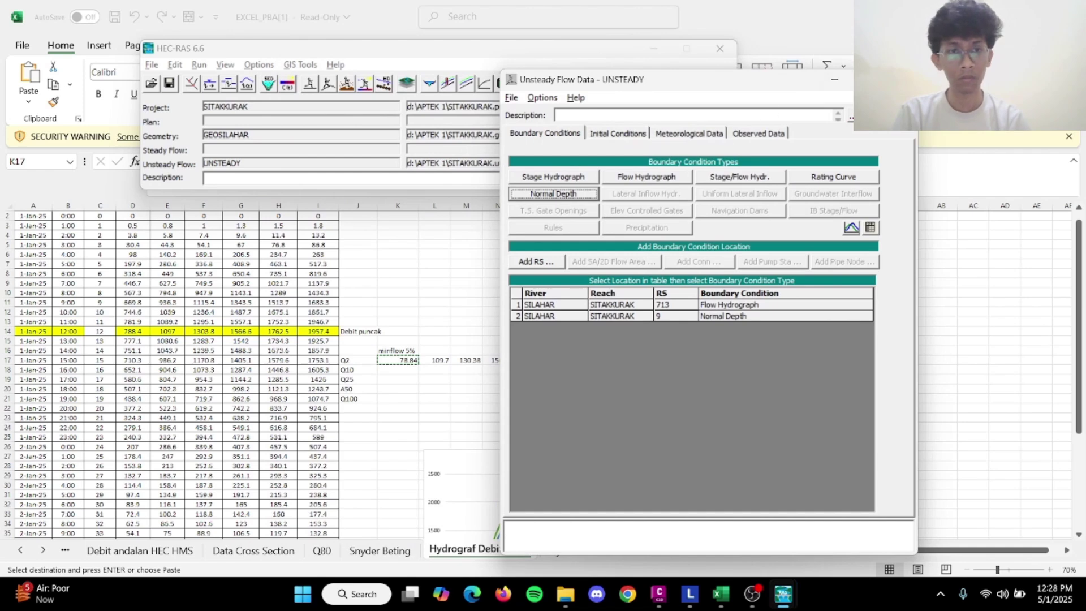
click(900, 79)
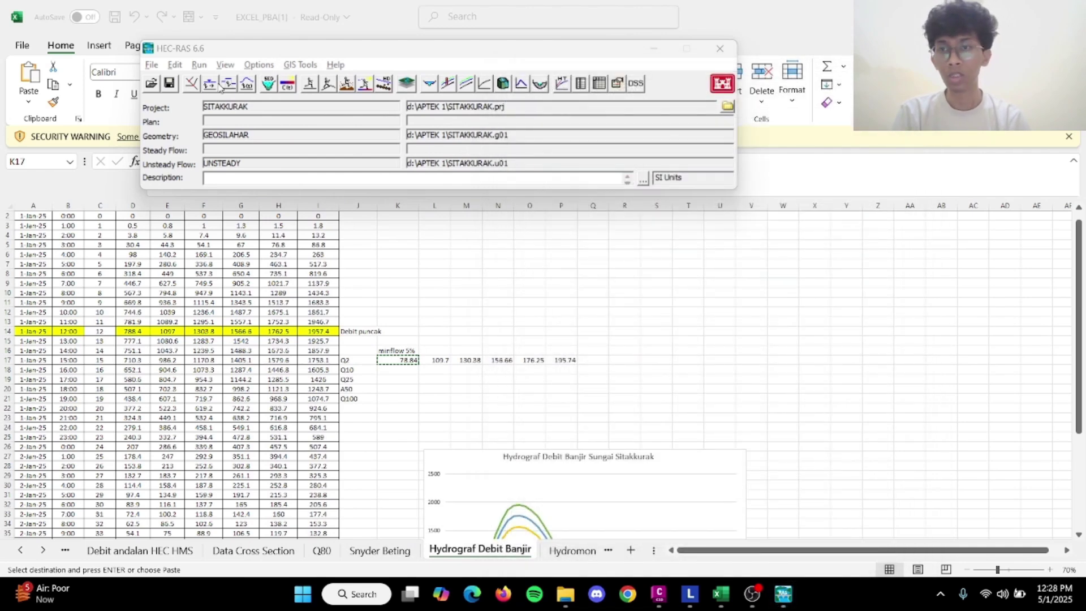
Open the steady flow data editor and bring up the Q80 sheet in Excel to consult its flow values.
click(220, 86)
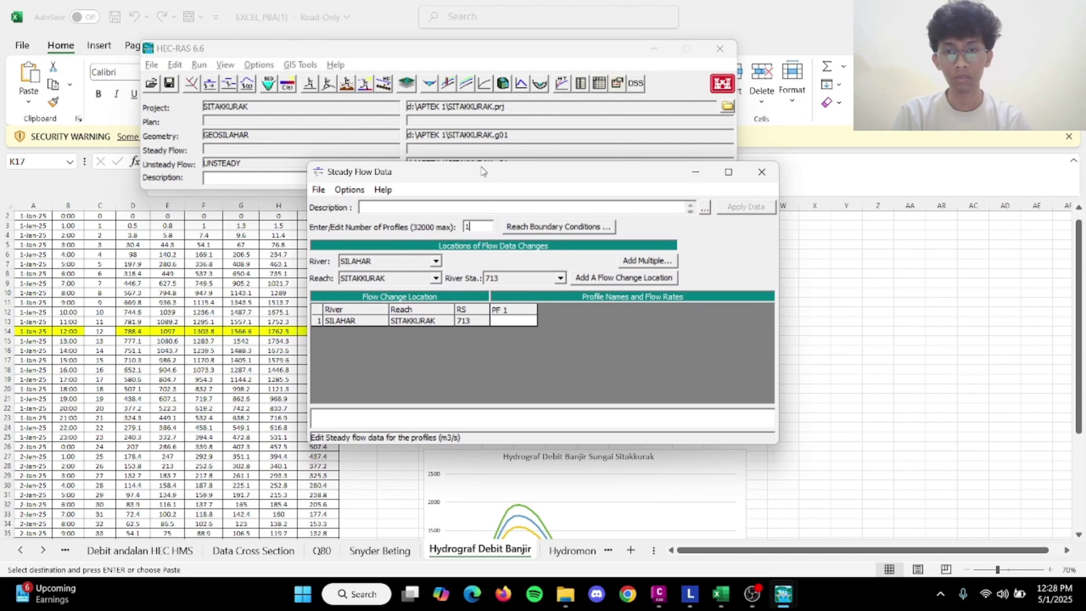
drag(481, 171, 780, 166)
scroll(396, 348, up, 1)
click(321, 550)
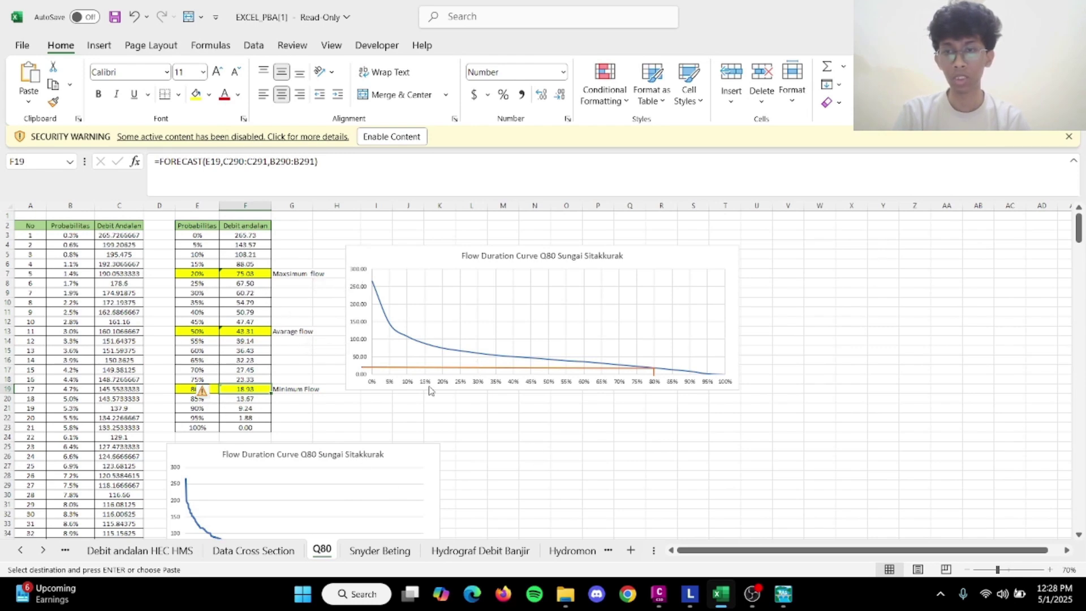
key(alt)
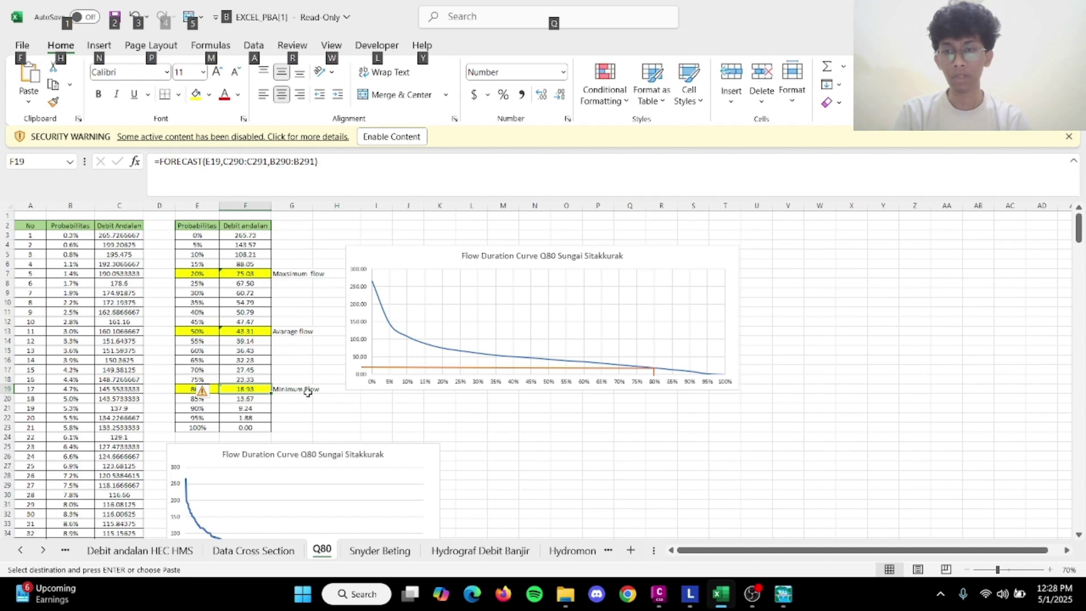
click(317, 343)
key(alt+Tab)
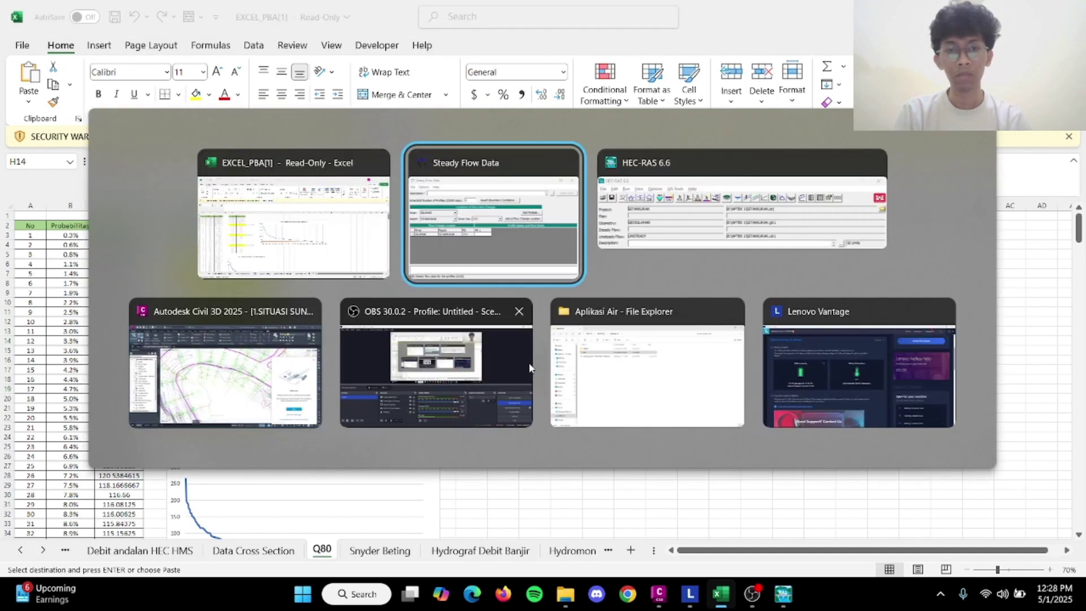
Return to the HEC-RAS steady flow data and set the number of profiles to 3.
click(558, 223)
key(BackSpace)
text(3)
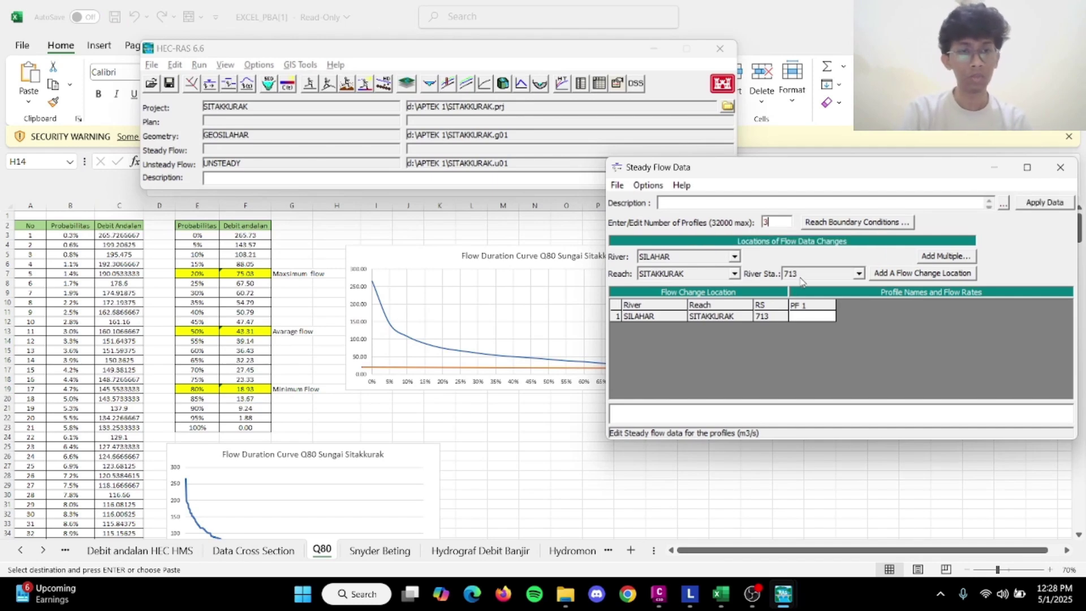
click(785, 320)
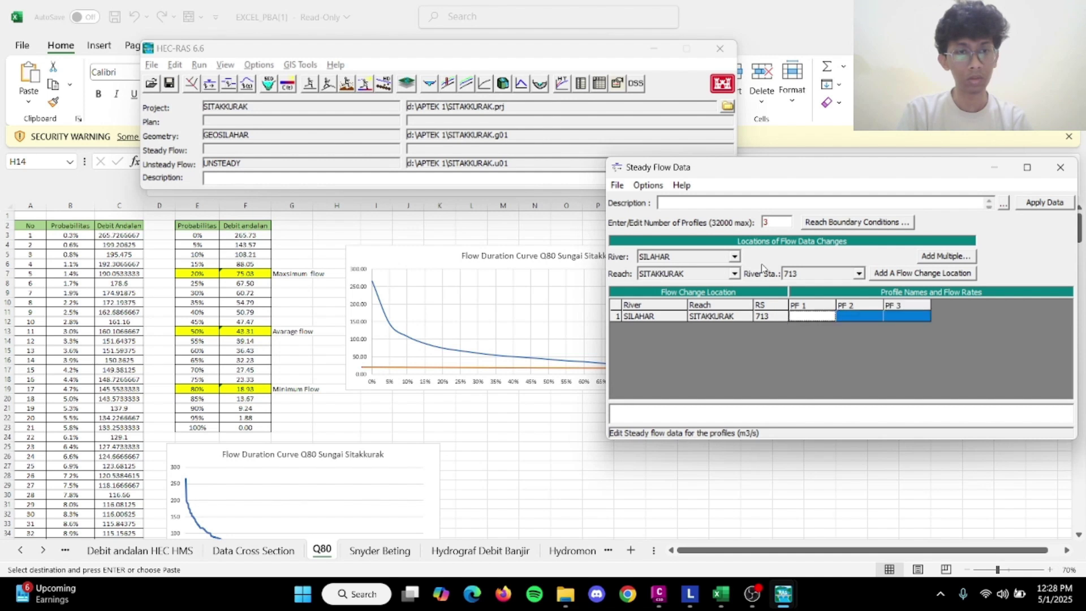
Rename the three steady flow profiles as Q20, Q50 and Q80.
click(648, 185)
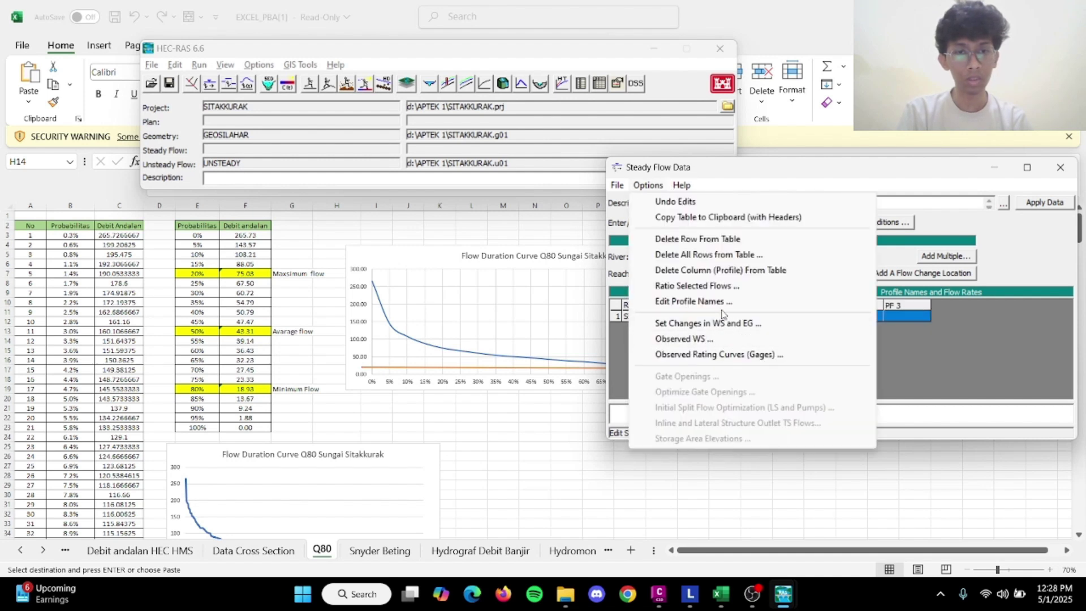
click(723, 305)
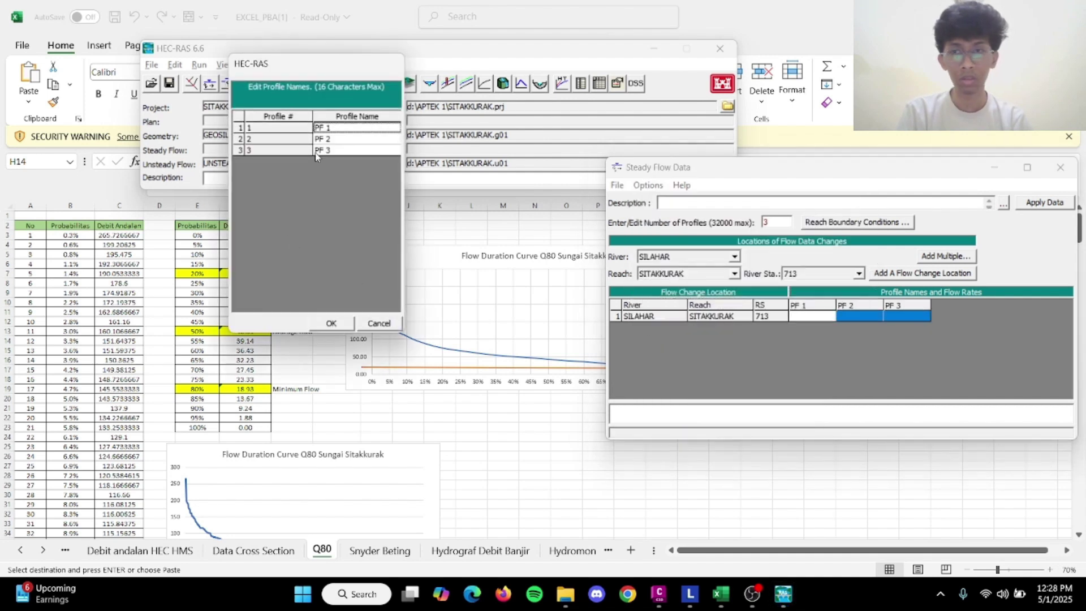
click(334, 128)
drag(334, 127, 316, 128)
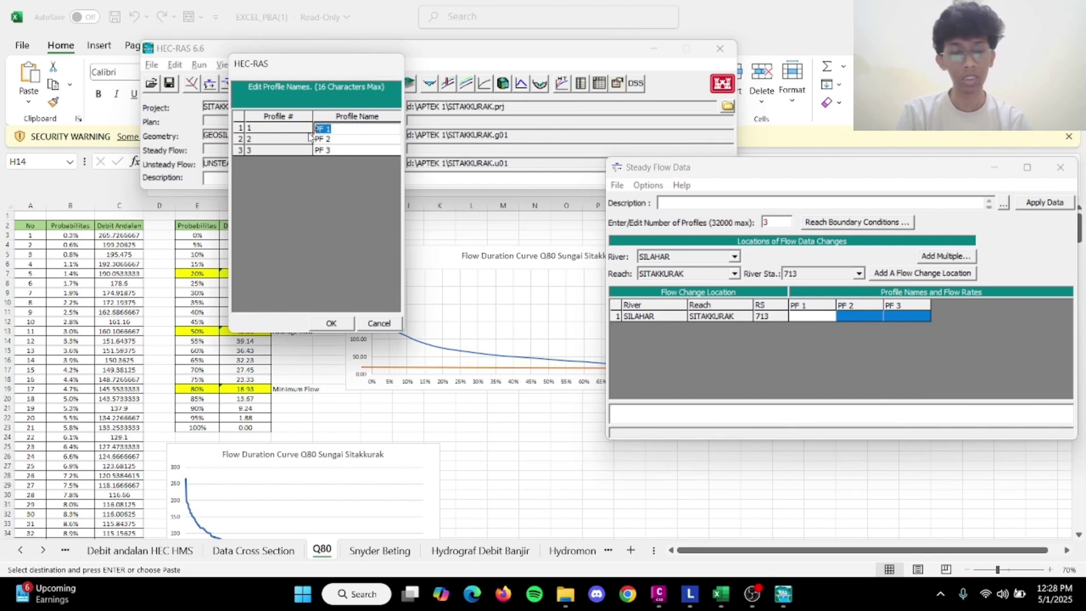
text(Q20)
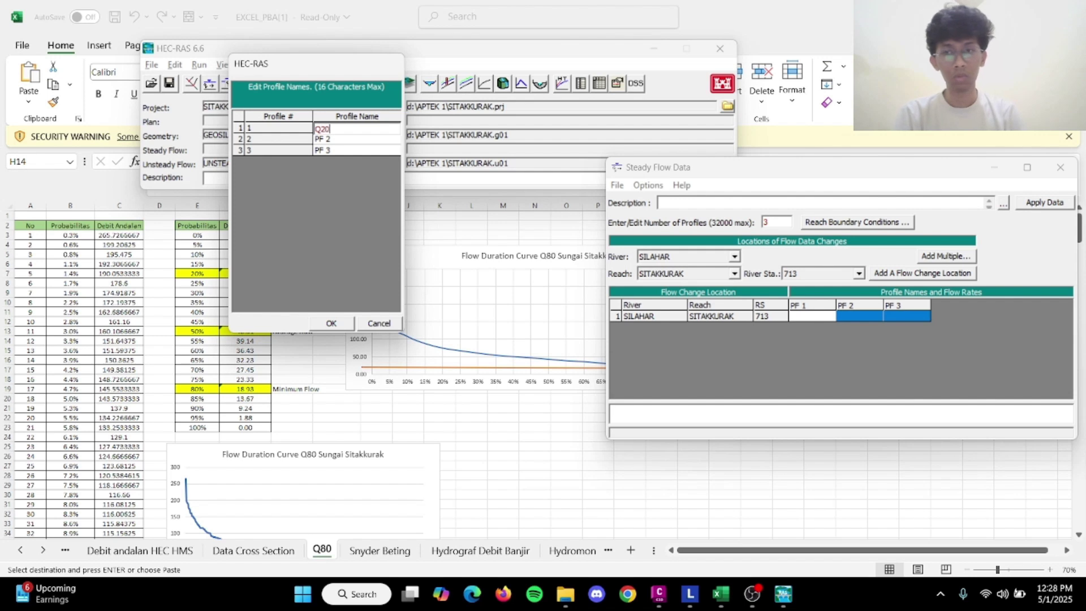
click(343, 140)
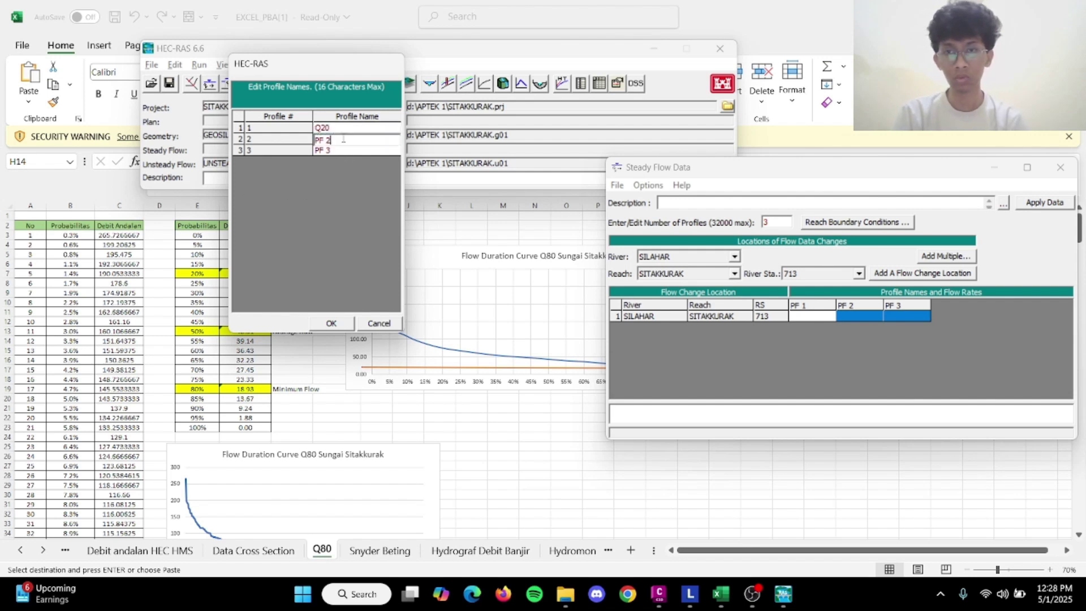
drag(343, 140, 299, 142)
text(Q50)
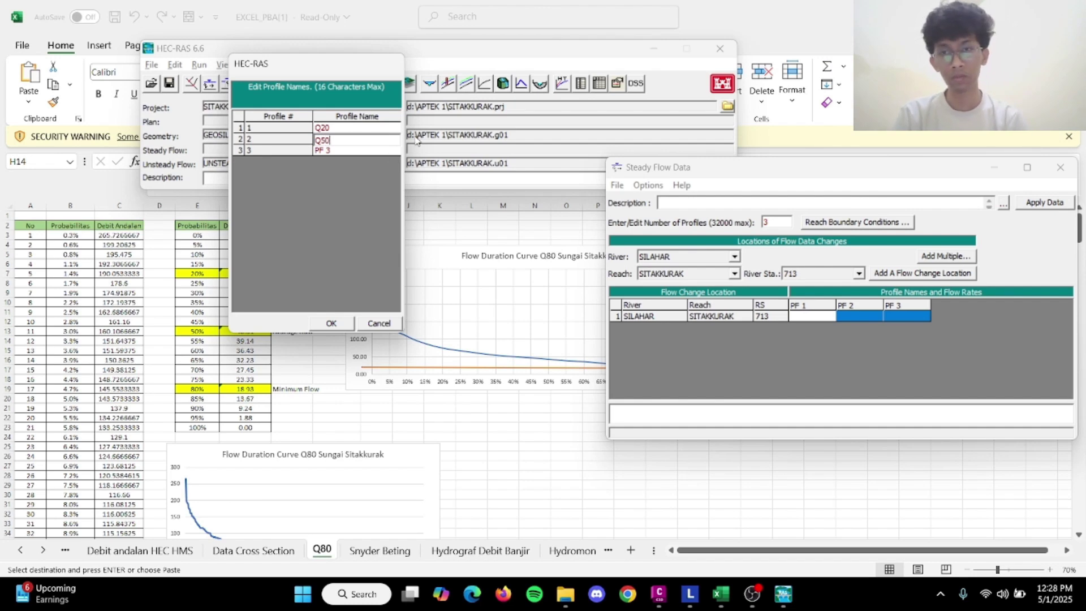
click(373, 151)
drag(352, 150, 308, 149)
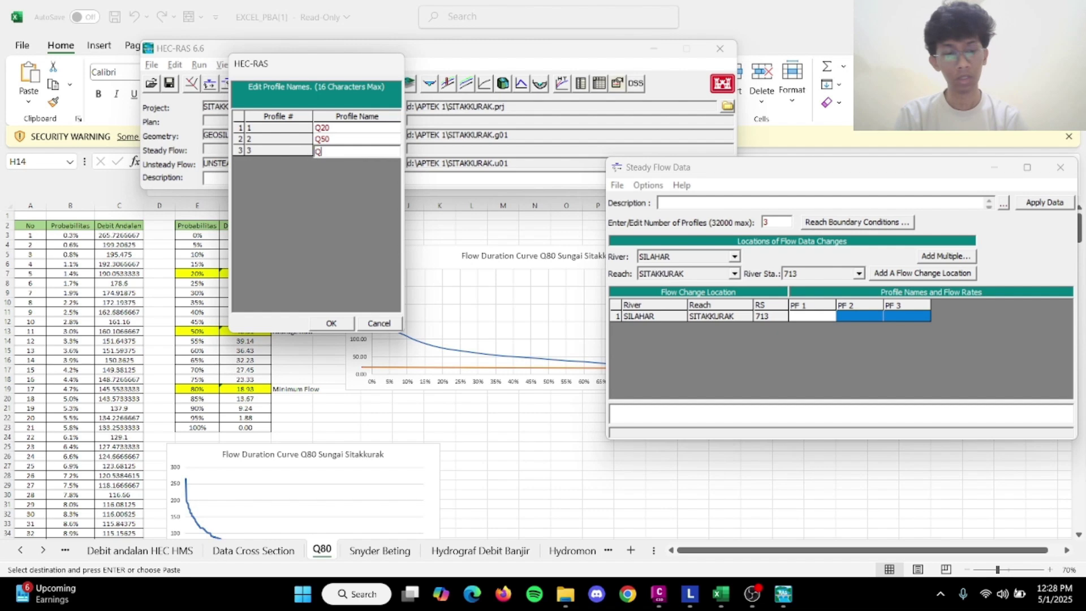
text(Q)
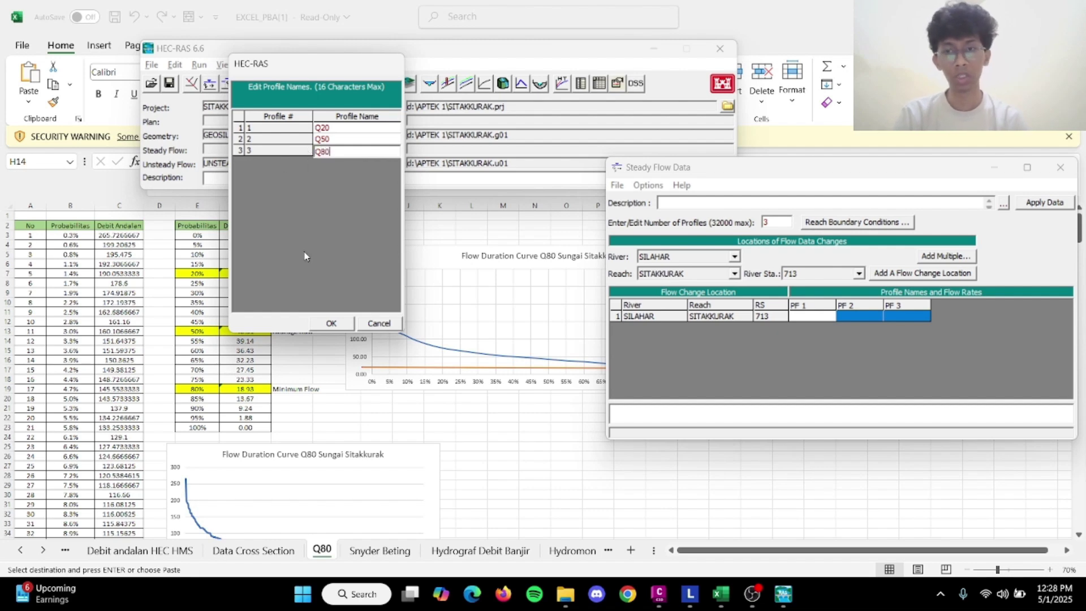
click(331, 323)
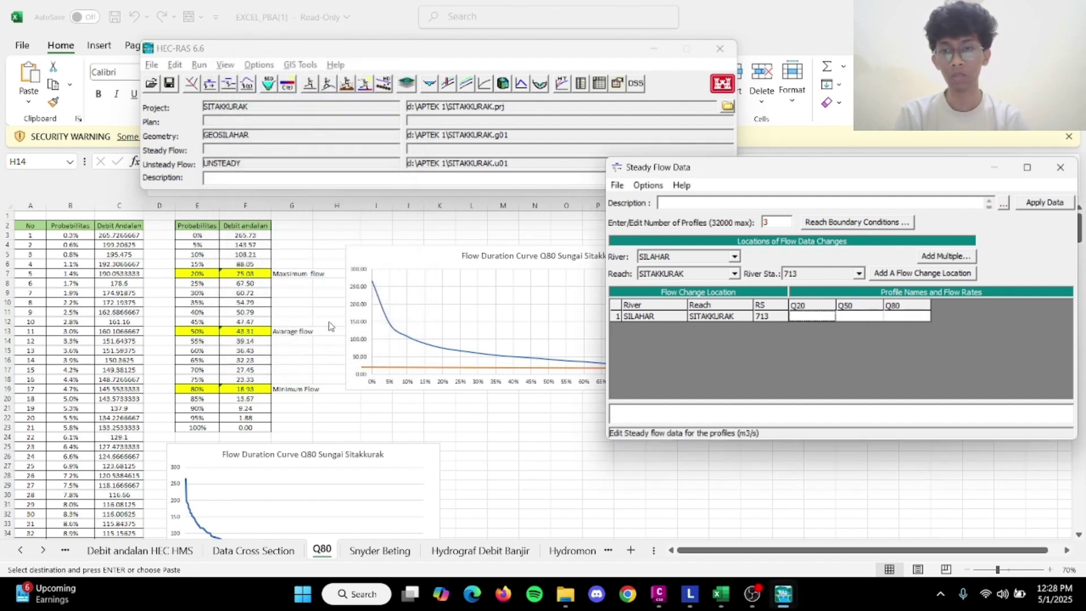
Copy the 20% maximum flow from cell F7 in Excel into the Q20 profile at river station 713 as 75.03.
double_click(260, 274)
click(260, 274)
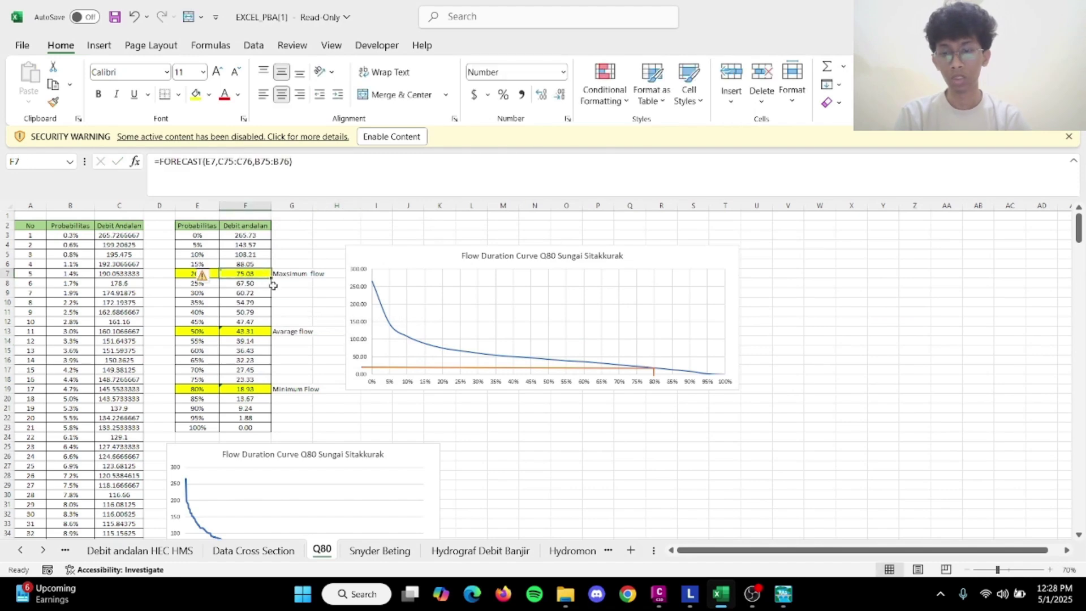
key(ctrl+c)
key(alt+Tab)
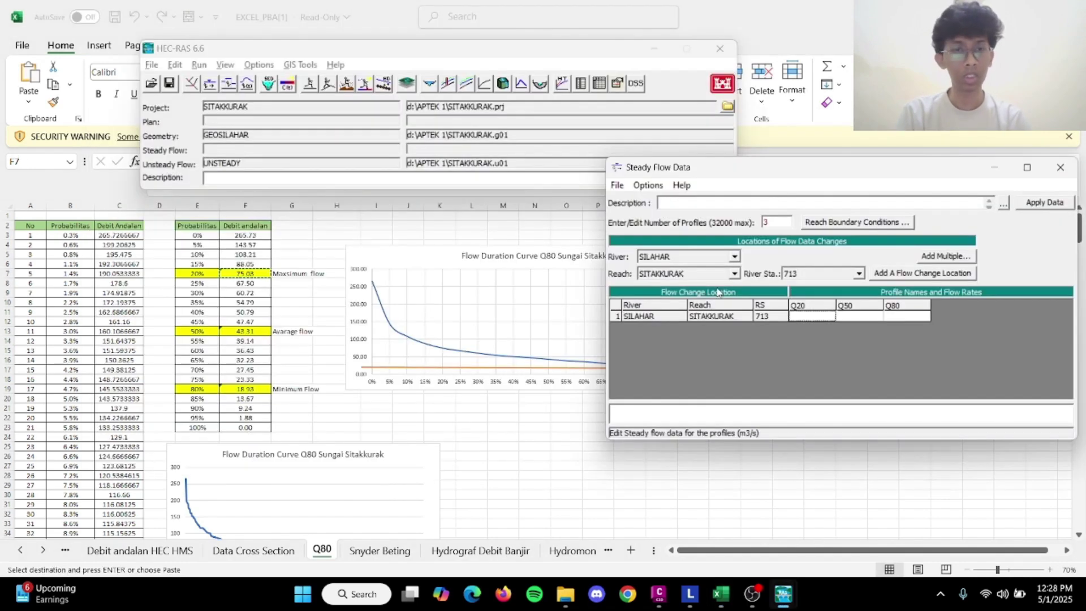
key(ctrl+v)
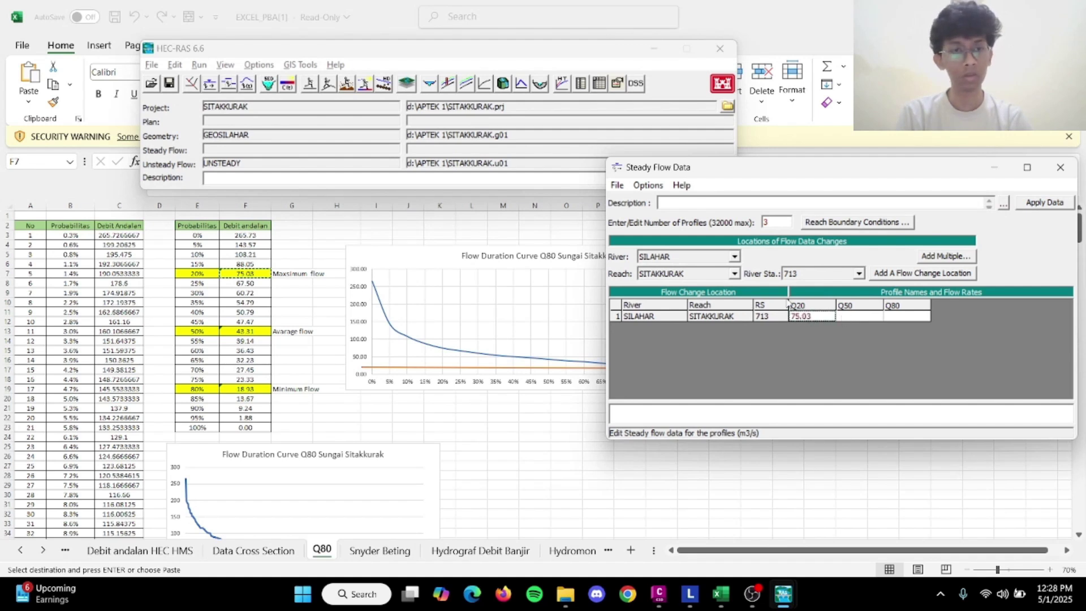
Copy the 50% average flow from cell F13 in Excel into the Q50 profile at river station 713 as 43.31.
key(alt+Tab)
click(240, 331)
key(alt+Tab)
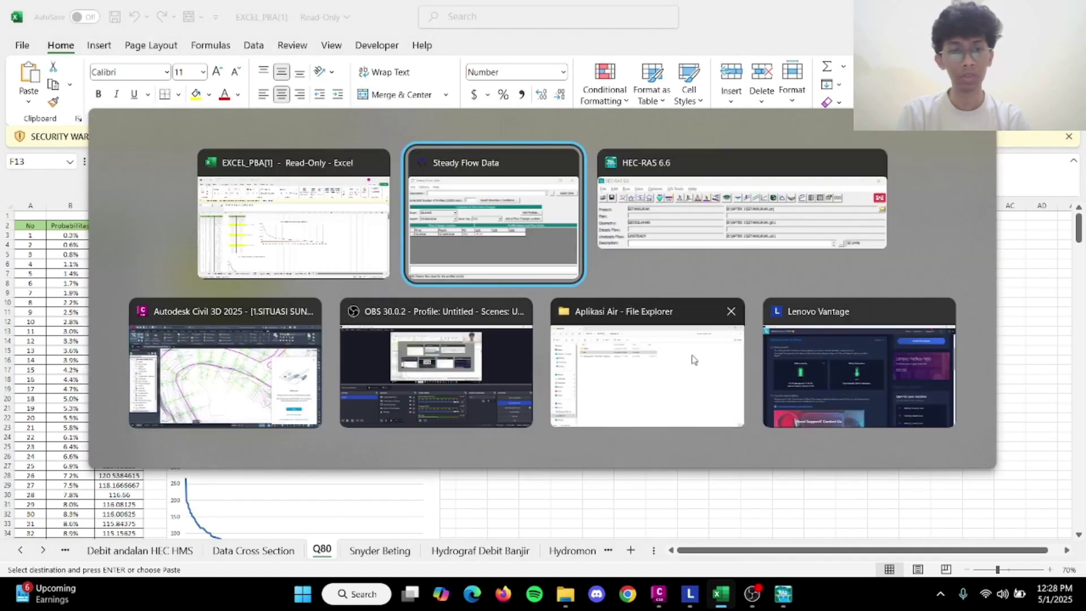
click(851, 316)
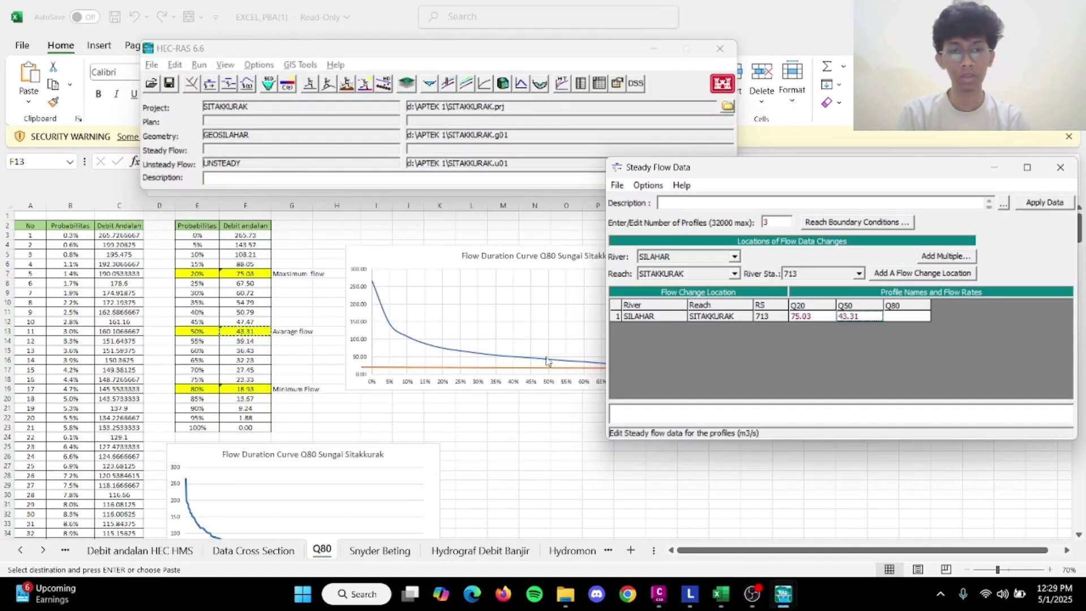
Copy the 80% minimum flow from cell F19 in Excel into the Q80 profile at river station 713 as 18.93.
key(alt+Tab)
click(246, 396)
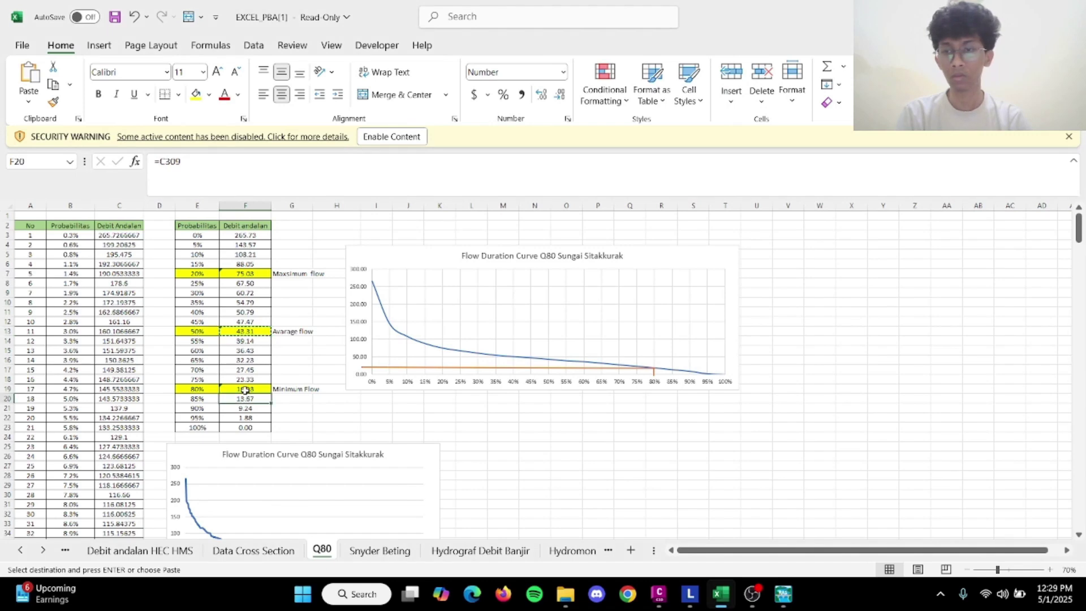
click(245, 390)
key(ctrl+c)
key(alt+Tab)
key(Tab)
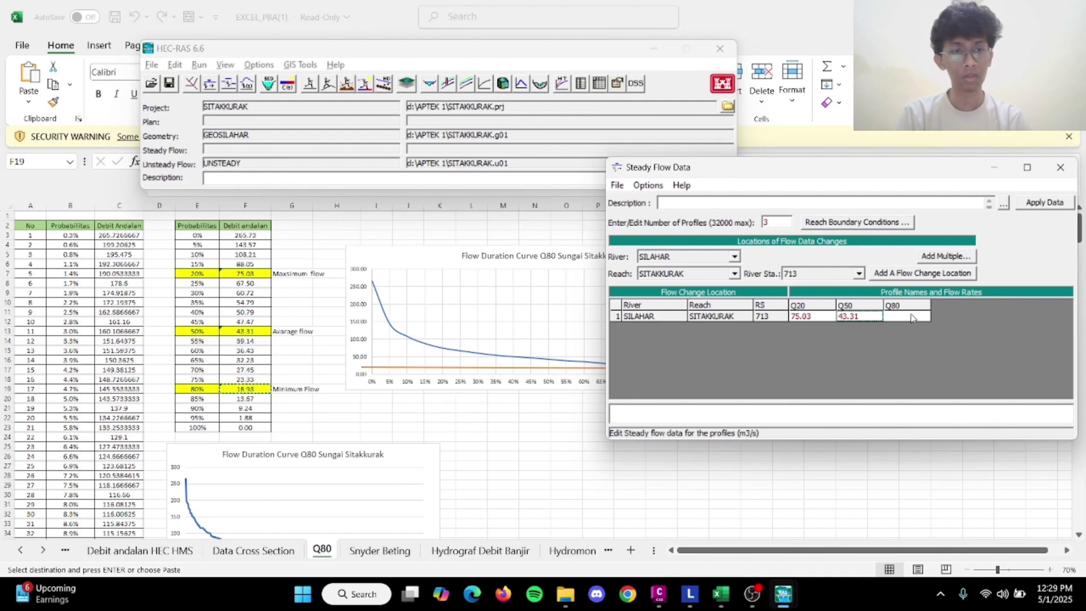
click(910, 318)
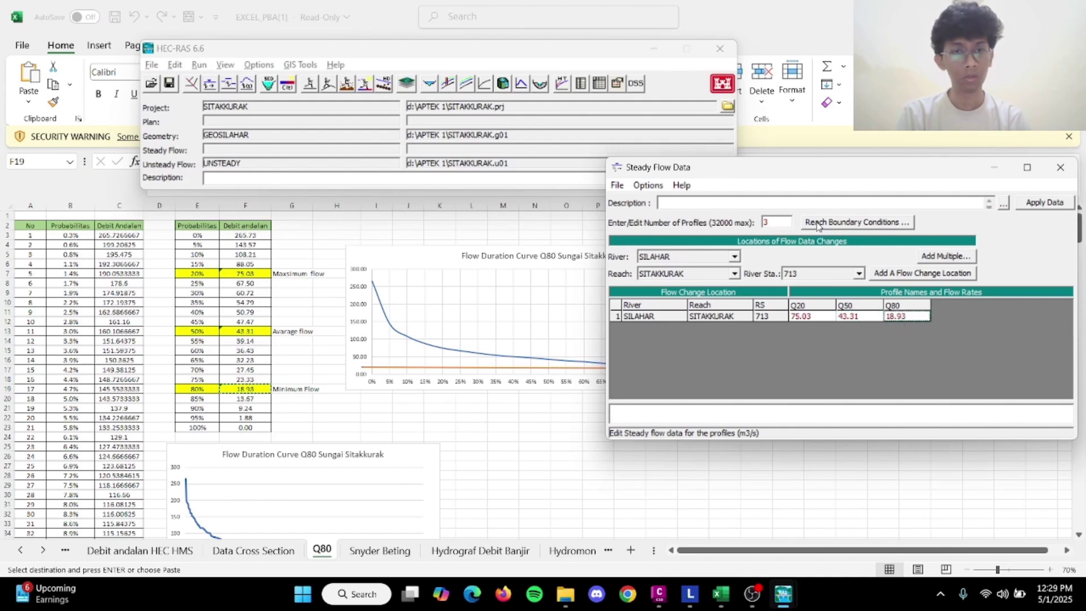
Save the steady flow data with the title STEADYFLOW in the APTEK 1 folder.
click(617, 185)
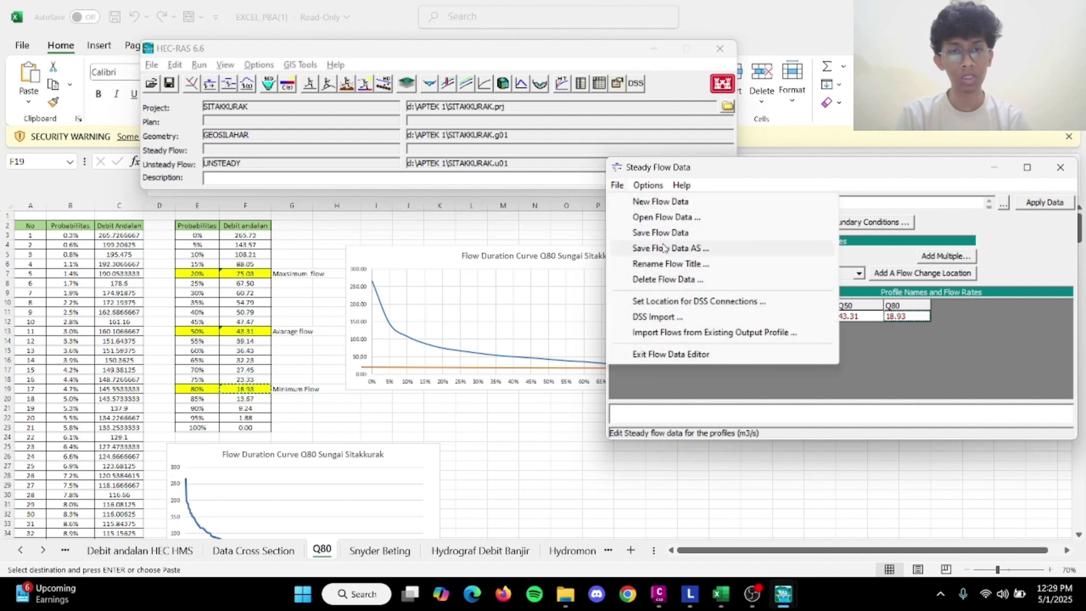
click(665, 247)
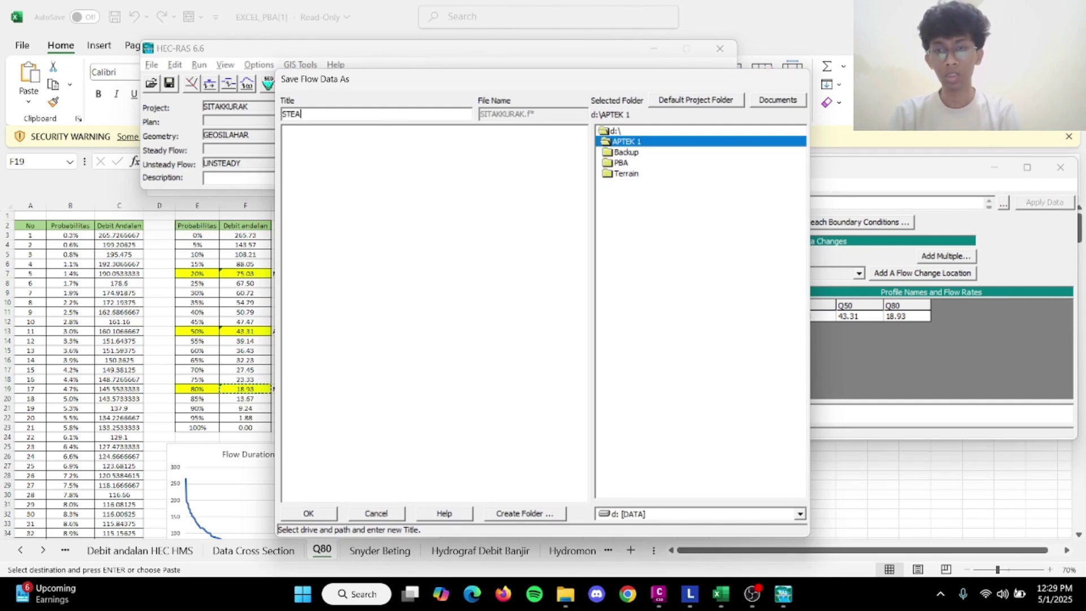
text(STEADYFLOW)
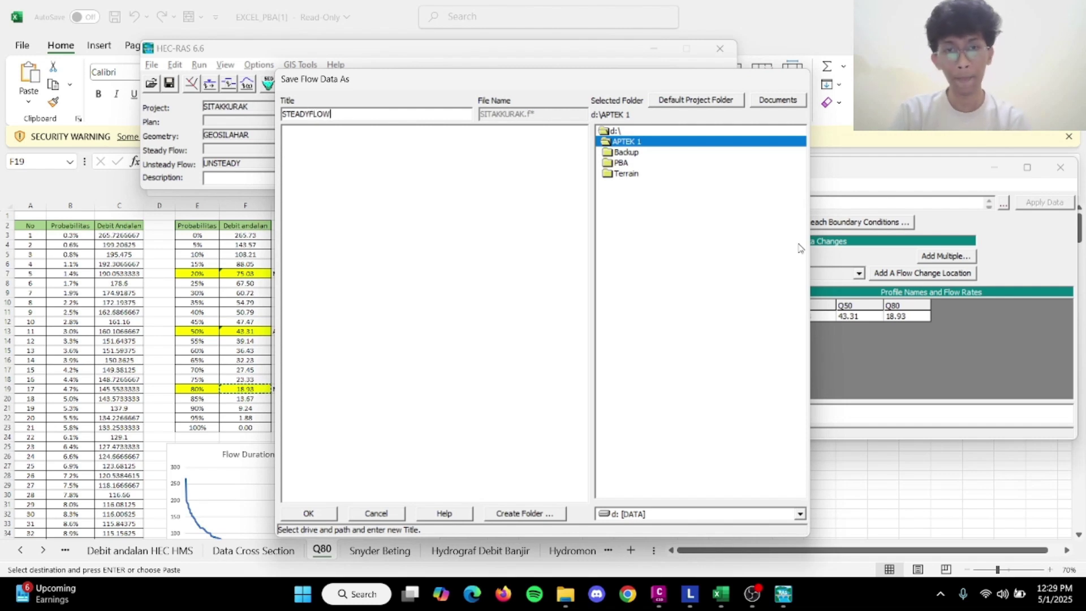
click(309, 513)
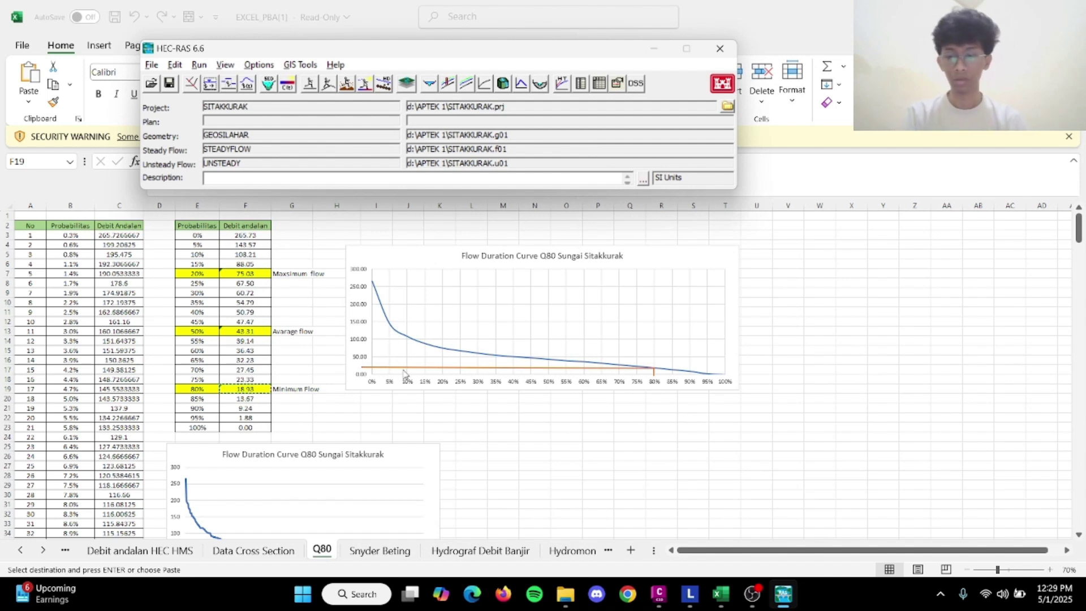
Set up a steady flow analysis of GEOSILAHAR and STEADYFLOW with the Mixed flow regime and run the computation.
click(309, 85)
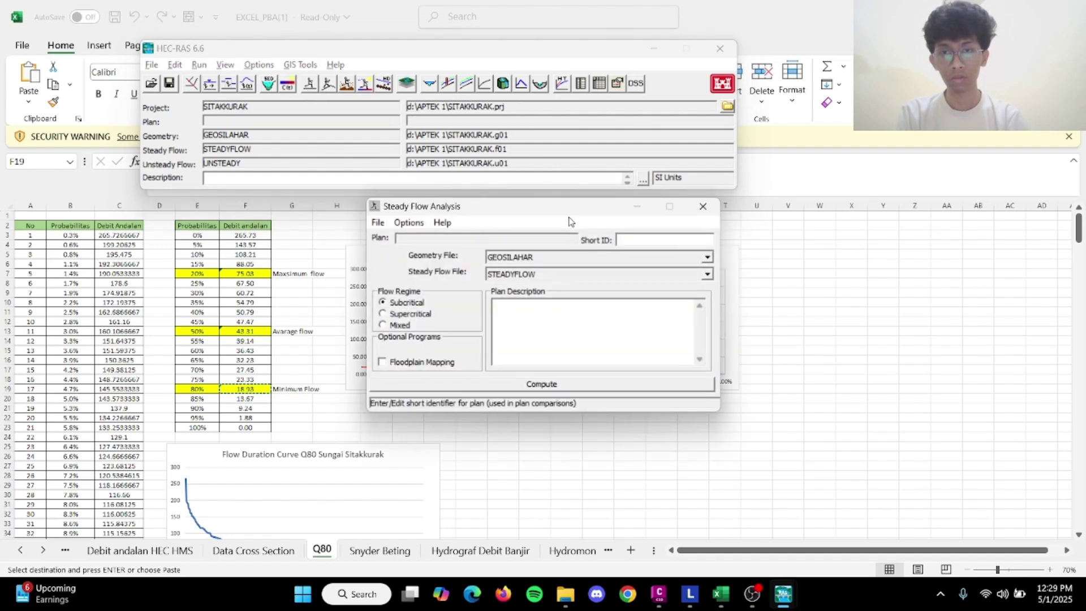
drag(509, 206, 552, 98)
click(452, 217)
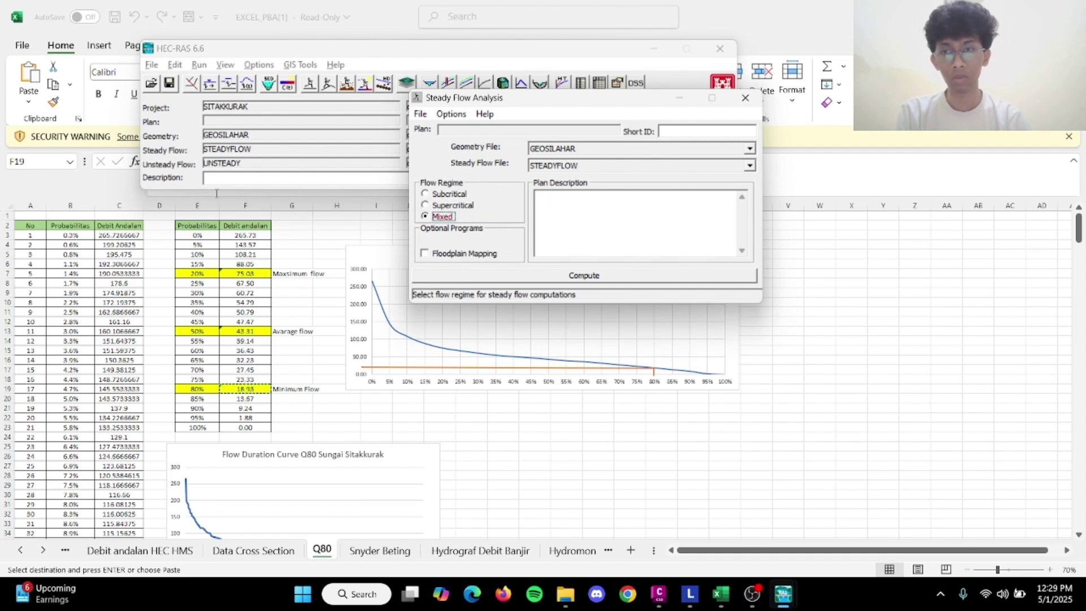
click(640, 276)
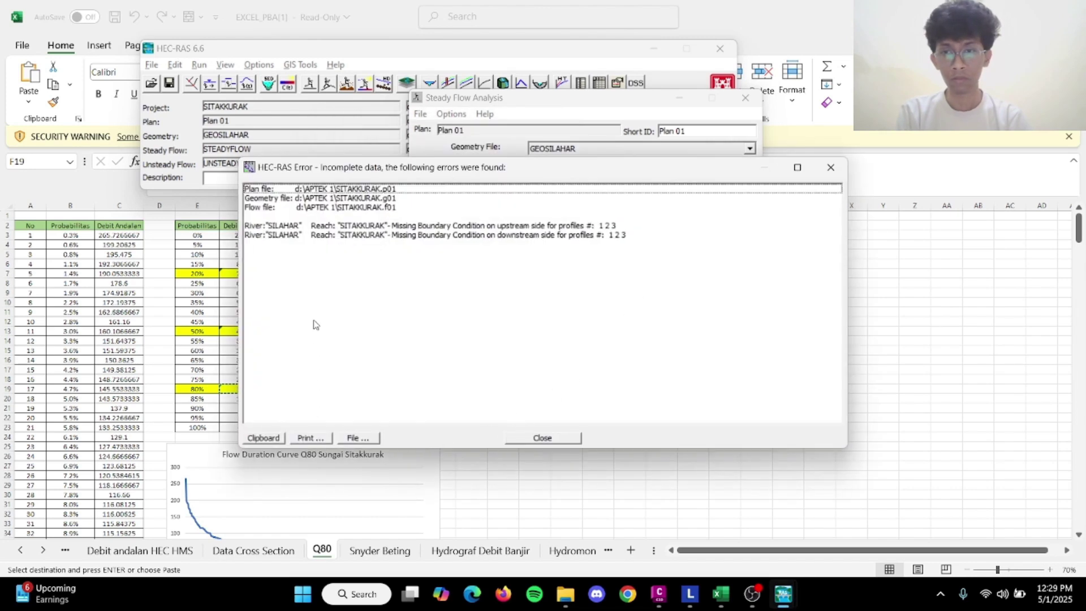
click(542, 437)
Rerun the steady flow computation to examine the reported data errors, and close the analysis window.
click(586, 277)
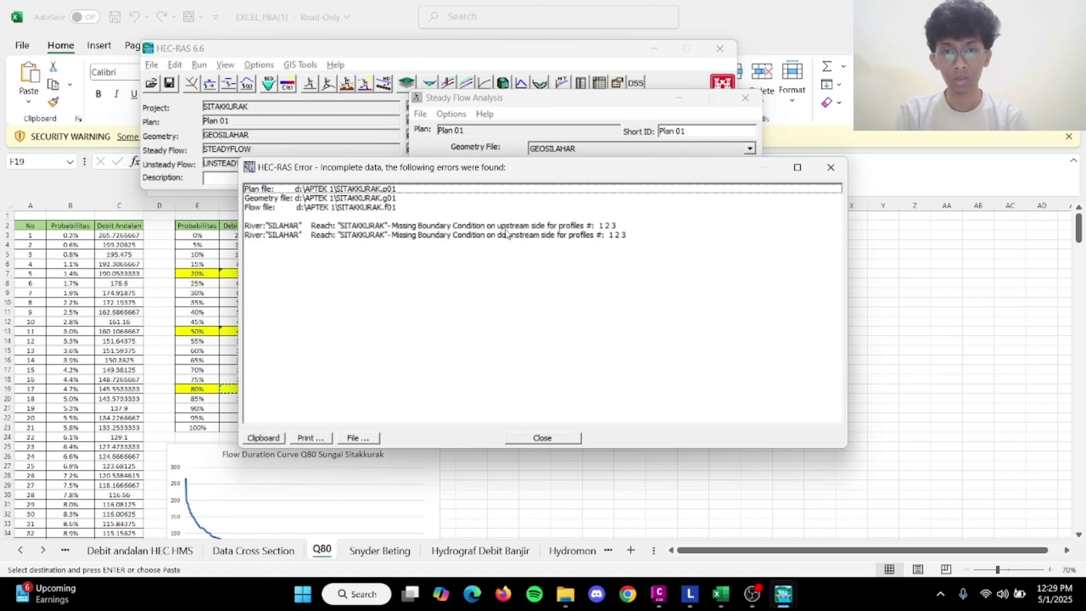
click(830, 168)
click(572, 276)
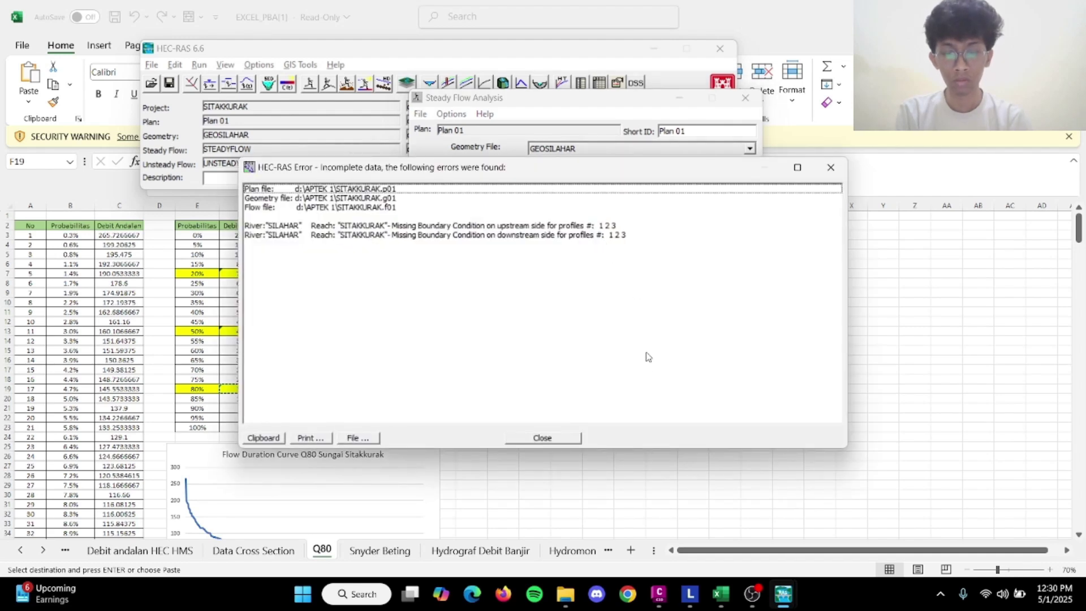
click(543, 437)
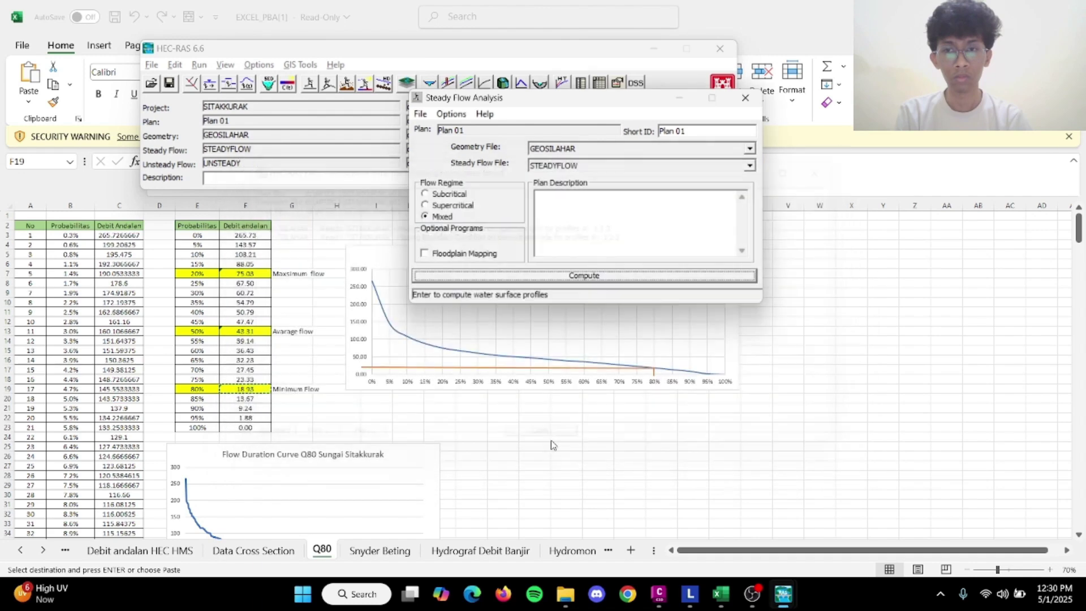
click(744, 99)
Reopen the steady flow data and set the SITAKKURAK reach's upstream boundary to Critical Depth for all profiles.
click(210, 83)
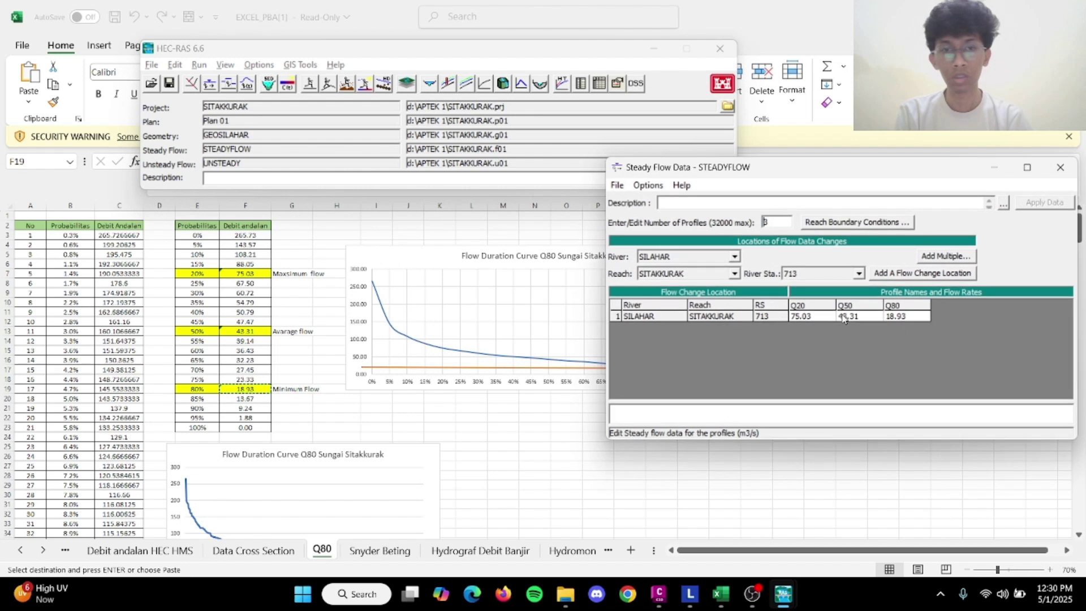
drag(804, 177, 626, 178)
click(668, 221)
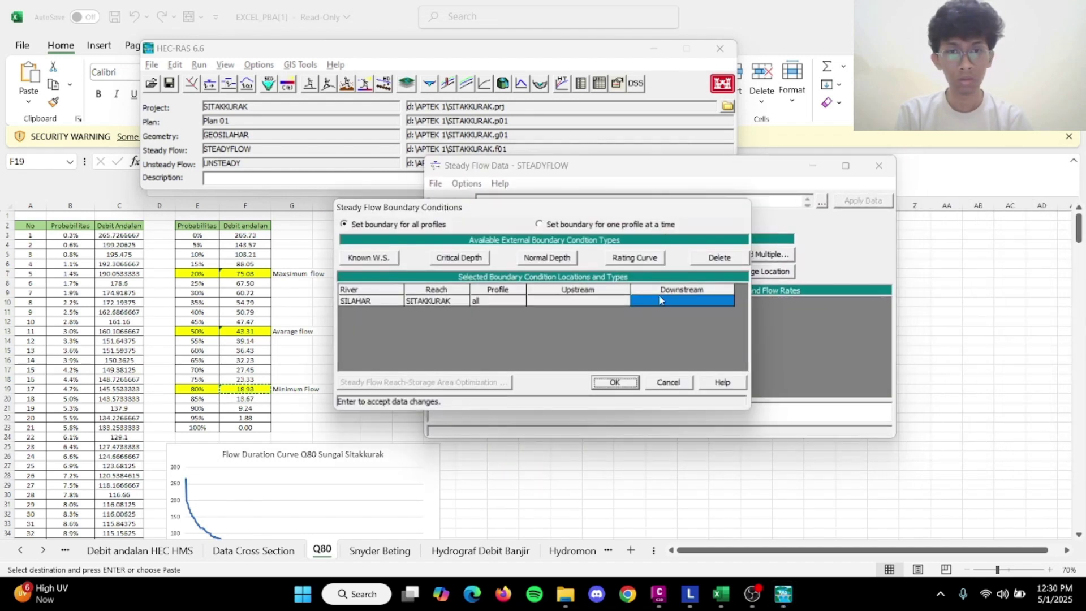
click(613, 298)
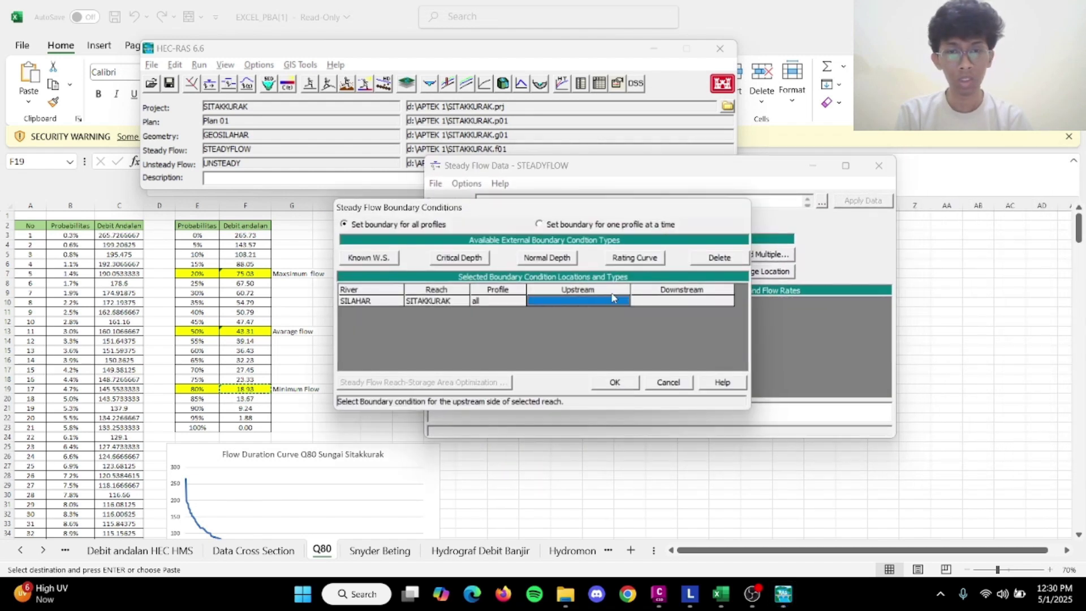
click(472, 260)
Assign a Normal Depth boundary with a downstream slope to the downstream end of SITAKKURAK and accept the boundary conditions.
click(643, 300)
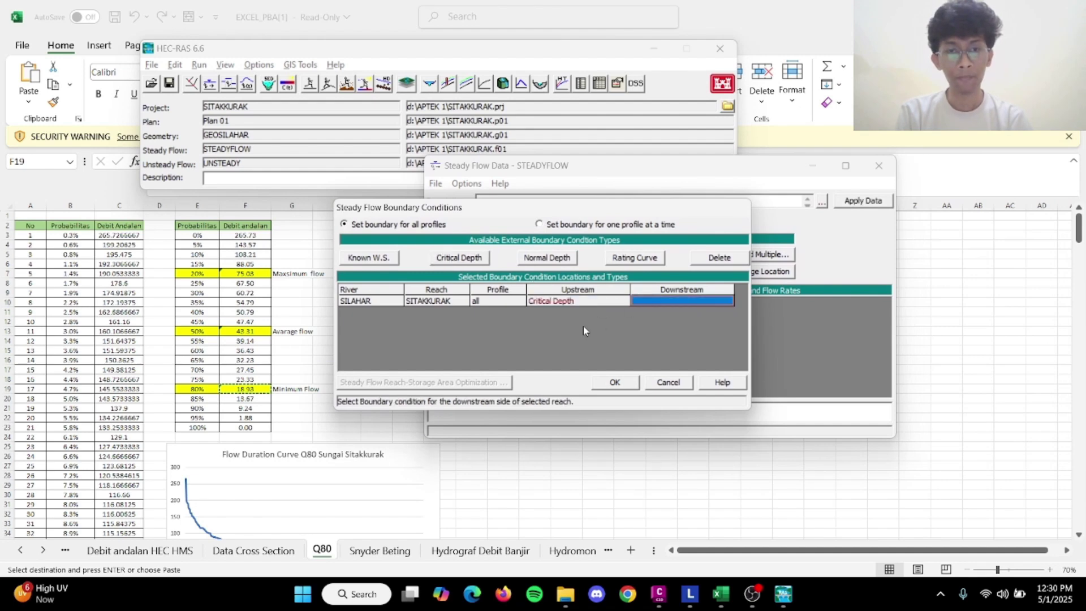
click(565, 261)
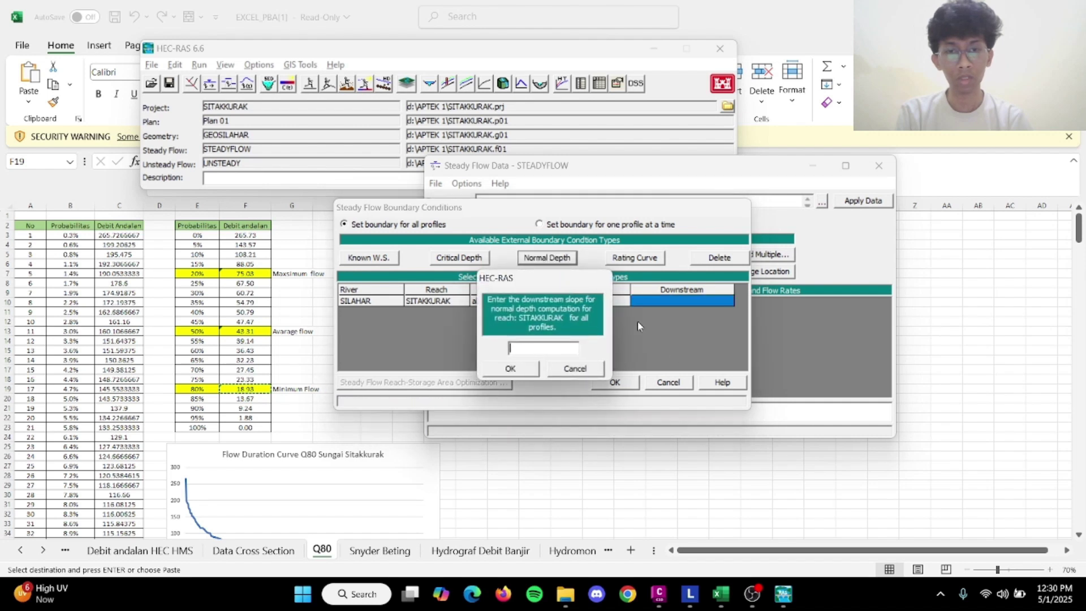
click(510, 368)
click(611, 383)
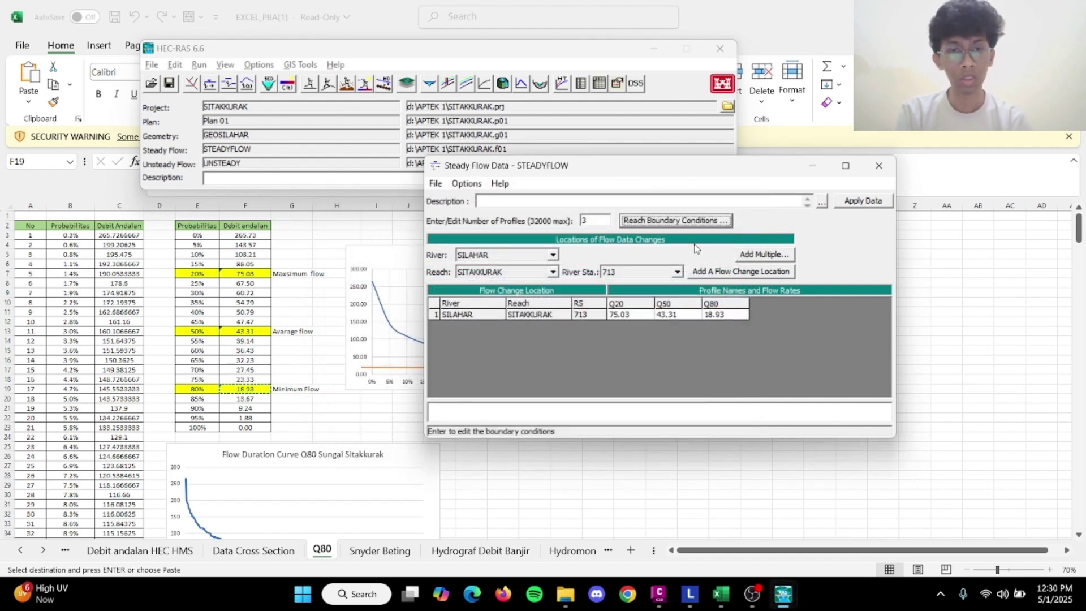
Save the STEADYFLOW steady flow data and close its editor.
click(436, 183)
click(481, 221)
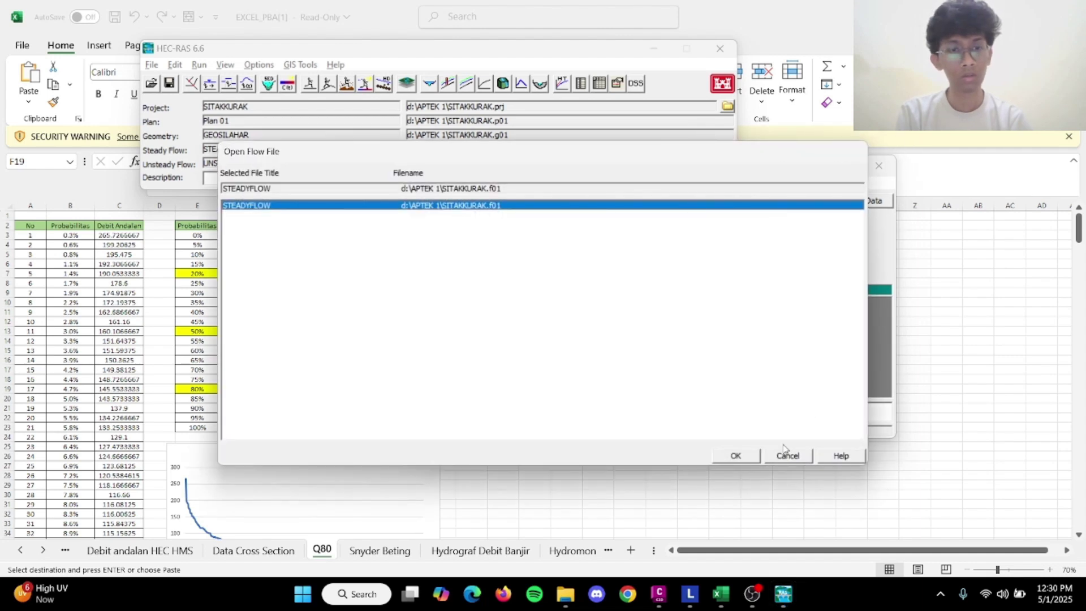
click(778, 459)
click(435, 183)
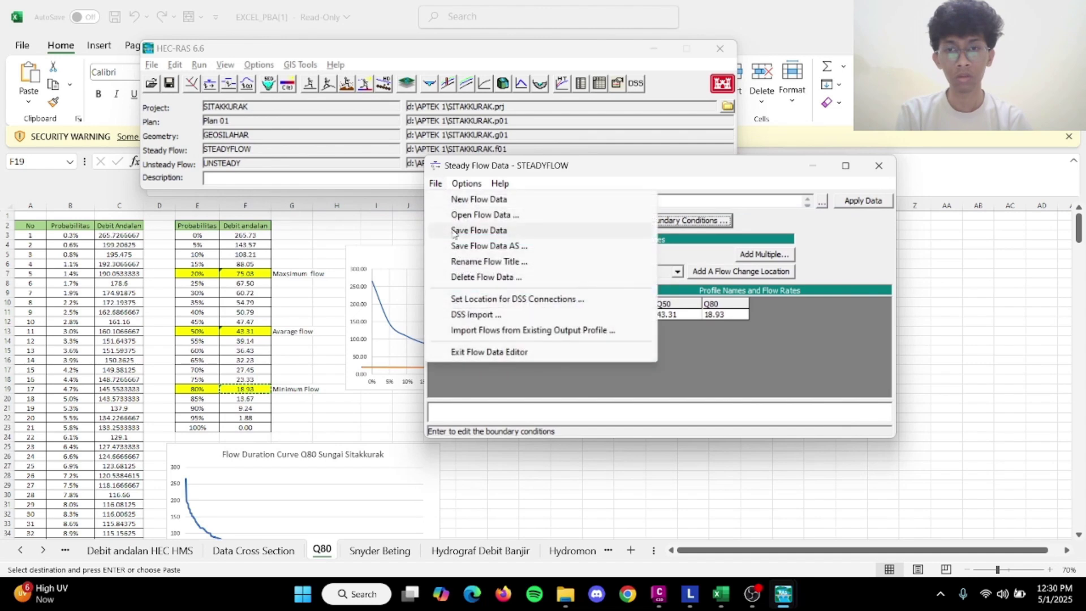
click(463, 230)
click(879, 165)
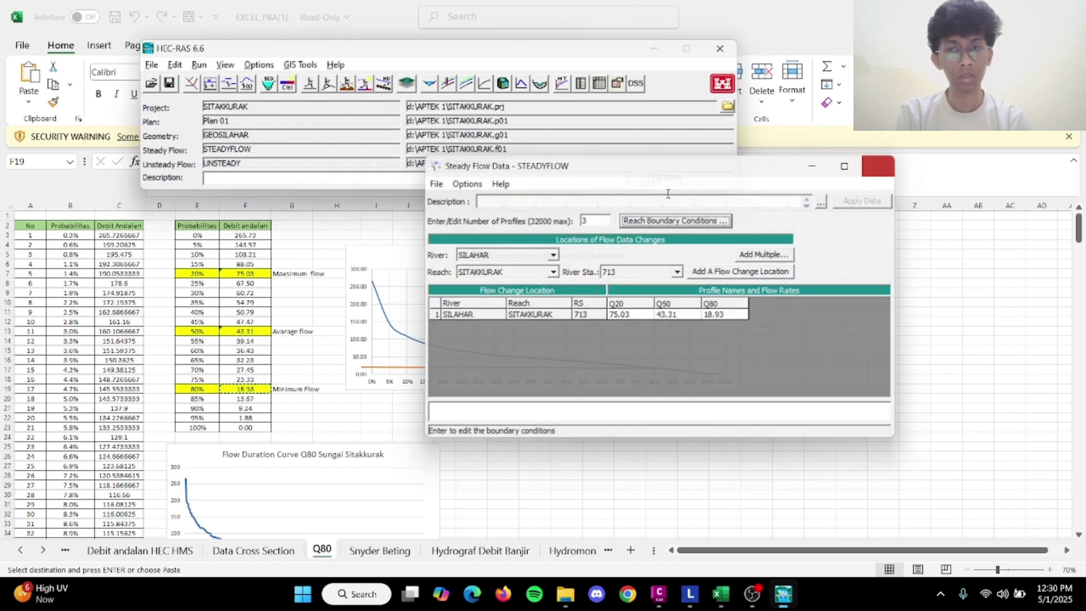
Rerun the steady flow computation of Plan 01 with the Mixed regime, and close the computation and analysis windows.
click(309, 84)
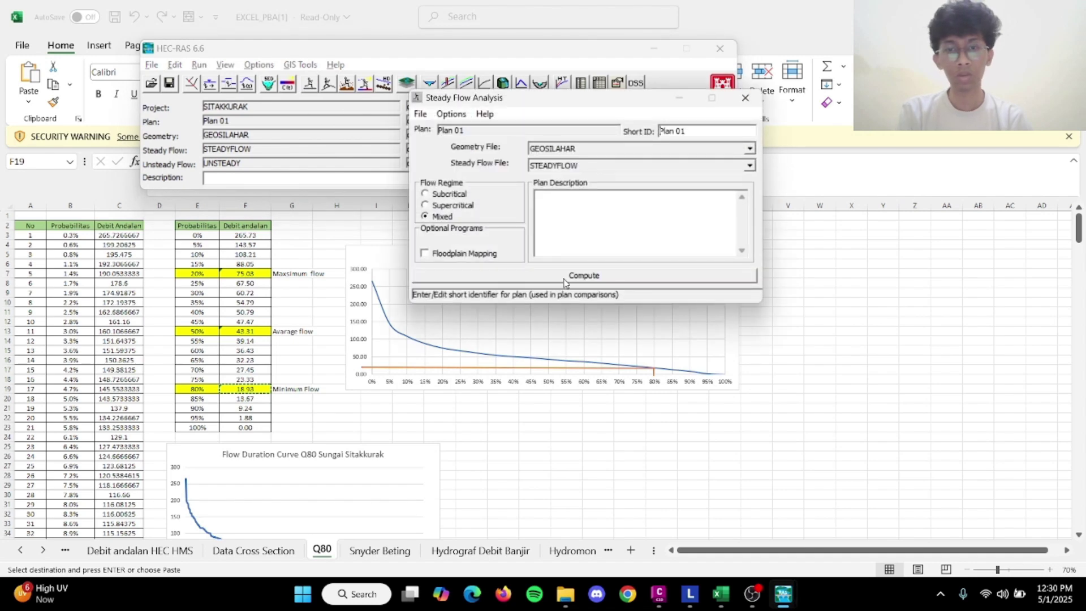
click(564, 276)
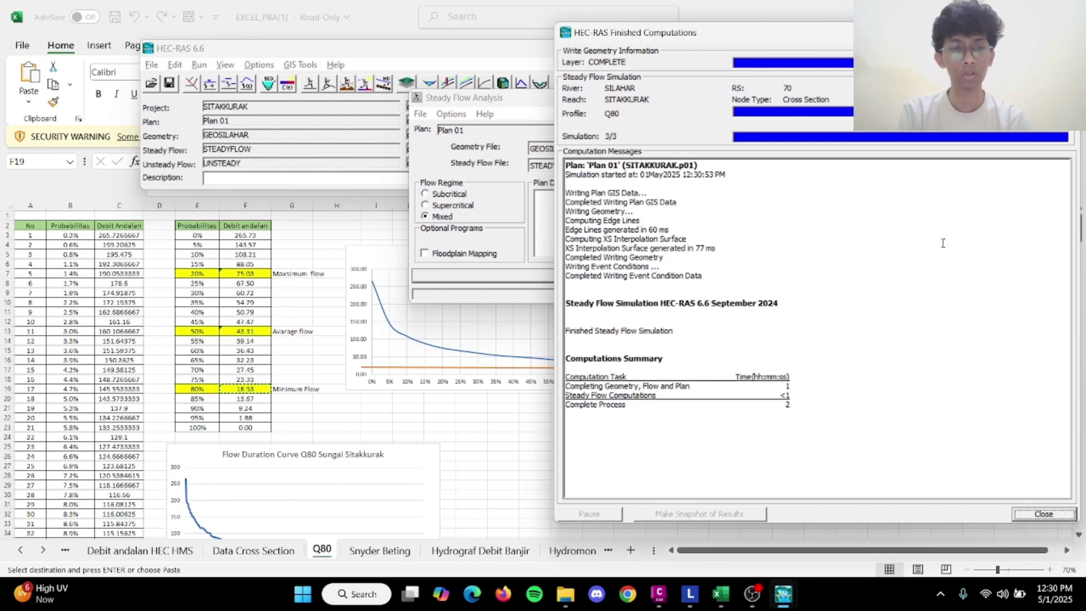
click(1046, 515)
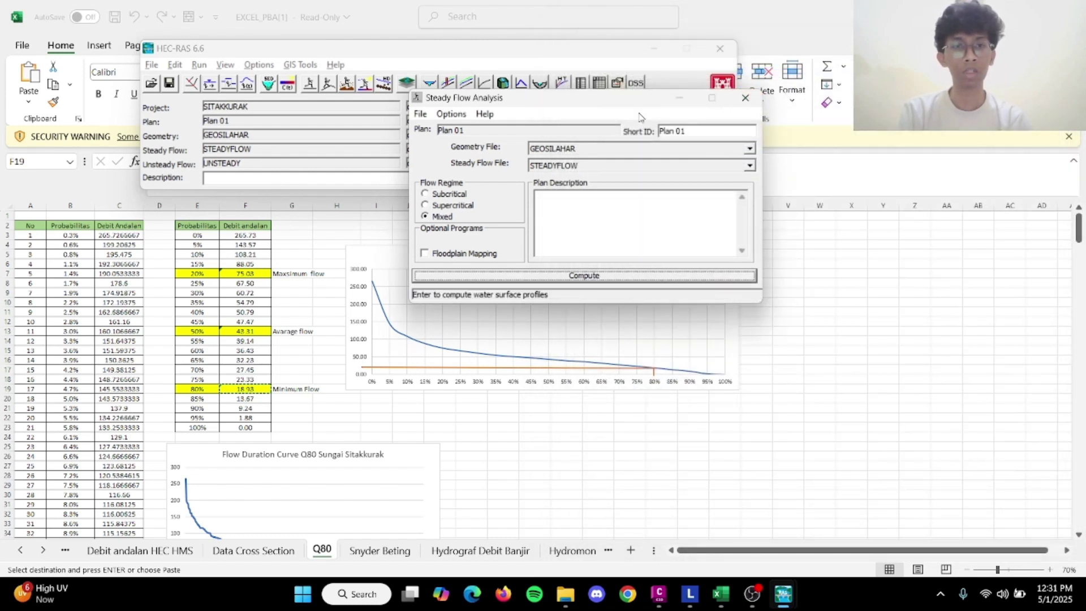
click(745, 98)
View the SITAKKURAK profile plot full screen with the Q50 and Q80 profiles added to Q20.
click(447, 83)
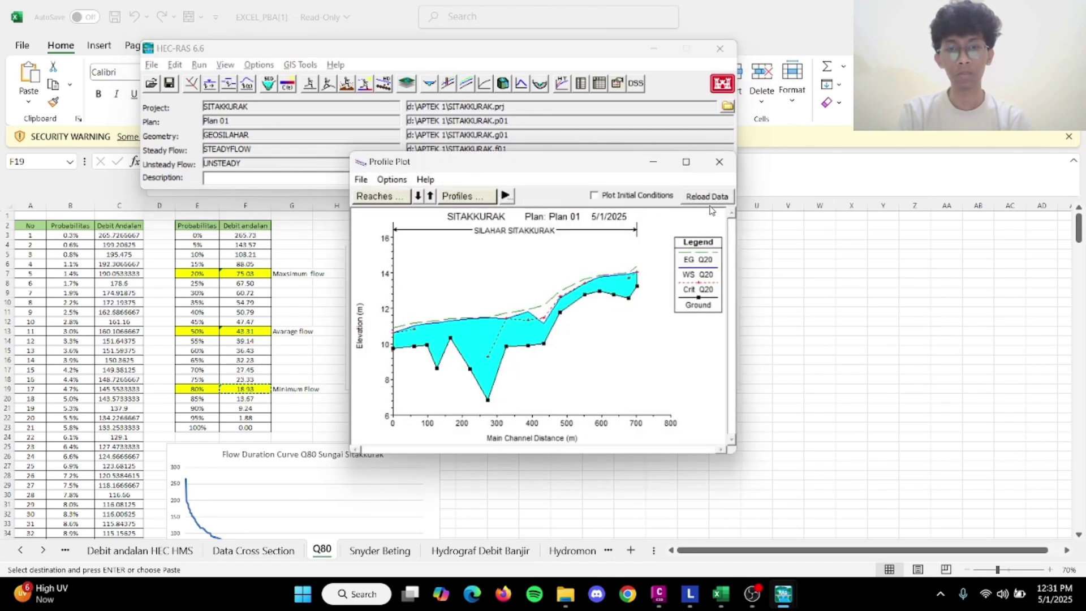
click(689, 162)
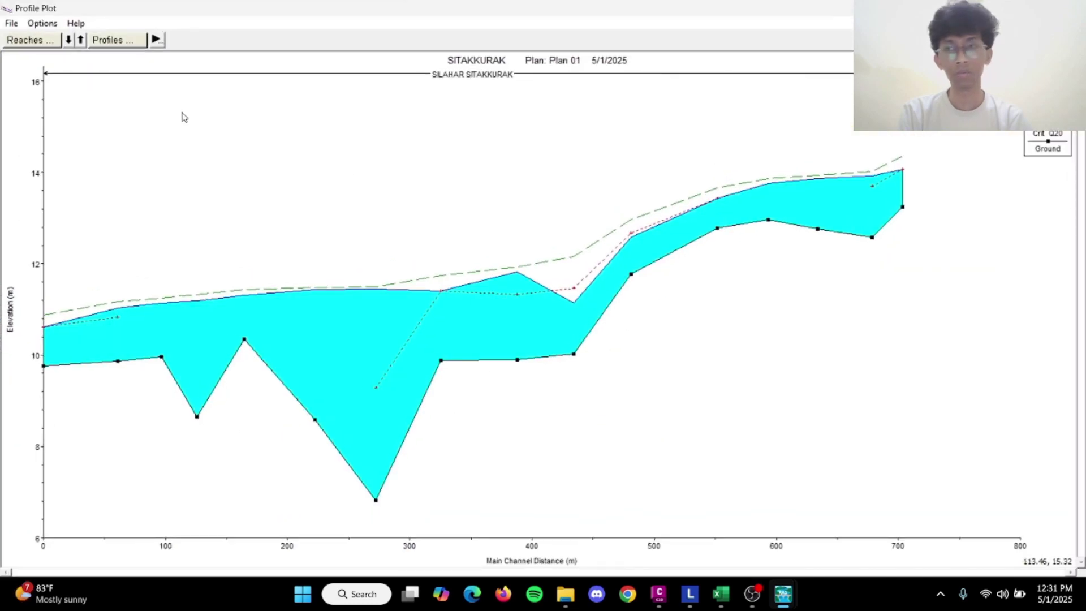
click(127, 41)
click(101, 66)
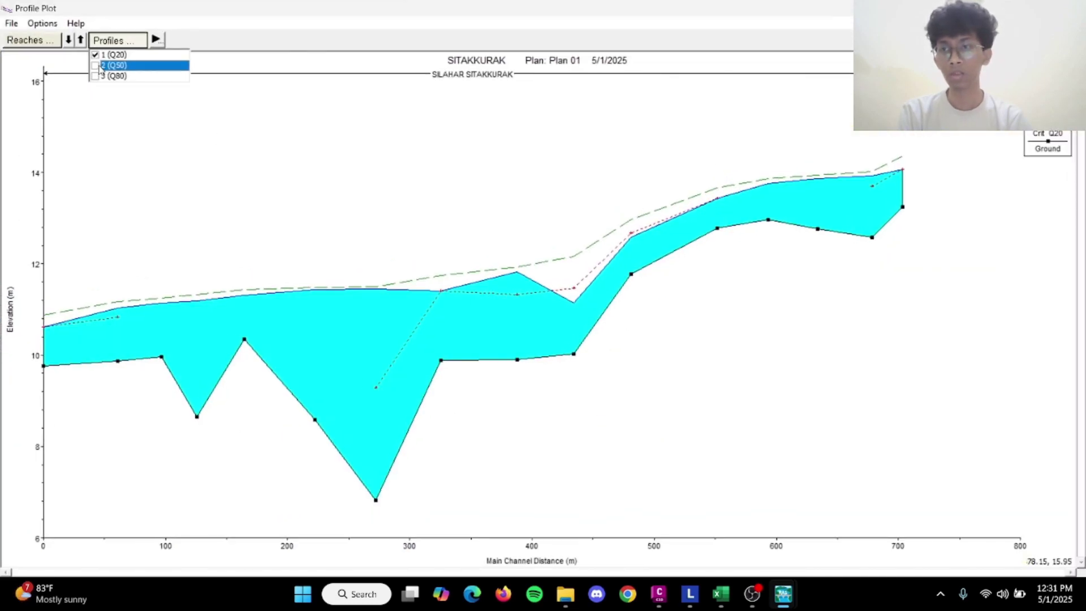
click(95, 66)
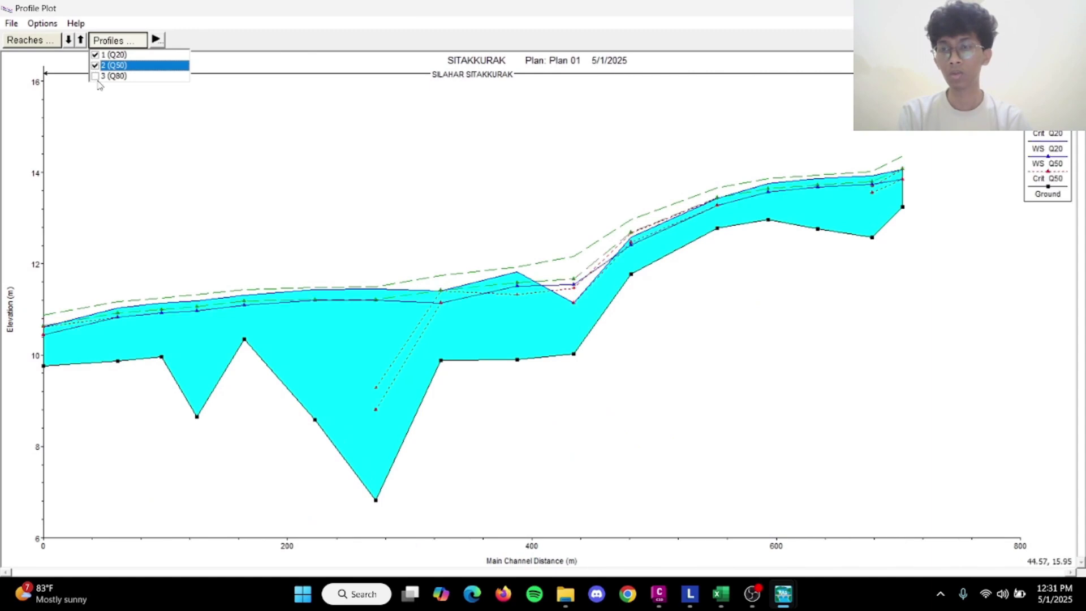
click(96, 76)
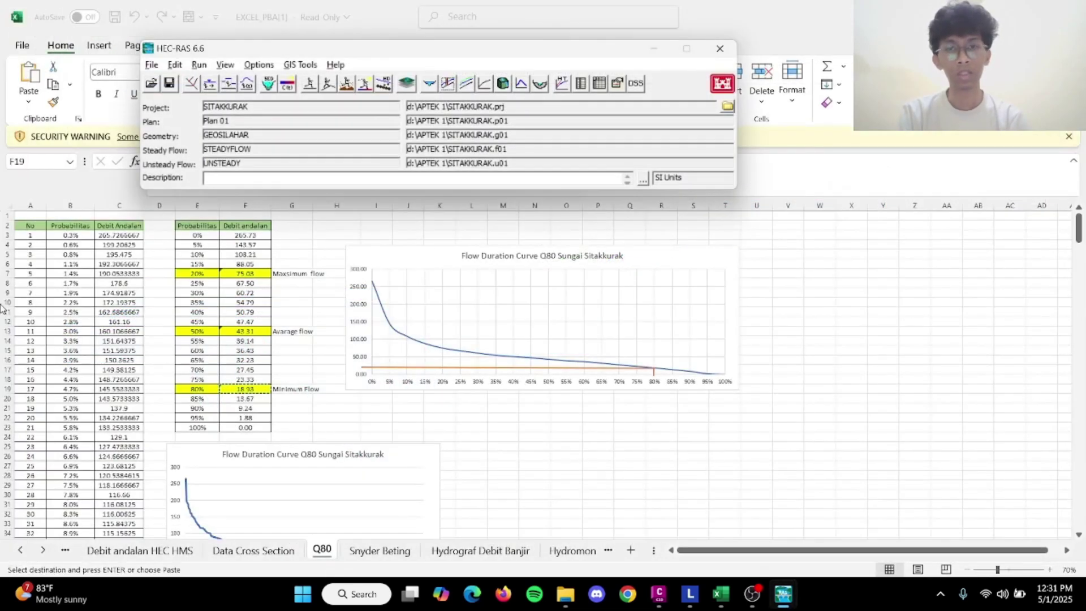
Open the unsteady flow analysis and enable the Geometry Preprocessor, Unsteady Flow Simulation and Post Processor.
click(429, 83)
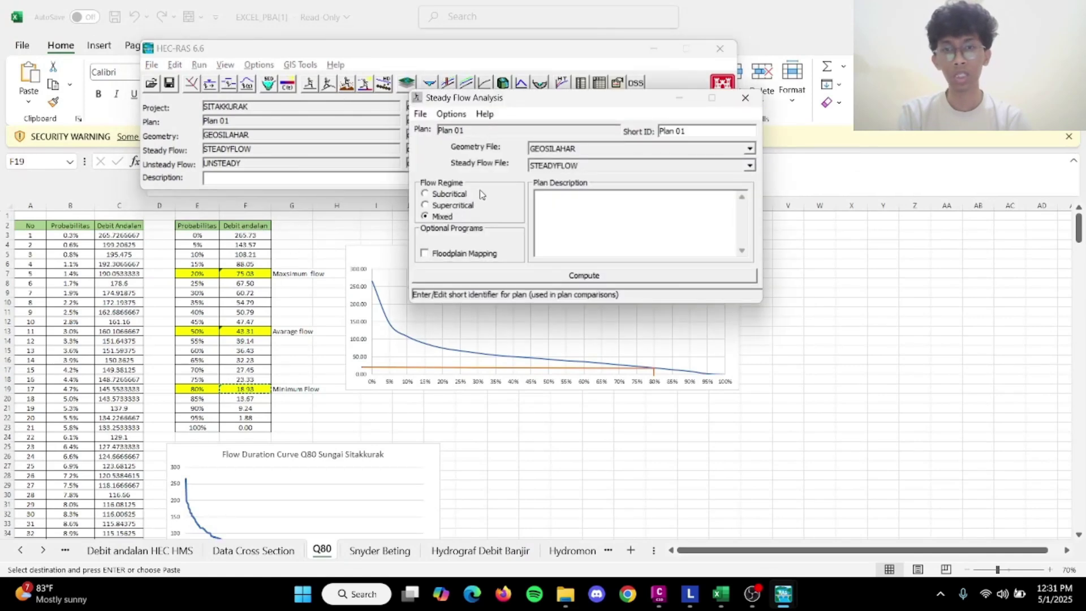
click(745, 101)
click(347, 83)
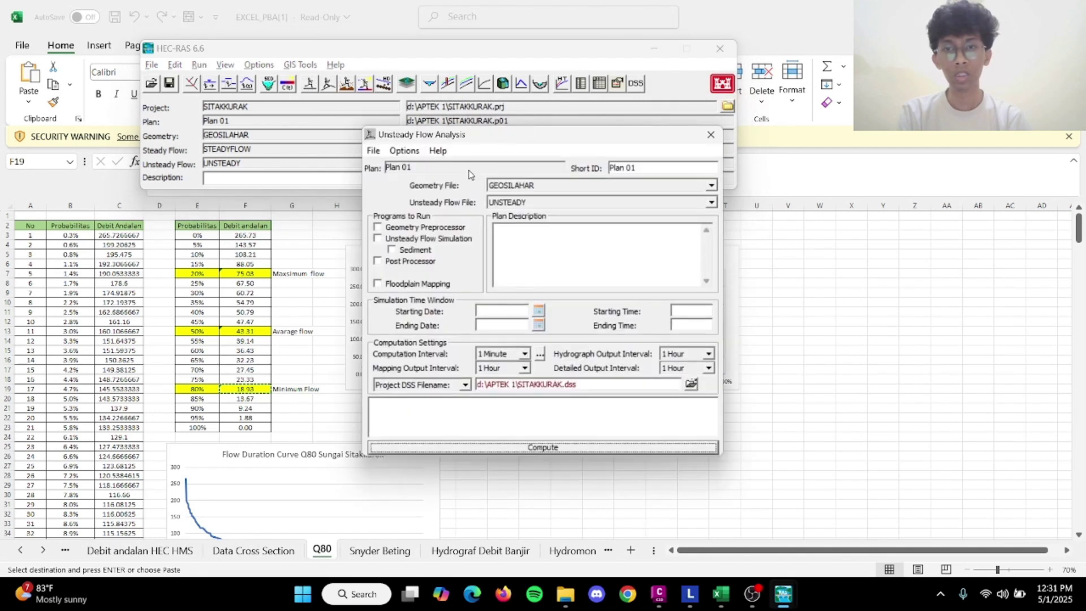
click(378, 227)
click(377, 239)
click(378, 261)
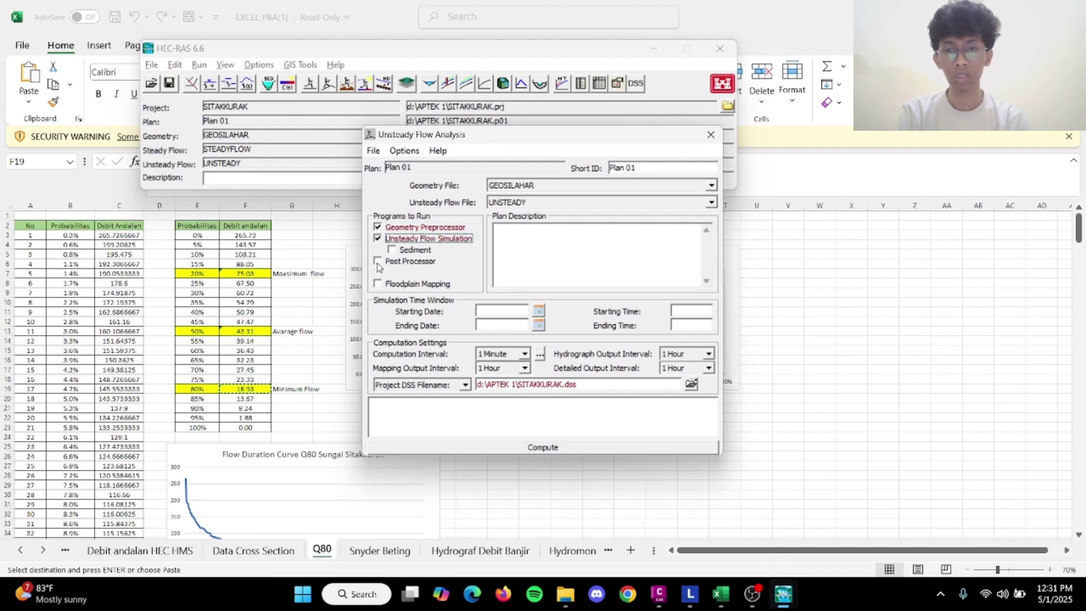
Set the simulation's starting date to 01JAN2025.
click(539, 312)
click(620, 365)
click(619, 362)
click(618, 362)
click(619, 362)
click(619, 362)
click(618, 362)
click(618, 362)
click(618, 362)
click(619, 362)
click(619, 362)
click(619, 362)
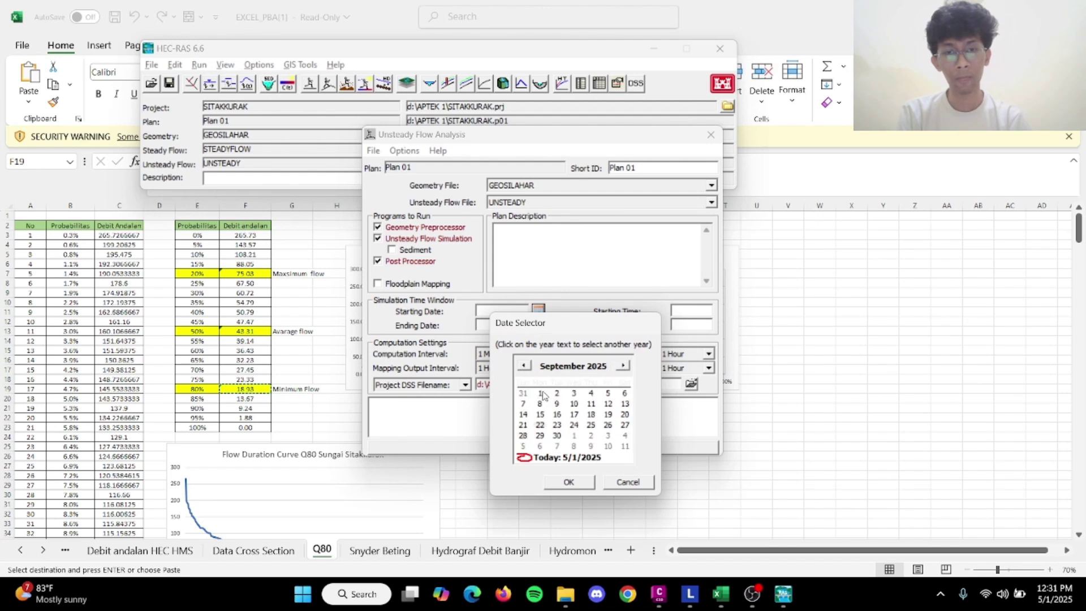
click(557, 366)
click(538, 377)
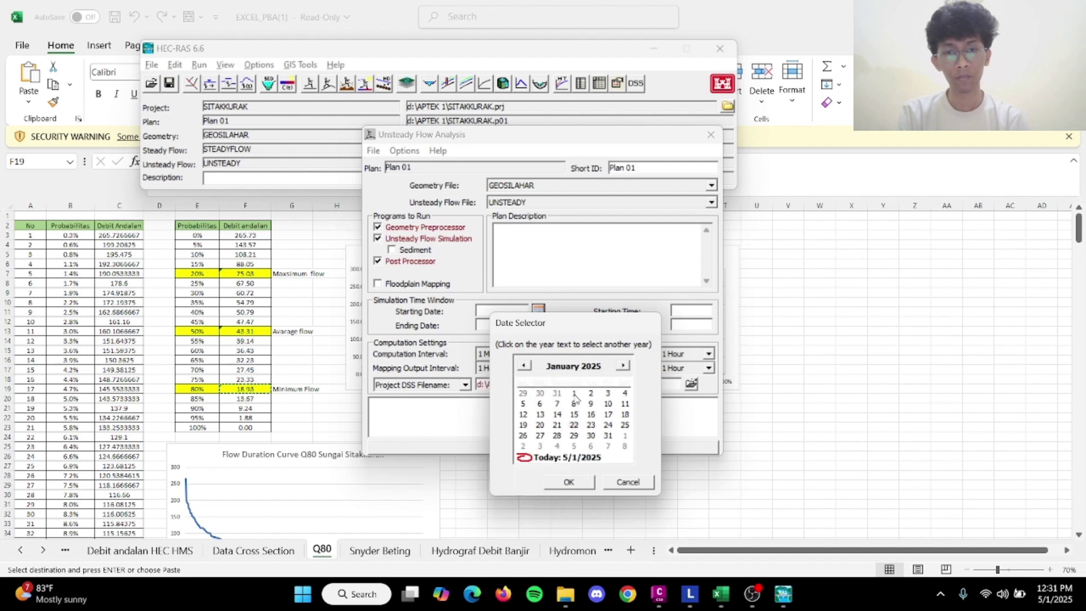
click(591, 486)
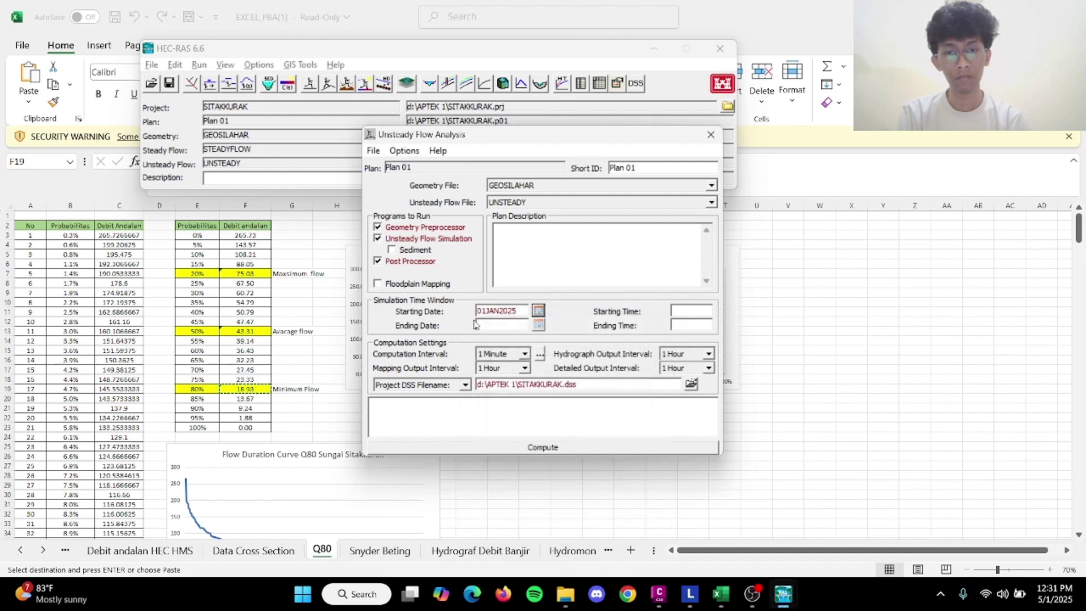
Set the simulation's ending date to 03JAN2025 and both the starting and ending times to 0000.
click(539, 325)
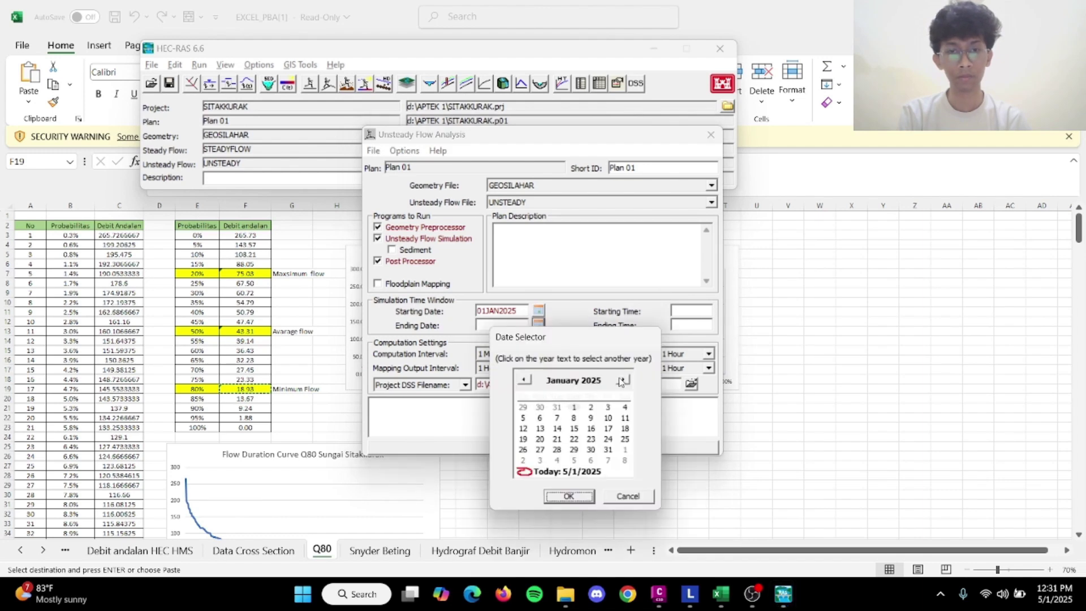
click(606, 408)
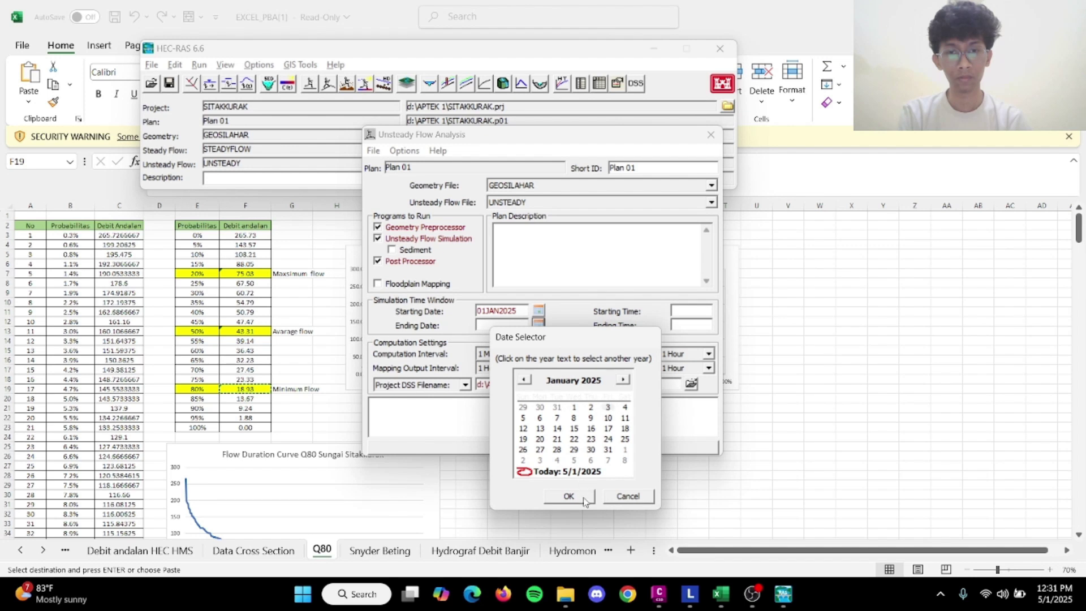
click(584, 497)
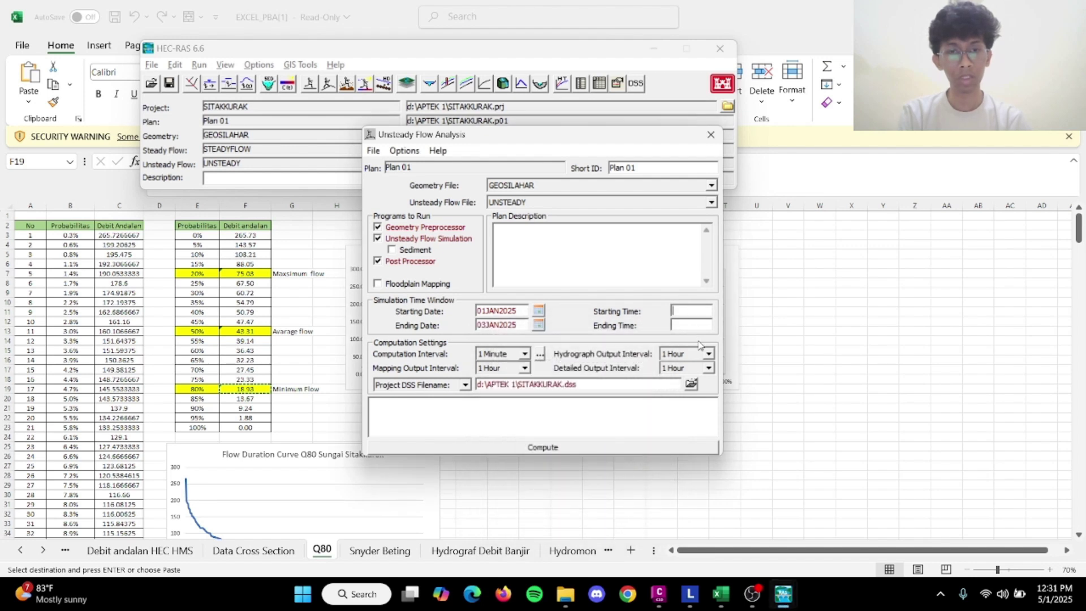
text(00)
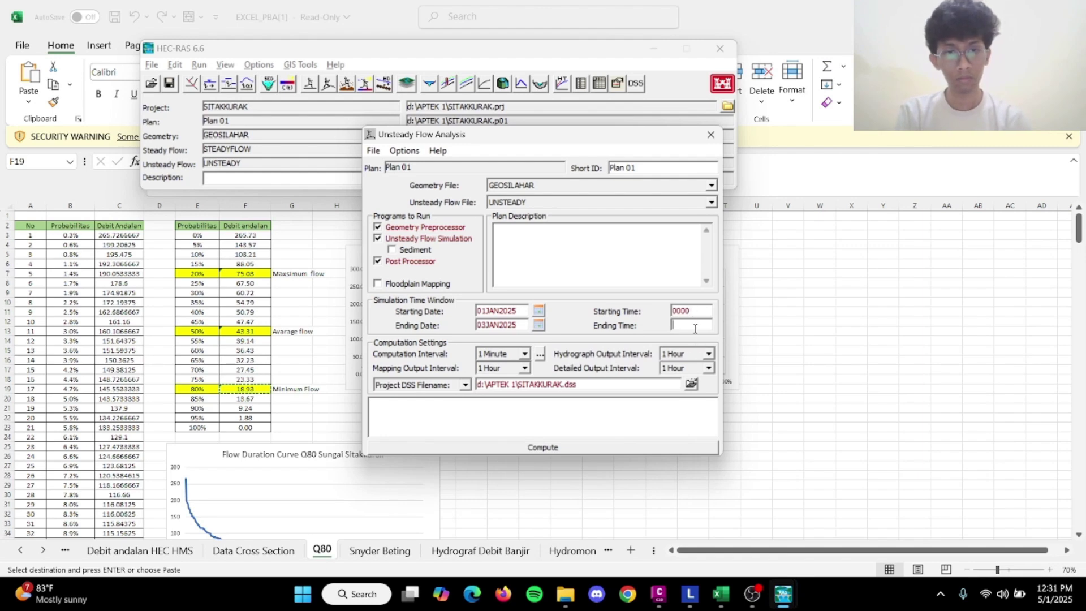
text(00)
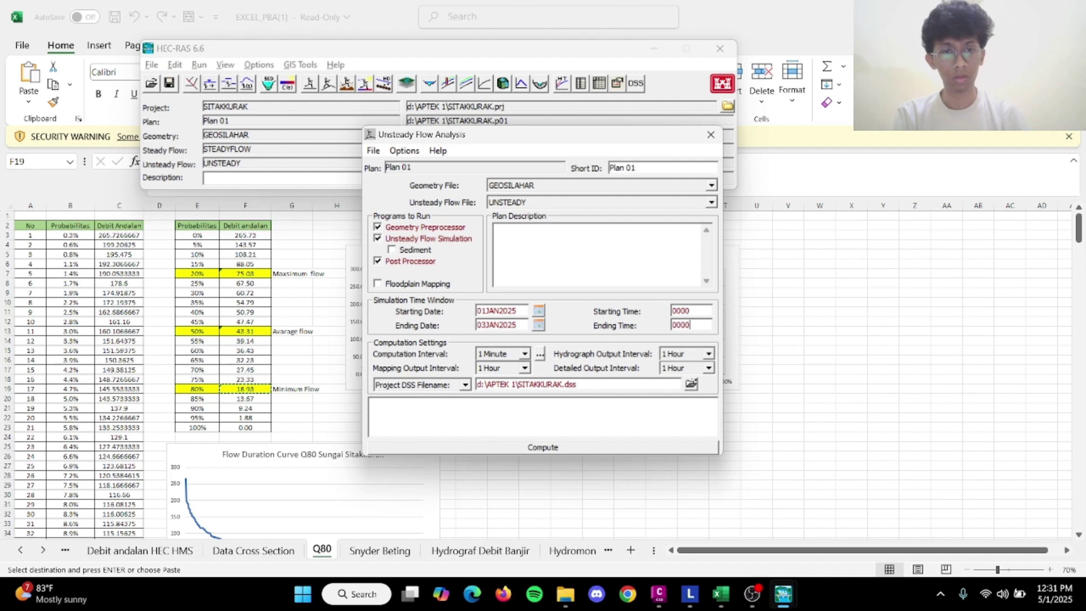
Run the unsteady flow computation, review its computation messages, and close the computation and analysis windows.
click(595, 448)
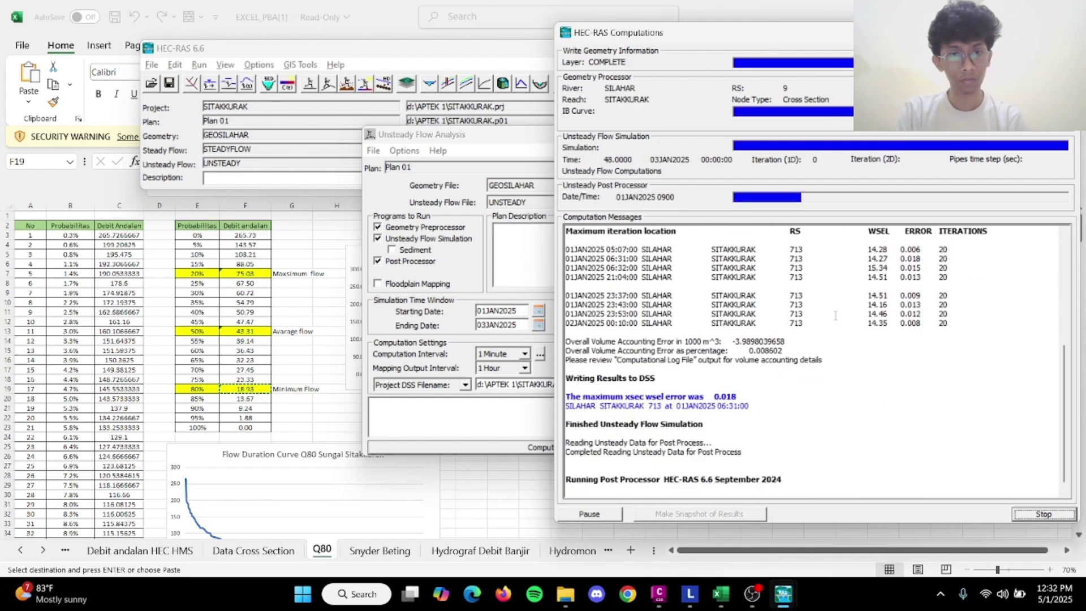
scroll(846, 341, up, 7)
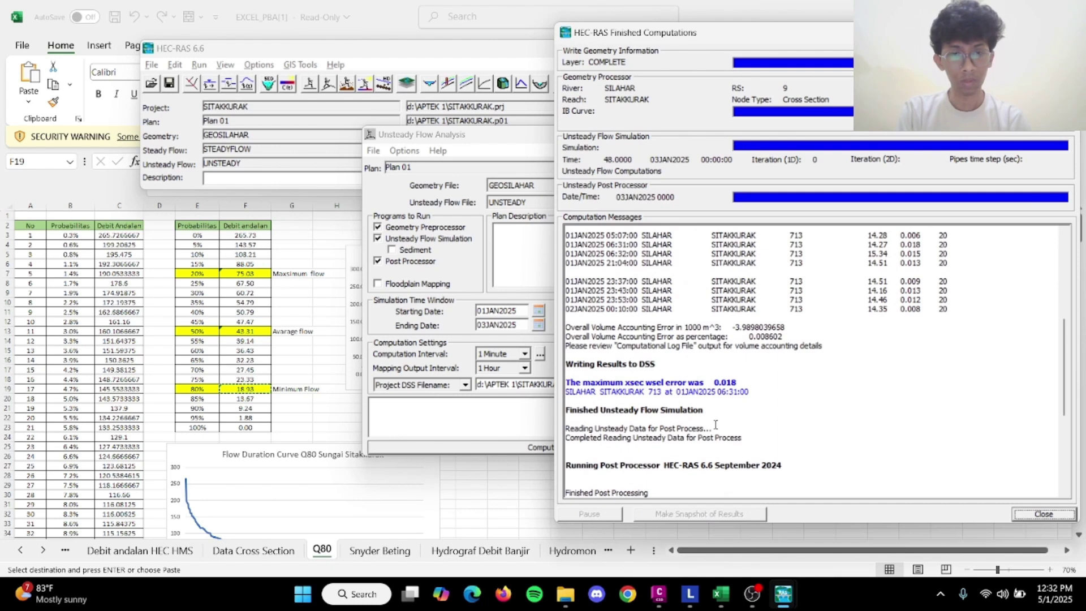
scroll(629, 391, up, 4)
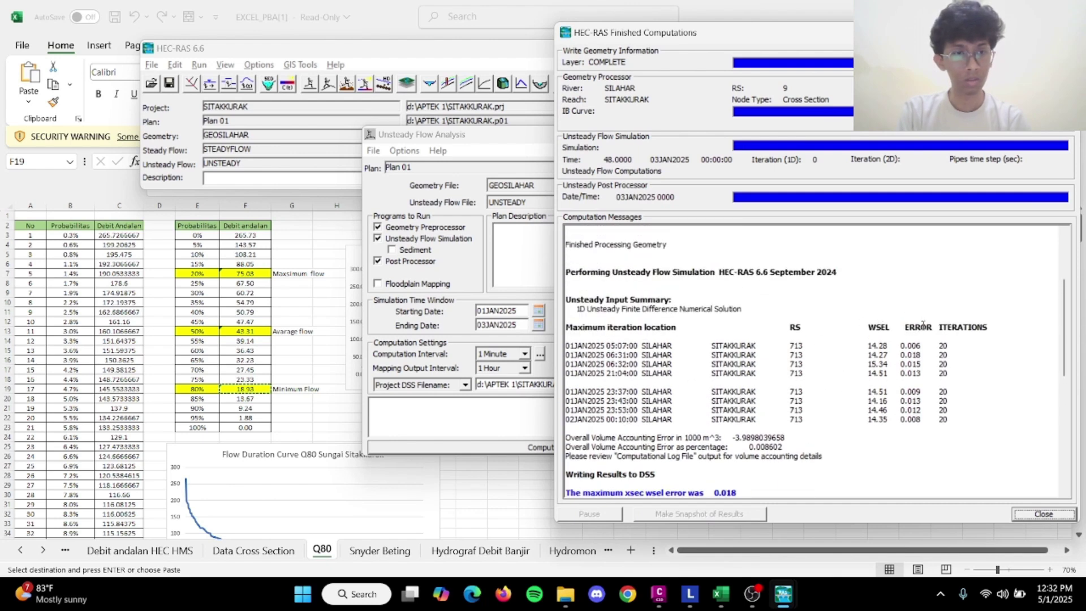
scroll(905, 331, up, 3)
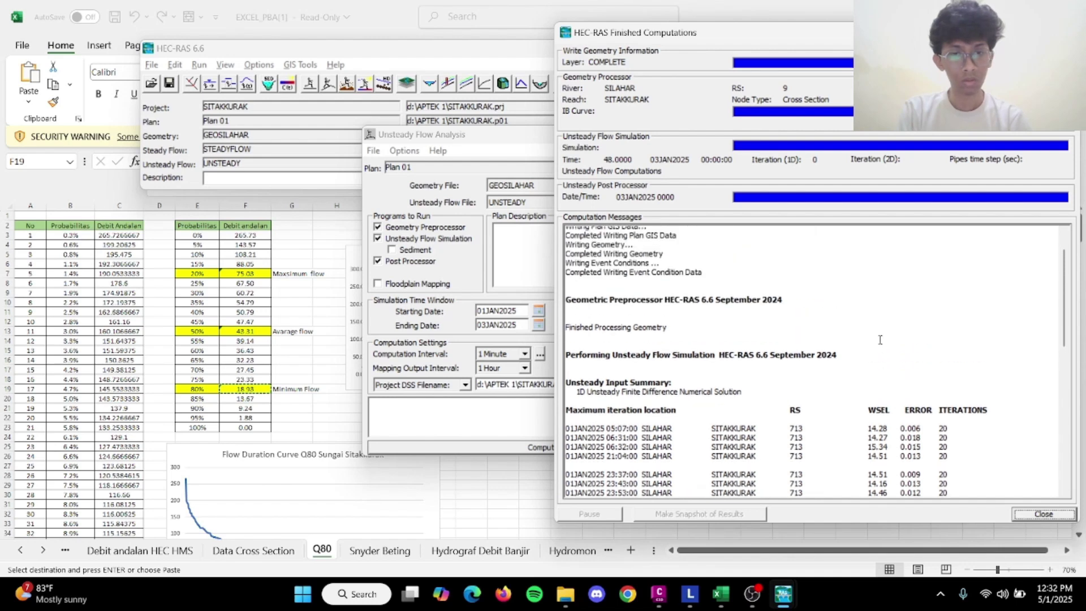
scroll(708, 317, up, 2)
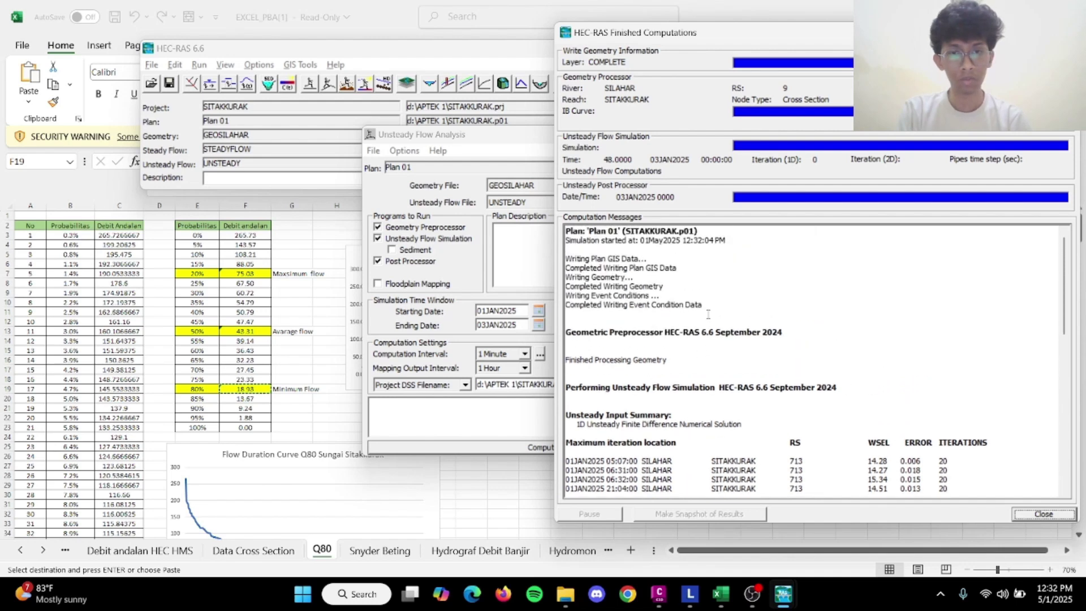
scroll(711, 313, down, 10)
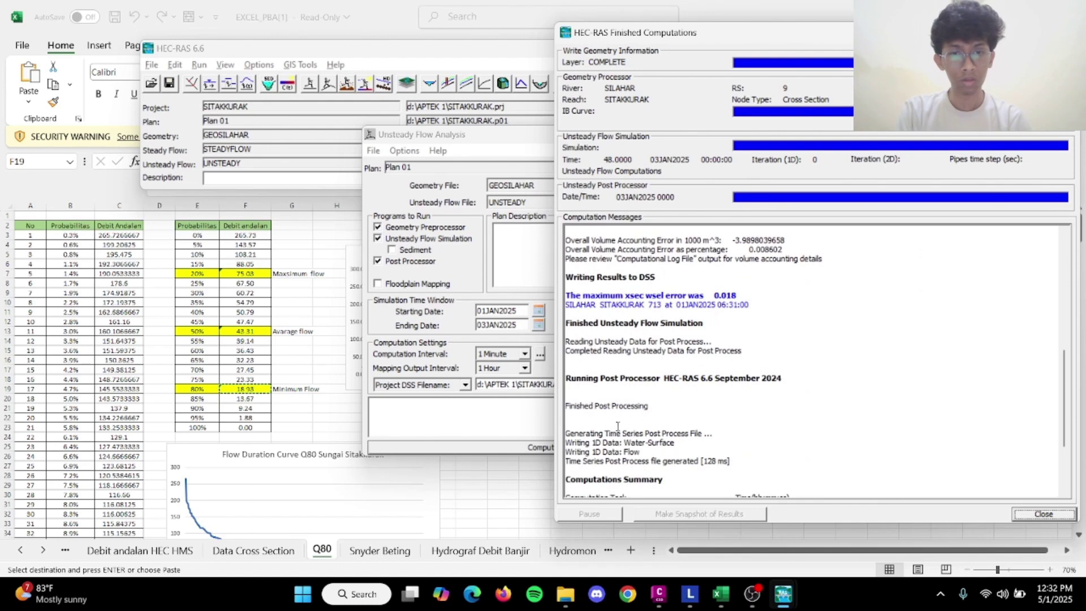
scroll(634, 424, down, 4)
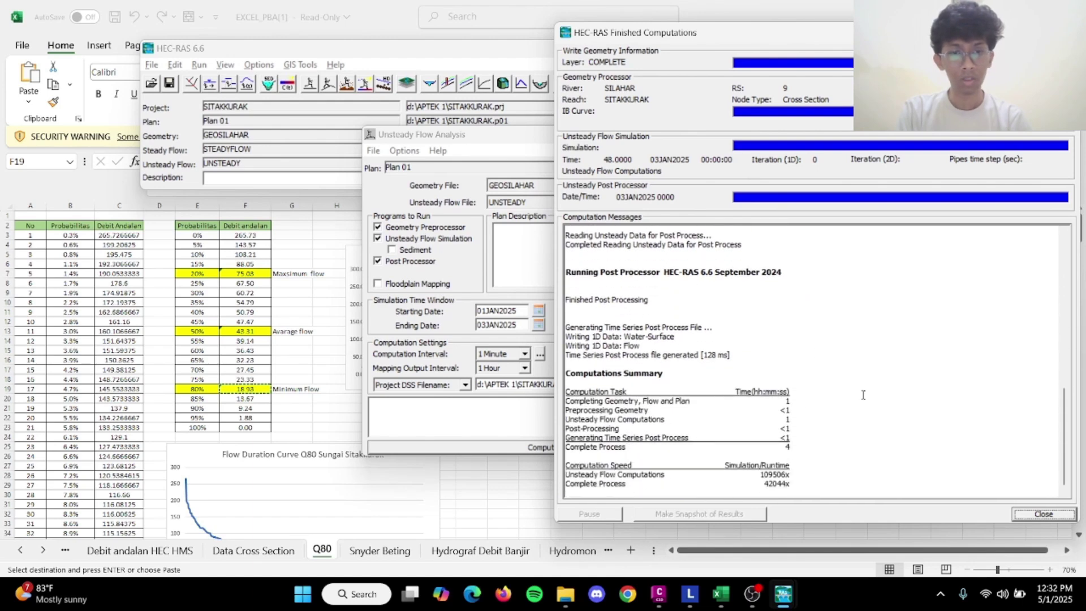
click(1062, 515)
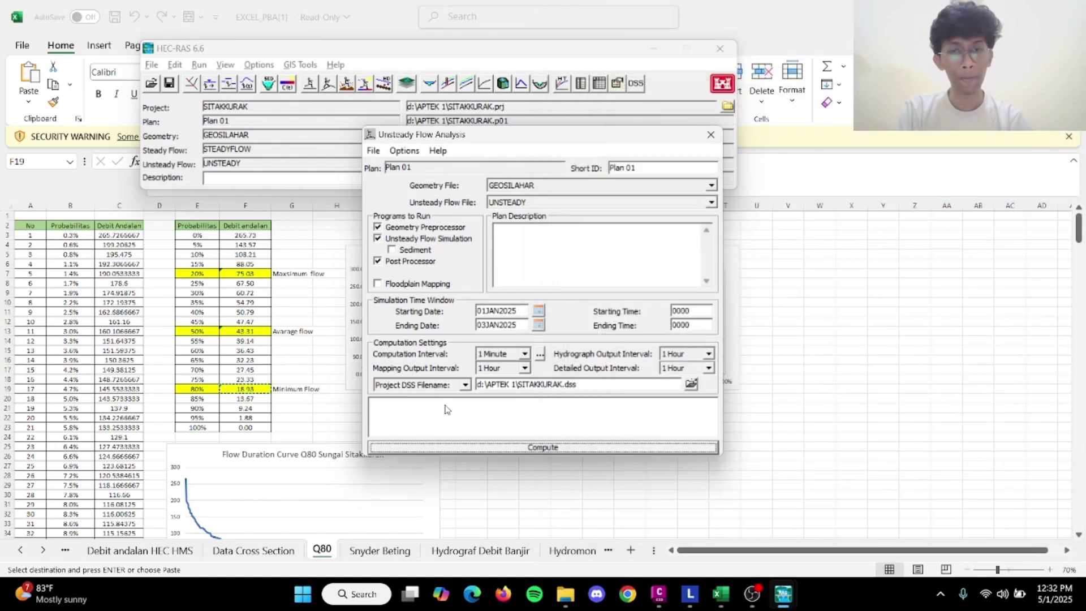
click(711, 134)
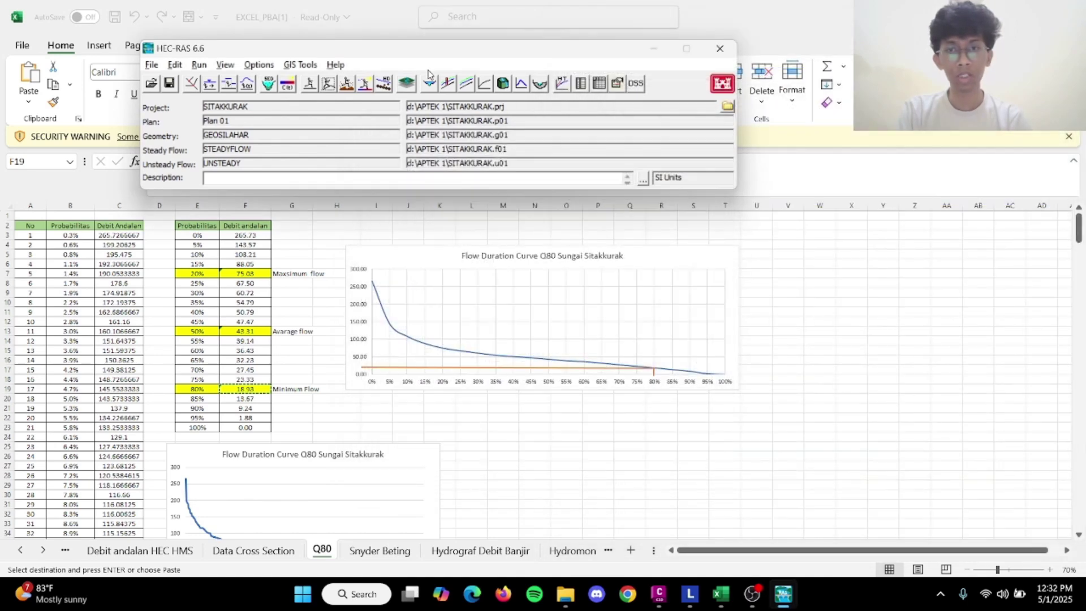
View the unsteady water surface profile plot enlarged, check its available profiles, play the time animation, and close the plot.
click(448, 83)
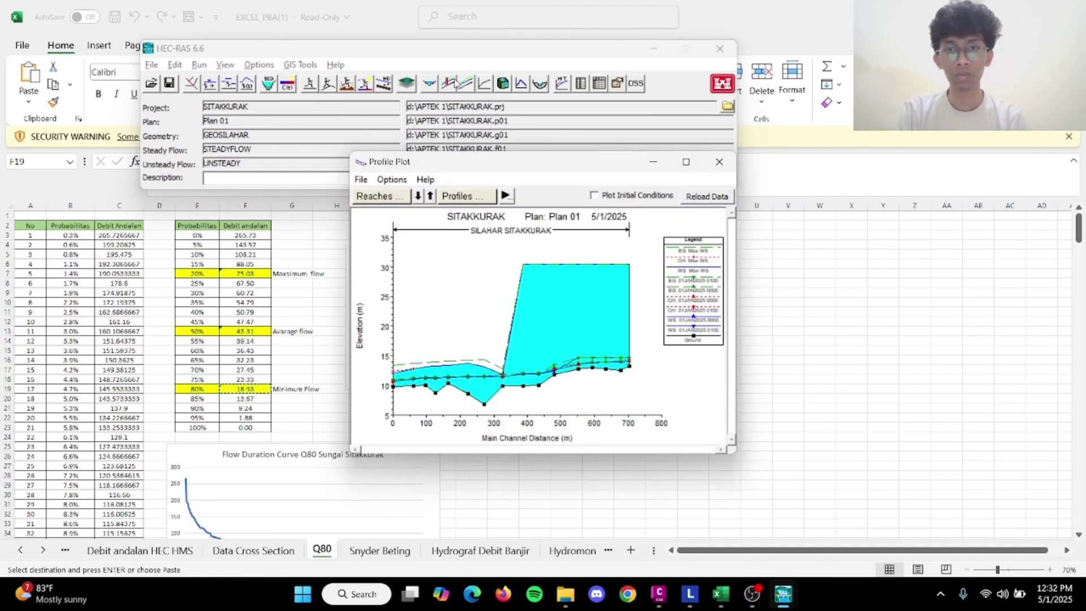
click(687, 163)
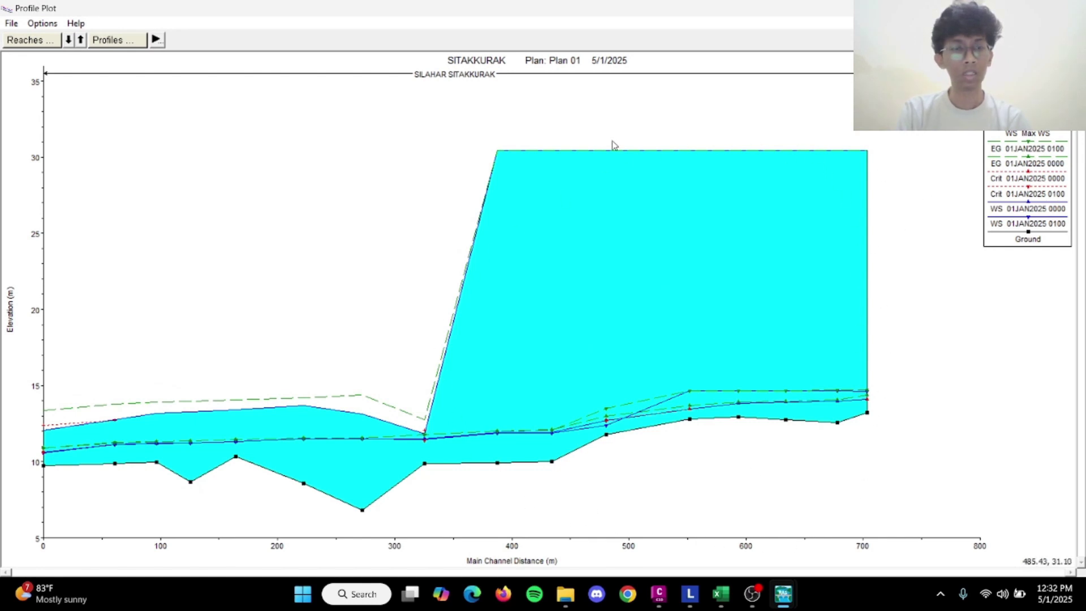
click(113, 40)
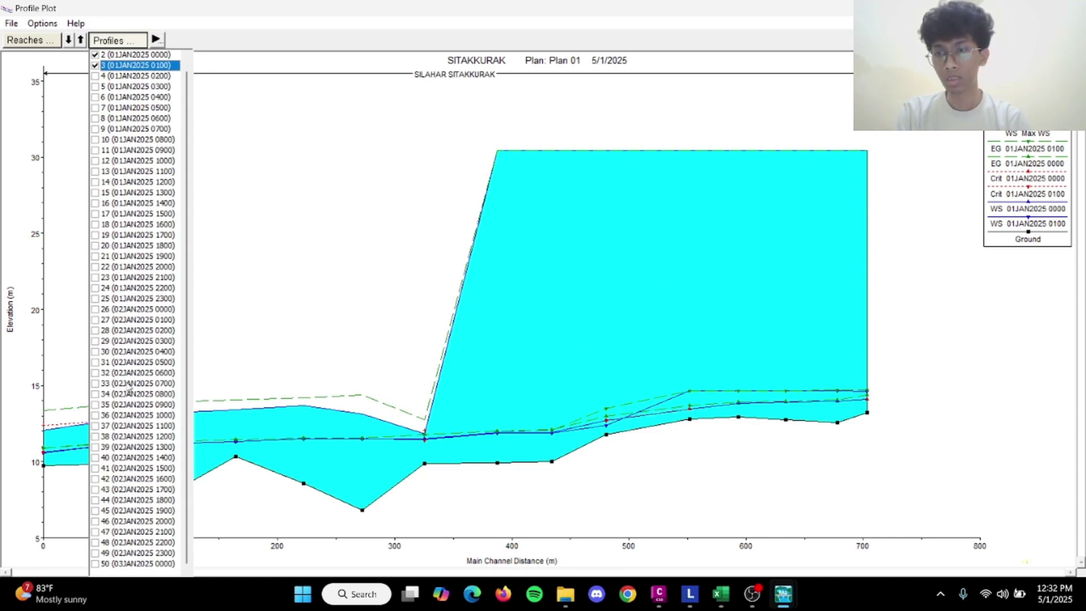
click(156, 39)
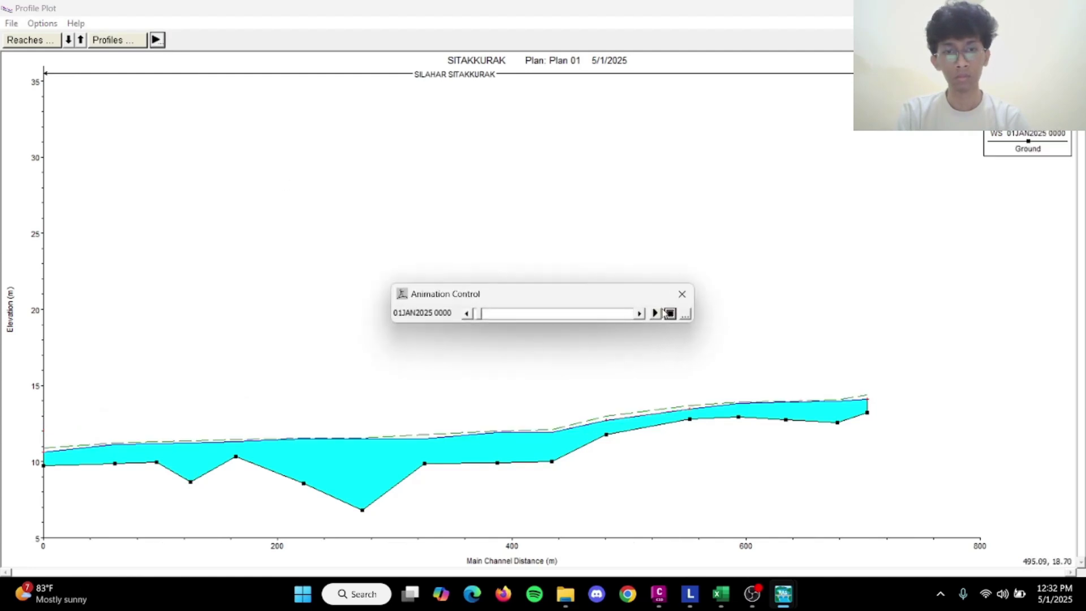
click(655, 314)
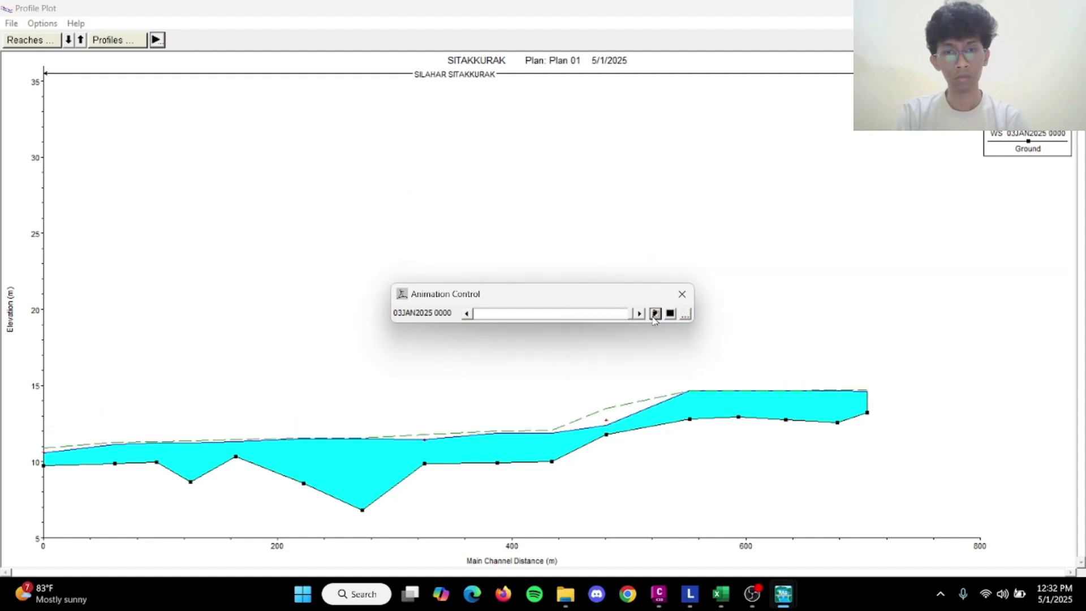
click(682, 294)
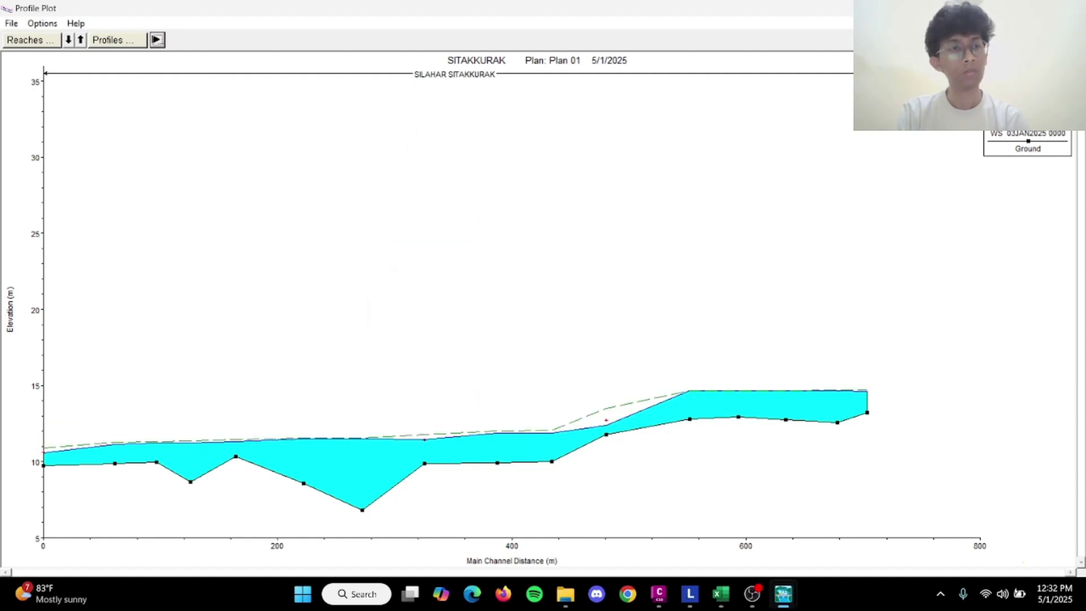
key(alt+F4)
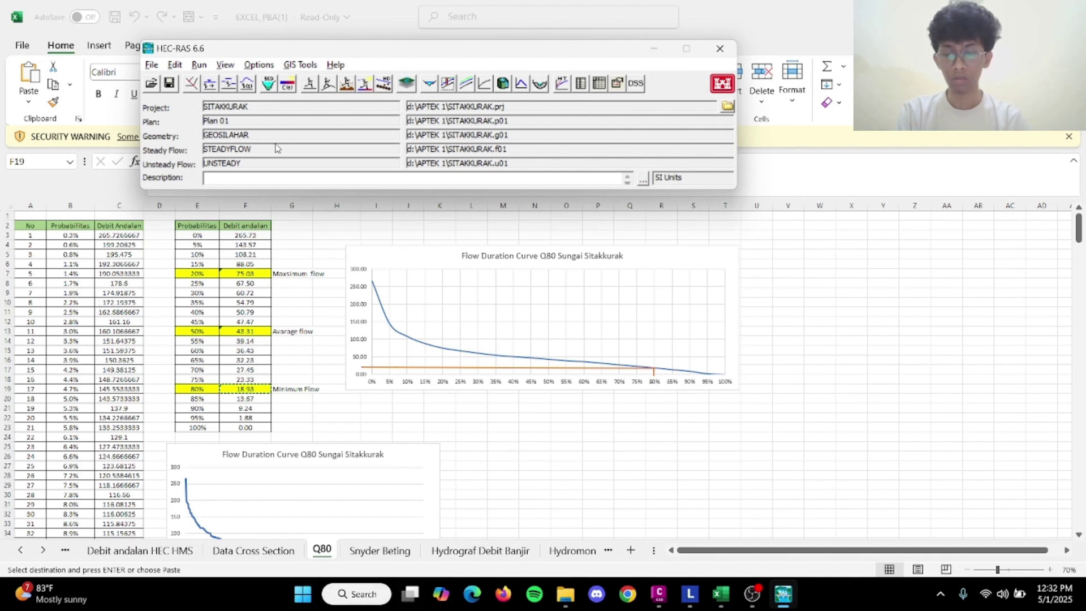
click(329, 85)
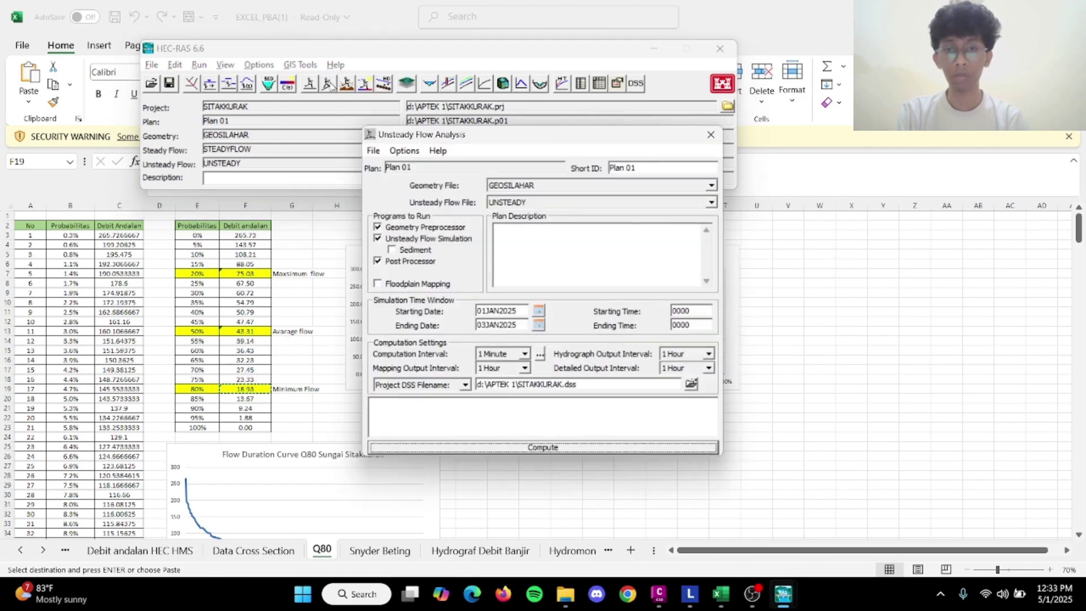
drag(531, 145, 546, 138)
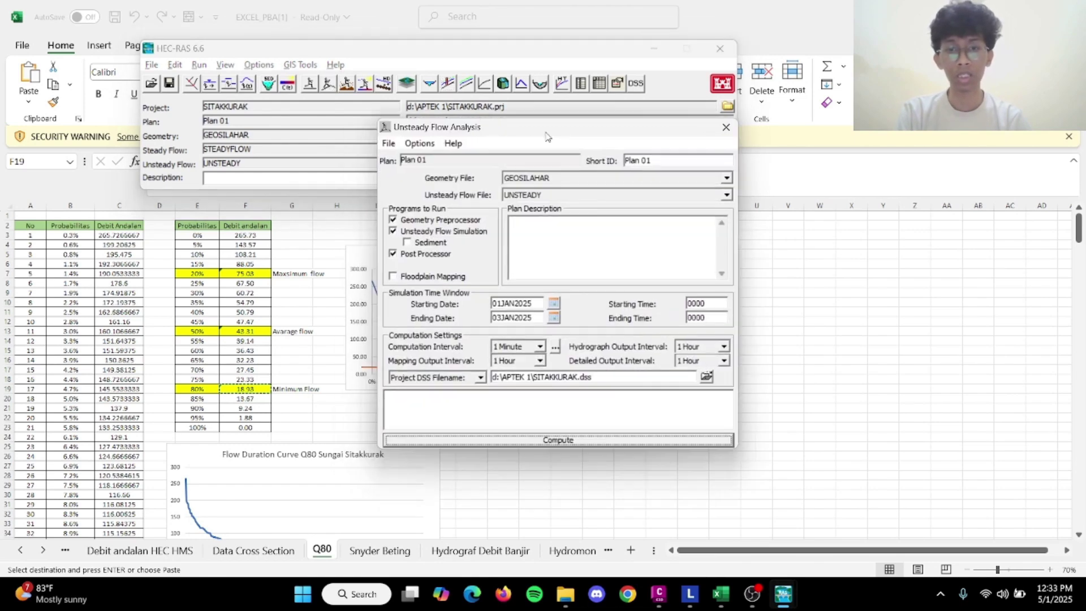
click(555, 346)
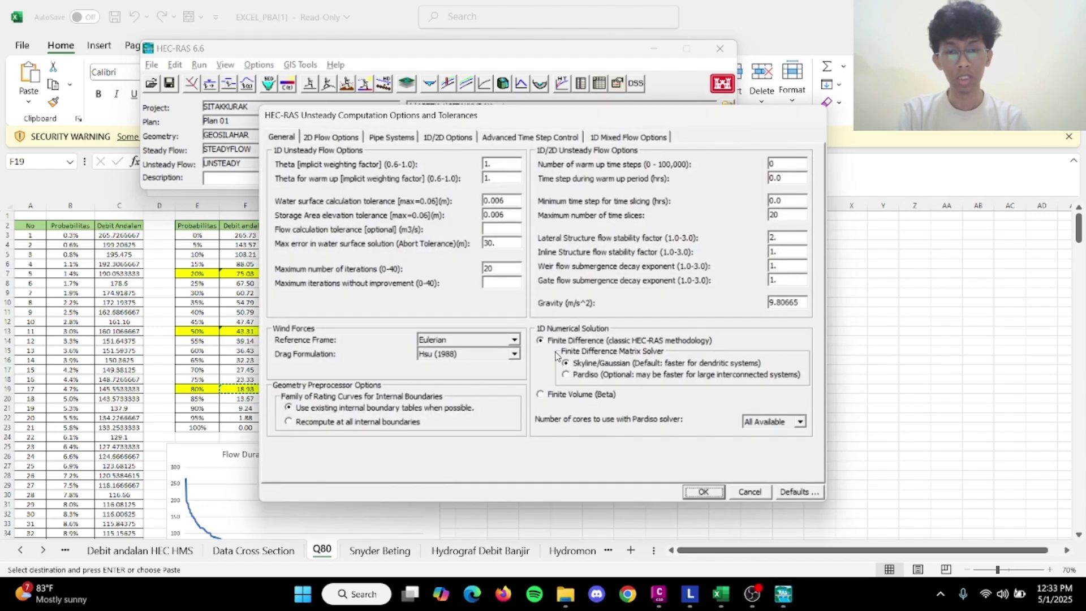
click(588, 138)
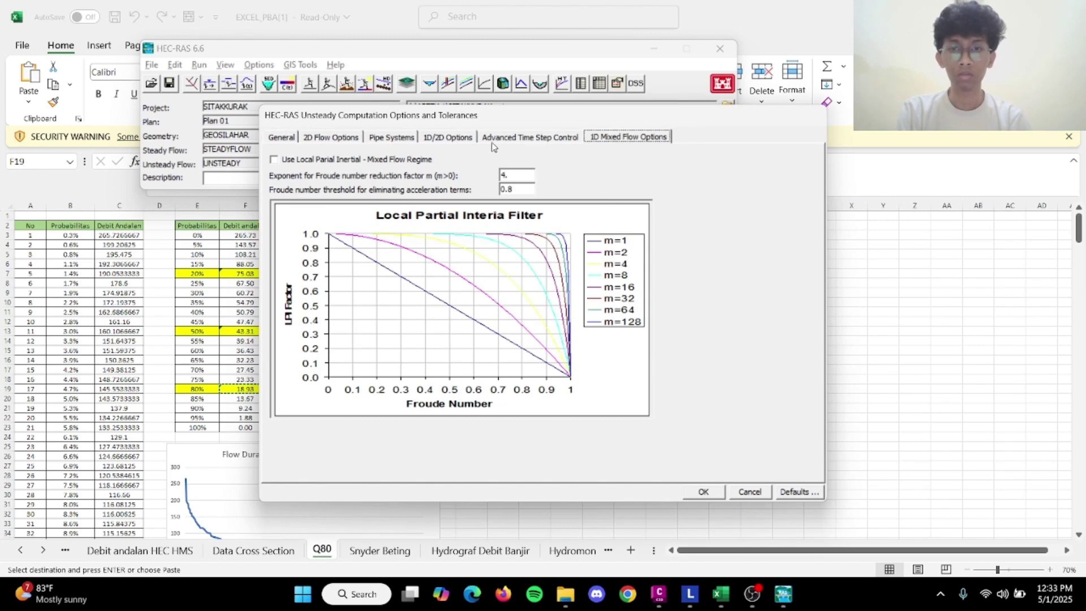
click(365, 161)
click(537, 139)
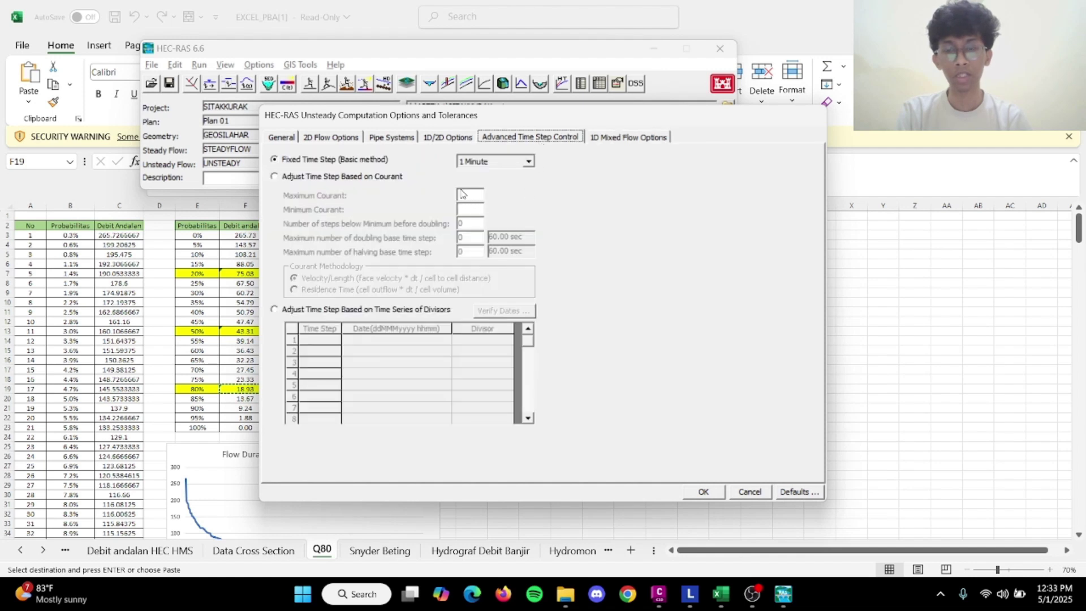
click(321, 177)
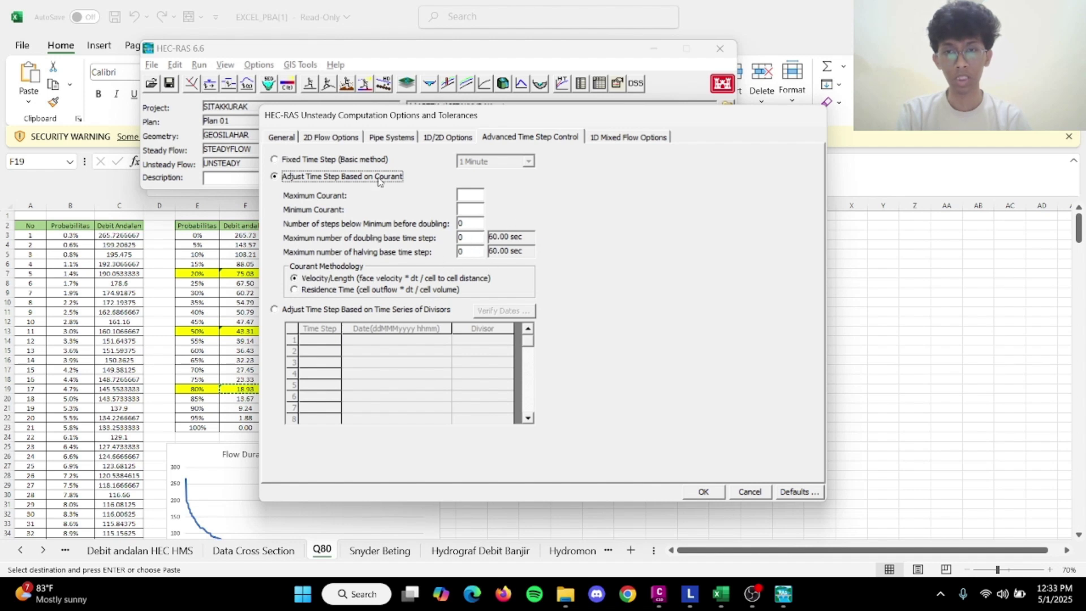
click(340, 161)
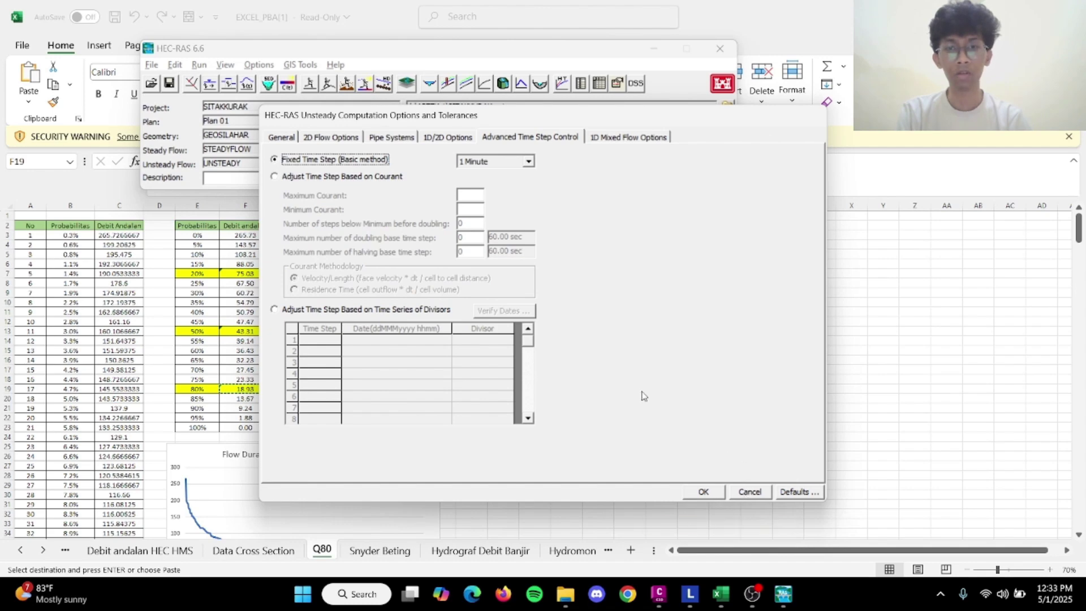
click(745, 493)
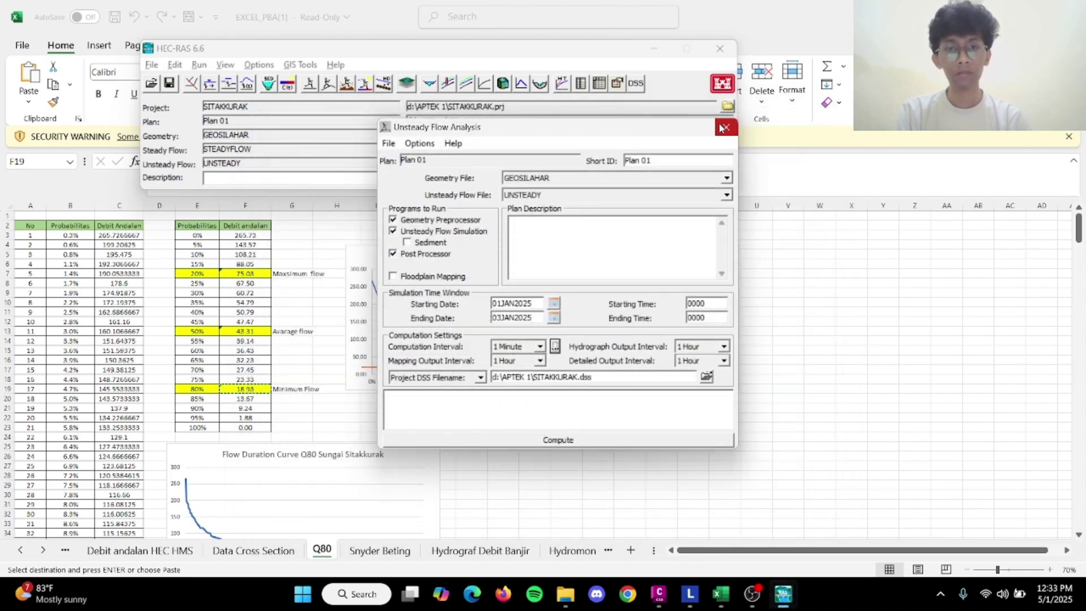
Review the computed water levels in the Silahar cross sections from river station 713 downstream to 70.
click(429, 83)
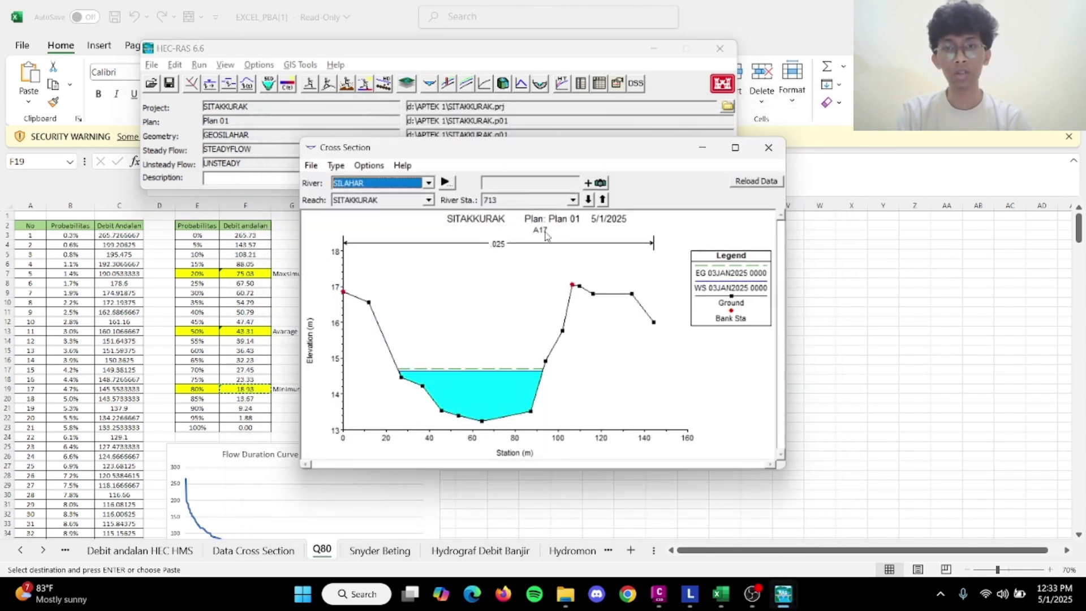
click(588, 200)
click(589, 199)
click(588, 200)
click(588, 199)
click(588, 200)
click(589, 199)
click(589, 200)
click(588, 200)
click(588, 200)
click(589, 200)
click(589, 199)
click(588, 199)
click(588, 200)
click(588, 200)
click(588, 199)
click(589, 200)
click(589, 200)
click(588, 200)
click(589, 200)
click(588, 199)
click(589, 200)
click(589, 200)
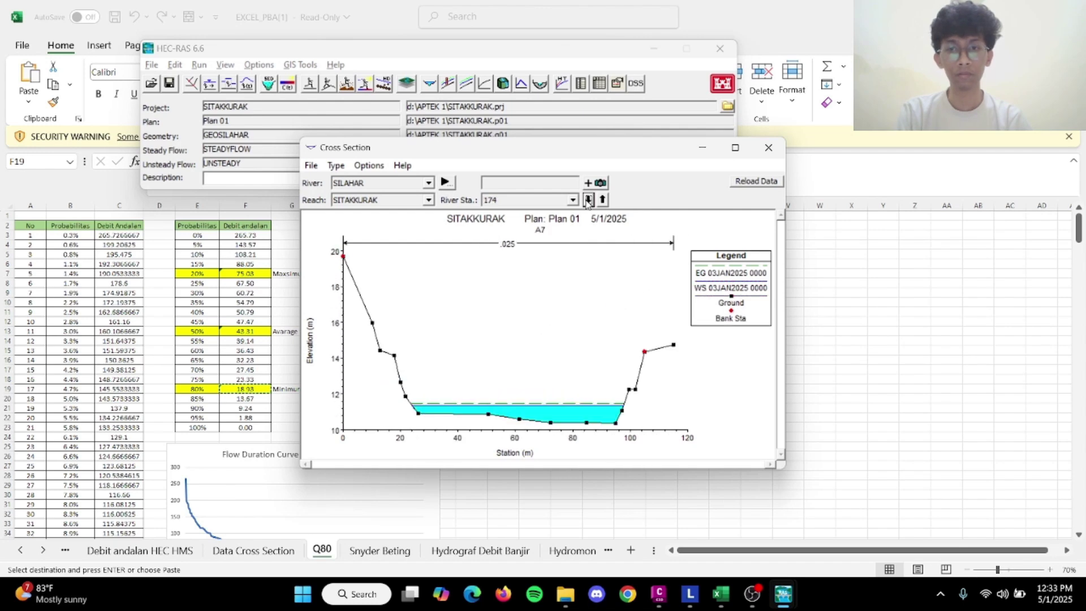
click(588, 200)
click(589, 200)
click(588, 200)
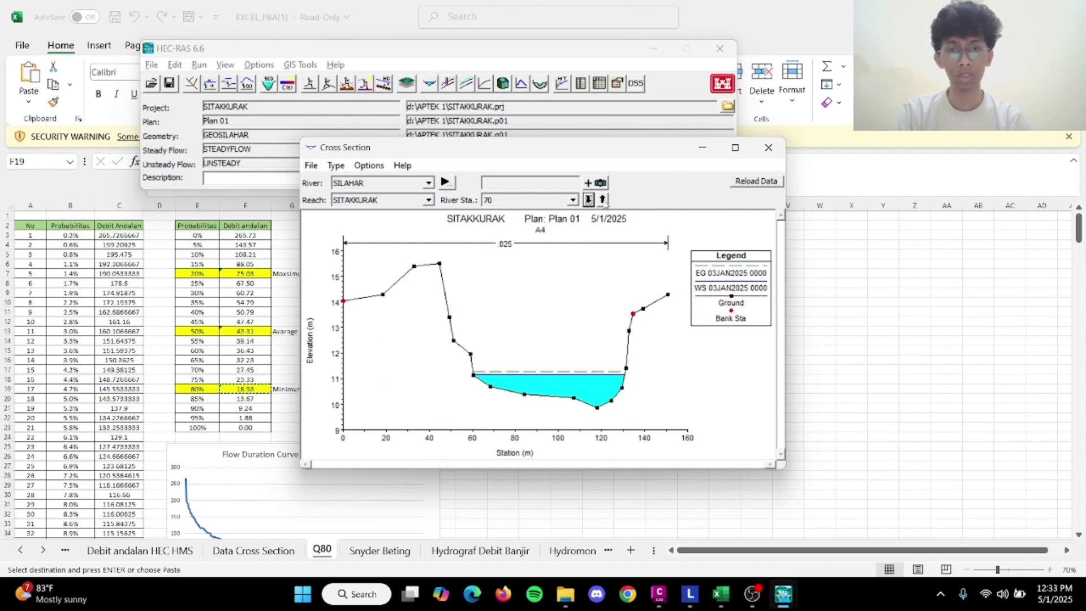
click(769, 148)
Examine the enlarged longitudinal profile at 01JAN2025 0000, check its list of time profiles, and close the plot.
click(464, 84)
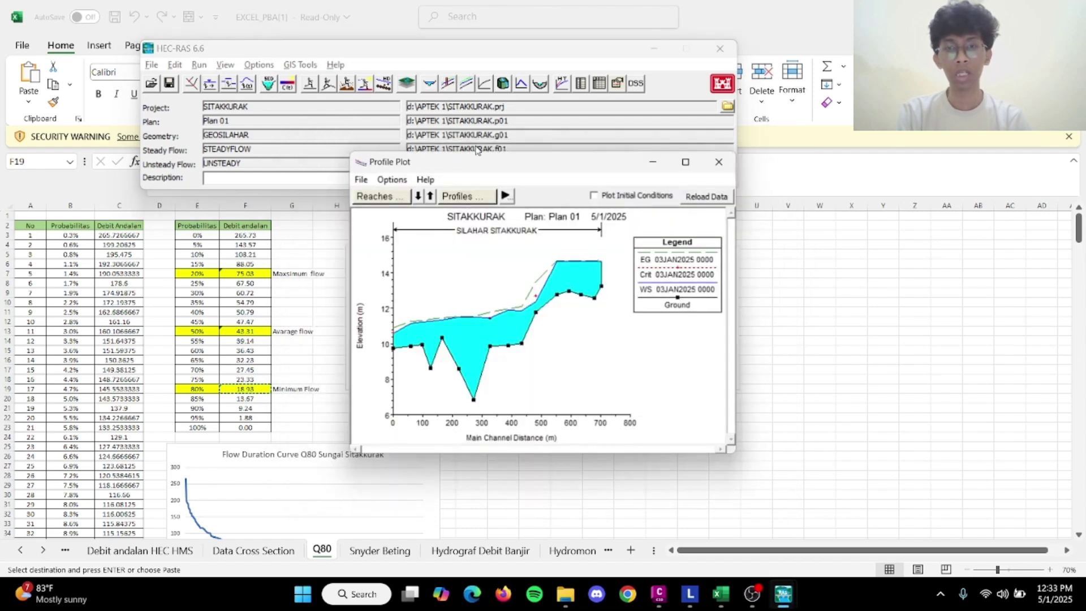
click(684, 176)
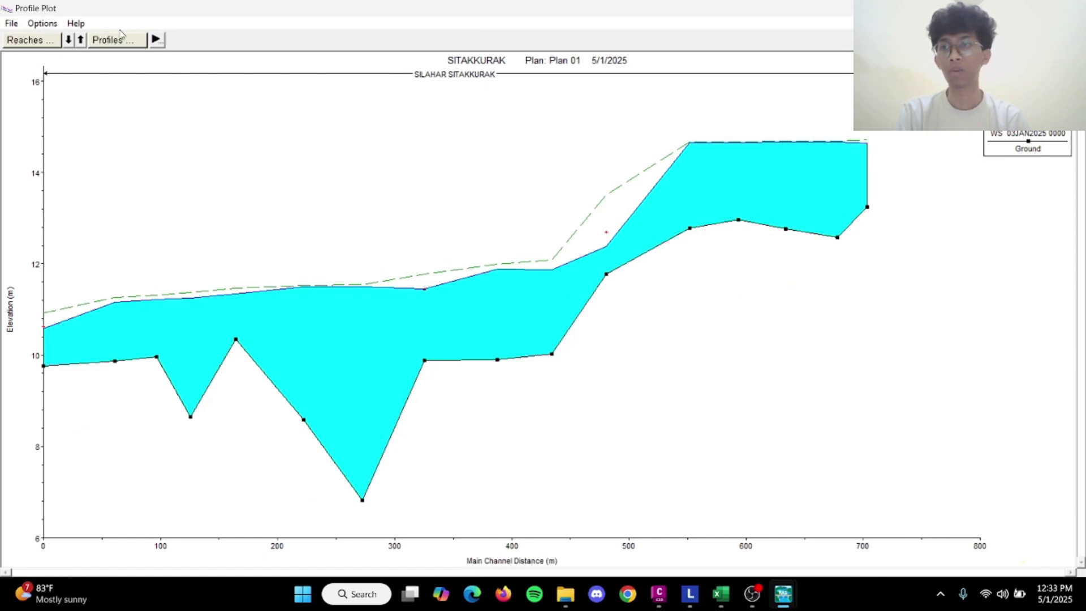
click(156, 41)
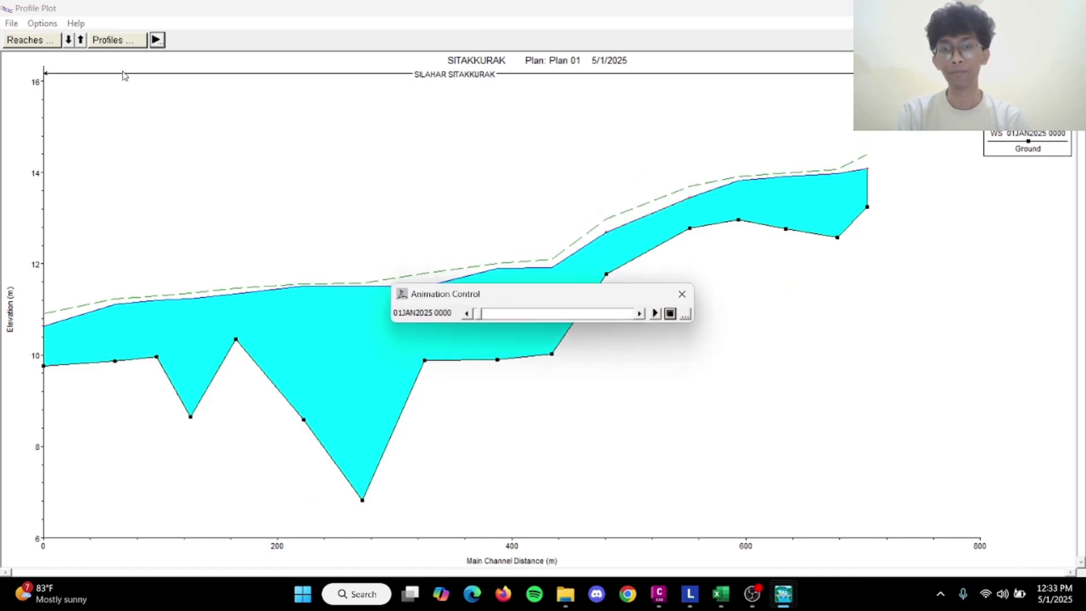
click(681, 295)
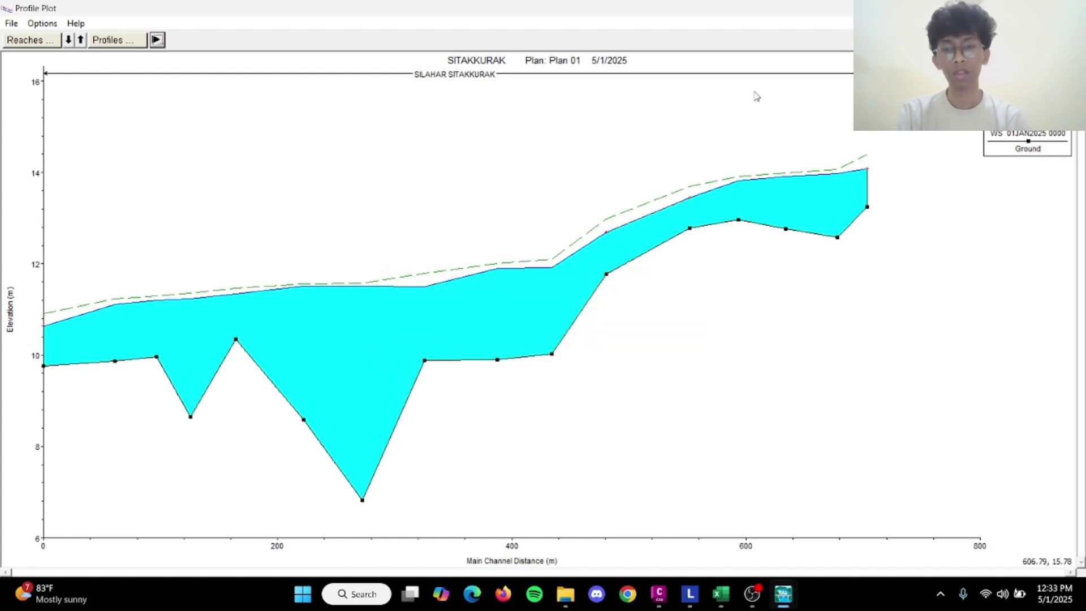
click(132, 45)
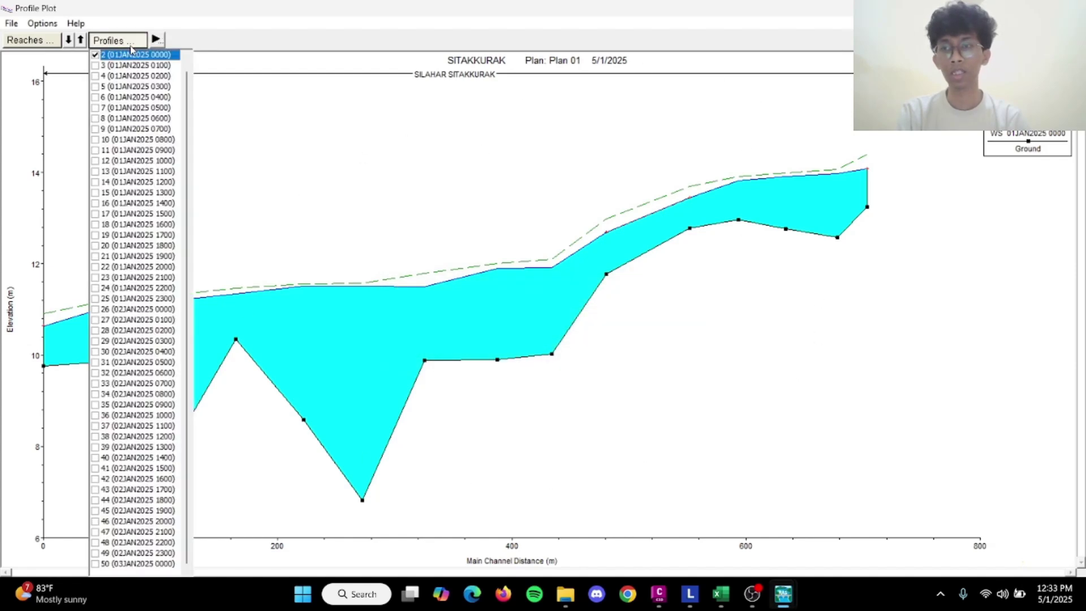
click(449, 230)
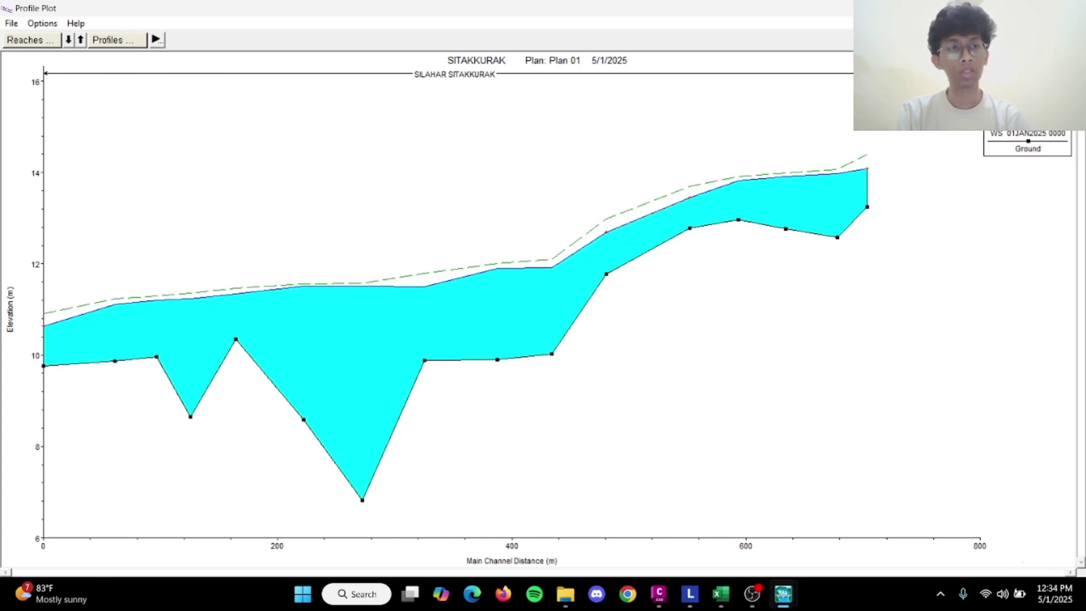
click(1072, 8)
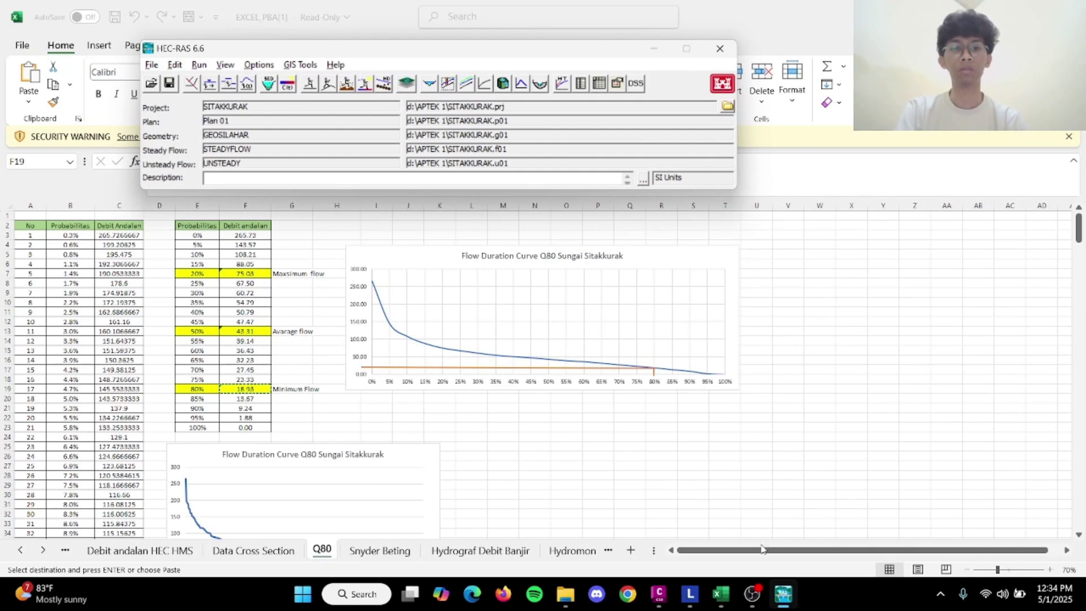
Switch to HEC-RAS and discard the unfinished edits in the unsteady computation options.
mouse_move(750, 604)
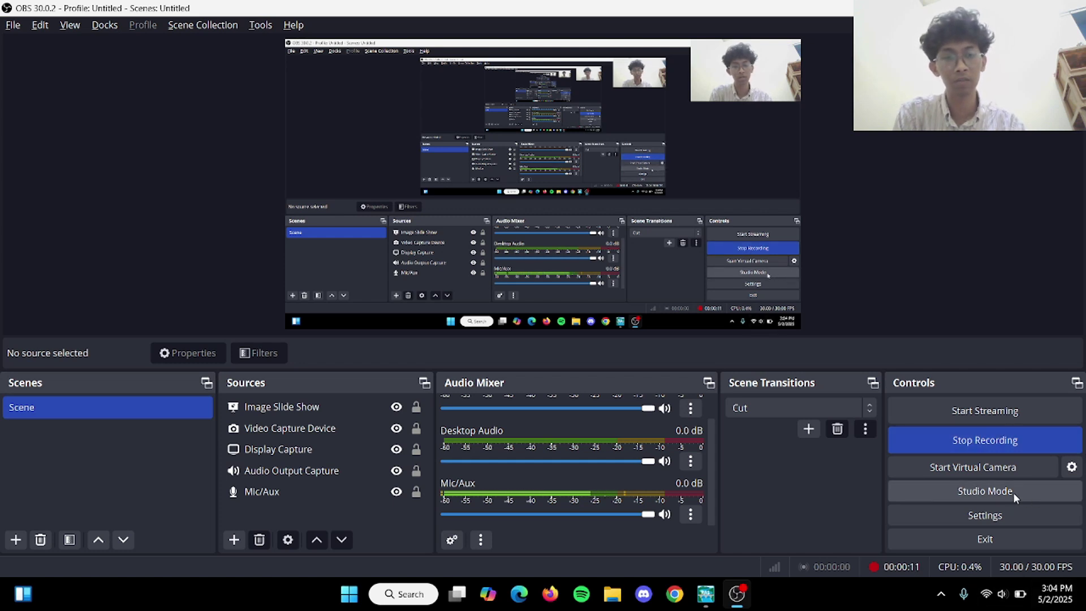
key(alt+Tab)
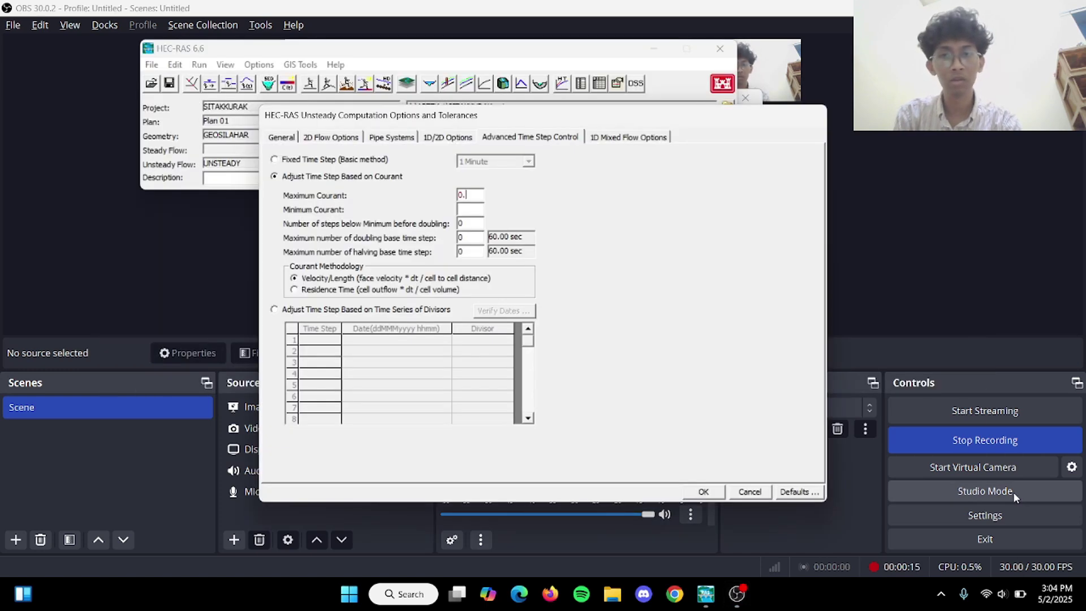
click(751, 491)
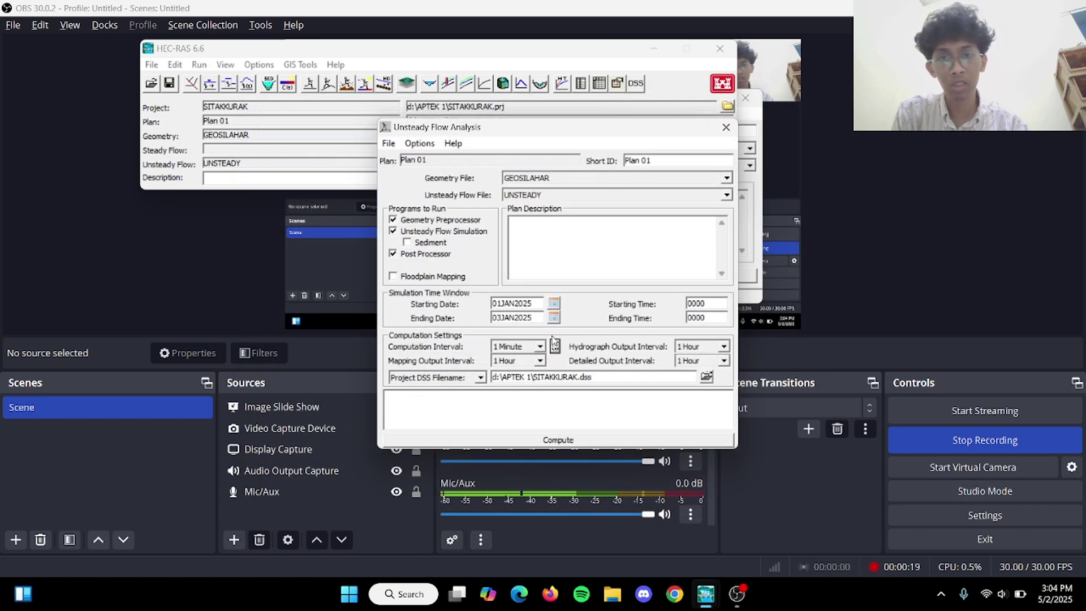
Set the unsteady time step to adjust based on Courant, with a maximum Courant of 0.9 and a minimum of 0.4.
click(555, 346)
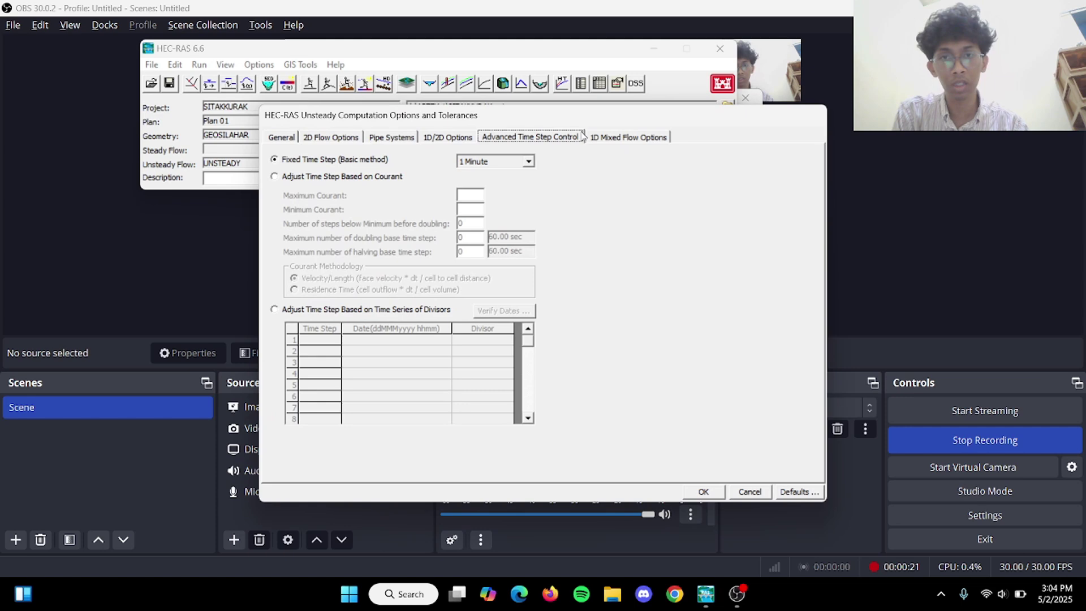
click(350, 177)
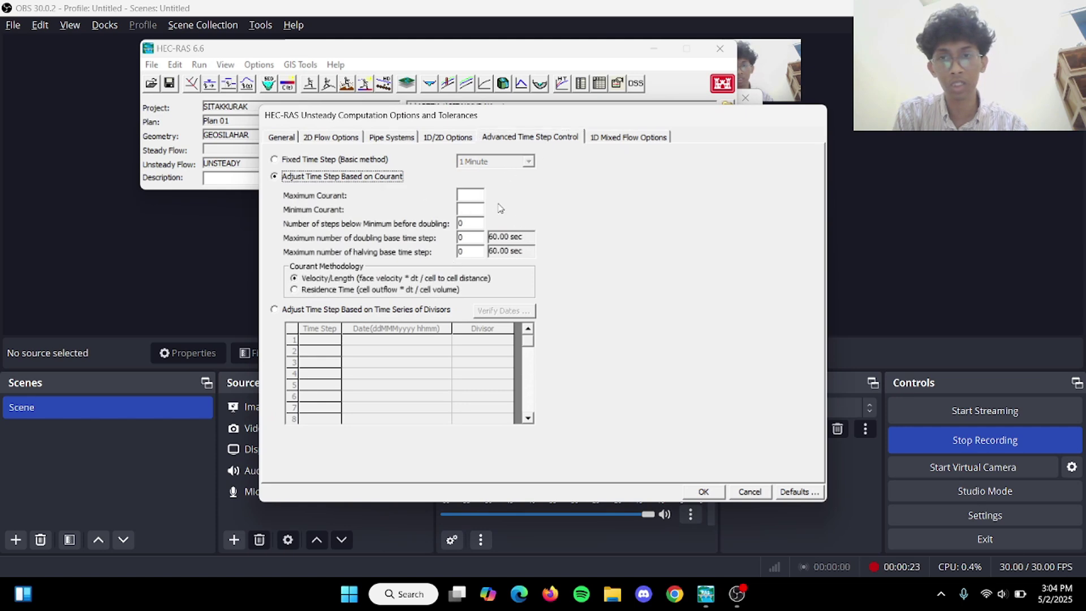
click(471, 197)
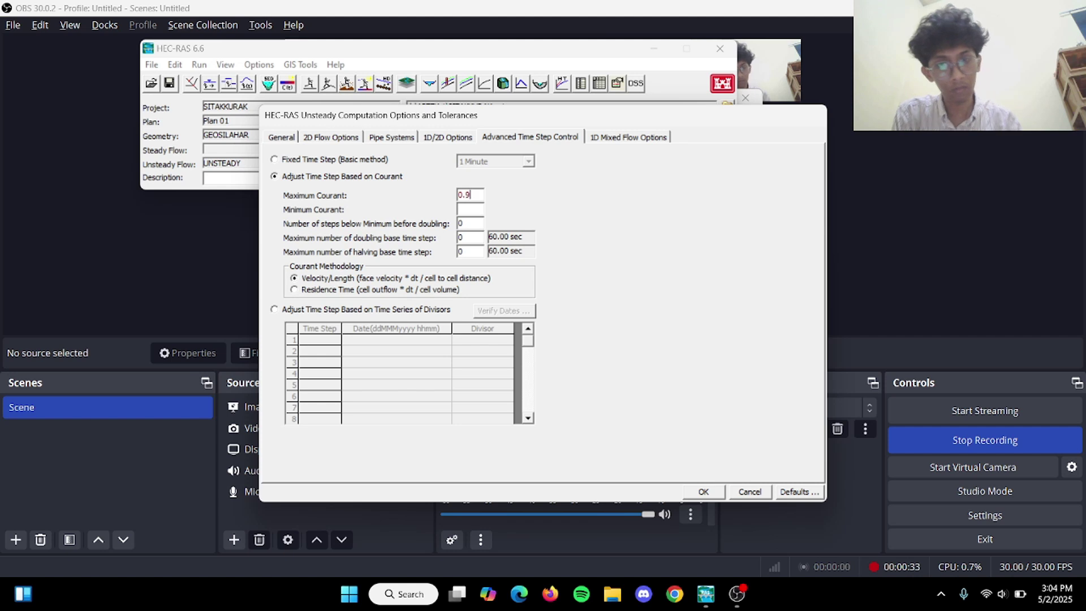
text(0.4)
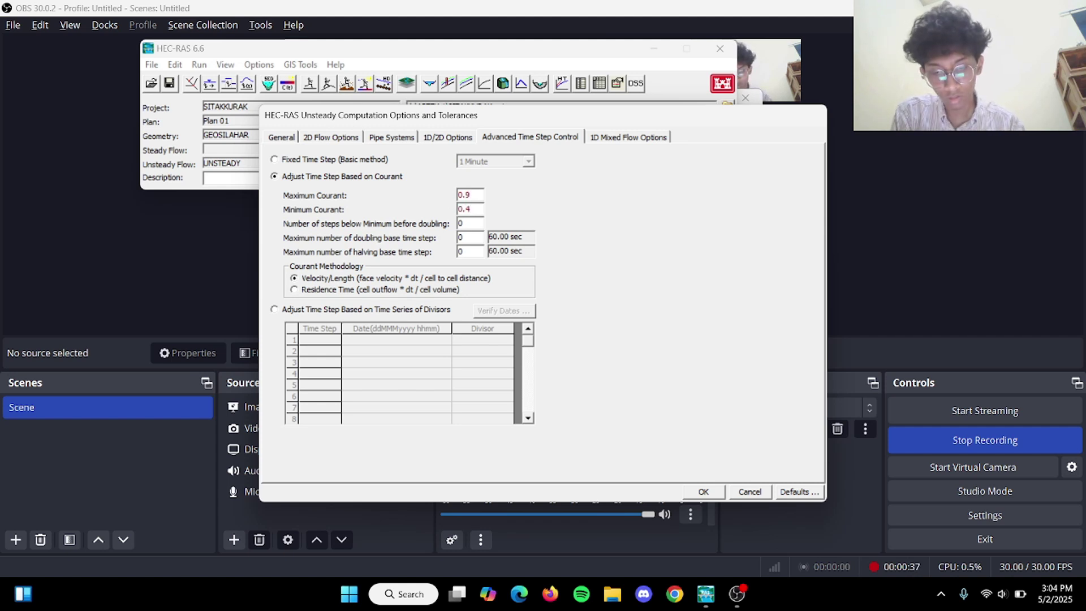
Set the maximum number of halving base time step to 3, apply the options, and run the unsteady computation.
click(466, 249)
text(3)
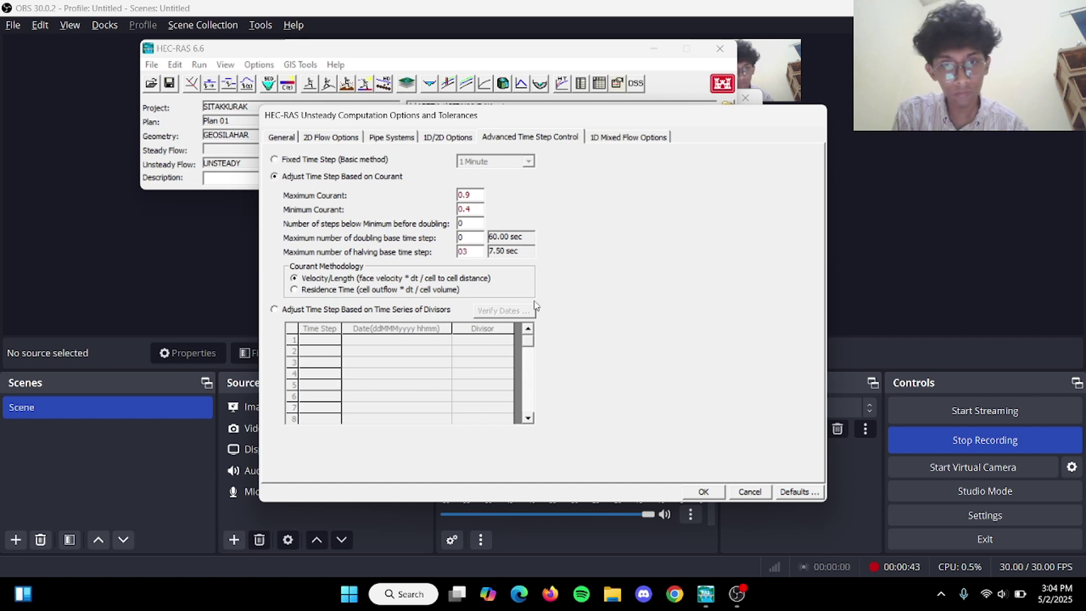
click(714, 493)
click(557, 441)
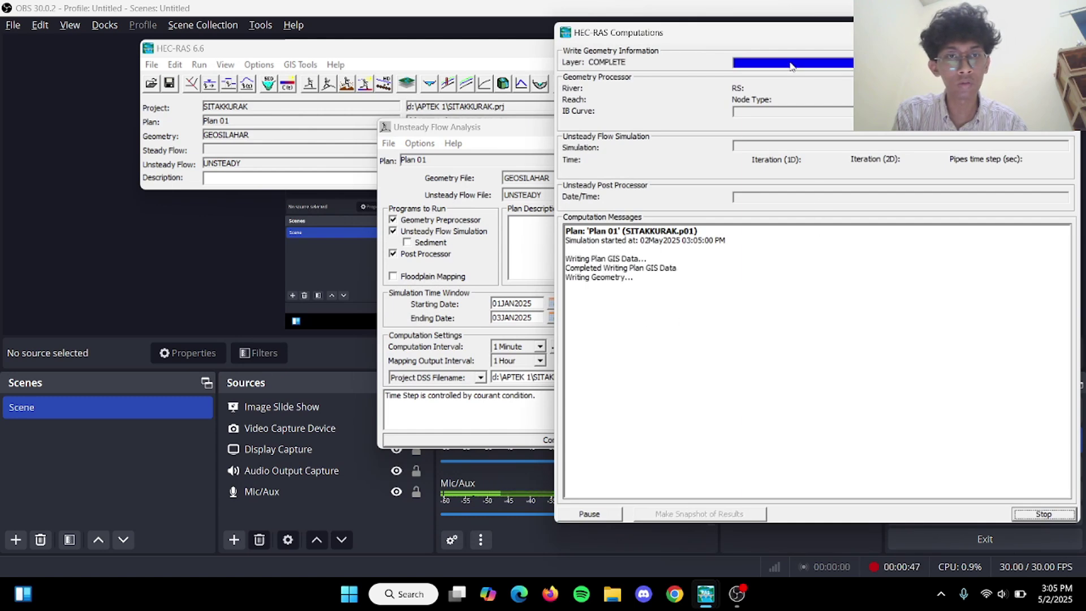
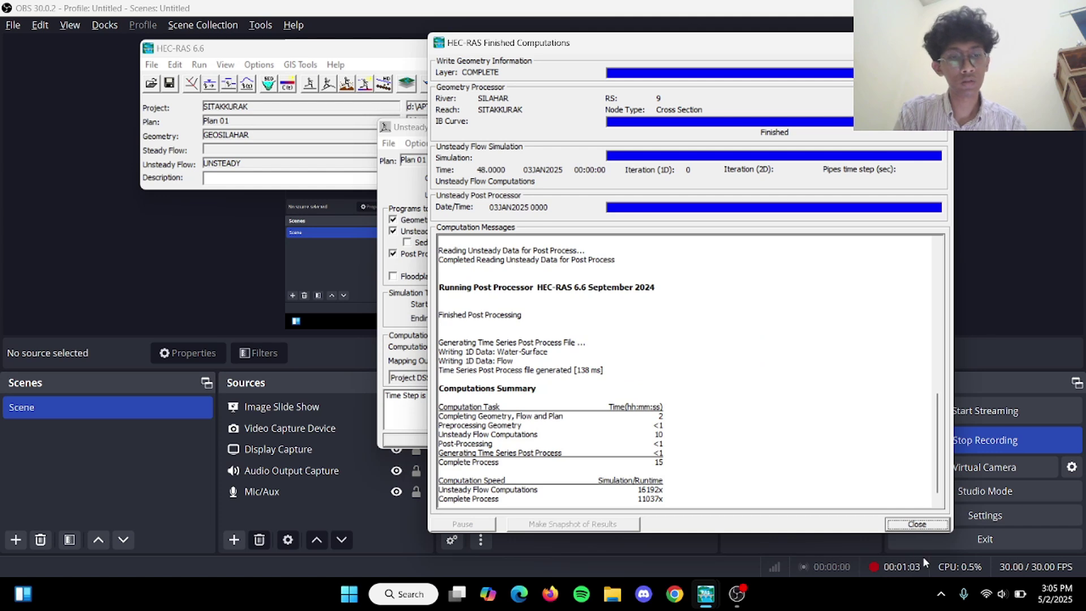
Review the unsteady computation messages and adaptive time step summary, and close the results and the unsteady flow analysis.
scroll(566, 400, up, 15)
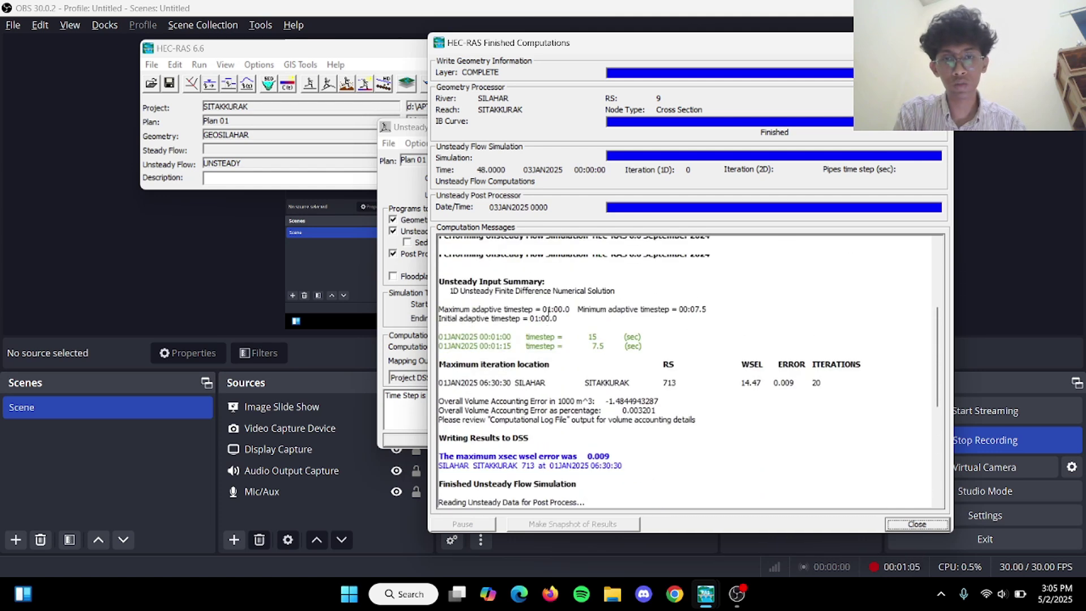
scroll(700, 370, down, 15)
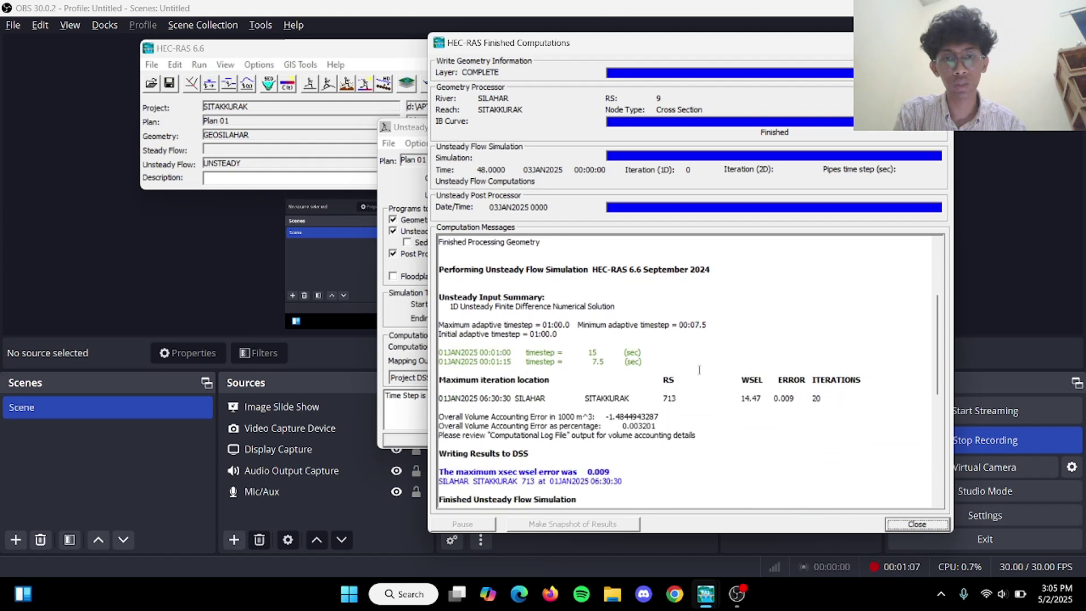
click(931, 525)
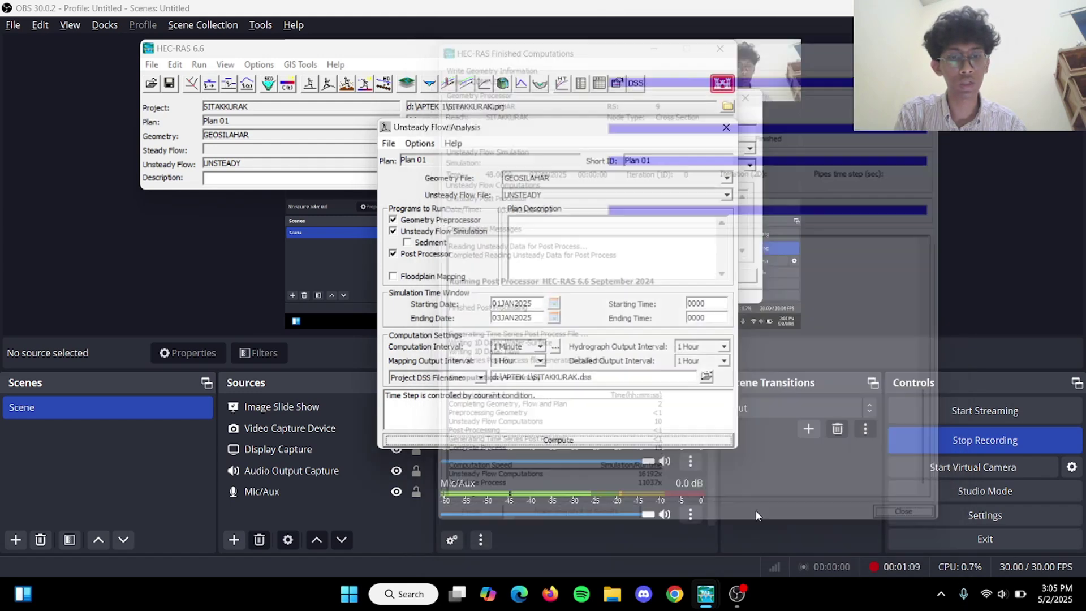
click(725, 128)
Open the longitudinal profile plot enlarged and play its water surface animation through to 03JAN2025 0000.
click(450, 84)
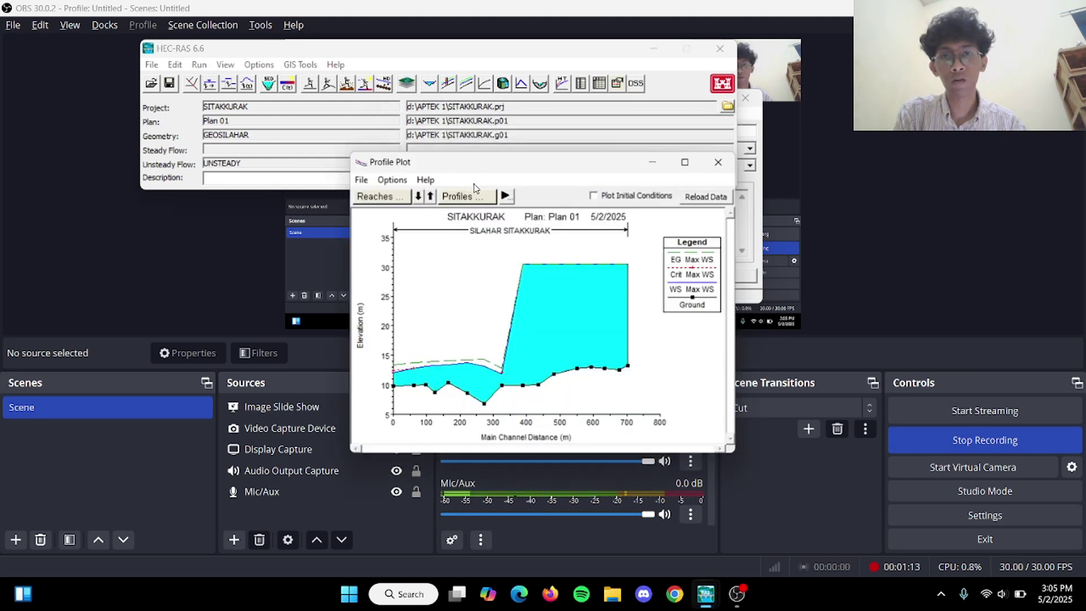
click(679, 165)
click(156, 40)
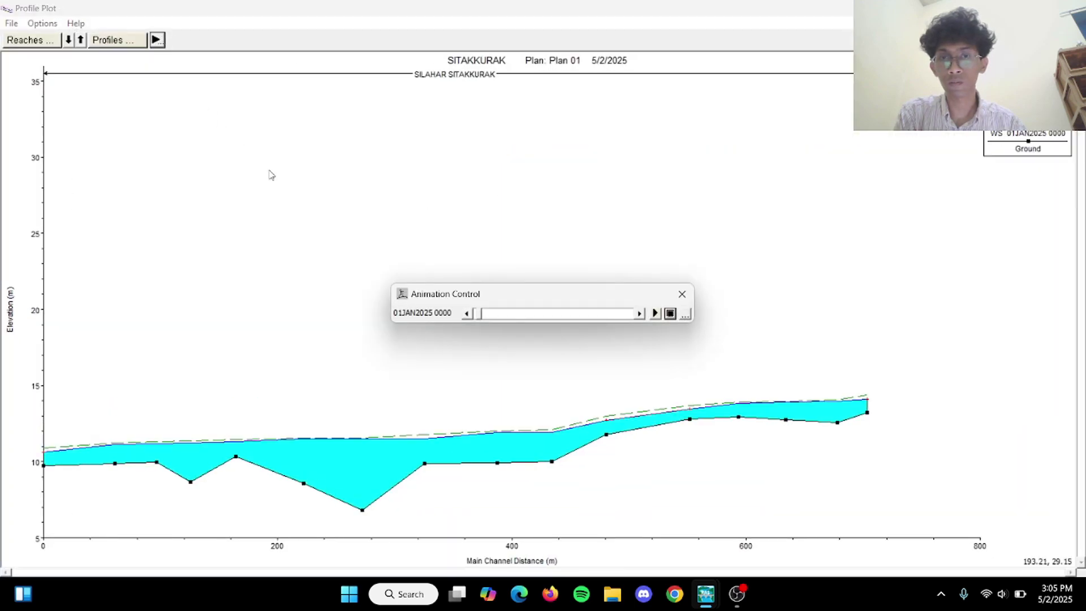
click(654, 314)
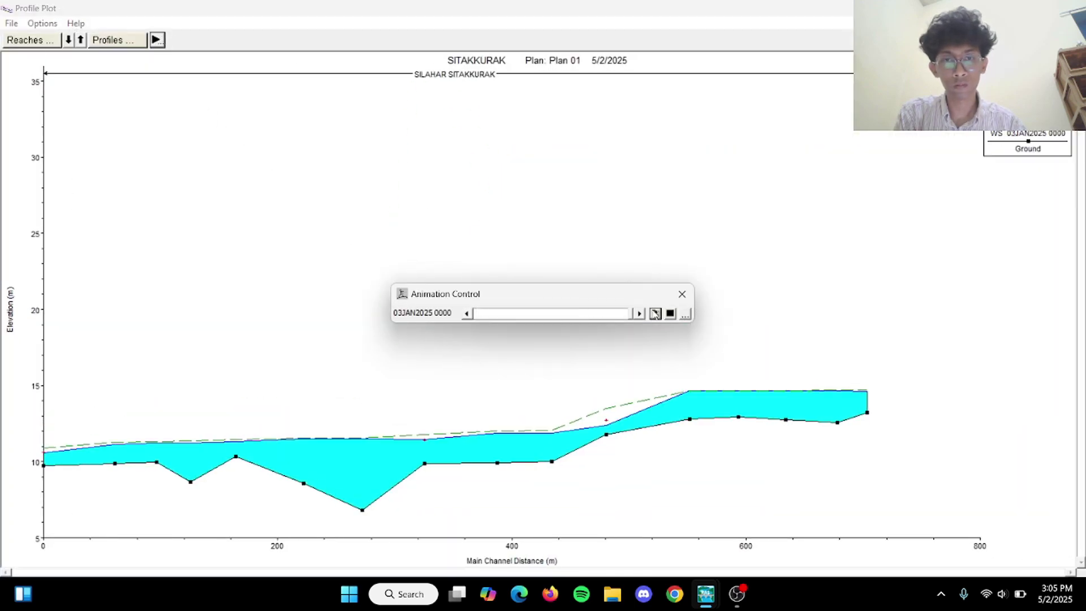
Step the profile animation back through the earlier time steps, past 01JAN2025 1700, to the Max WS profile.
click(513, 317)
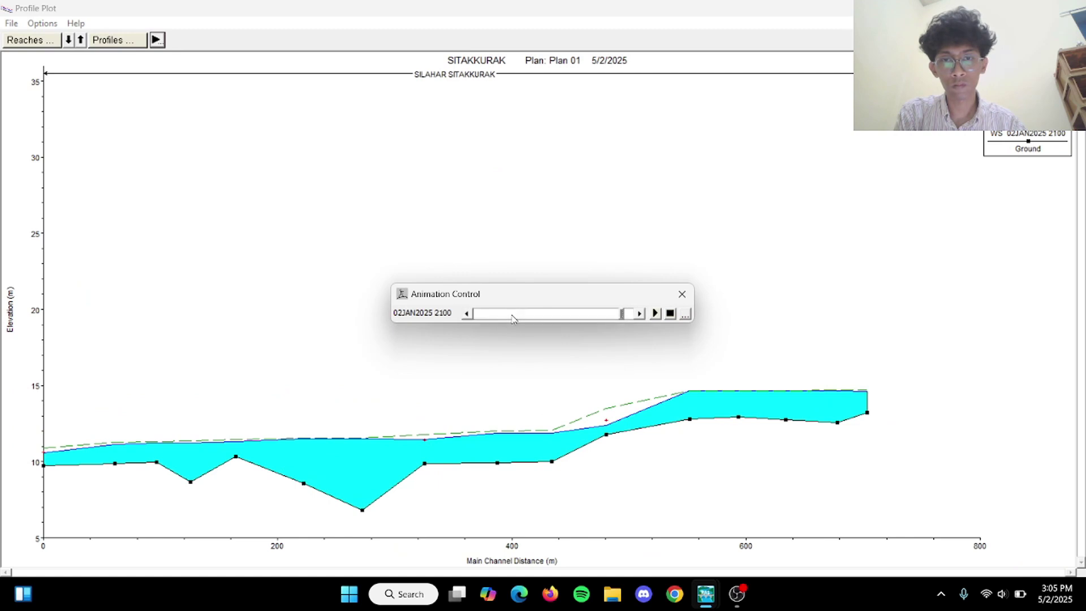
click(613, 316)
click(549, 315)
click(549, 317)
click(533, 315)
click(466, 315)
click(492, 315)
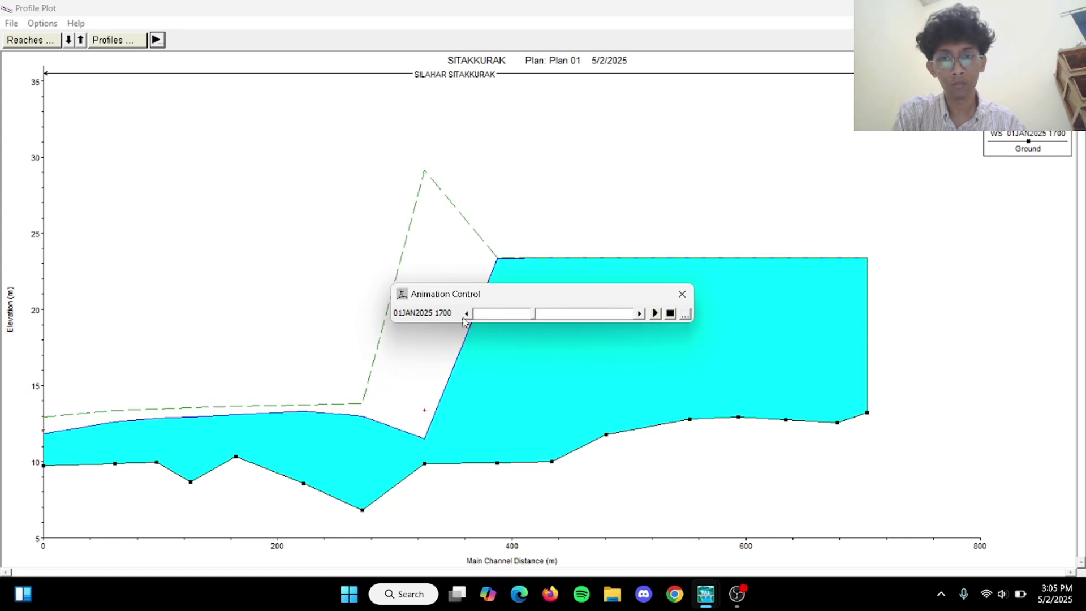
click(466, 315)
click(466, 315)
click(466, 315)
click(467, 314)
Check the profile plot's list of time profiles and minimize the plot.
click(134, 38)
click(133, 39)
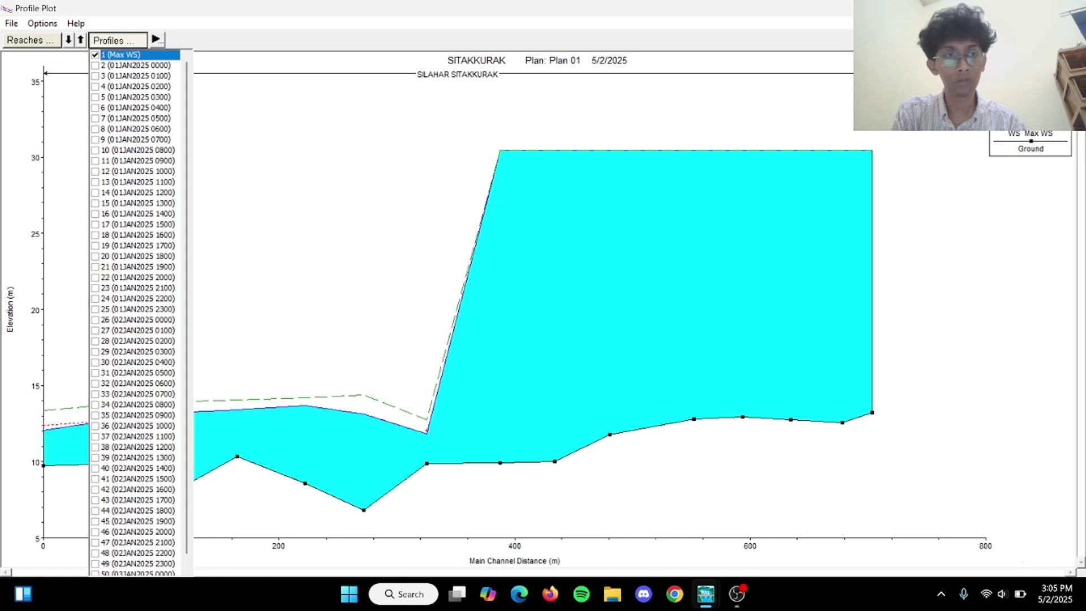
click(1004, 8)
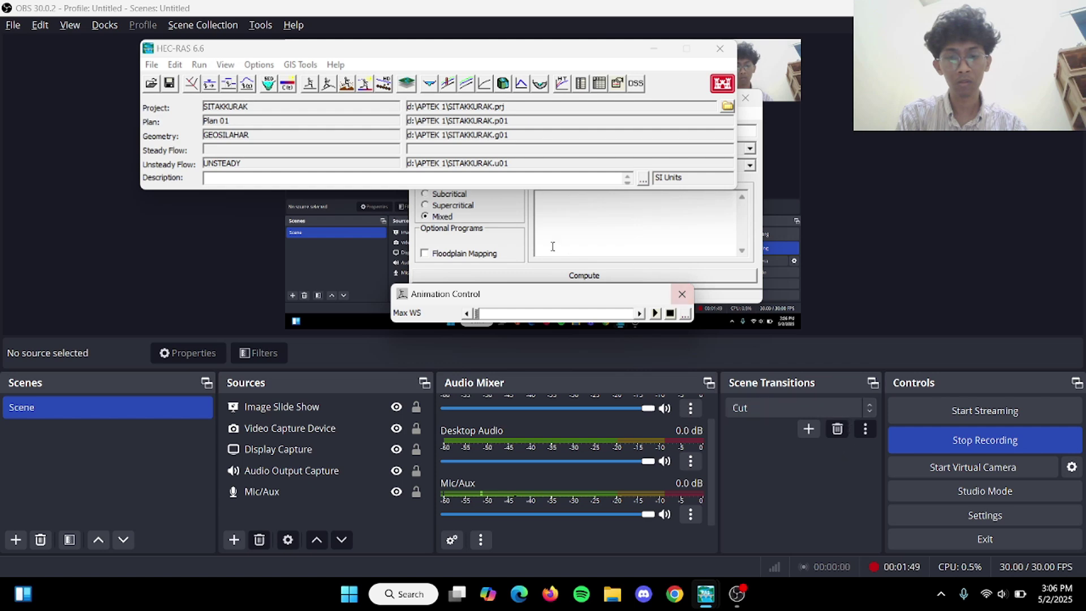
Bring the profile plot back to the front and advance its animation from Max WS to 02JAN2025 2300.
key(alt+Tab)
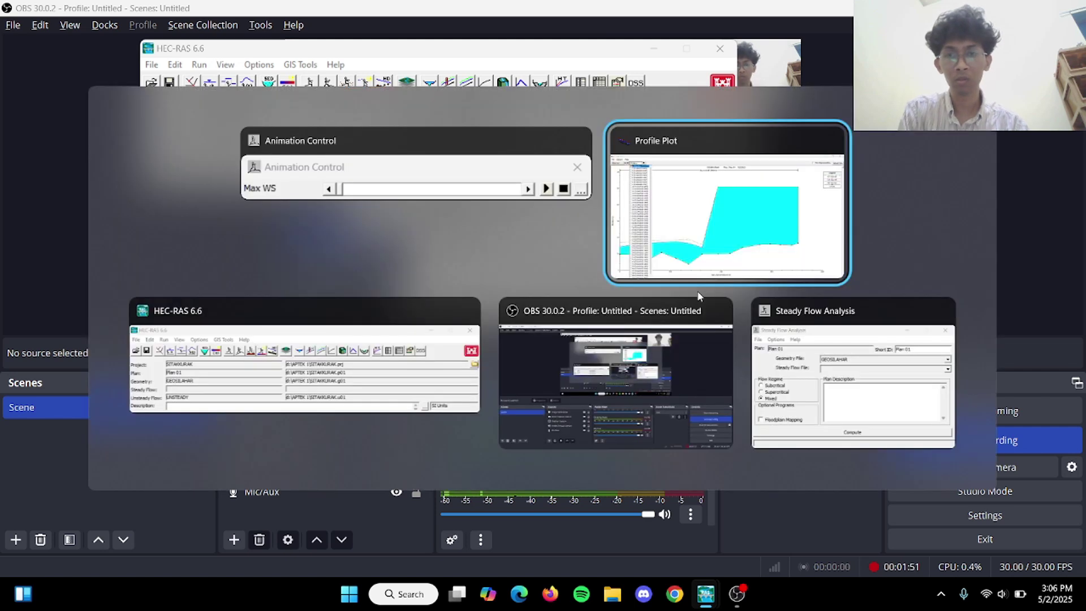
key(alt+Tab)
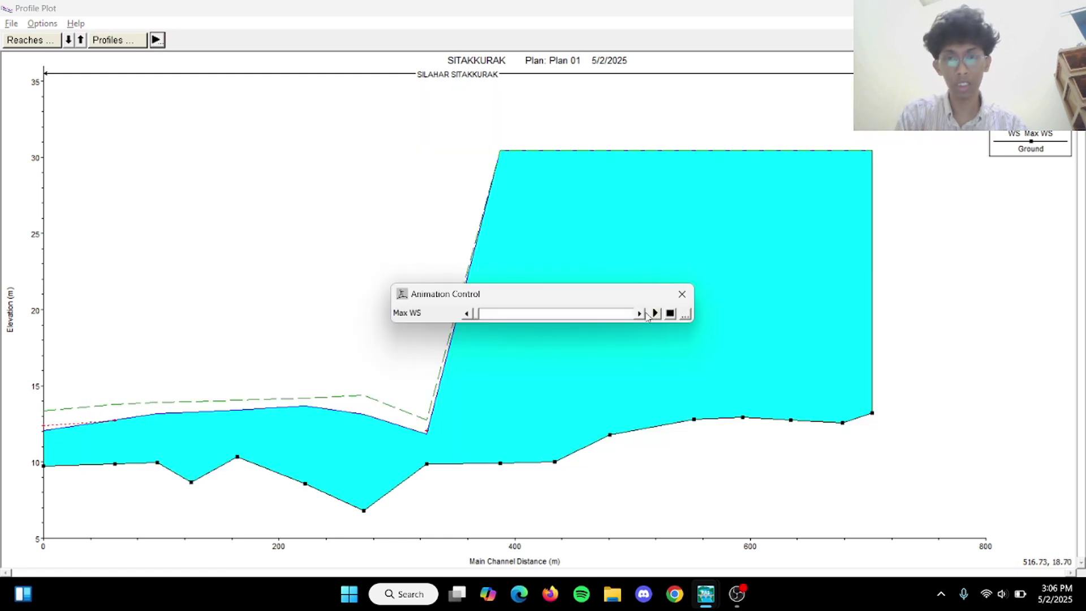
click(639, 316)
click(640, 318)
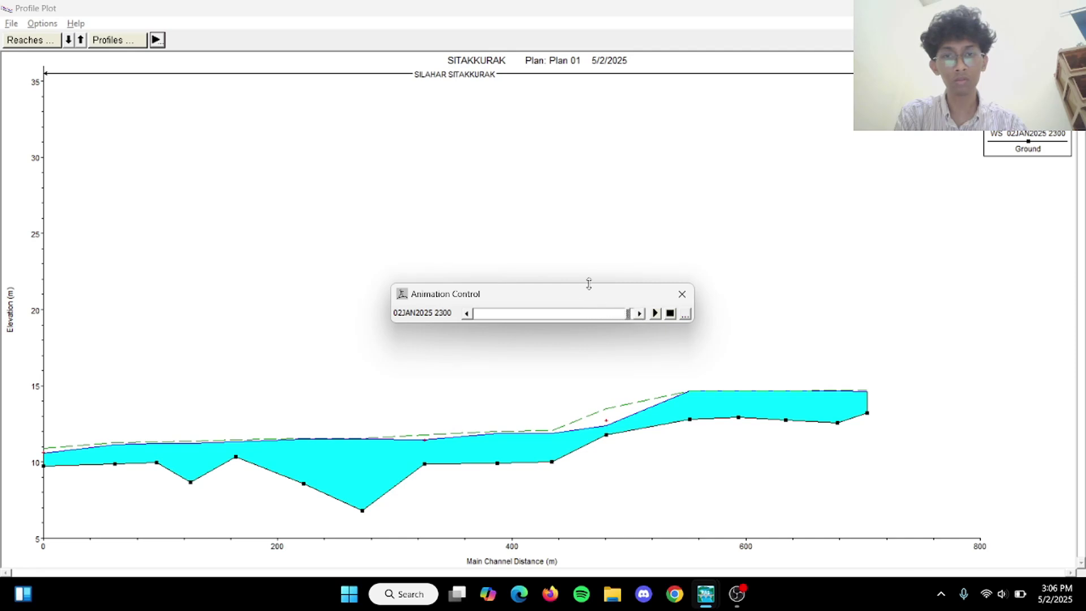
Move the animation control higher above the river profile and rewind the animation to Max WS.
drag(565, 300, 579, 189)
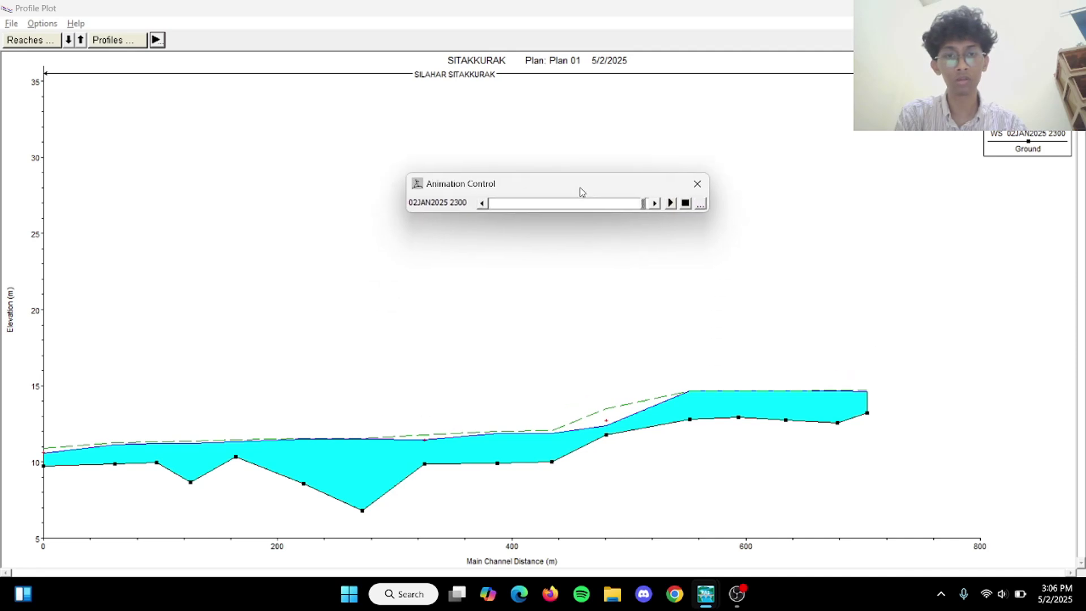
click(483, 204)
click(483, 203)
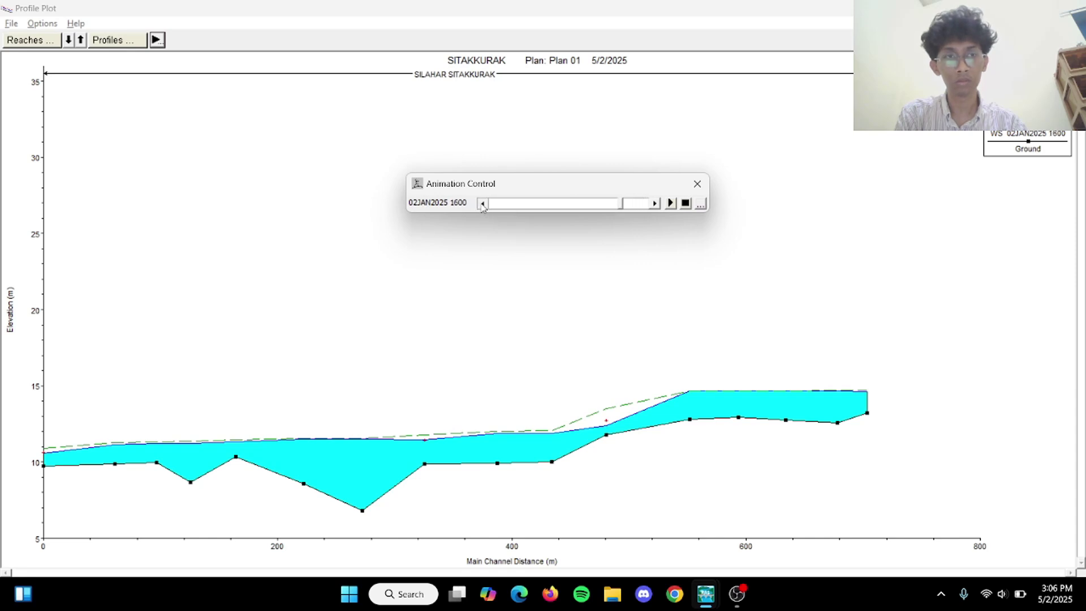
click(482, 204)
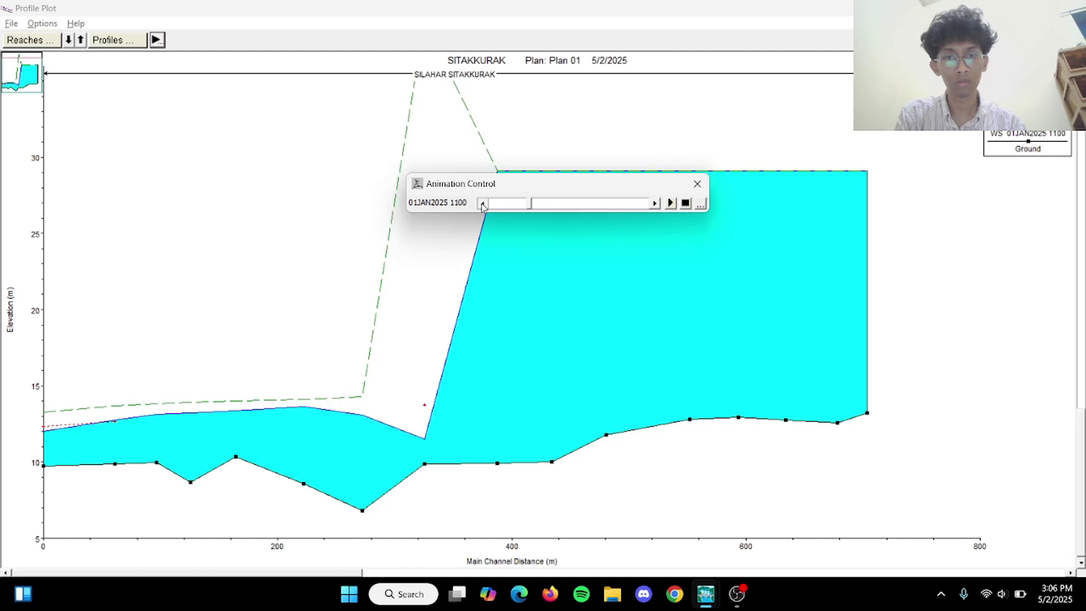
click(482, 203)
click(483, 204)
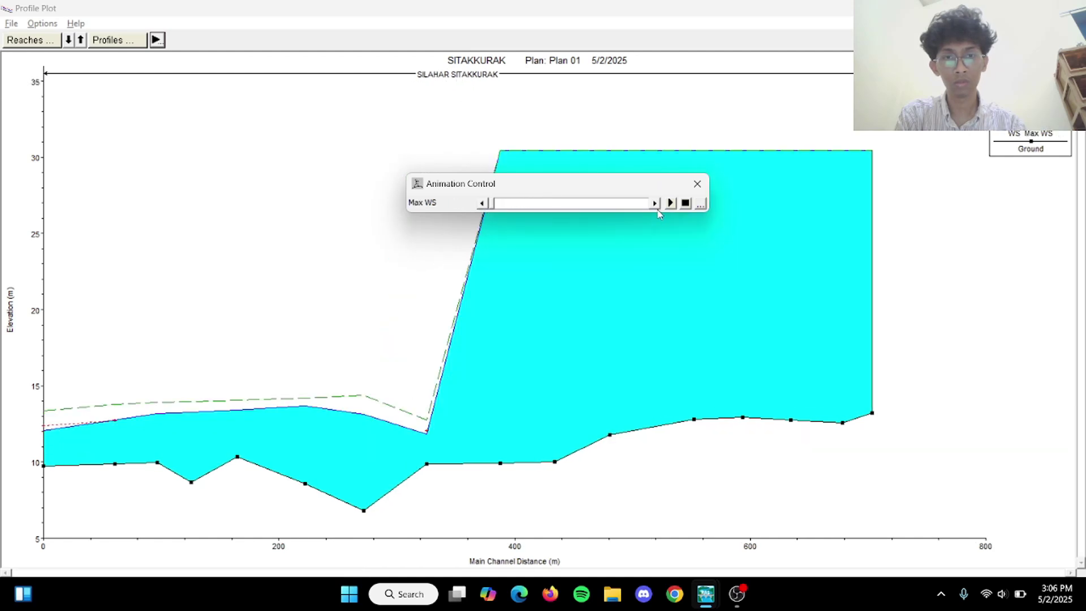
Advance the animation to 01JAN2025 1200, move its control clear of the water surface, and continue to 03JAN2025 0000.
click(656, 205)
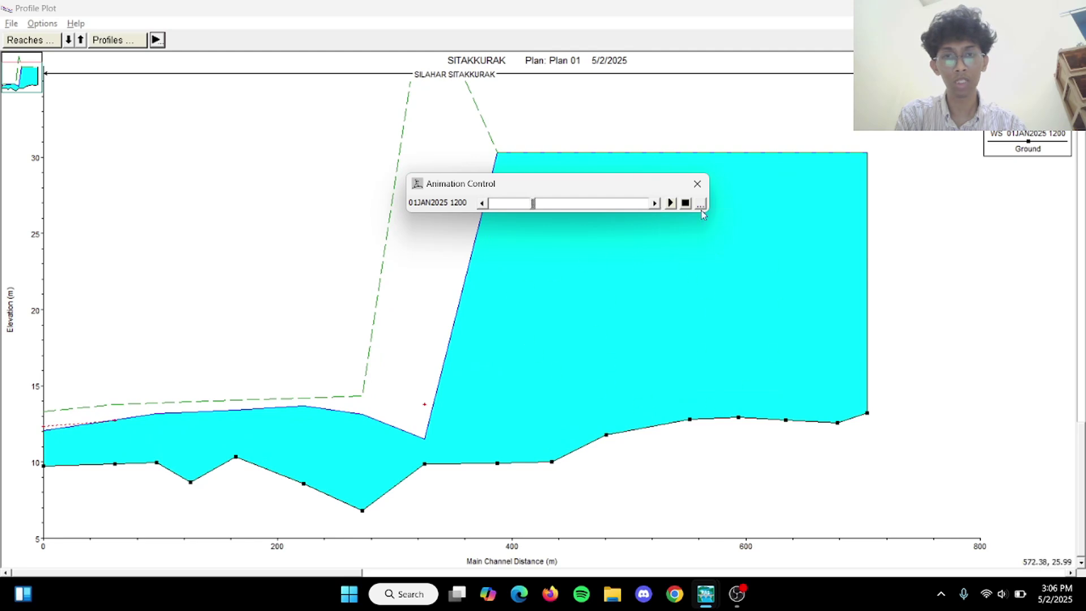
drag(638, 188, 652, 102)
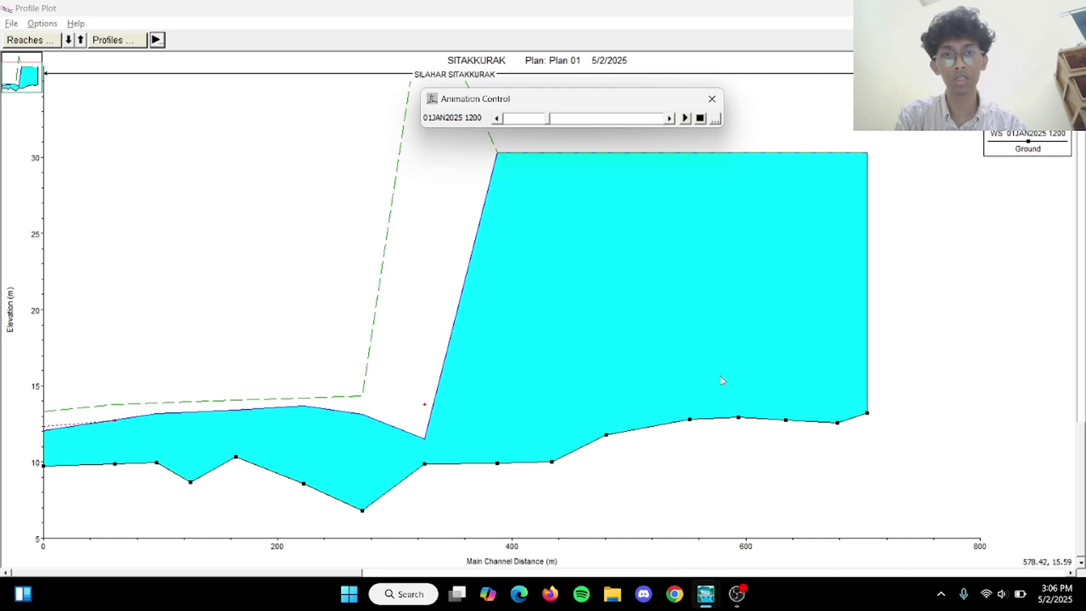
click(670, 118)
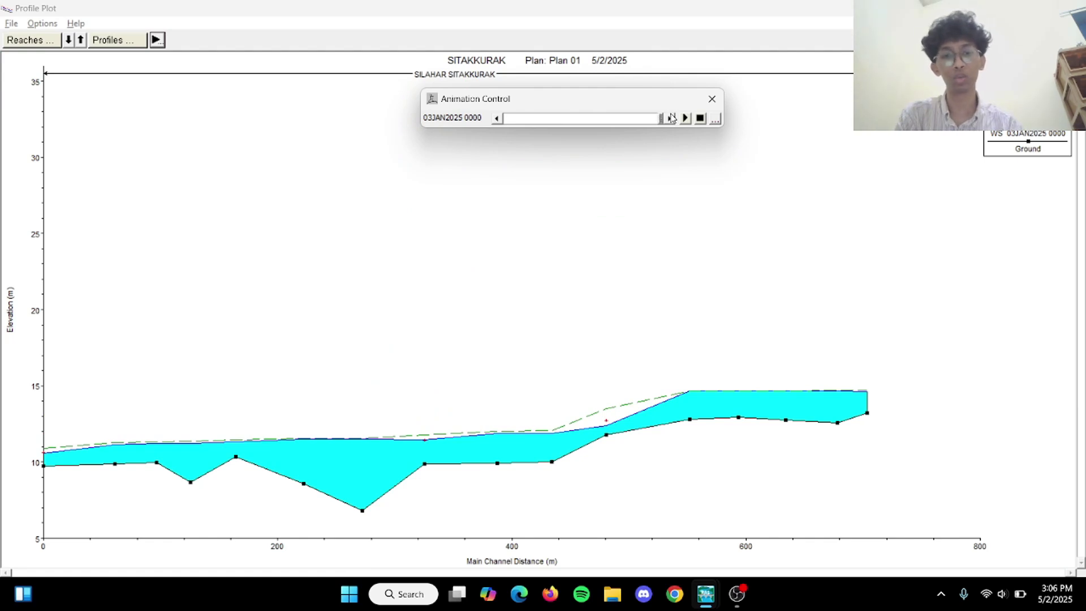
mouse_move(737, 593)
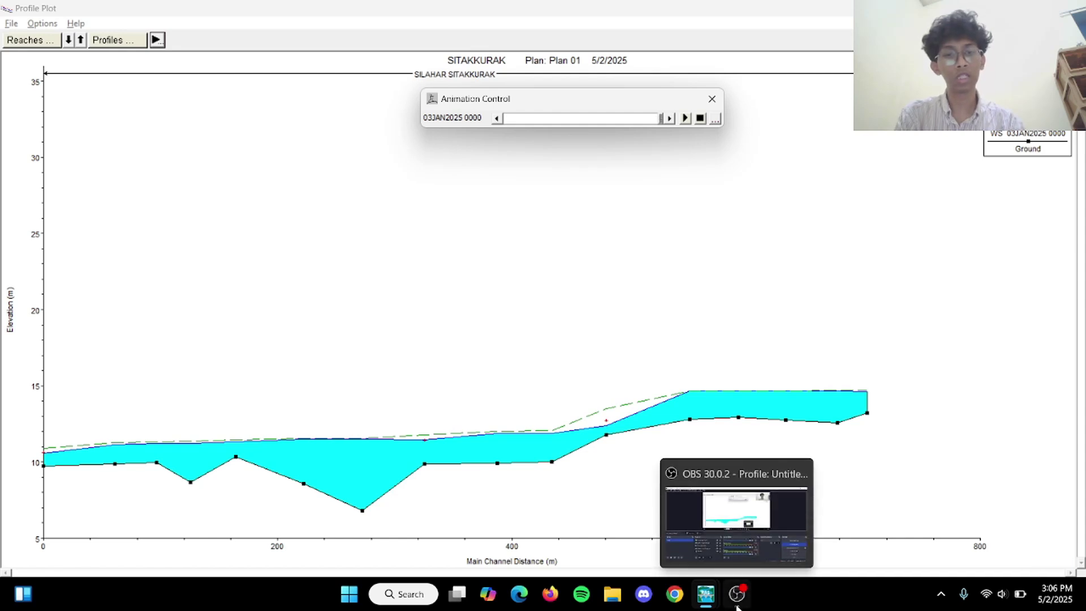
click(738, 545)
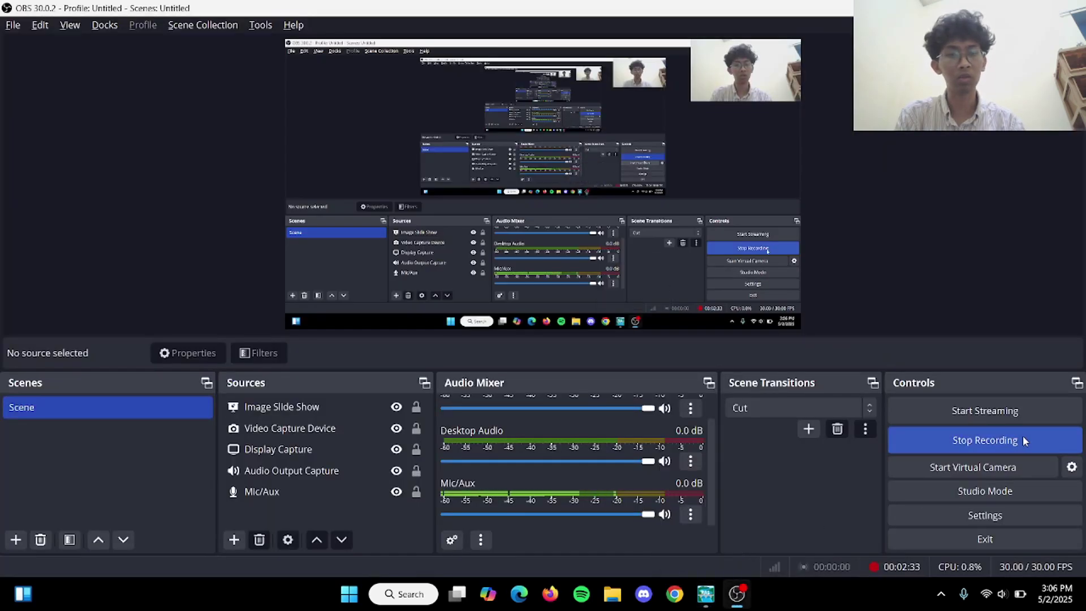